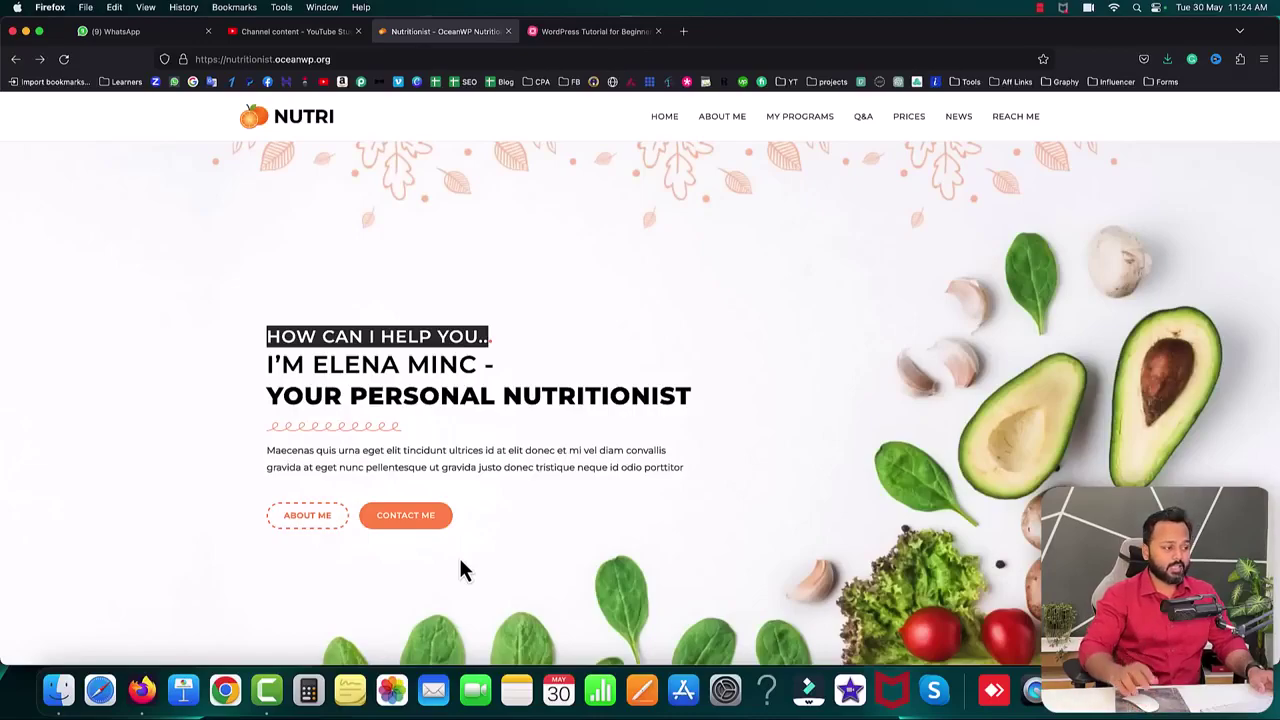
- Jump to the contact form with CONTACT ME, then scroll back to the profile section
click(405, 518)
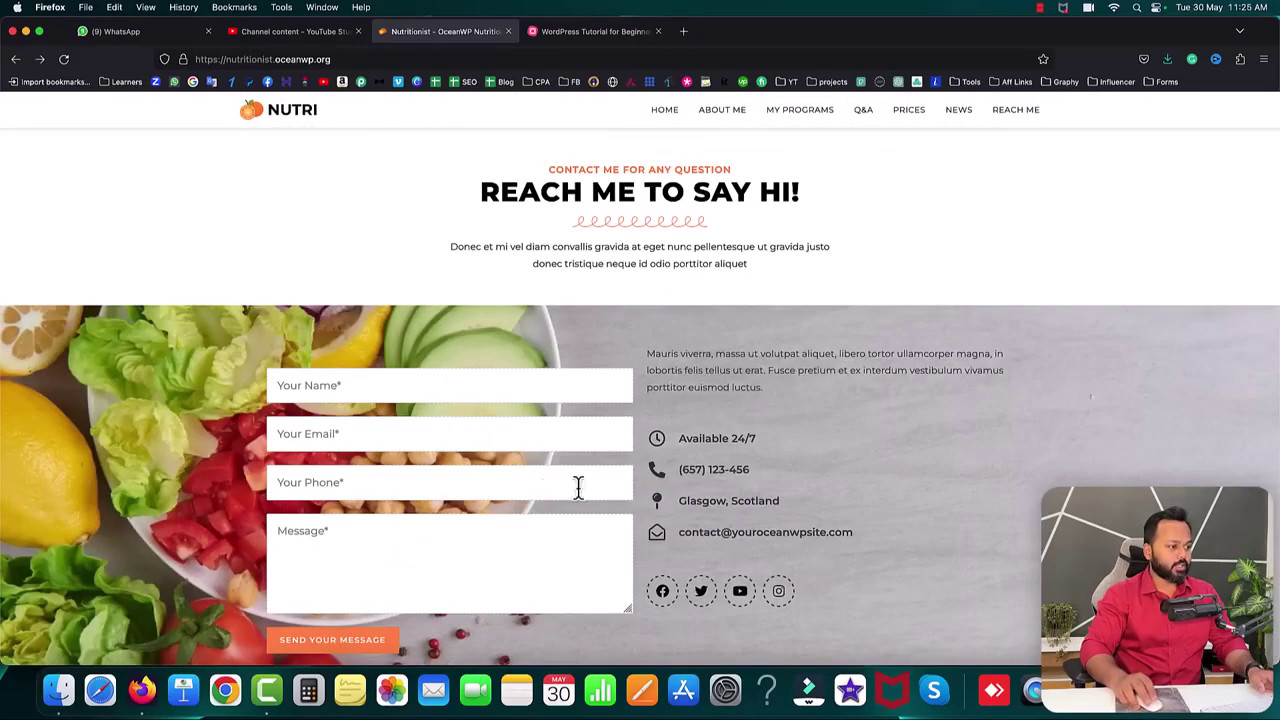
scroll(548, 490, up, 20)
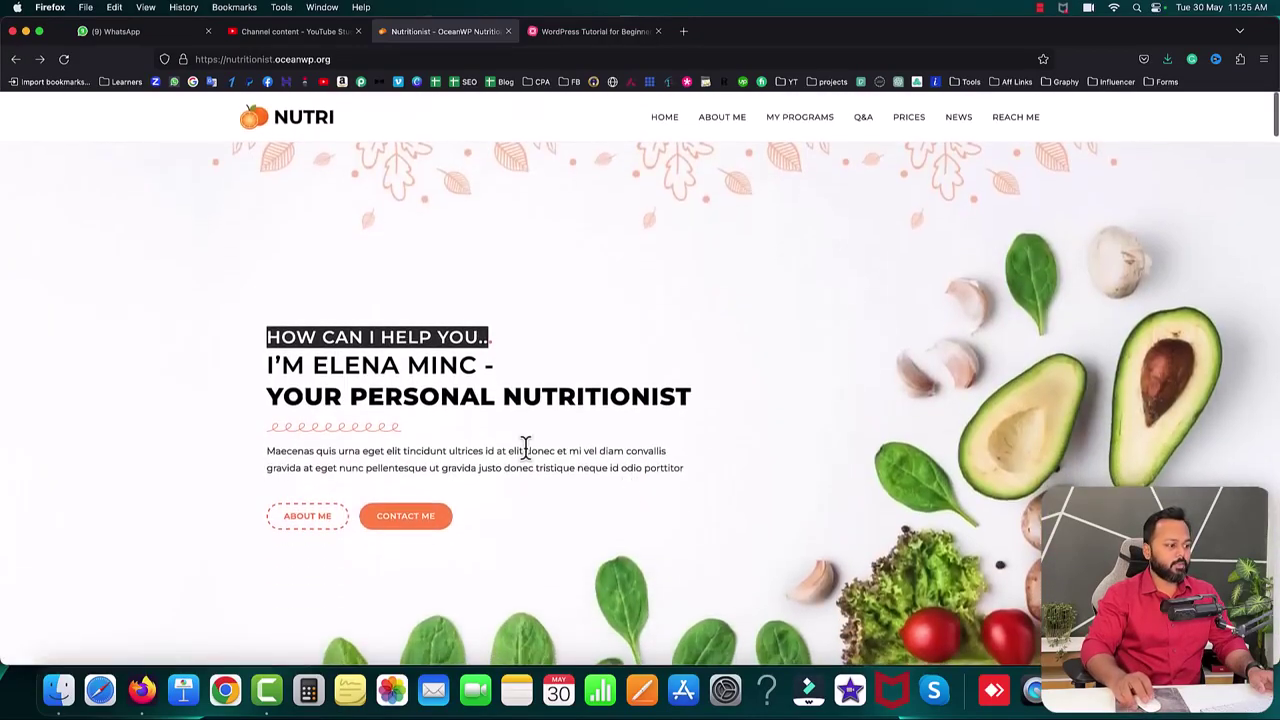
scroll(528, 451, down, 10)
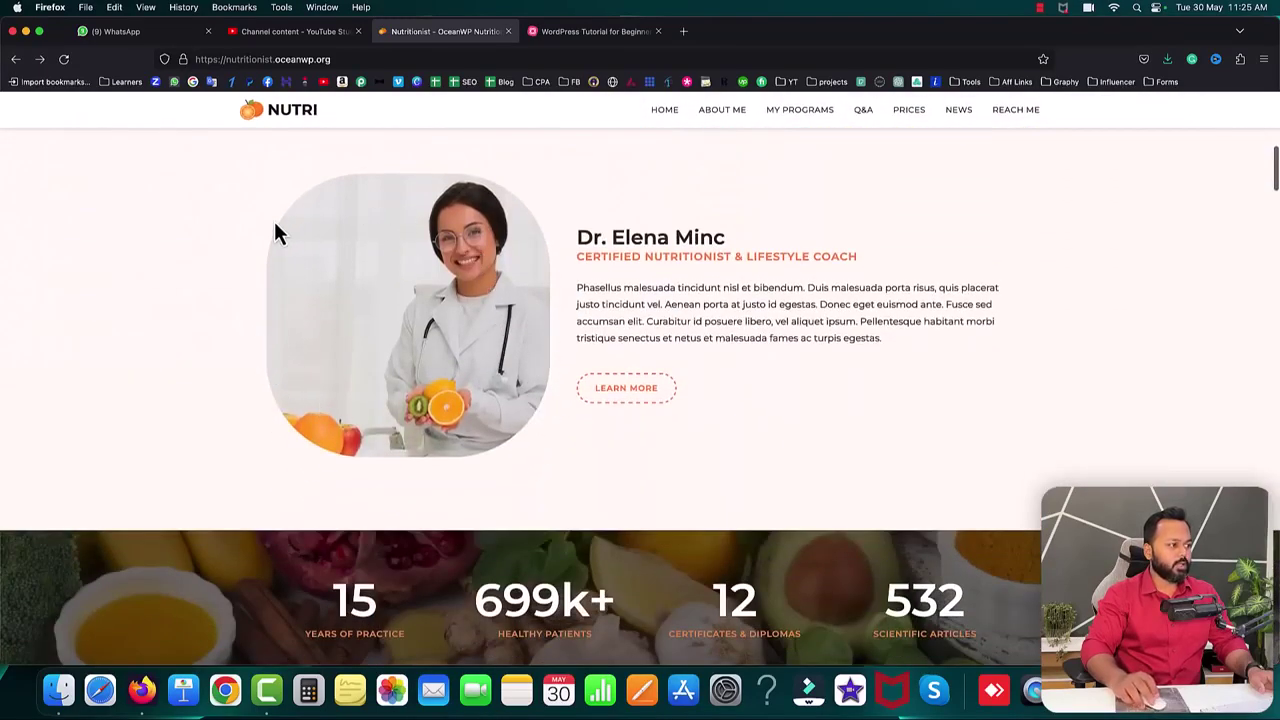
- Highlight the profile name, certified nutritionist subtitle and stats figures, then reload the page
drag(576, 237, 716, 237)
drag(581, 256, 688, 258)
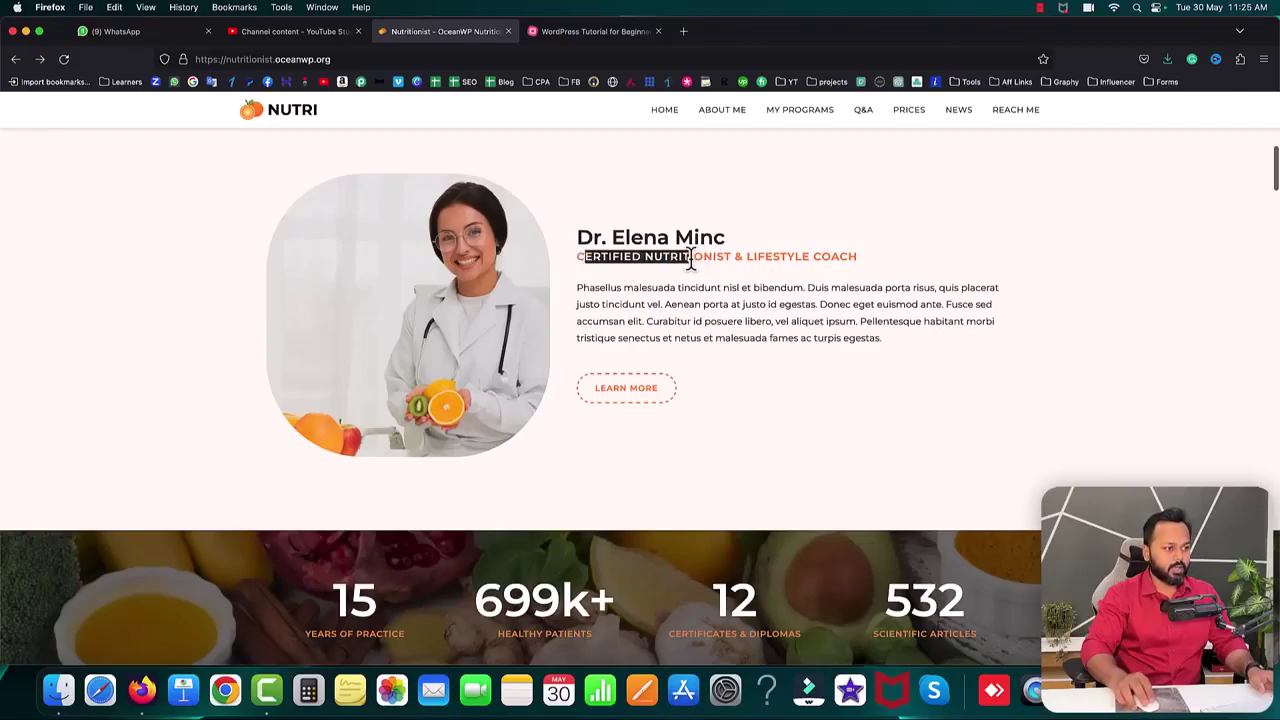
scroll(781, 385, down, 3)
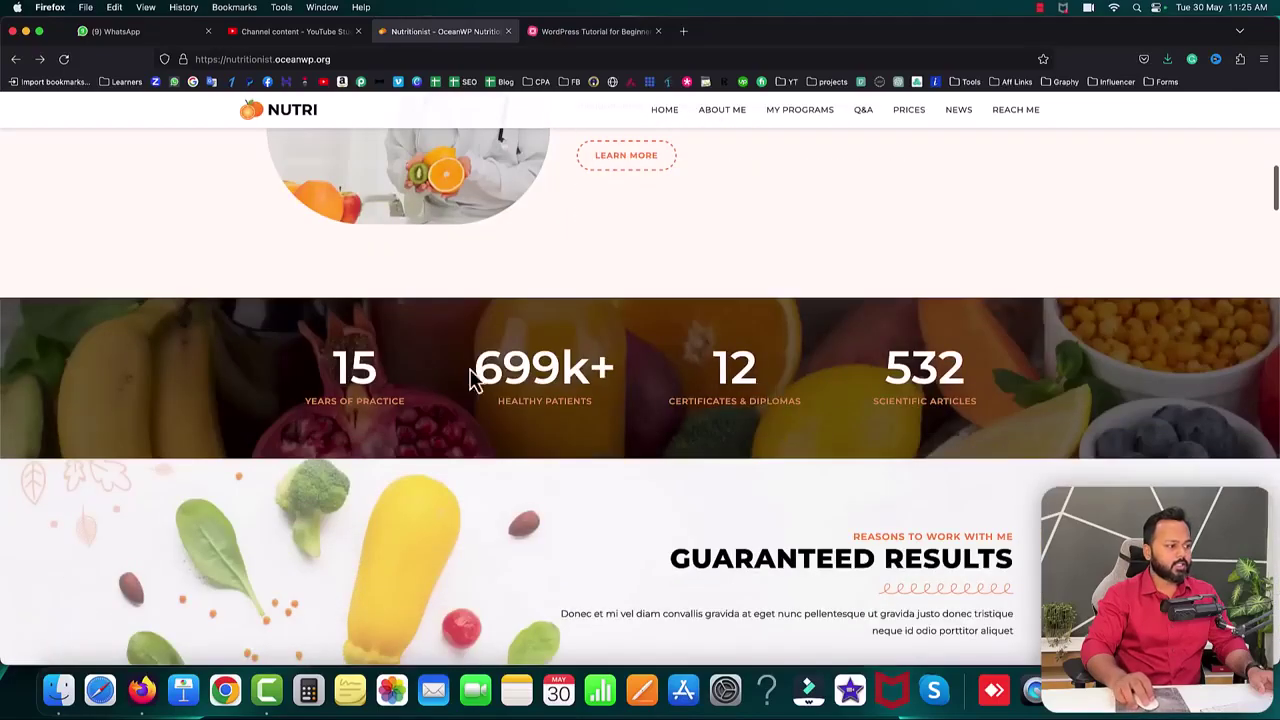
drag(322, 378, 662, 380)
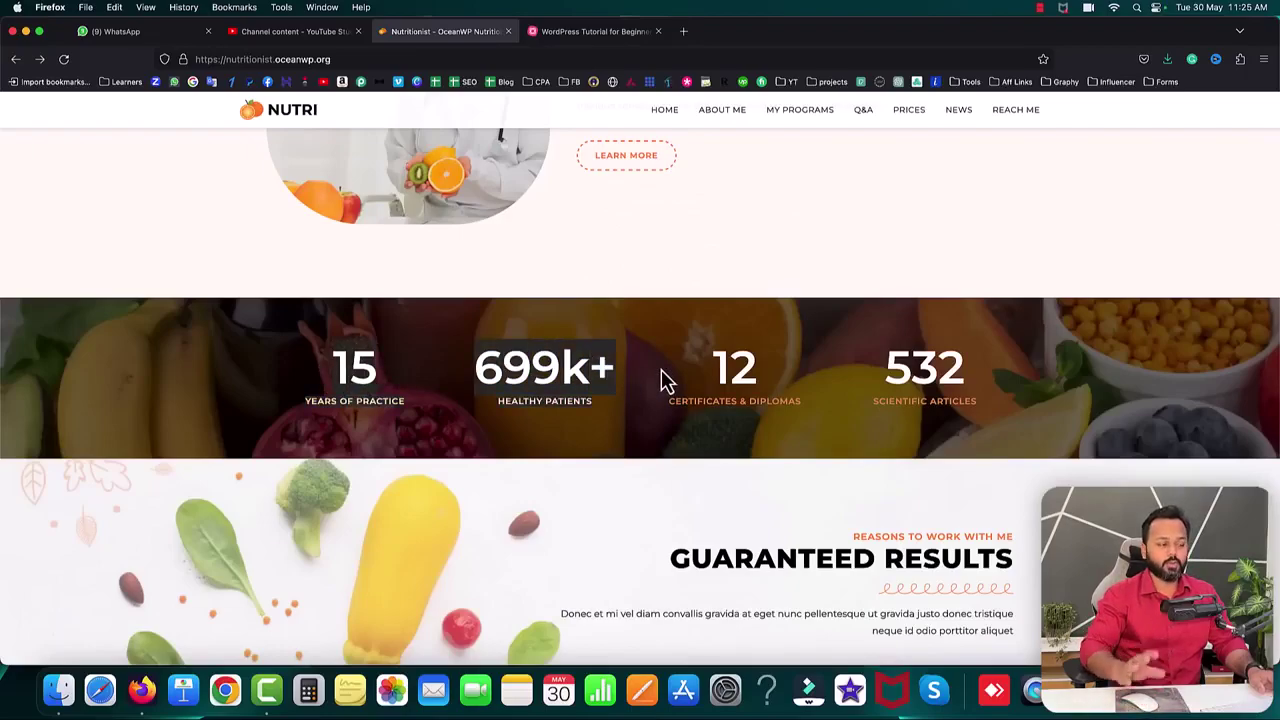
click(112, 234)
click(64, 60)
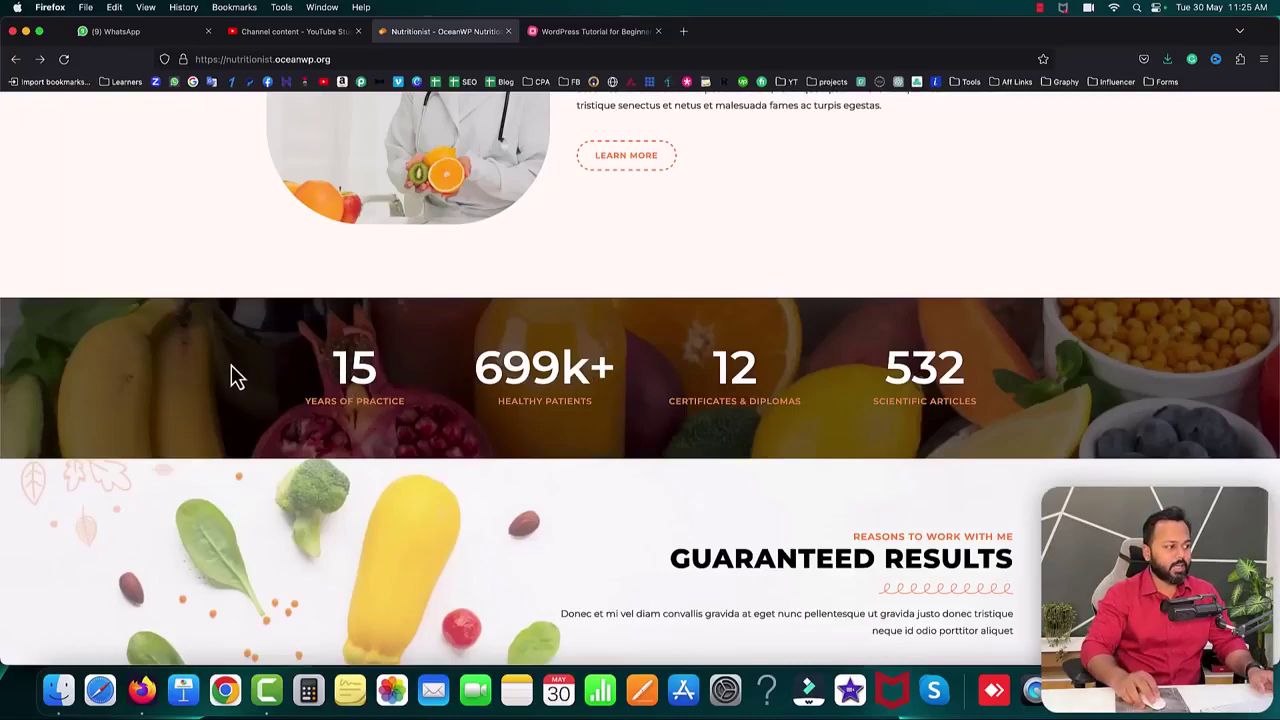
- Scroll down to the program cards, highlighting the GUARANTEED RESULTS and BALANCED MEAL PLANS headings
scroll(230, 360, up, 5)
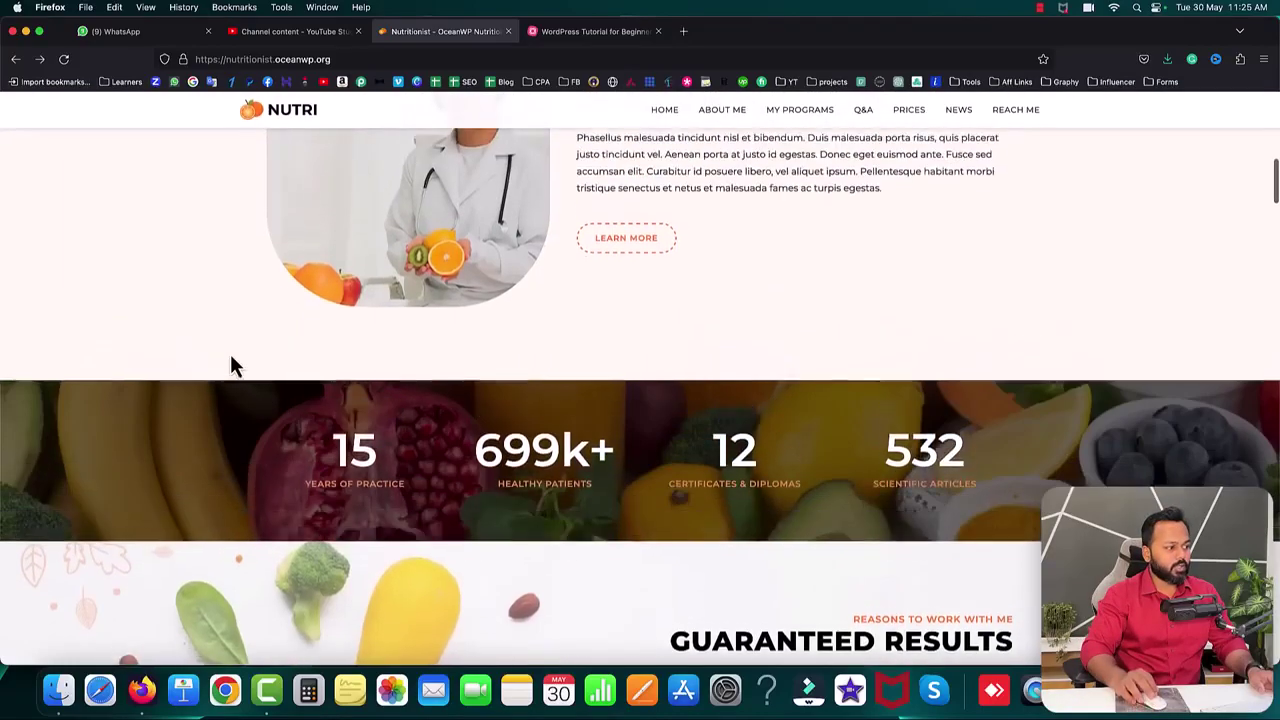
scroll(230, 366, down, 5)
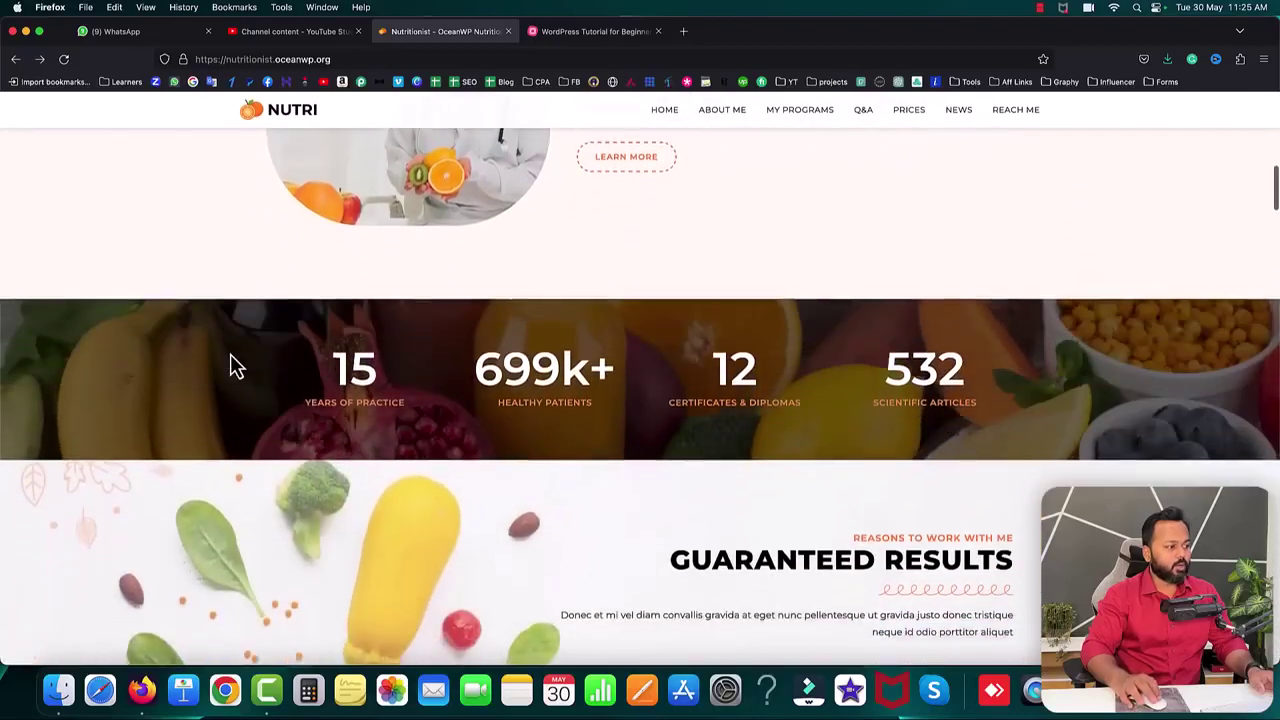
scroll(245, 380, up, 4)
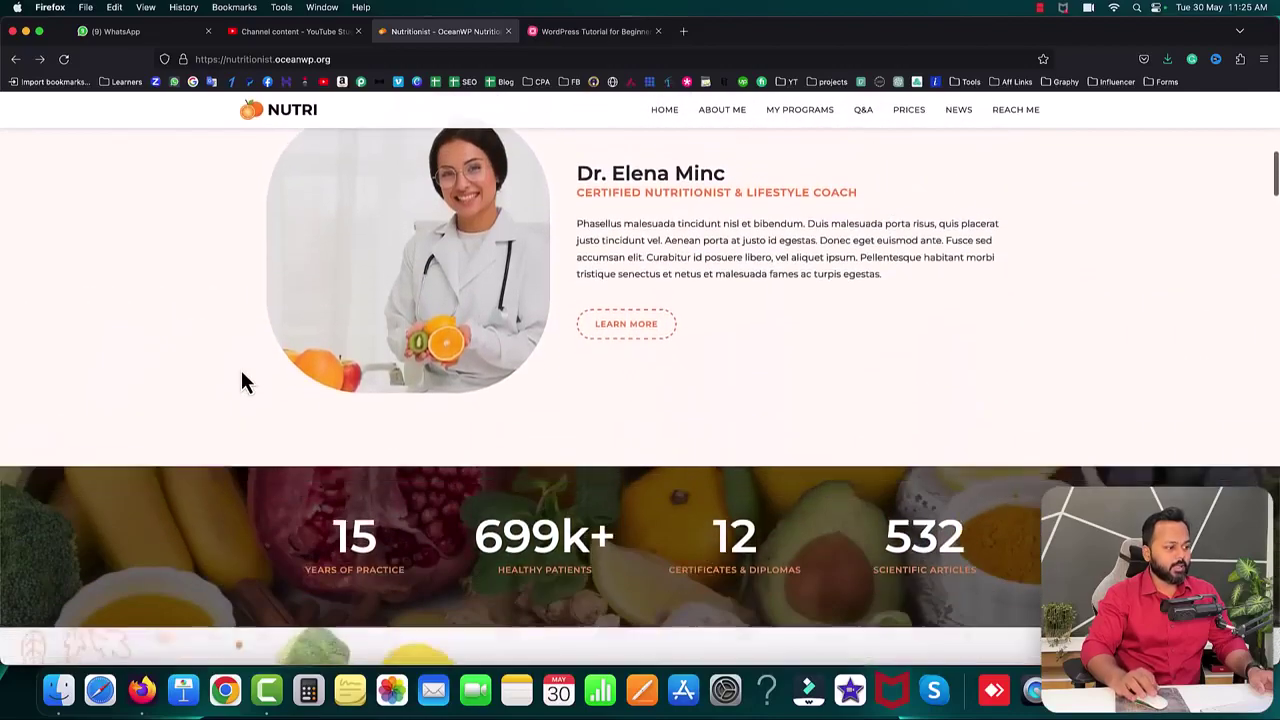
scroll(245, 380, down, 6)
scroll(241, 380, down, 1)
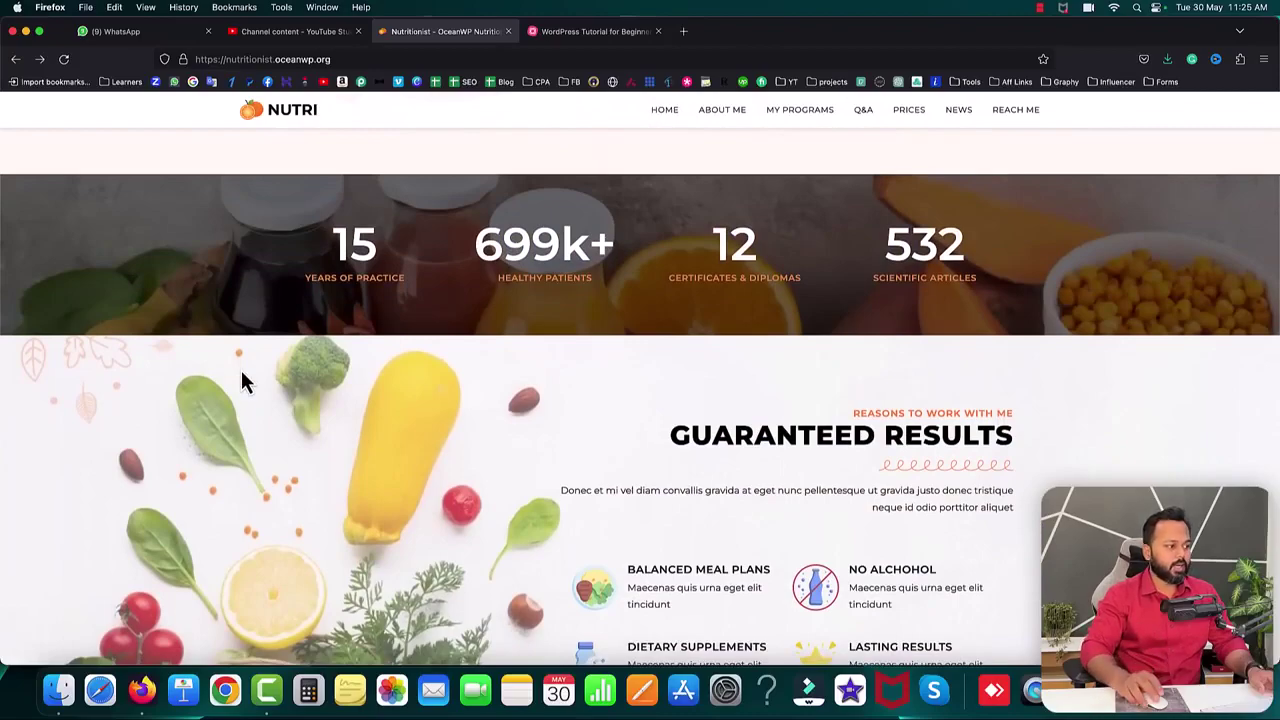
scroll(380, 414, down, 5)
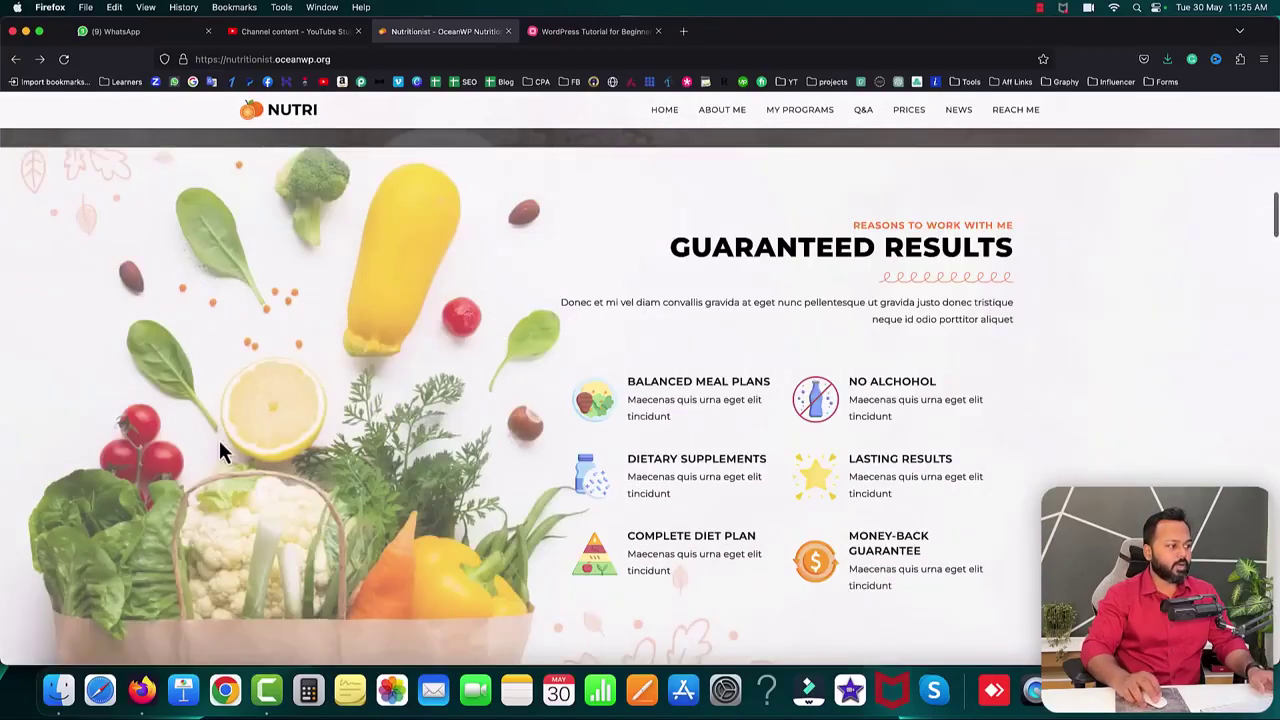
scroll(887, 427, down, 2)
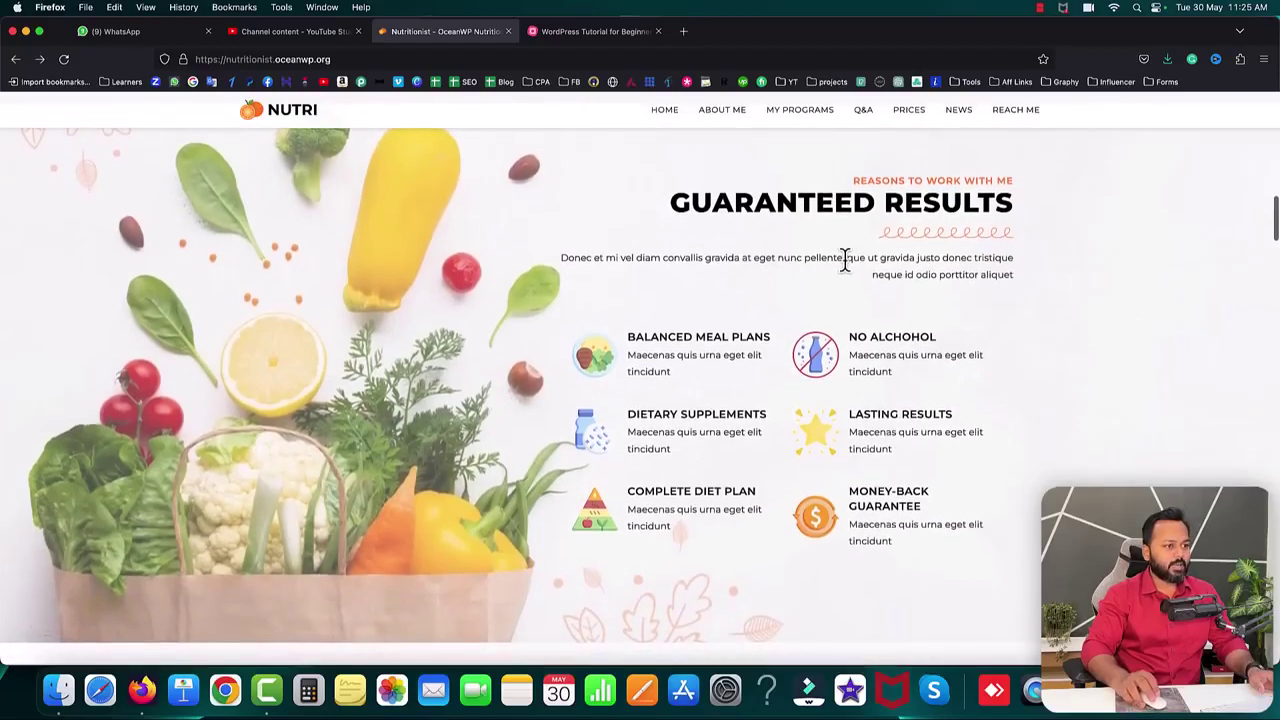
drag(677, 200, 940, 205)
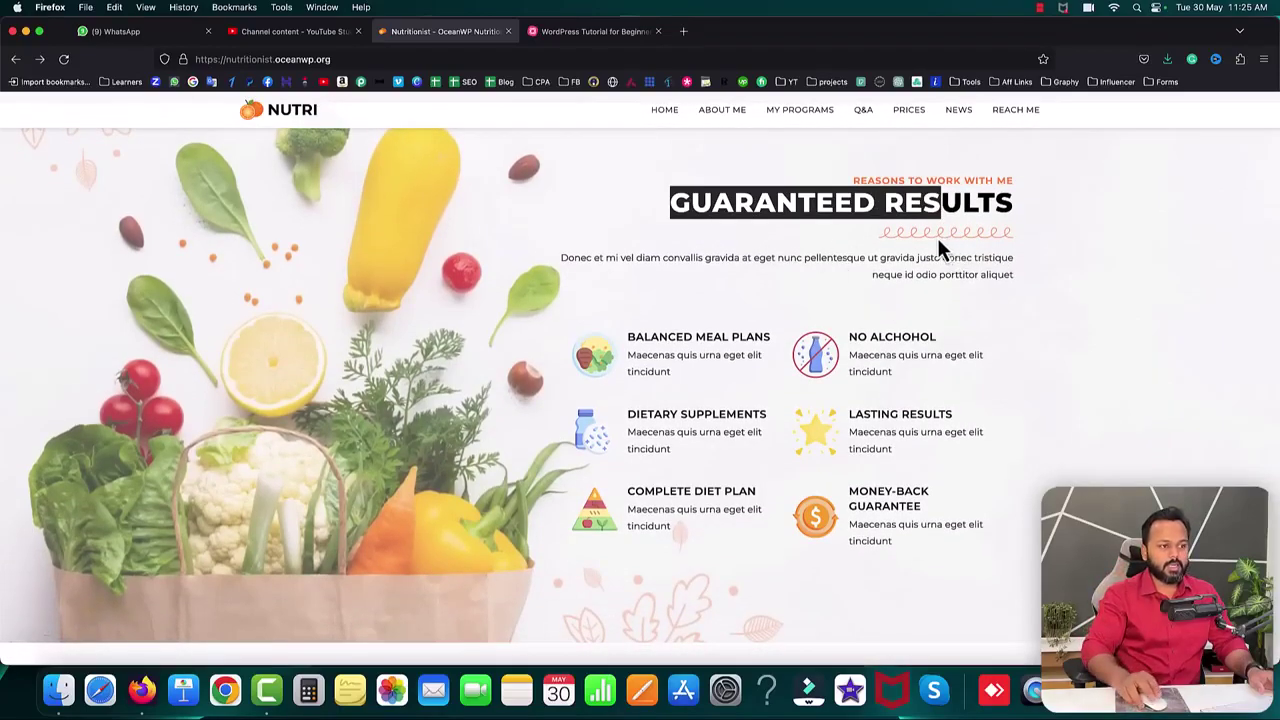
click(757, 306)
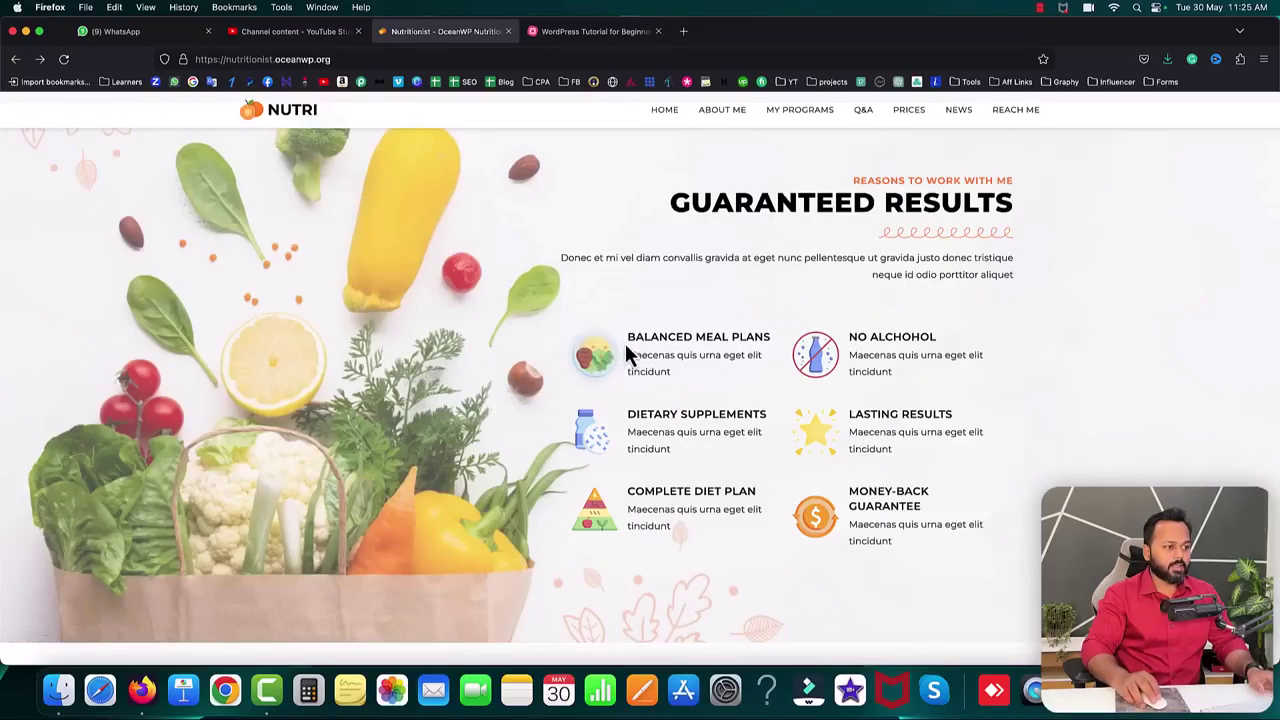
drag(627, 337, 683, 358)
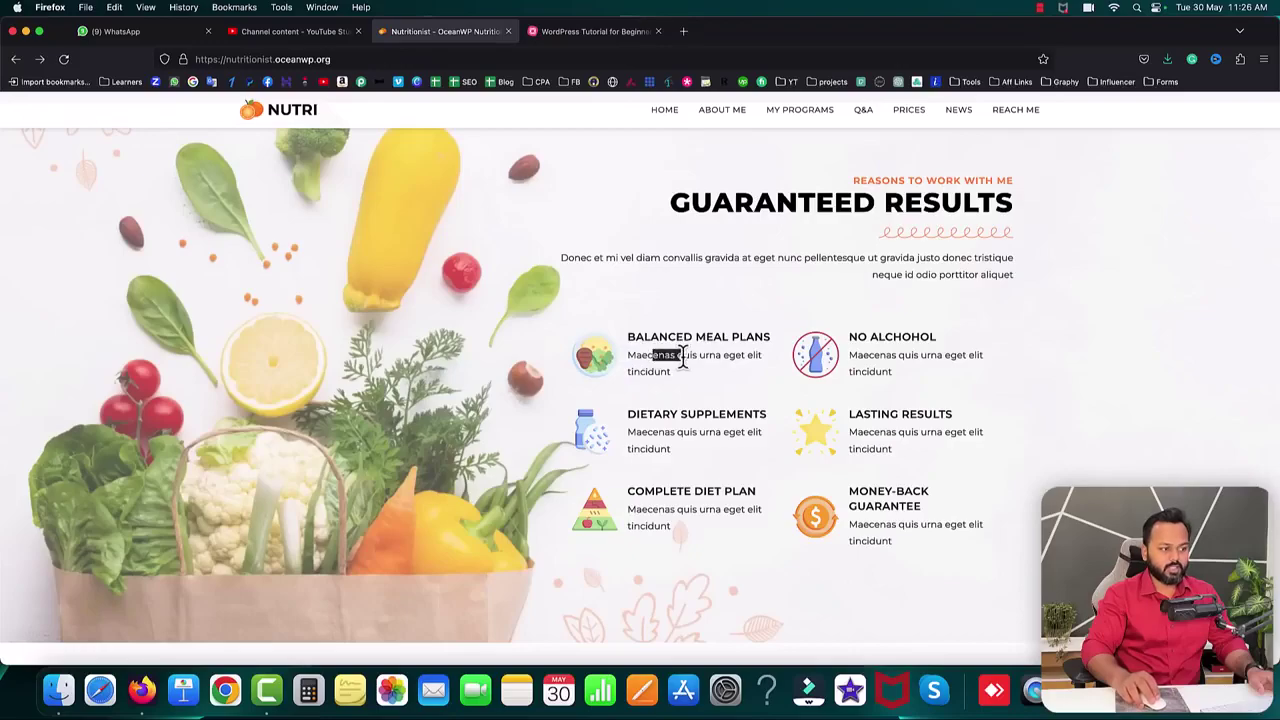
scroll(714, 366, down, 6)
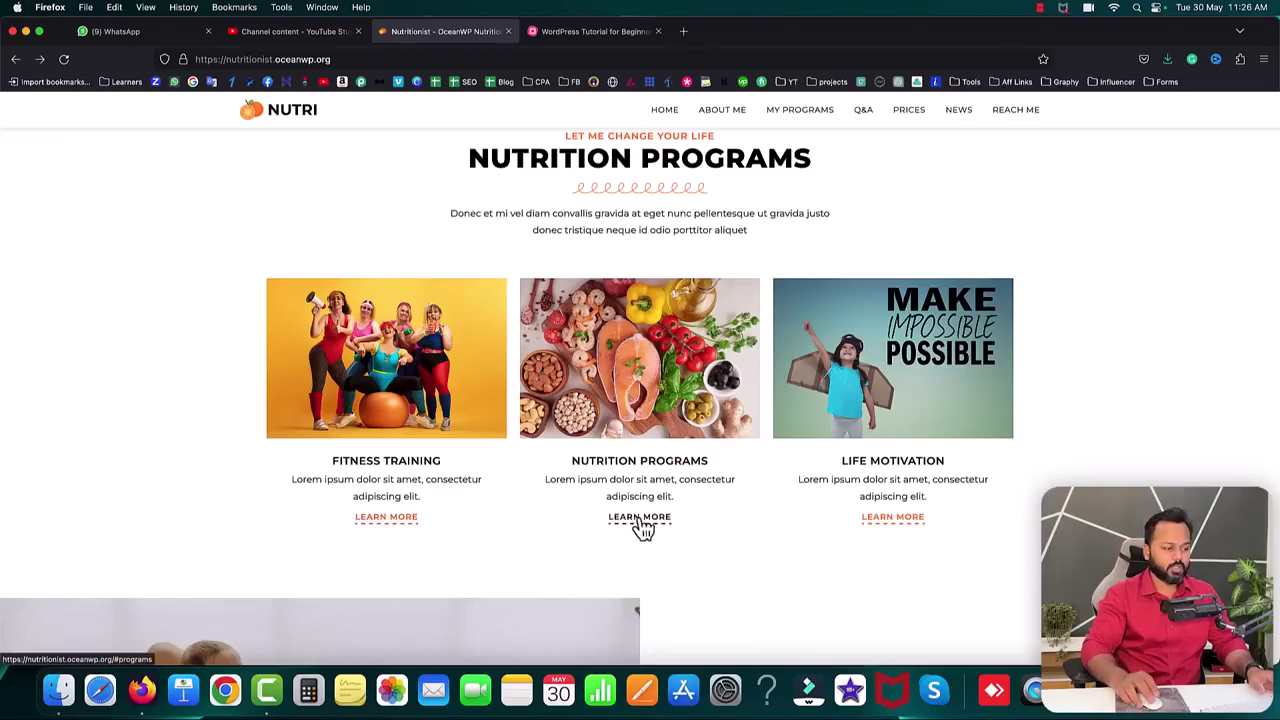
- Scroll from Fitness Training to the testimonials, highlighting FITNESS TRAINING and WHAT MY CLIENTS SAY
scroll(535, 541, down, 3)
scroll(535, 541, down, 3)
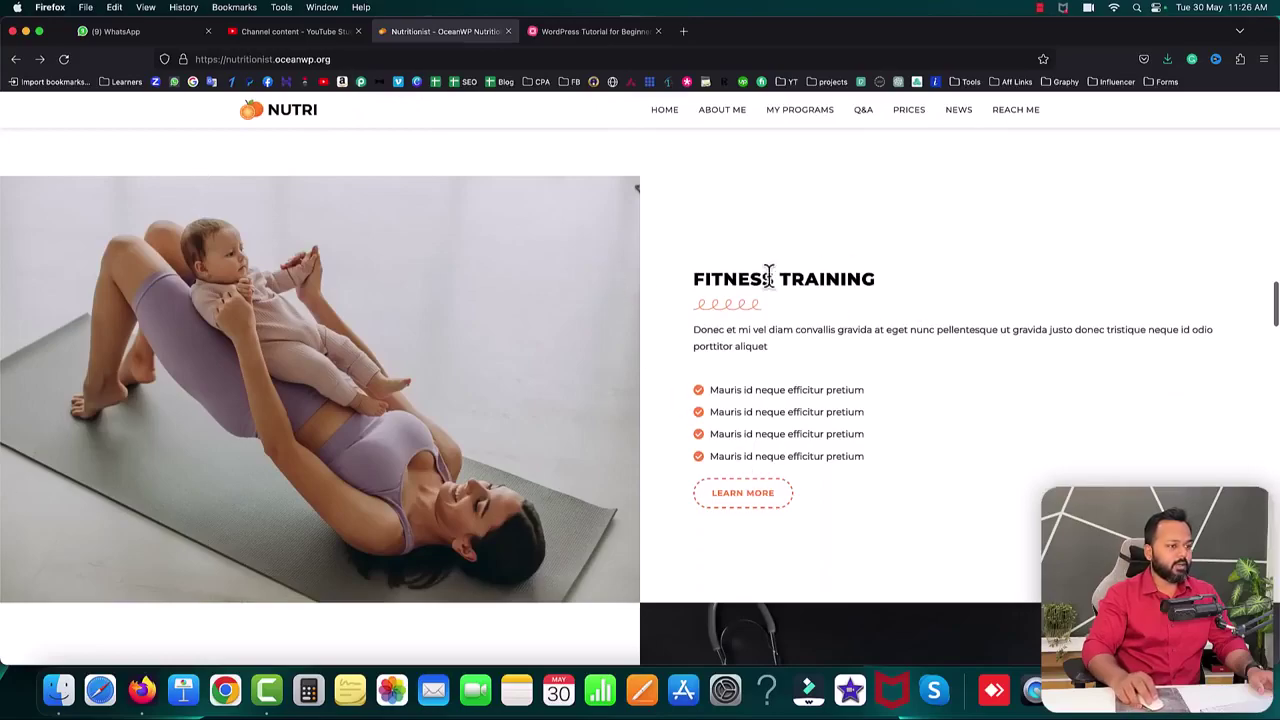
drag(698, 279, 743, 320)
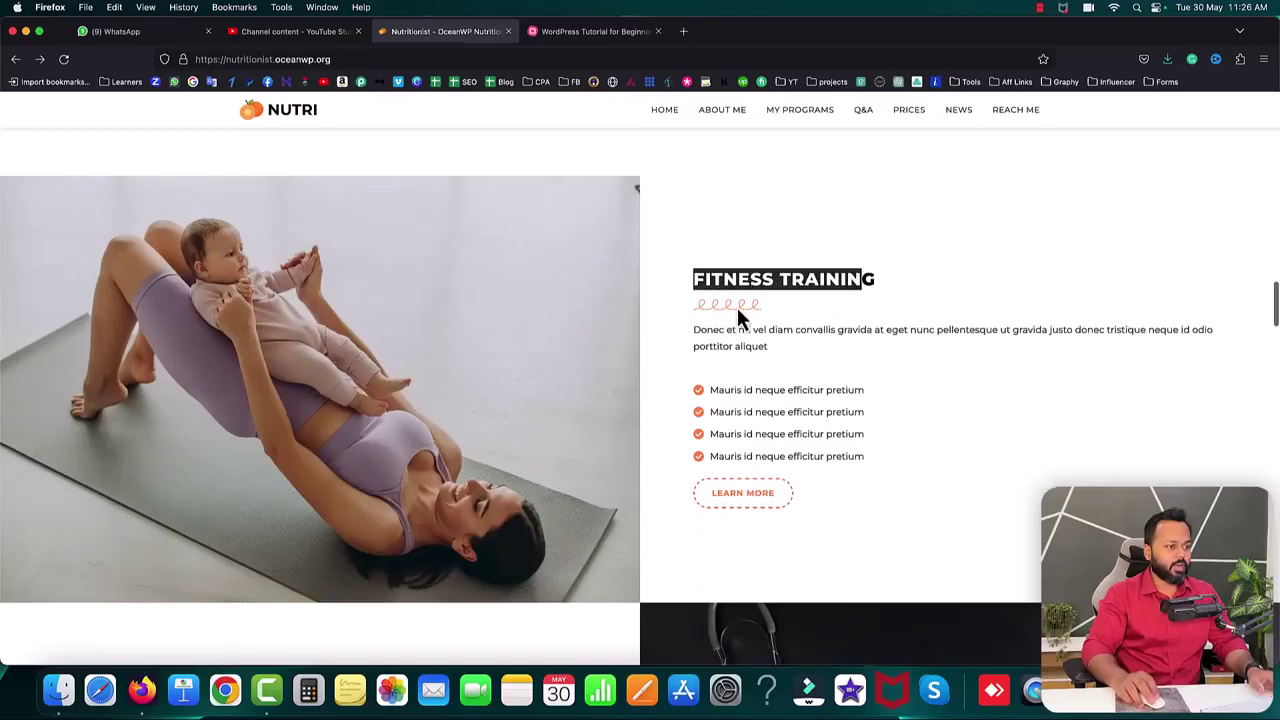
drag(709, 390, 860, 390)
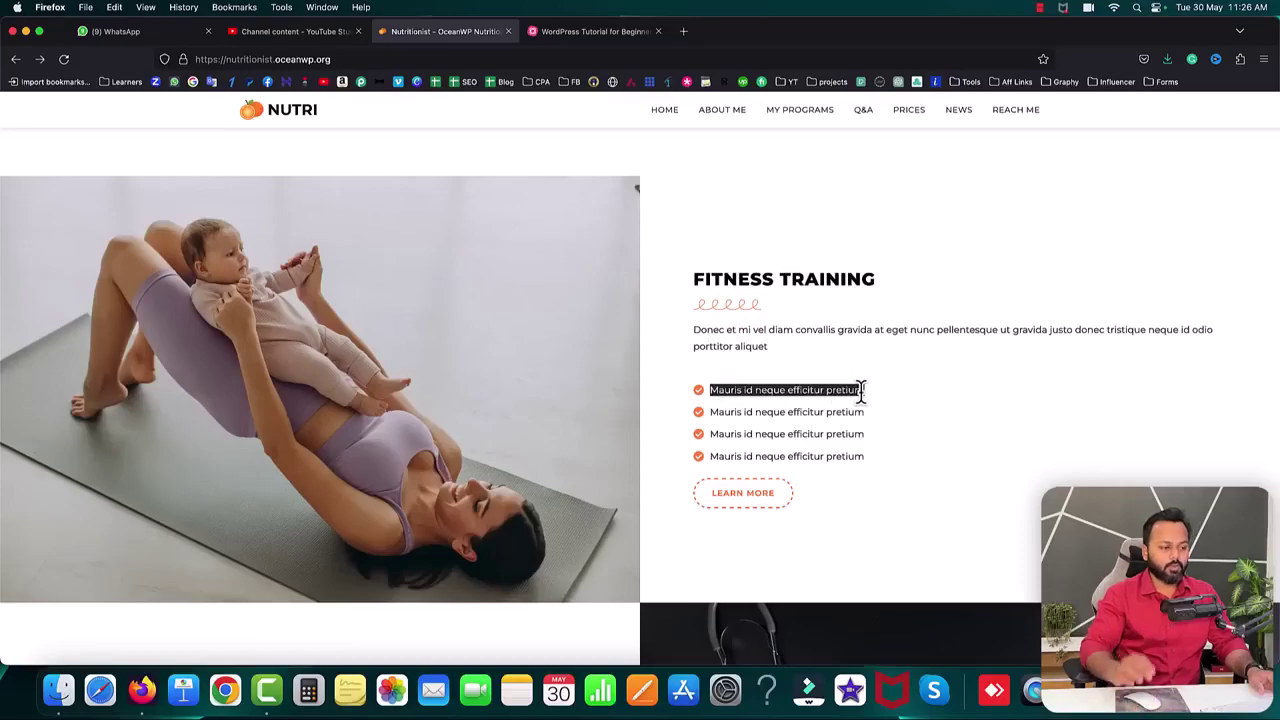
scroll(874, 407, down, 4)
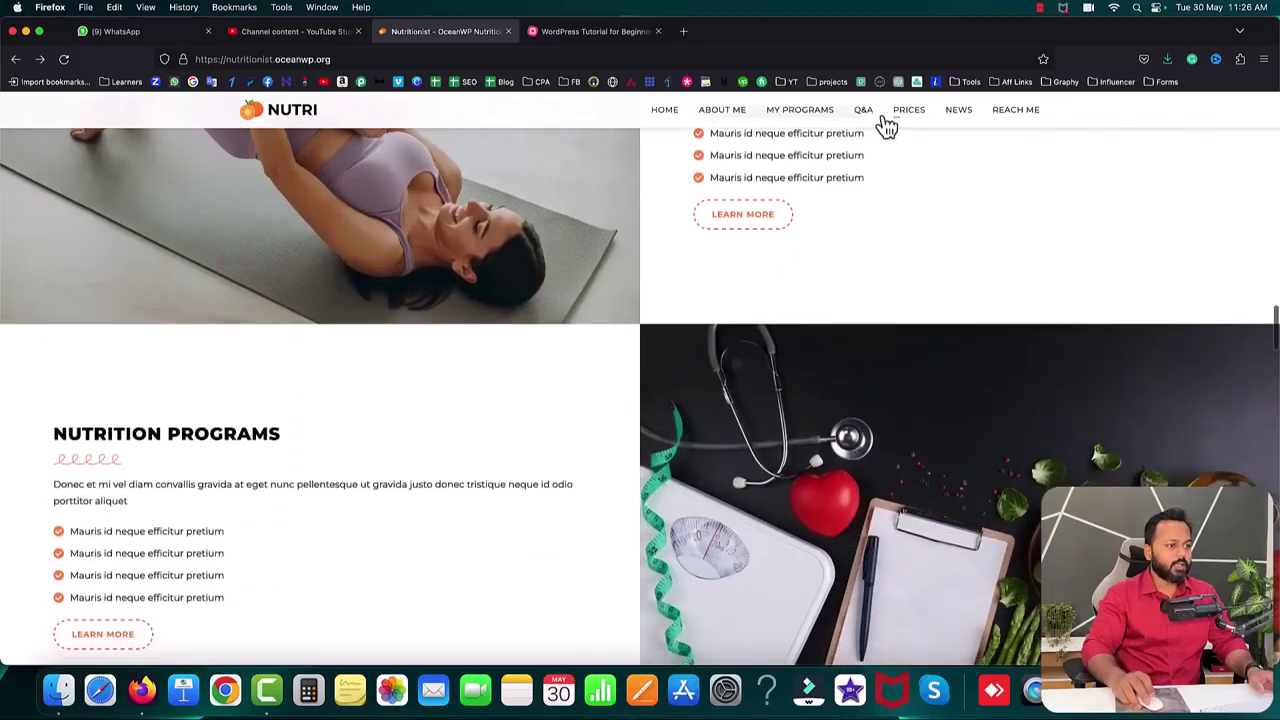
scroll(700, 414, down, 3)
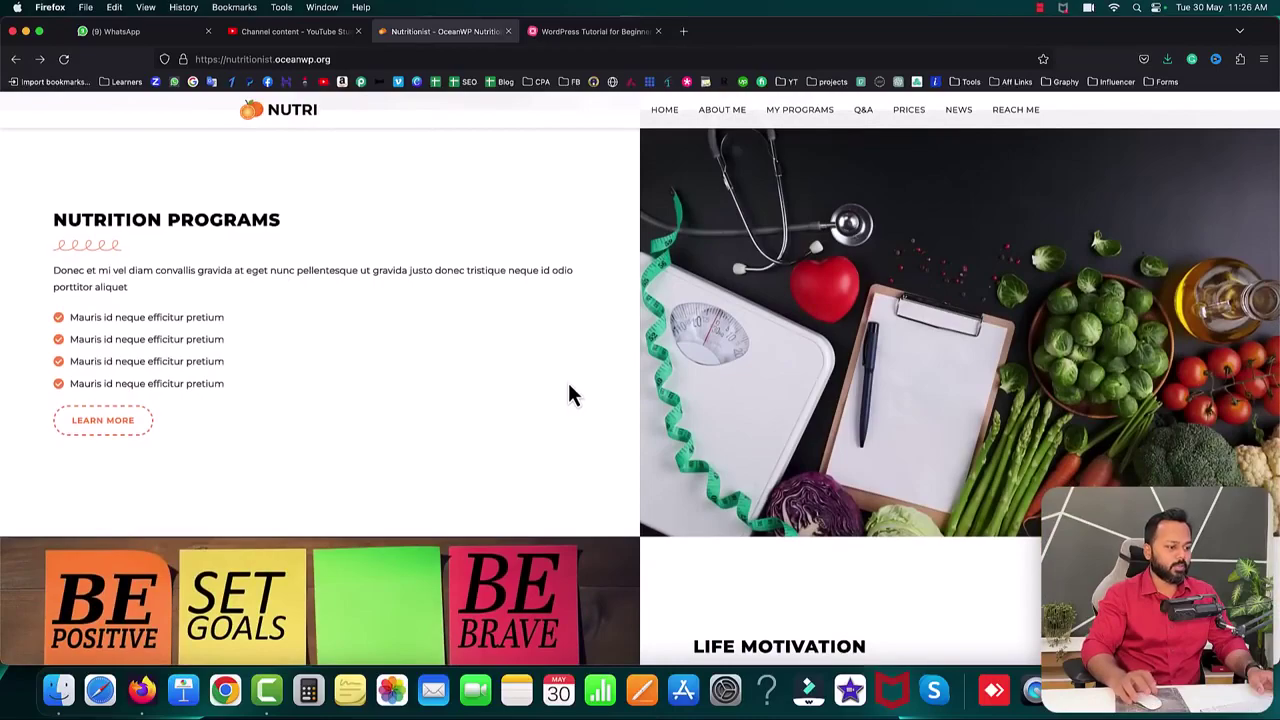
scroll(568, 386, down, 10)
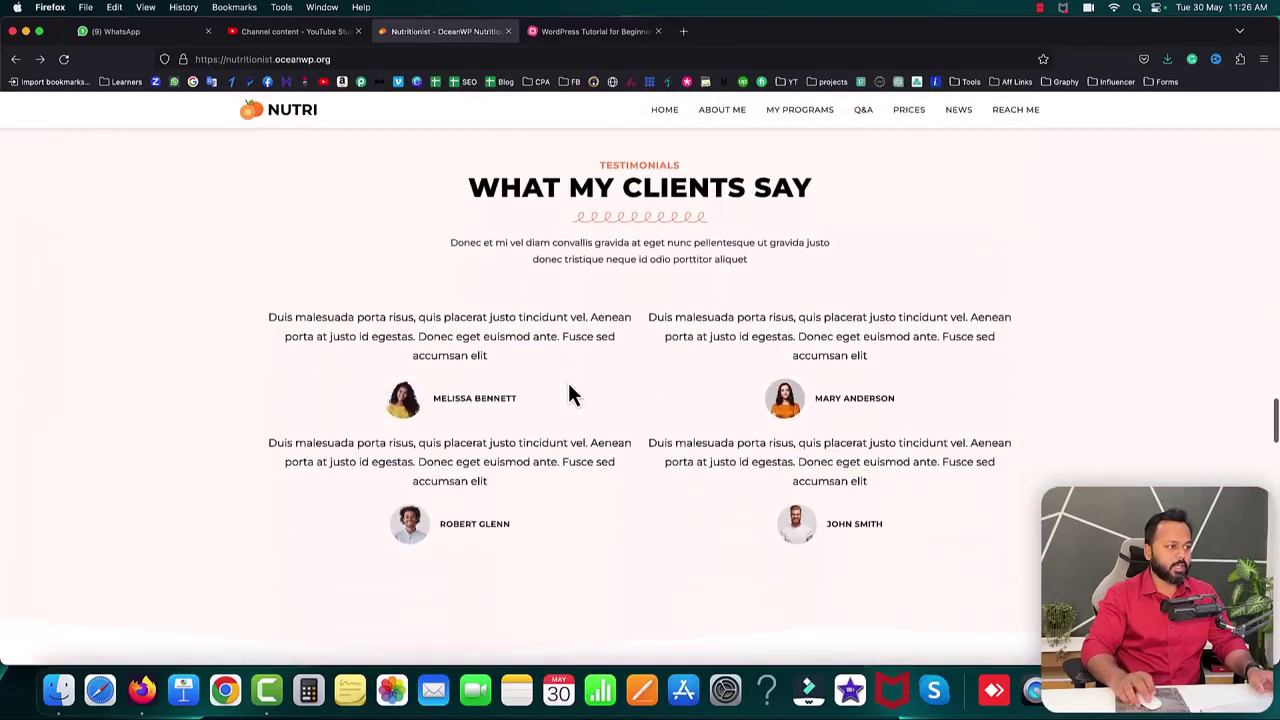
drag(470, 187, 797, 193)
click(761, 265)
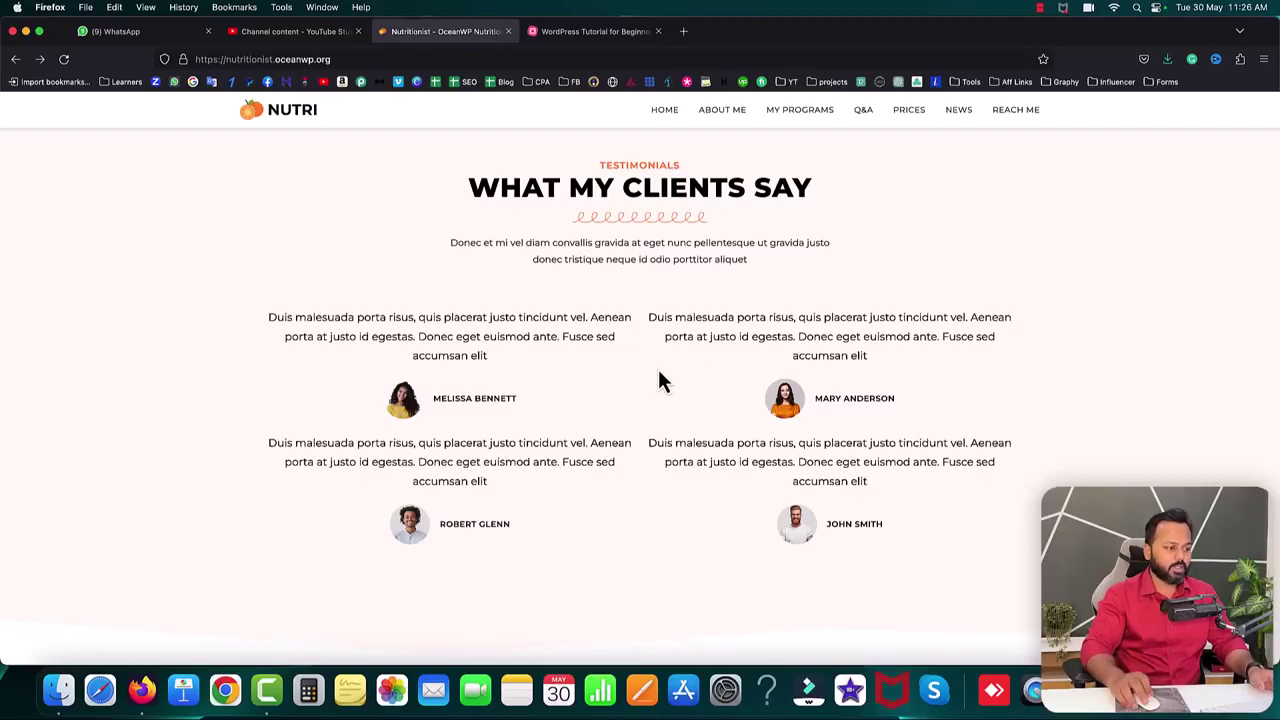
scroll(658, 380, down, 5)
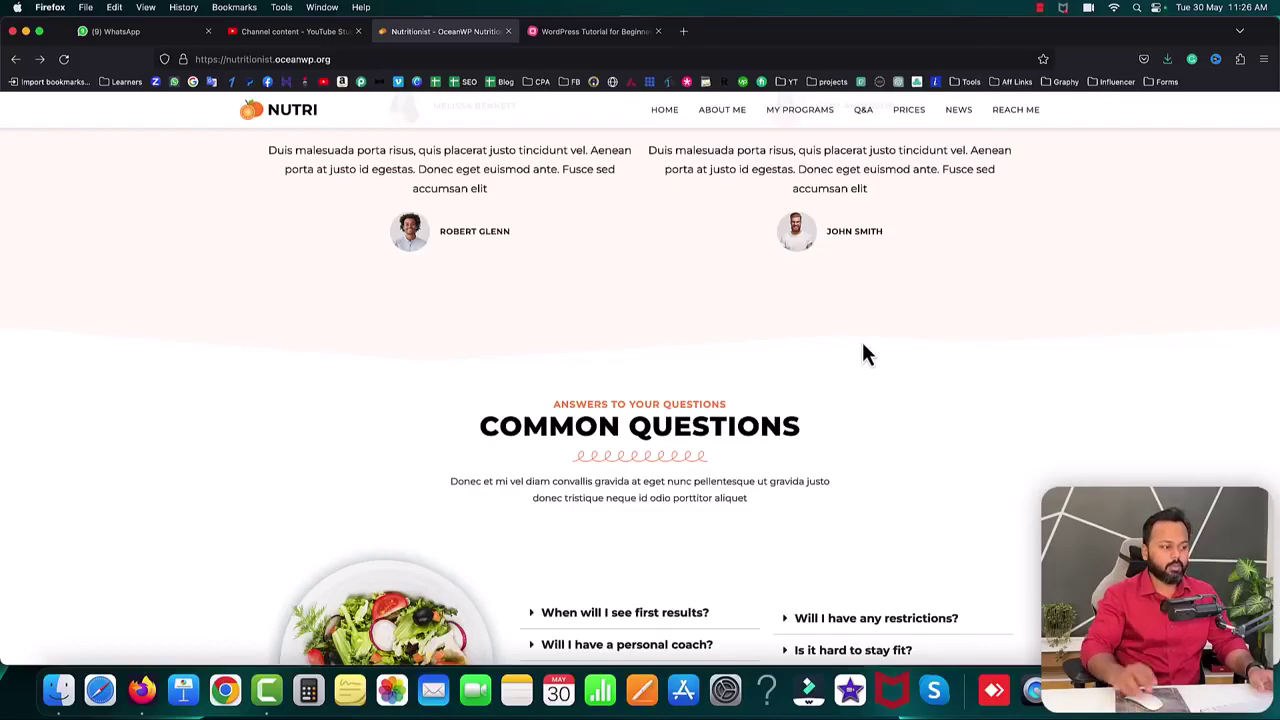
- Expand and collapse the FAQ answers to 'Will I have any restrictions?' and 'Is it hard to stay fit?'
scroll(863, 345, down, 3)
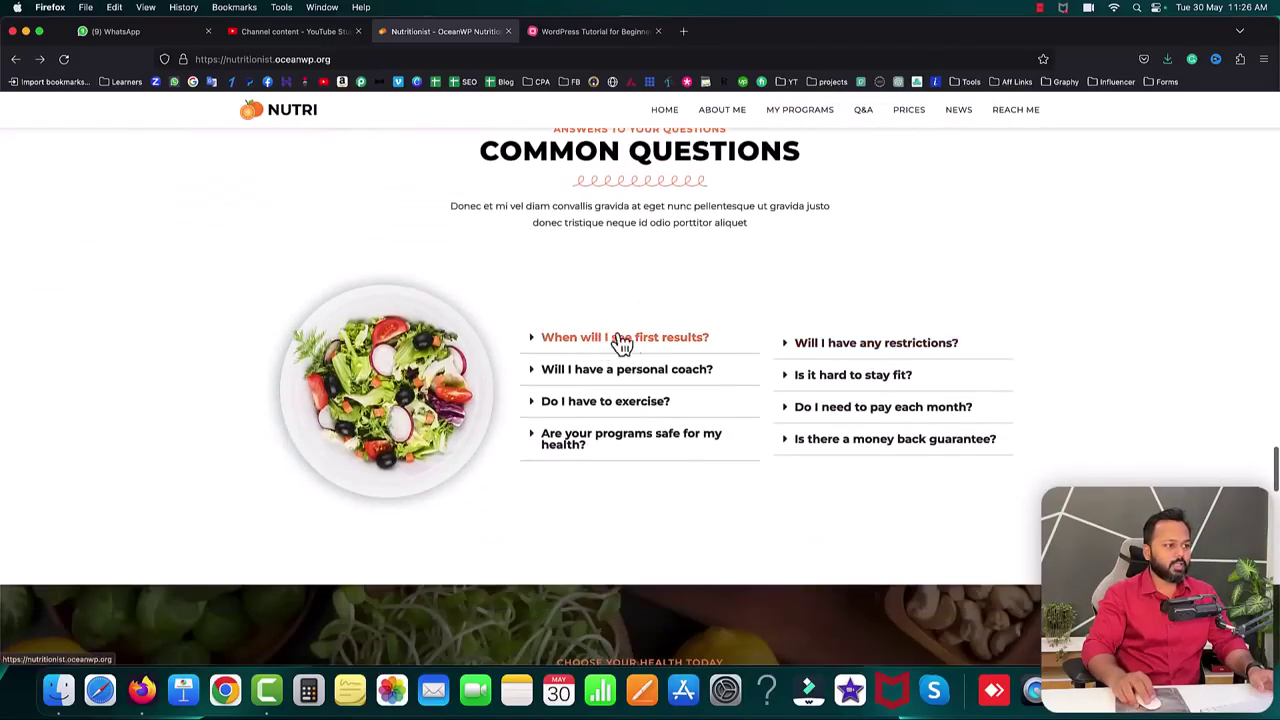
scroll(737, 306, up, 1)
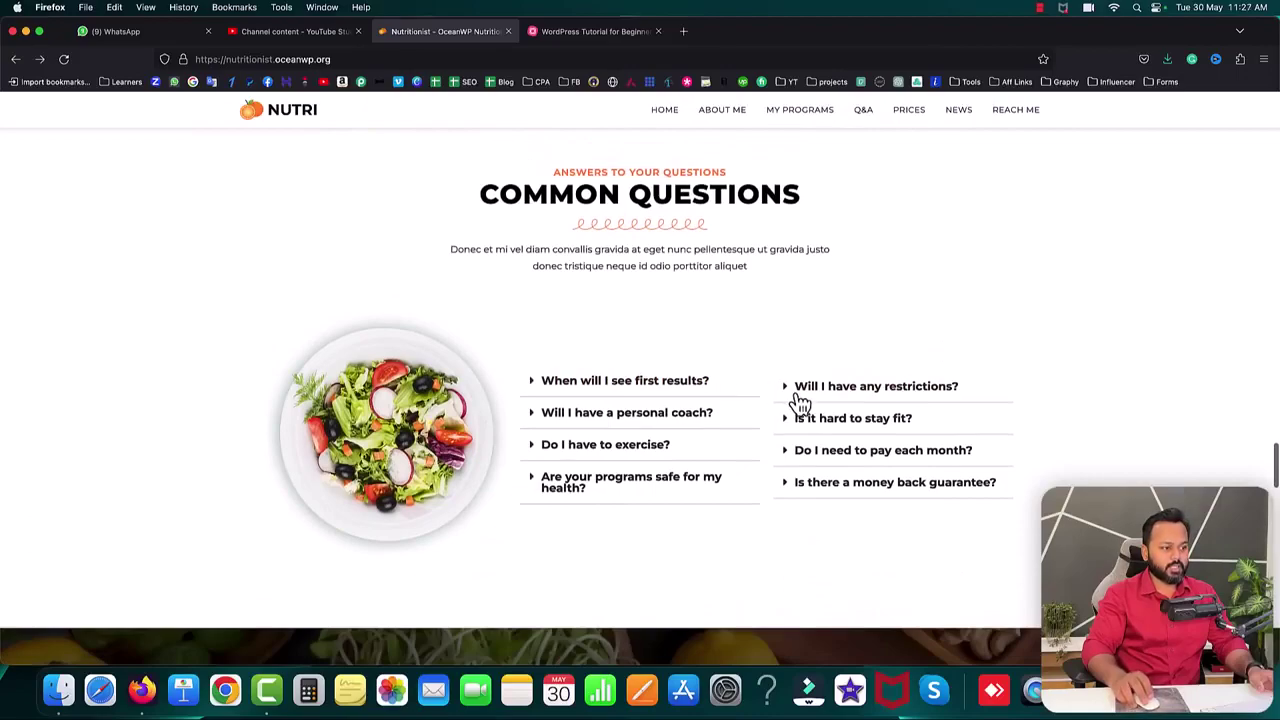
click(804, 394)
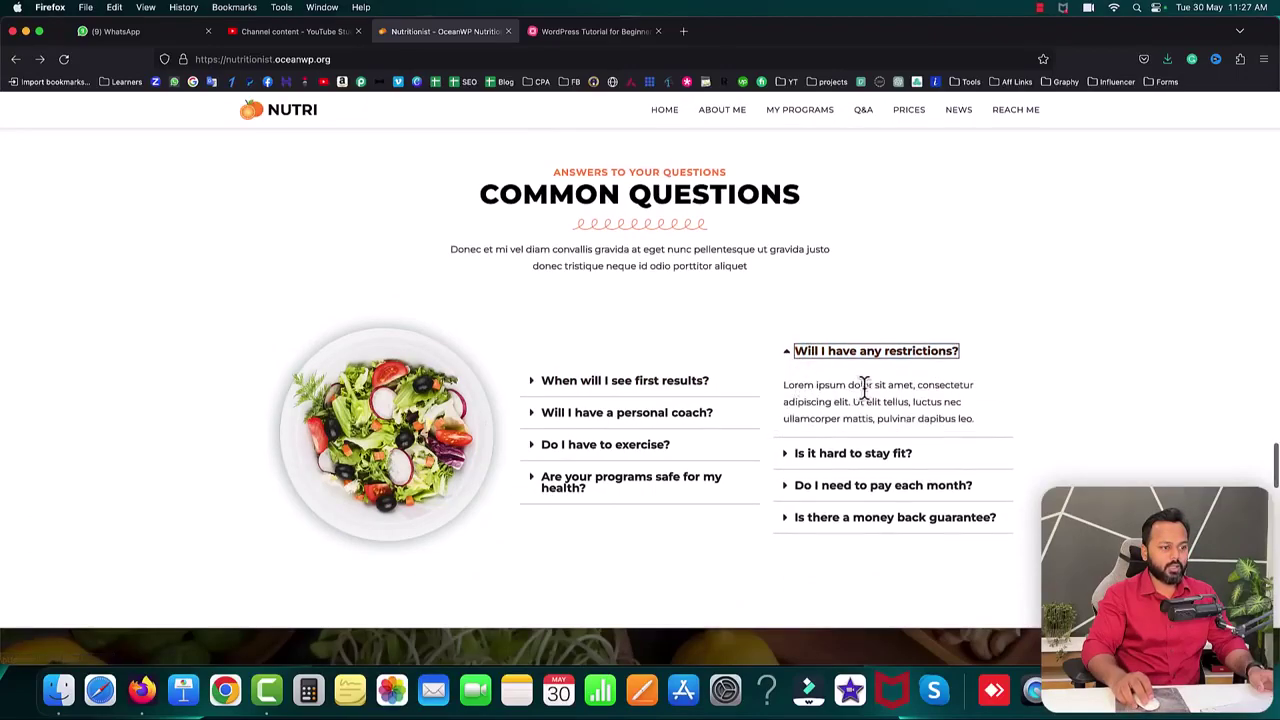
click(820, 384)
click(810, 456)
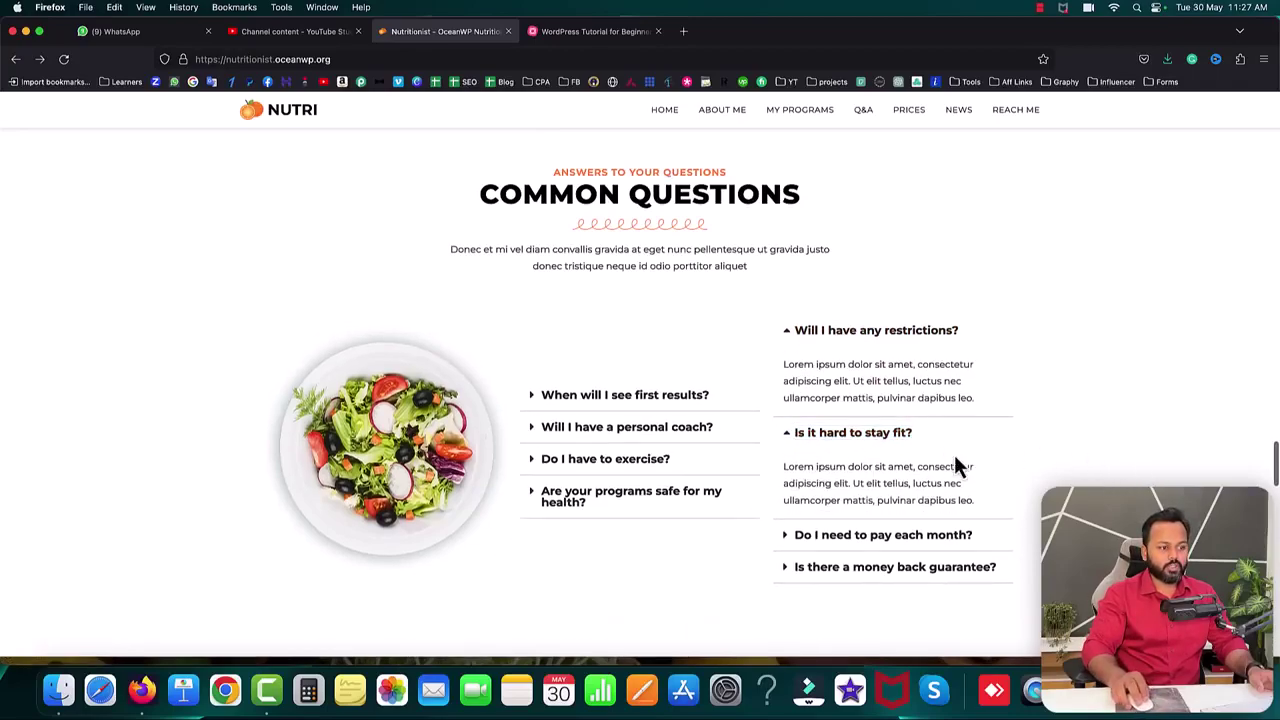
click(880, 436)
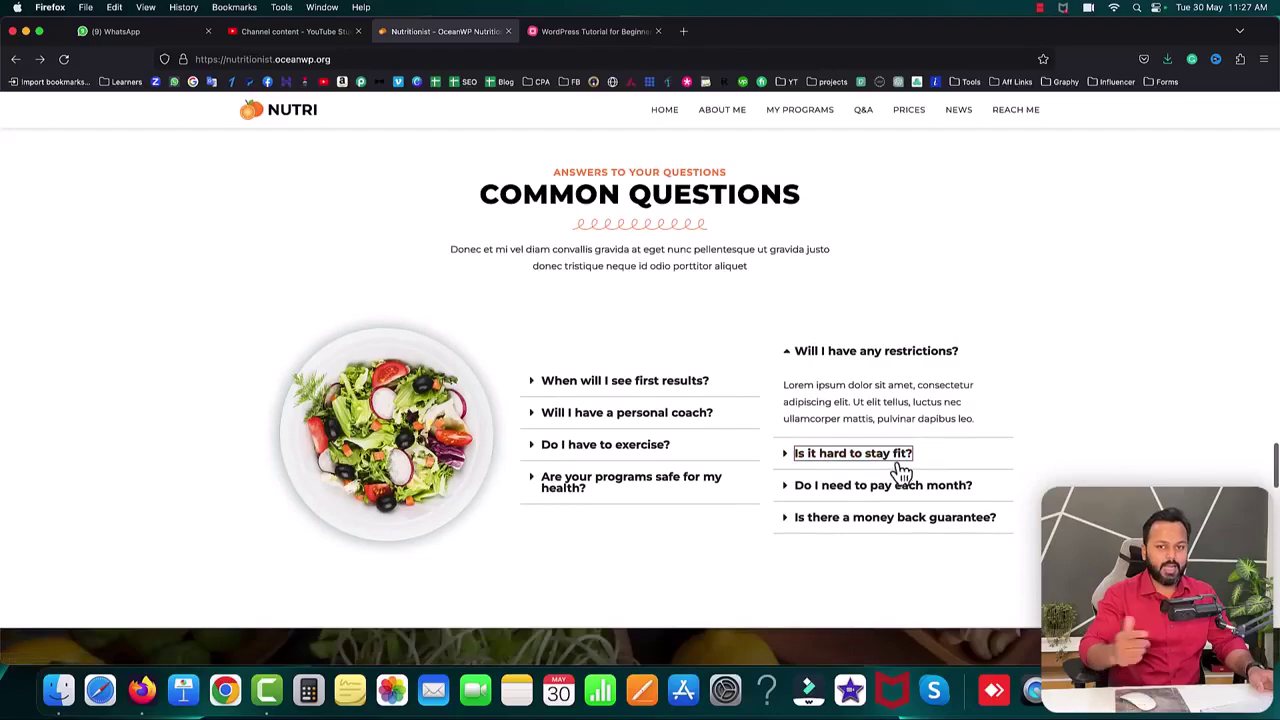
click(1100, 477)
- Scroll past the $49, $69 and $89/month pricing plans to Latest Posts
scroll(1100, 477, down, 5)
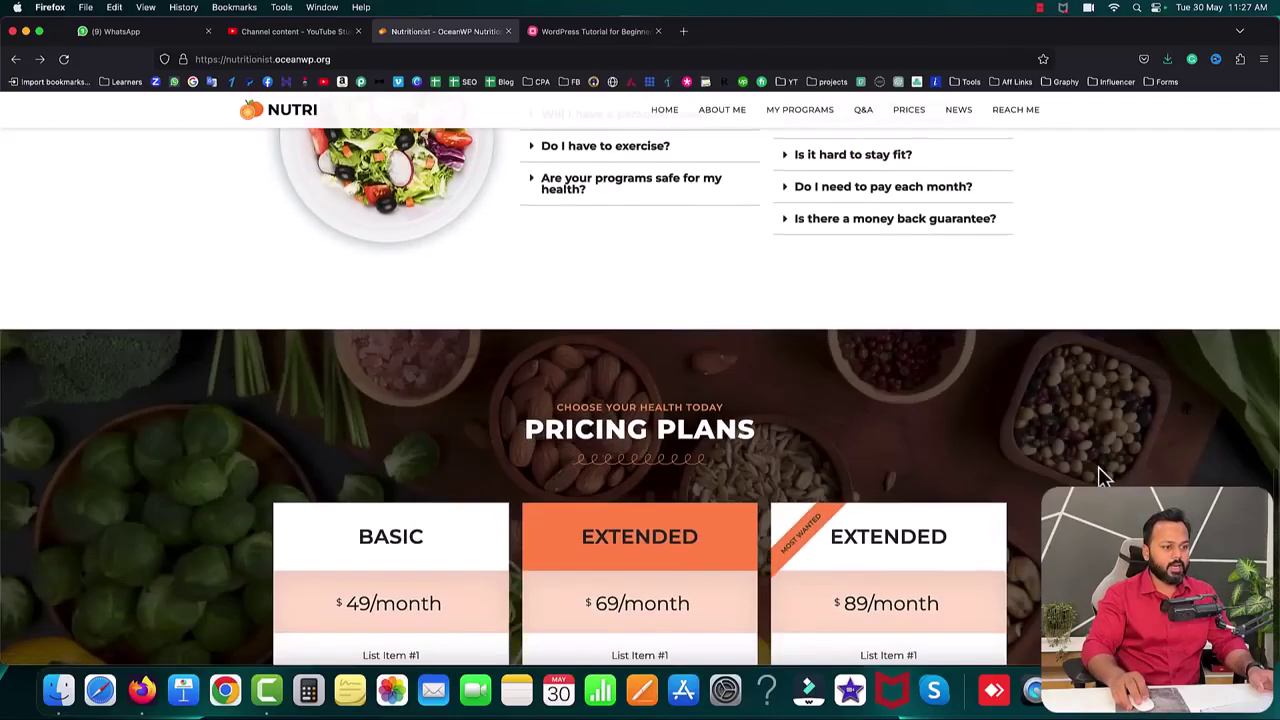
scroll(1170, 437, down, 1)
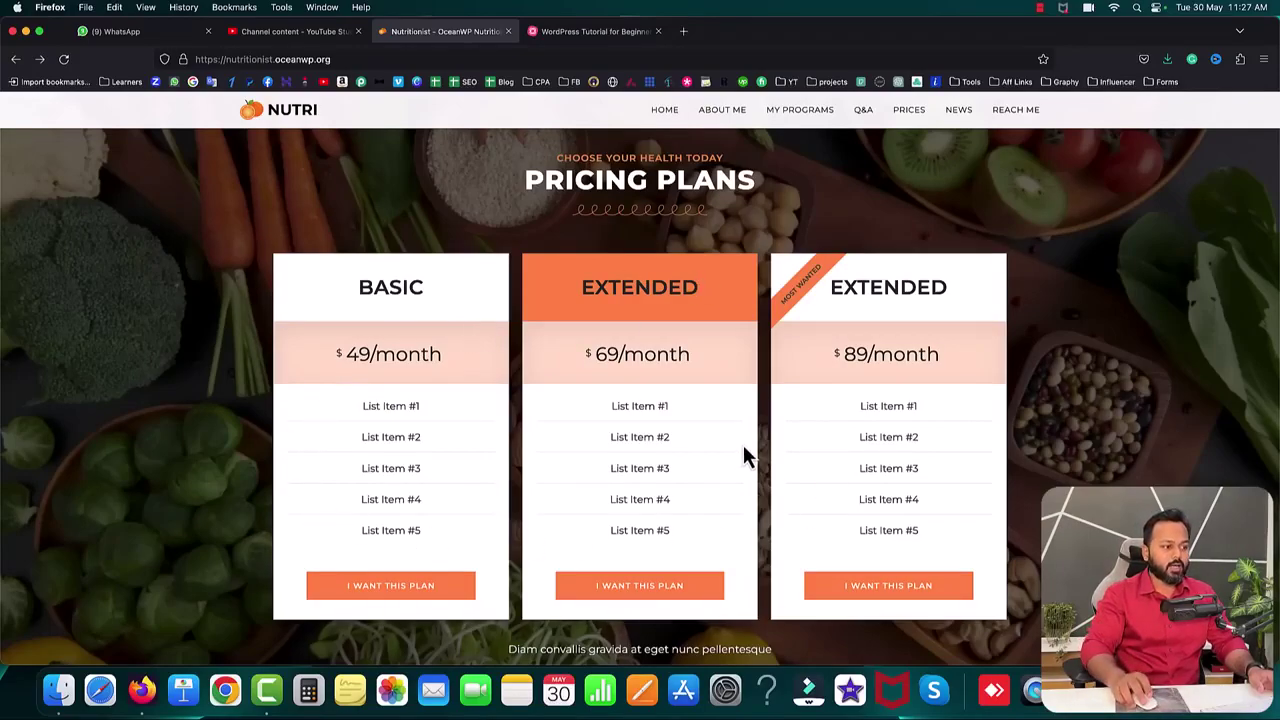
scroll(744, 452, down, 1)
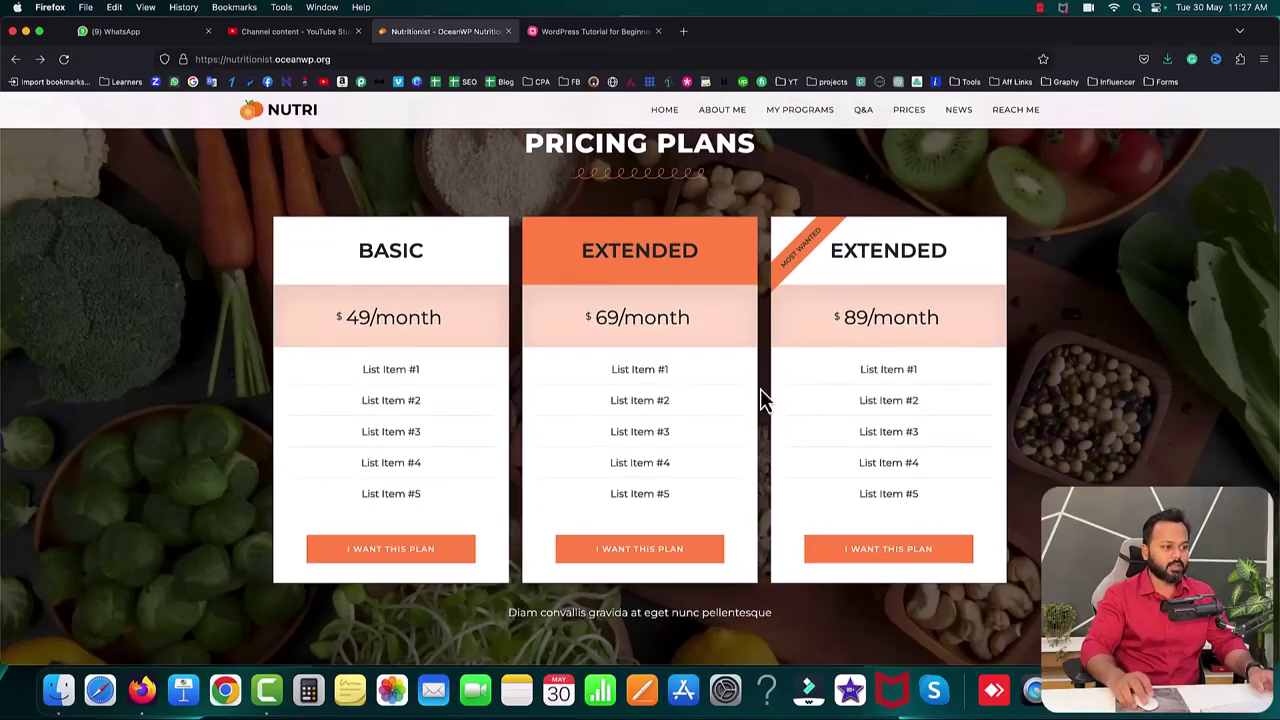
scroll(770, 400, down, 10)
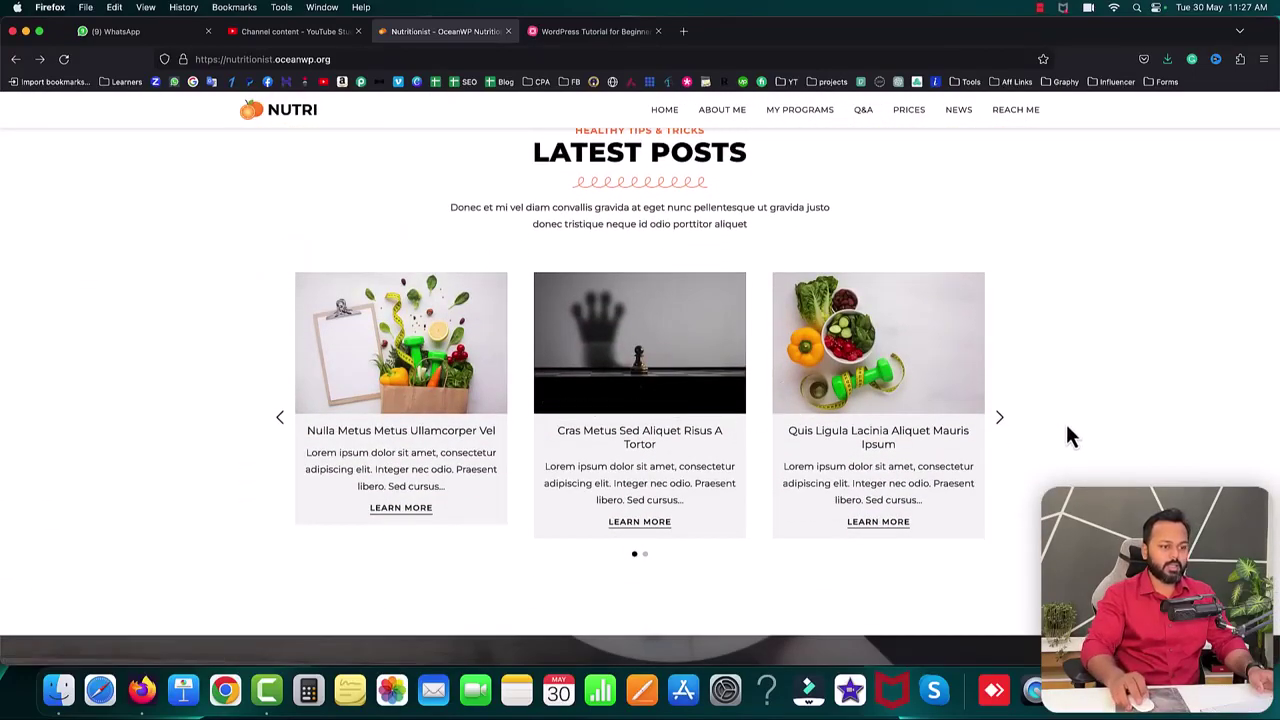
- Scroll down to the Reach Me form, place the caret in Your Name and select 'Available 24/7'
scroll(1065, 421, down, 3)
scroll(1066, 424, down, 3)
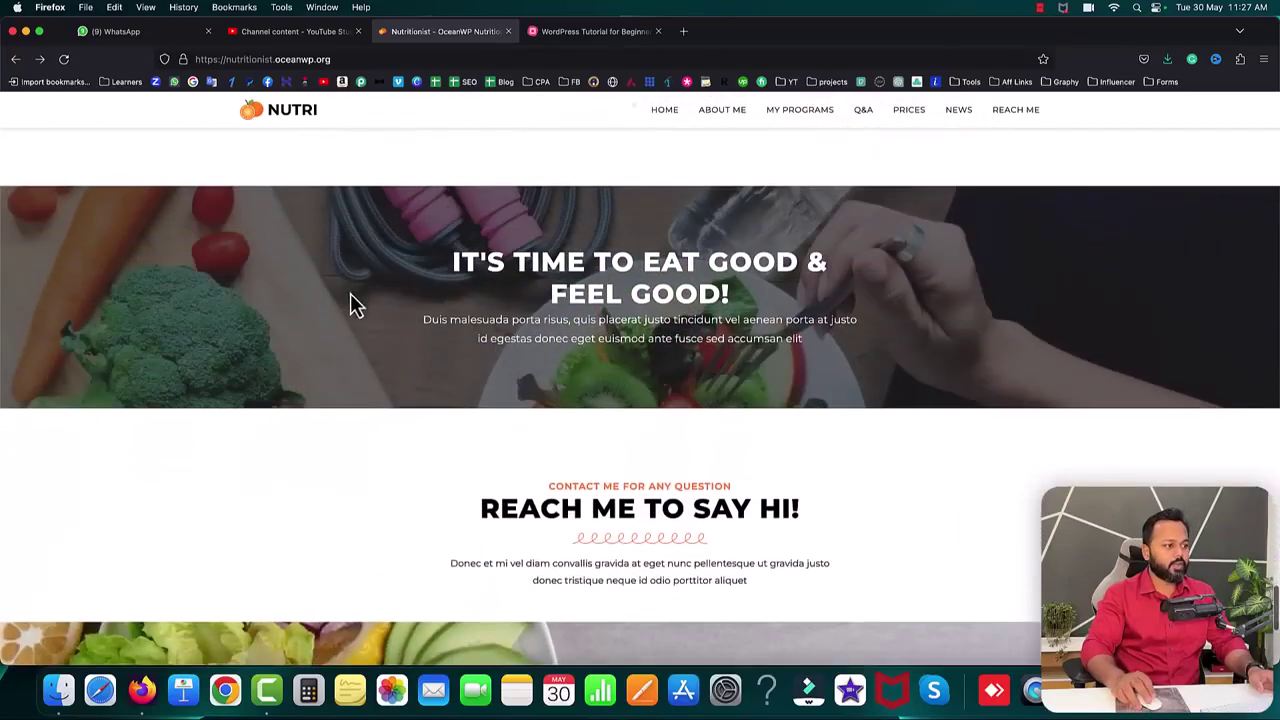
scroll(262, 290, up, 1)
drag(451, 314, 843, 335)
click(928, 375)
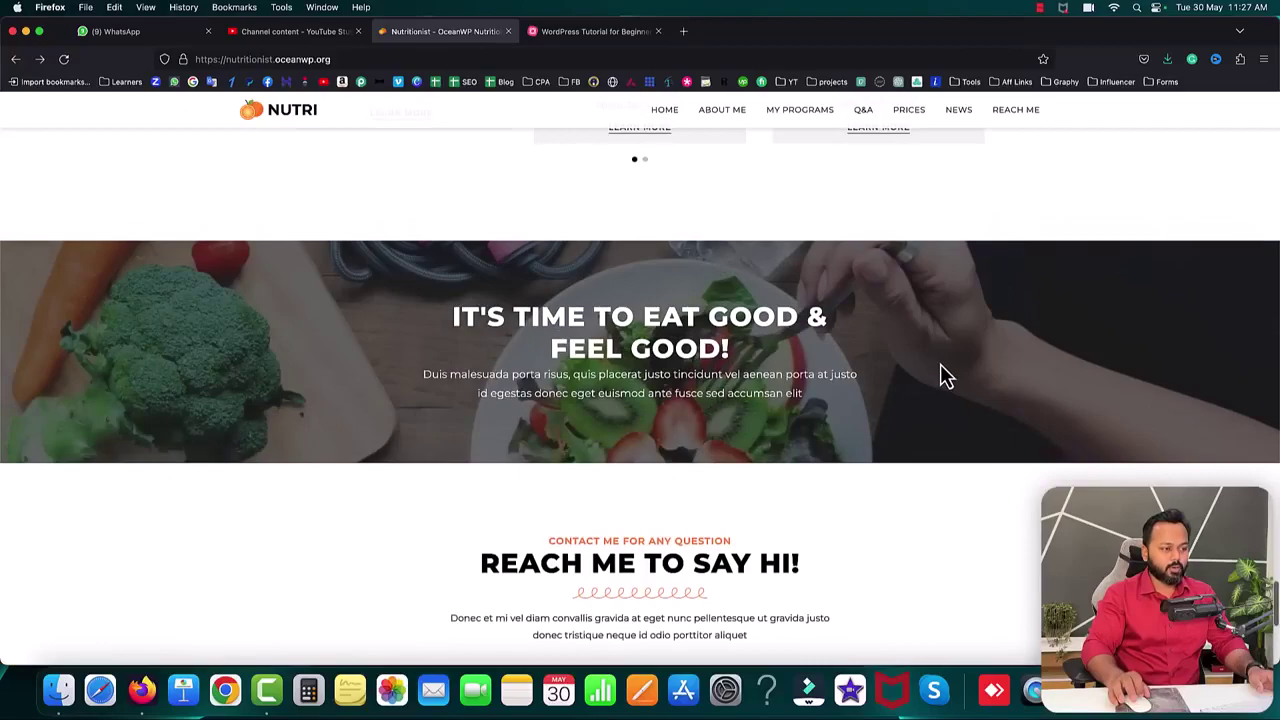
scroll(940, 365, down, 2)
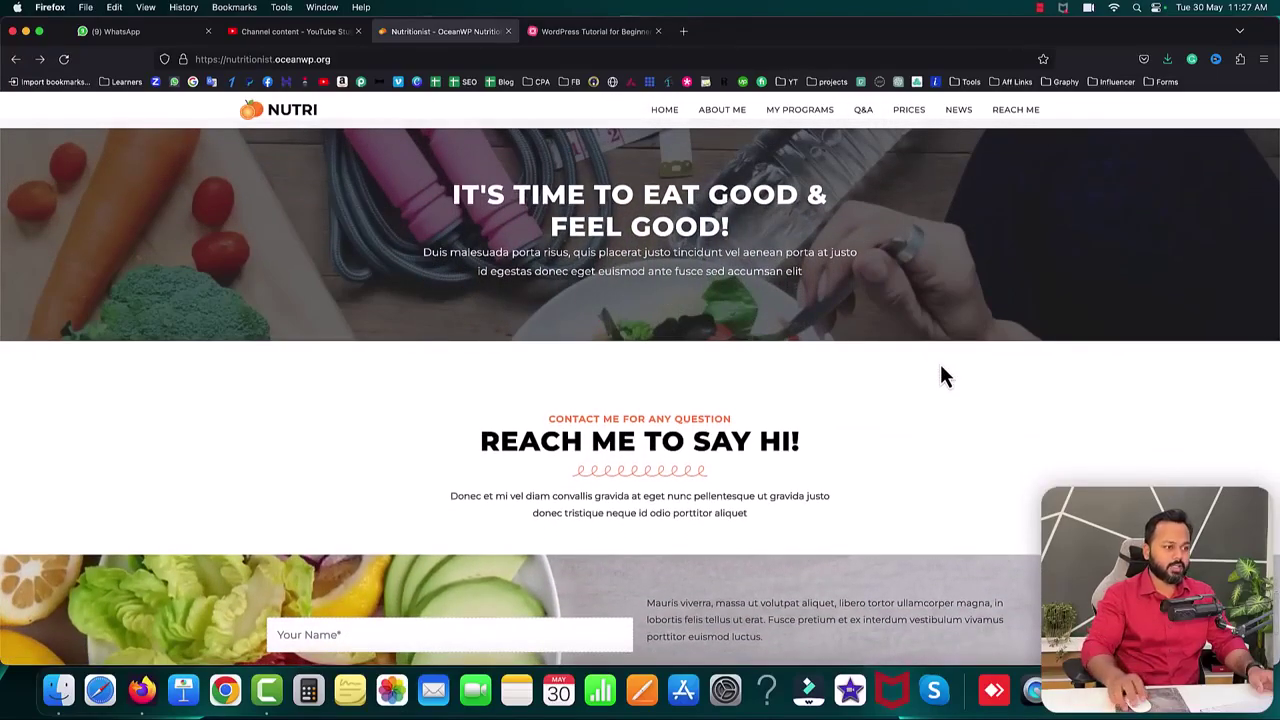
scroll(914, 375, down, 5)
click(403, 304)
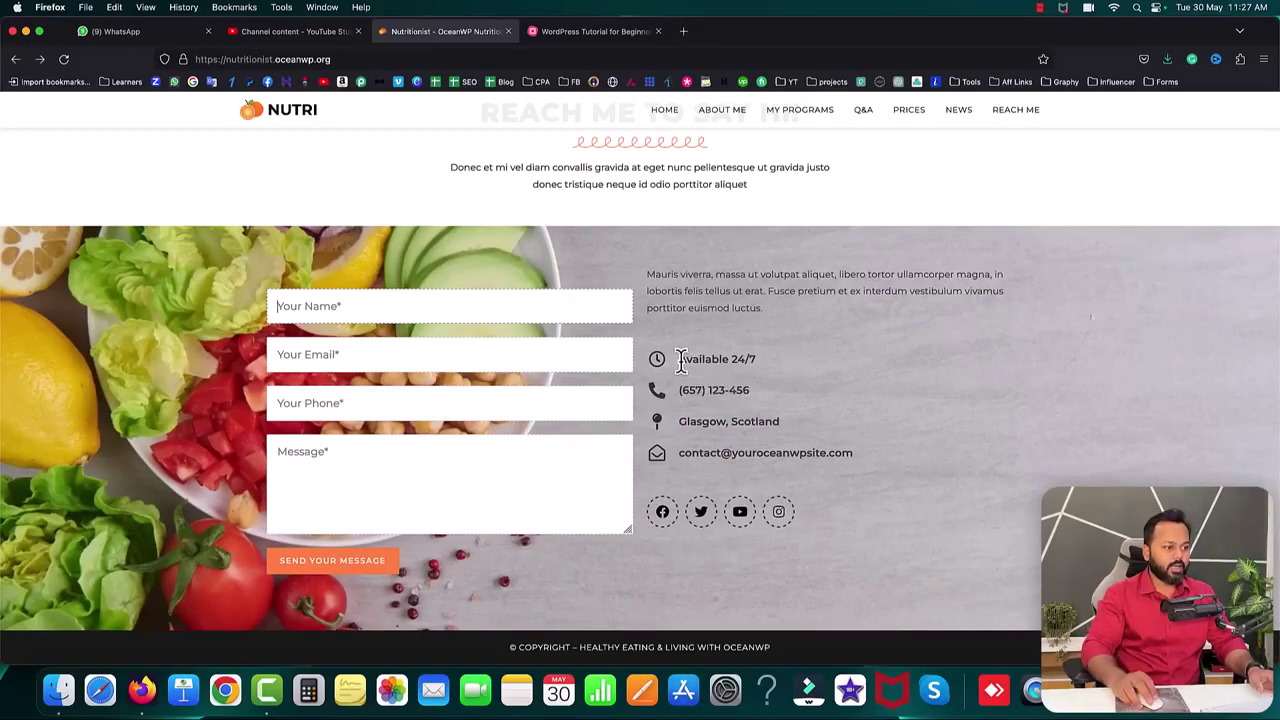
drag(680, 360, 727, 362)
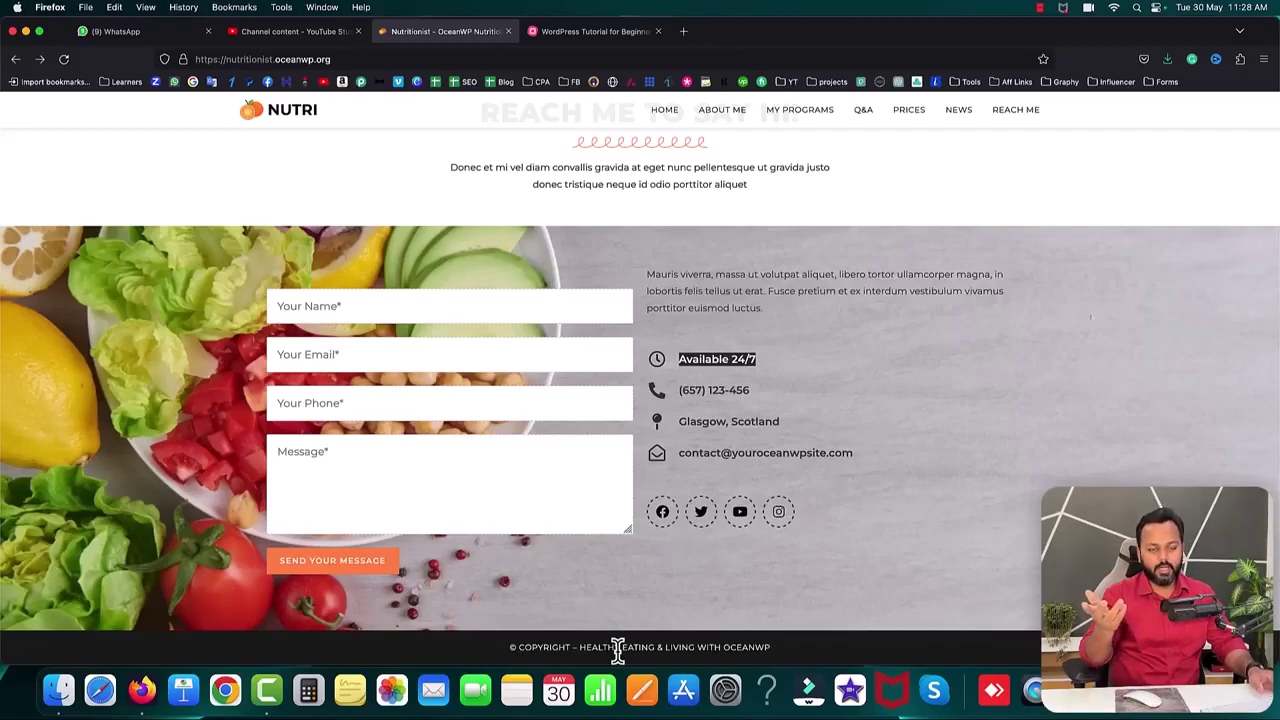
- Jump through the PRICES, MY PROGRAMS, REACH ME and ABOUT ME header links
scroll(1019, 364, up, 15)
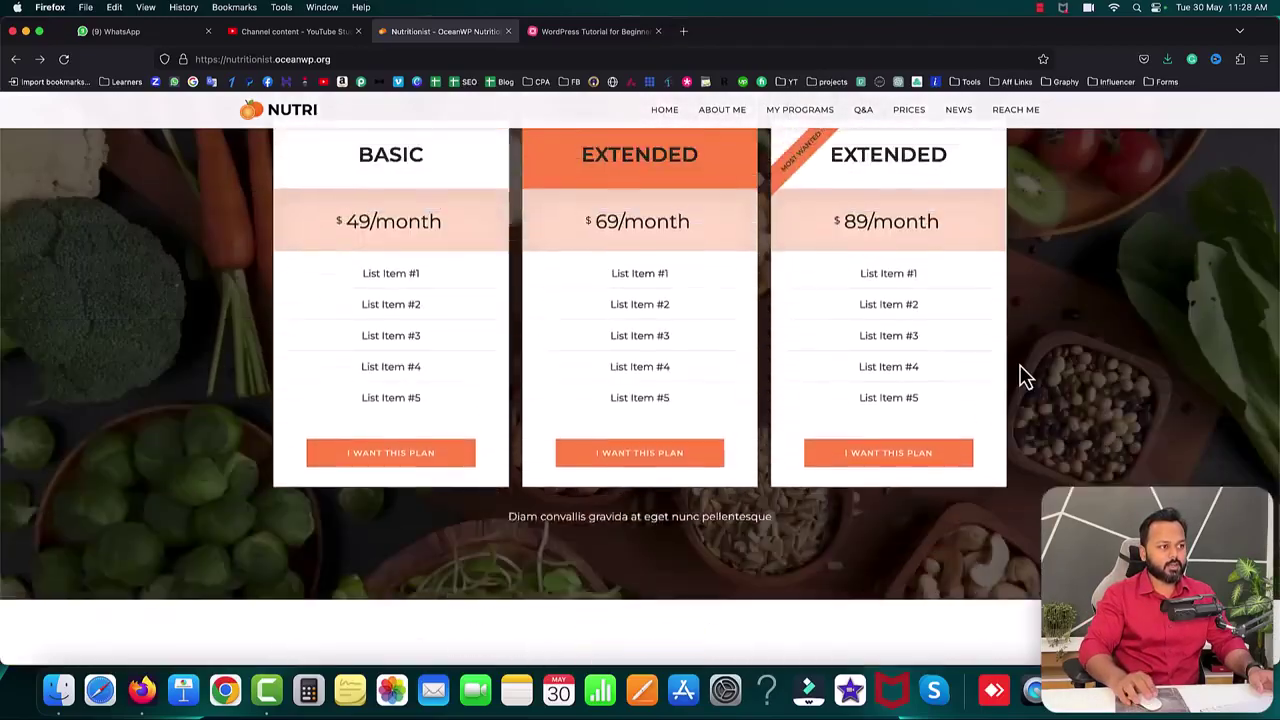
scroll(1020, 368, up, 15)
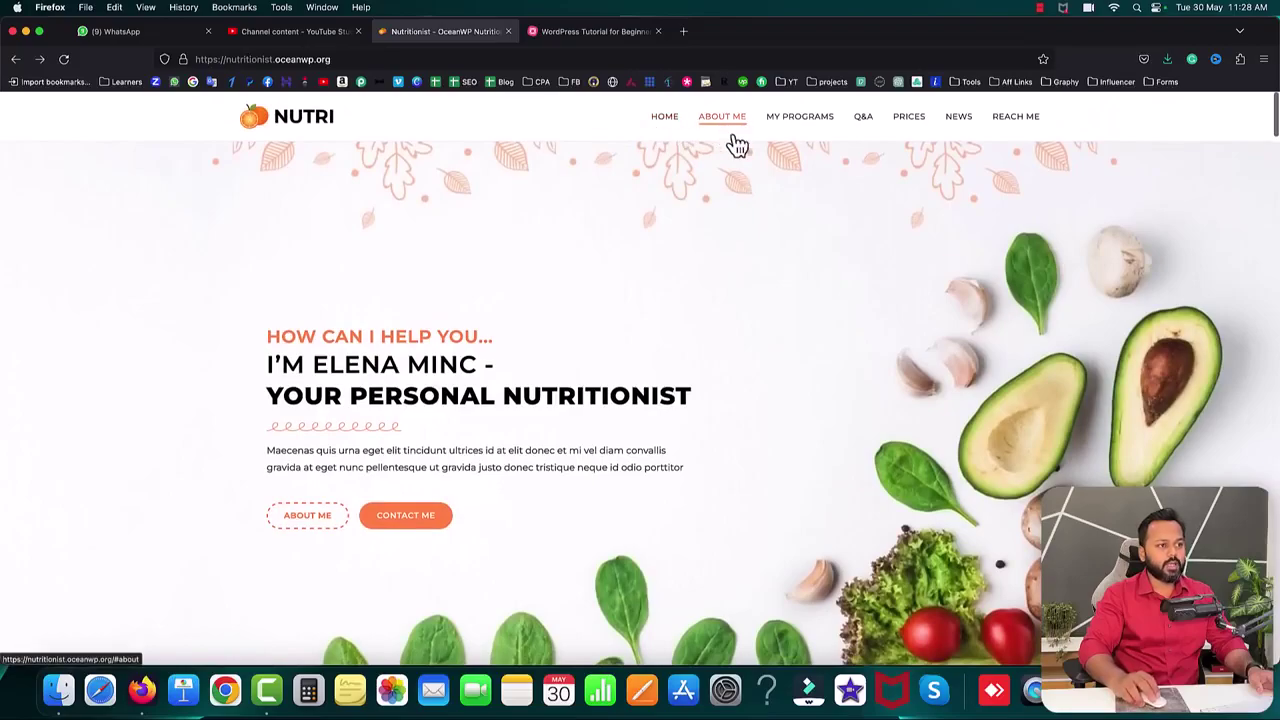
click(910, 118)
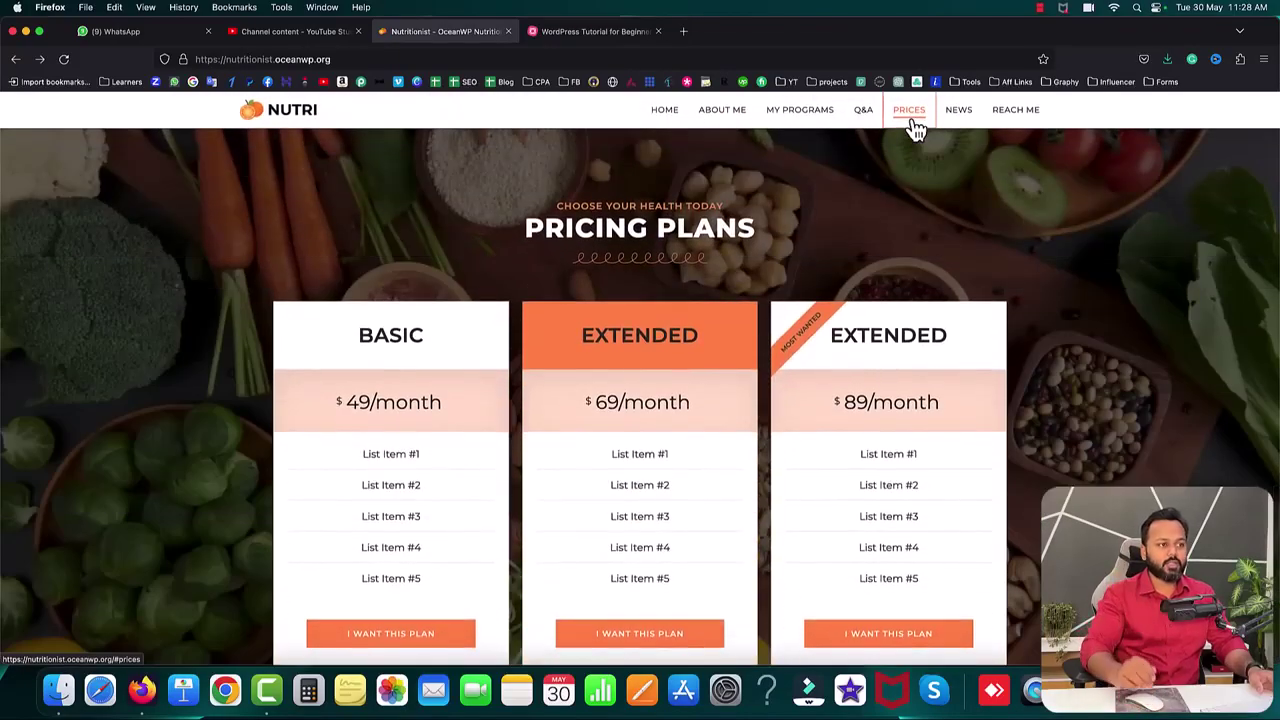
click(797, 115)
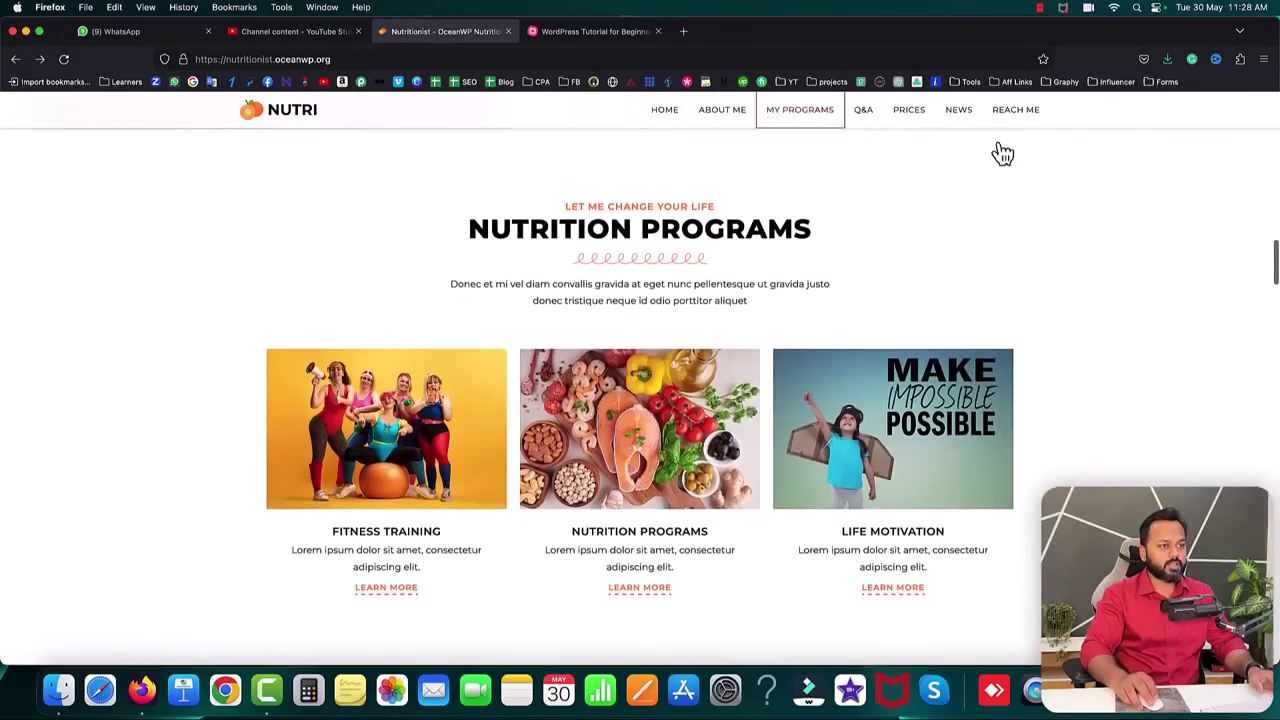
click(1014, 116)
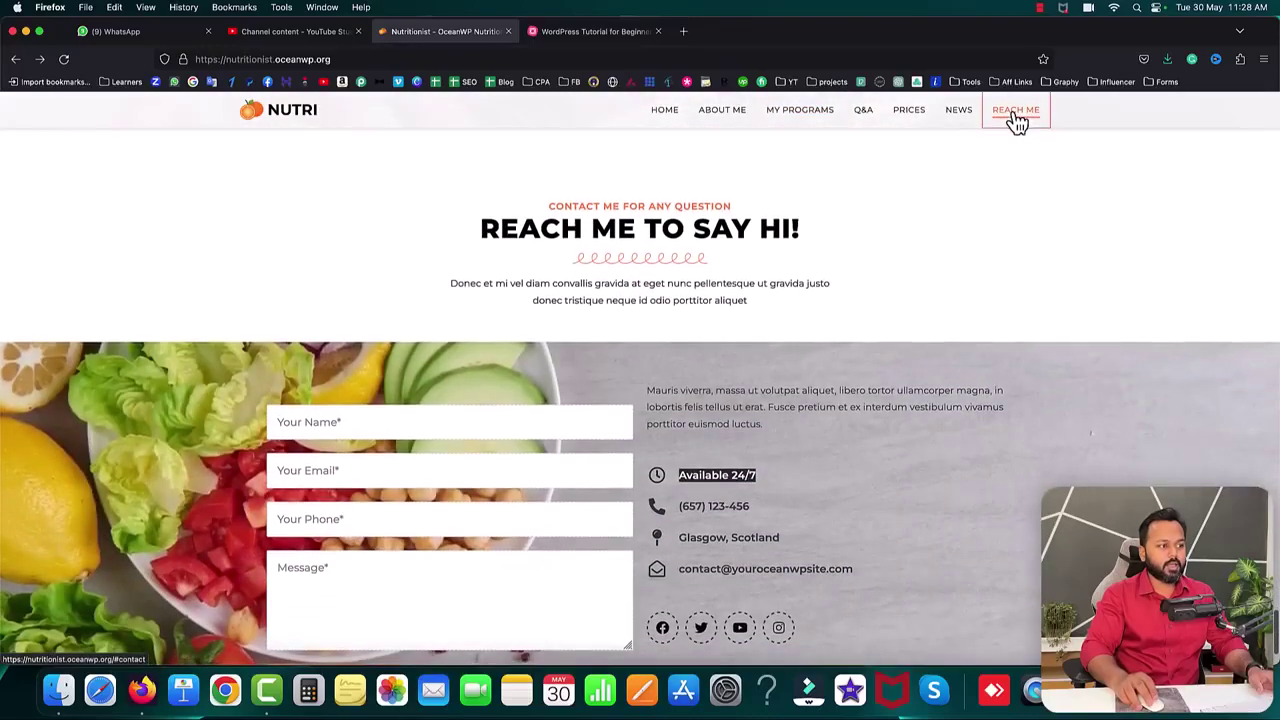
click(917, 320)
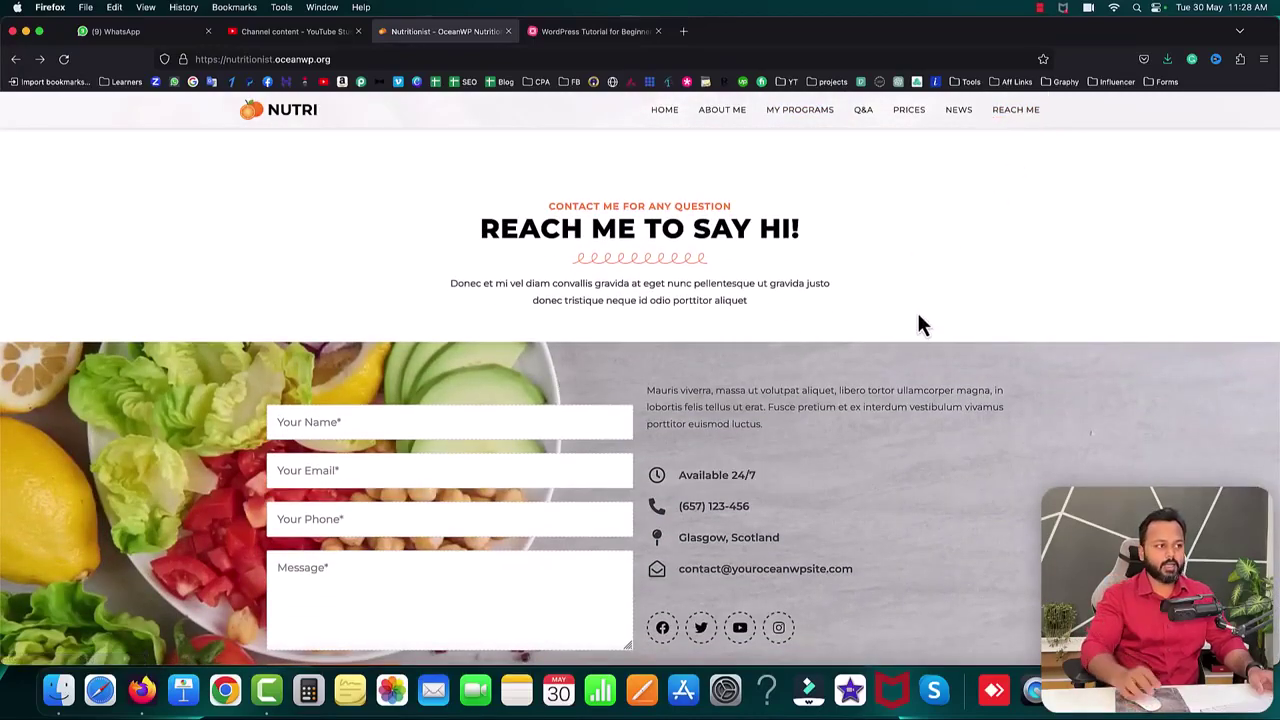
click(722, 112)
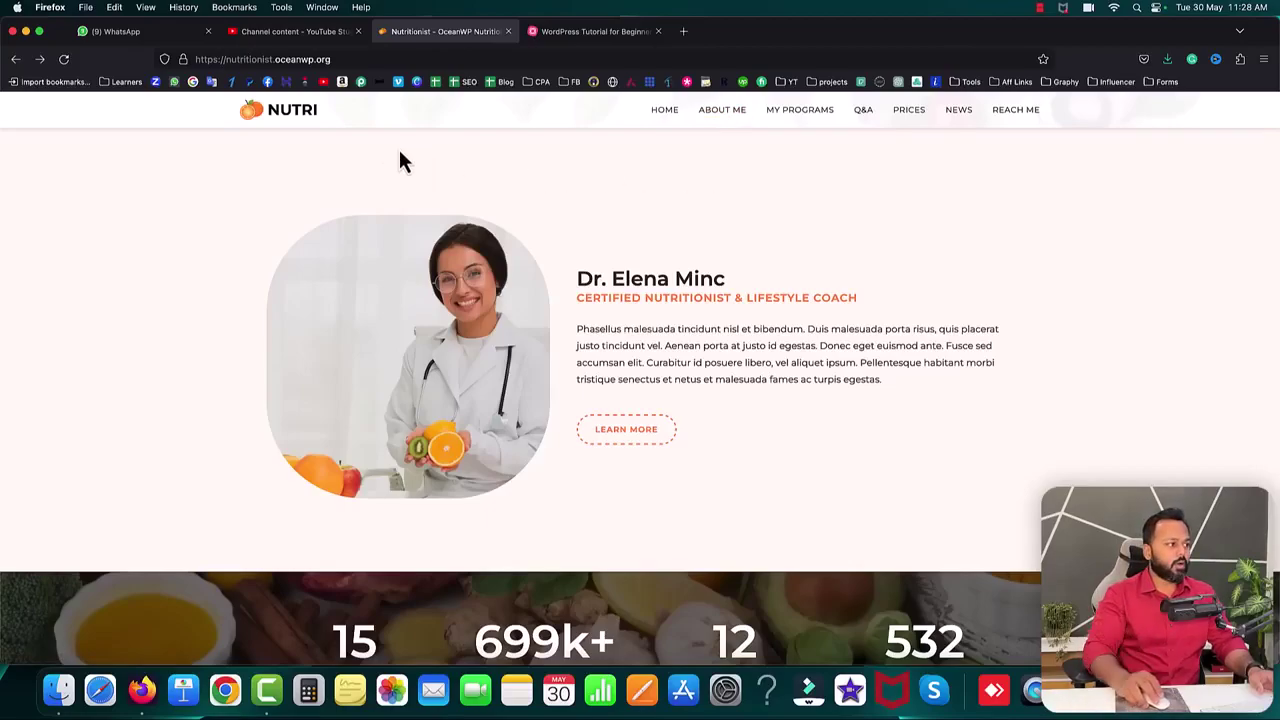
- Scroll back up to the hero banner and switch to the WordPress Tutorial for Beginners tab
scroll(675, 190, up, 5)
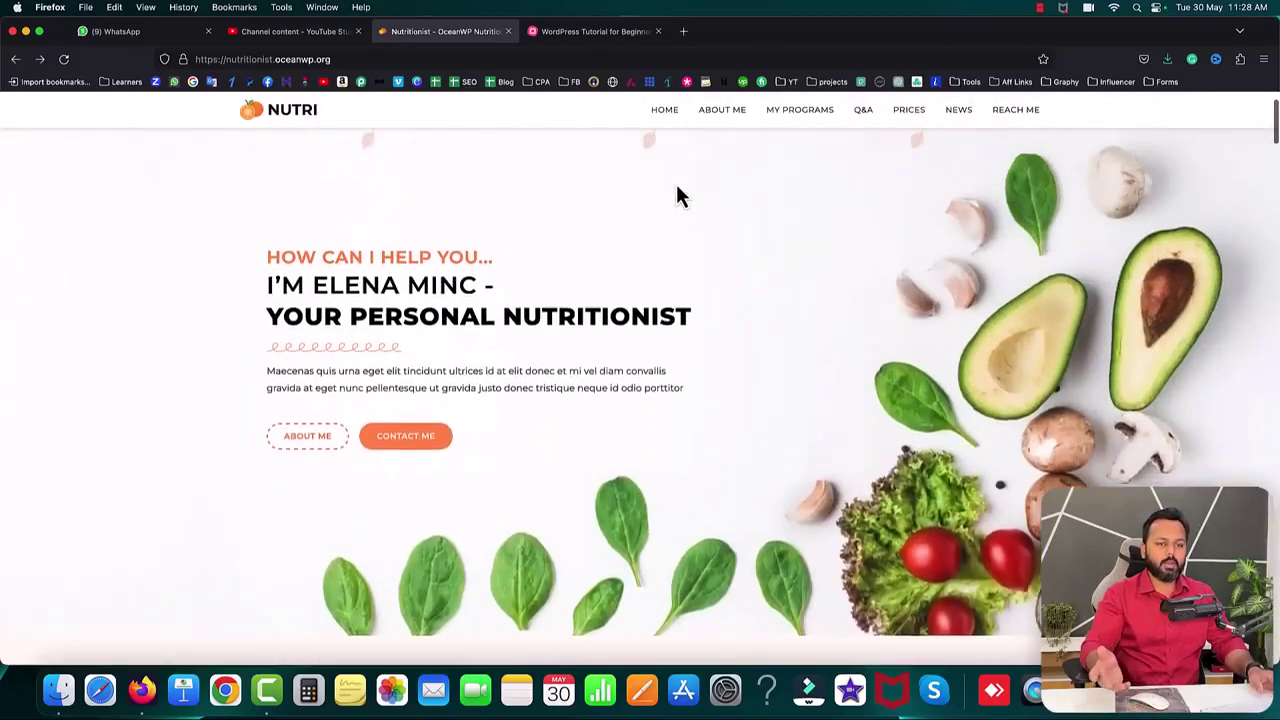
scroll(676, 196, up, 2)
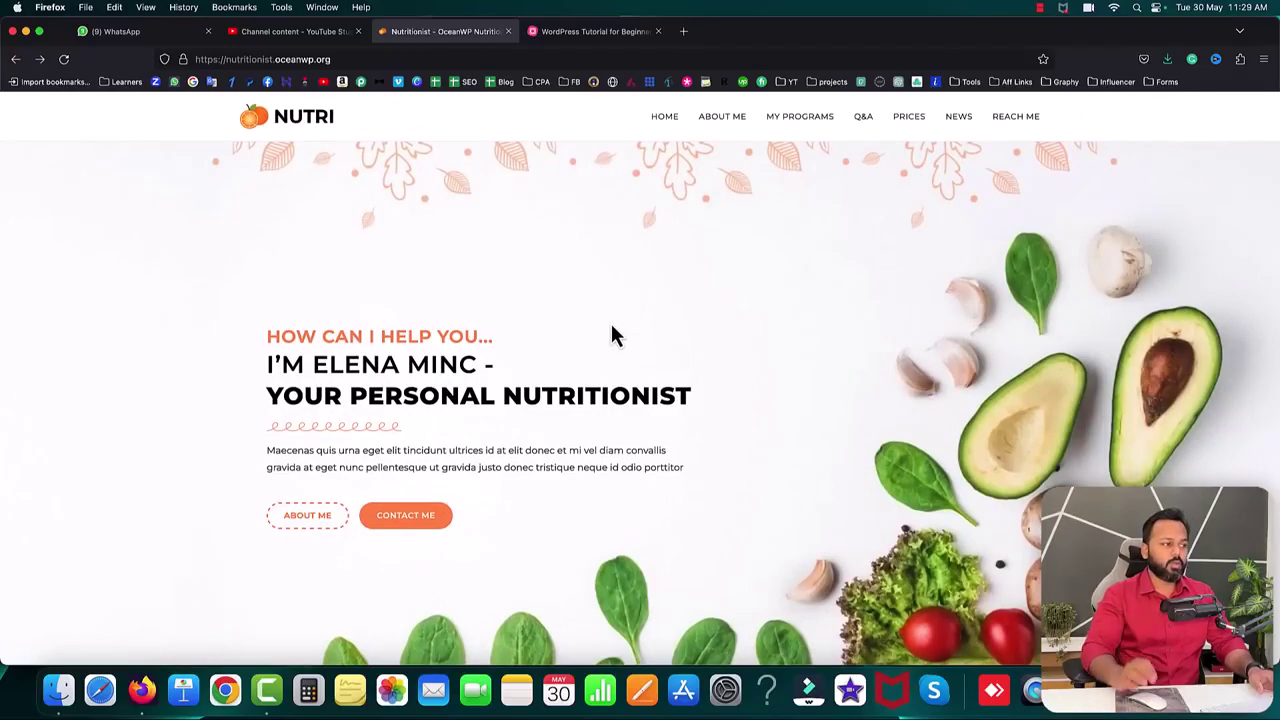
click(595, 31)
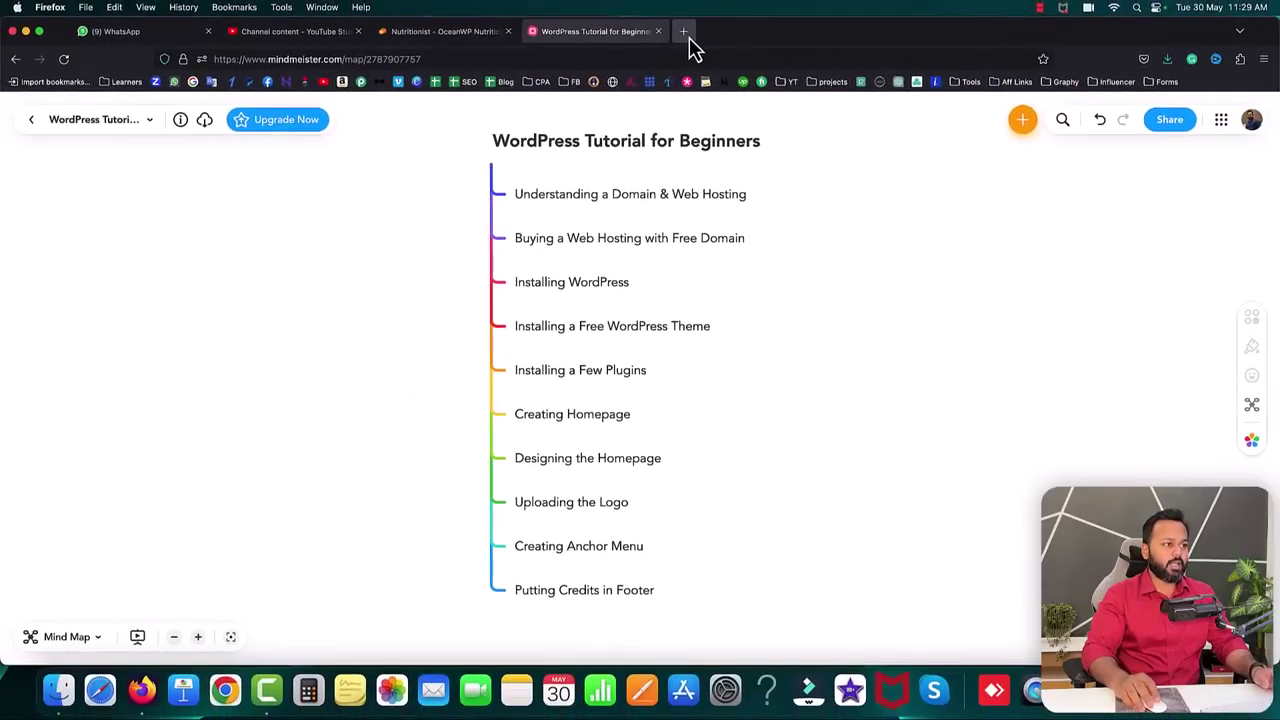
- Open a new browser tab from the MindMeister mind map
click(689, 37)
- Load amazon.in in the new tab and flipkart.com in another, dismissing Flipkart's login popup
text(a)
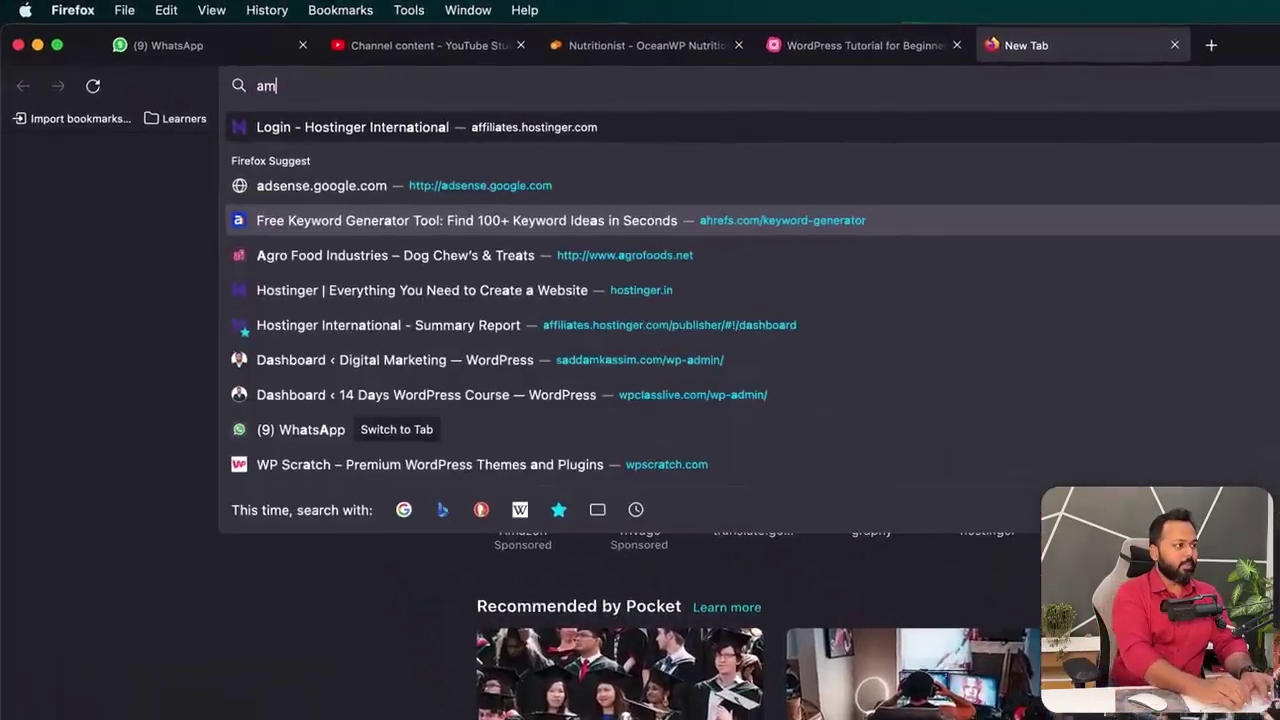
text(m)
key(Return)
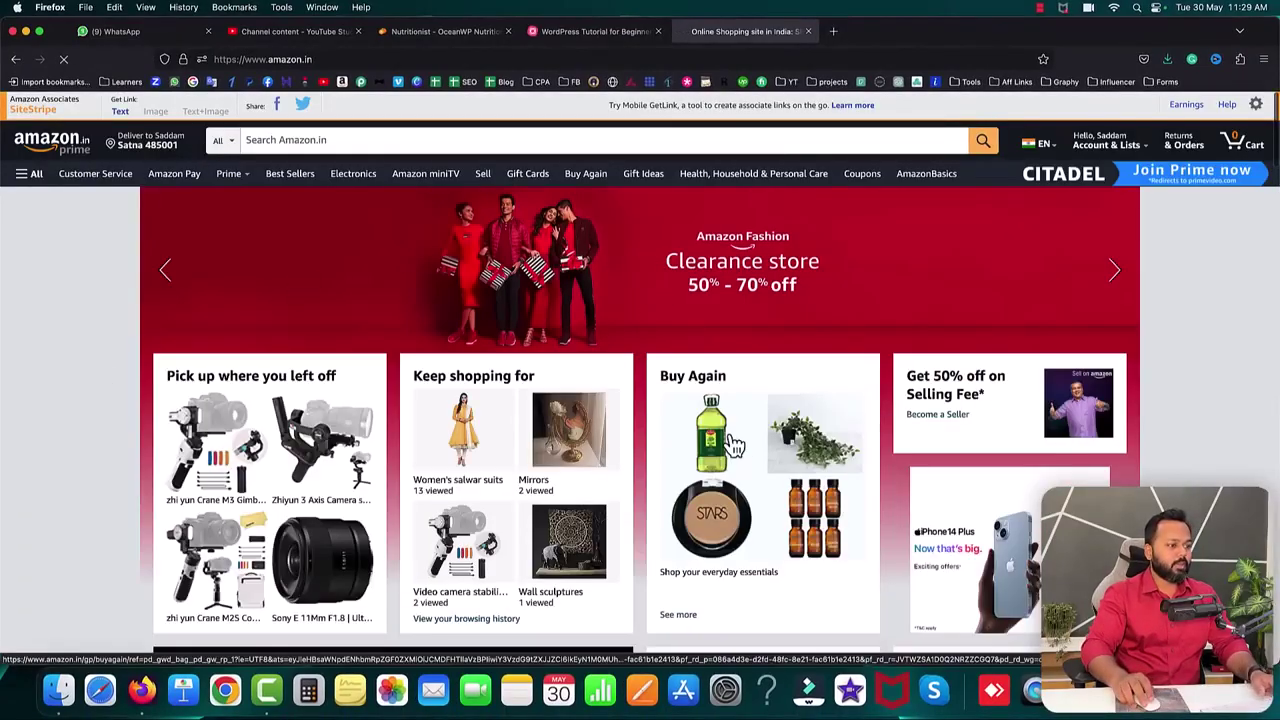
click(833, 31)
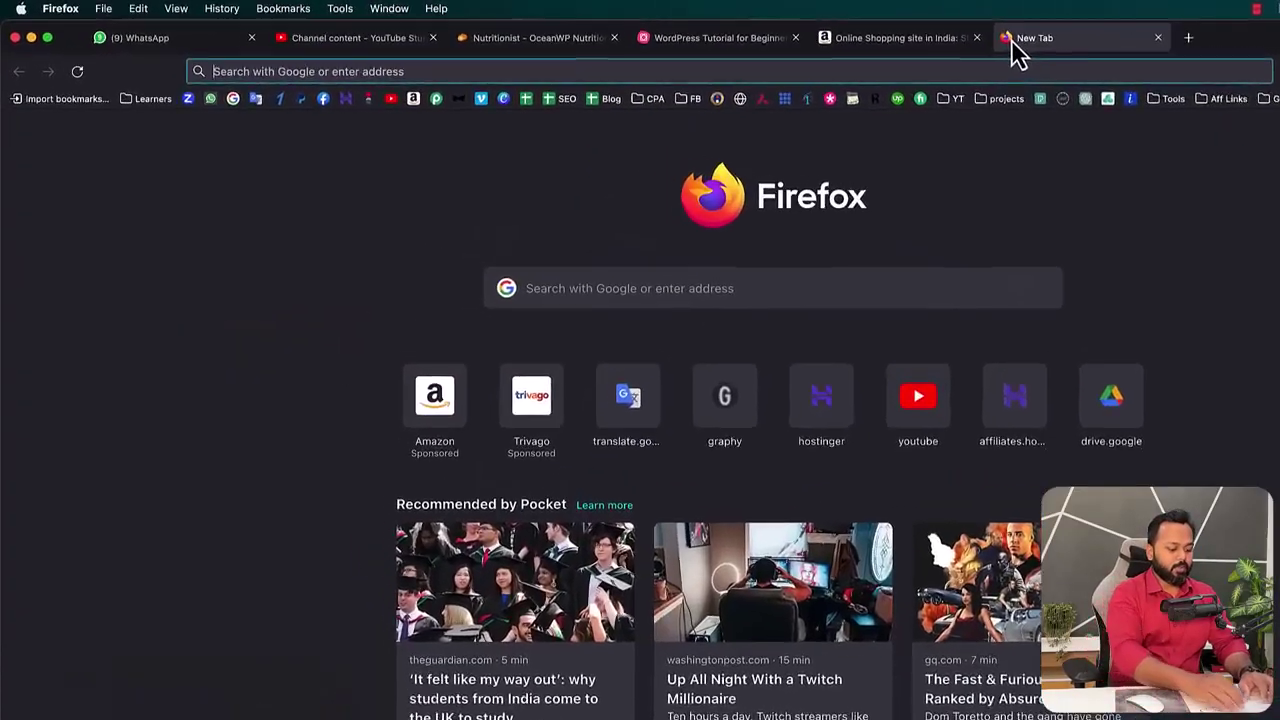
text(flip)
key(Return)
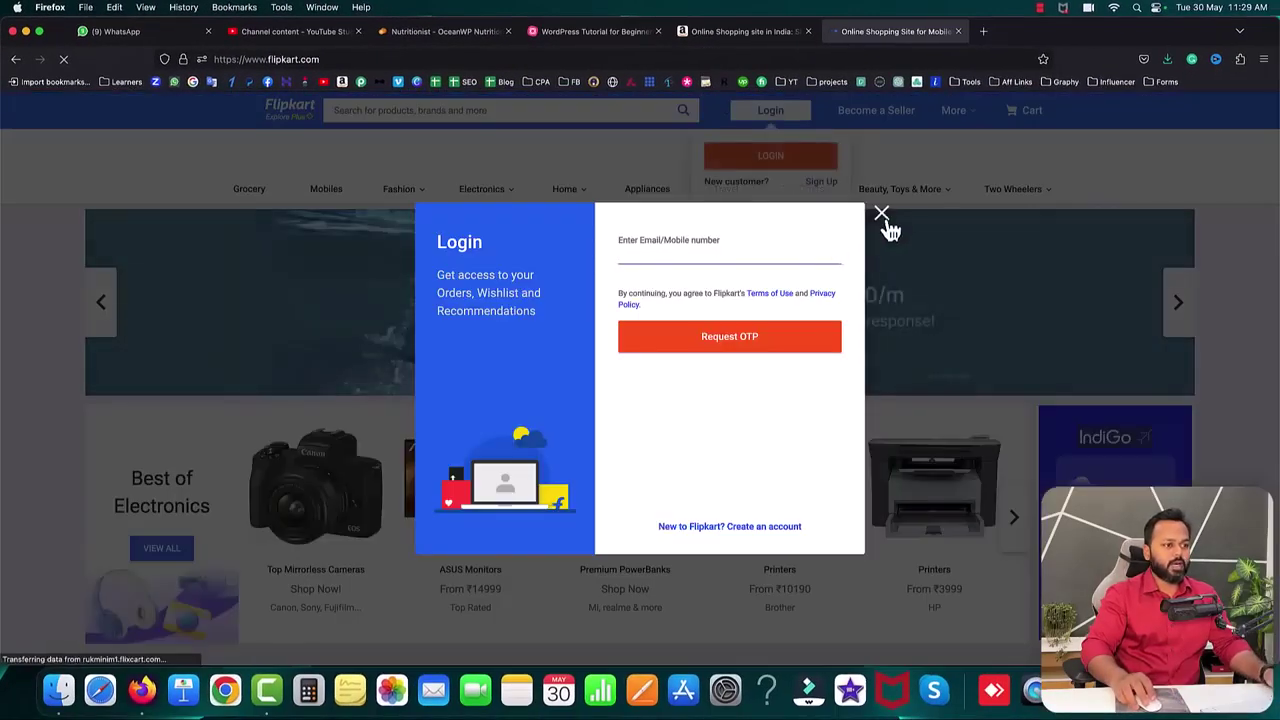
click(882, 215)
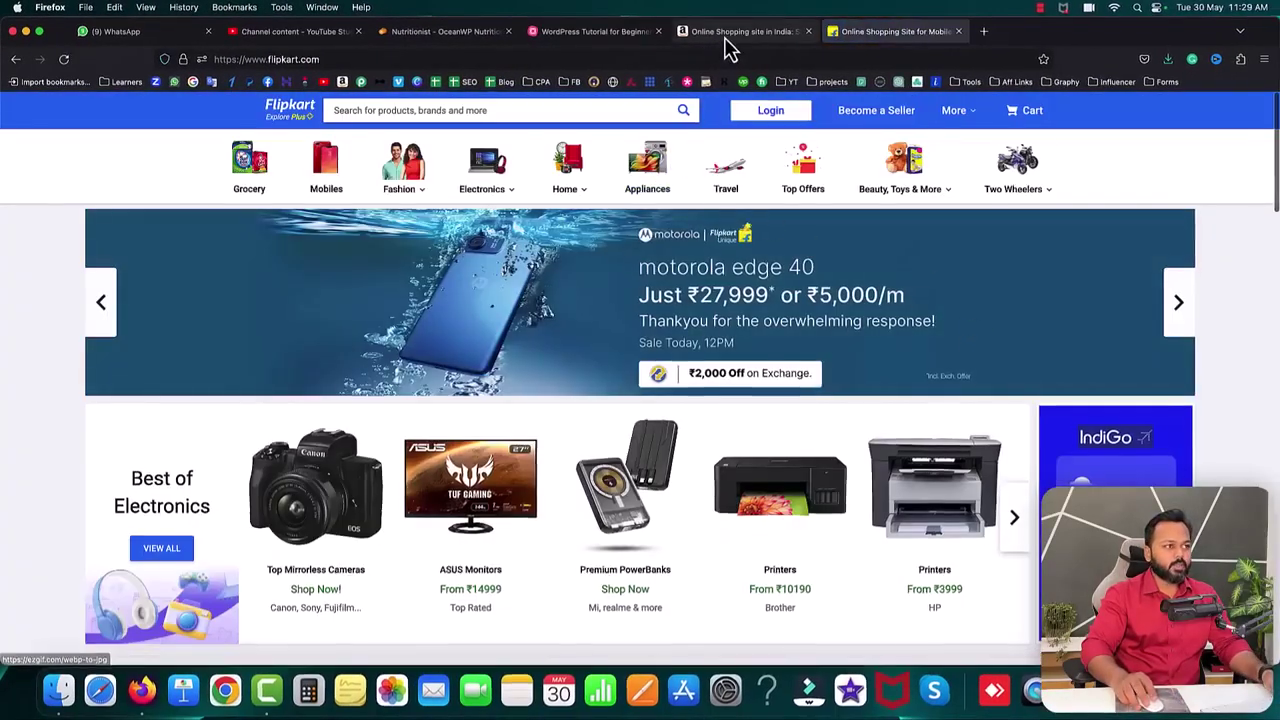
click(726, 38)
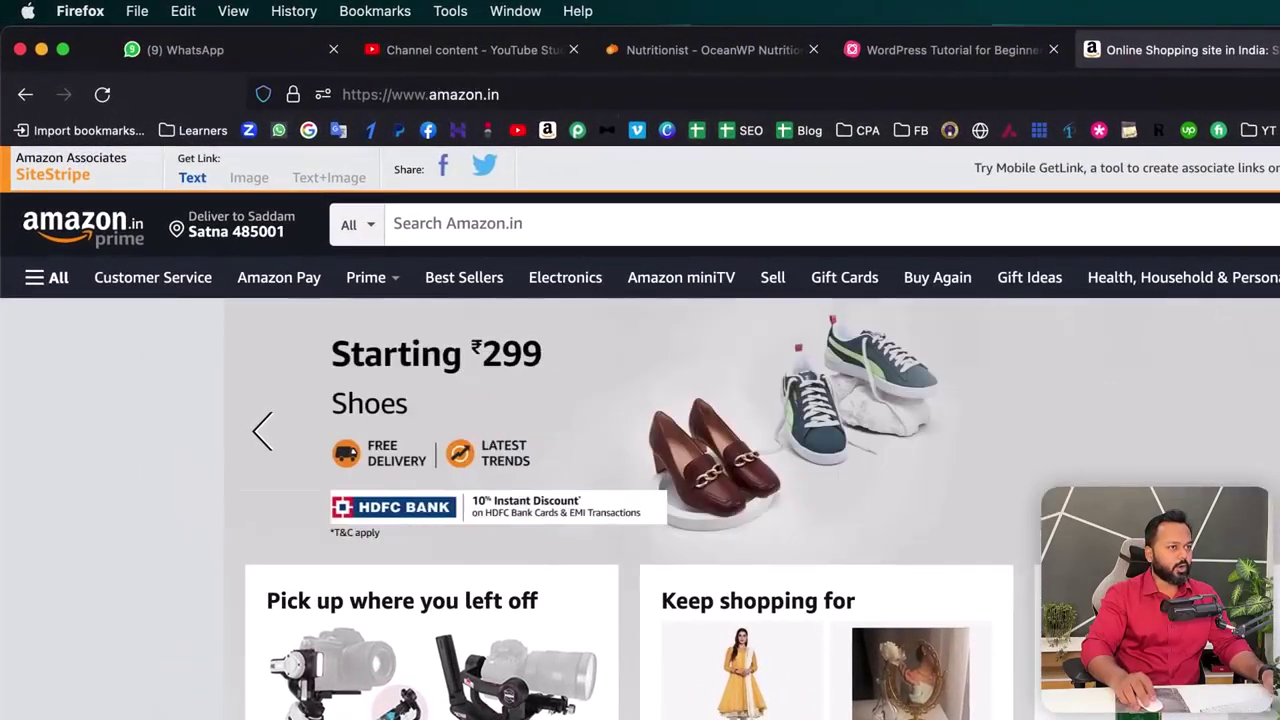
click(1275, 49)
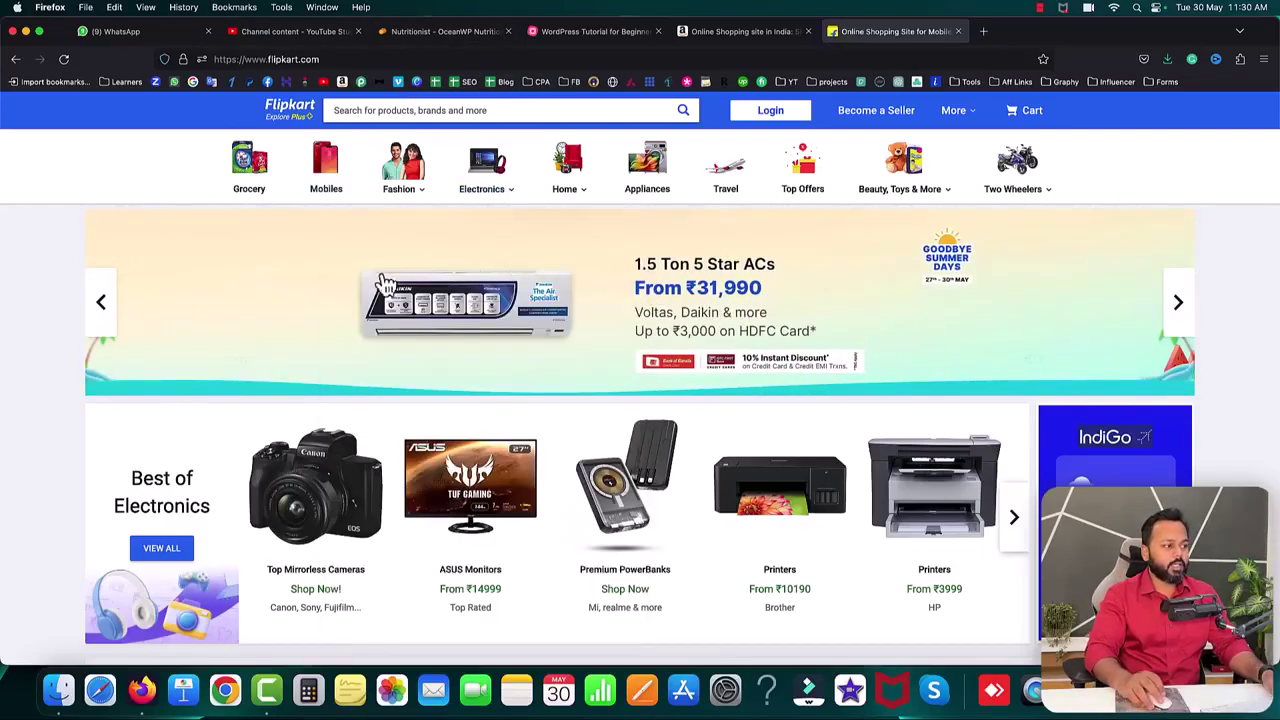
drag(1050, 311, 606, 302)
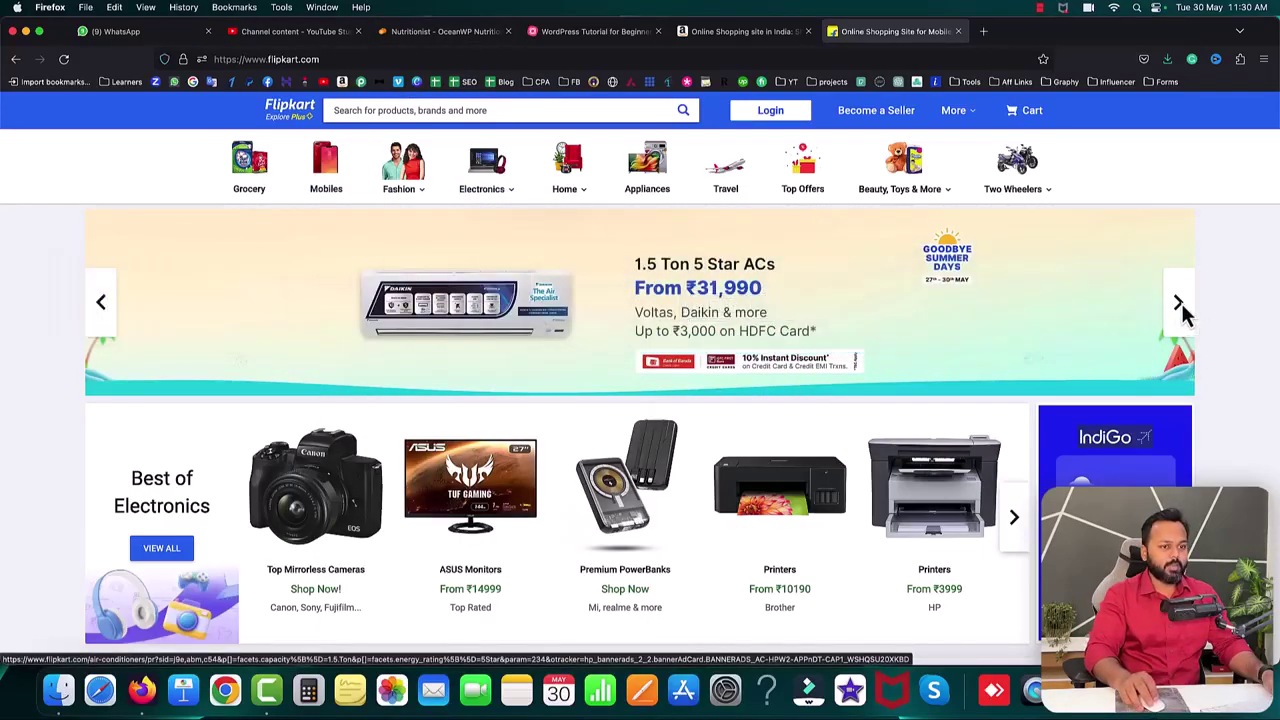
scroll(976, 400, down, 2)
scroll(976, 400, down, 1)
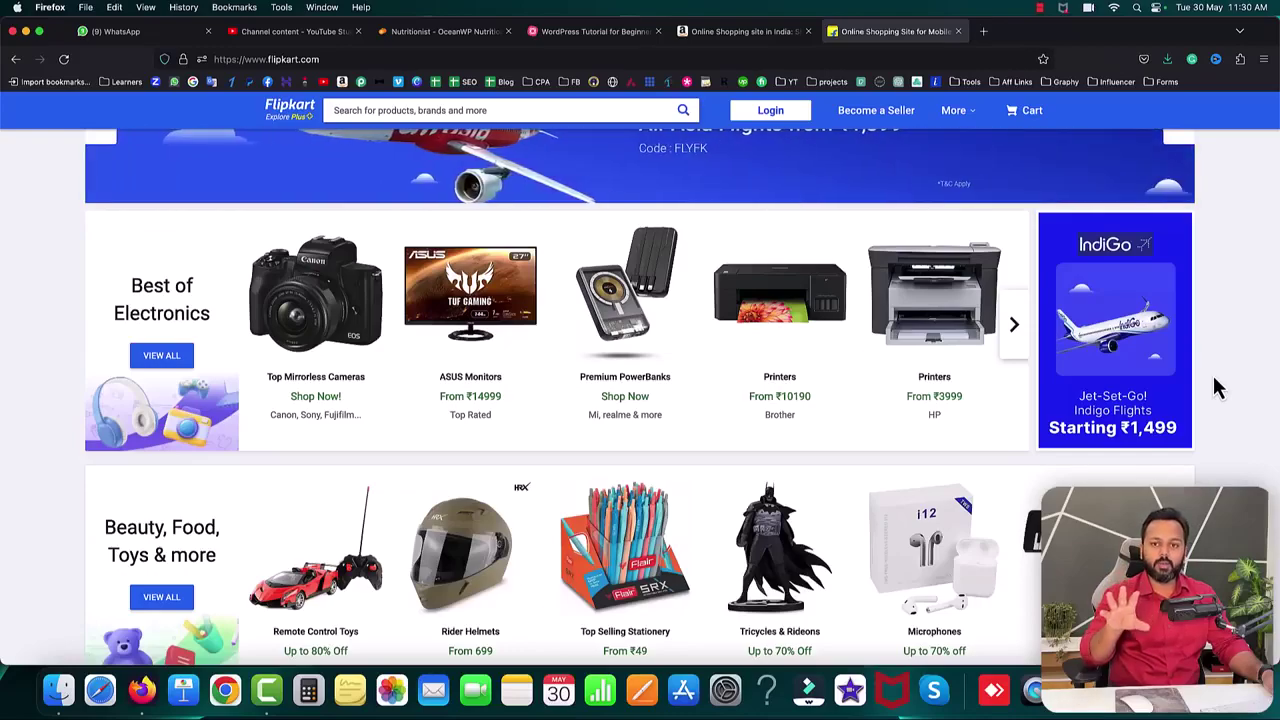
click(574, 33)
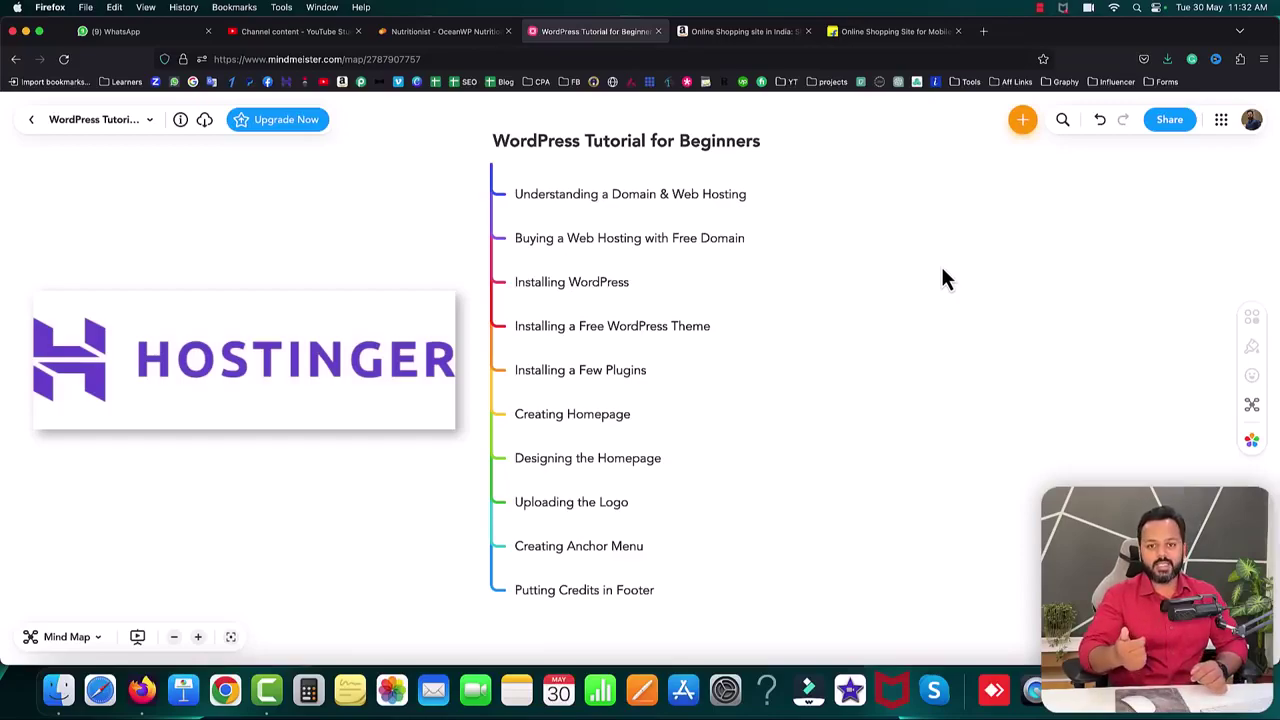
- Load the creator's /hostinger affiliate link in the Amazon tab
click(783, 38)
click(771, 57)
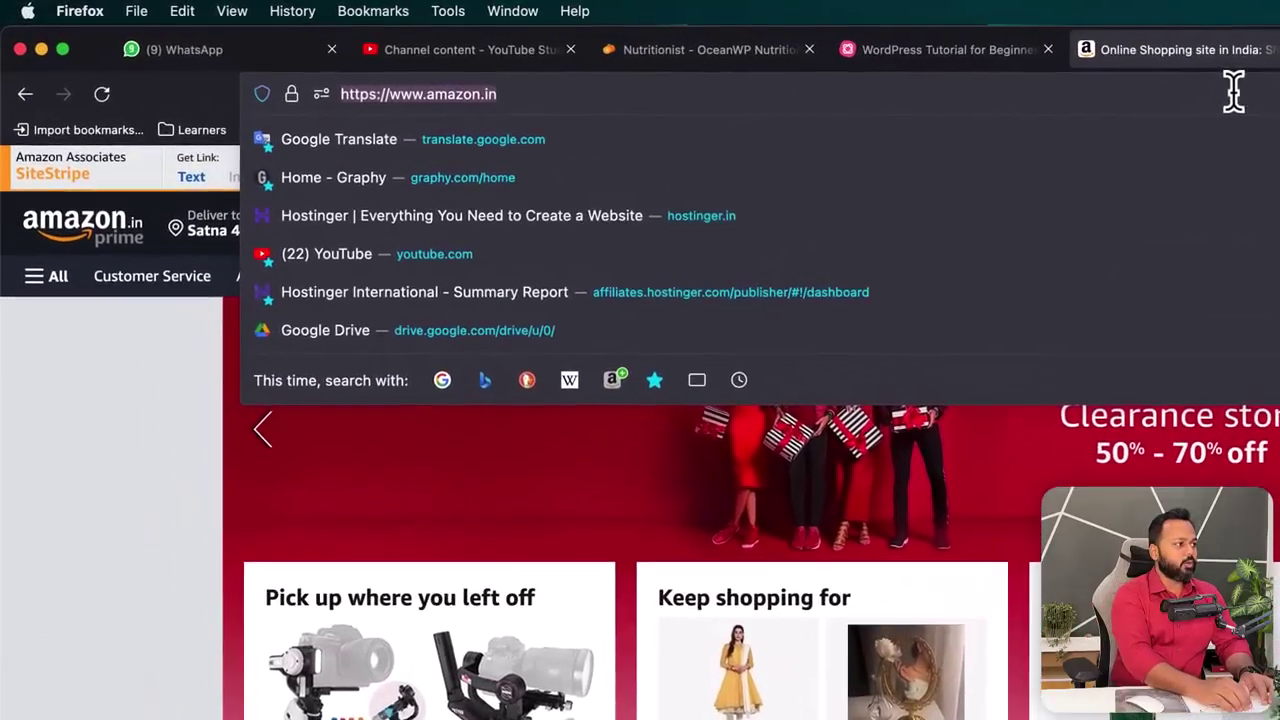
text(saddam)
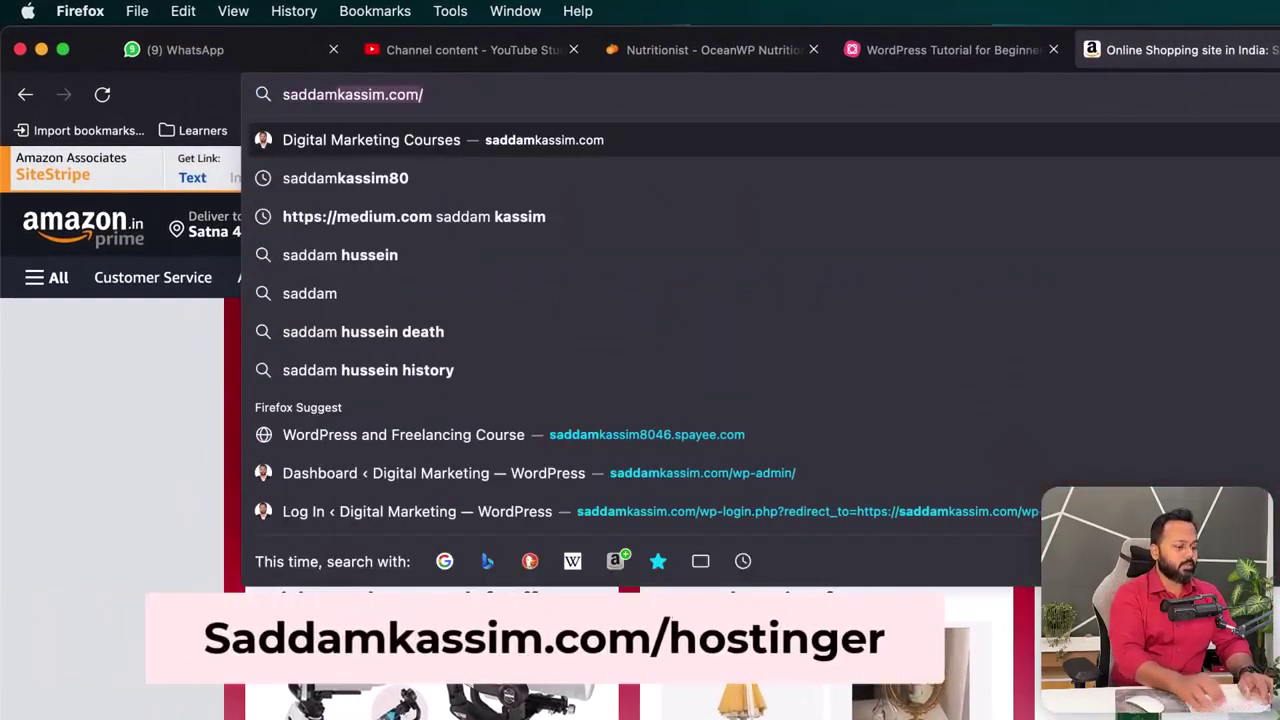
text(kassim.com/hostinger/)
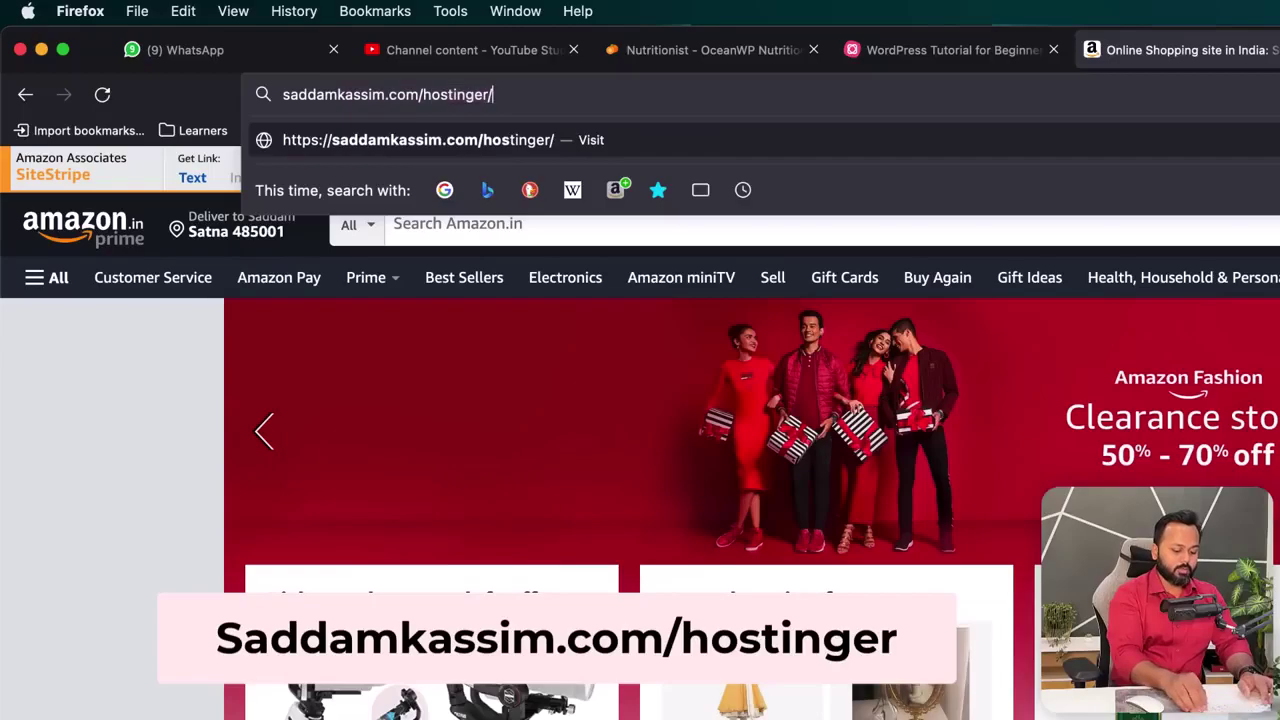
key(Return)
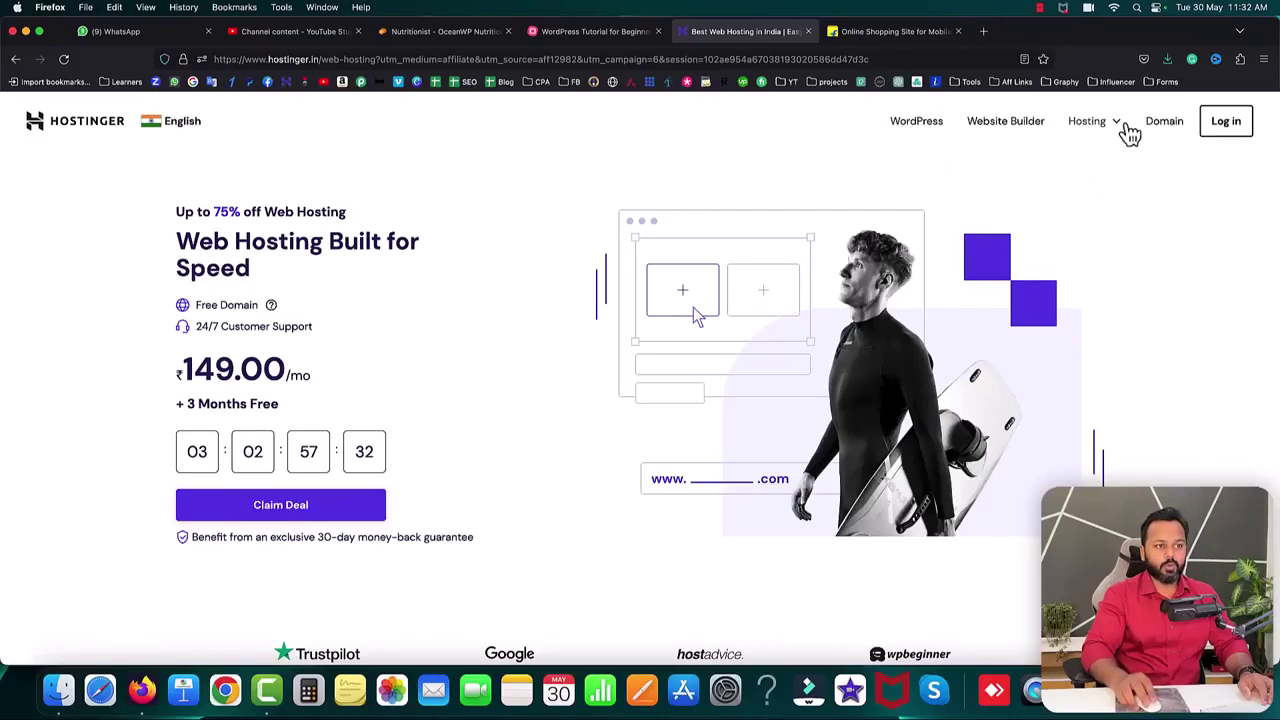
- Go to WordPress hosting and scroll to the Single, Basic, Hostinger and Advanced plan prices
click(1121, 128)
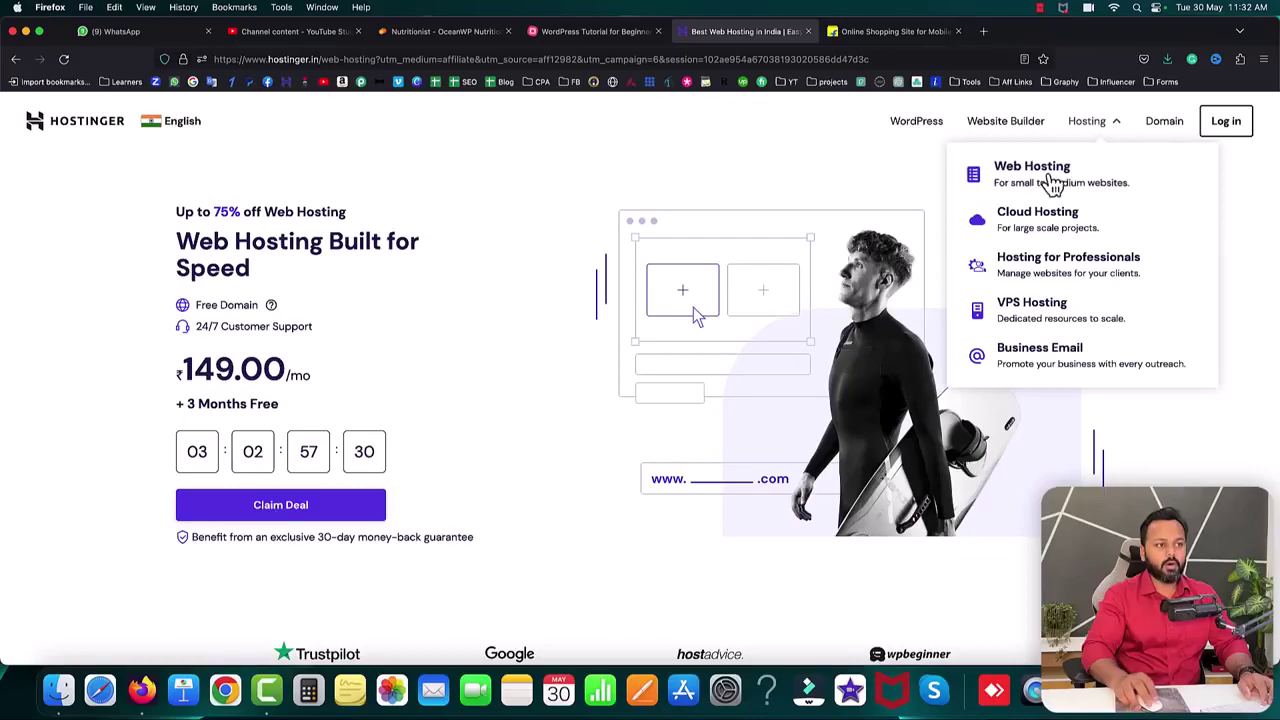
click(924, 175)
click(917, 124)
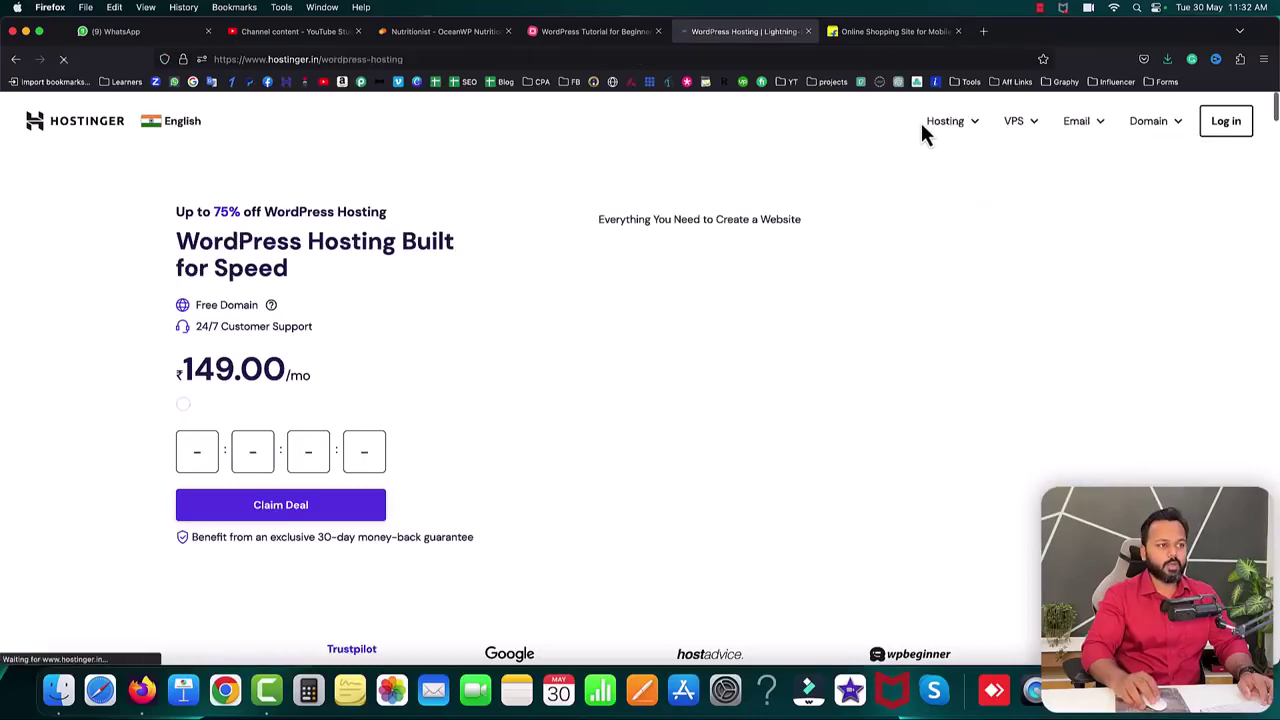
scroll(563, 338, down, 10)
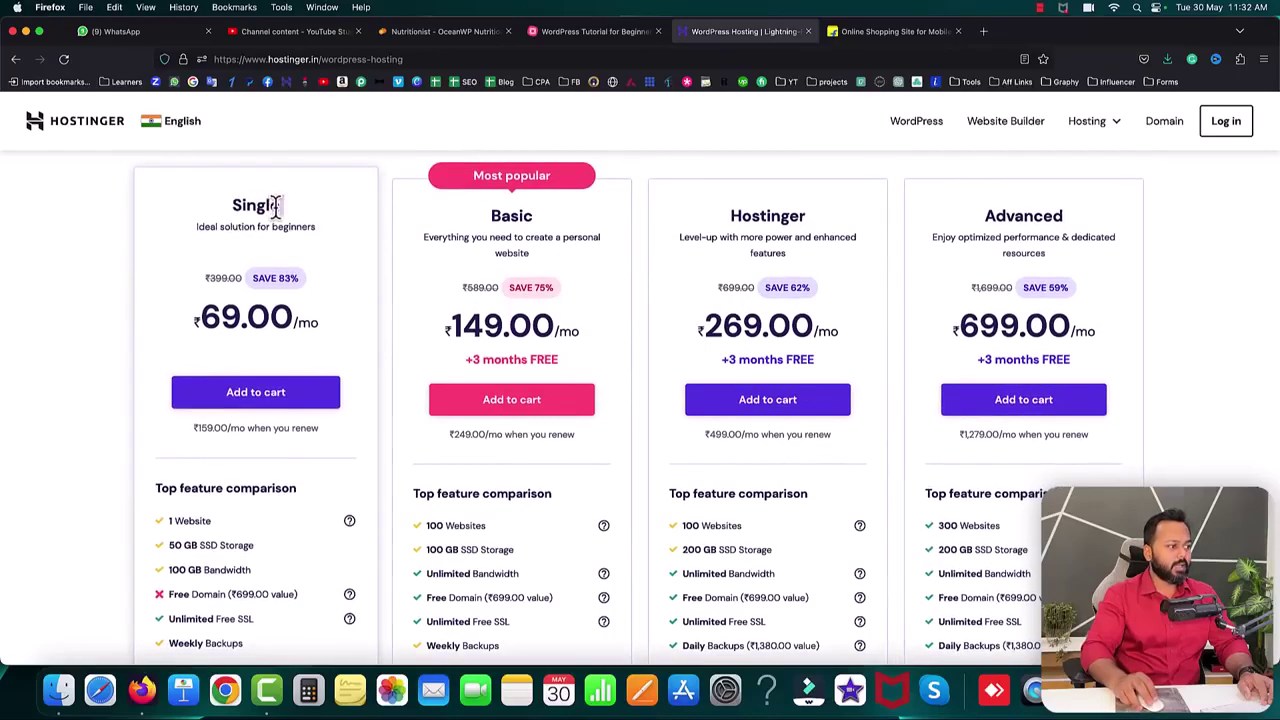
drag(731, 205, 817, 208)
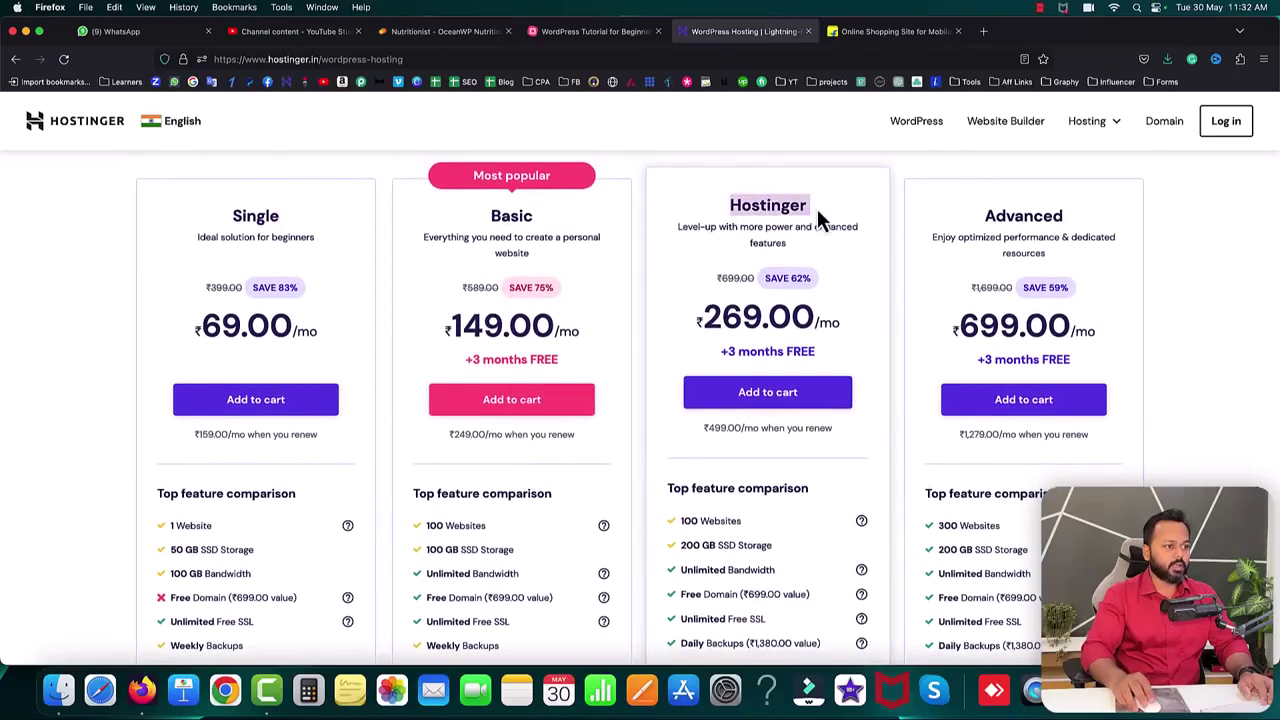
drag(985, 205, 1015, 205)
click(727, 210)
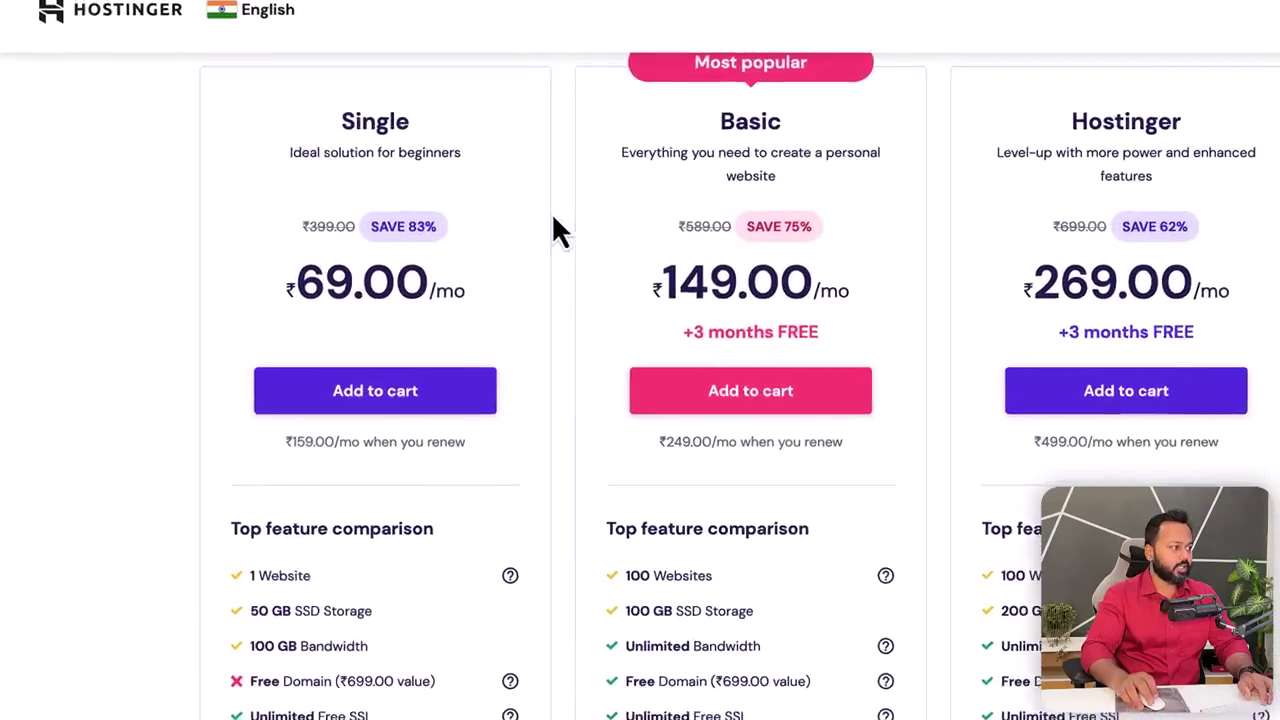
drag(322, 258, 375, 258)
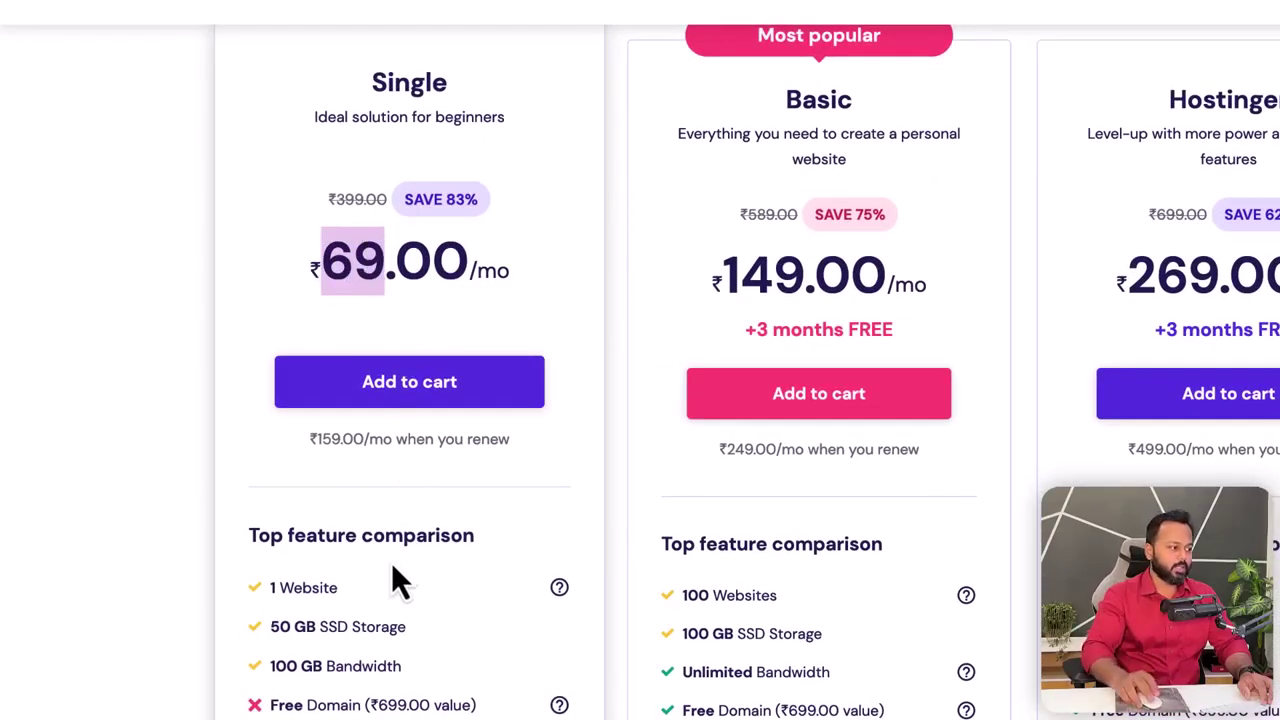
scroll(394, 575, down, 1)
drag(268, 518, 339, 521)
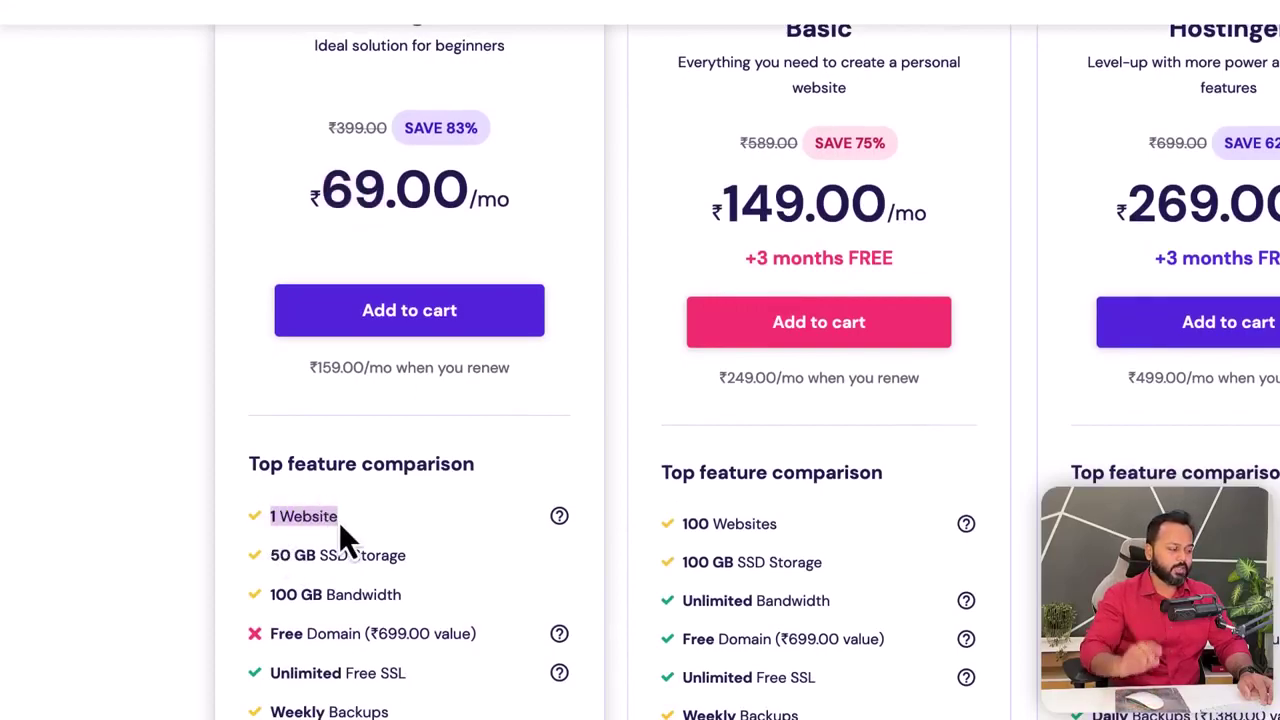
click(276, 552)
drag(278, 552, 403, 557)
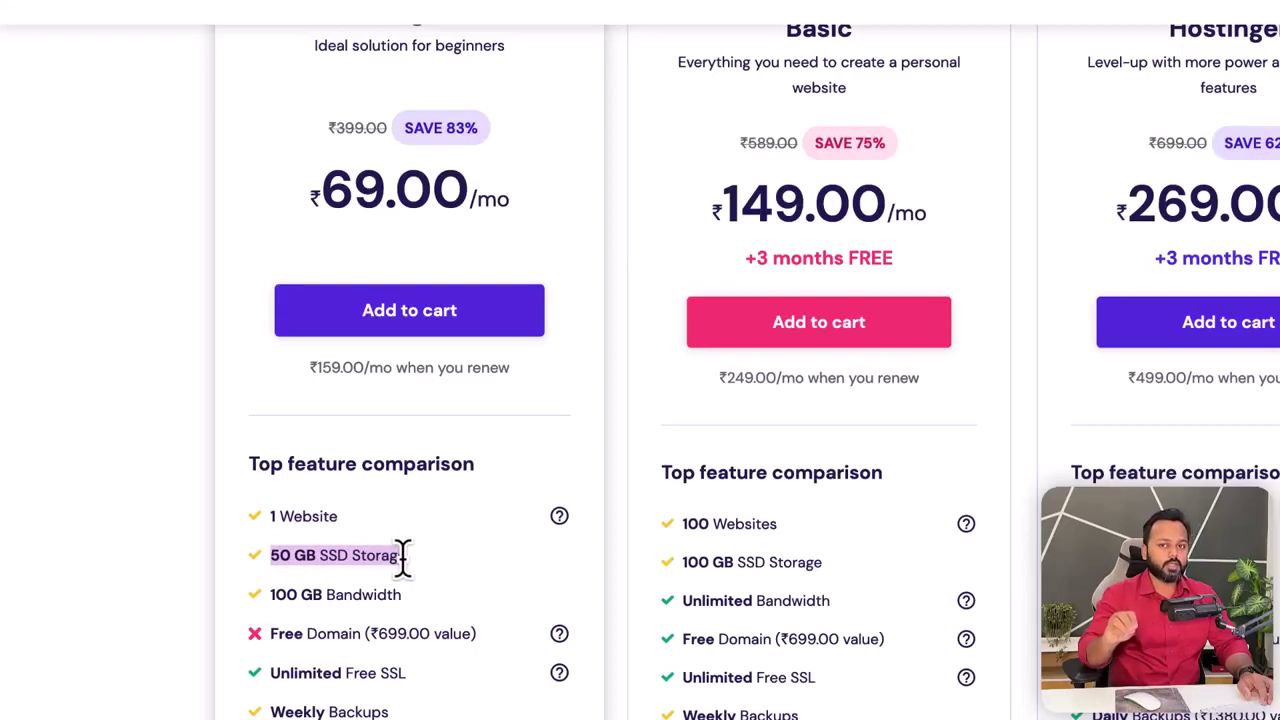
drag(272, 596, 372, 602)
drag(270, 633, 358, 633)
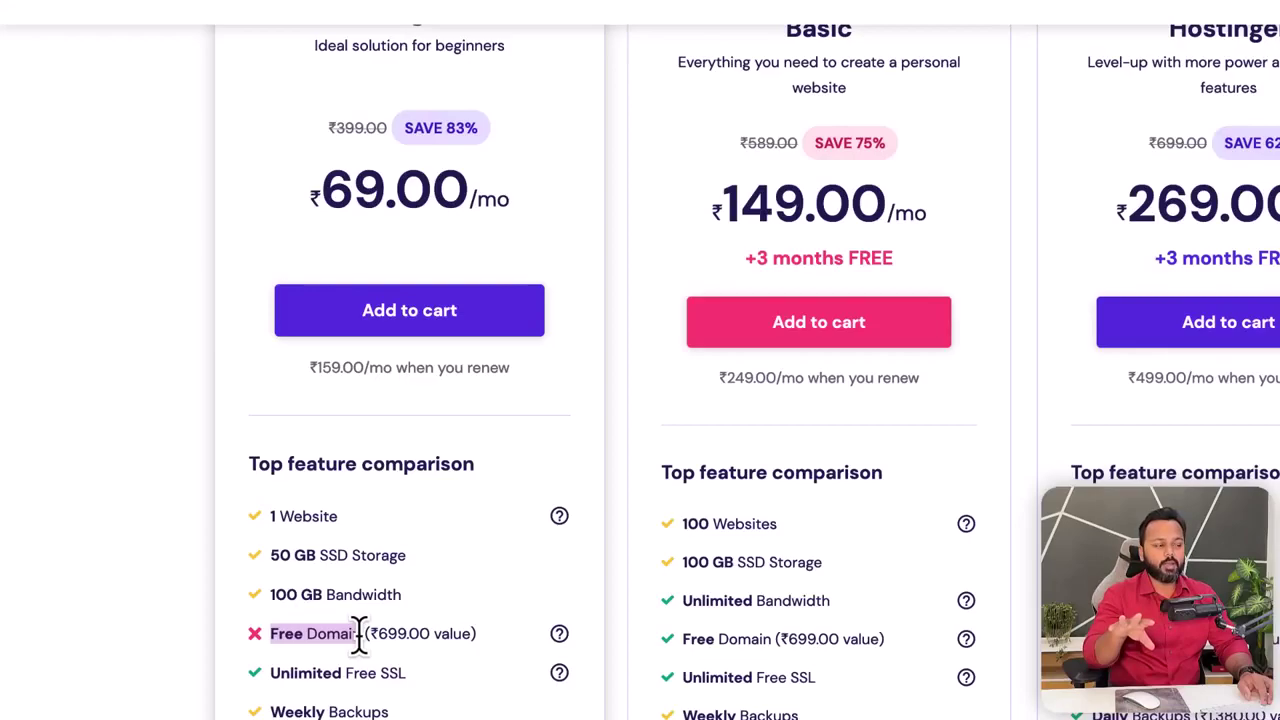
scroll(700, 110, up, 1)
drag(858, 42, 830, 42)
drag(714, 222, 795, 222)
scroll(860, 278, down, 2)
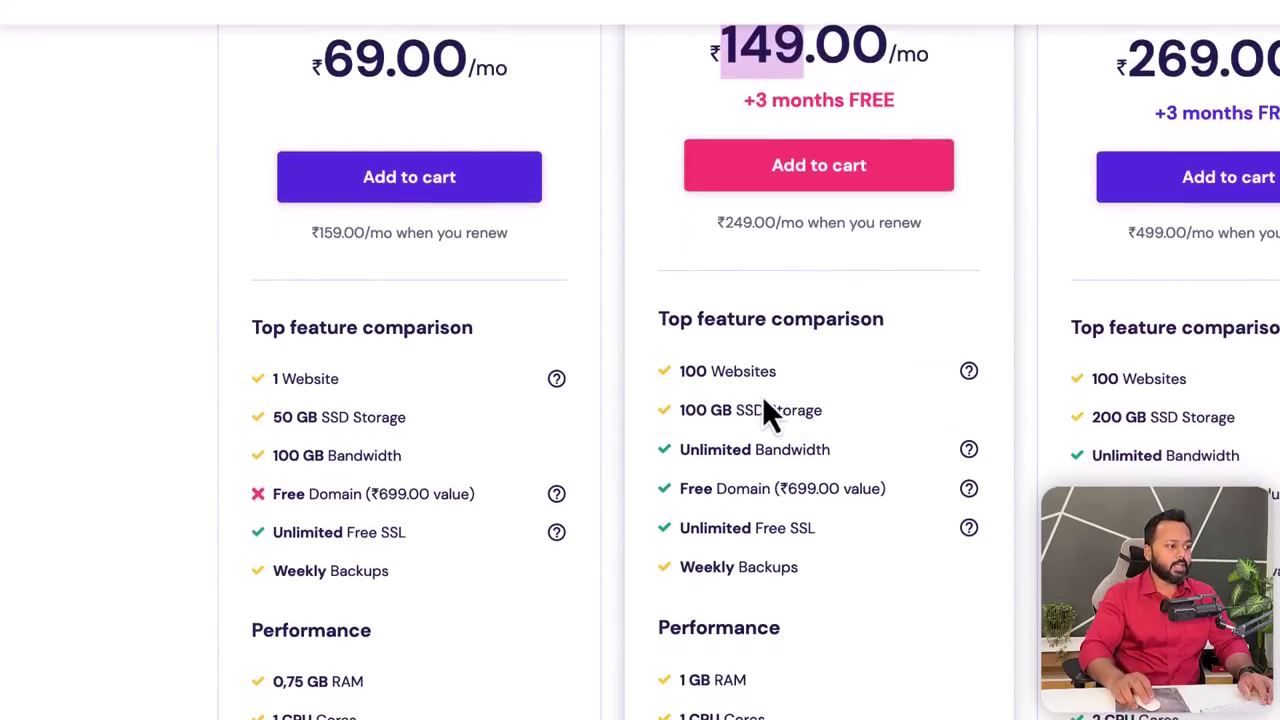
drag(679, 369, 774, 371)
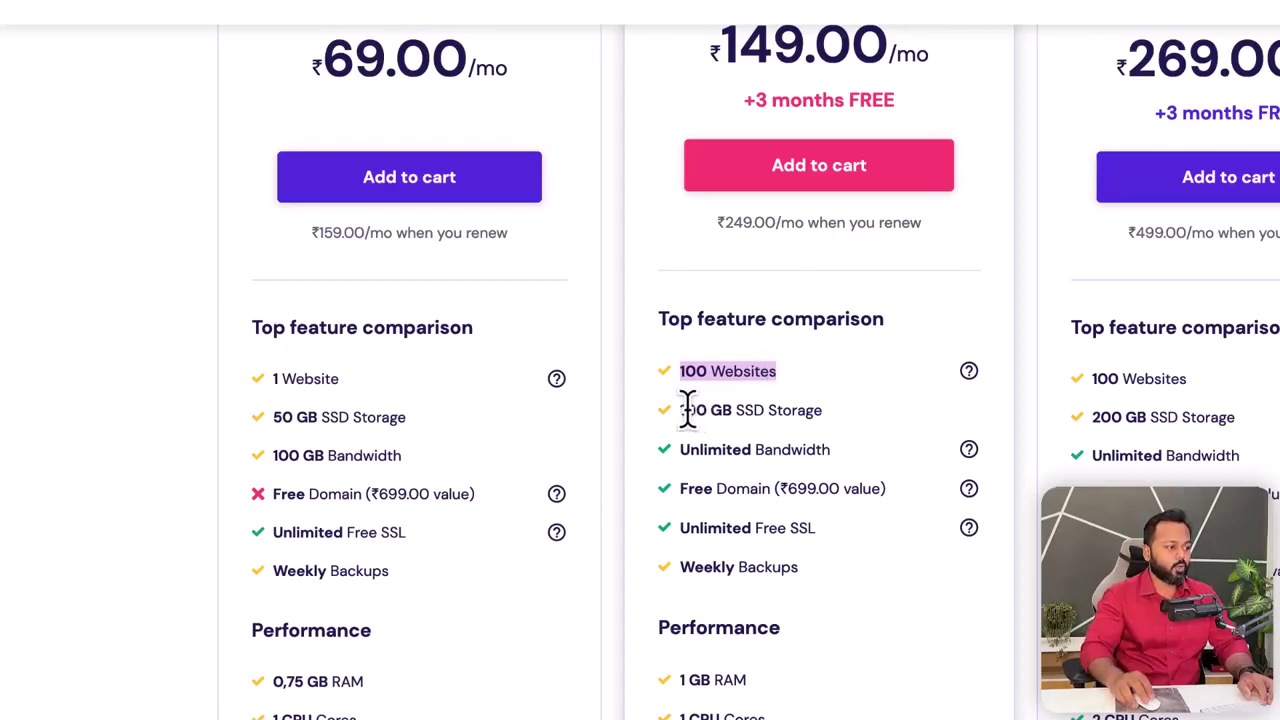
drag(680, 412, 808, 409)
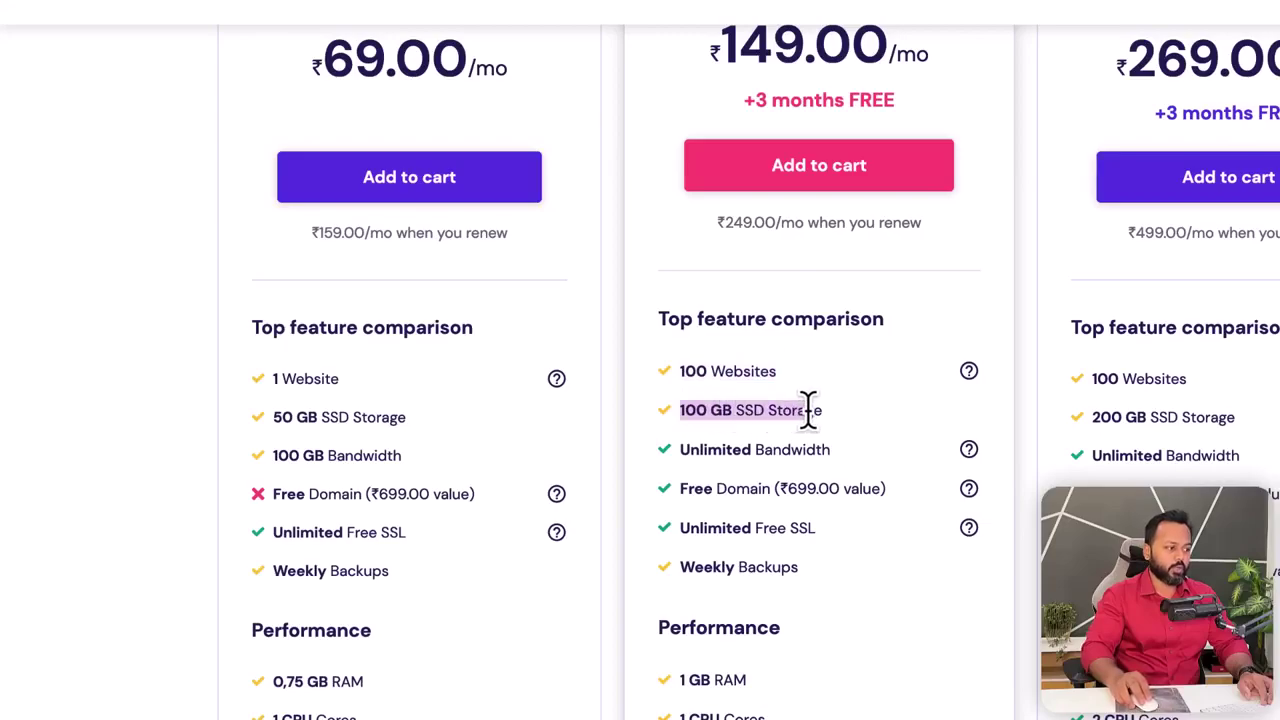
click(680, 489)
drag(680, 489, 767, 489)
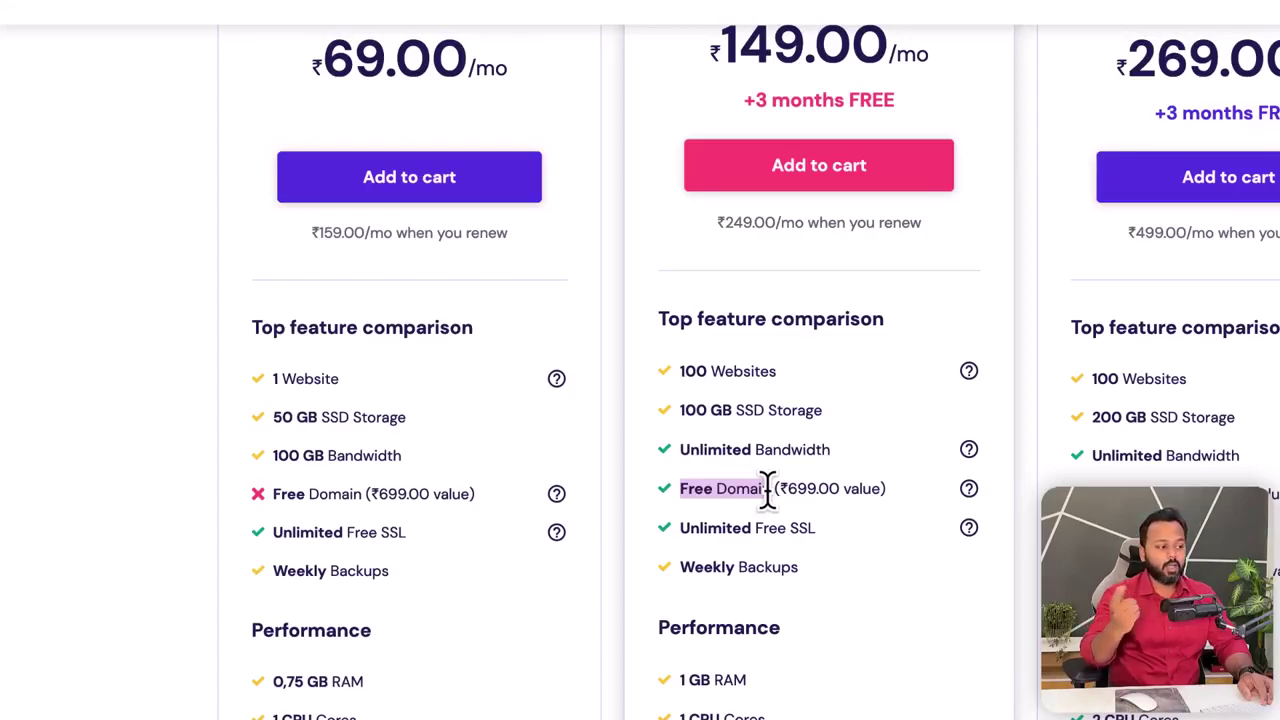
drag(767, 490, 771, 490)
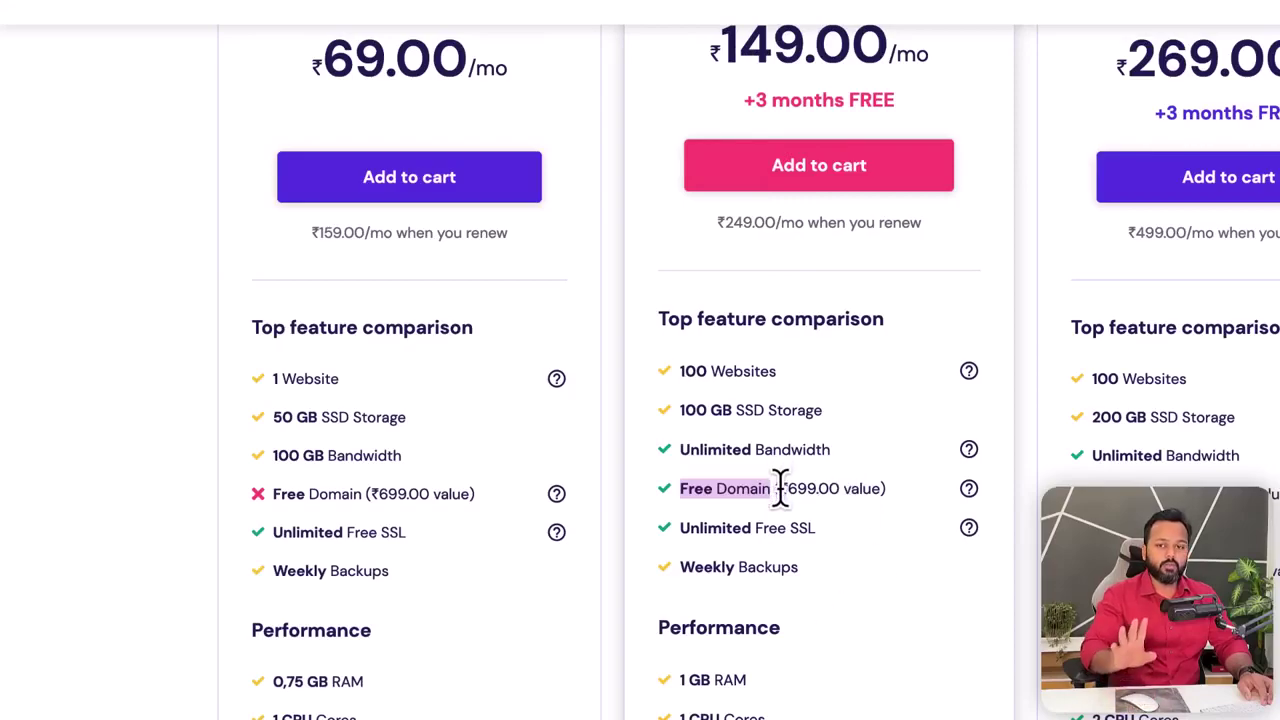
drag(686, 370, 788, 378)
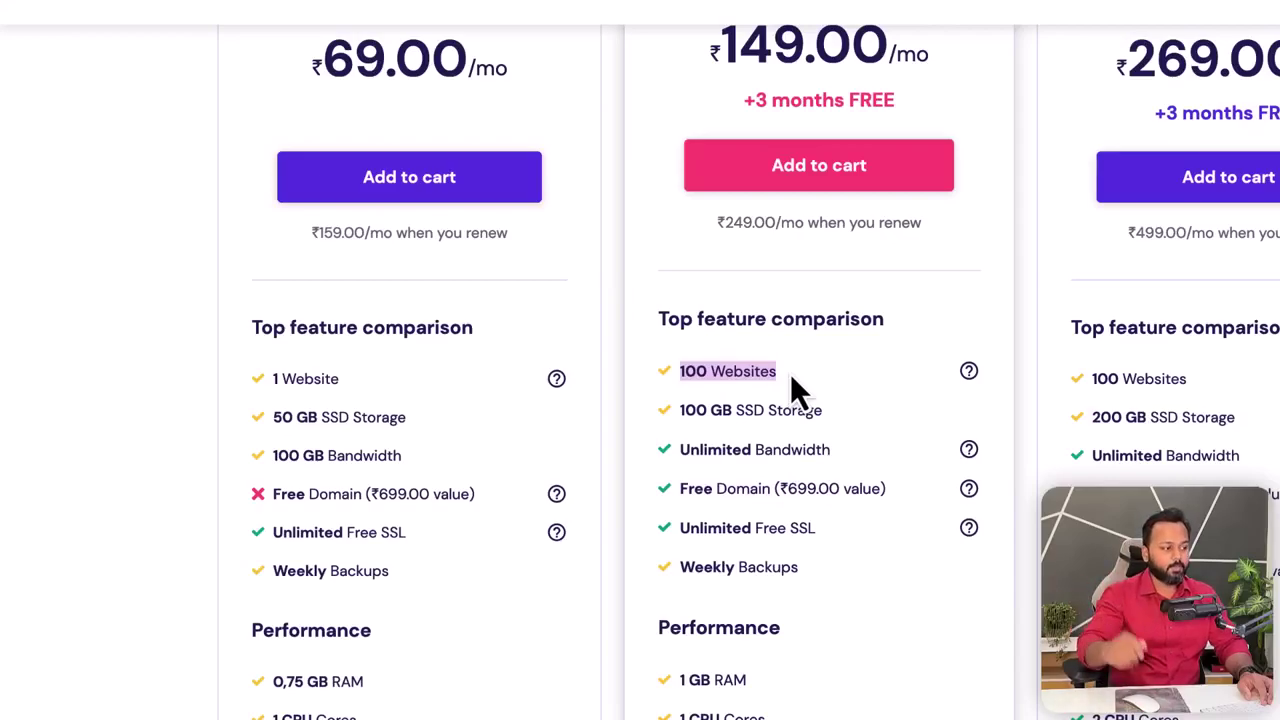
click(833, 597)
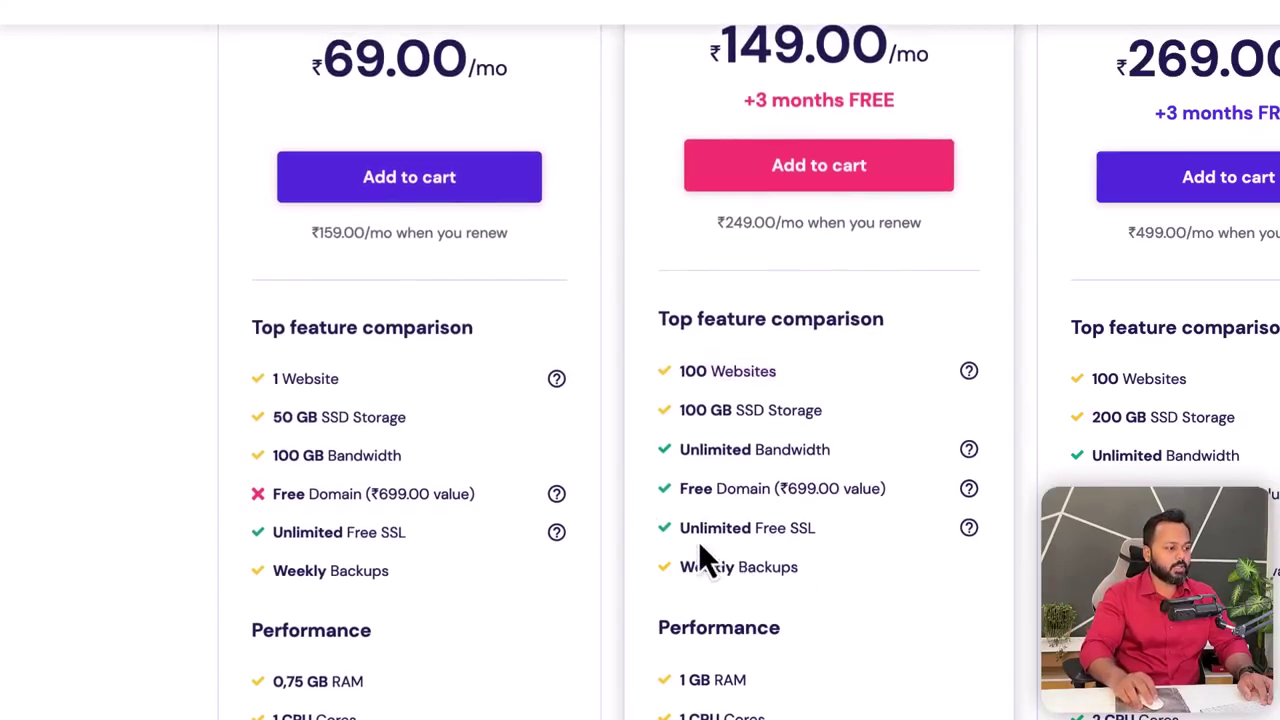
drag(681, 528, 816, 530)
click(778, 545)
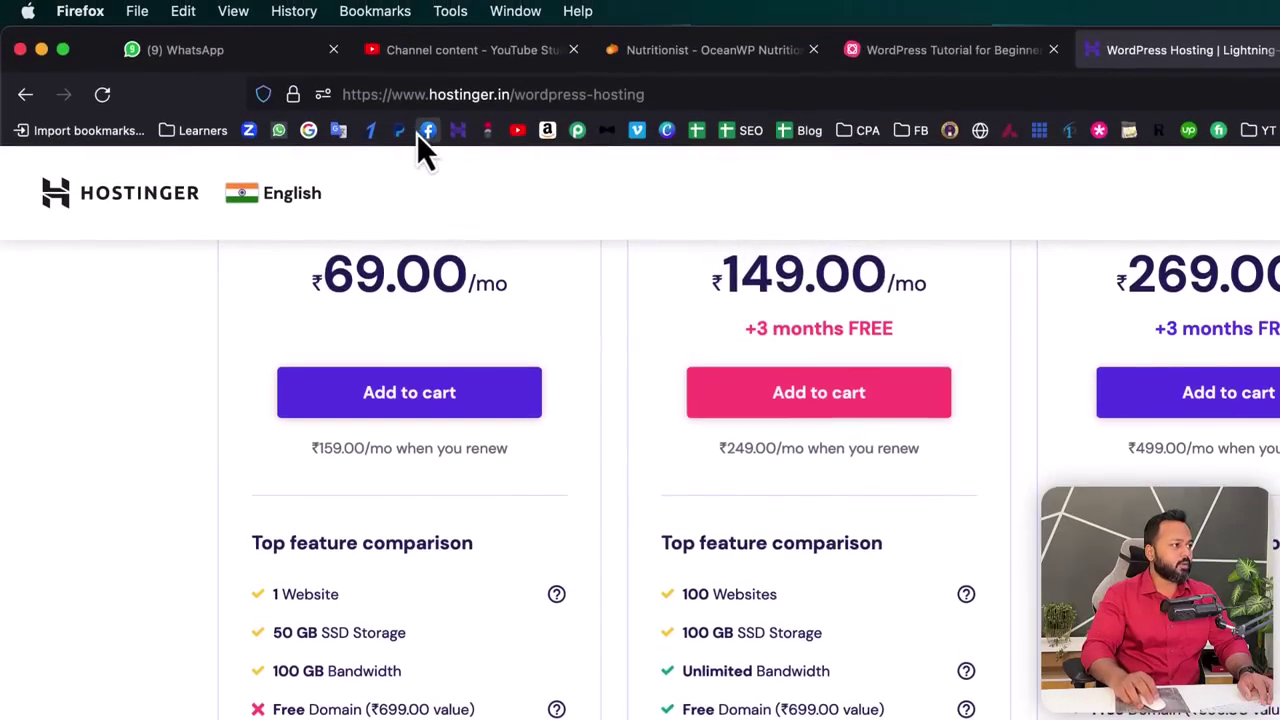
click(300, 104)
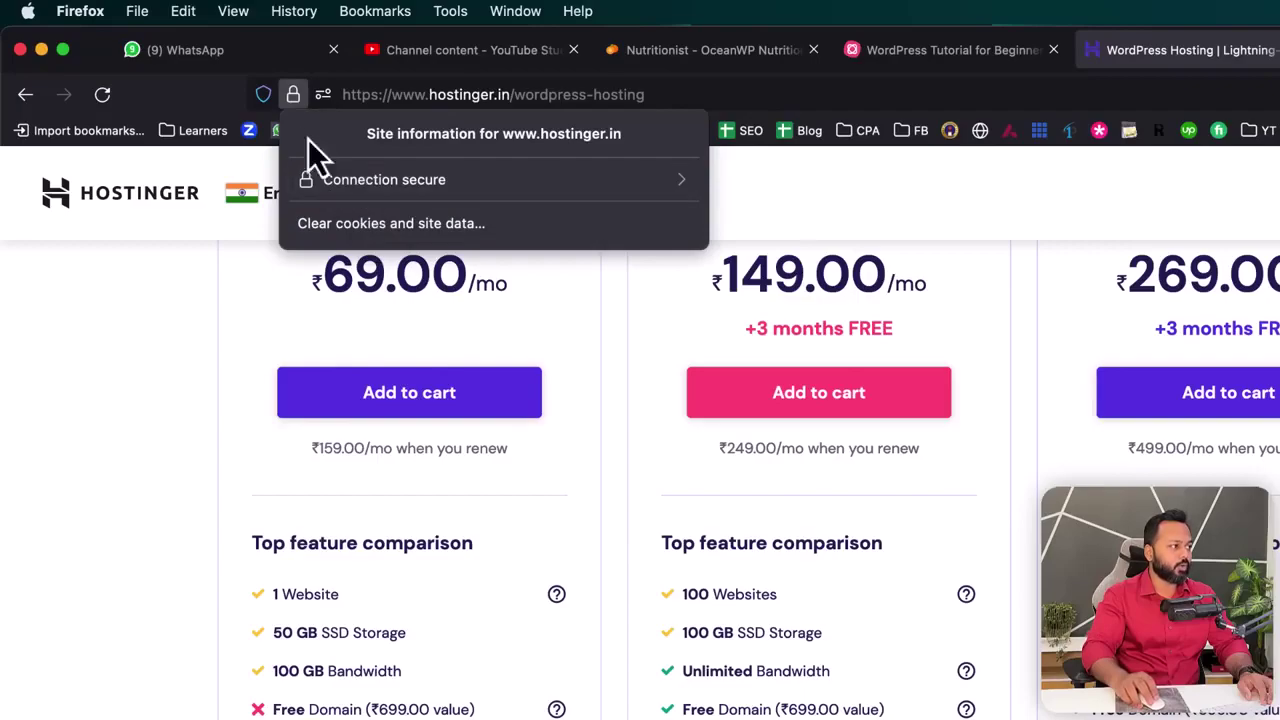
click(294, 100)
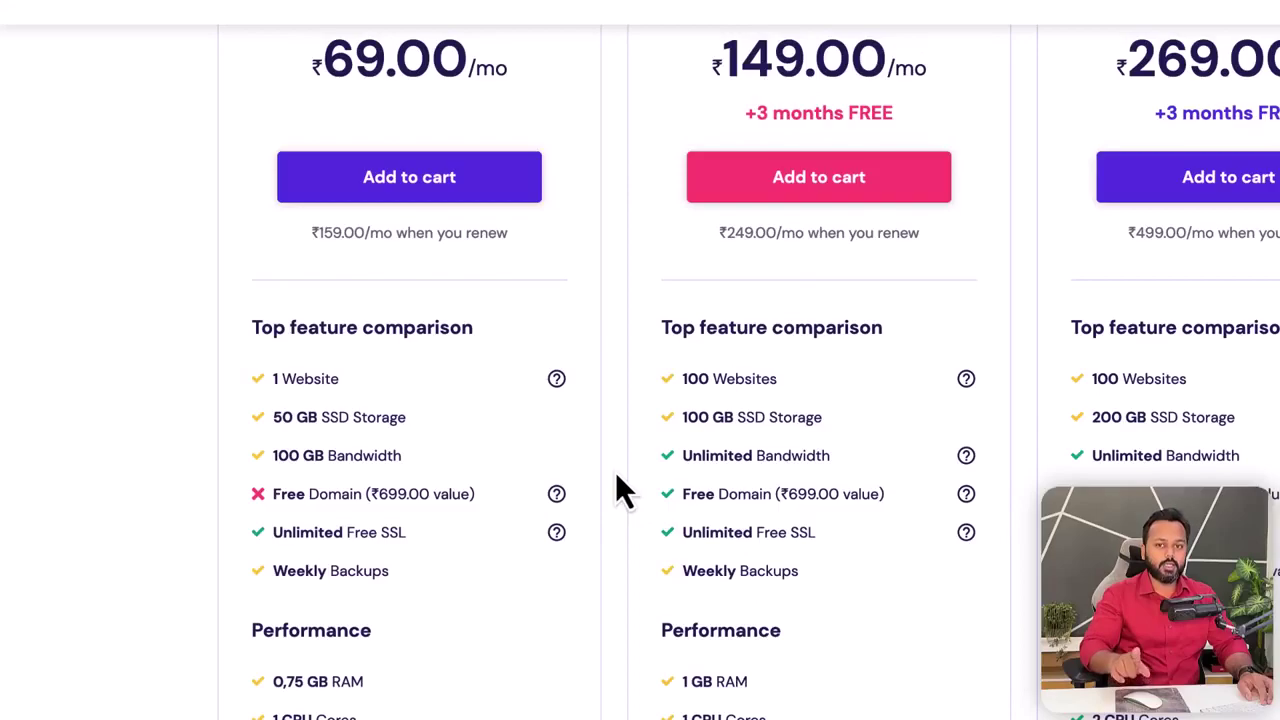
- Highlight the Single plan's 69 price, its 1 Website limit and Free Domain
scroll(615, 490, up, 2)
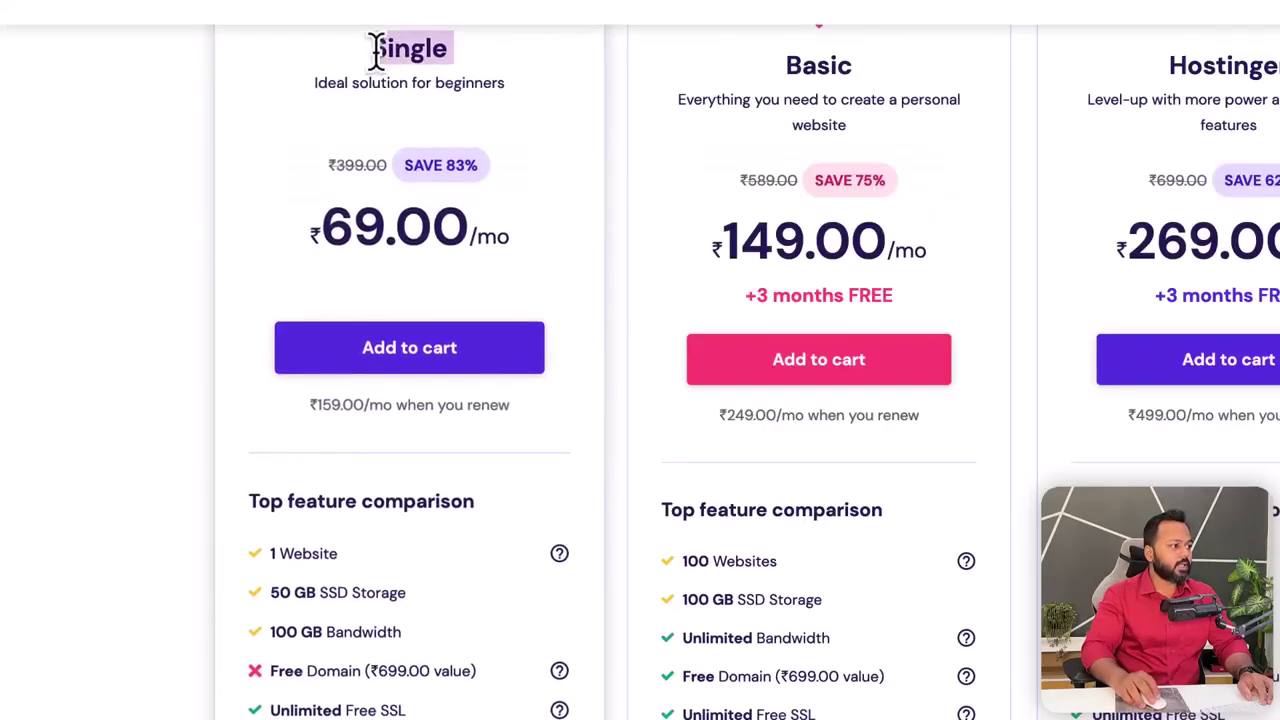
drag(322, 220, 380, 222)
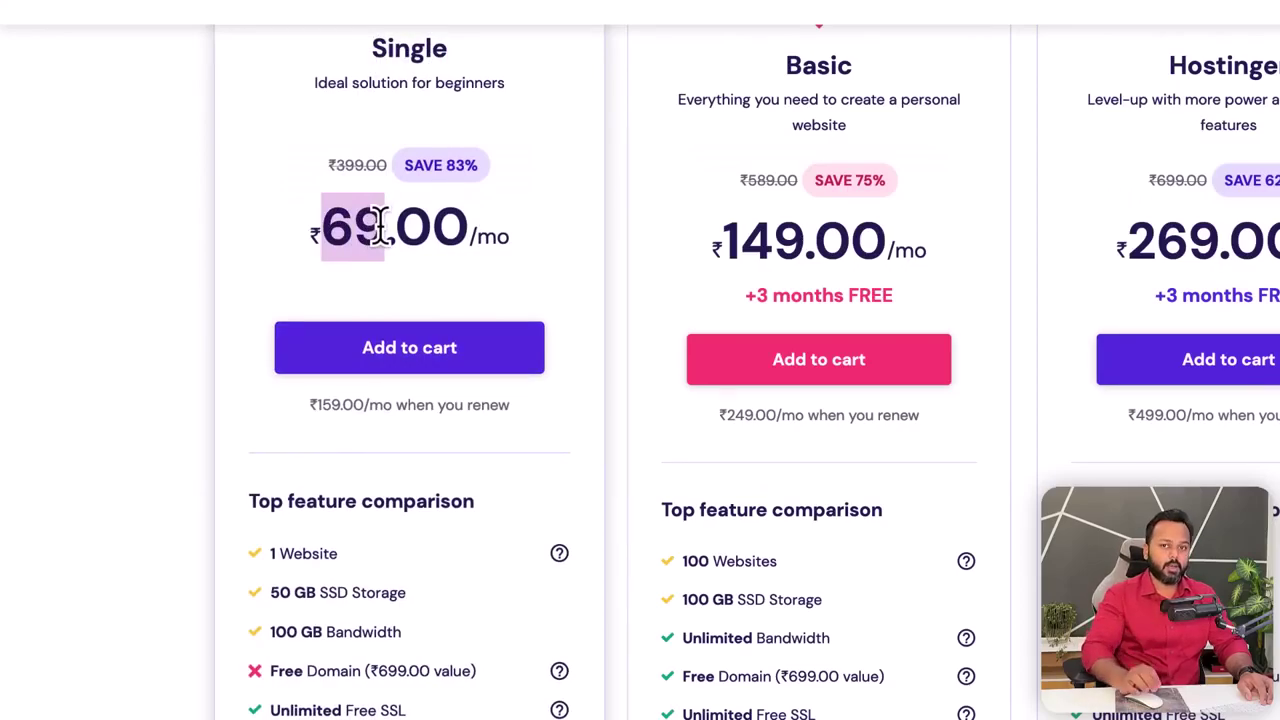
drag(268, 553, 338, 550)
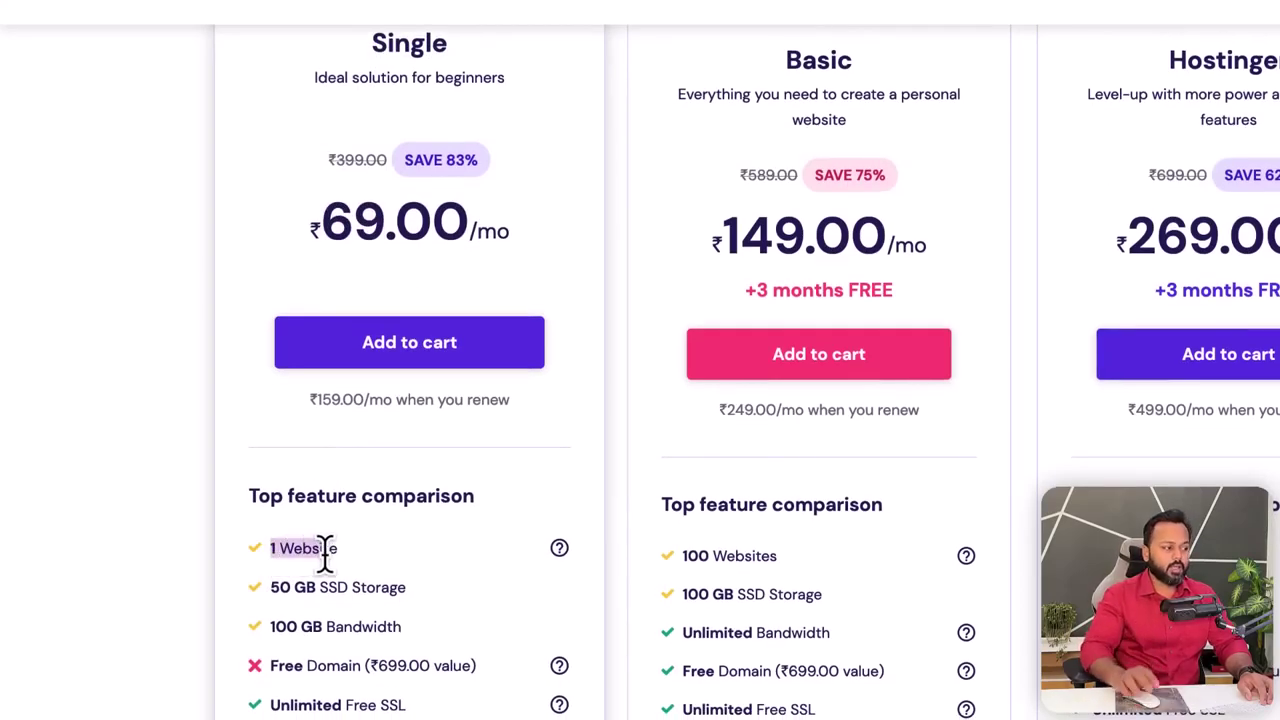
drag(272, 665, 354, 665)
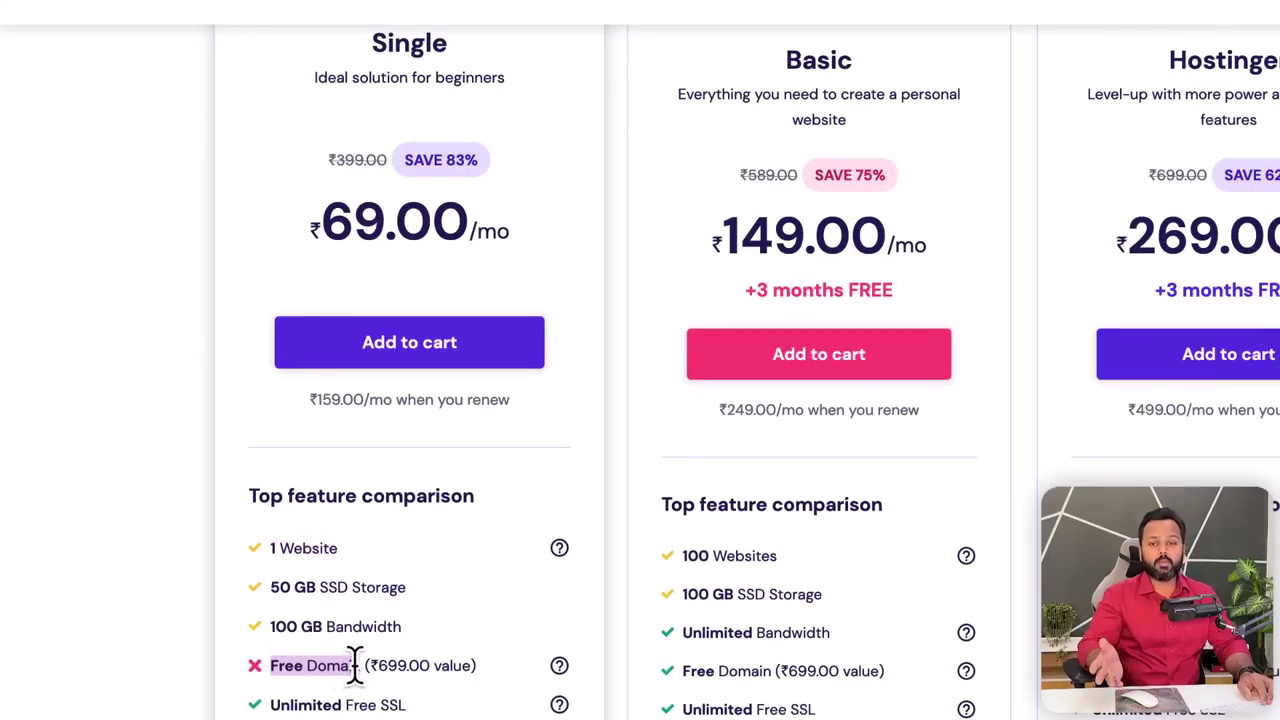
drag(354, 665, 361, 665)
- Highlight the Basic plan's 149 price, 100 Websites and Free Domain, then add it to the cart
drag(718, 222, 803, 222)
drag(677, 548, 776, 548)
drag(679, 665, 815, 662)
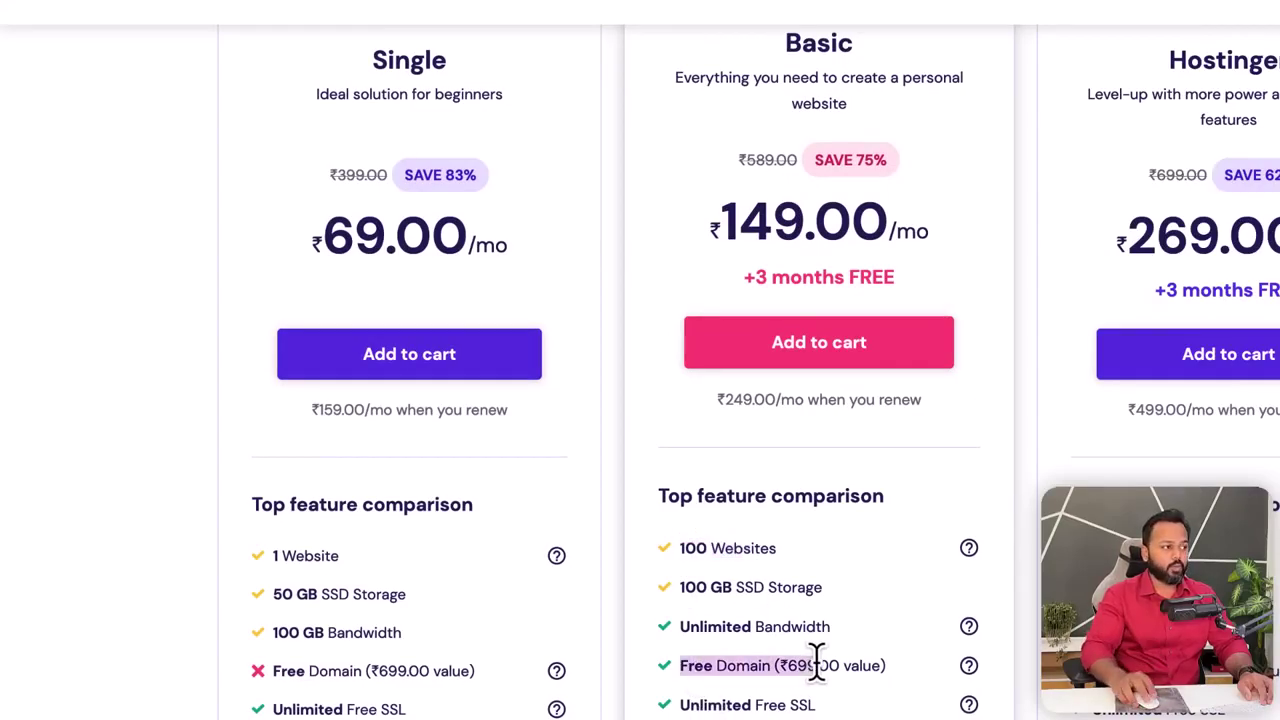
click(790, 205)
click(810, 344)
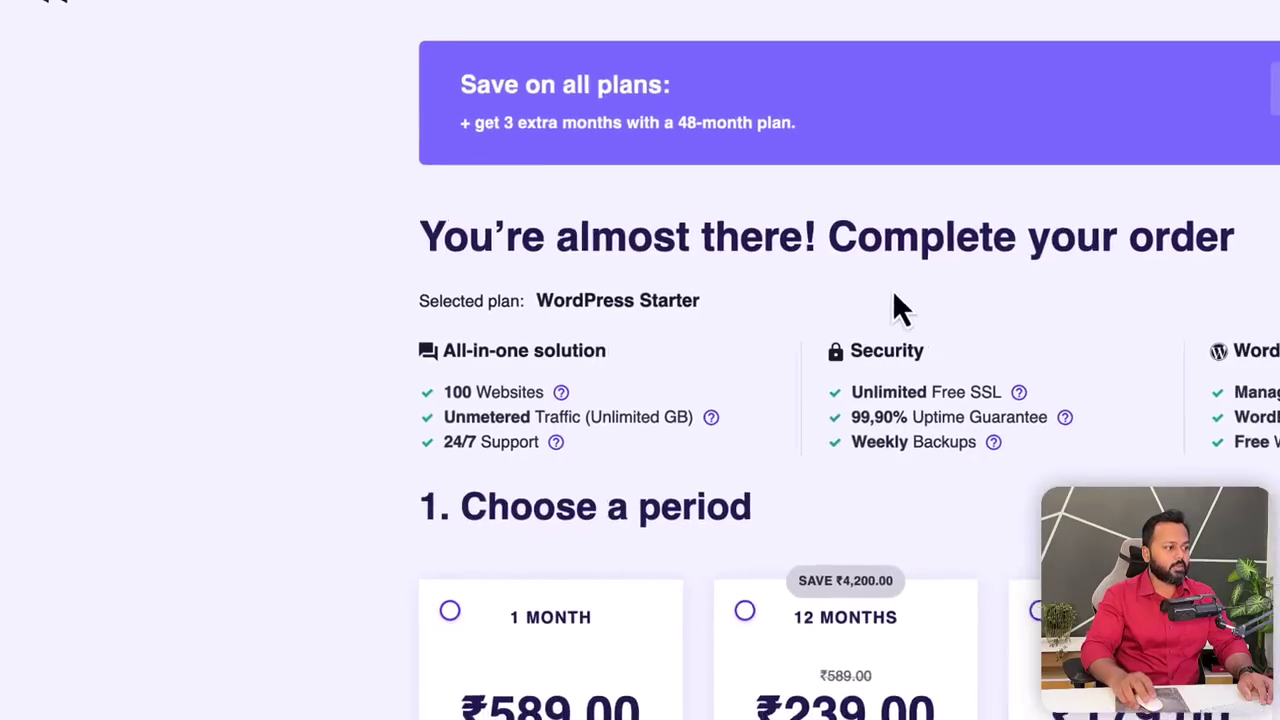
- Compare the 1, 12, 24 and 48 month periods, settling on 12 months at ₹239.00/month
scroll(638, 380, down, 3)
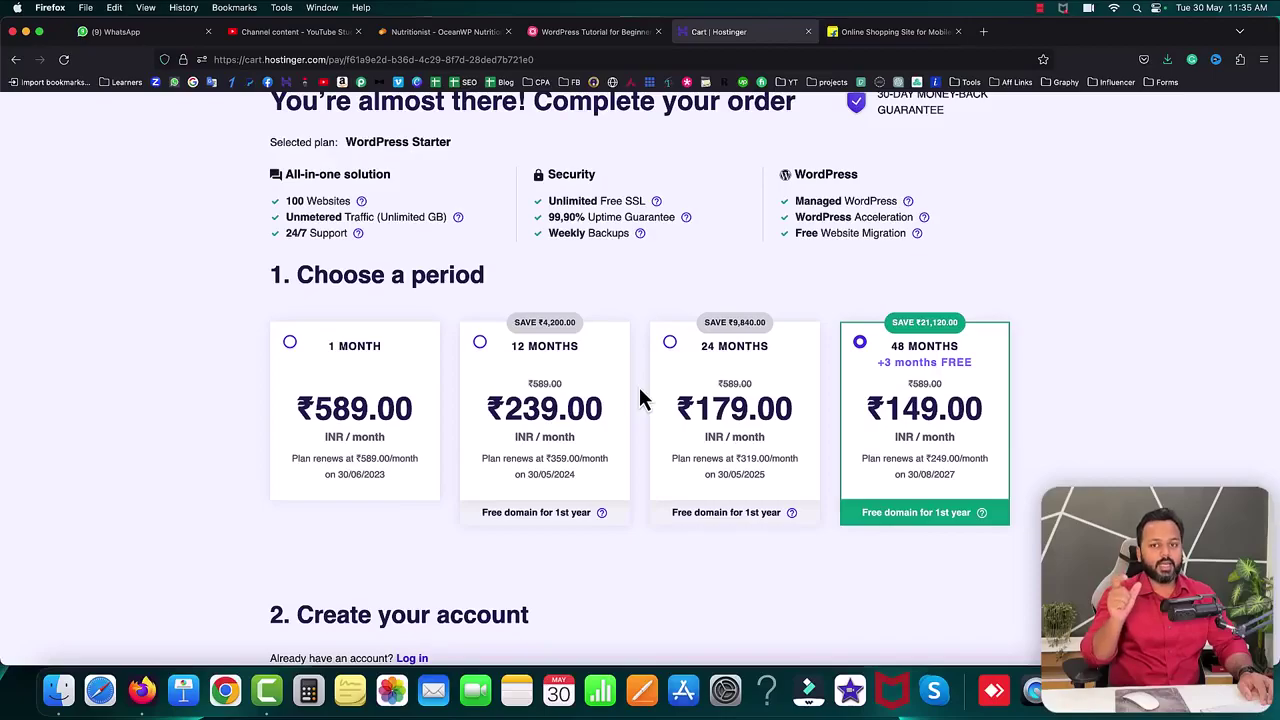
click(265, 376)
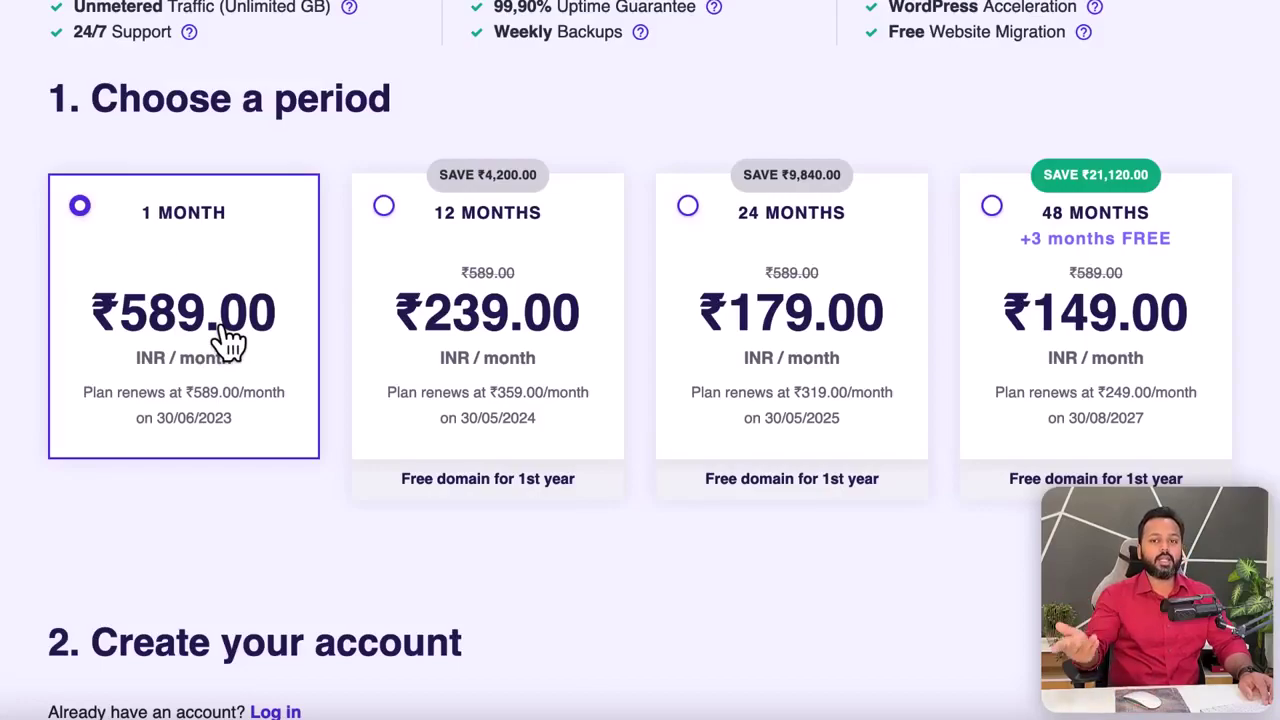
click(384, 212)
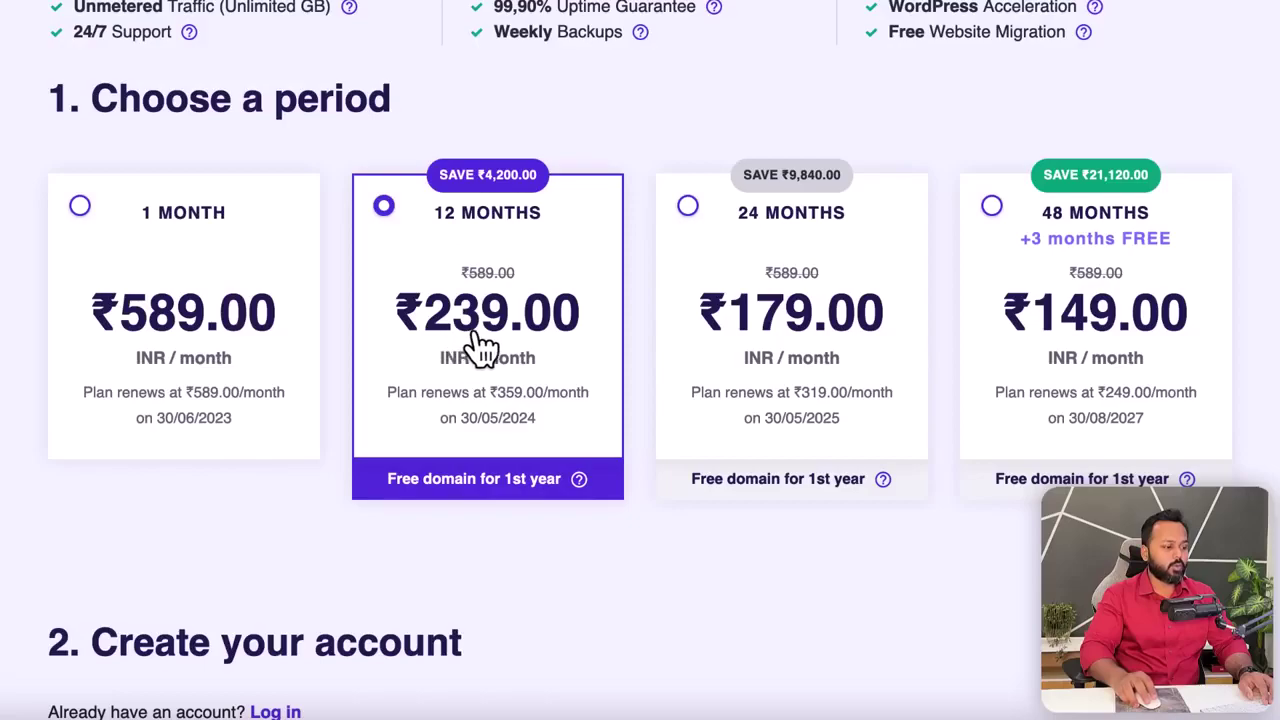
click(688, 208)
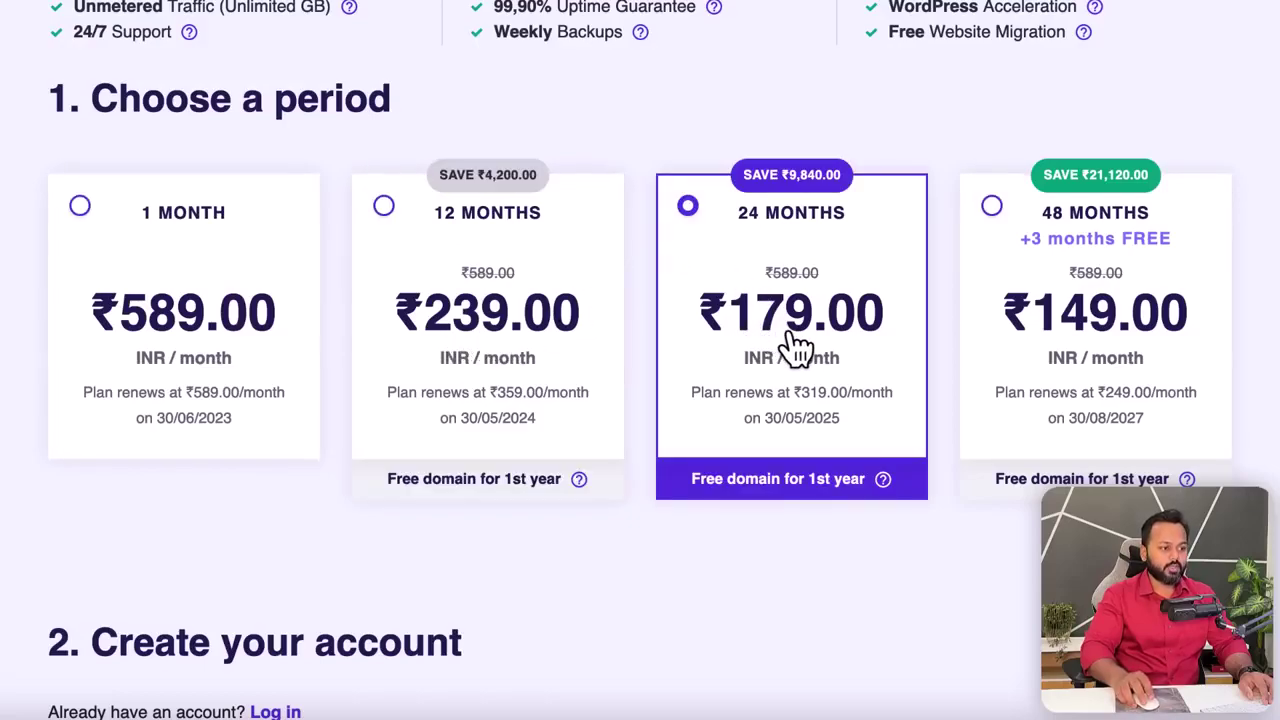
click(992, 207)
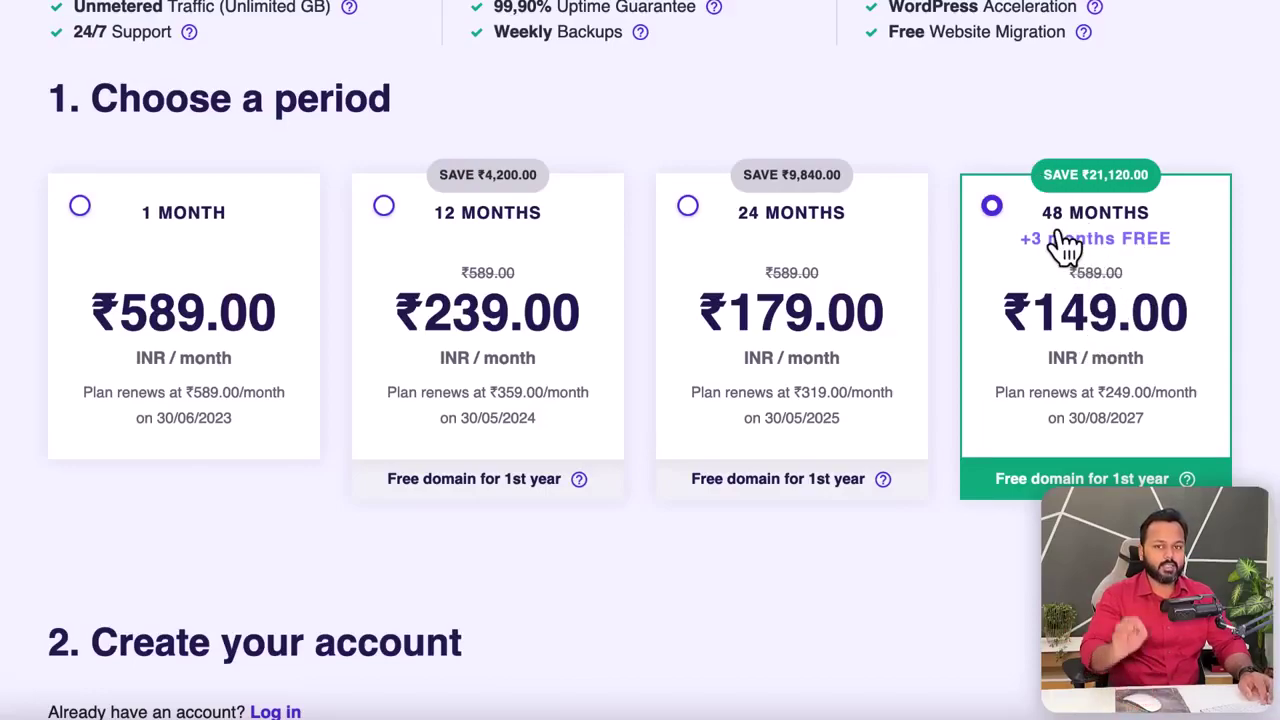
click(390, 212)
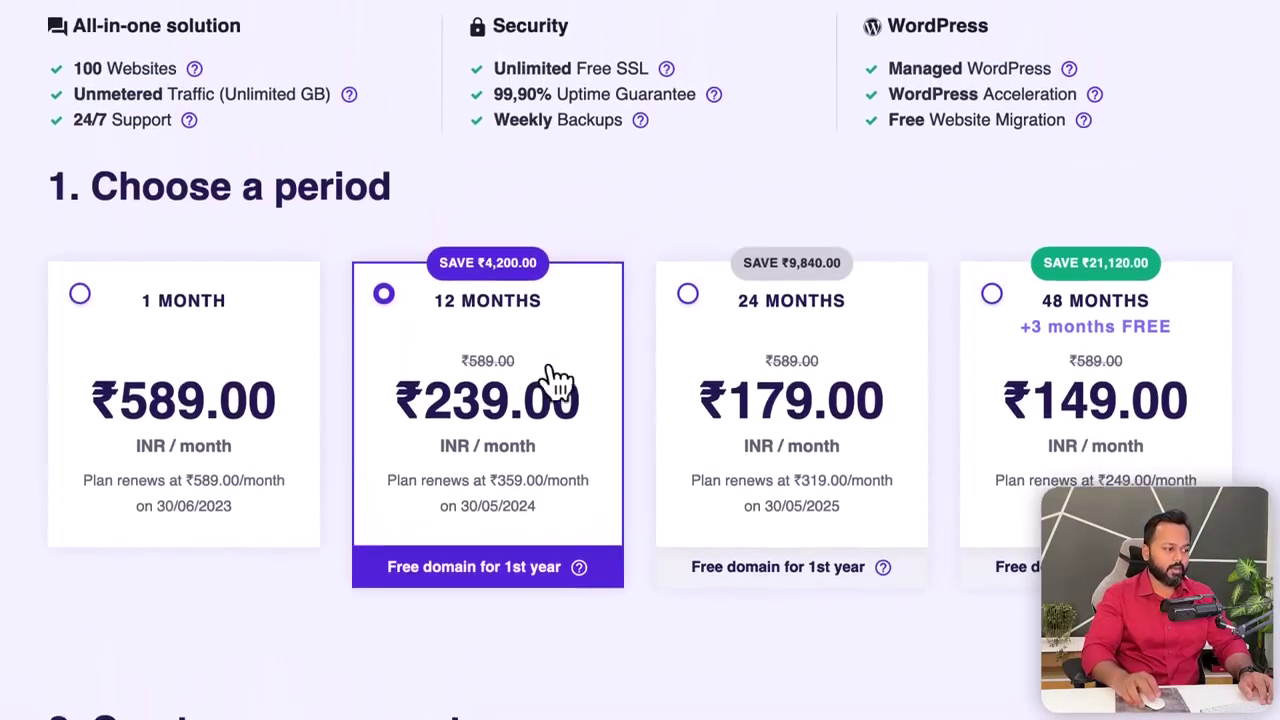
- Review the checkout page and select the 48 Months billing period
scroll(630, 508, down, 5)
scroll(957, 293, down, 2)
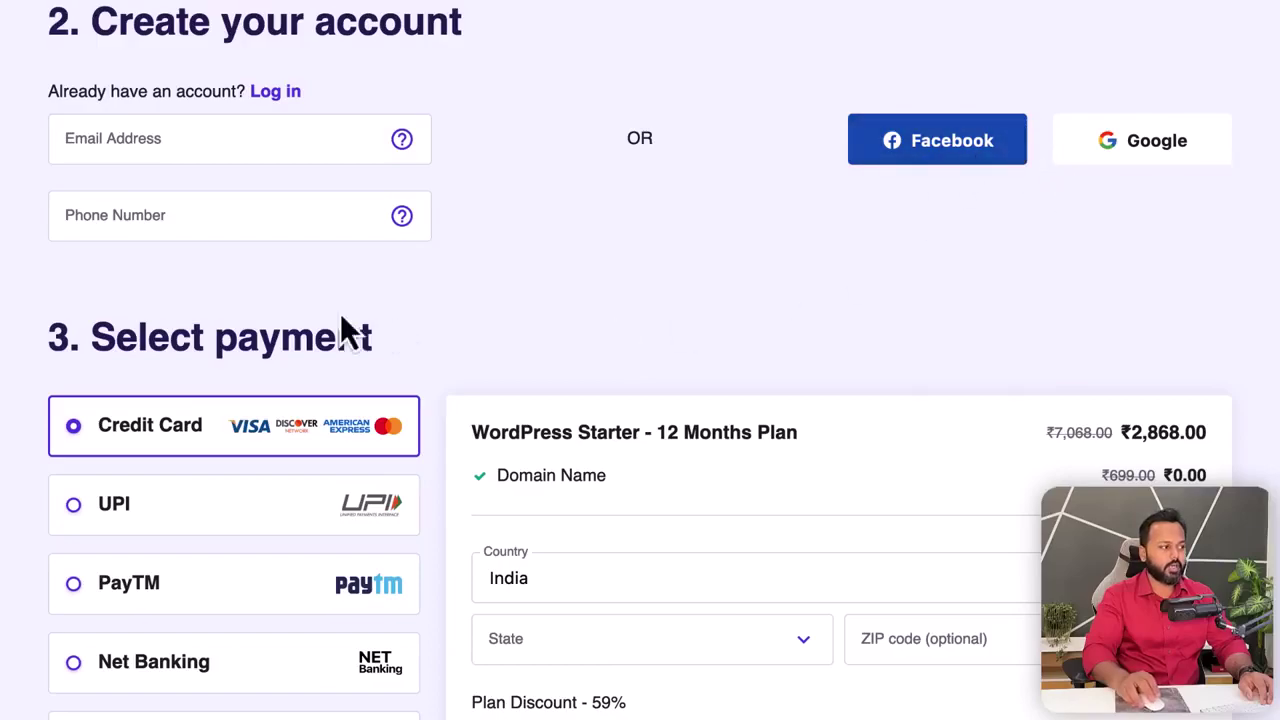
scroll(415, 315, down, 3)
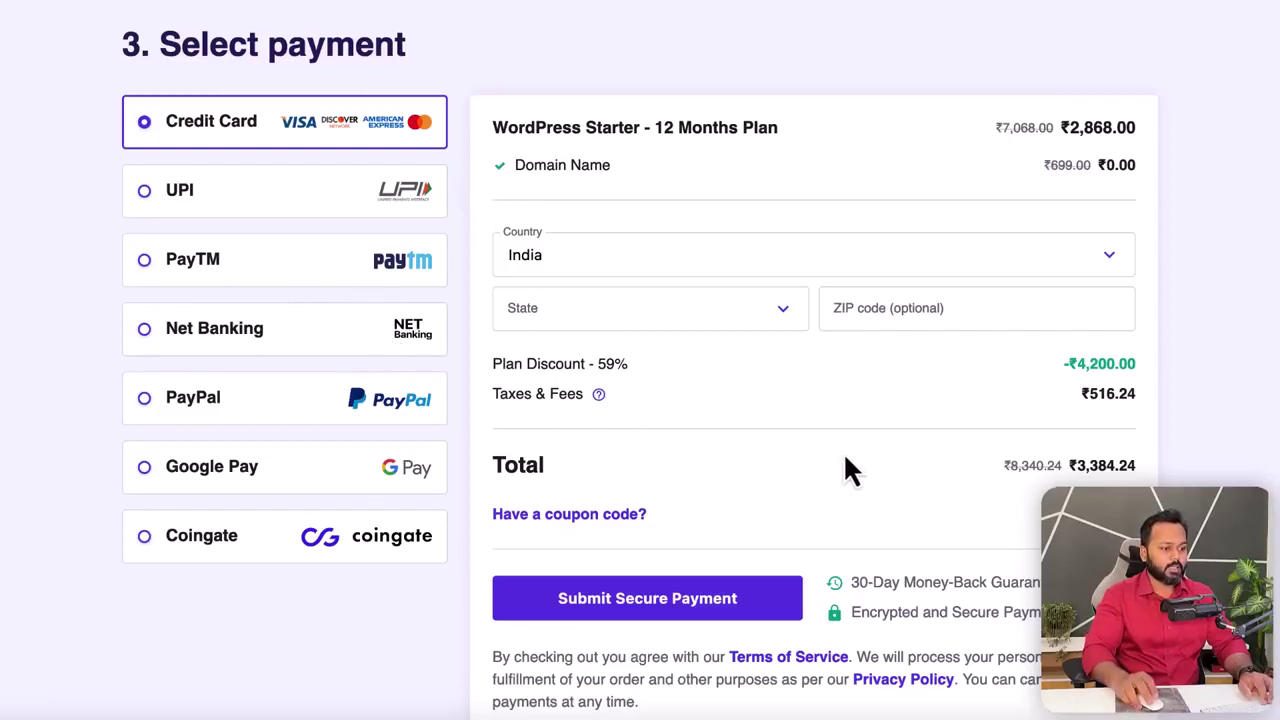
scroll(848, 470, down, 1)
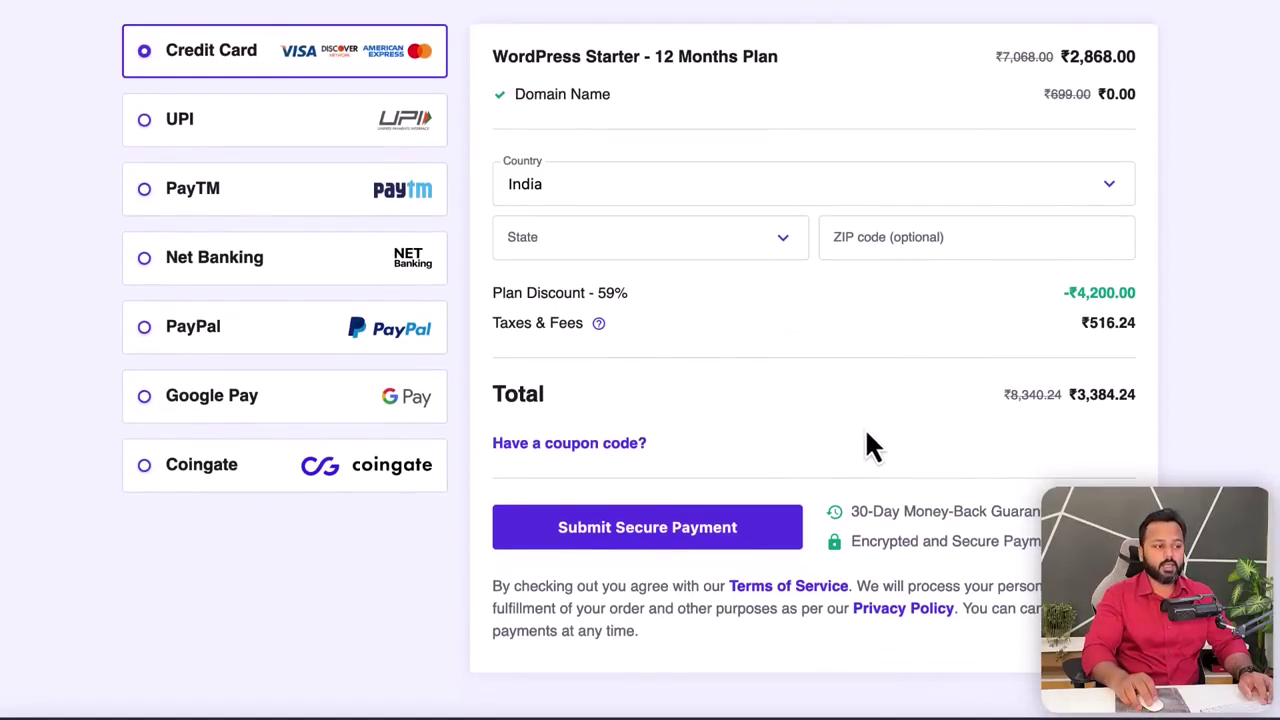
scroll(838, 396, up, 1)
scroll(838, 390, up, 10)
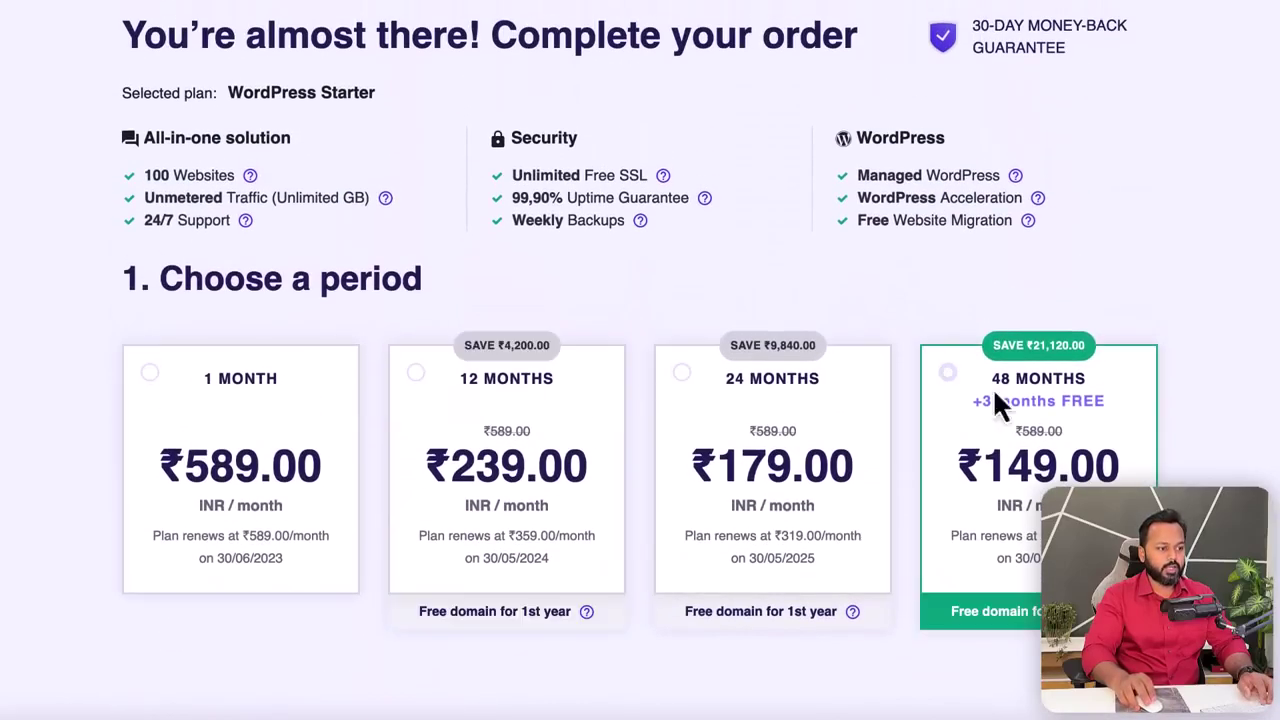
click(1086, 434)
- Highlight the 48-month price and ₹8,439.36 order total, then reveal the coupon code entry
scroll(1080, 430, down, 7)
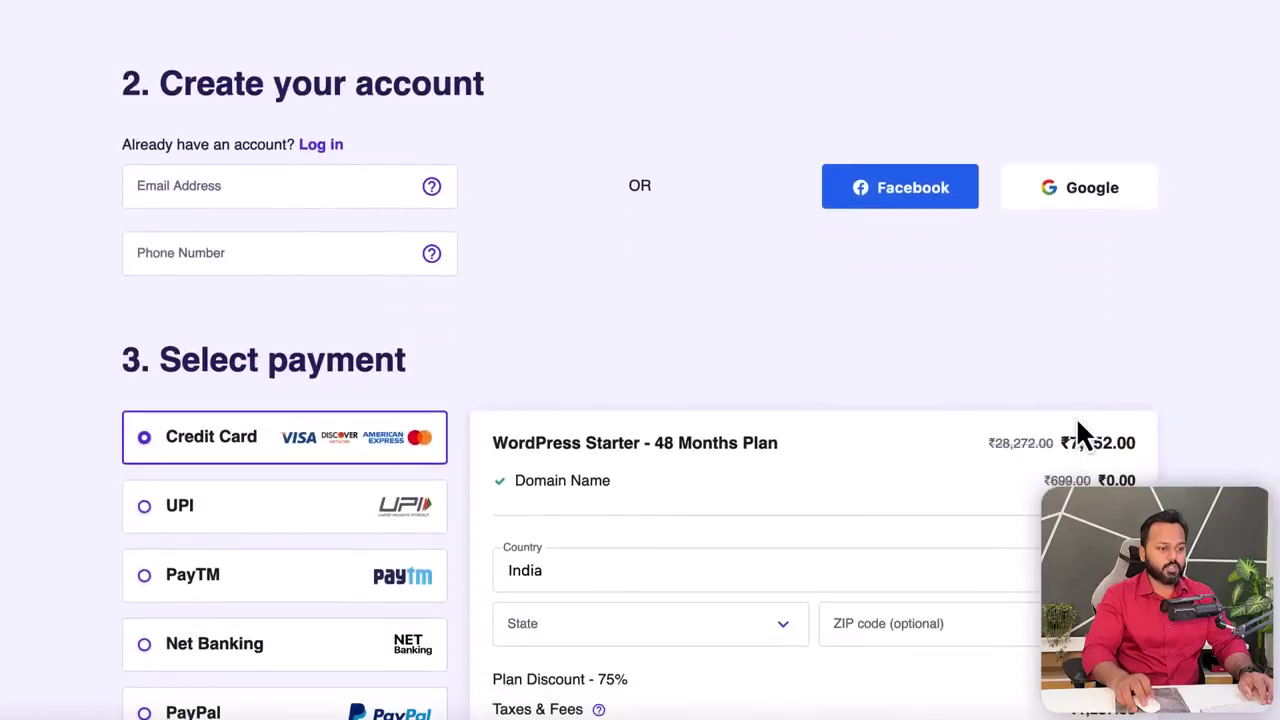
scroll(1076, 416, down, 4)
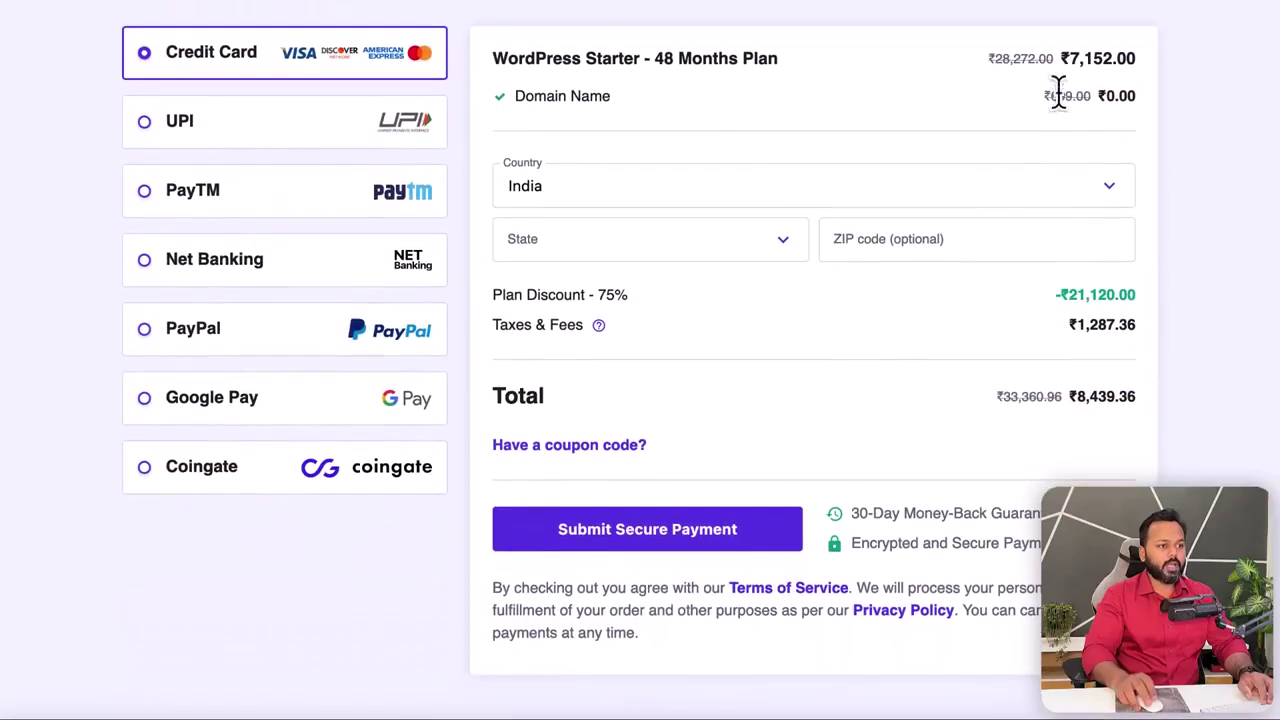
drag(1064, 58, 1118, 60)
drag(1072, 397, 1114, 396)
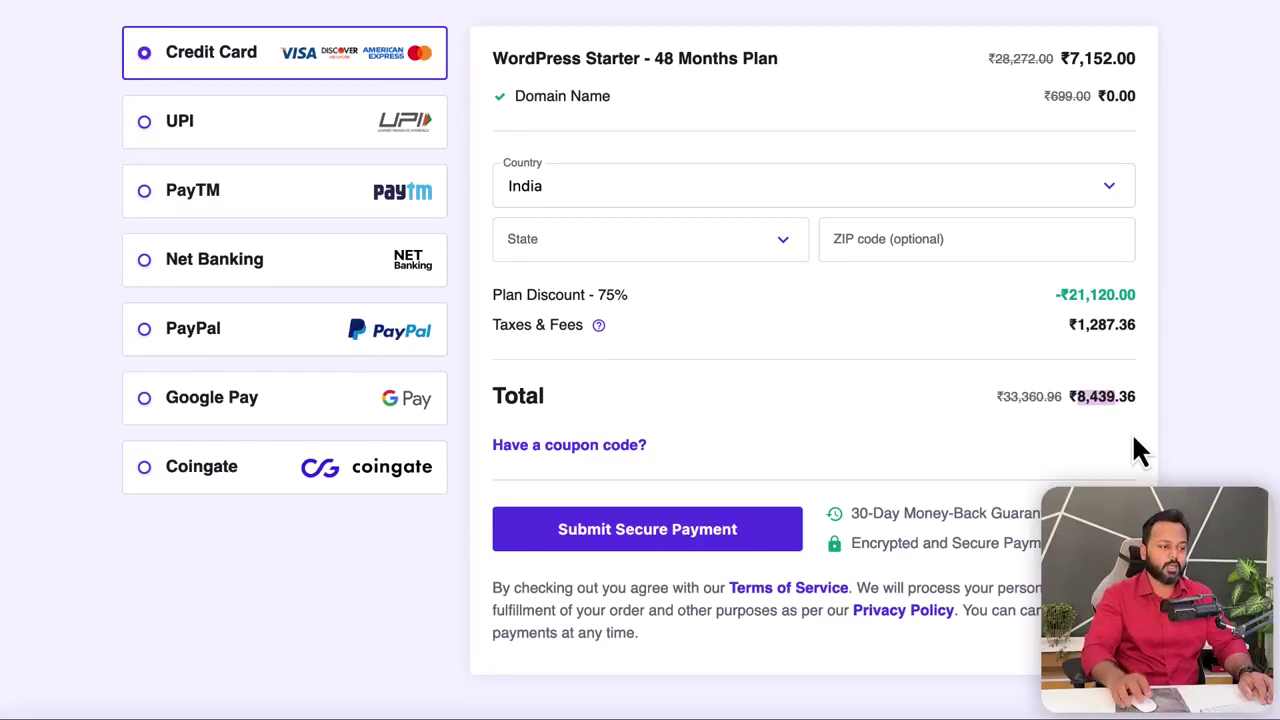
click(570, 447)
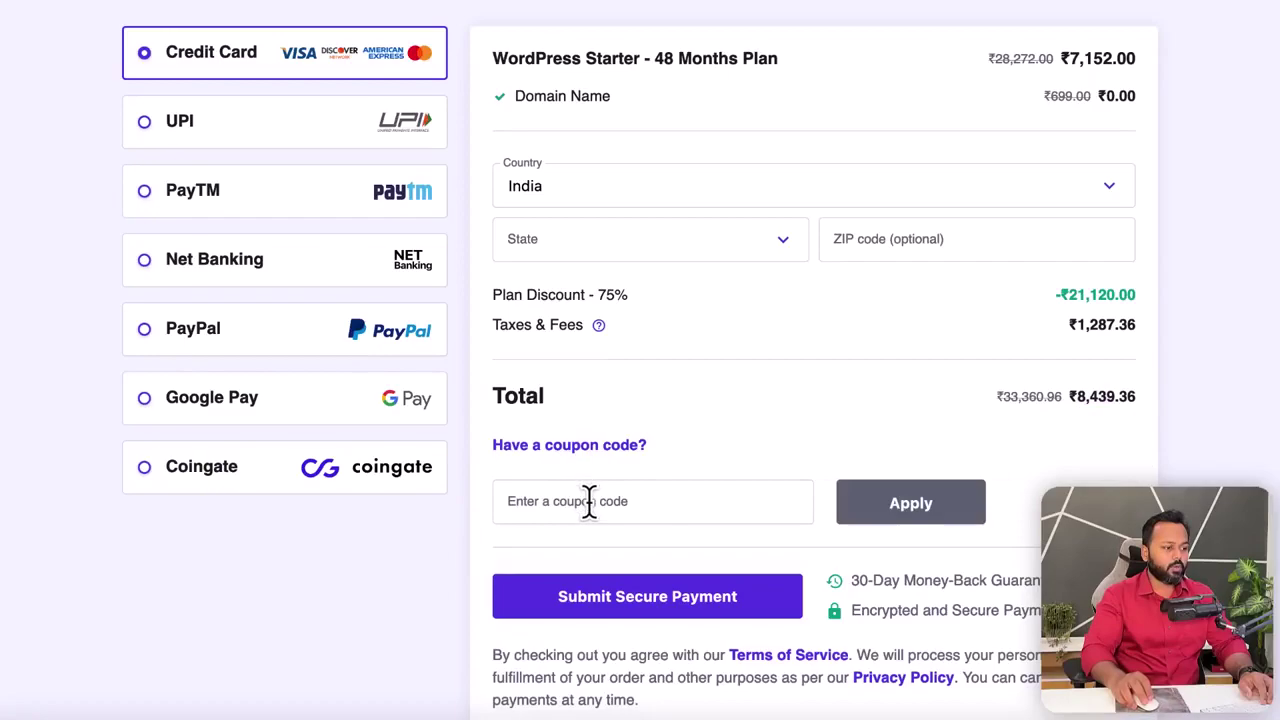
- Apply the presenter's coupon code, cutting the total to ₹7,595.42 with a 77% discount
click(589, 502)
text(SADDAM7)
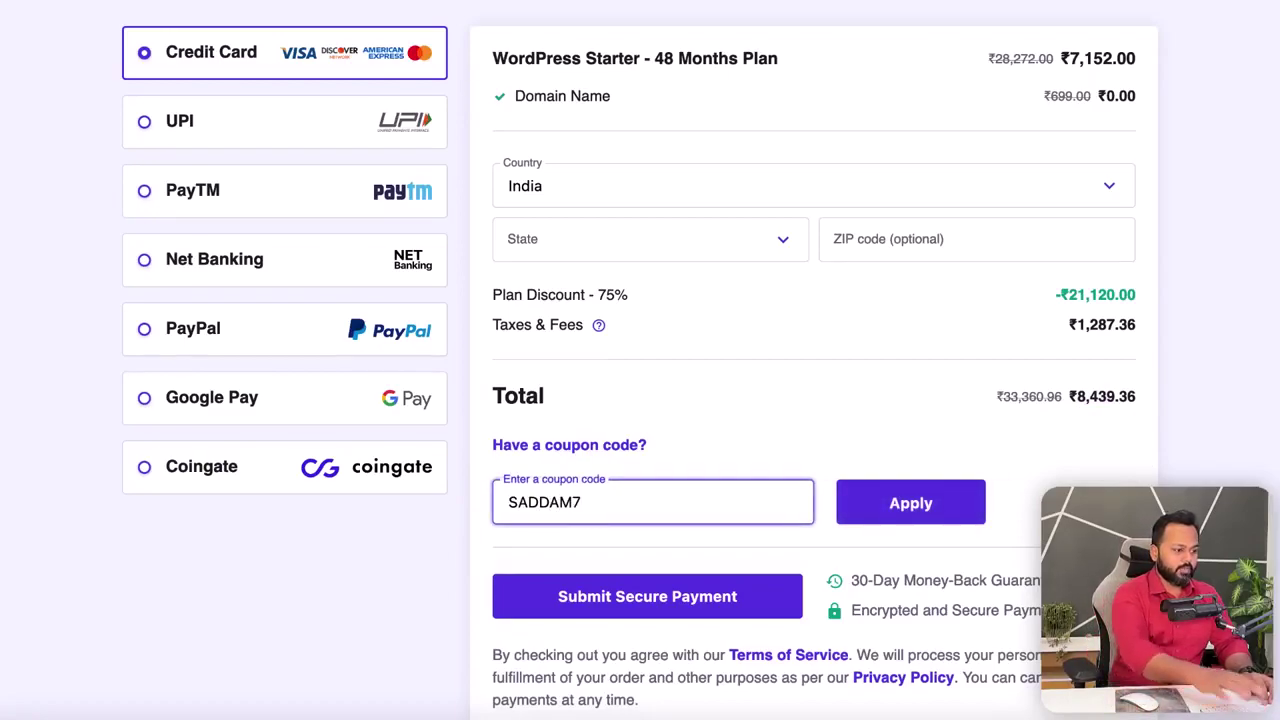
click(870, 512)
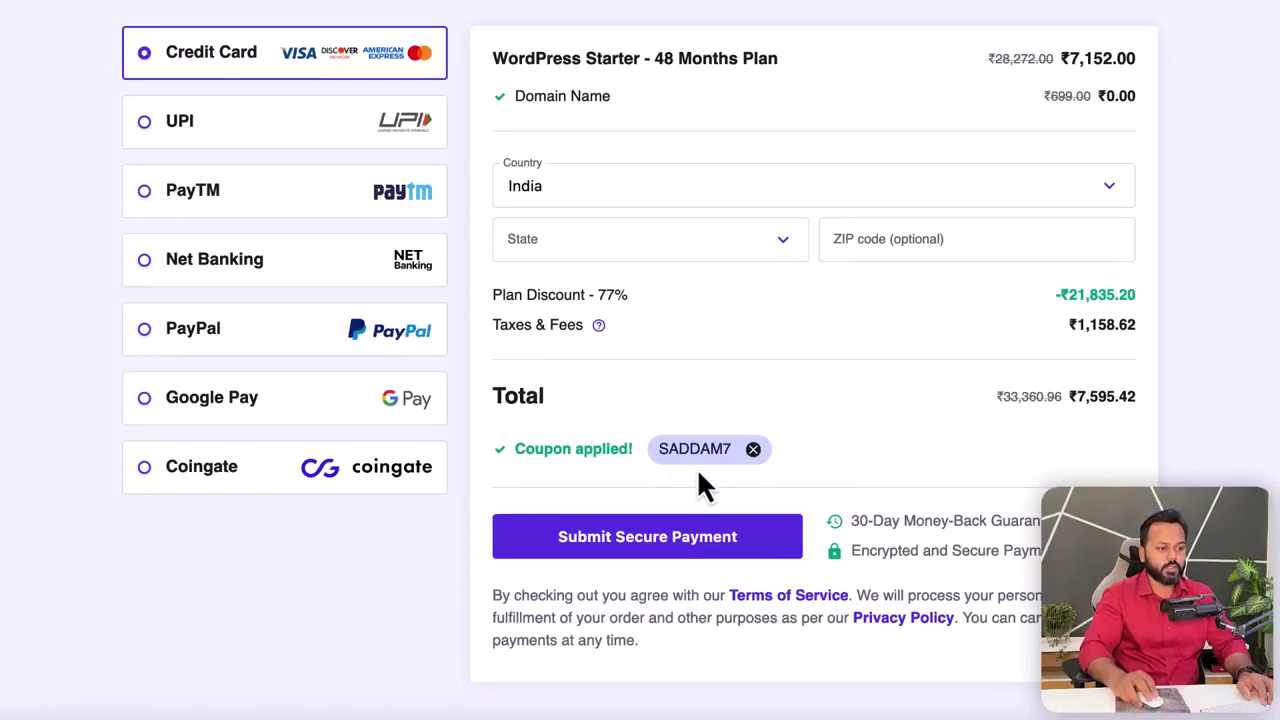
drag(1076, 396, 1134, 397)
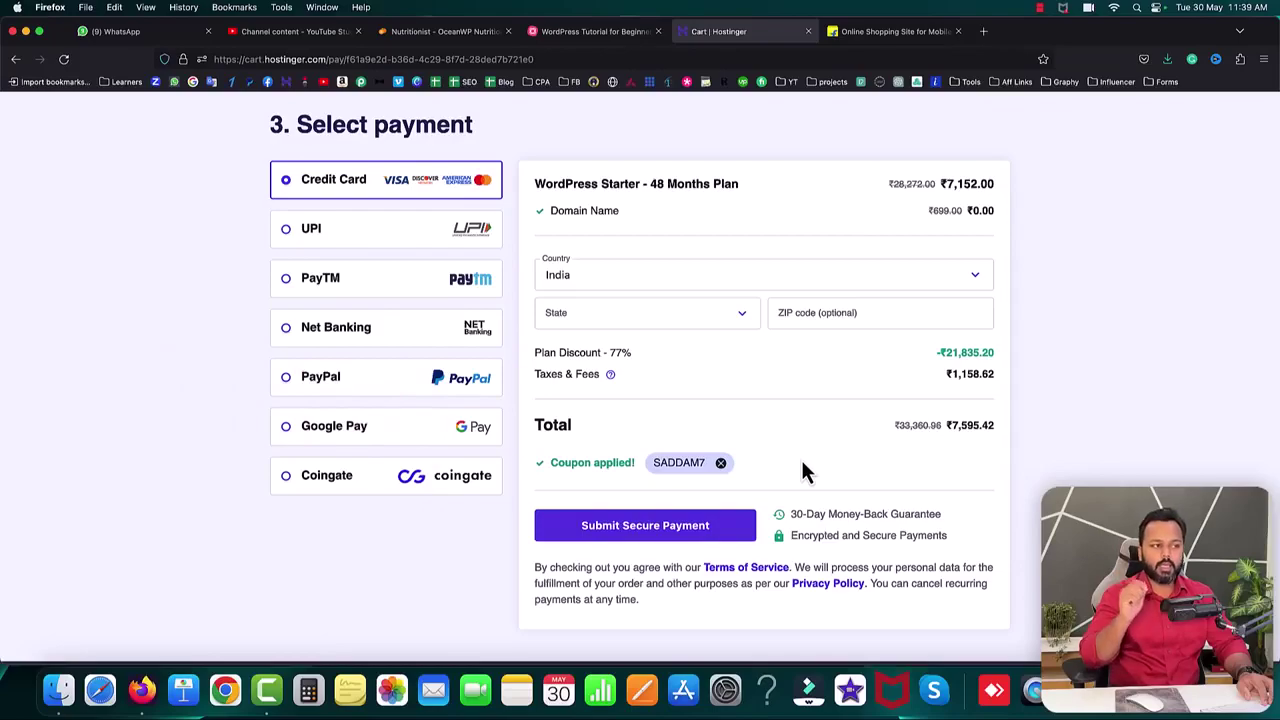
- In the Flipkart tab, open elementor.com's Page Builder Plugin pricing page
click(877, 32)
click(846, 52)
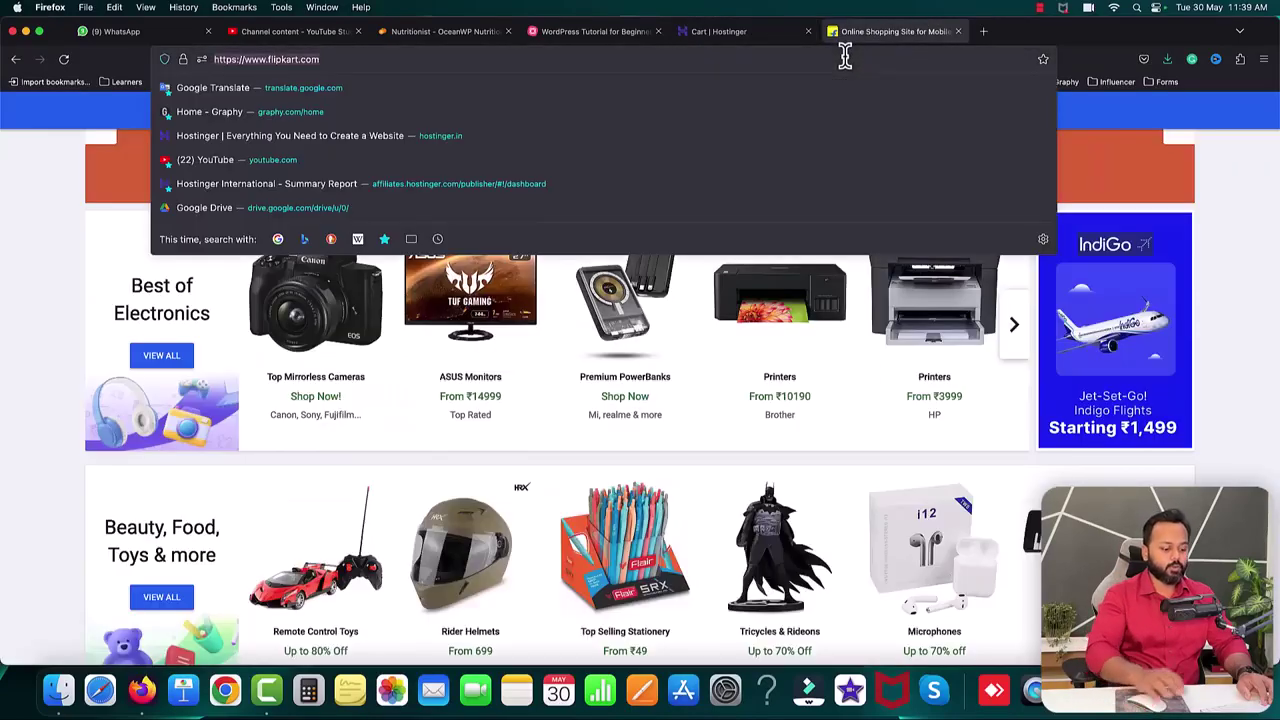
text(elemento)
key(Return)
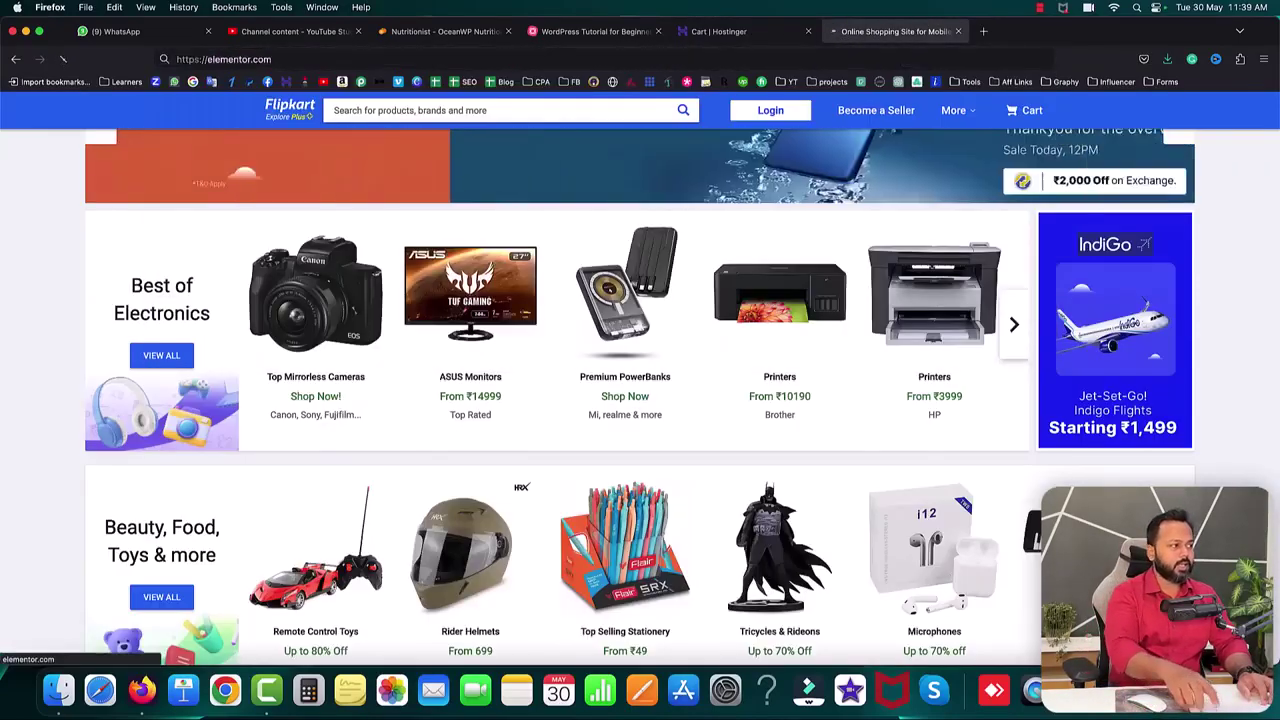
click(534, 125)
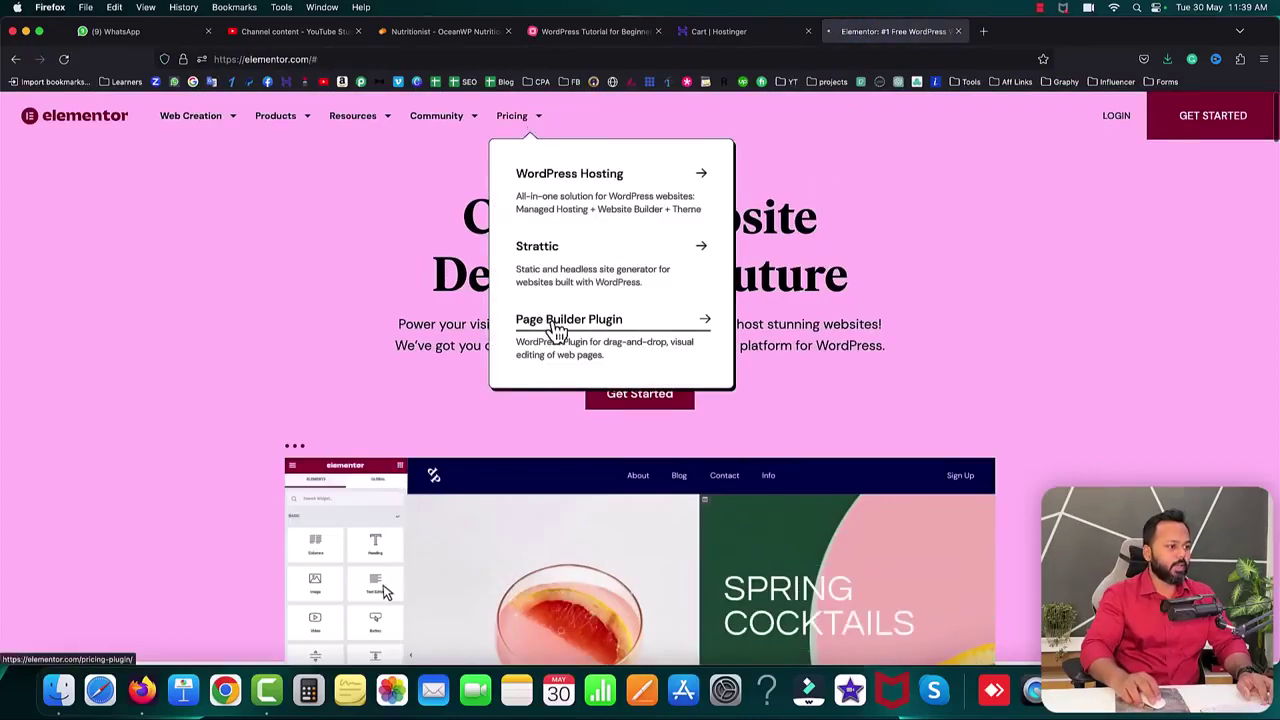
click(521, 332)
- Highlight the Essential plan at 59/year, then return to the Hostinger cart tab
scroll(393, 432, down, 2)
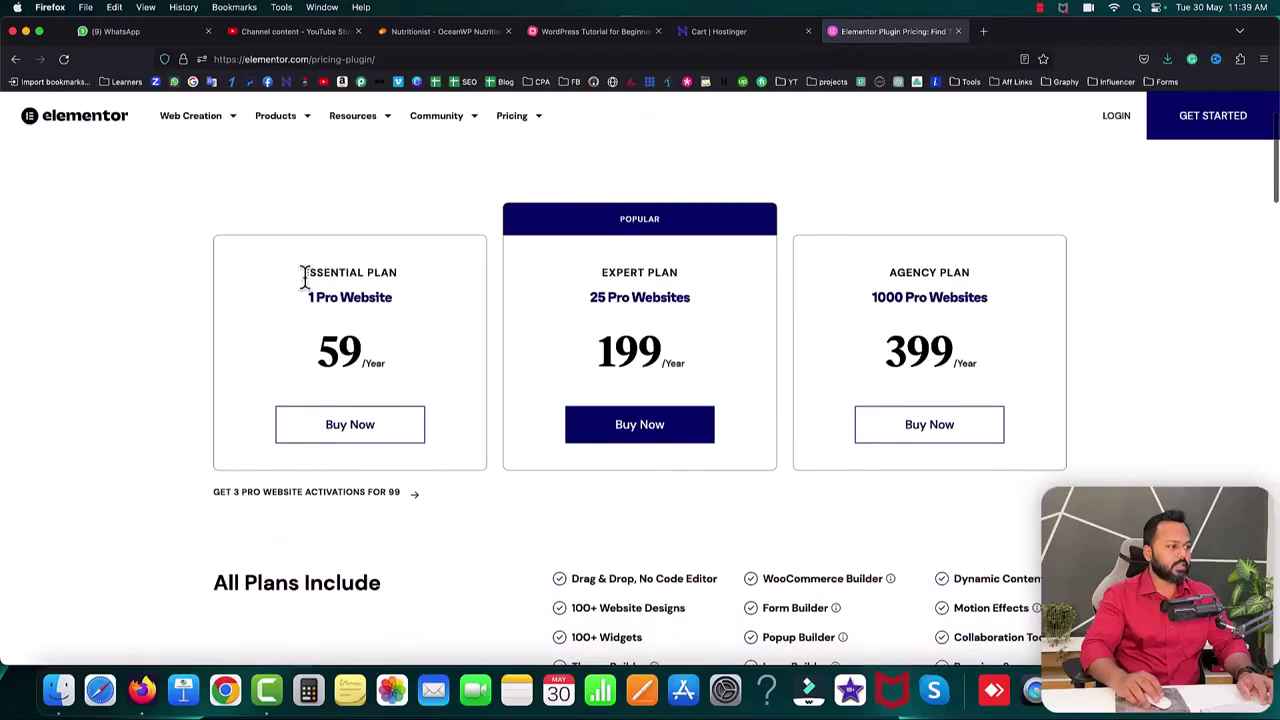
triple_click(331, 271)
drag(317, 350, 358, 346)
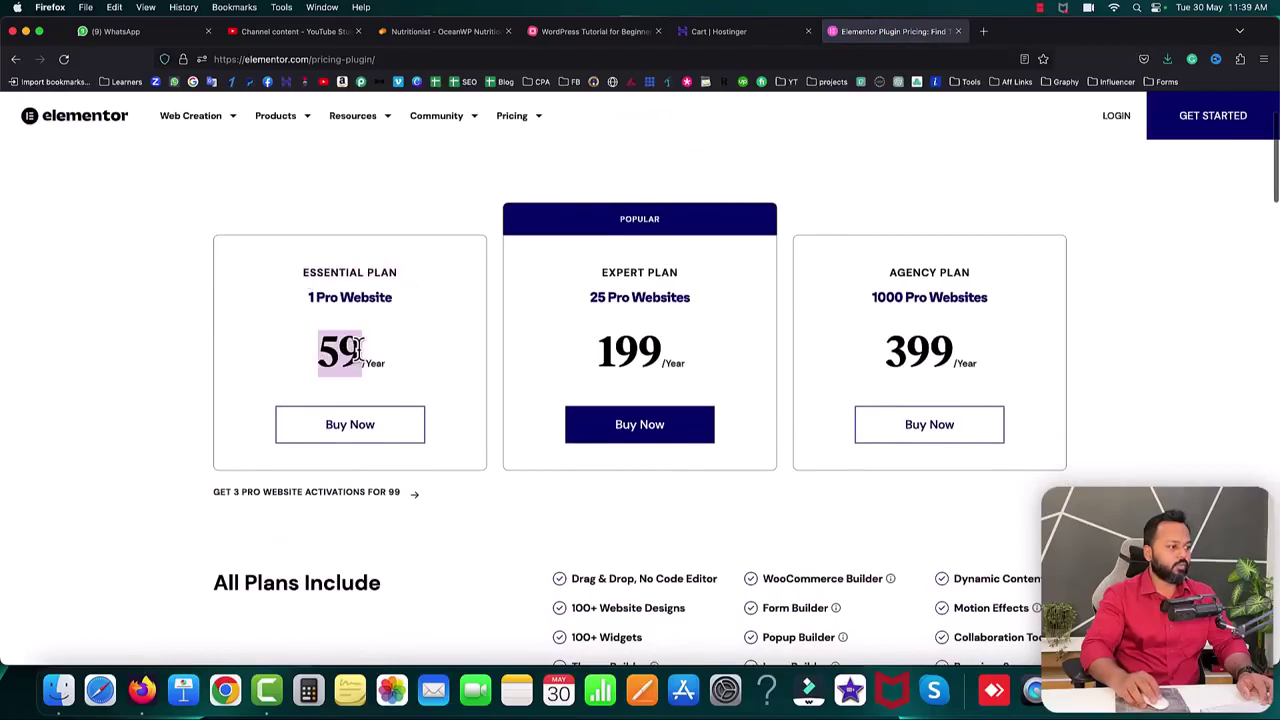
scroll(385, 368, down, 4)
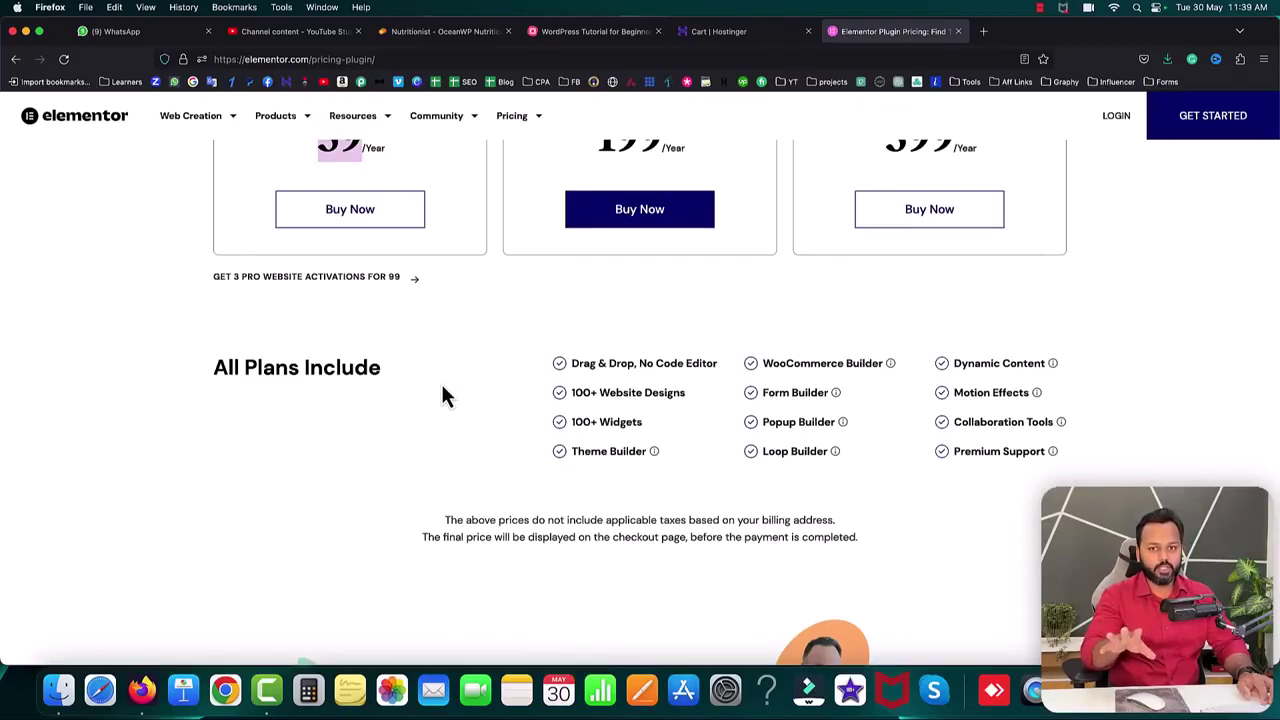
scroll(443, 396, up, 5)
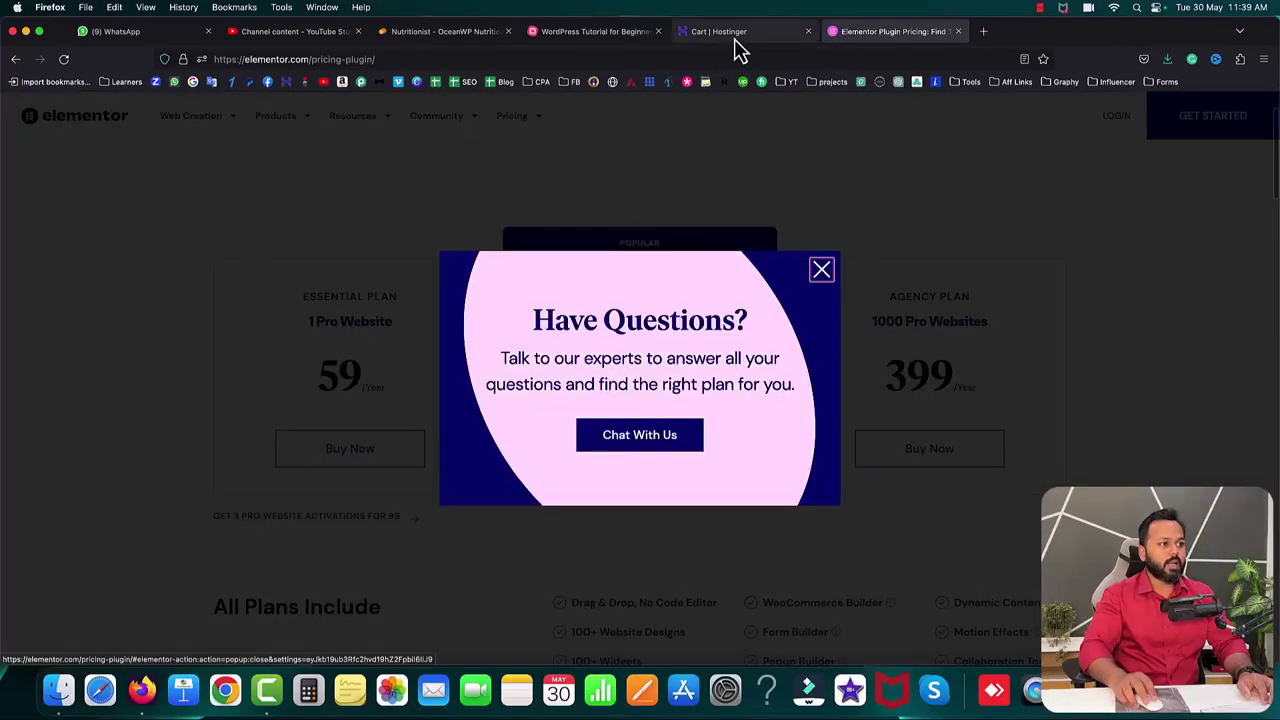
click(734, 33)
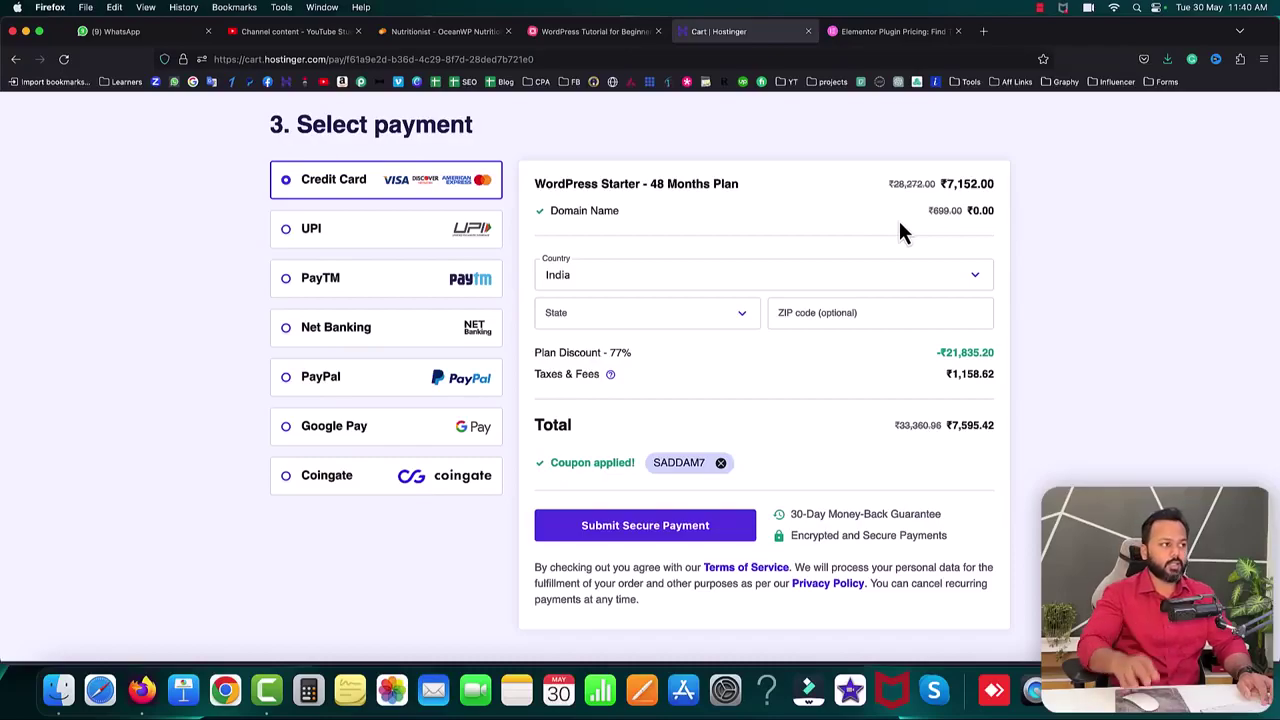
- Load overpass.in in the Elementor tab, which shows a Server Not Found error
click(605, 33)
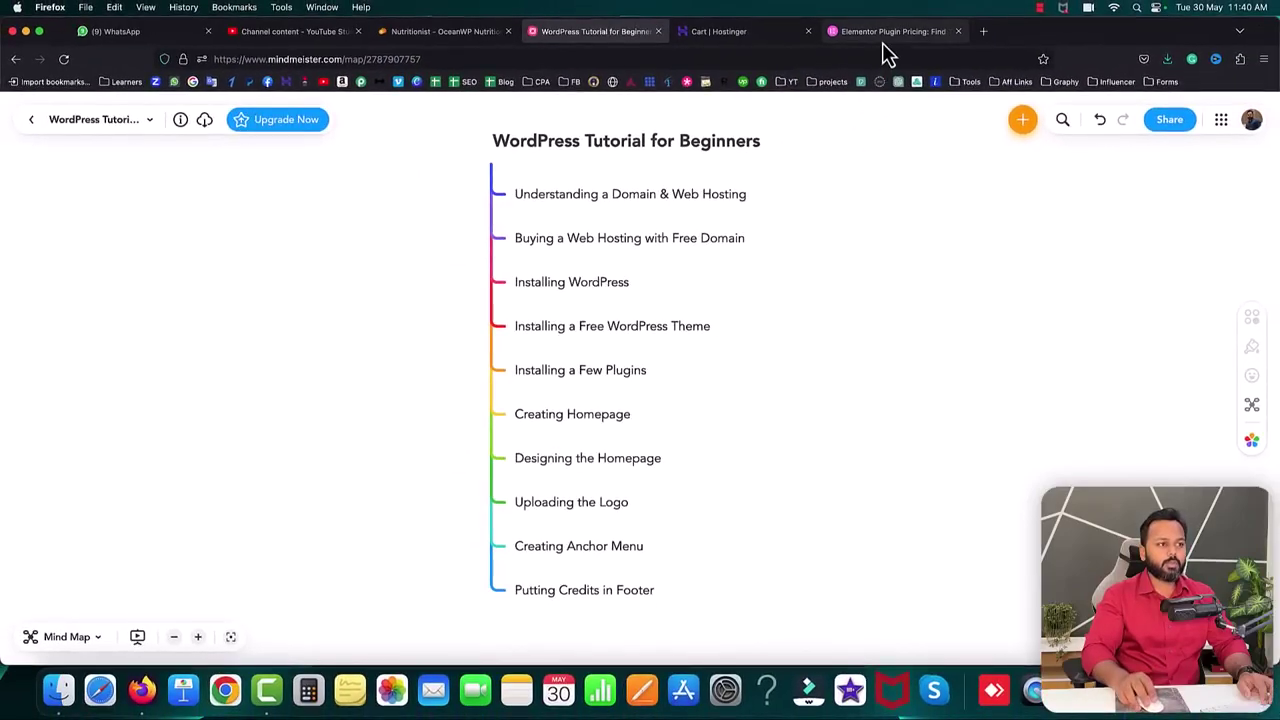
click(882, 42)
click(869, 57)
text(overpass.in/)
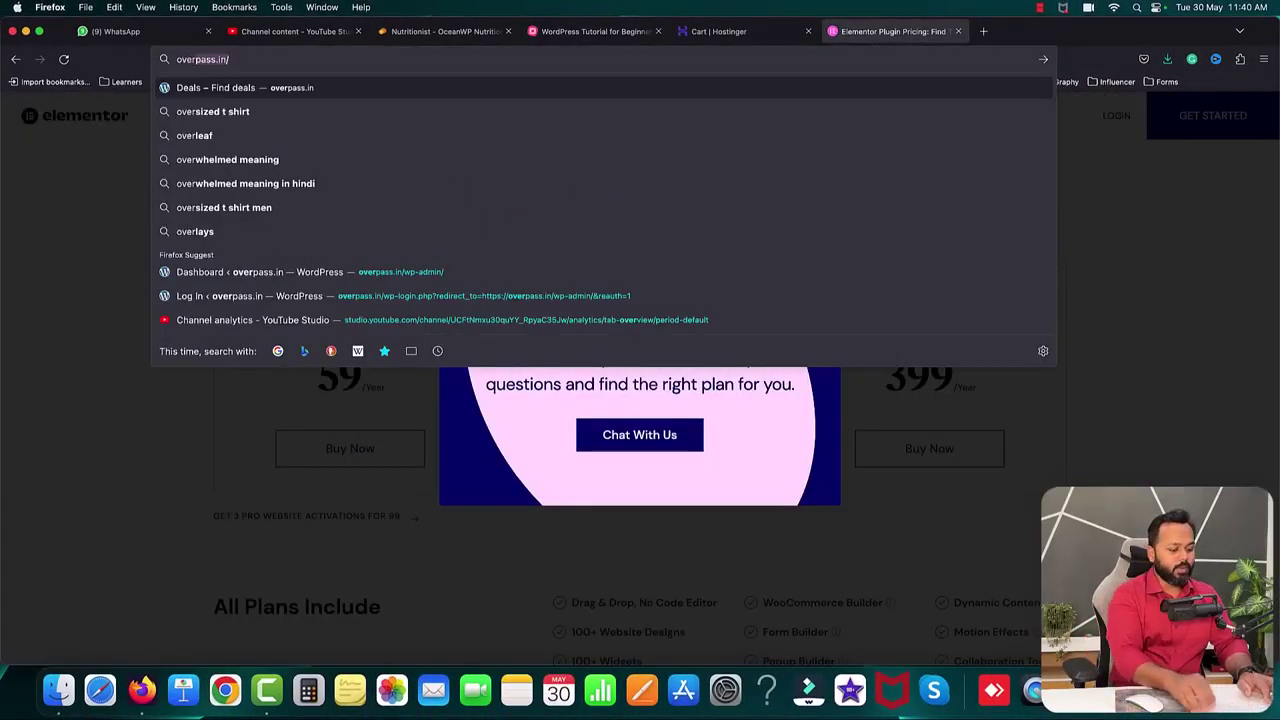
key(Return)
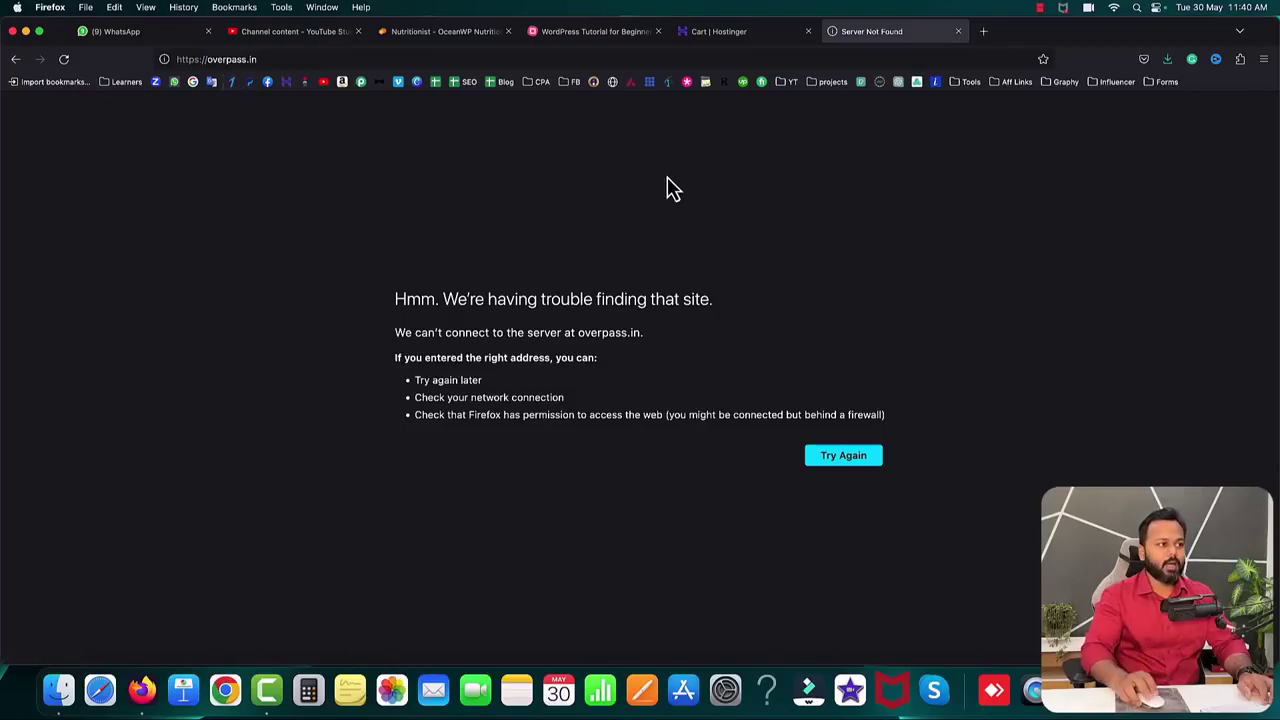
- In the cart tab, go to hostinger.in and open its Log in page
click(739, 38)
click(738, 52)
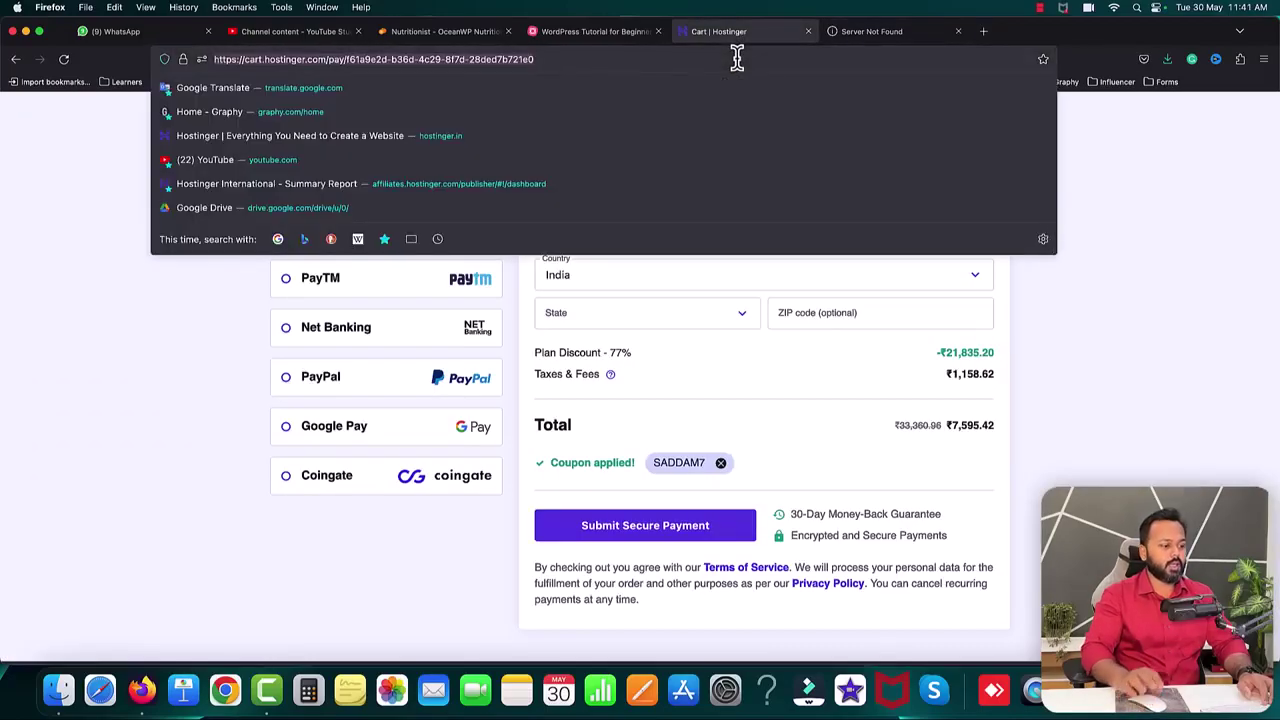
text(hostinger.in/)
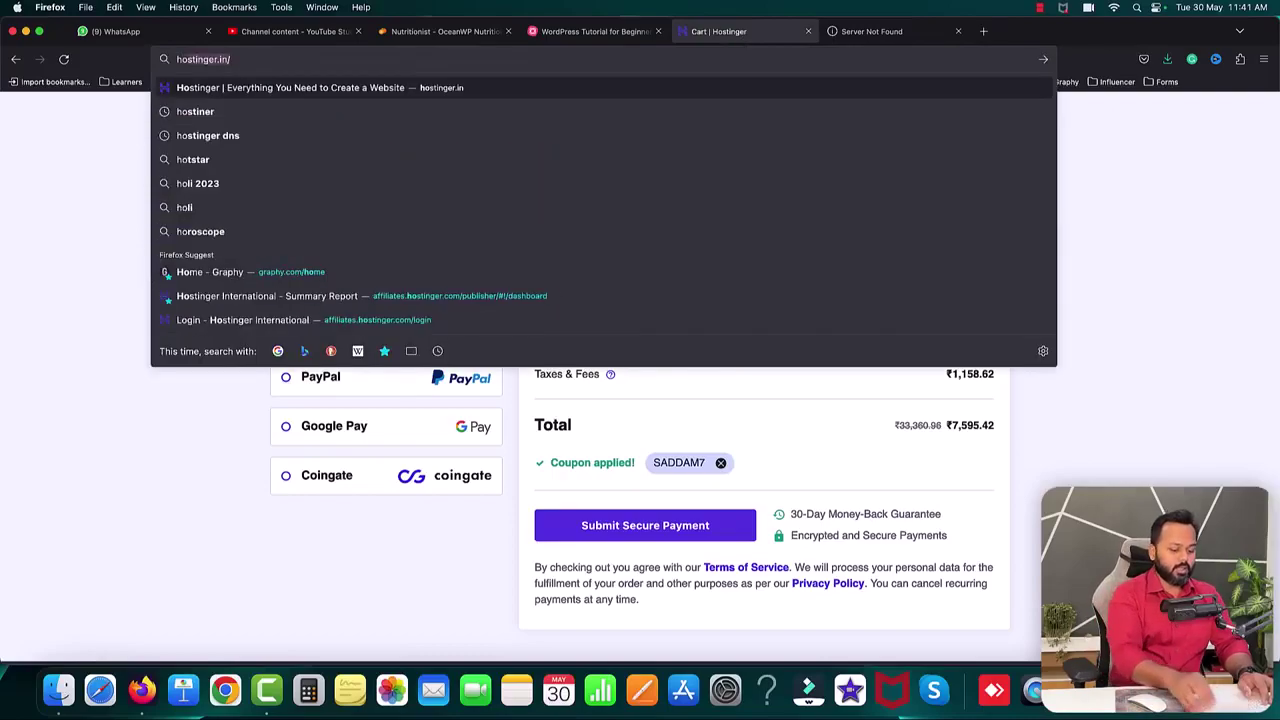
key(Return)
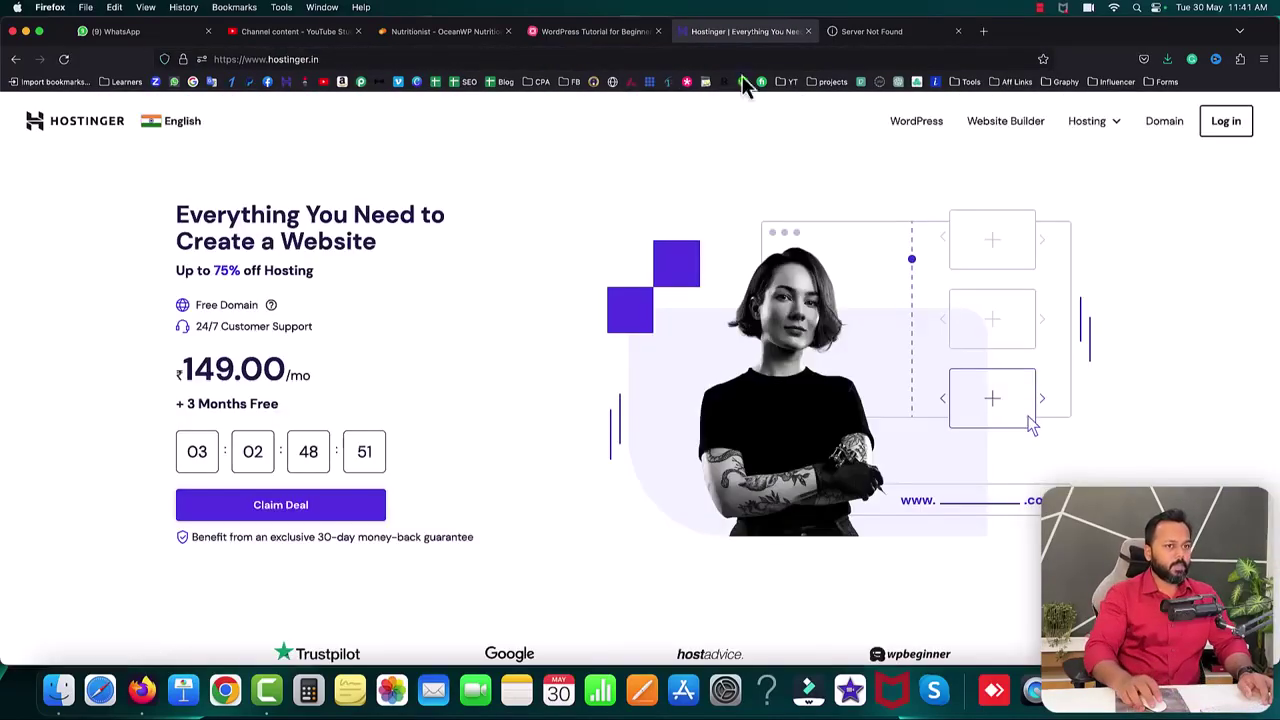
click(1226, 128)
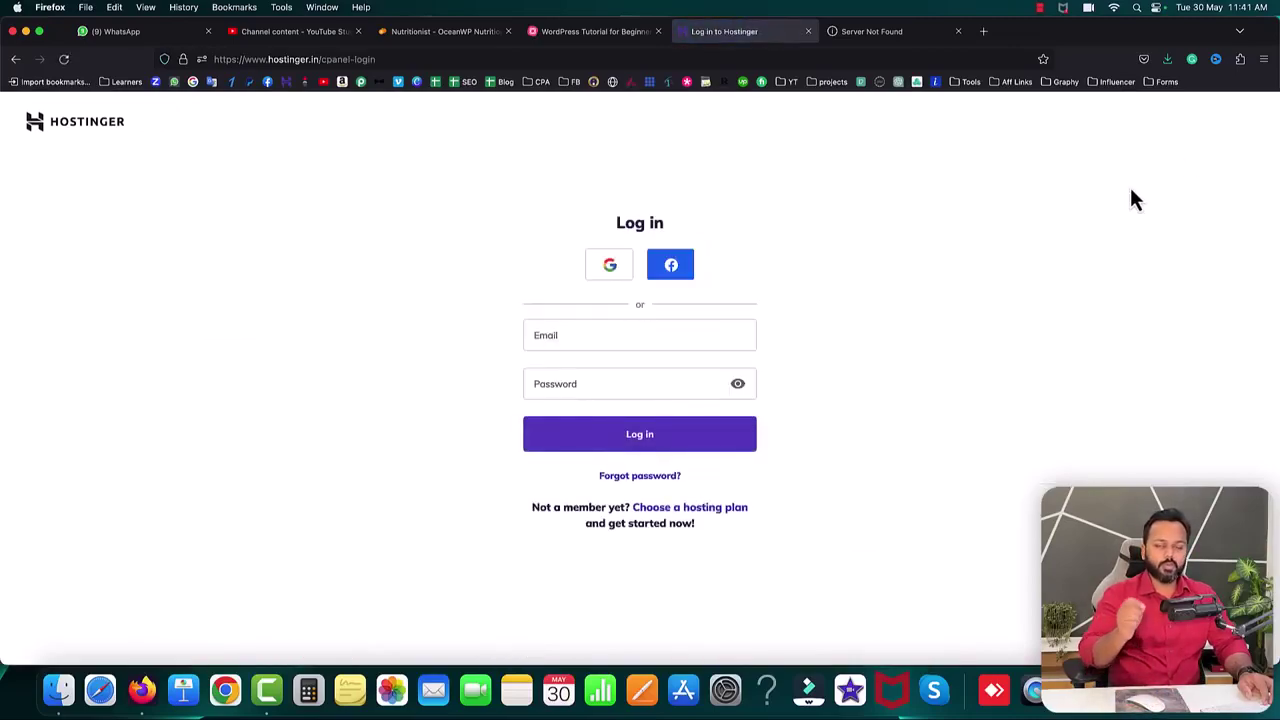
- Sign in to hPanel with Google and dismiss the recommendation survey pop-up
click(612, 268)
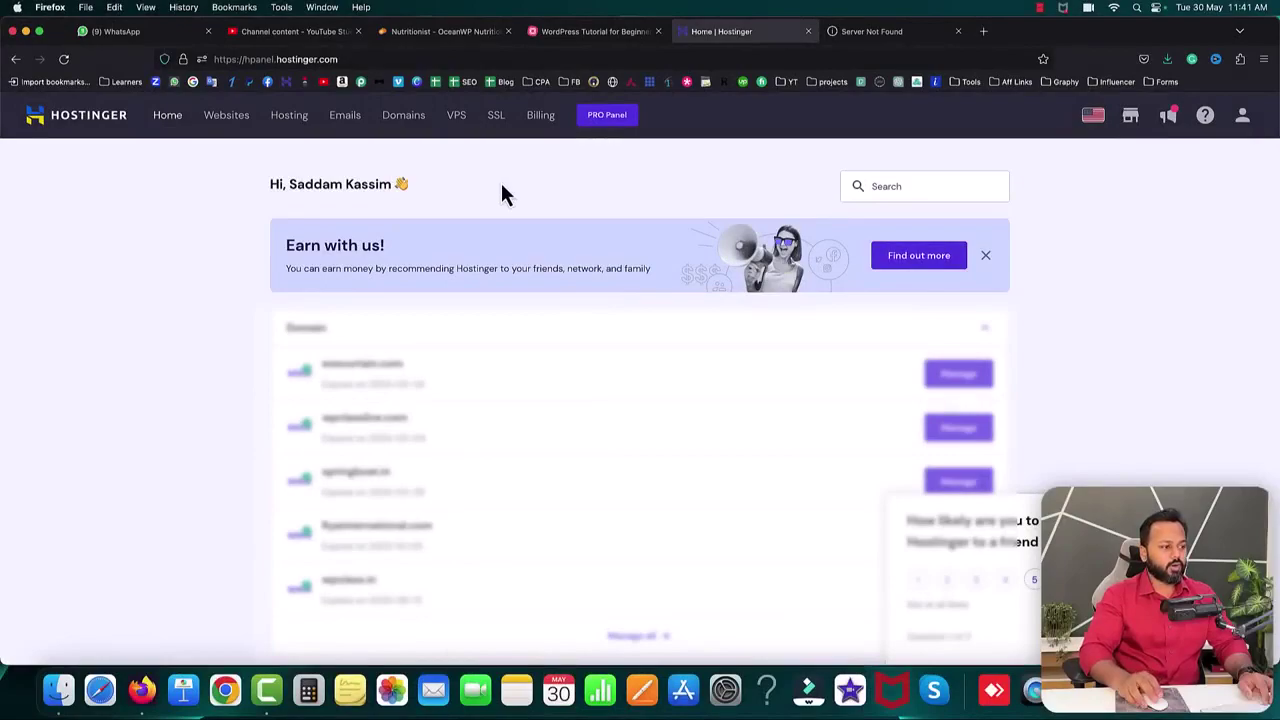
click(1060, 505)
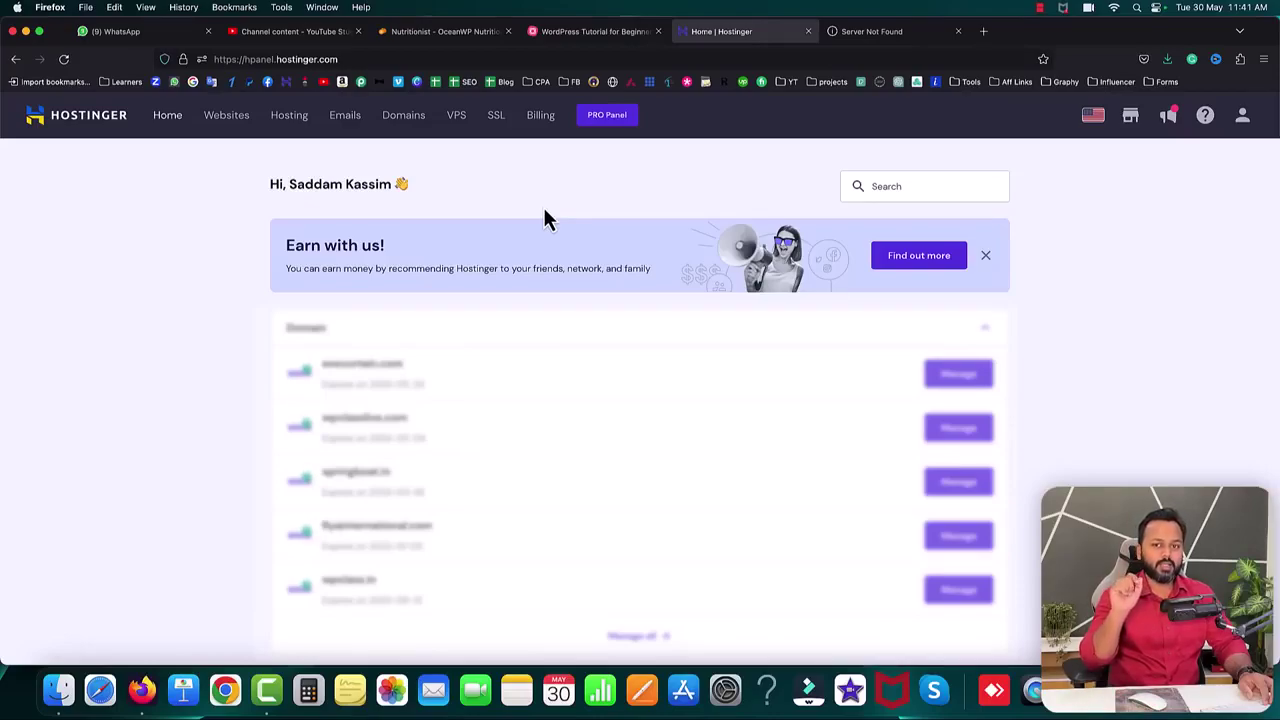
- Search Get a New Domain for icecreamapps999.com, showing it available at $9.99/yr
click(401, 122)
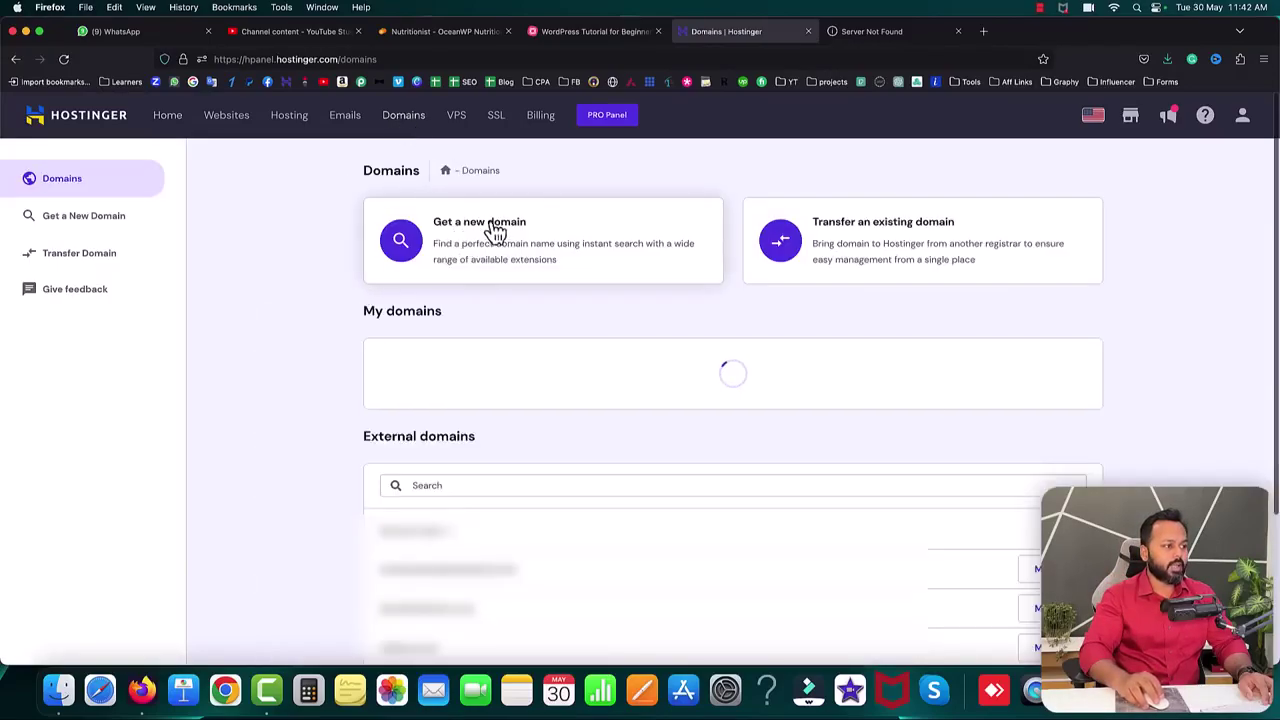
click(461, 233)
click(612, 529)
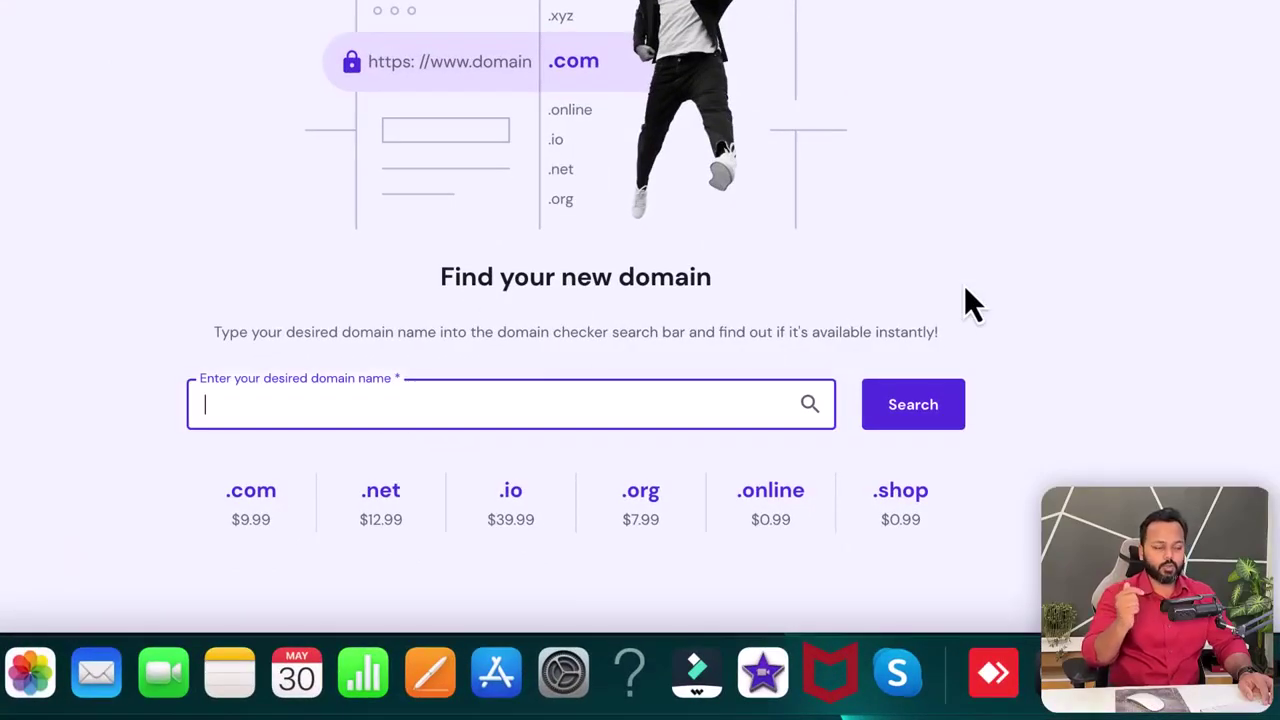
text(icecreamapps999.com)
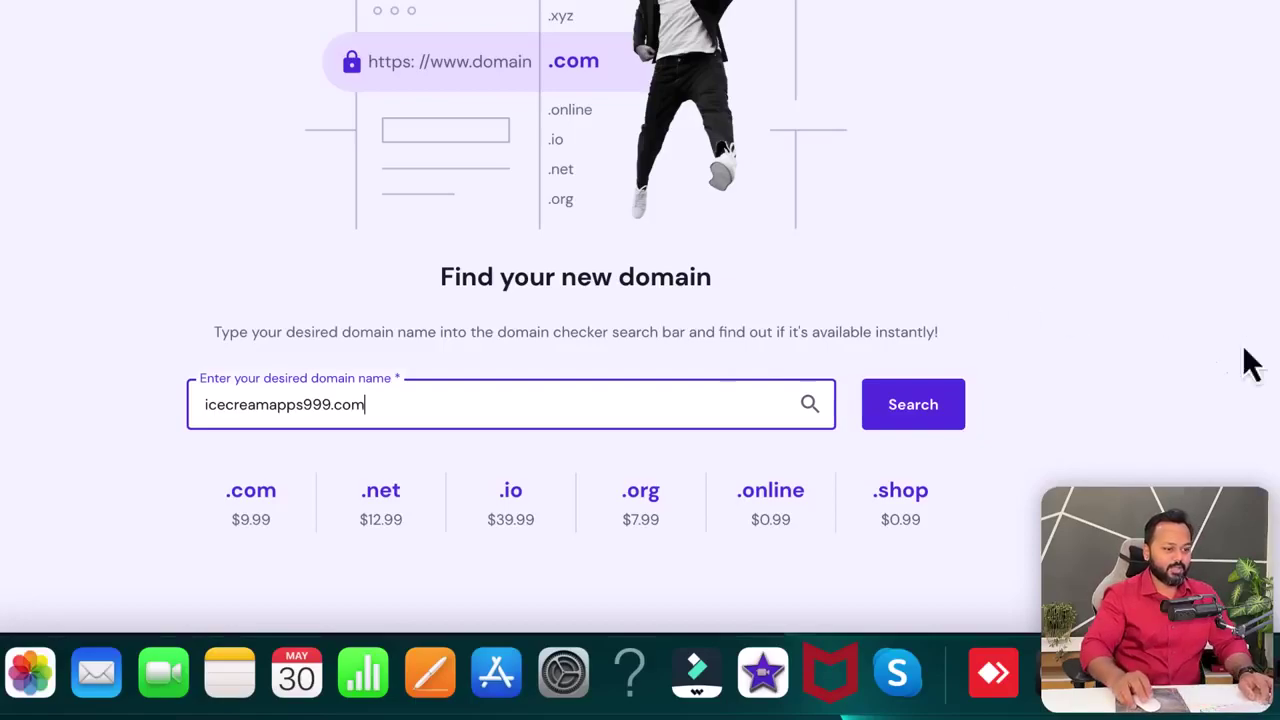
click(905, 410)
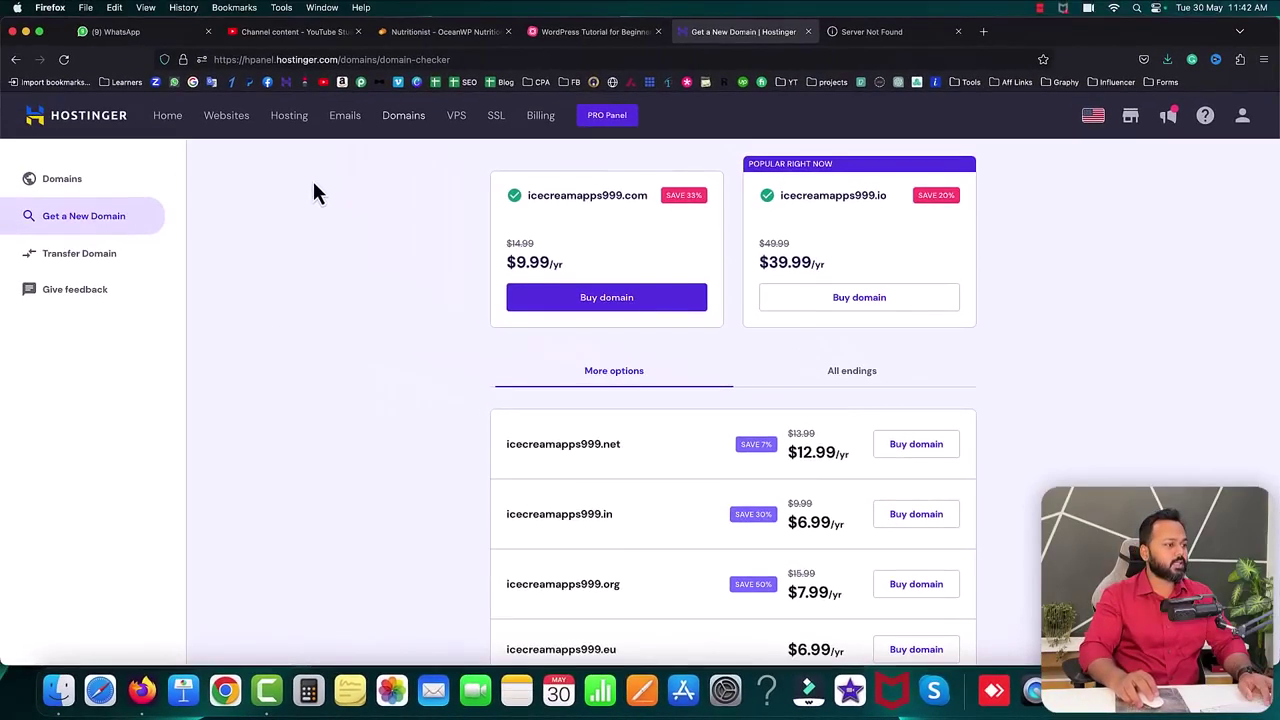
- Start creating a new website from the Websites list and choose the Business type
click(228, 120)
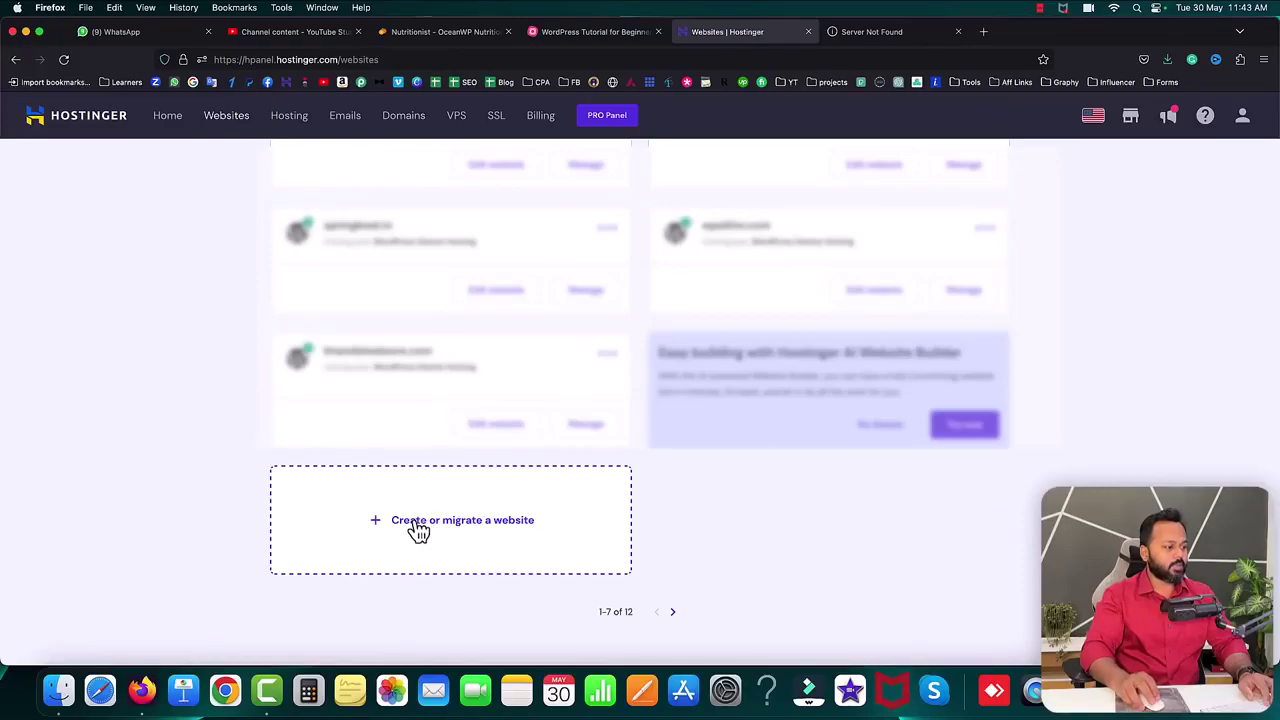
click(418, 530)
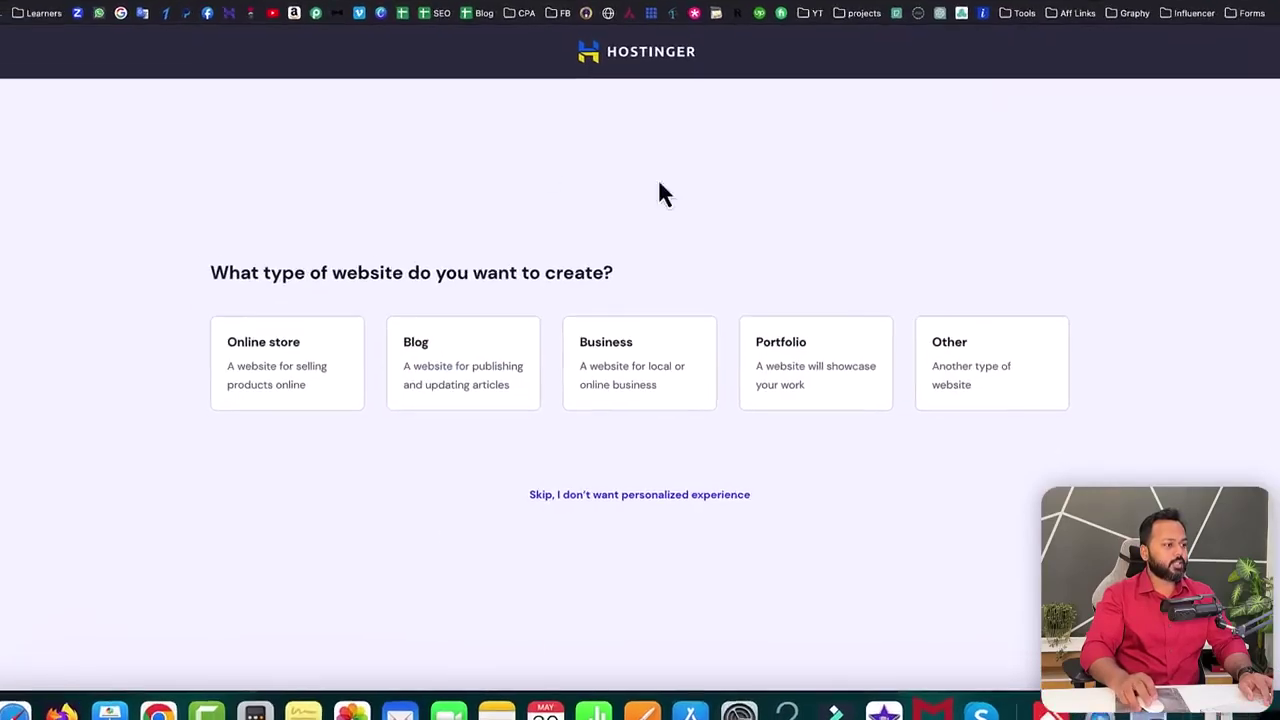
drag(48, 183, 598, 185)
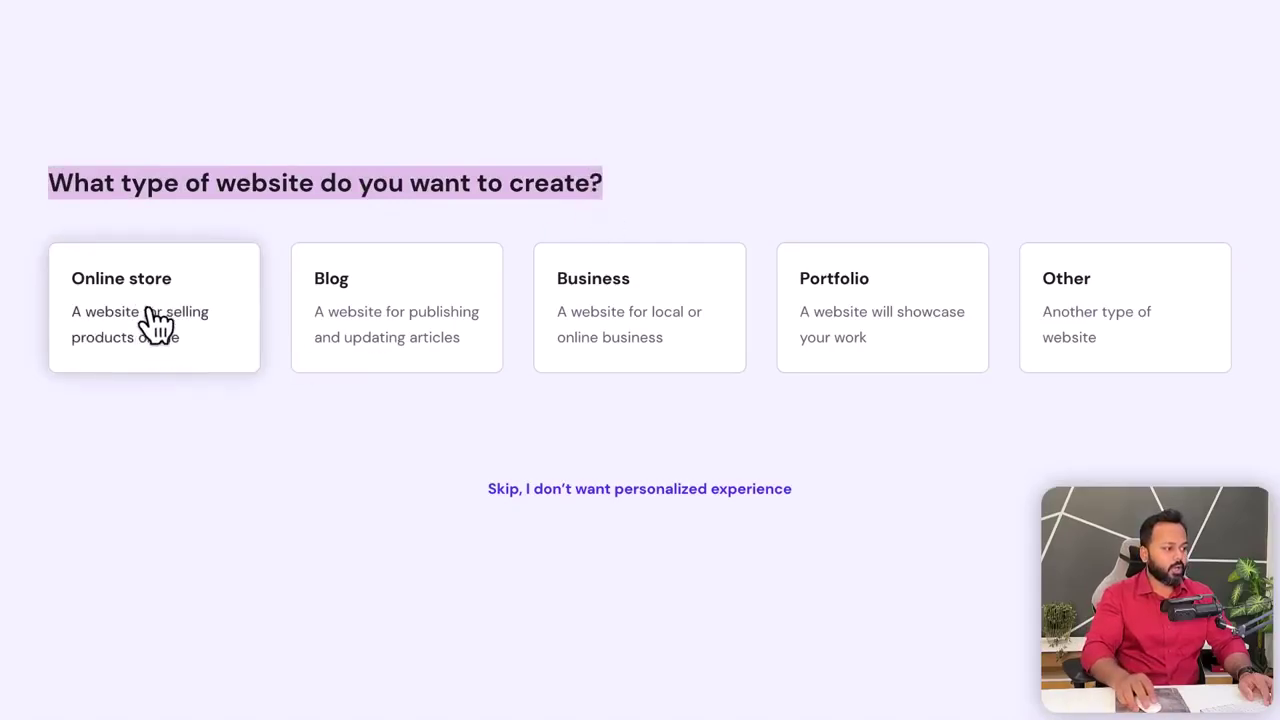
click(224, 452)
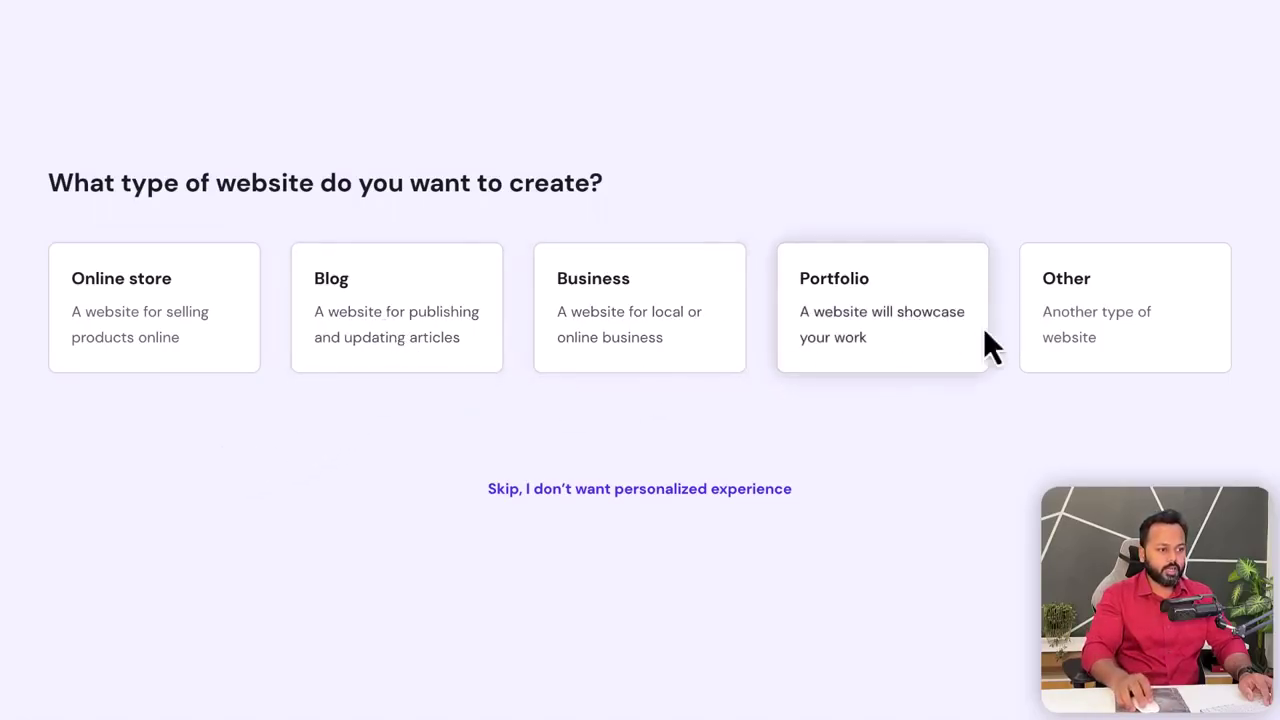
click(620, 320)
- Choose Create a new website rather than Migrate my website
drag(337, 341, 517, 349)
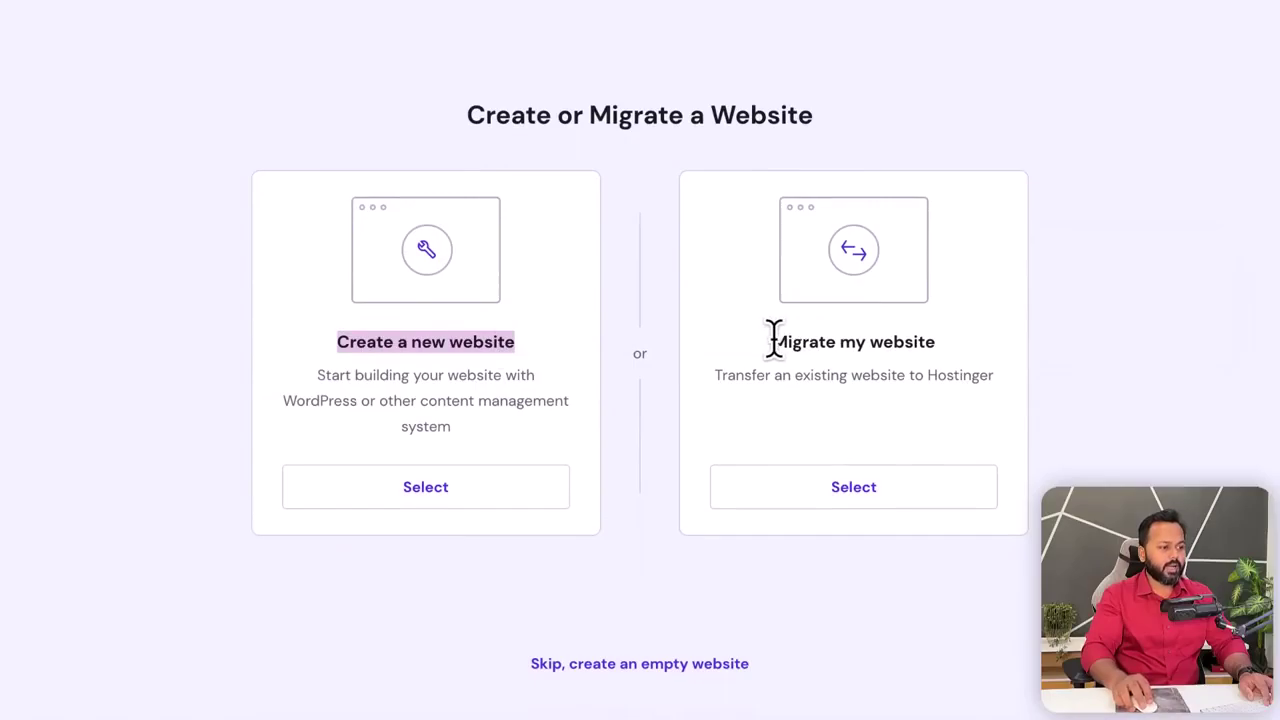
drag(771, 340, 920, 342)
drag(337, 341, 497, 342)
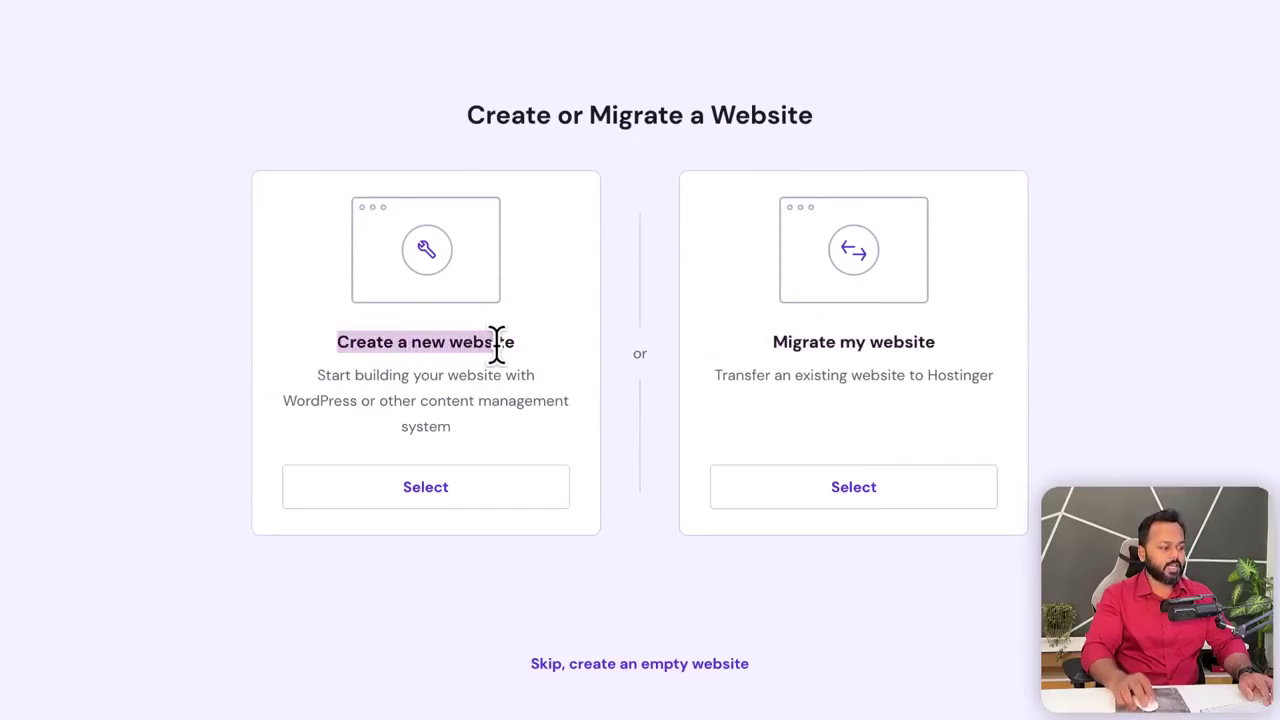
click(437, 488)
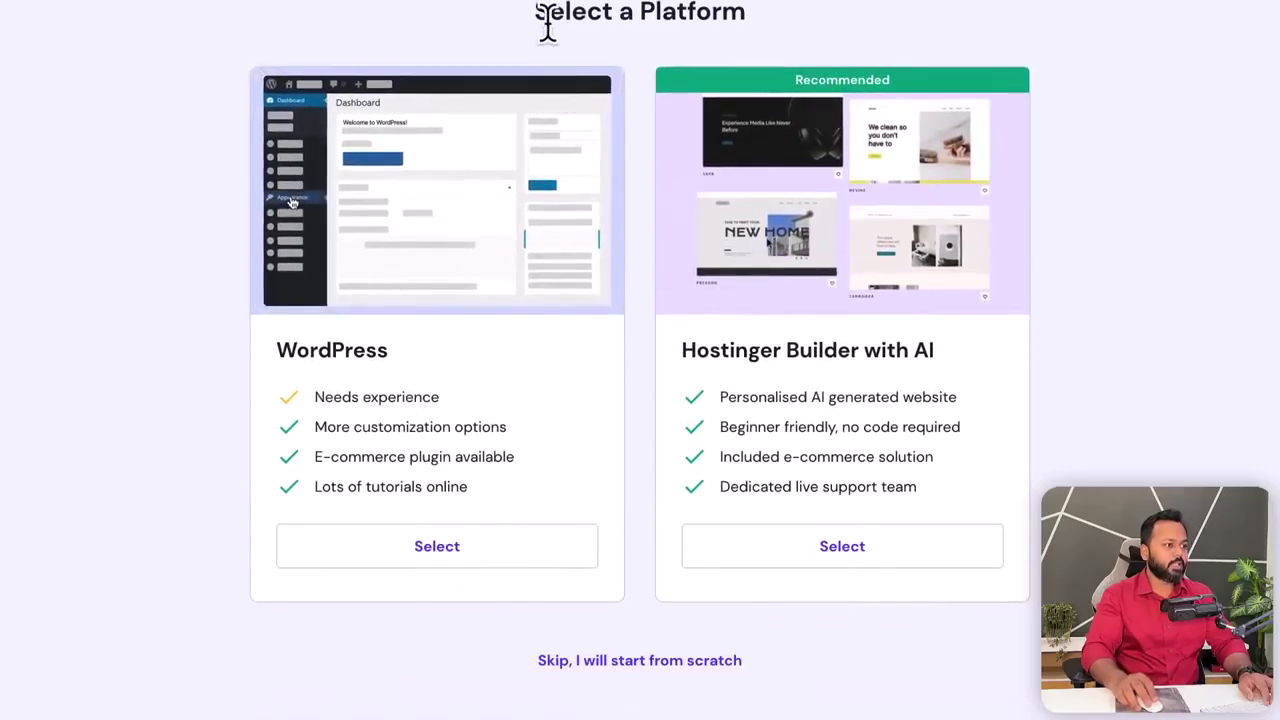
- Pick WordPress as the site platform
drag(534, 11, 740, 18)
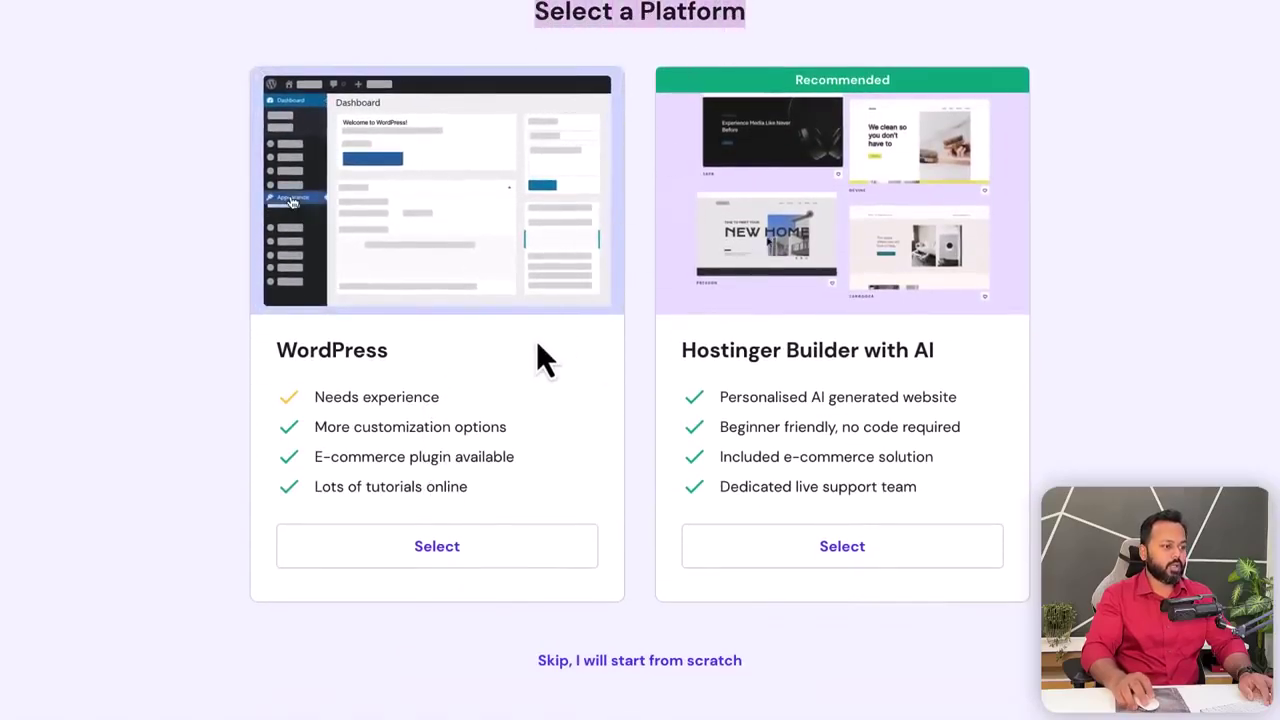
click(646, 378)
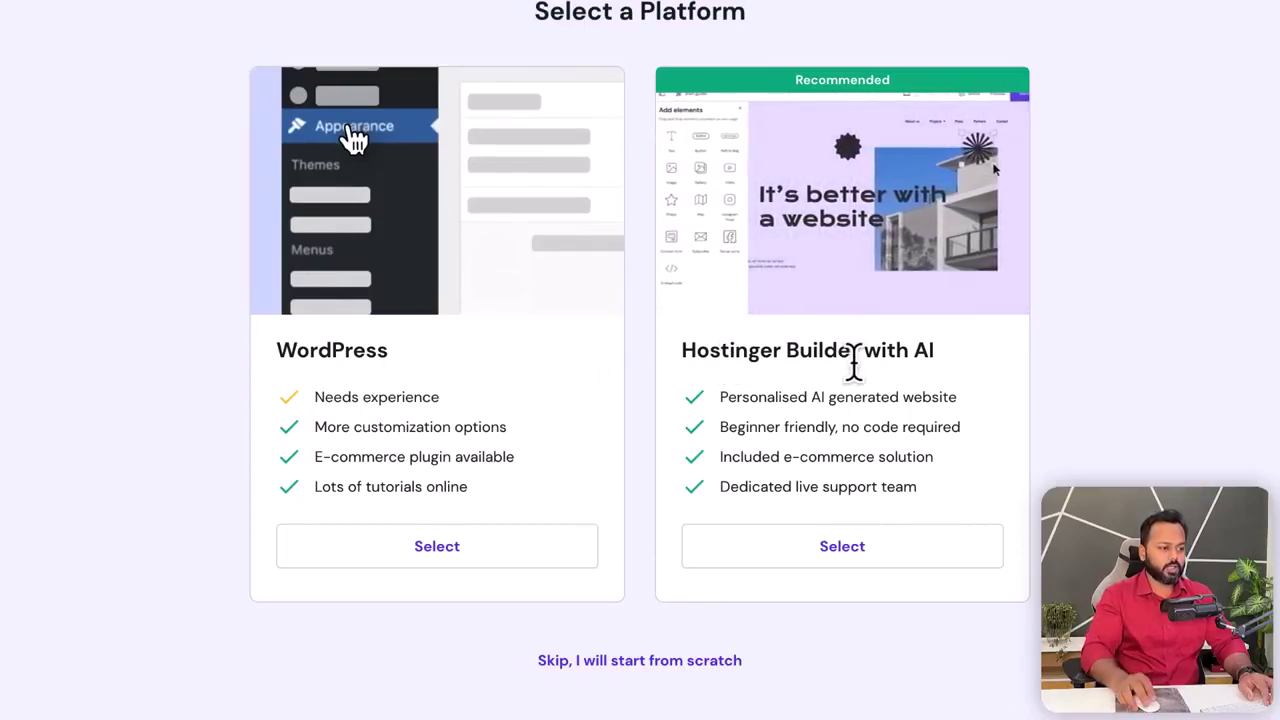
drag(280, 350, 383, 351)
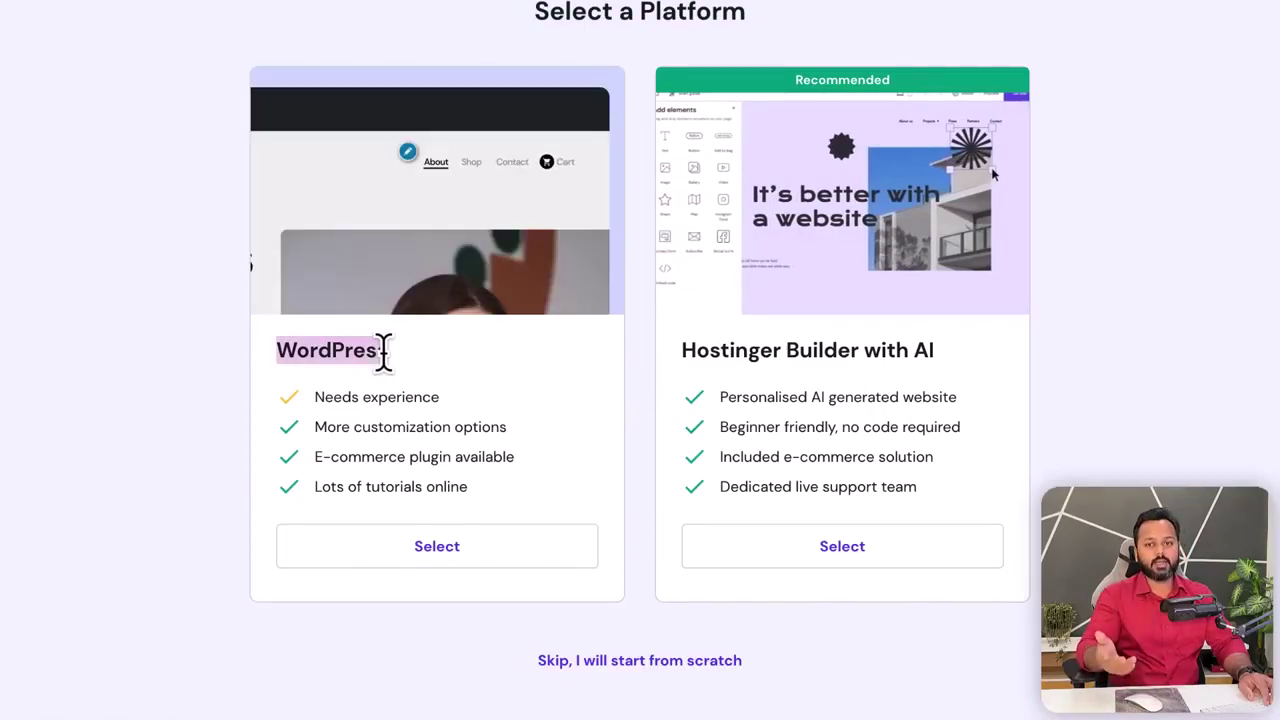
click(420, 371)
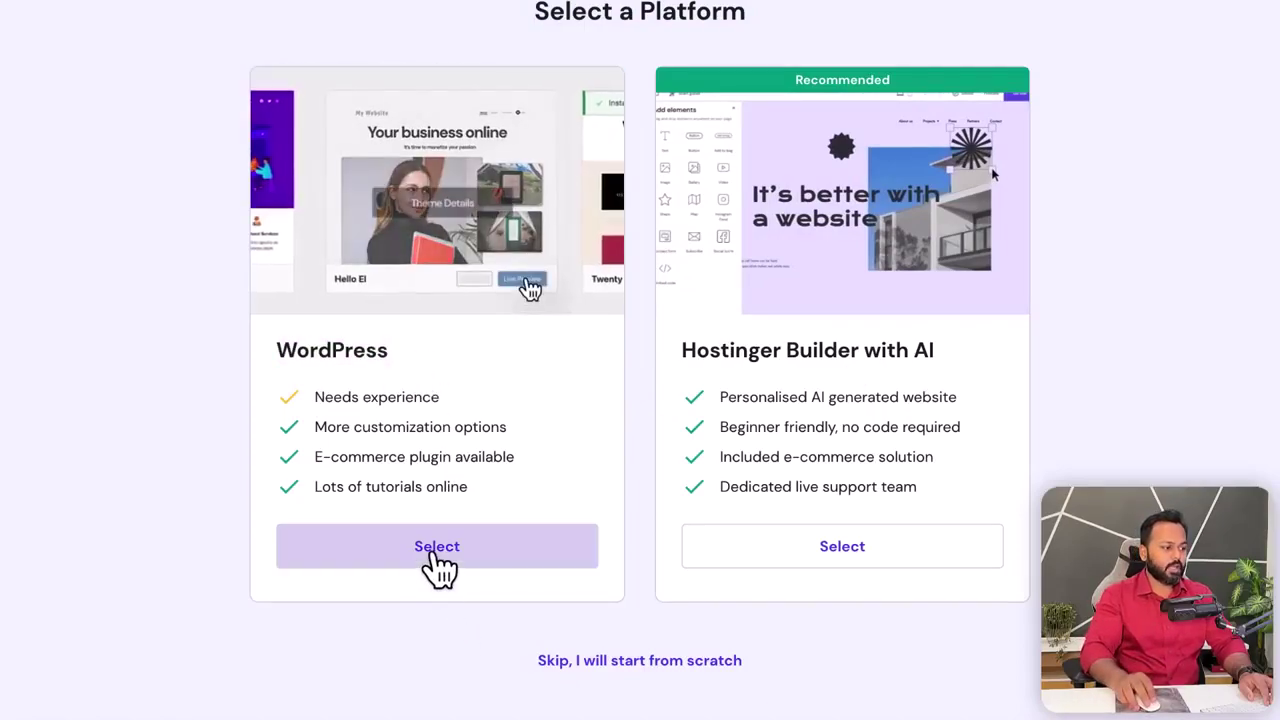
click(436, 548)
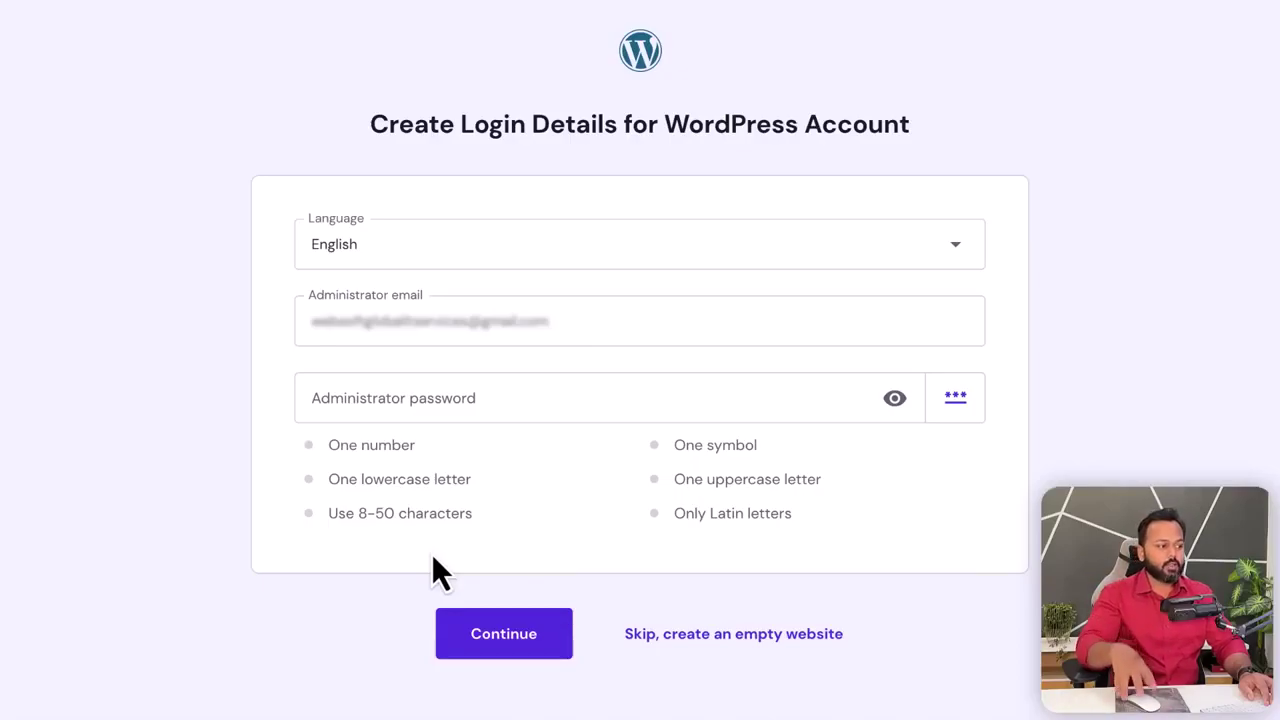
- Enter the WordPress administrator password and confirm the login details
click(569, 314)
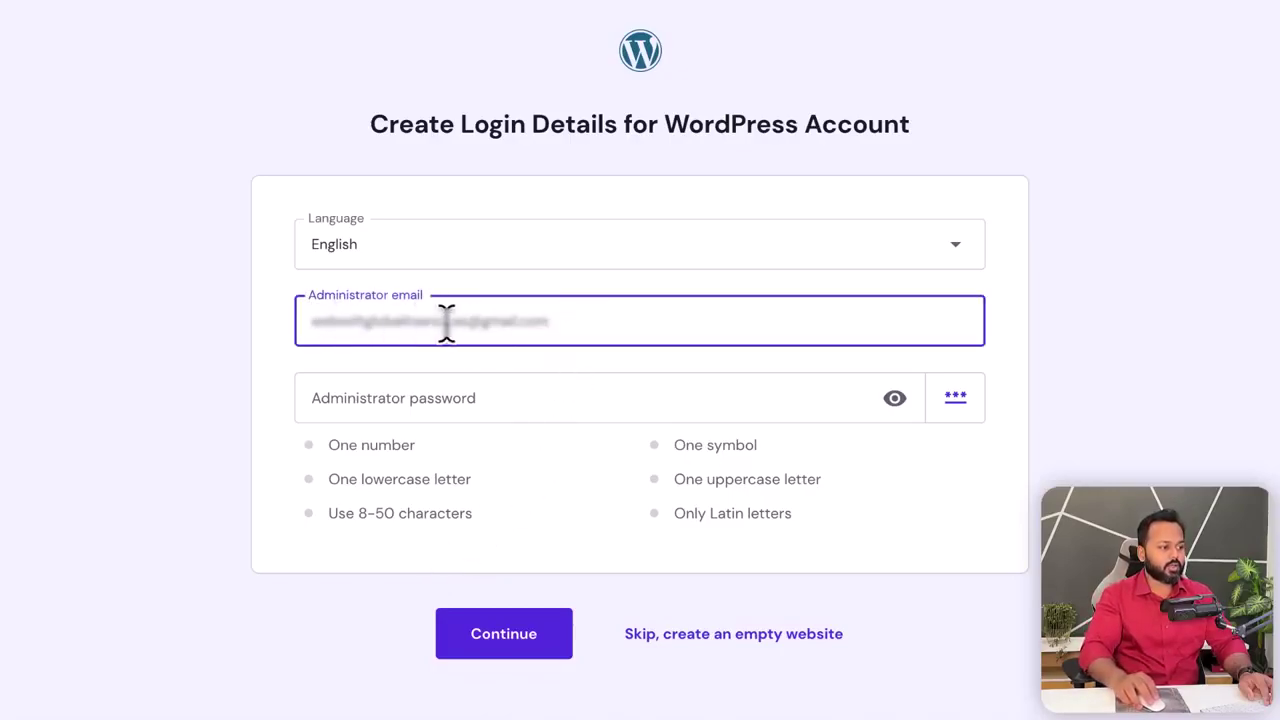
click(486, 400)
text(••••••••••)
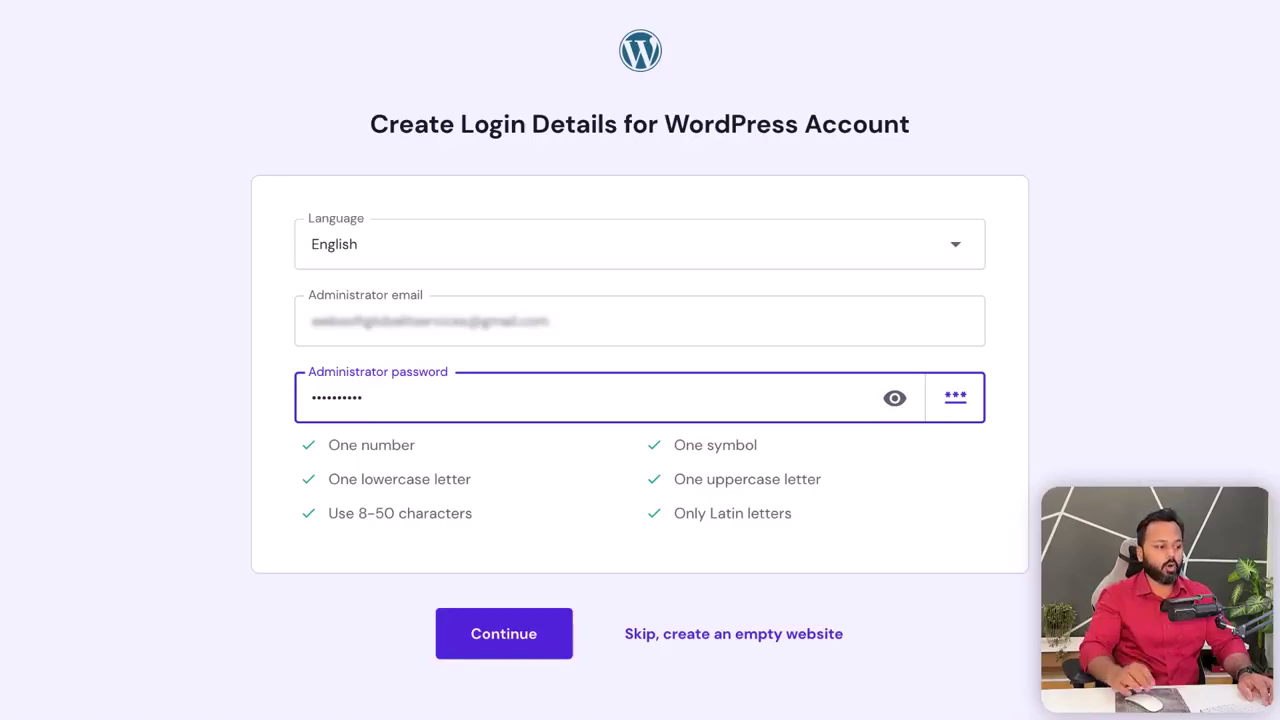
click(506, 640)
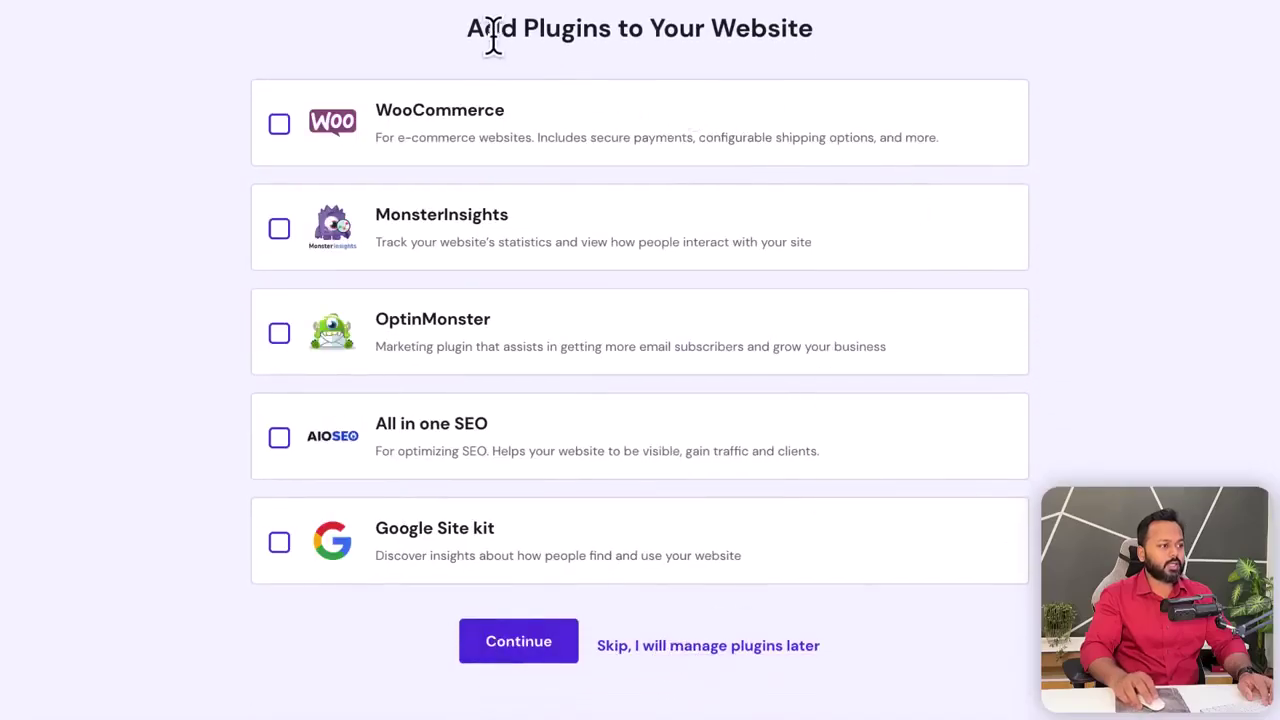
- Skip the Add Plugins step without installing any plugins
drag(468, 29, 805, 28)
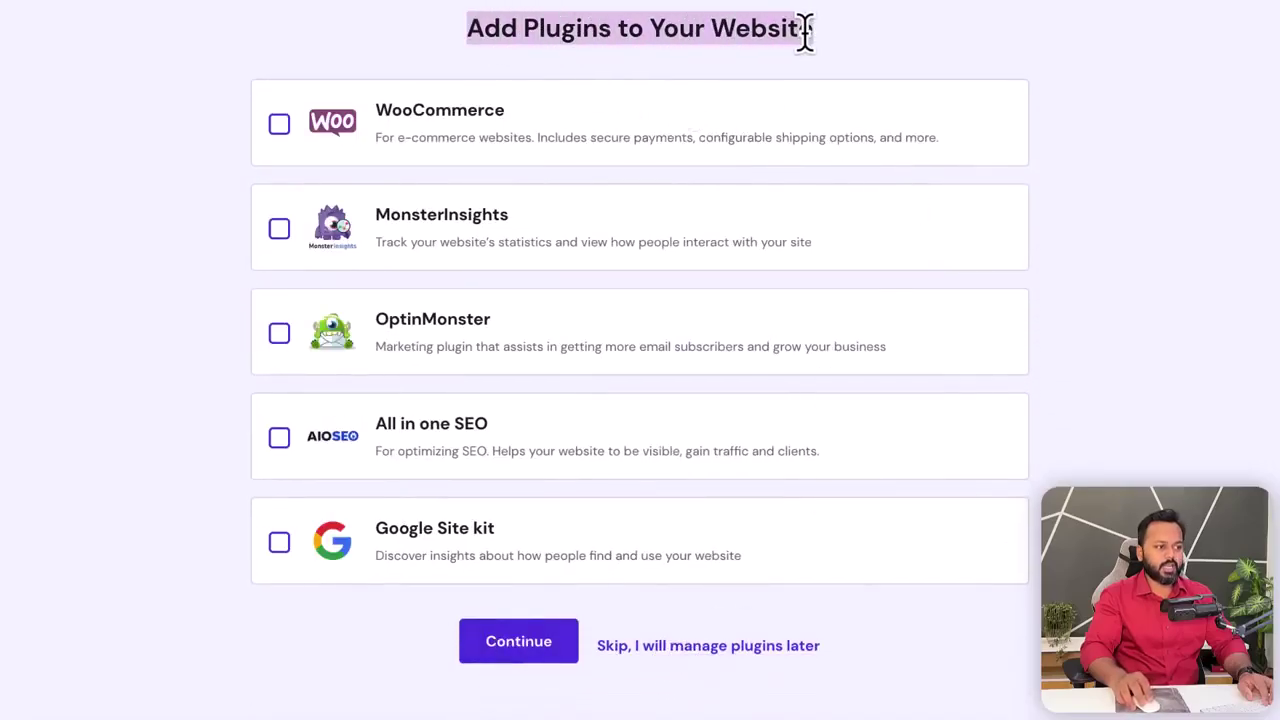
click(388, 24)
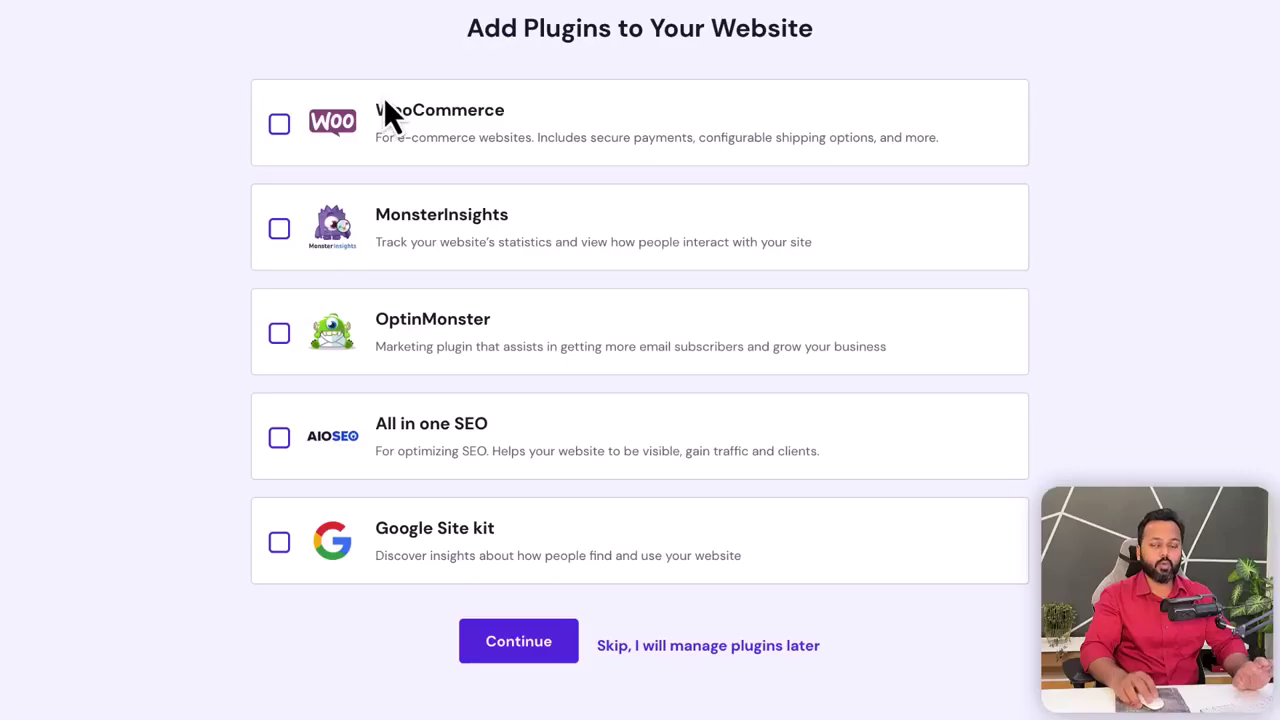
click(625, 647)
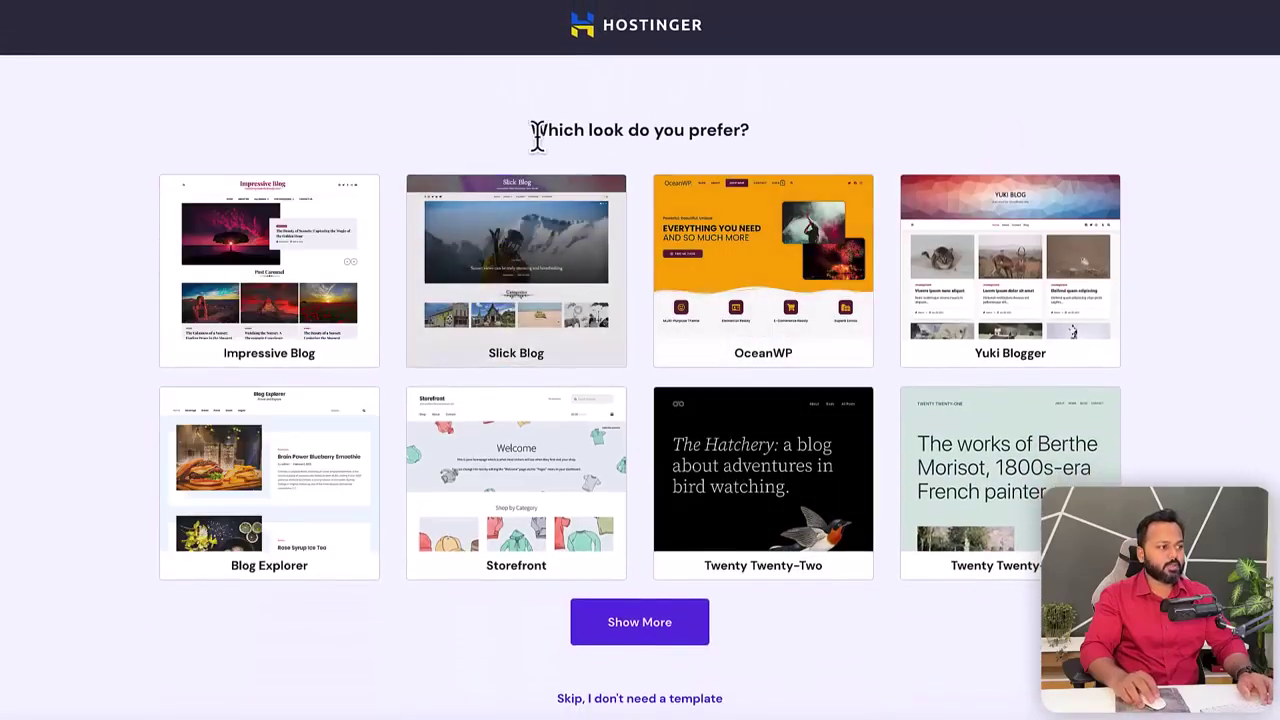
- Skip the template and AI content options, and pick wpclass.in as the site's domain
drag(533, 130, 730, 135)
click(766, 160)
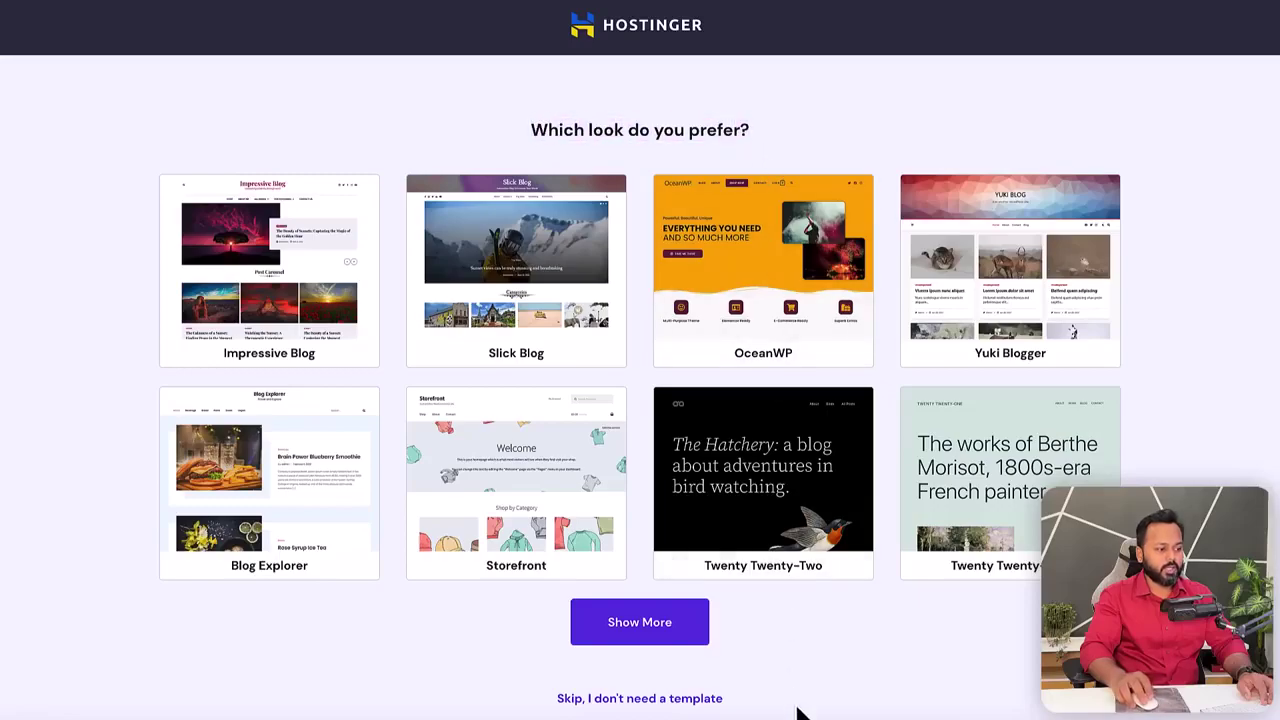
click(620, 700)
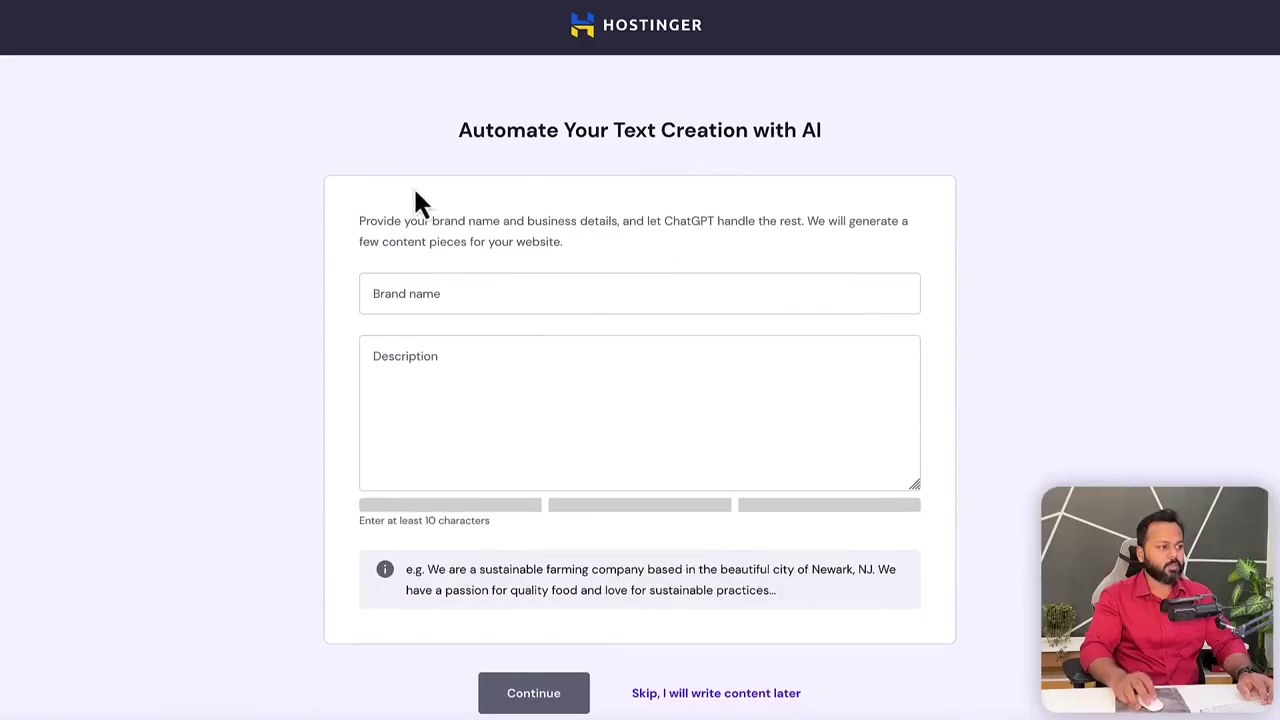
drag(460, 127, 836, 152)
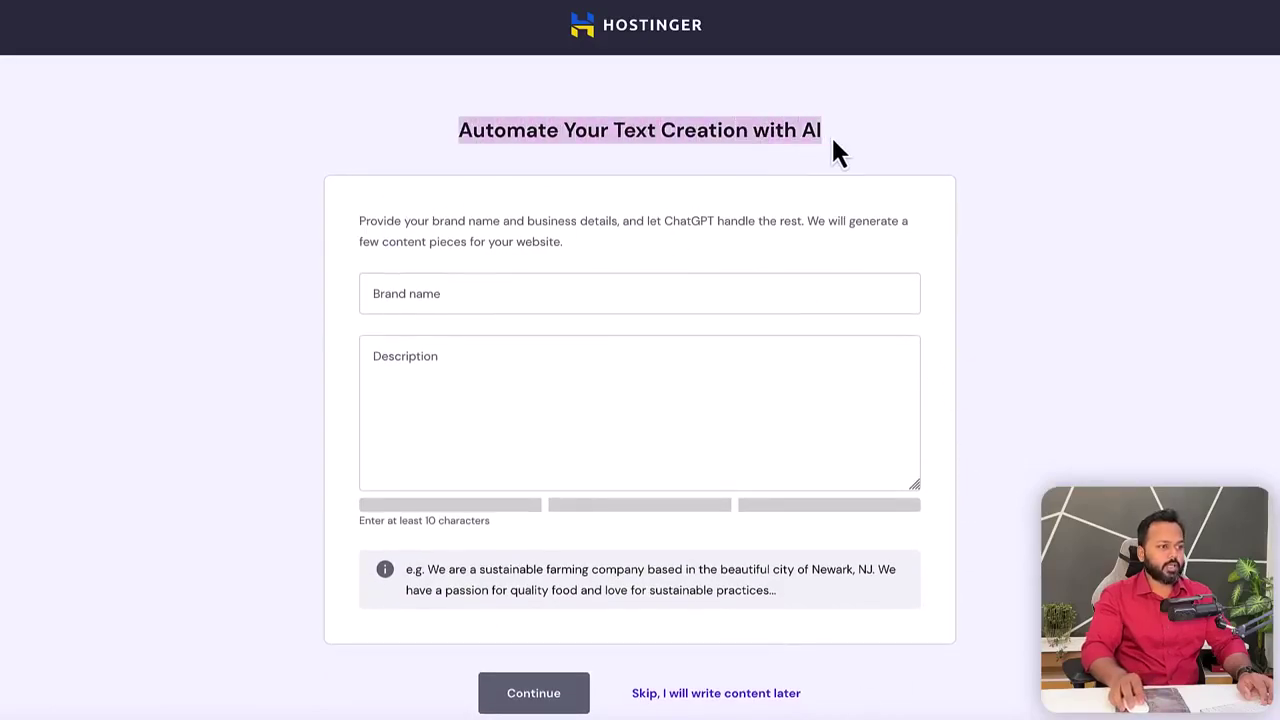
click(1029, 283)
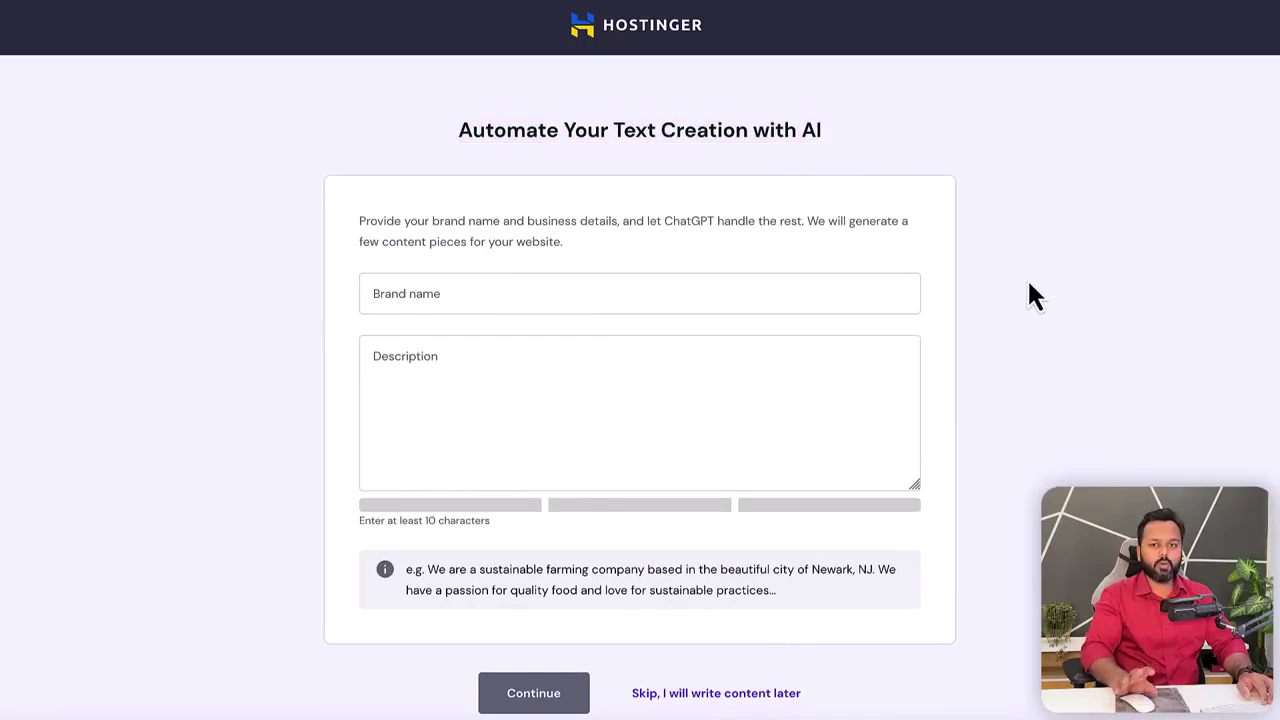
click(696, 697)
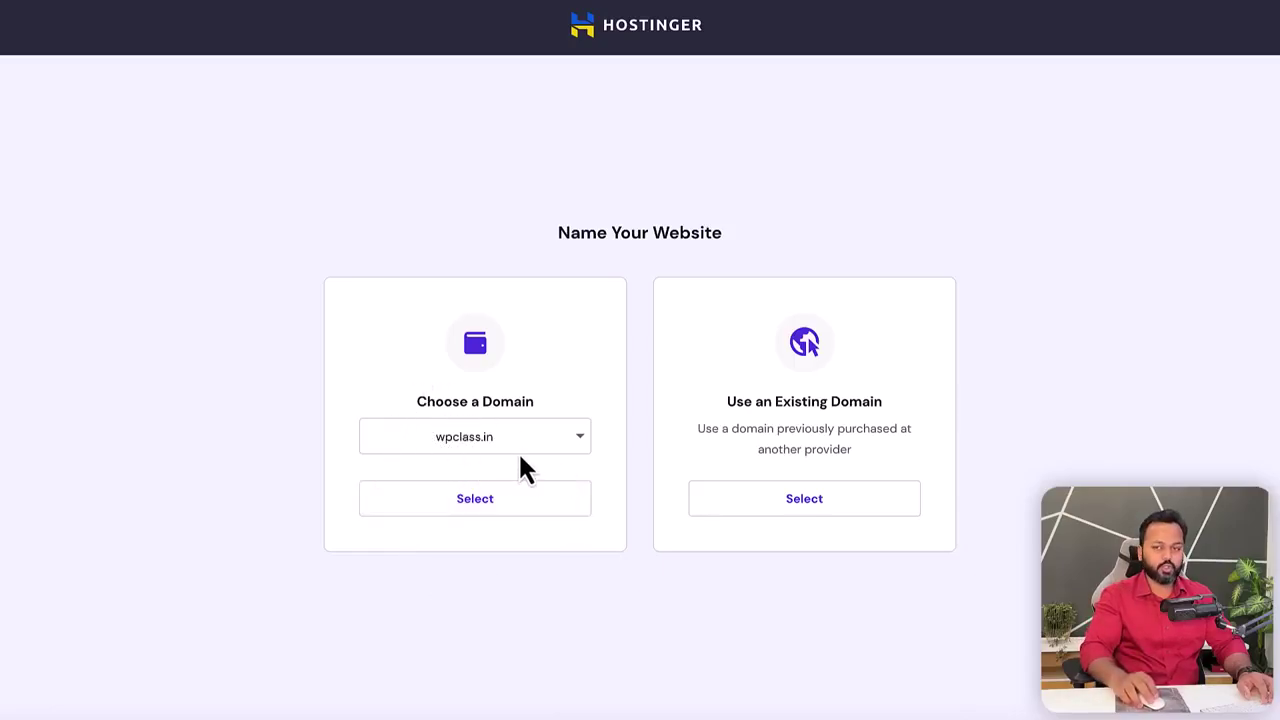
click(476, 505)
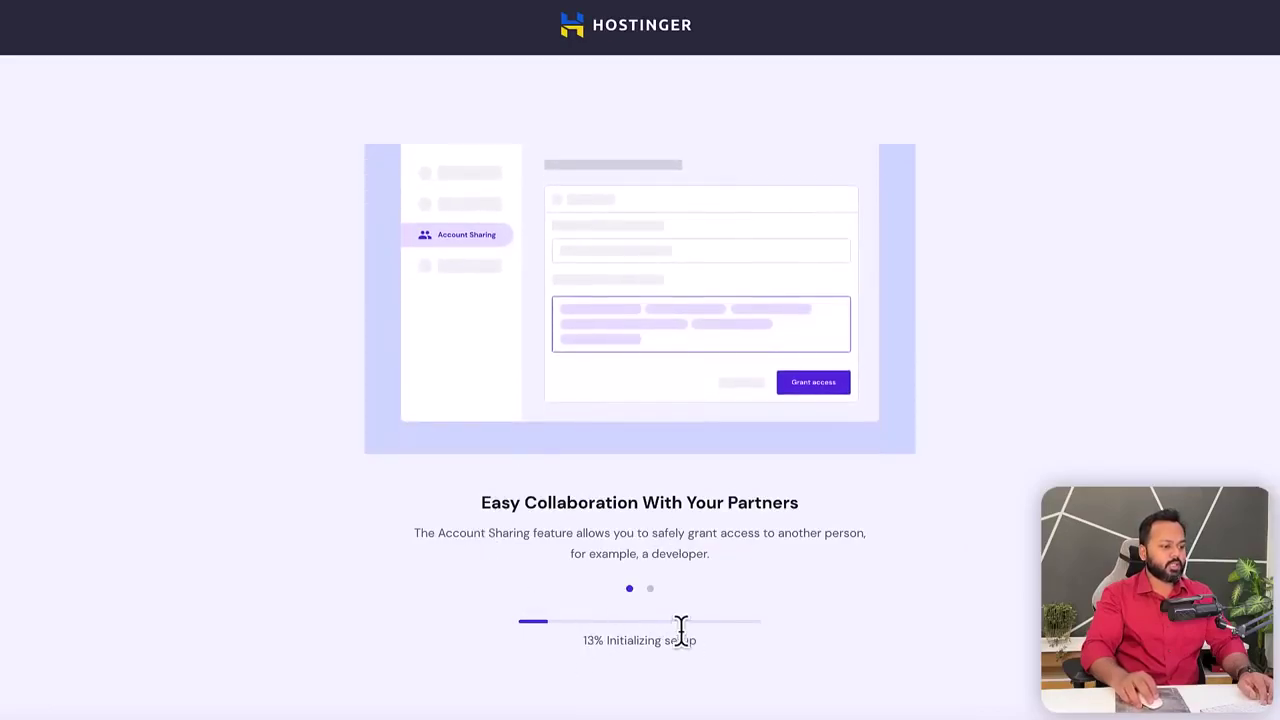
- Return to the setup progress tab and wait for the 'You're almost there!' completion page
drag(583, 640, 694, 643)
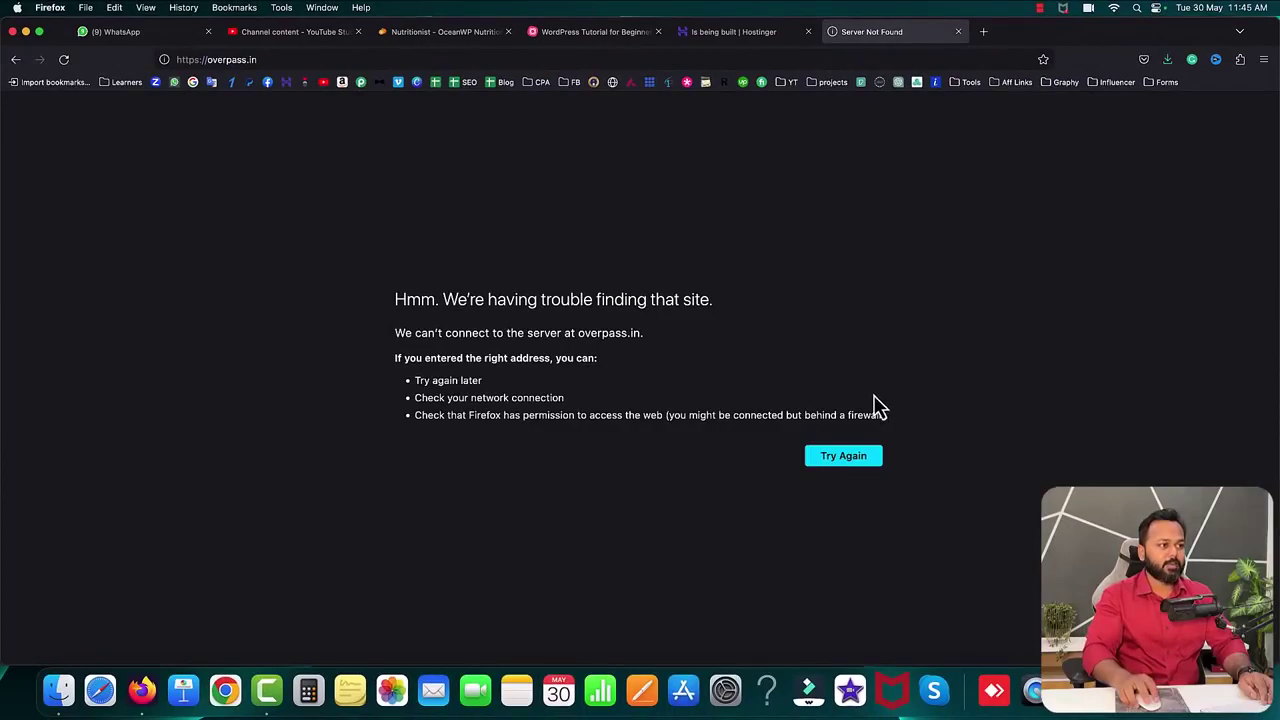
click(750, 40)
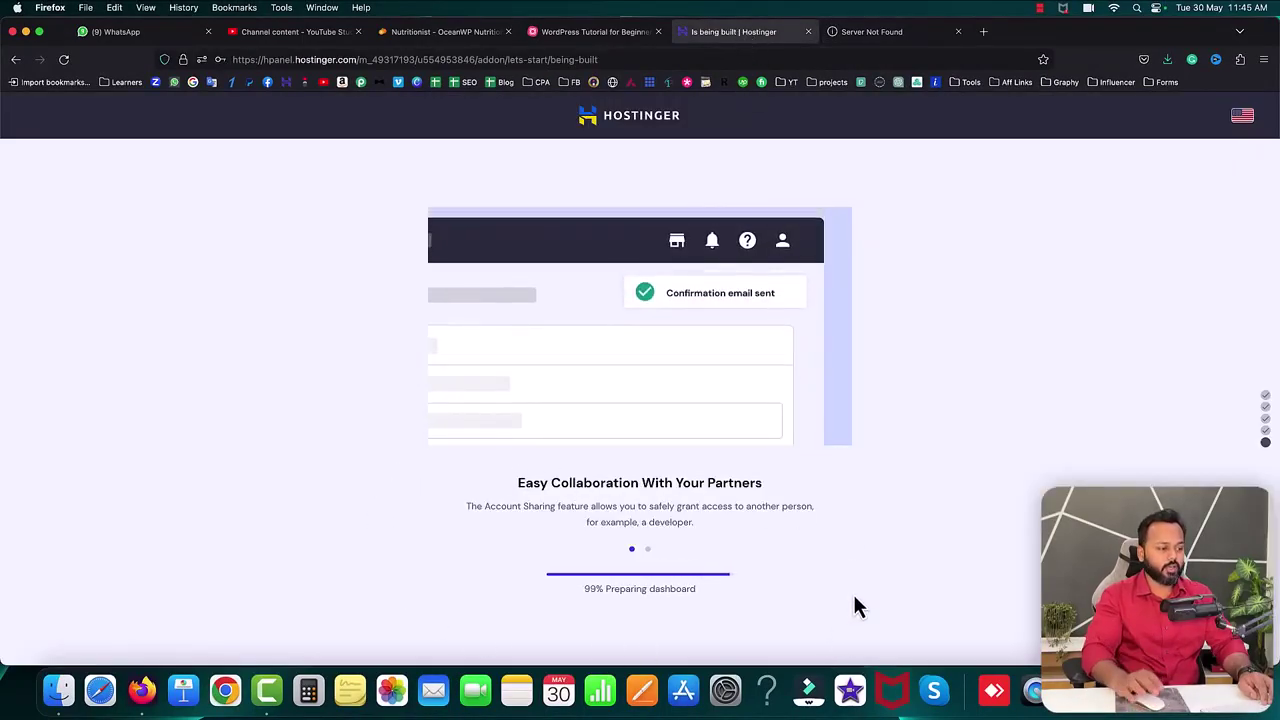
drag(577, 259, 695, 259)
click(723, 272)
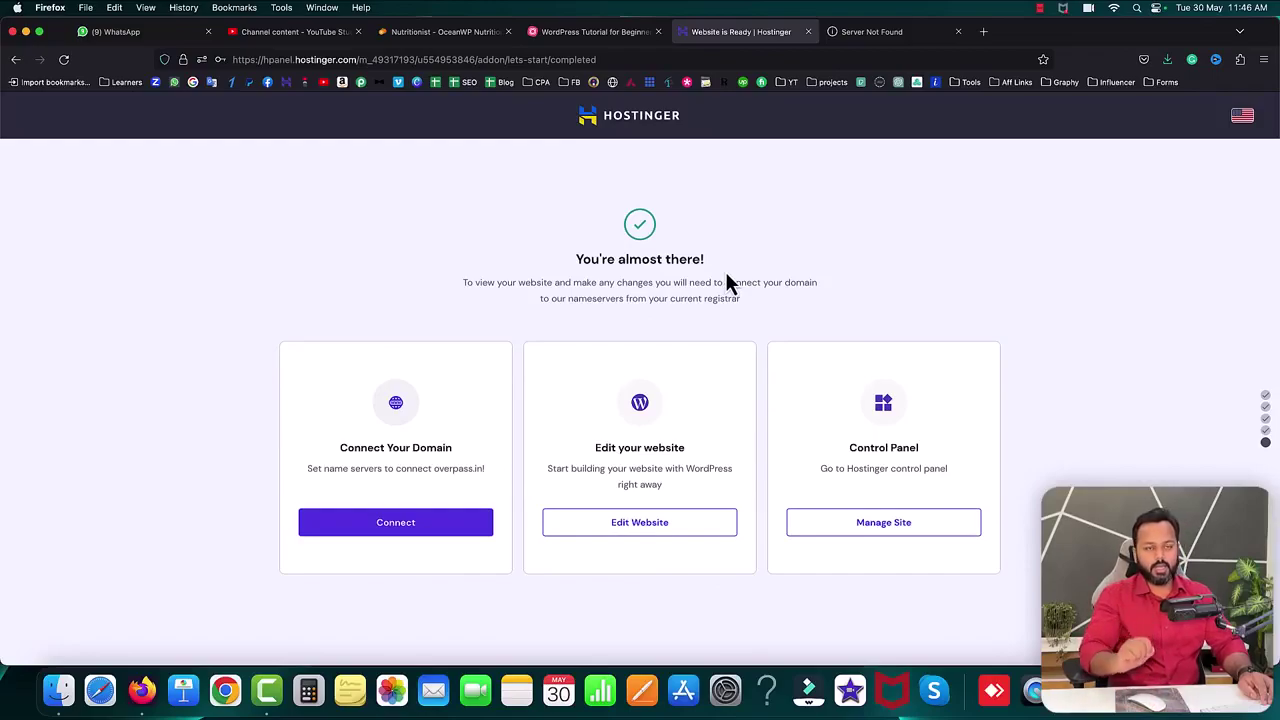
click(182, 60)
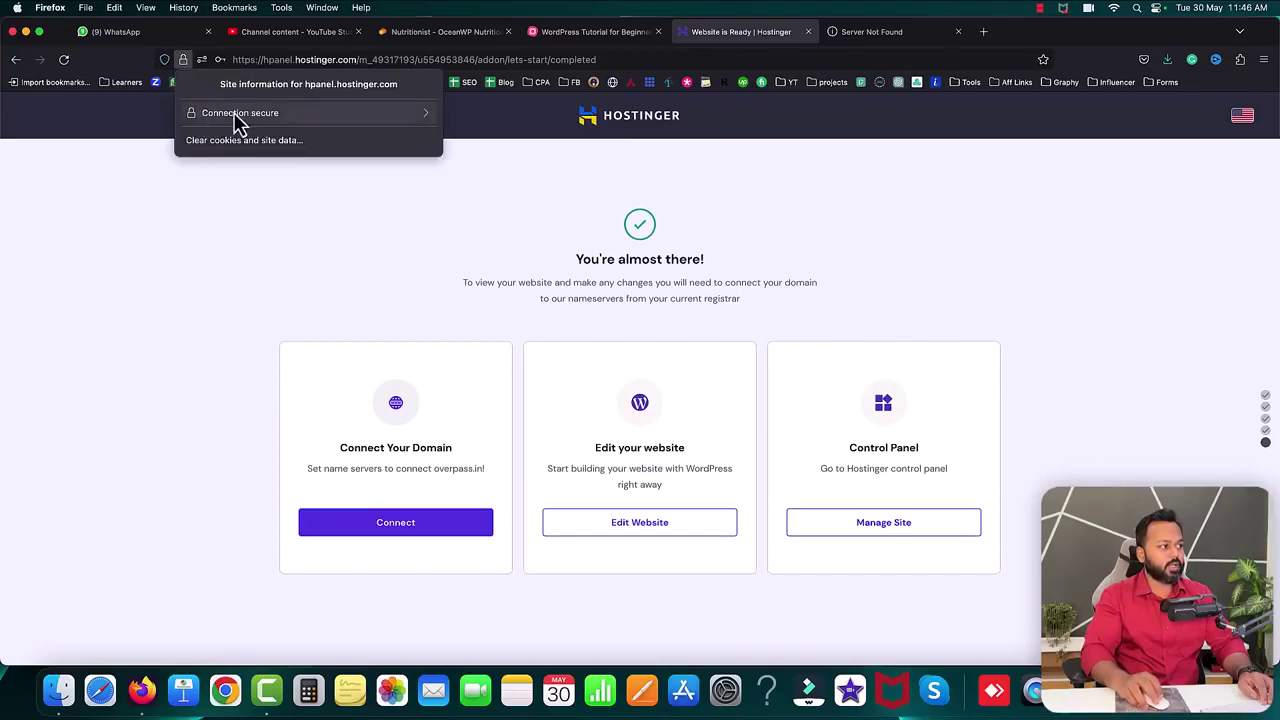
click(126, 147)
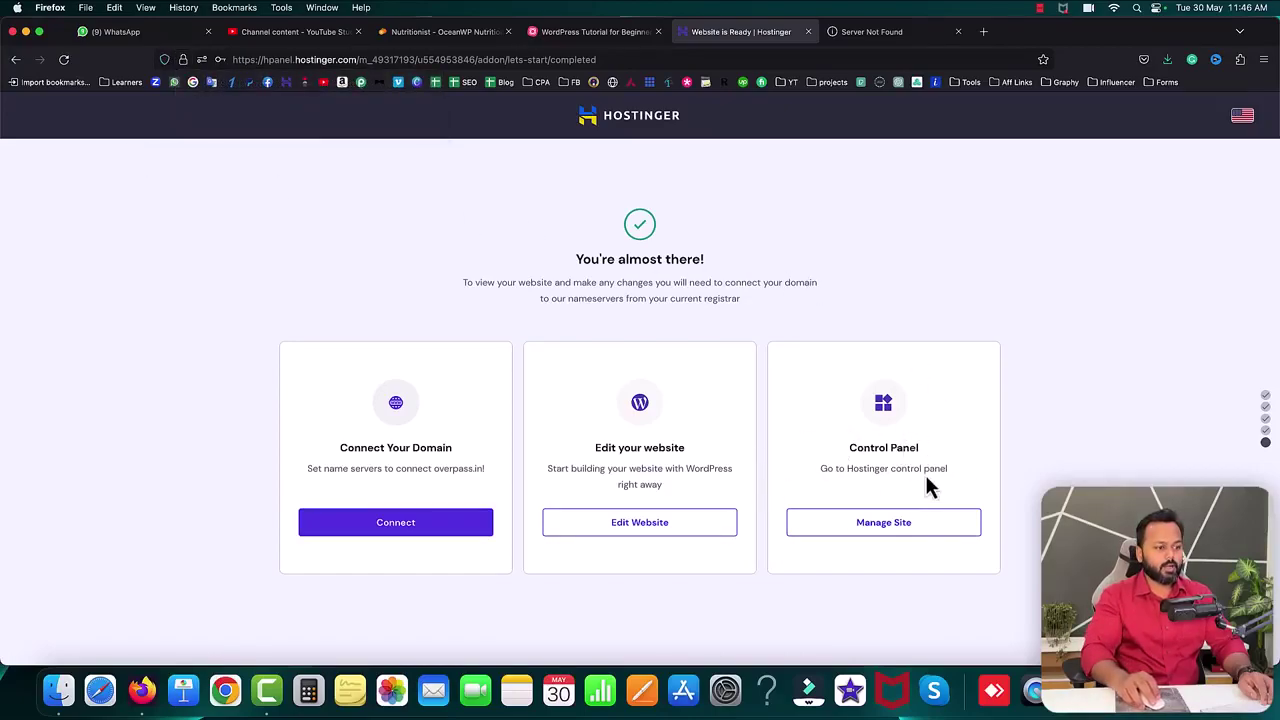
- Search 'SSL' in the site panel to confirm the overpass.in Lifetime SSL certificate is Active
click(886, 533)
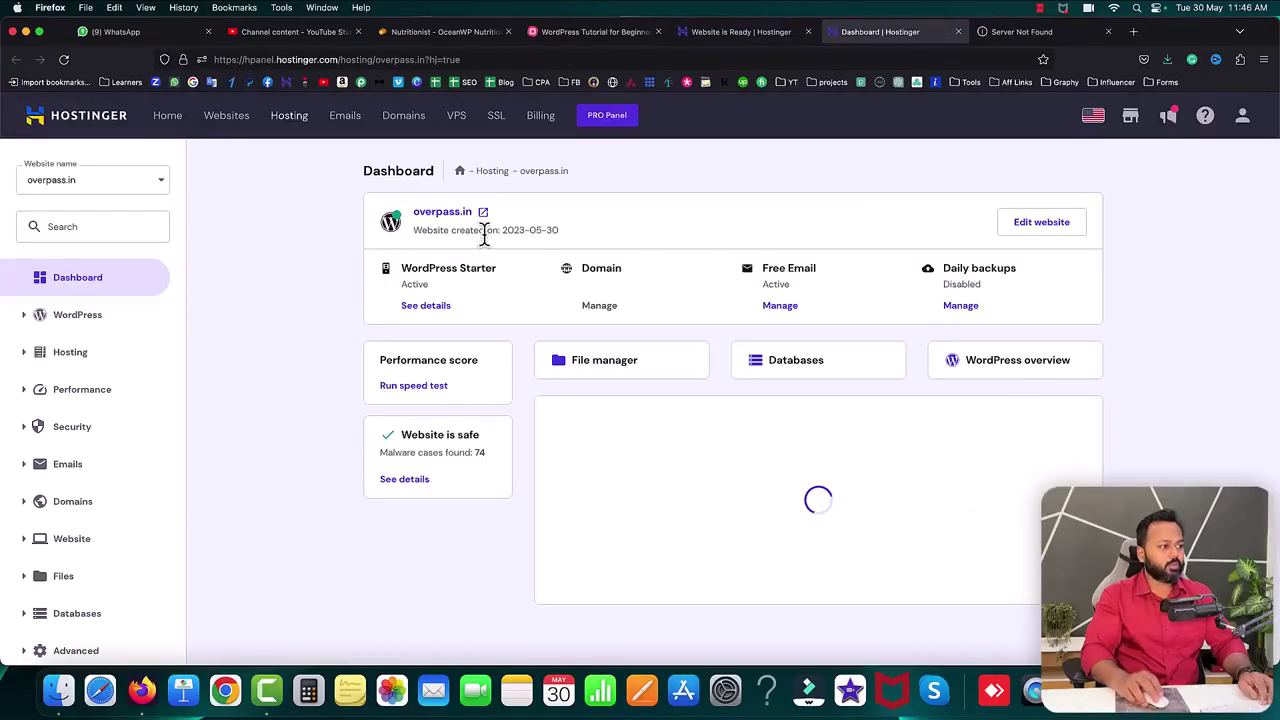
click(73, 228)
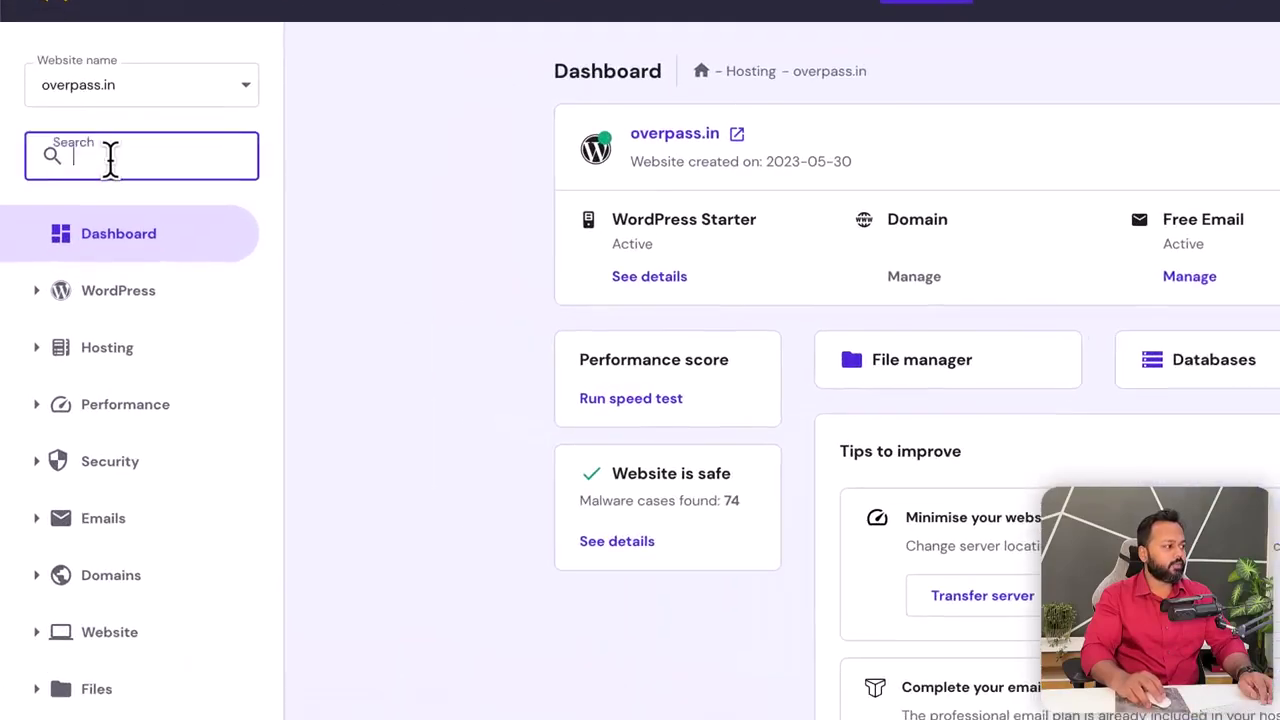
text(S)
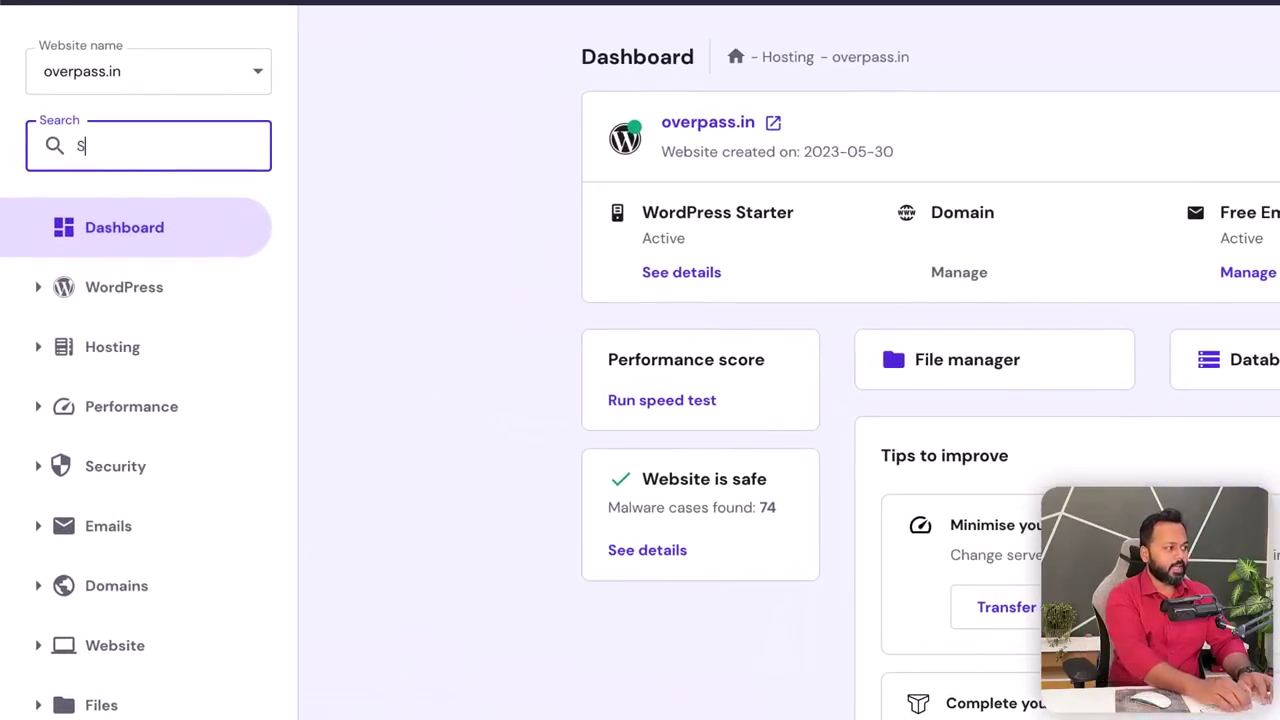
text(SL)
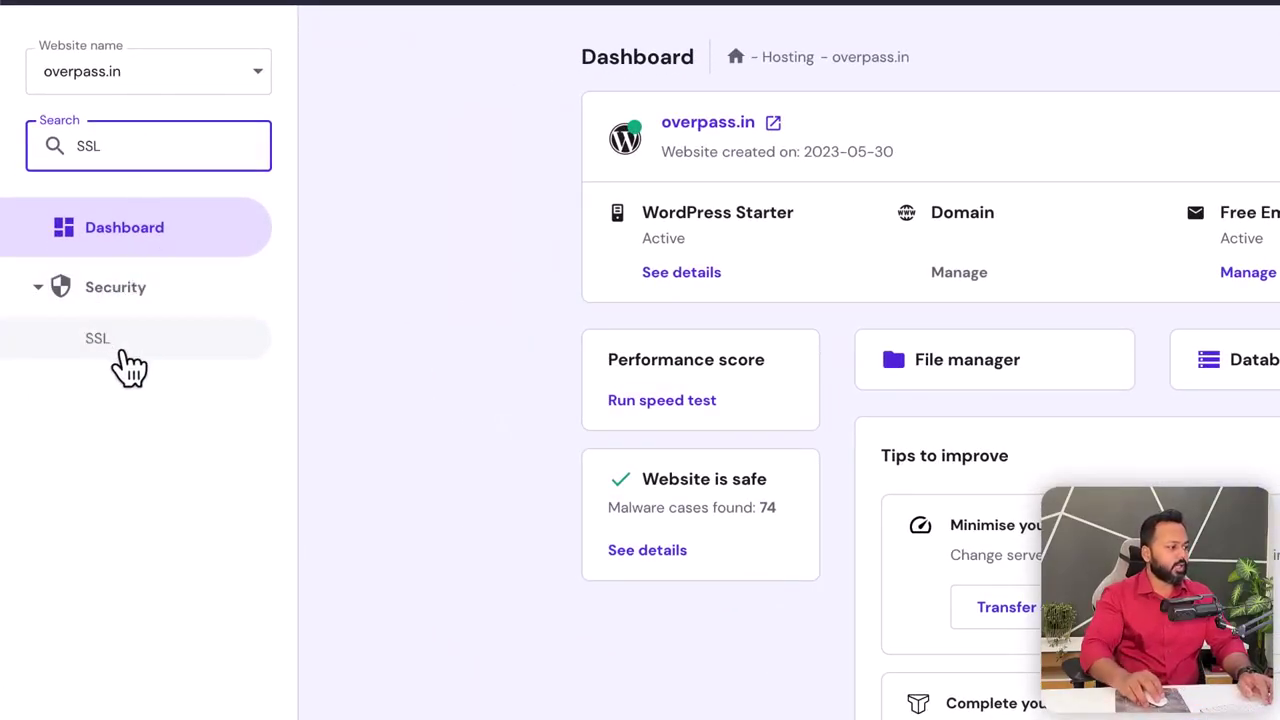
click(118, 345)
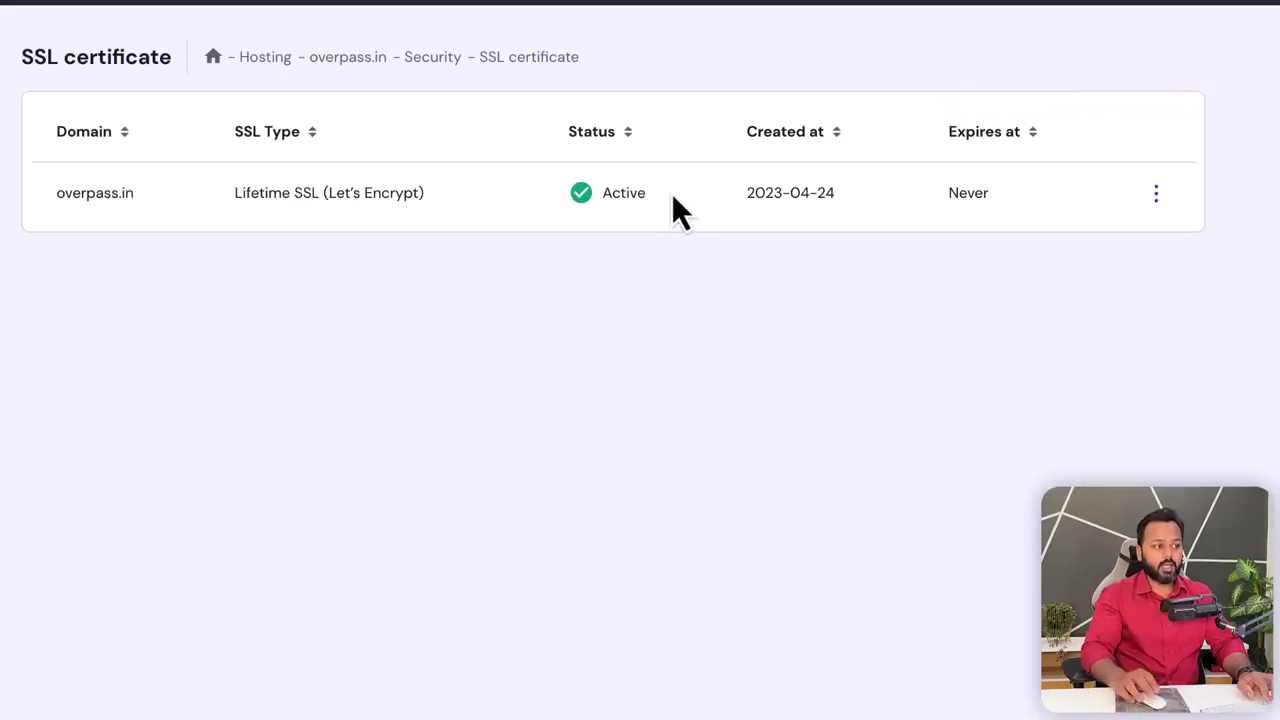
drag(605, 192, 649, 198)
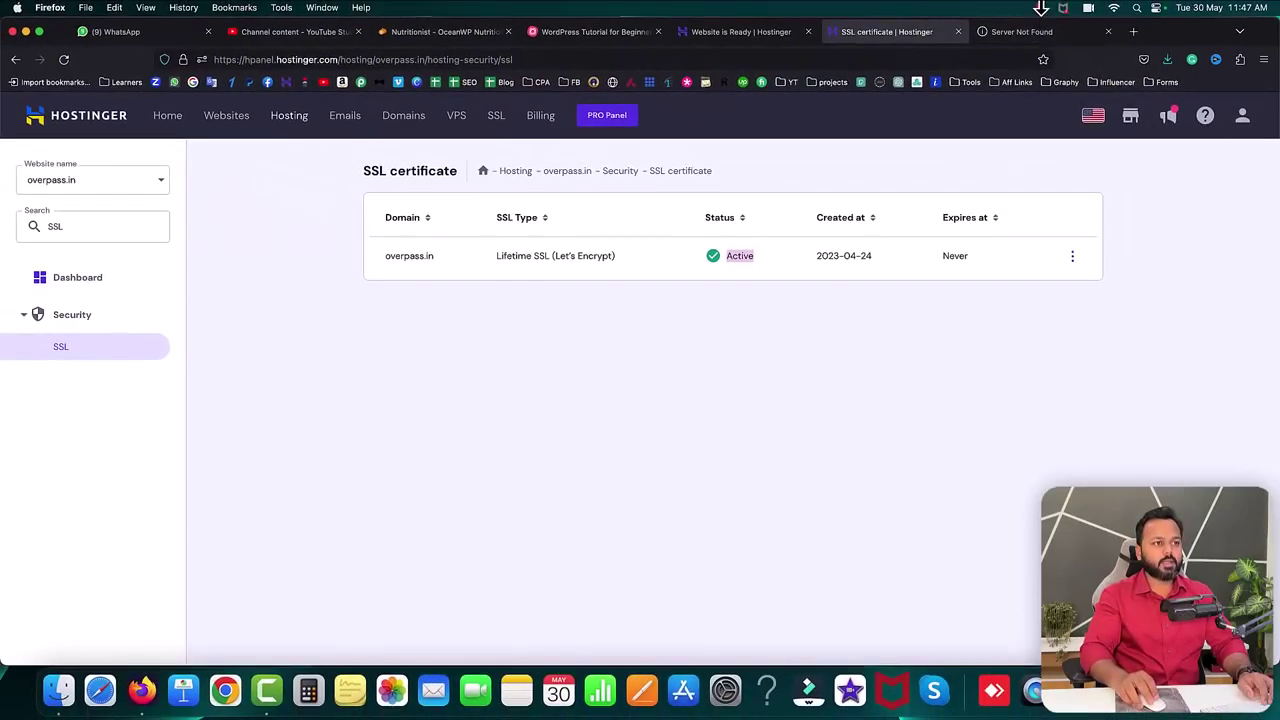
click(1037, 34)
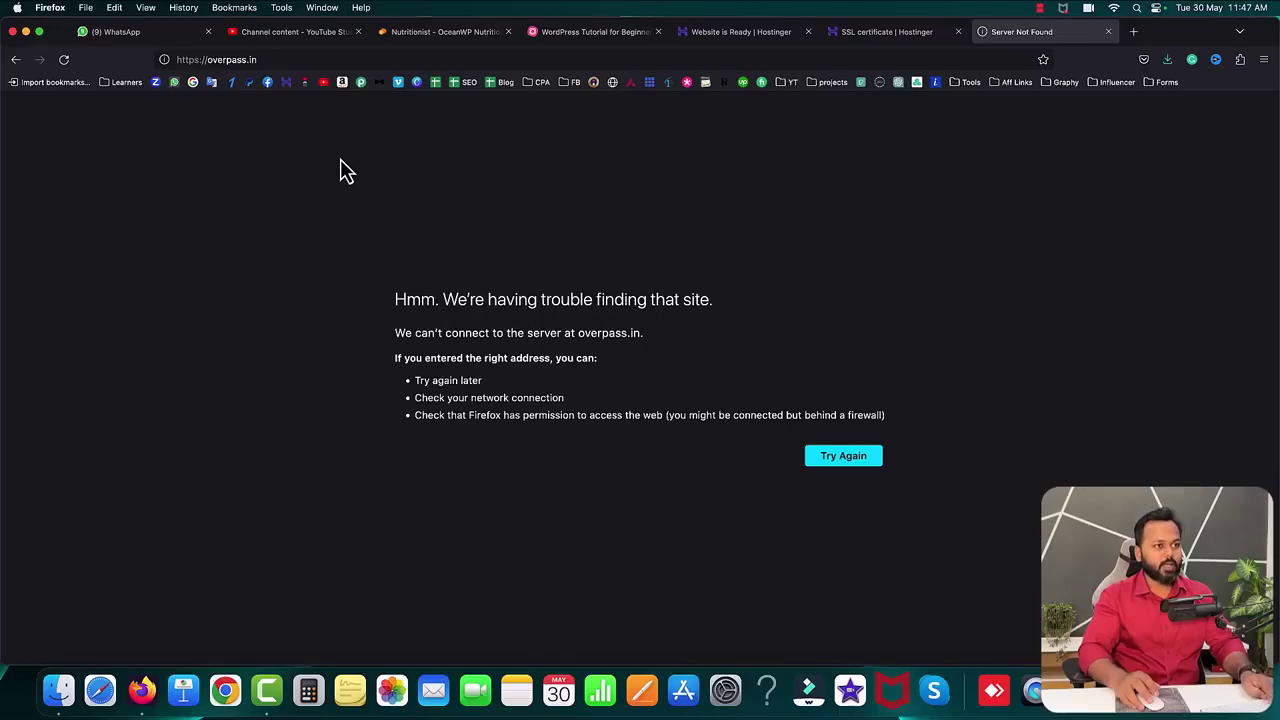
click(226, 688)
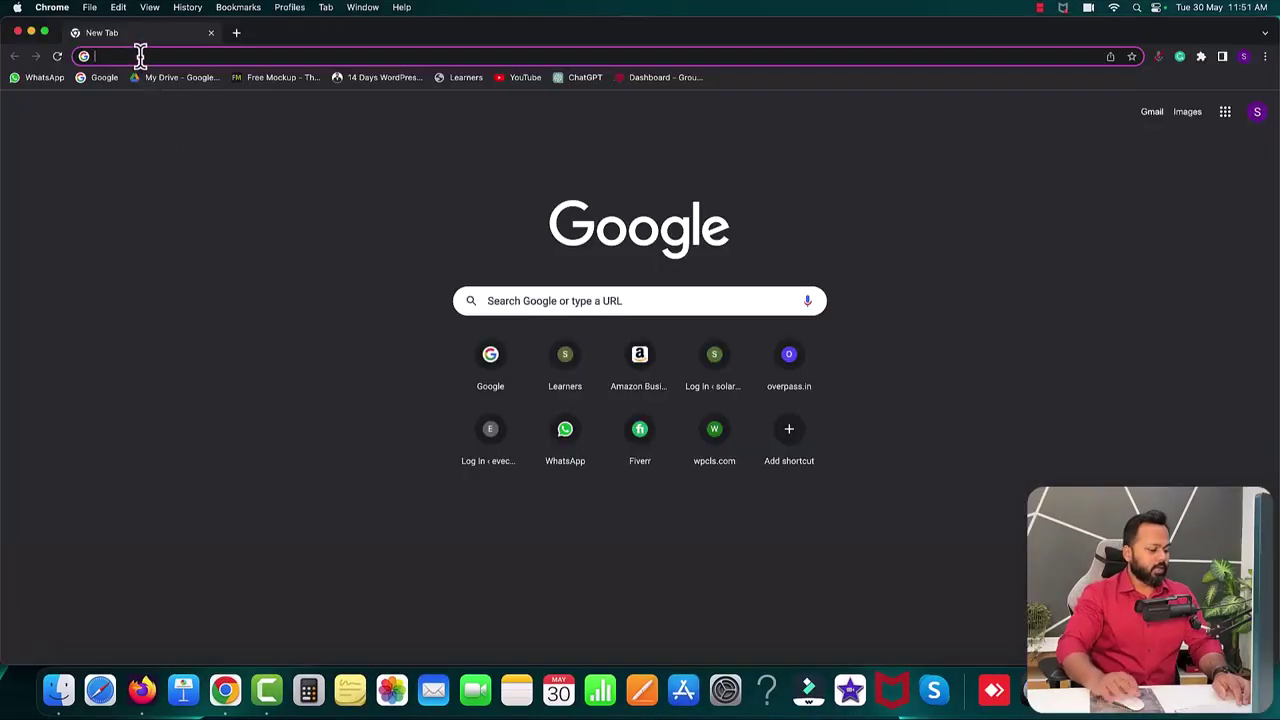
- Load overpass.in in Chrome, view the 'Mindblown' blog home page, and switch back to Firefox
text(overpass.in)
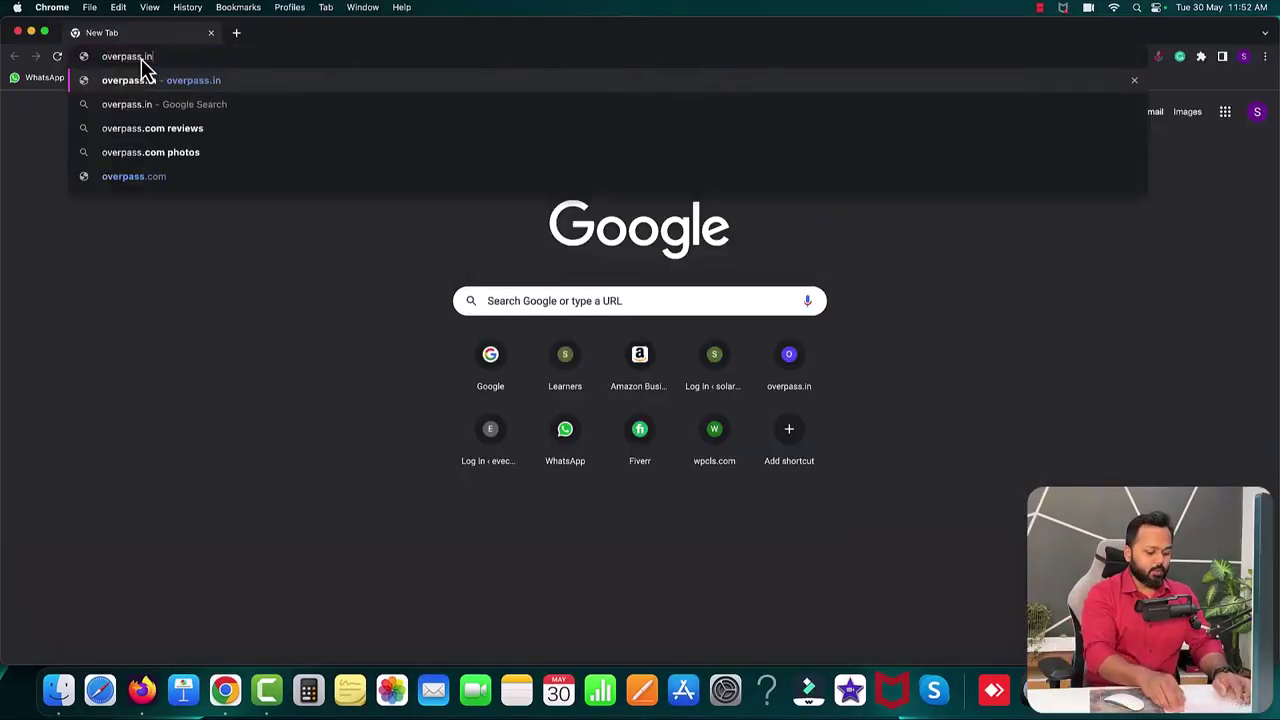
key(Return)
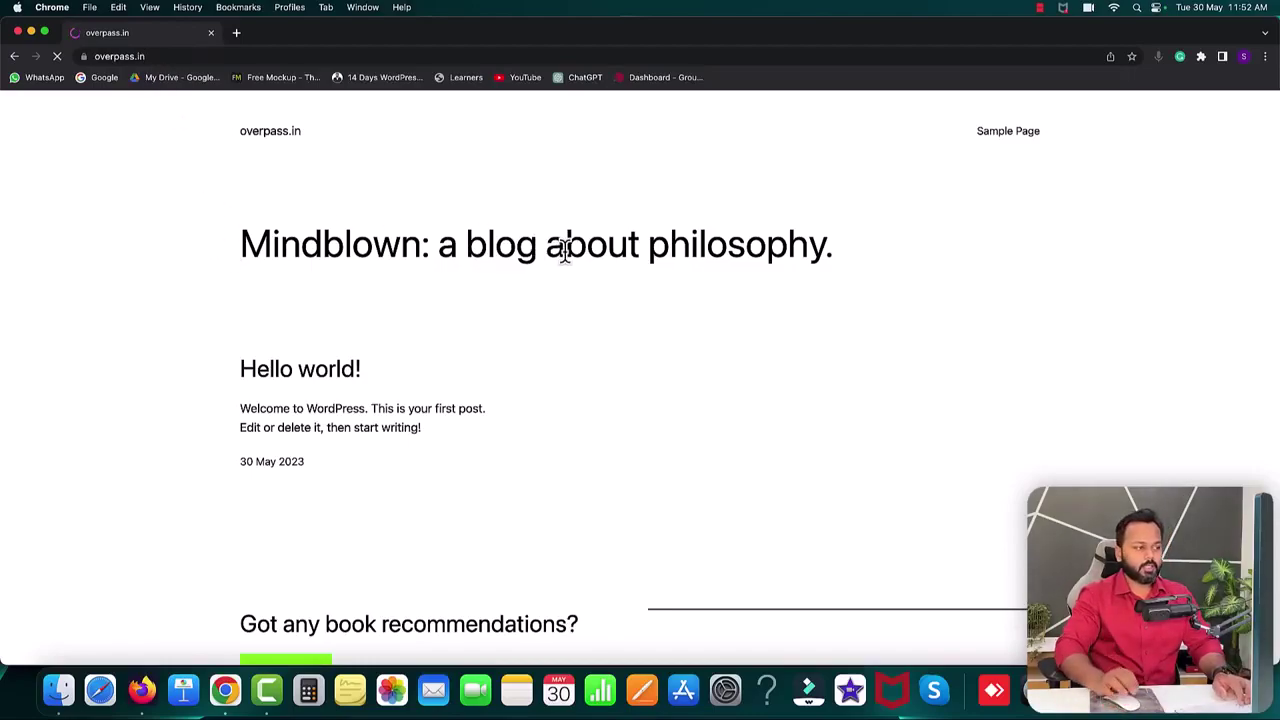
scroll(658, 285, down, 3)
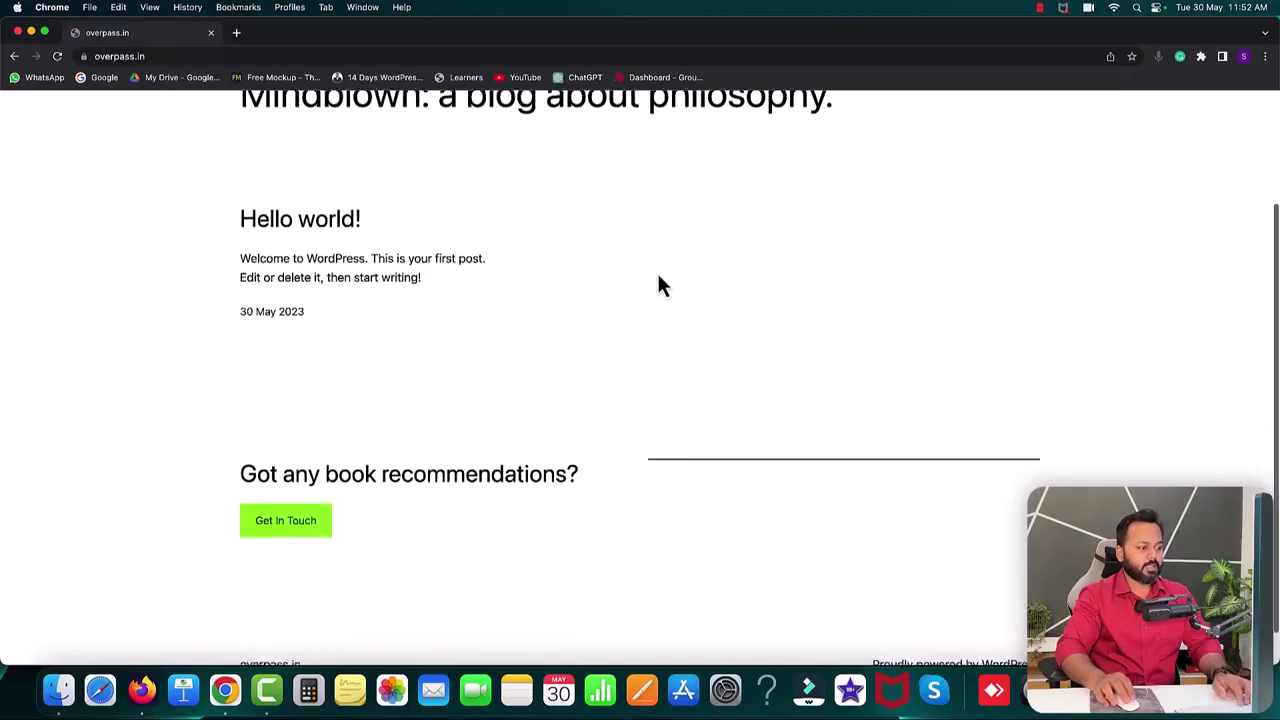
scroll(658, 282, up, 3)
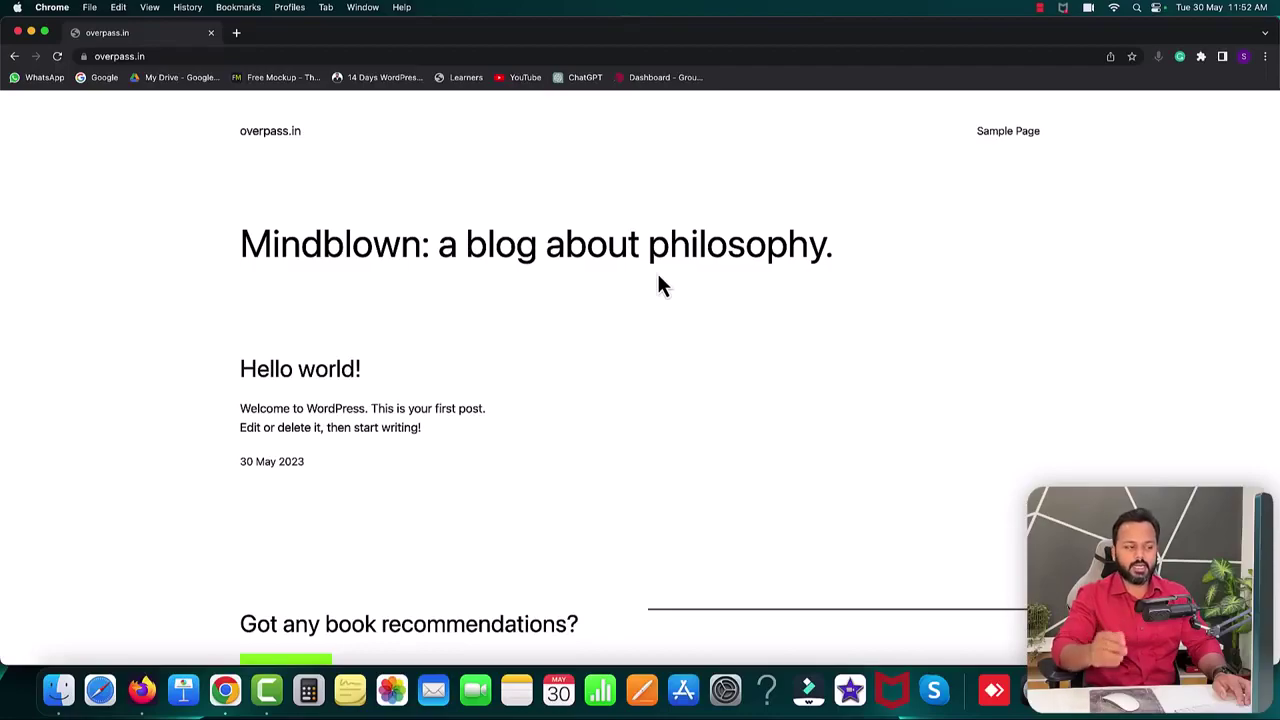
click(142, 690)
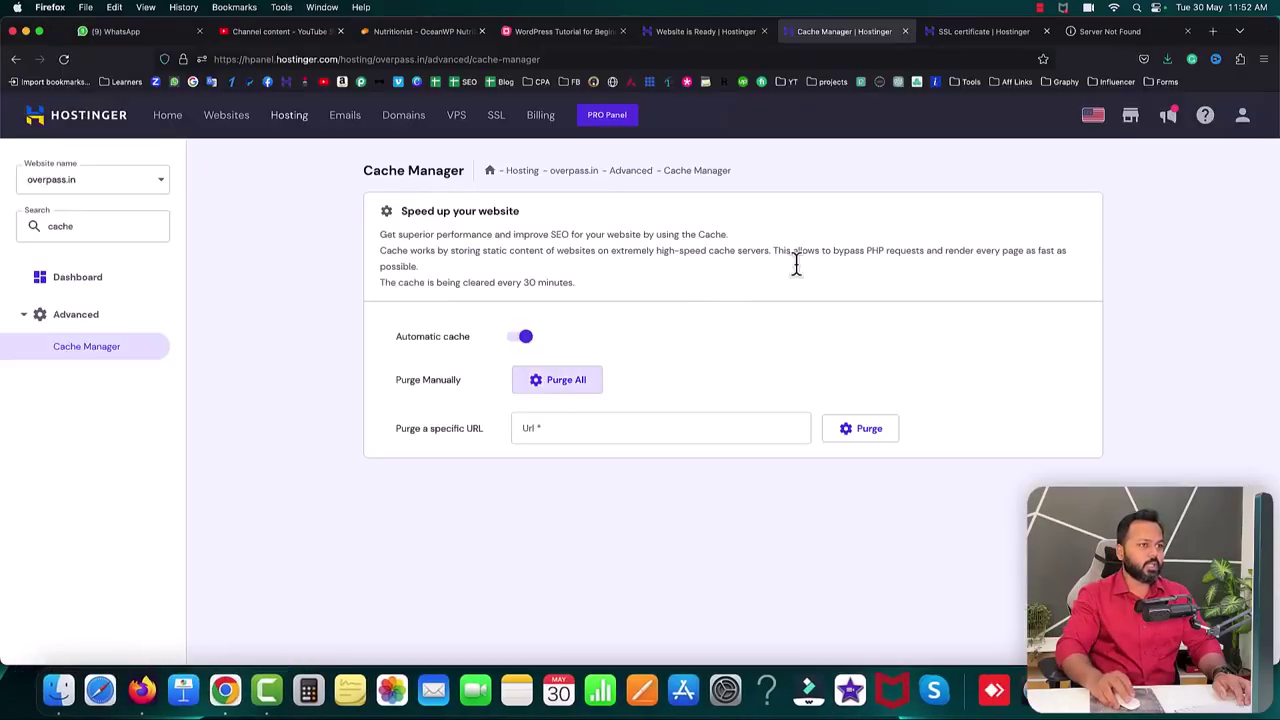
- Reload the overpass.in tab so it shows the 'Mindblown' blog's 'Hello world!' post
click(1098, 32)
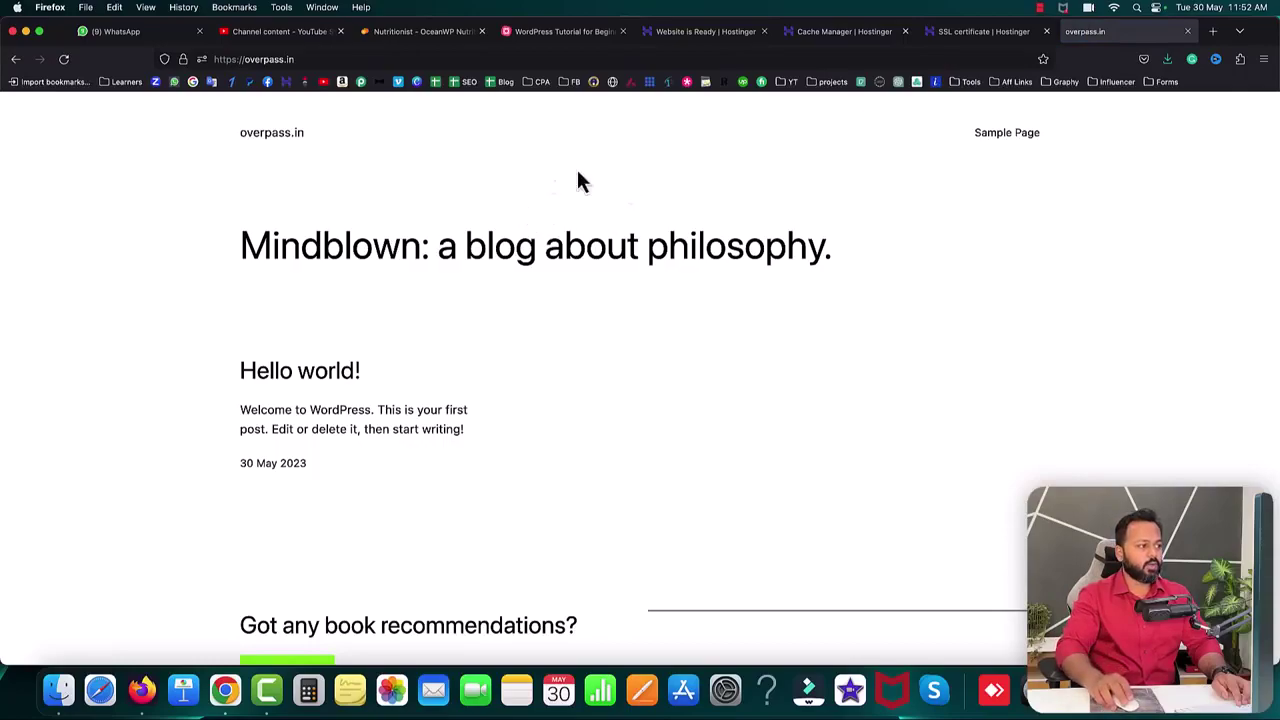
scroll(476, 364, down, 4)
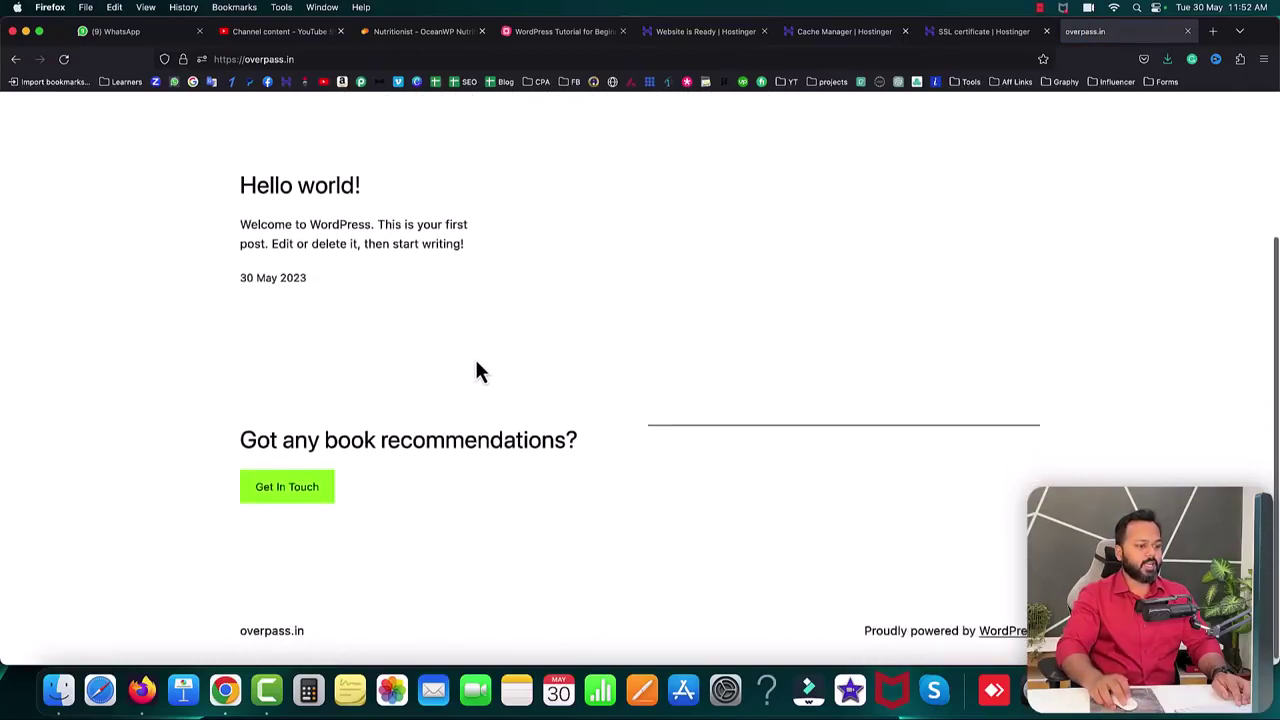
scroll(475, 370, up, 4)
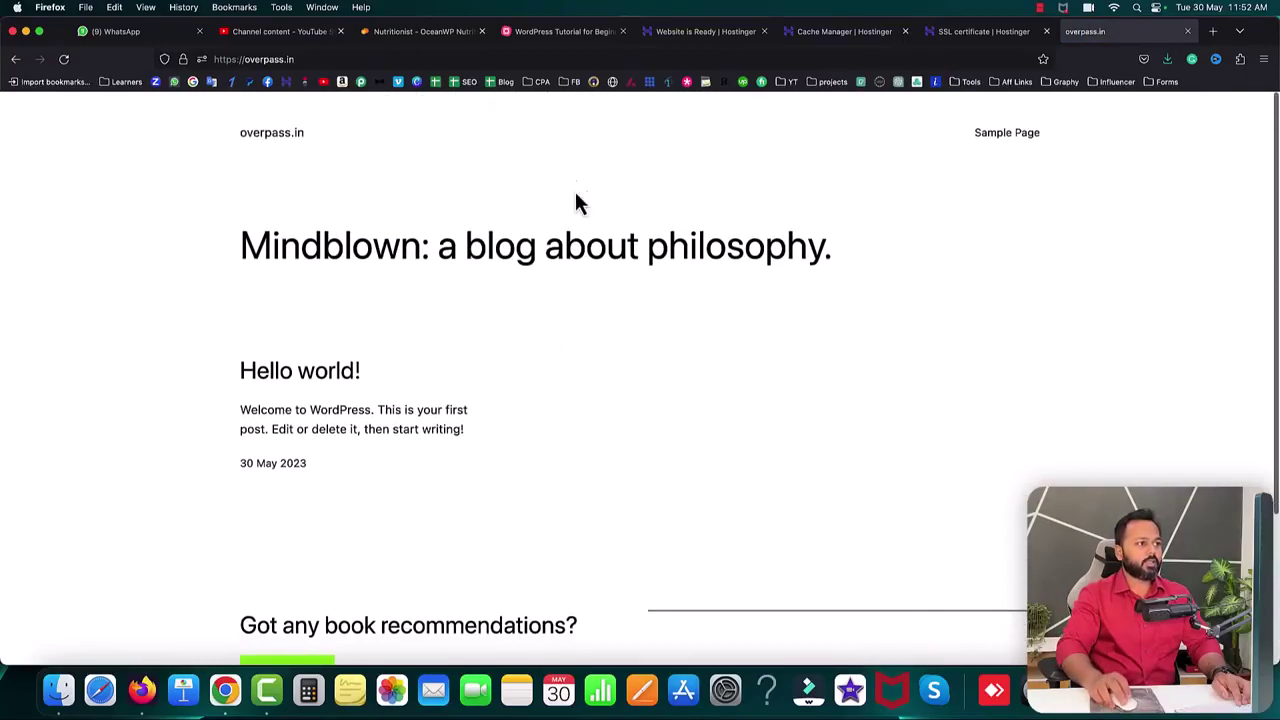
click(541, 32)
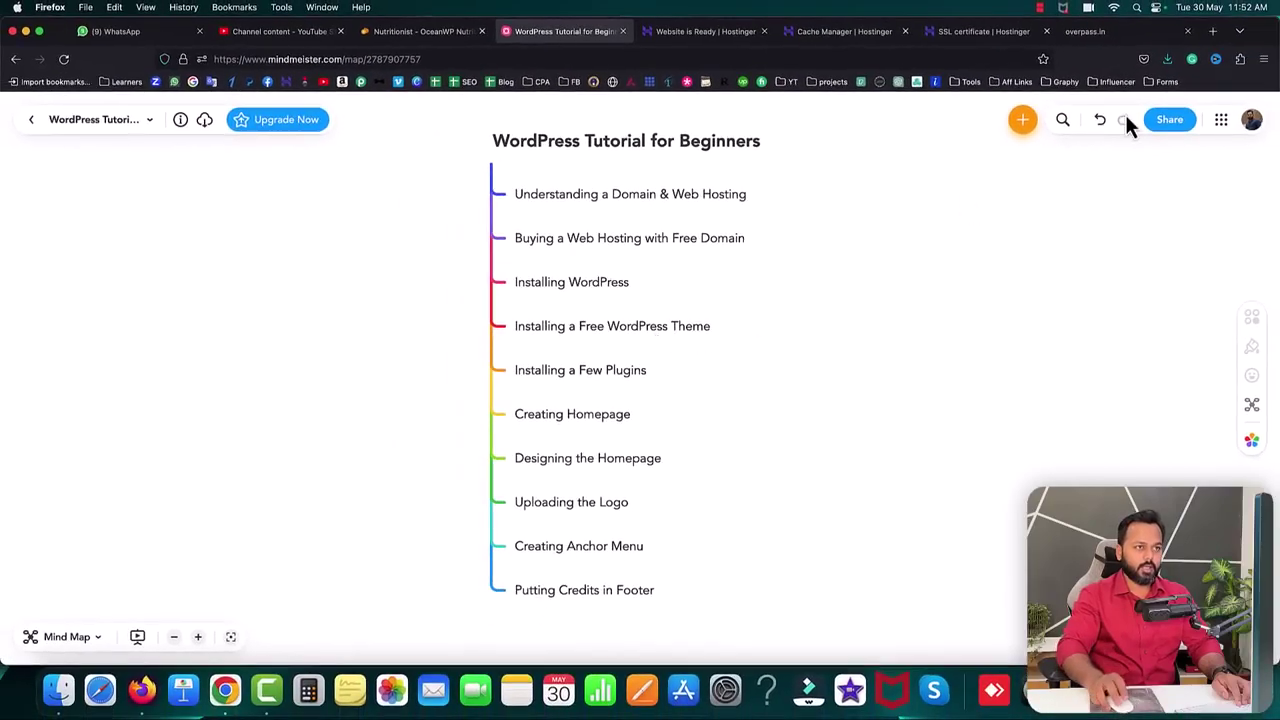
click(1105, 35)
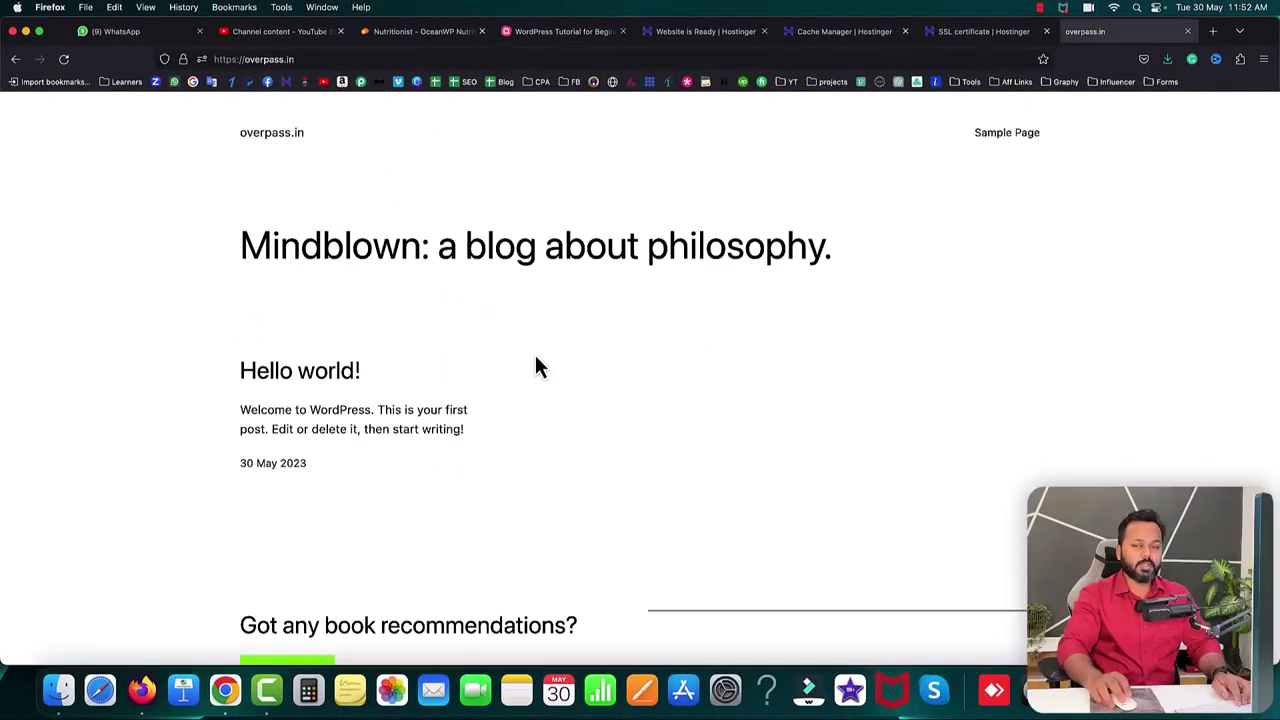
click(329, 59)
- Go to the overpass.in/wp-admin login page
key(Right)
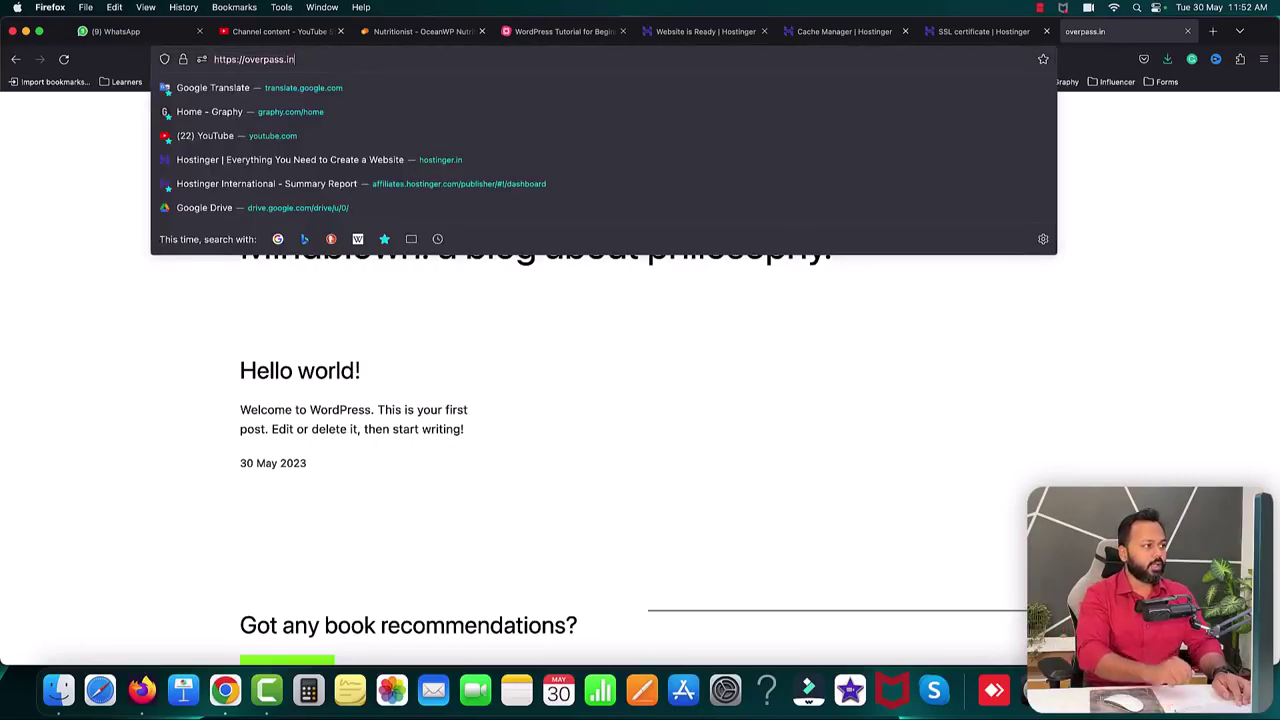
text(/)
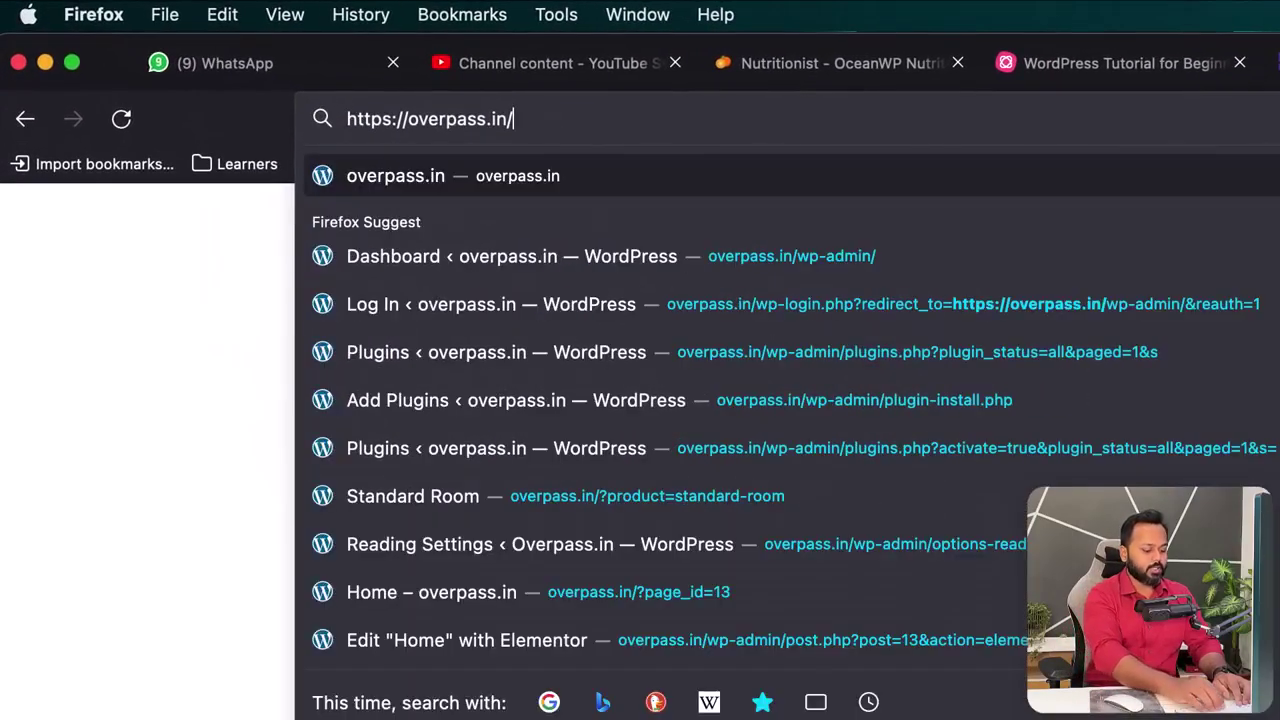
text(wp-admin/)
key(Right)
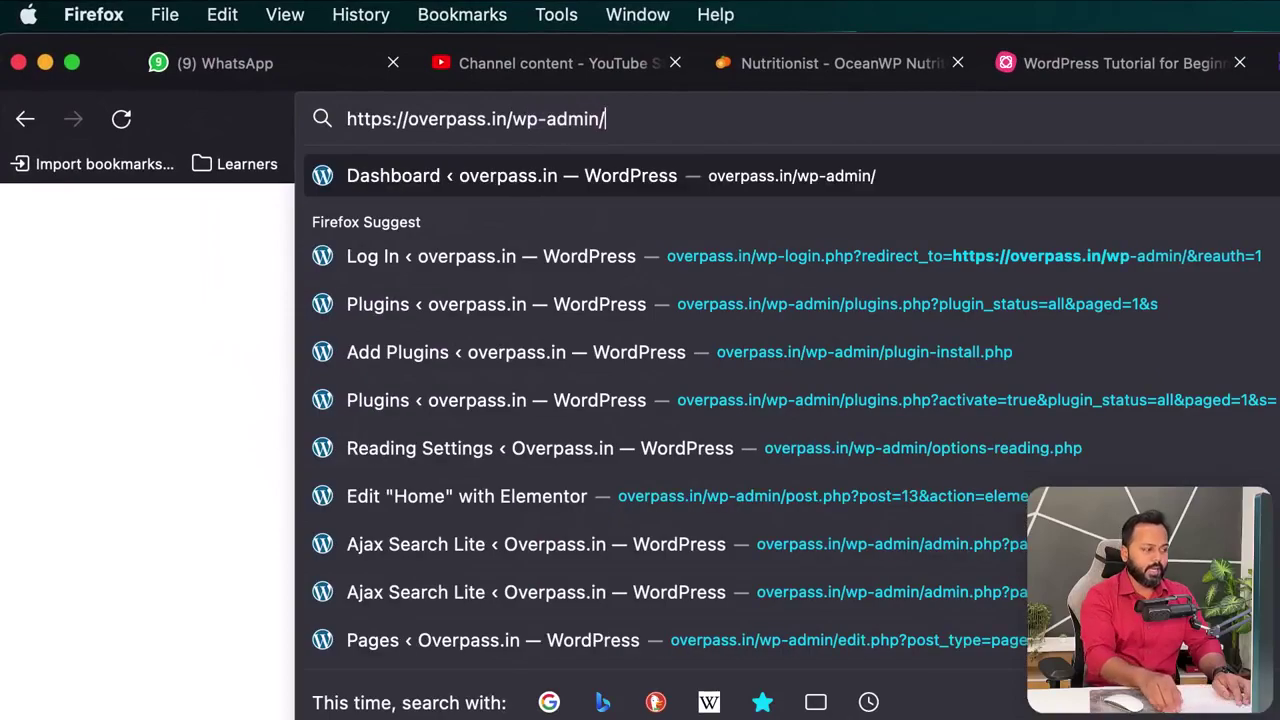
key(BackSpace)
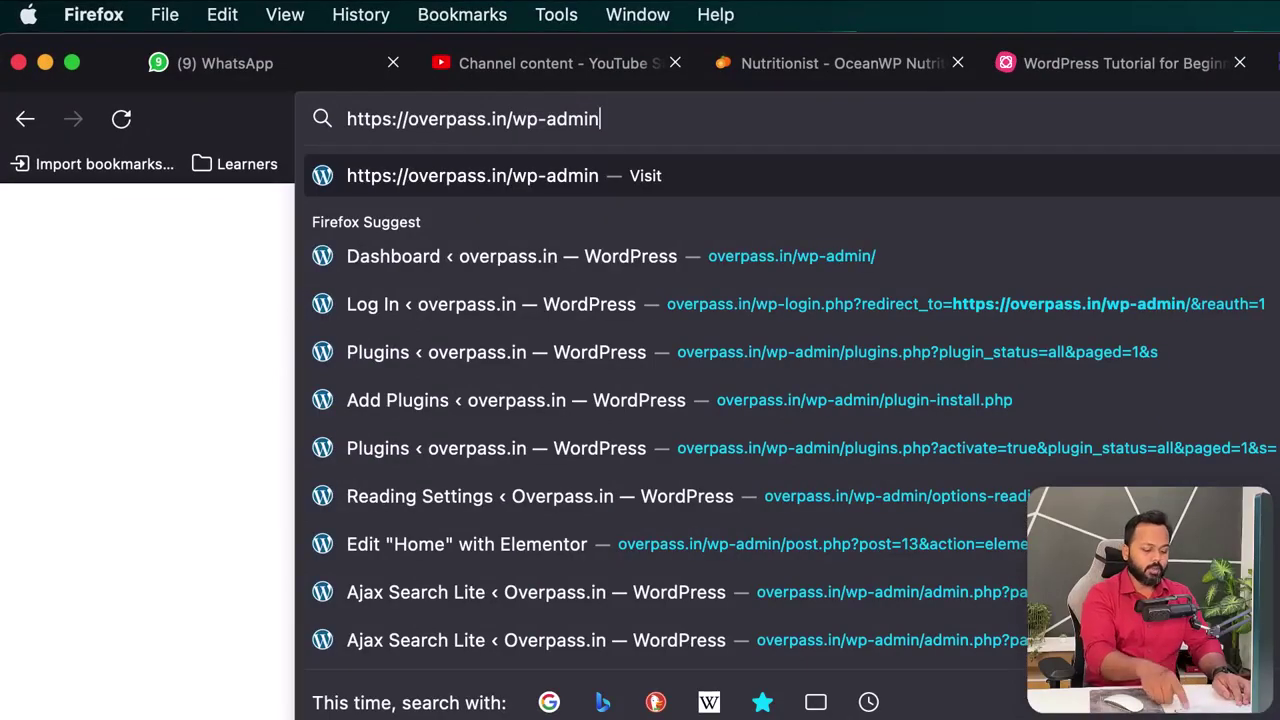
key(Return)
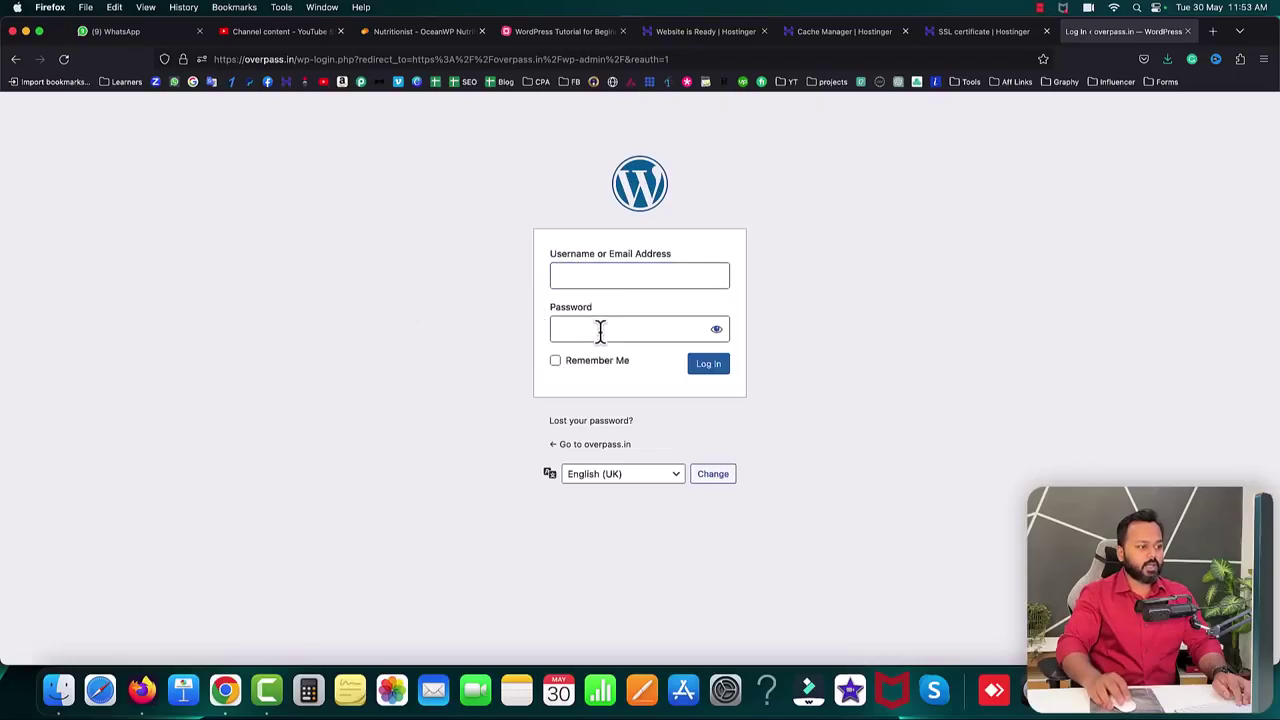
- Log in with the saved e-mail and the account password
click(590, 280)
click(640, 312)
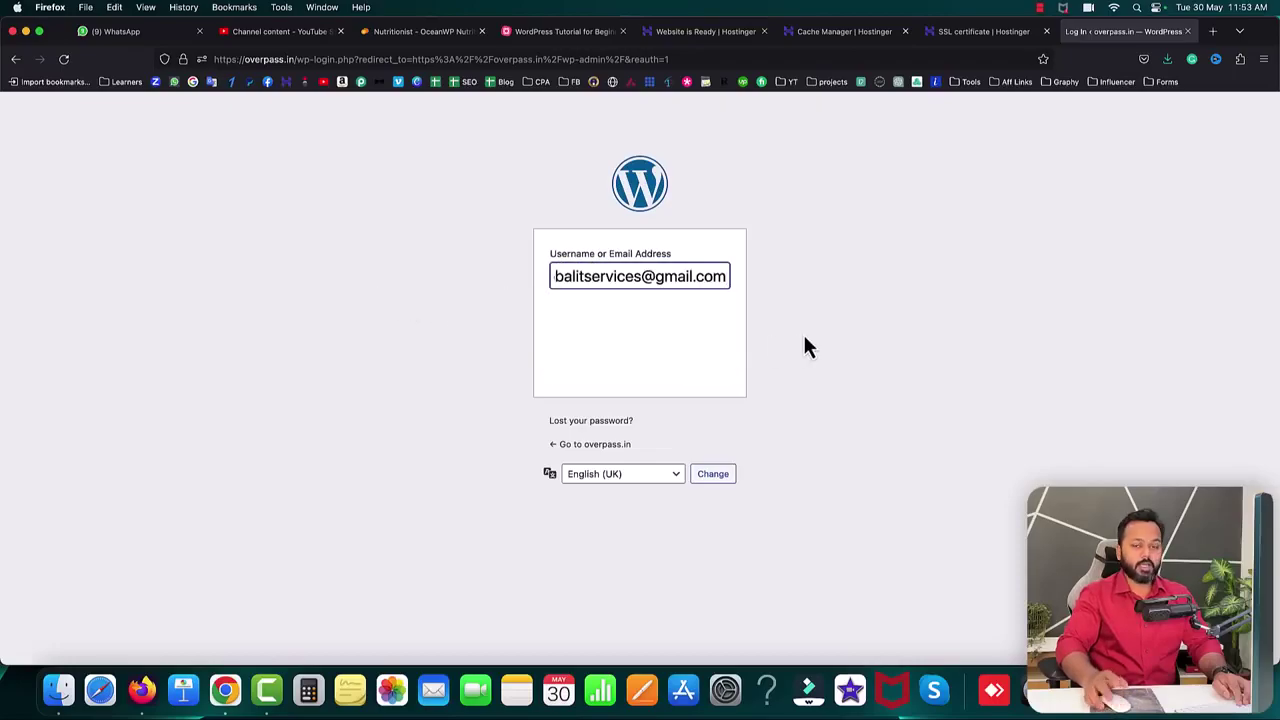
drag(684, 330, 524, 322)
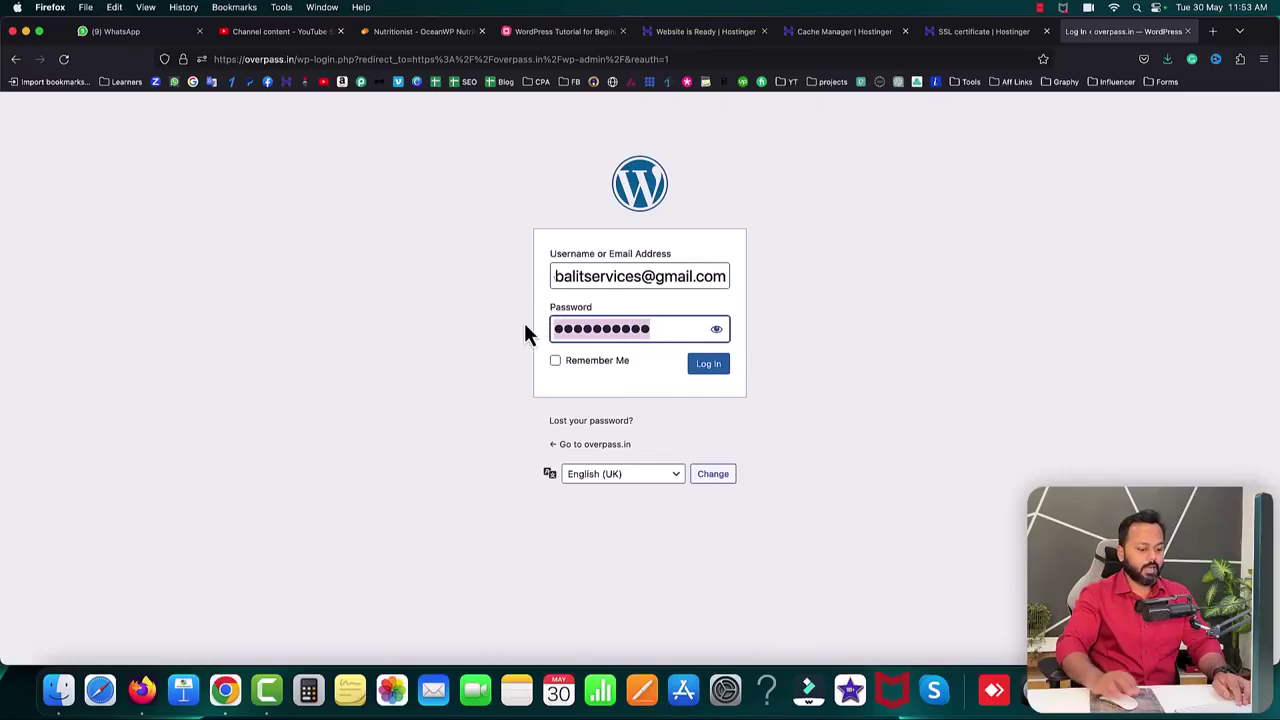
key(BackSpace)
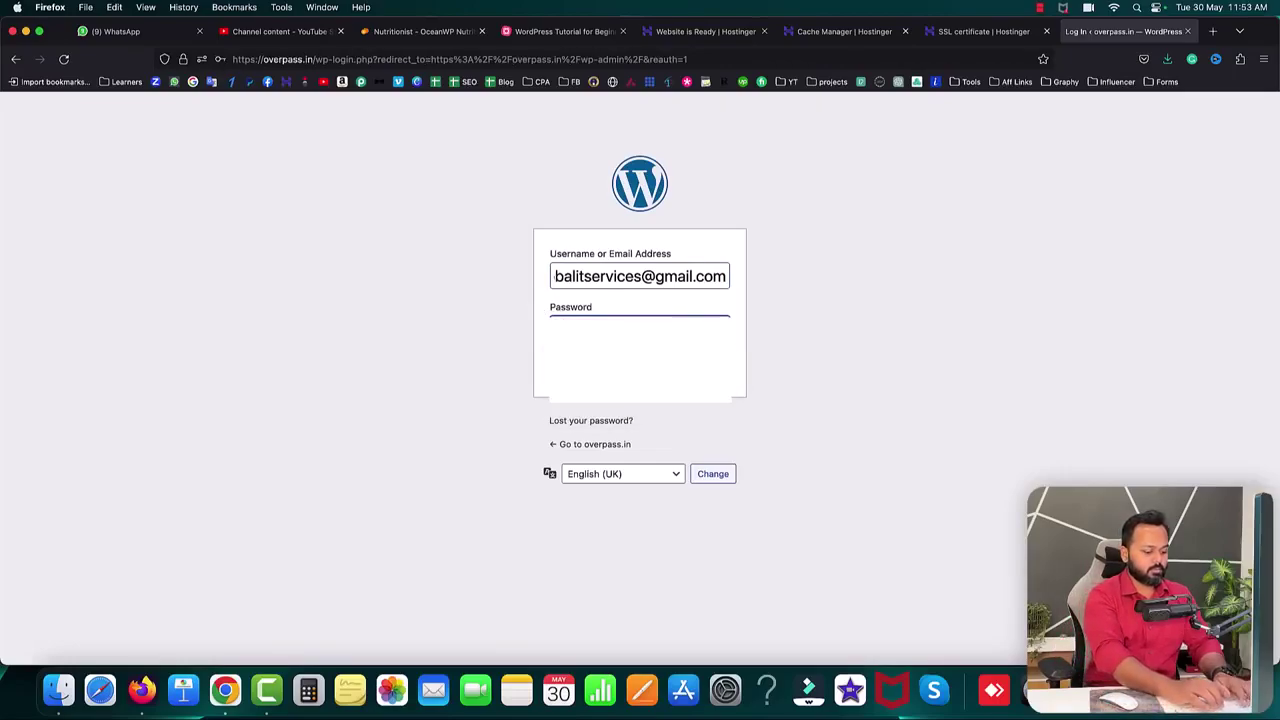
text(***********)
click(709, 368)
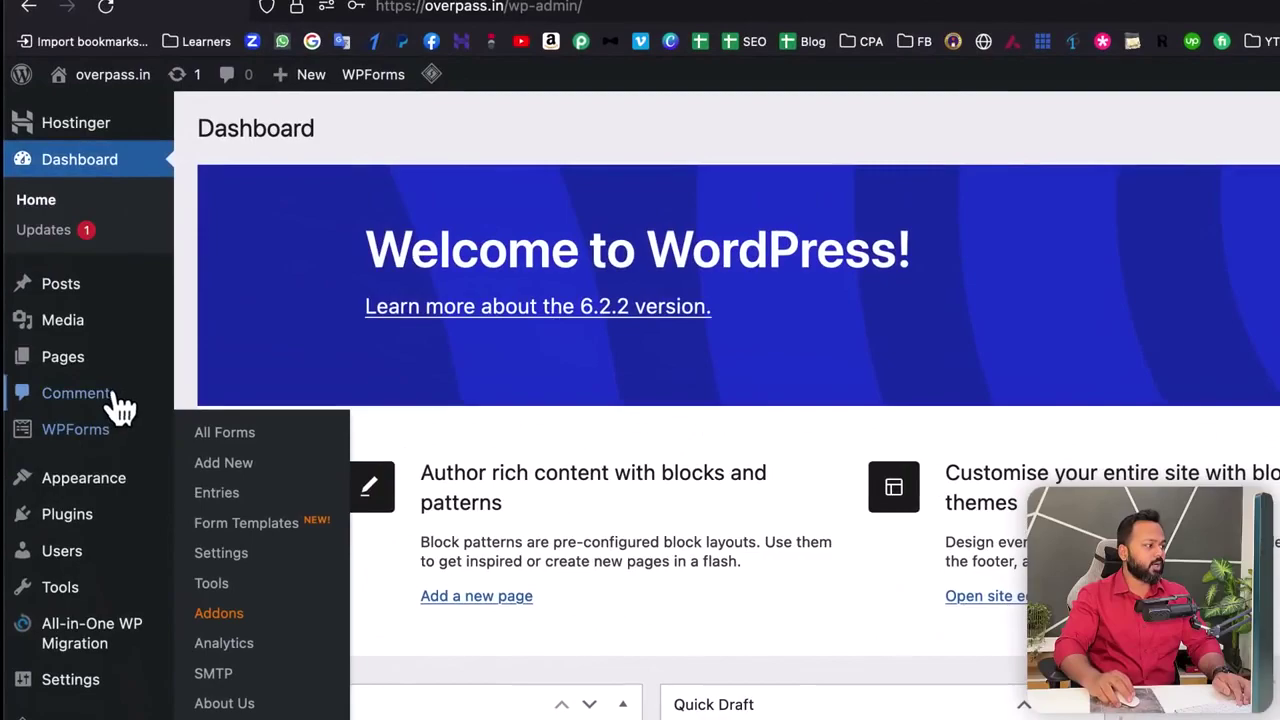
- Open Appearance › Themes, showing Twenty Twenty-Three active beside Twenty Twenty-One and Twenty Twenty-Two
mouse_move(36, 284)
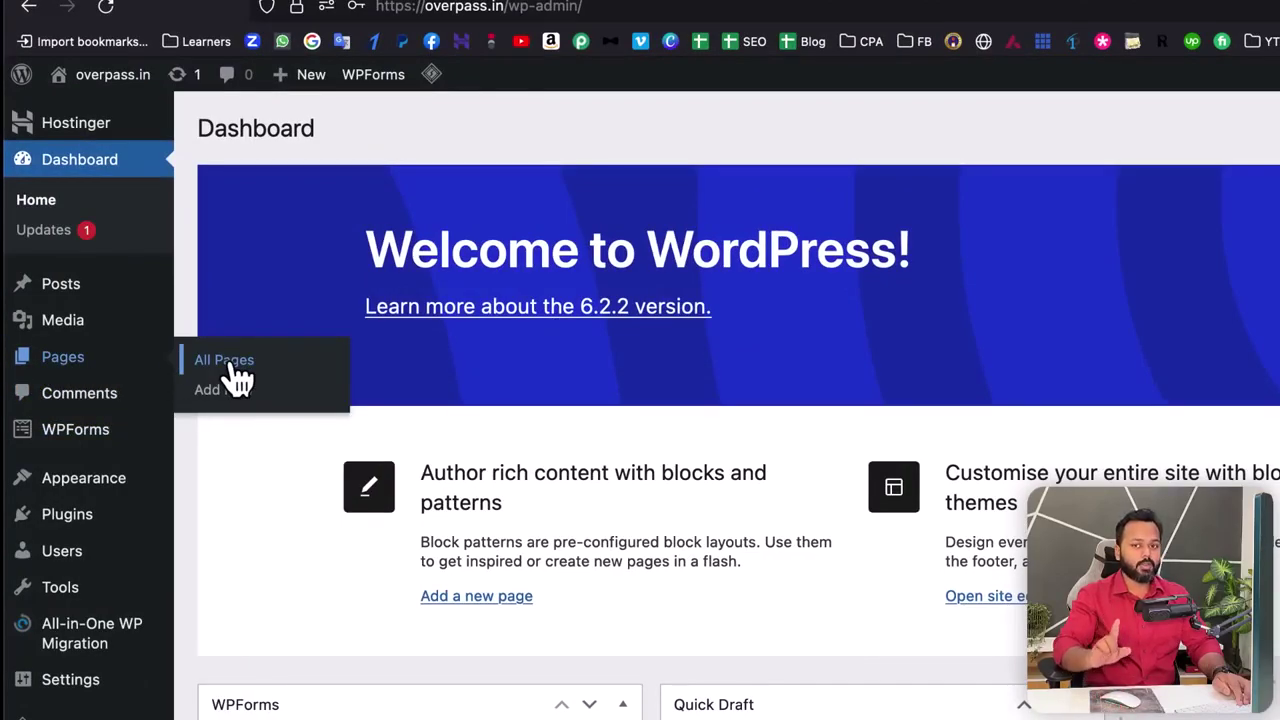
mouse_move(103, 495)
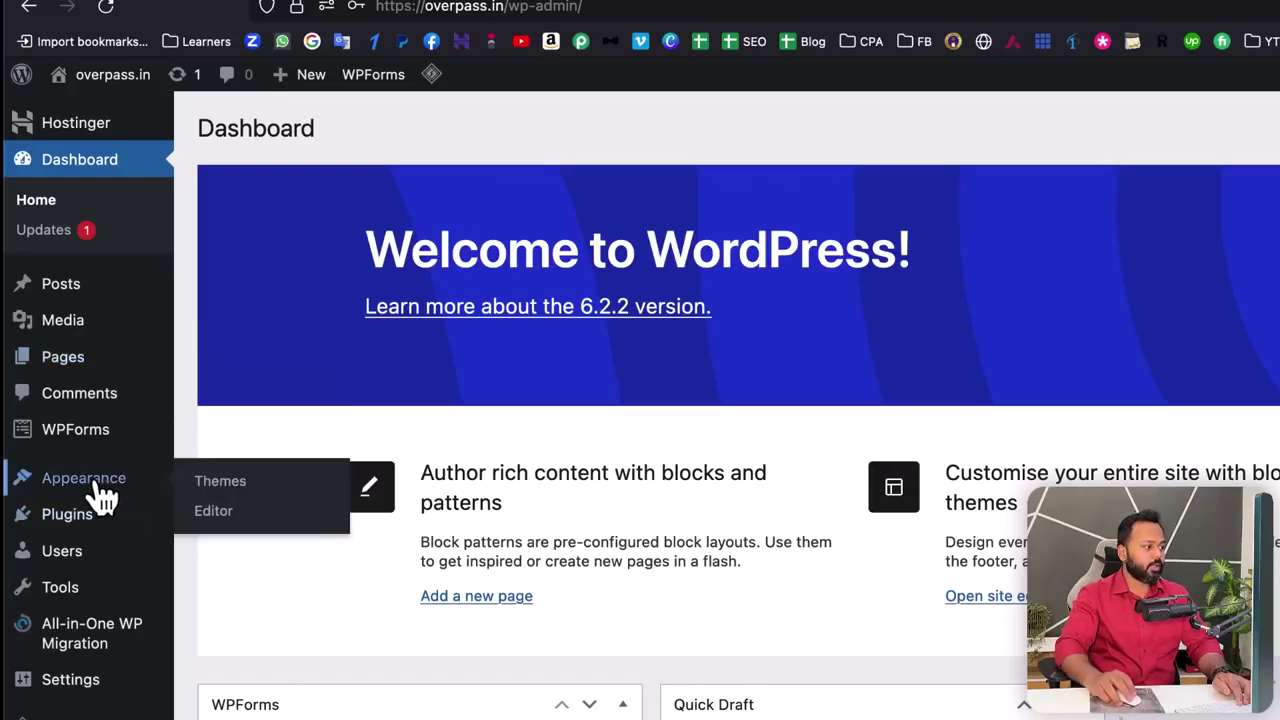
click(222, 482)
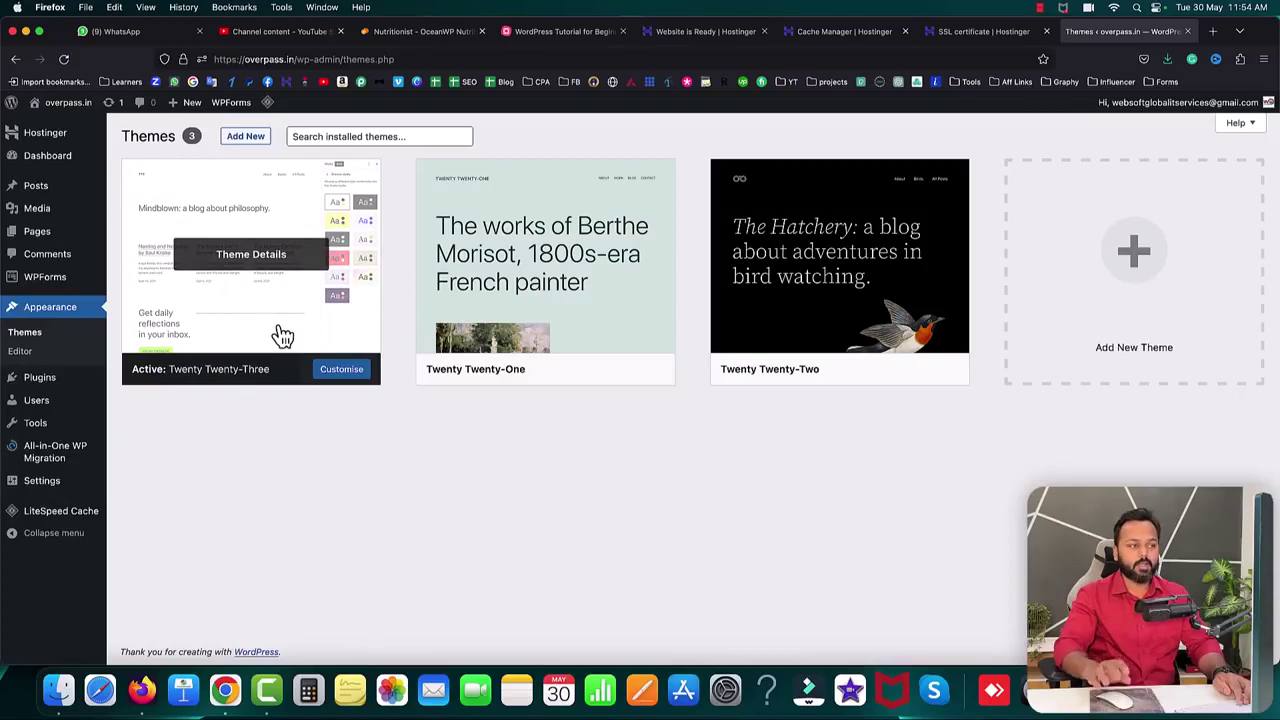
- Open overpass.in's front page in a new tab, reload and review it, then return to Themes
click(1211, 33)
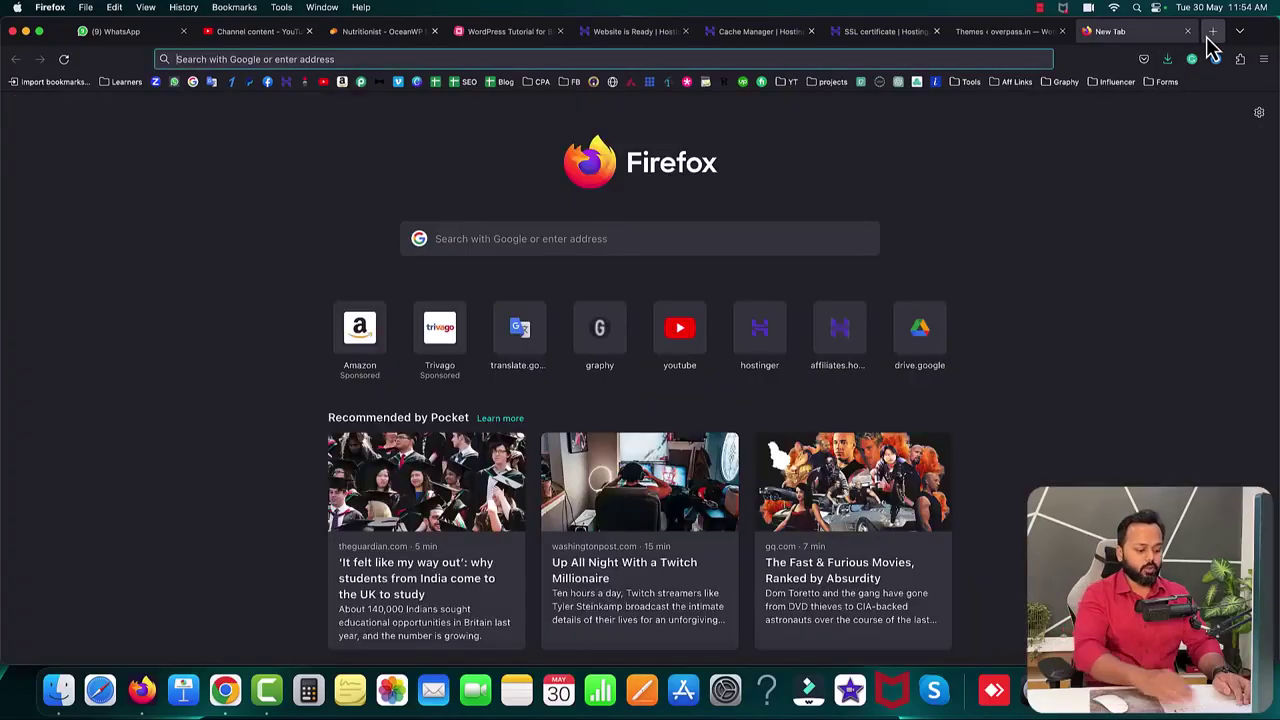
text(overpass.in/)
key(Return)
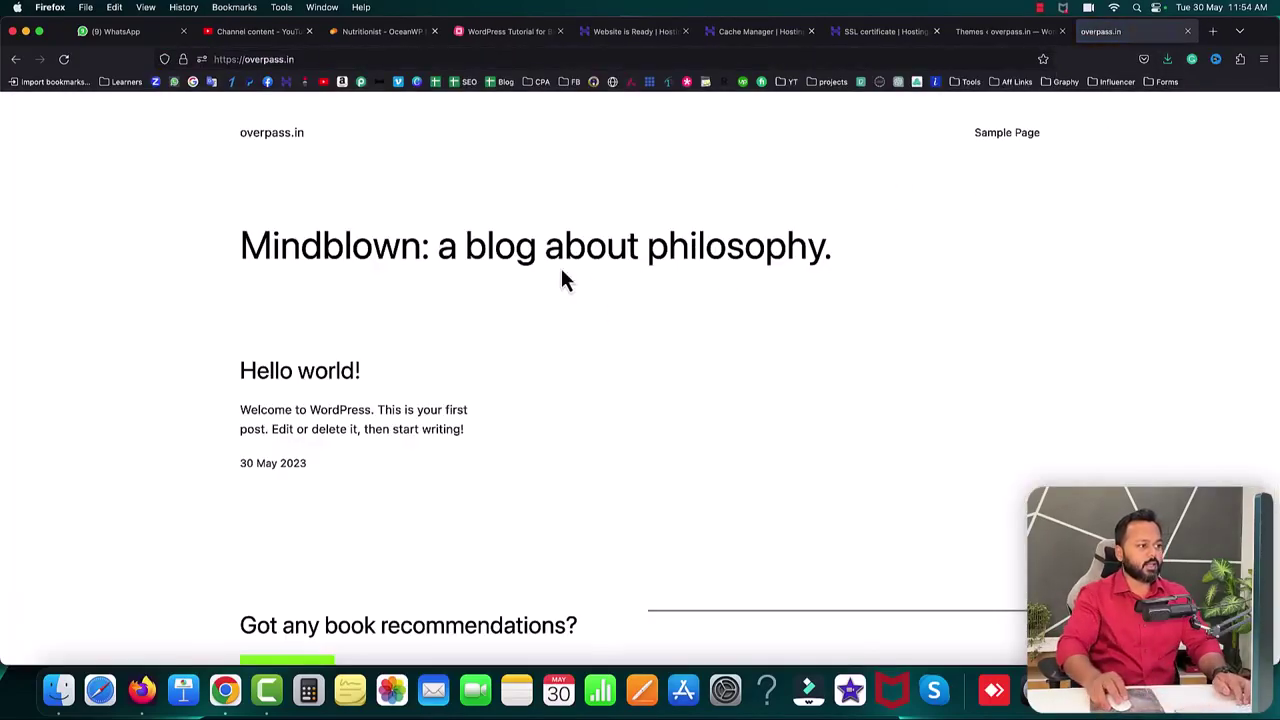
key(super+r)
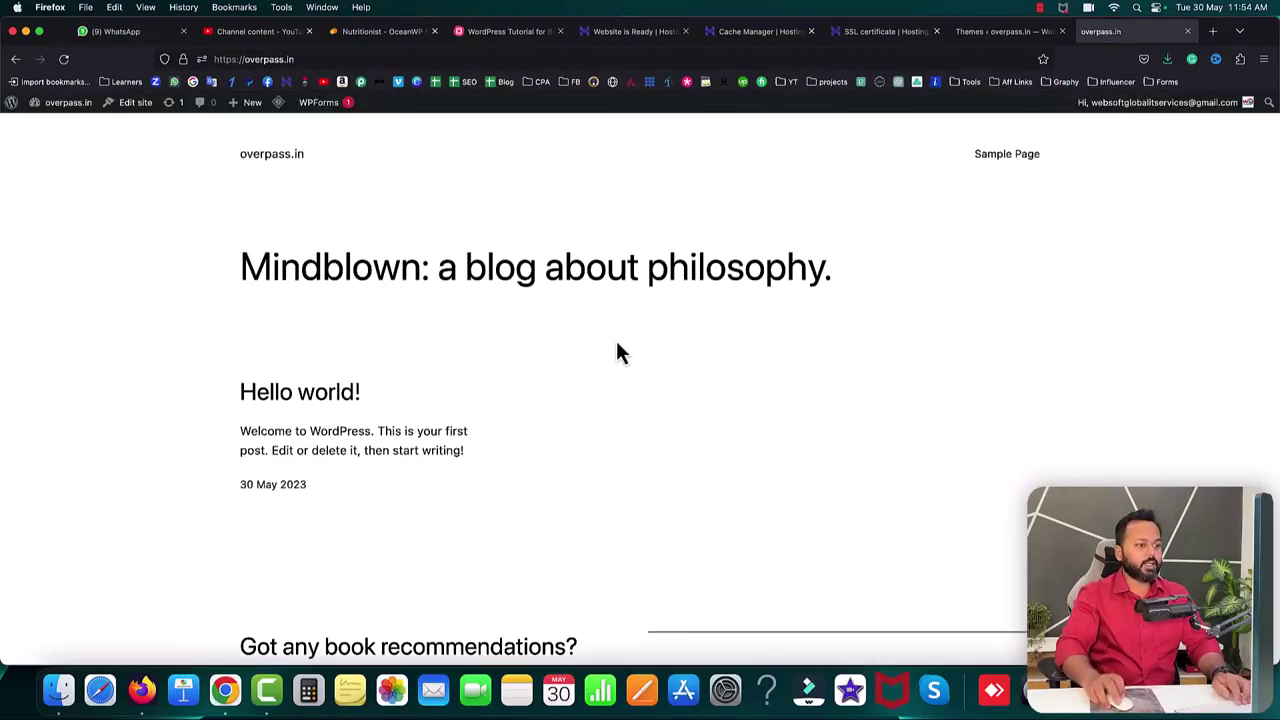
scroll(616, 352, down, 2)
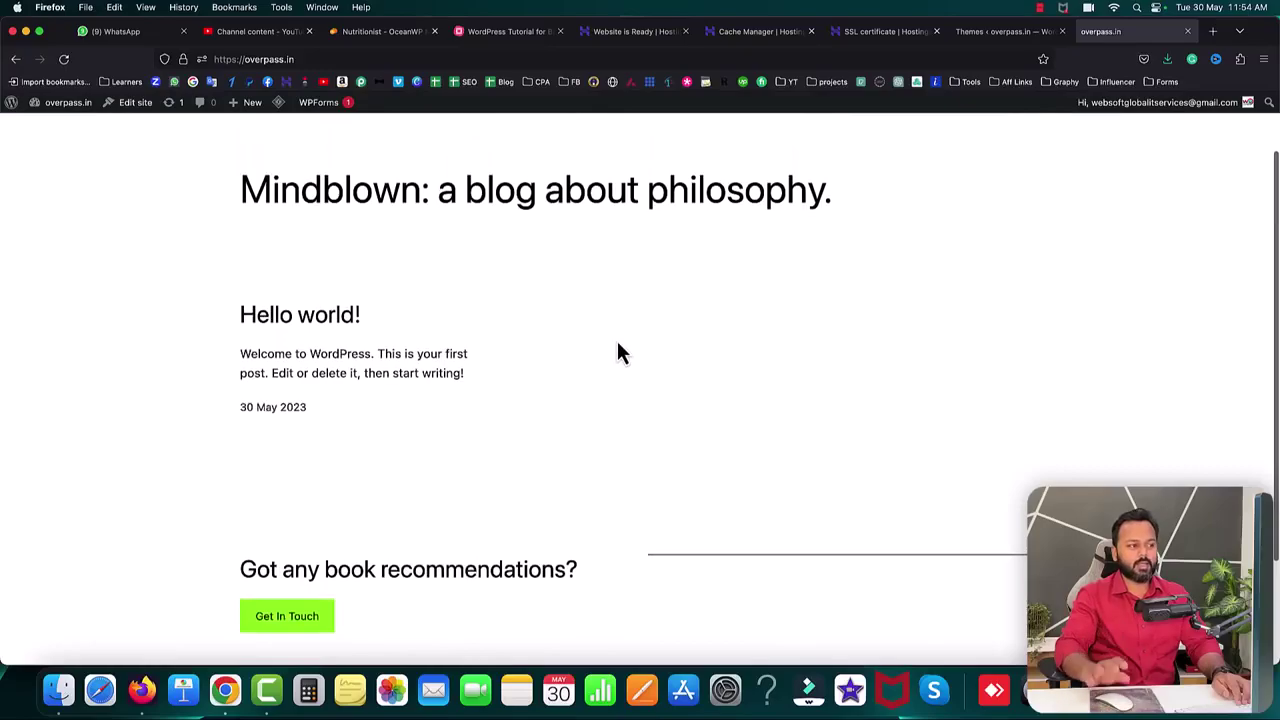
scroll(616, 352, up, 2)
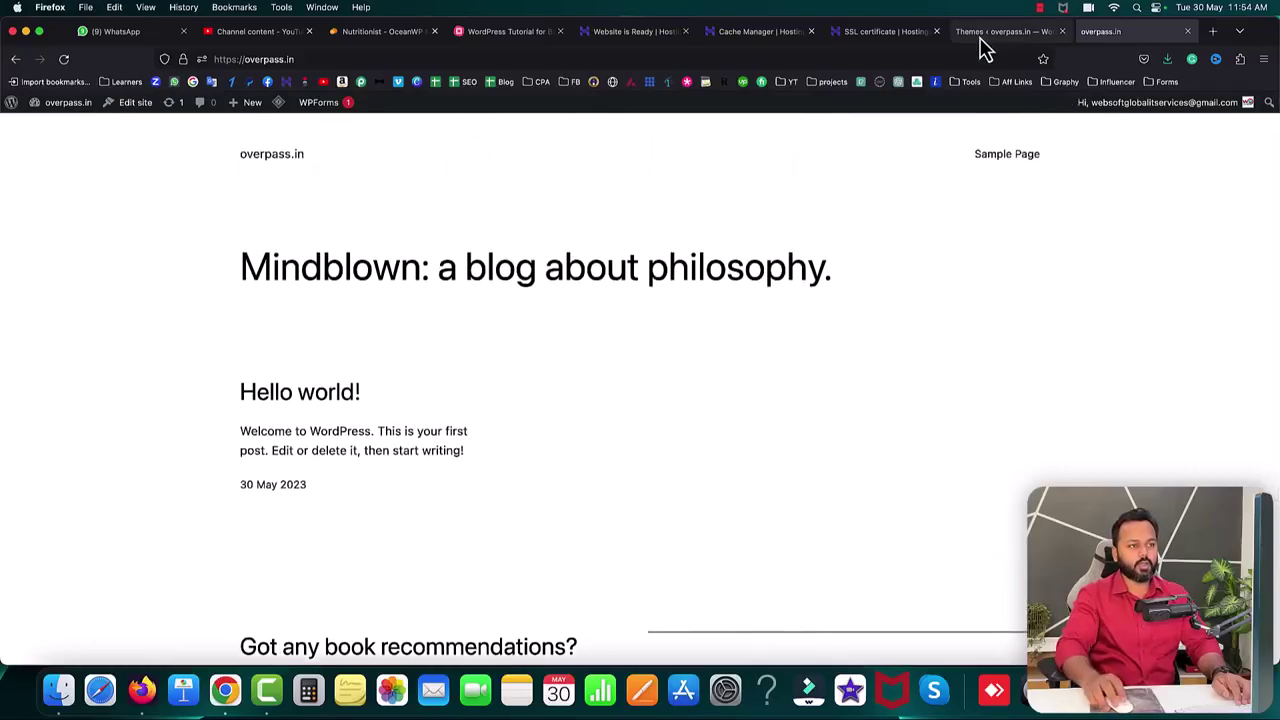
click(985, 32)
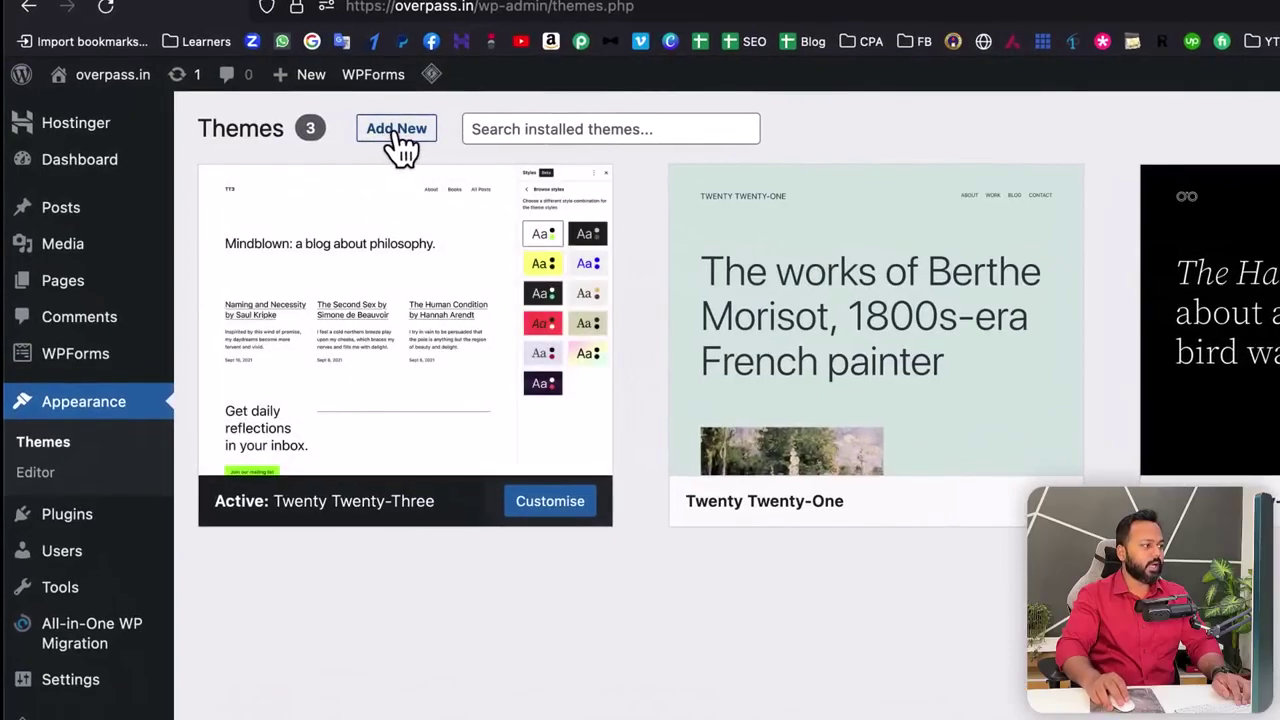
- Search the theme directory for 'astra' and install the Astra theme
click(398, 133)
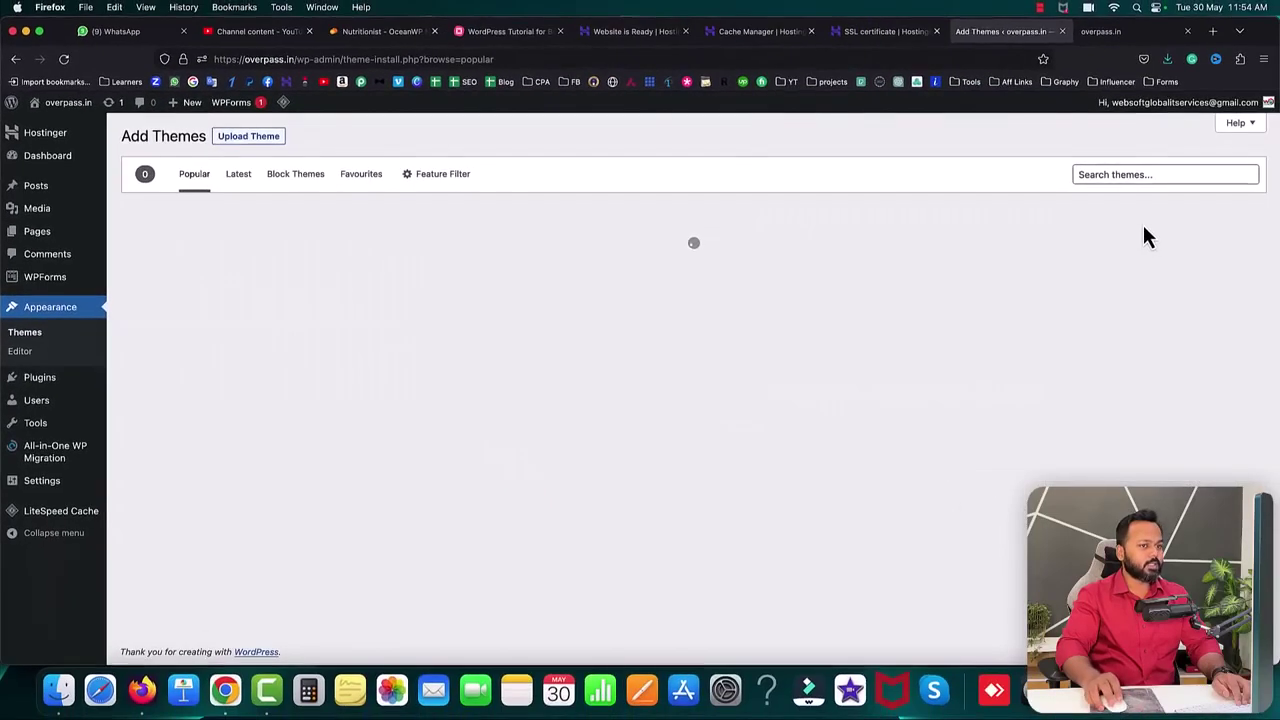
click(1118, 175)
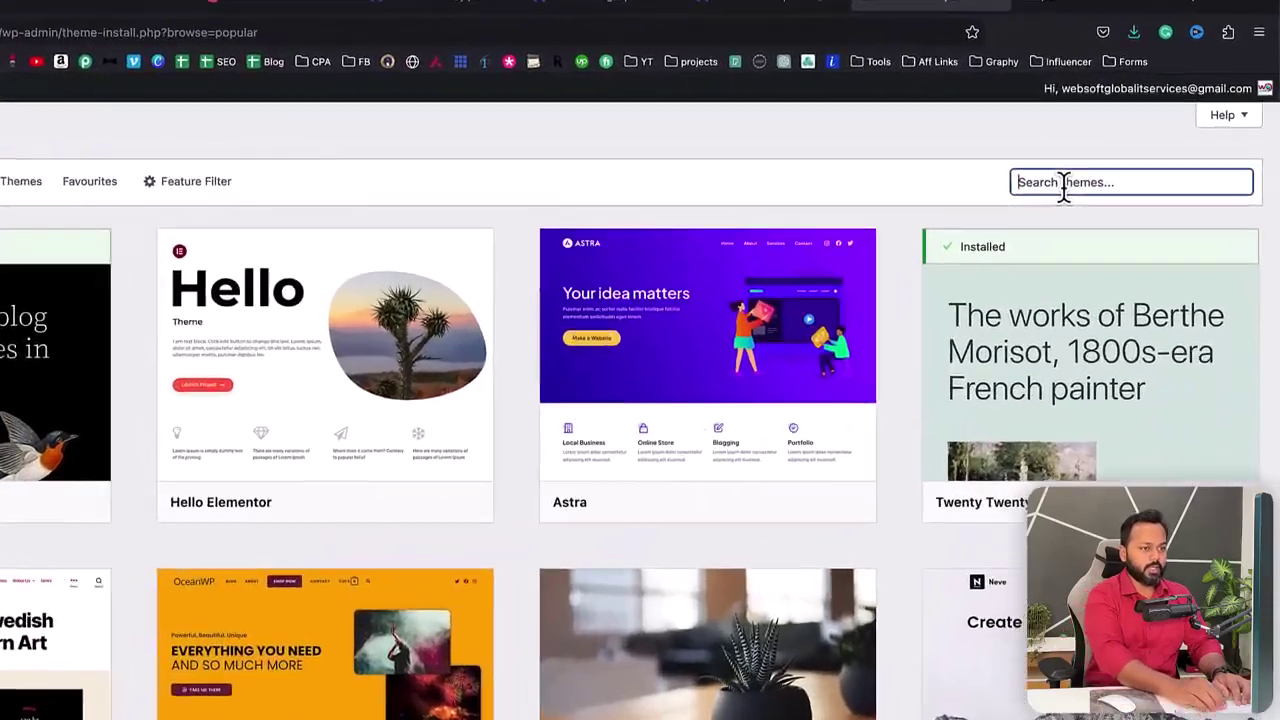
text(astra)
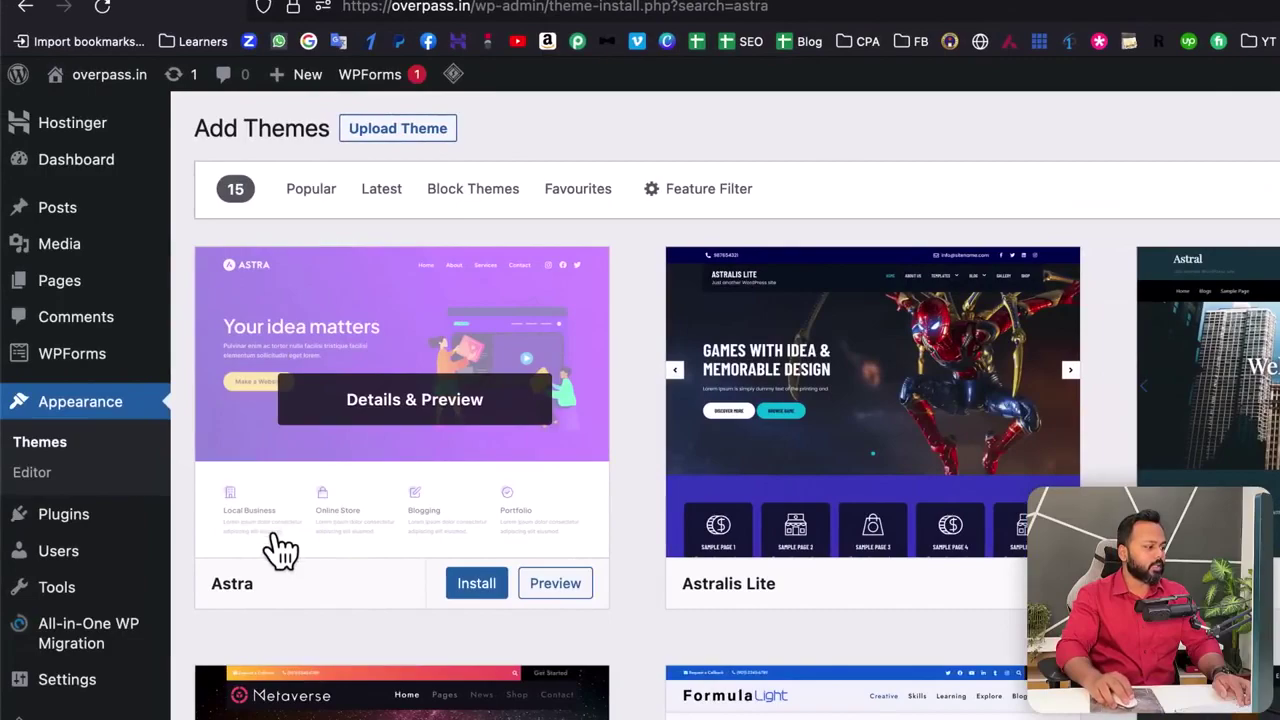
click(489, 594)
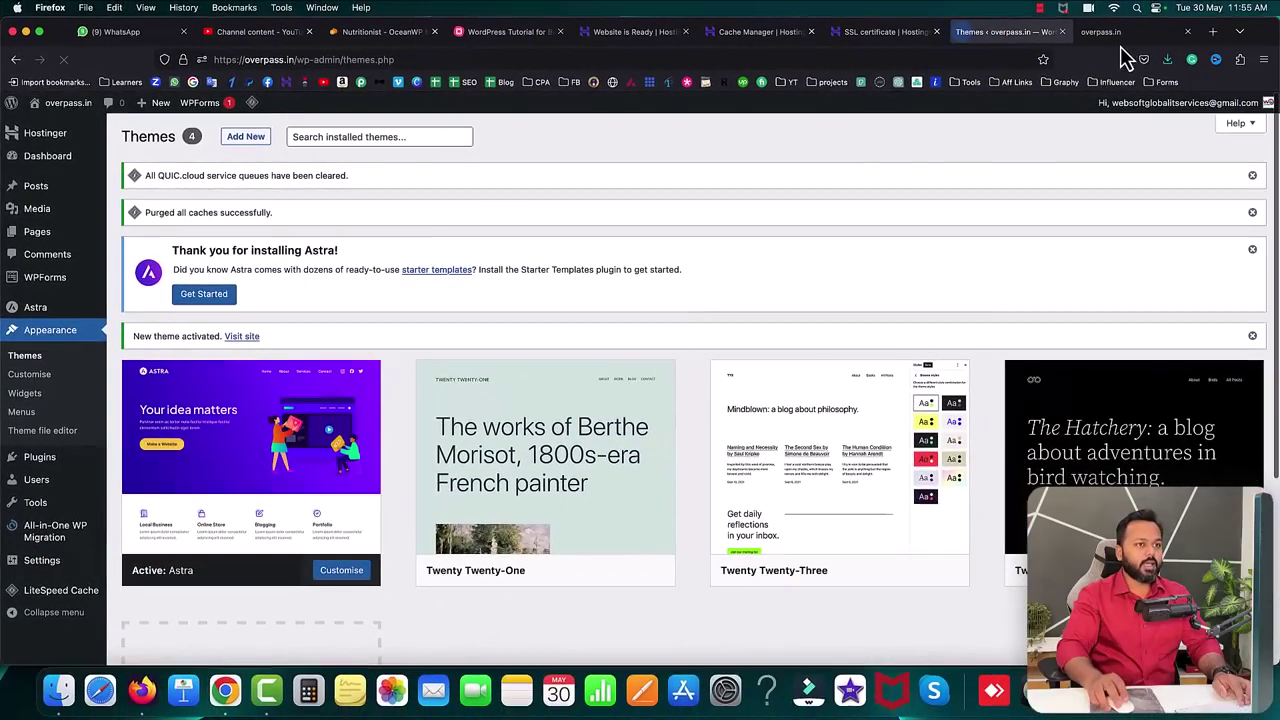
click(1121, 34)
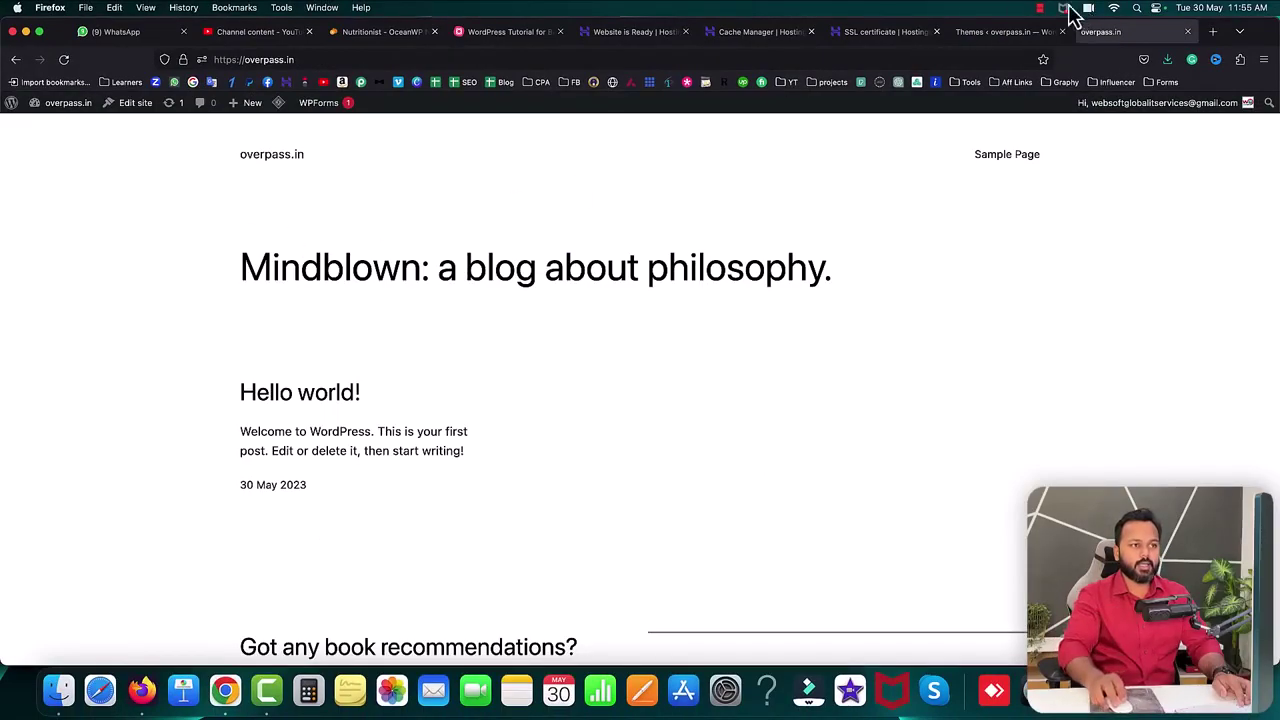
- Reload the live site to see the Astra header, post area and footer layout
click(1003, 31)
click(1110, 31)
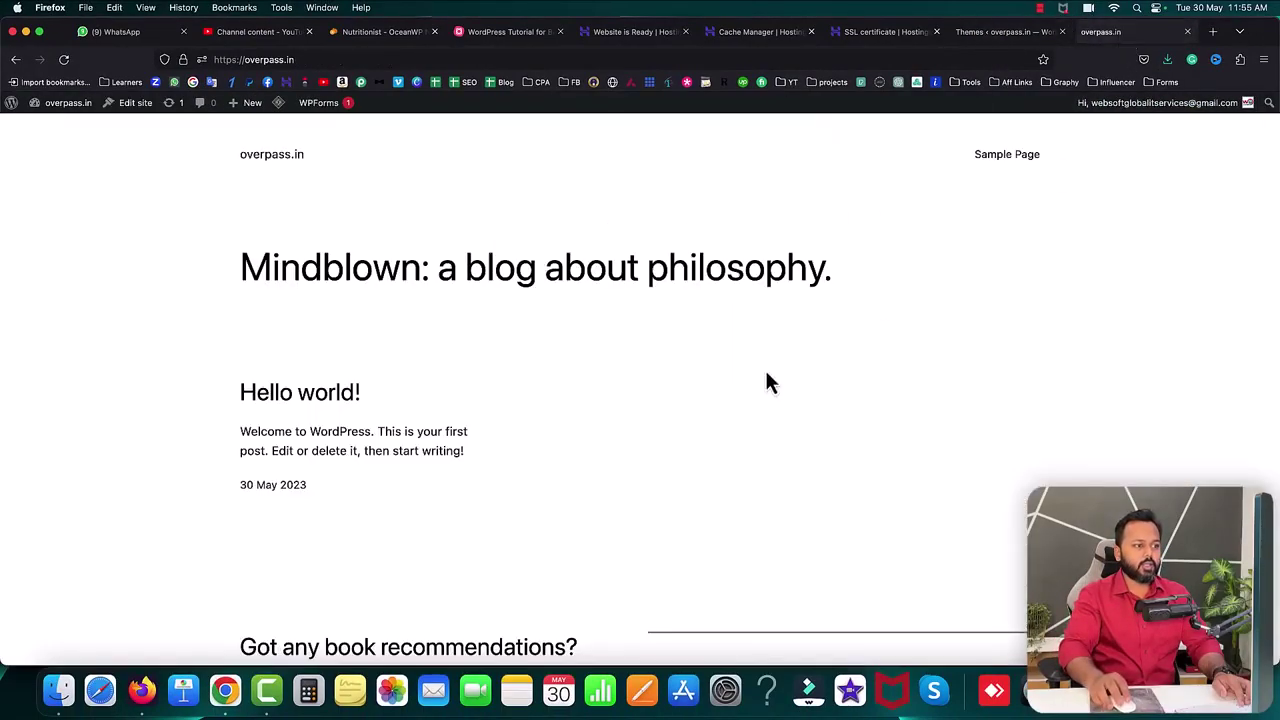
click(63, 60)
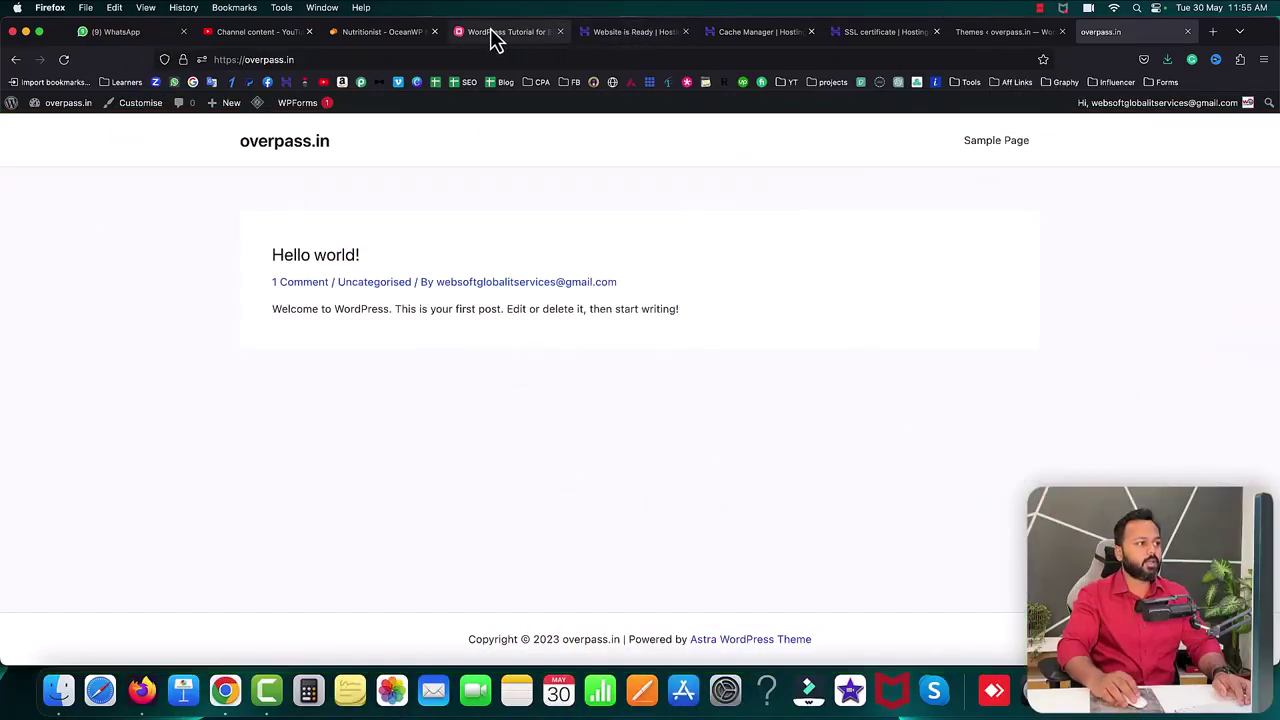
click(495, 32)
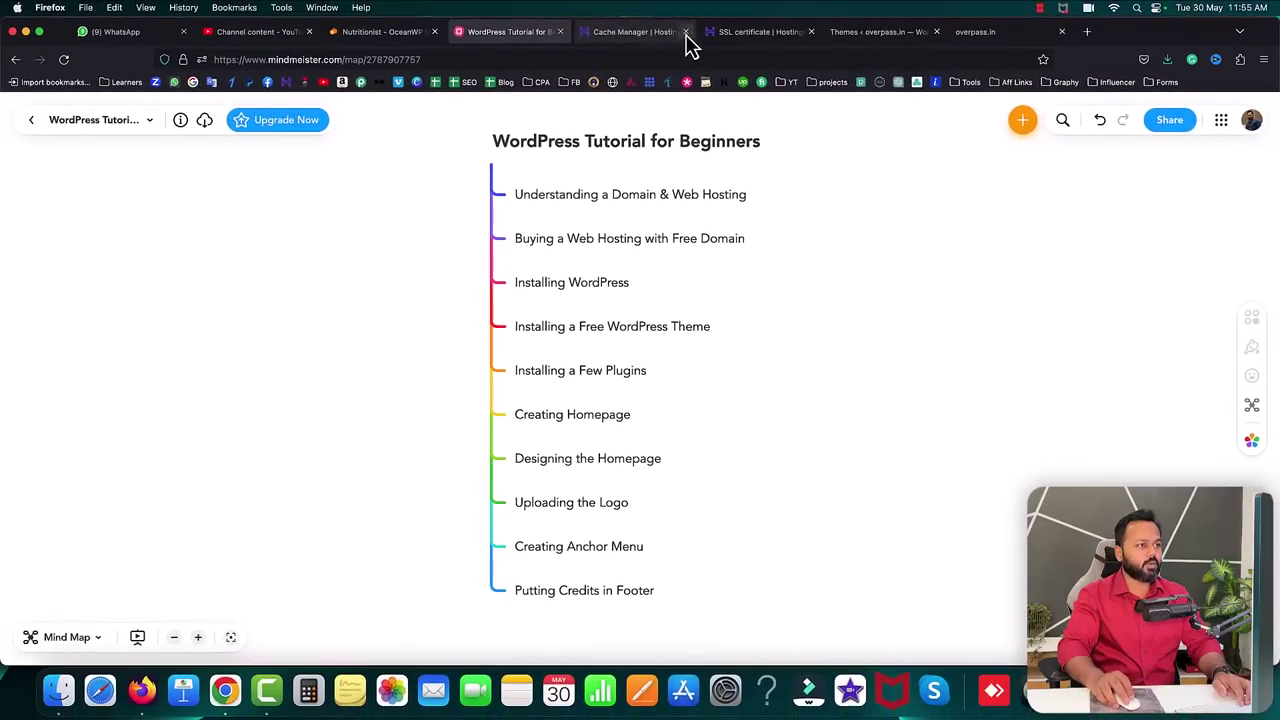
- Close the Cache Manager and SSL certificate hosting tabs and return to the WordPress Themes page
click(686, 32)
click(686, 32)
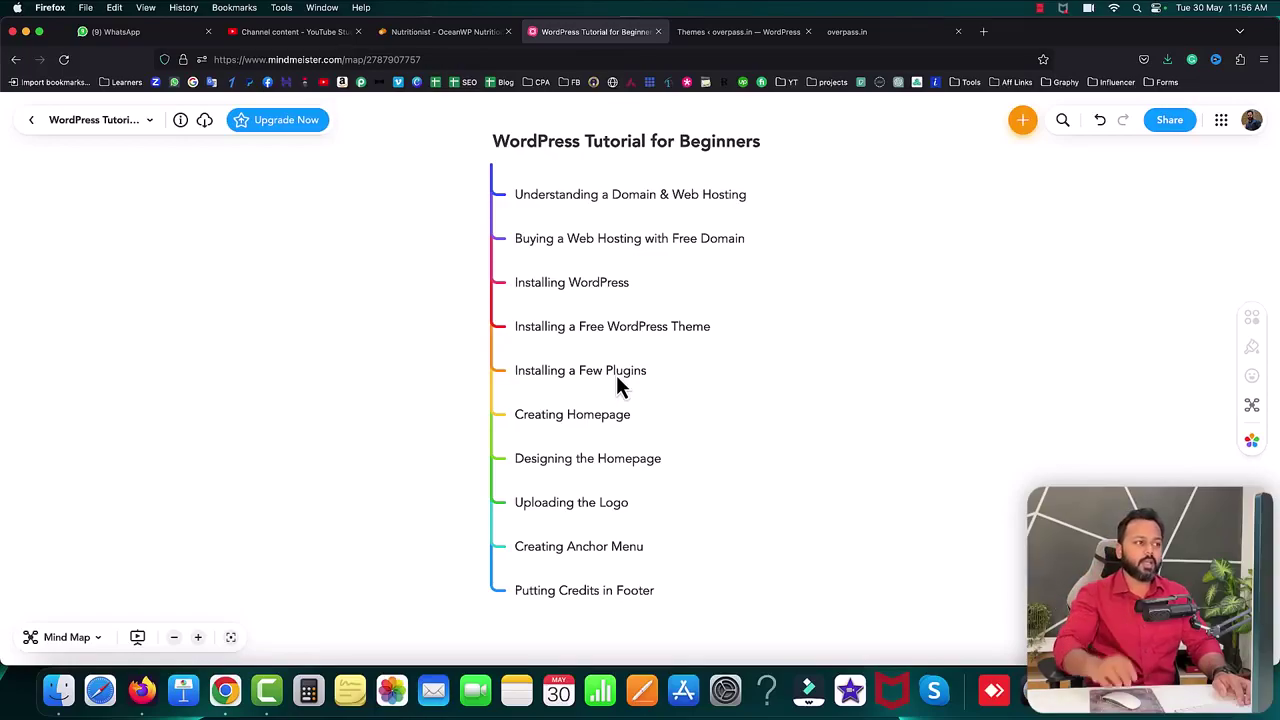
click(755, 32)
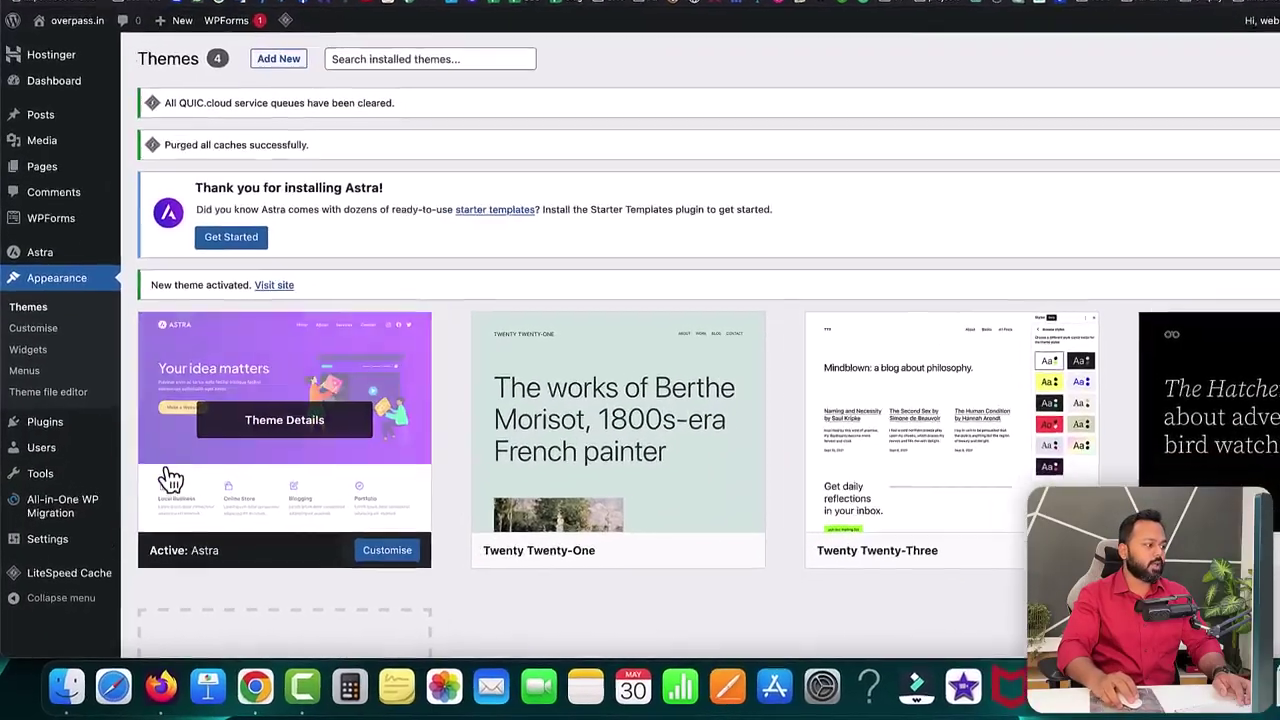
- Search the plugin directory for 'Elementor', then install and activate Elementor Website Builder
mouse_move(70, 428)
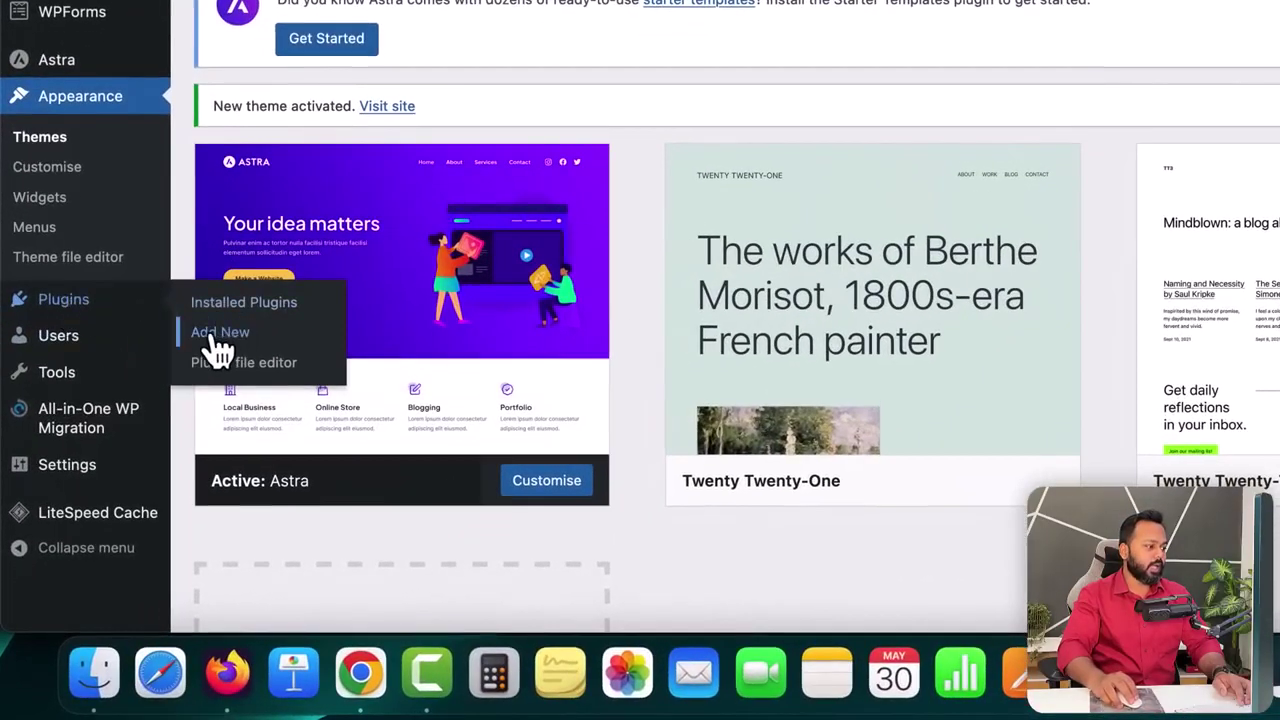
click(218, 348)
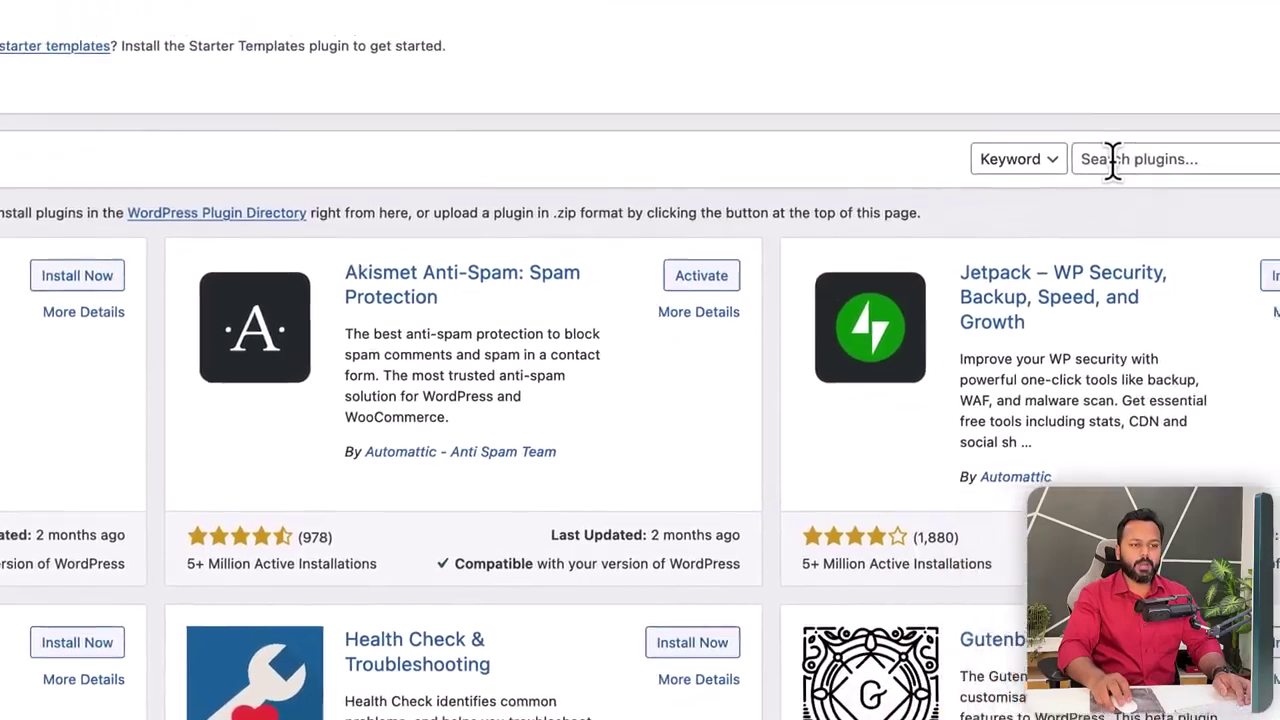
click(1113, 160)
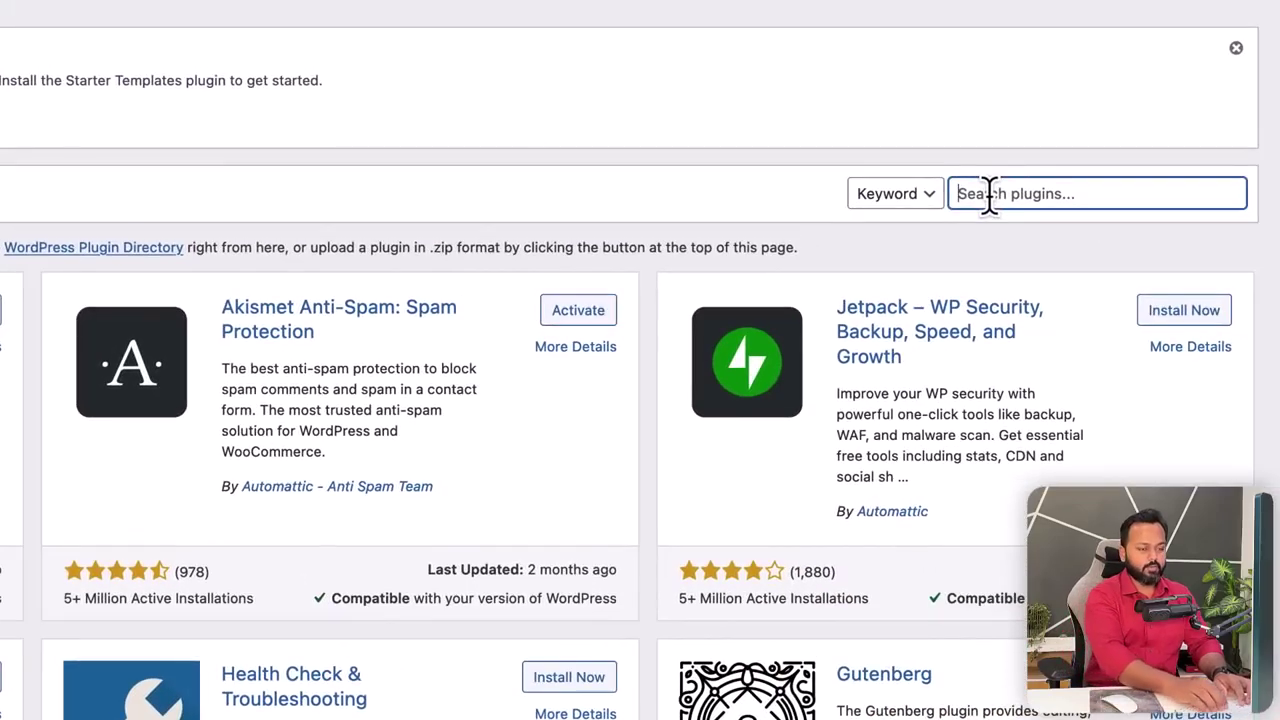
text(Elem)
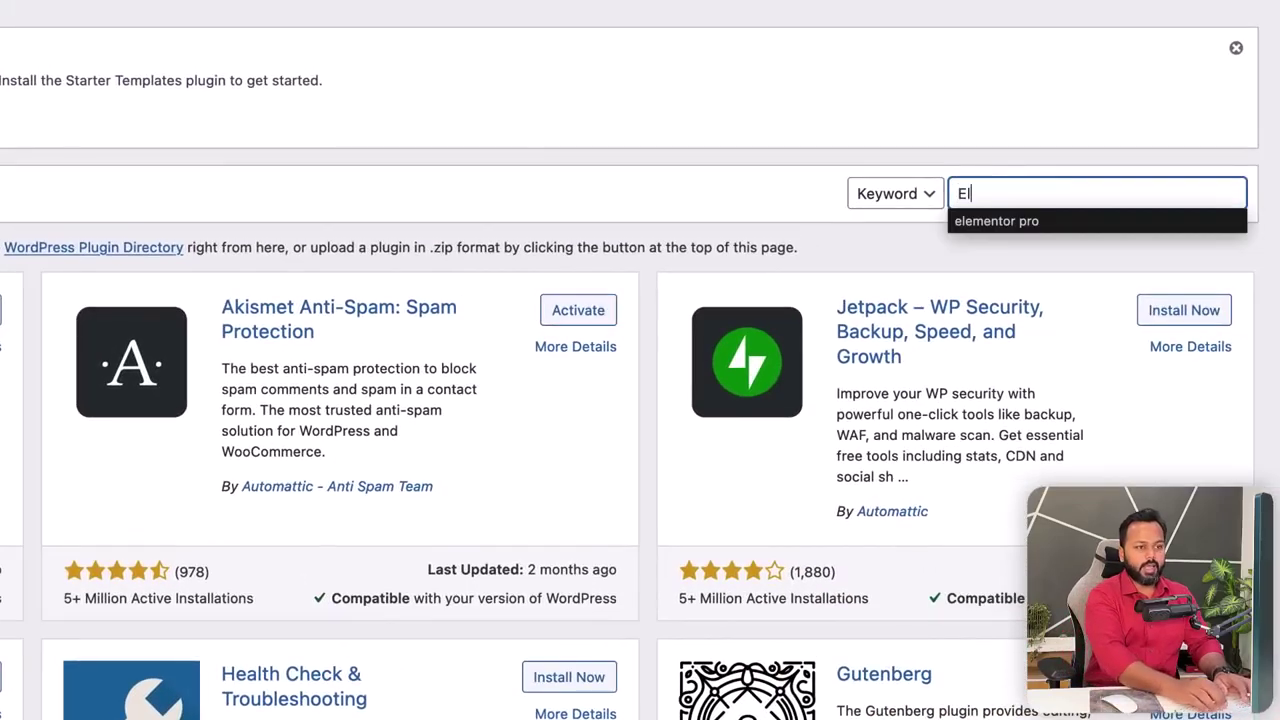
text(entor)
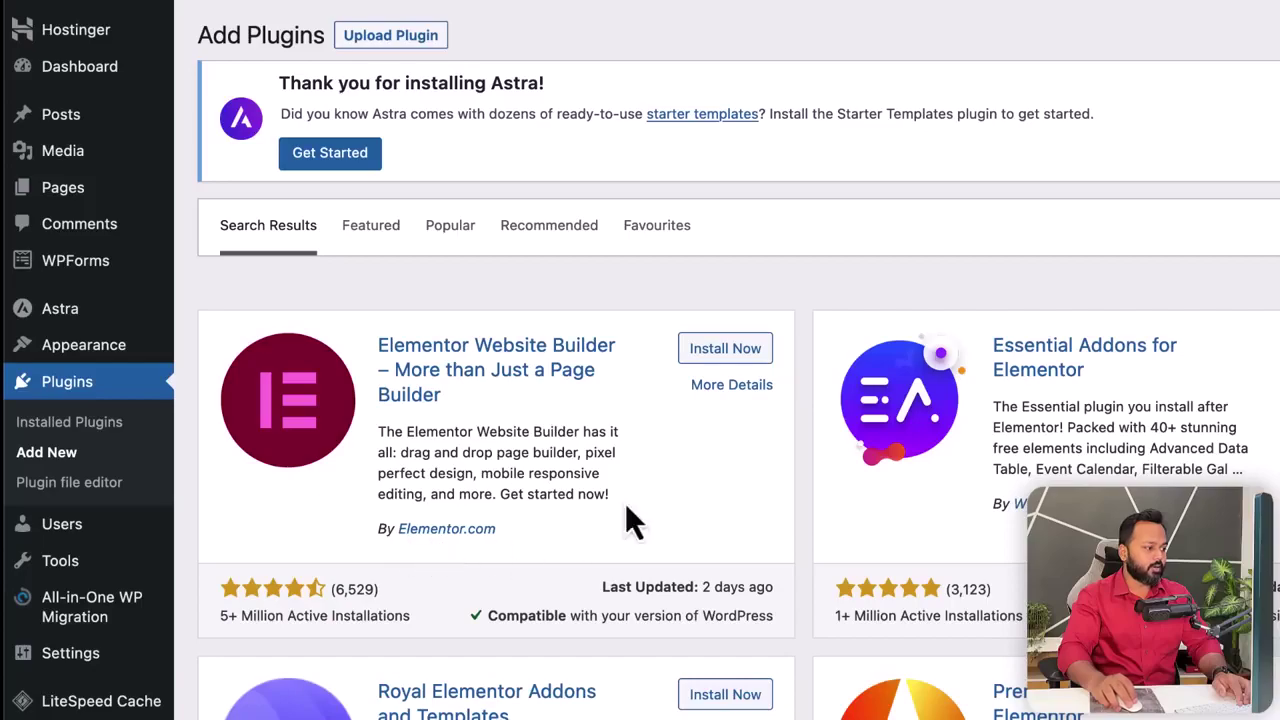
click(745, 352)
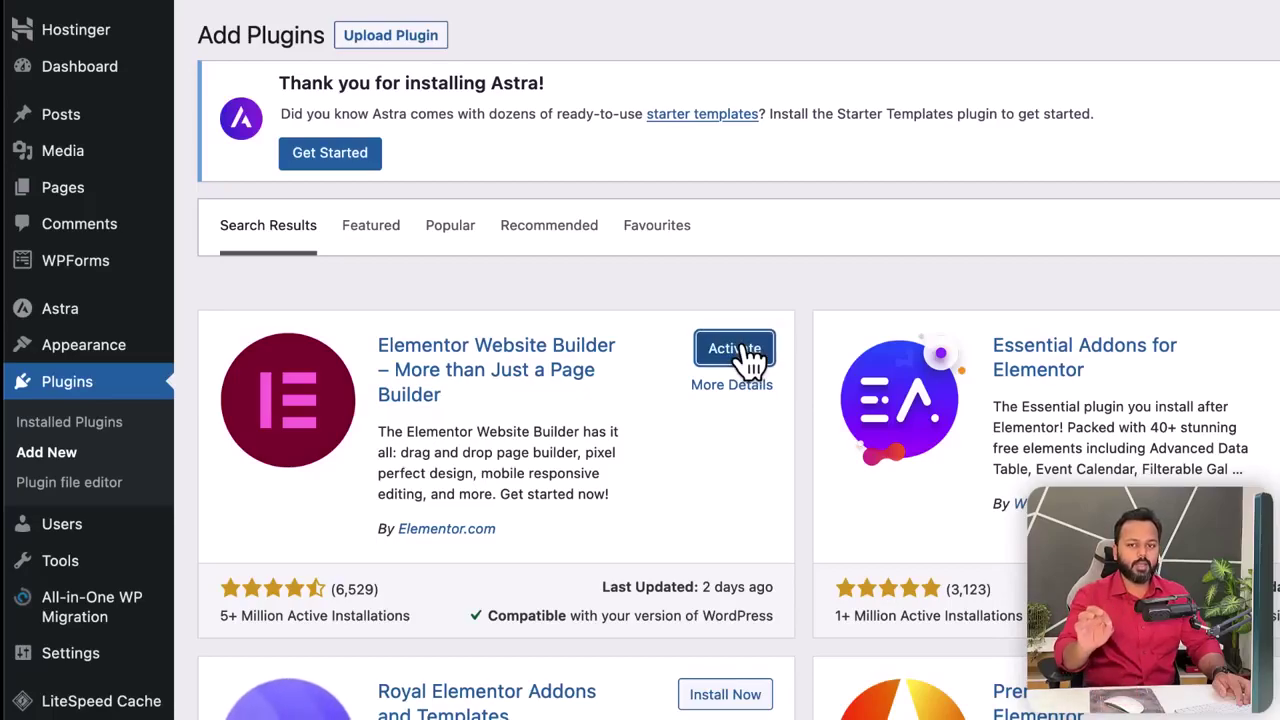
click(742, 349)
- Highlight the Elementor, Akismet Anti-Spam and All-in-One WP Migration plugin names in the list
scroll(743, 362, down, 5)
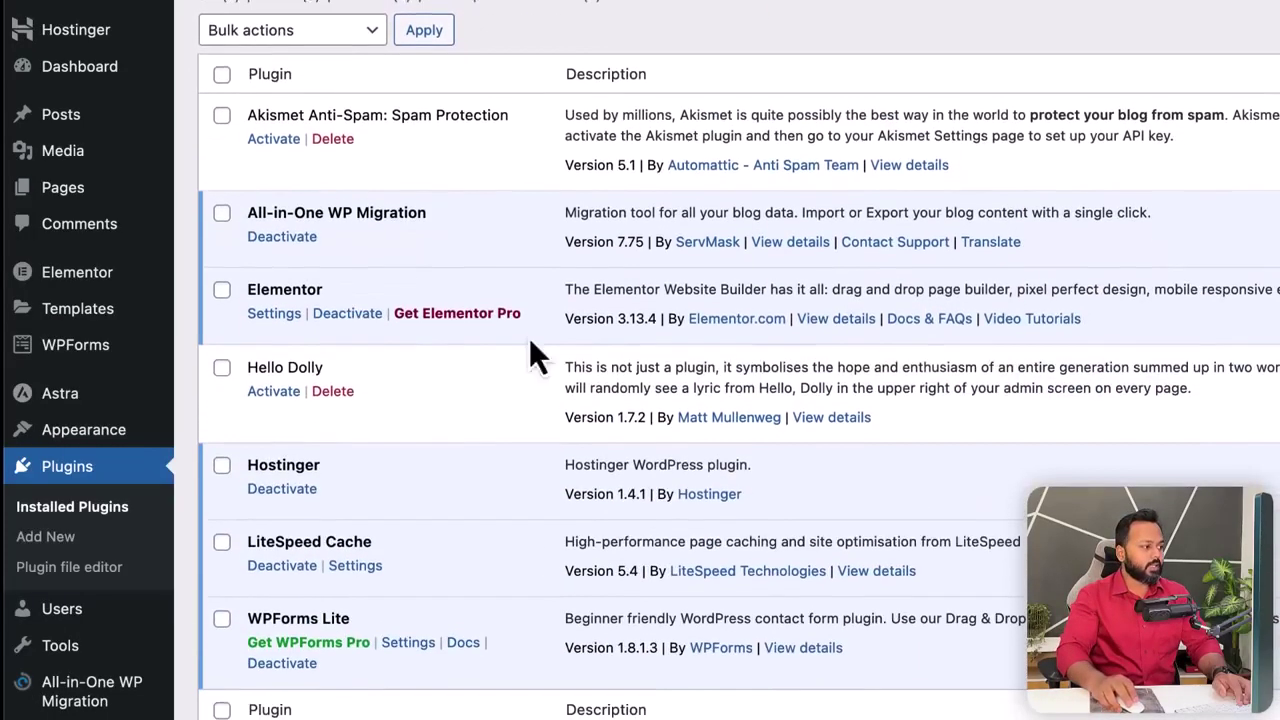
drag(249, 298, 320, 298)
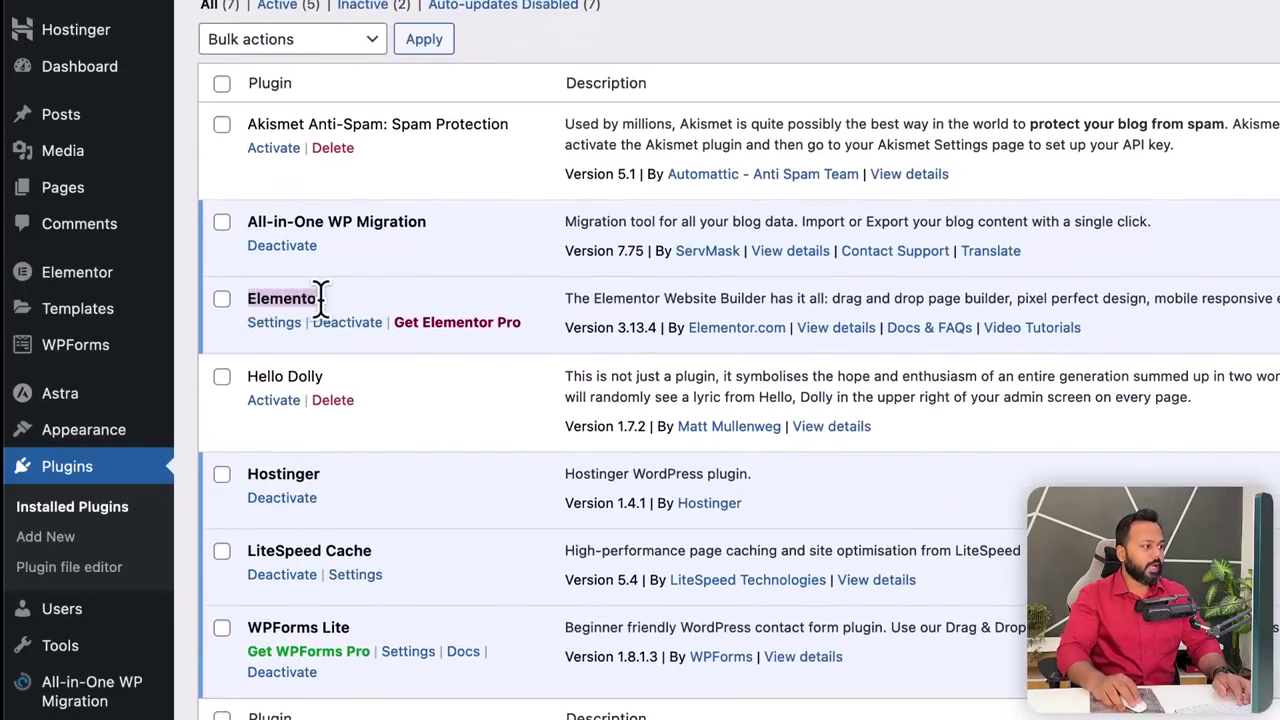
click(462, 306)
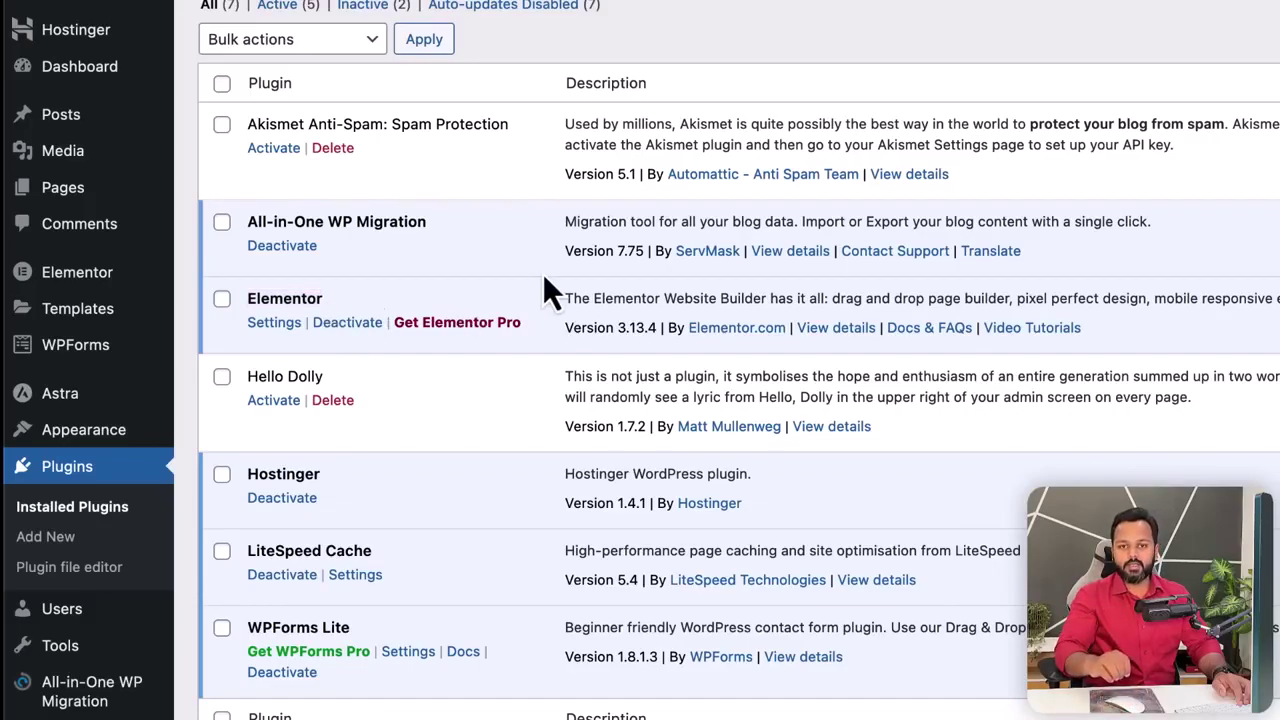
scroll(543, 273, up, 2)
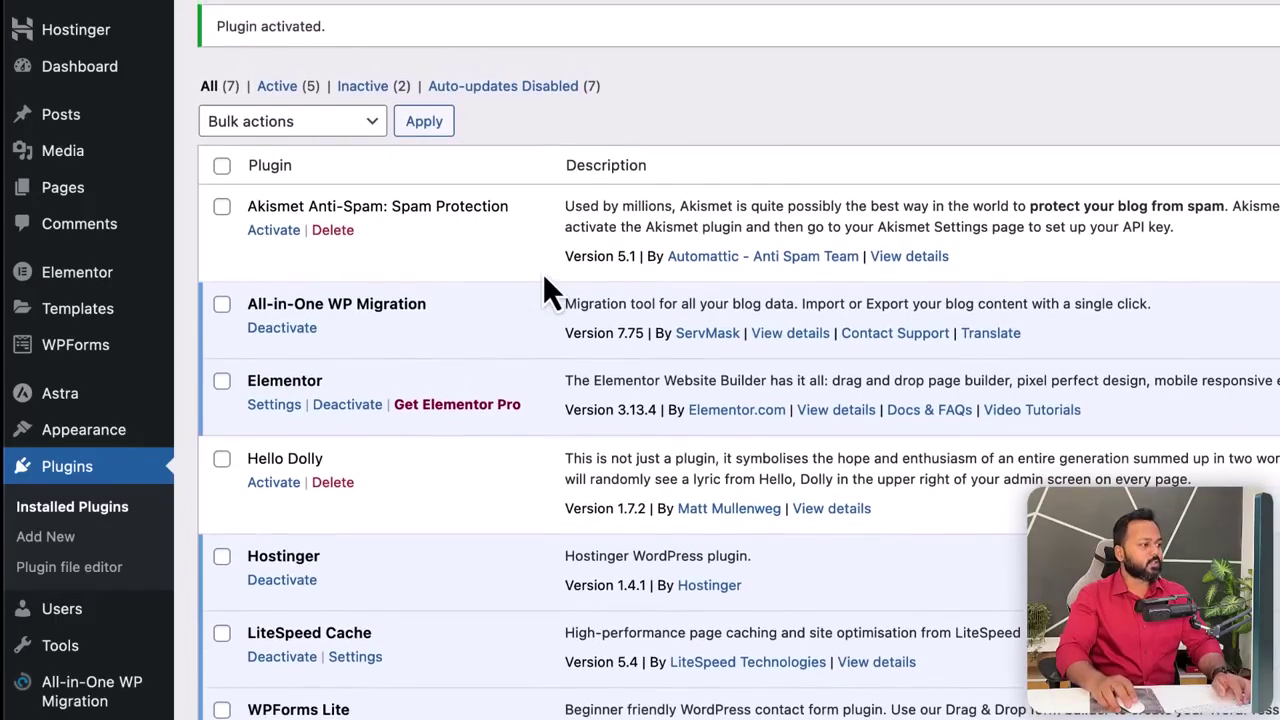
drag(248, 206, 386, 208)
drag(249, 304, 414, 308)
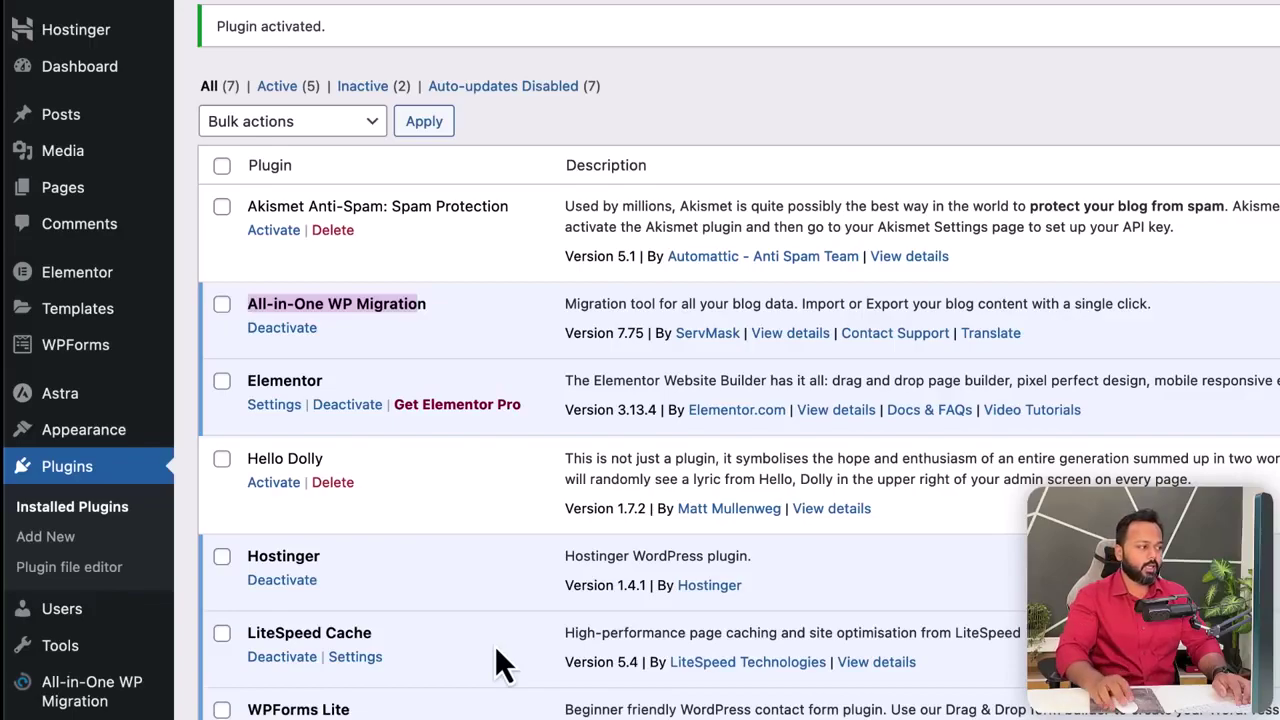
click(491, 331)
- Bulk-delete the Akismet Anti-Spam and Hello Dolly plugins
click(221, 207)
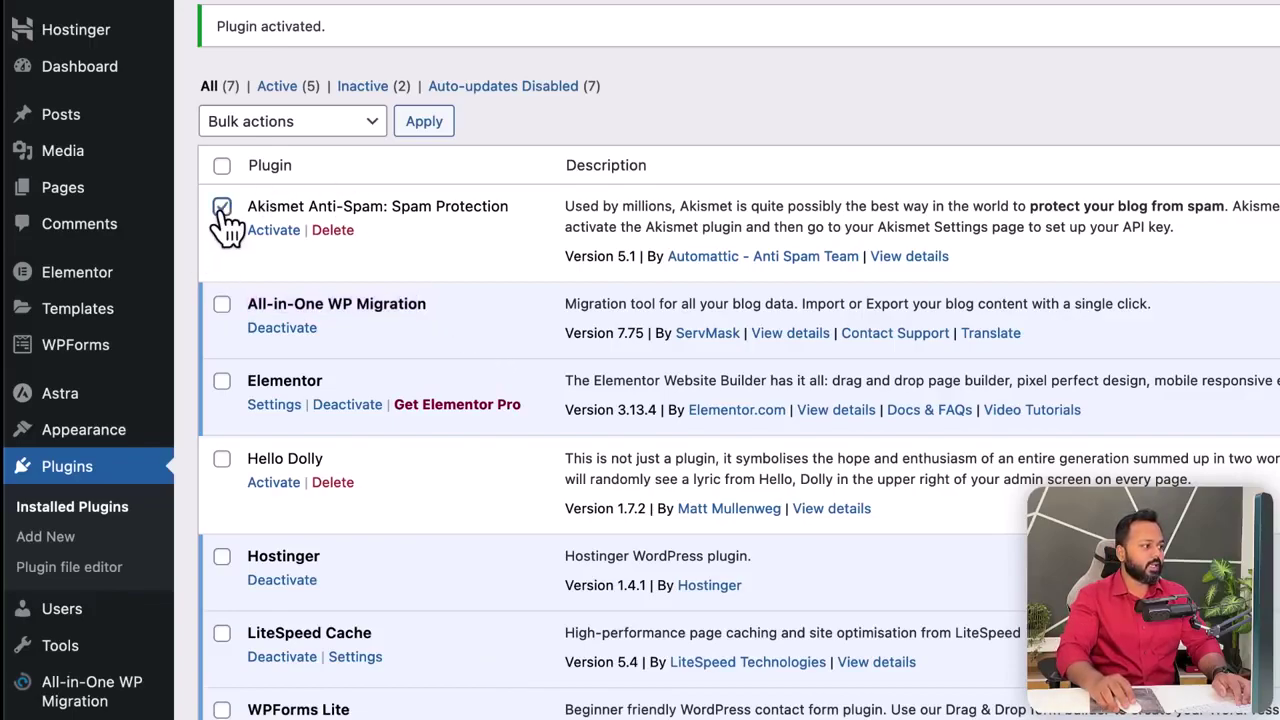
click(221, 460)
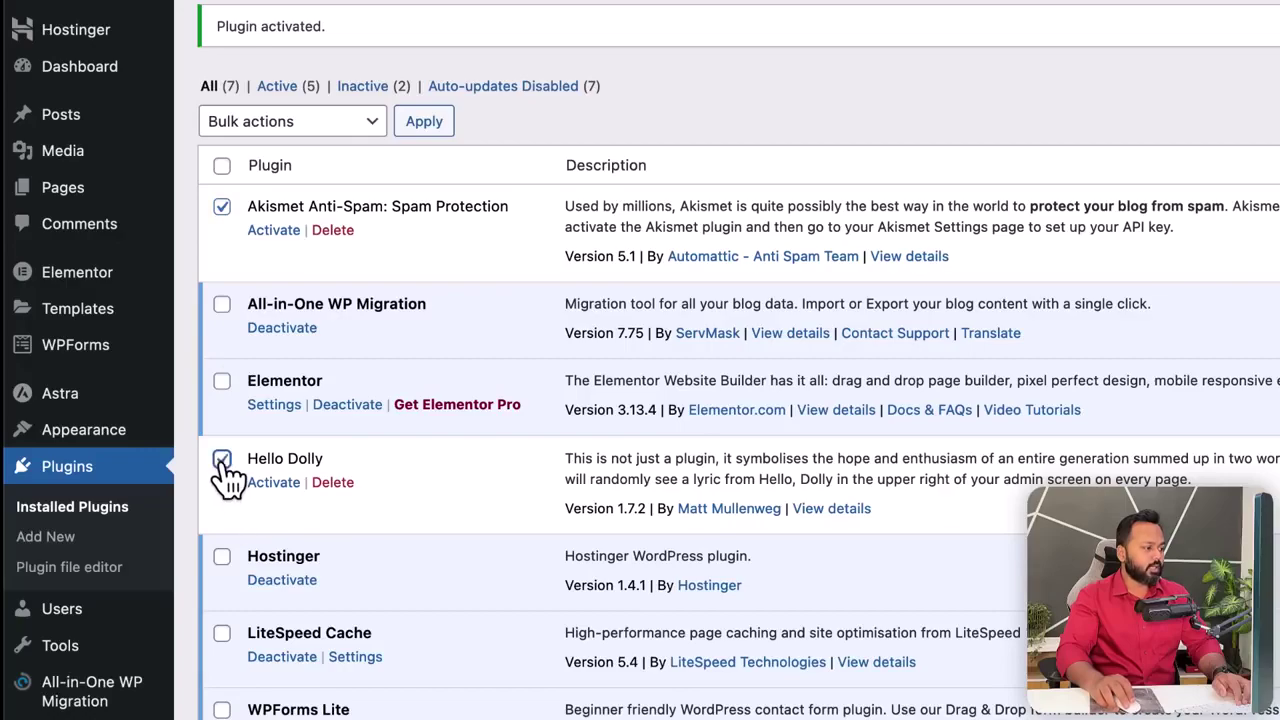
click(262, 124)
click(273, 206)
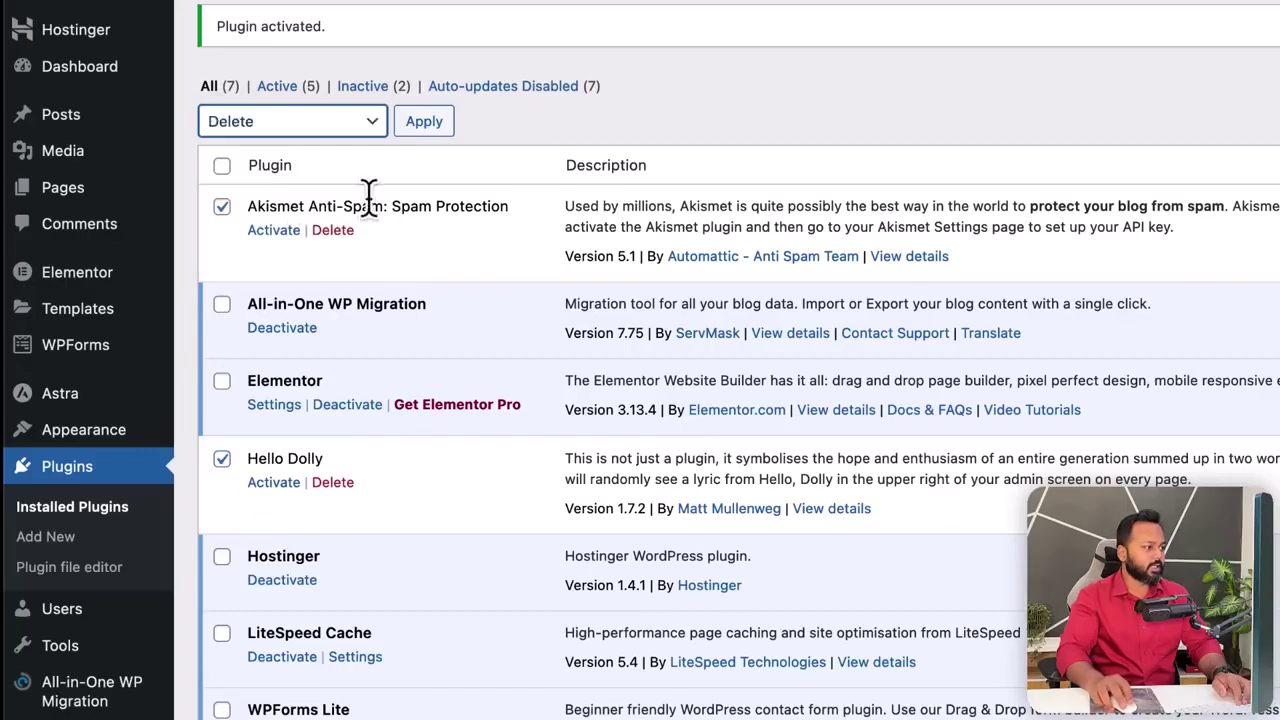
click(428, 128)
click(1183, 465)
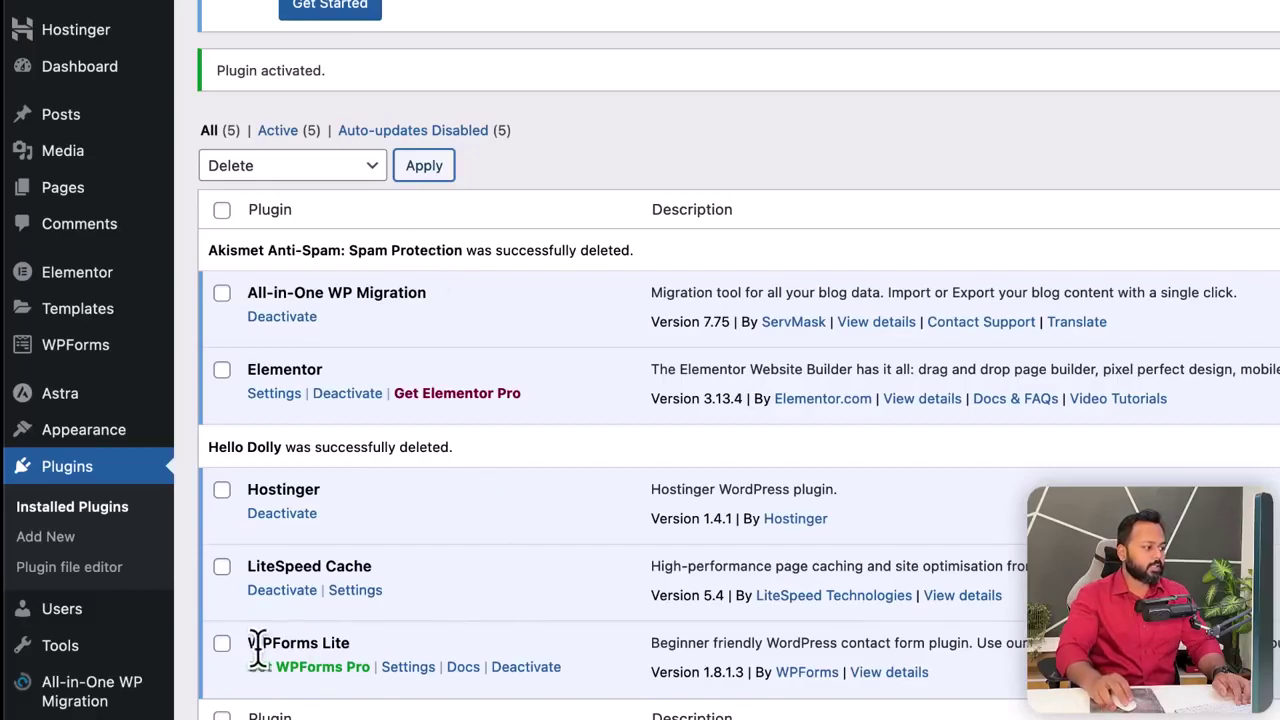
- Deactivate WPForms Lite, All-in-One WP Migration and Hostinger with the Deactivate bulk action
click(224, 646)
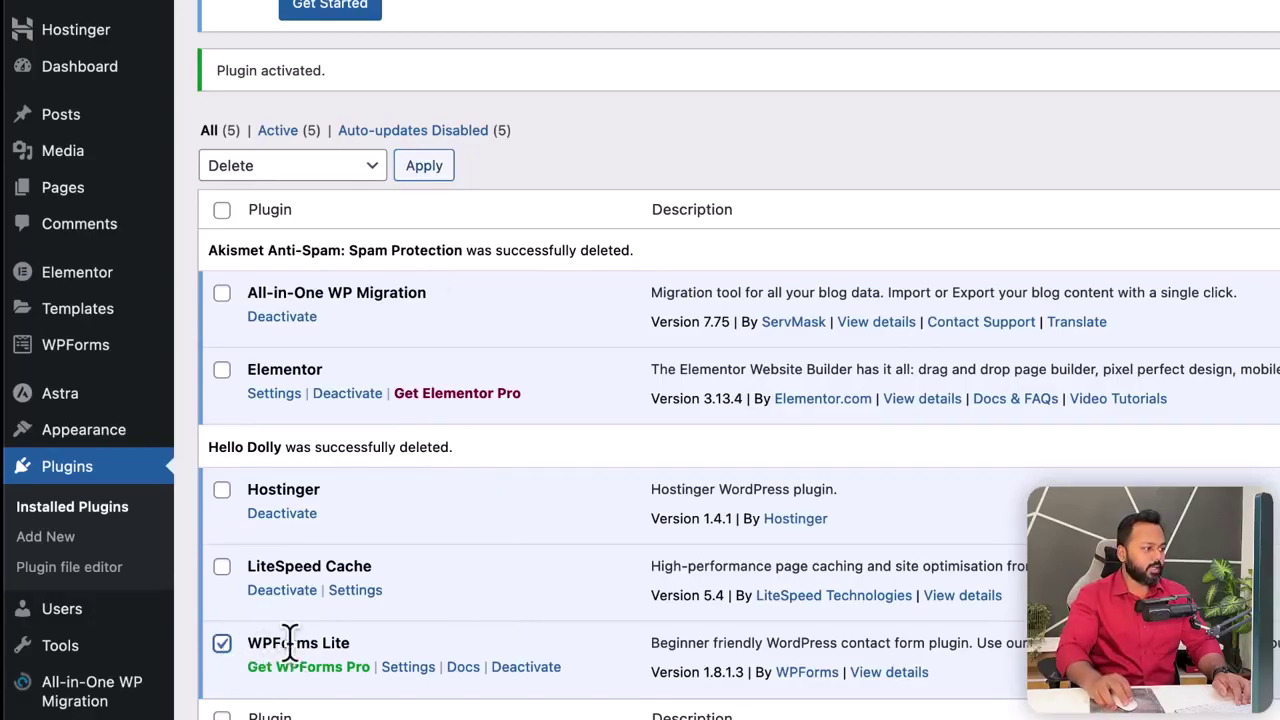
click(222, 294)
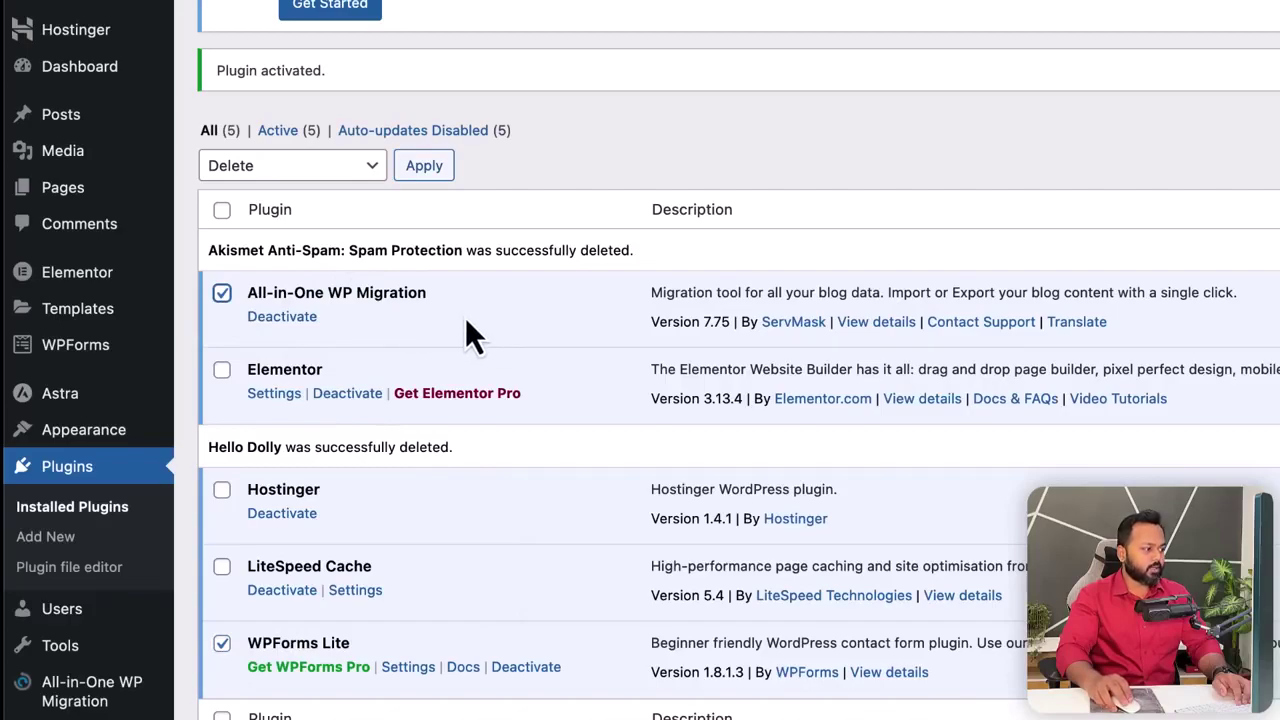
click(222, 492)
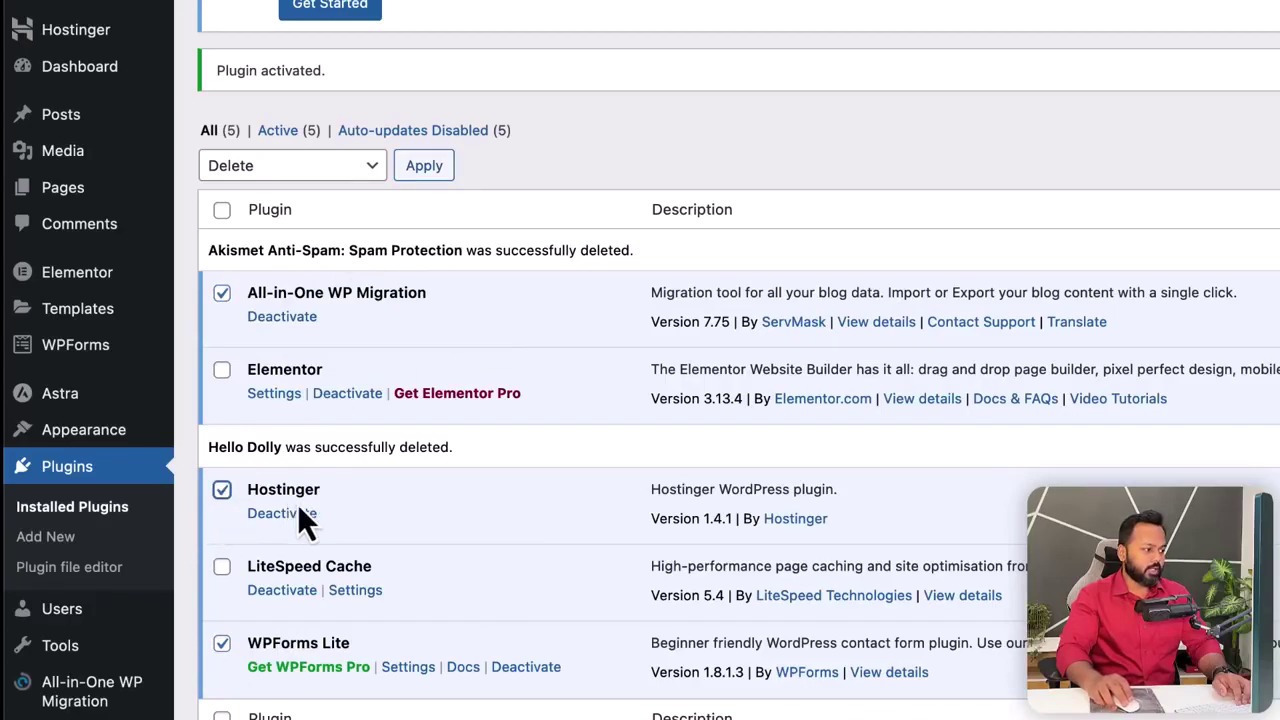
click(320, 515)
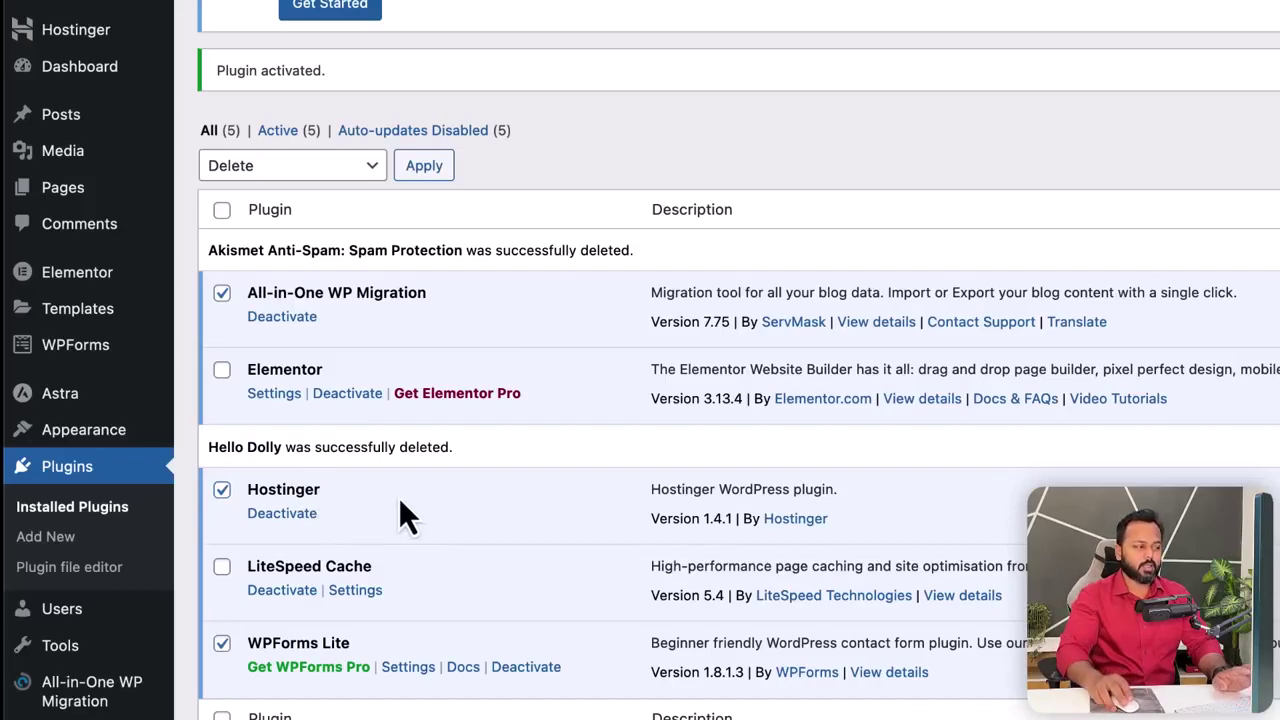
click(319, 168)
click(271, 120)
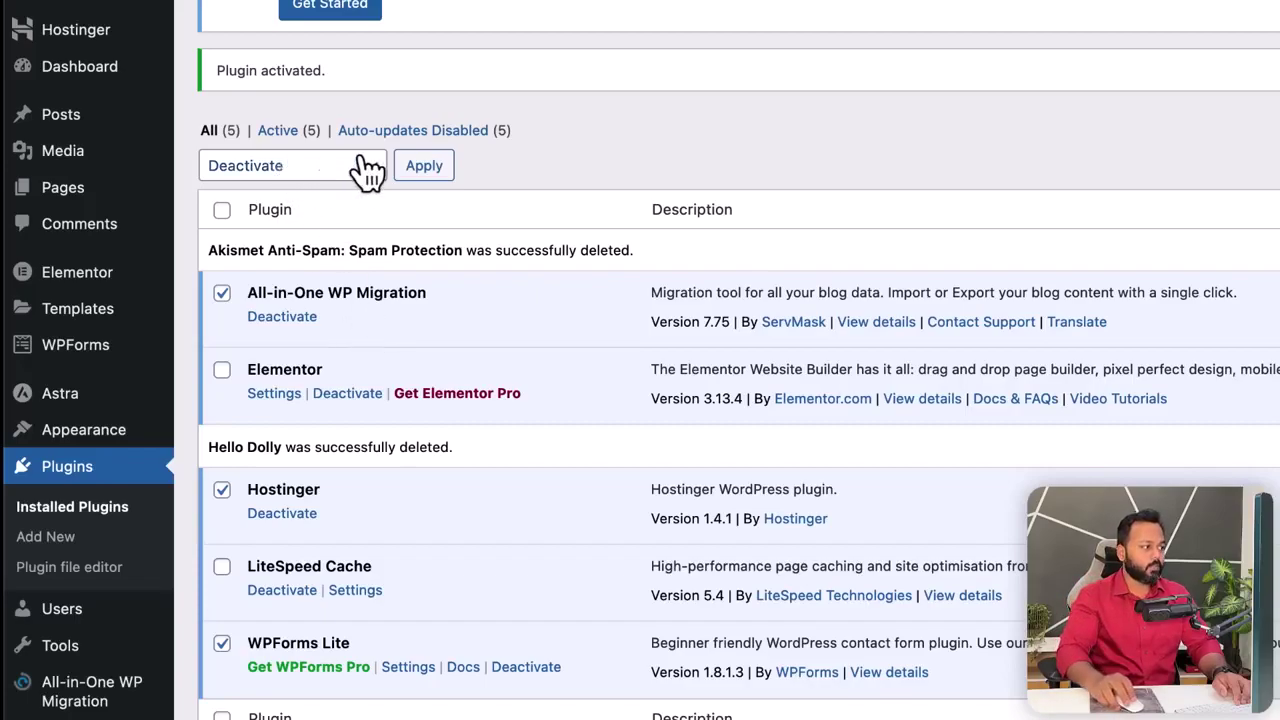
click(424, 166)
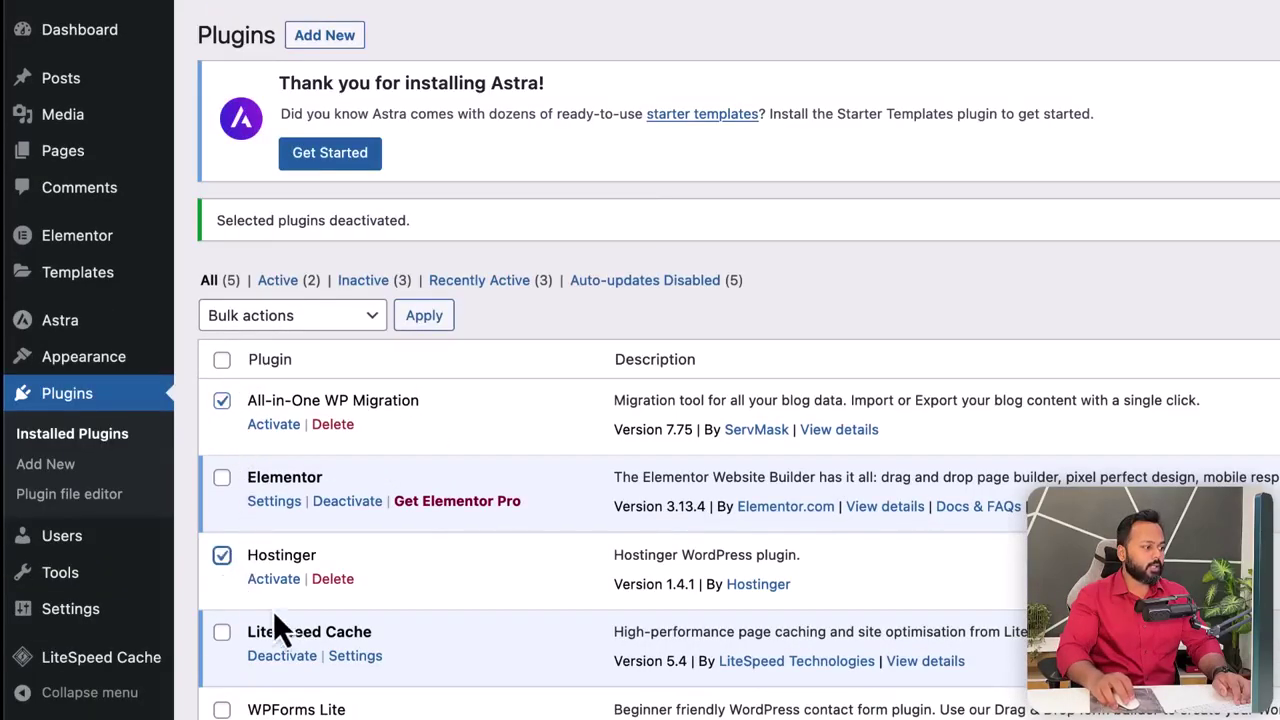
- Bulk-delete the three deactivated plugins, leaving Elementor and LiteSpeed Cache
scroll(262, 605, down, 2)
click(320, 255)
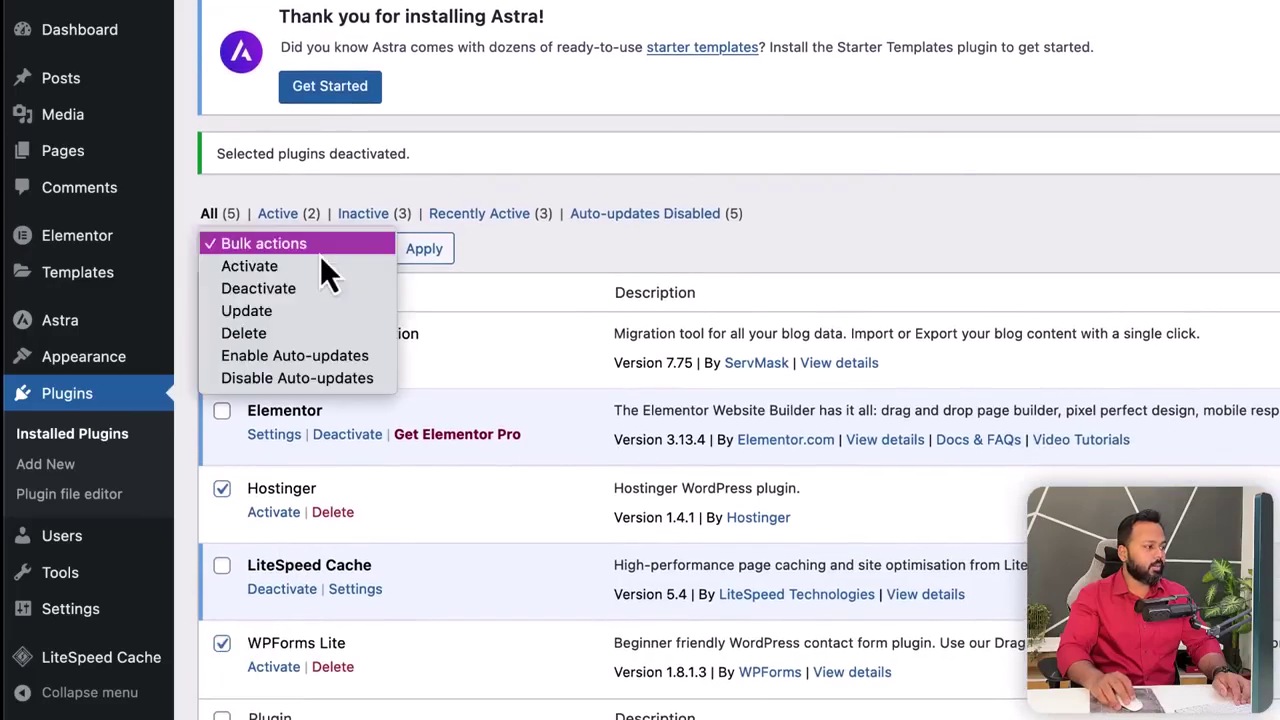
click(290, 331)
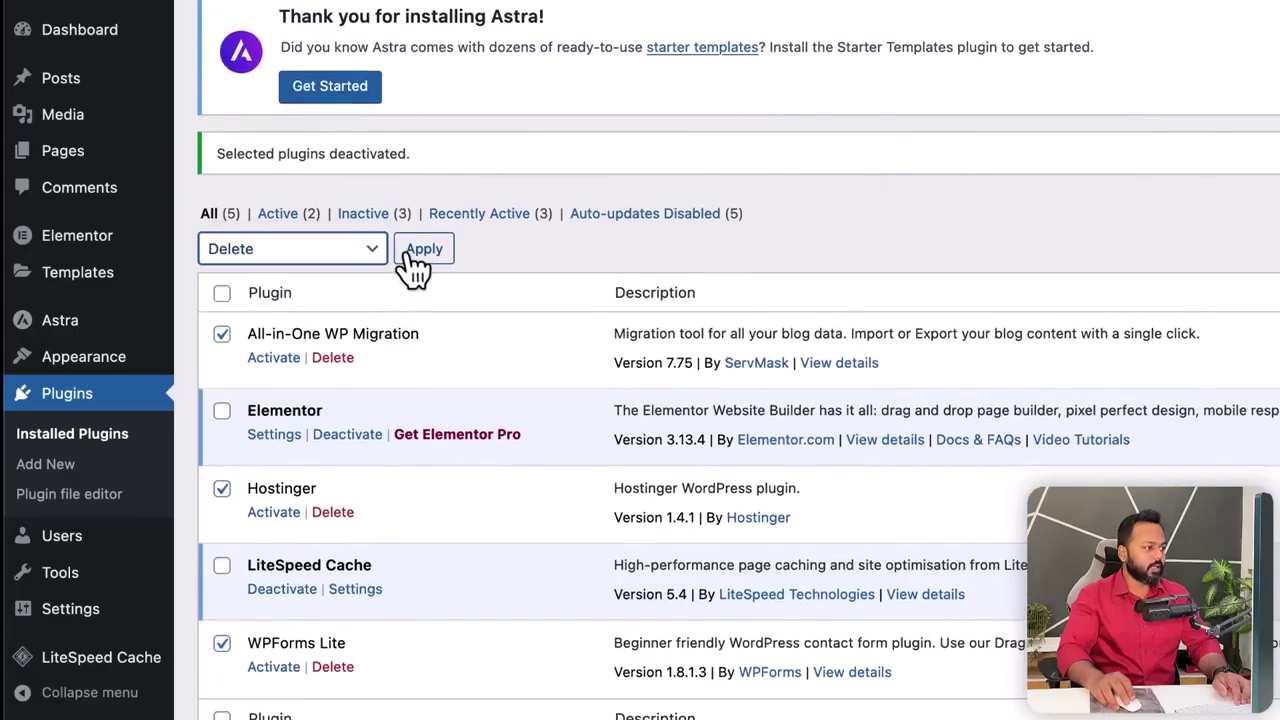
click(423, 250)
click(1183, 464)
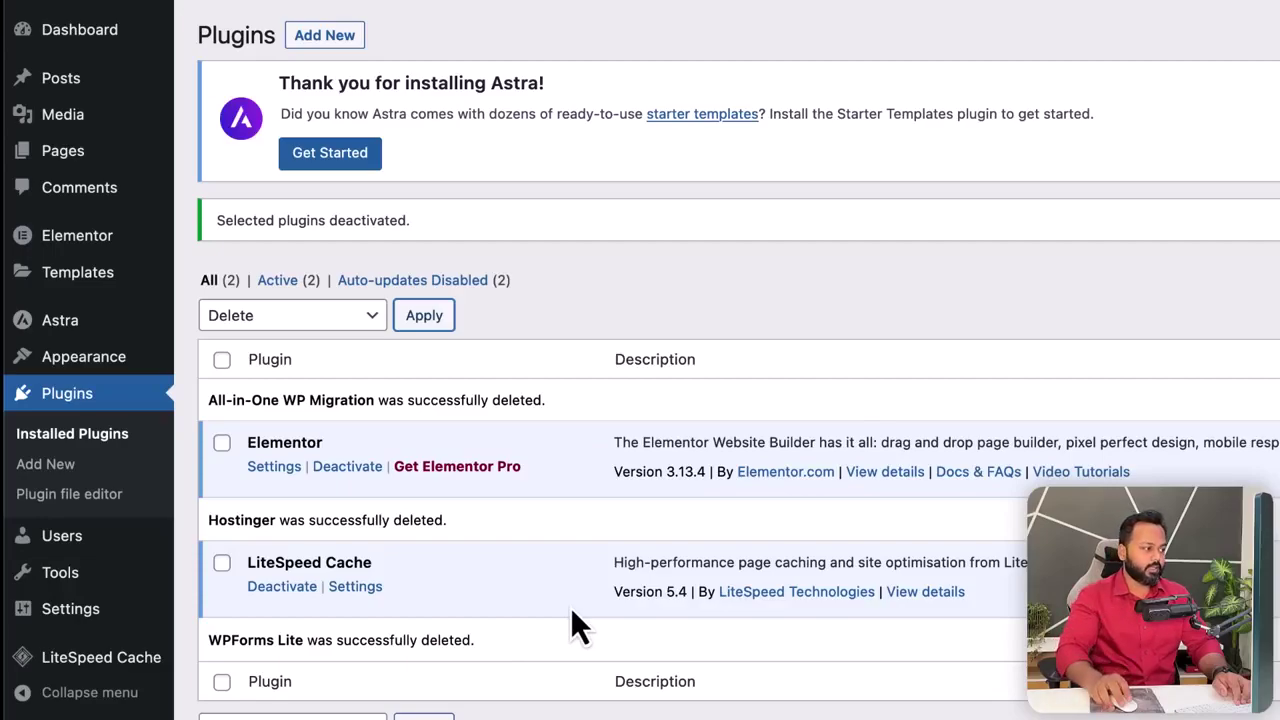
drag(248, 442, 341, 446)
click(447, 442)
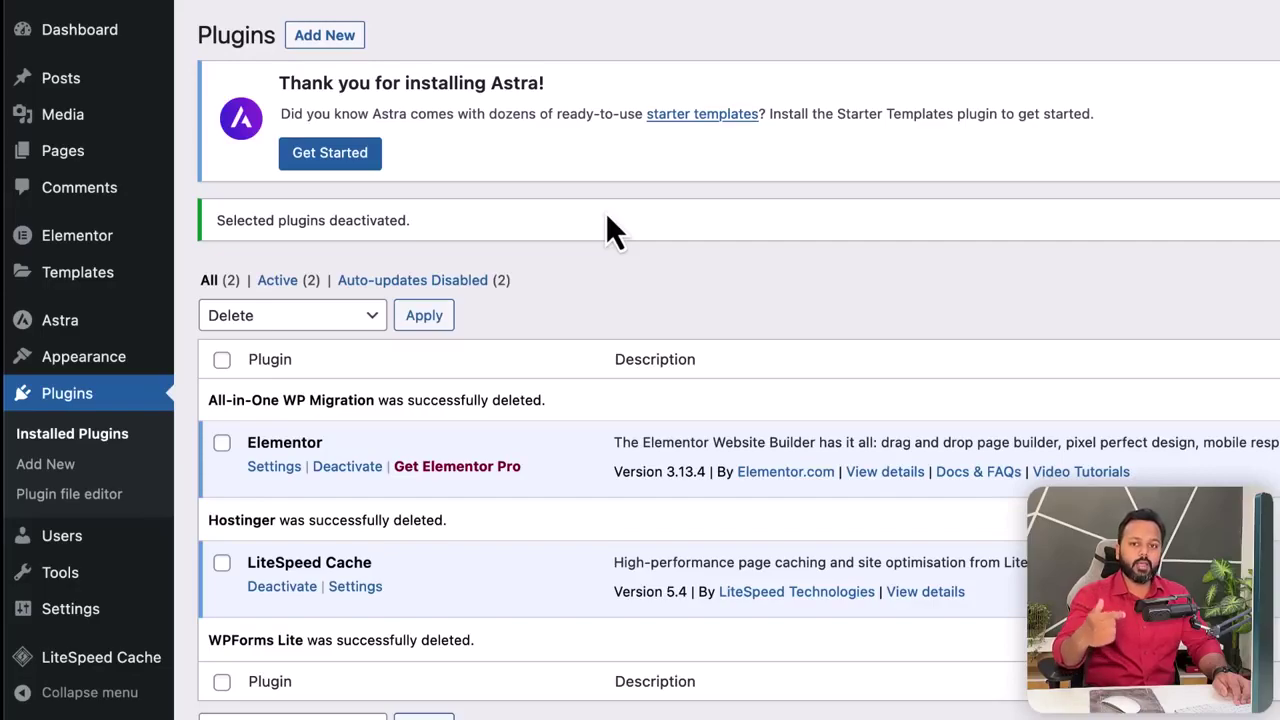
- Select elementor-pro-3.11.2.zip from the Plugins/elementor-pro folder as the plugin upload
click(329, 41)
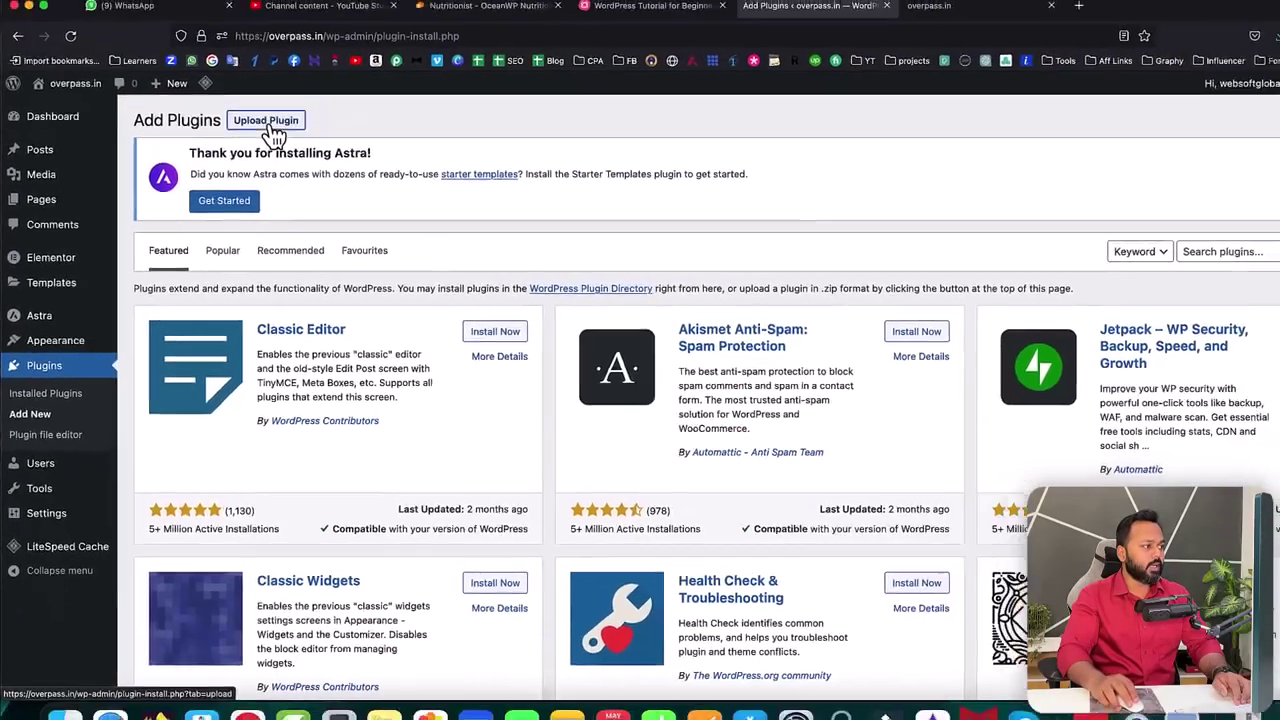
click(380, 50)
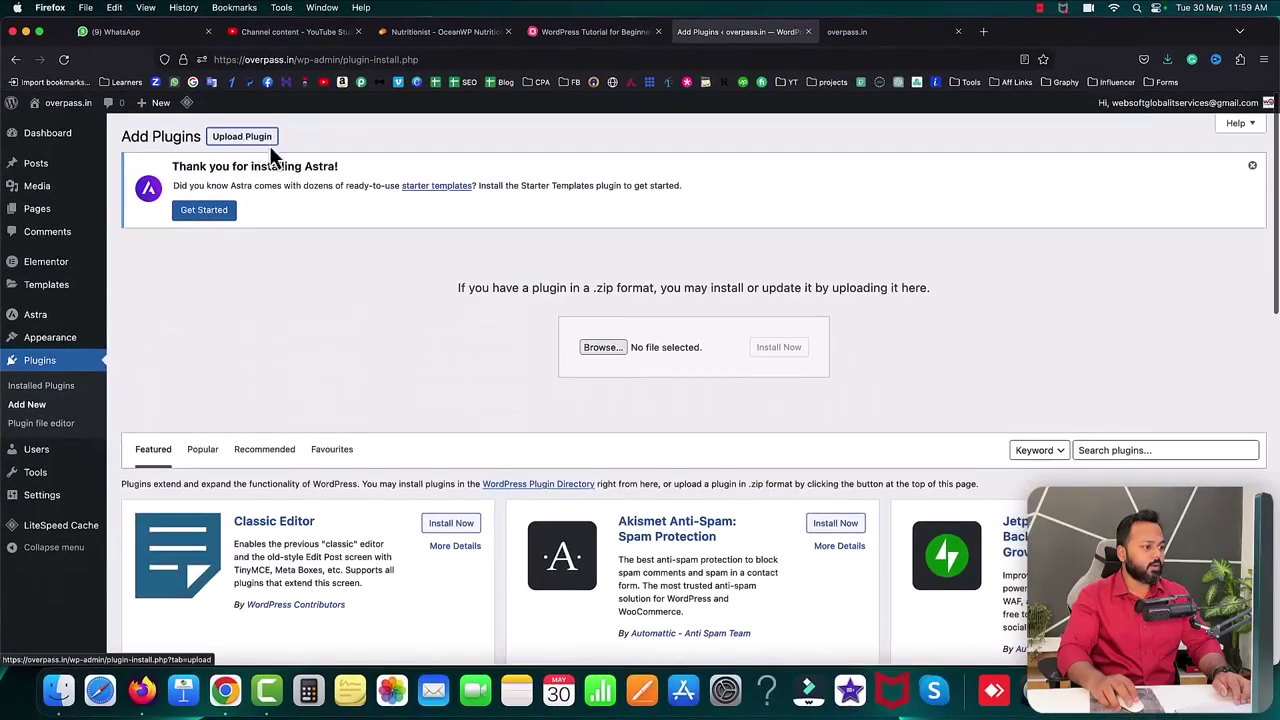
click(603, 347)
click(671, 67)
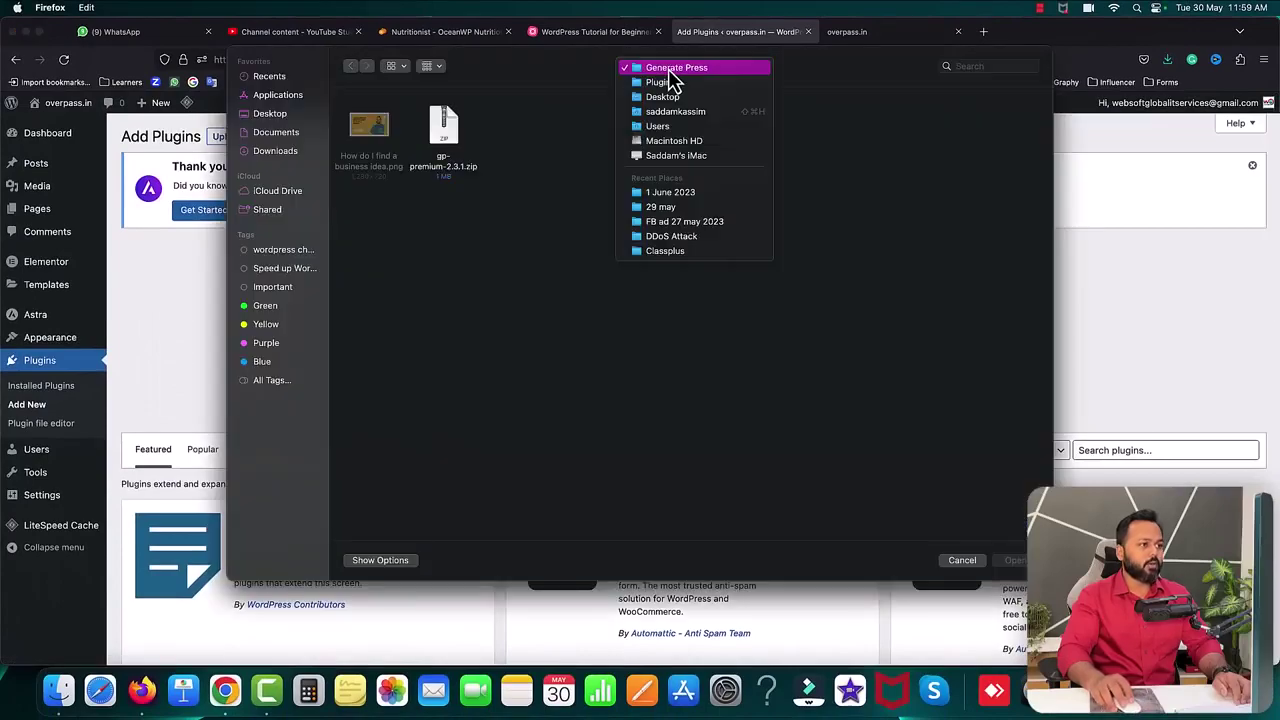
click(668, 84)
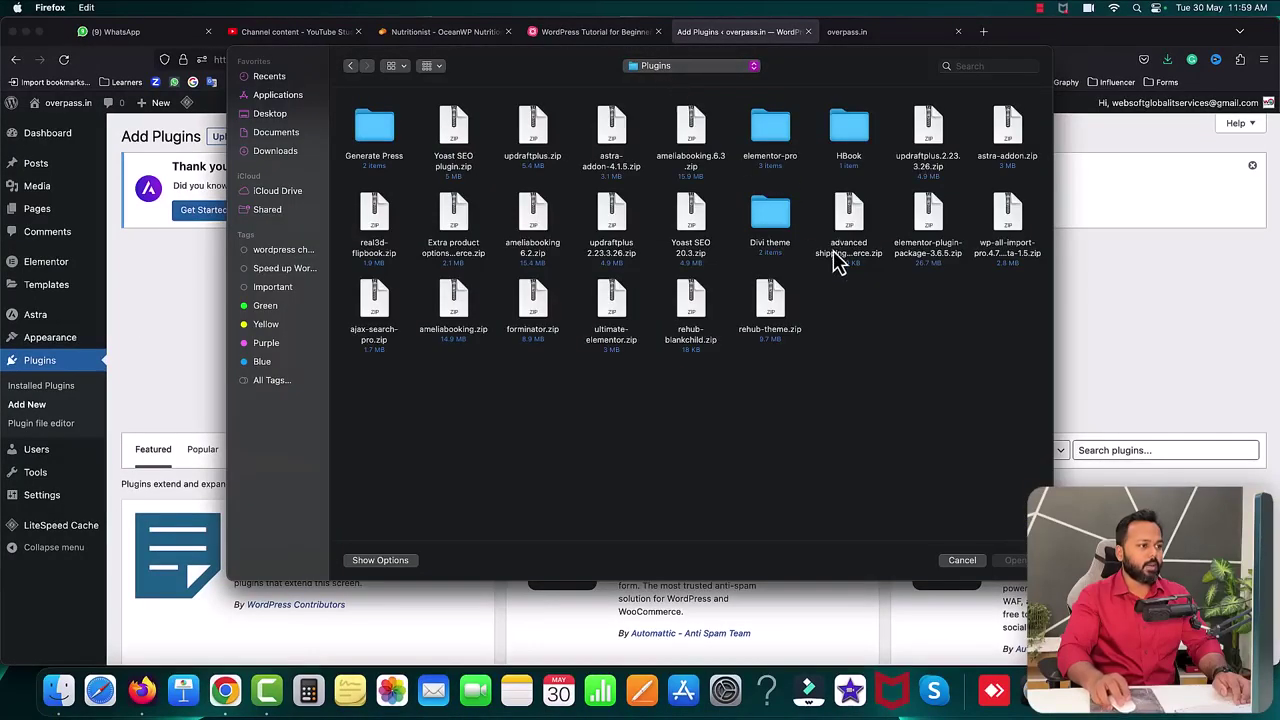
double_click(780, 165)
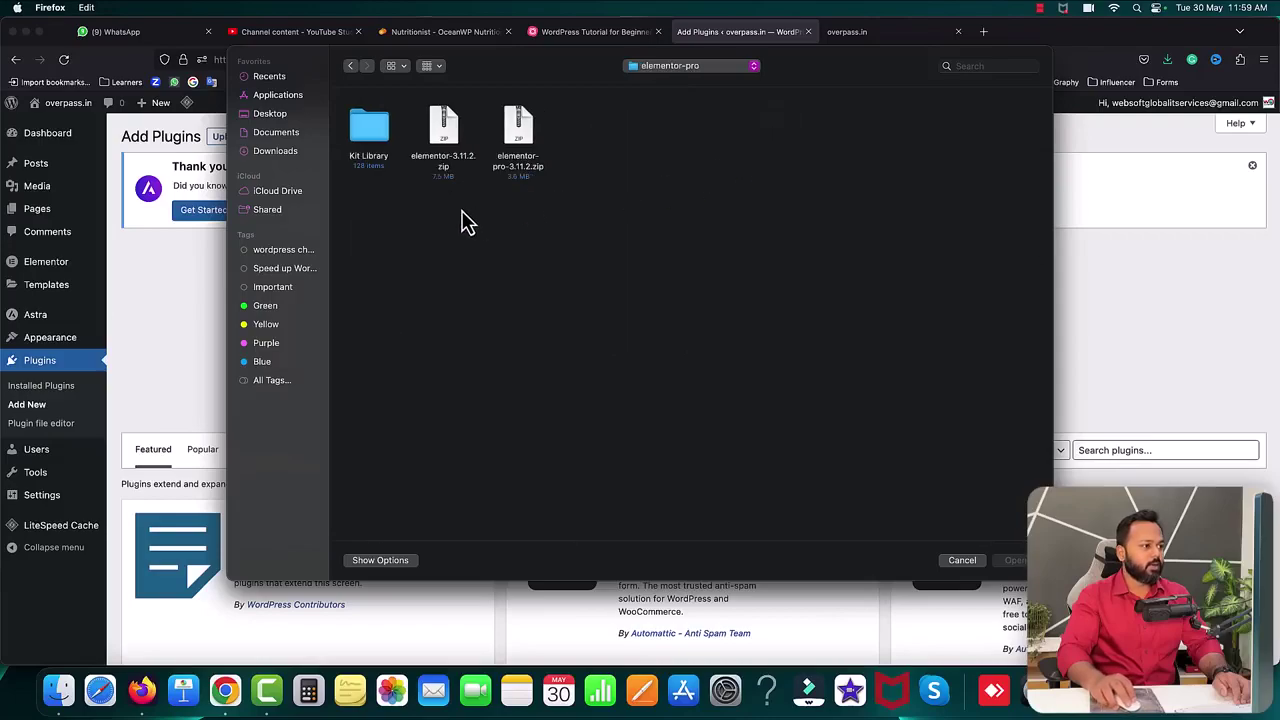
click(520, 140)
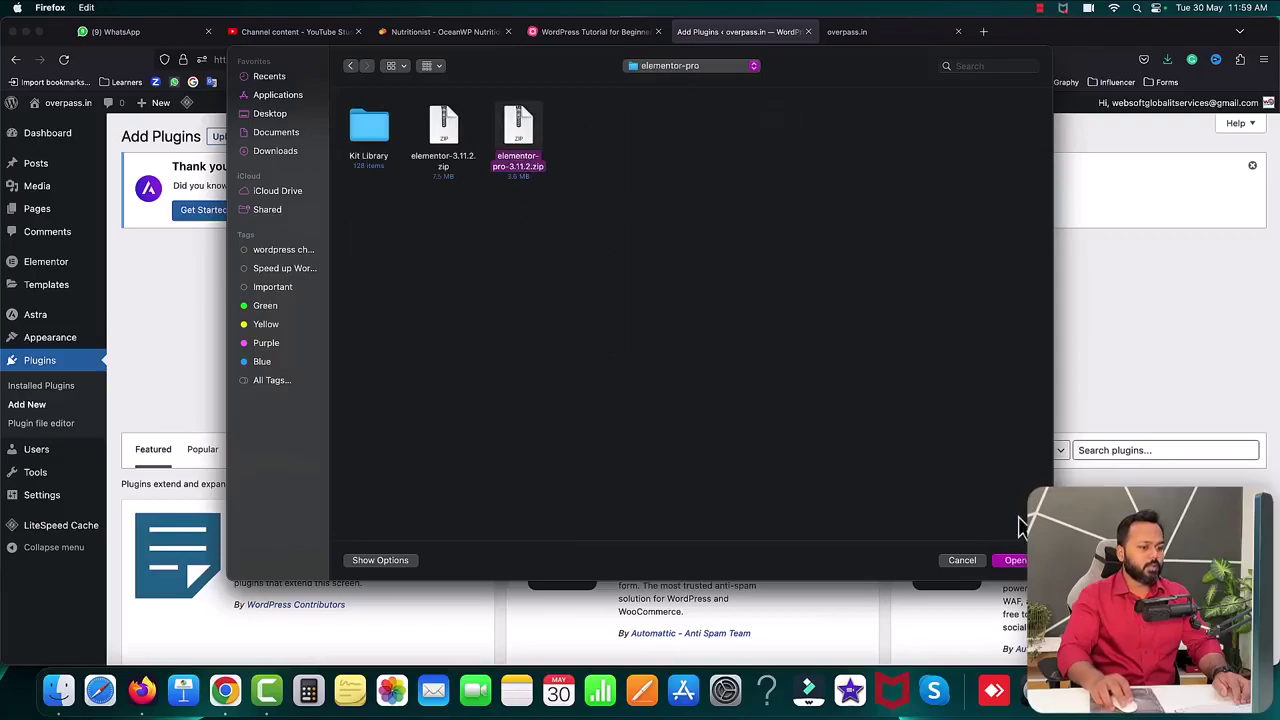
click(1016, 562)
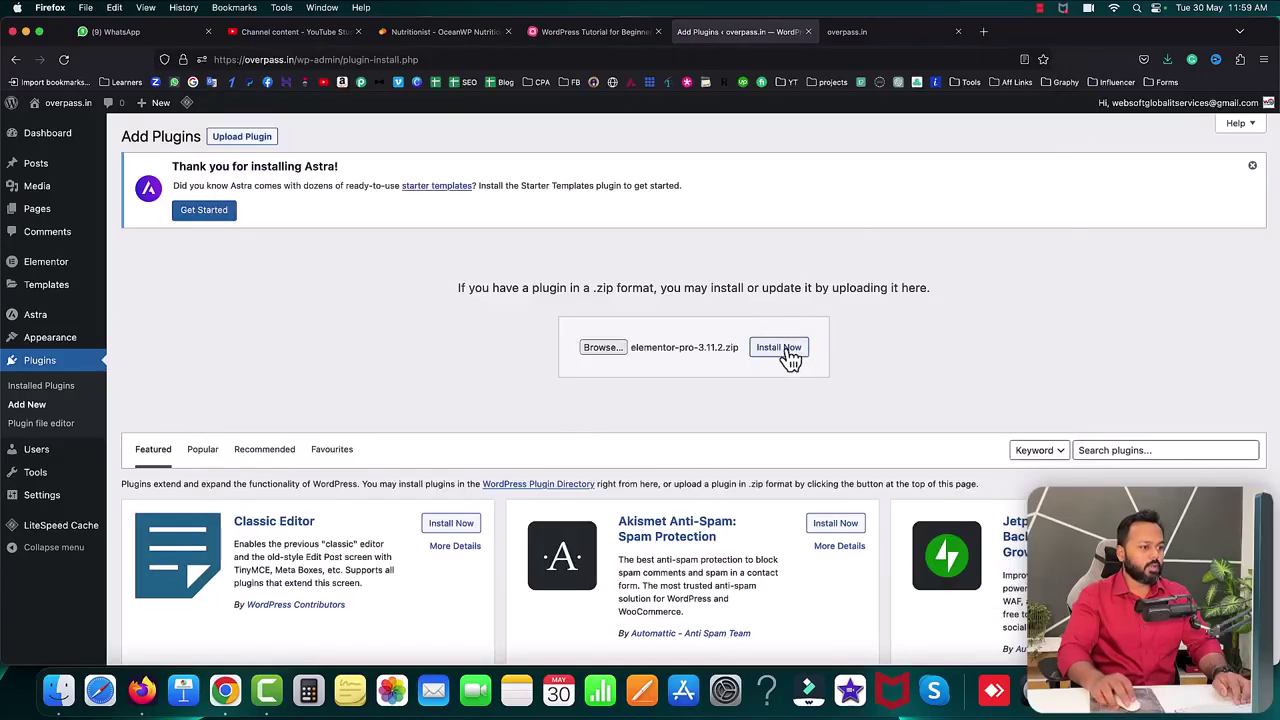
- Install and activate Elementor Pro 3.11.2 from the uploaded zip
click(788, 356)
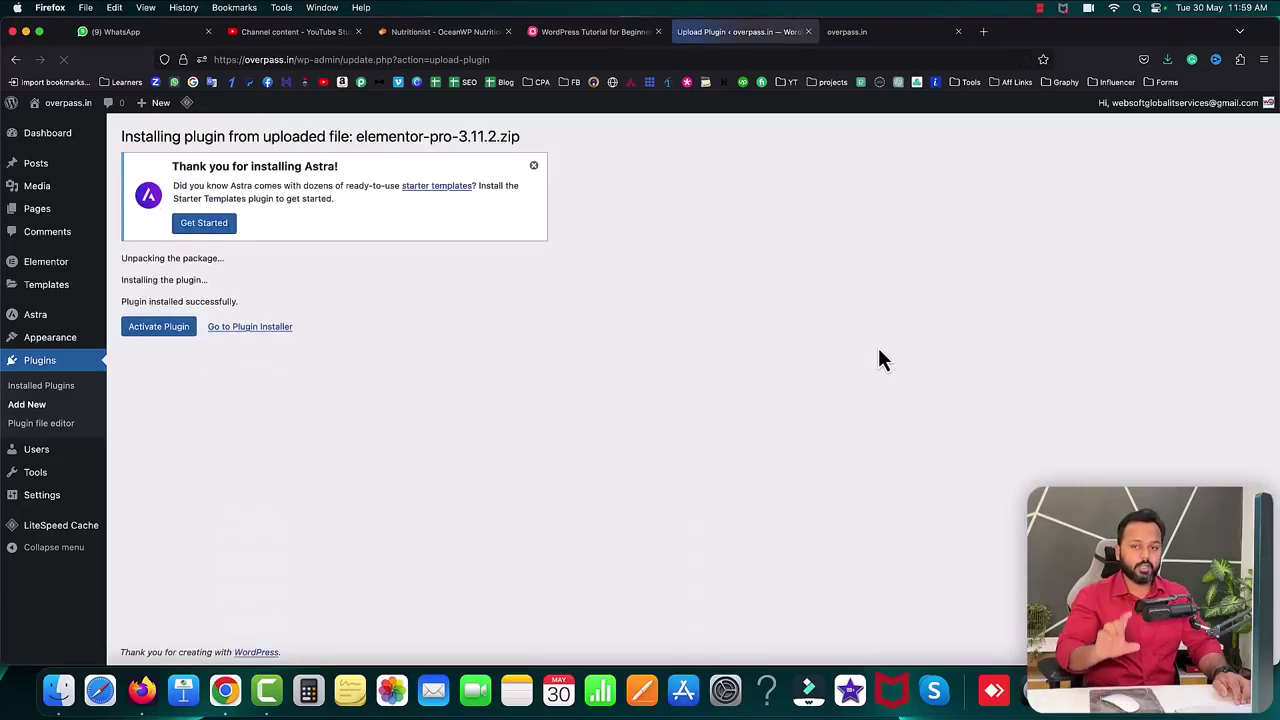
click(158, 328)
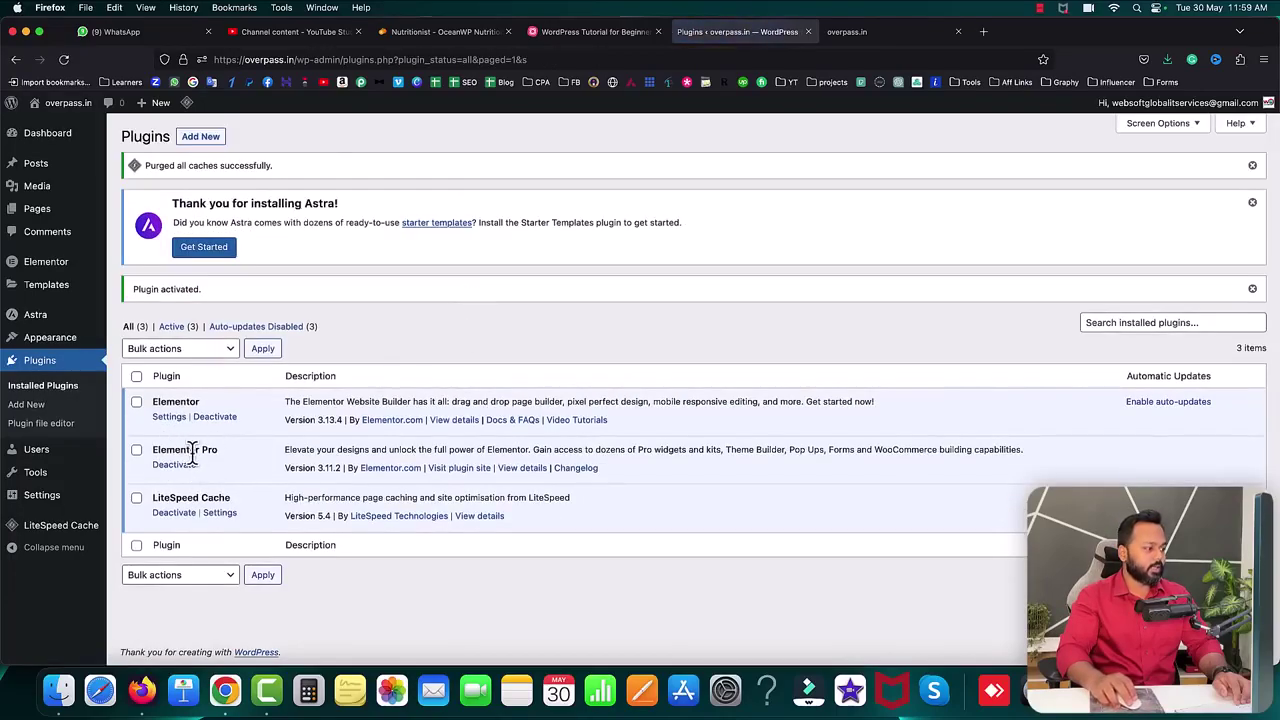
click(200, 137)
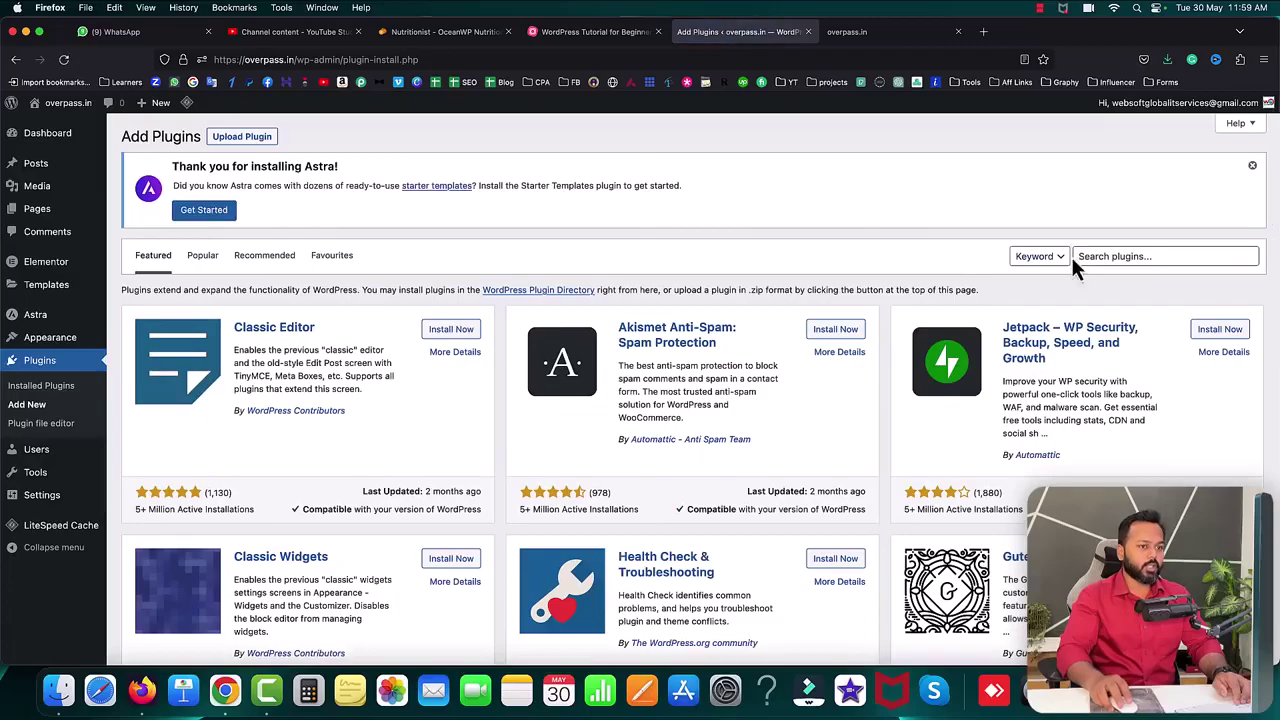
- Search the plugin directory for 'disable gutenberg' and install Disable Gutenberg
click(1090, 256)
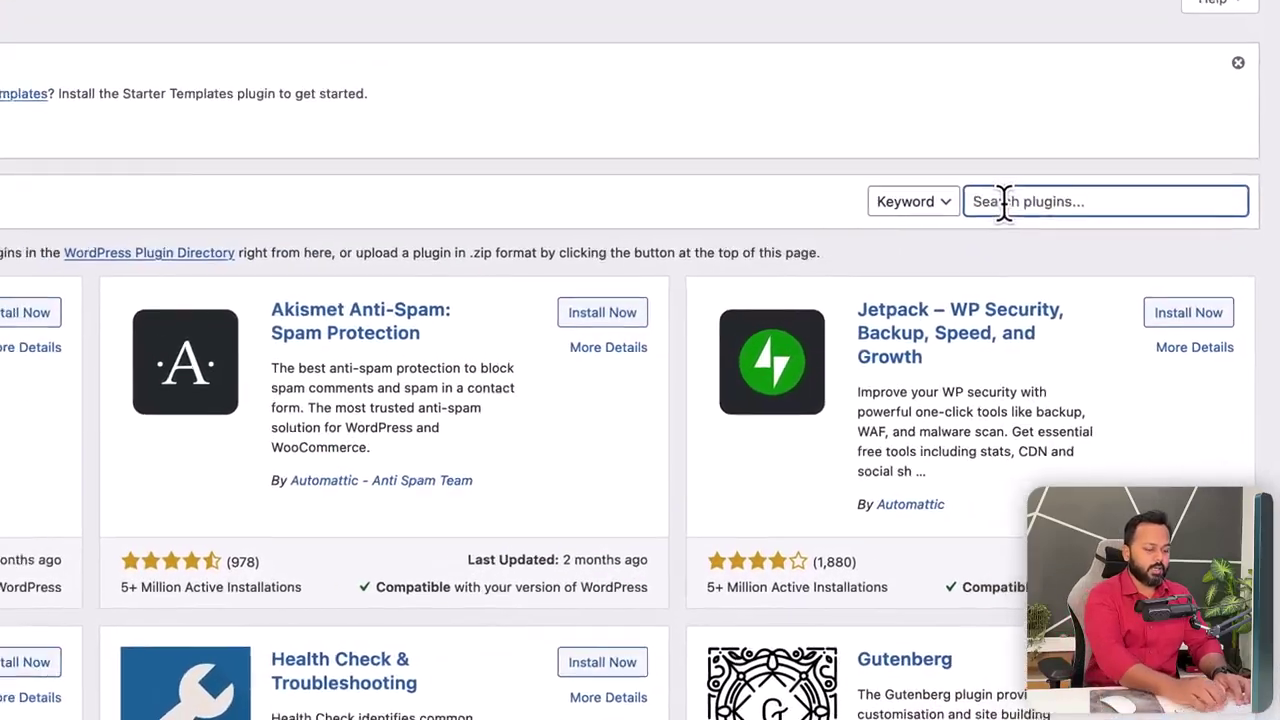
text(disable)
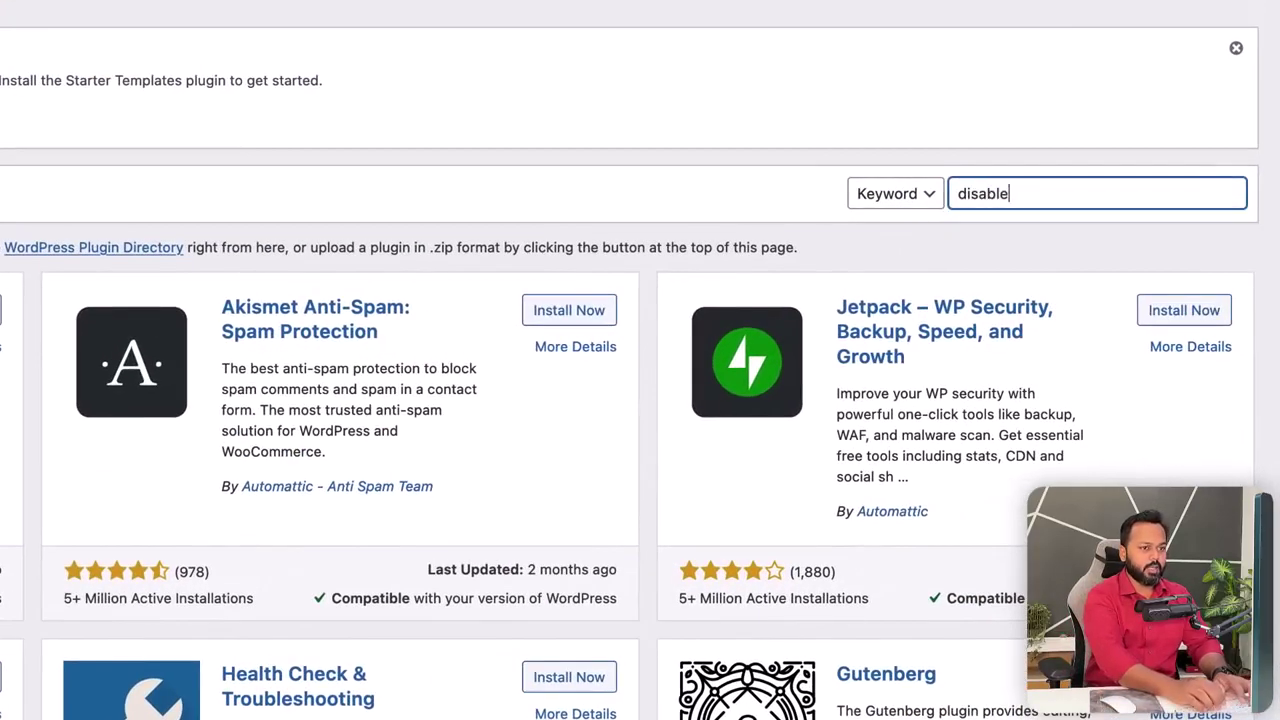
text( gutenn)
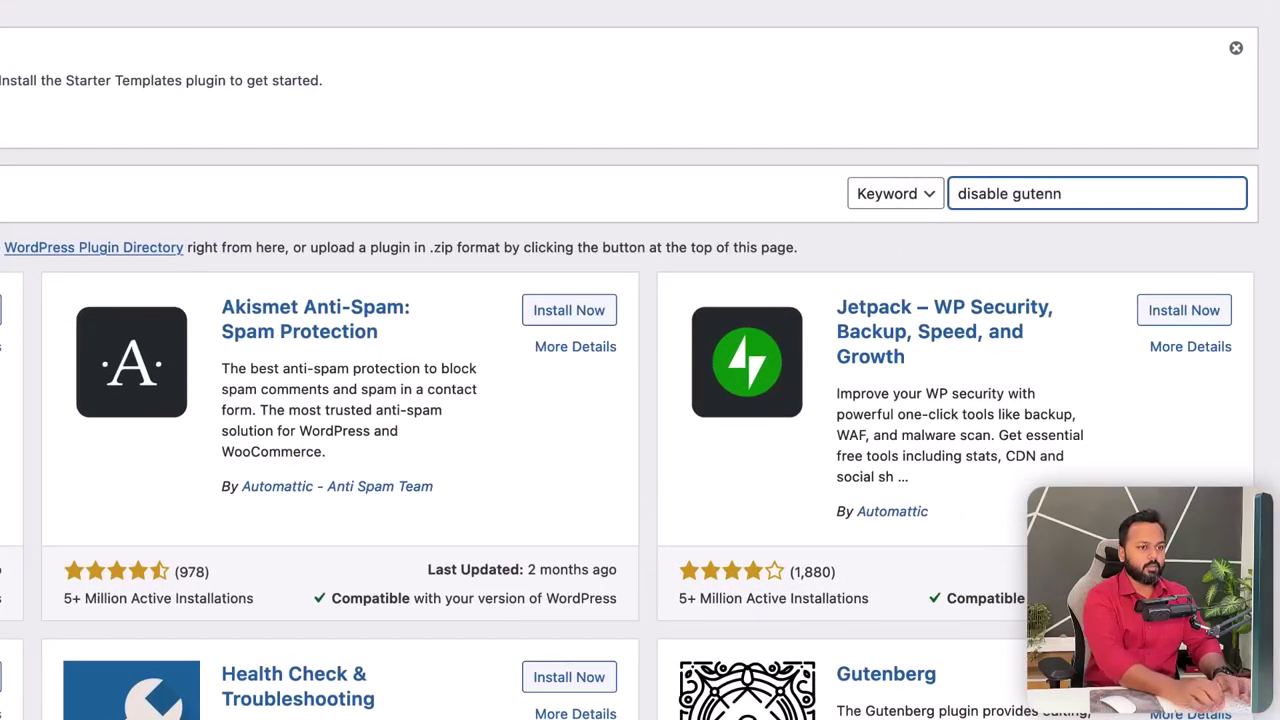
text(berg)
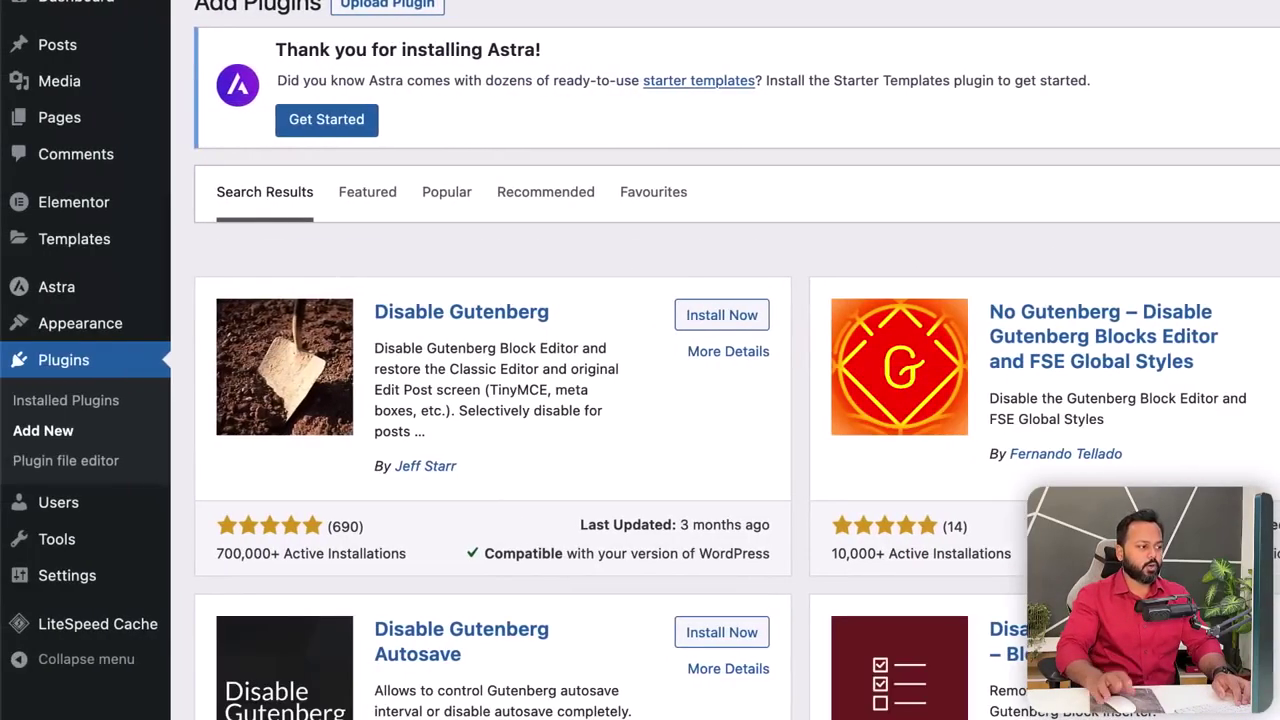
click(740, 316)
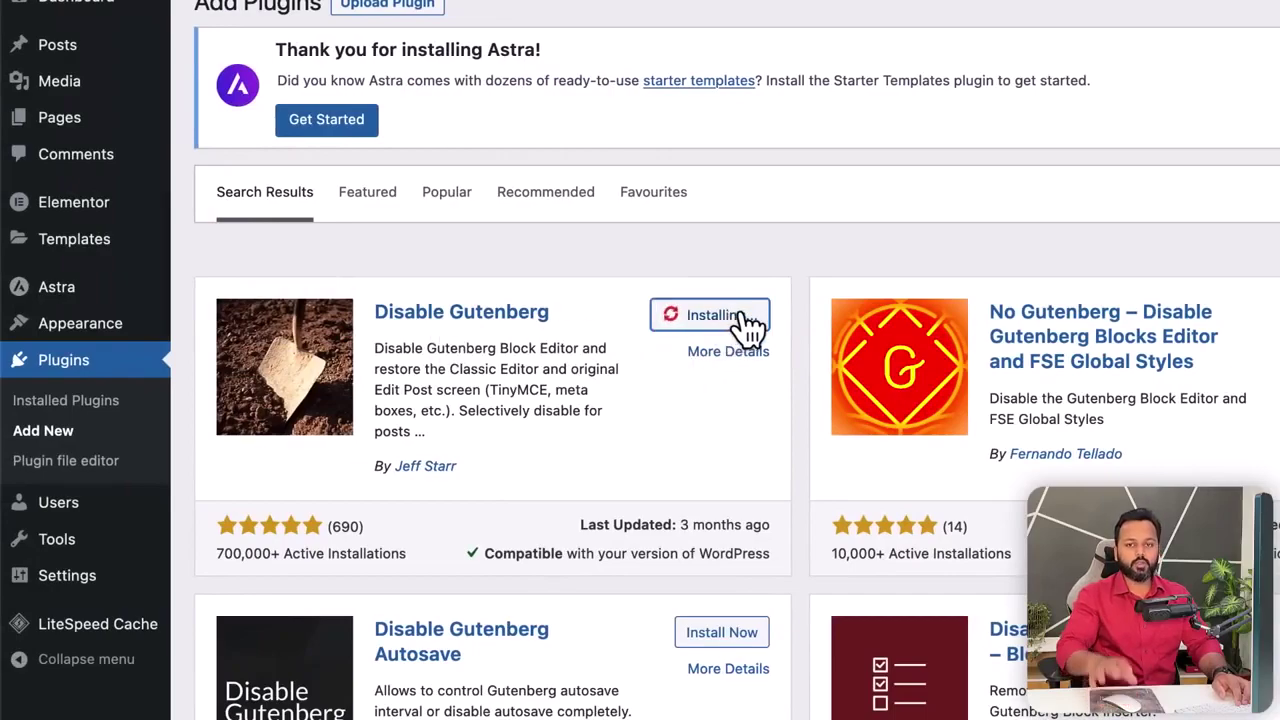
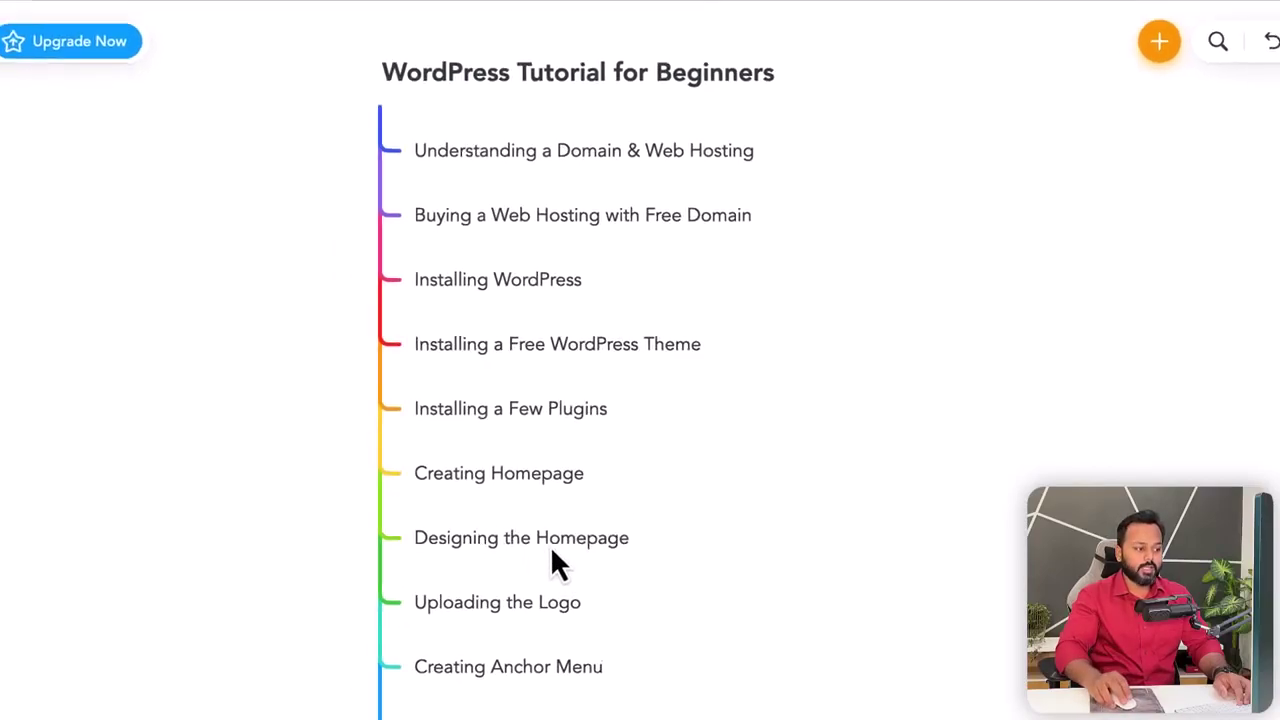
- Start a new WordPress page titled 'Home'
click(737, 21)
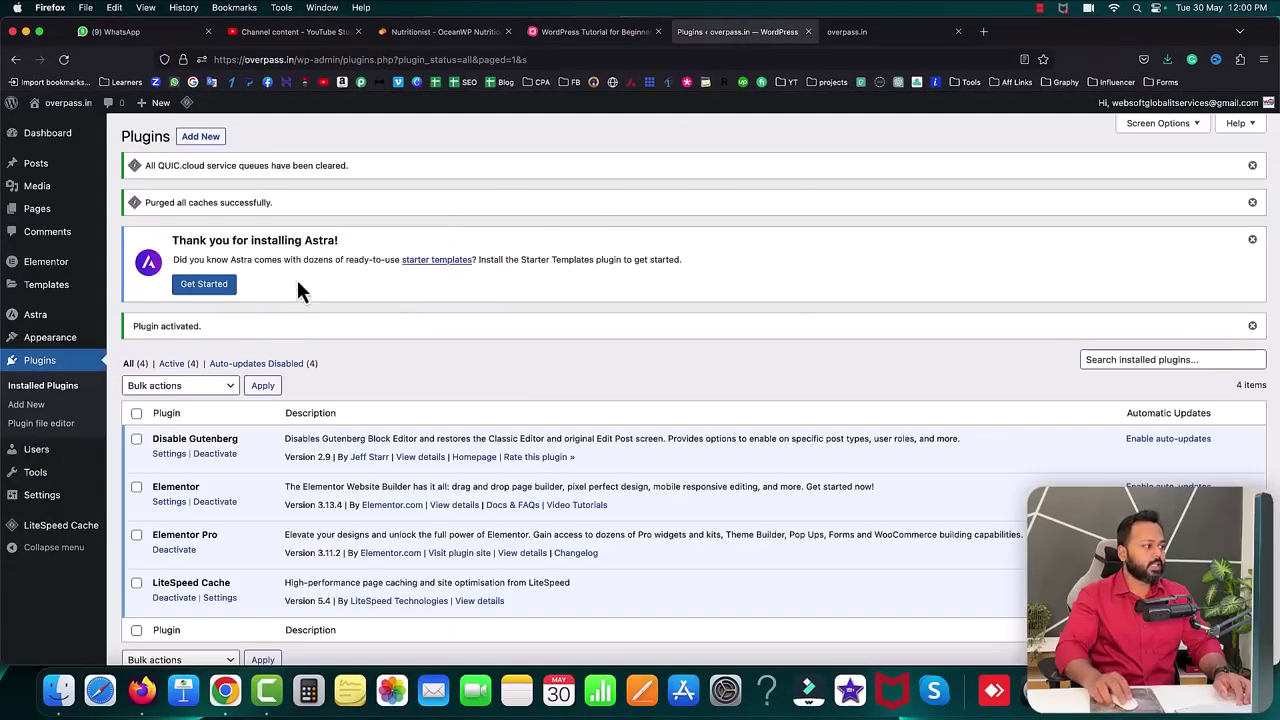
mouse_move(65, 213)
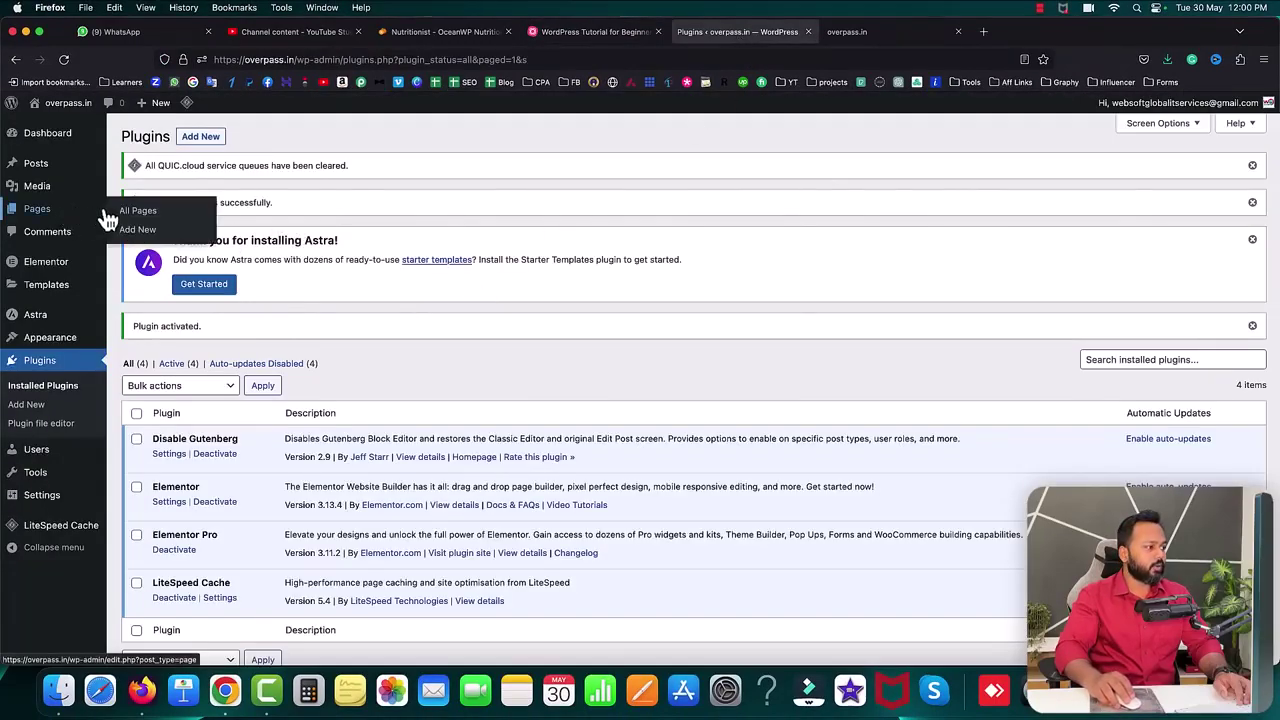
click(140, 238)
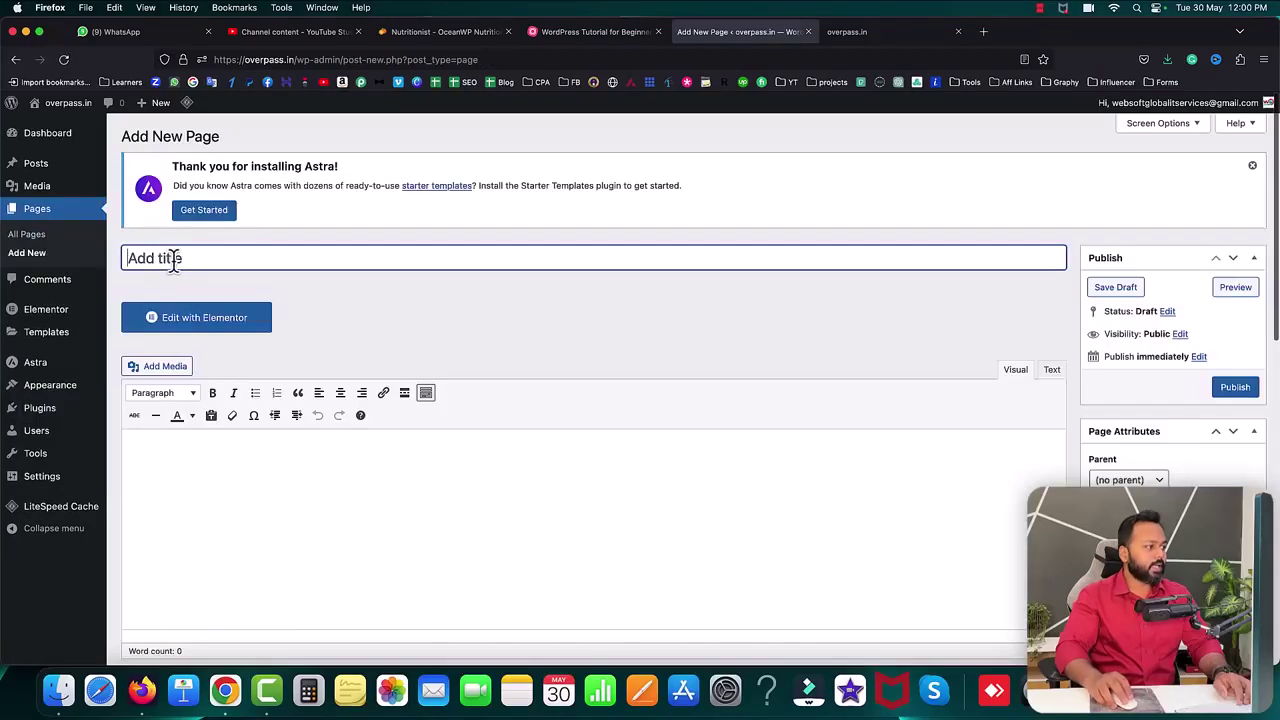
text(Home)
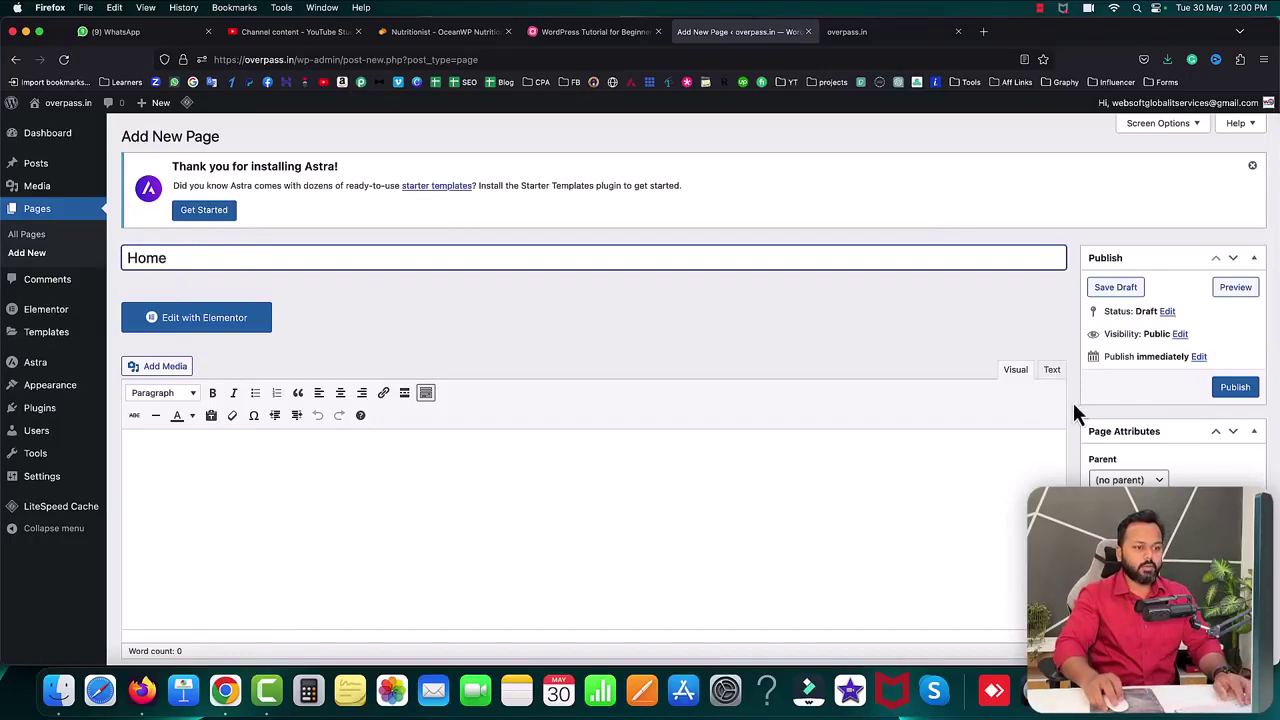
- Set the page's Astra layout to No Sidebar and Full Width / Stretched
scroll(1075, 408, down, 10)
scroll(1073, 408, down, 2)
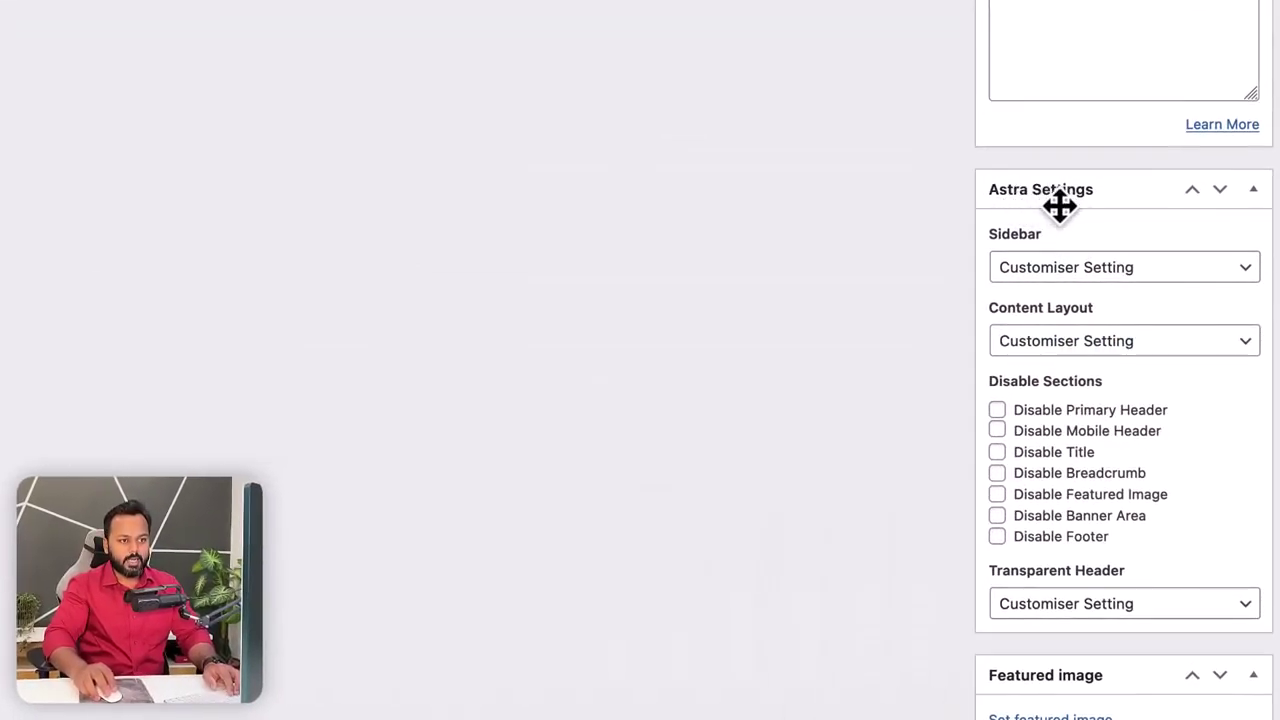
click(1070, 267)
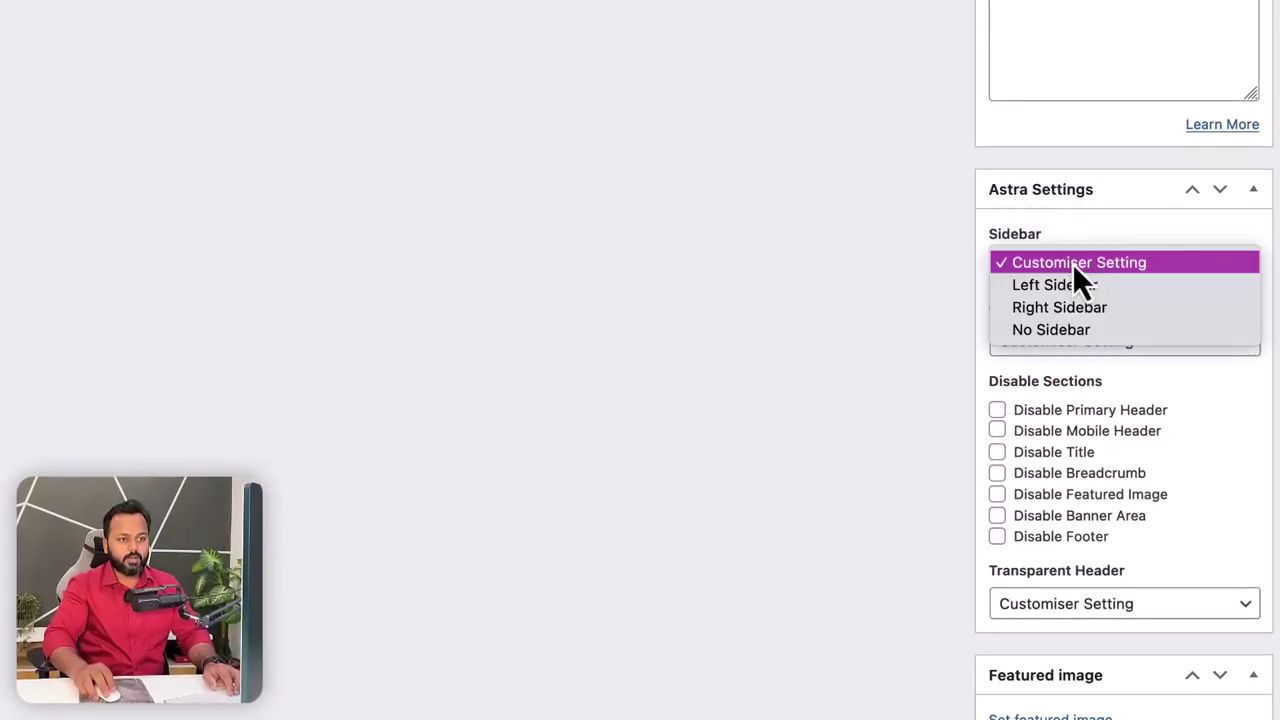
click(1060, 331)
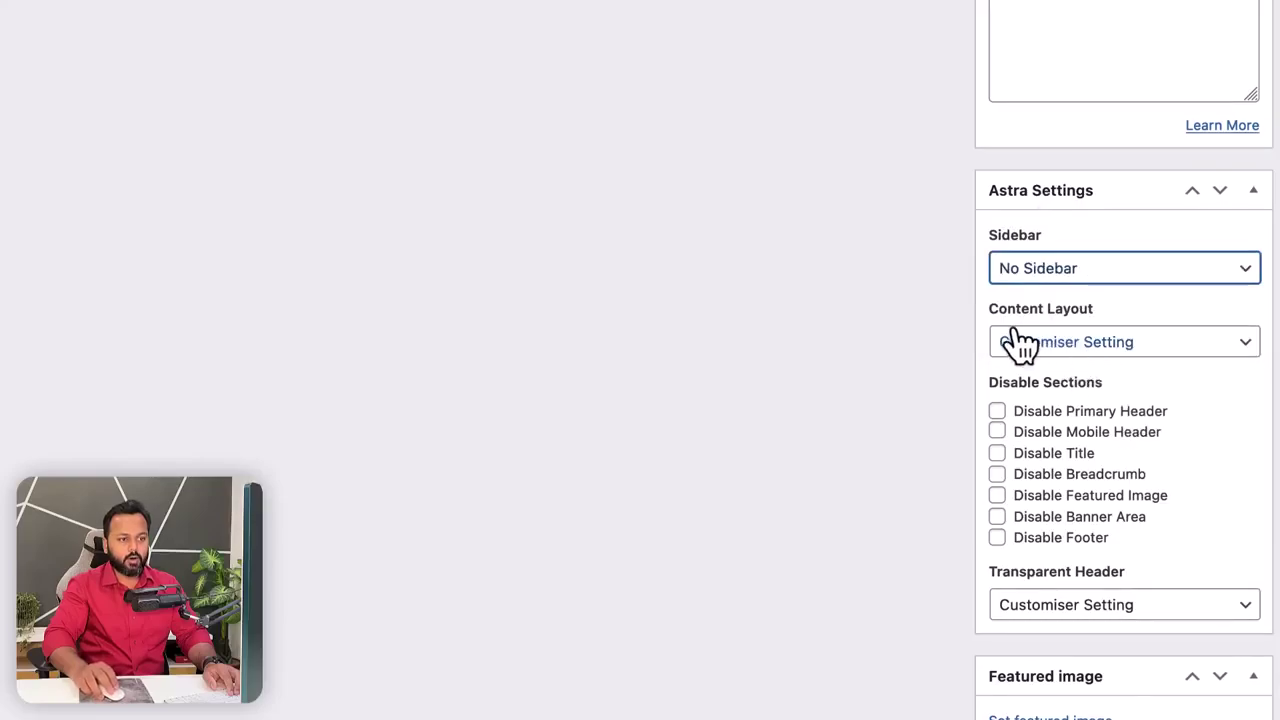
click(1094, 341)
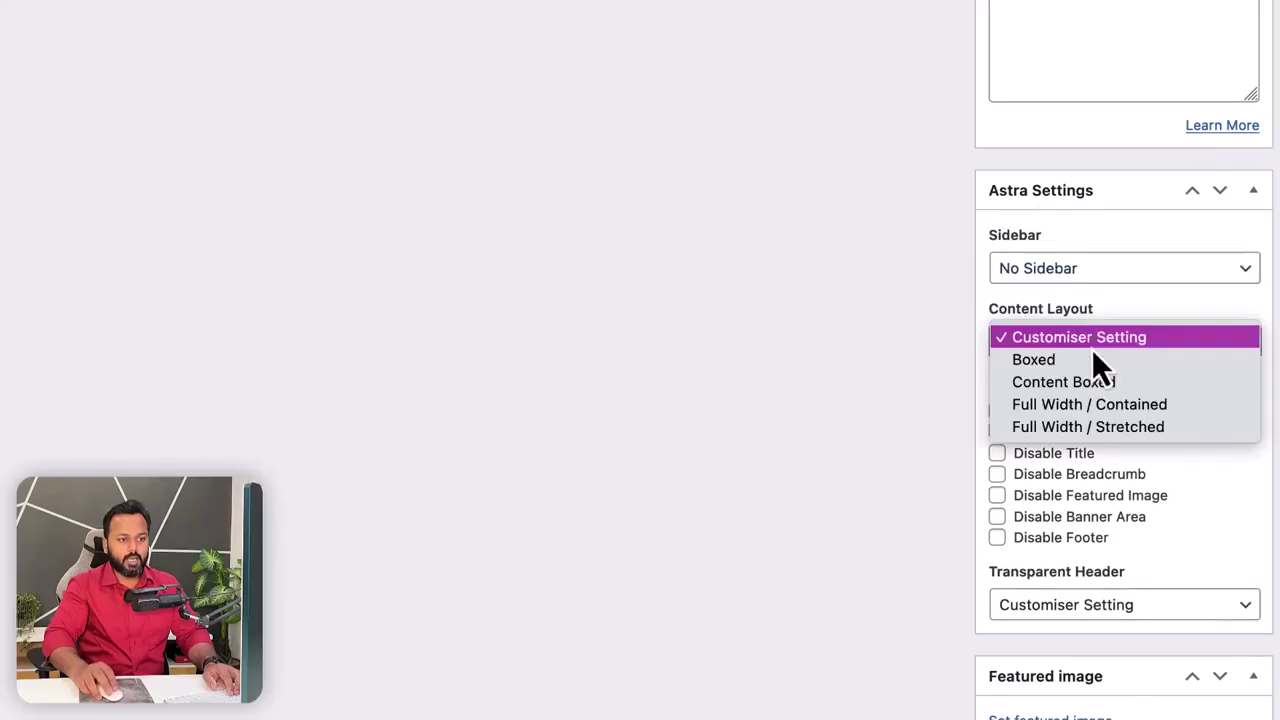
click(1088, 440)
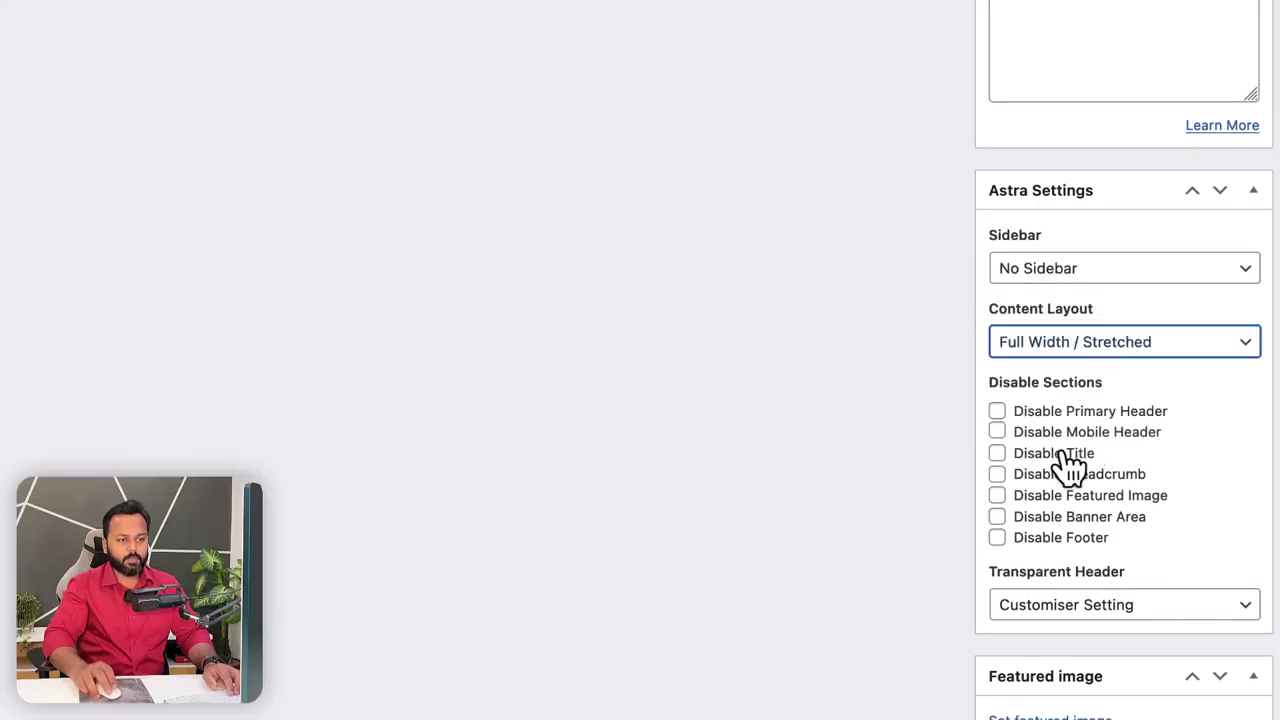
- Disable title, breadcrumb, featured image and banner area, then publish the Home page
click(998, 455)
click(998, 476)
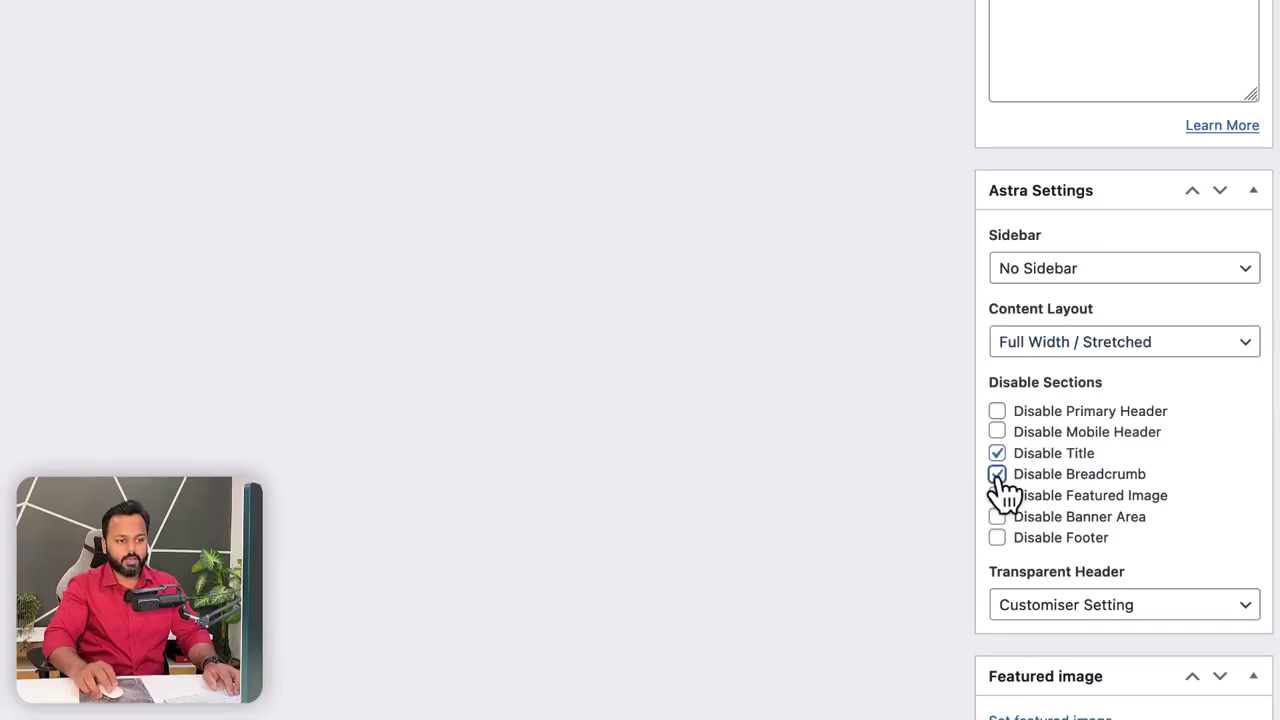
click(997, 496)
click(997, 517)
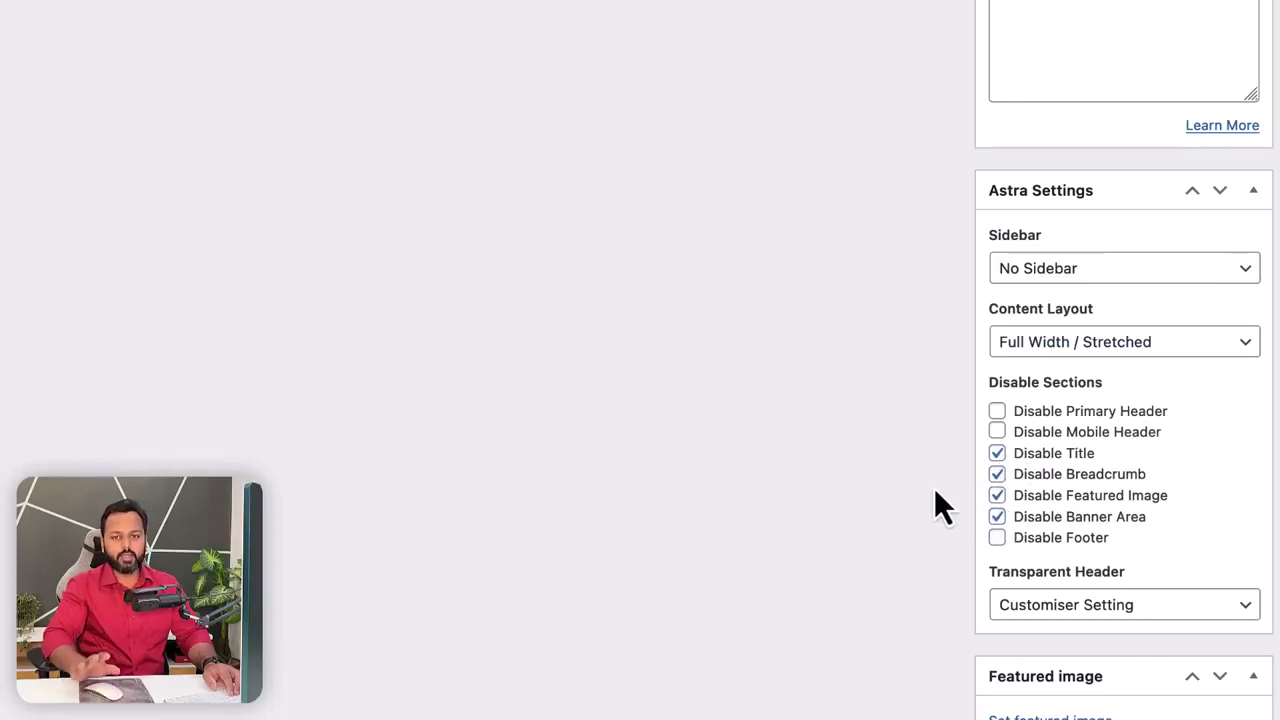
scroll(864, 425, up, 10)
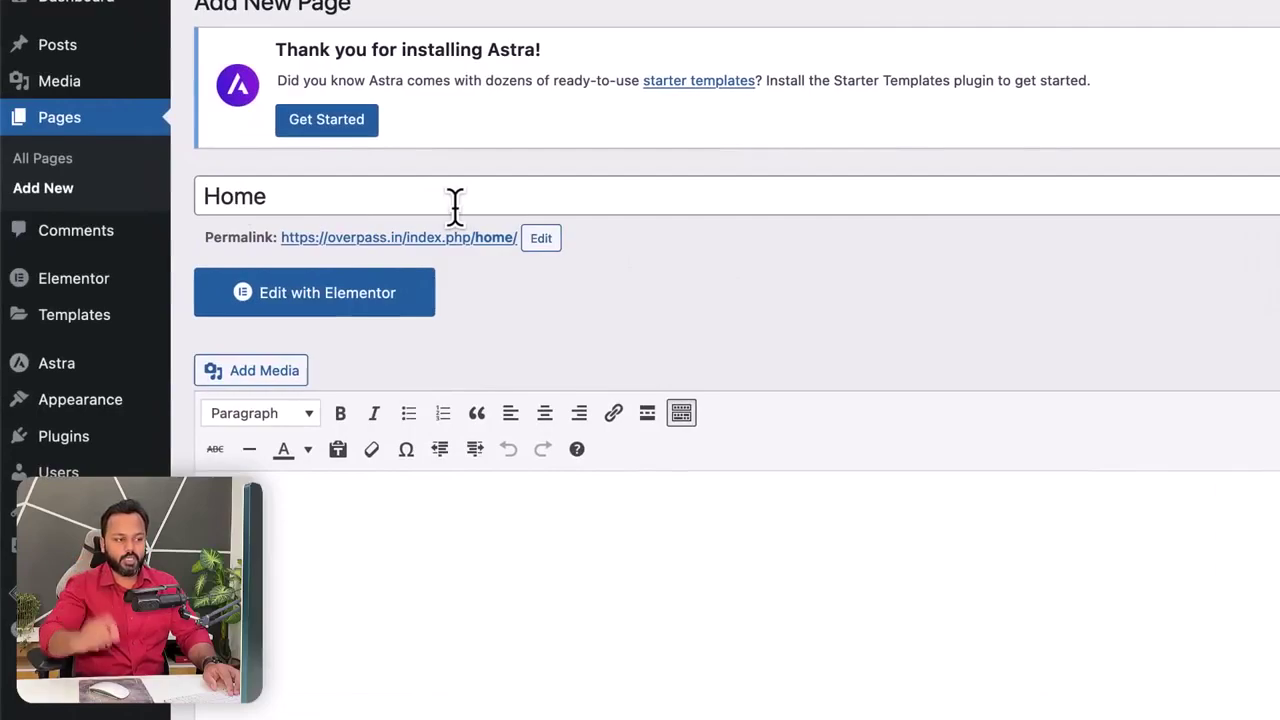
scroll(457, 206, down, 8)
scroll(1070, 705, down, 5)
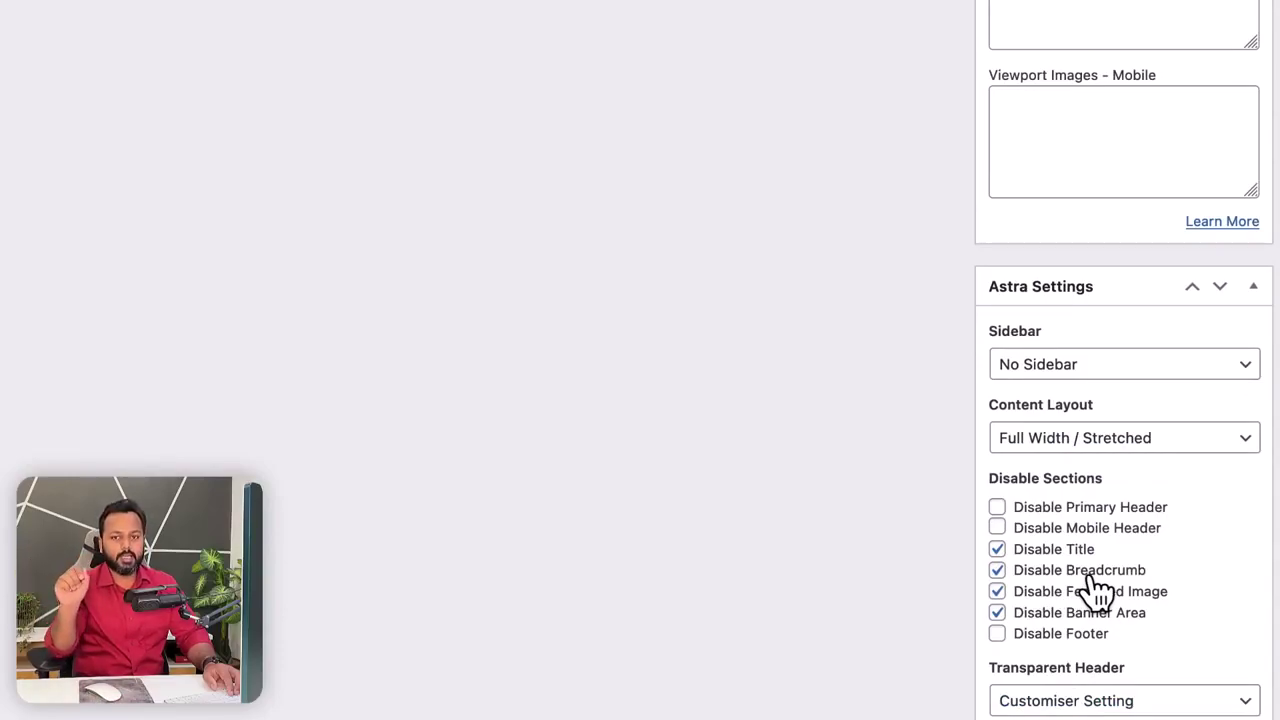
click(998, 612)
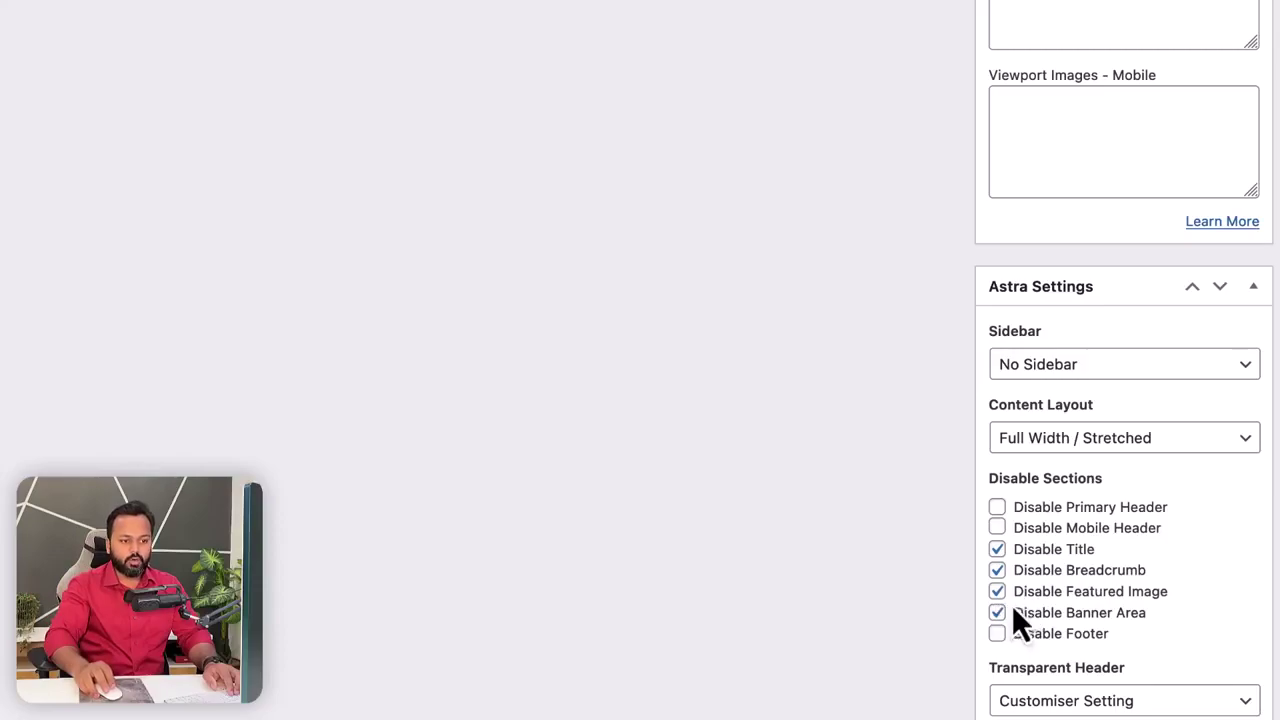
scroll(946, 574, up, 15)
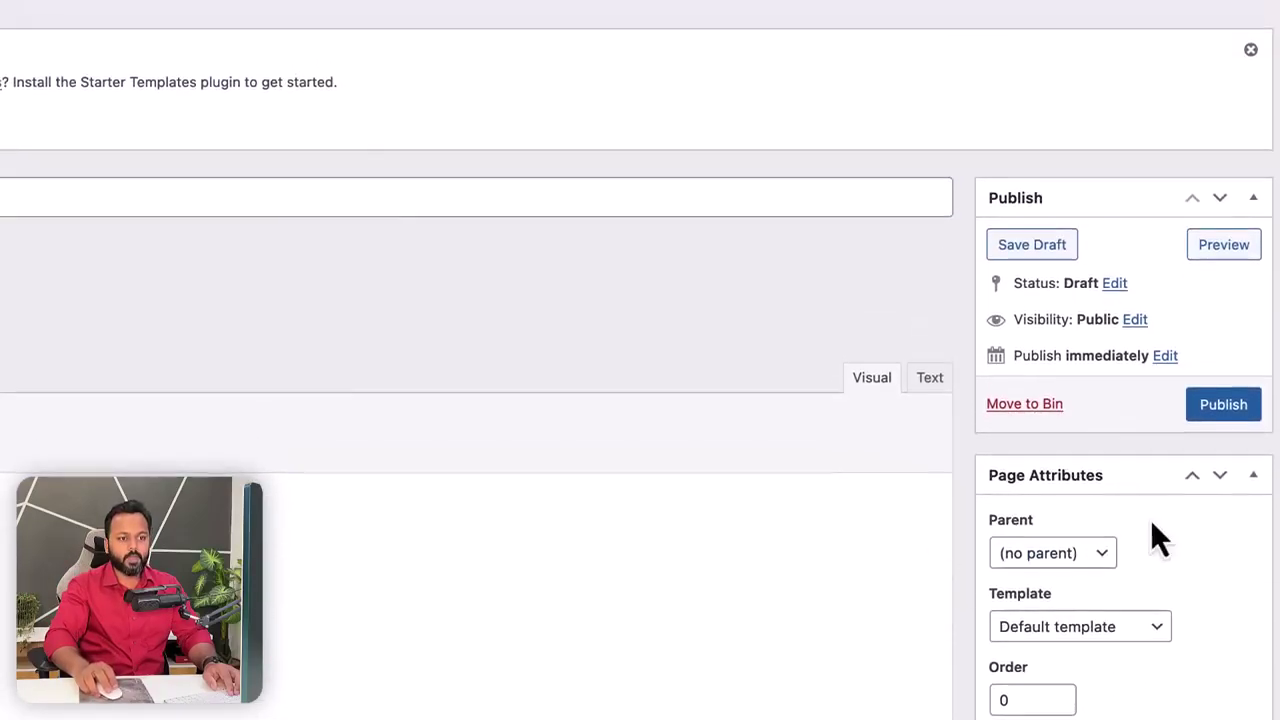
click(1222, 405)
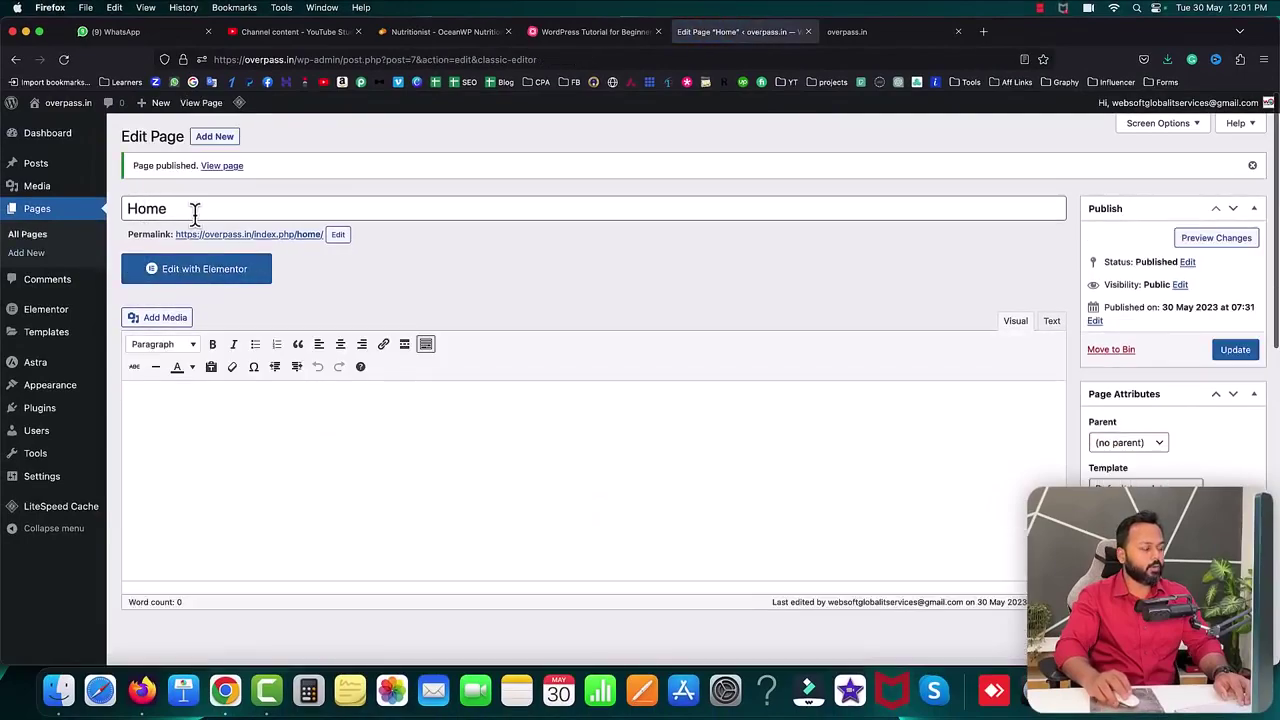
- Open the live Home page in a new tab, then switch to the WordPress tutorial mind map
drag(132, 166, 190, 167)
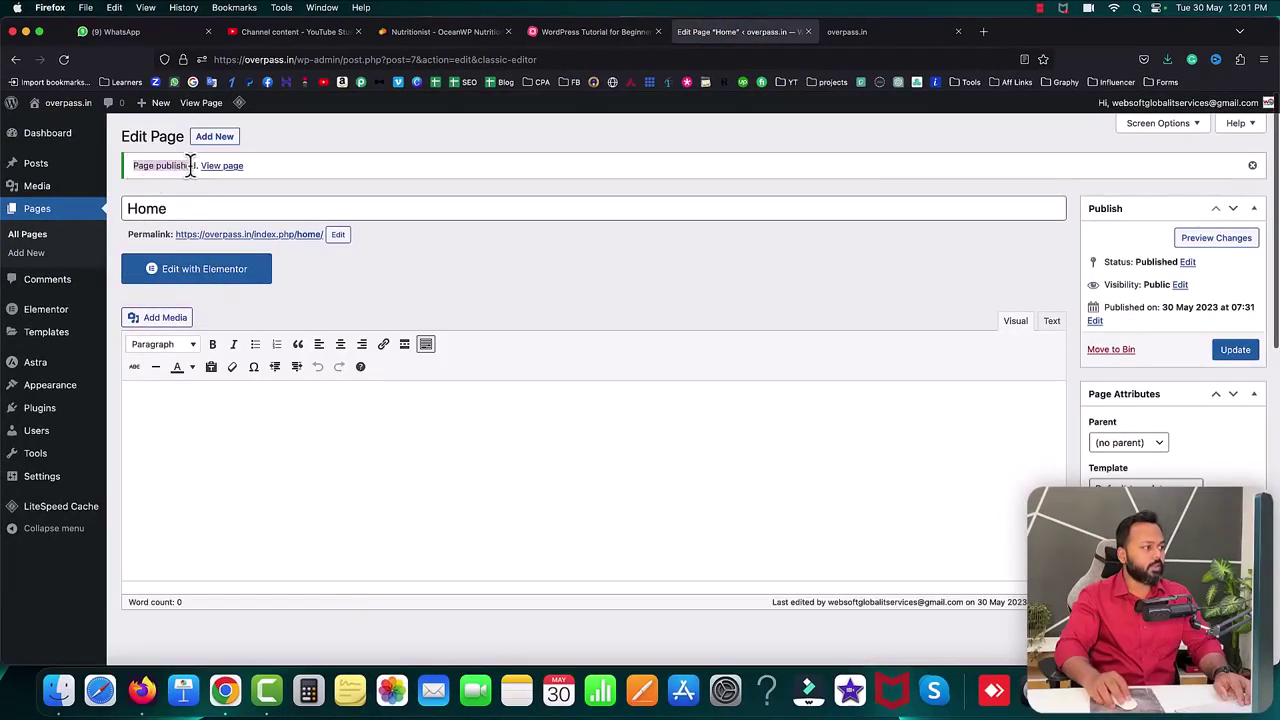
click(197, 204)
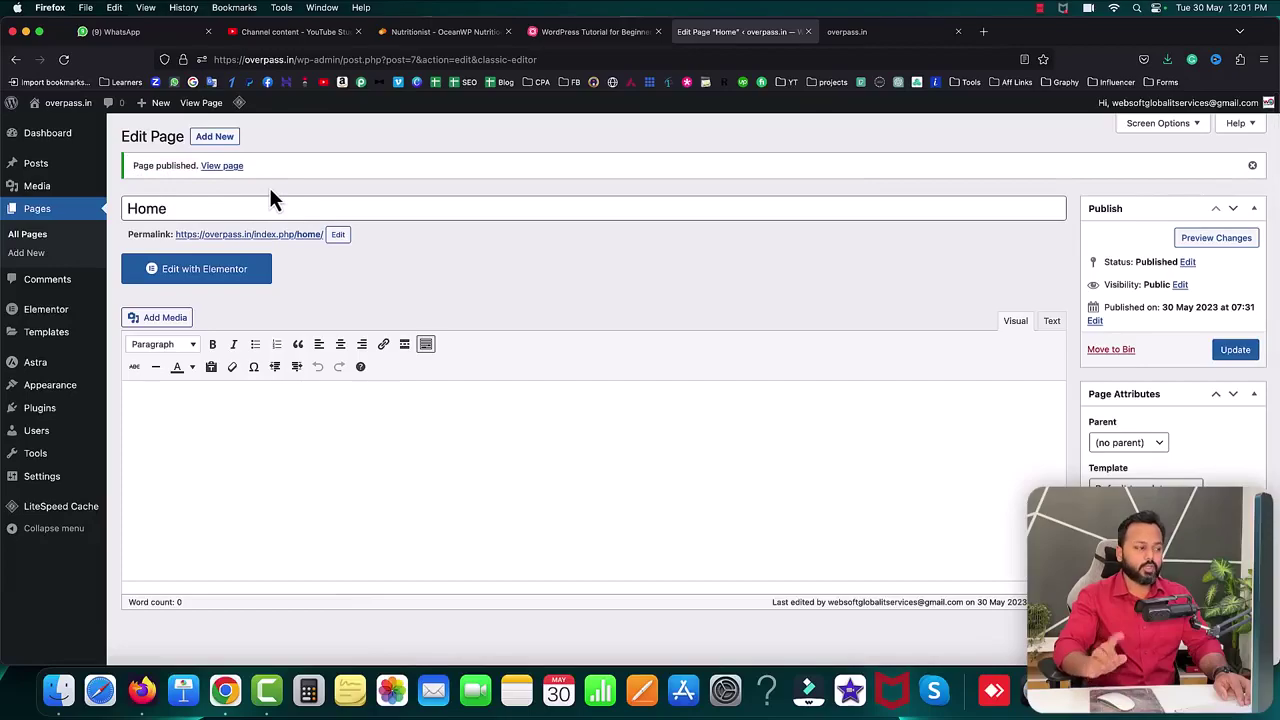
right_click(224, 168)
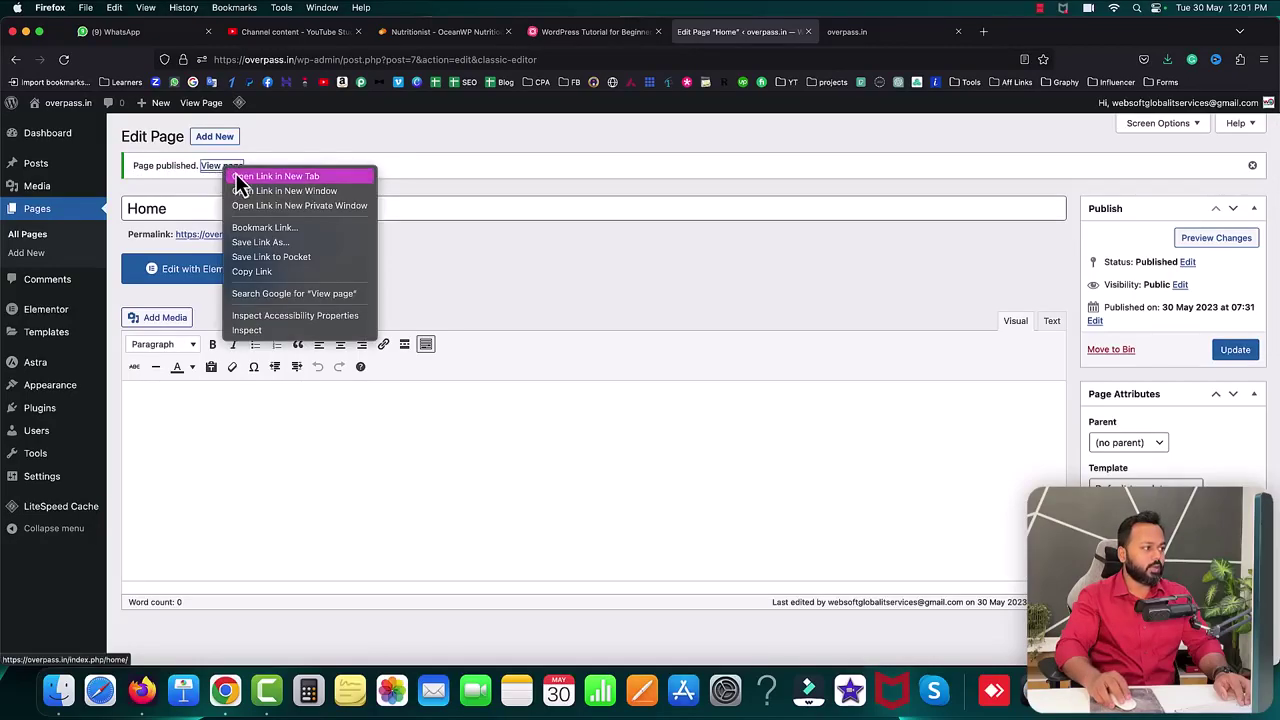
click(263, 180)
click(866, 34)
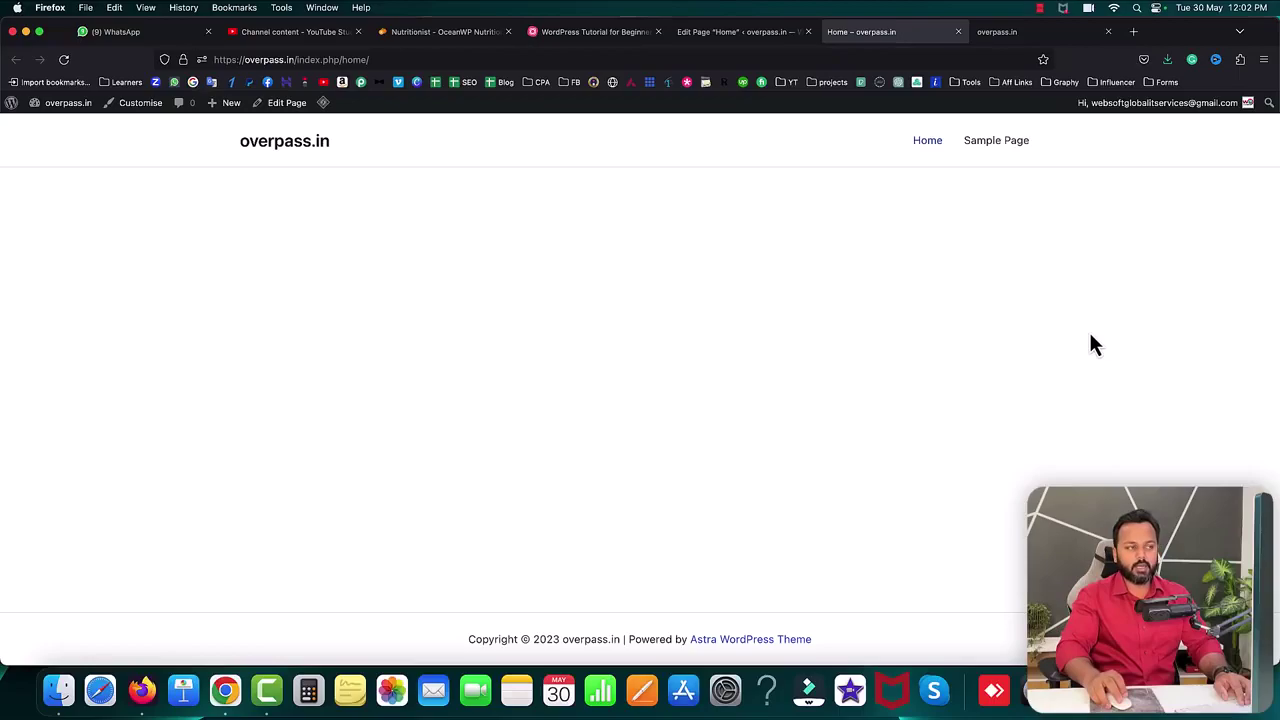
click(594, 32)
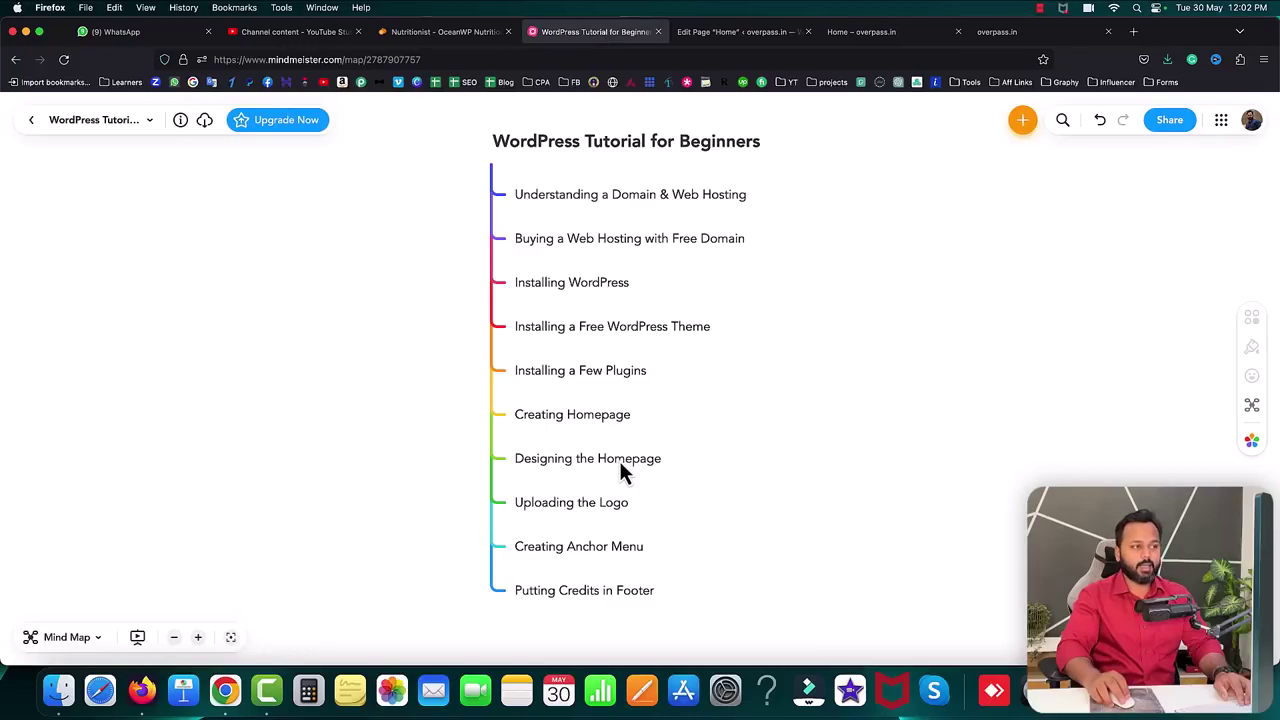
- Reorder the browser tabs and scroll through the Nutritionist template page
drag(461, 35, 600, 45)
drag(889, 46, 745, 38)
click(610, 32)
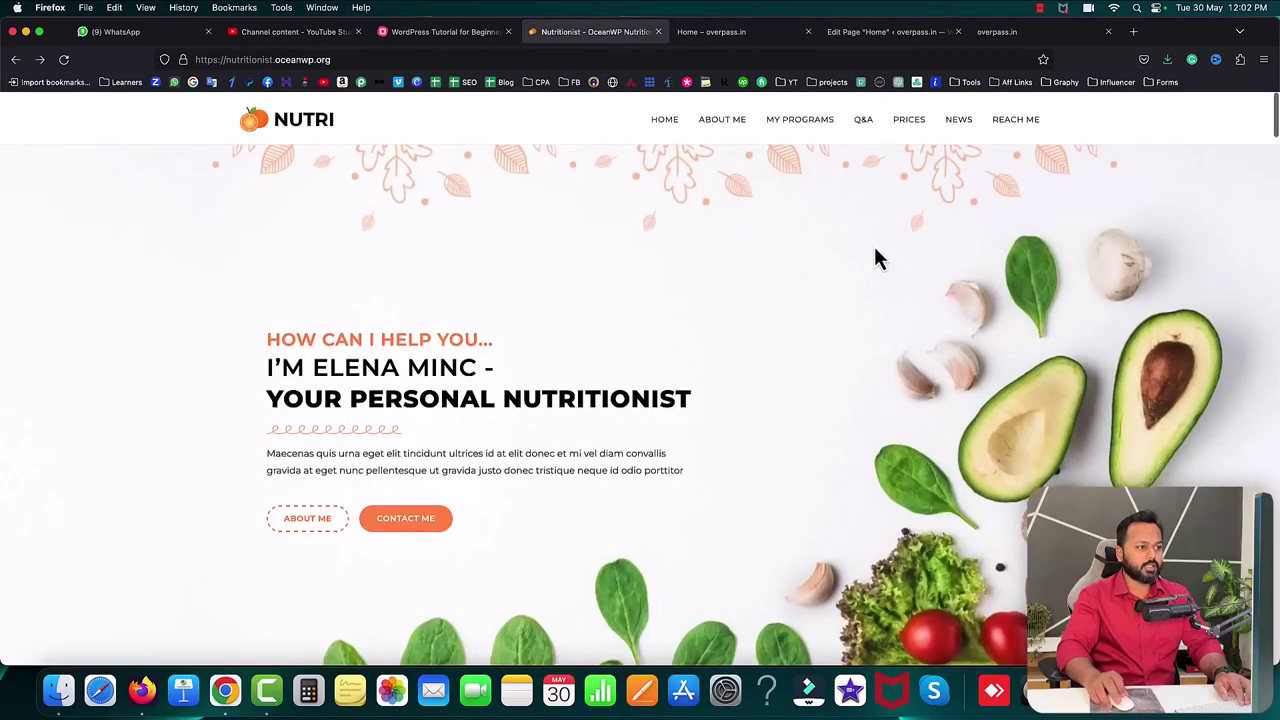
scroll(751, 477, down, 10)
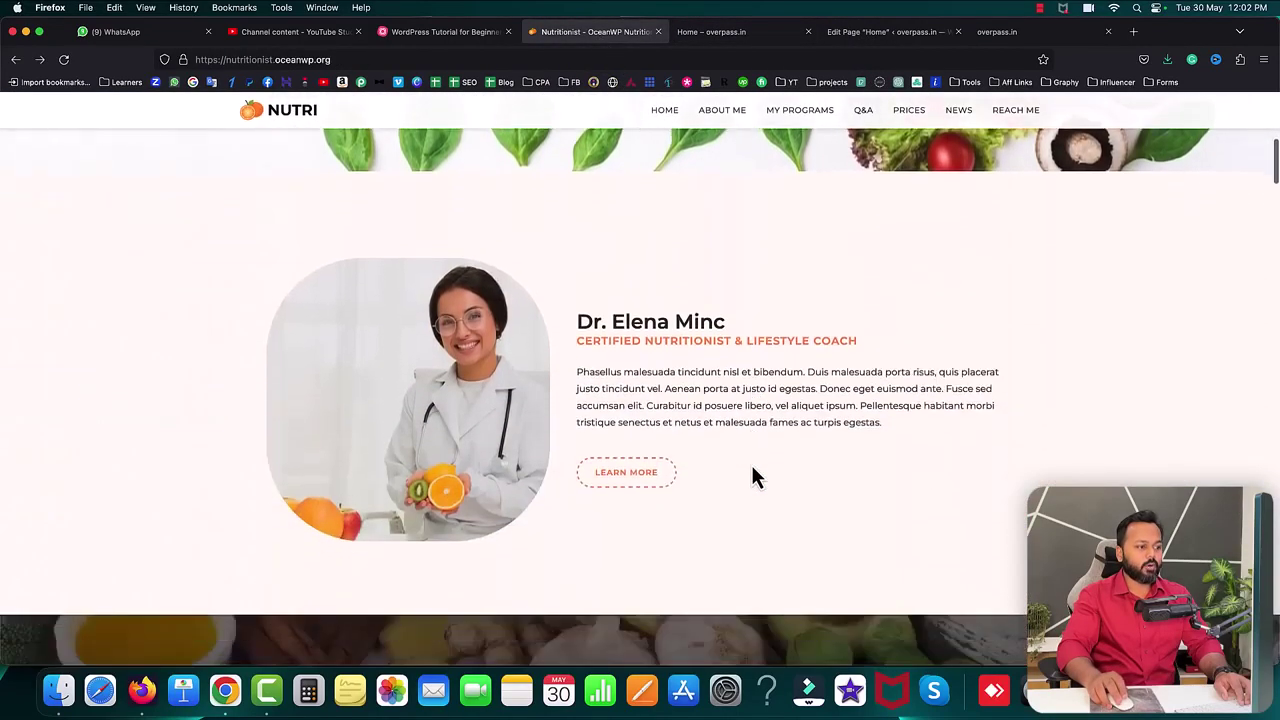
scroll(755, 478, down, 3)
scroll(755, 478, up, 15)
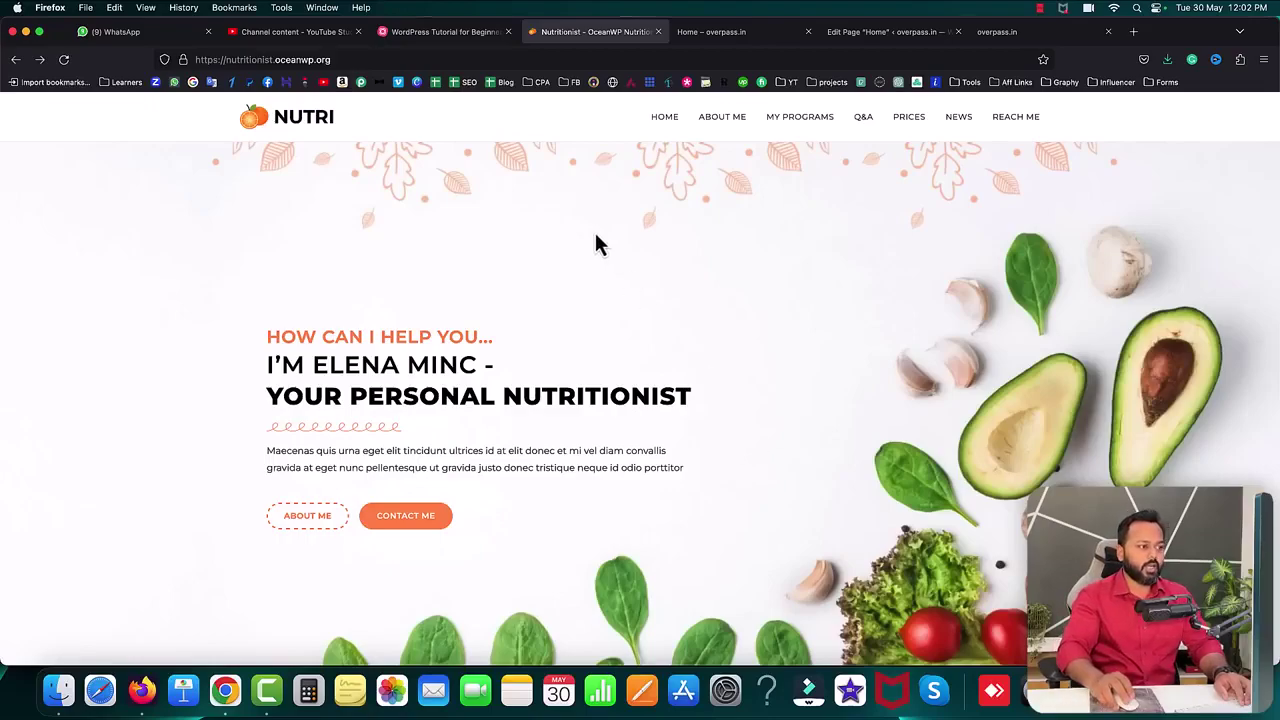
scroll(890, 287, up, 1)
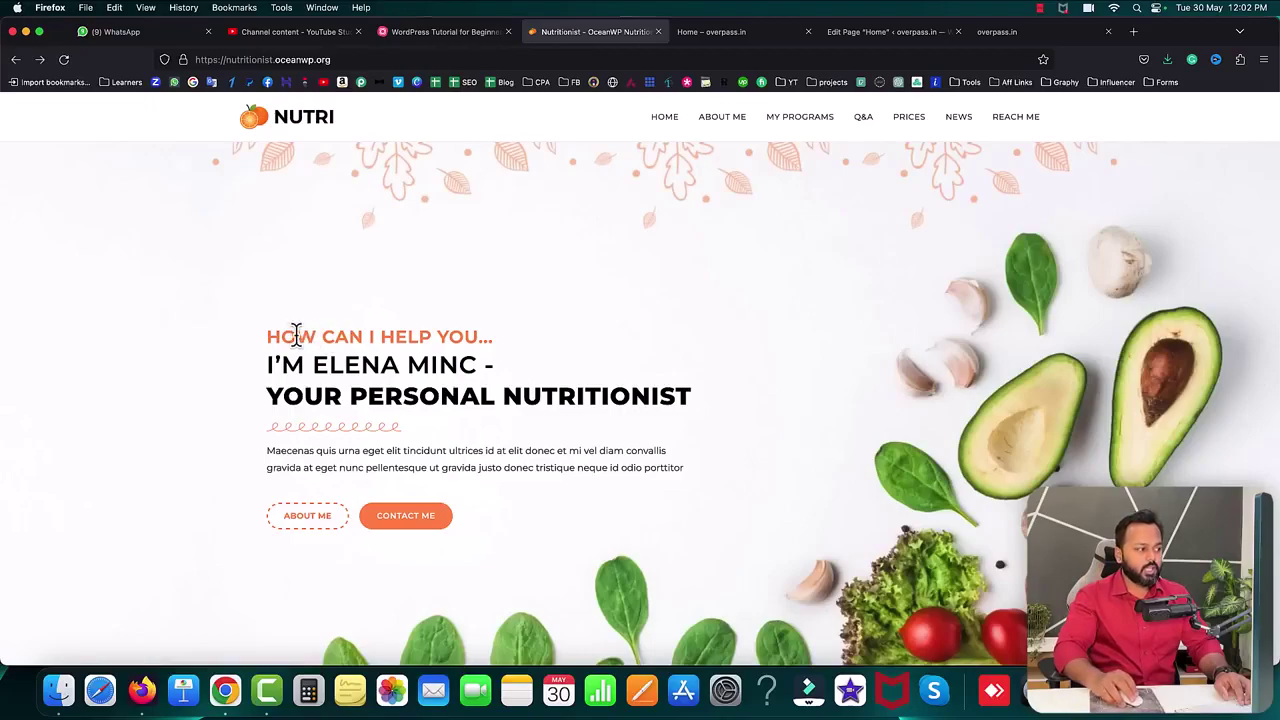
- Examine the template's hero tagline and heading, then place the Home editor tab beside it
drag(266, 336, 474, 340)
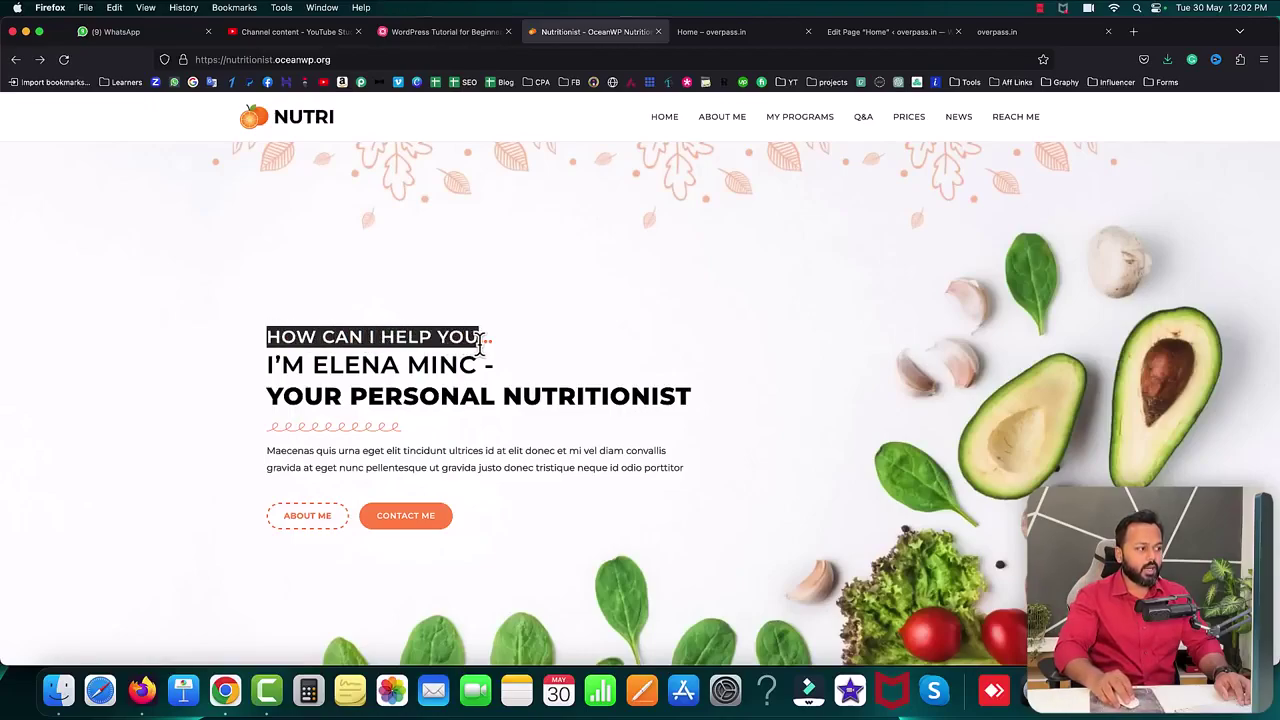
drag(268, 366, 465, 368)
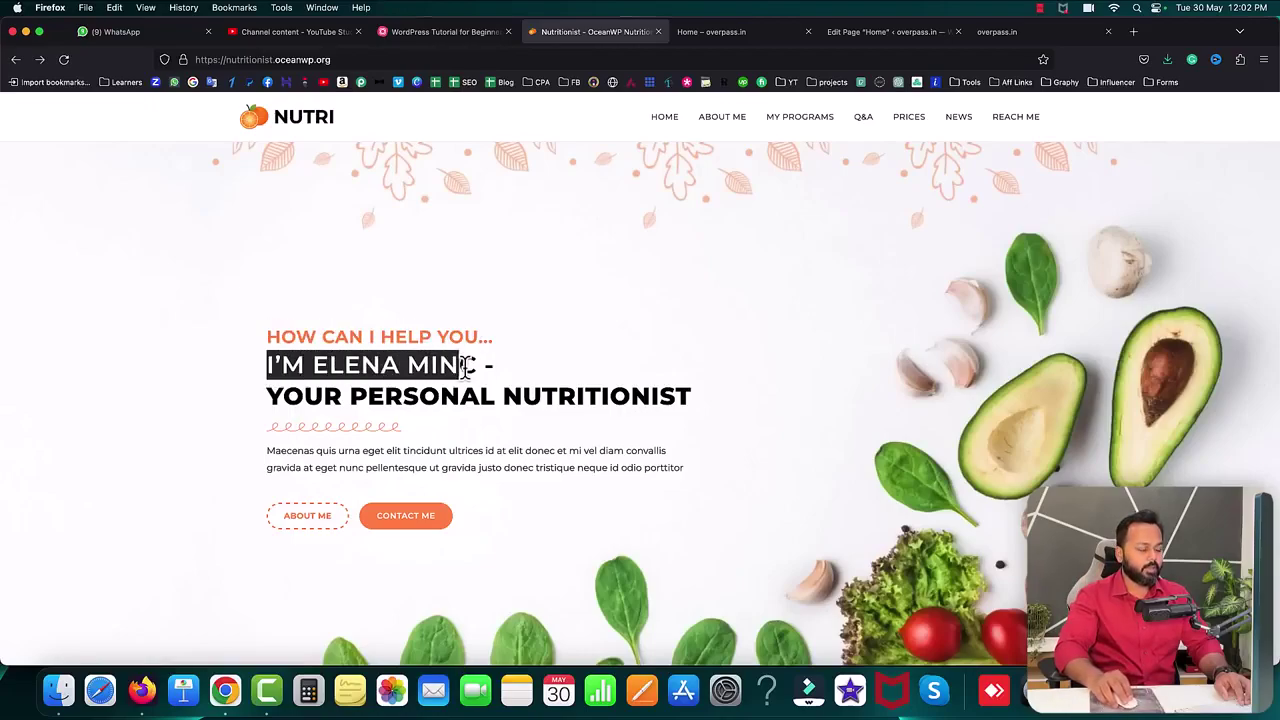
click(893, 332)
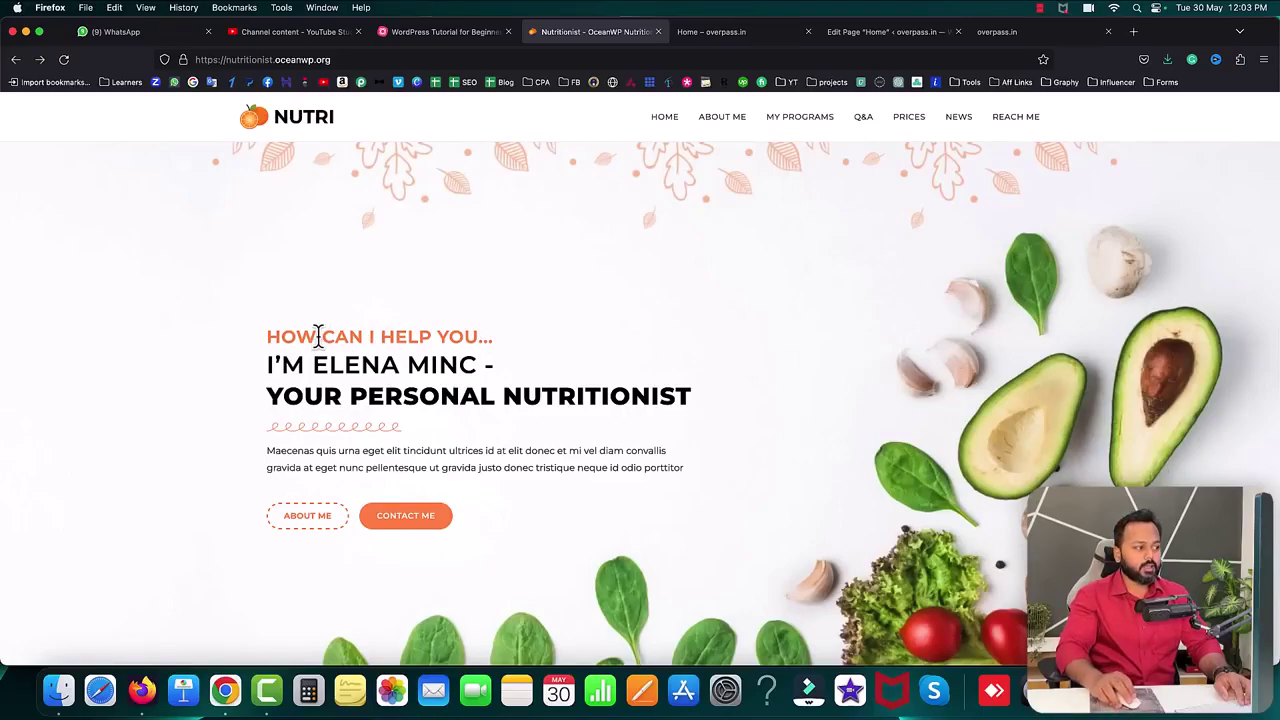
drag(265, 335, 482, 455)
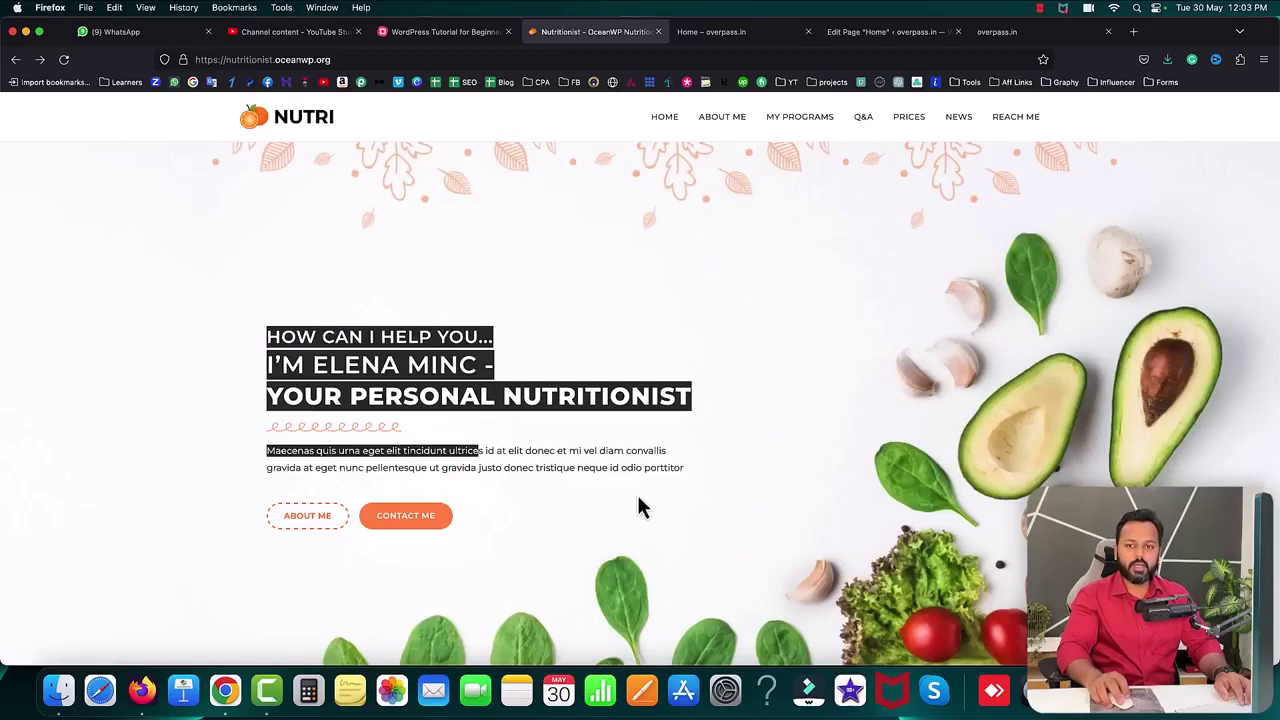
click(810, 445)
drag(895, 31, 745, 32)
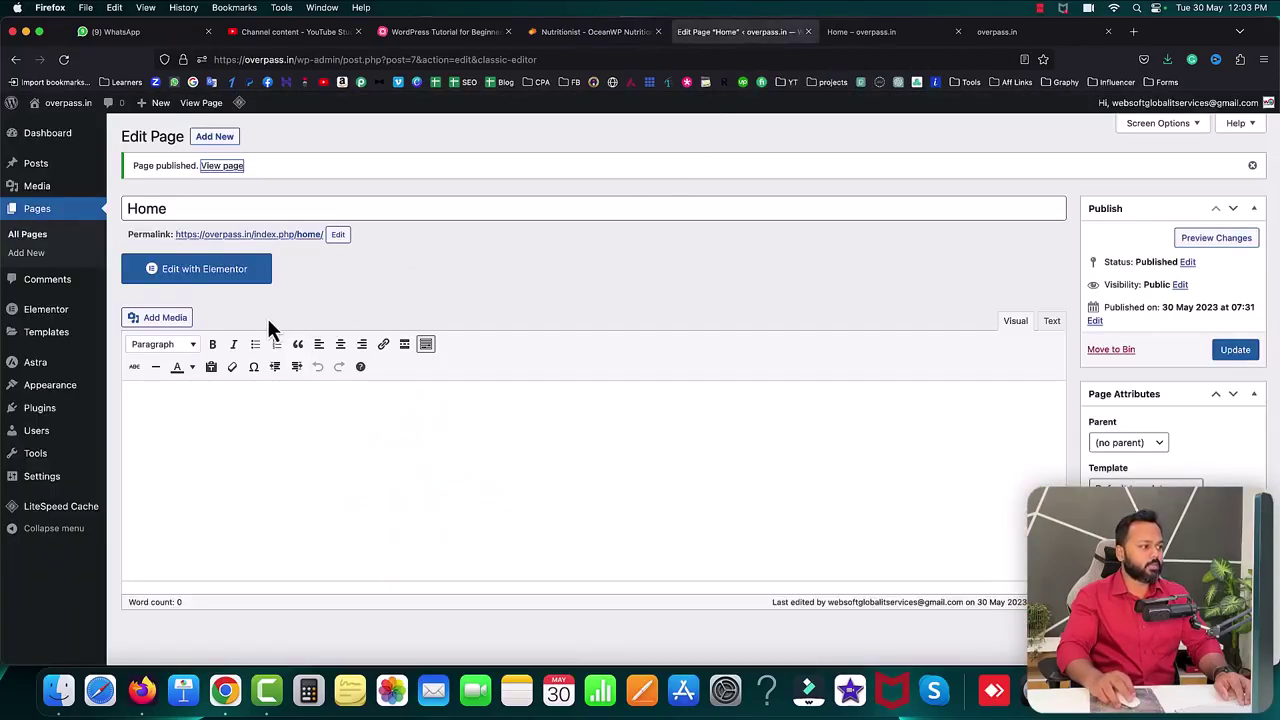
- Open Home with Elementor and close the AI and Containers announcement pop-ups
click(334, 299)
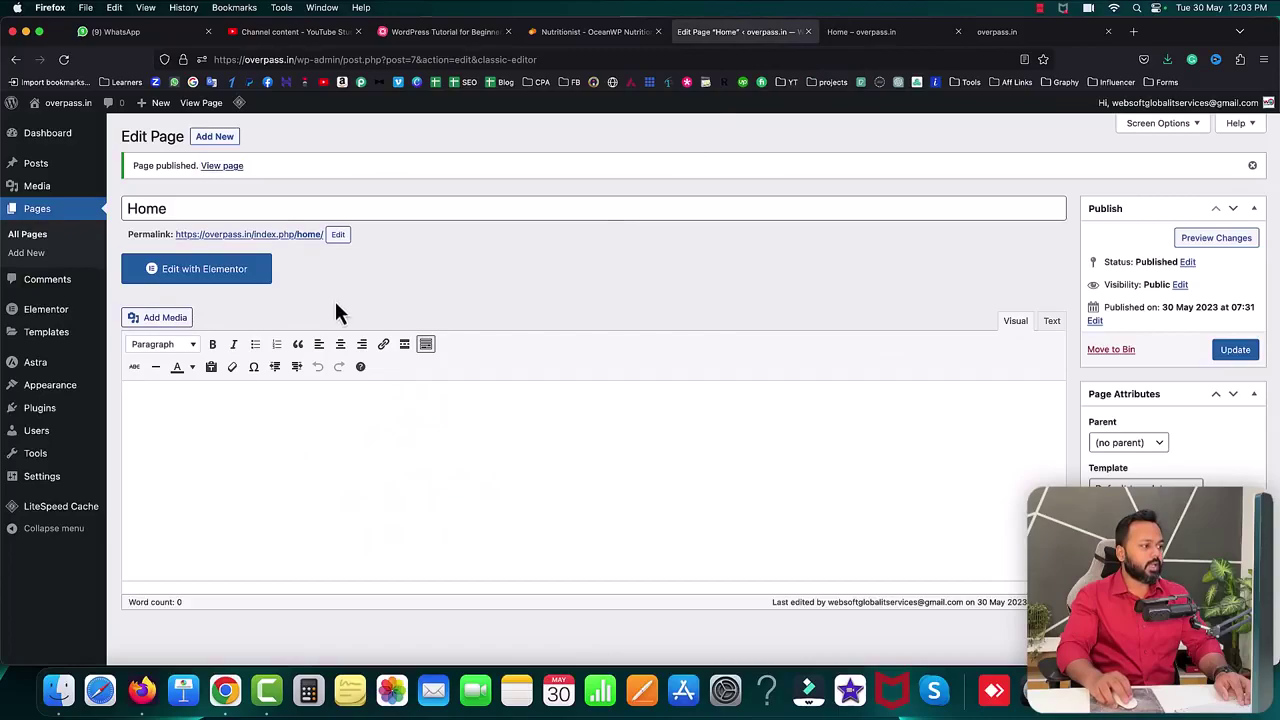
click(203, 275)
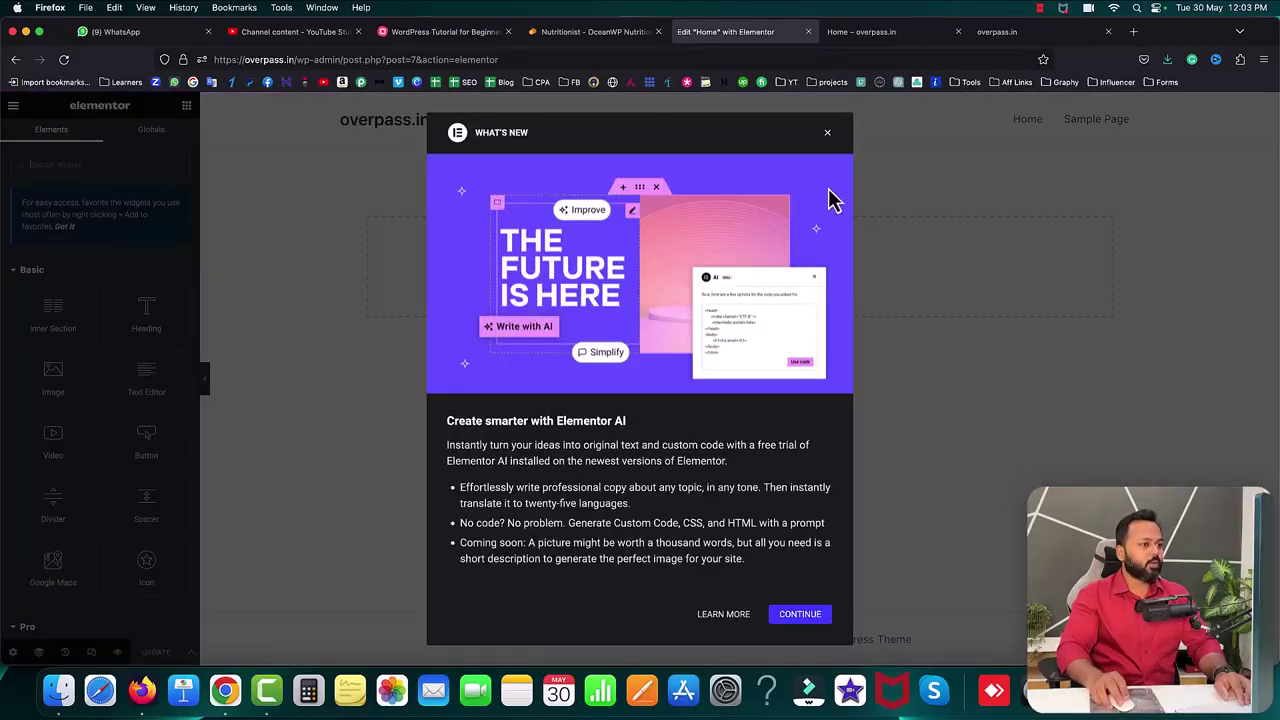
click(828, 134)
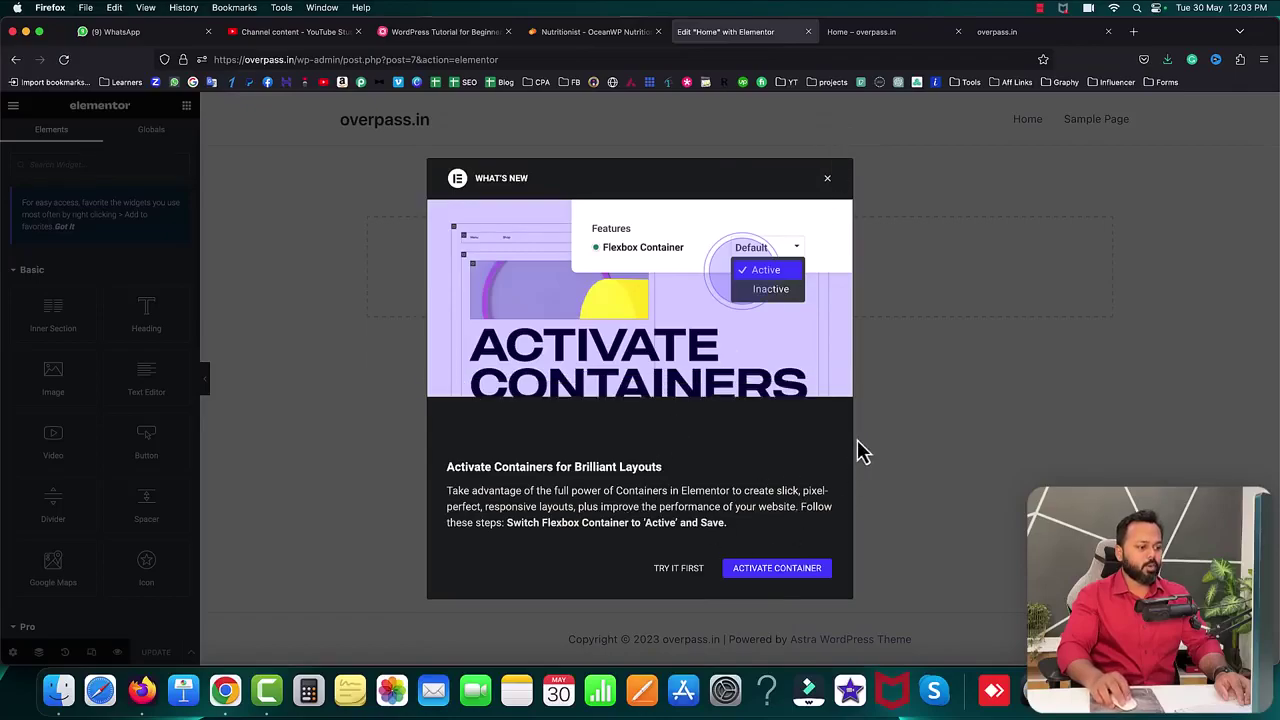
click(828, 180)
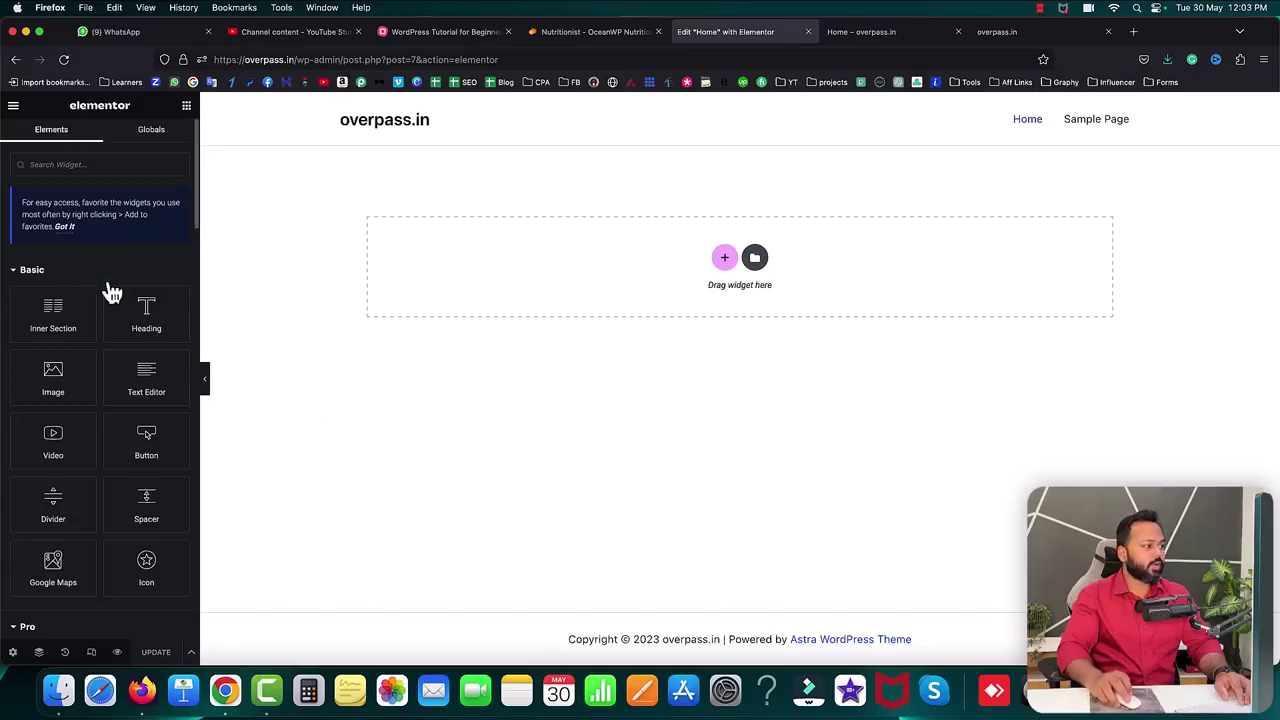
scroll(106, 283, down, 3)
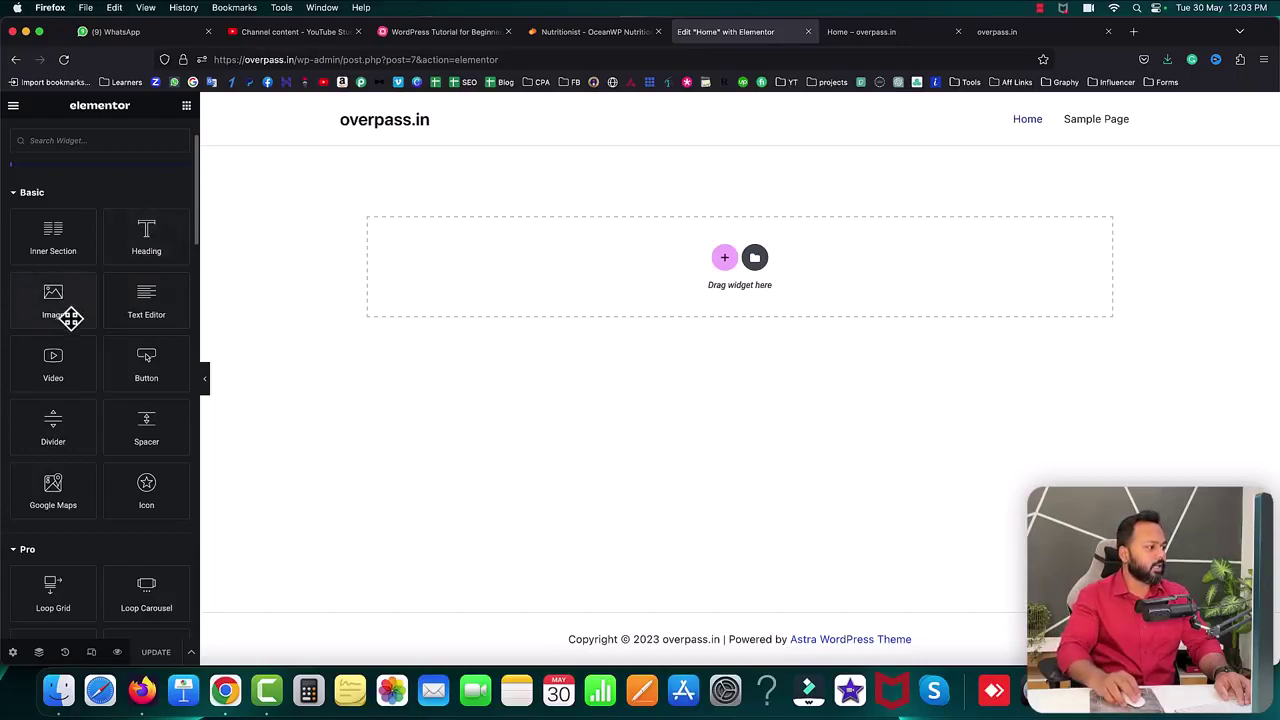
mouse_move(60, 298)
mouse_down()
mouse_move(643, 271)
mouse_move(55, 315)
mouse_up()
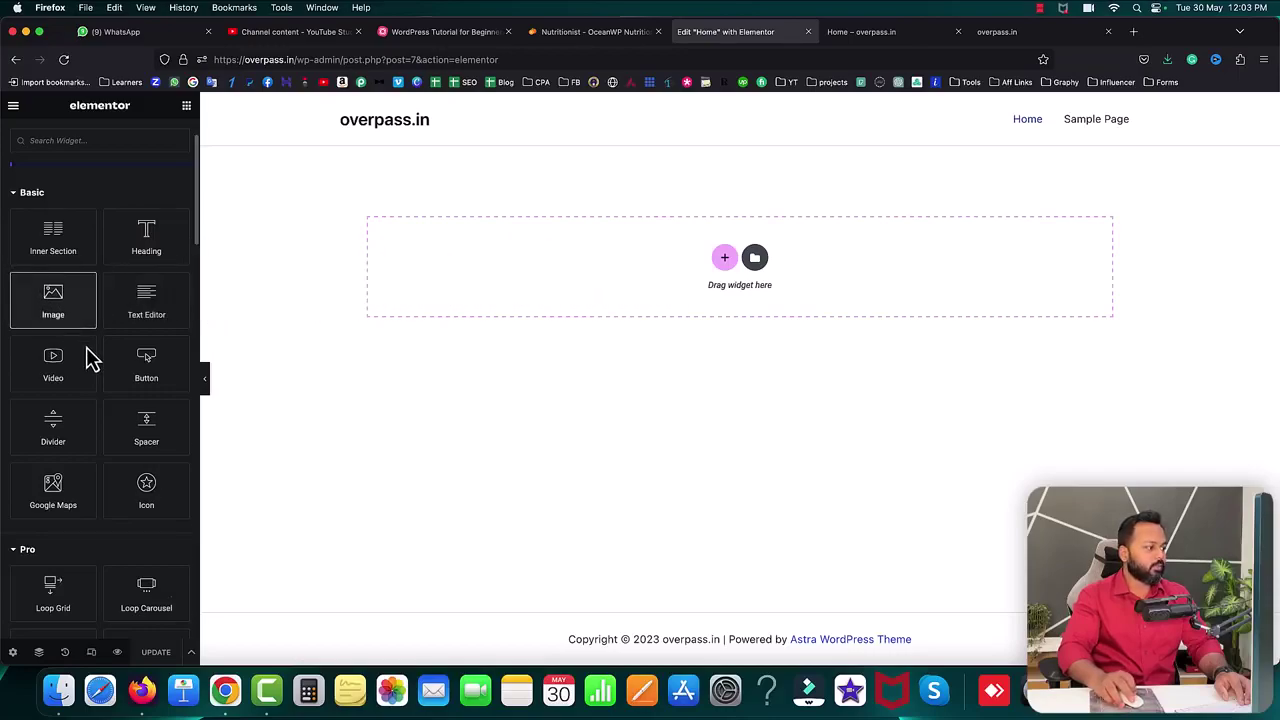
scroll(91, 357, down, 2)
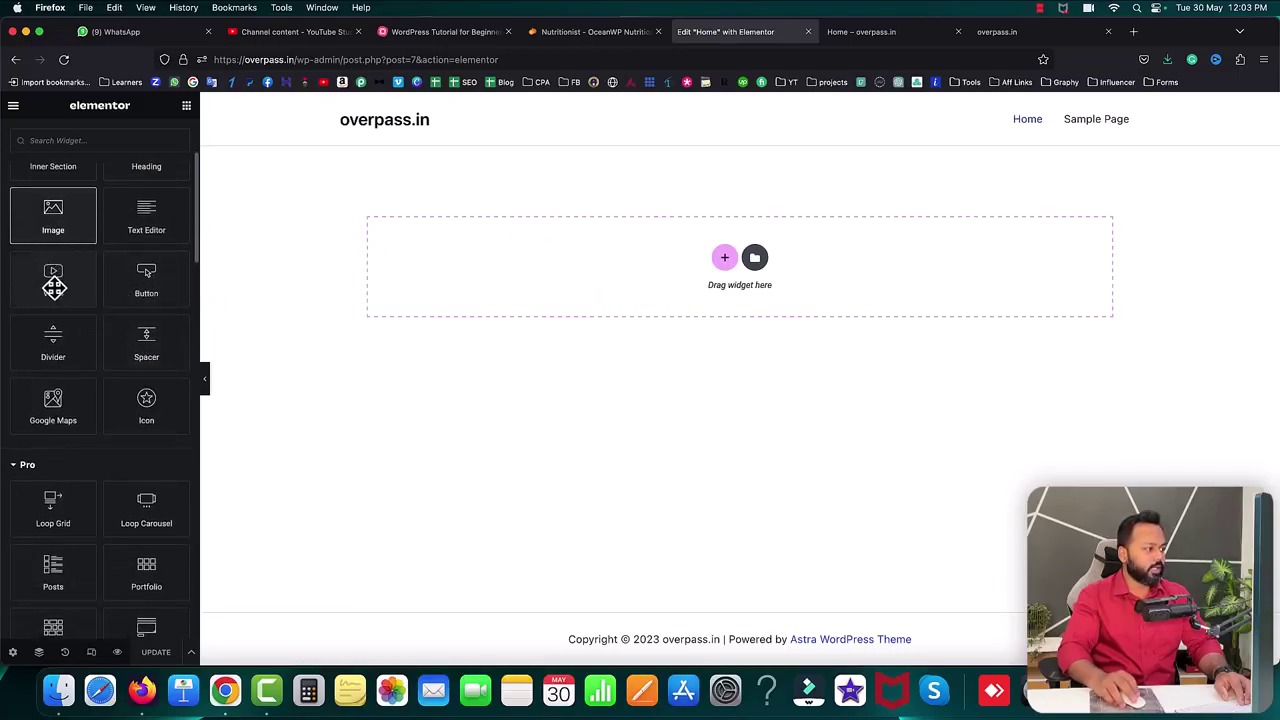
scroll(115, 357, down, 4)
scroll(120, 353, down, 1)
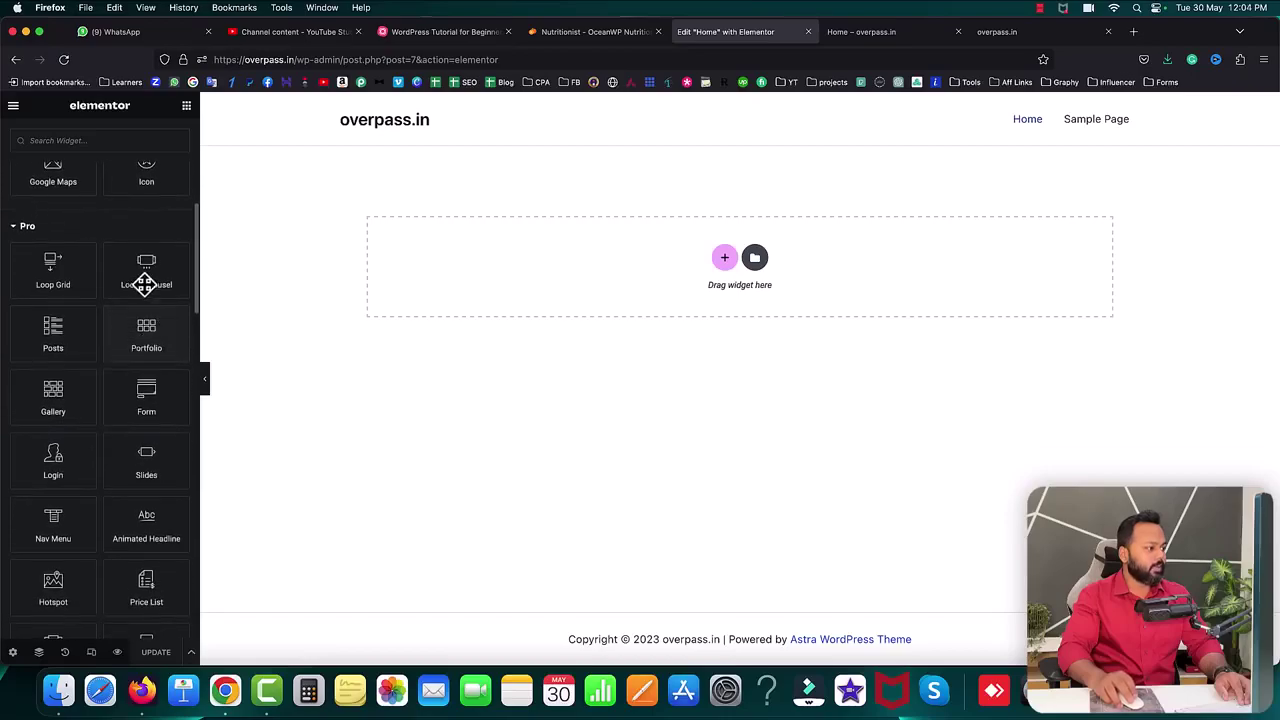
scroll(102, 432, down, 2)
scroll(102, 432, up, 8)
scroll(107, 440, up, 2)
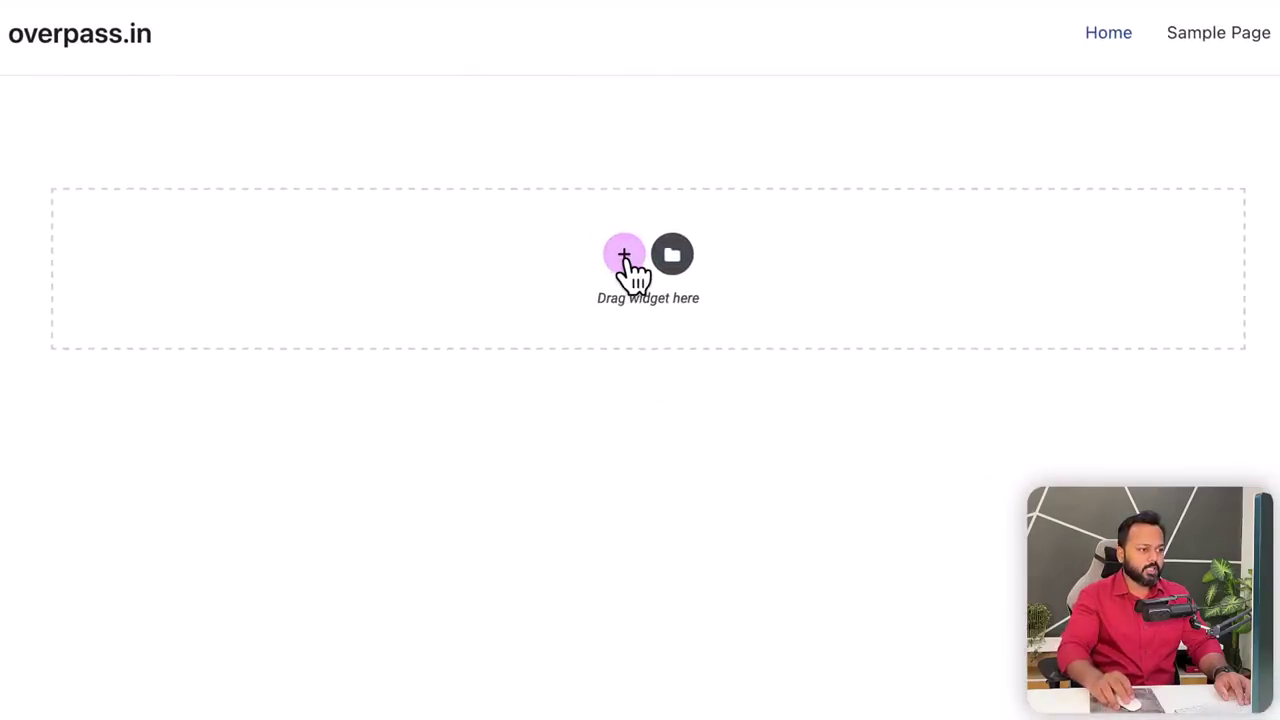
- Add a single-column section to Home, then right-click the template's hero background image
click(625, 258)
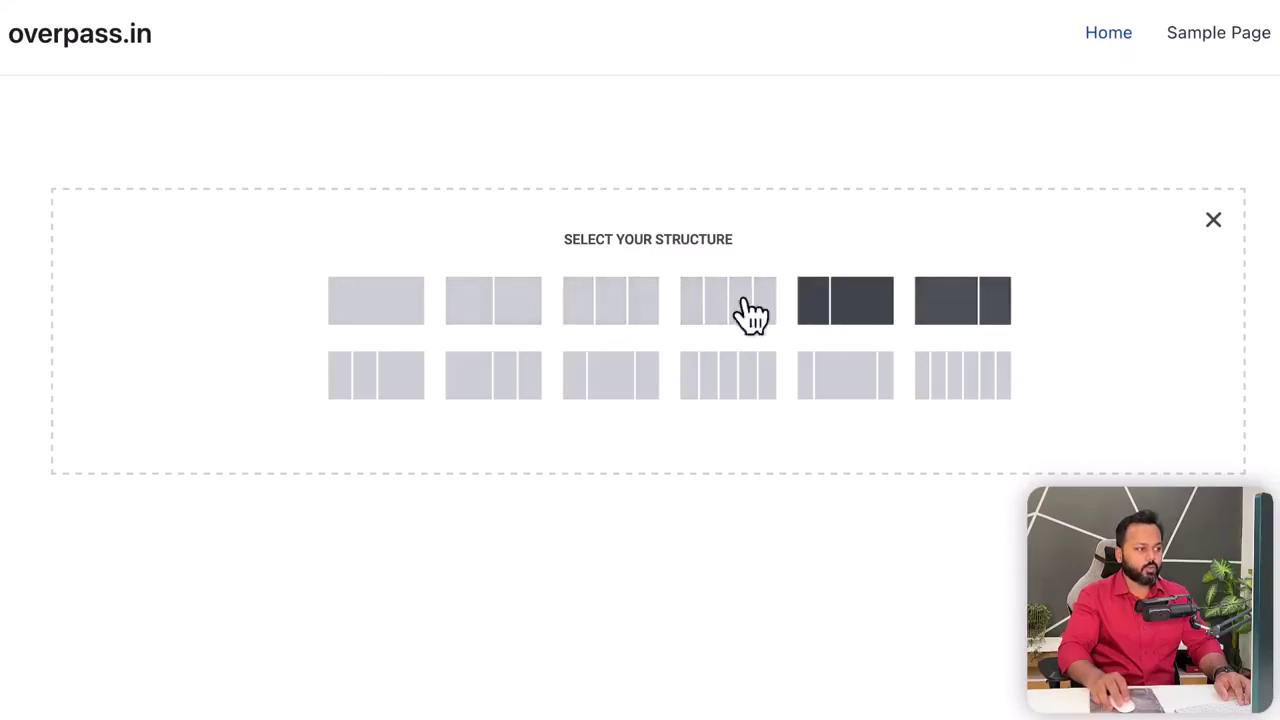
click(388, 318)
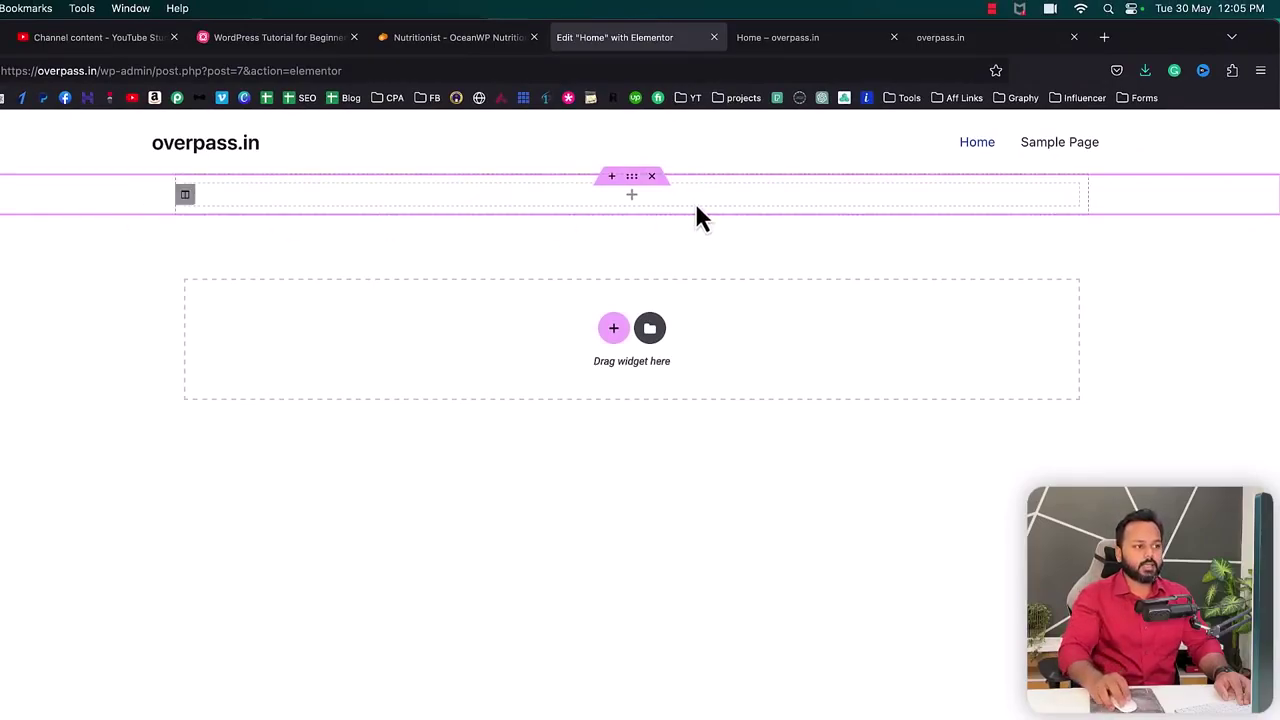
click(455, 37)
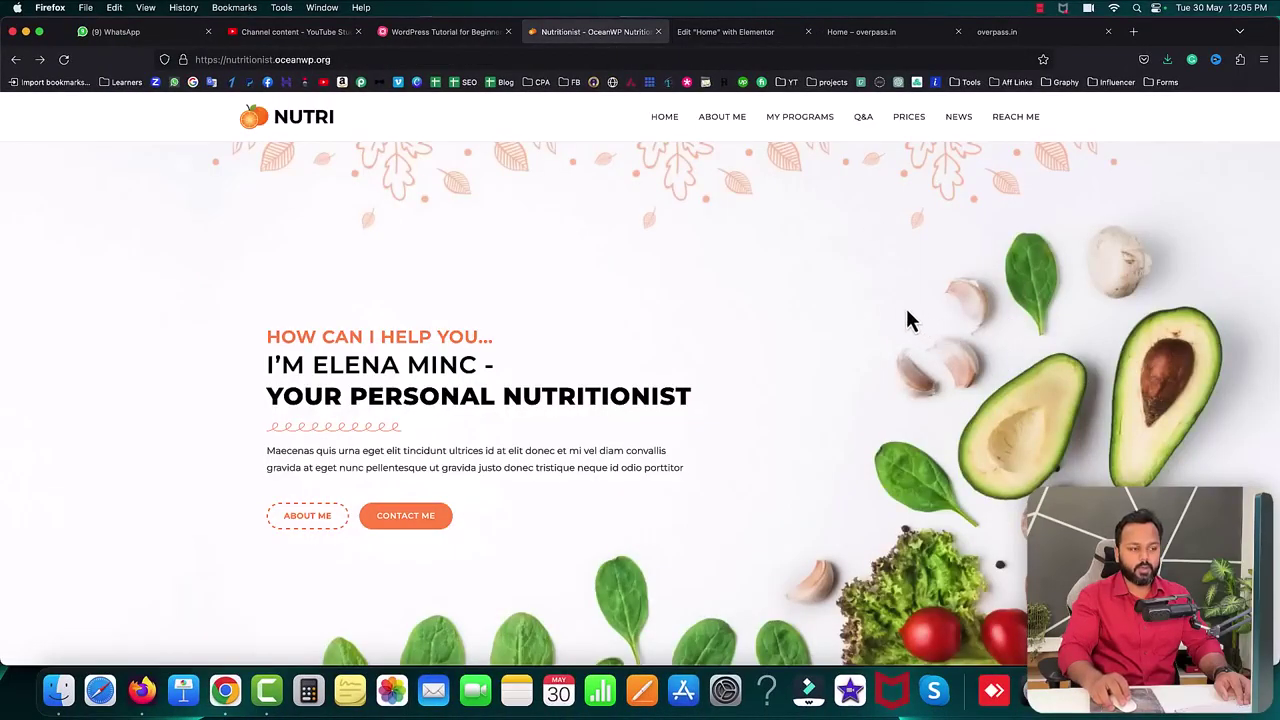
right_click(878, 272)
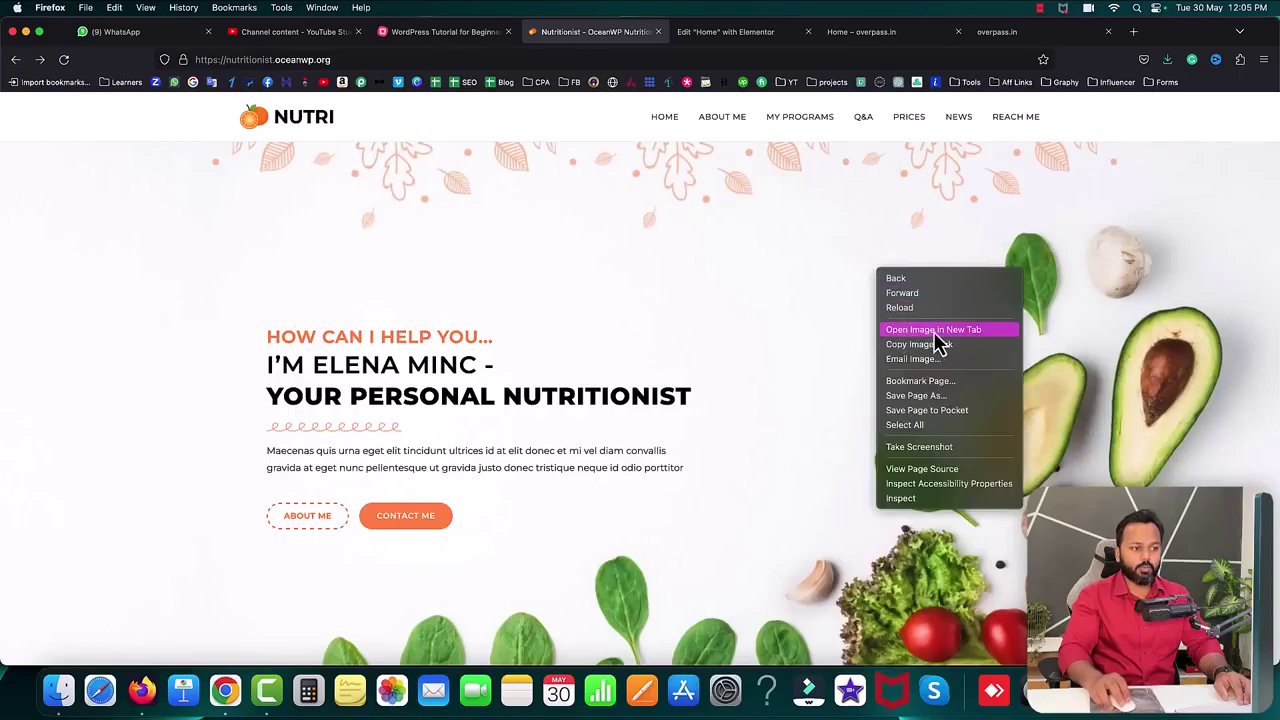
- Save the hero background image as 39004341.jpg from its own tab, then close that tab
click(938, 333)
click(688, 38)
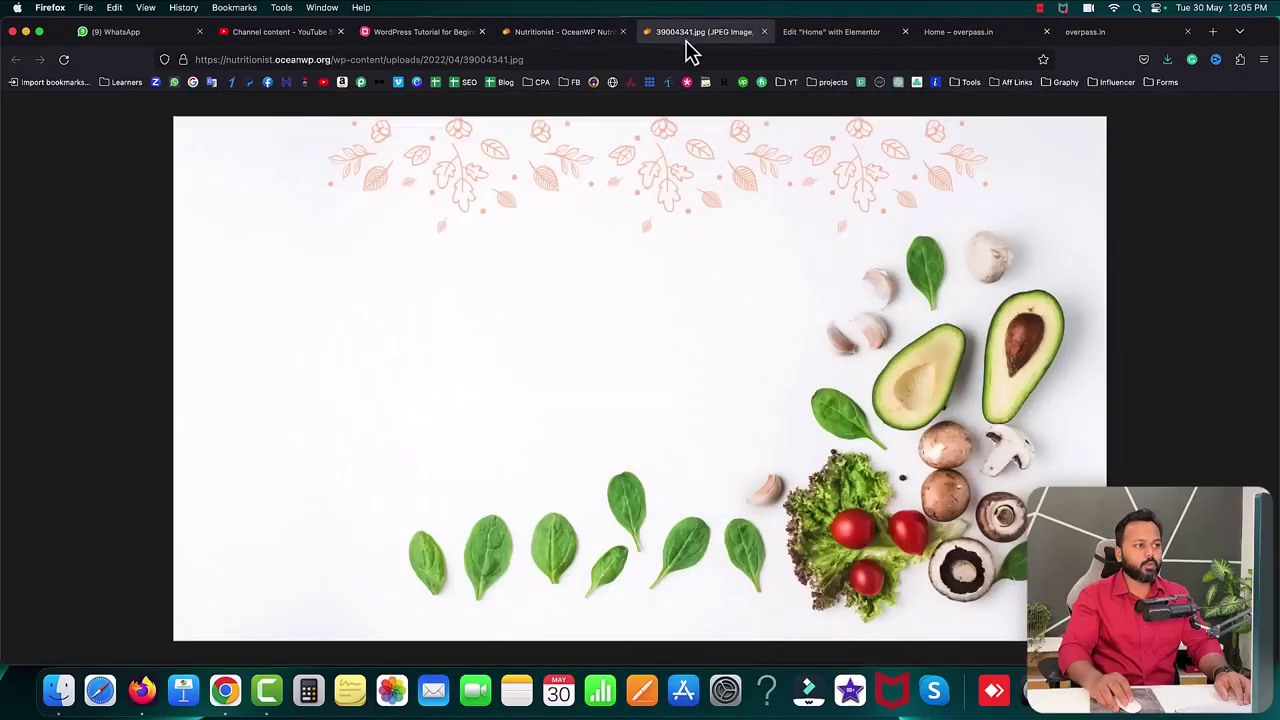
right_click(673, 285)
click(702, 294)
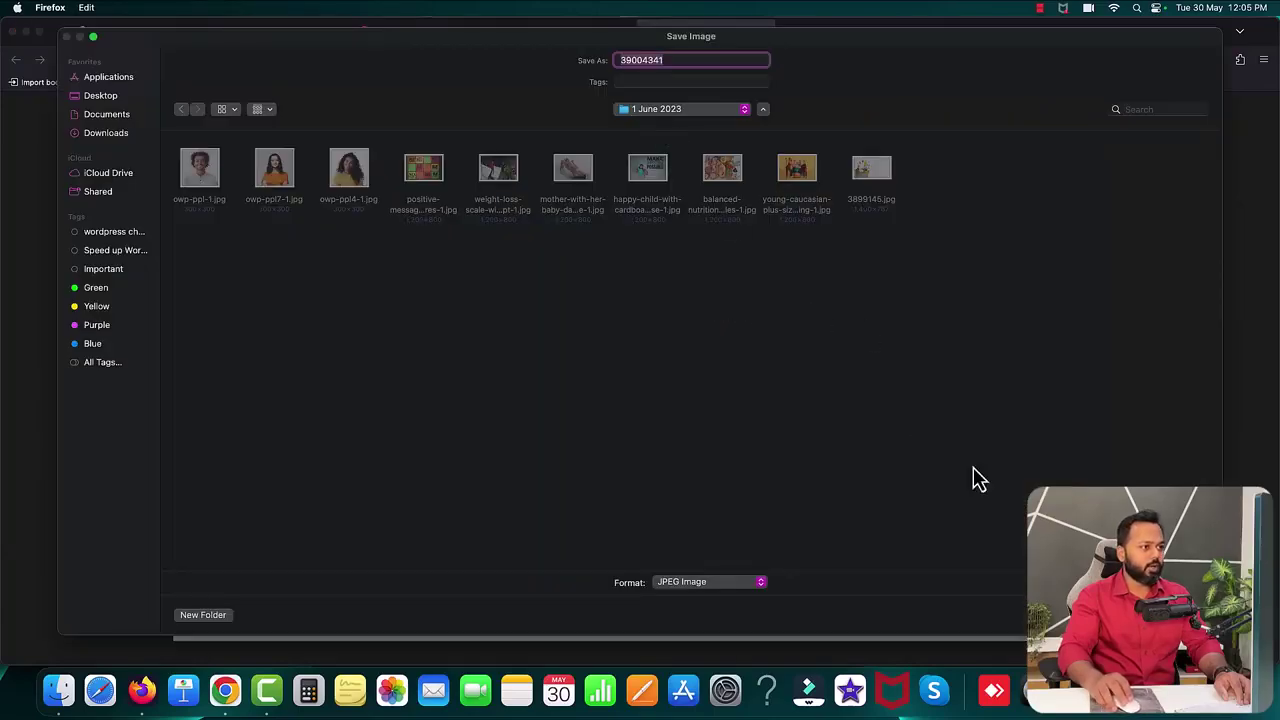
key(Return)
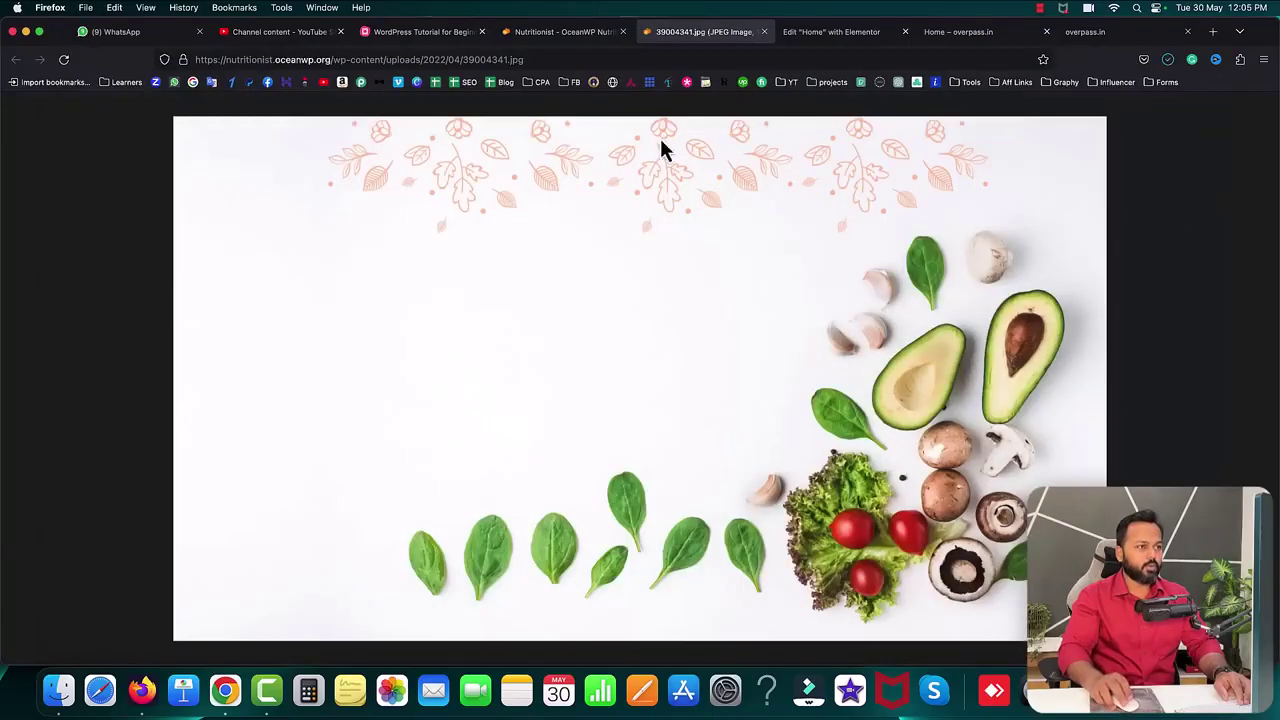
click(762, 32)
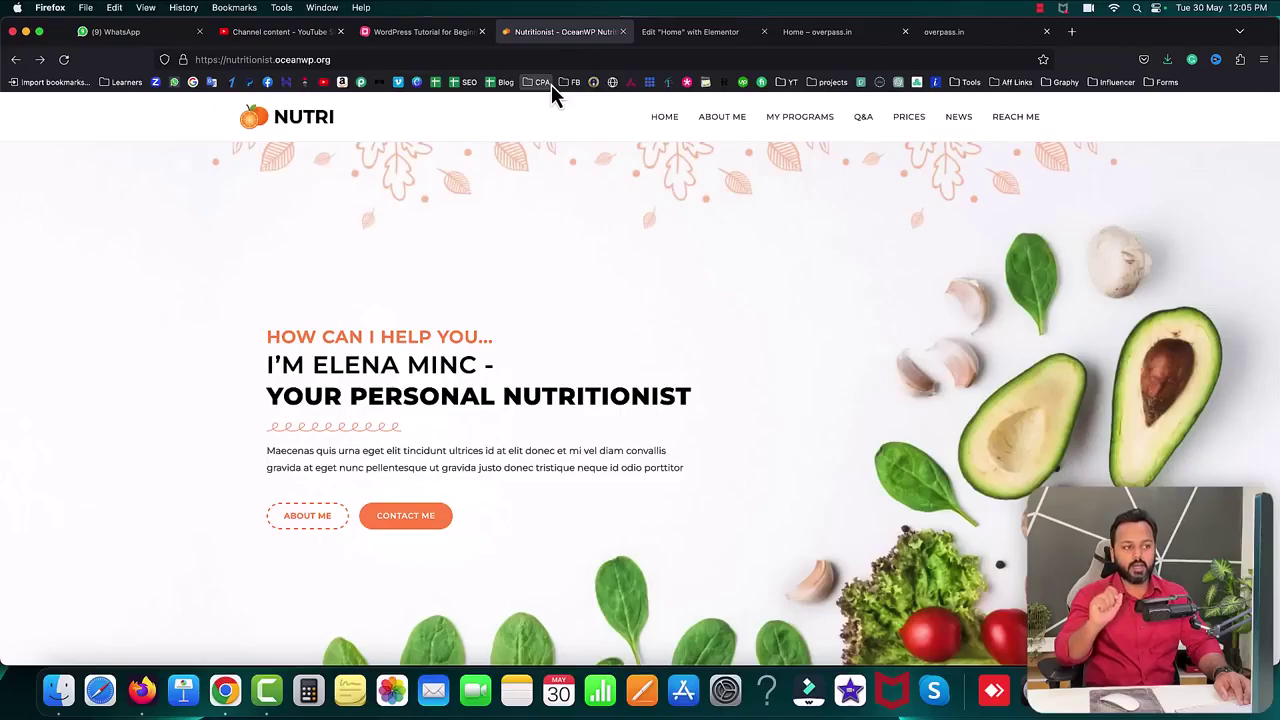
click(1071, 31)
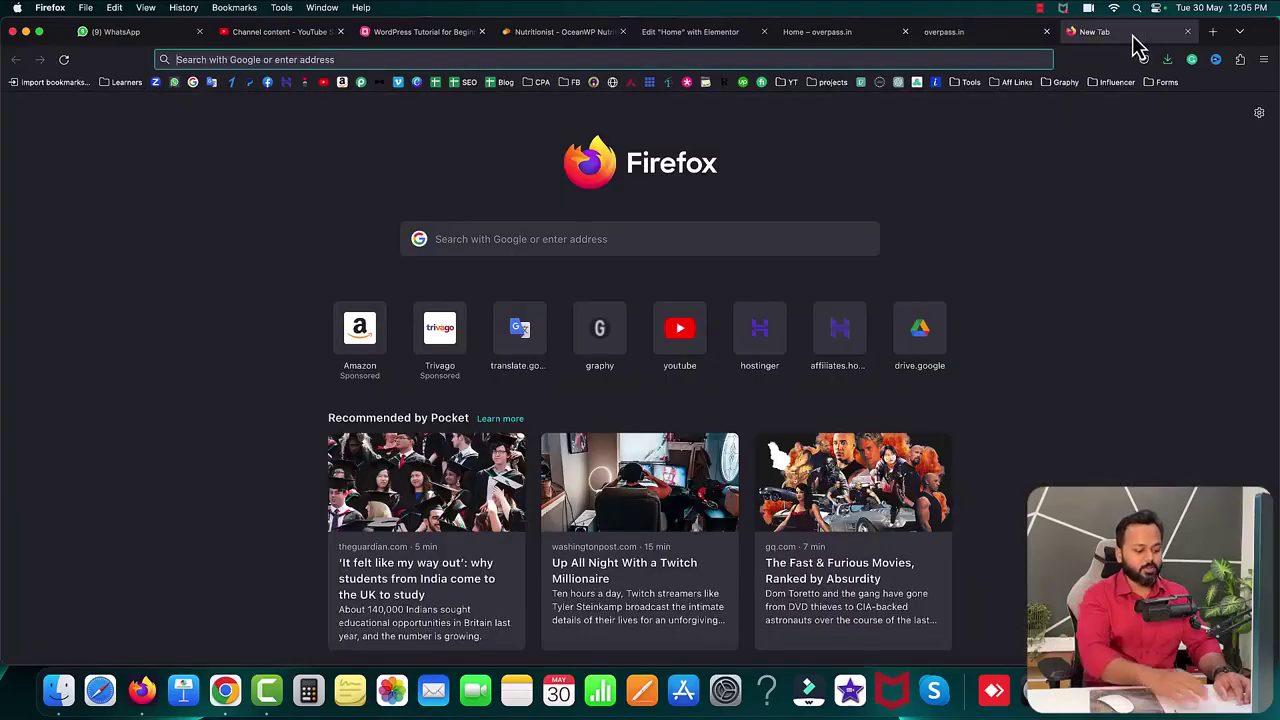
text(freepik.com)
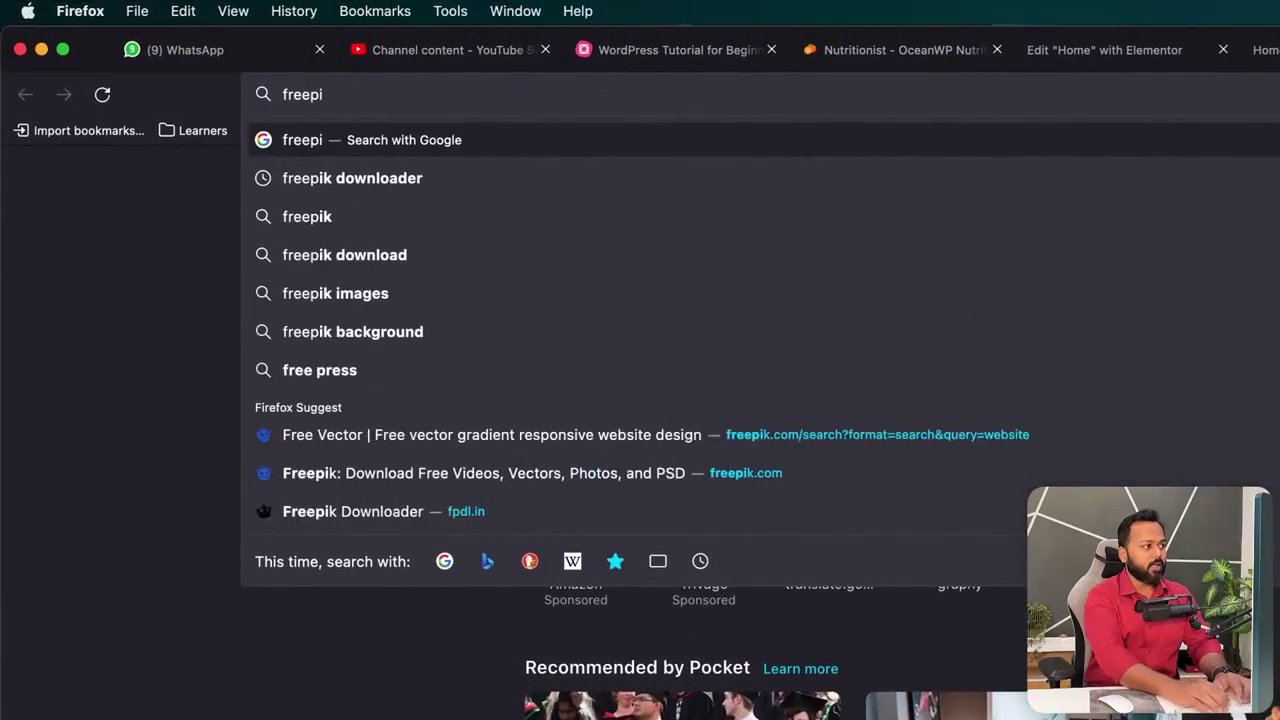
key(Return)
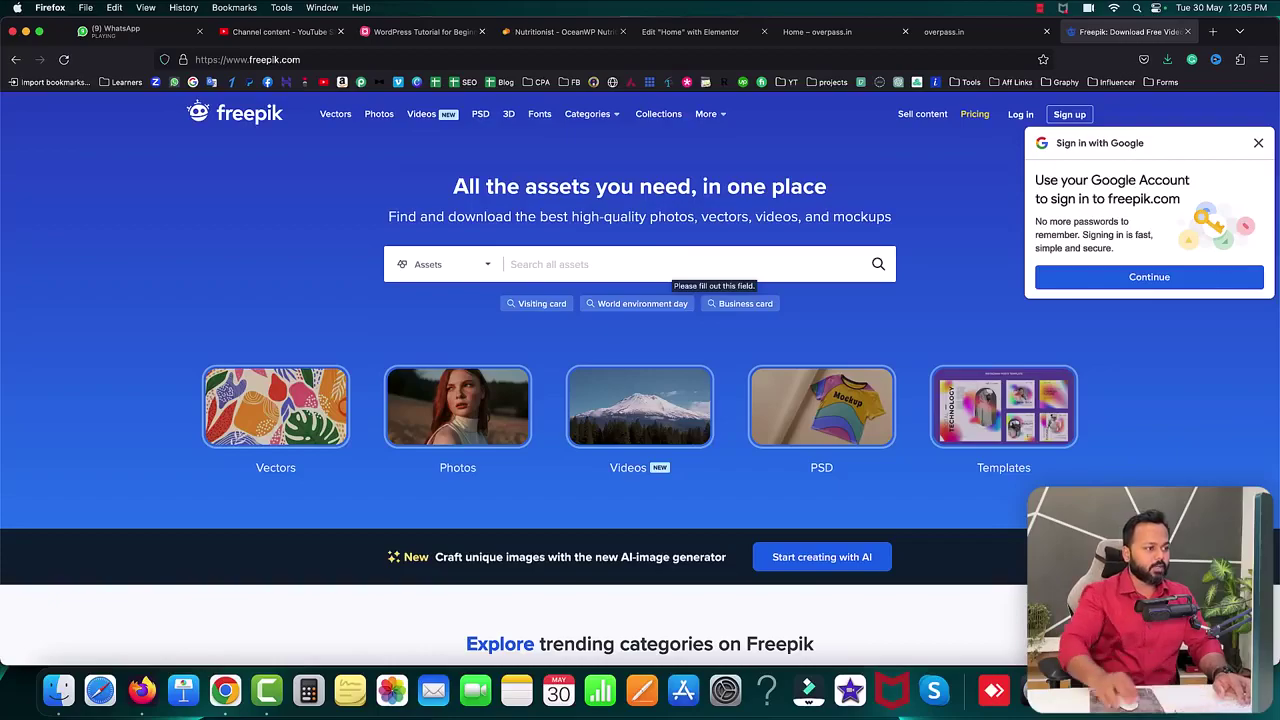
click(634, 263)
text(fruits)
key(Return)
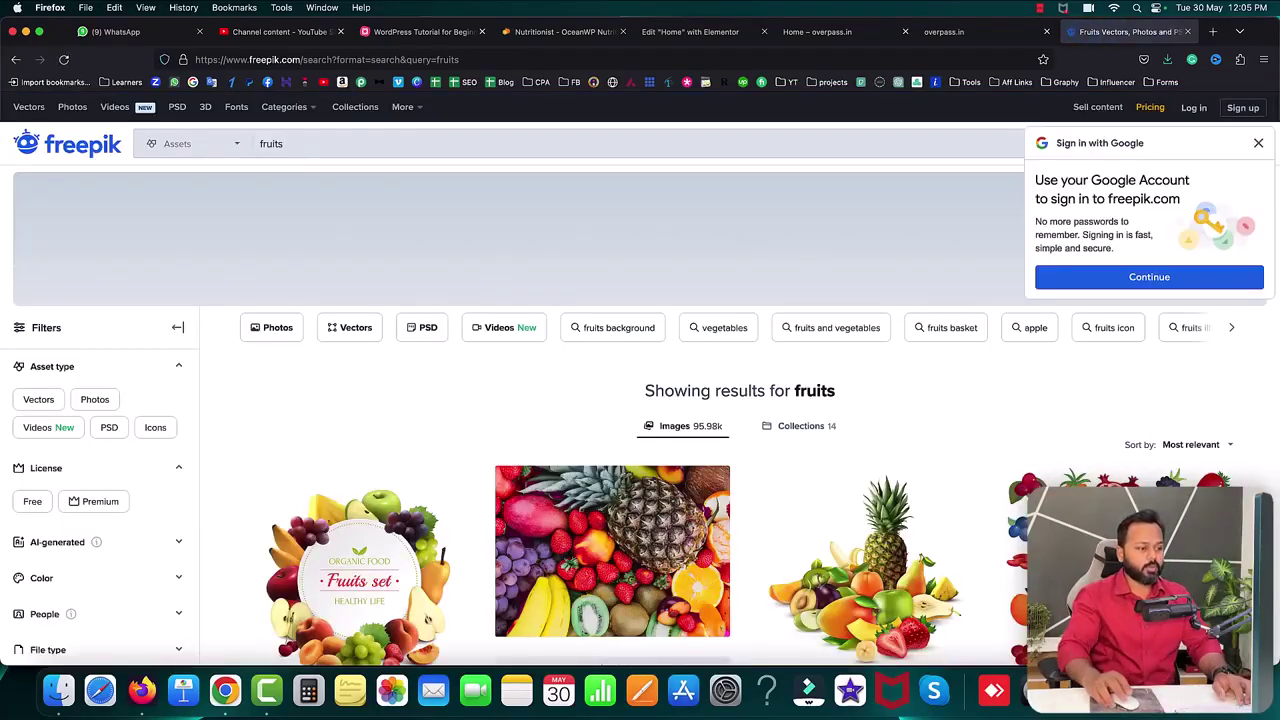
scroll(933, 410, down, 3)
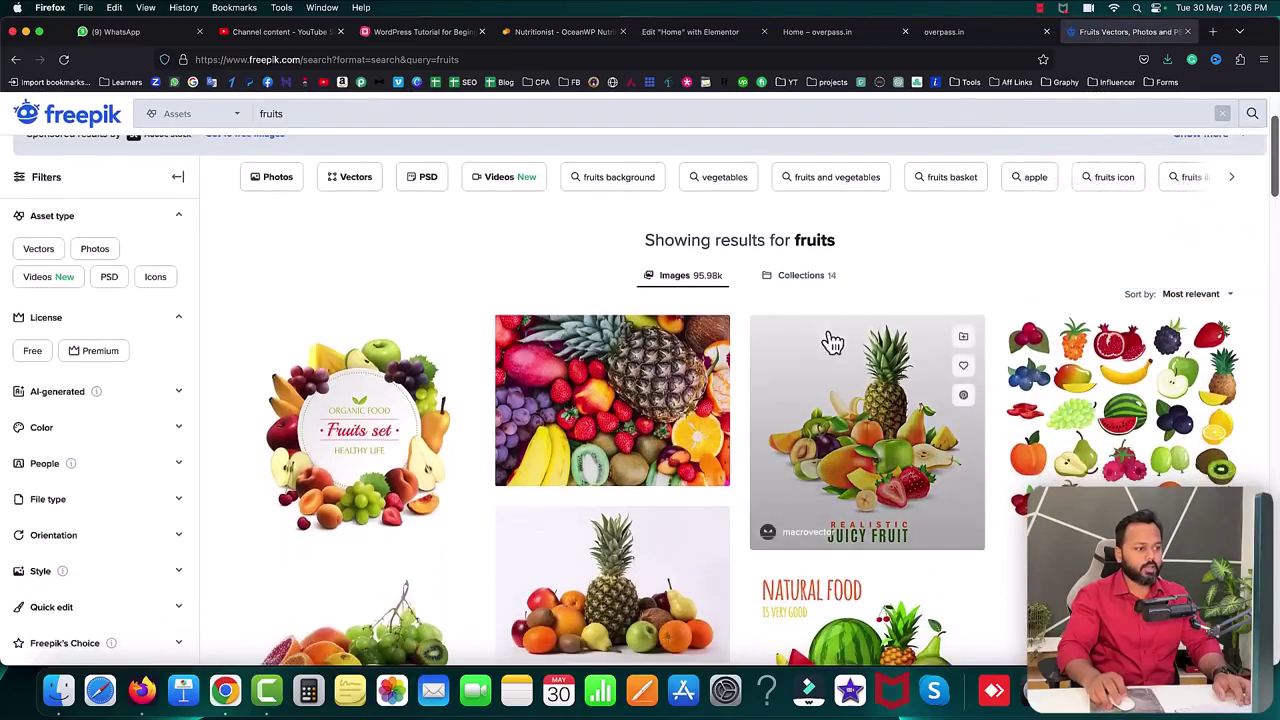
scroll(640, 330, down, 2)
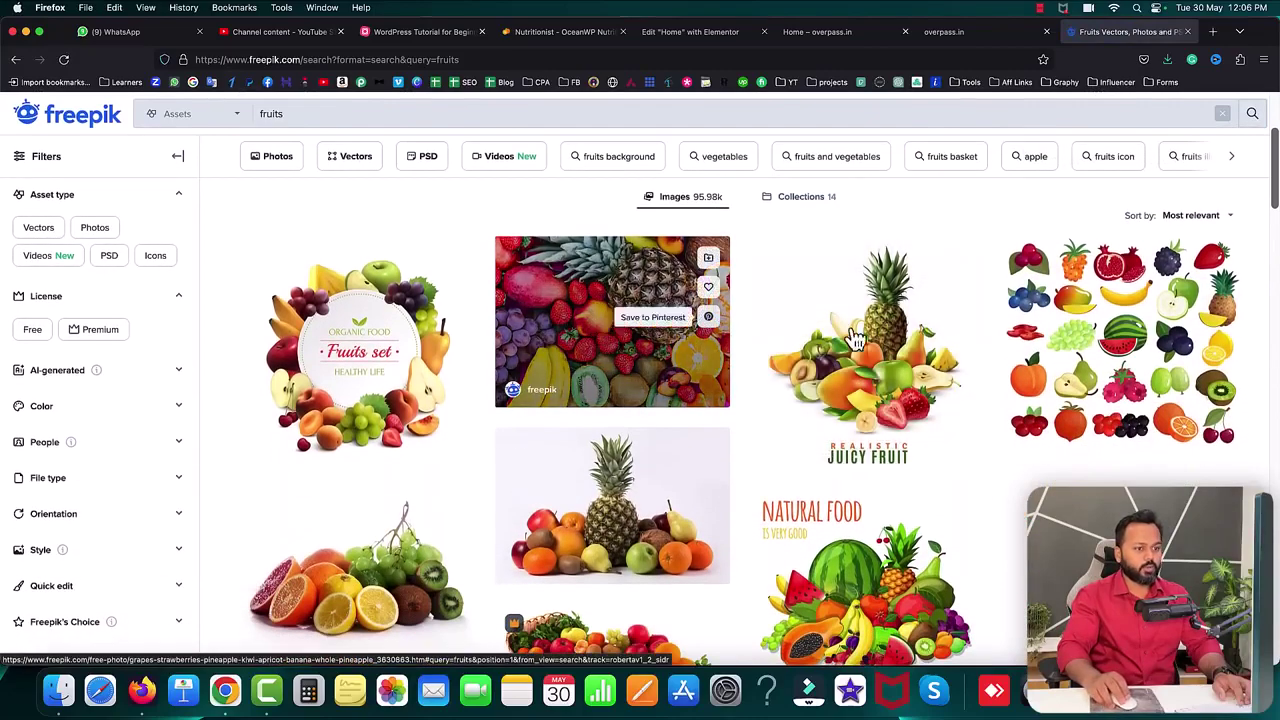
scroll(426, 397, down, 2)
scroll(424, 395, down, 4)
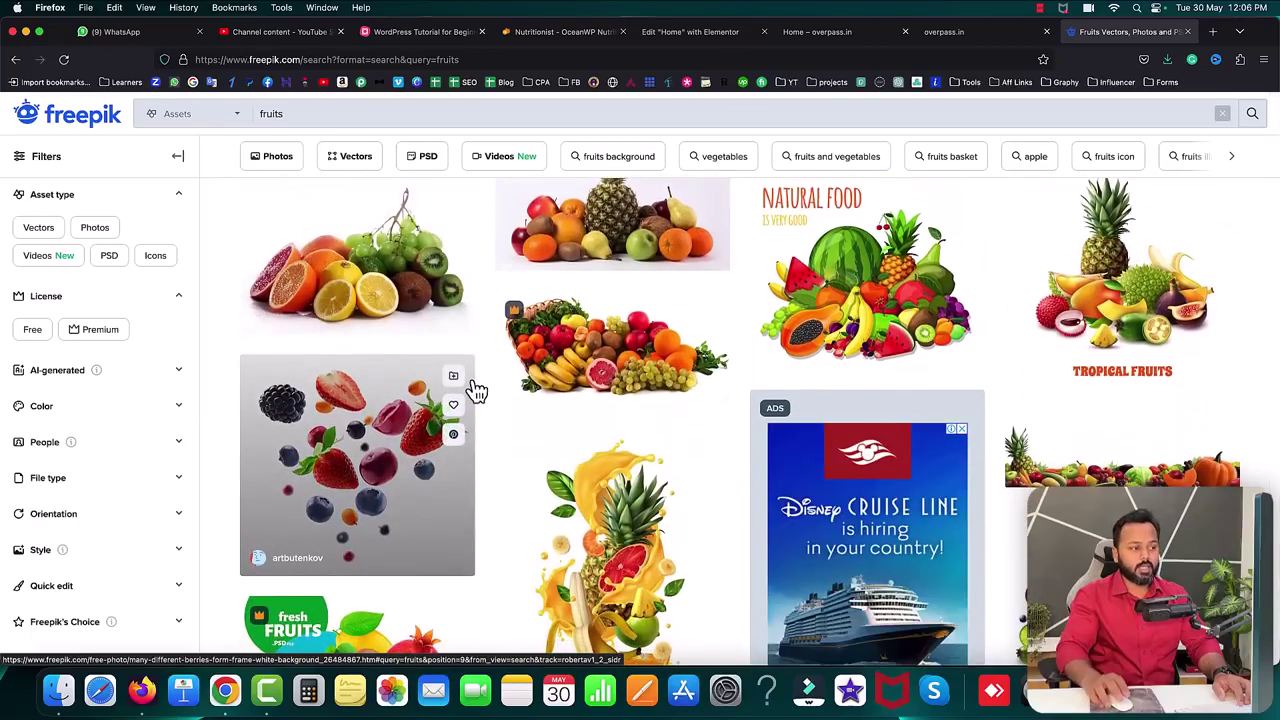
click(1186, 32)
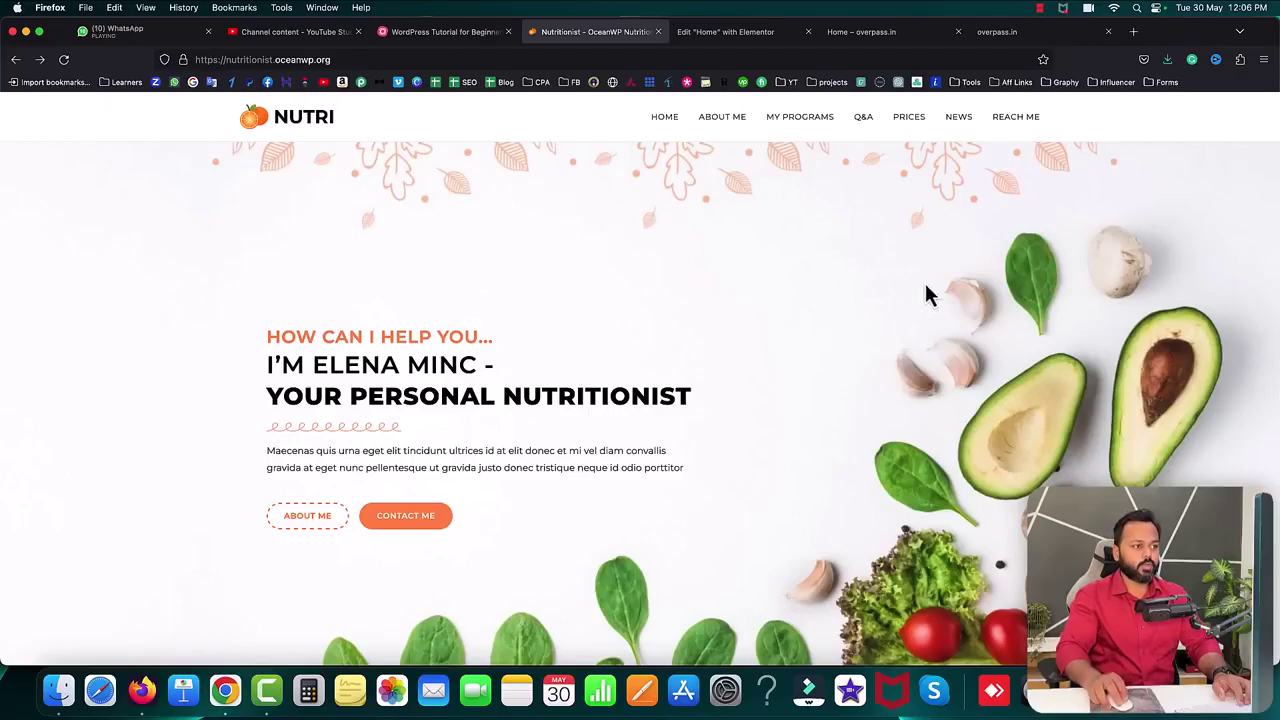
- Back in Elementor, select the empty section and show its Style settings
click(731, 38)
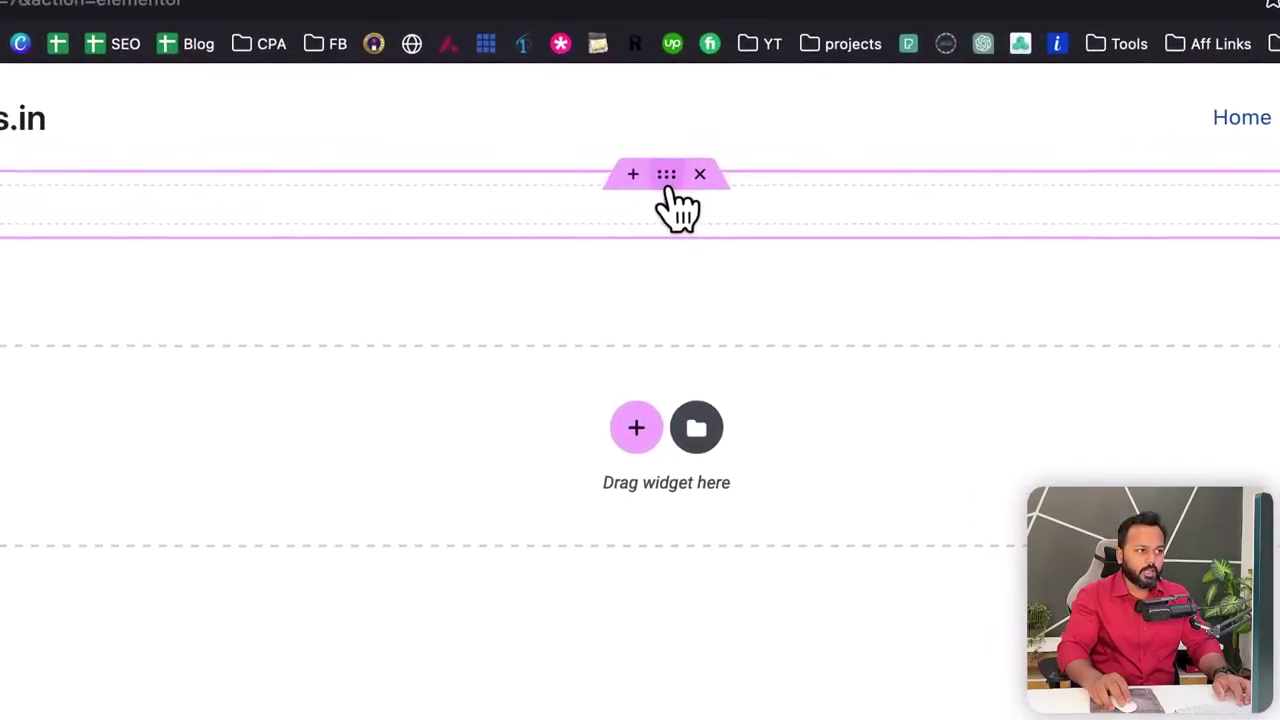
click(668, 185)
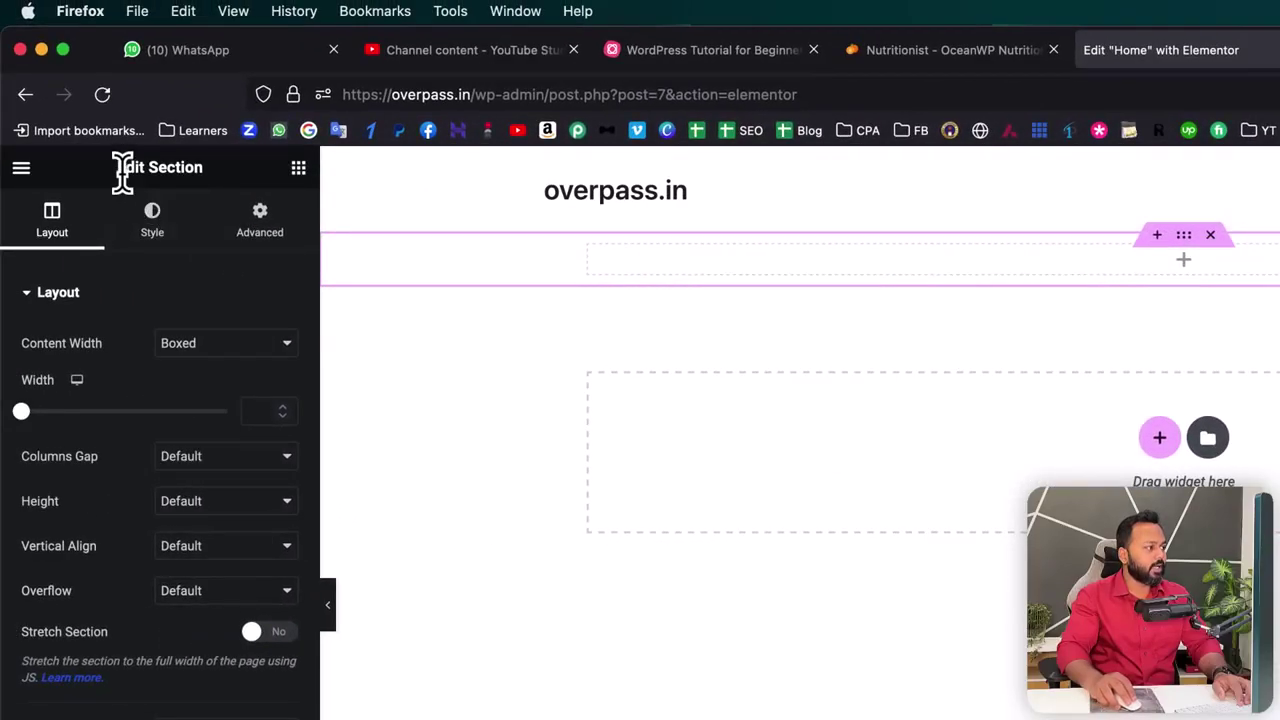
drag(116, 166, 202, 170)
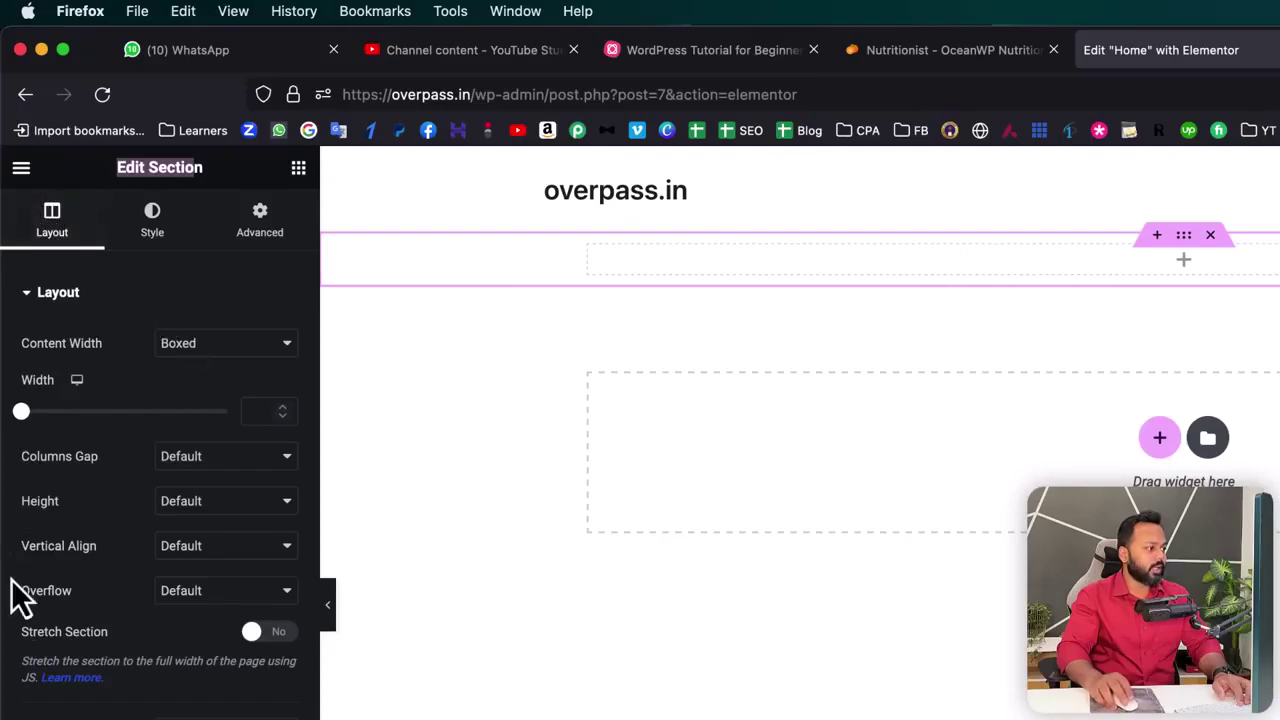
click(172, 292)
click(156, 242)
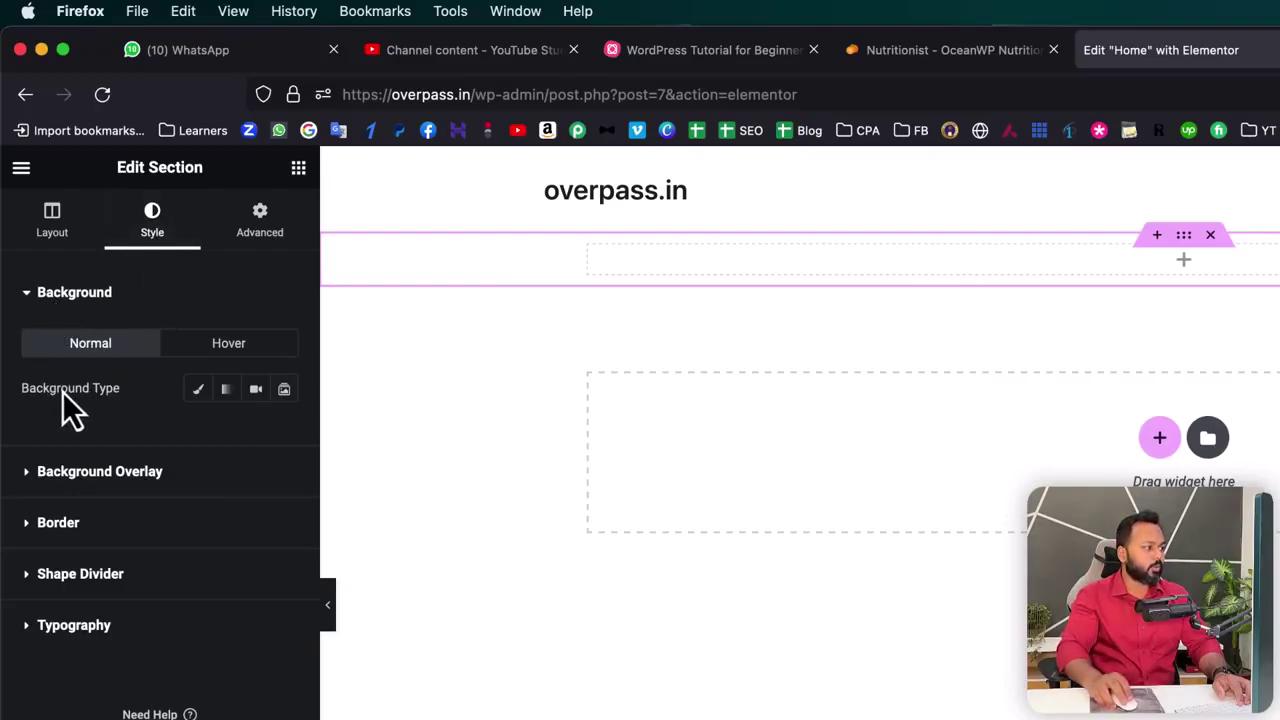
- Give the section a Classic background, try a few colours, then clear the colour
click(199, 392)
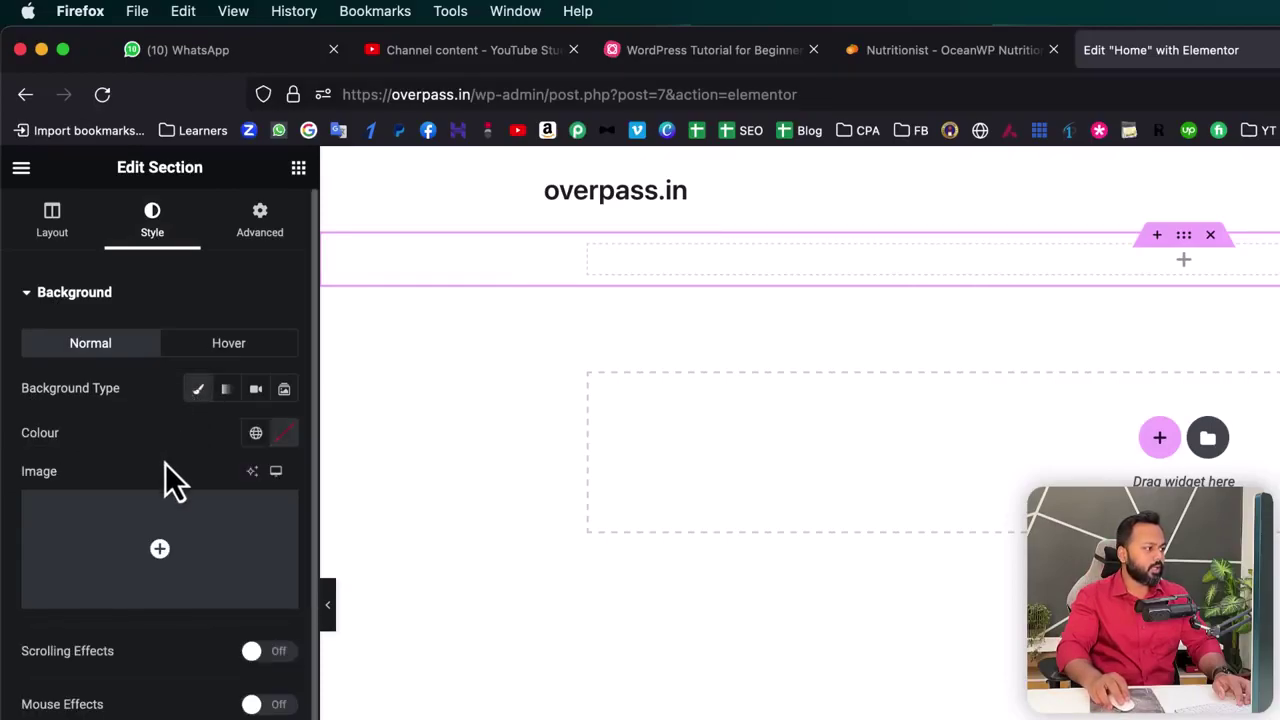
click(284, 434)
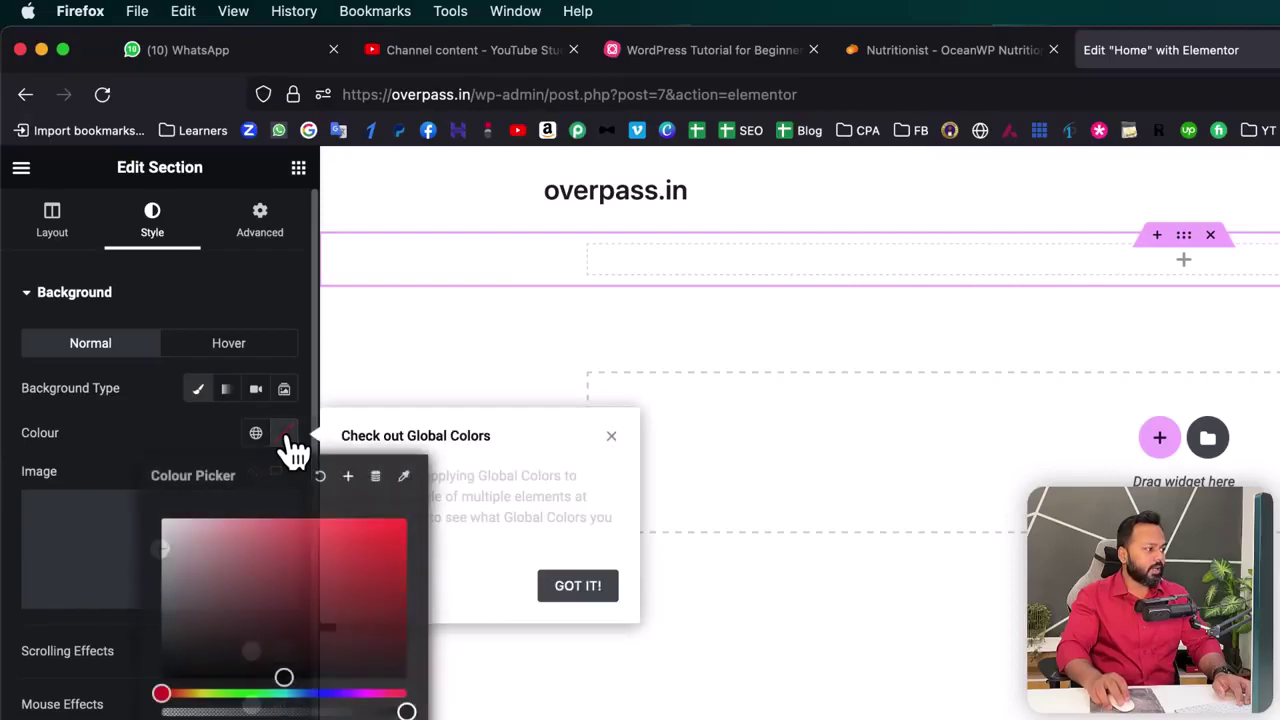
drag(272, 578, 312, 601)
drag(162, 693, 340, 694)
click(192, 431)
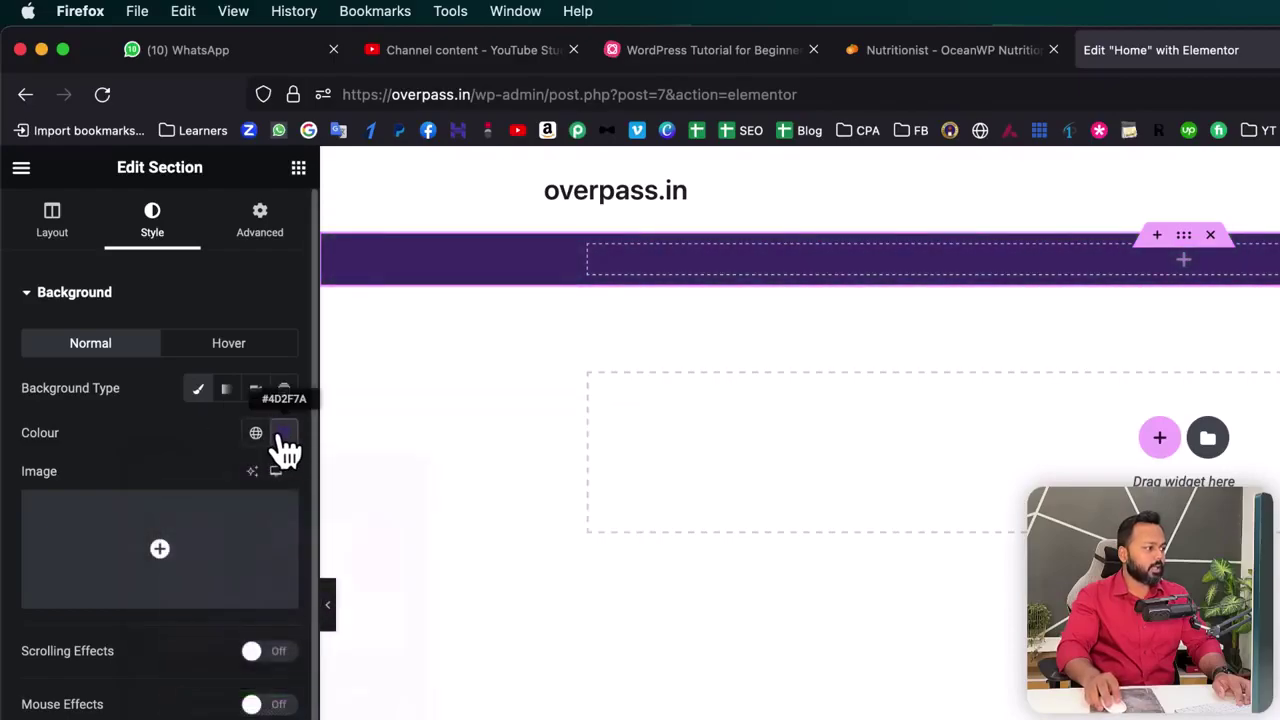
click(285, 432)
click(328, 477)
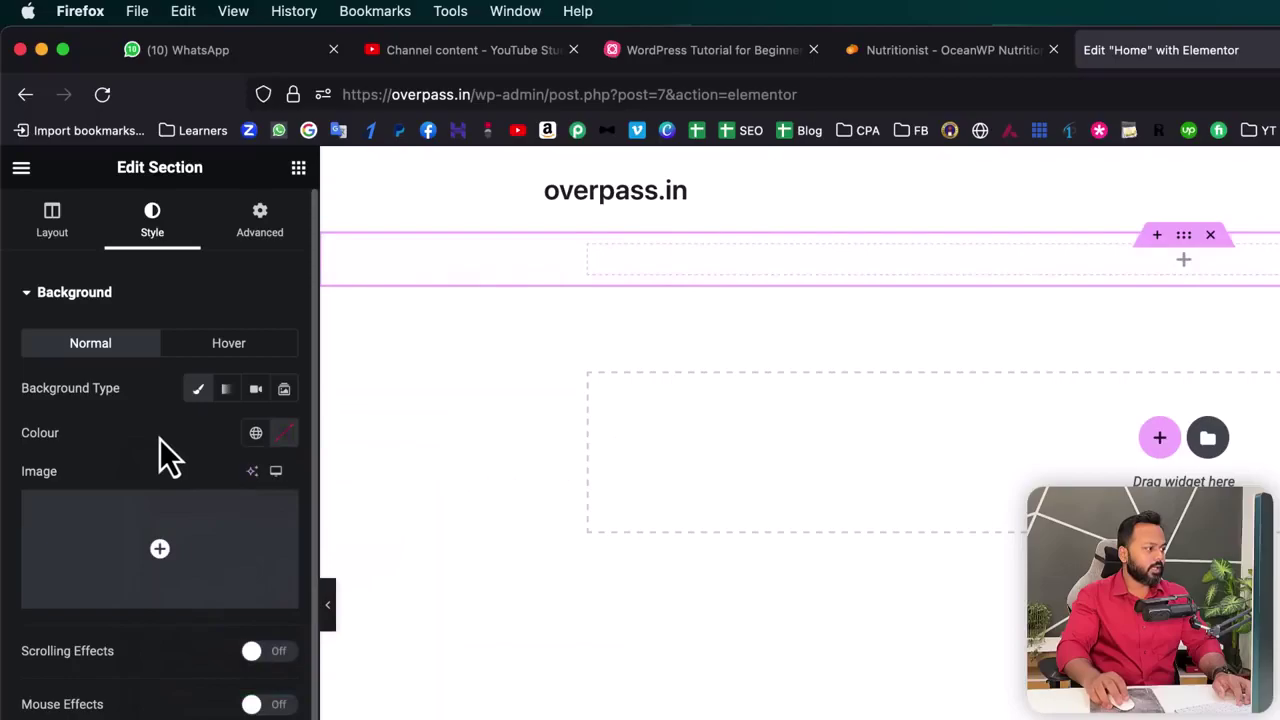
mouse_move(168, 562)
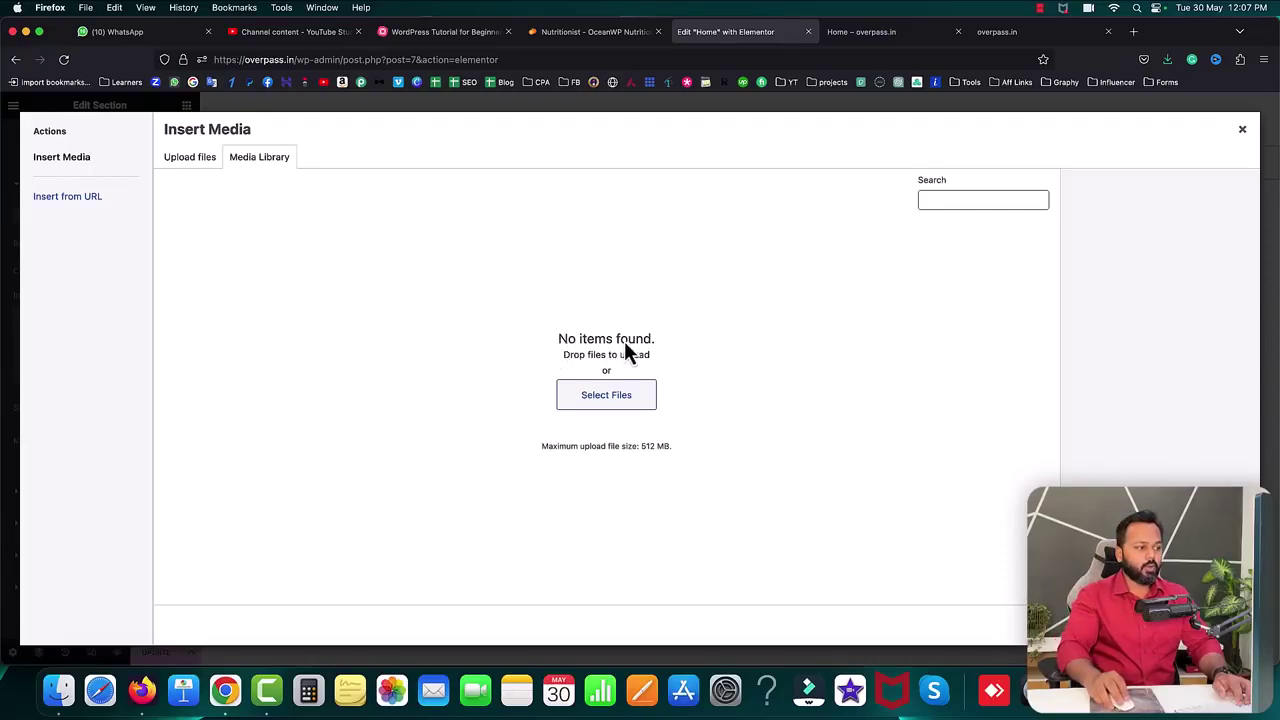
- Upload 39004341.jpg from the 1 June 2023 folder and insert it as the section background
click(188, 160)
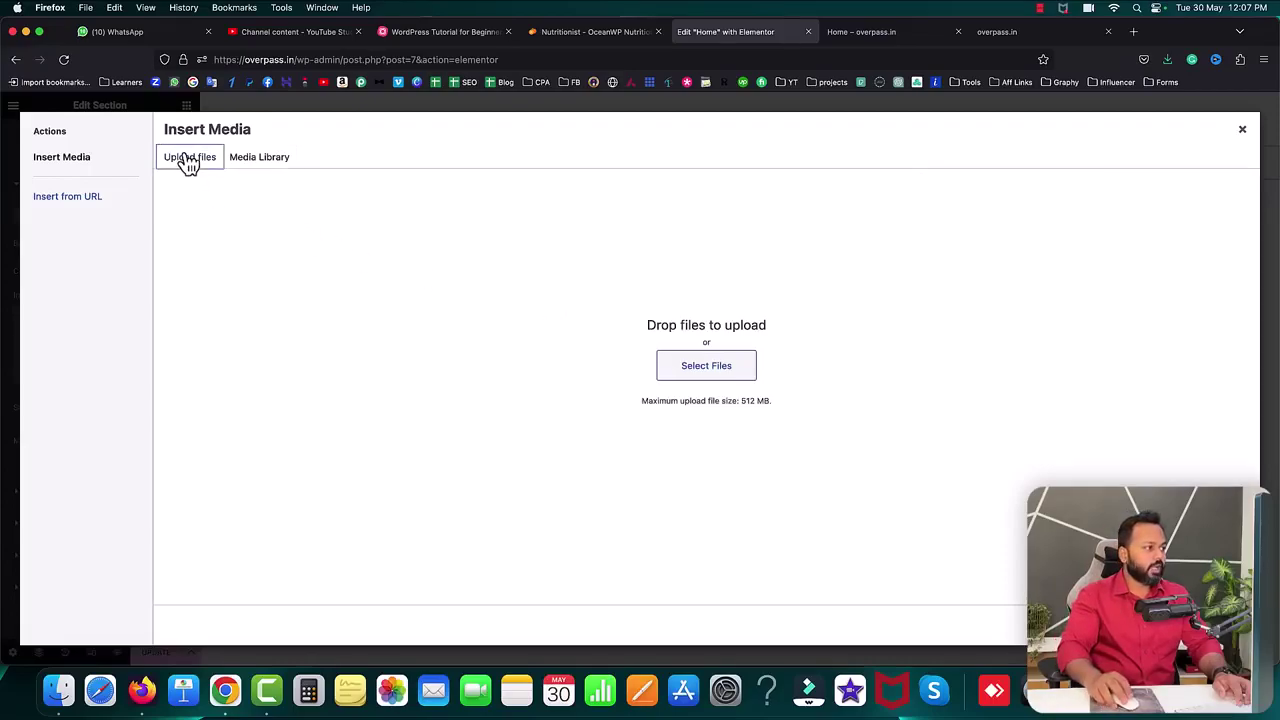
click(690, 375)
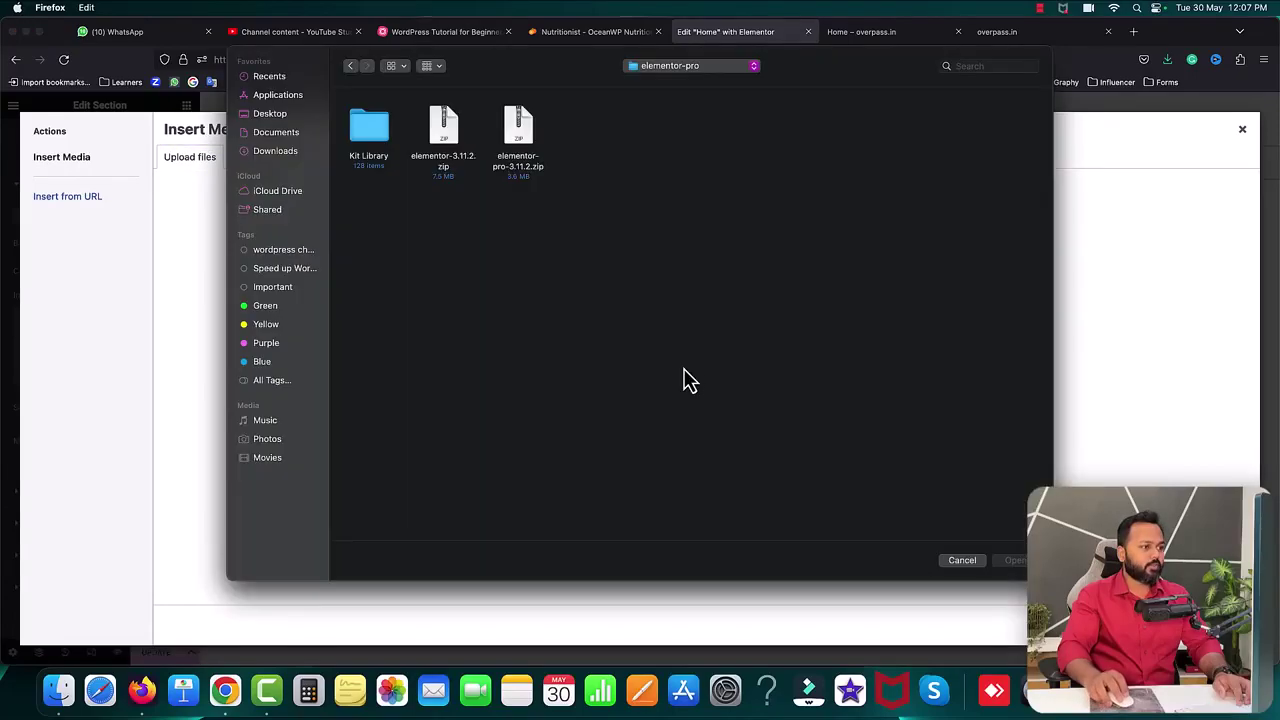
click(678, 76)
click(660, 192)
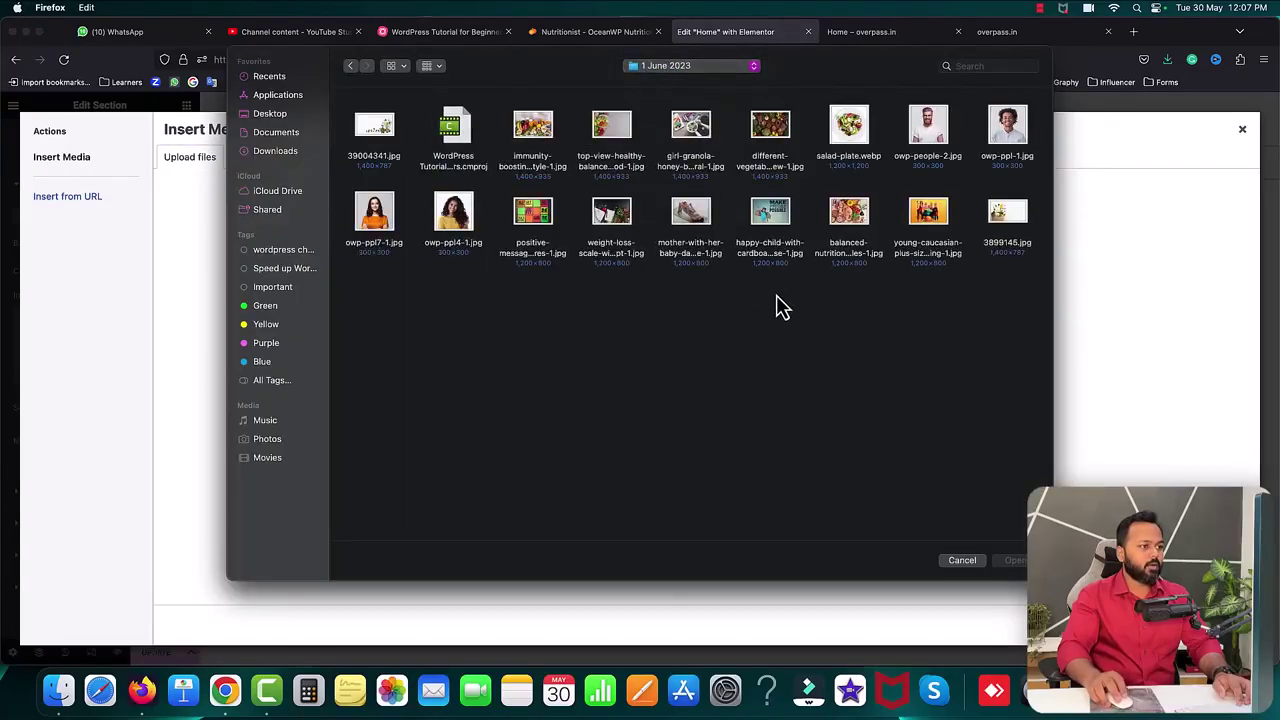
double_click(378, 130)
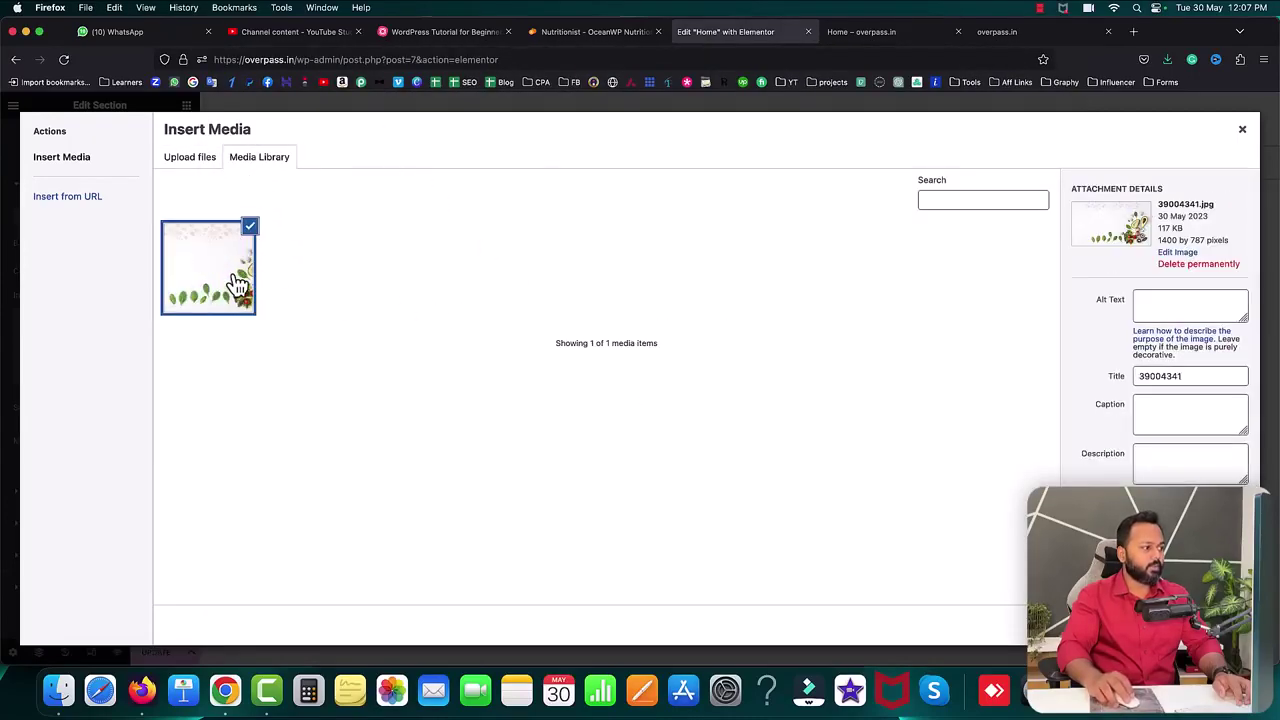
click(1200, 624)
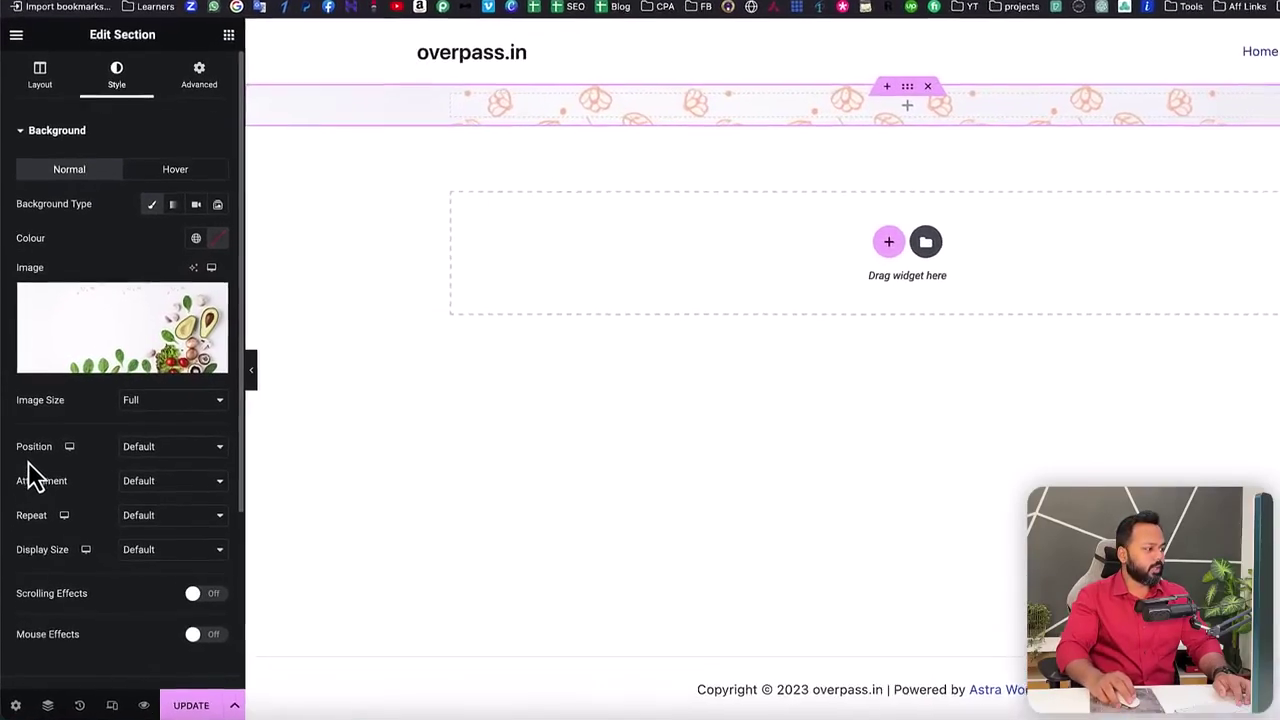
- Set the background image to Center Center position, No-repeat and Cover size
click(160, 452)
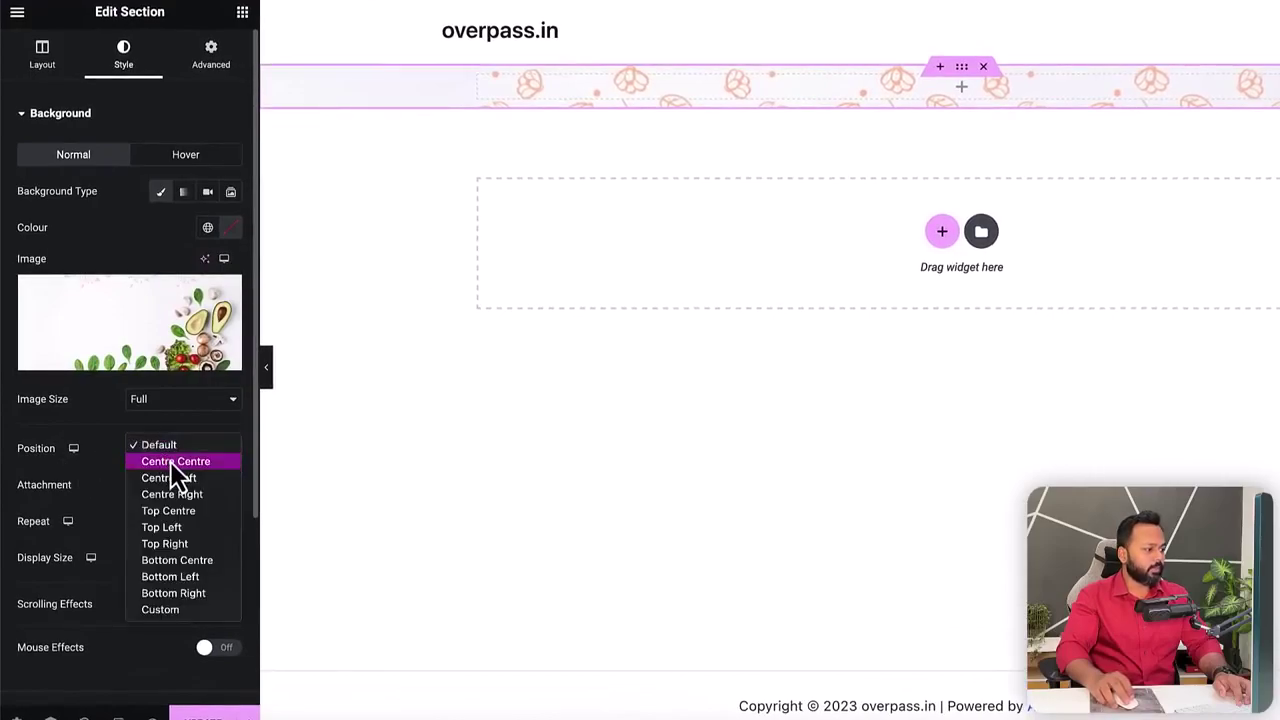
click(170, 459)
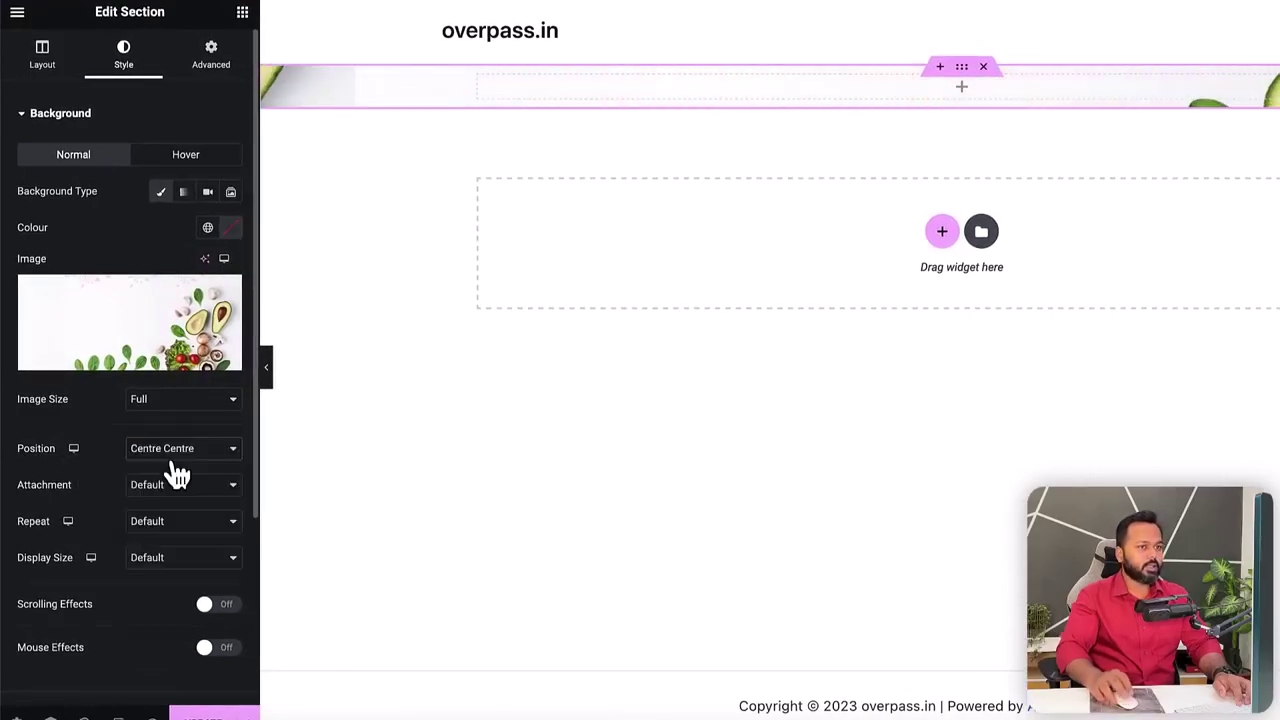
click(155, 522)
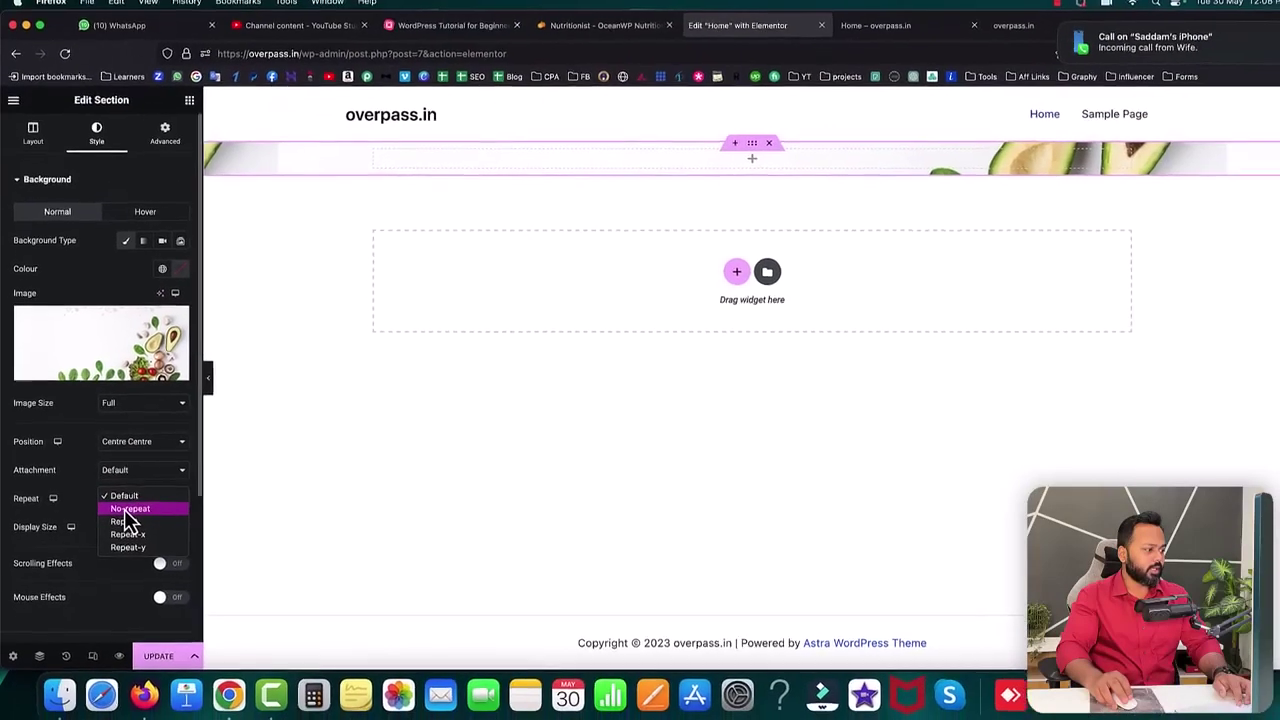
click(126, 509)
click(131, 538)
click(120, 548)
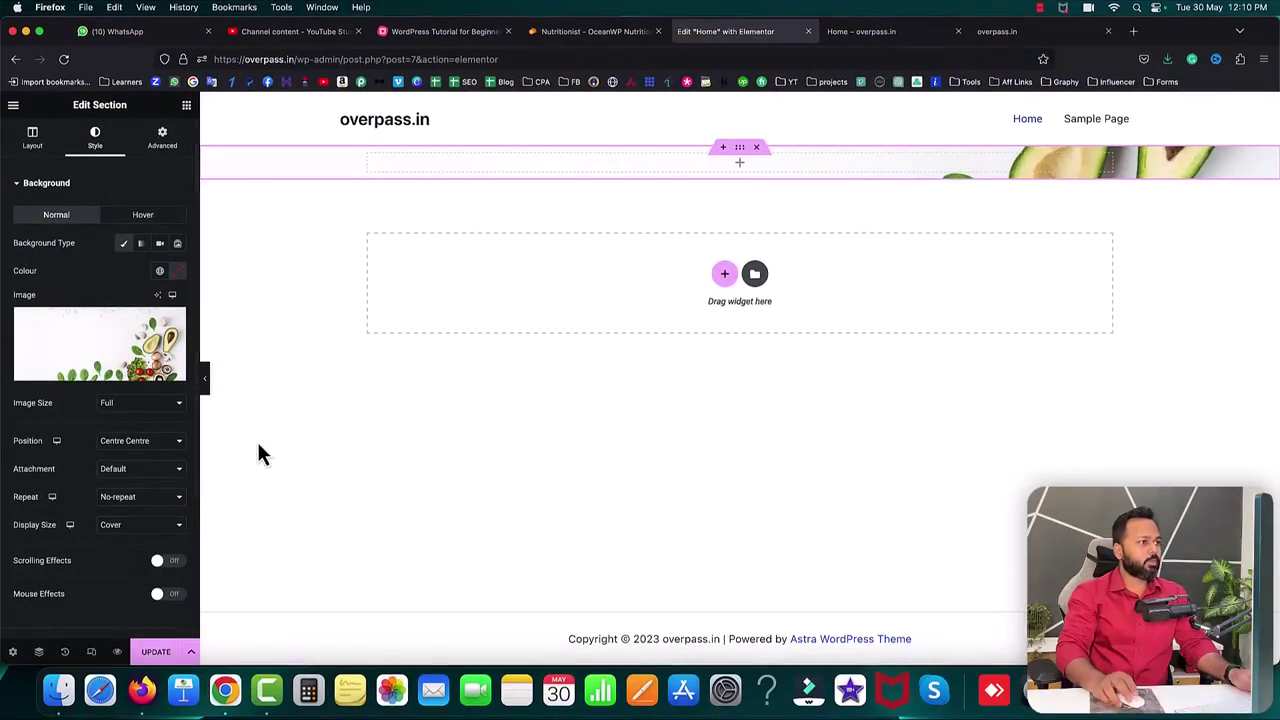
click(586, 40)
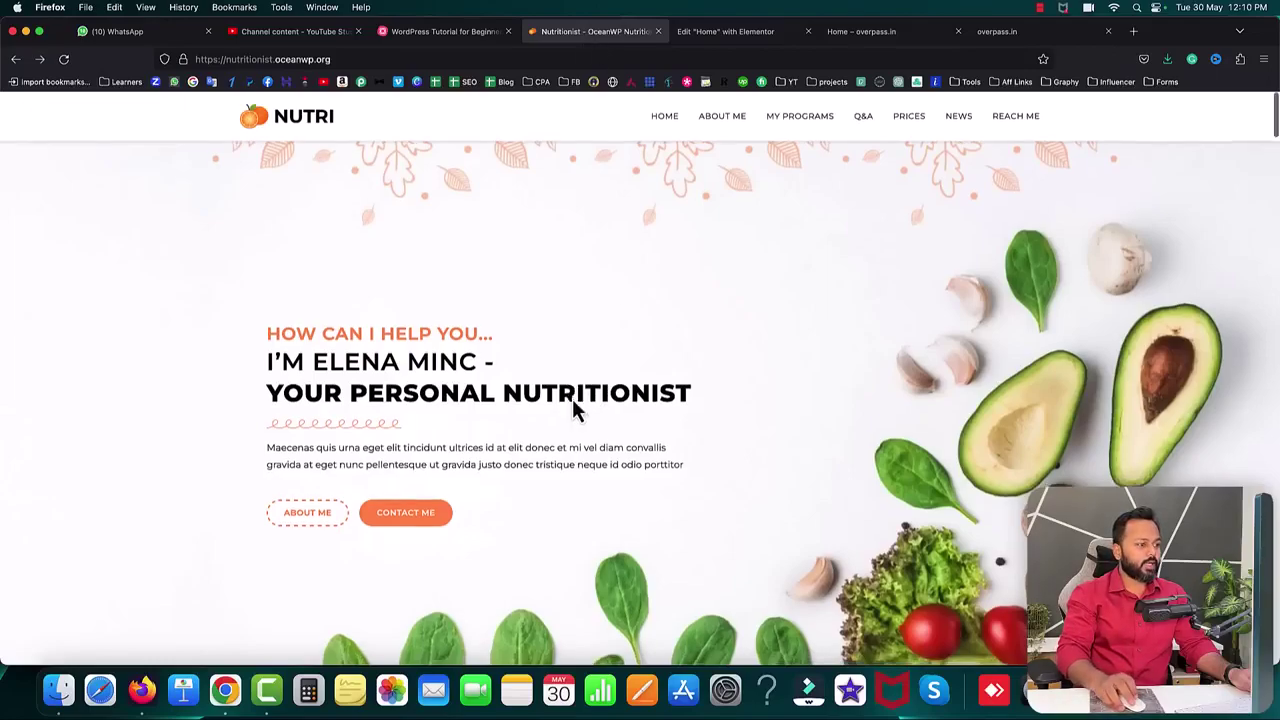
- Copy the template's 'HOW CAN I HELP YOU...' heading and return to the Elementor editor
scroll(480, 370, down, 1)
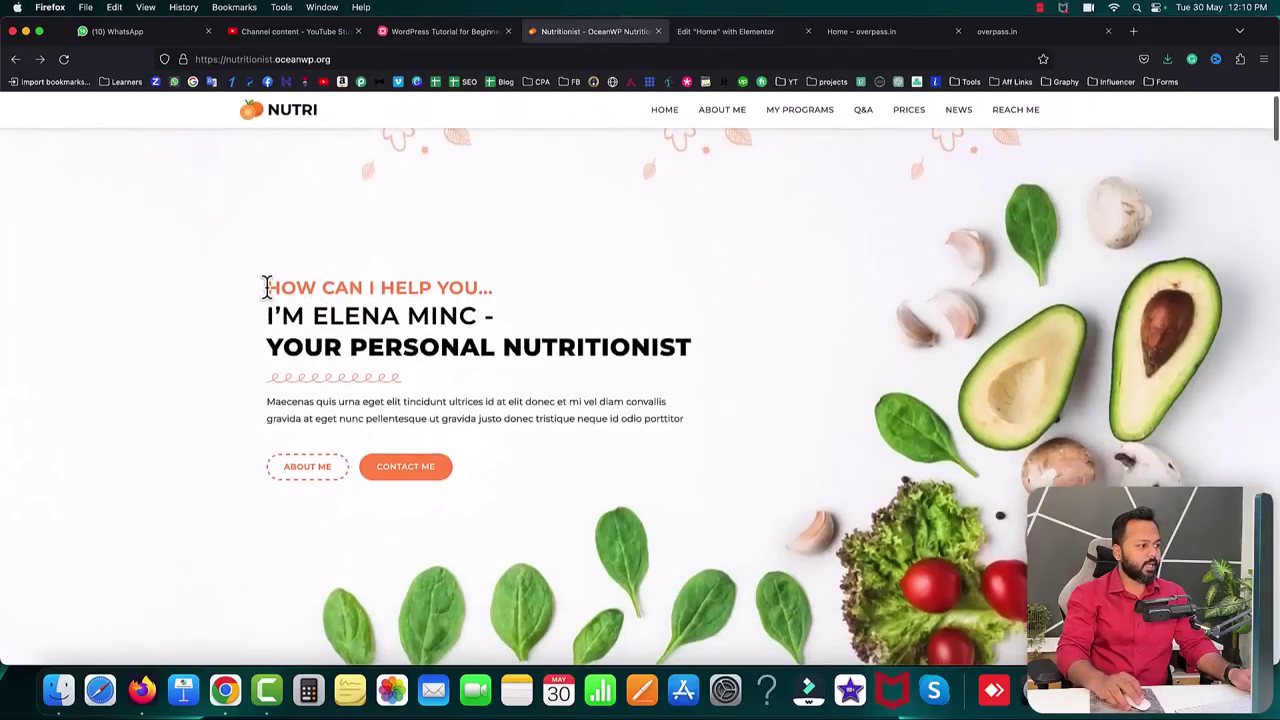
drag(270, 287, 490, 290)
right_click(482, 290)
click(497, 299)
click(541, 279)
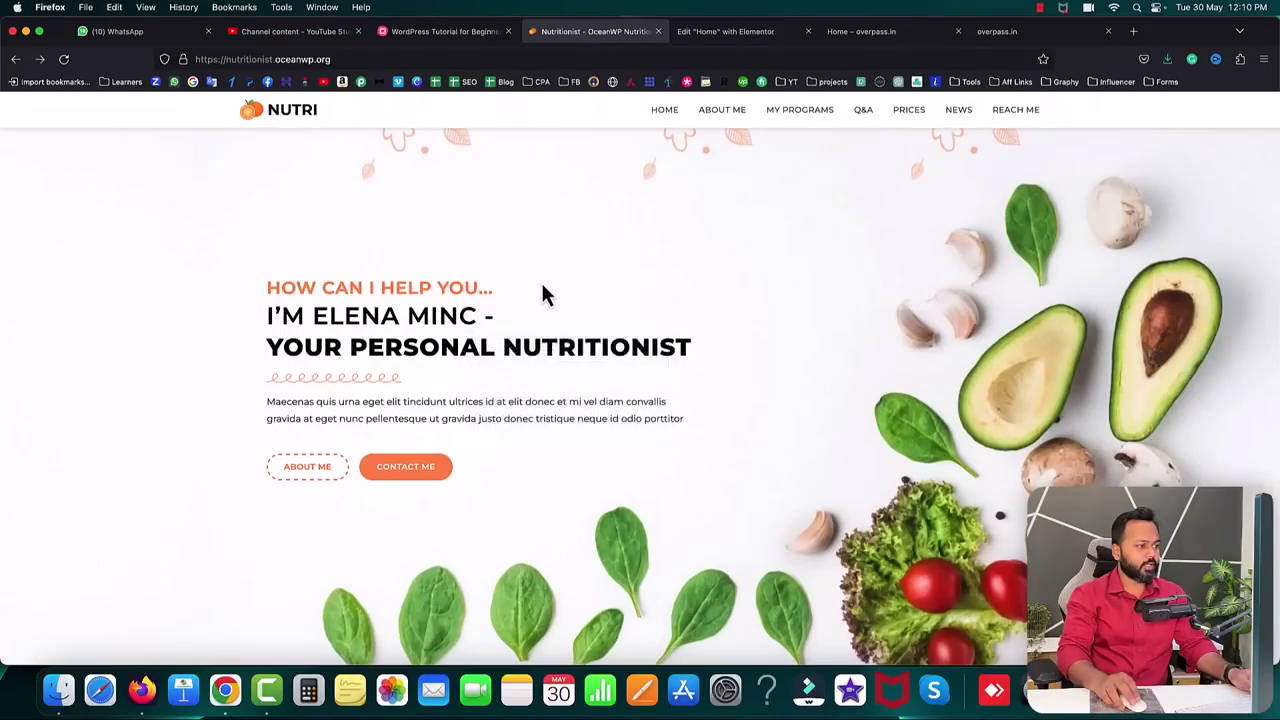
scroll(714, 129, up, 1)
click(724, 33)
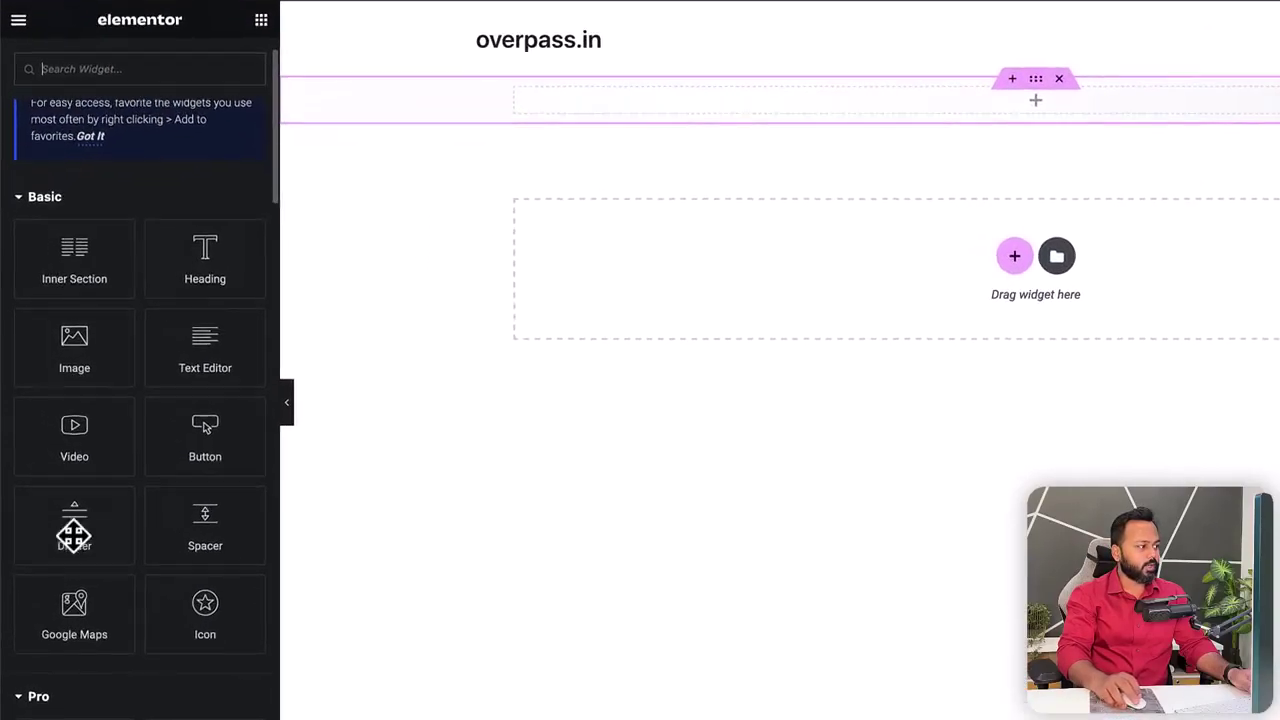
- Dismiss the tip, add a Heading widget to the vegetable-background section and paste 'How can I help you...' as its title
scroll(128, 397, up, 1)
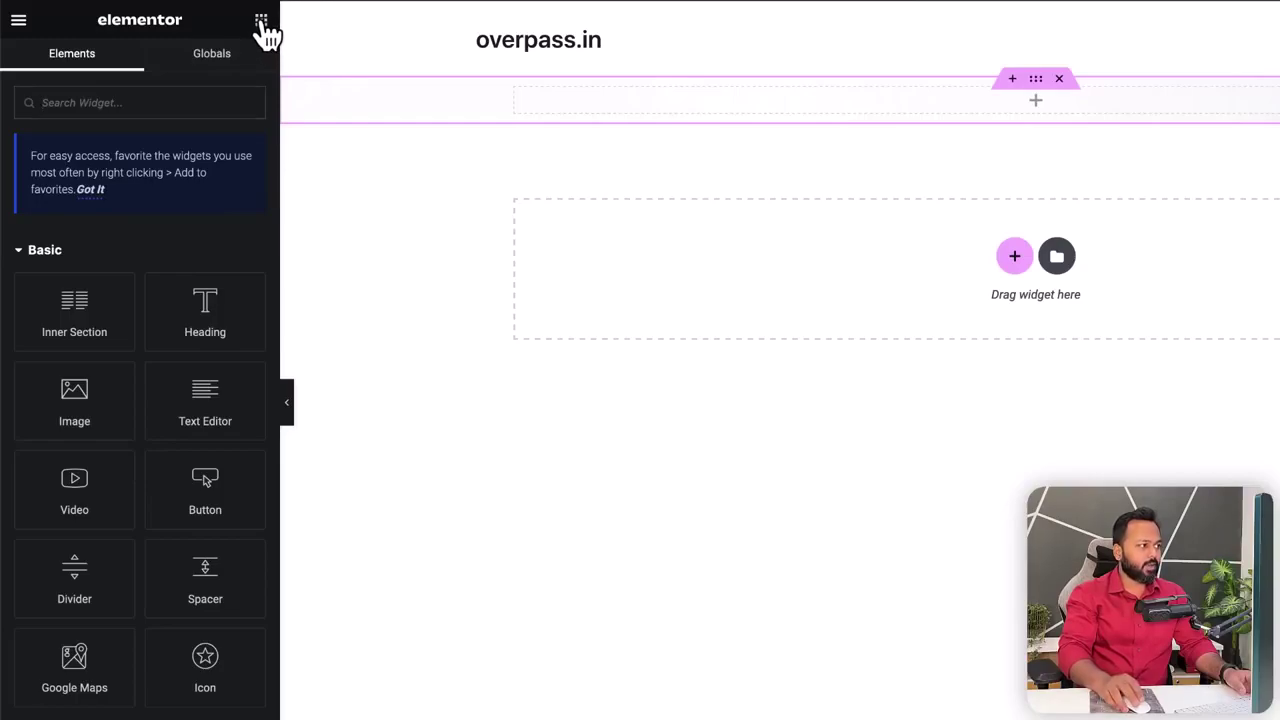
click(90, 195)
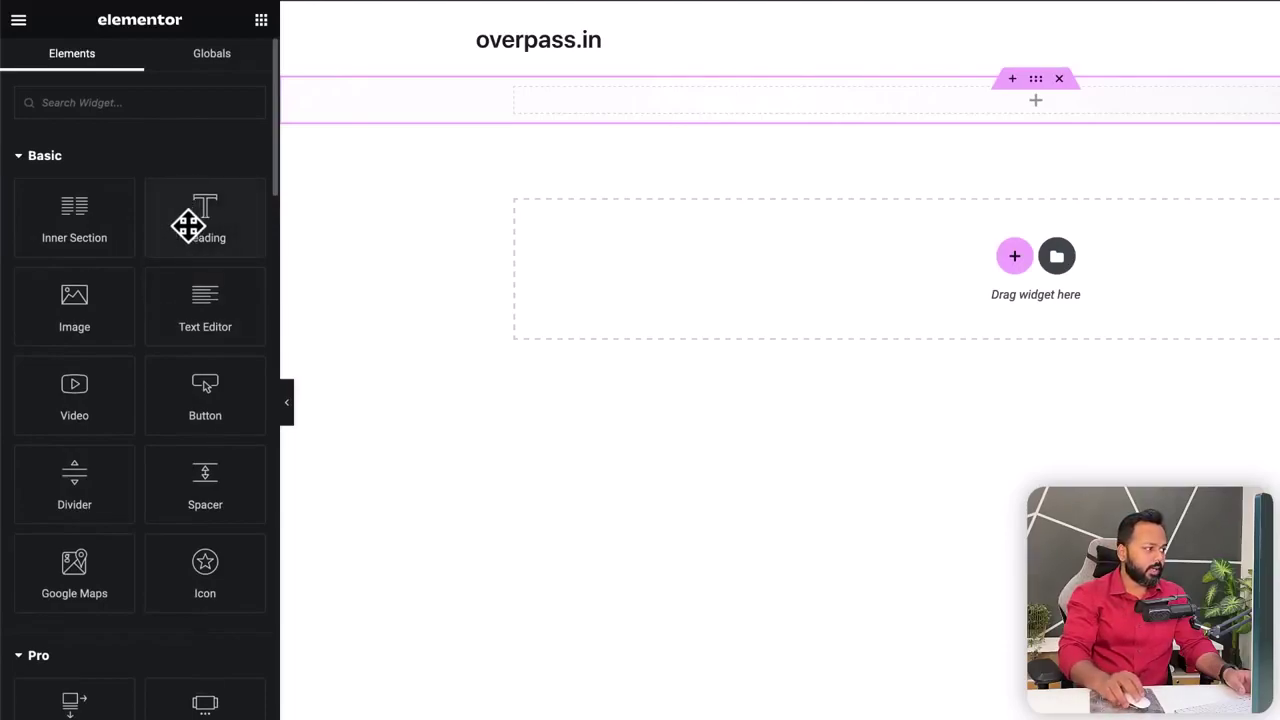
drag(189, 225, 654, 100)
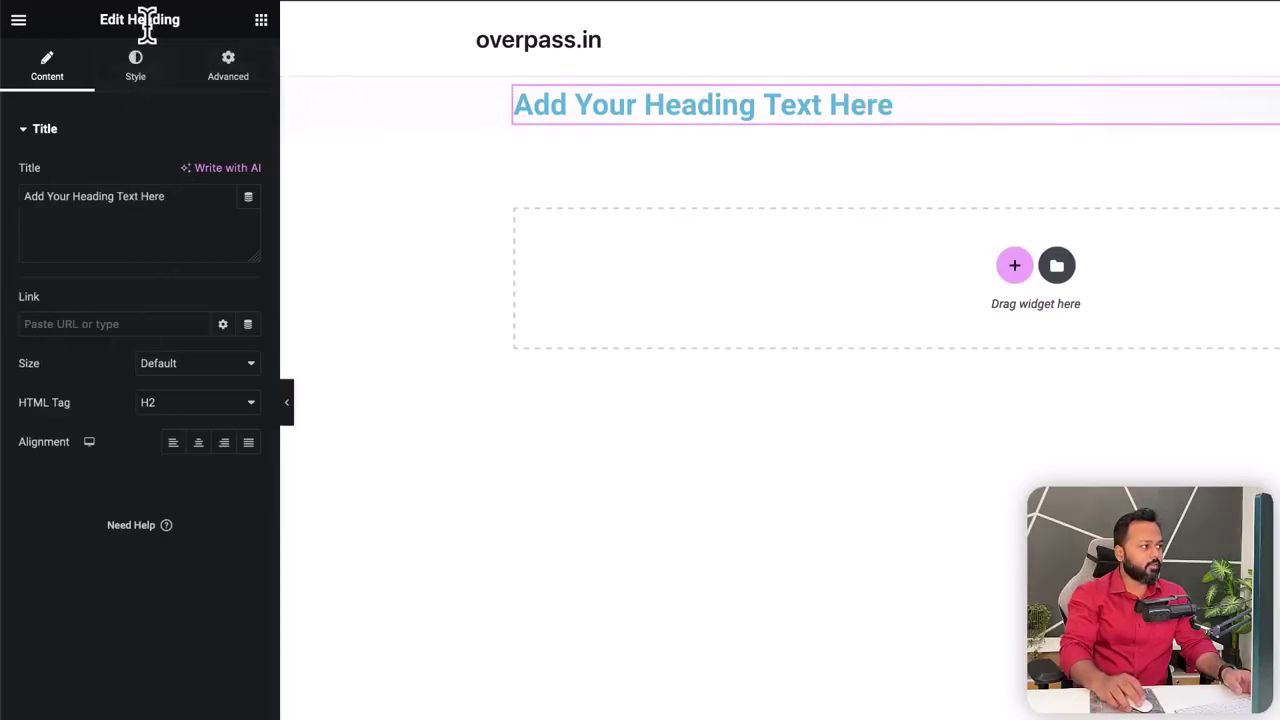
drag(166, 197, 22, 196)
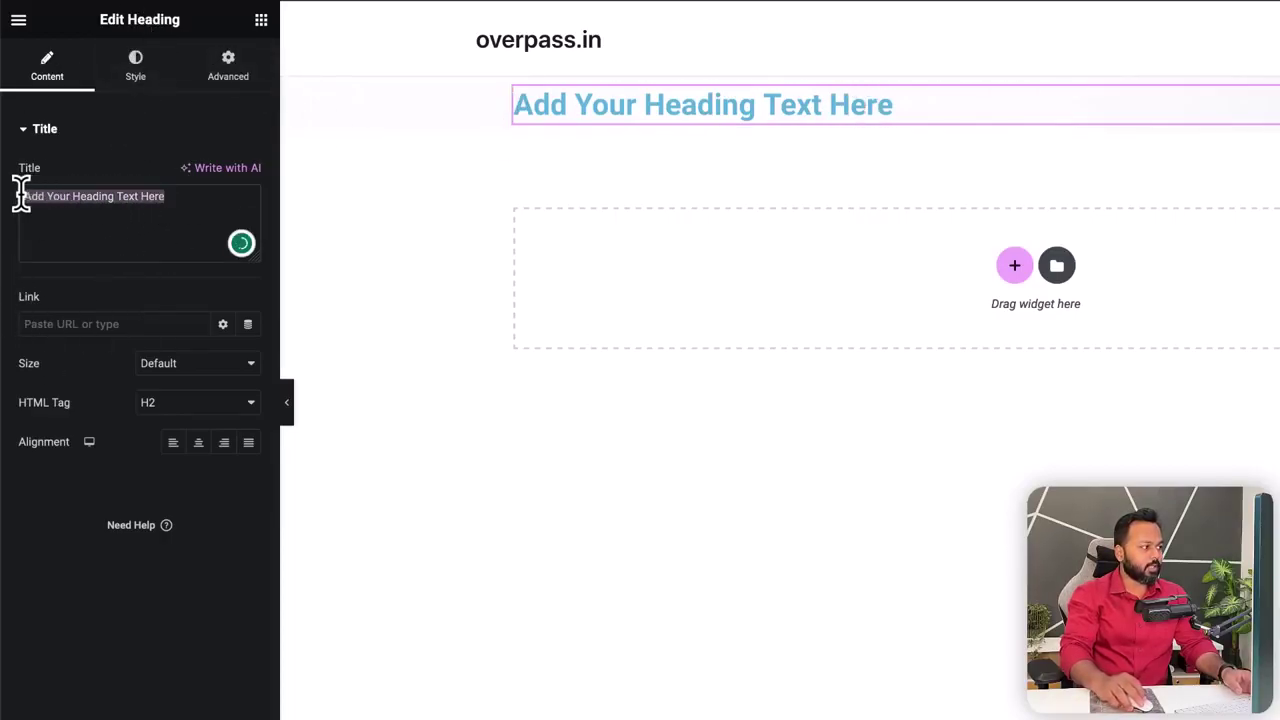
key(ctrl+v)
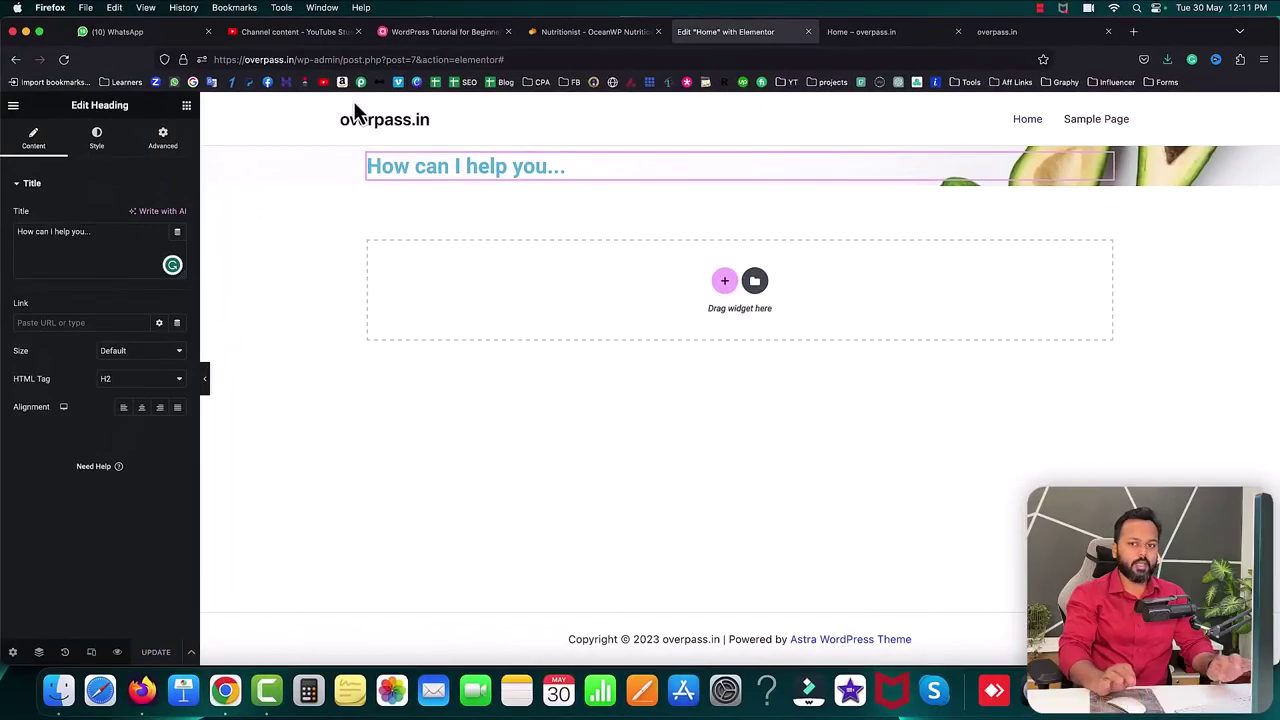
- Reload the live Home page and inspect the new 'How can I help you...' heading
click(866, 36)
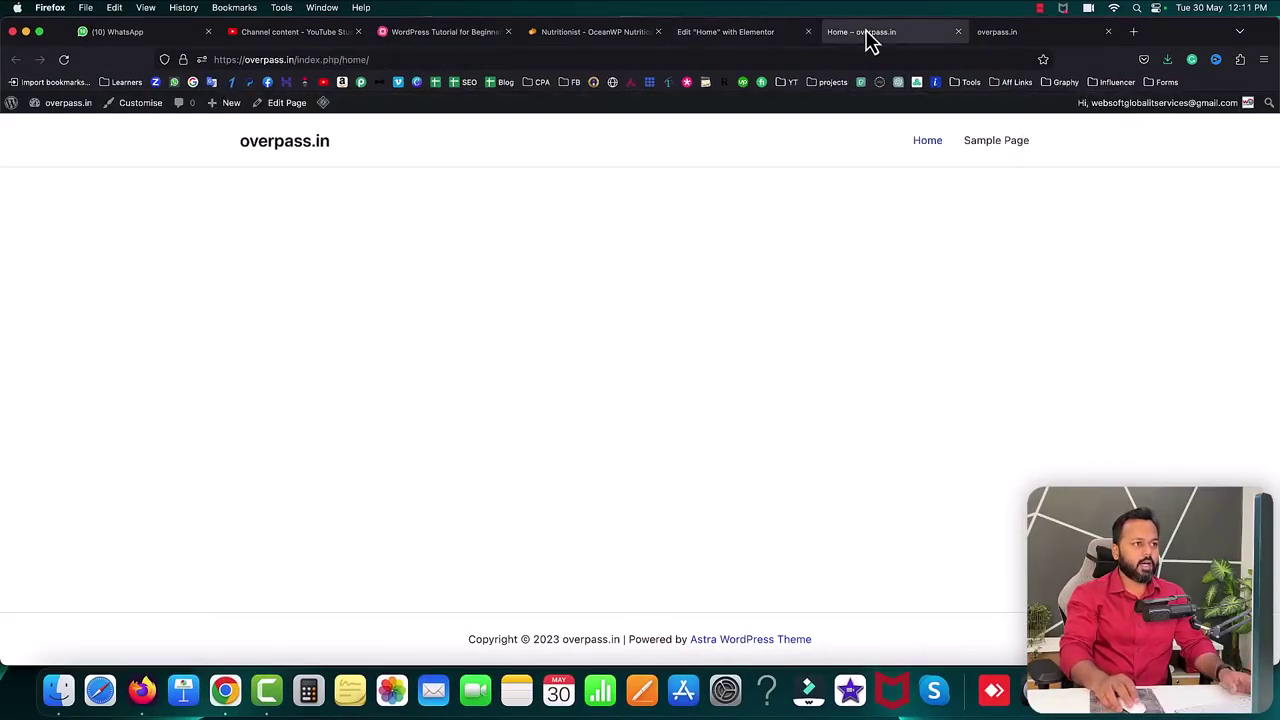
click(63, 60)
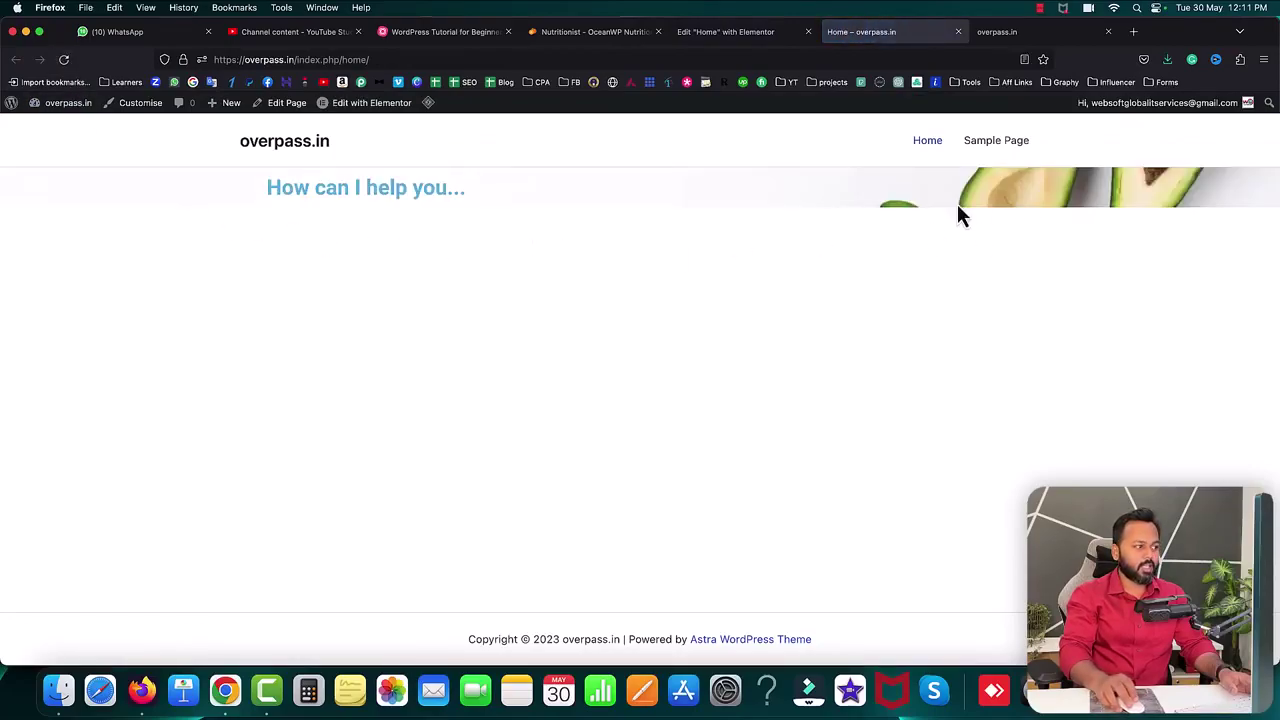
drag(272, 187, 490, 212)
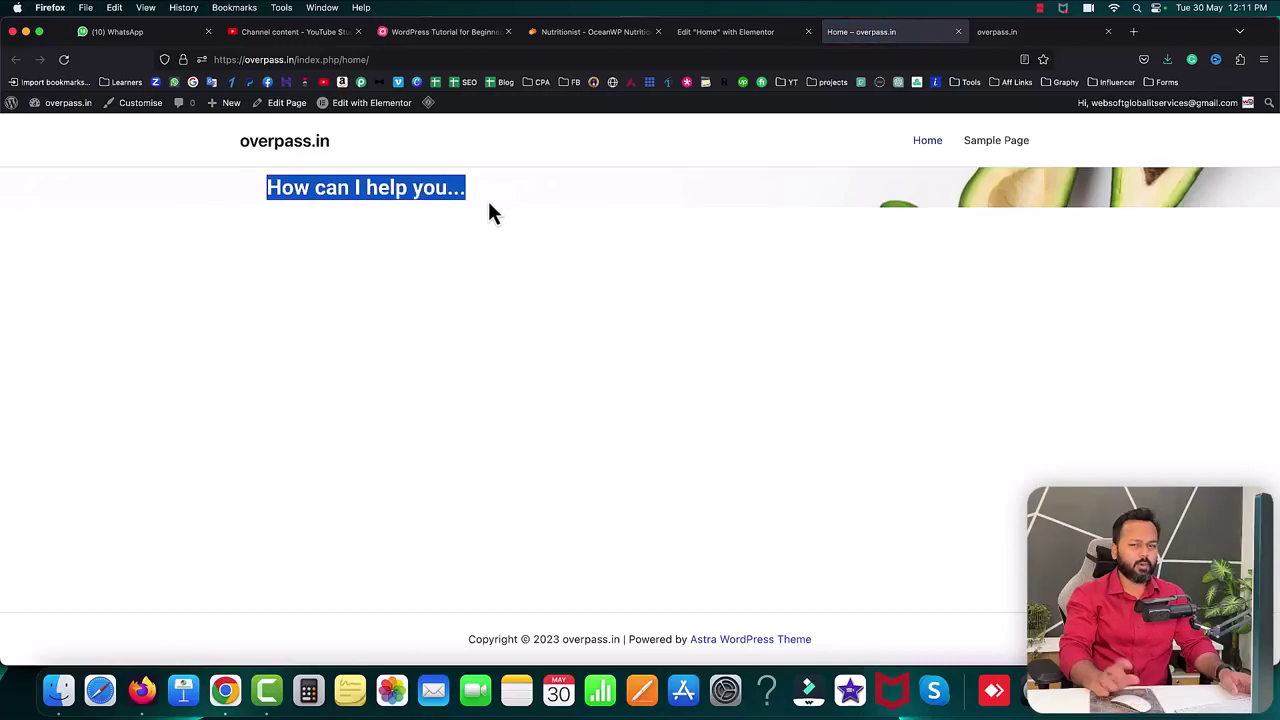
drag(266, 187, 399, 197)
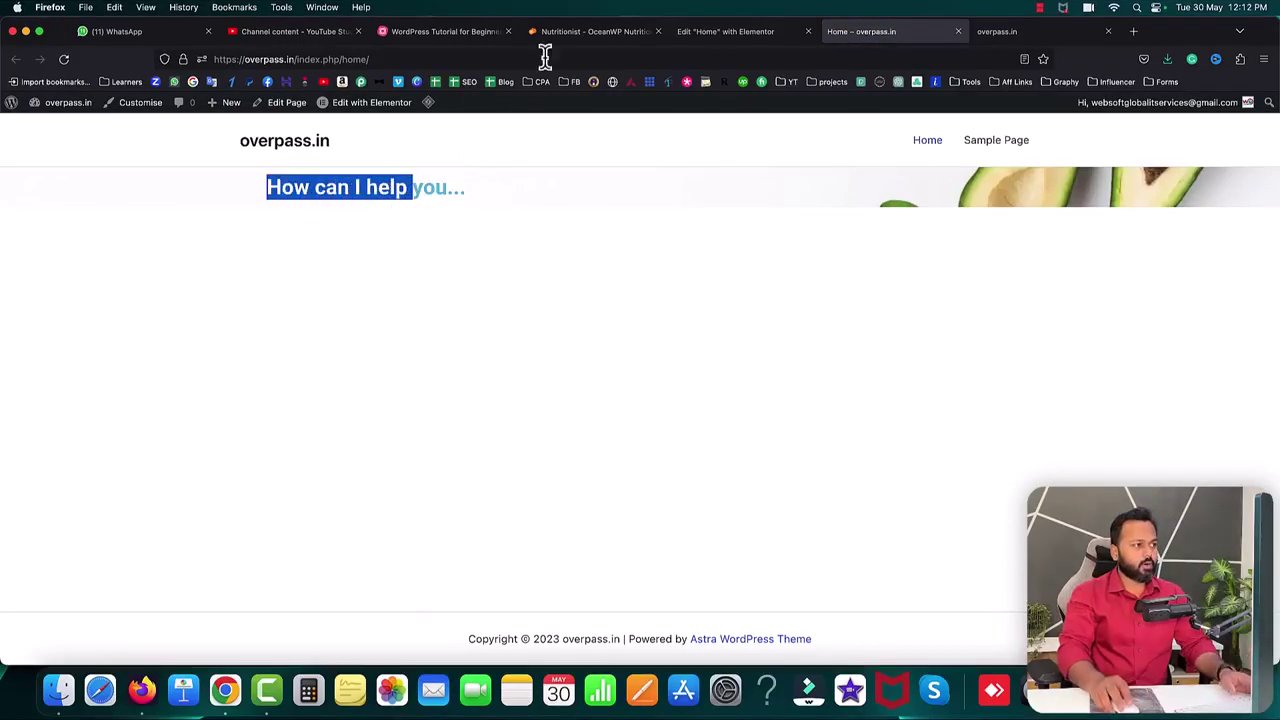
- Compare the heading size with the nutritionist template's heading, then go back to the Elementor editor
click(571, 33)
drag(266, 336, 505, 345)
click(505, 345)
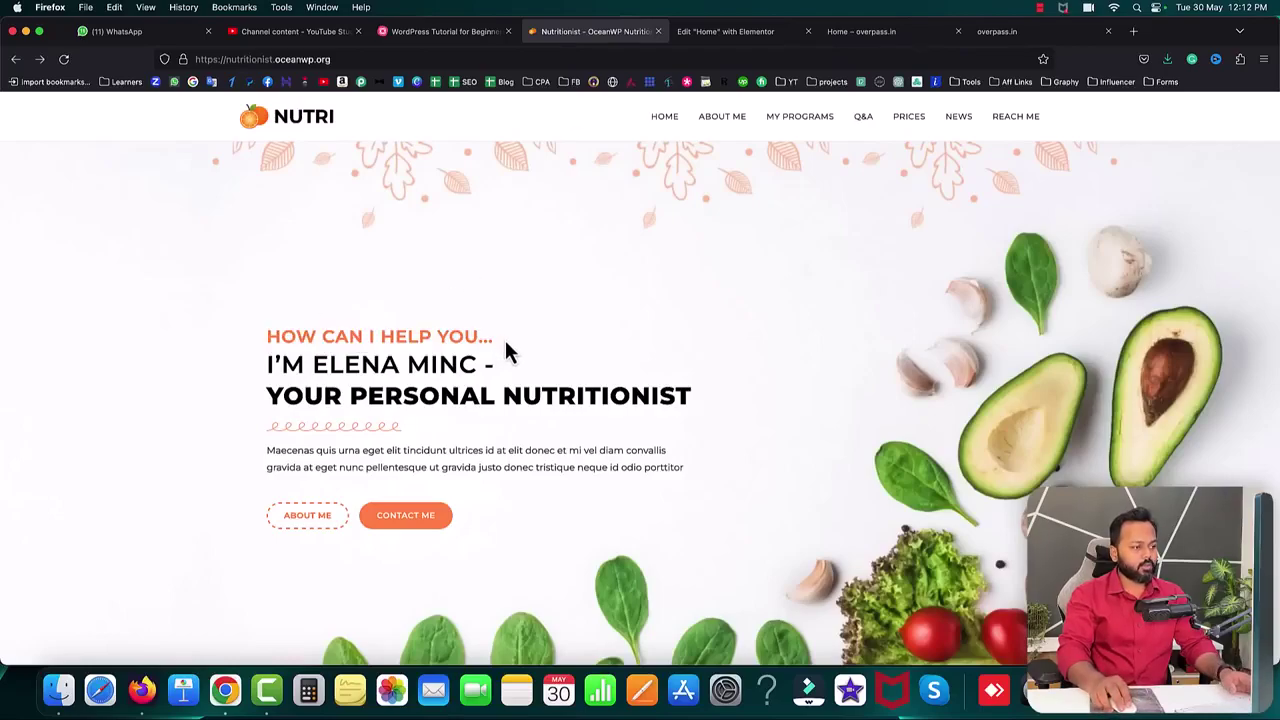
click(845, 31)
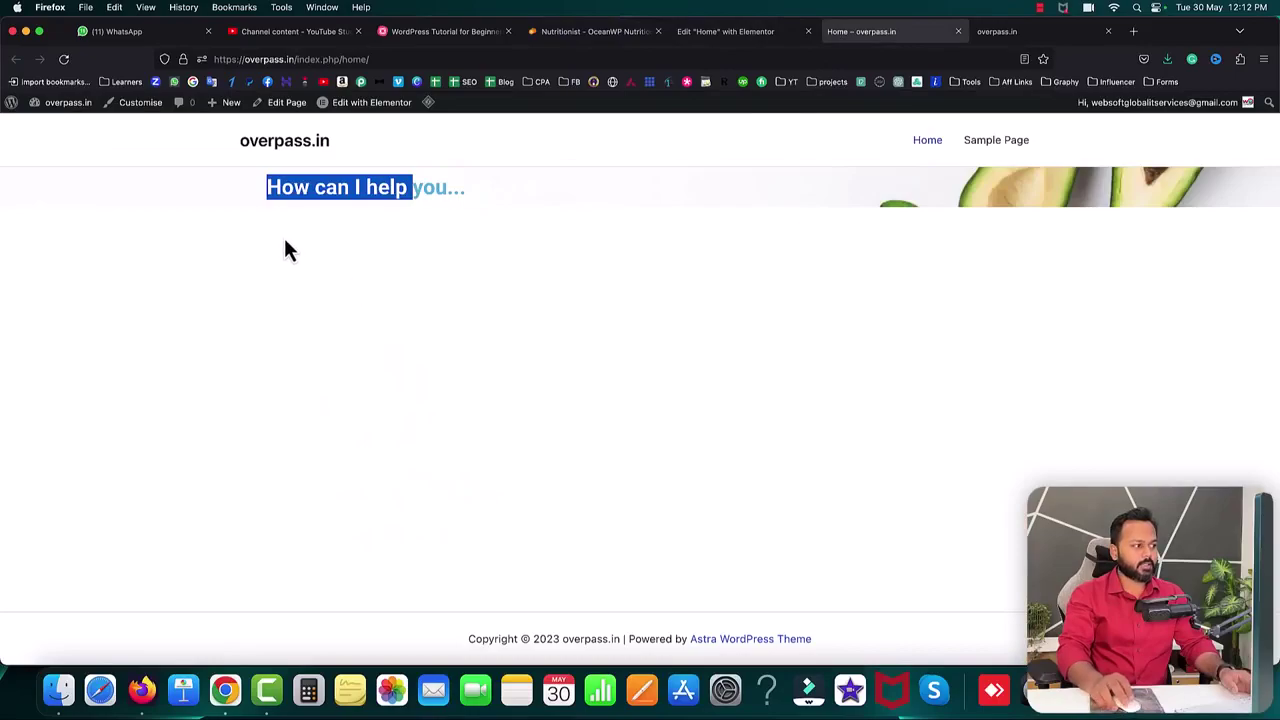
click(308, 208)
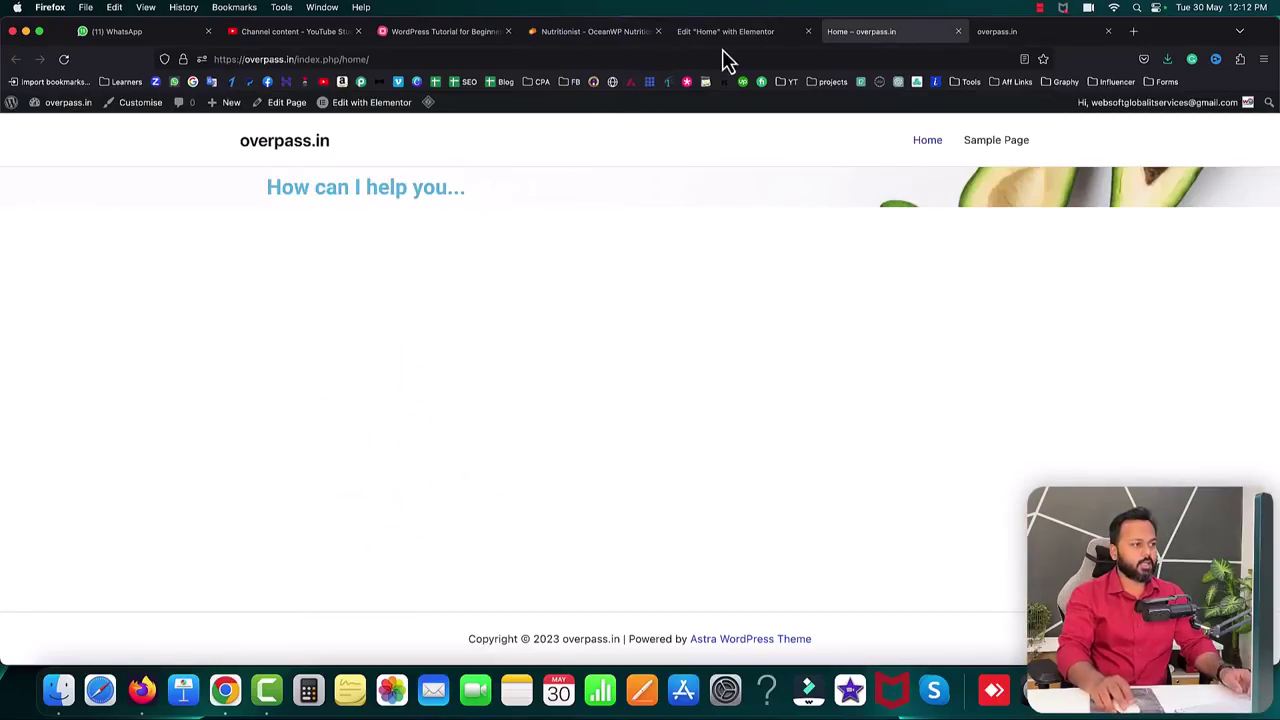
click(729, 34)
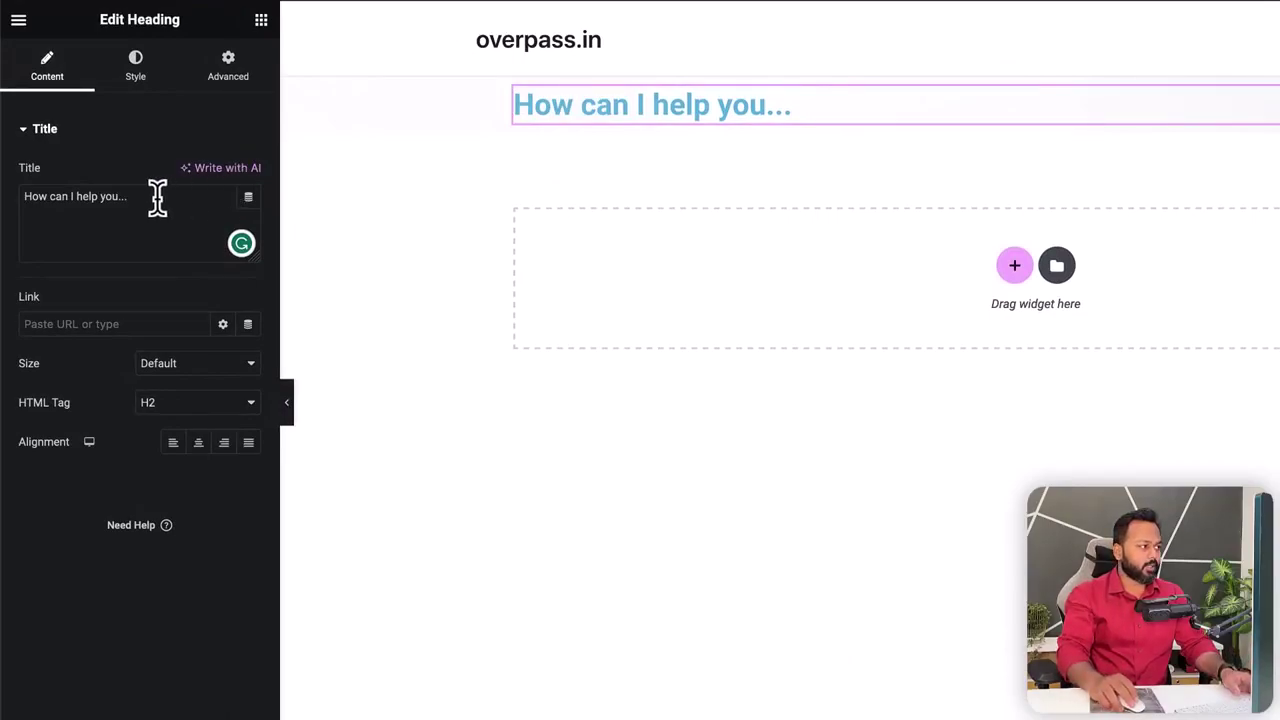
- Colour the heading text orange (#FB730F)
click(139, 80)
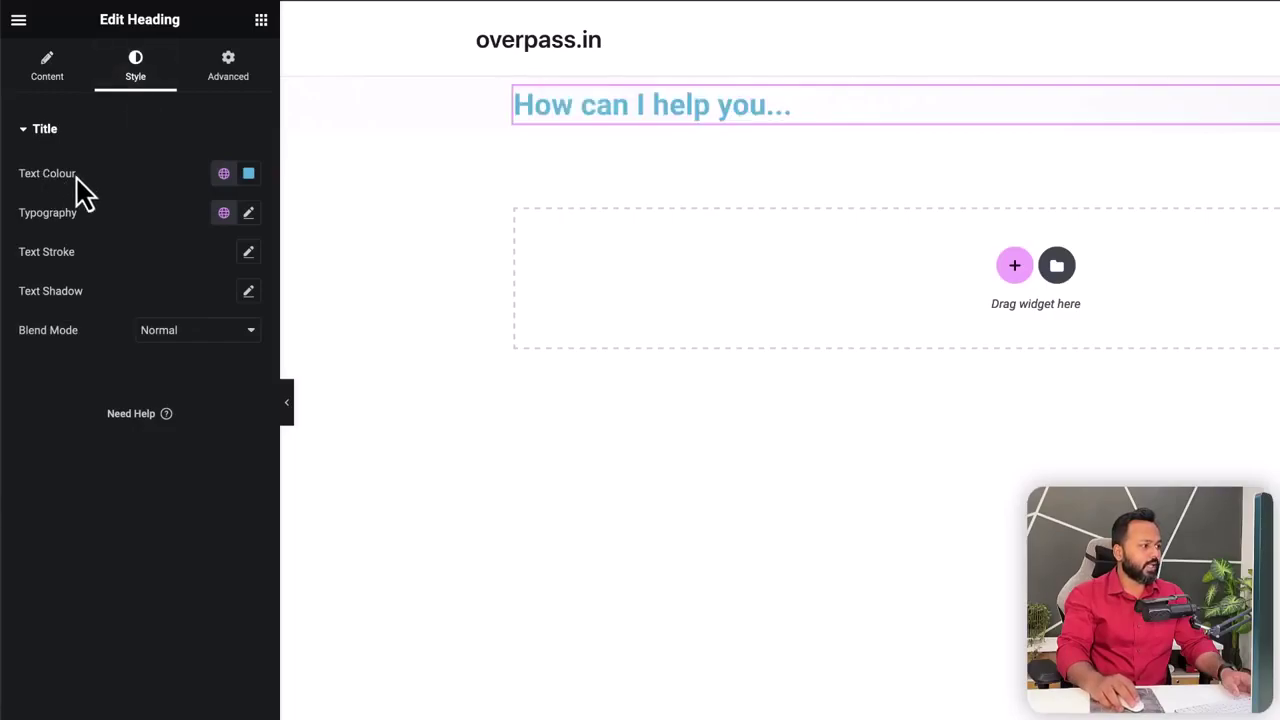
click(250, 178)
click(172, 404)
drag(173, 402, 155, 401)
drag(272, 328, 343, 253)
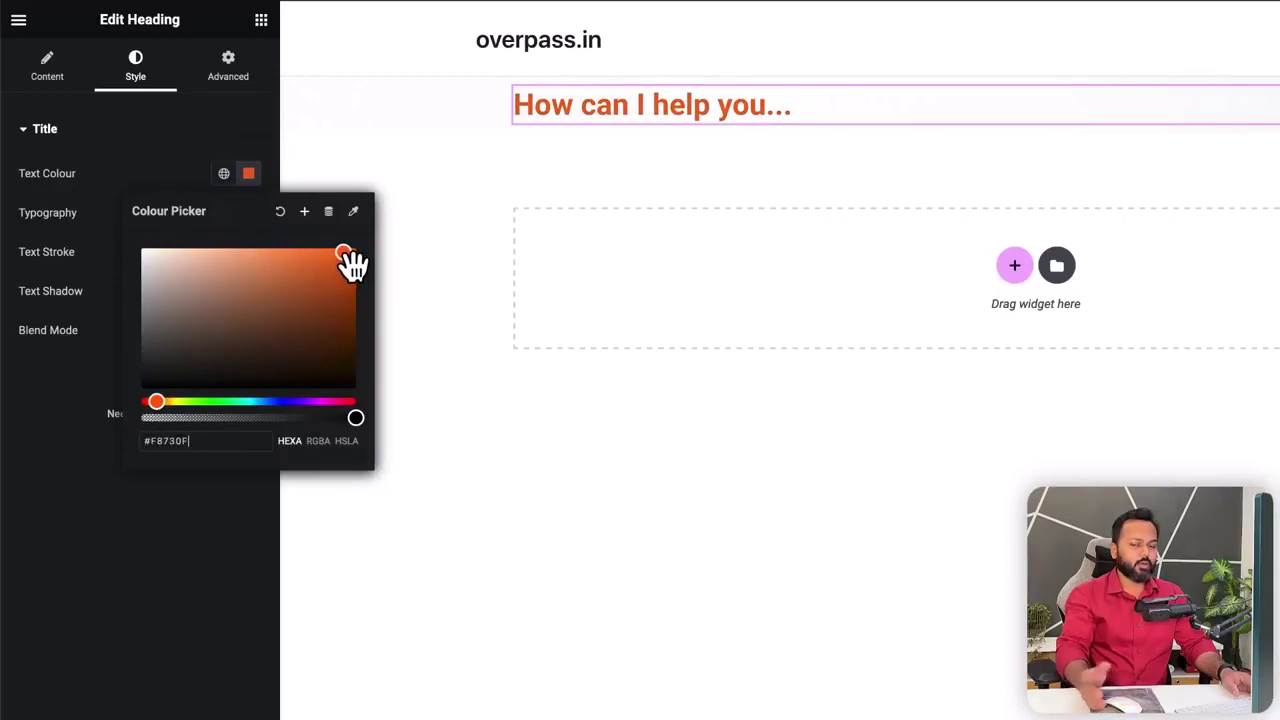
click(145, 152)
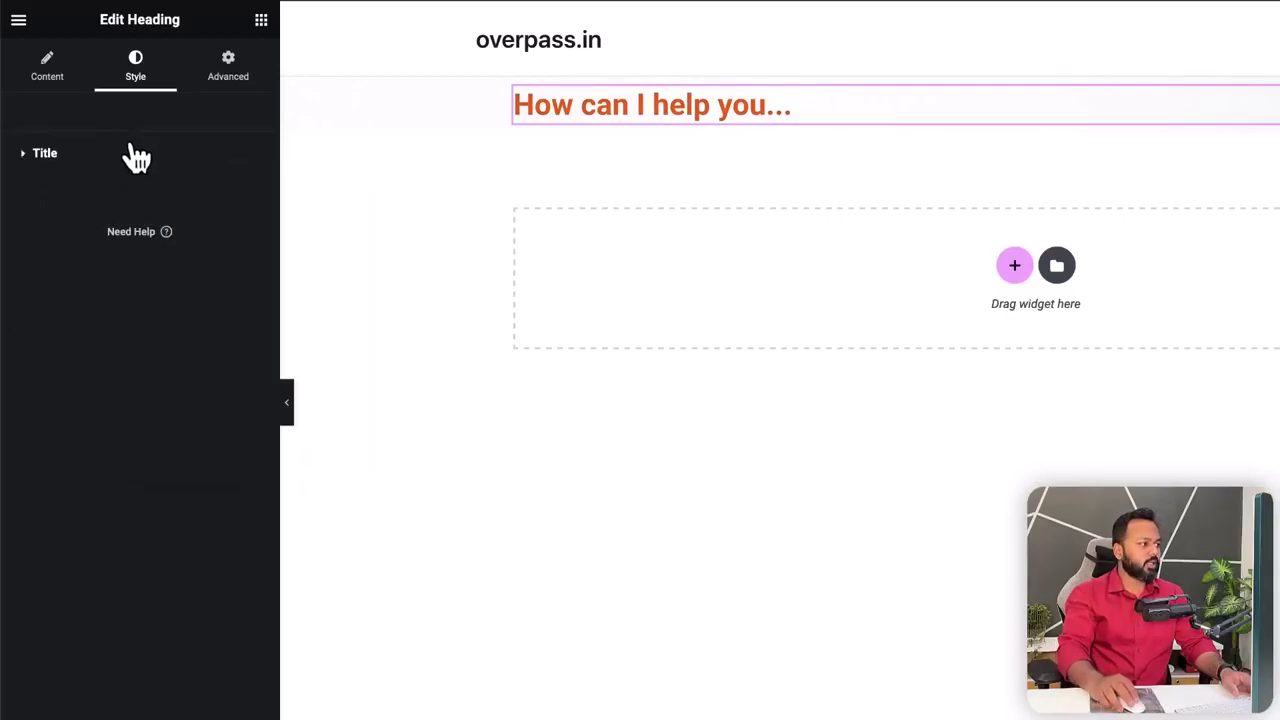
click(128, 152)
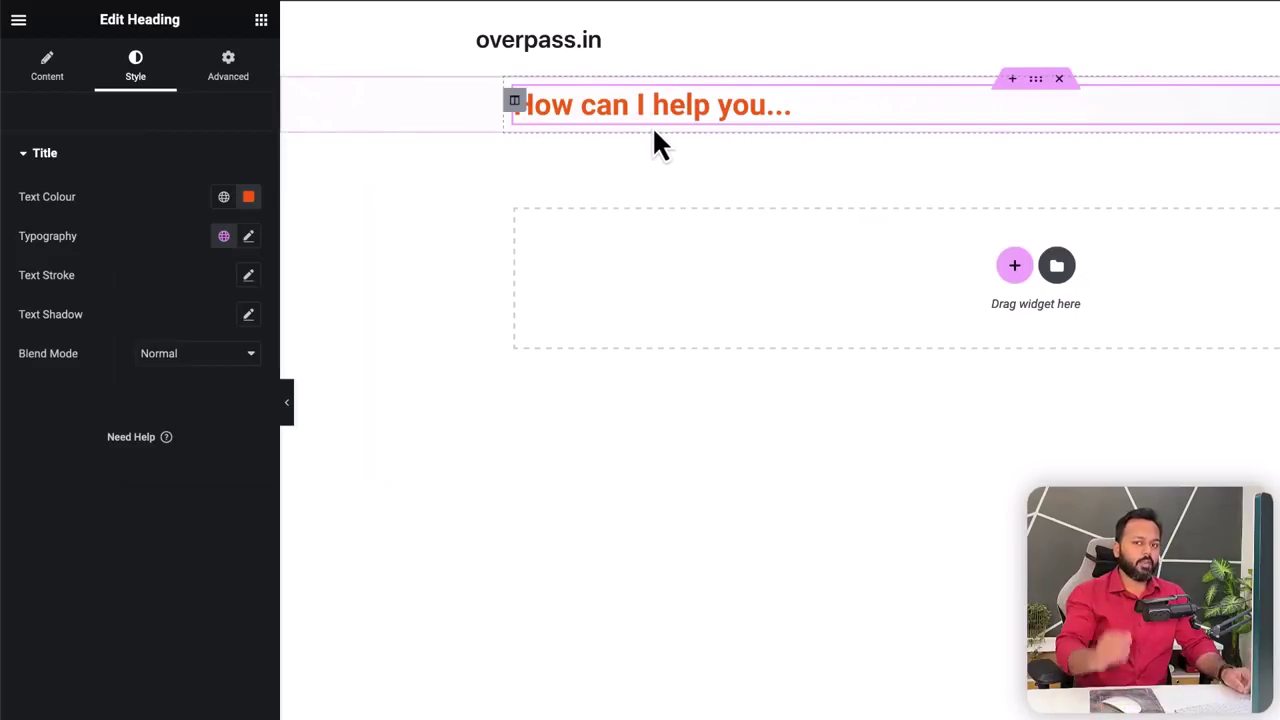
click(47, 80)
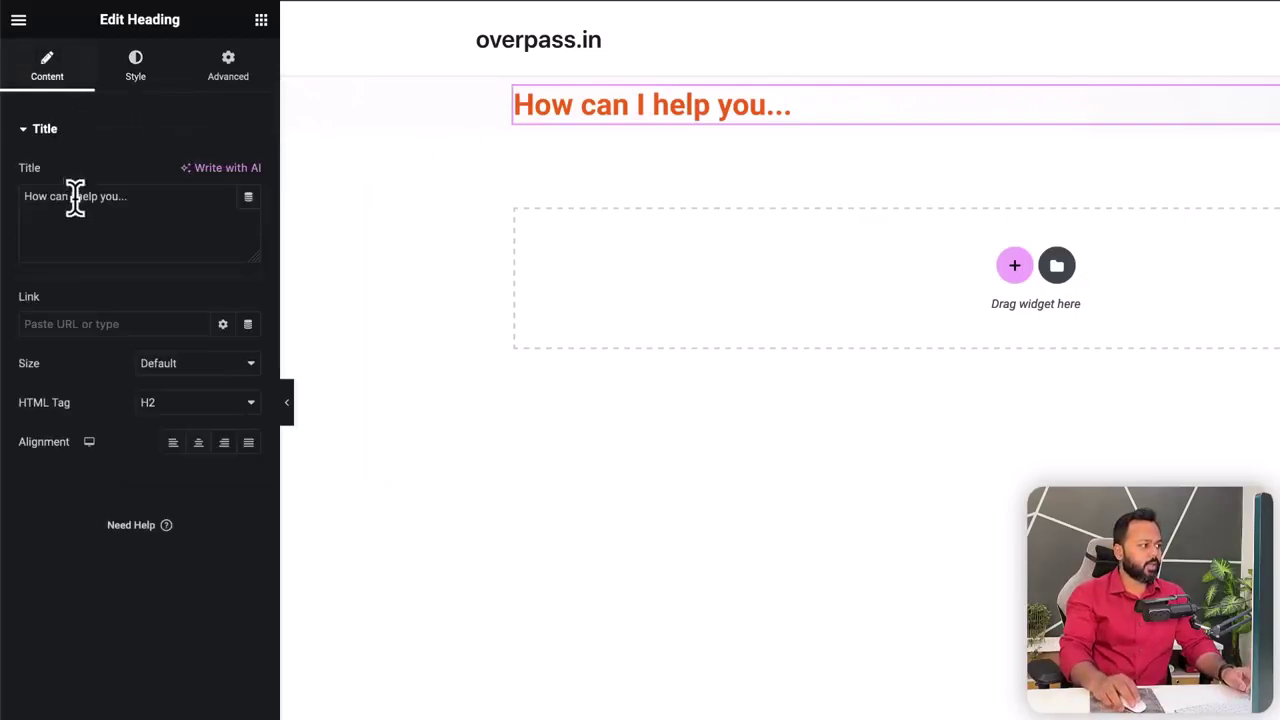
drag(129, 198, 27, 197)
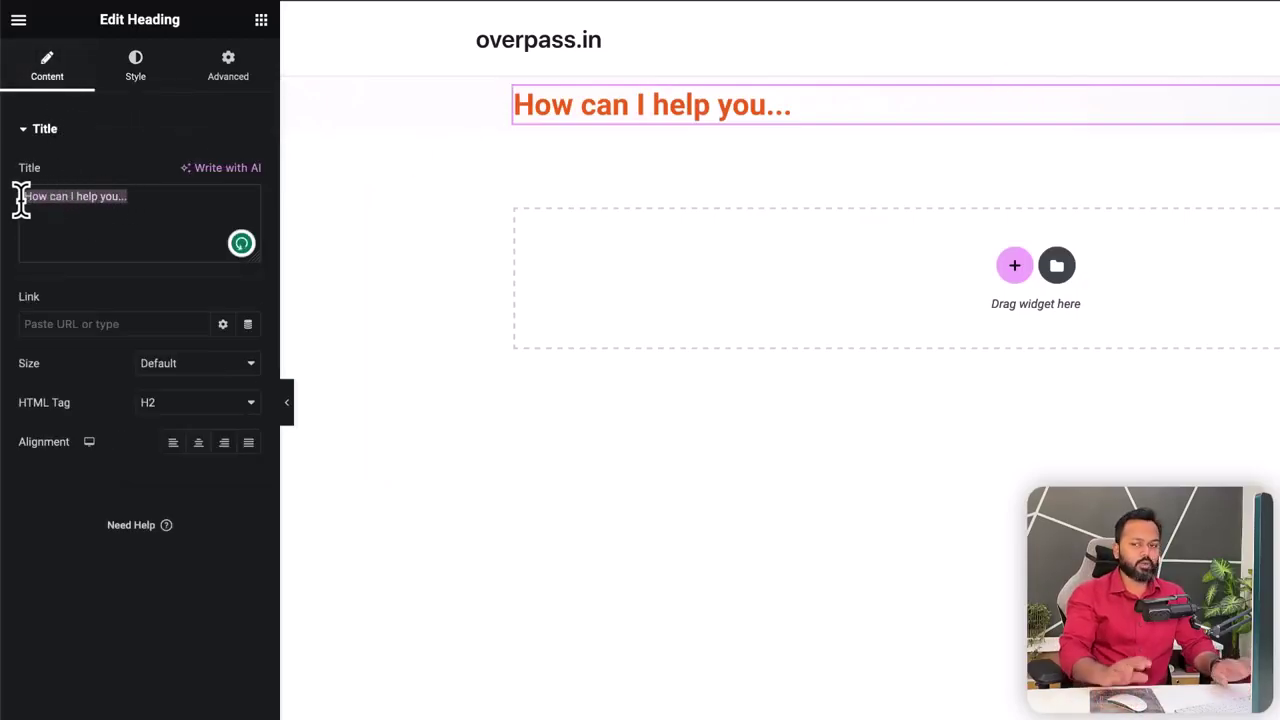
- Set the heading typography to uppercase at 24 px, and select the template's name line
click(130, 62)
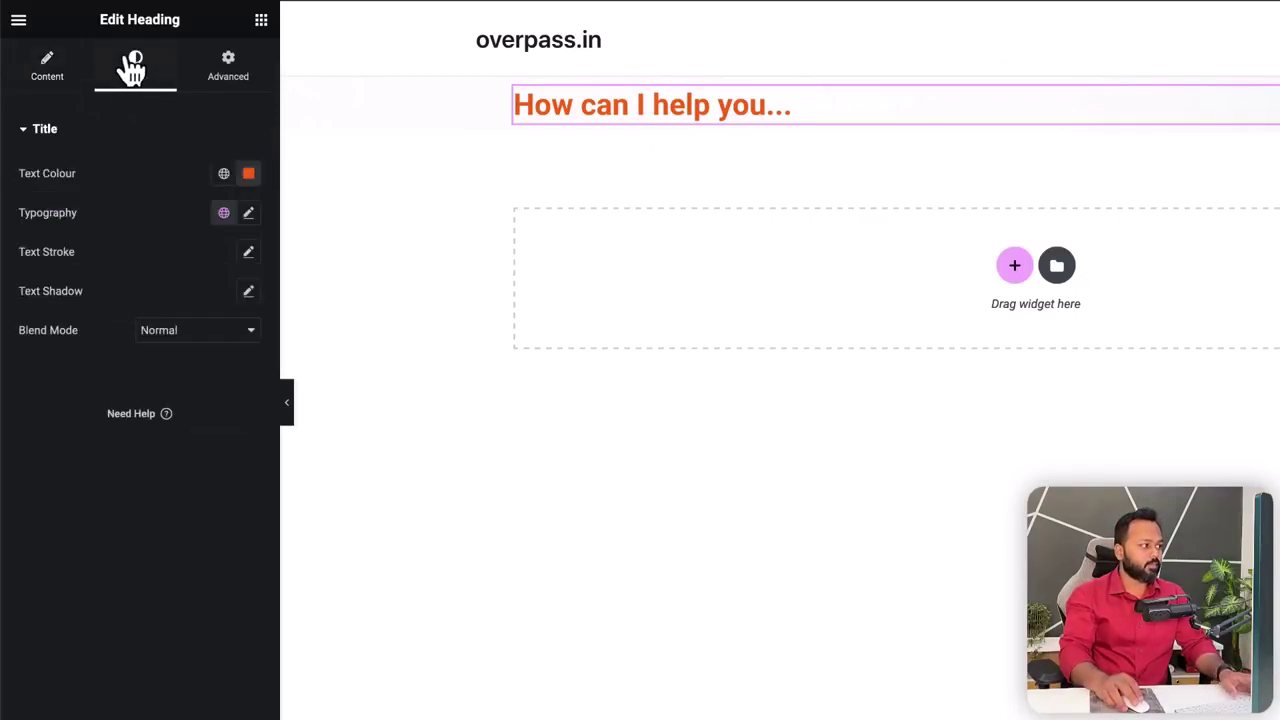
click(250, 216)
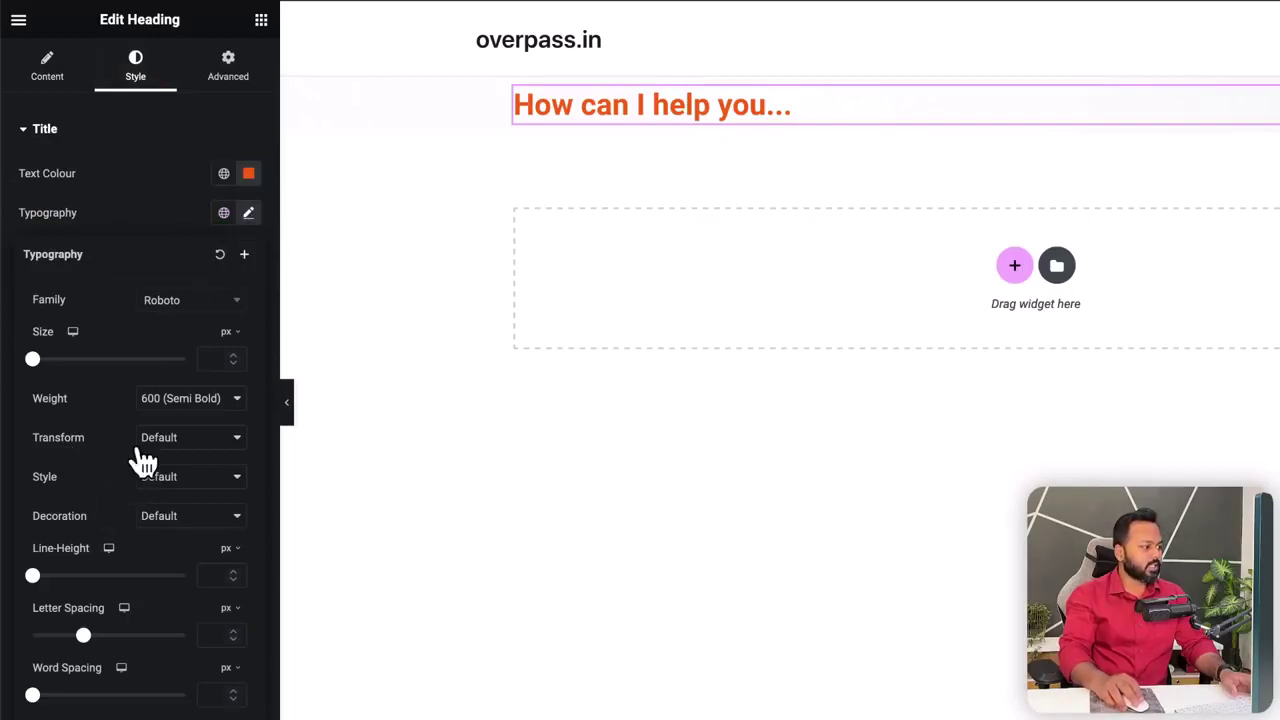
click(193, 455)
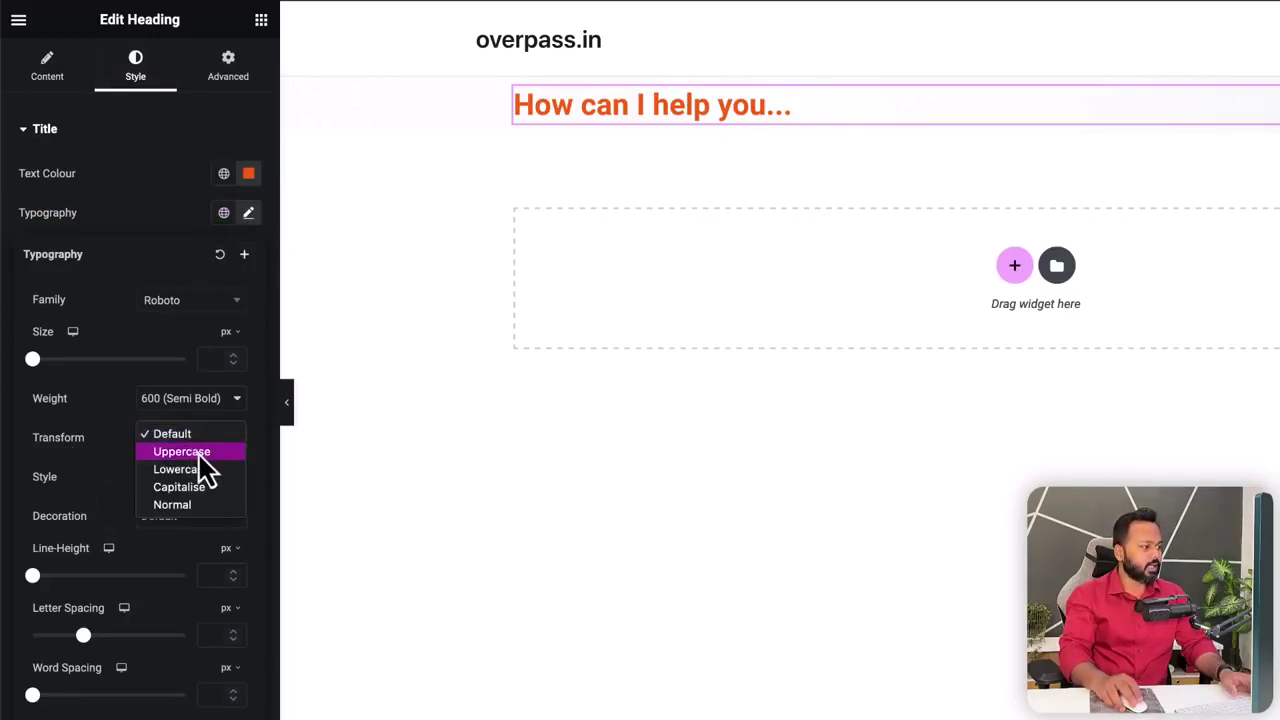
click(185, 452)
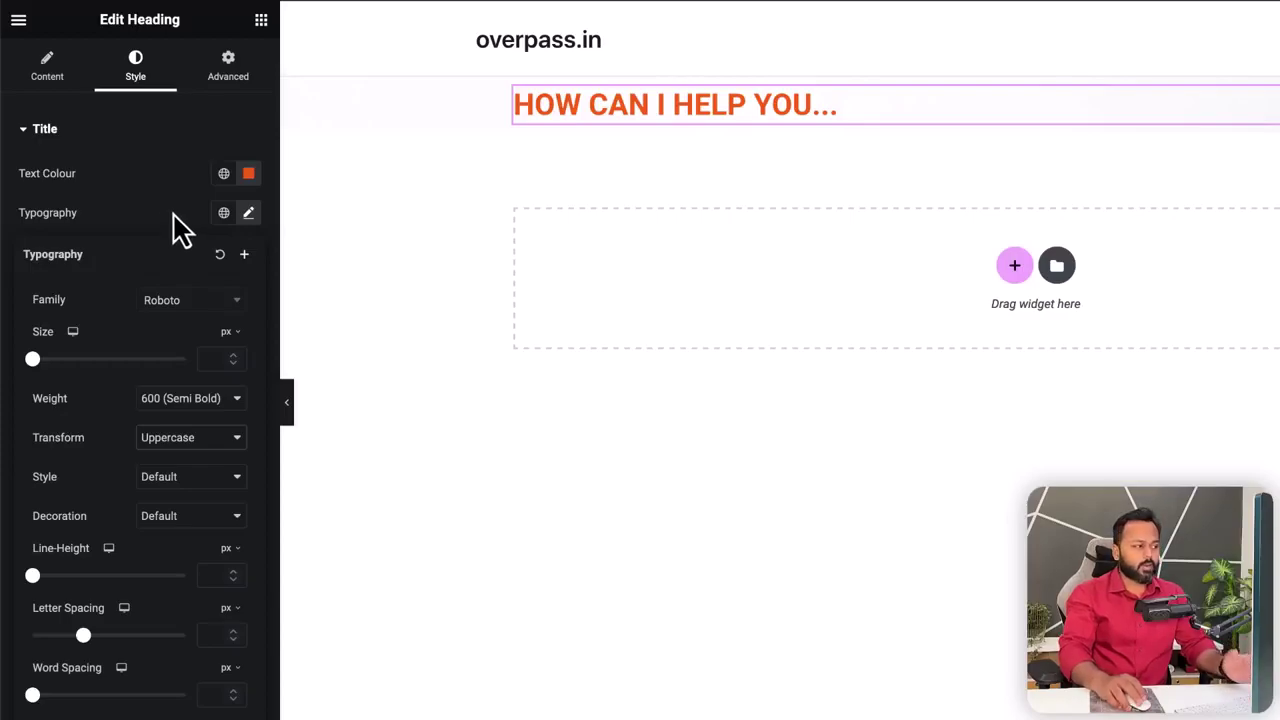
mouse_move(38, 366)
mouse_down()
mouse_move(78, 366)
mouse_move(50, 368)
mouse_up()
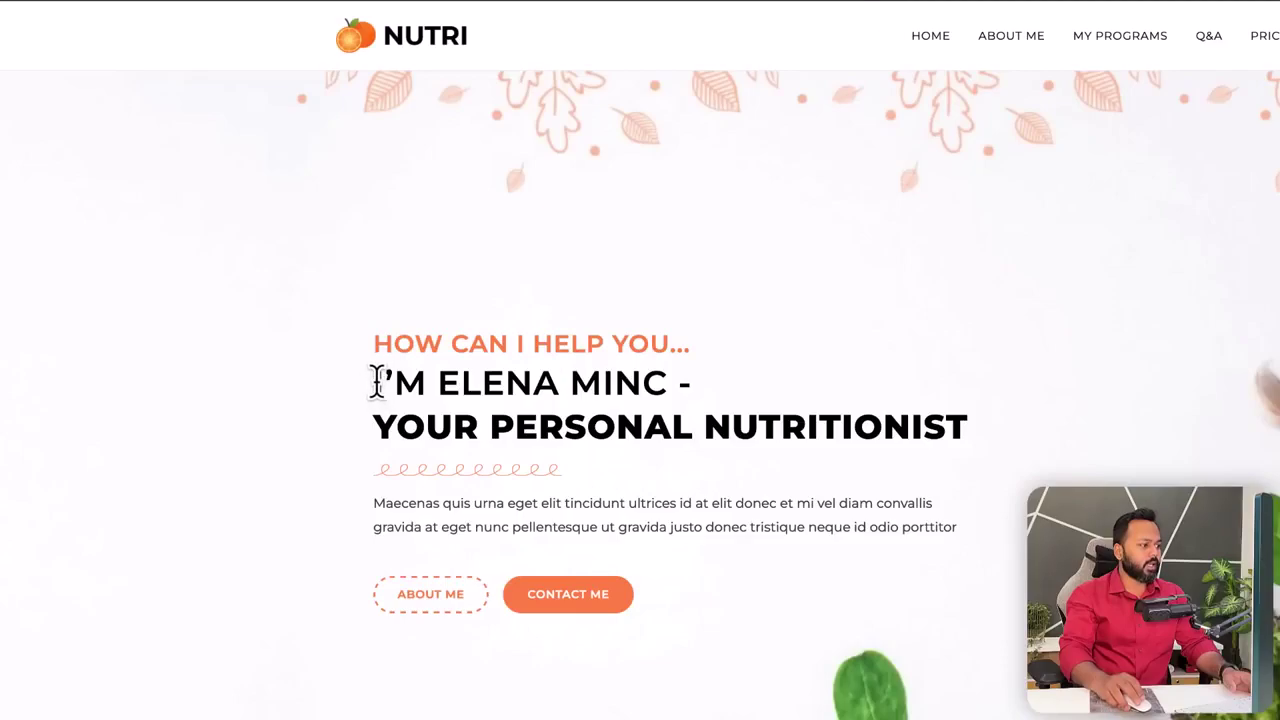
drag(377, 381, 690, 382)
- Copy the template's name line and duplicate the orange 'How can I help you...' heading
right_click(652, 384)
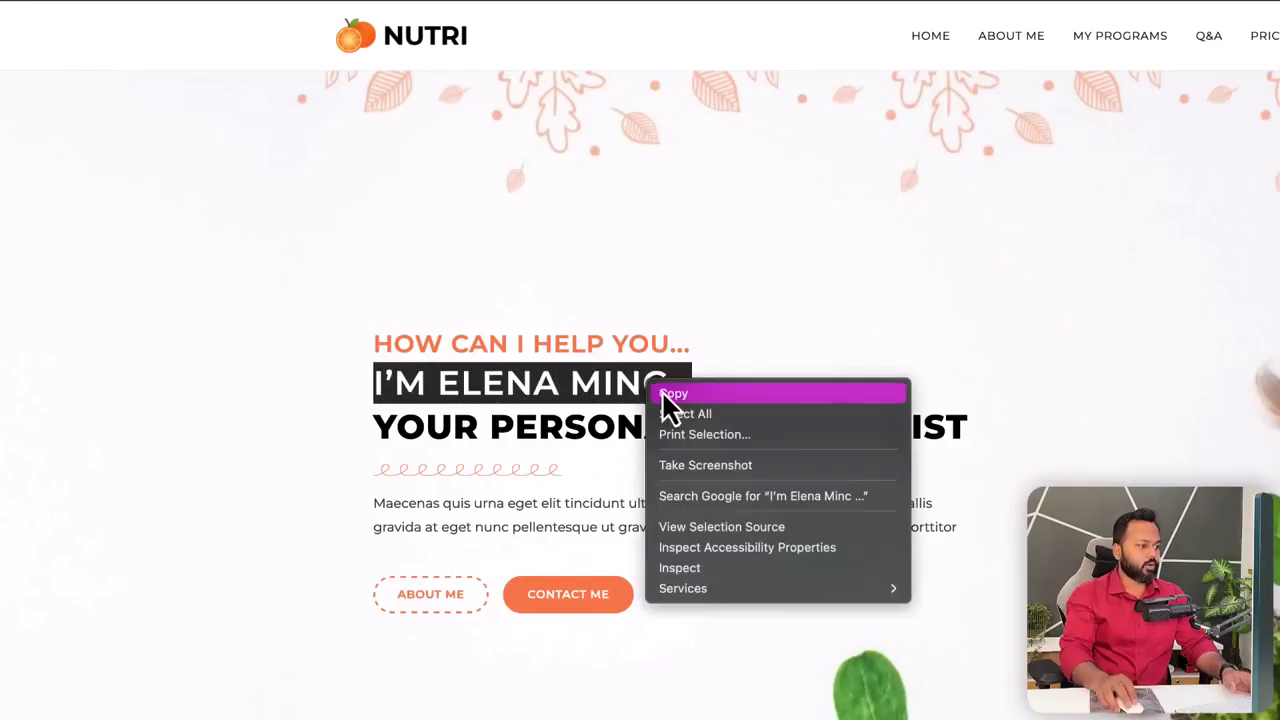
click(670, 393)
click(740, 388)
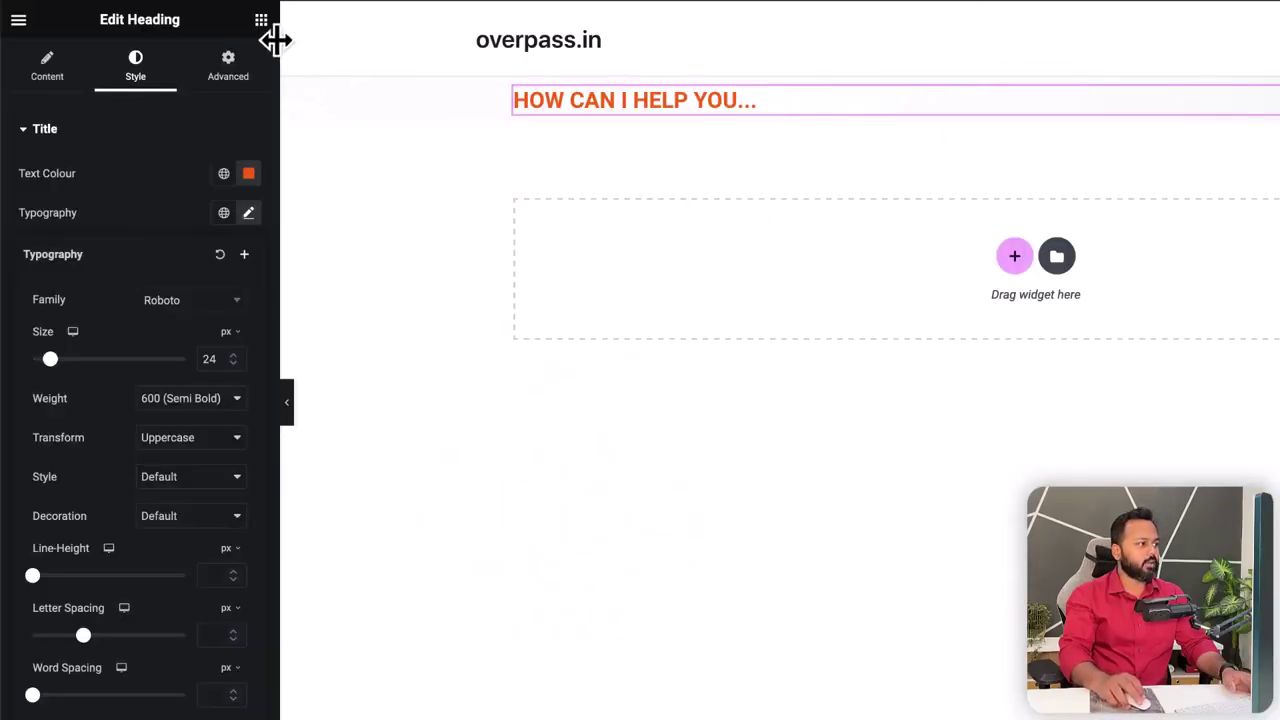
click(262, 22)
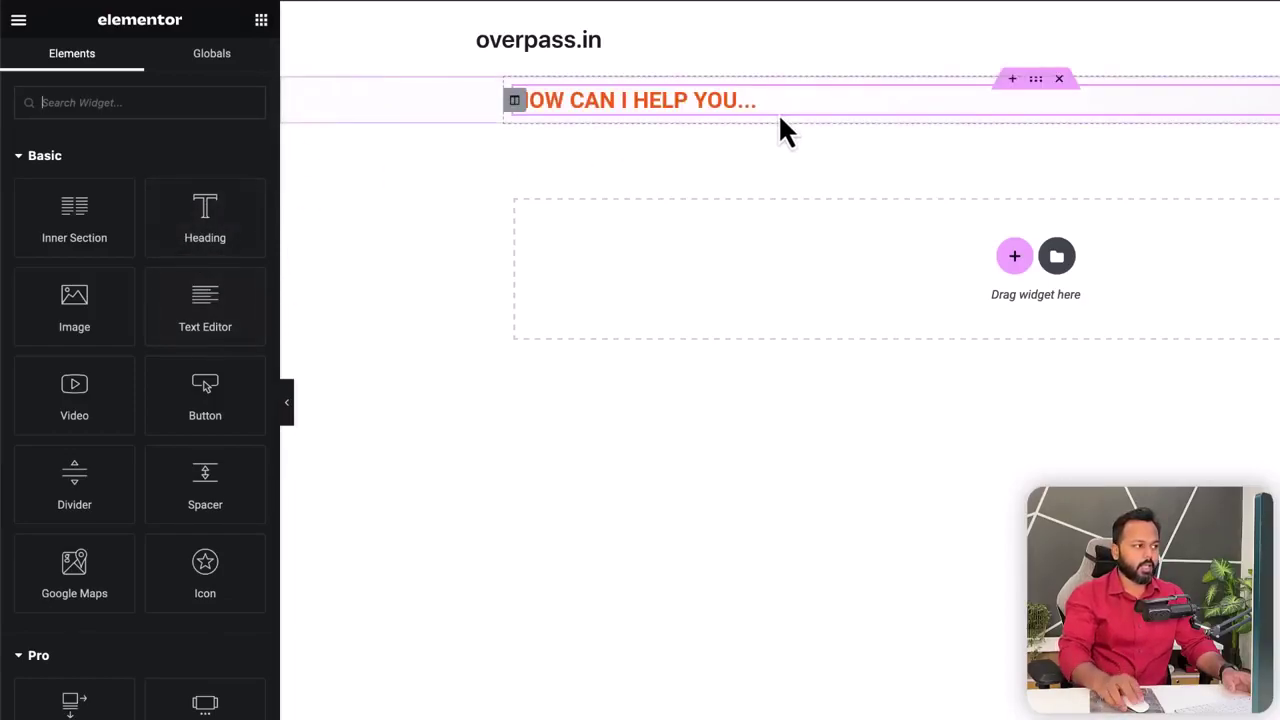
right_click(610, 100)
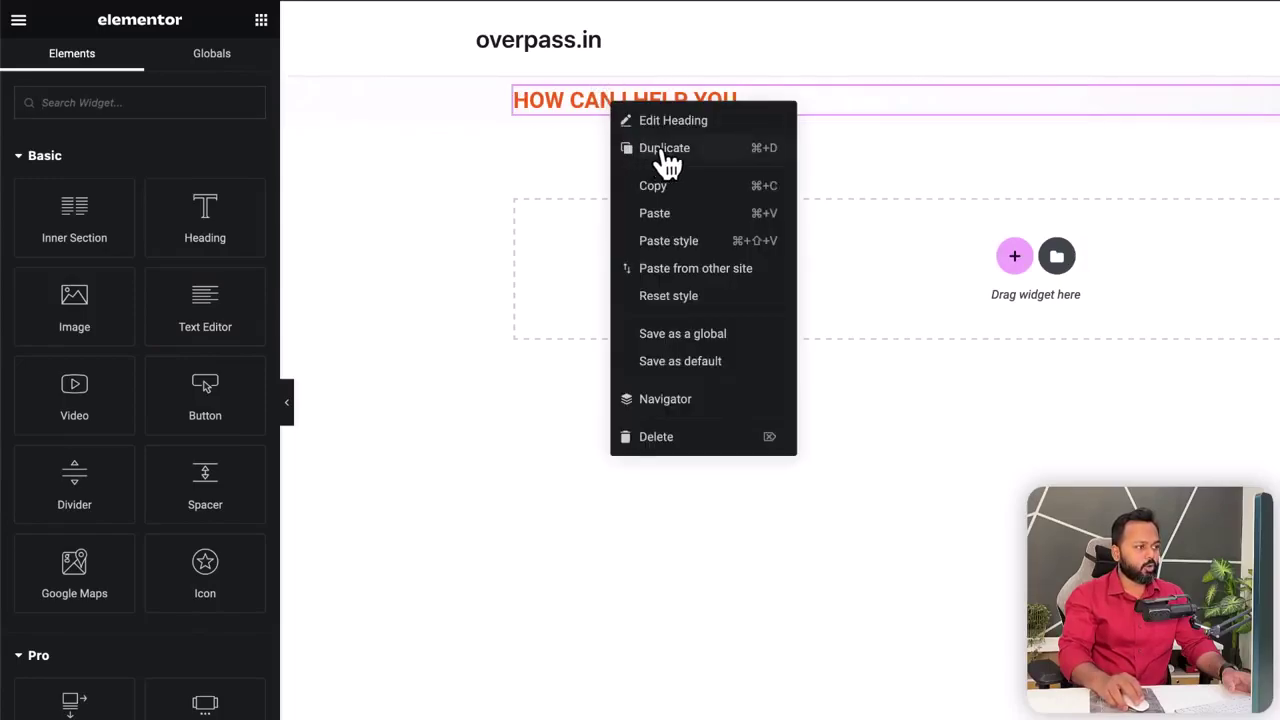
click(660, 148)
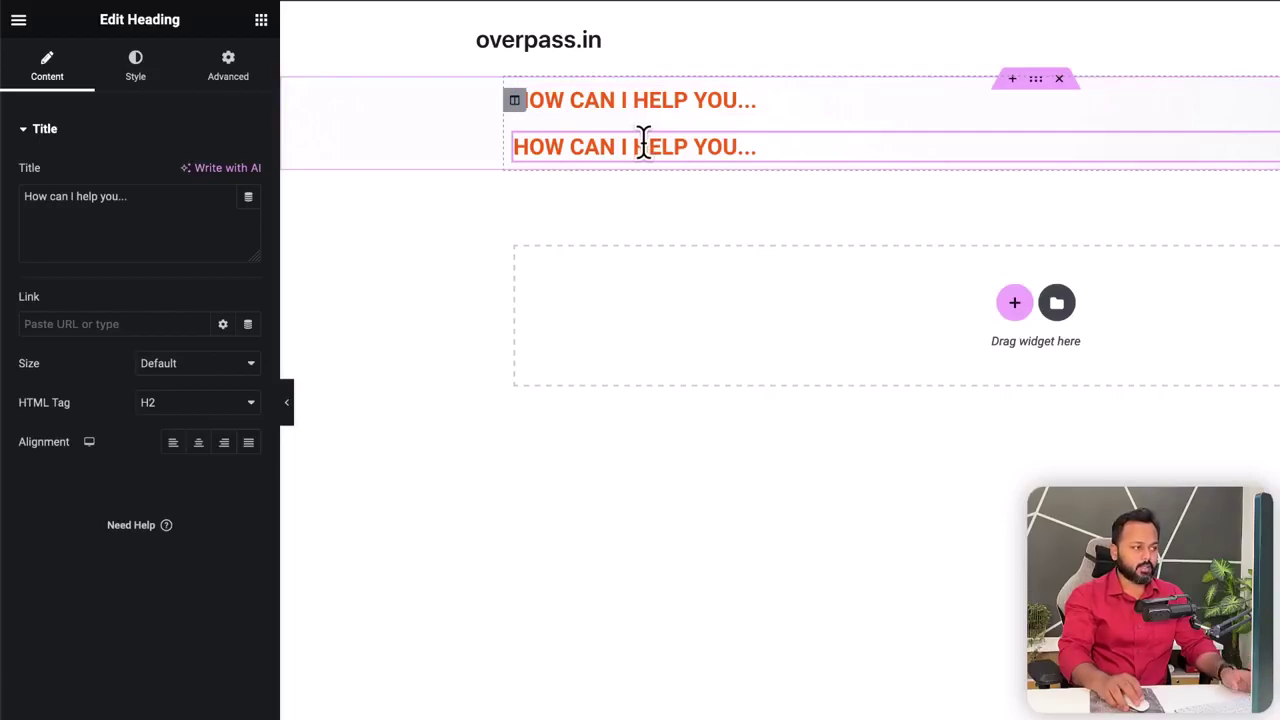
- Replace the duplicate heading's title with the copied 'I'M ELENA MINC -' line
key(ctrl+p)
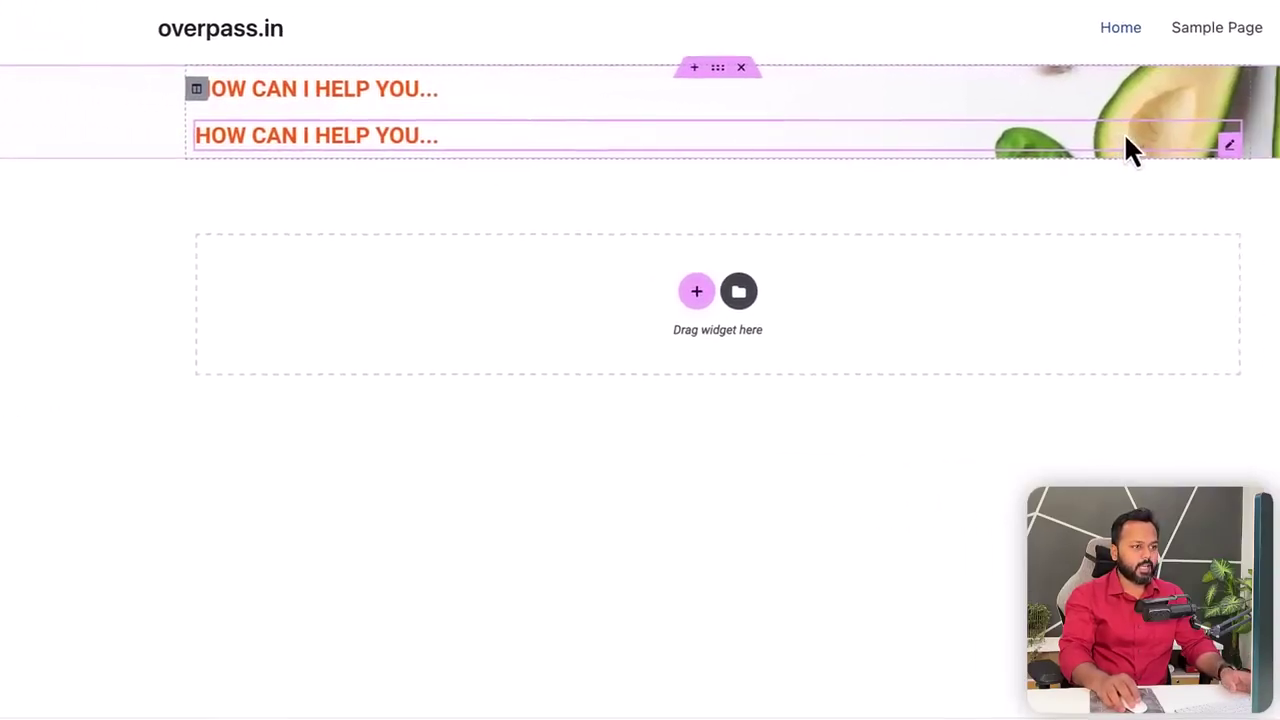
mouse_move(1080, 145)
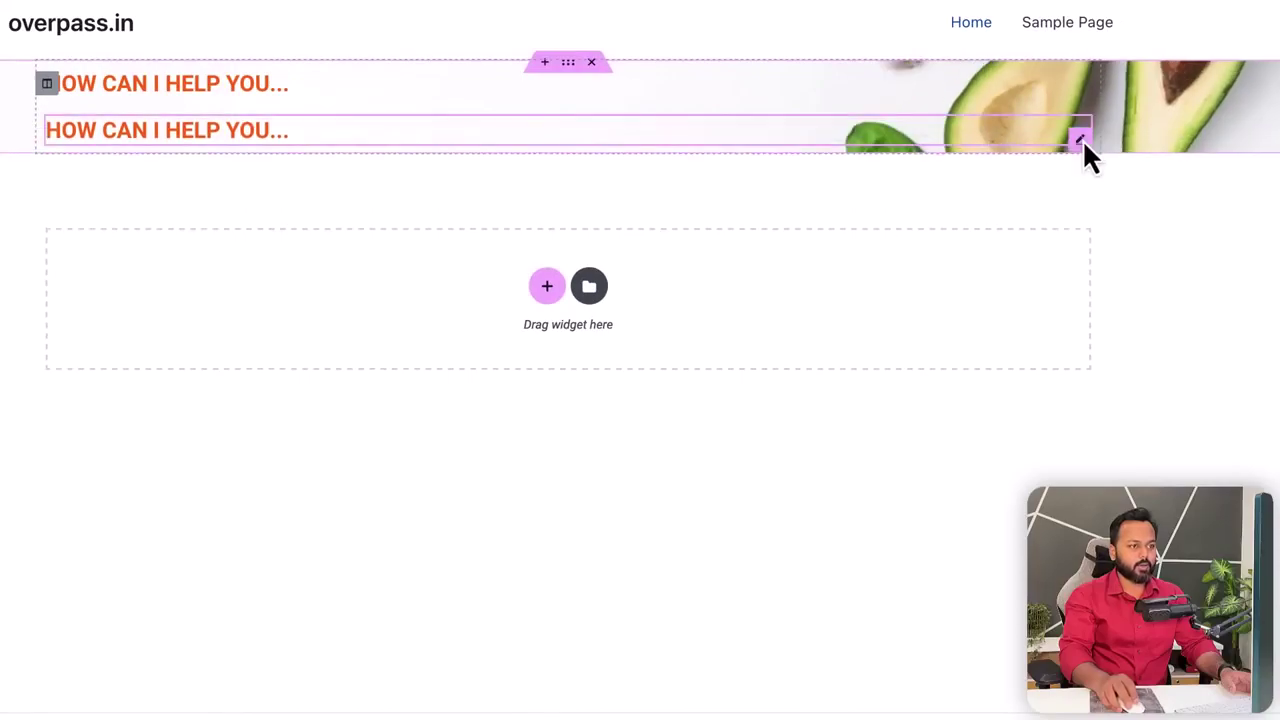
click(1080, 145)
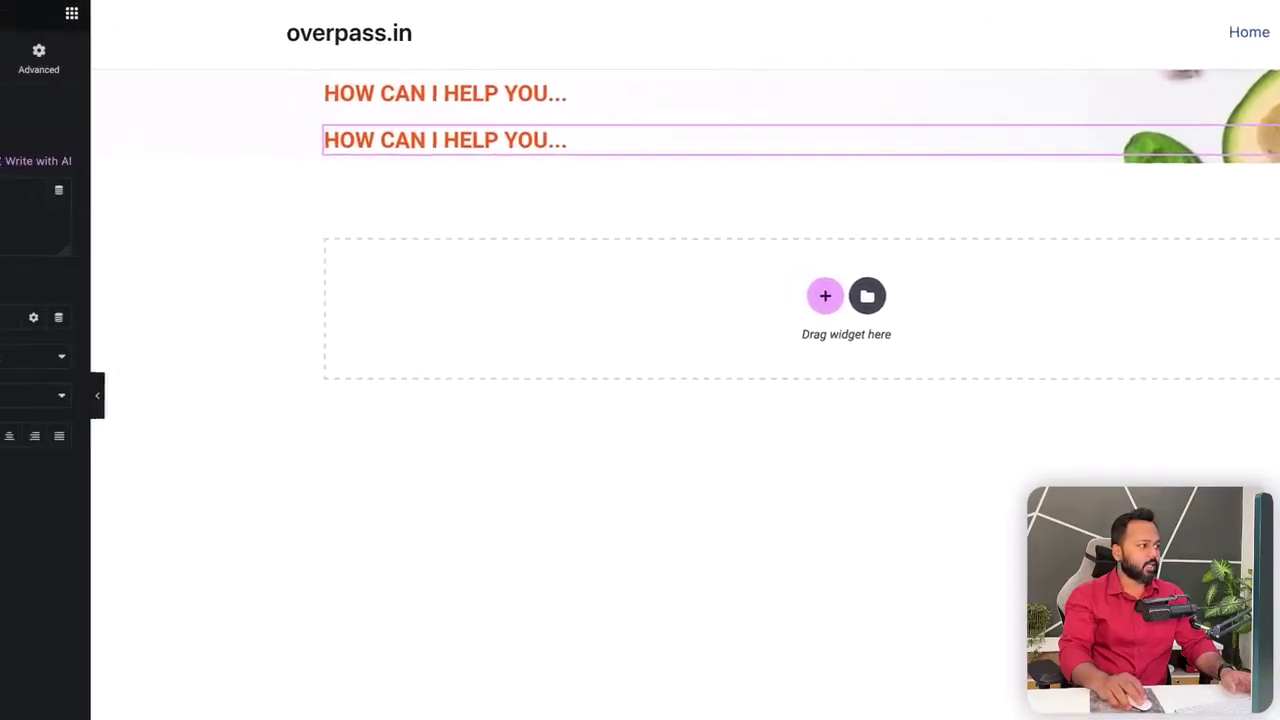
drag(123, 200, 18, 196)
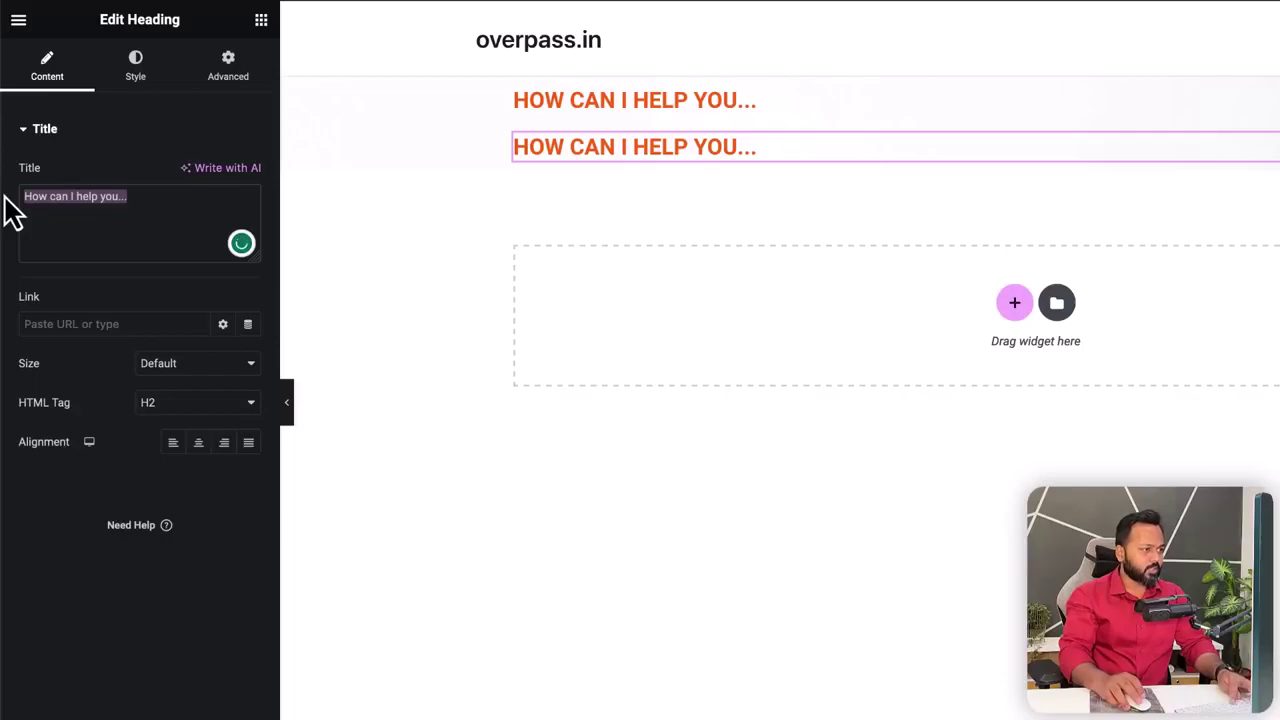
key(ctrl+v)
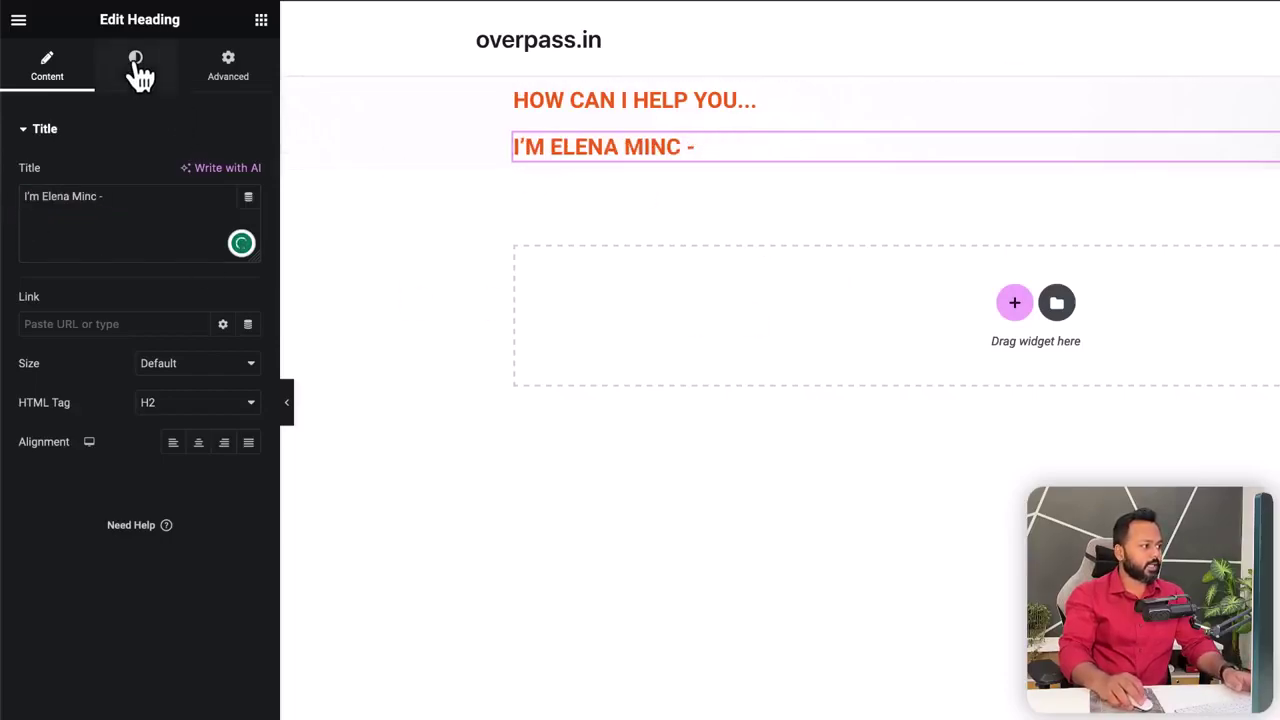
- Style the name heading black, 37 px, Medium (500), and select the template's YOUR PERSONAL NUTRITIONIST line
click(138, 68)
click(249, 174)
drag(166, 323, 114, 403)
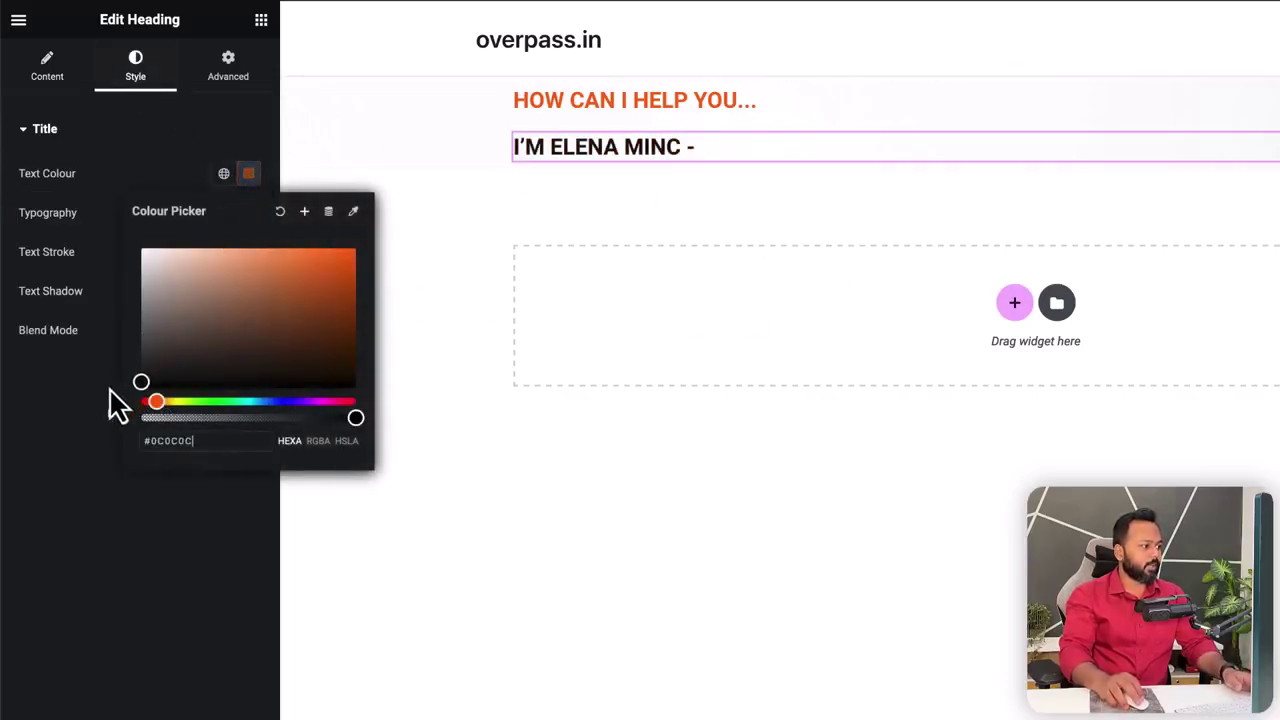
click(55, 395)
click(249, 213)
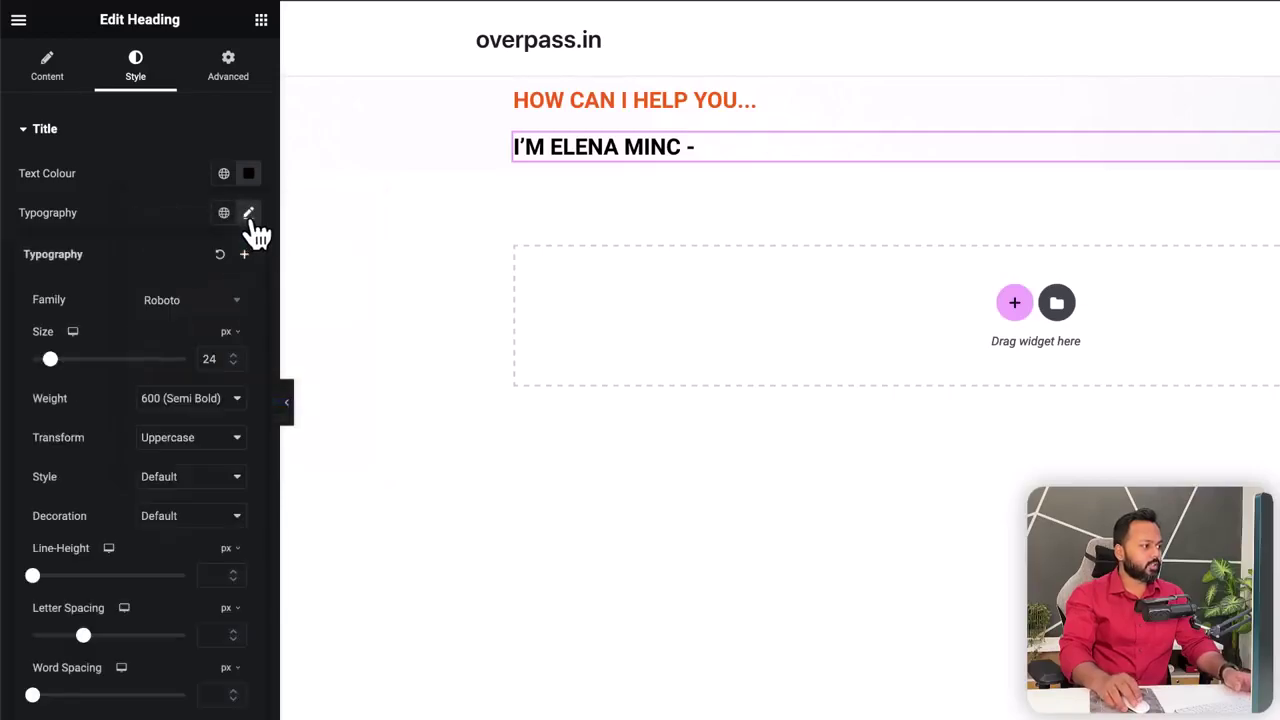
drag(50, 370, 60, 368)
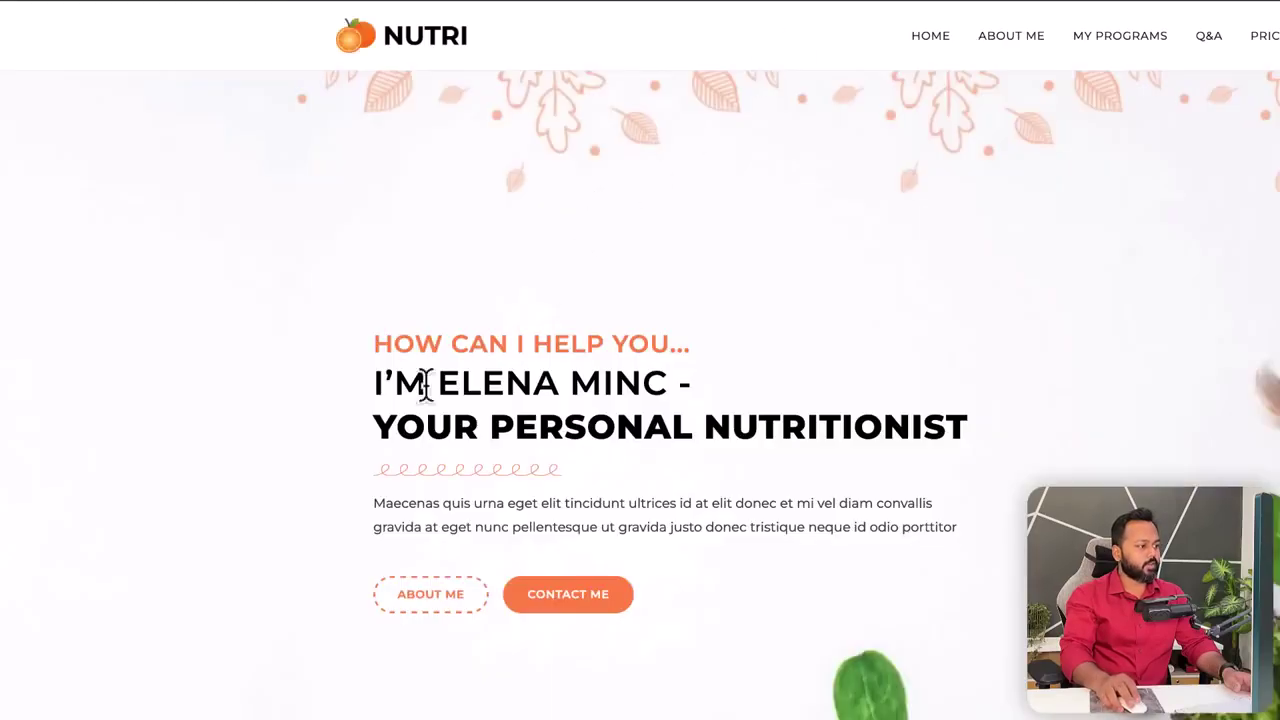
drag(372, 382, 432, 383)
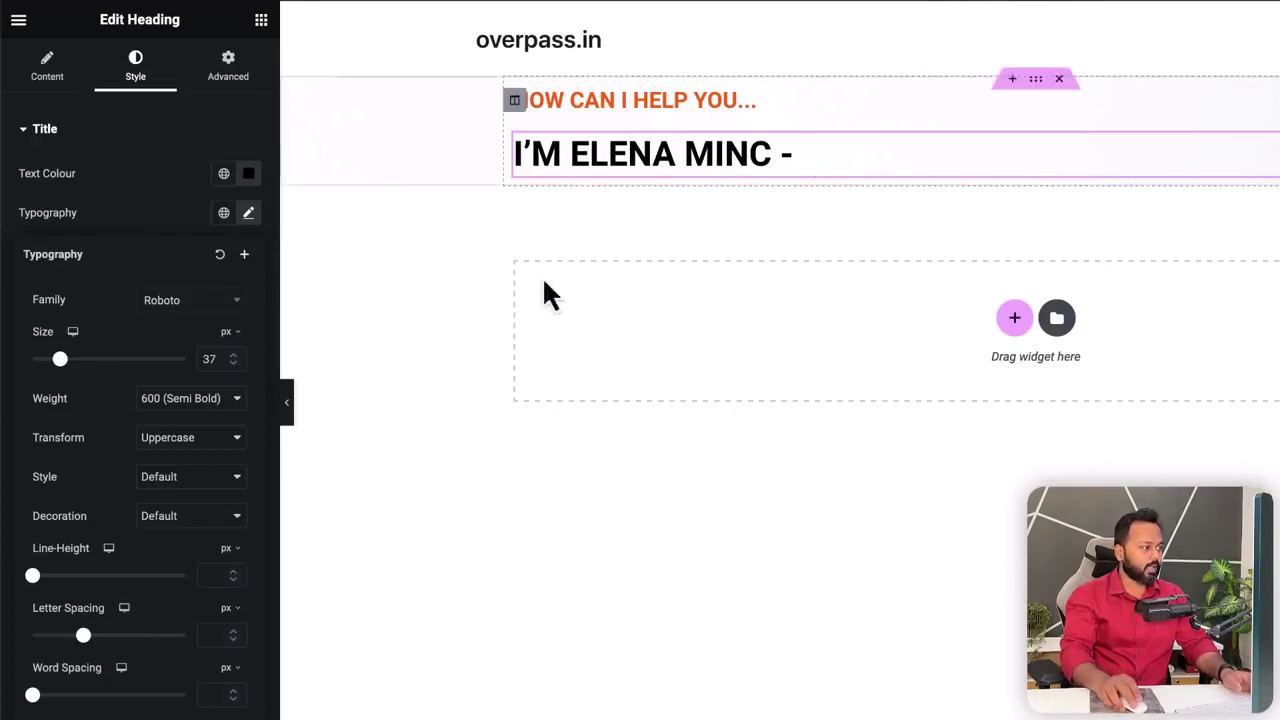
click(175, 408)
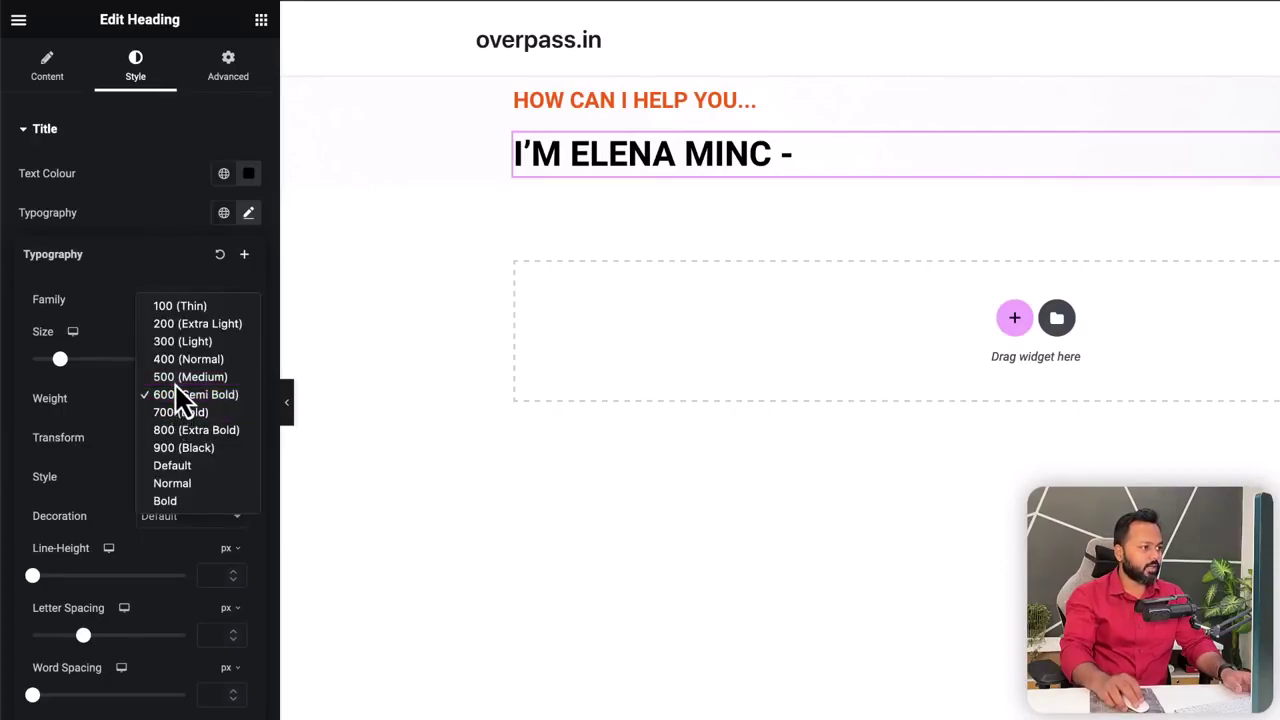
click(176, 378)
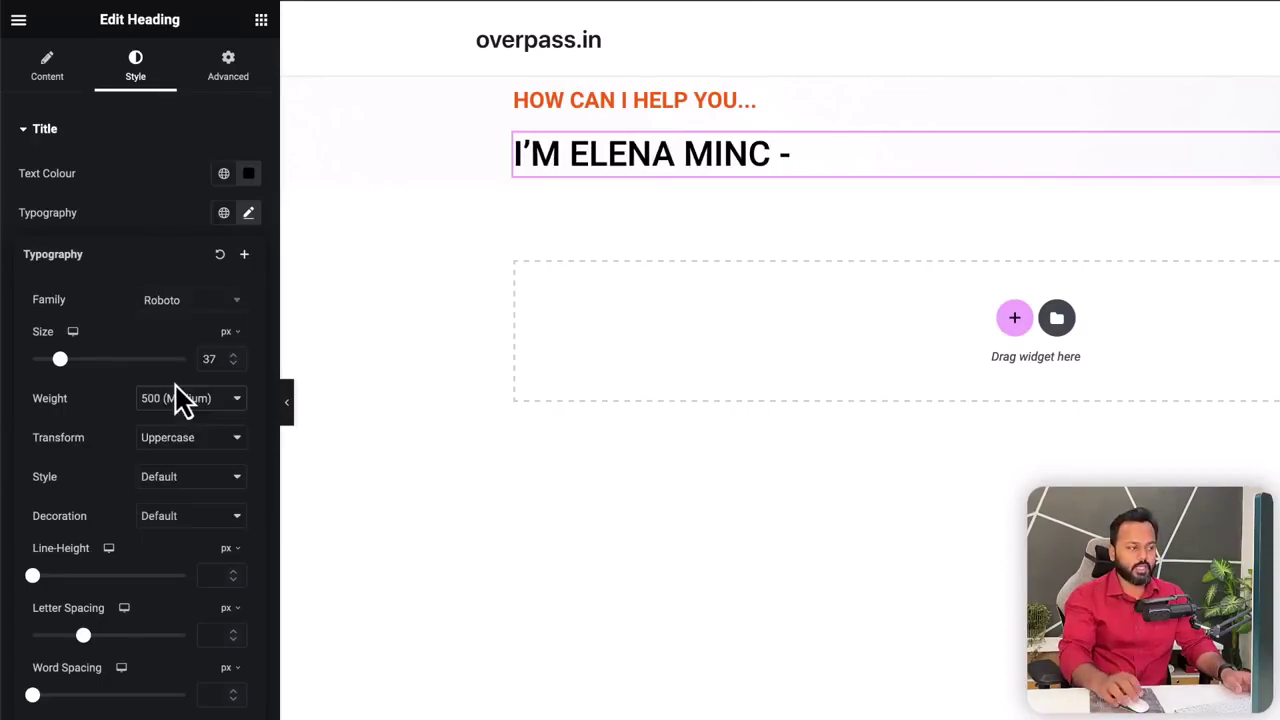
click(645, 55)
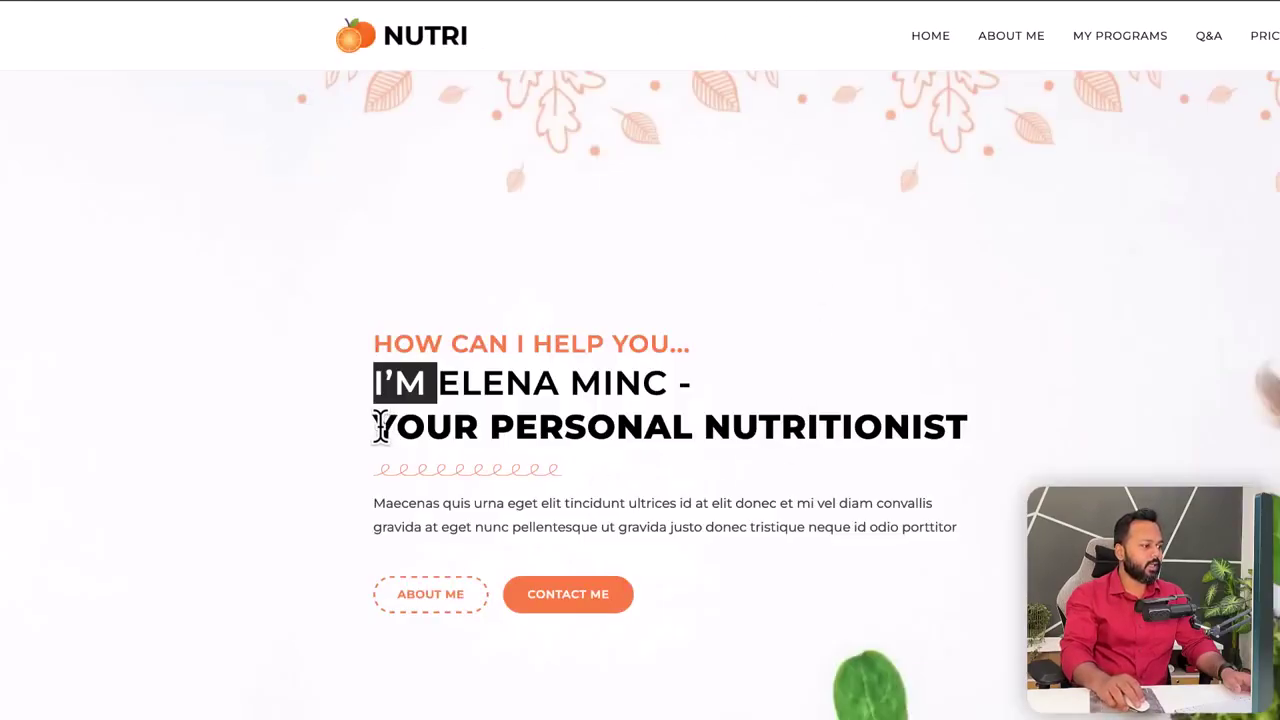
drag(378, 426, 962, 432)
- Copy the template line, duplicate the name heading and paste 'YOUR PERSONAL NUTRITIONIST' as its title
right_click(963, 440)
click(905, 402)
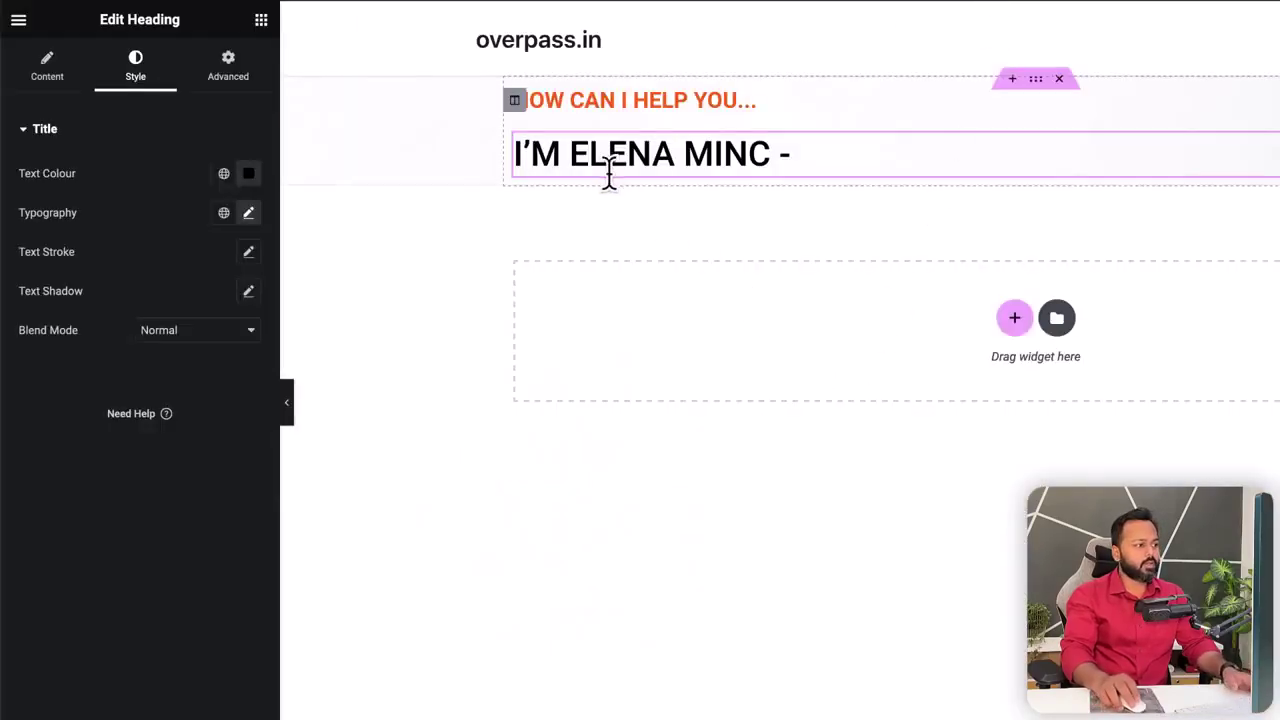
right_click(578, 153)
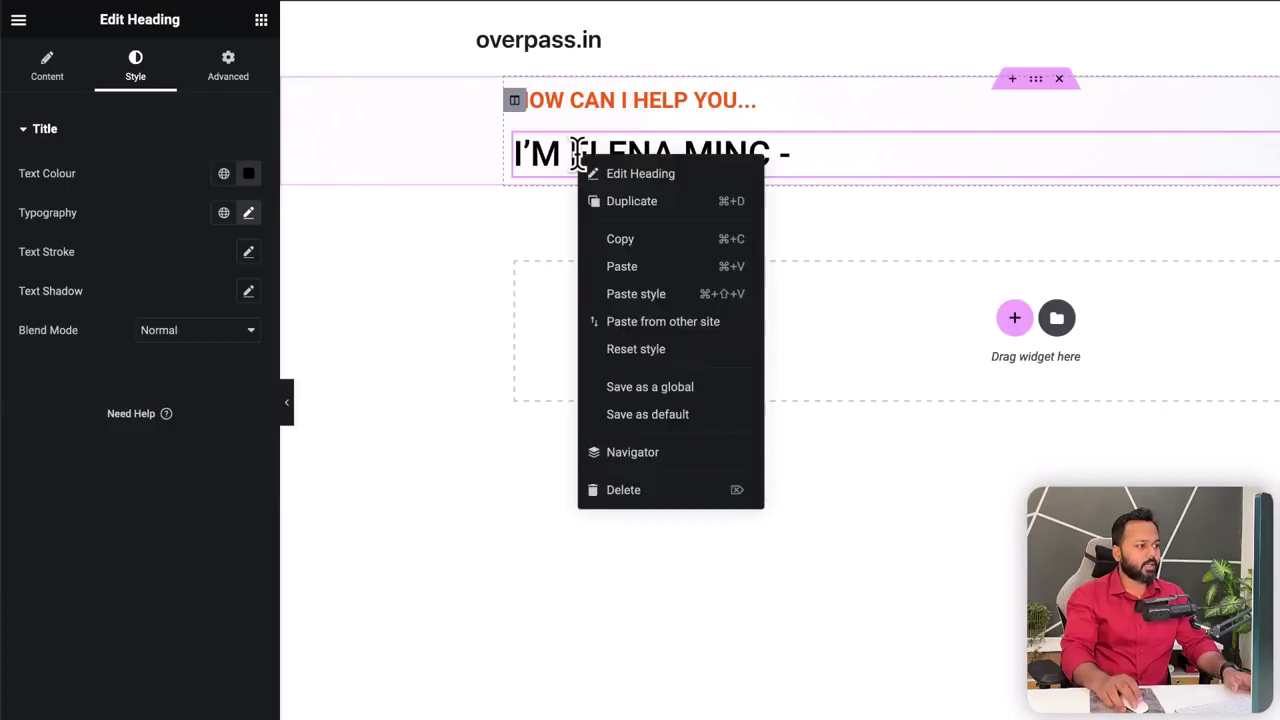
click(620, 198)
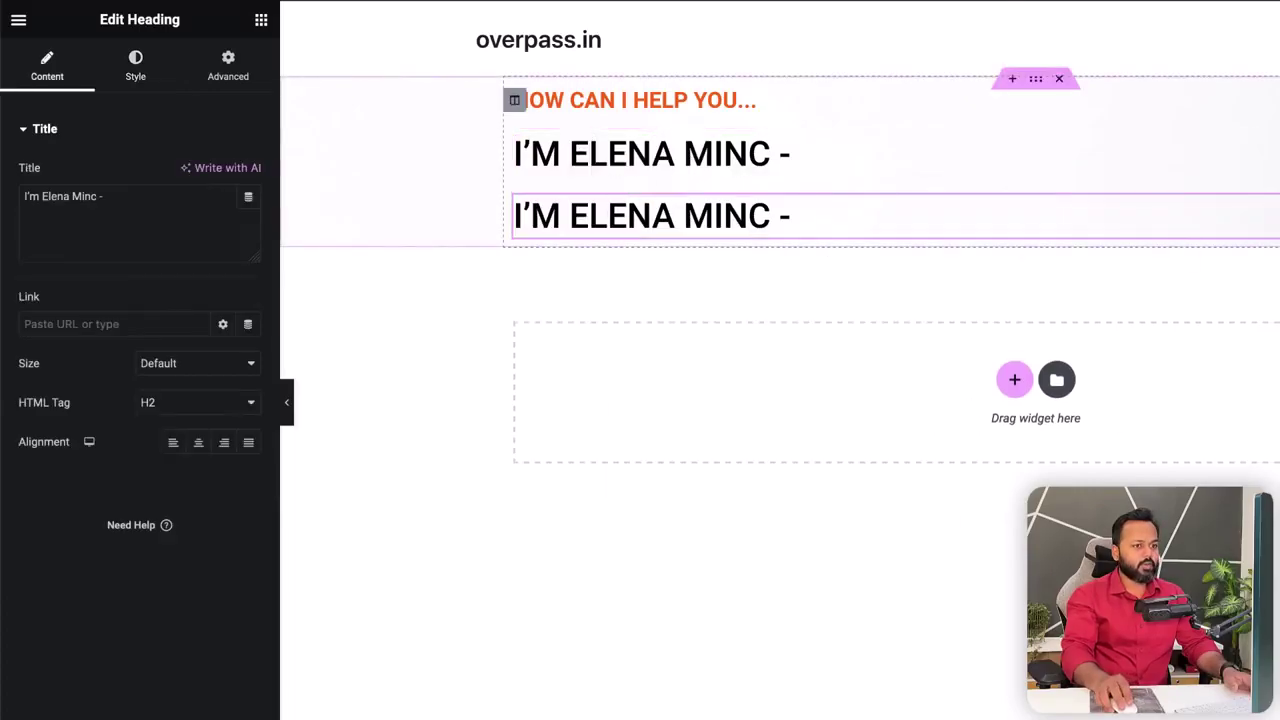
drag(177, 205, 9, 185)
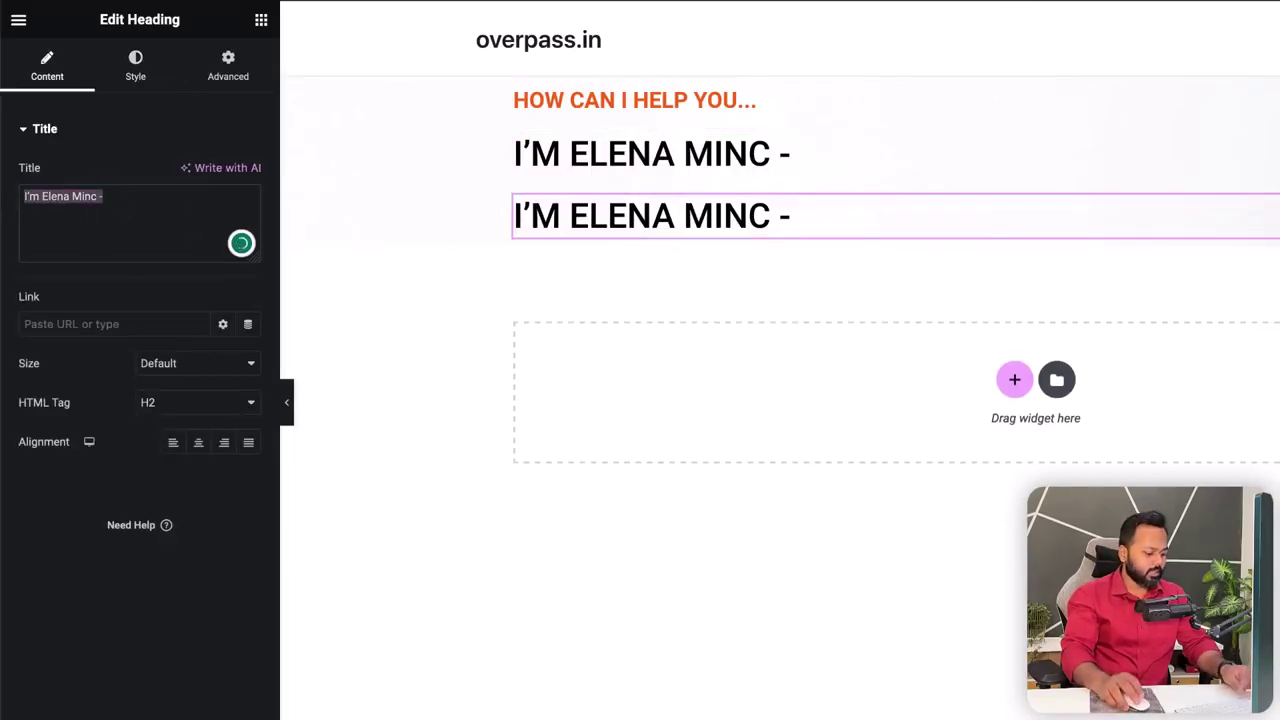
key(ctrl+v)
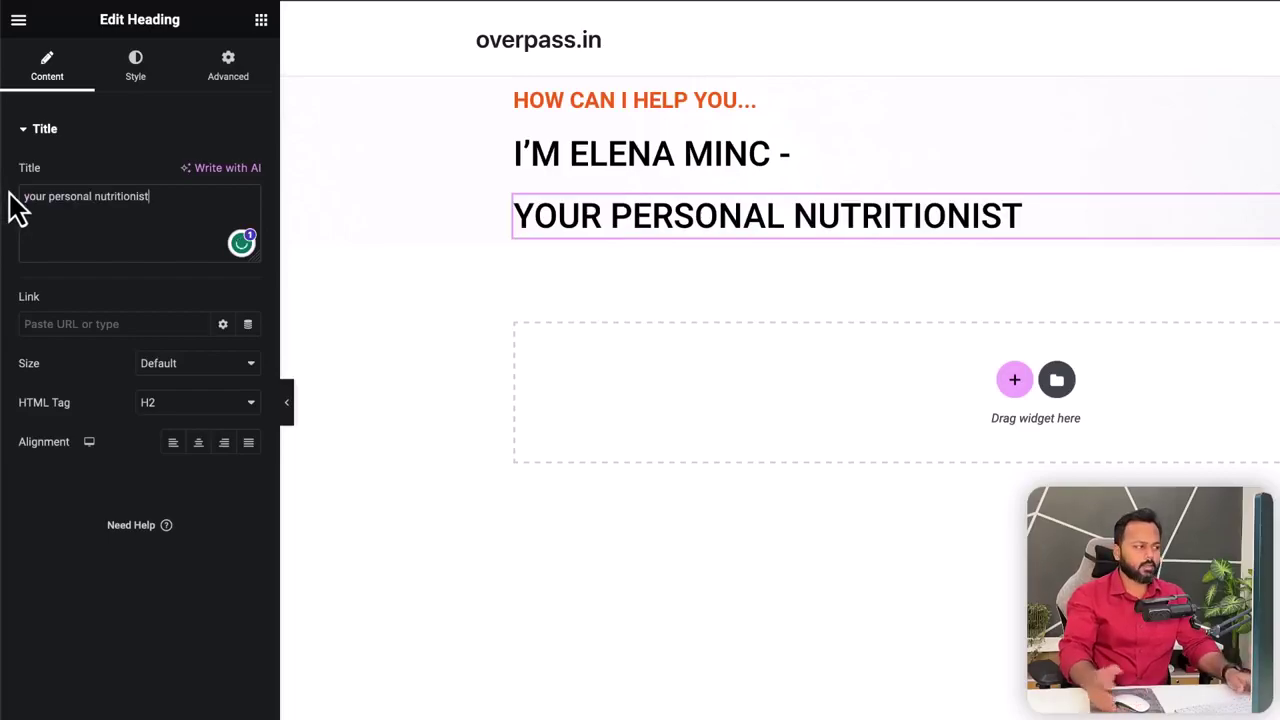
- Make the new heading Extra Bold (800) at about 39 px and save the page
click(130, 72)
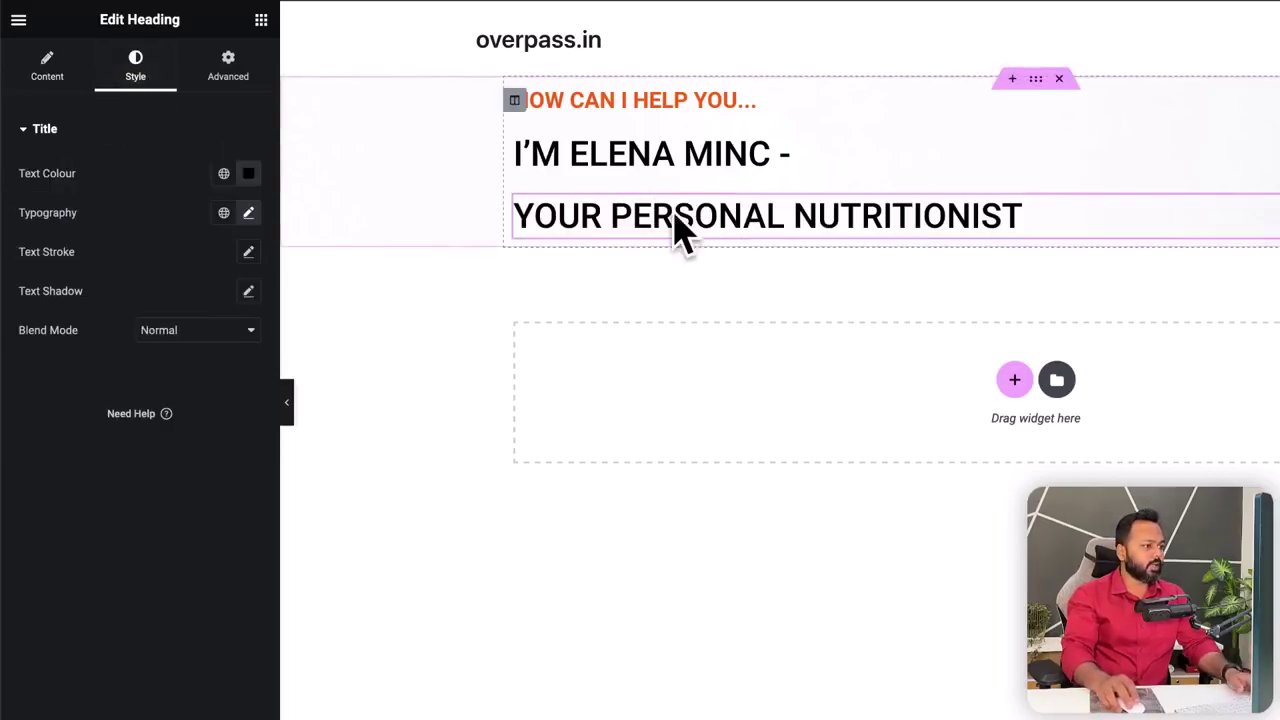
click(248, 212)
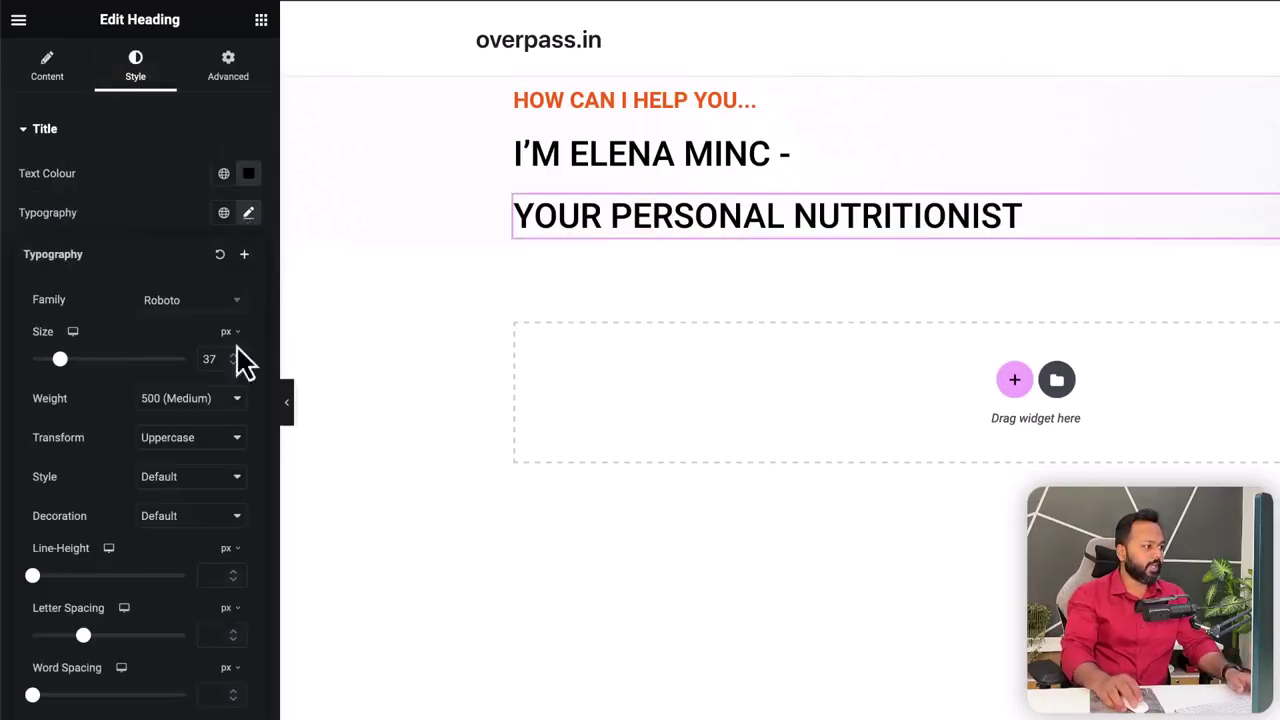
click(205, 400)
click(189, 446)
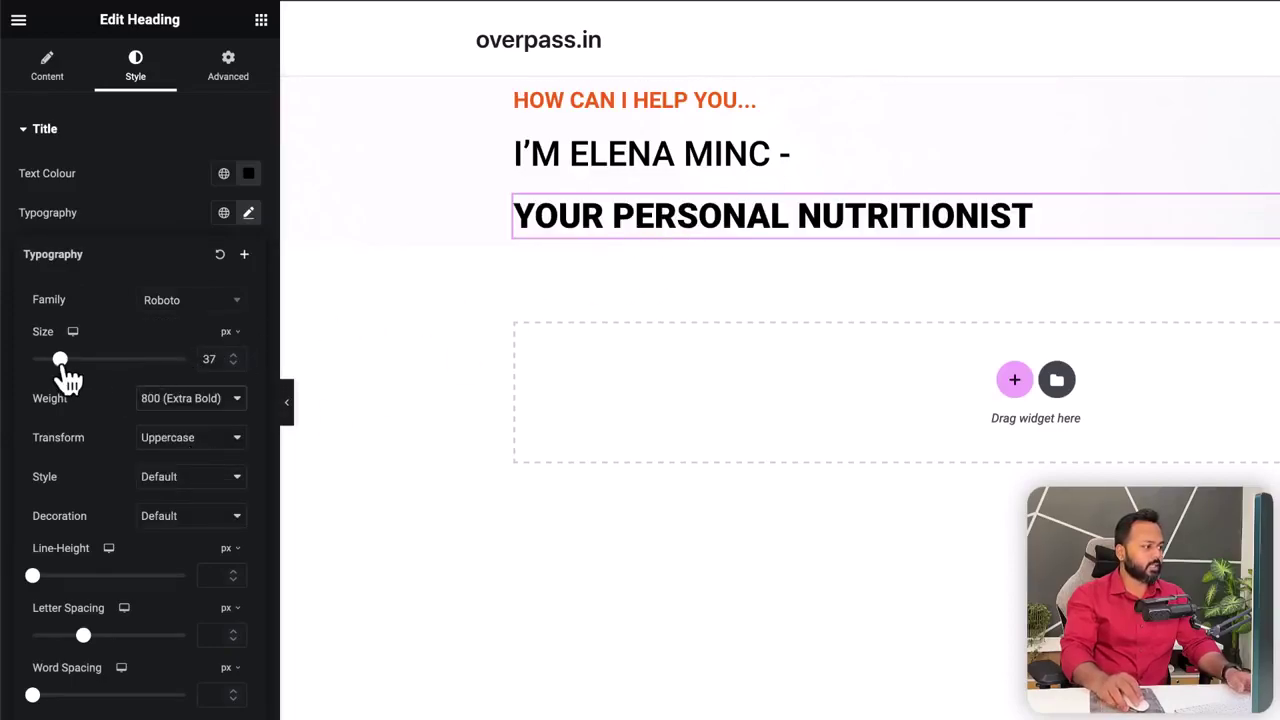
drag(60, 360, 62, 360)
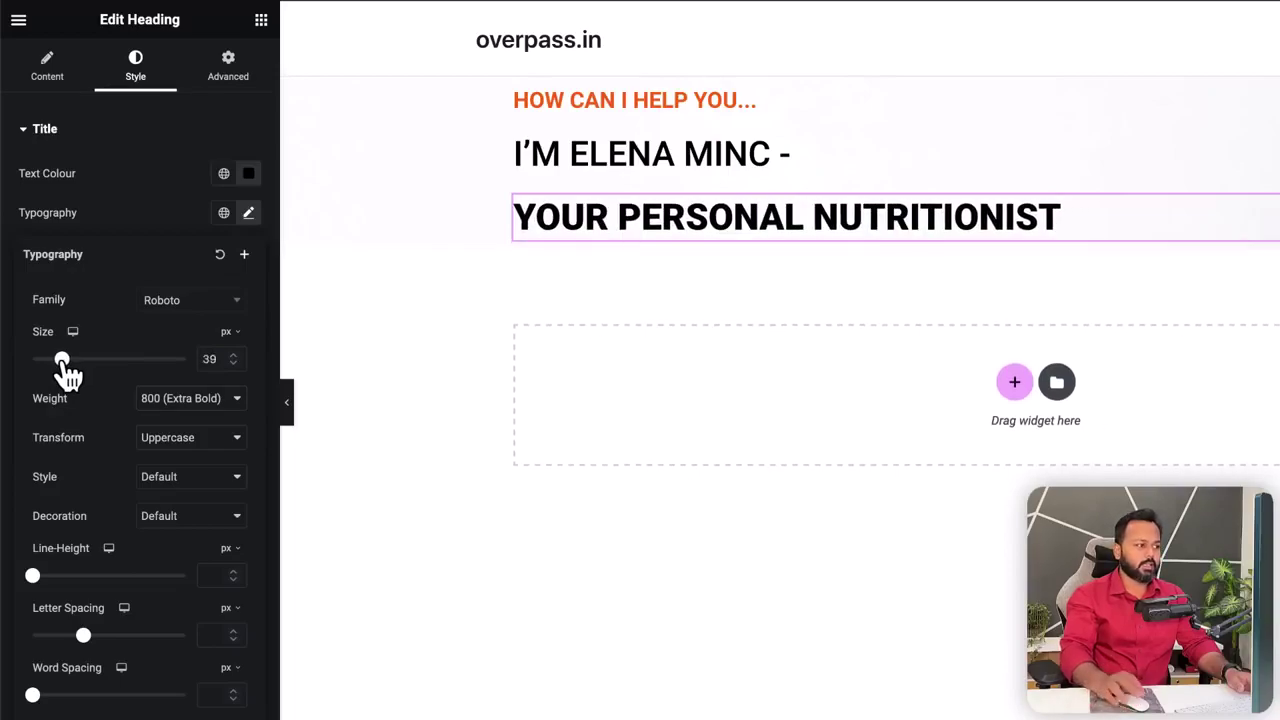
click(112, 228)
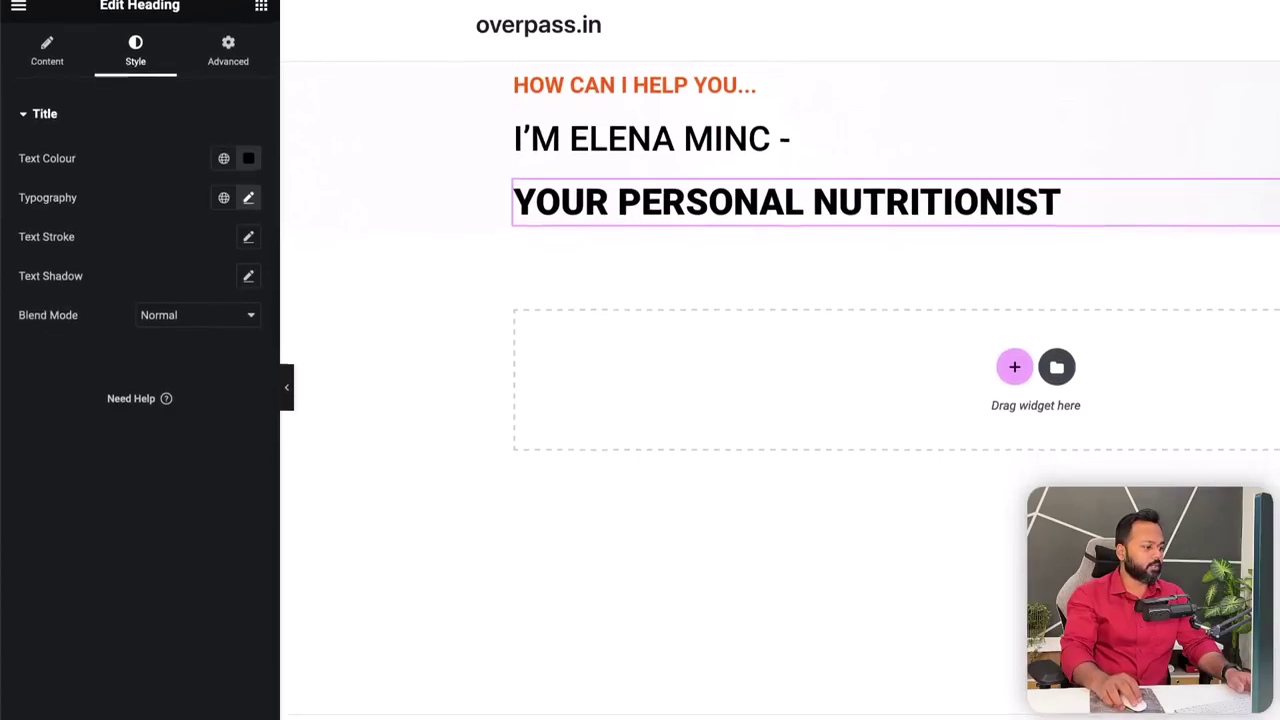
click(214, 625)
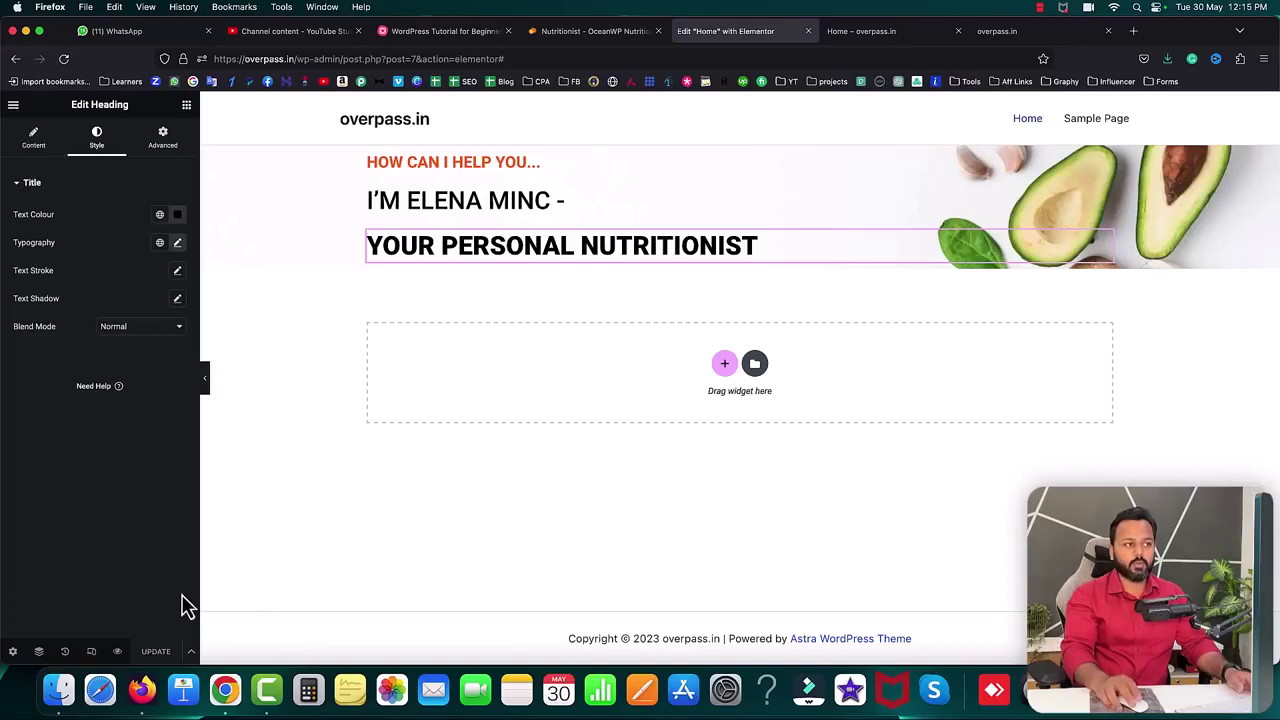
- Reload the live home page, close the extra overpass.in tab and check the hero headings' spacing and width
click(882, 38)
click(64, 59)
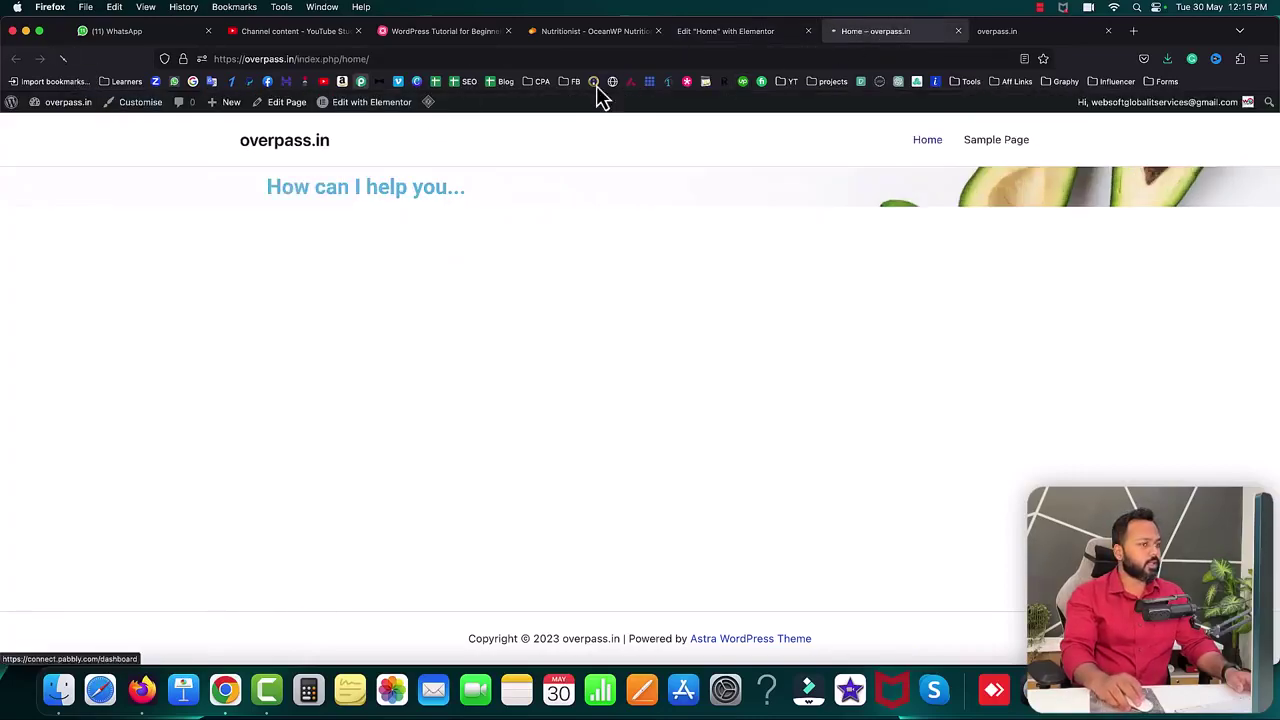
click(1108, 31)
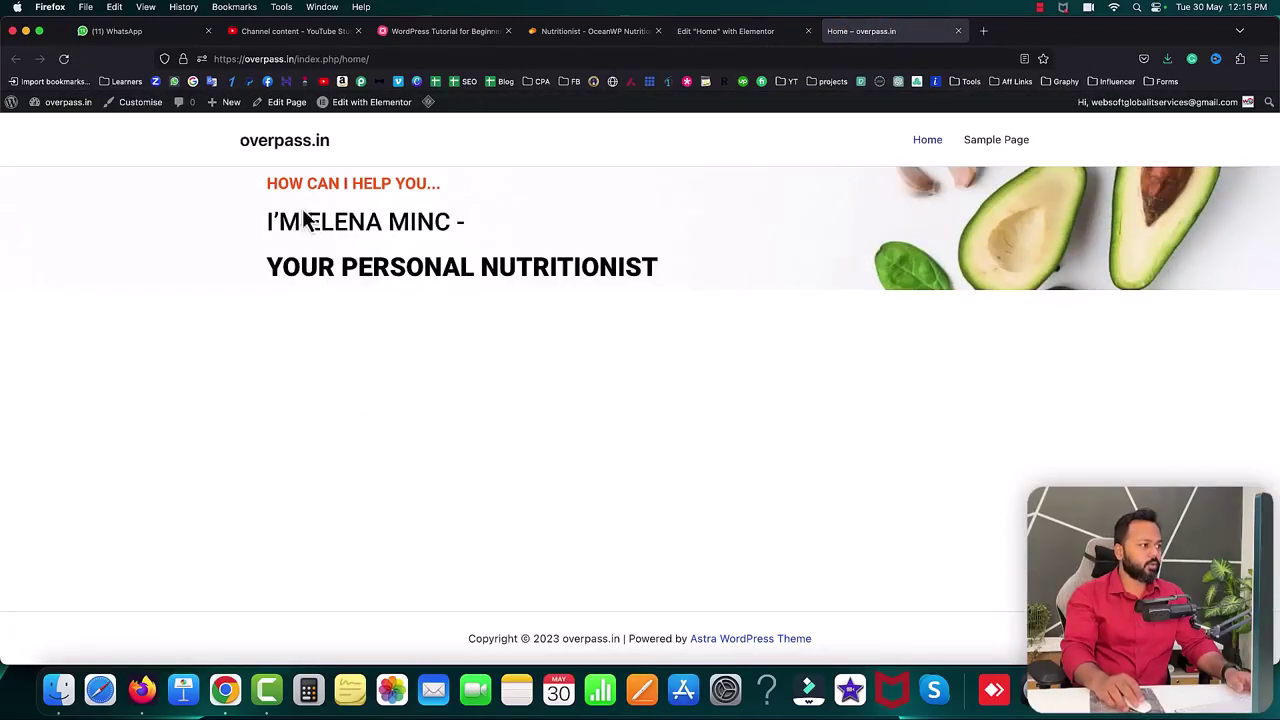
drag(281, 180, 452, 195)
drag(271, 220, 438, 222)
click(275, 265)
drag(275, 265, 678, 278)
click(688, 279)
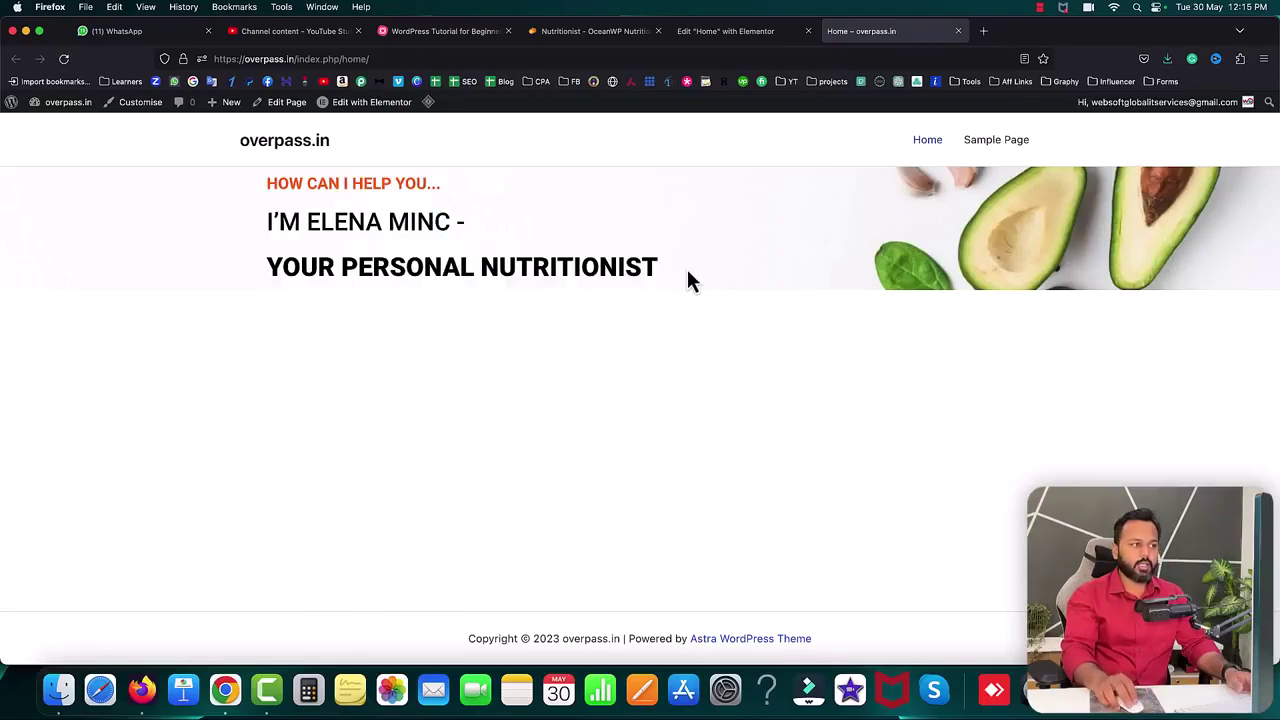
- Compare with the nutritionist template, then go back to the Elementor editor
click(588, 31)
scroll(257, 386, down, 3)
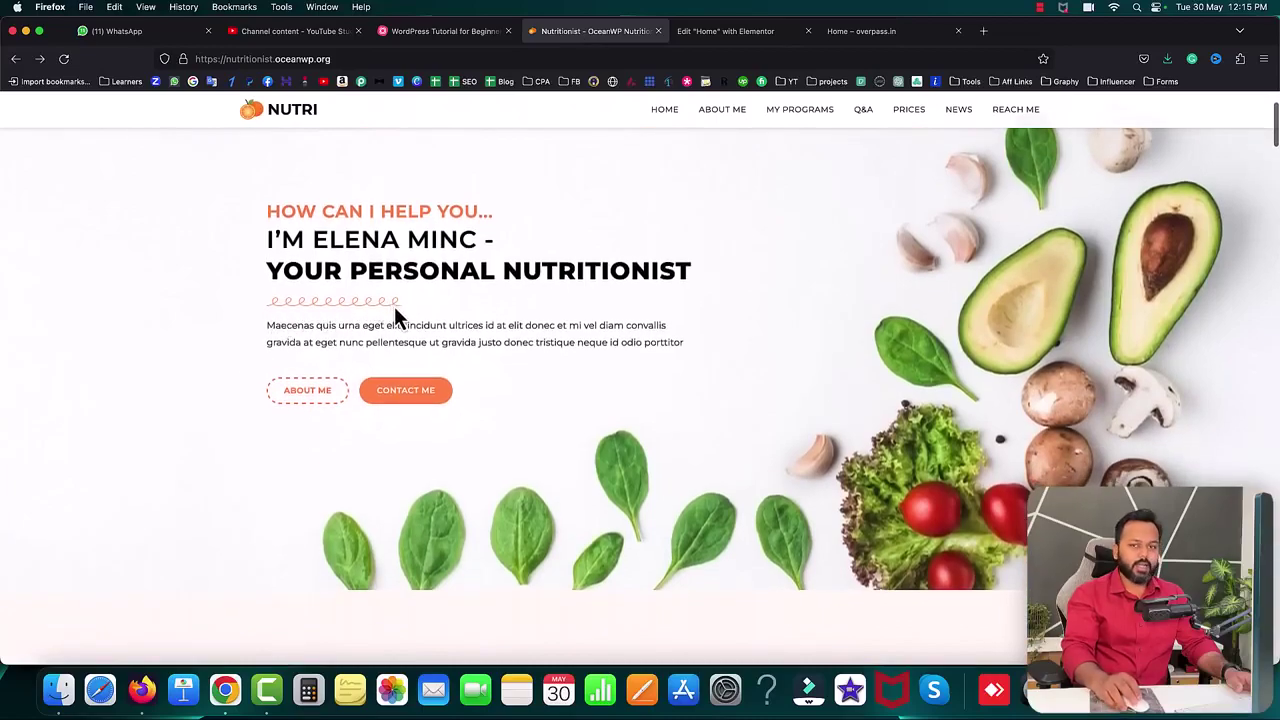
click(720, 33)
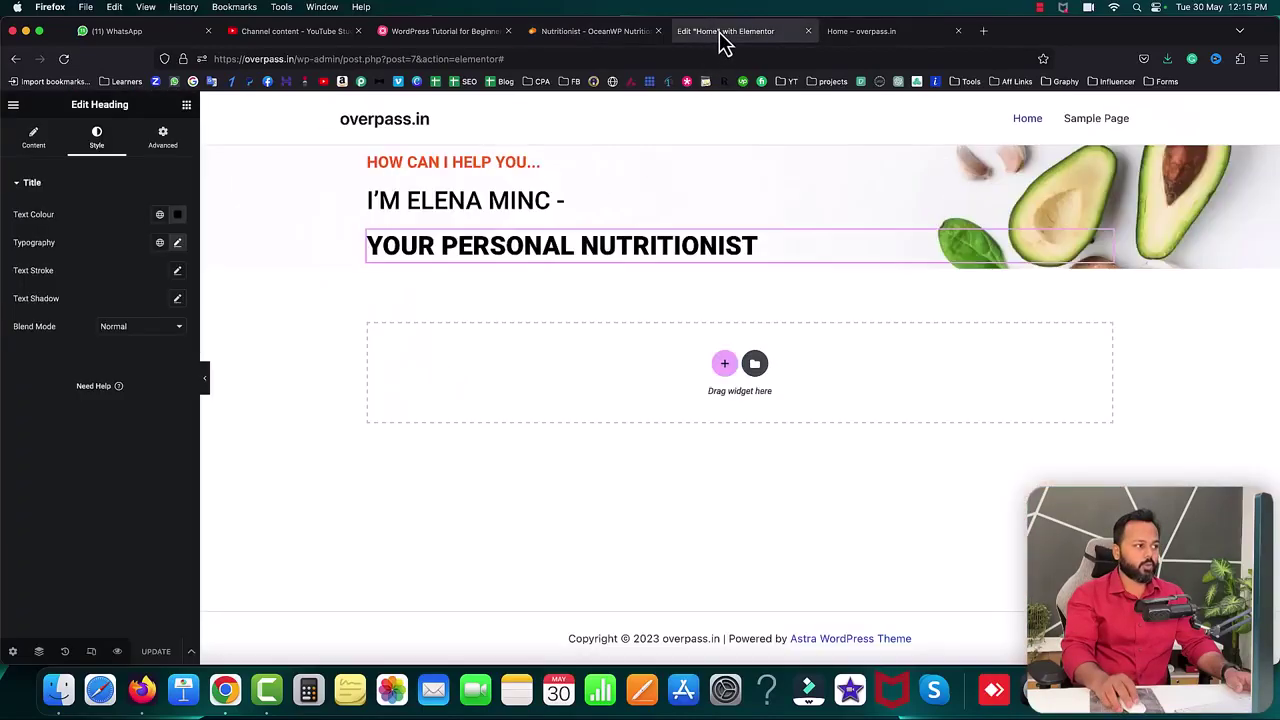
- Add a Divider under the YOUR PERSONAL NUTRITIONIST heading and shorten it to 17% width
click(186, 106)
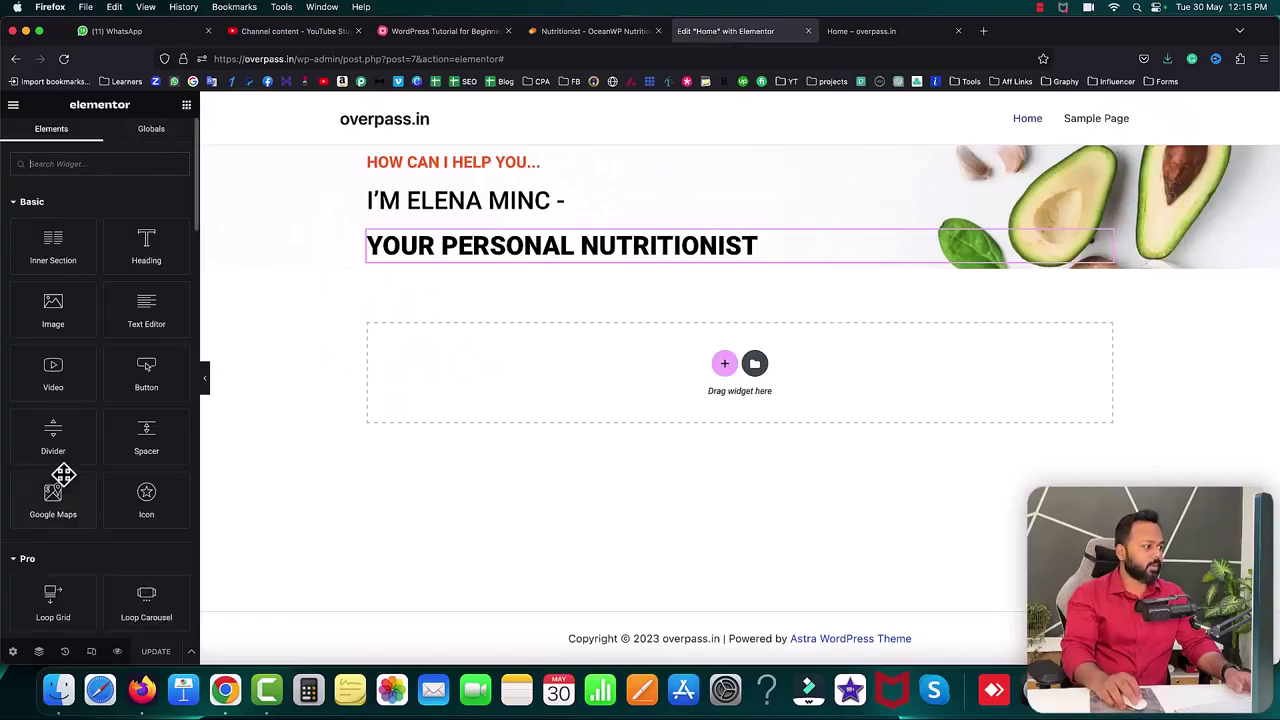
drag(46, 441, 440, 262)
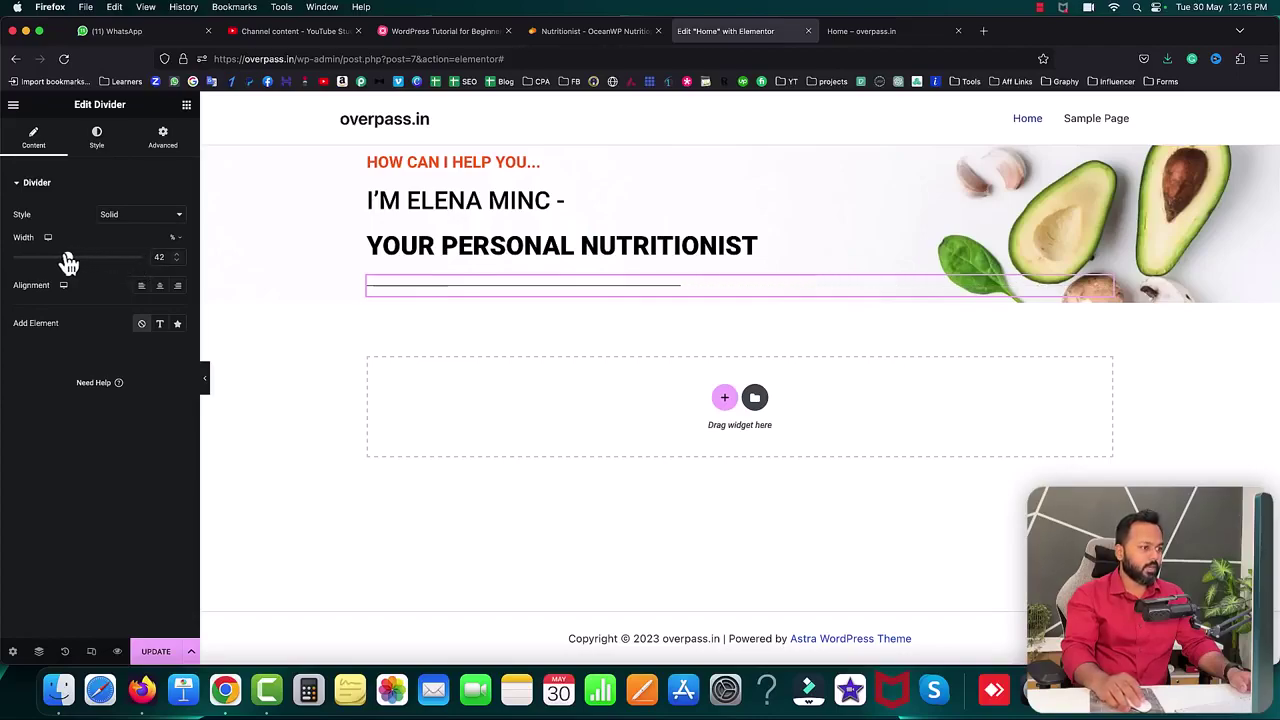
drag(38, 262, 35, 262)
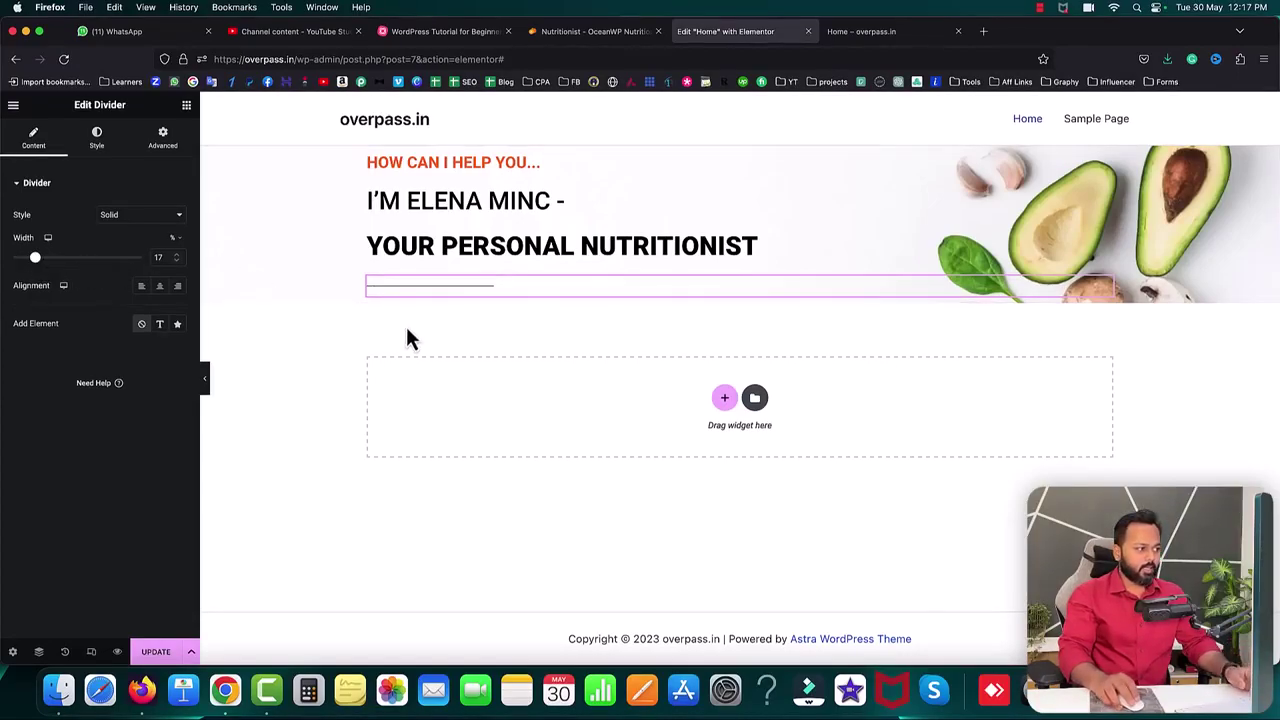
- Change the divider style to Curly, after trying Dotted and Dashed, and widen it to 18%
click(142, 220)
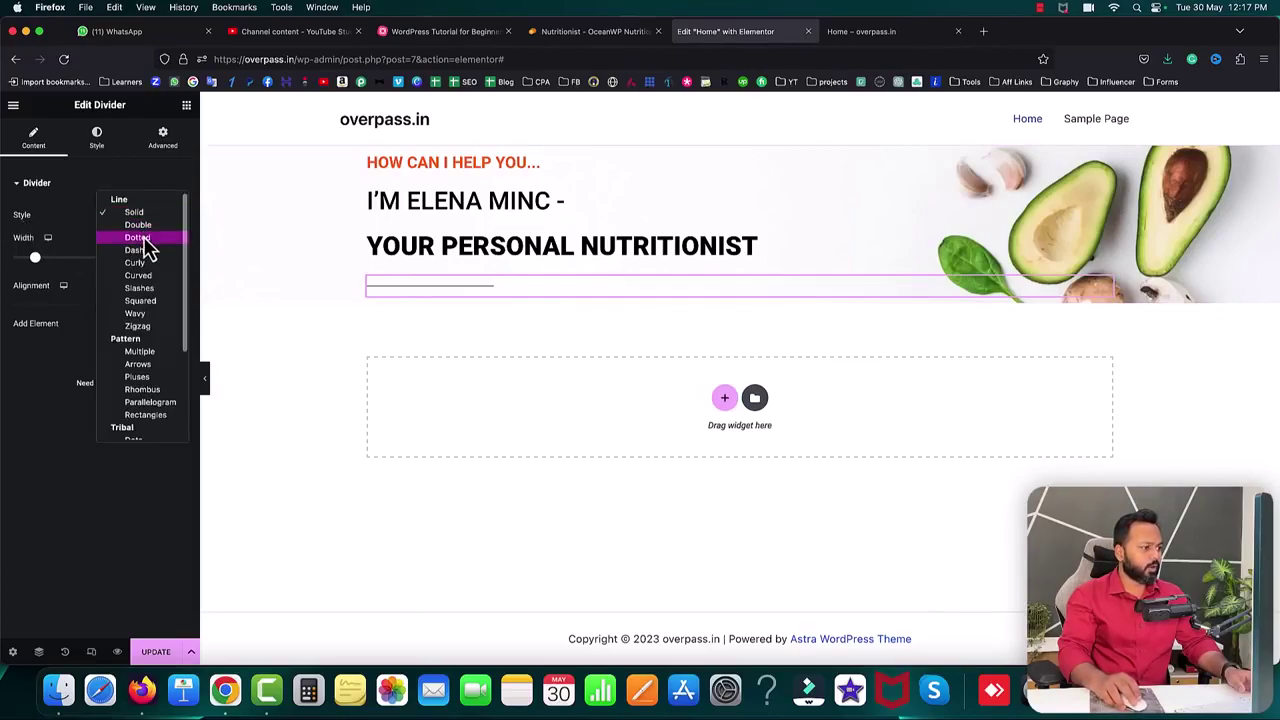
click(140, 238)
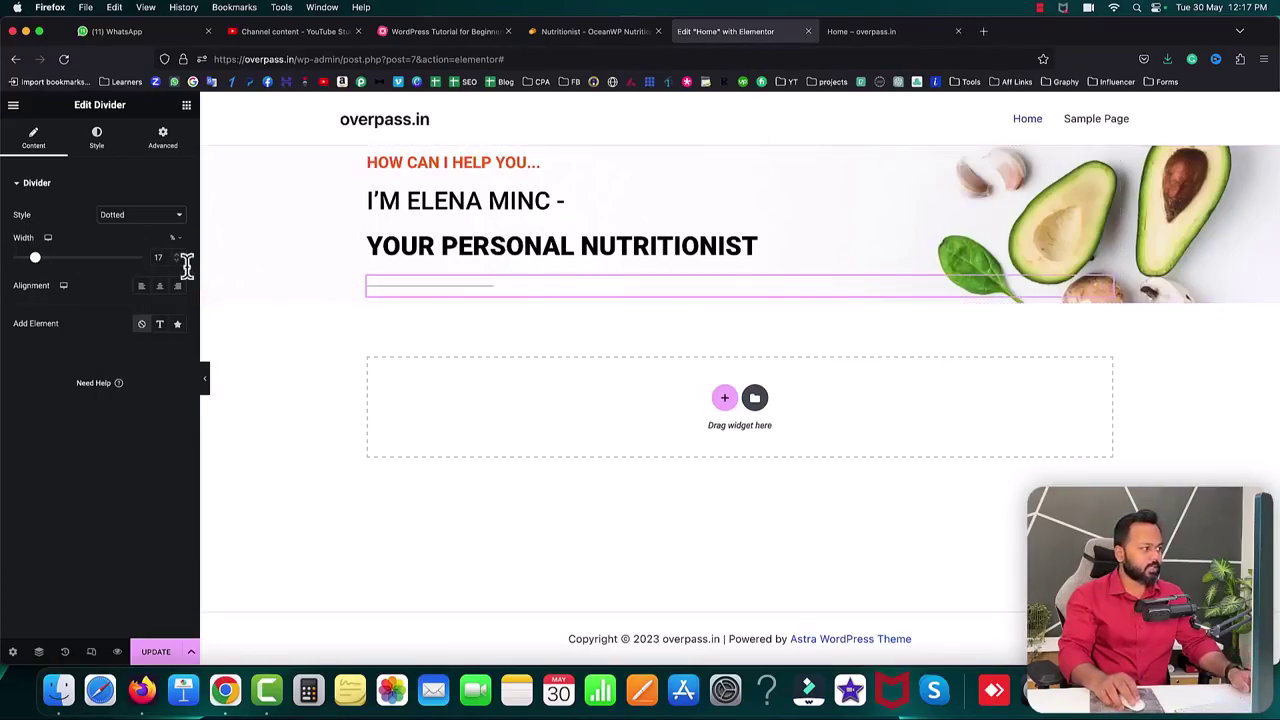
click(137, 224)
click(139, 226)
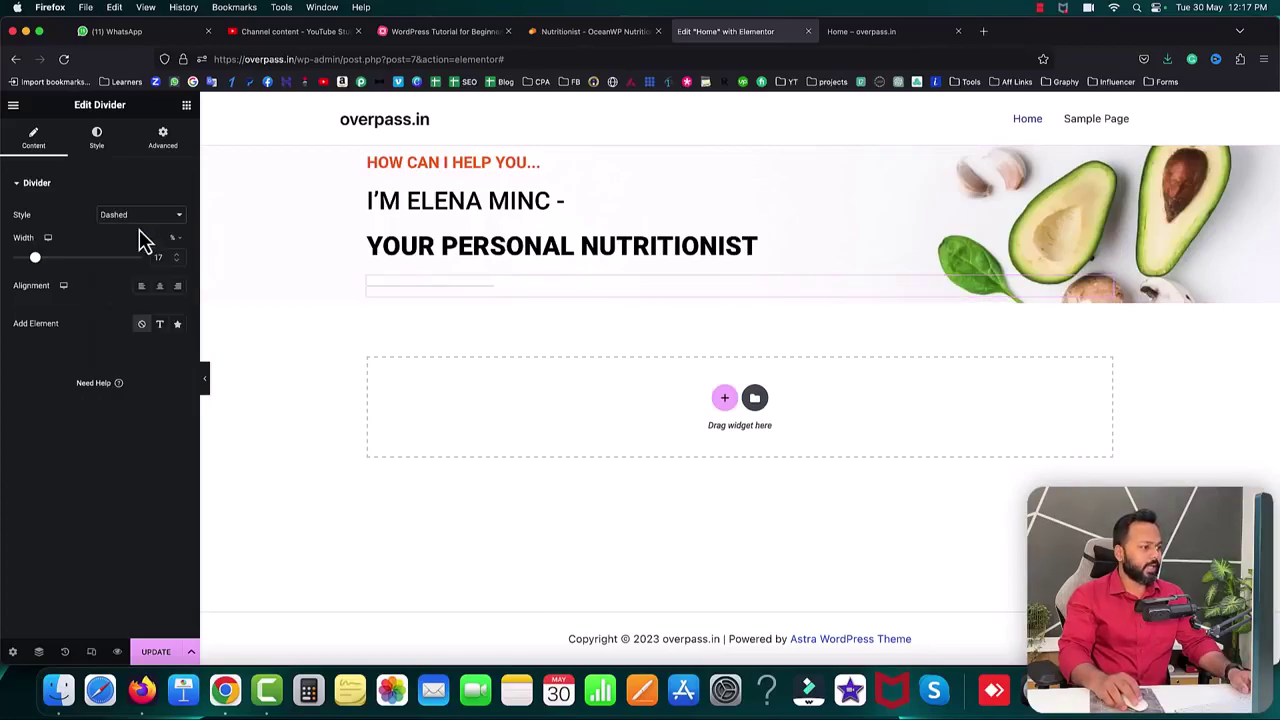
click(139, 218)
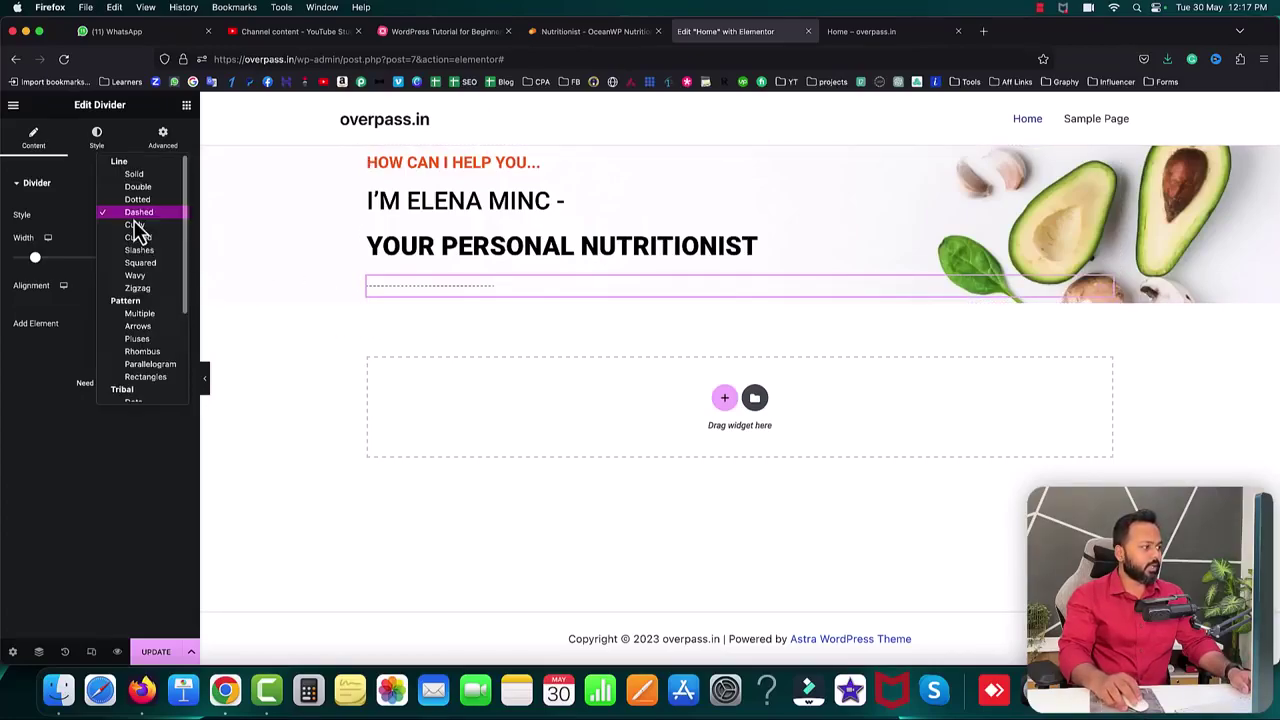
click(142, 229)
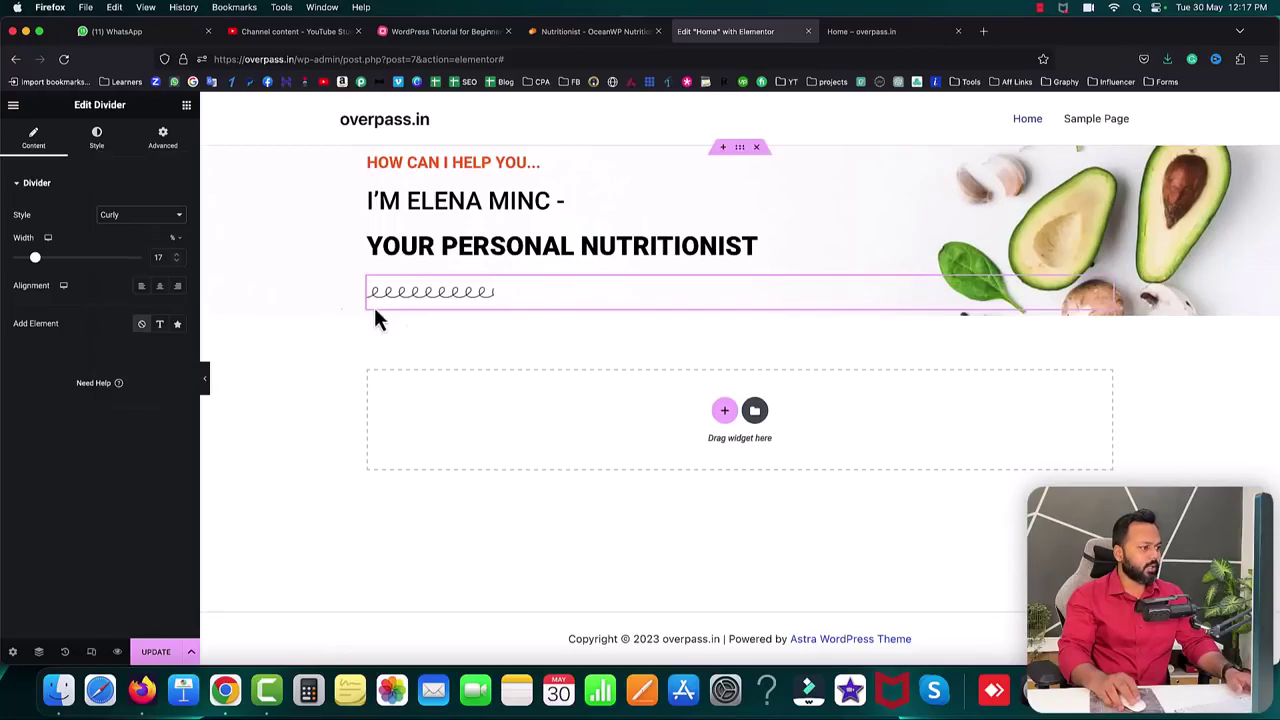
click(590, 31)
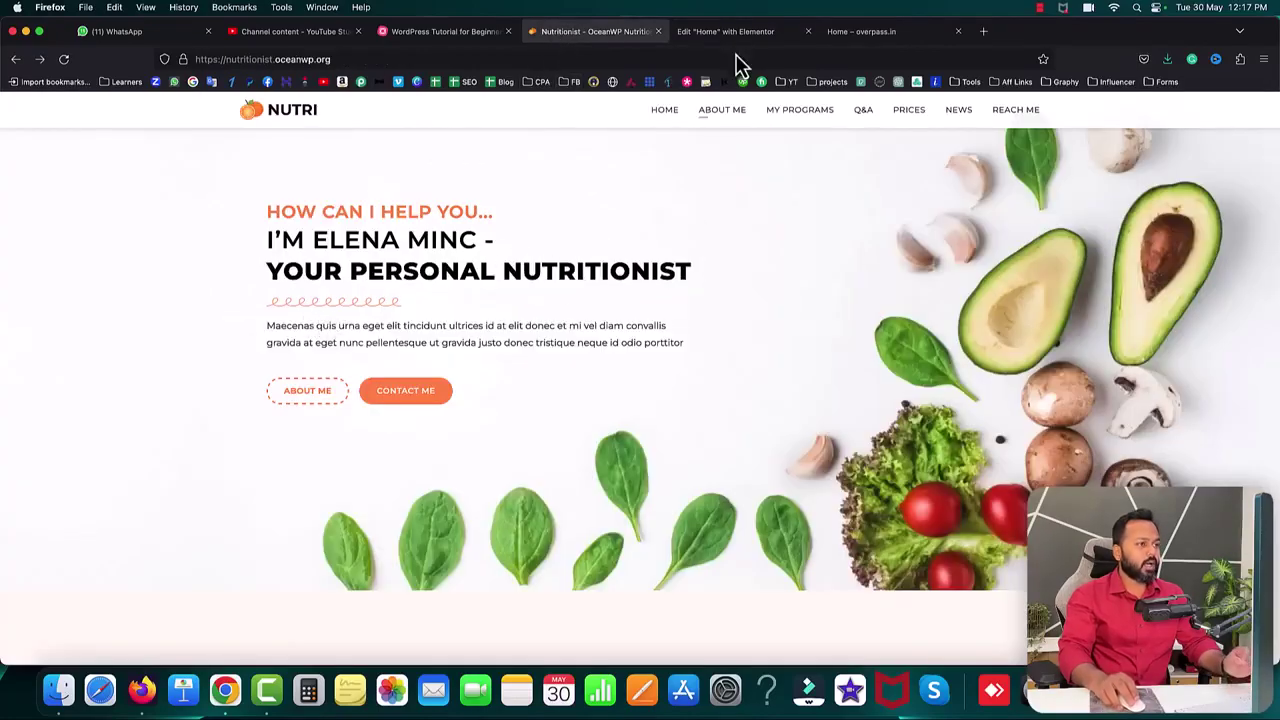
click(730, 33)
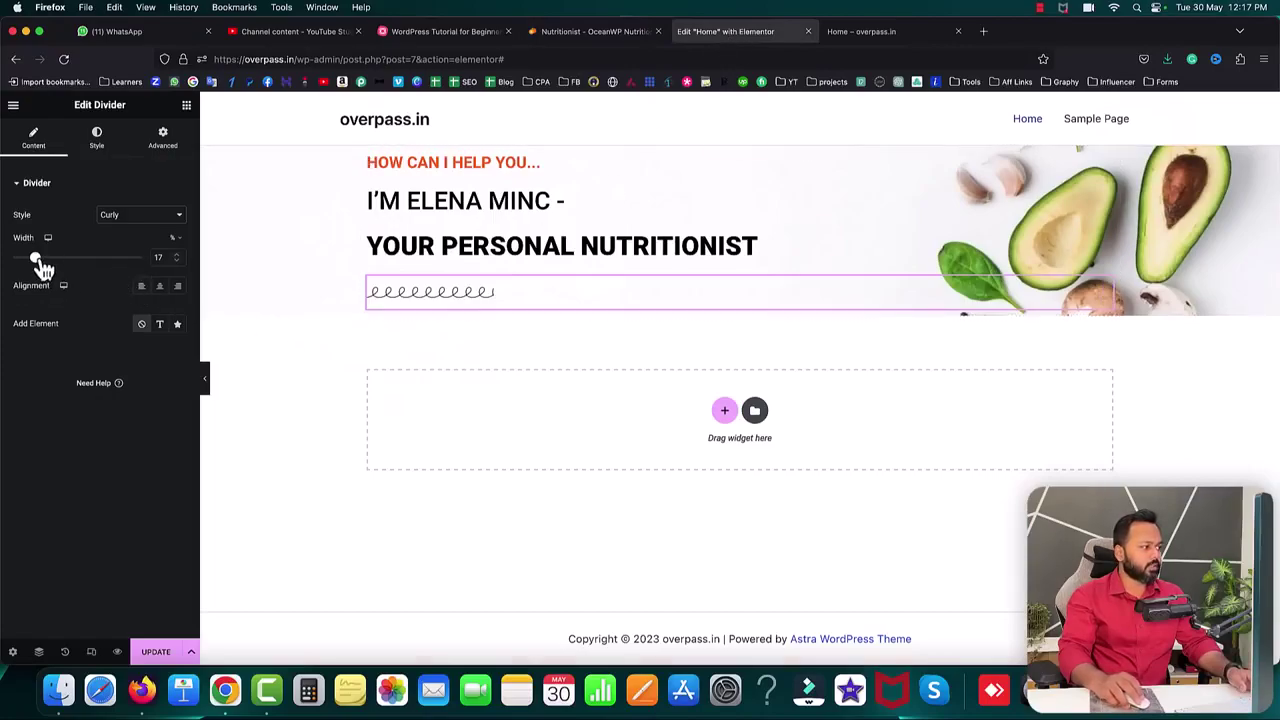
click(178, 255)
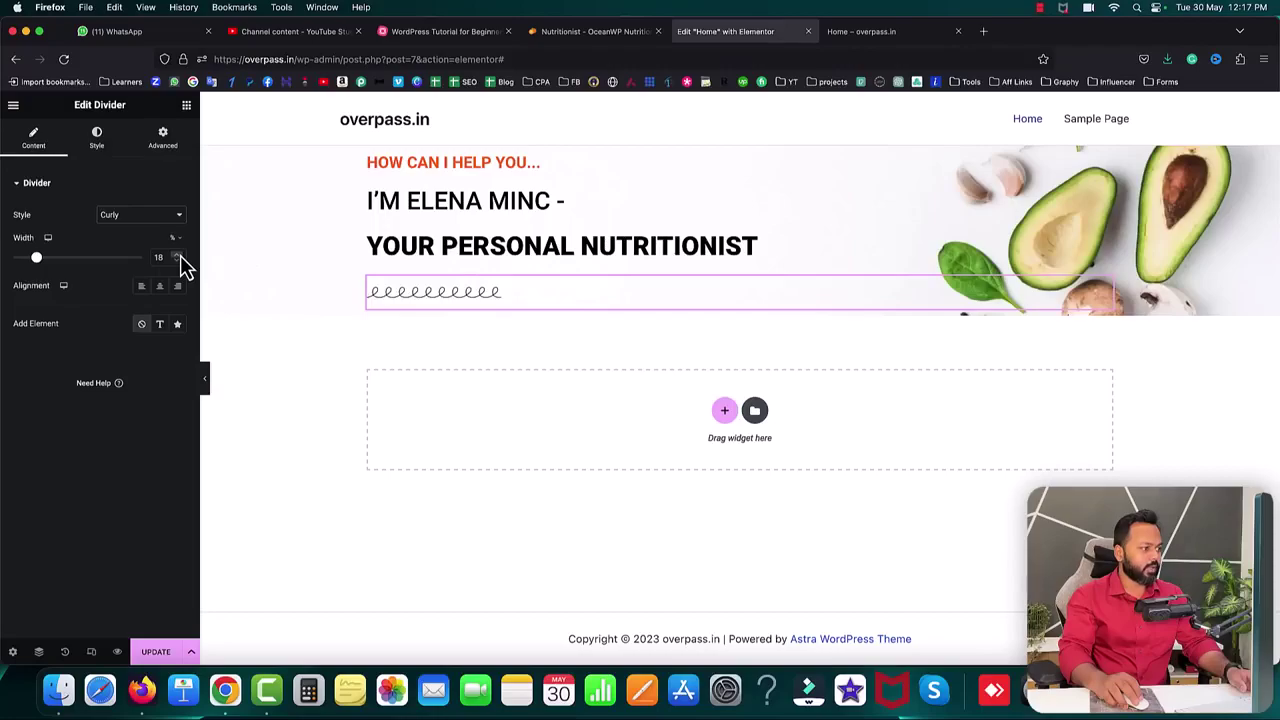
- Copy the orange hex colour #F8730F from the HOW CAN I HELP YOU... heading
click(427, 162)
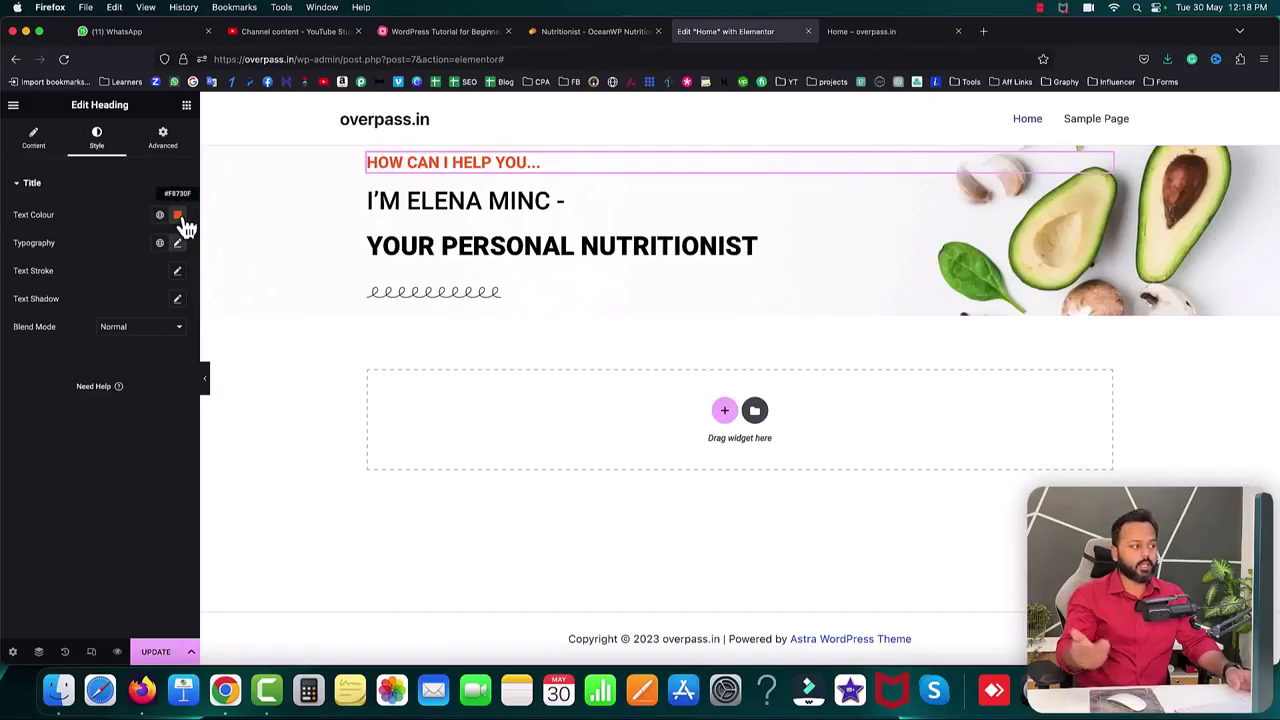
click(177, 217)
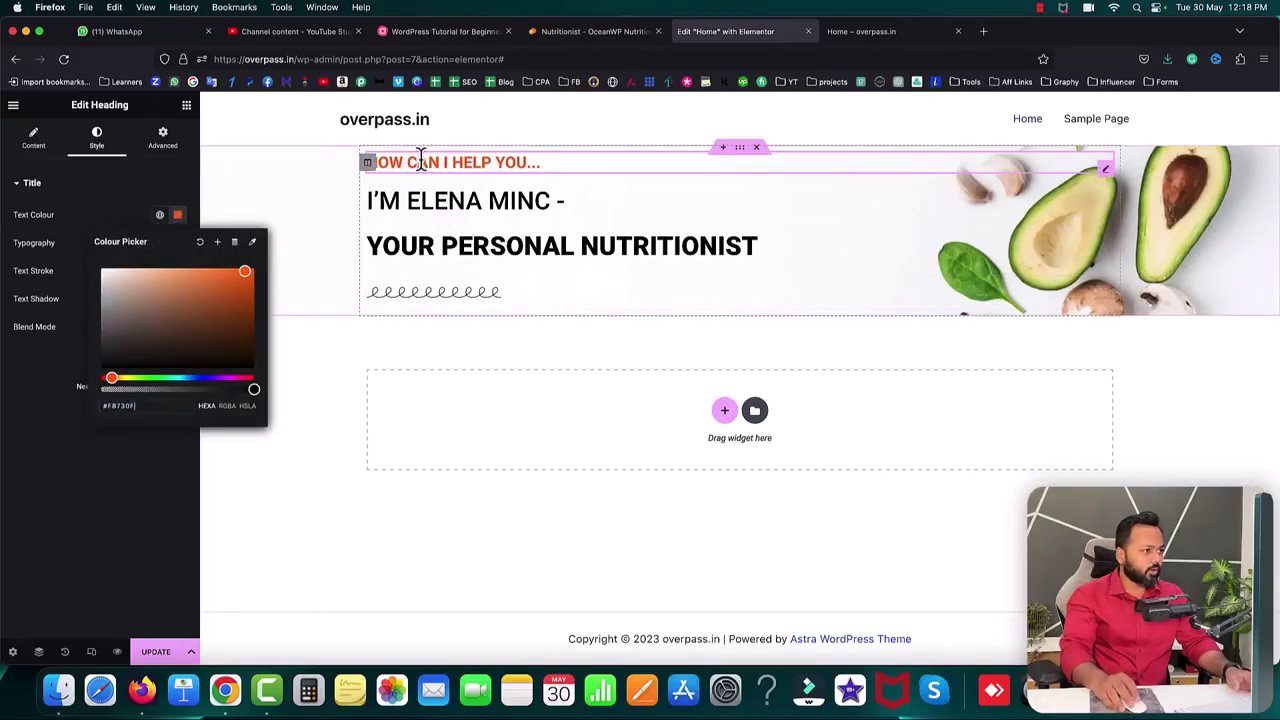
right_click(111, 407)
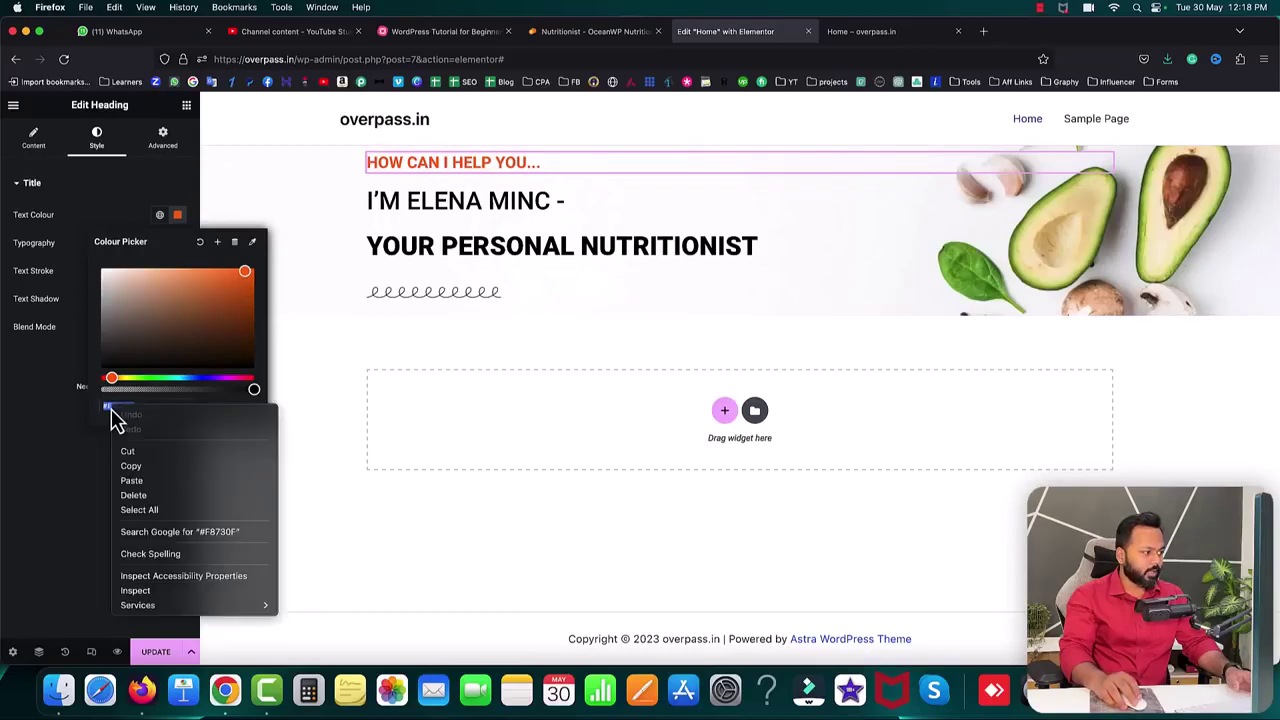
click(131, 465)
click(105, 465)
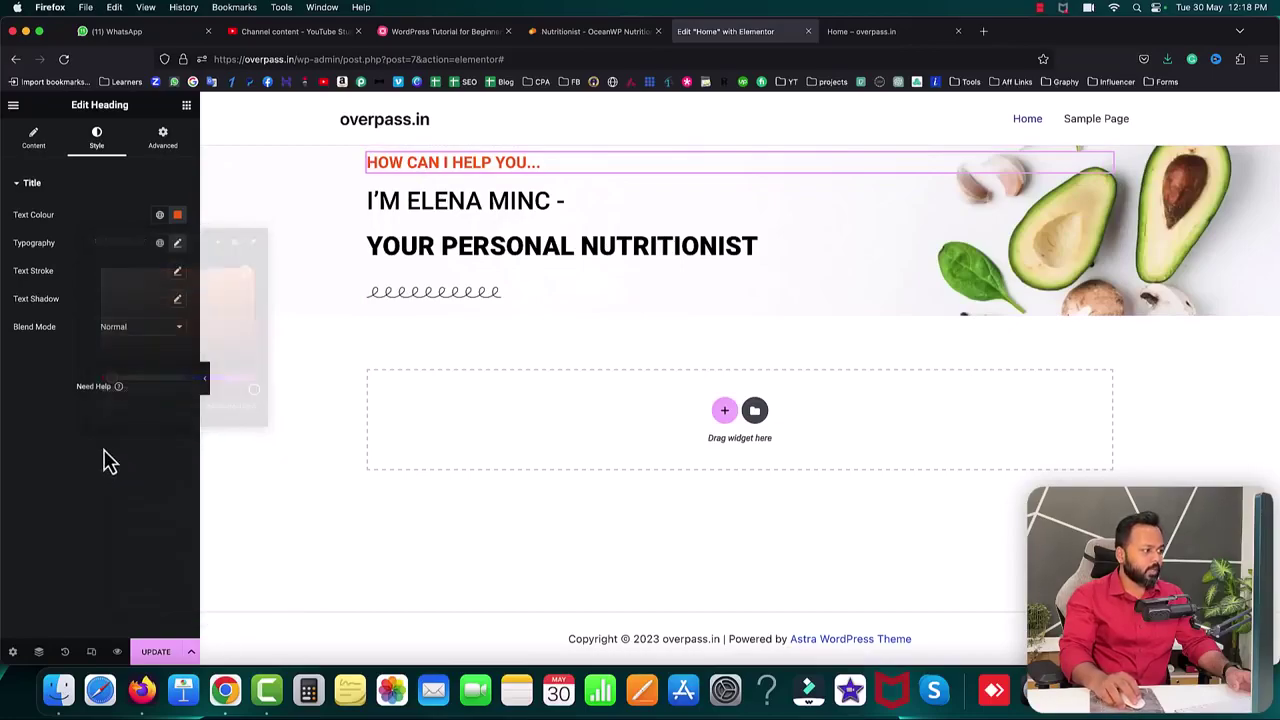
- Give the divider colour #F8730F and gap 2, then save the page
click(427, 295)
click(100, 140)
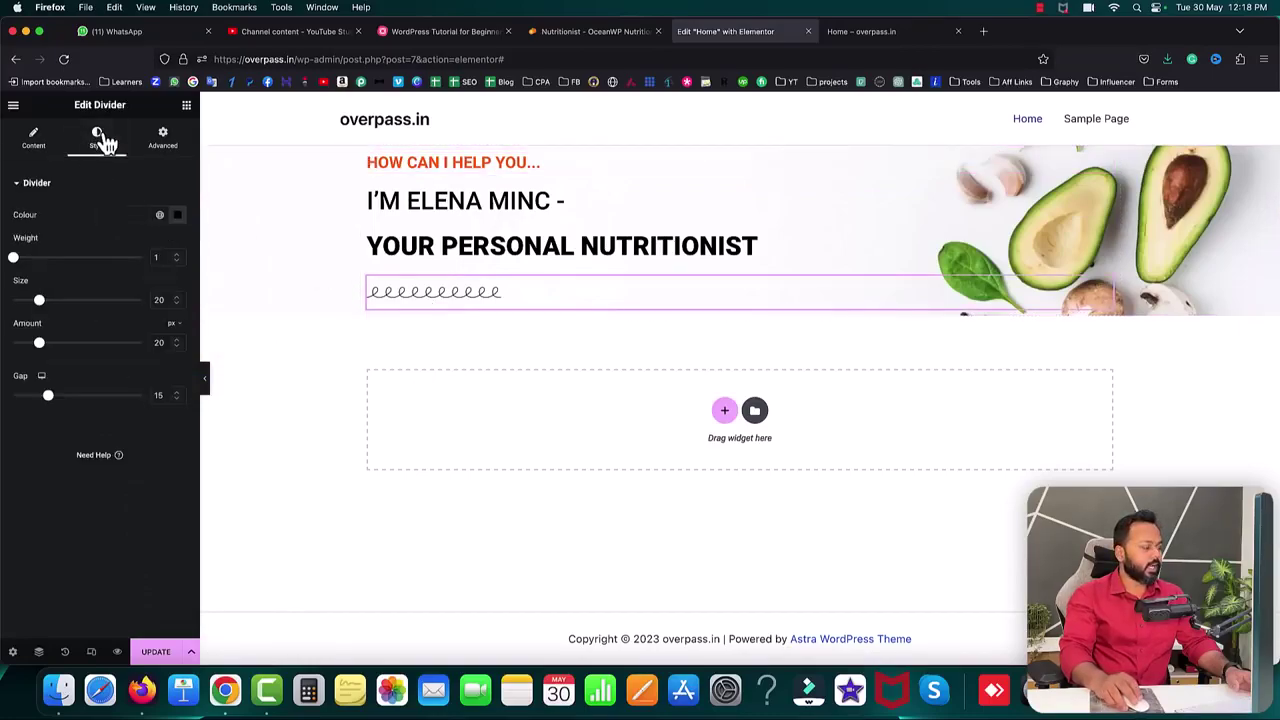
click(177, 215)
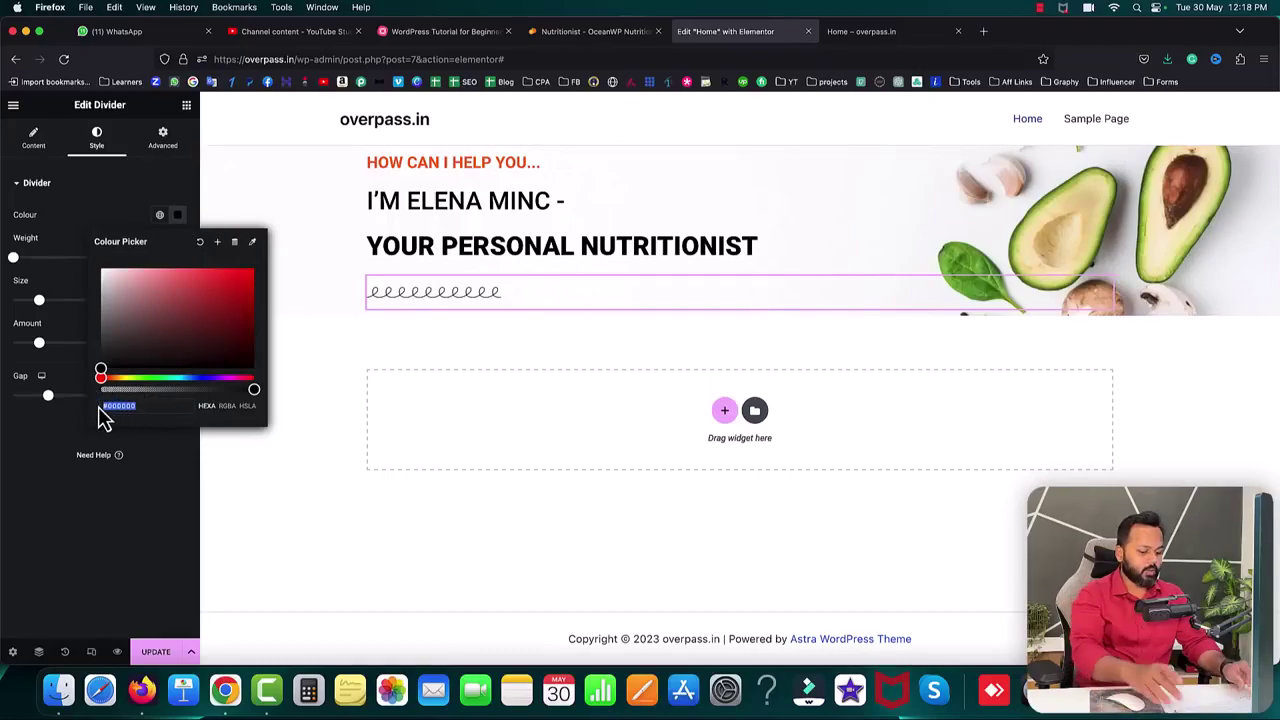
key(super+v)
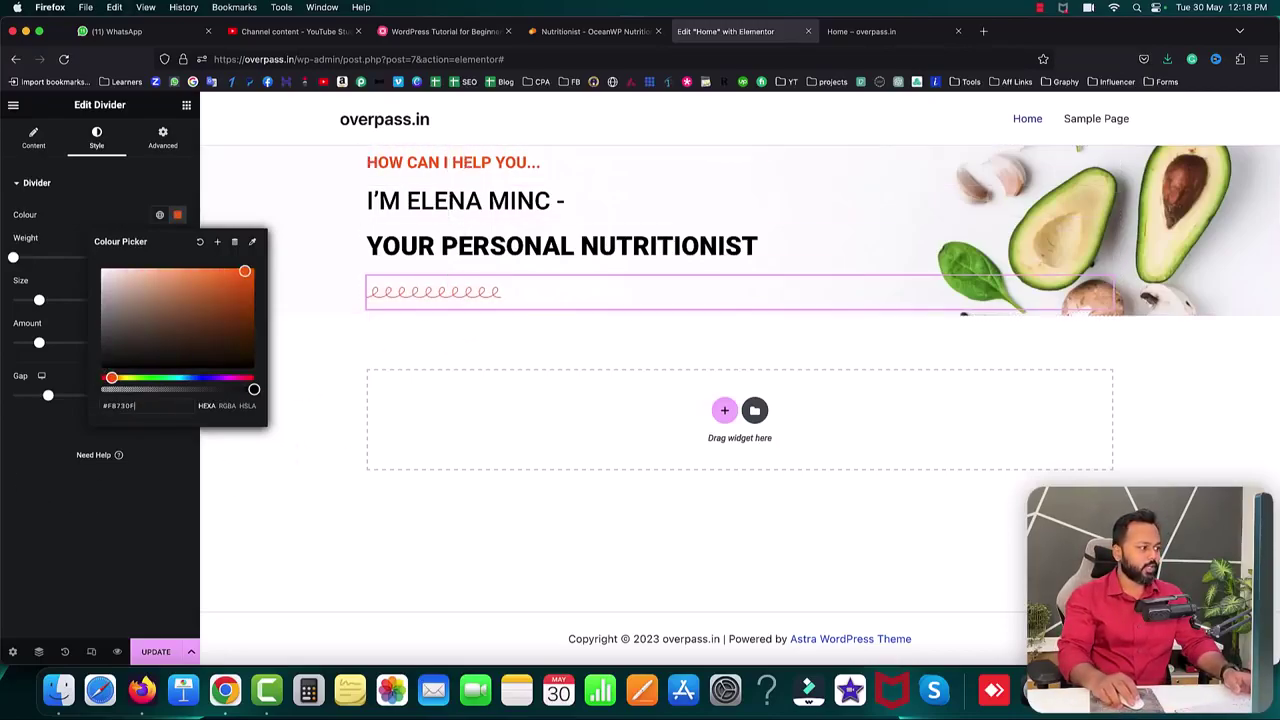
click(315, 331)
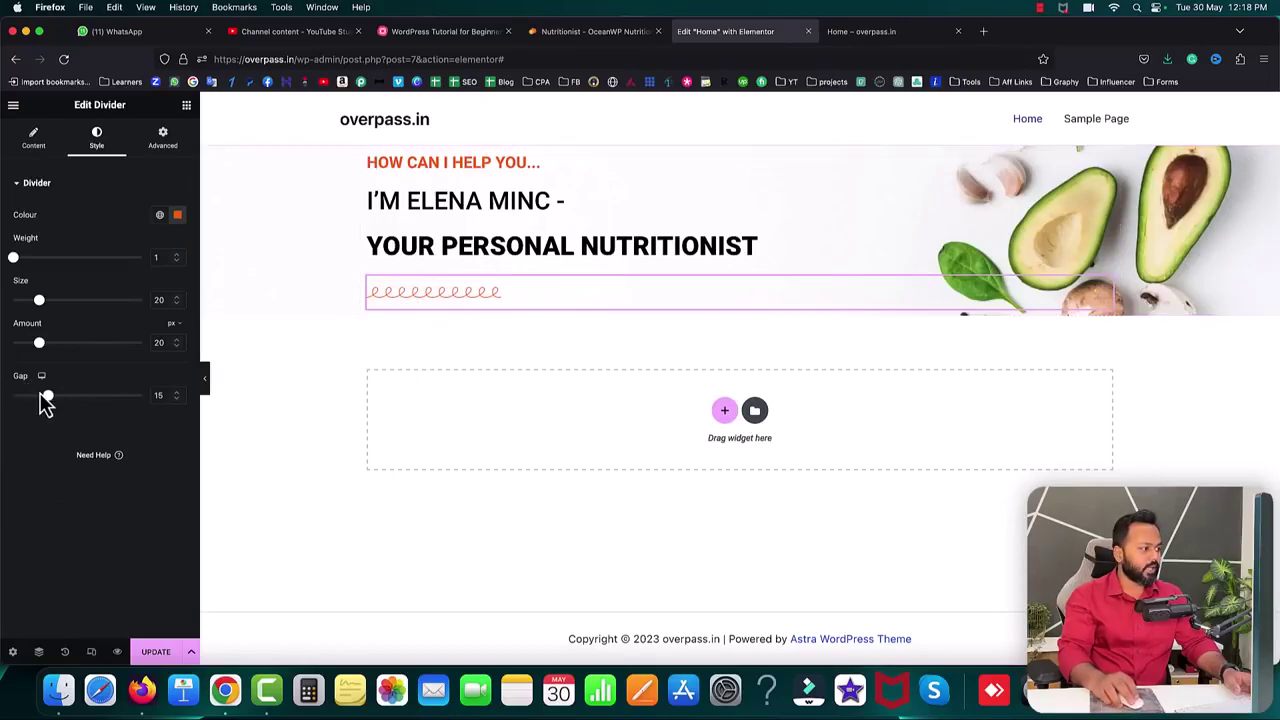
drag(50, 402, 10, 402)
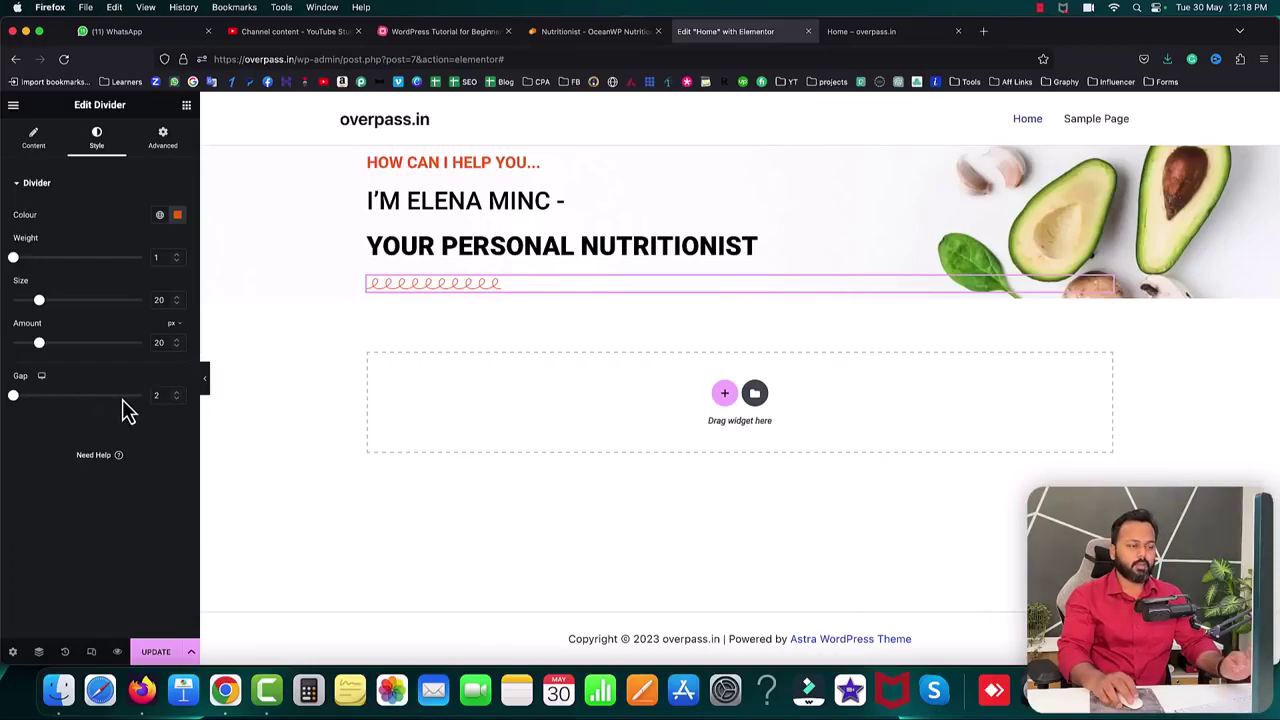
click(157, 651)
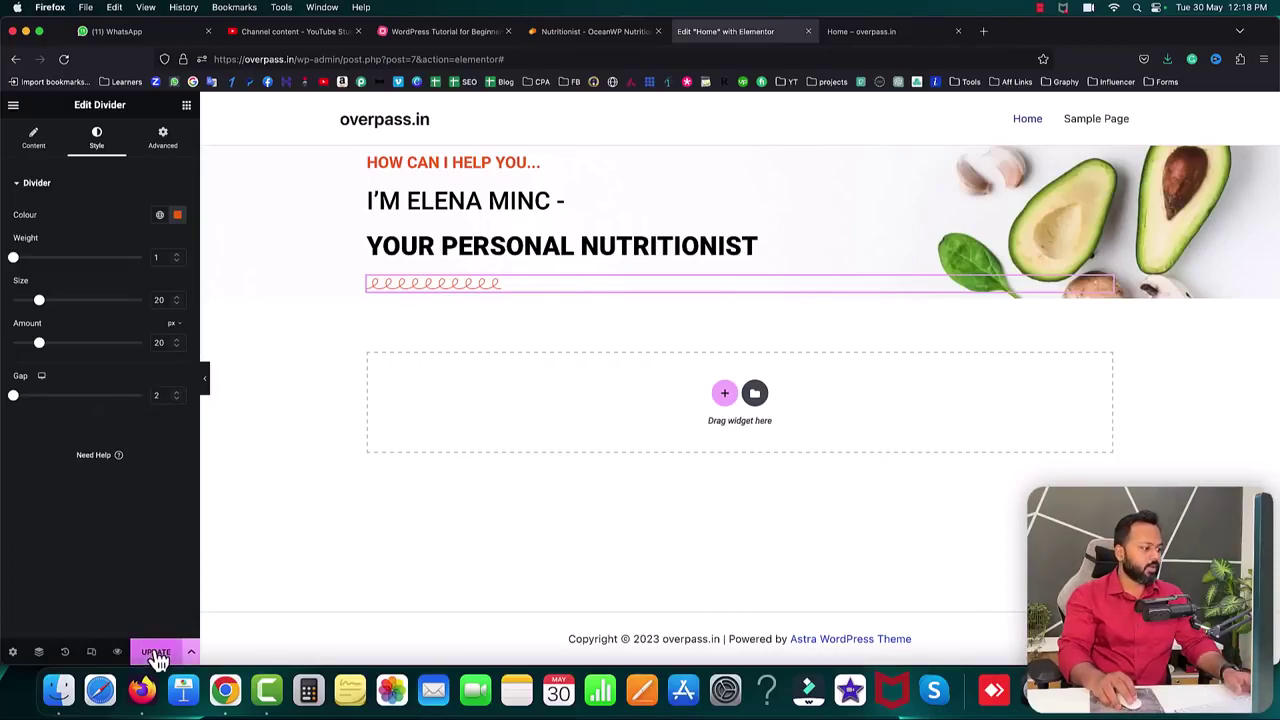
- Check the divider on the reloaded live page and copy the demo site's two-line intro paragraph
click(858, 33)
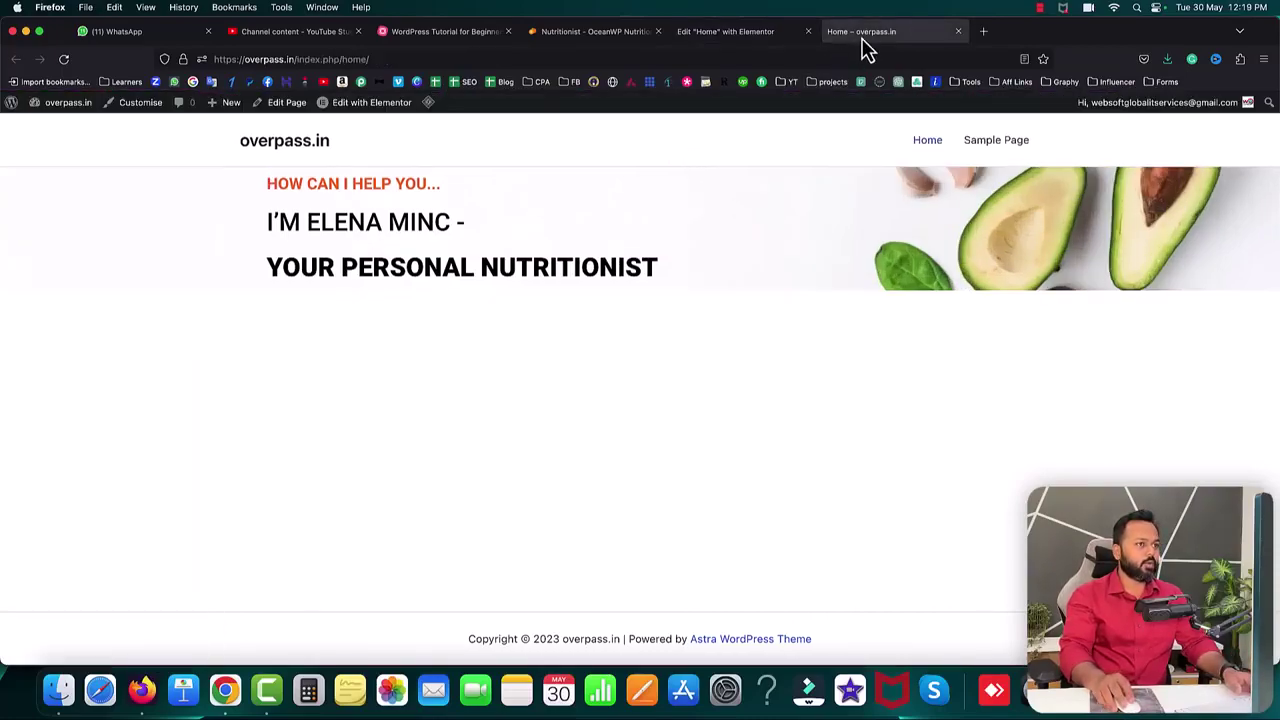
click(64, 59)
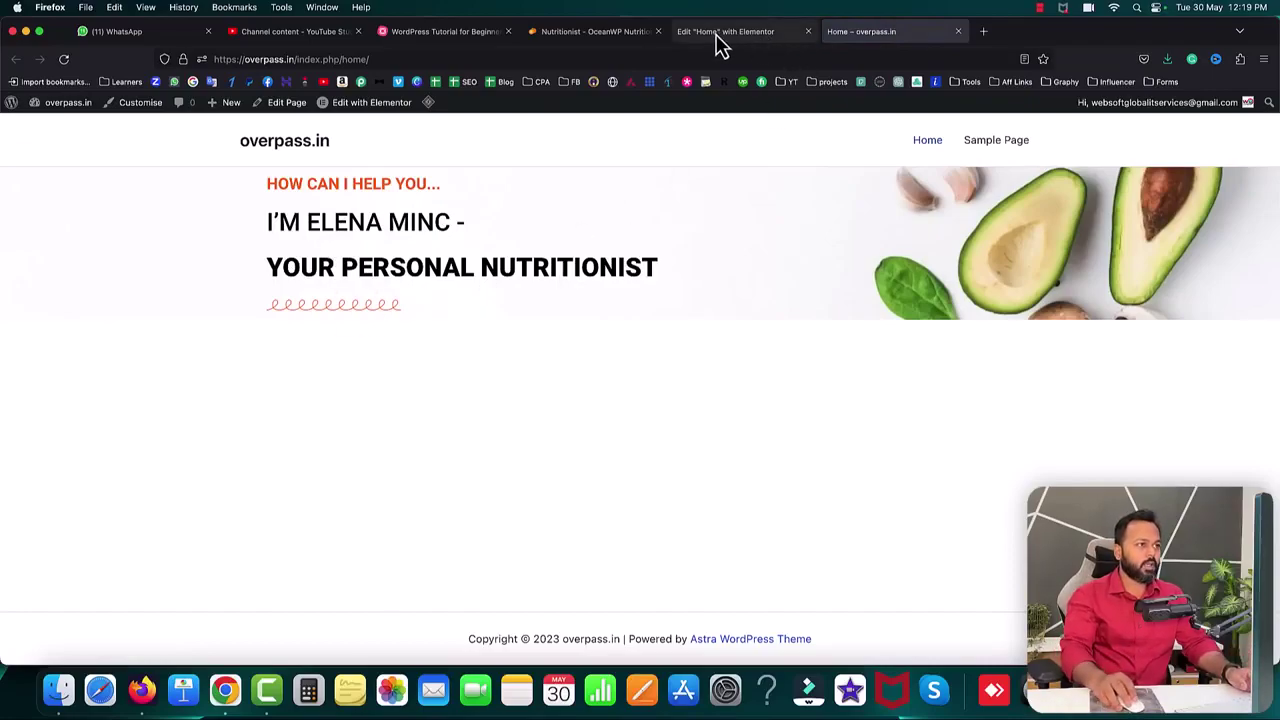
click(580, 36)
drag(268, 325, 672, 338)
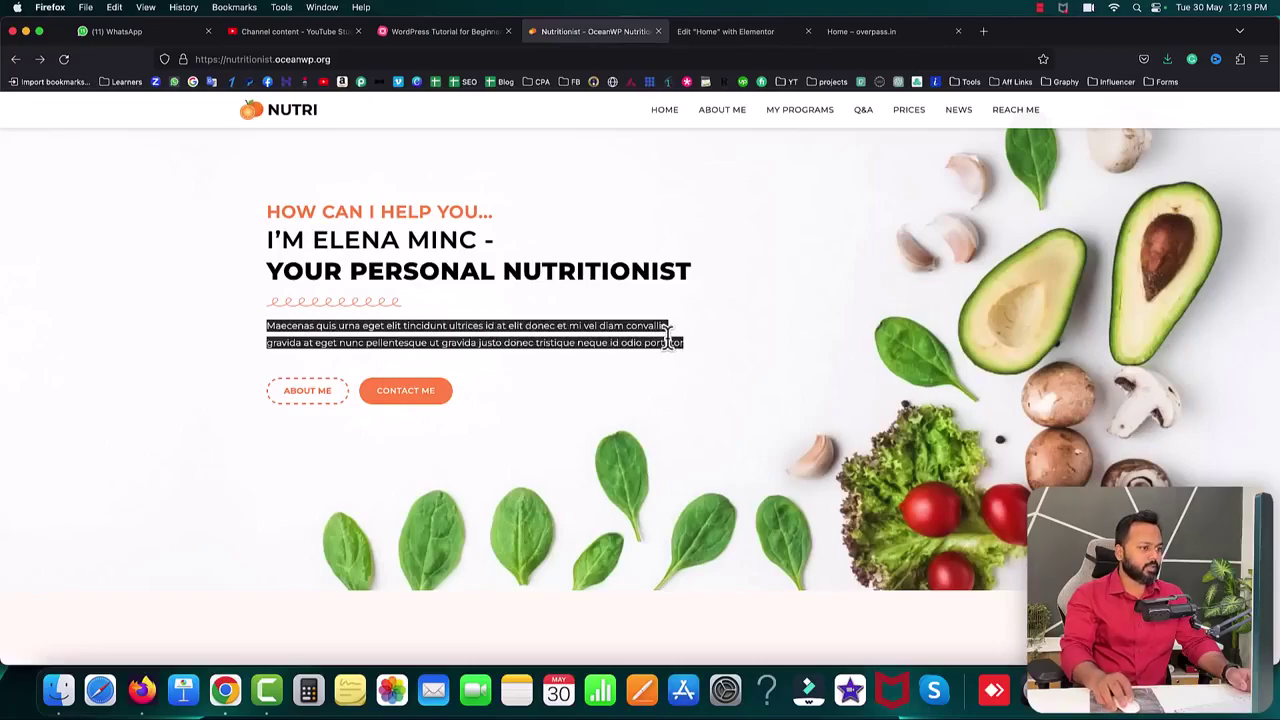
right_click(672, 338)
click(670, 330)
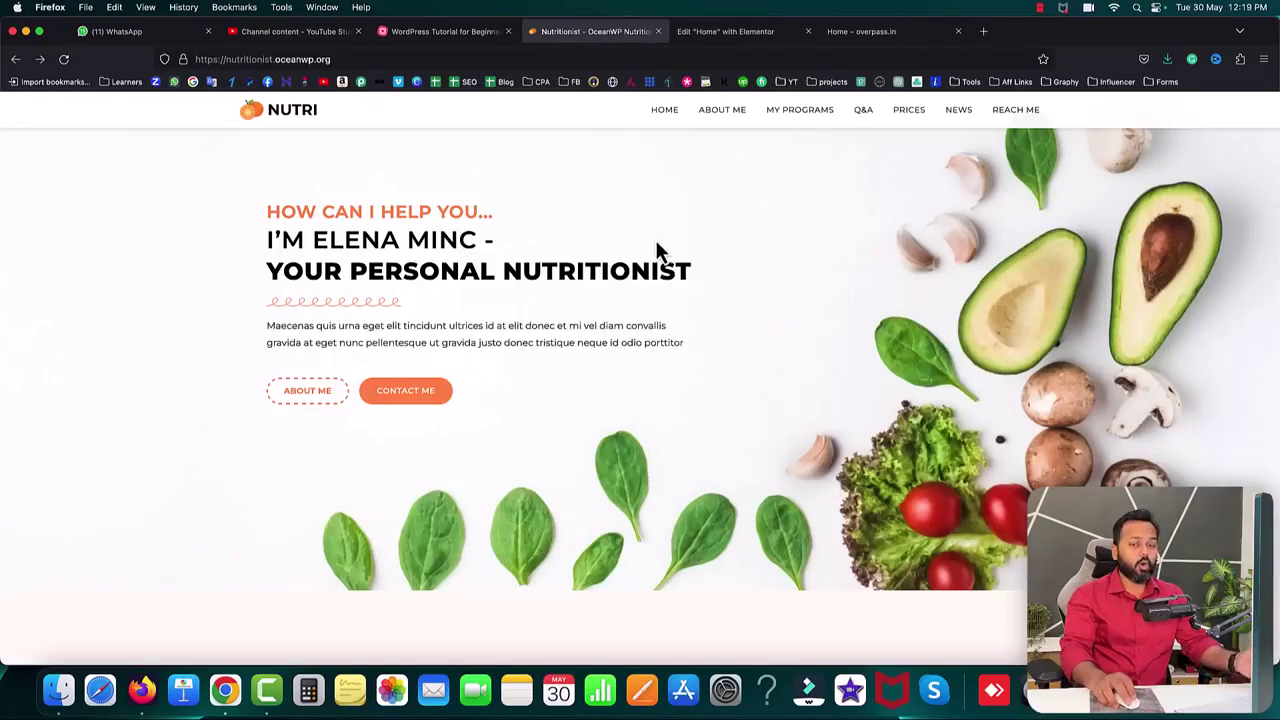
click(714, 38)
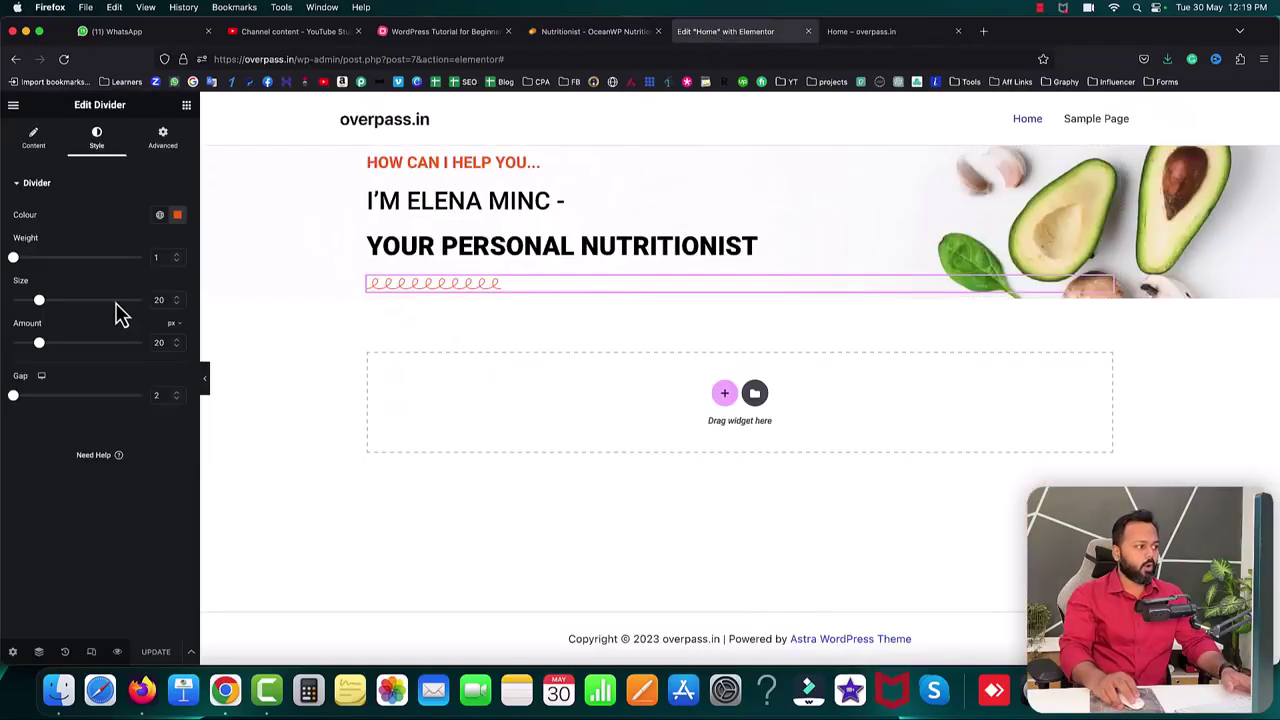
click(187, 106)
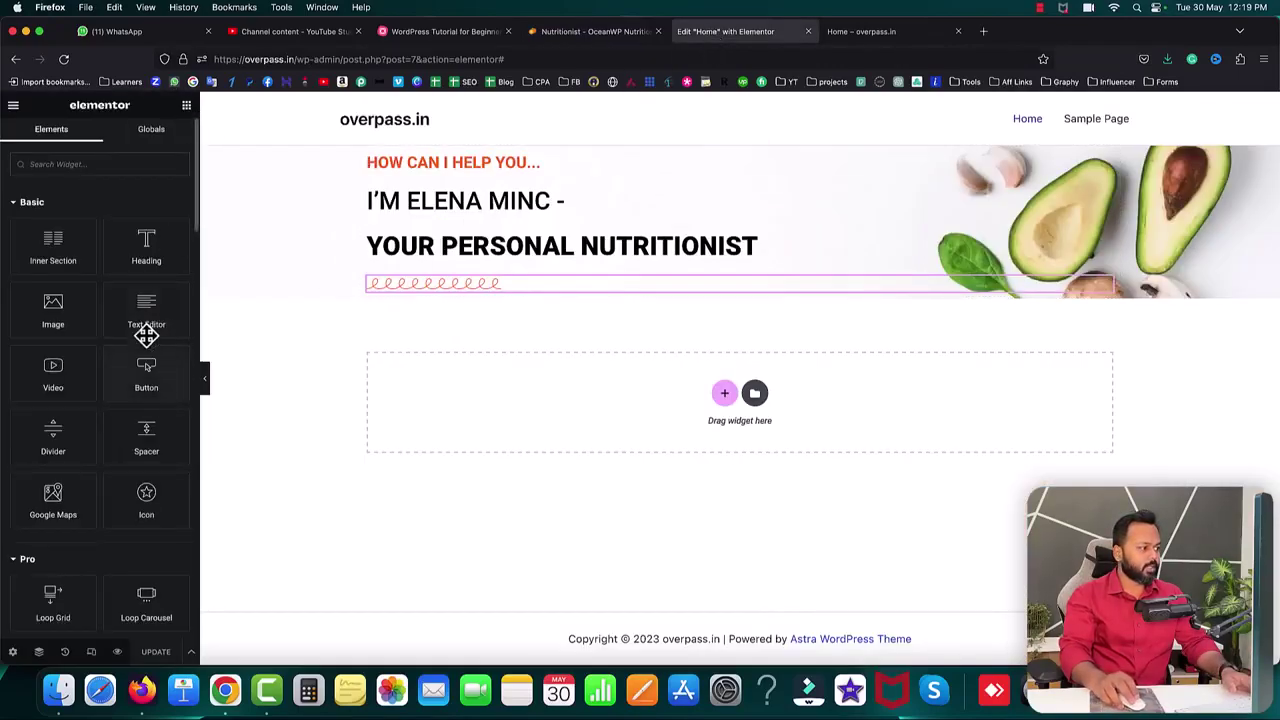
- Add a Text Editor widget below the divider and replace Lorem ipsum with the pasted Maecenas paragraph
drag(146, 314, 409, 289)
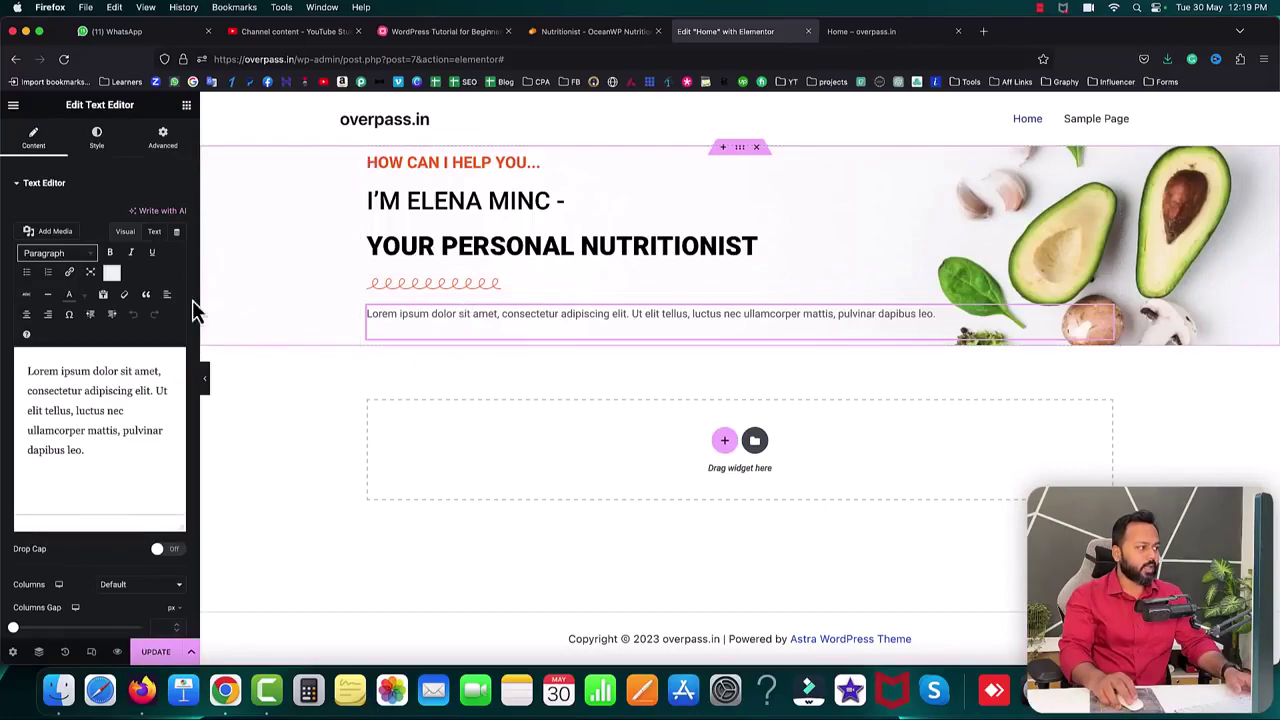
drag(62, 105, 124, 106)
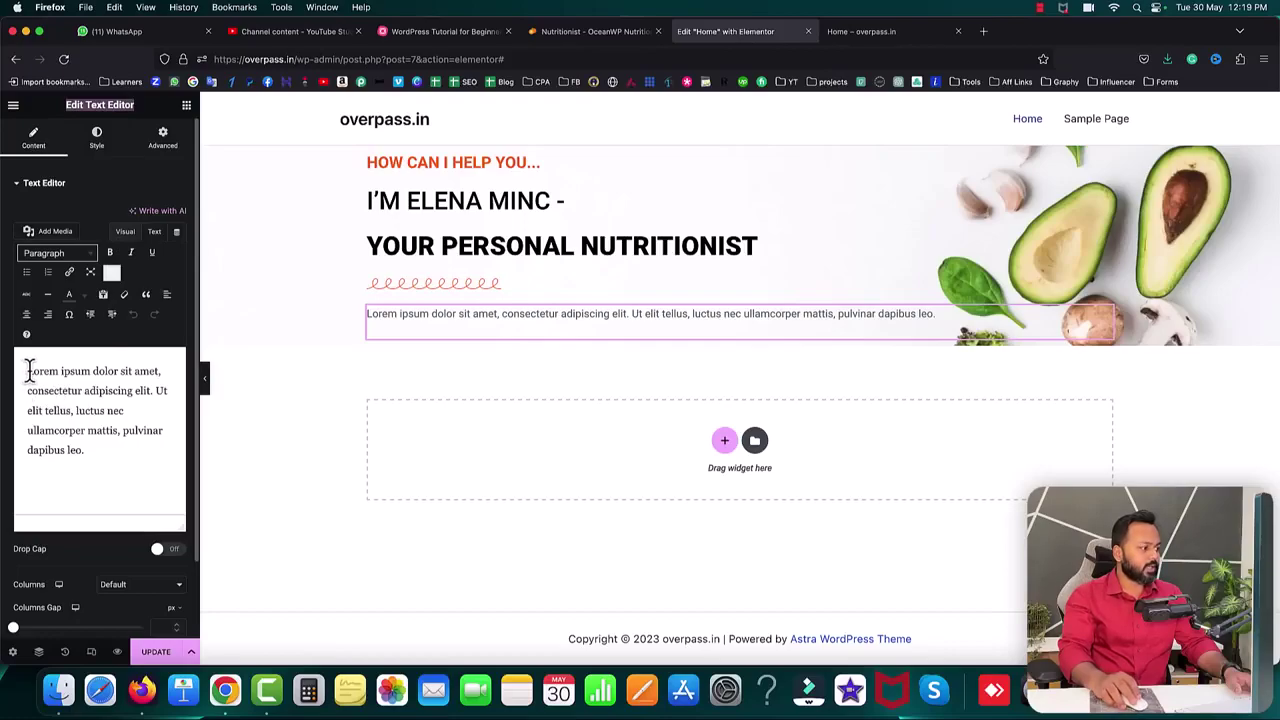
click(155, 233)
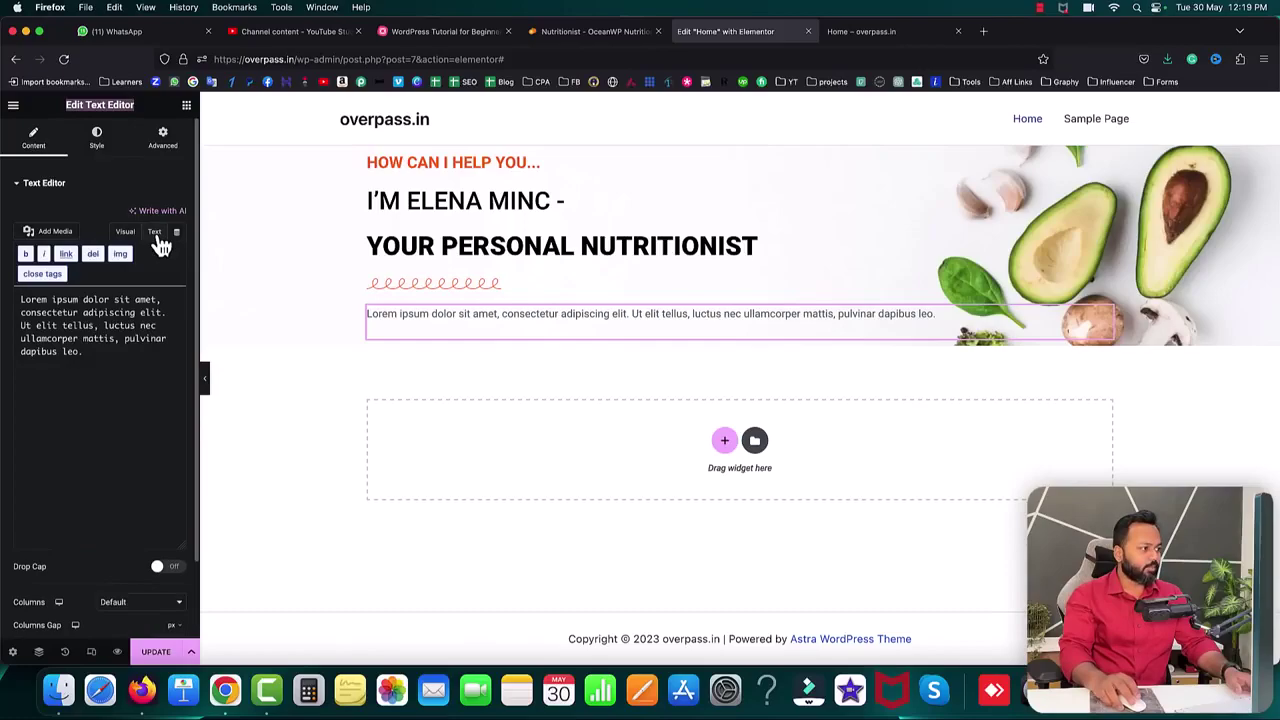
drag(101, 362, 10, 294)
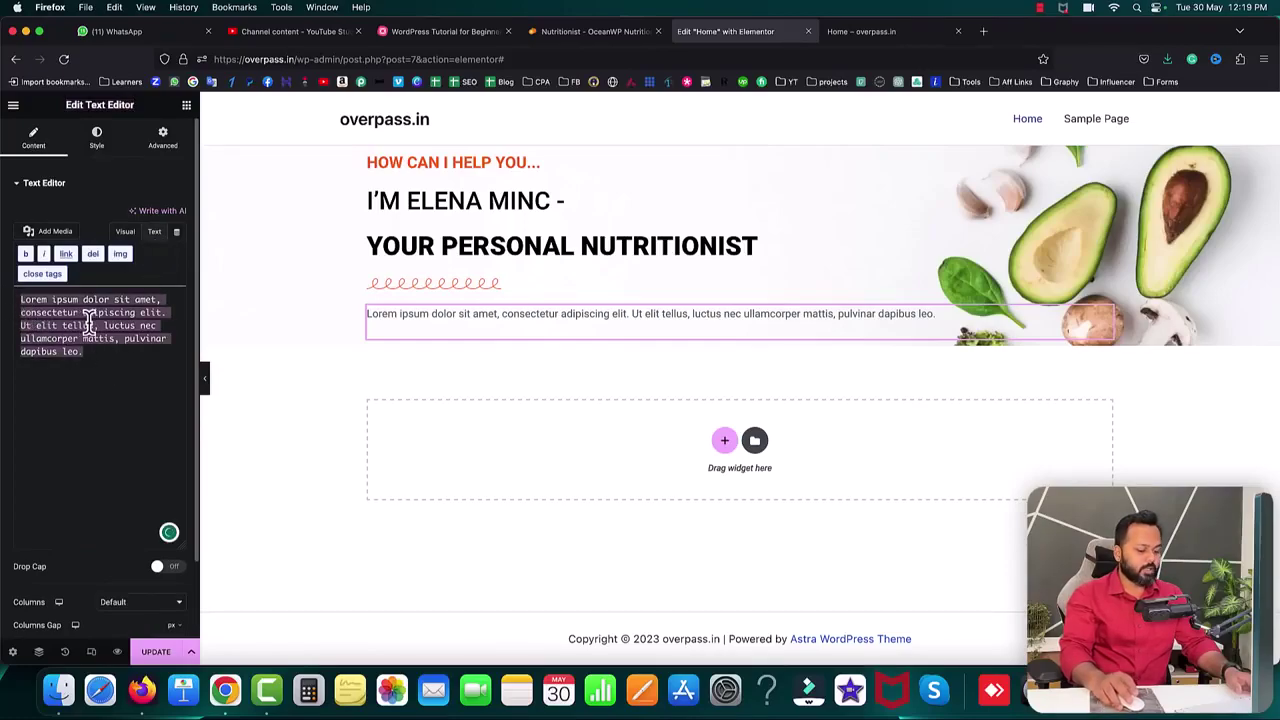
key(BackSpace)
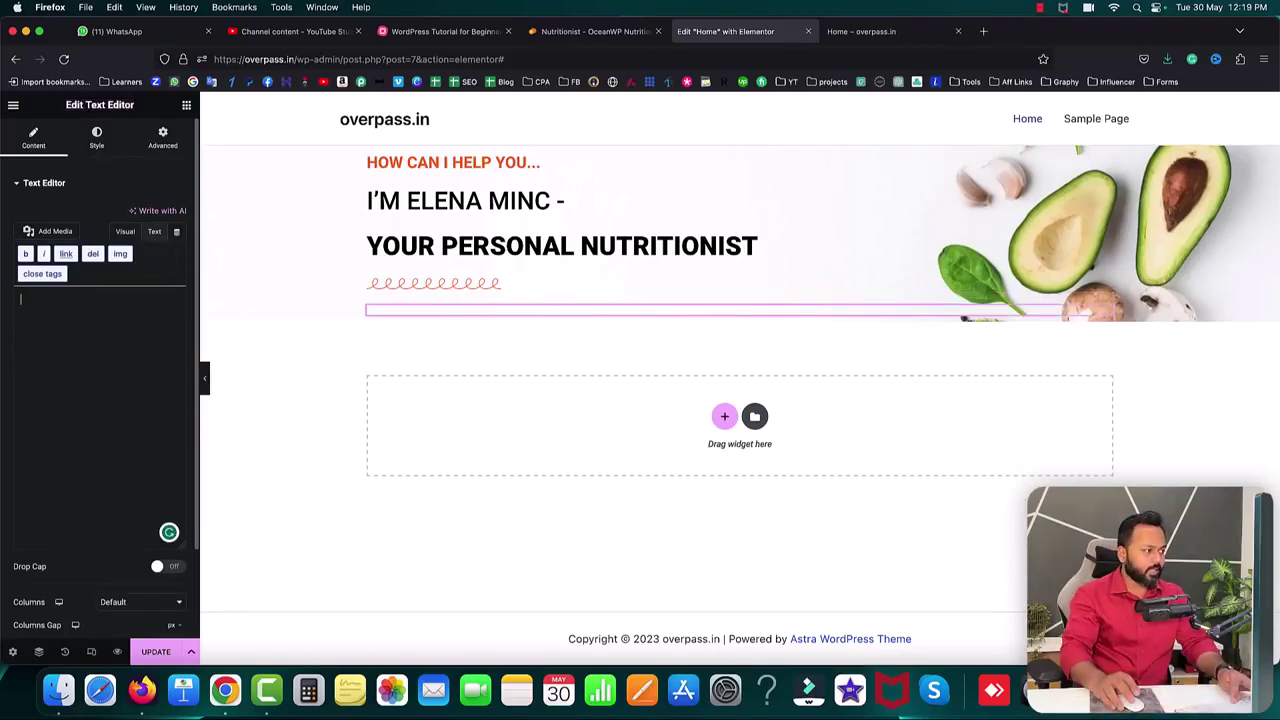
key(super+v)
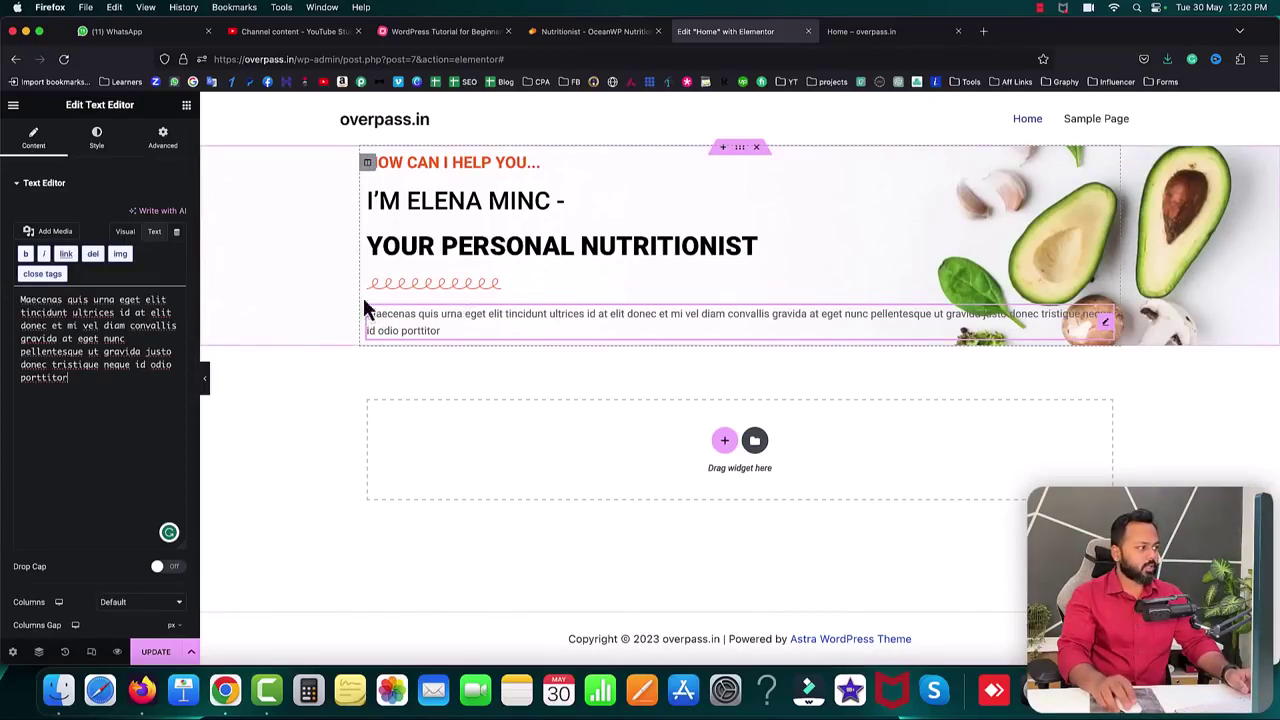
- Darken the paragraph text colour to #262424 and save the page
click(95, 139)
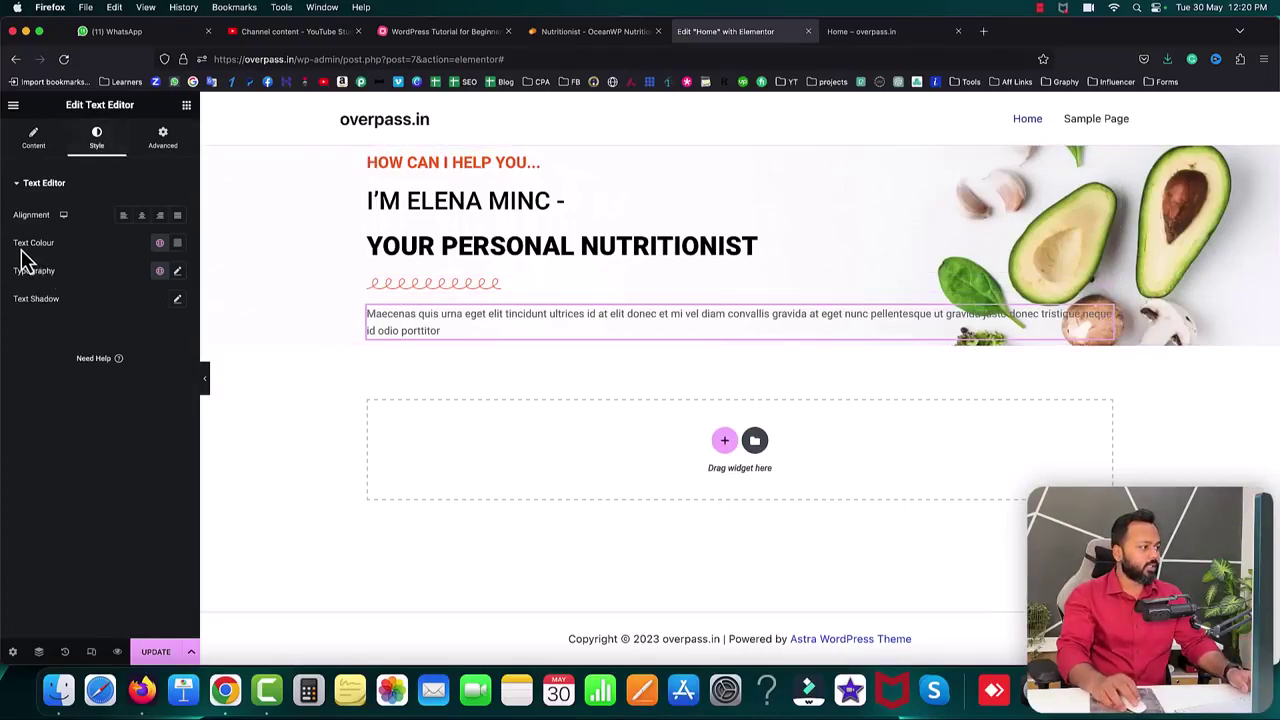
click(177, 243)
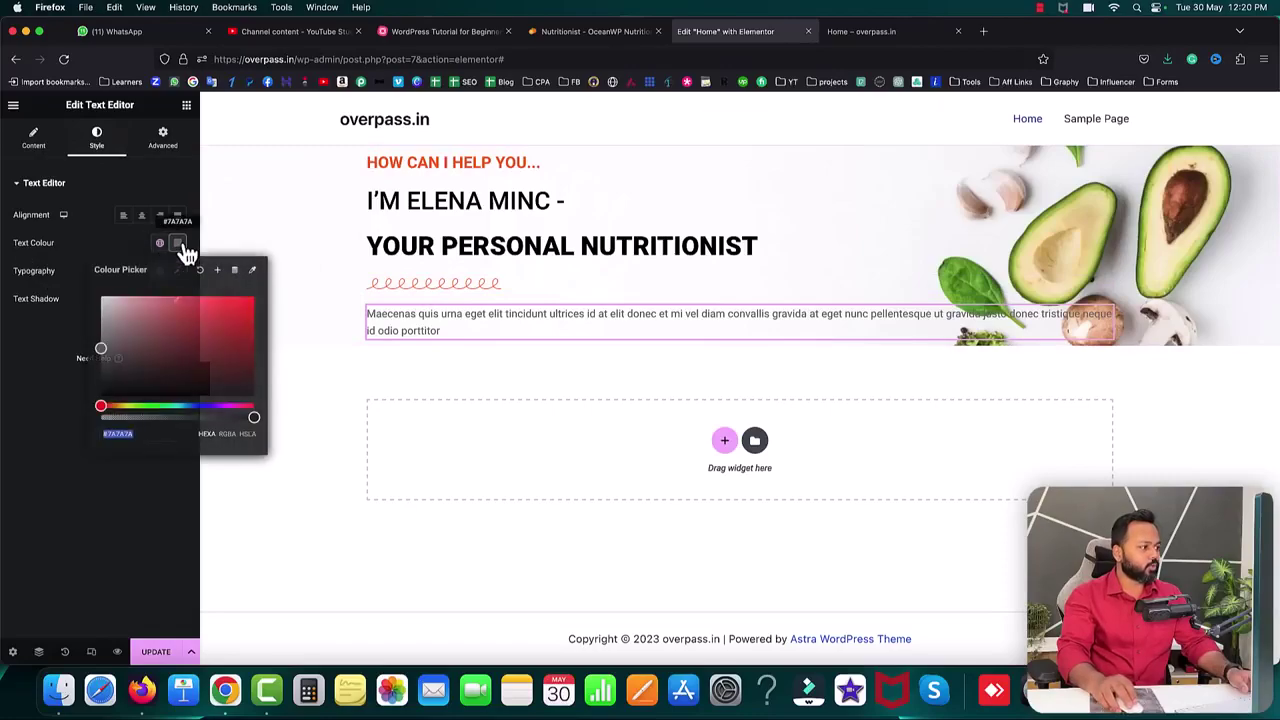
drag(151, 374, 100, 384)
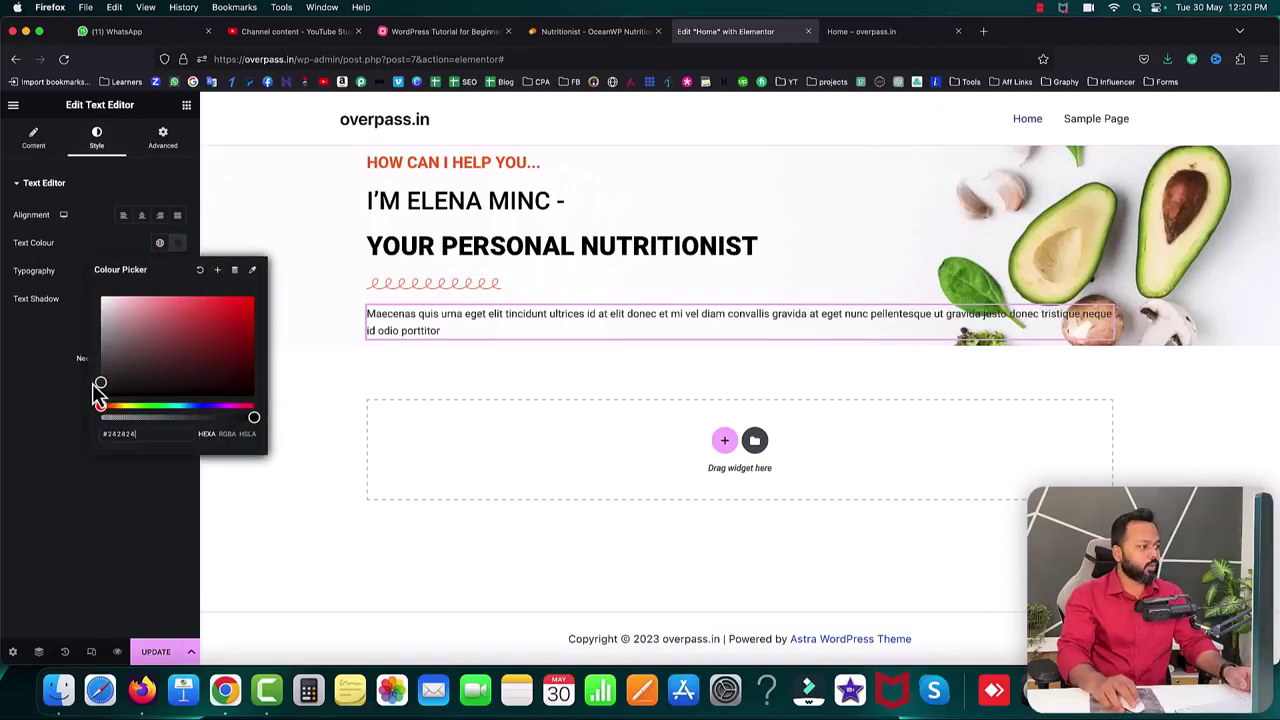
click(80, 396)
click(155, 653)
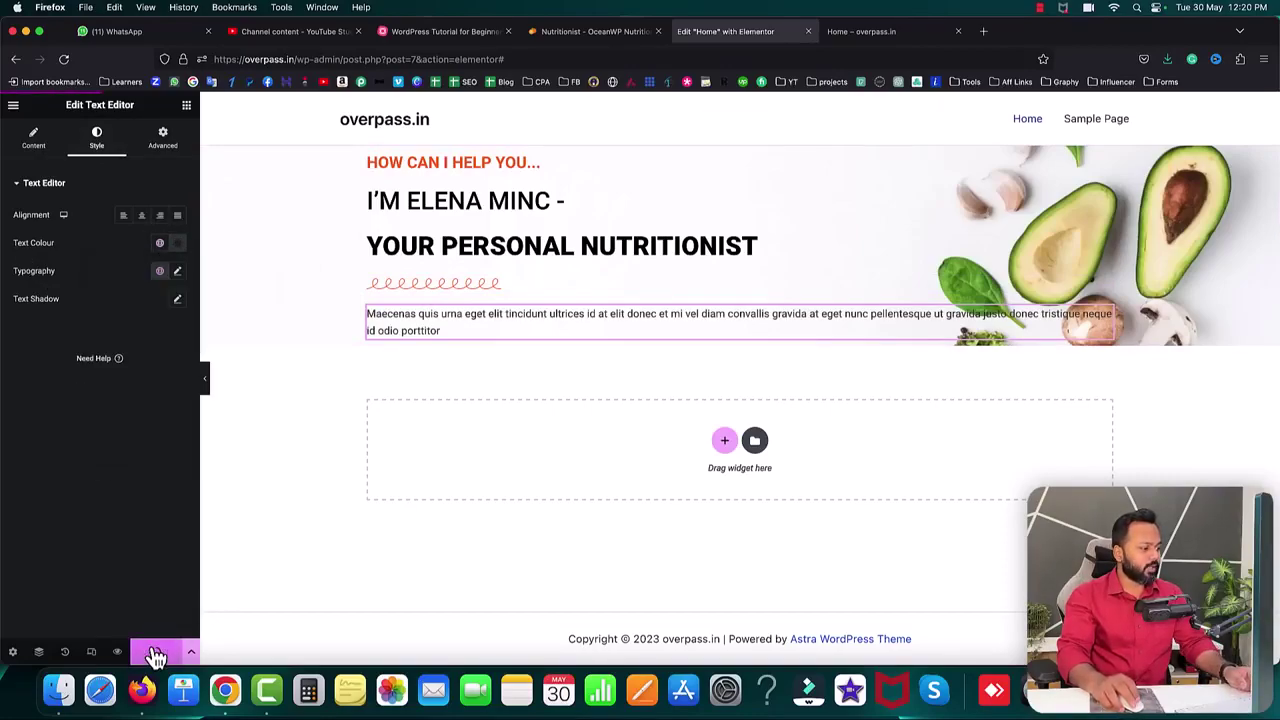
- Reload the live Home page to confirm the Maecenas paragraph, then return to the Elementor editor
click(896, 34)
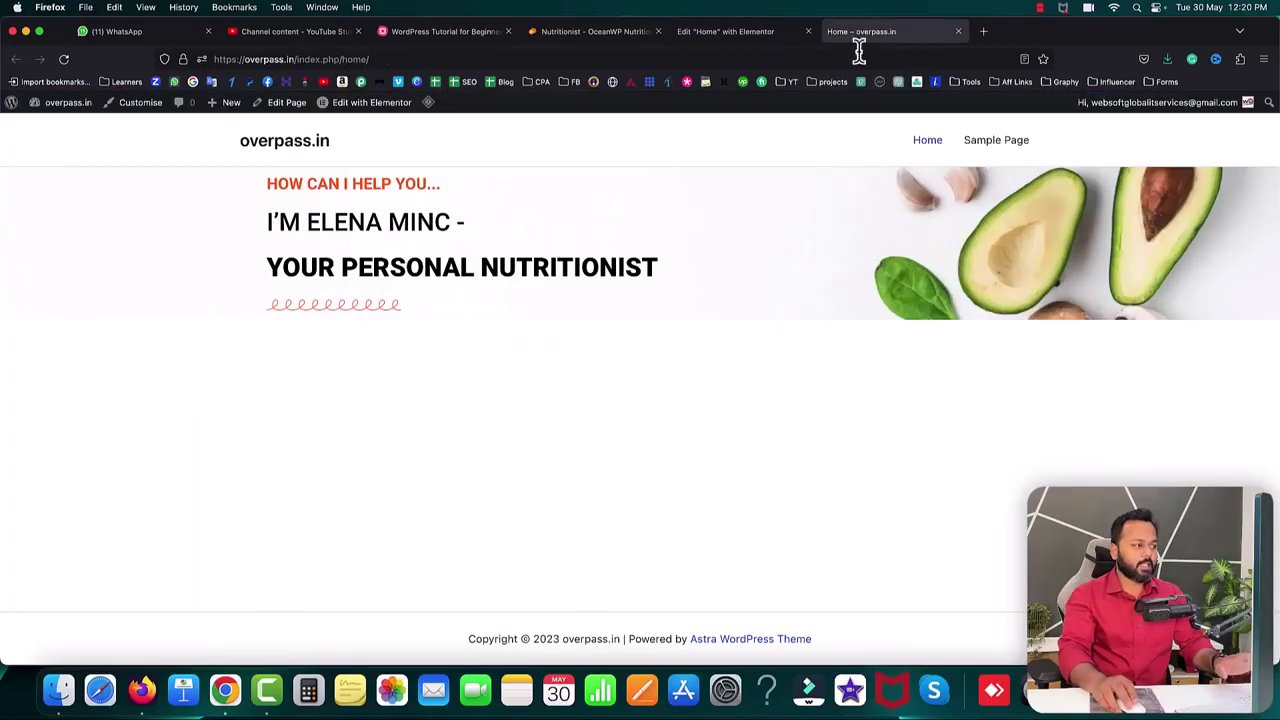
click(64, 60)
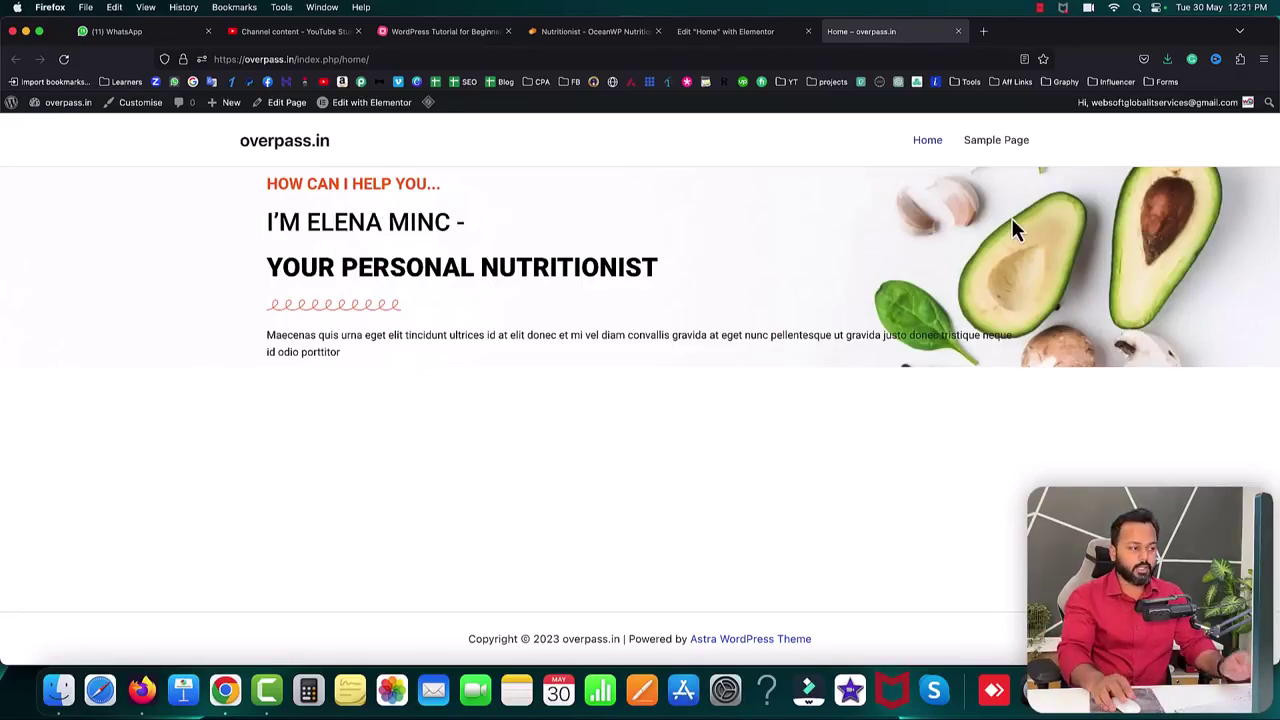
click(709, 38)
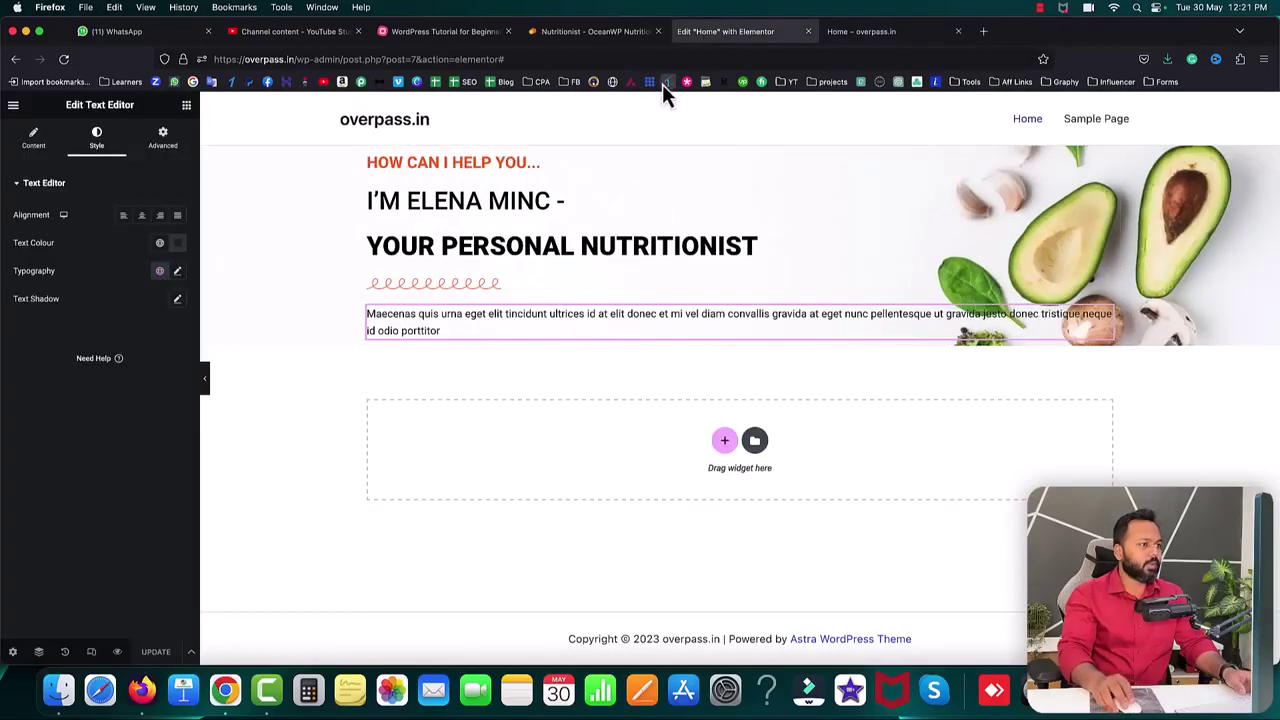
- Compare the hero with the NUTRI nutritionist demo page, then return to the editor
click(612, 35)
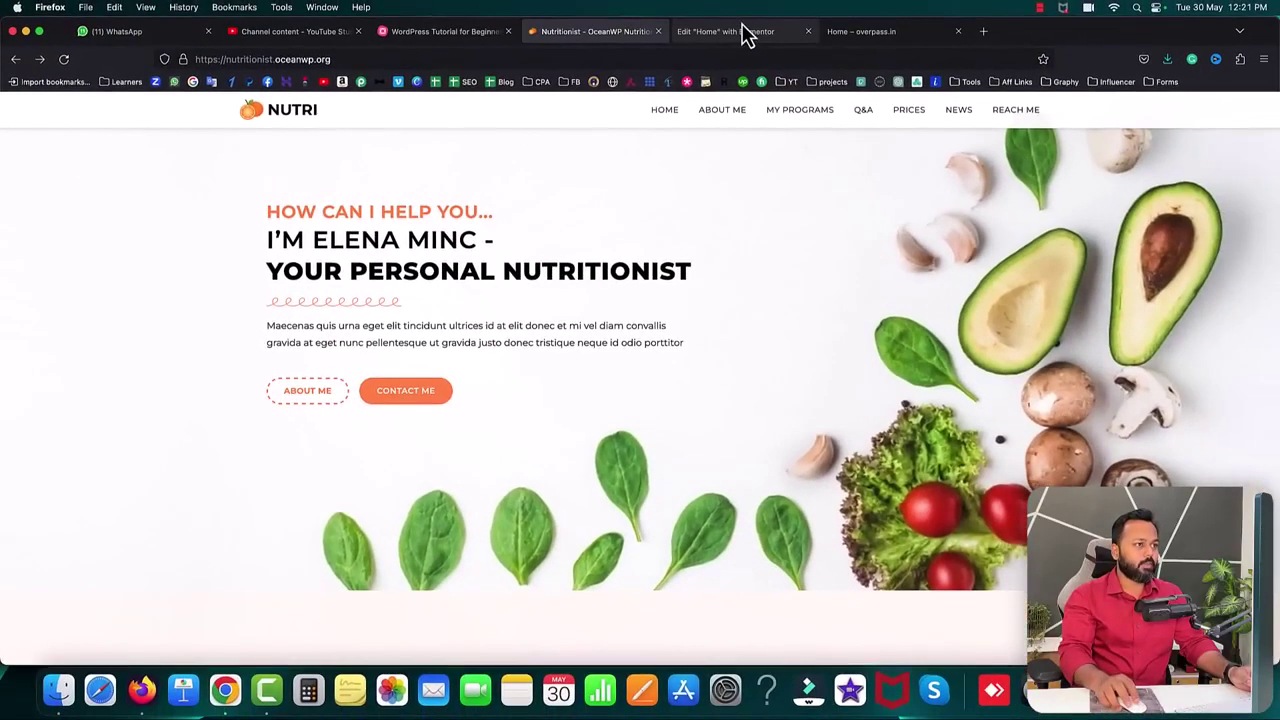
click(749, 31)
- Drag a Button widget under the Maecenas paragraph and relabel it ABOUT US
click(256, 51)
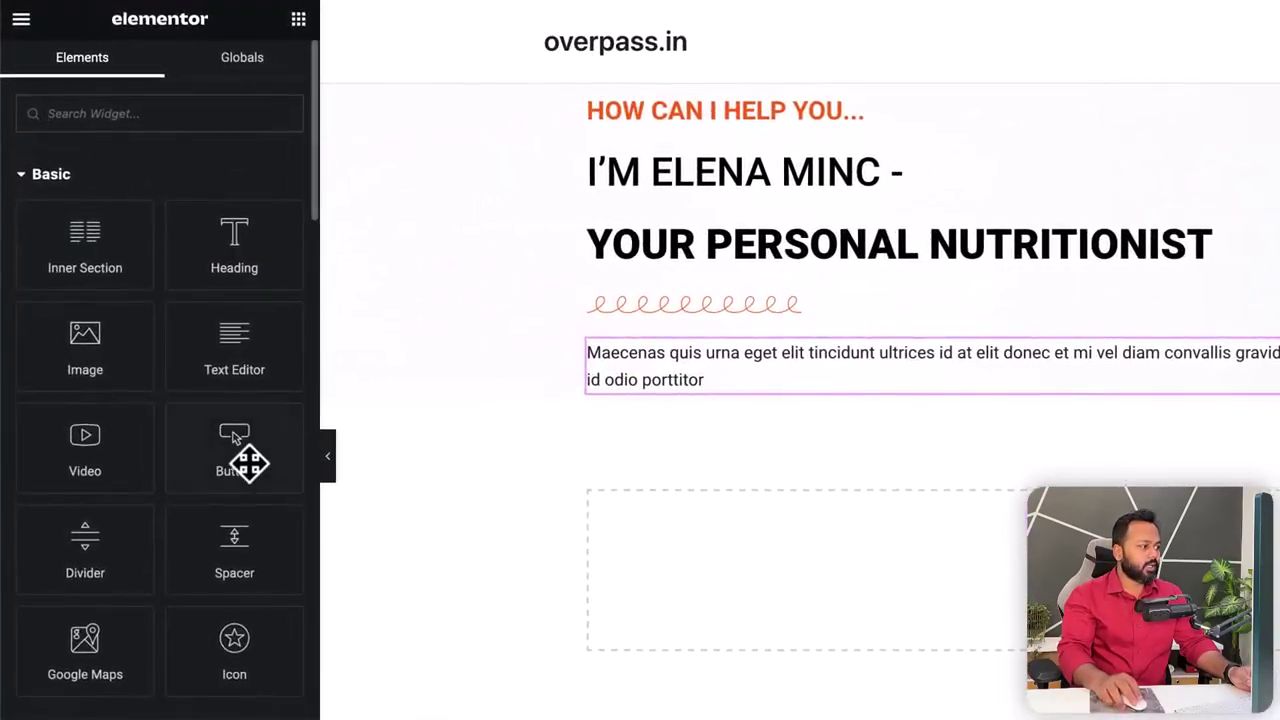
drag(192, 421, 498, 388)
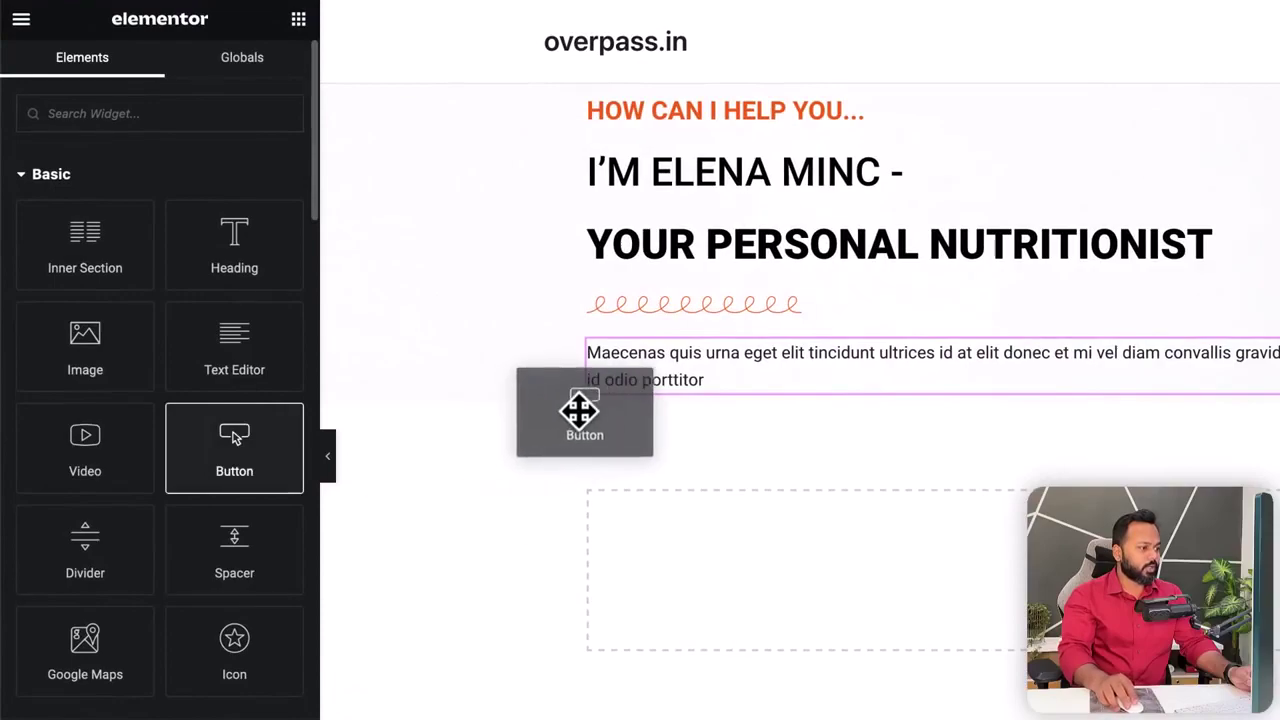
drag(578, 410, 646, 382)
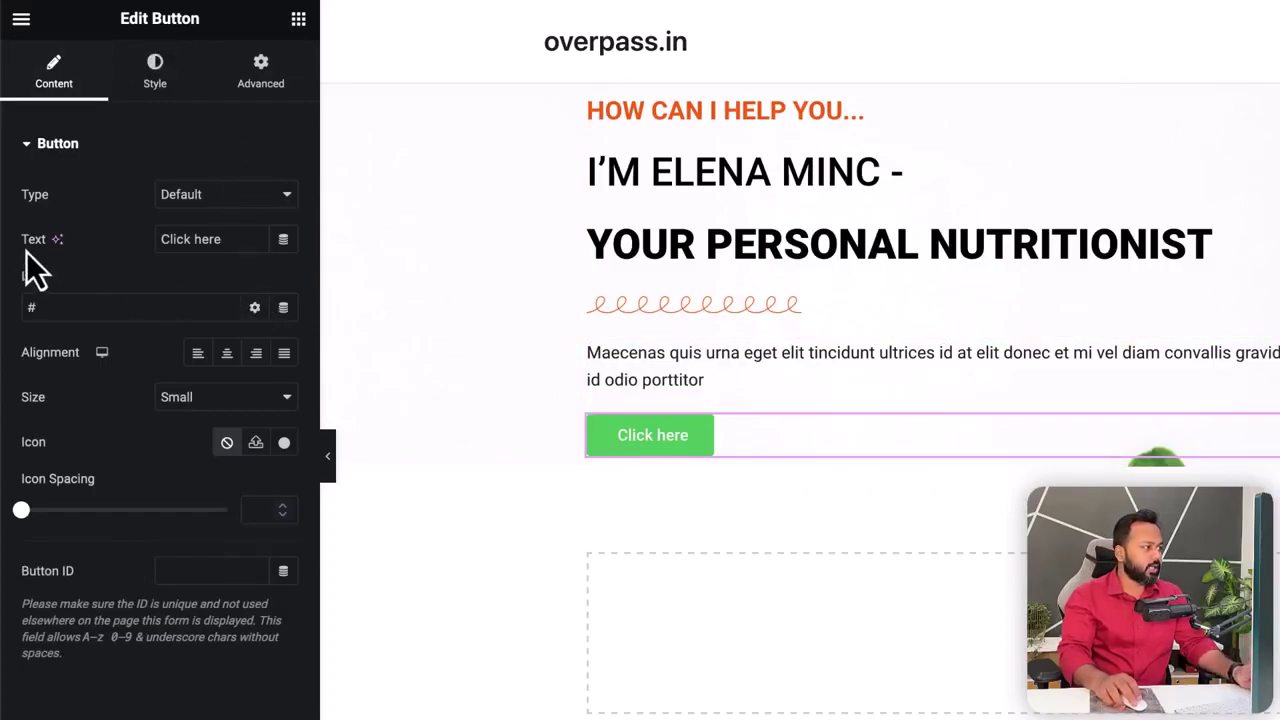
triple_click(206, 240)
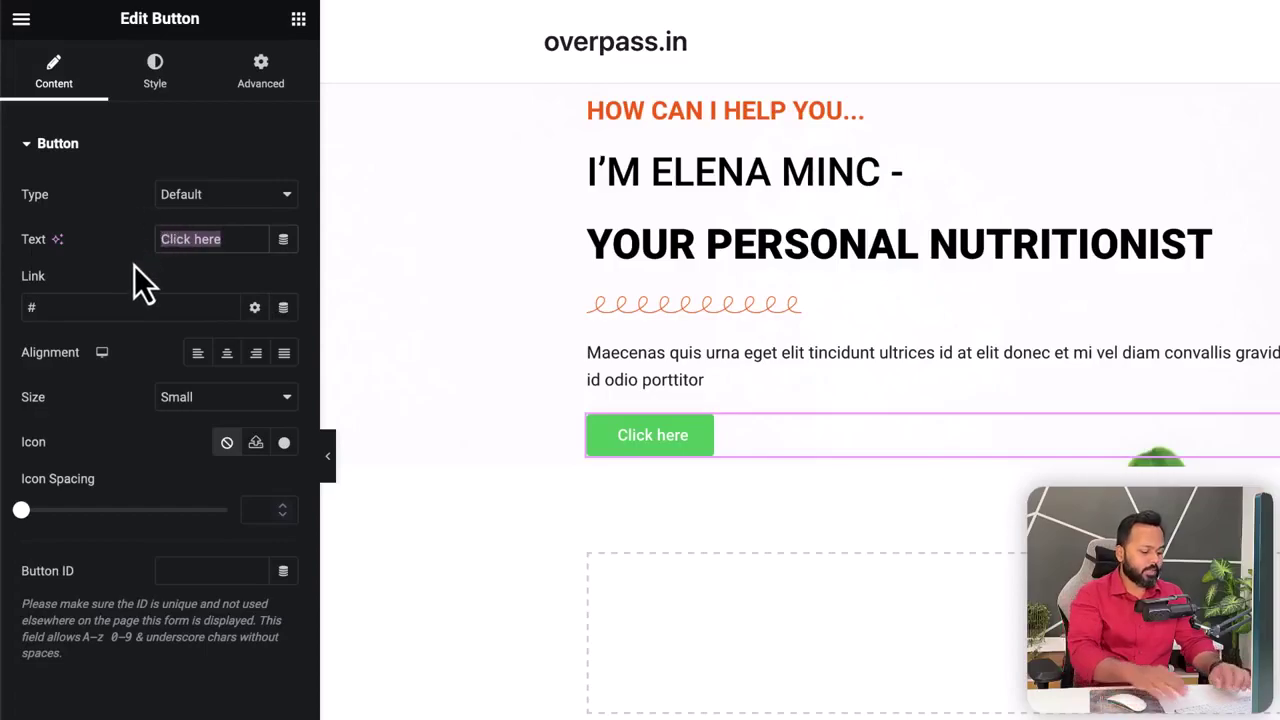
text(ABOUT )
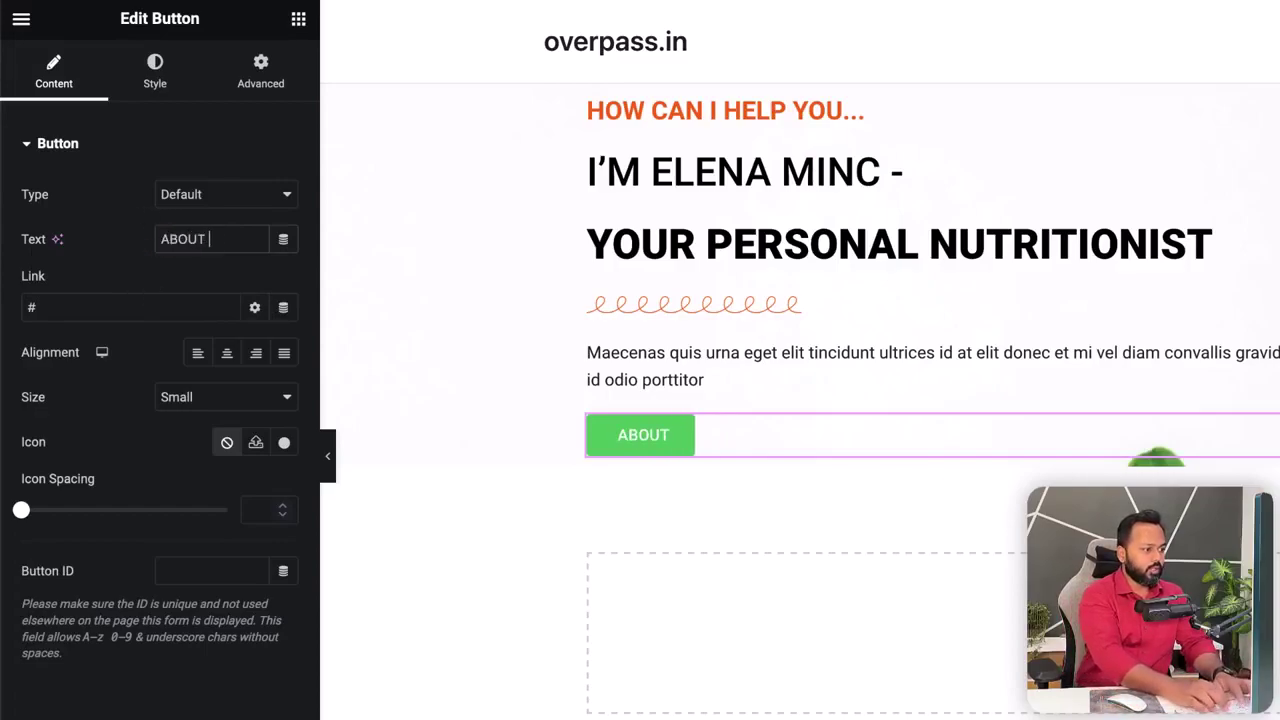
text(US)
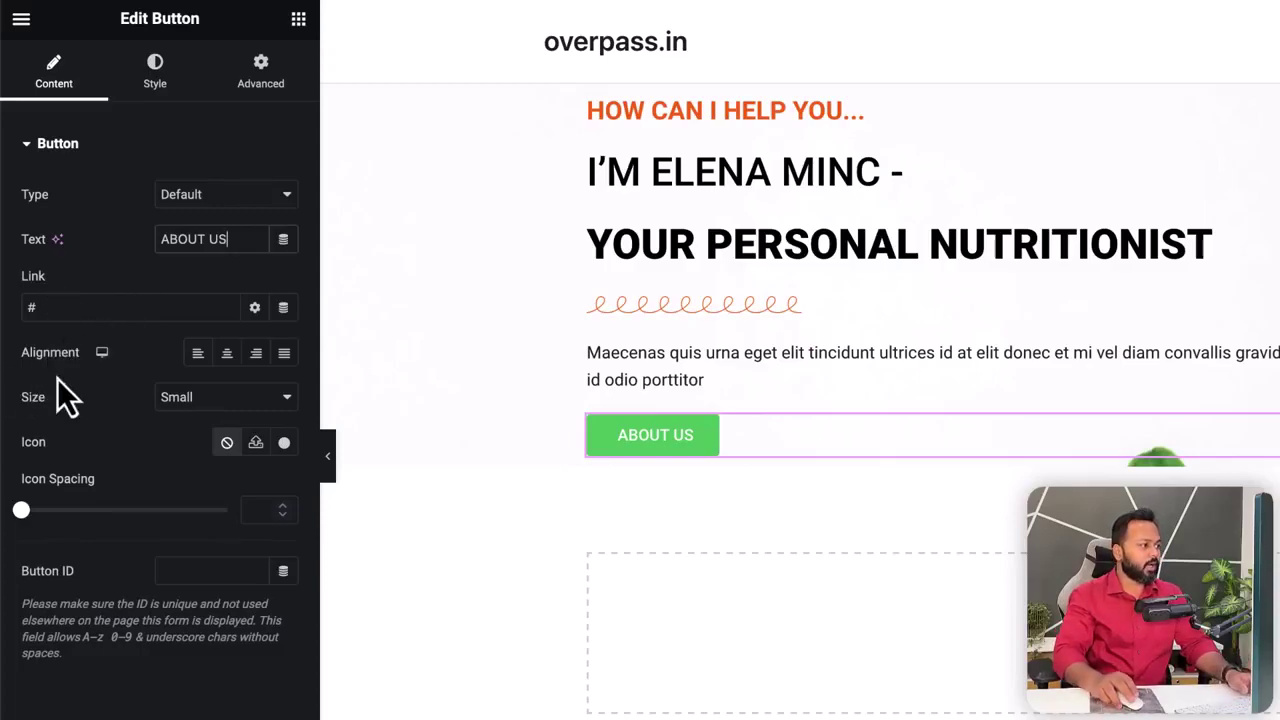
click(150, 98)
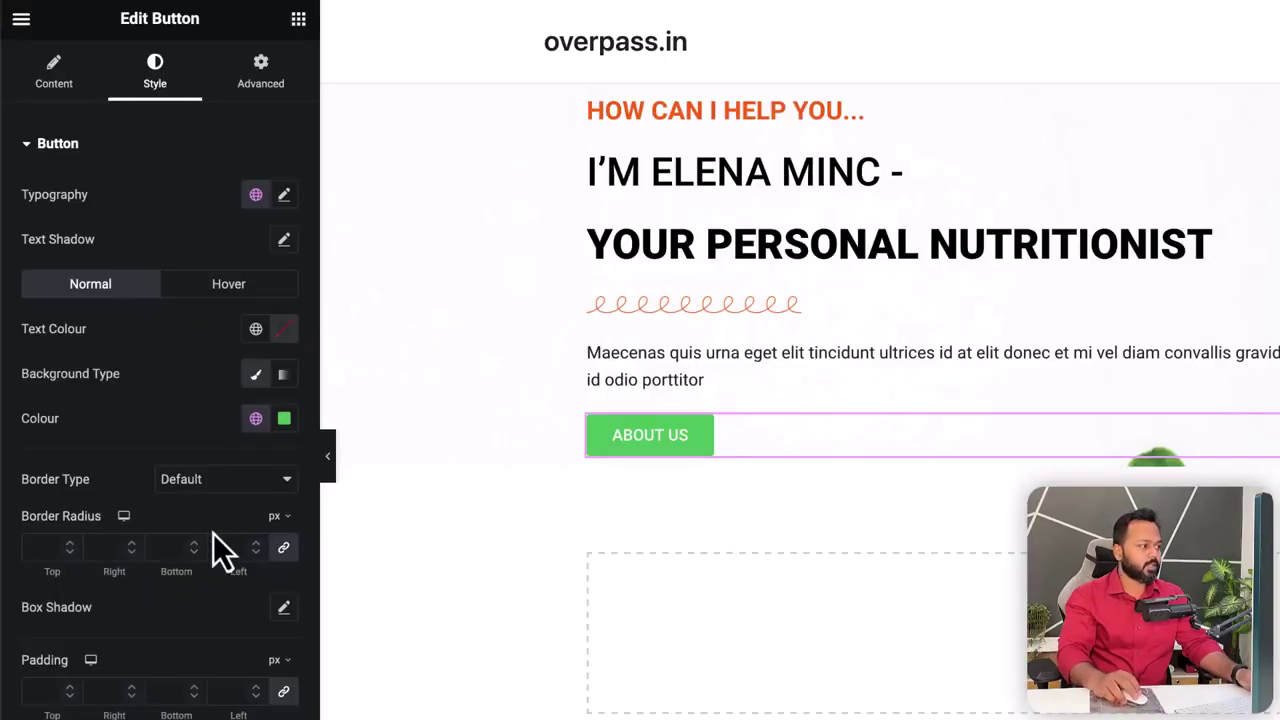
- Copy orange #F8730F from the HOW CAN I HELP YOU heading and apply it to the button text
click(288, 334)
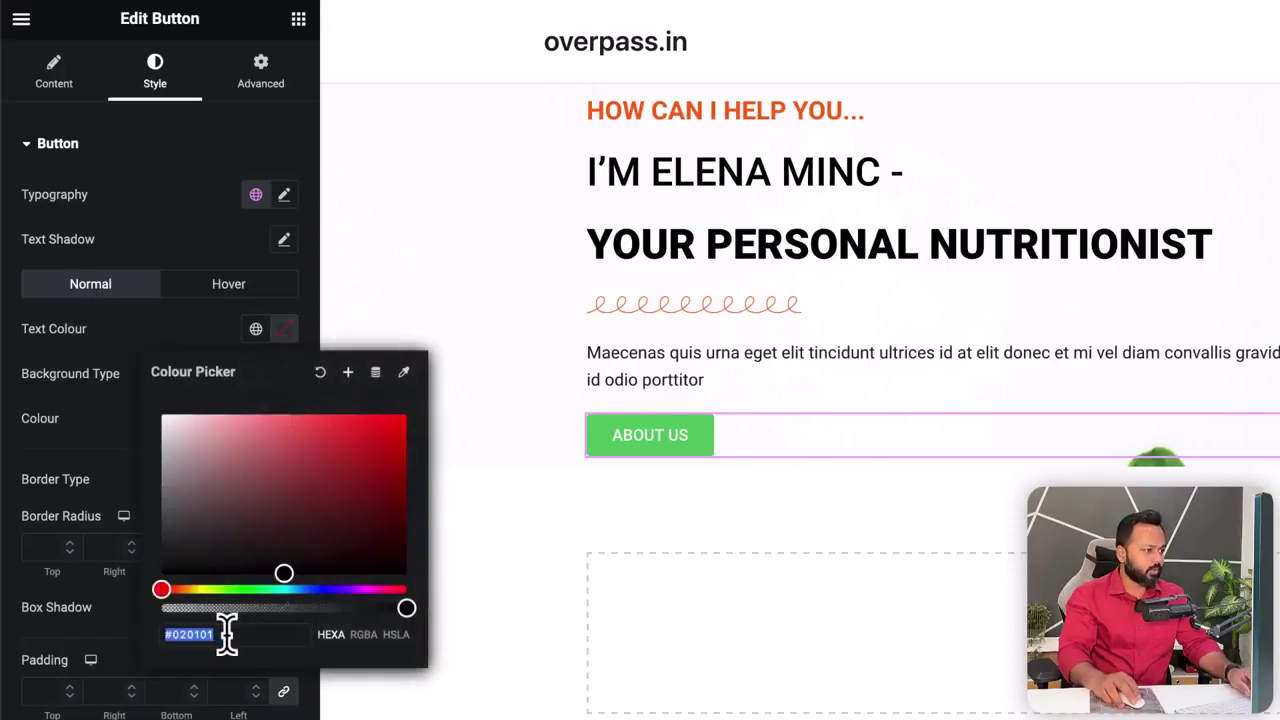
click(180, 234)
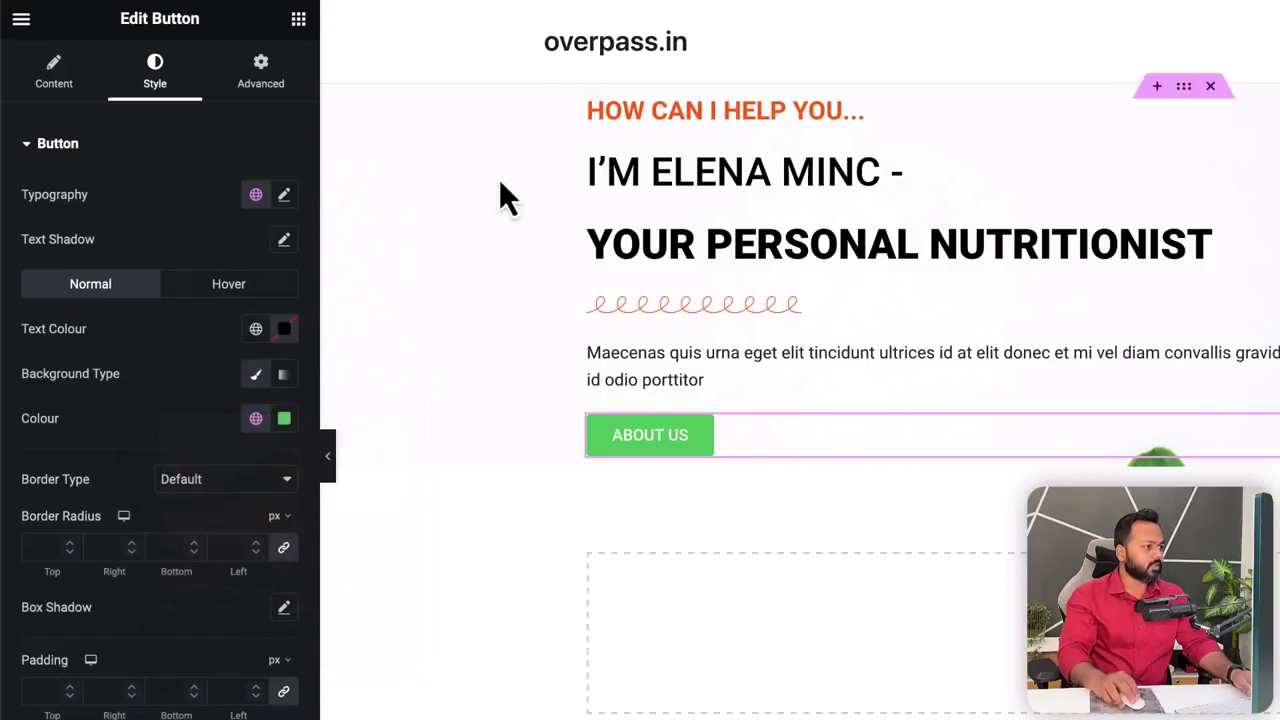
click(655, 113)
click(284, 194)
right_click(211, 499)
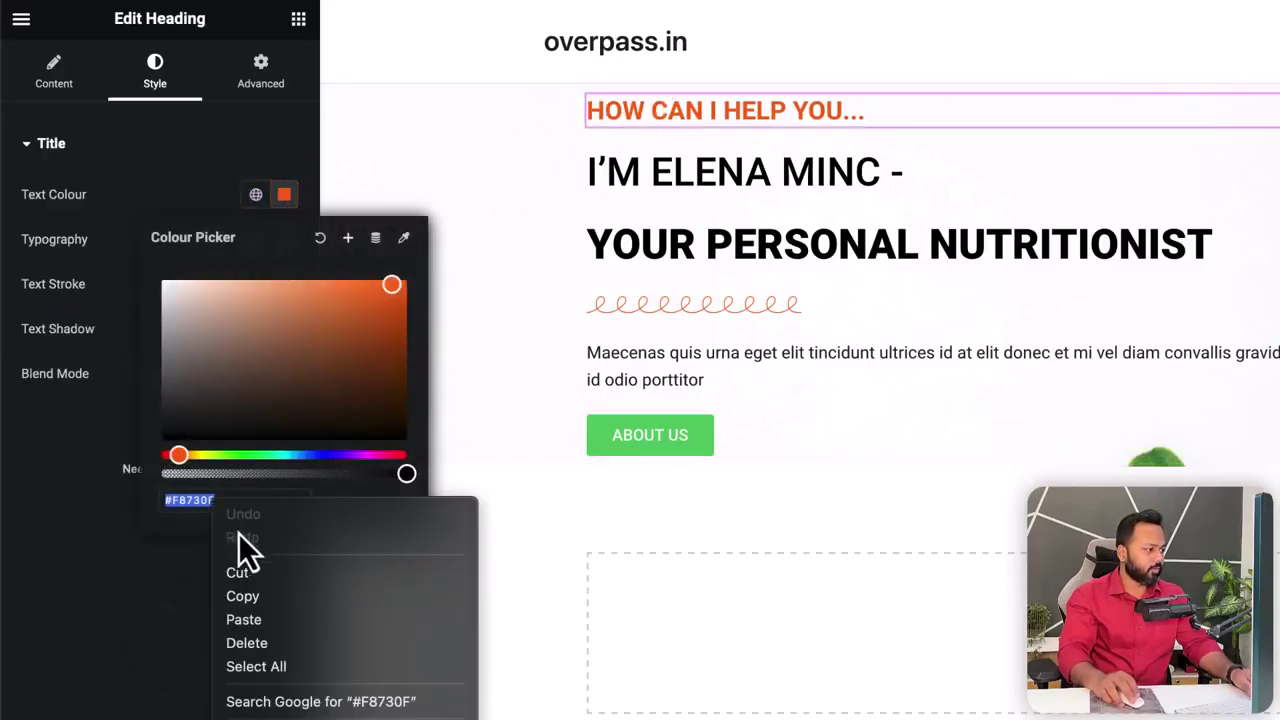
click(261, 595)
click(655, 448)
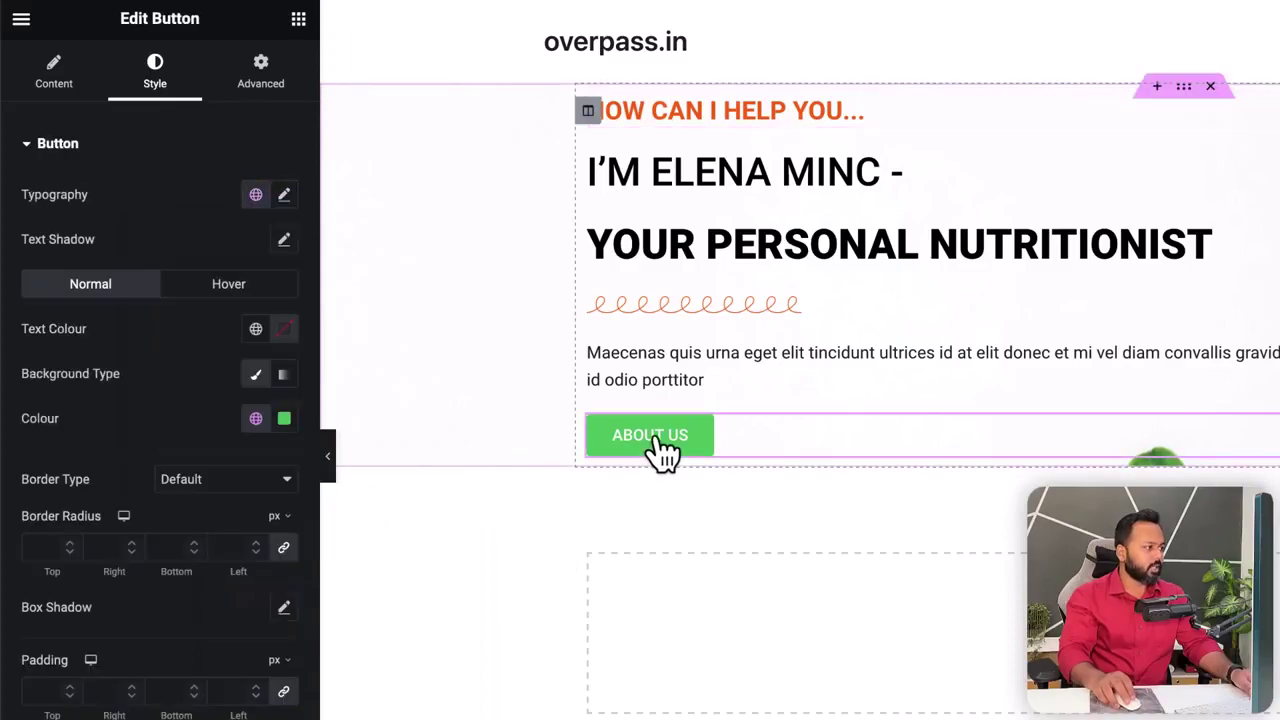
click(285, 332)
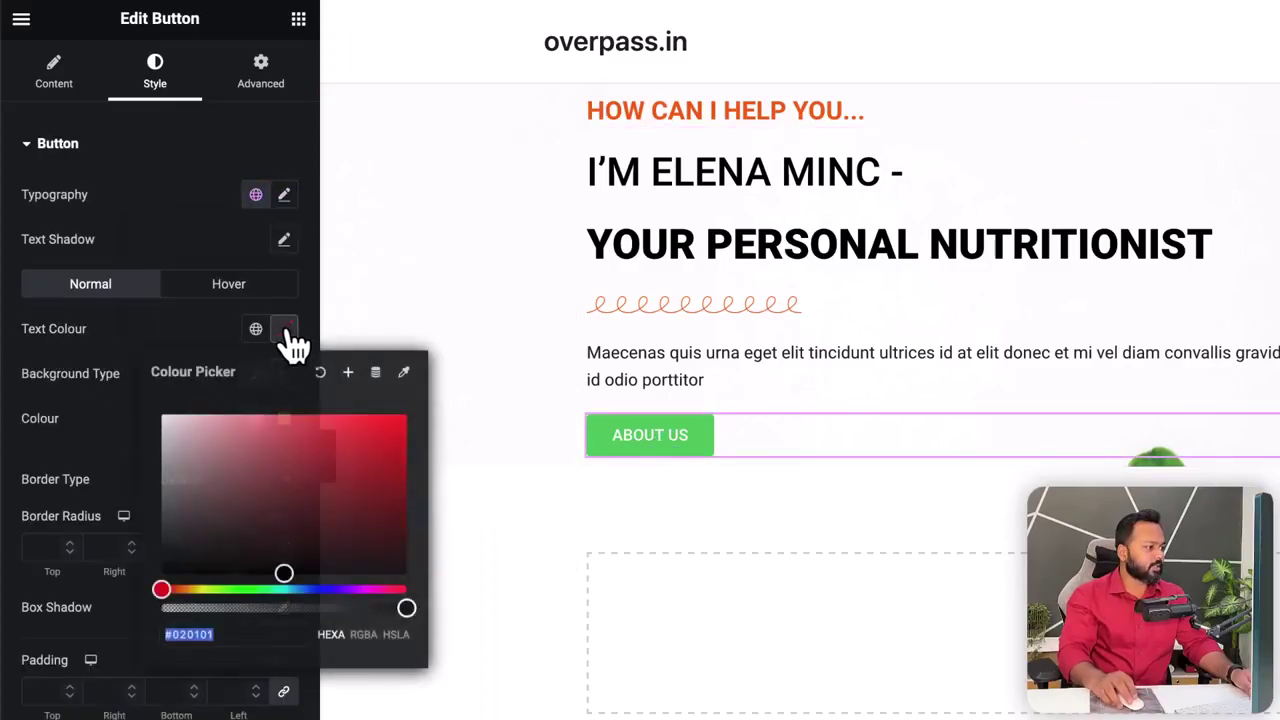
key(ctrl+v)
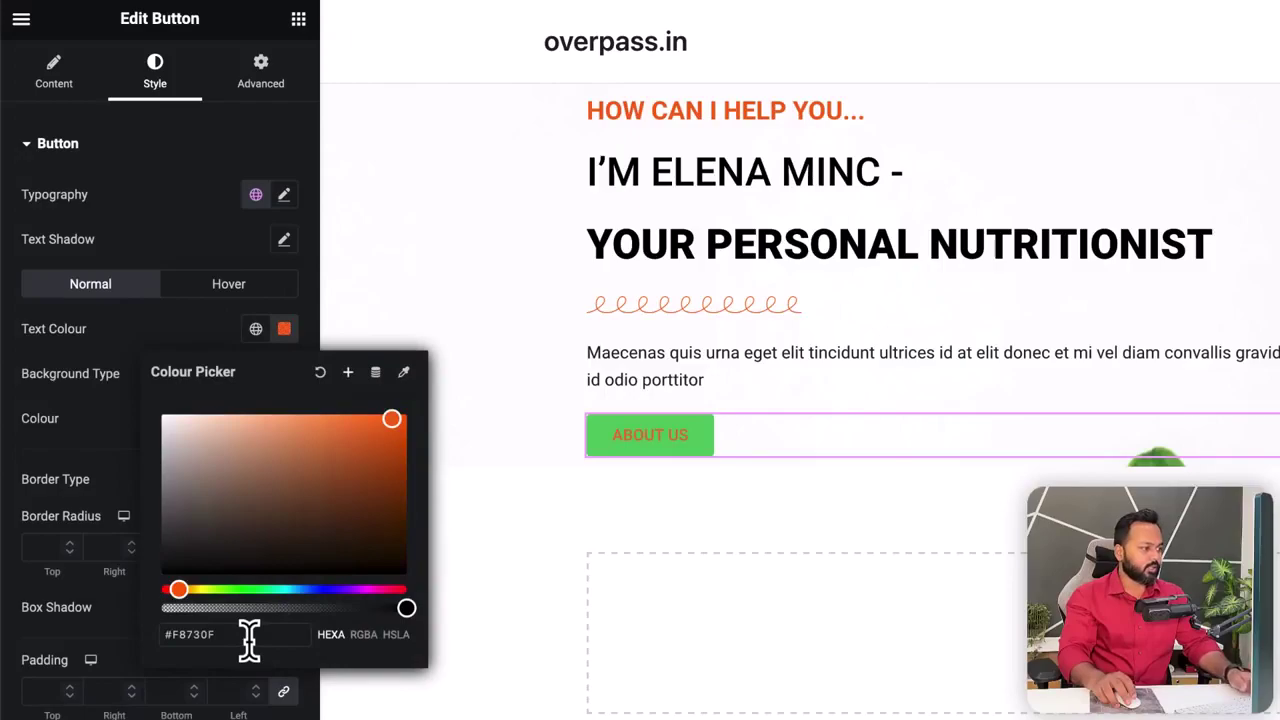
click(85, 413)
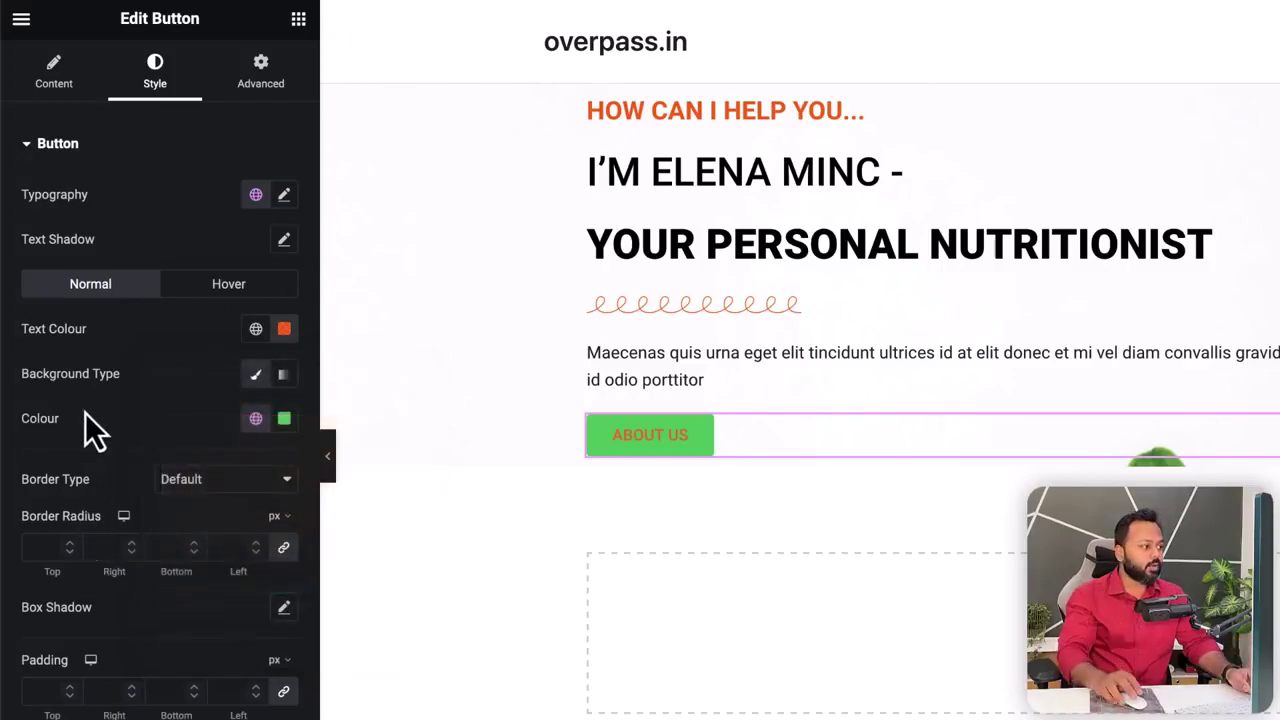
- Make the button background fully transparent with the alpha slider at zero
click(284, 418)
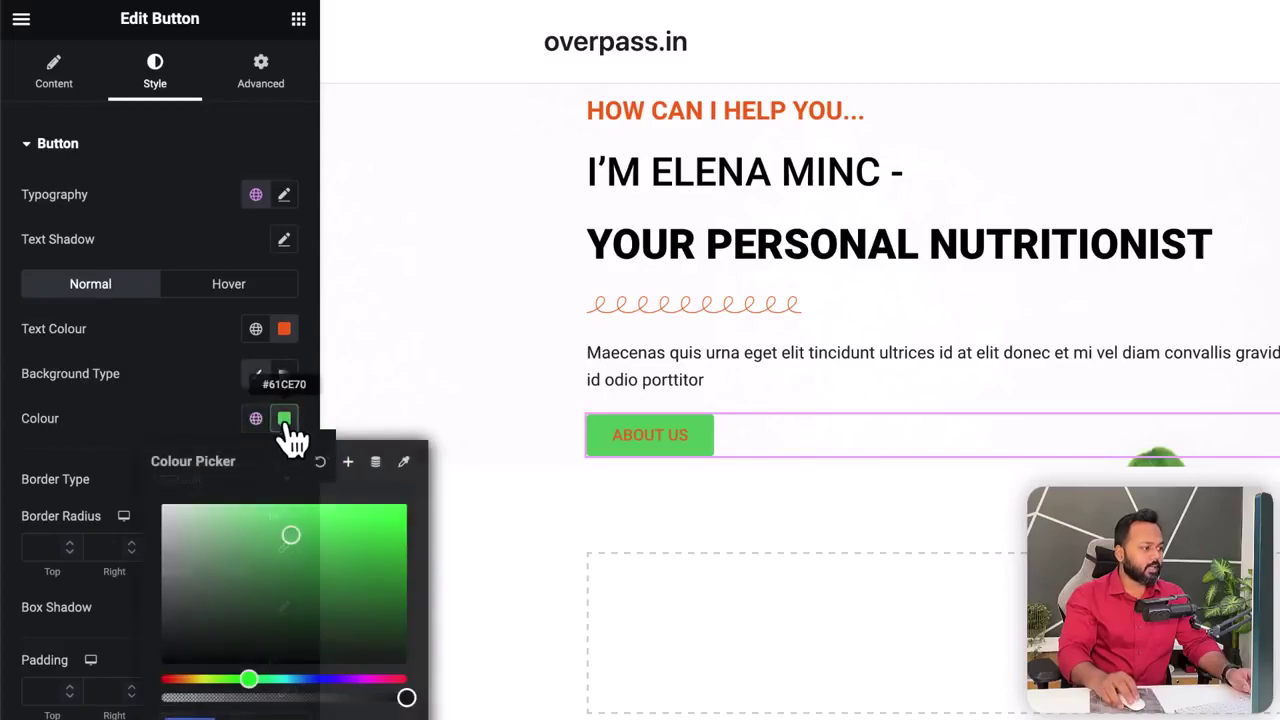
drag(234, 526, 152, 502)
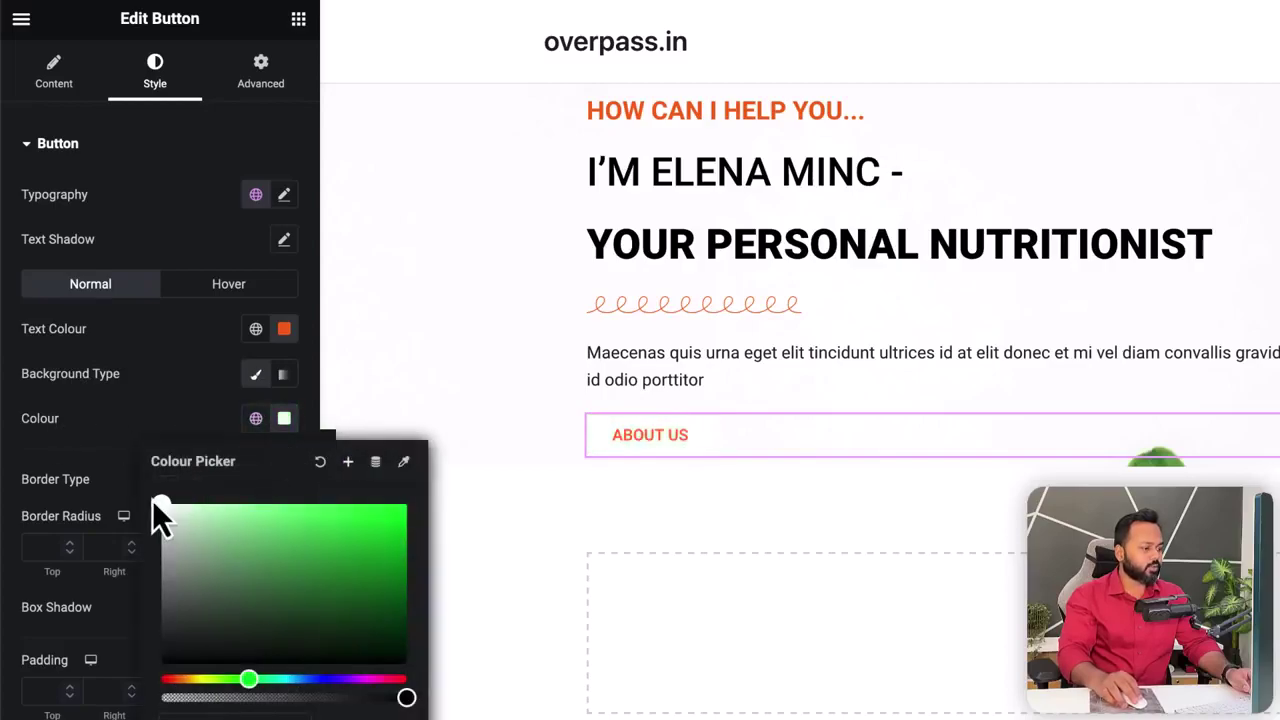
drag(408, 698, 333, 697)
drag(290, 575, 403, 565)
drag(334, 698, 161, 698)
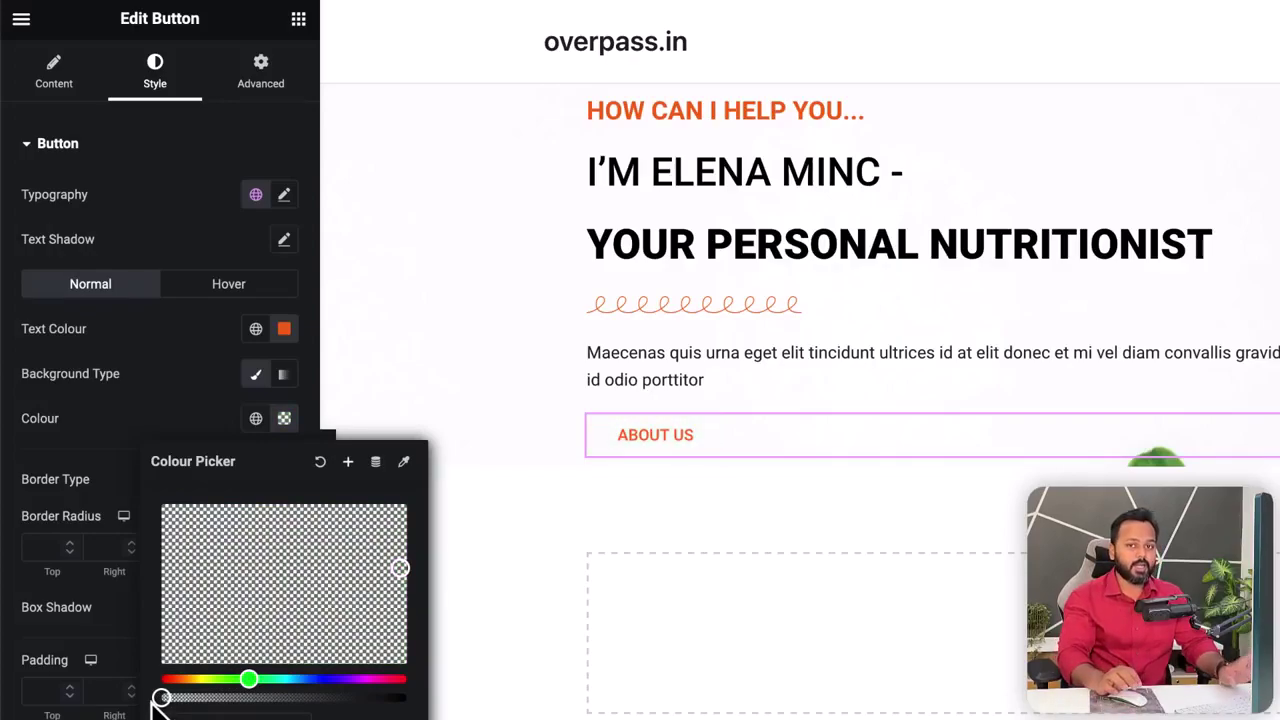
click(106, 411)
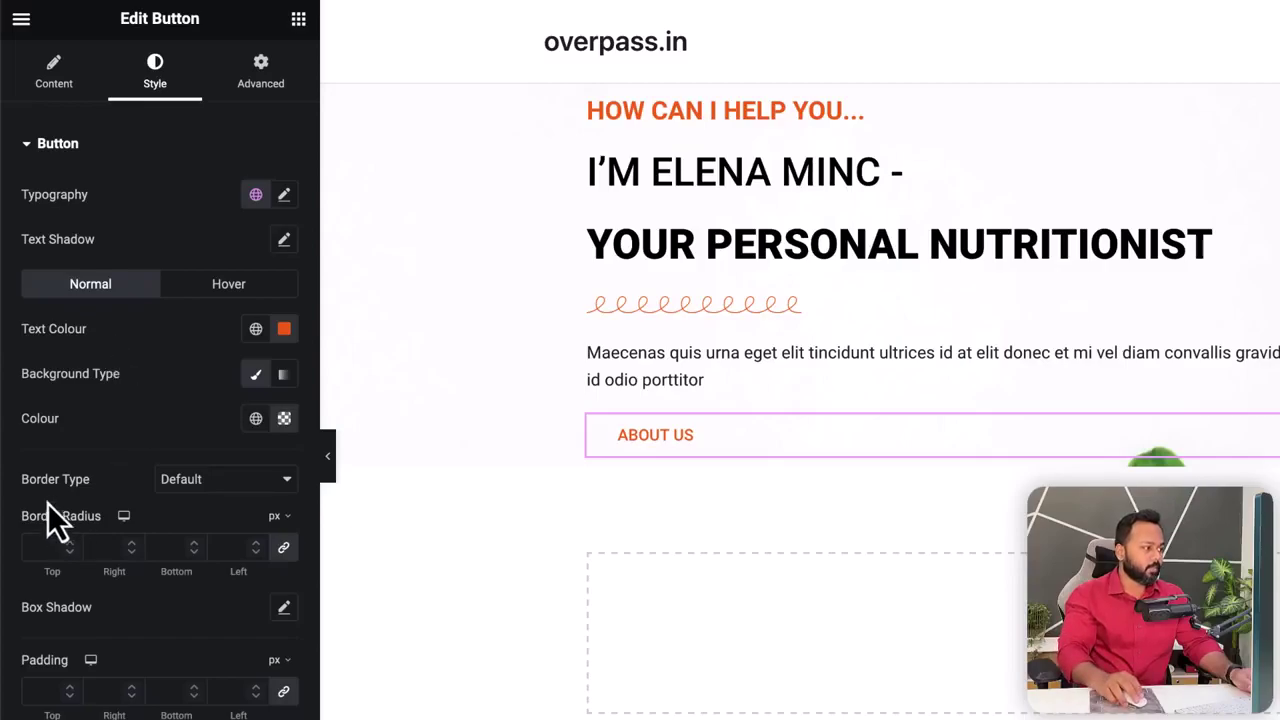
- Give the button a dashed border in orange #F8730F
click(206, 480)
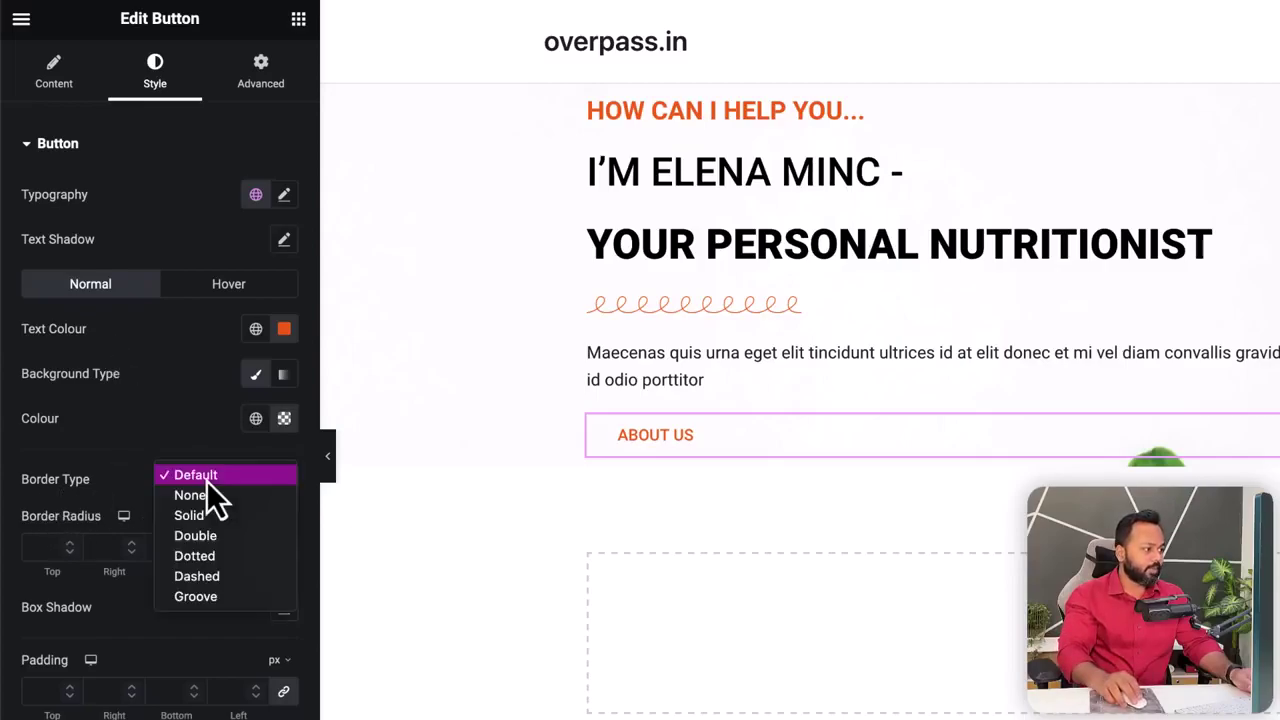
click(201, 579)
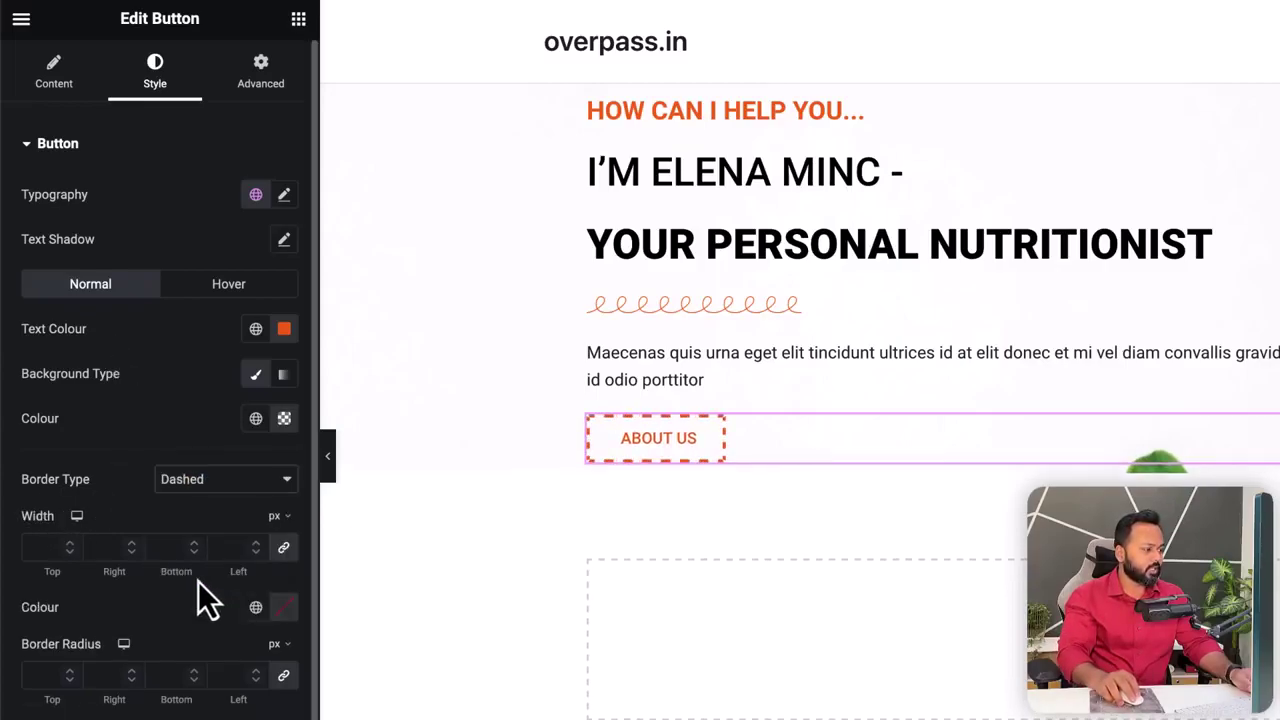
click(284, 608)
click(243, 551)
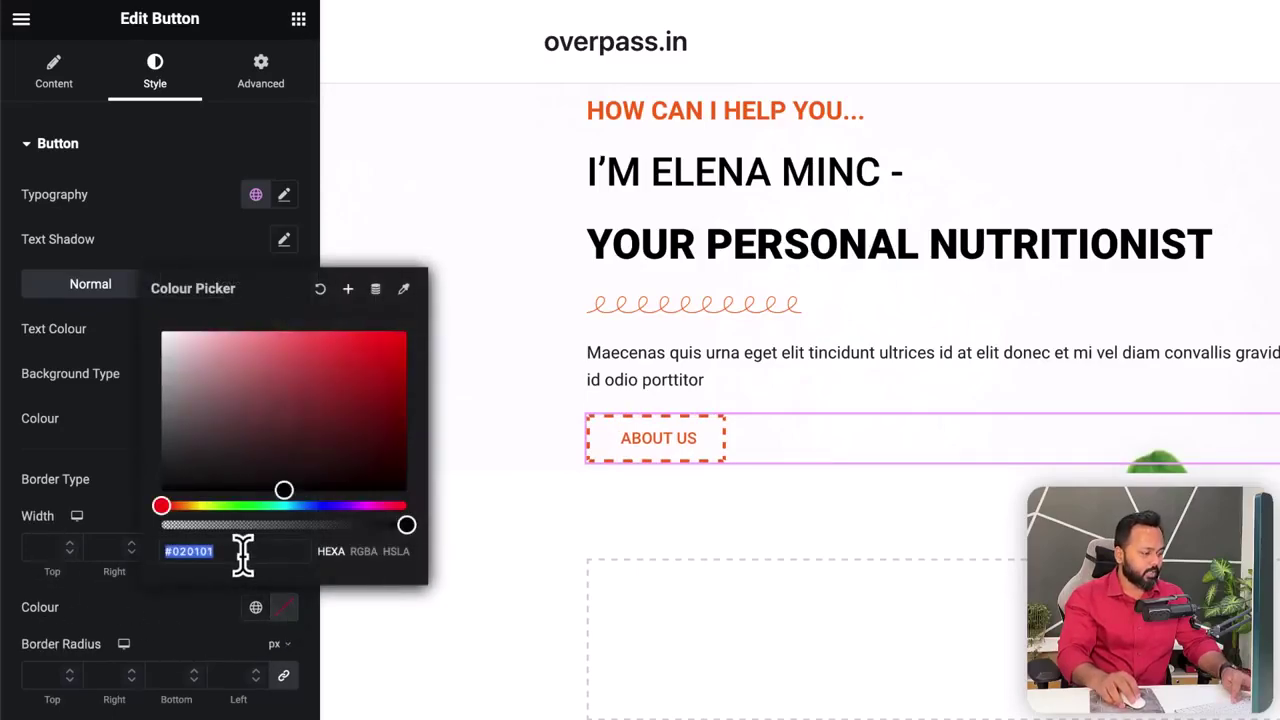
key(ctrl+v)
click(172, 619)
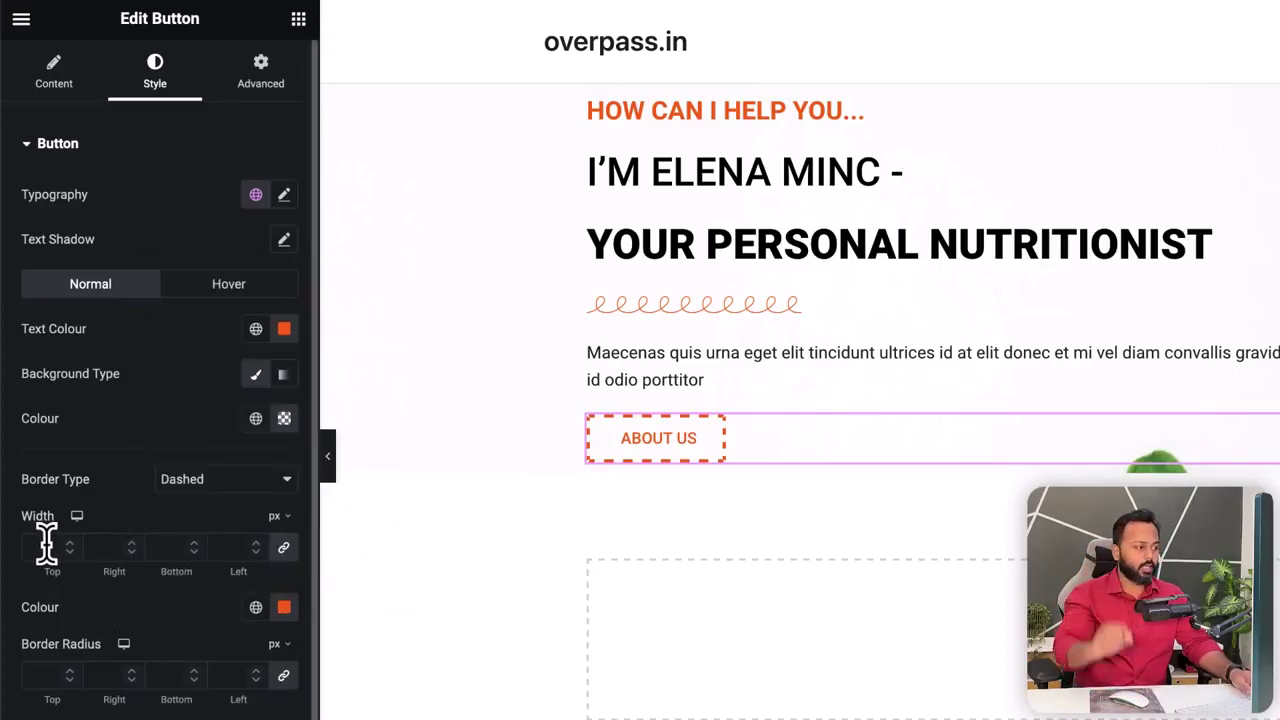
- Set the linked border width to 2 px on all four sides
click(70, 546)
click(70, 545)
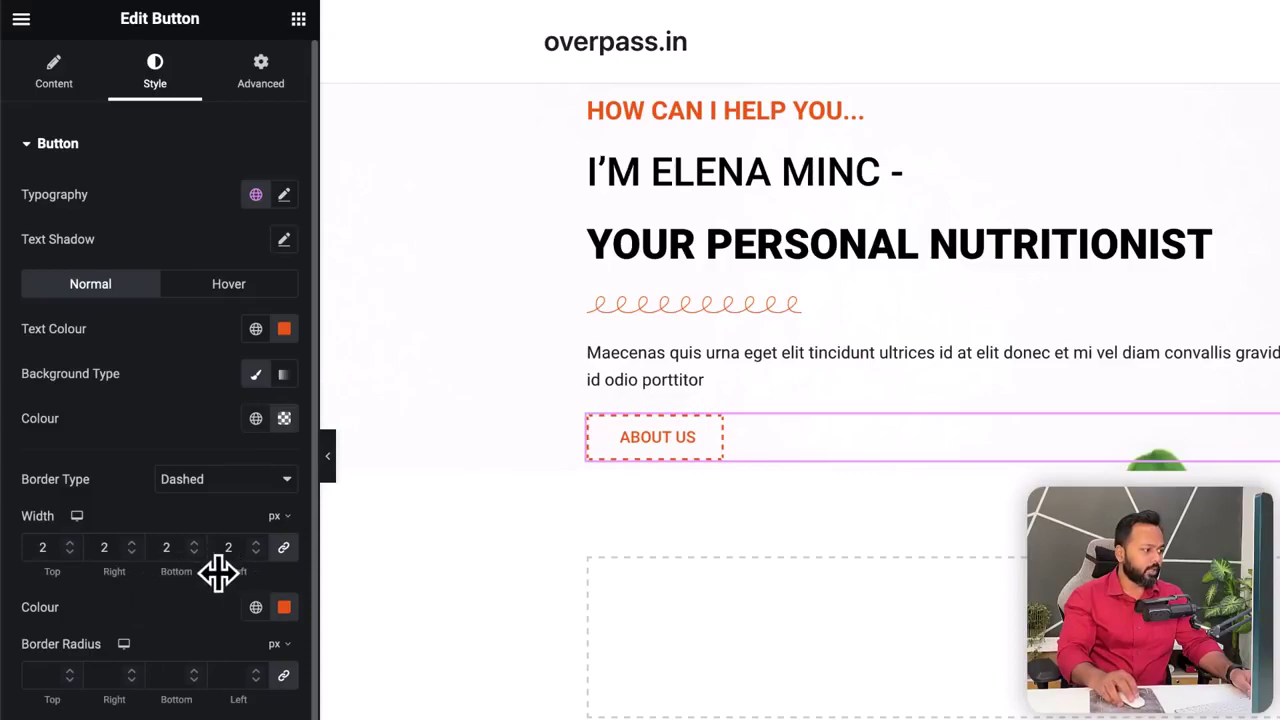
click(71, 545)
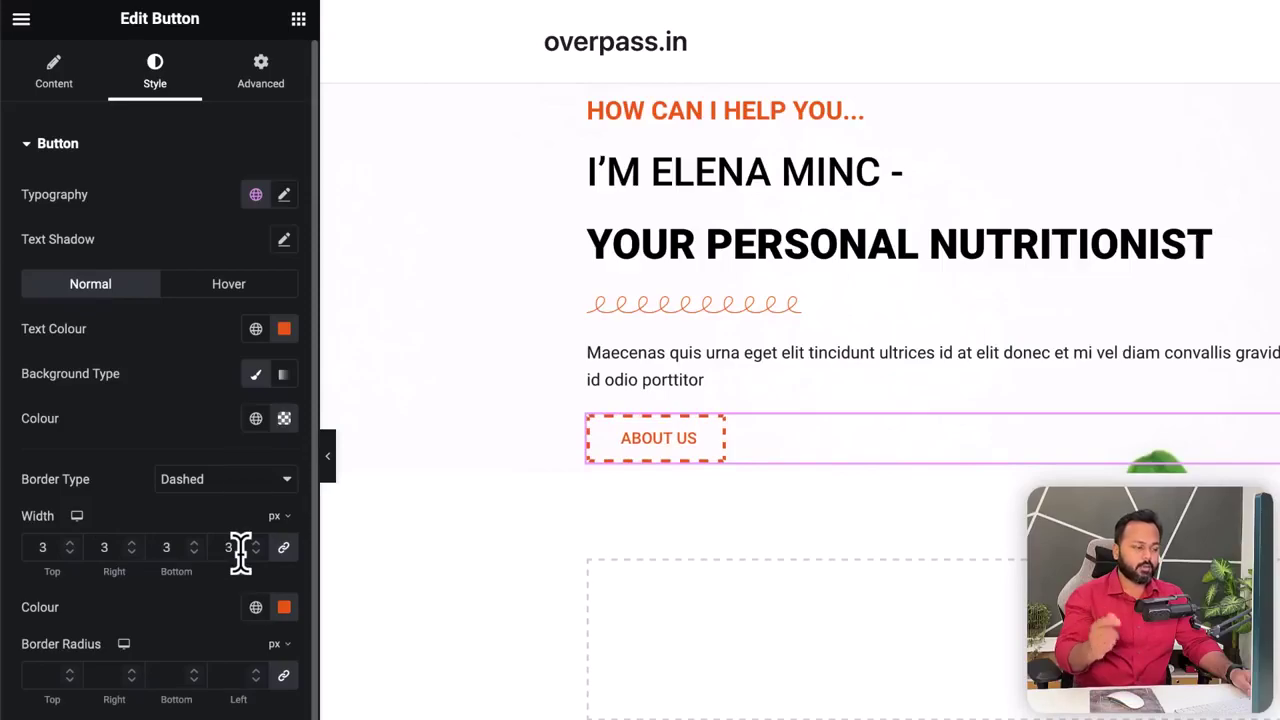
click(196, 553)
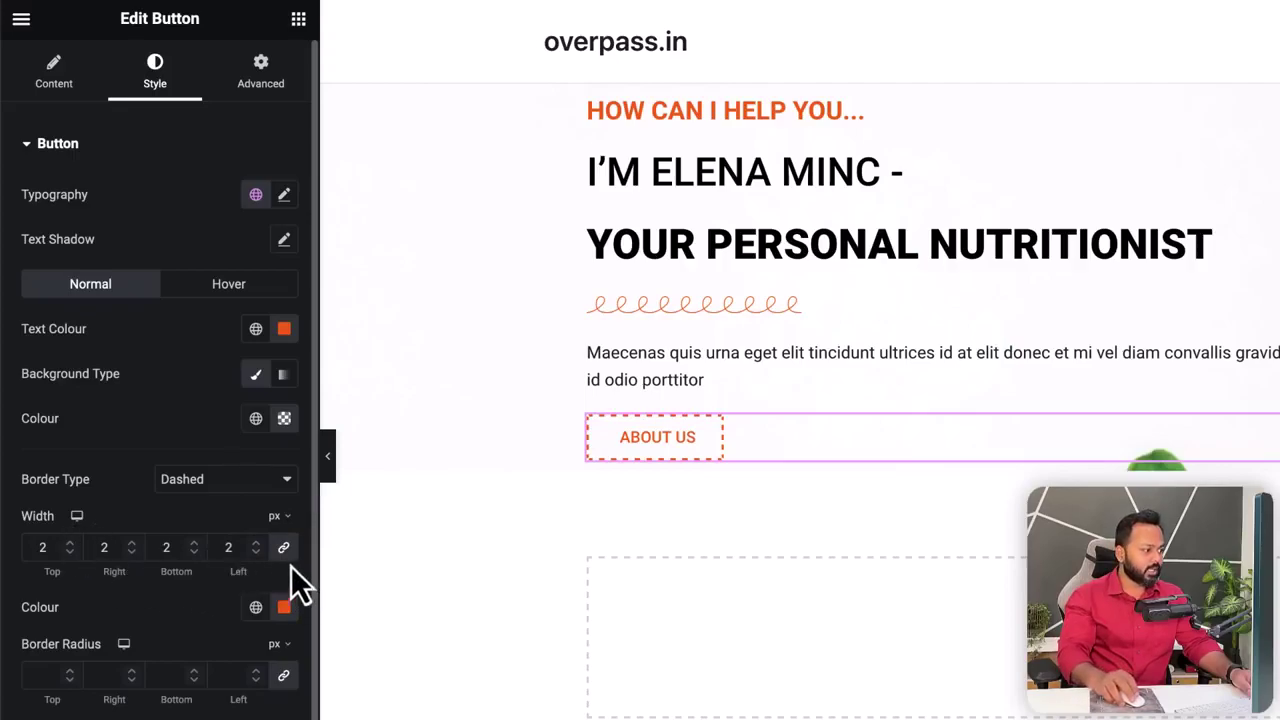
click(71, 547)
click(71, 547)
click(71, 547)
click(71, 547)
click(71, 547)
click(71, 547)
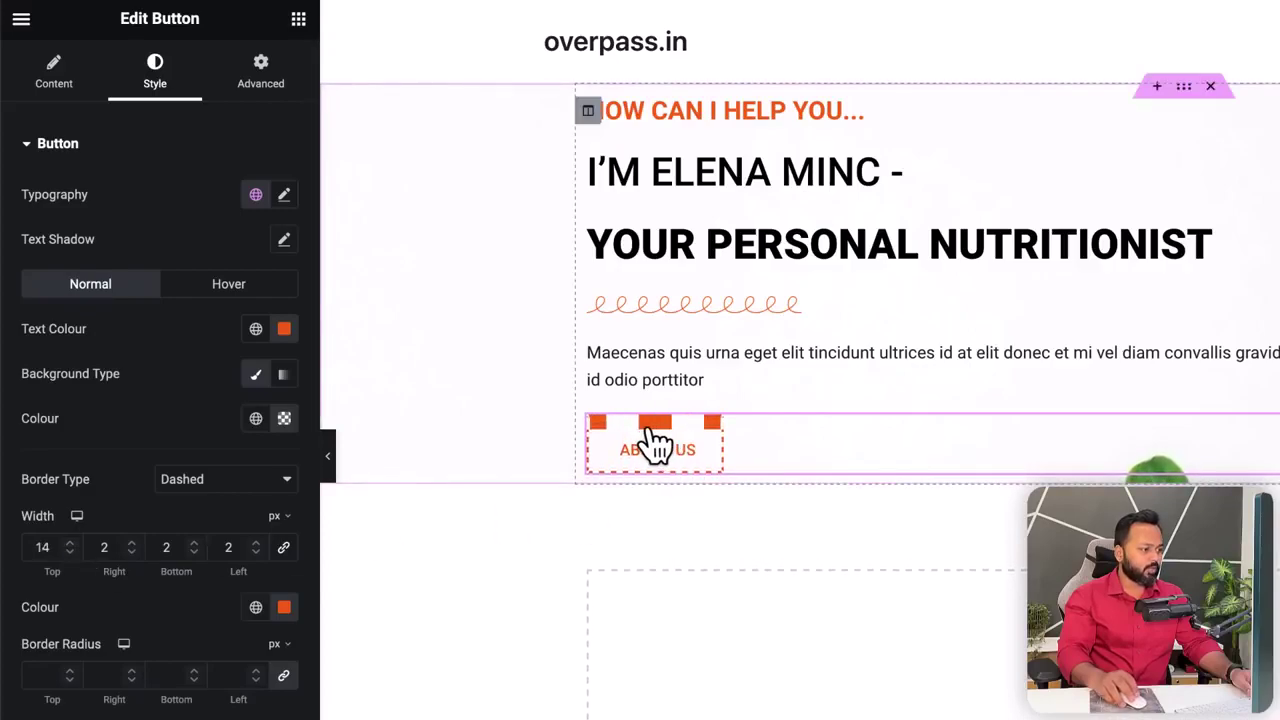
click(286, 549)
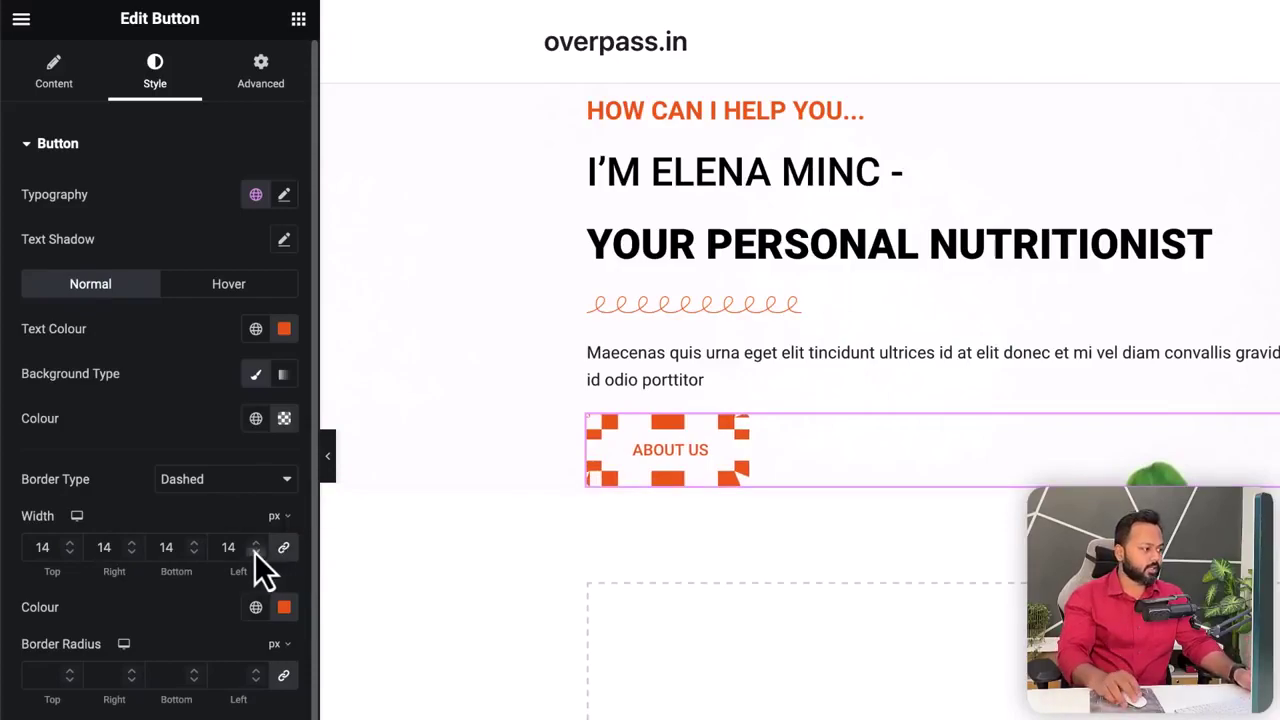
double_click(220, 547)
text(0)
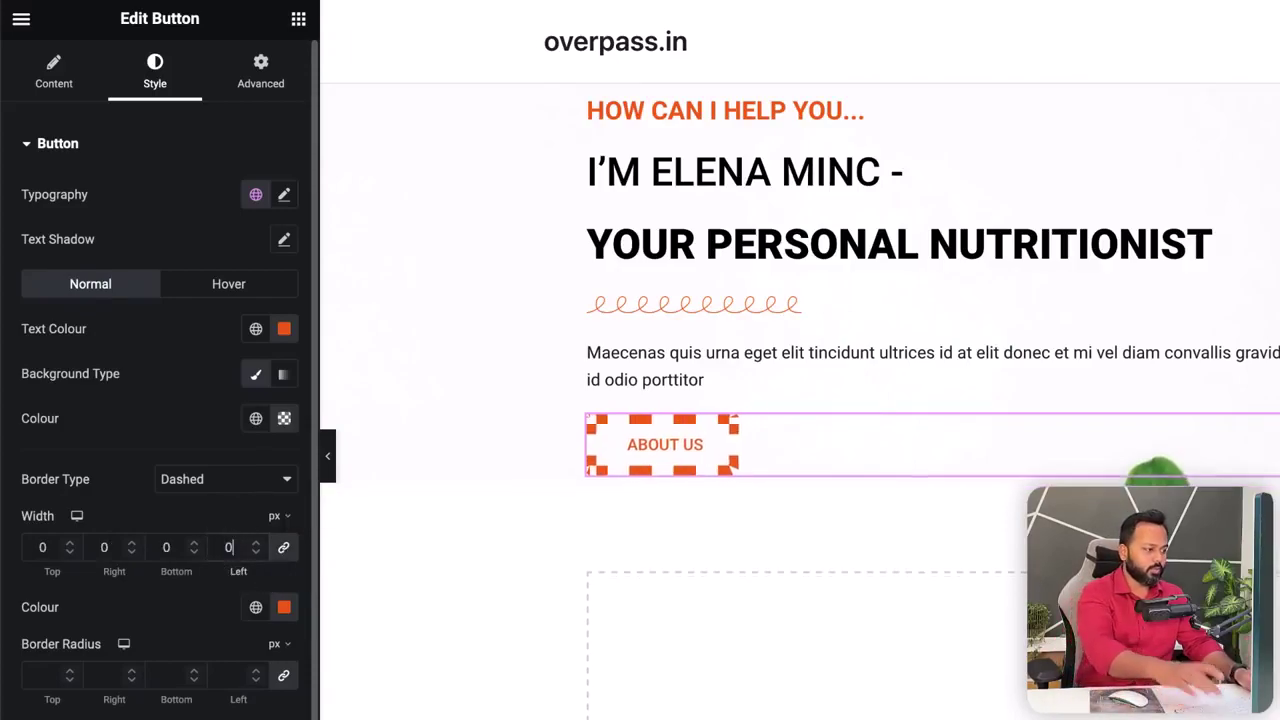
click(75, 545)
click(75, 545)
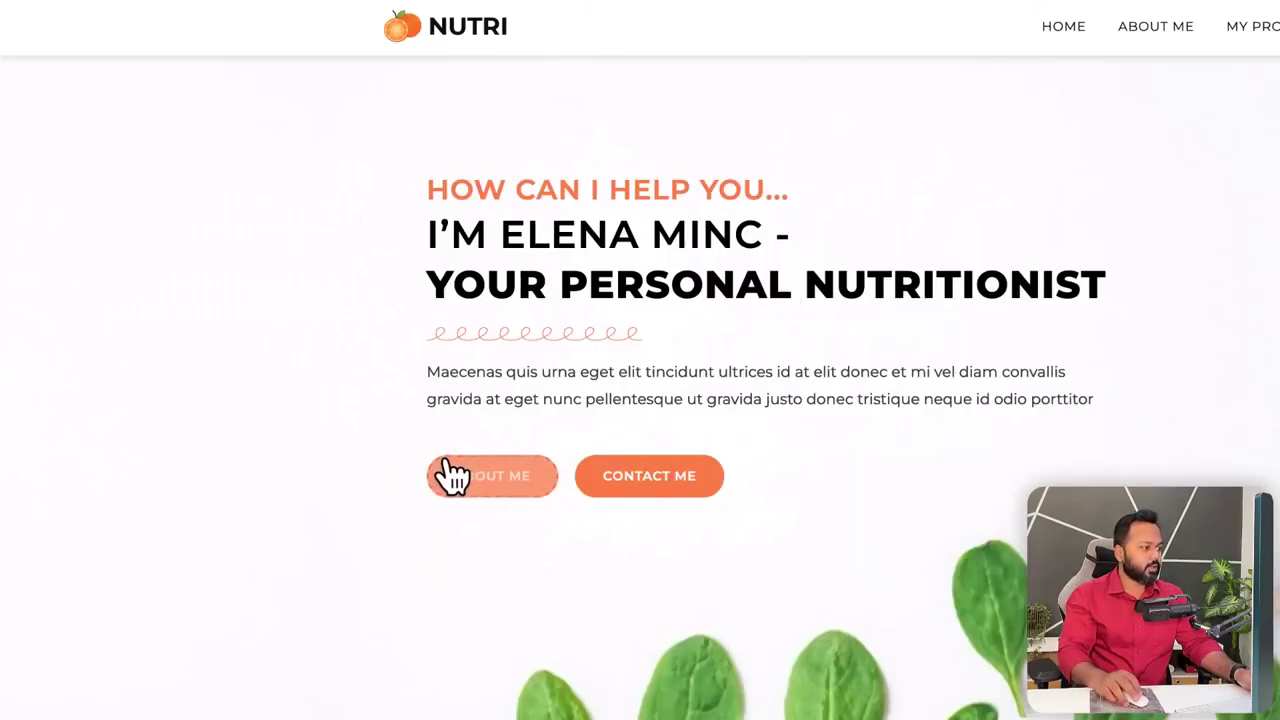
- Set the button's linked border radius to 33 px for a pill shape and switch to Hover styling
scroll(449, 534, down, 1)
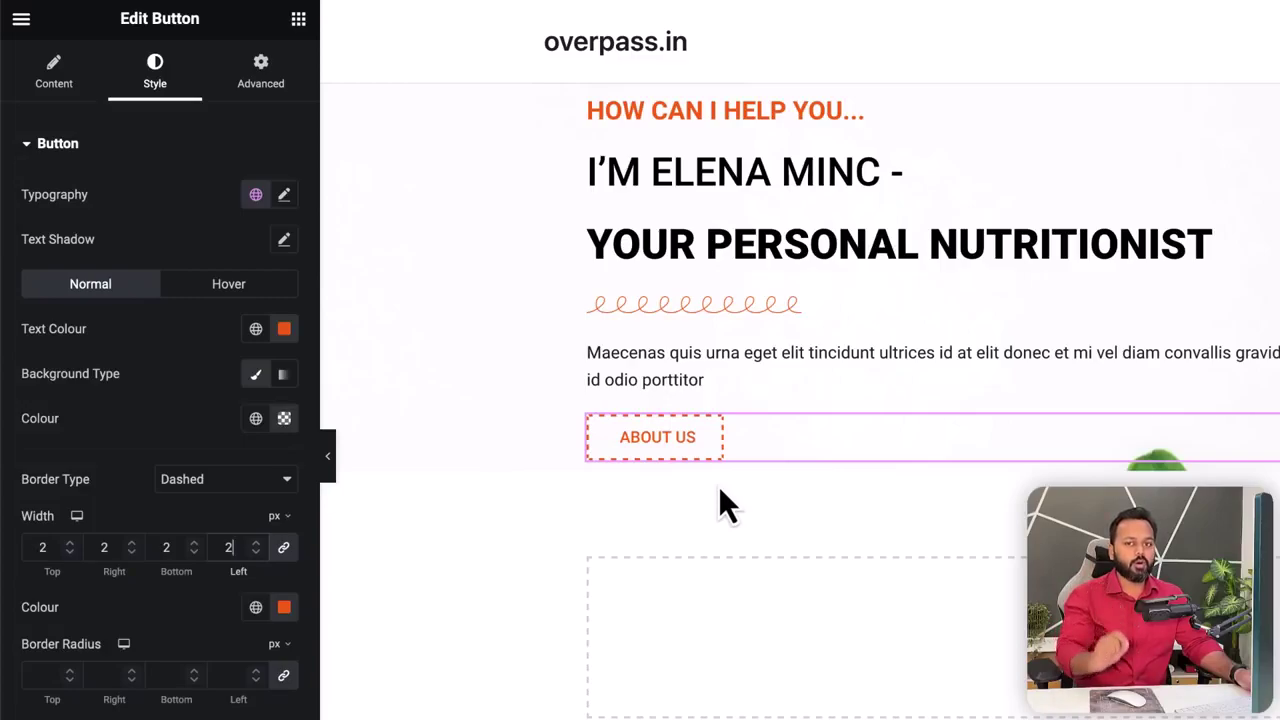
scroll(105, 660, down, 1)
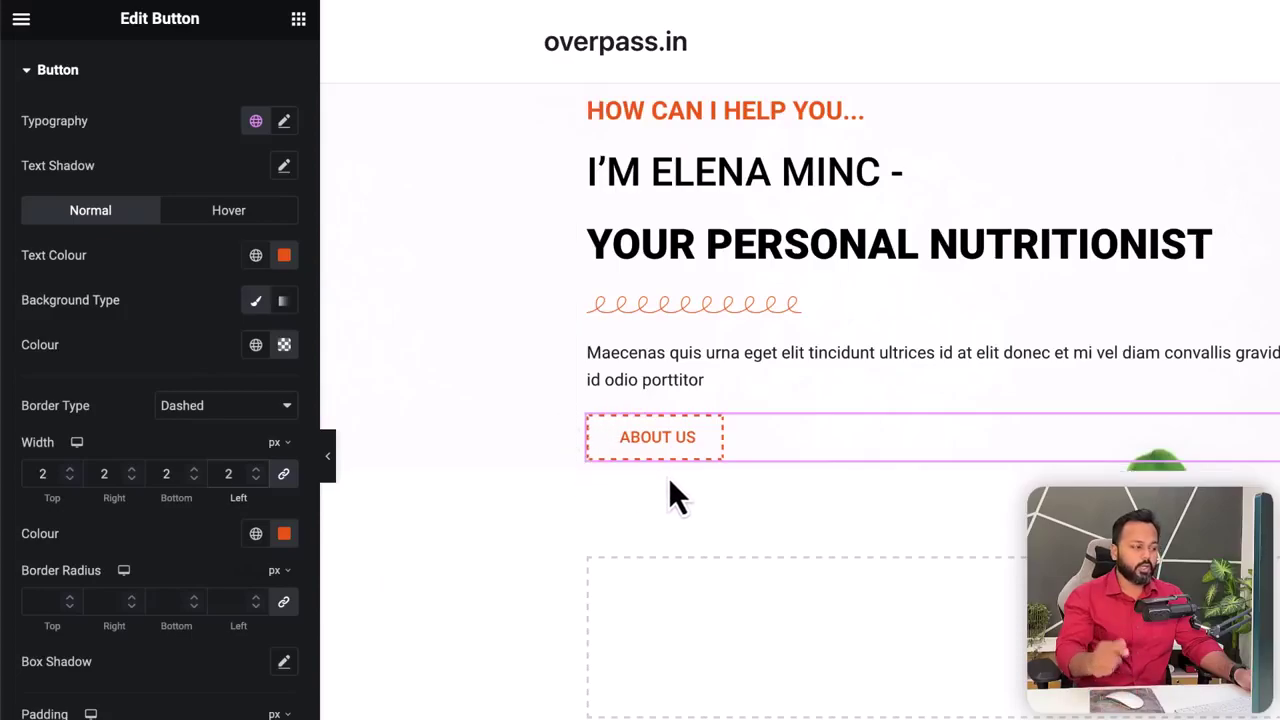
scroll(72, 602, down, 10)
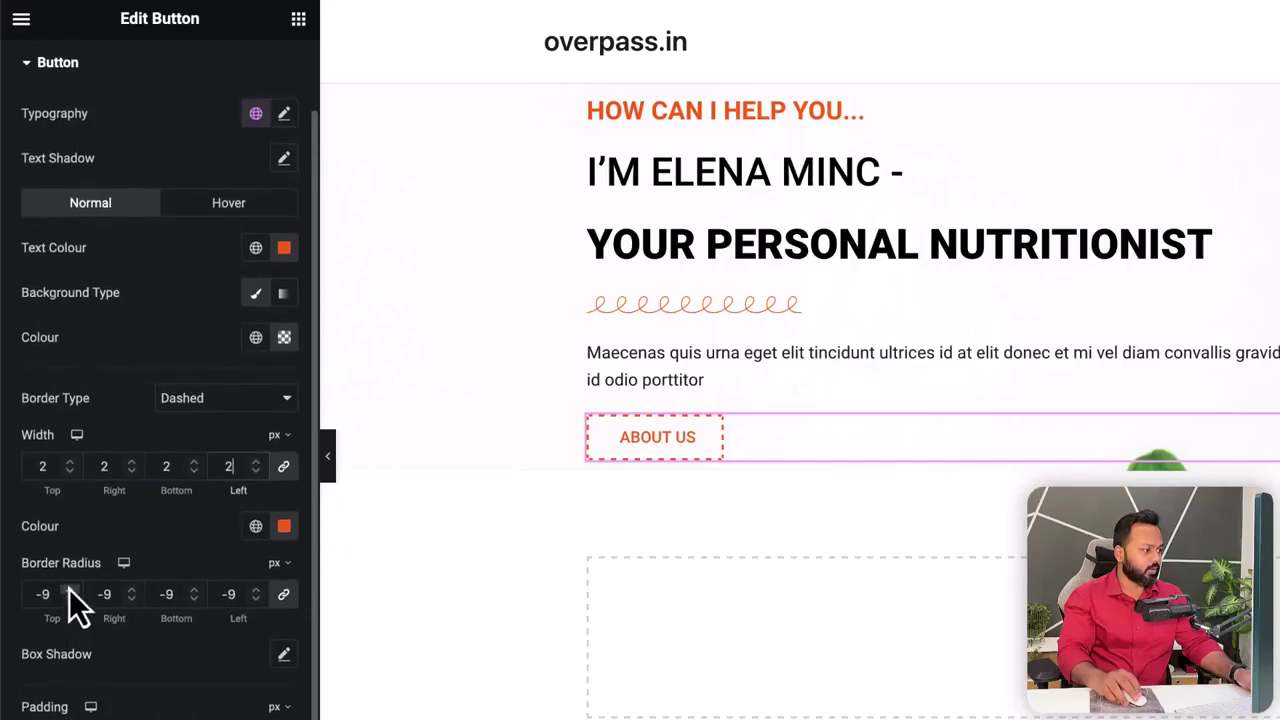
scroll(69, 589, up, 18)
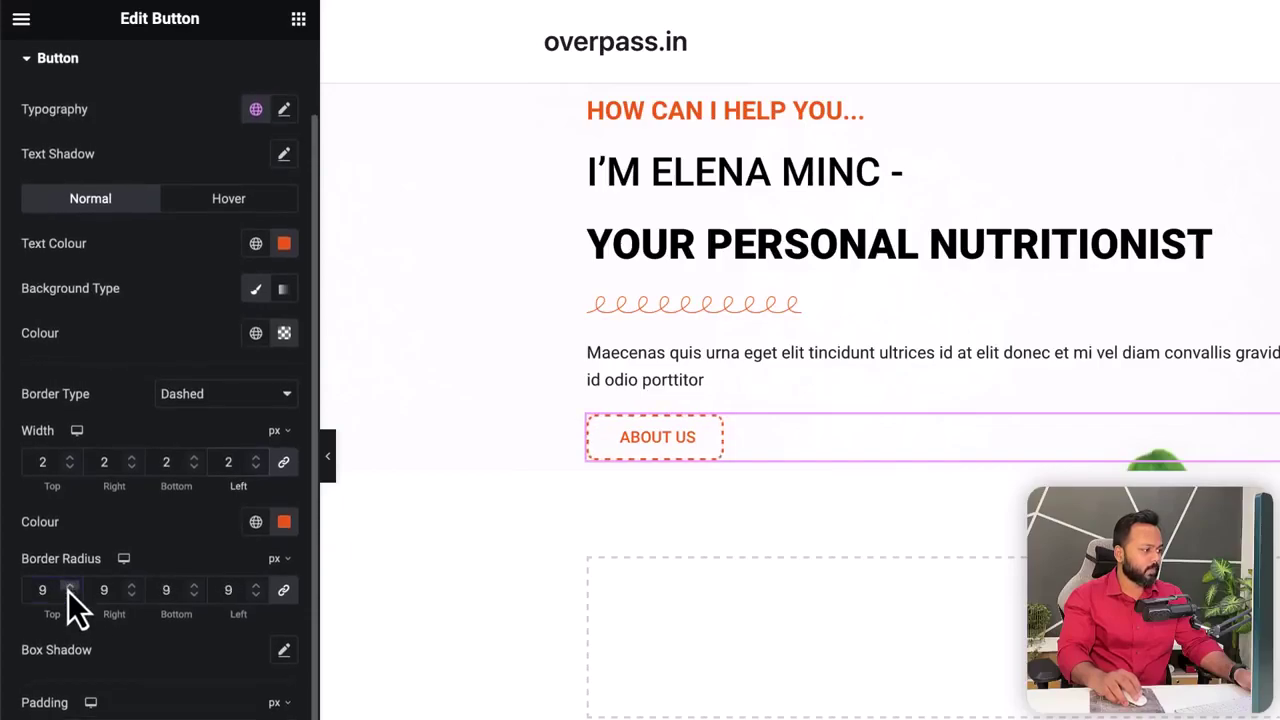
scroll(68, 588, up, 17)
scroll(68, 588, up, 5)
scroll(72, 584, up, 2)
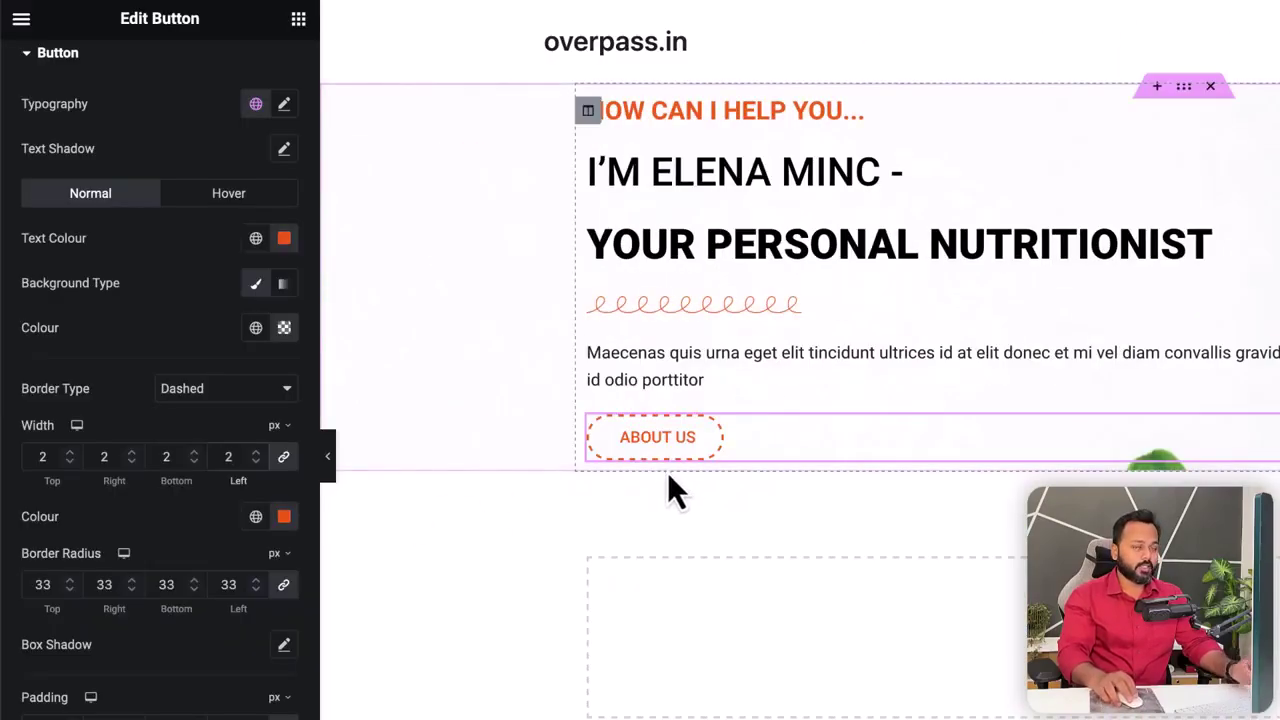
click(230, 196)
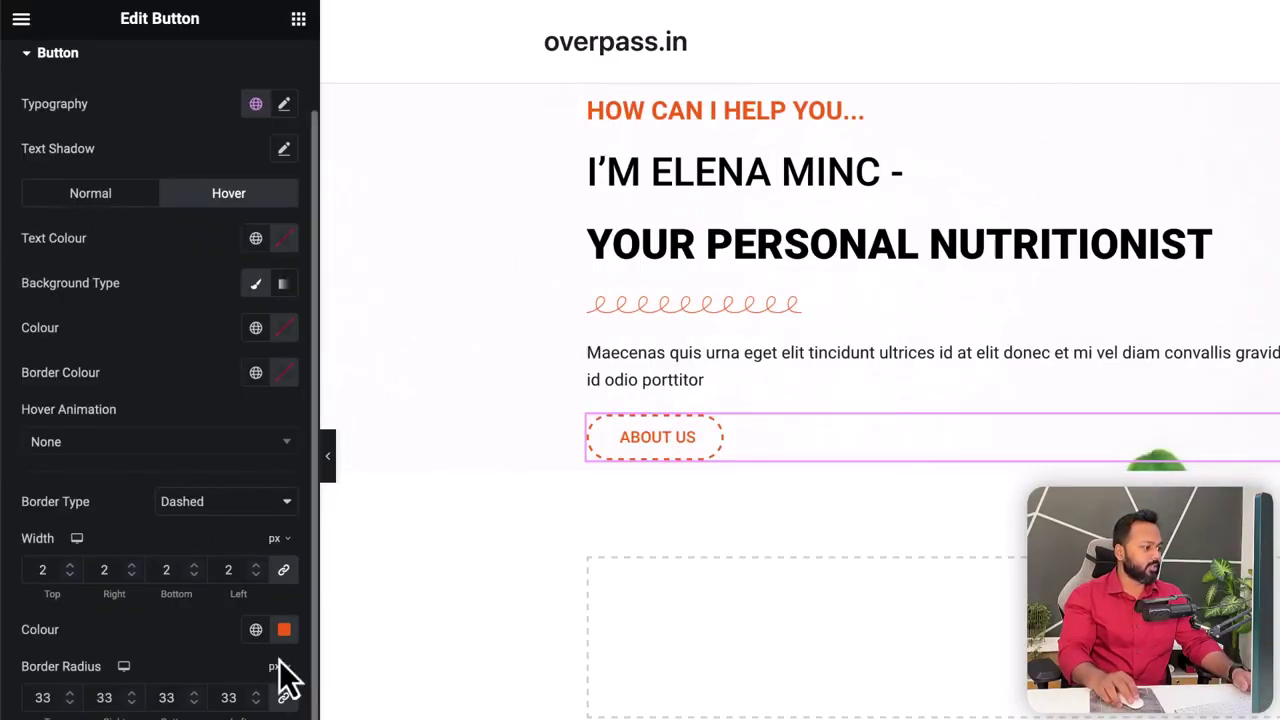
- Copy the border's orange hex code and set the hover text colour to near-white
click(284, 629)
double_click(189, 574)
right_click(196, 580)
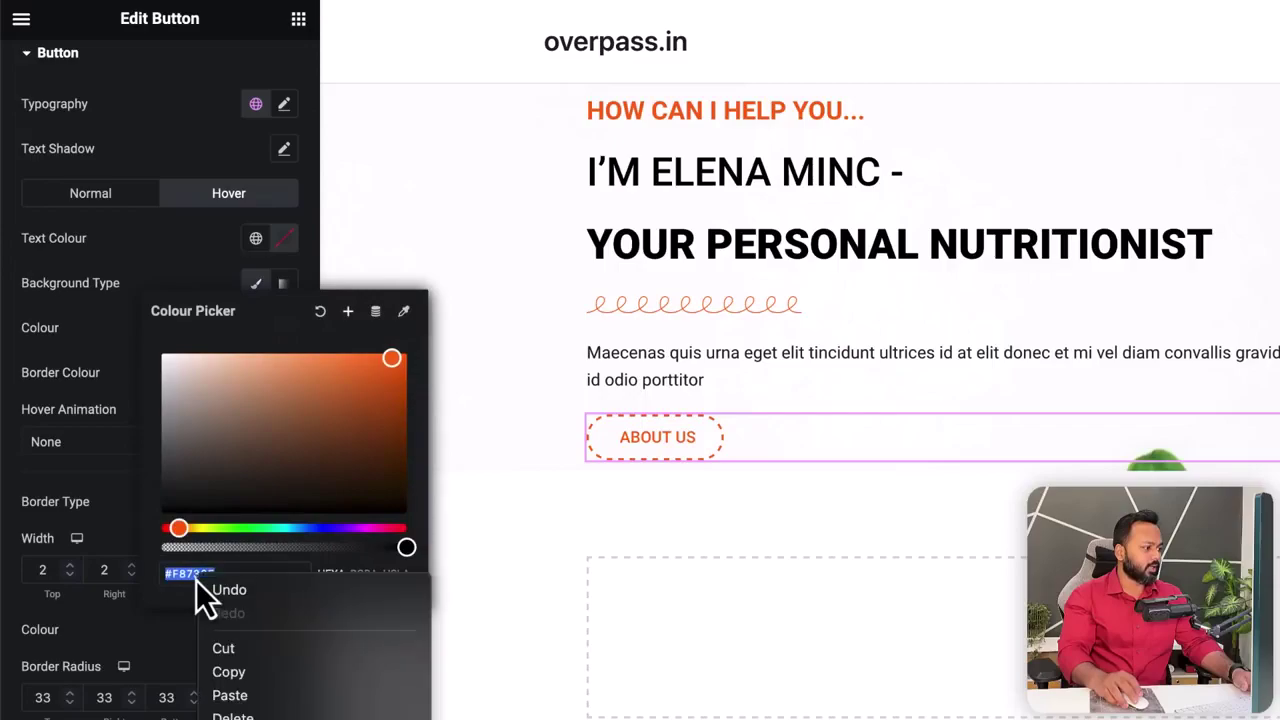
click(232, 673)
click(170, 637)
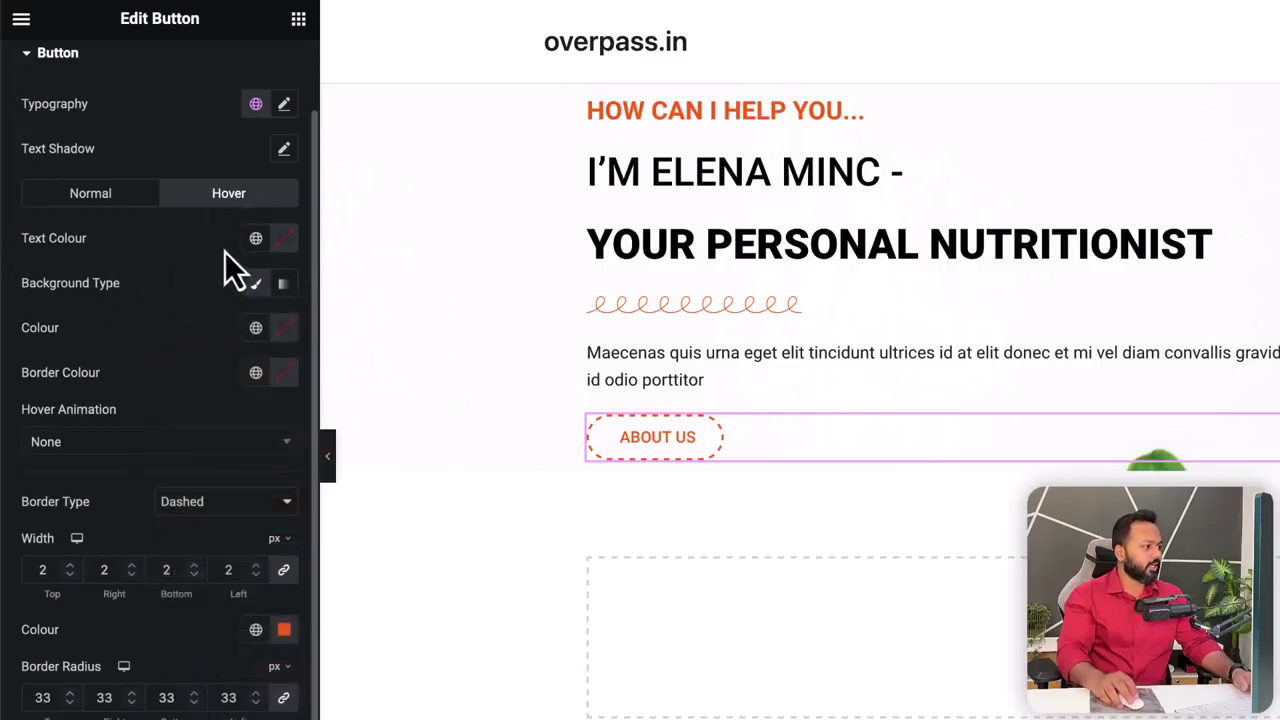
click(288, 242)
drag(245, 405, 170, 330)
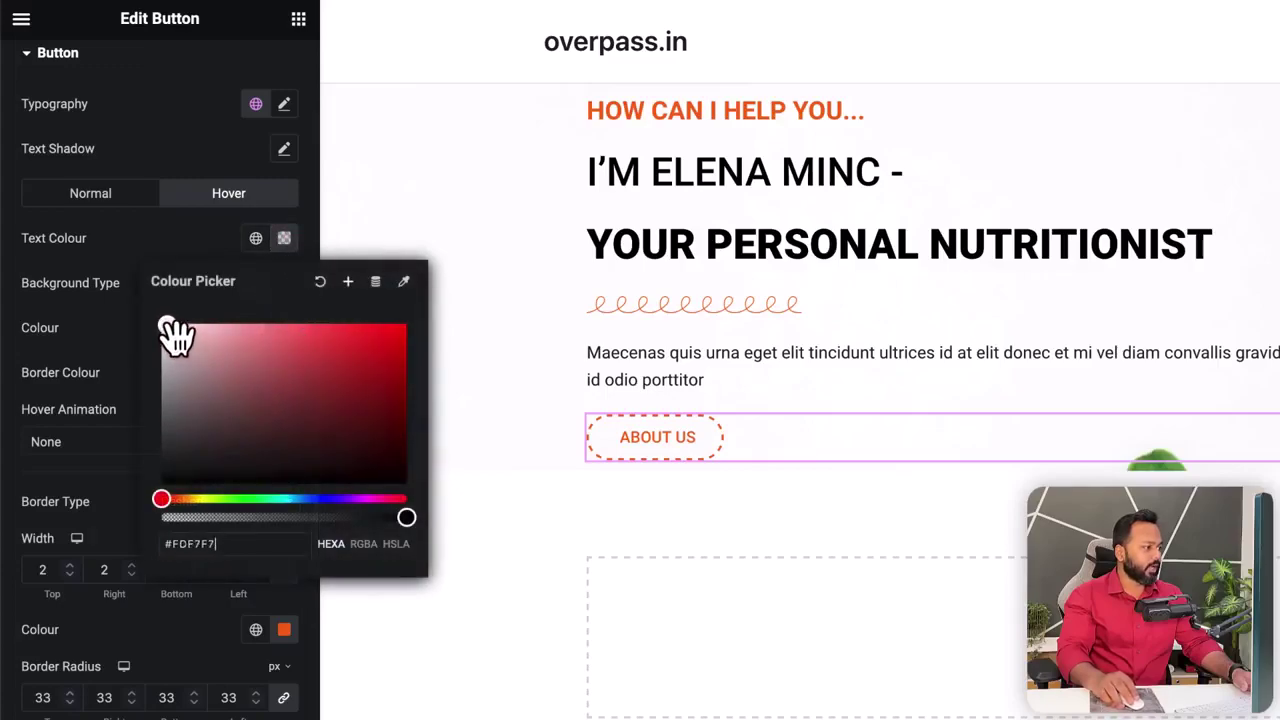
click(105, 300)
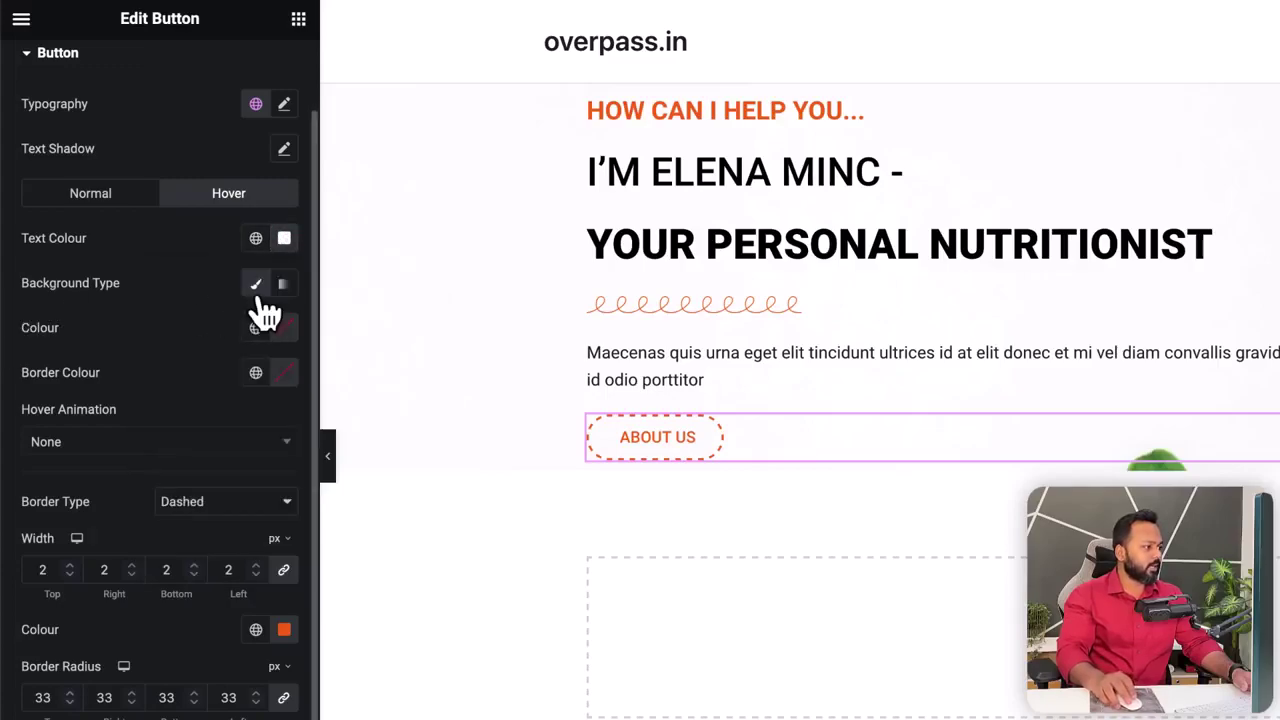
- Paste the orange hex code as the button's hover background colour
click(279, 338)
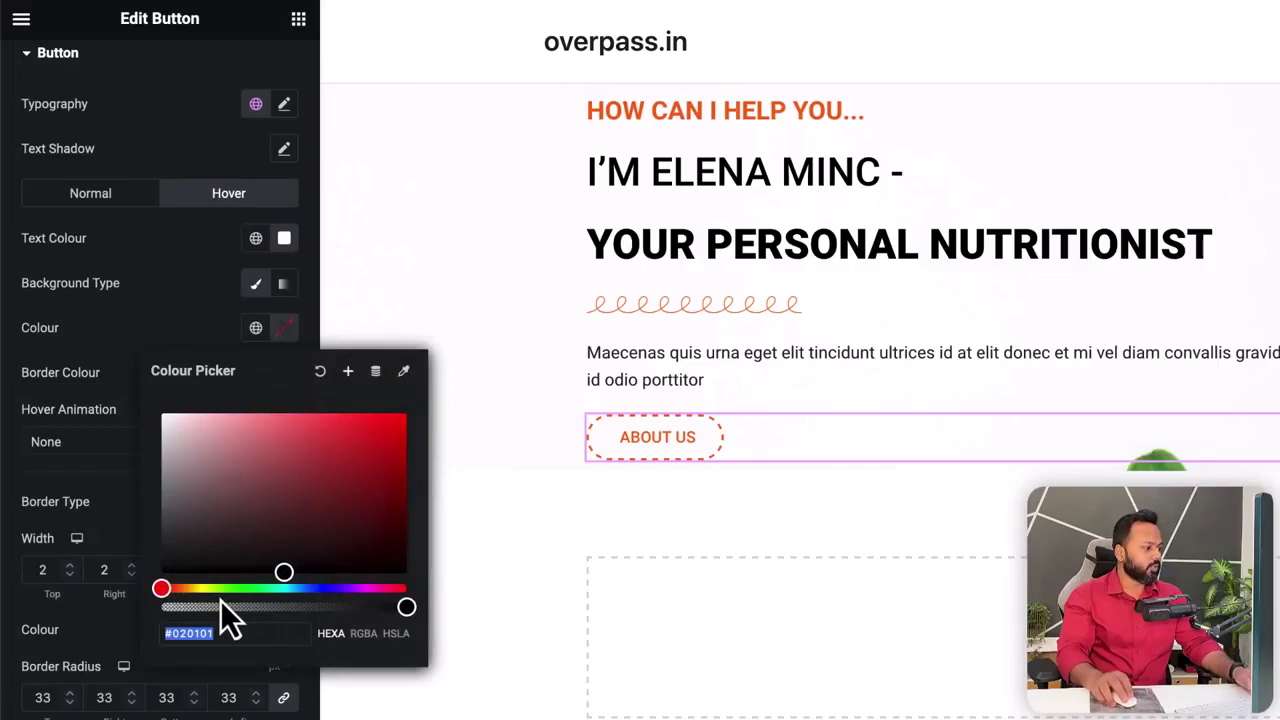
key(super+v)
click(122, 322)
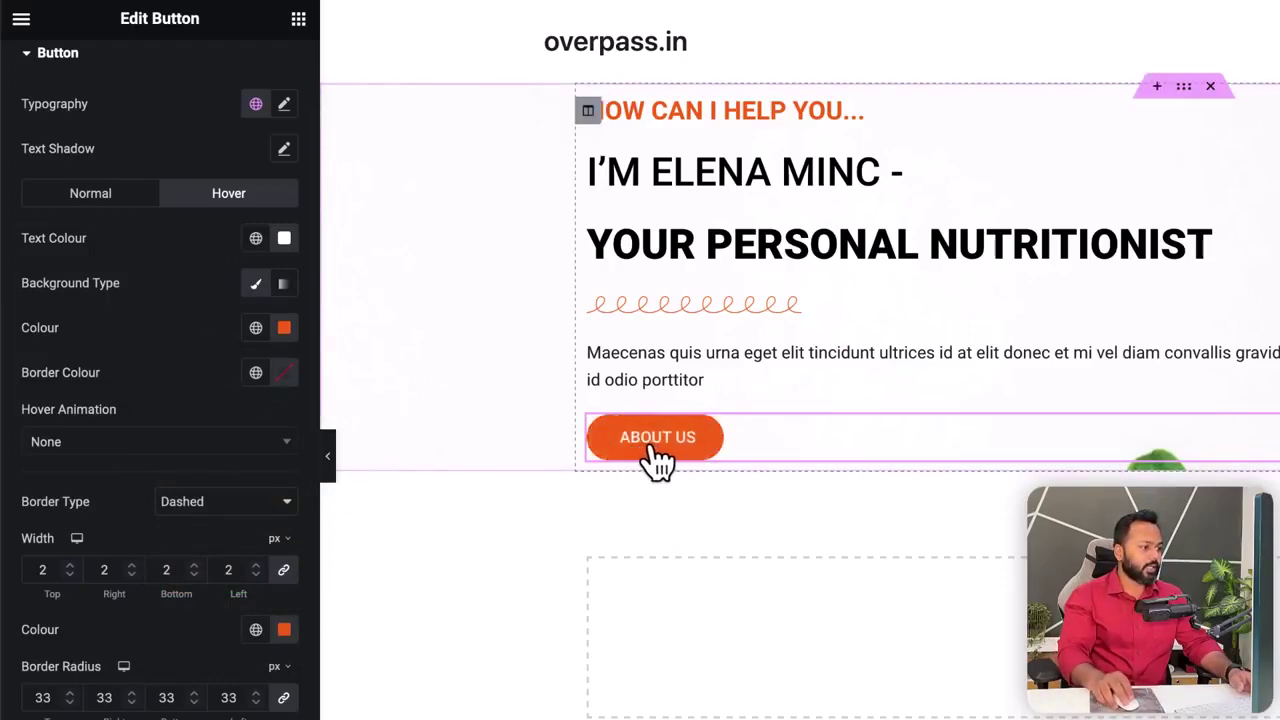
scroll(200, 293, up, 1)
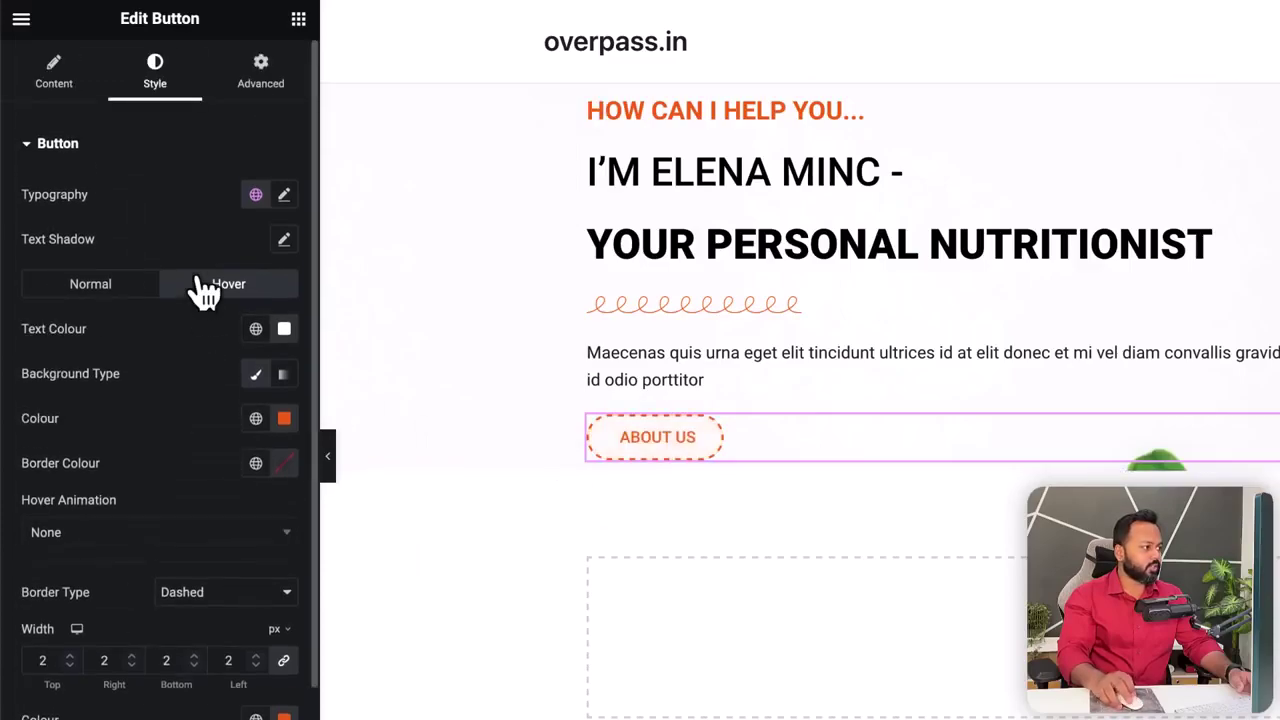
click(284, 195)
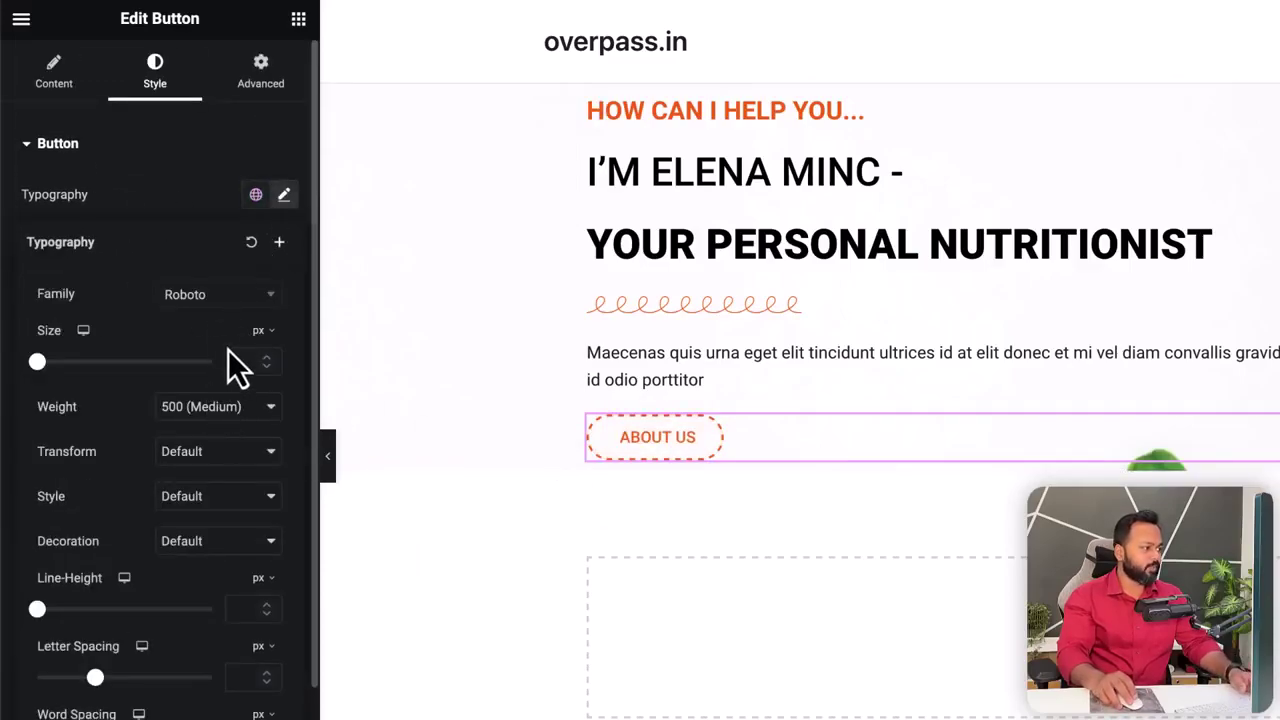
- Set the ABOUT US font to Poppins, weight 600 (Semi Bold), and save with Update
click(212, 300)
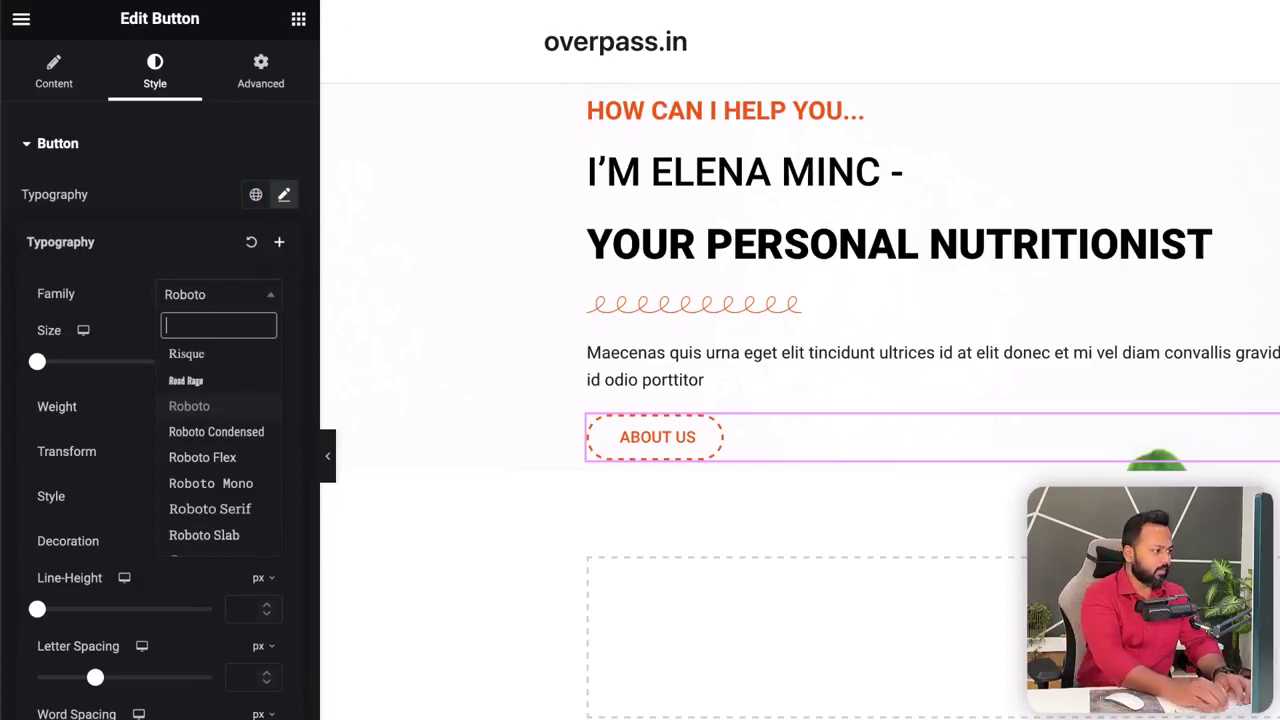
text(popp)
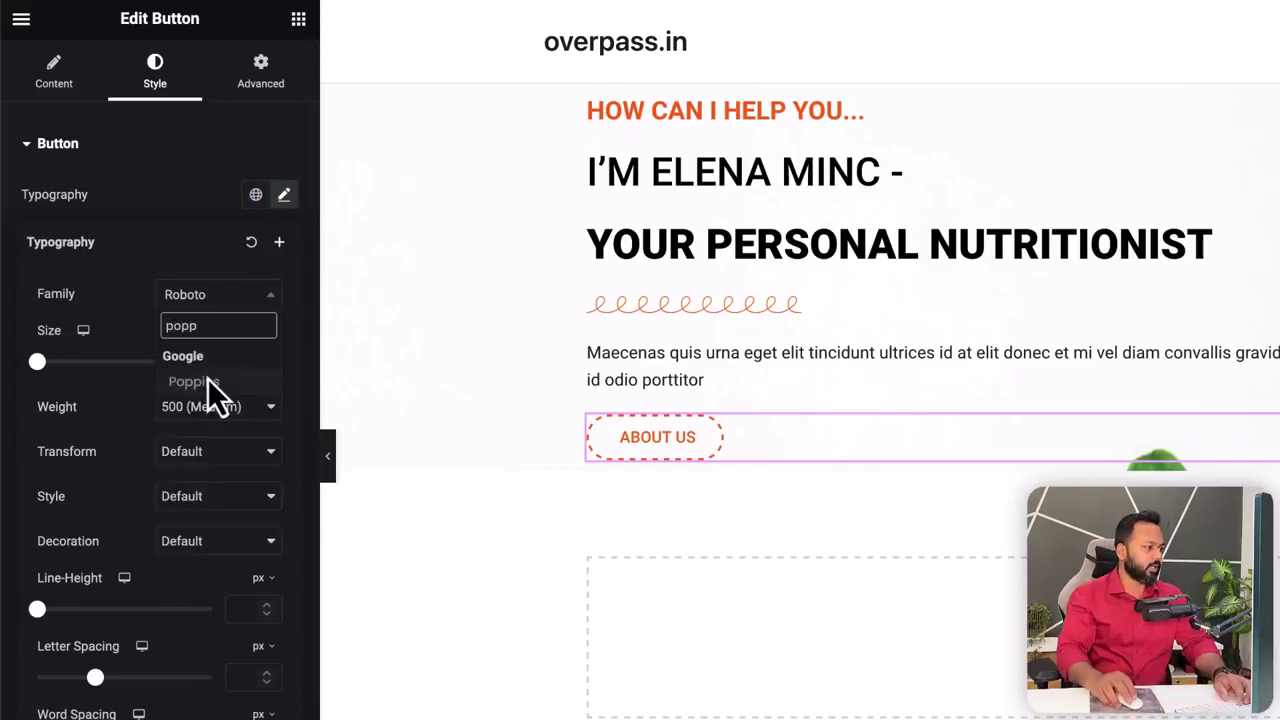
click(213, 385)
click(200, 410)
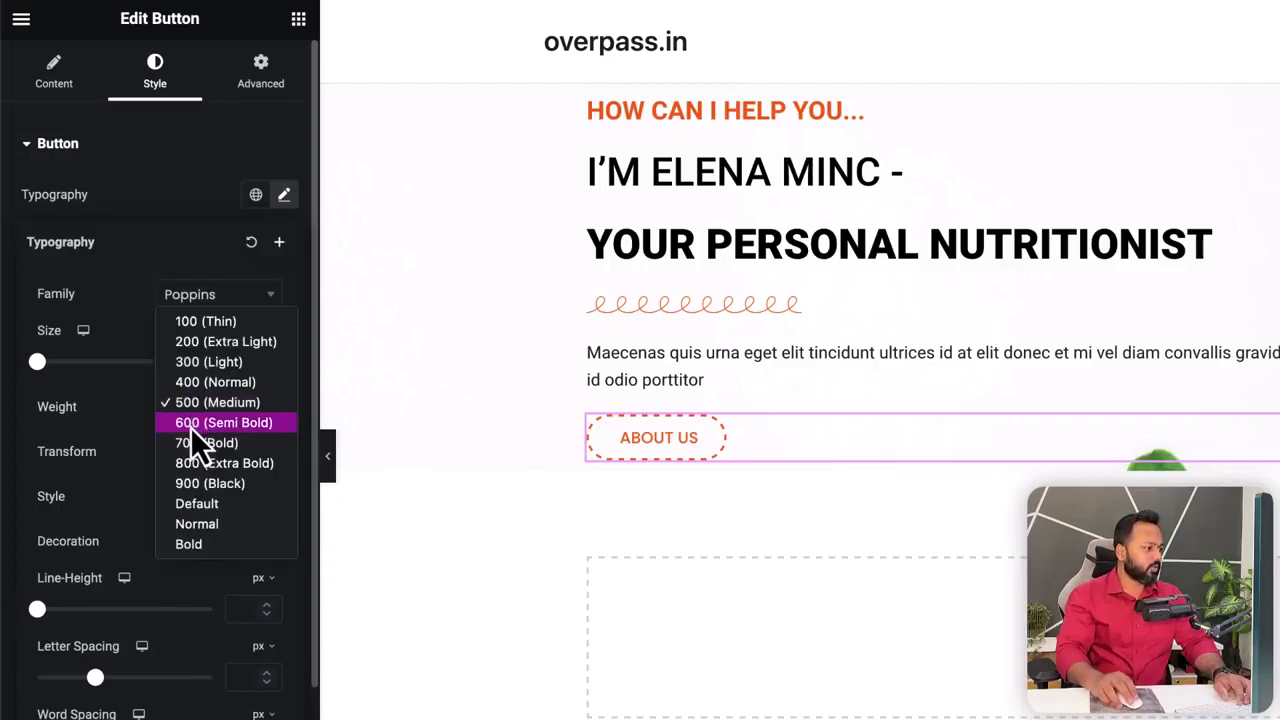
click(196, 424)
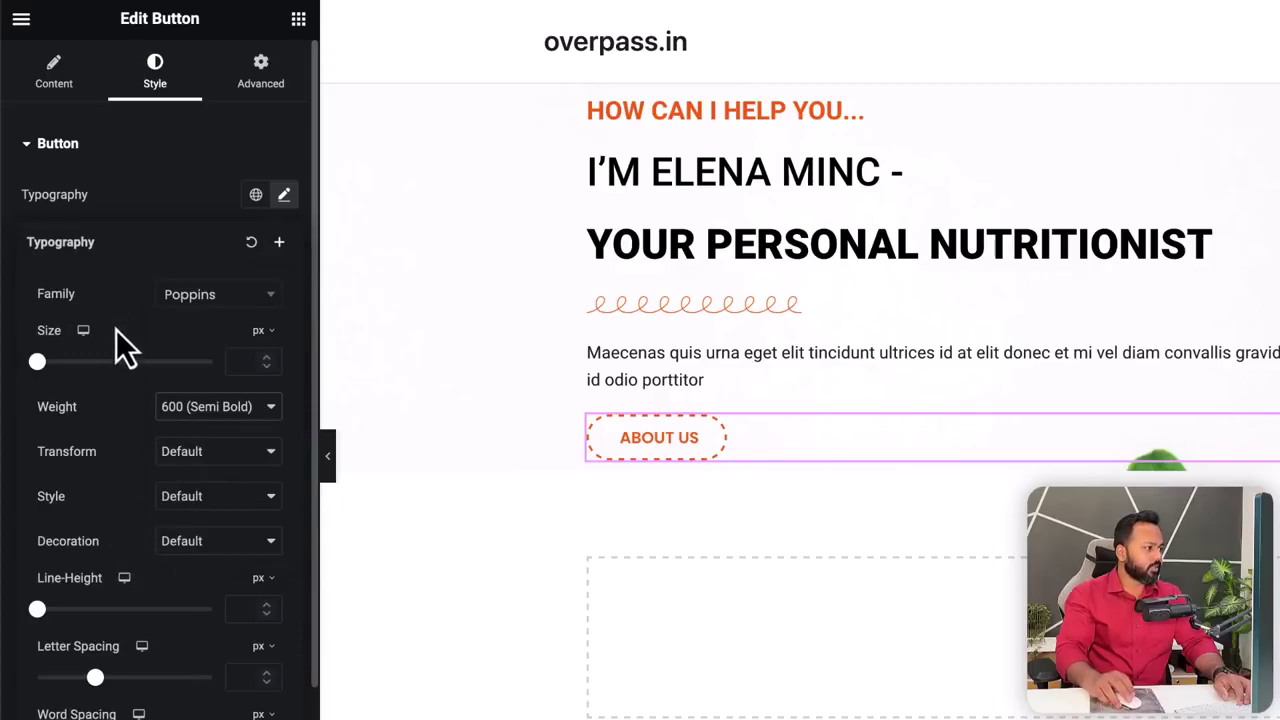
click(129, 190)
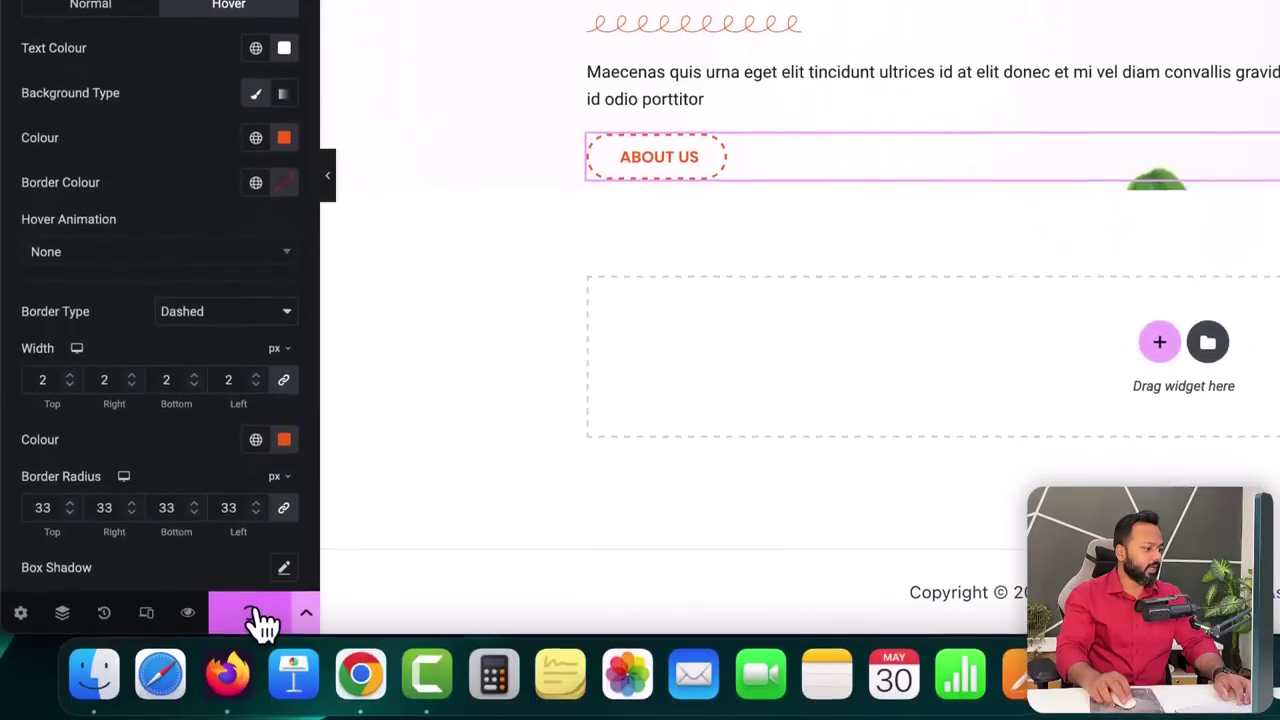
click(263, 623)
- Reload the live page, then inspect the heading line spacing on the nutritionist template
click(830, 32)
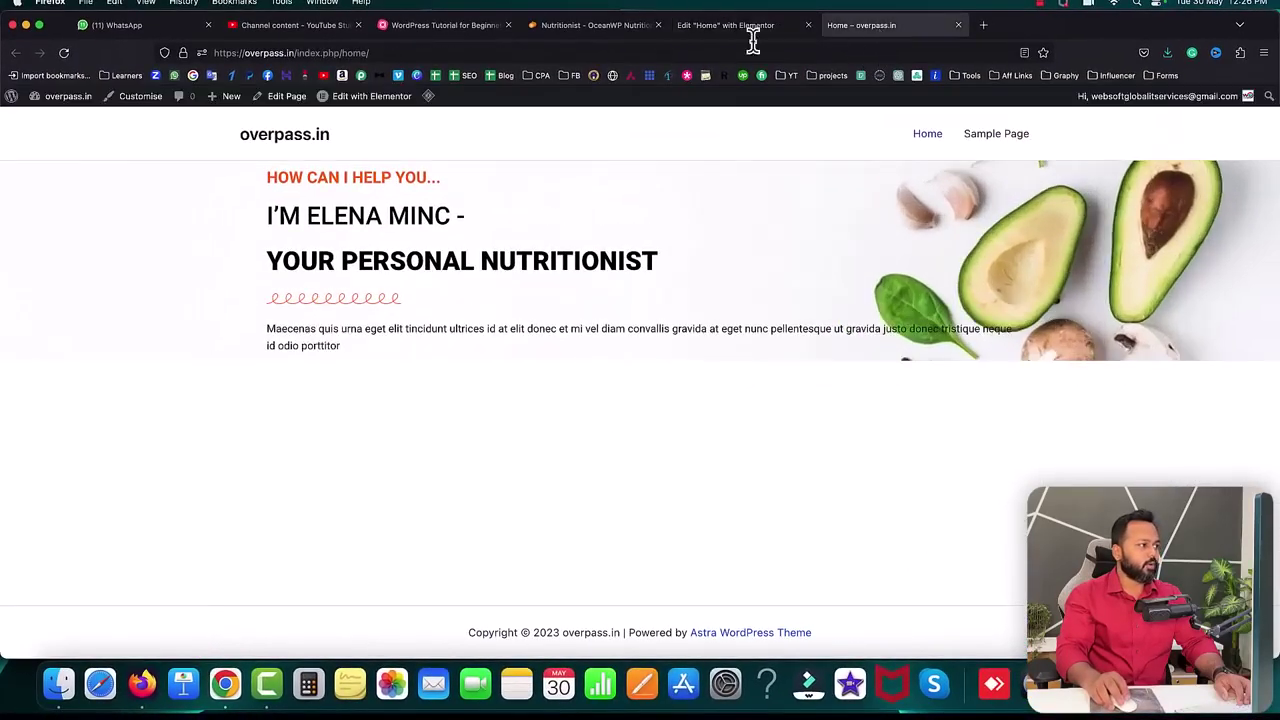
click(64, 58)
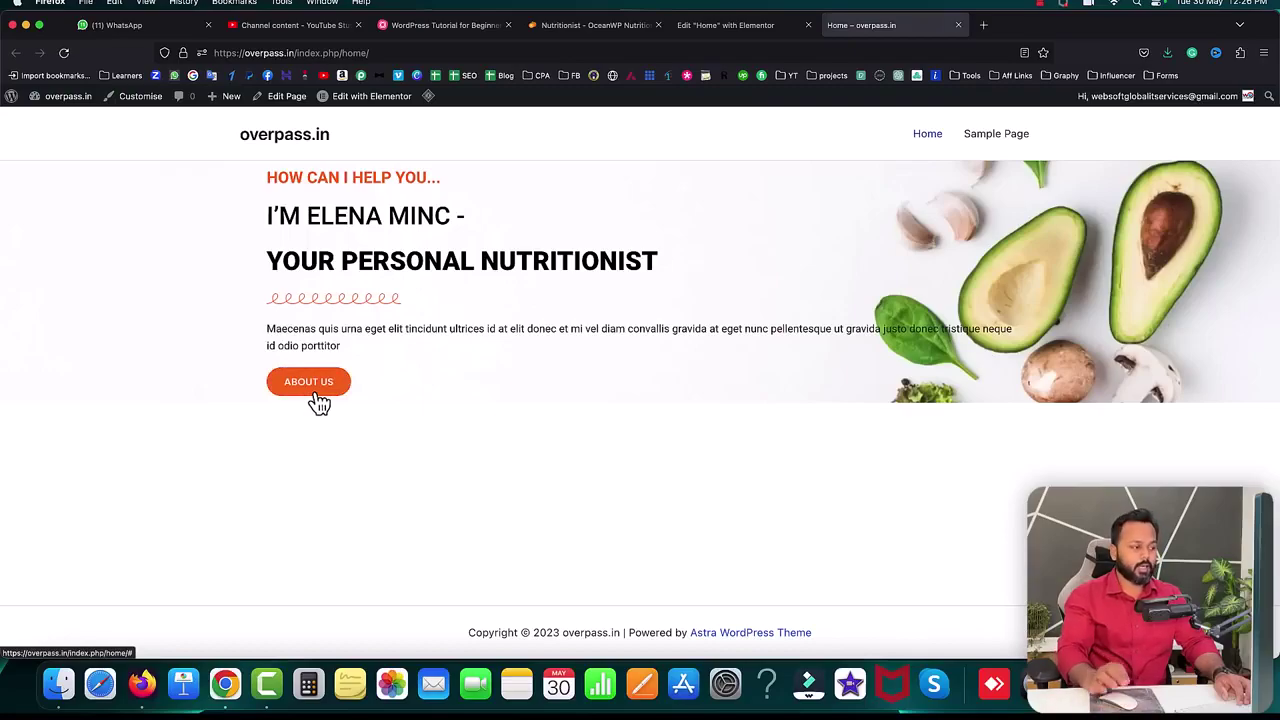
click(578, 25)
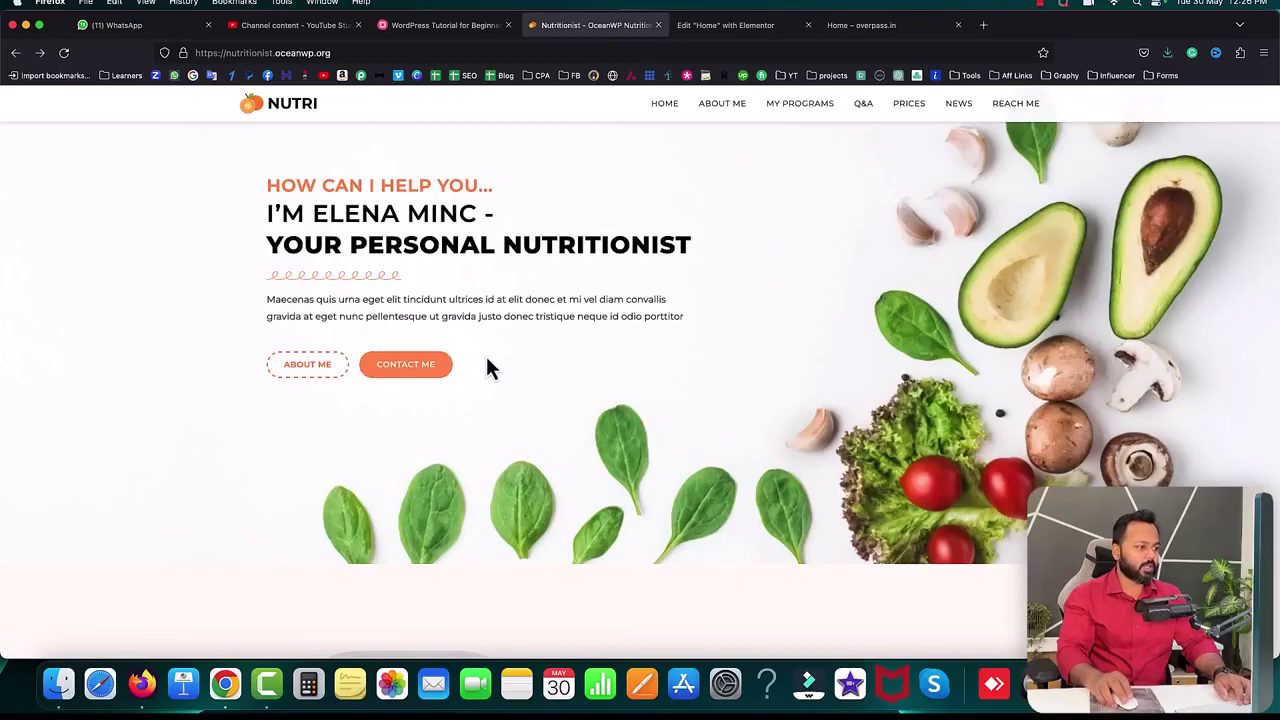
scroll(432, 288, up, 2)
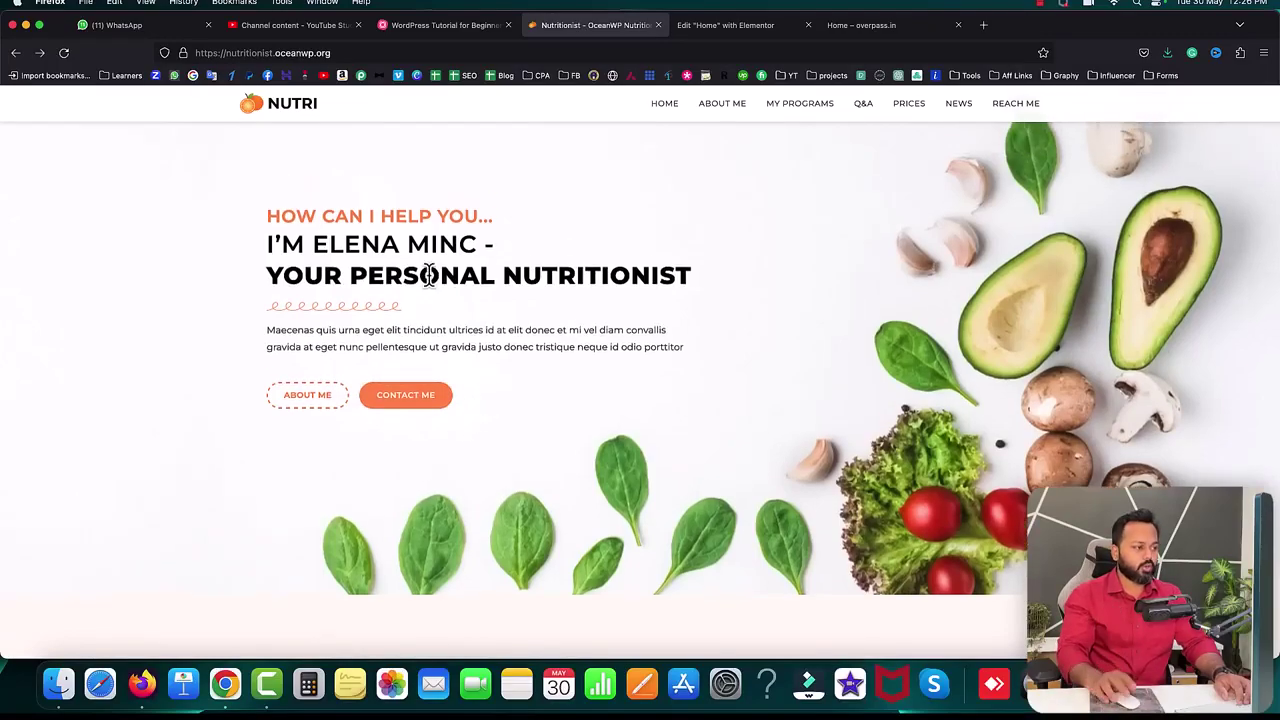
scroll(430, 275, up, 3)
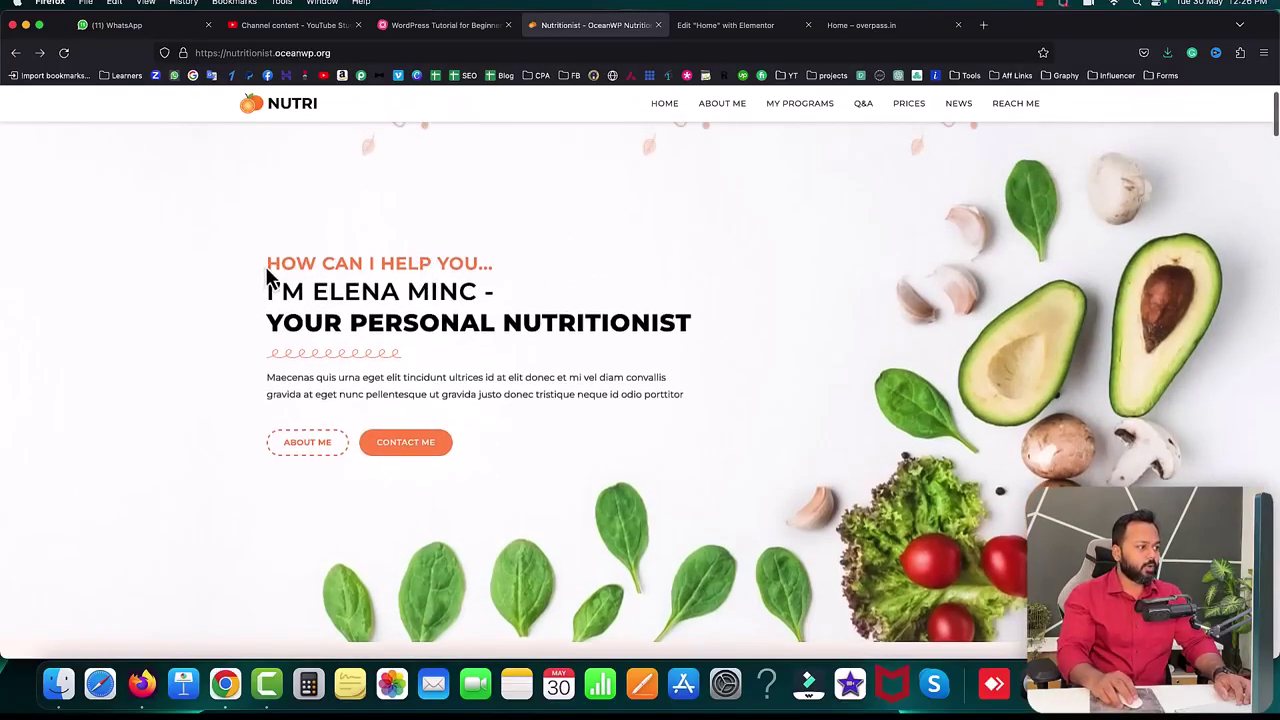
drag(268, 263, 485, 263)
drag(270, 290, 470, 291)
drag(258, 323, 572, 325)
click(565, 327)
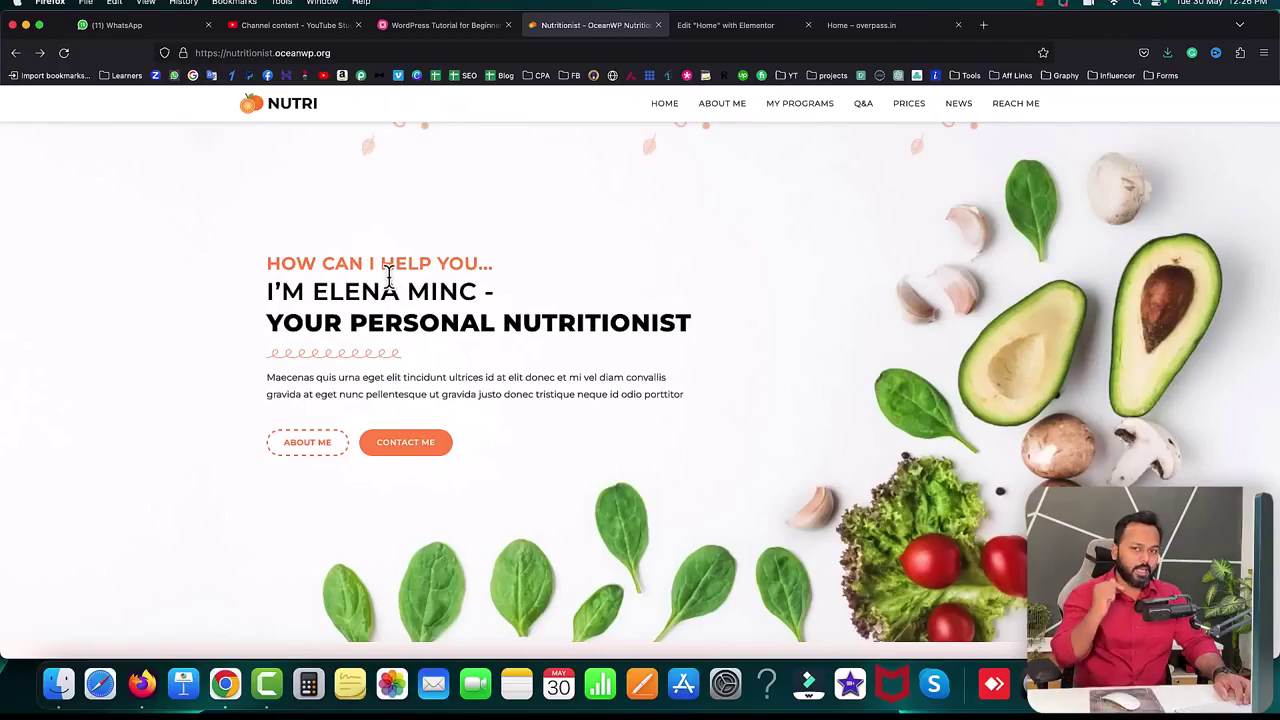
- Compare the live page's heading spacing against the template, then return to the Elementor editor
click(884, 30)
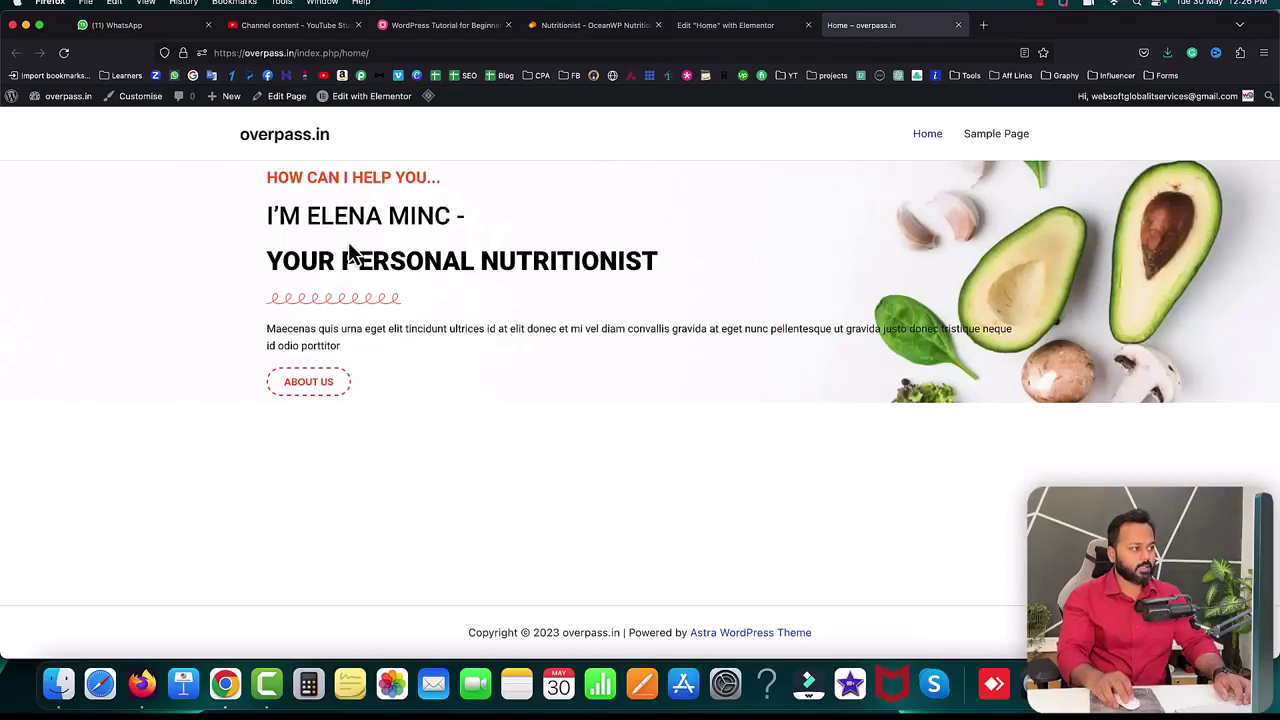
drag(267, 215, 456, 215)
click(398, 213)
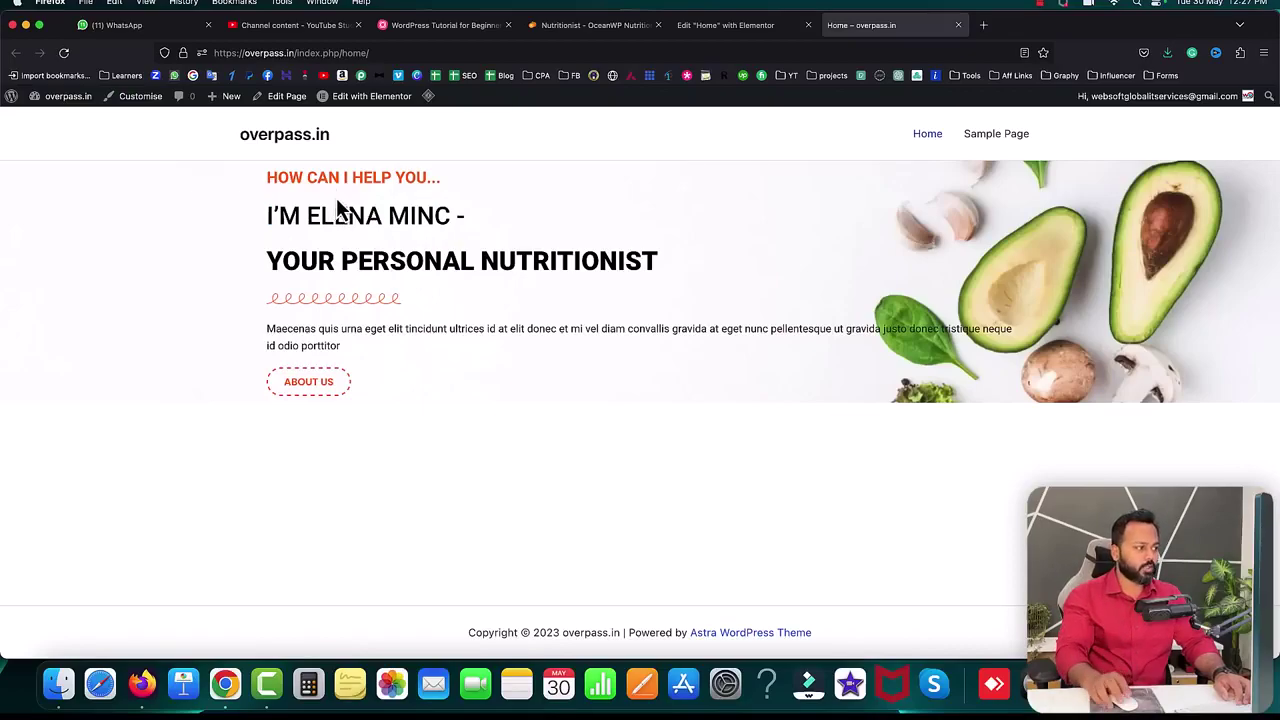
drag(279, 213, 409, 215)
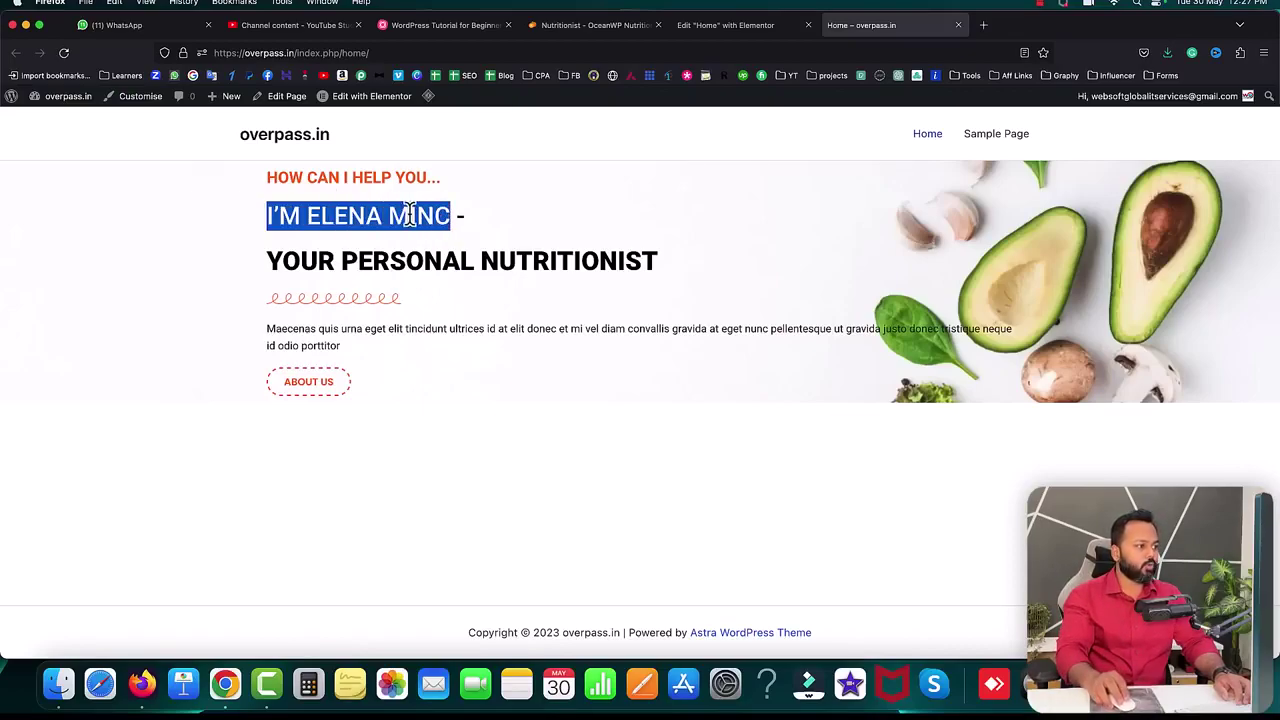
click(357, 203)
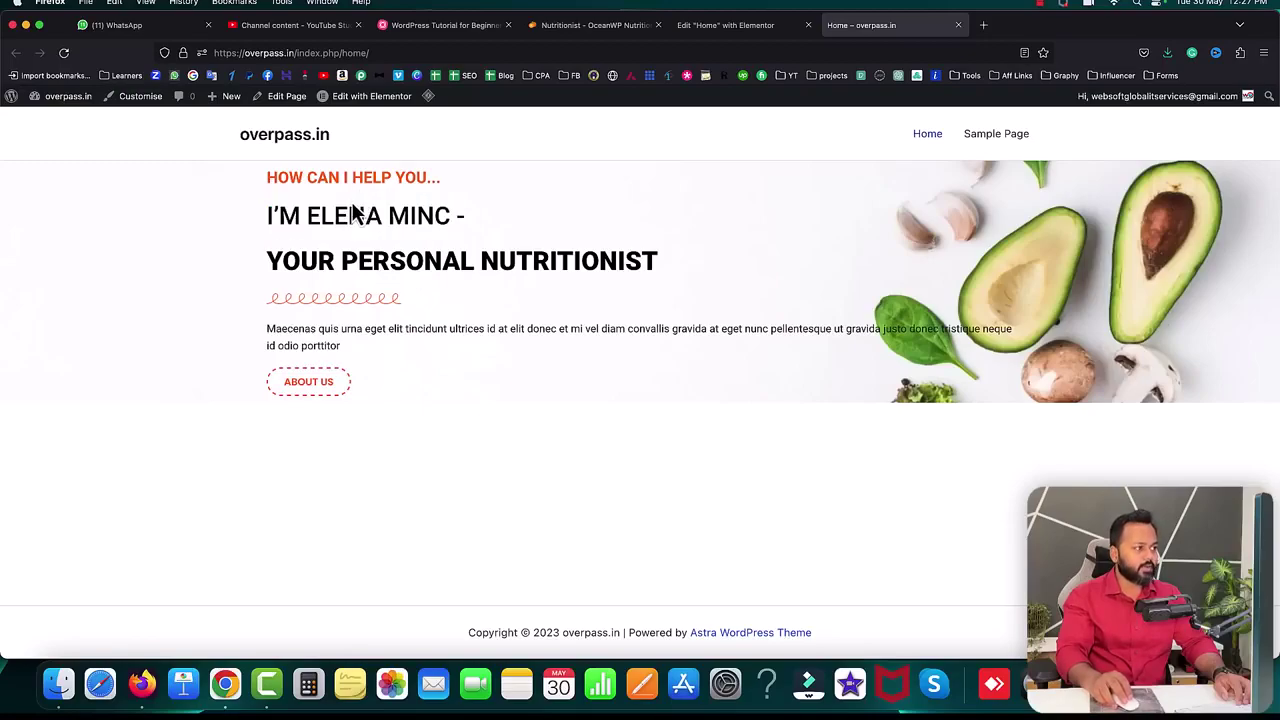
drag(268, 177, 448, 192)
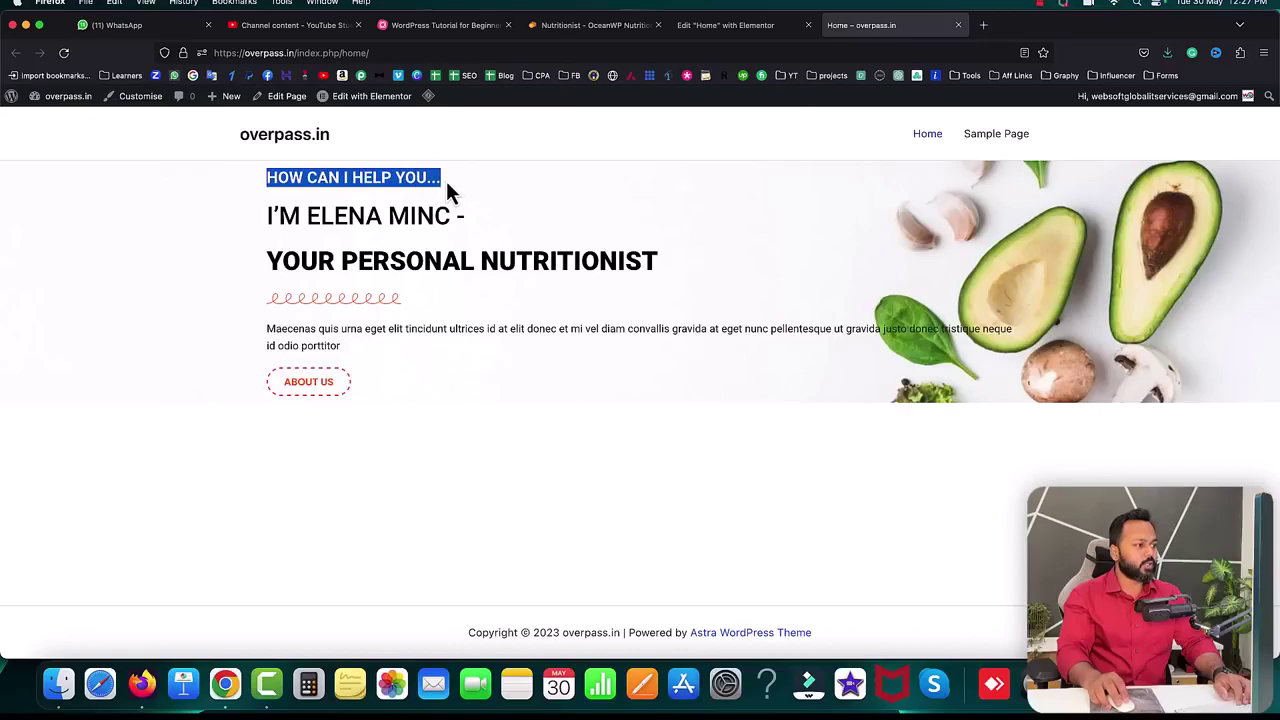
click(341, 204)
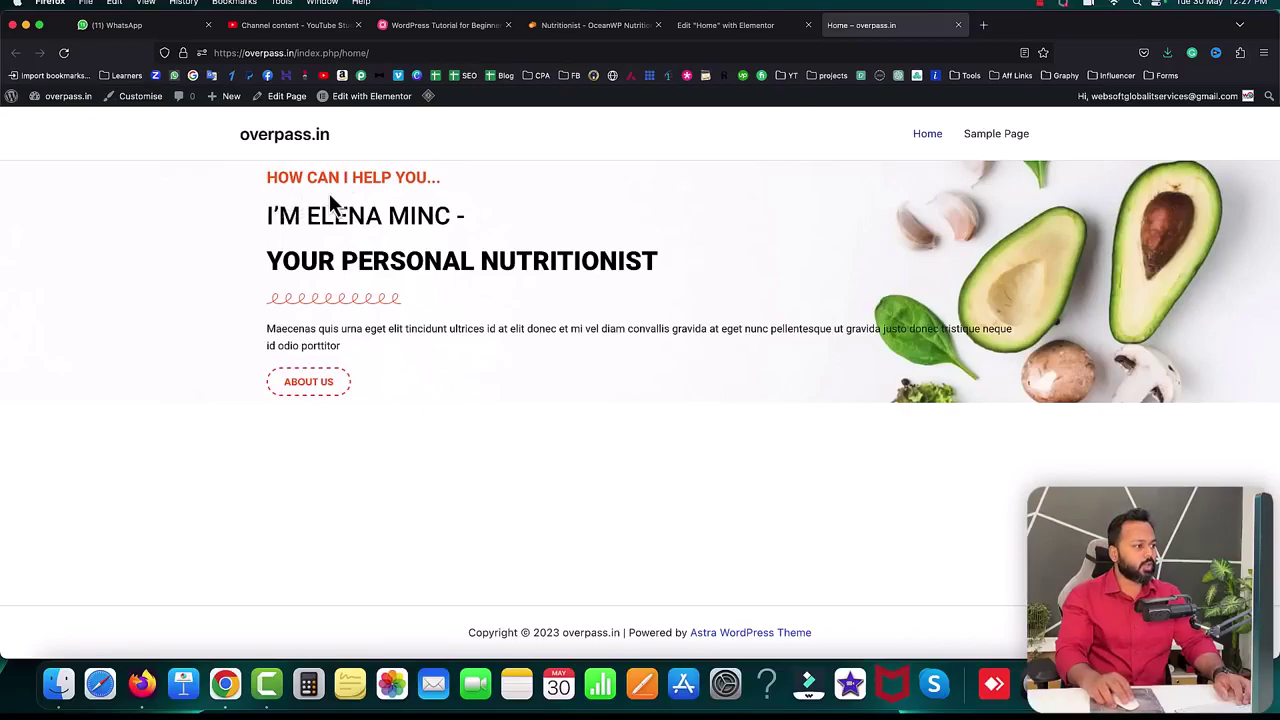
click(694, 26)
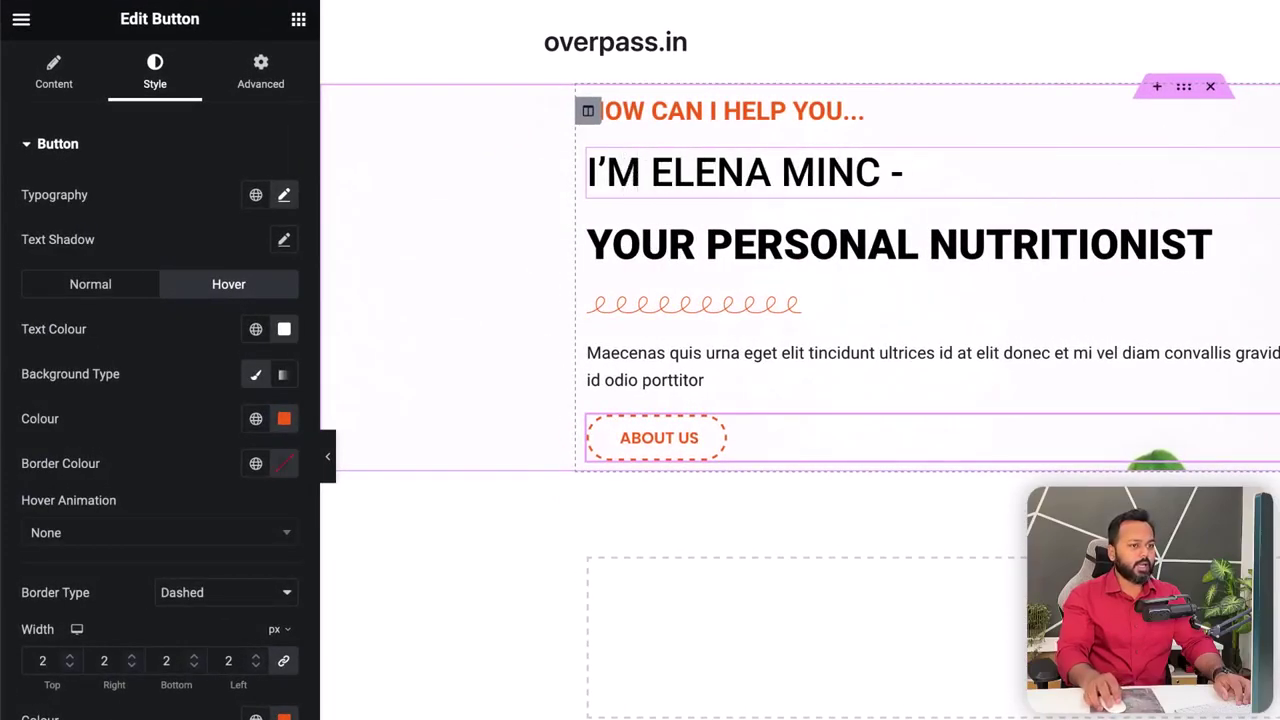
- Unlink the I'M ELENA MINC heading's margins and set its top margin to -20 px
click(940, 174)
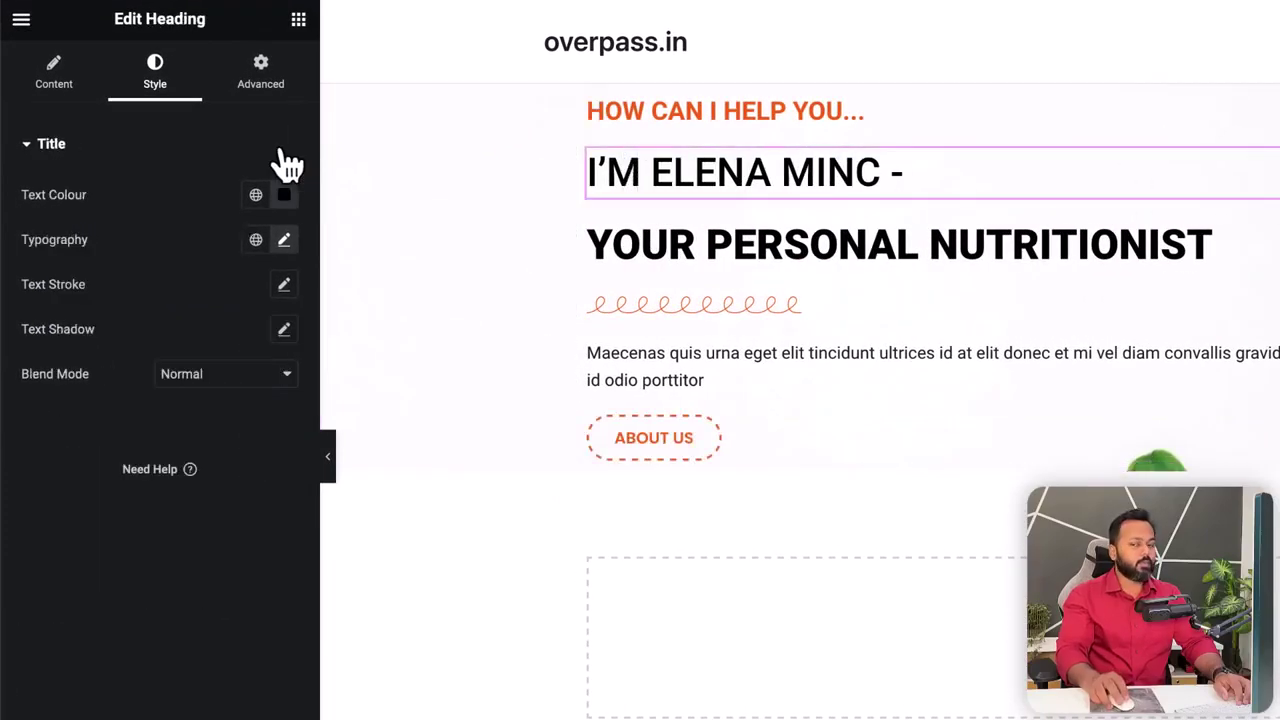
click(266, 77)
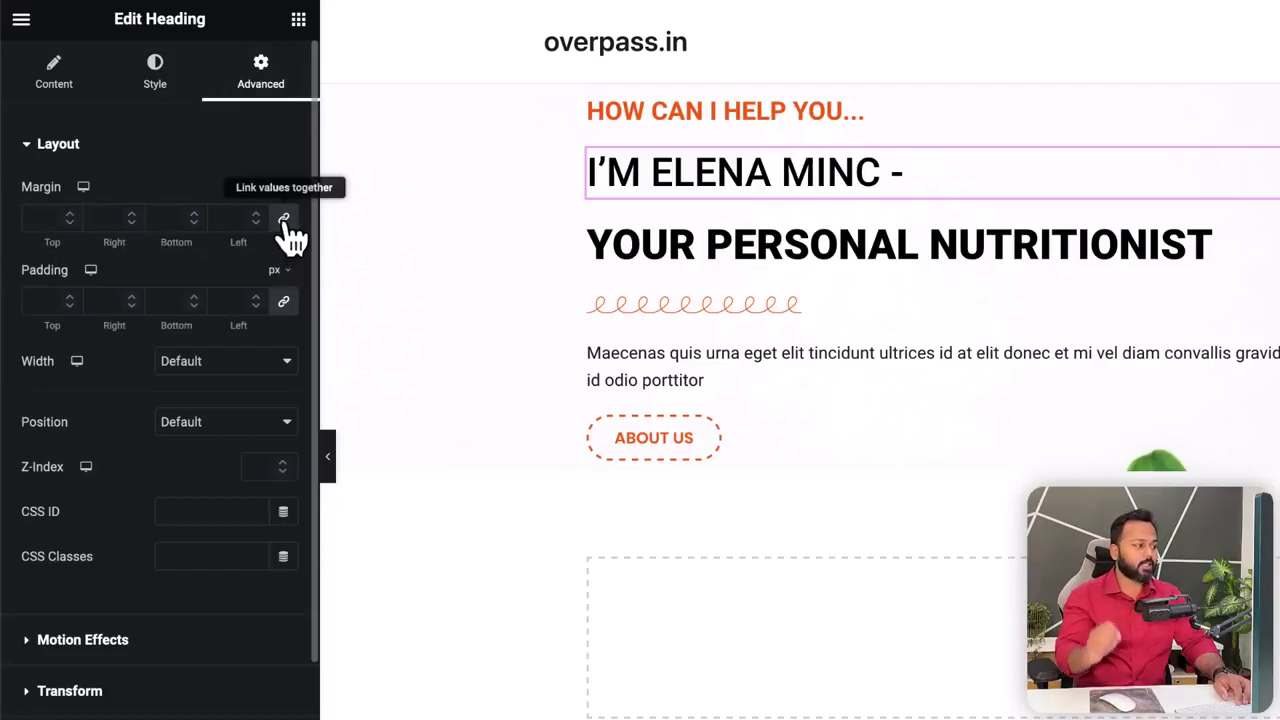
click(286, 222)
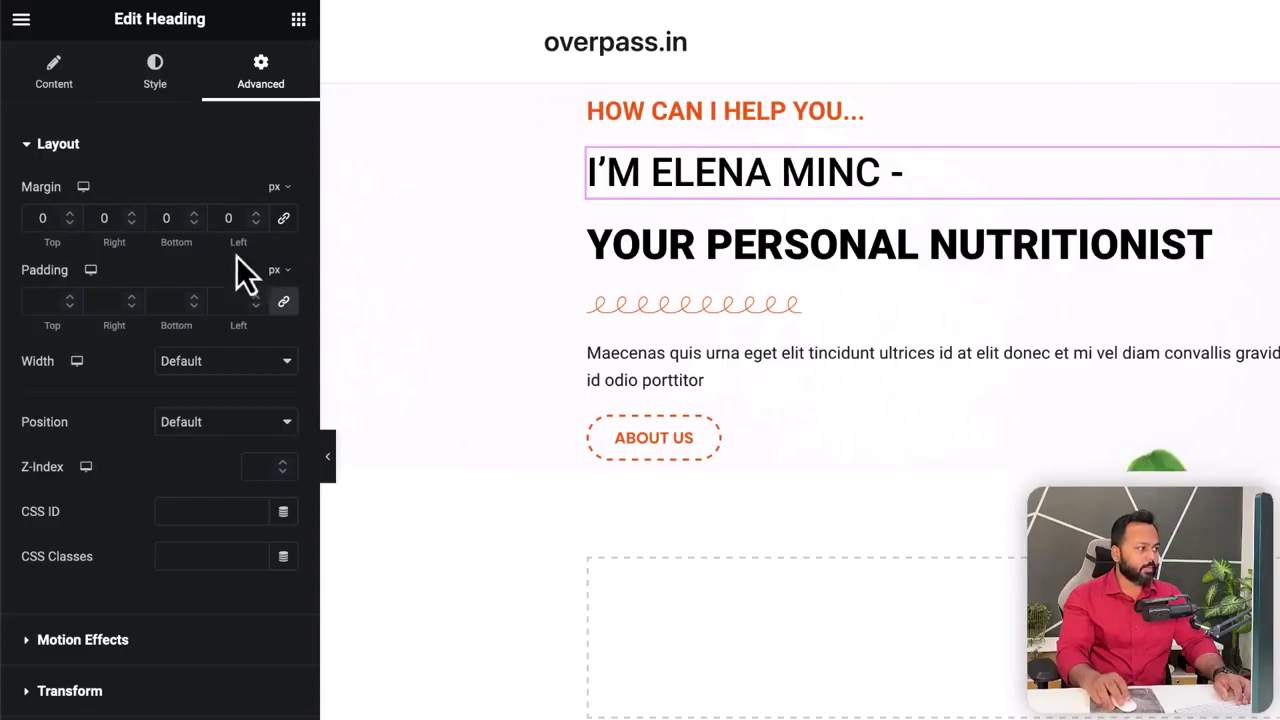
drag(70, 214, 72, 217)
key(ctrl+z)
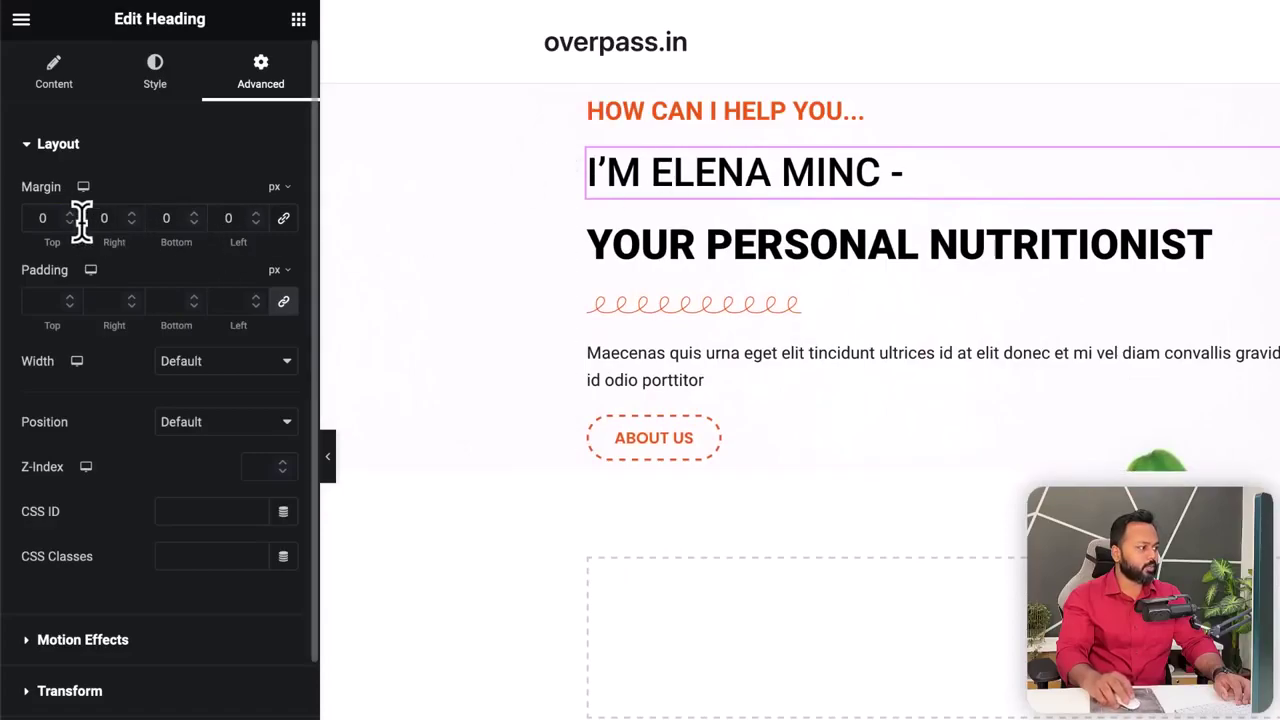
drag(73, 227, 73, 227)
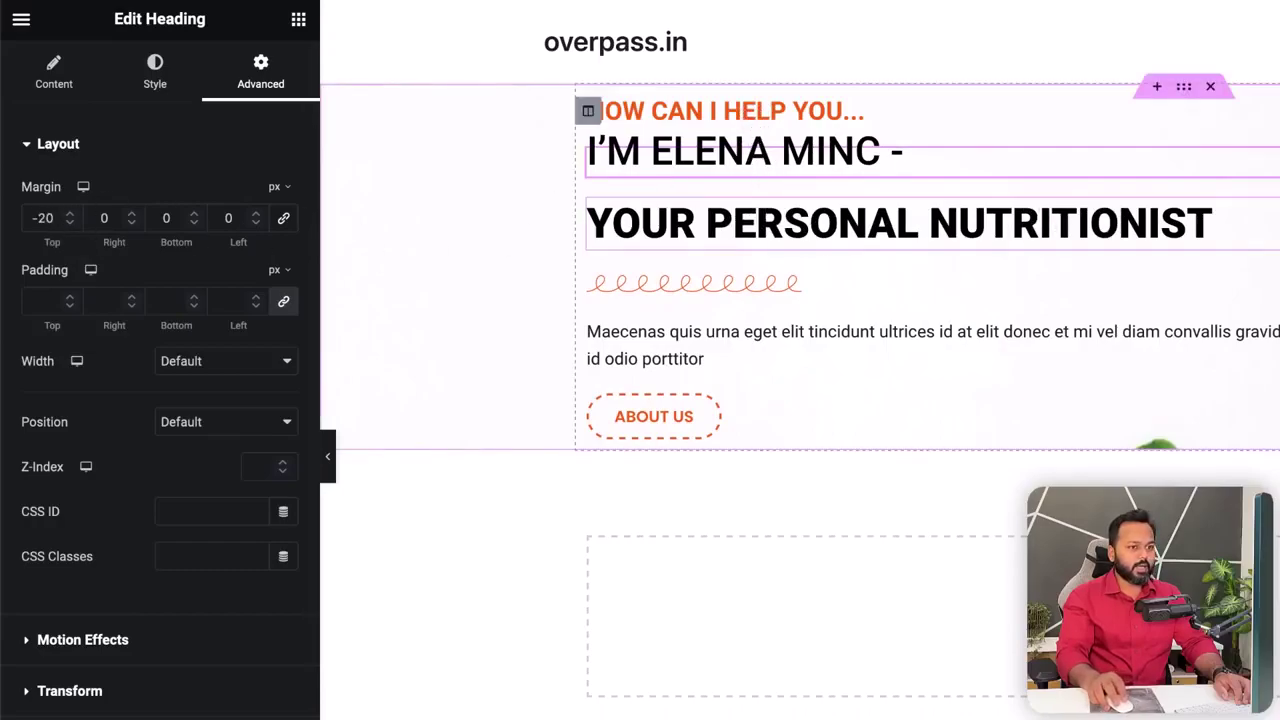
- Set YOUR PERSONAL NUTRITIONIST's top margin to -20 px and reload the live page
click(900, 223)
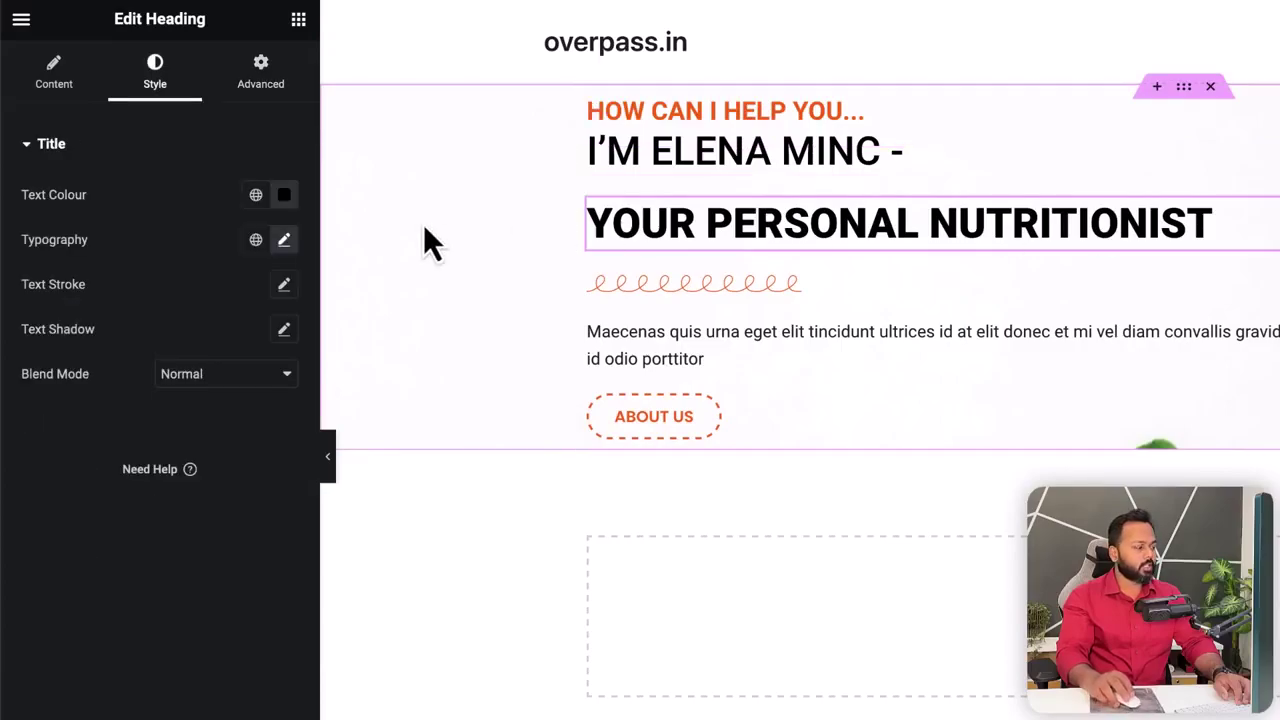
click(263, 82)
click(48, 218)
text(0)
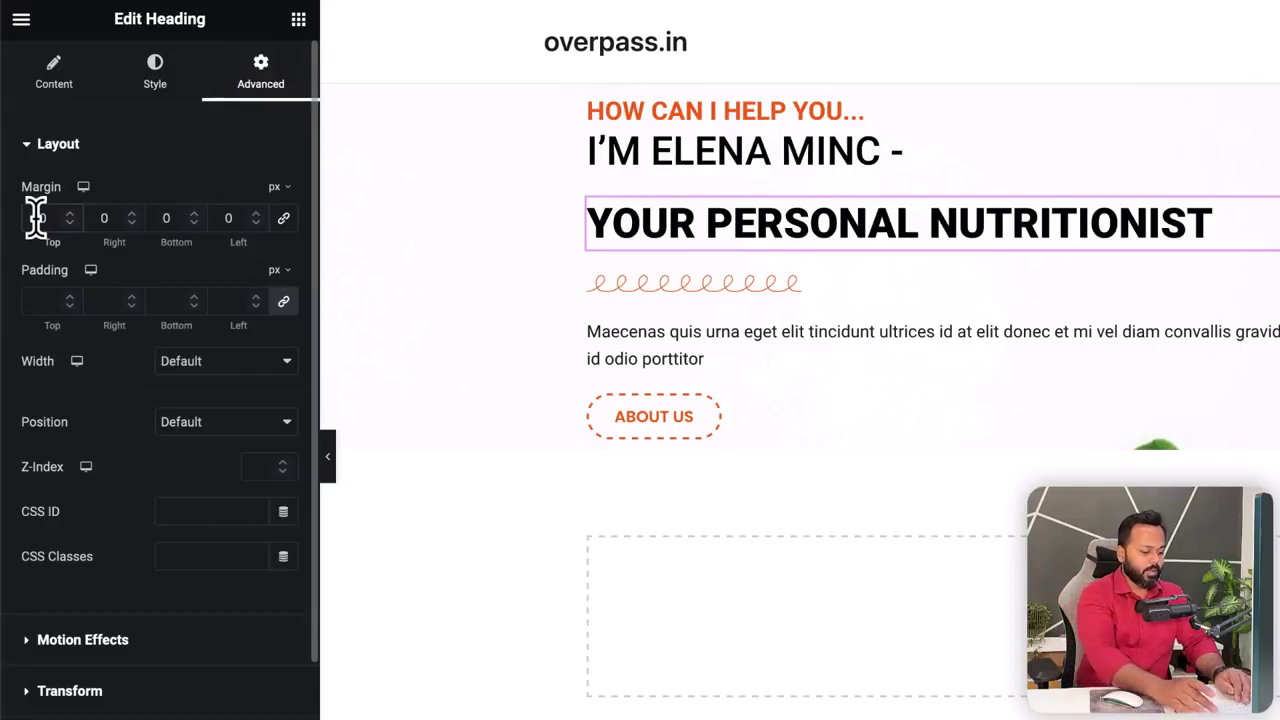
key(BackSpace)
text(-20)
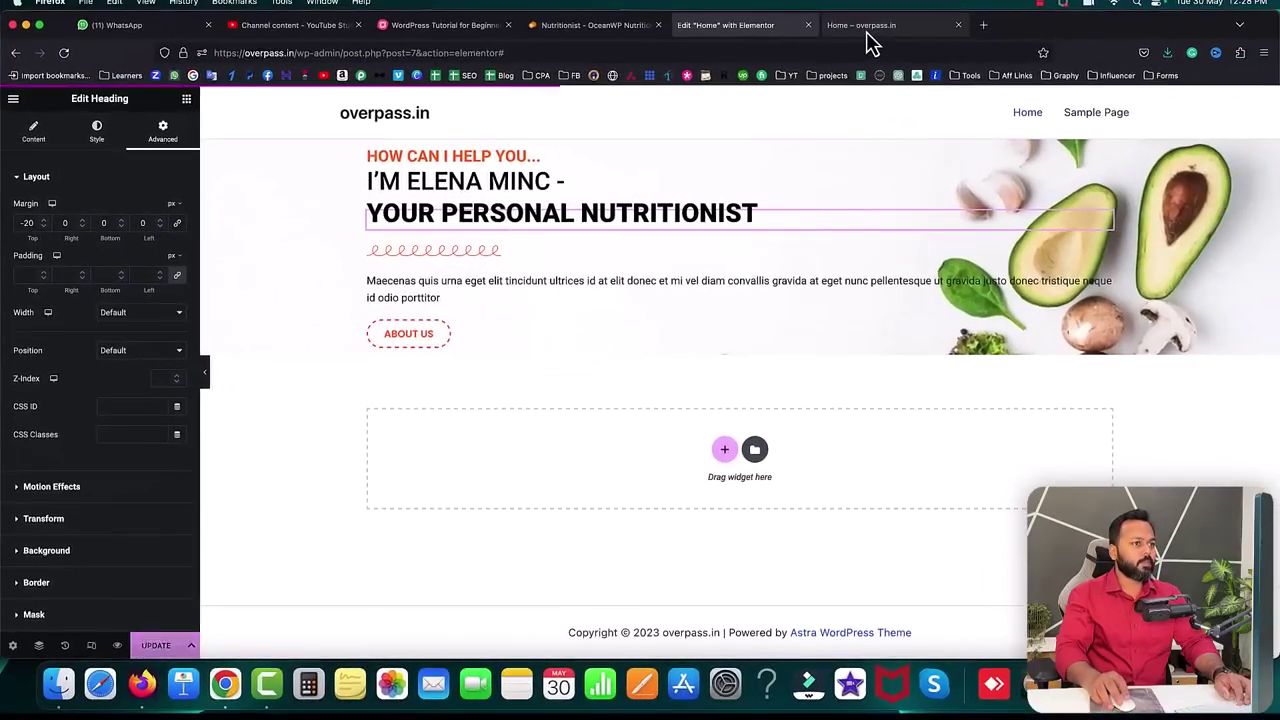
click(862, 25)
click(66, 53)
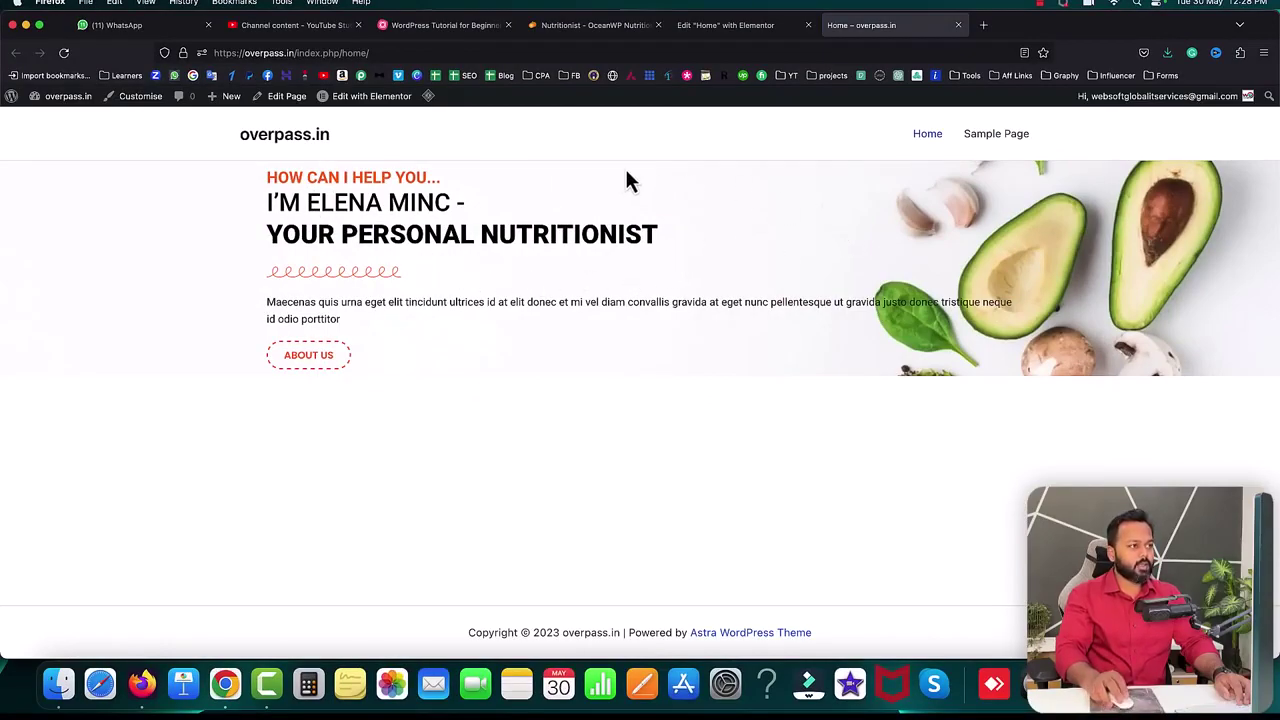
- Compare the hero against the Nutritionist – OceanWP reference site and the live overpass.in page, then return to Elementor
click(612, 27)
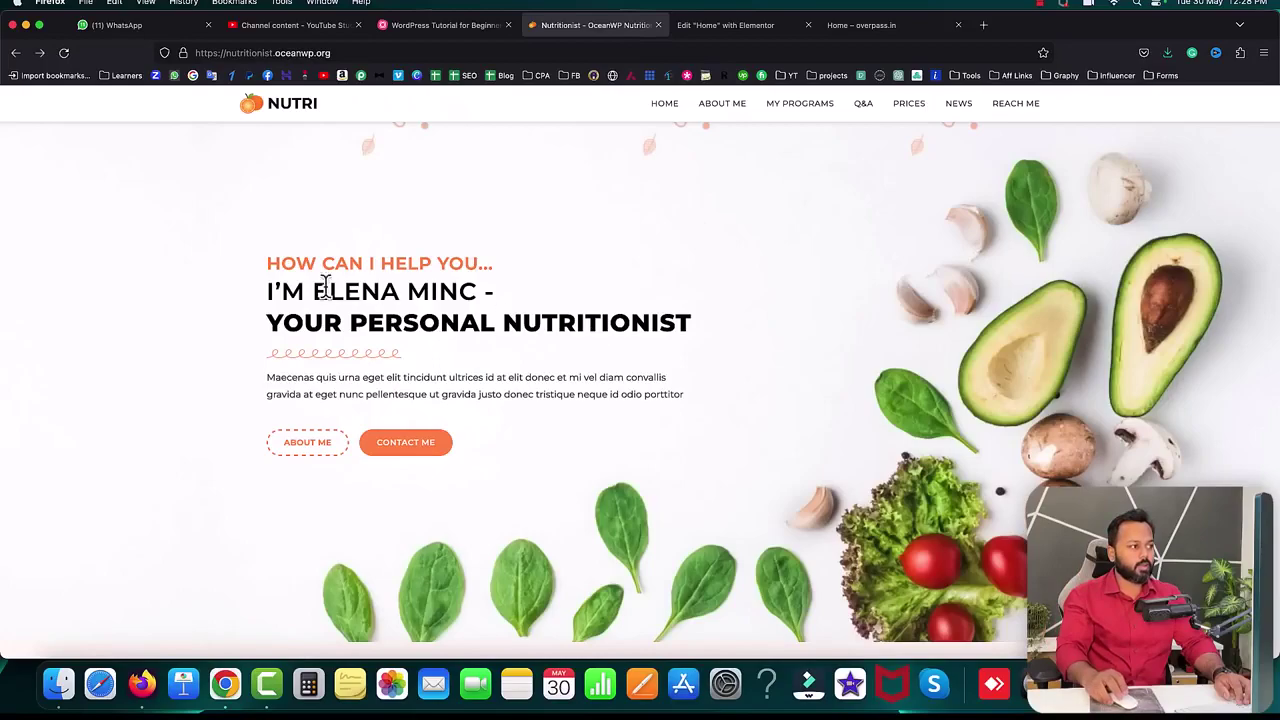
scroll(236, 229, up, 2)
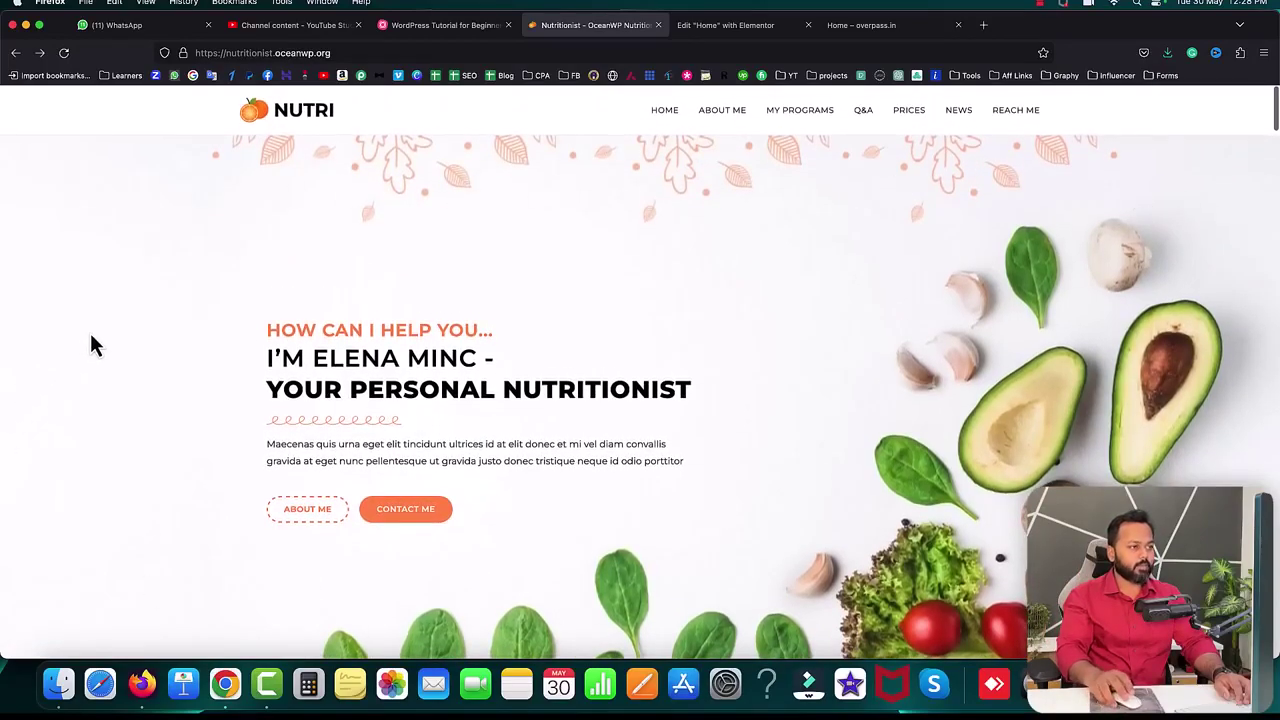
click(850, 25)
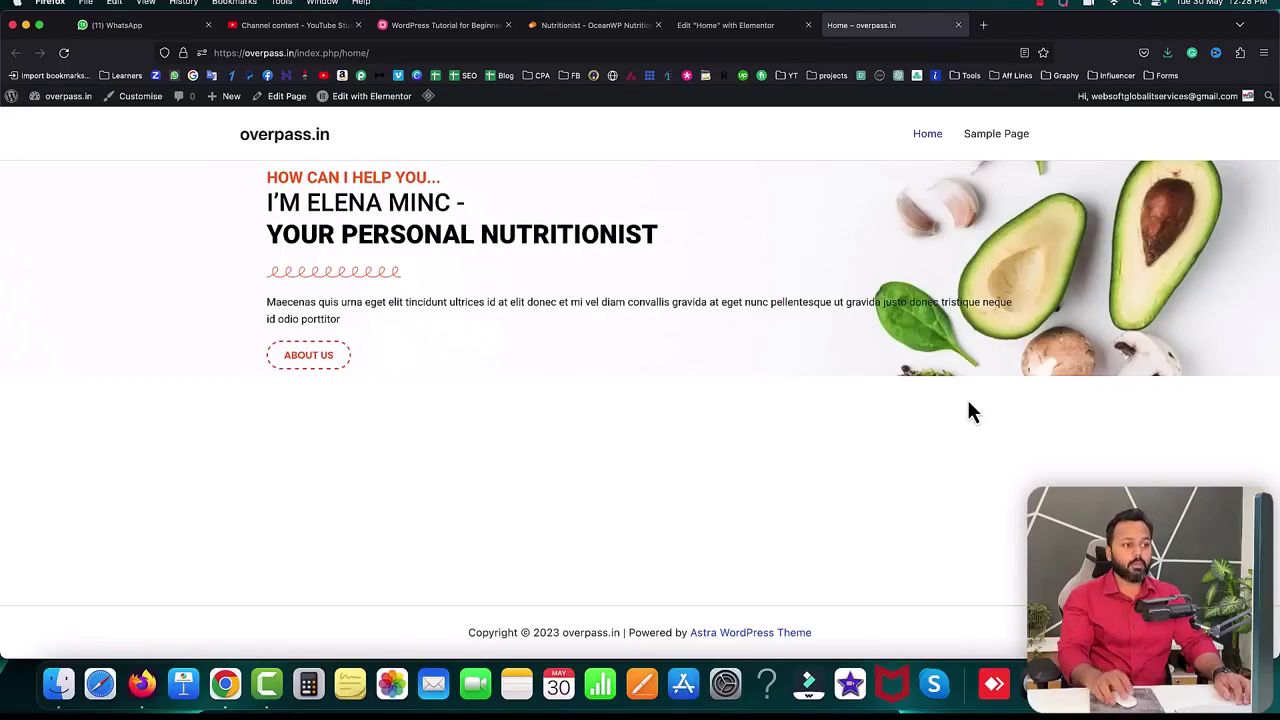
click(718, 28)
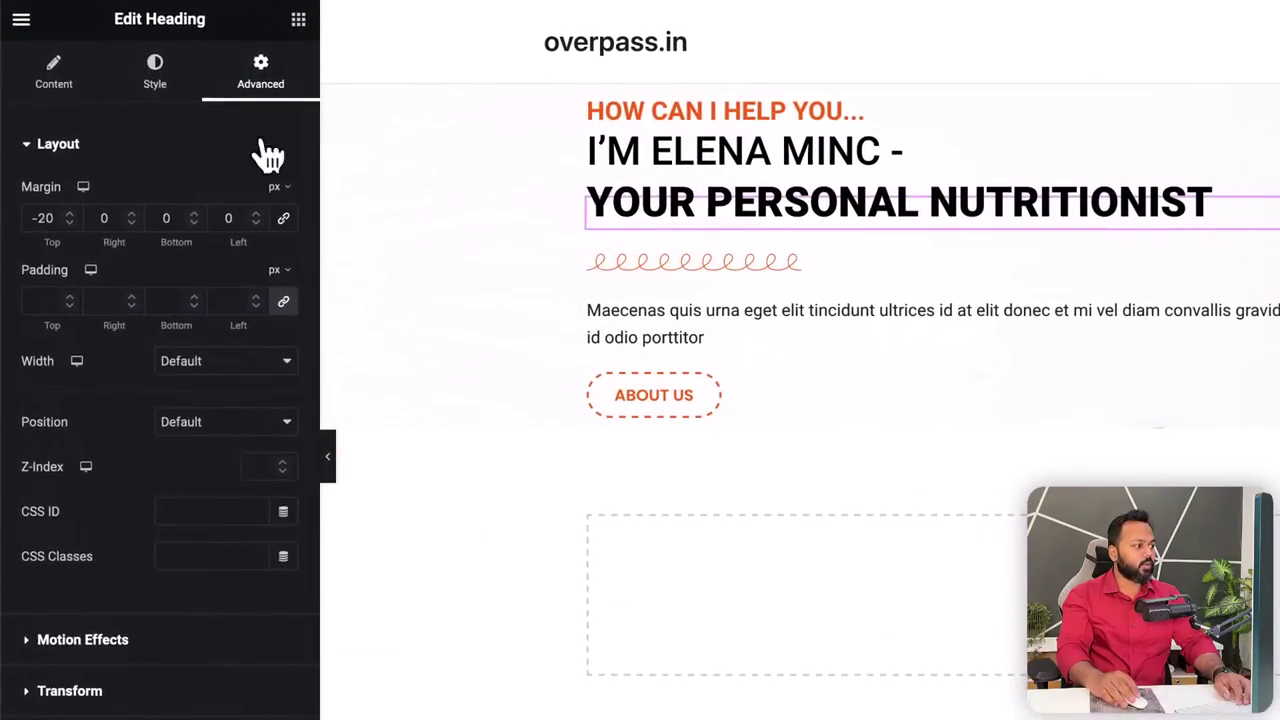
- Add a Spacer widget above the hero heading with its height set to 175 px
click(246, 56)
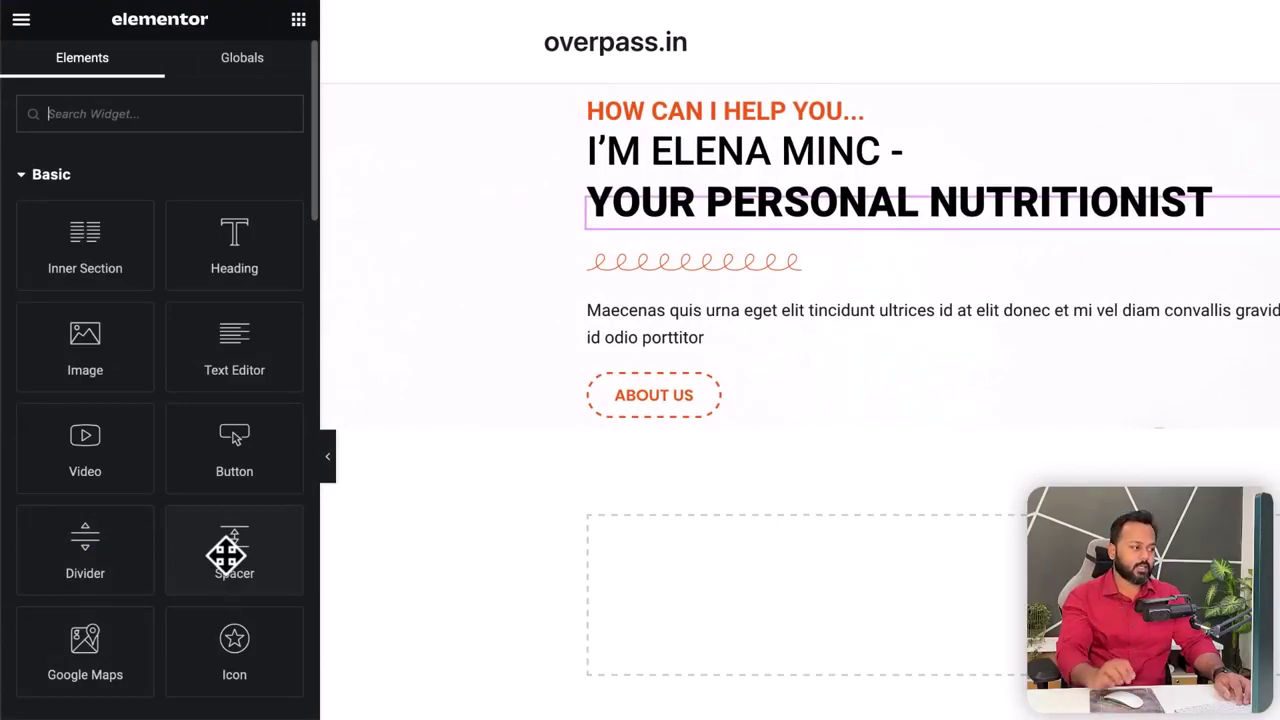
drag(214, 551, 638, 152)
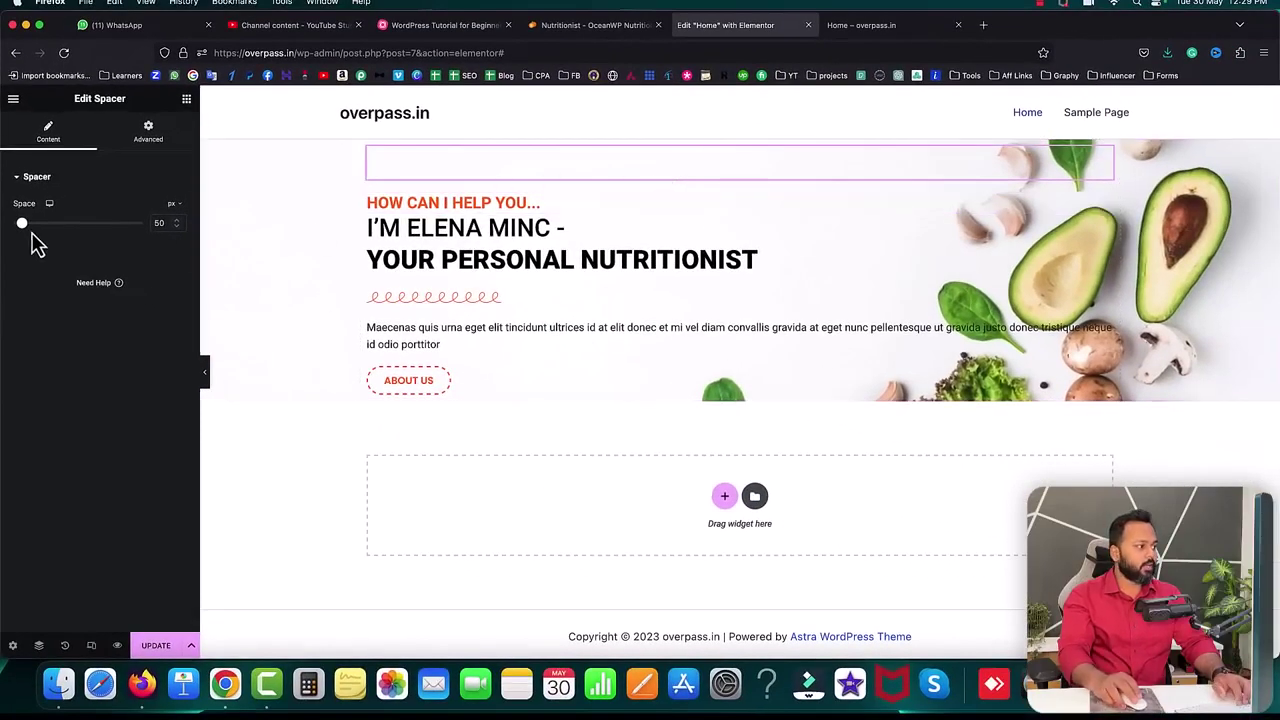
drag(26, 233, 47, 234)
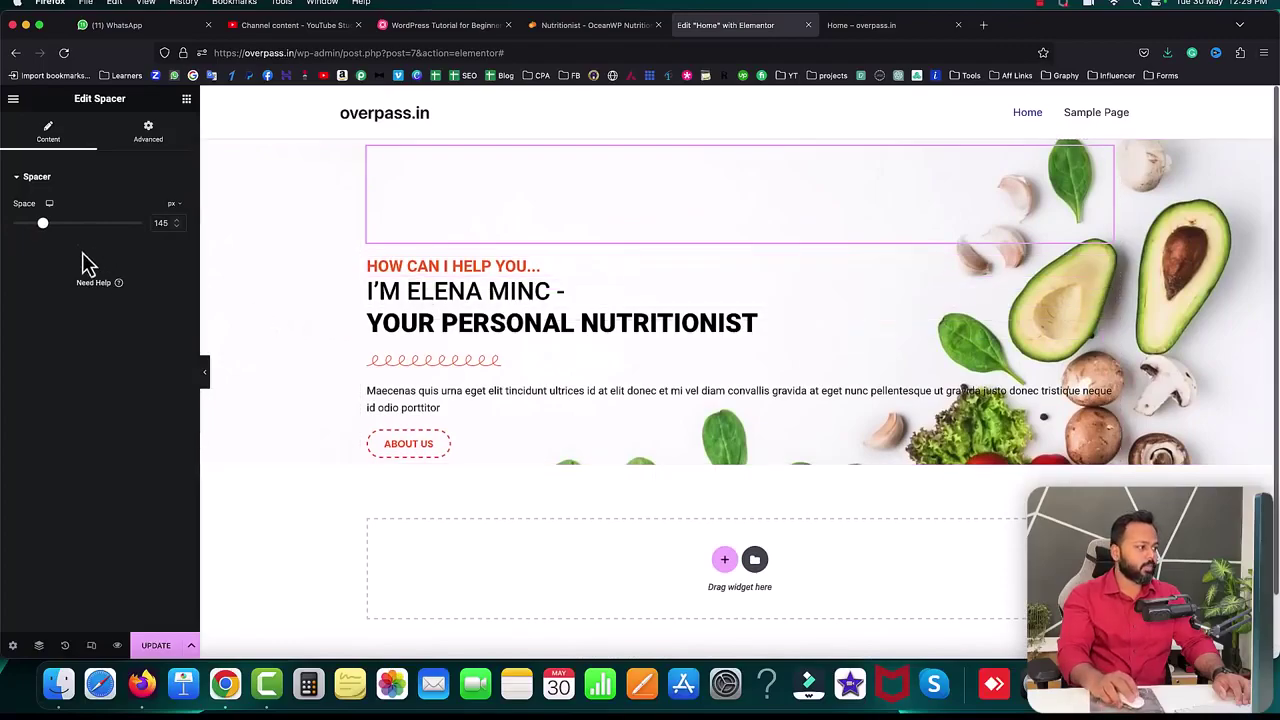
drag(46, 229, 51, 229)
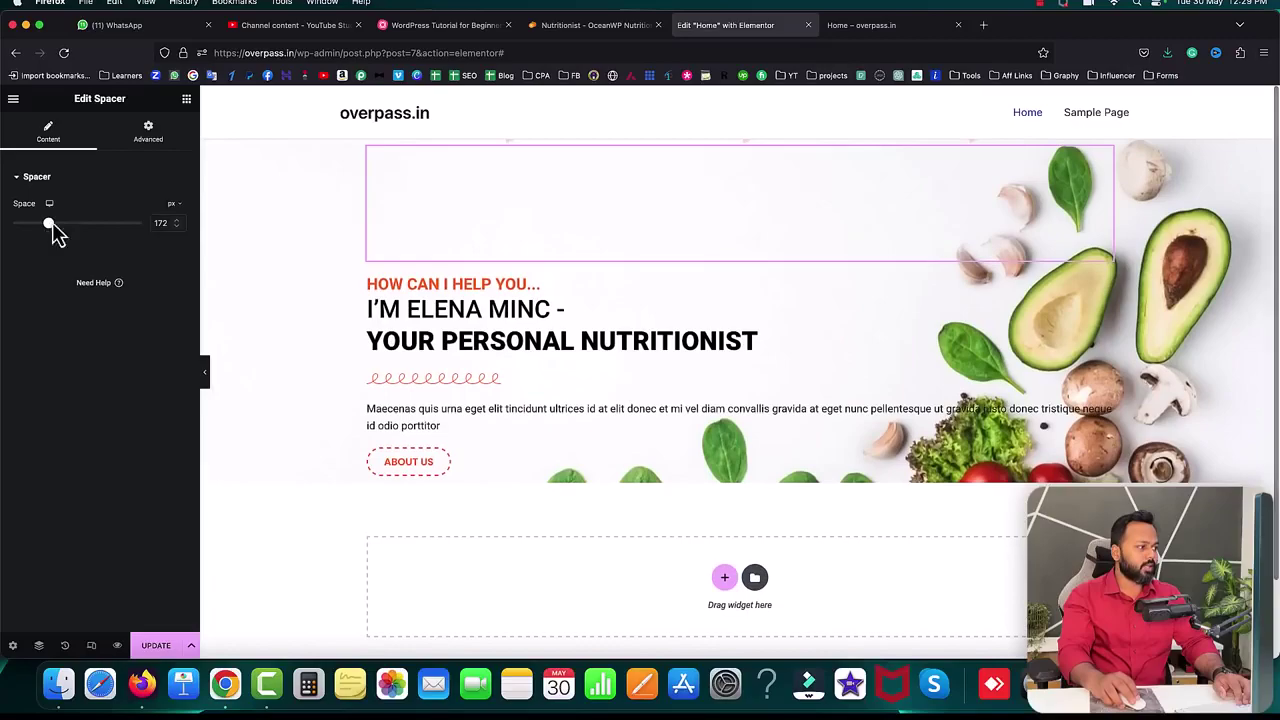
click(176, 222)
click(176, 220)
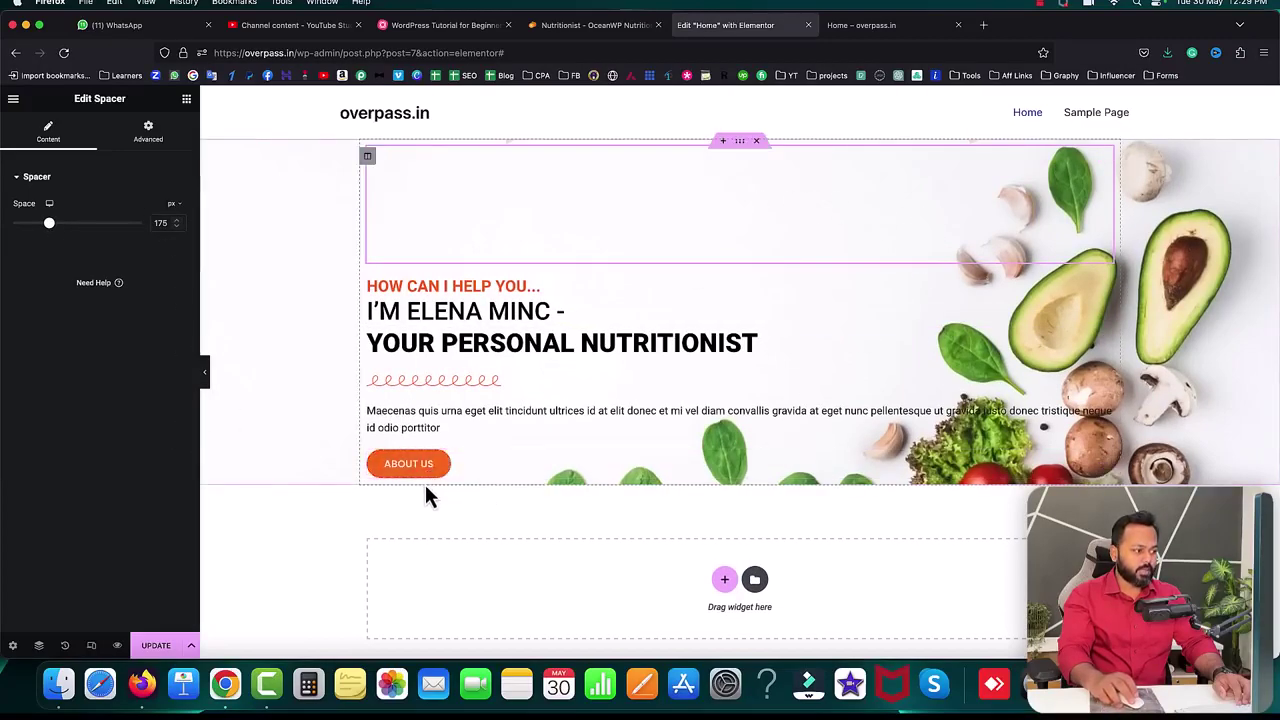
- Duplicate the spacer below the About Us button at 281 px and check the live page
right_click(1108, 170)
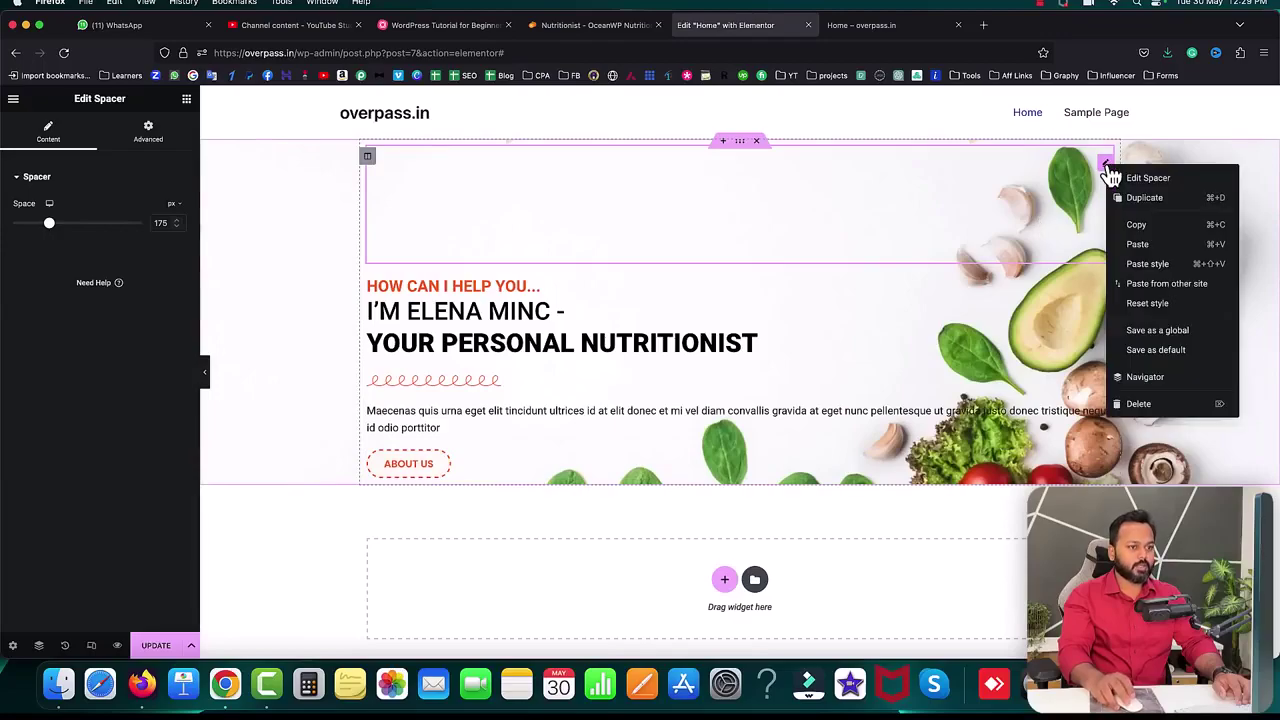
click(1137, 208)
scroll(940, 235, down, 2)
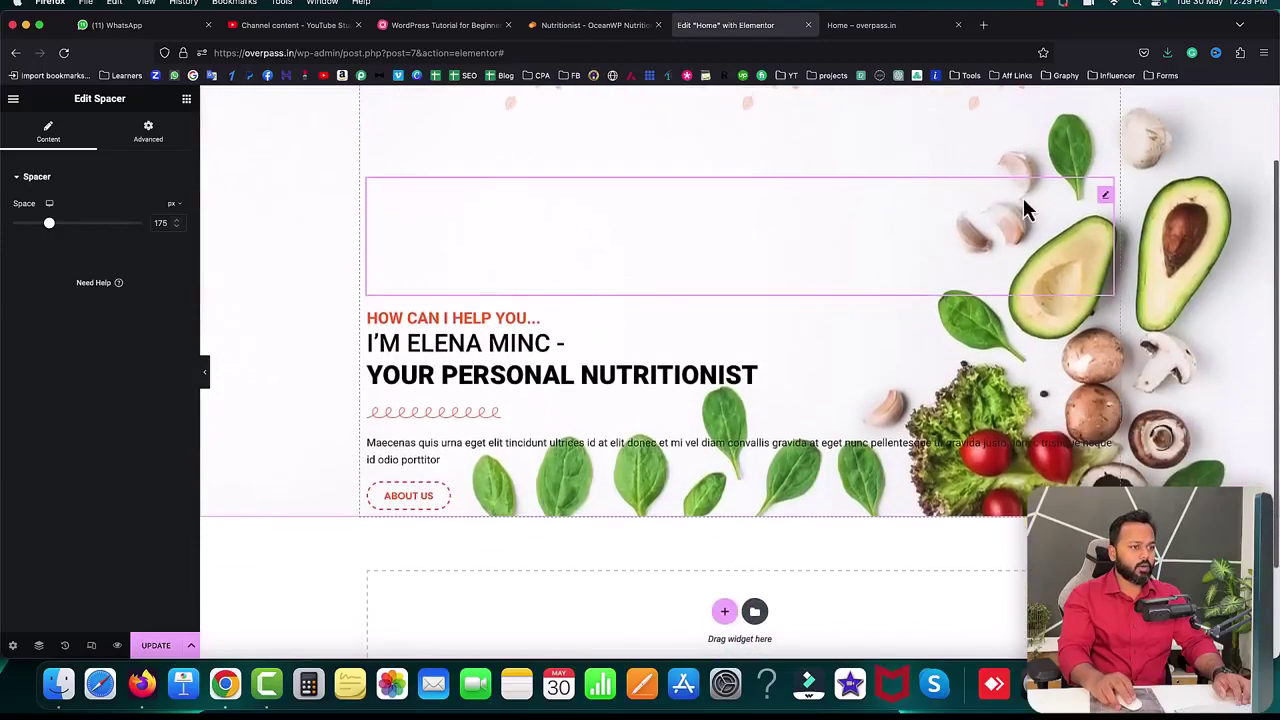
drag(1104, 197, 420, 394)
scroll(894, 269, up, 3)
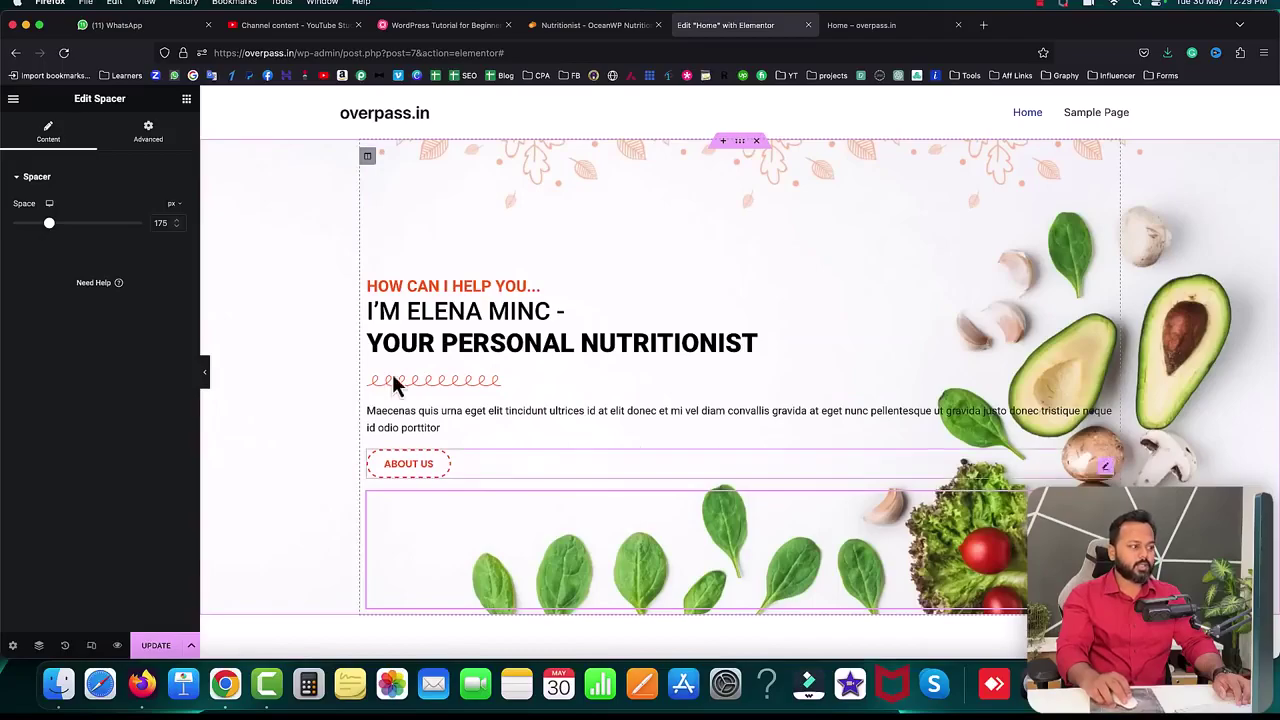
click(176, 220)
drag(176, 222, 176, 222)
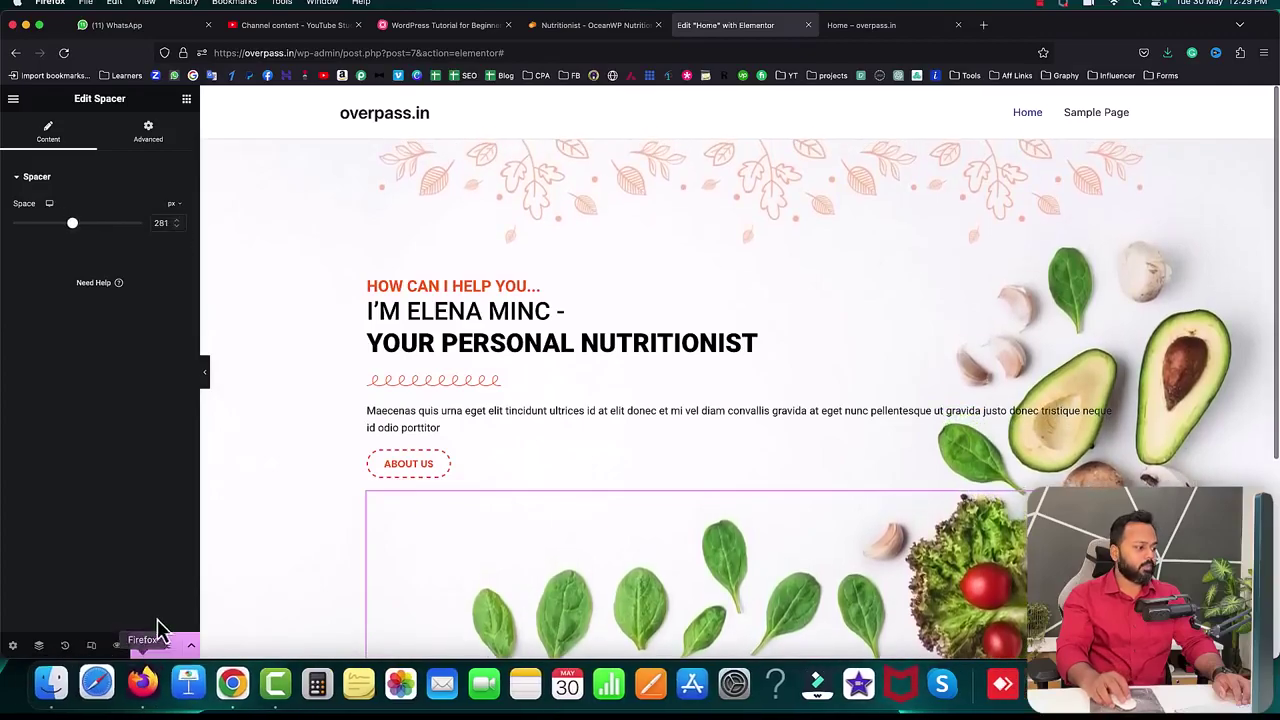
click(880, 28)
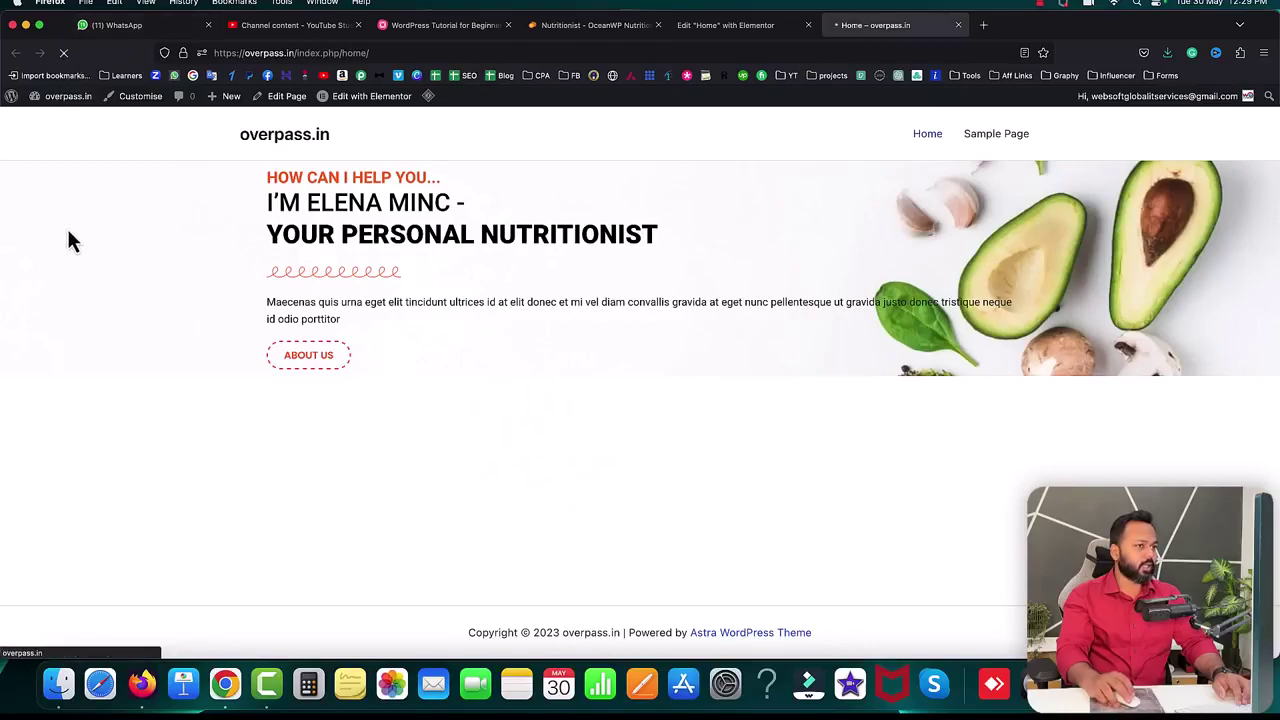
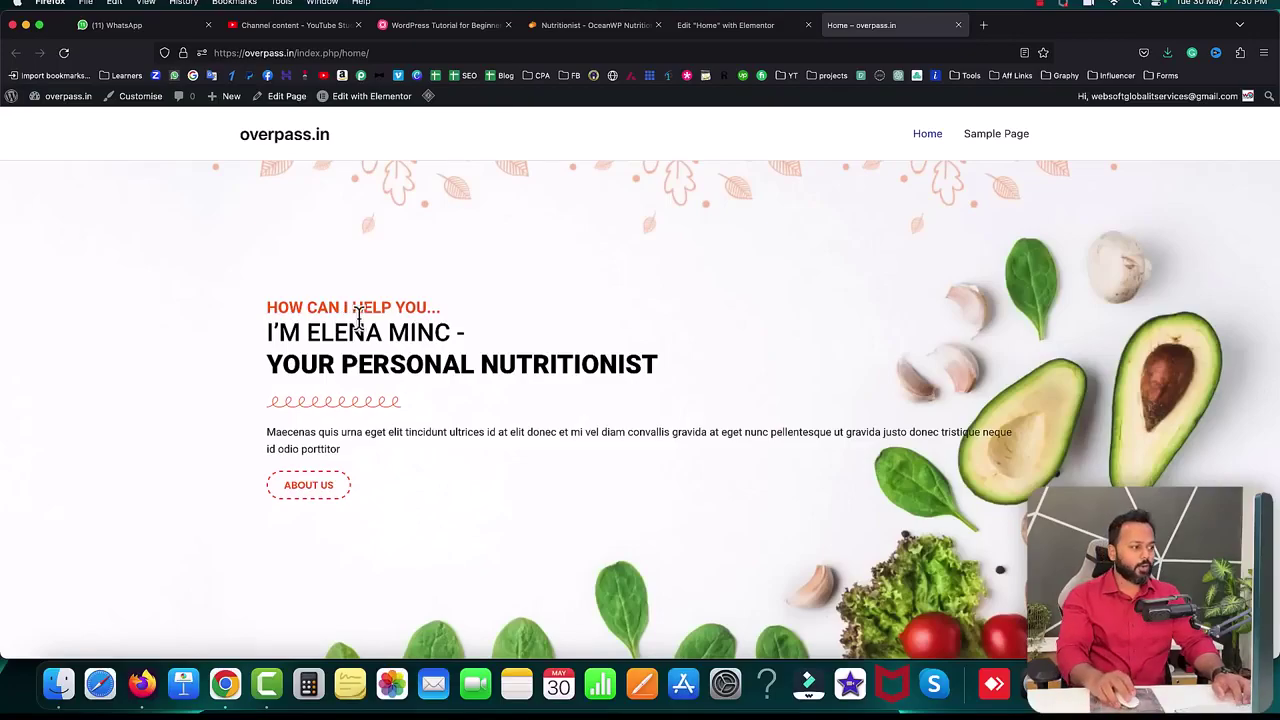
- Compare the reference Nutritionist paragraph's line breaks with the live page, then return to Elementor
scroll(549, 329, down, 2)
click(592, 25)
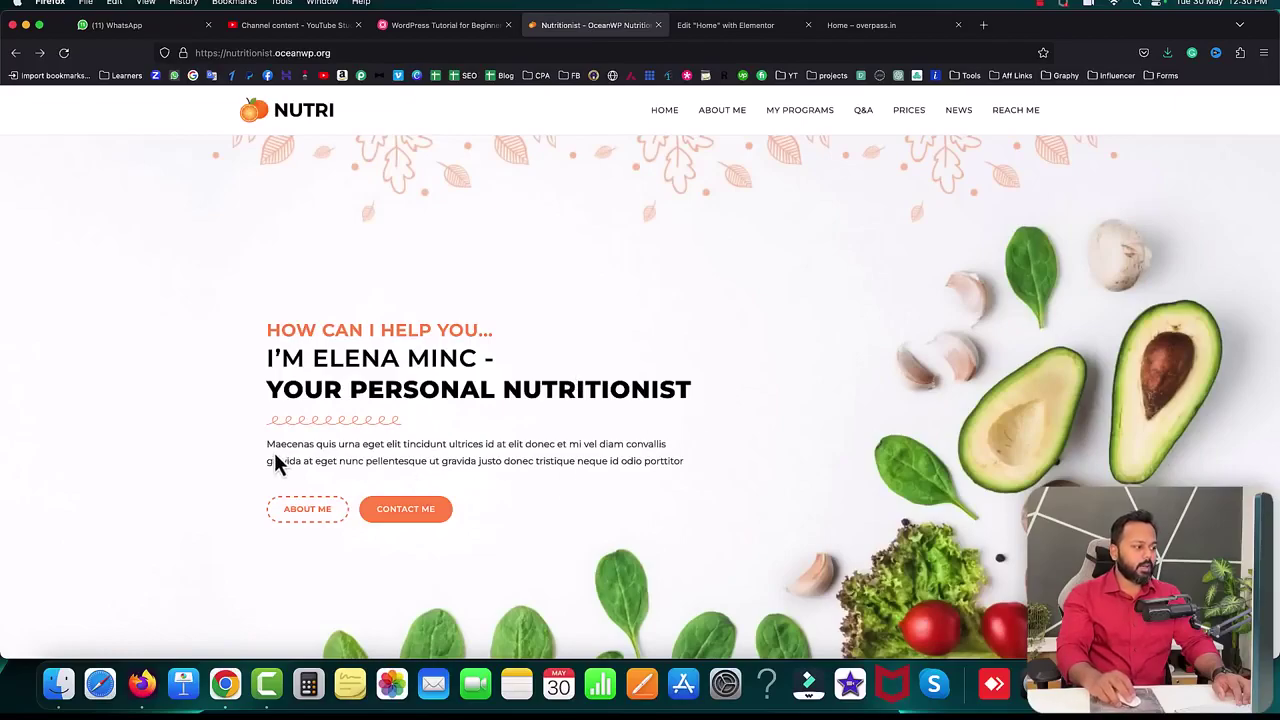
drag(267, 444, 551, 452)
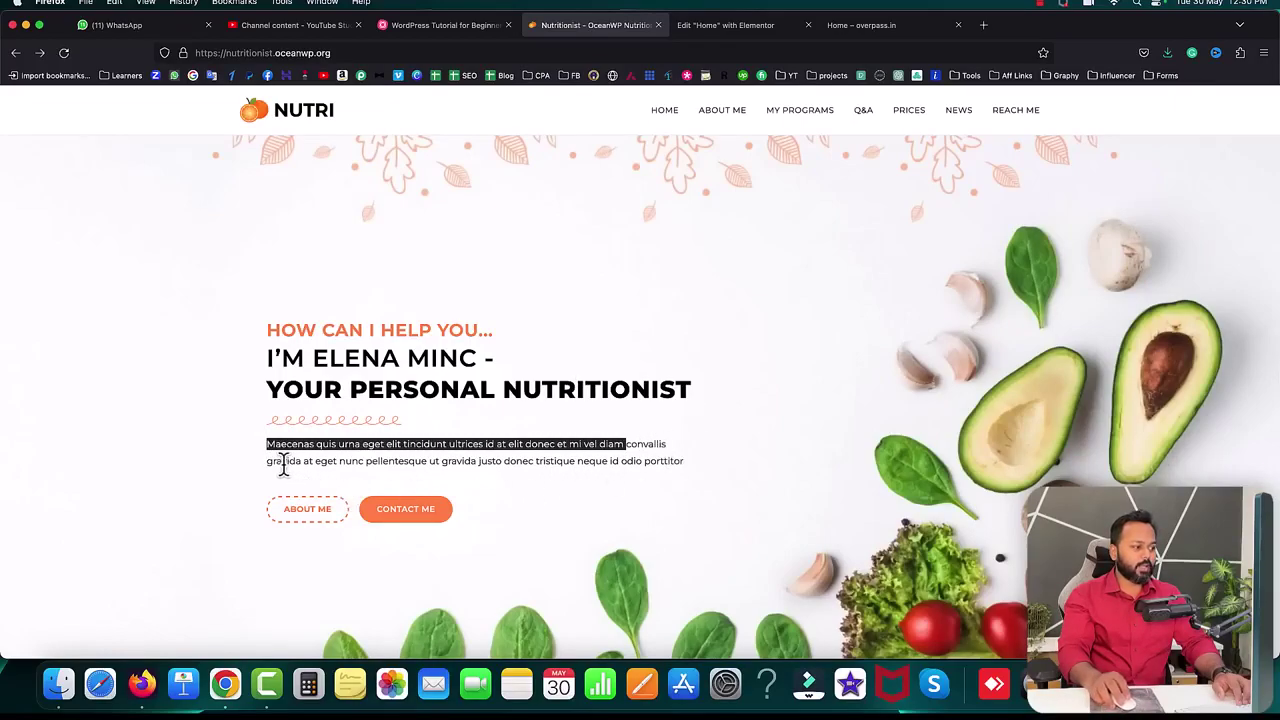
drag(268, 461, 283, 462)
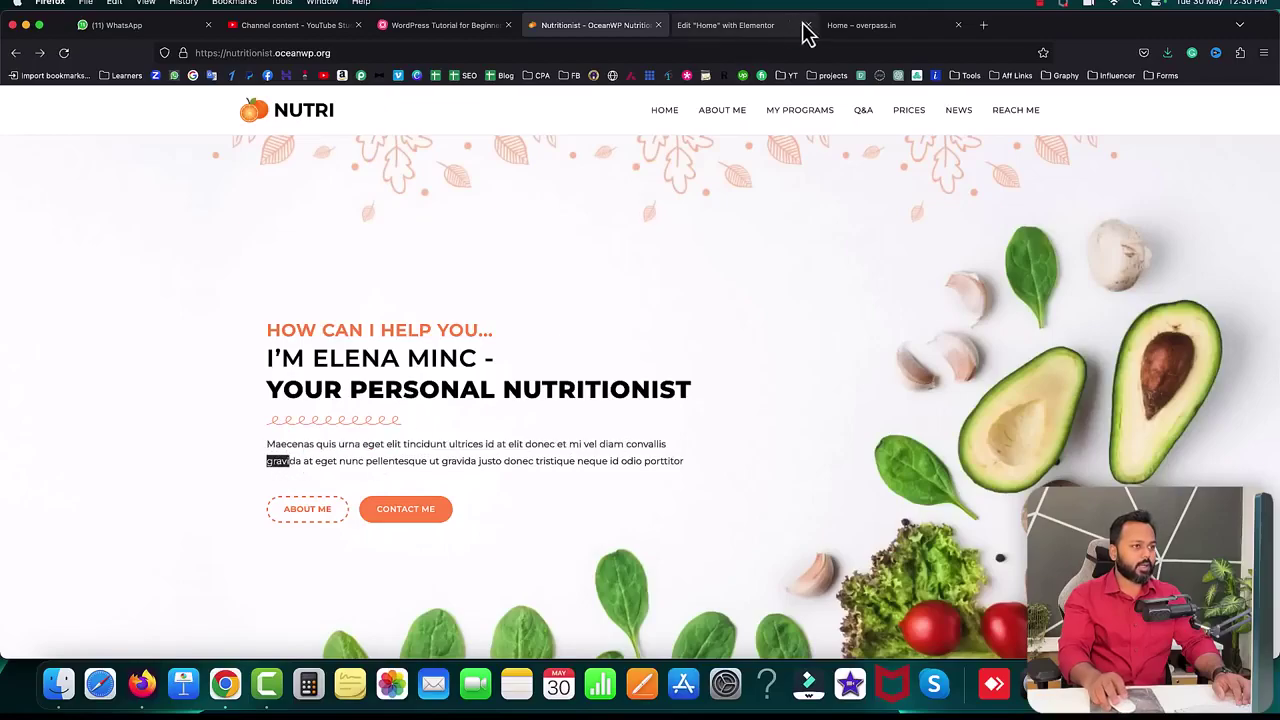
click(855, 25)
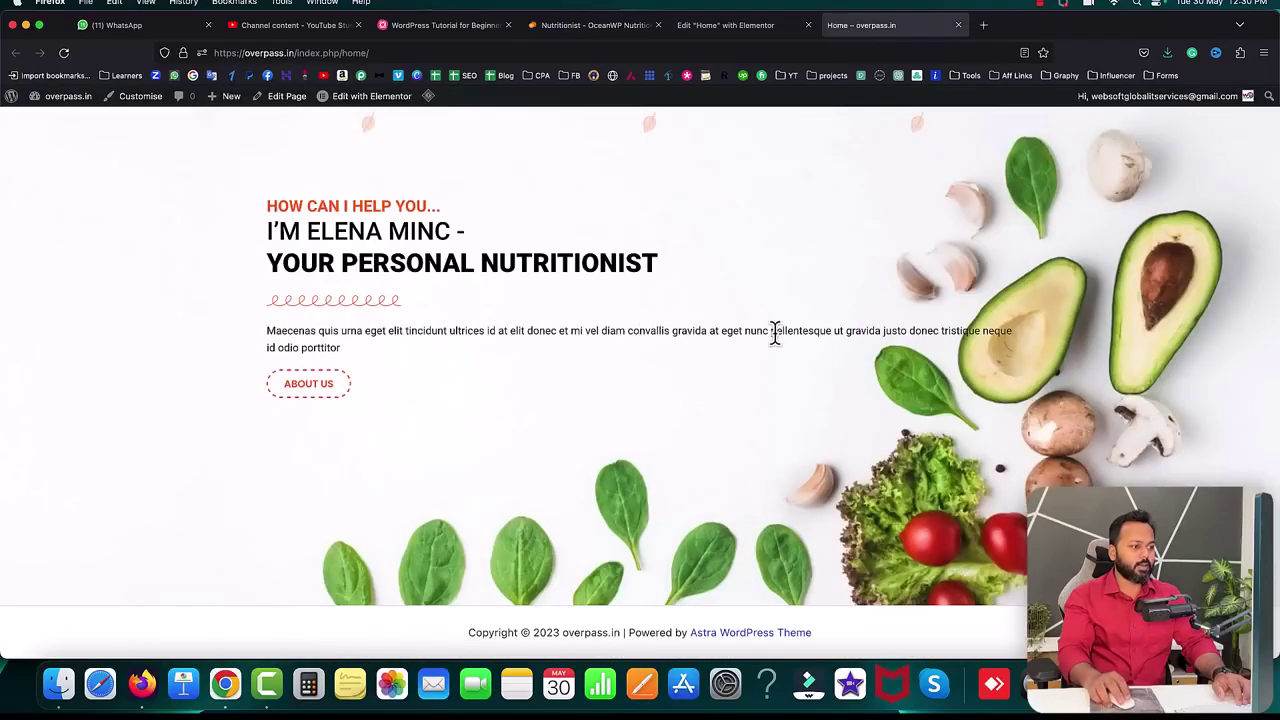
click(740, 25)
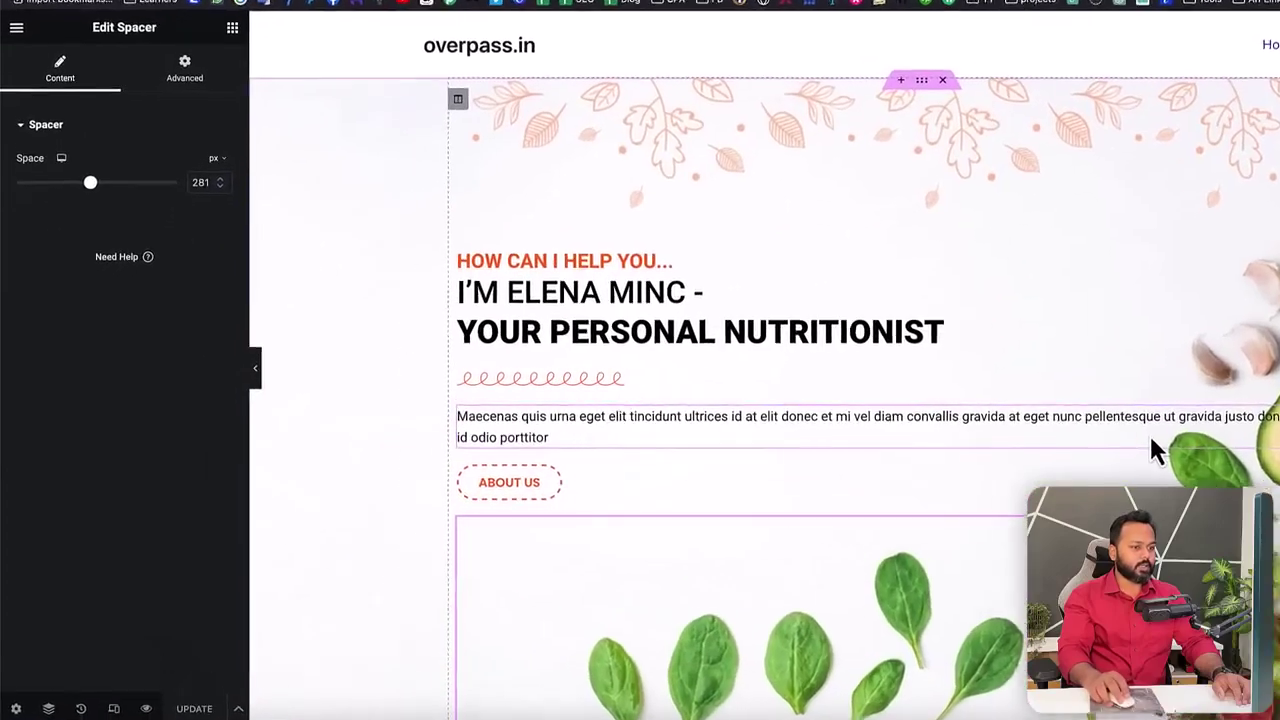
- Insert a <br> after 'convallis' in the hero paragraph's HTML and update the page
click(700, 428)
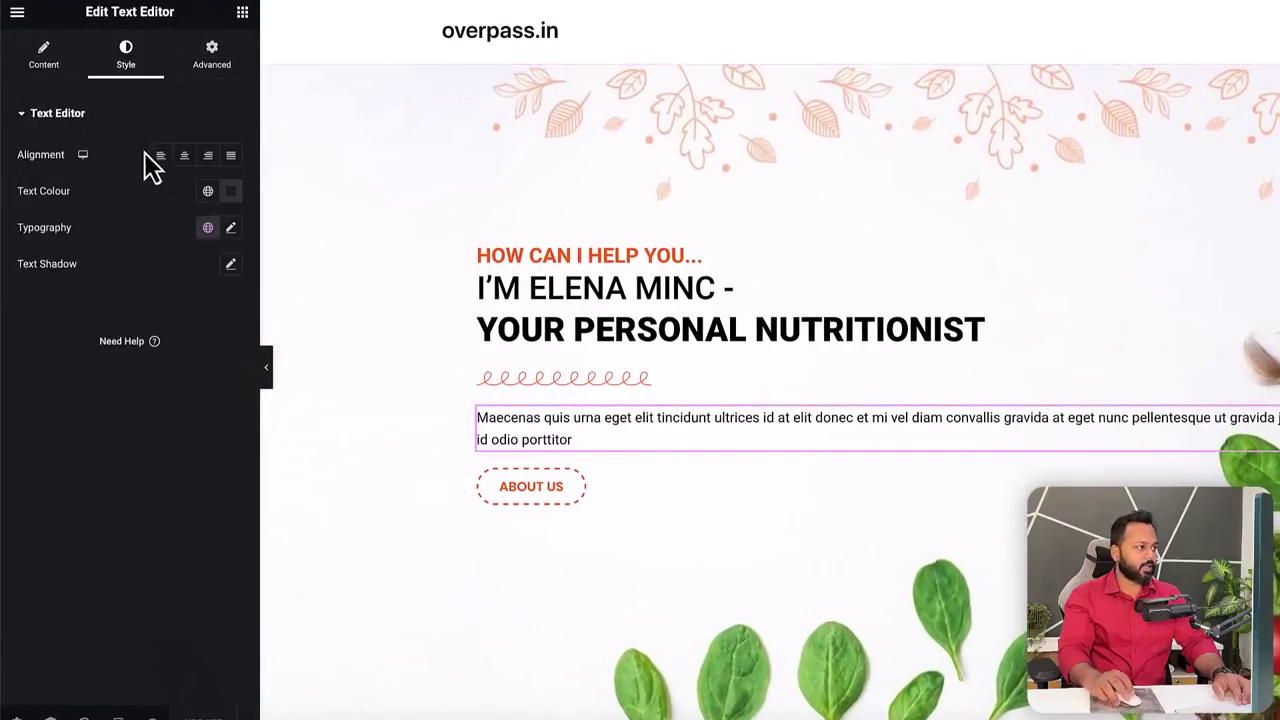
click(45, 60)
click(204, 182)
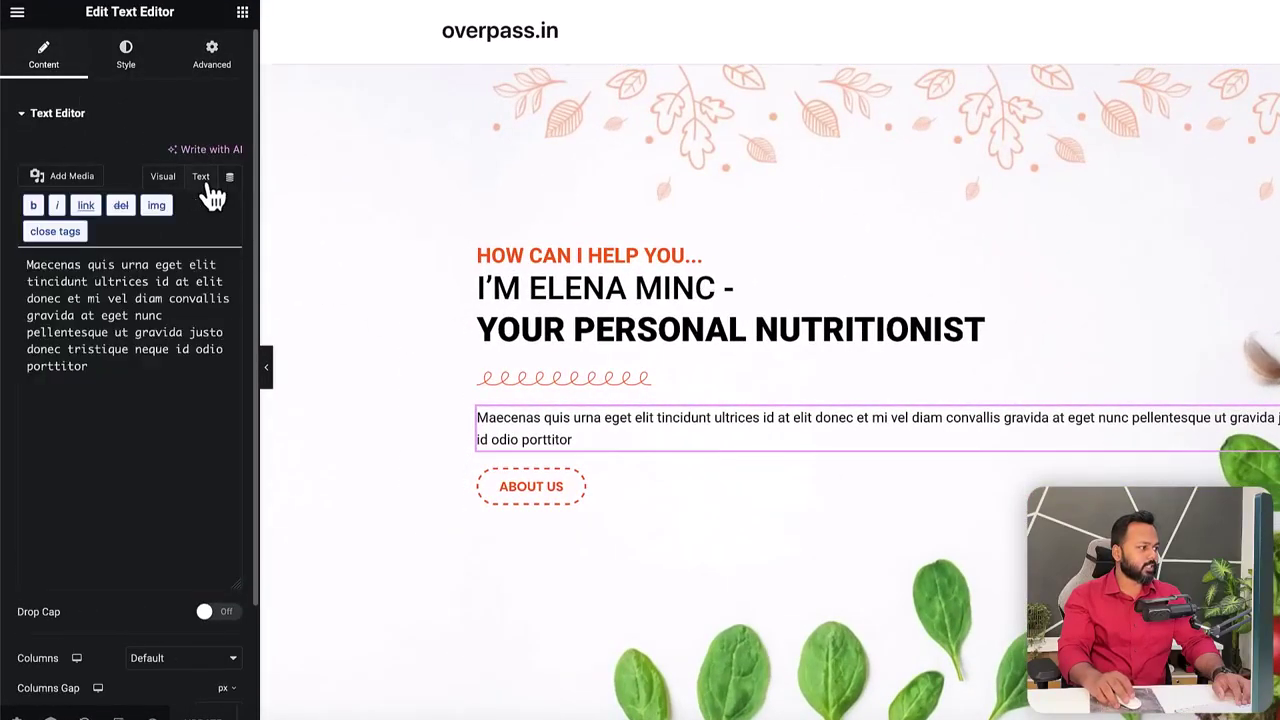
click(230, 300)
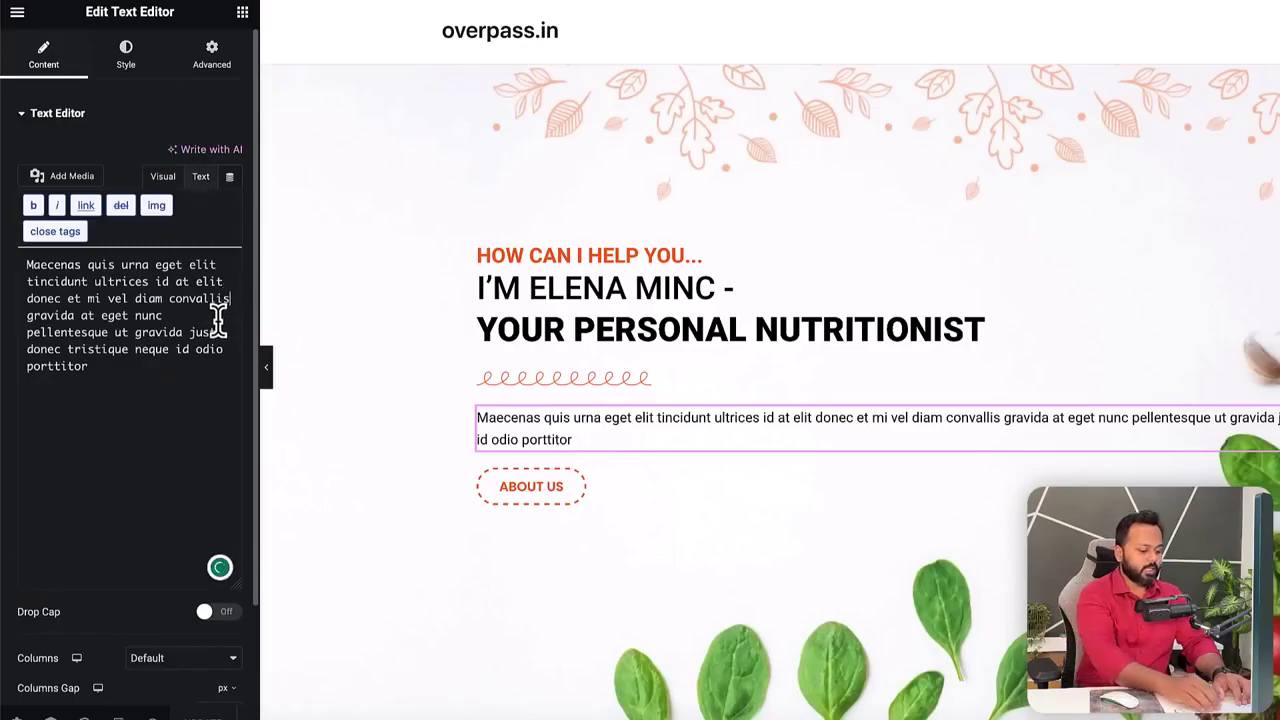
text(<)
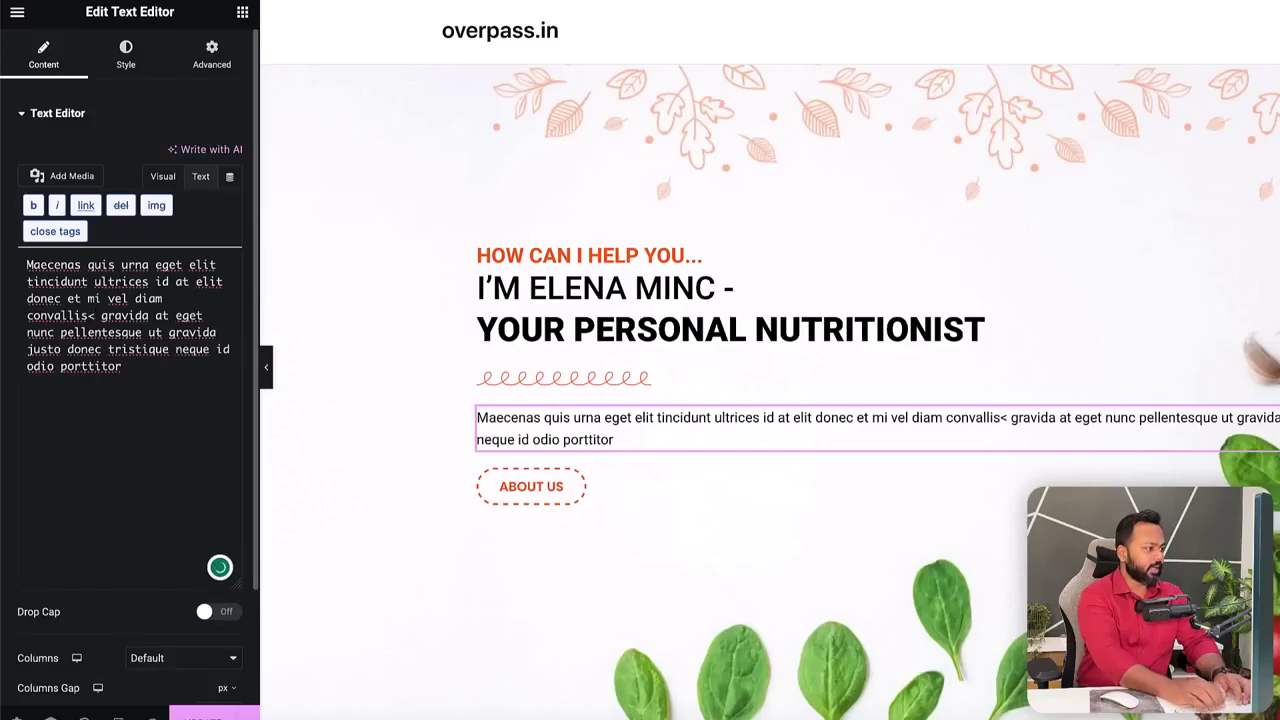
text(br)
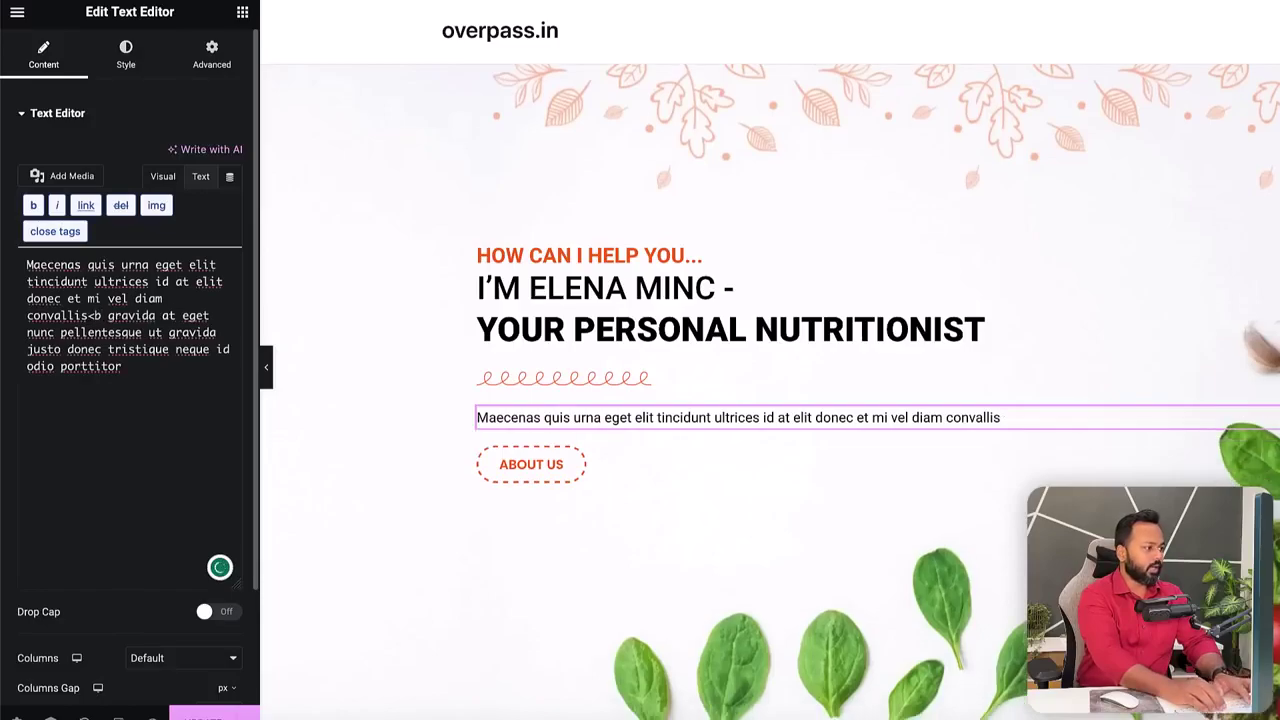
text(>)
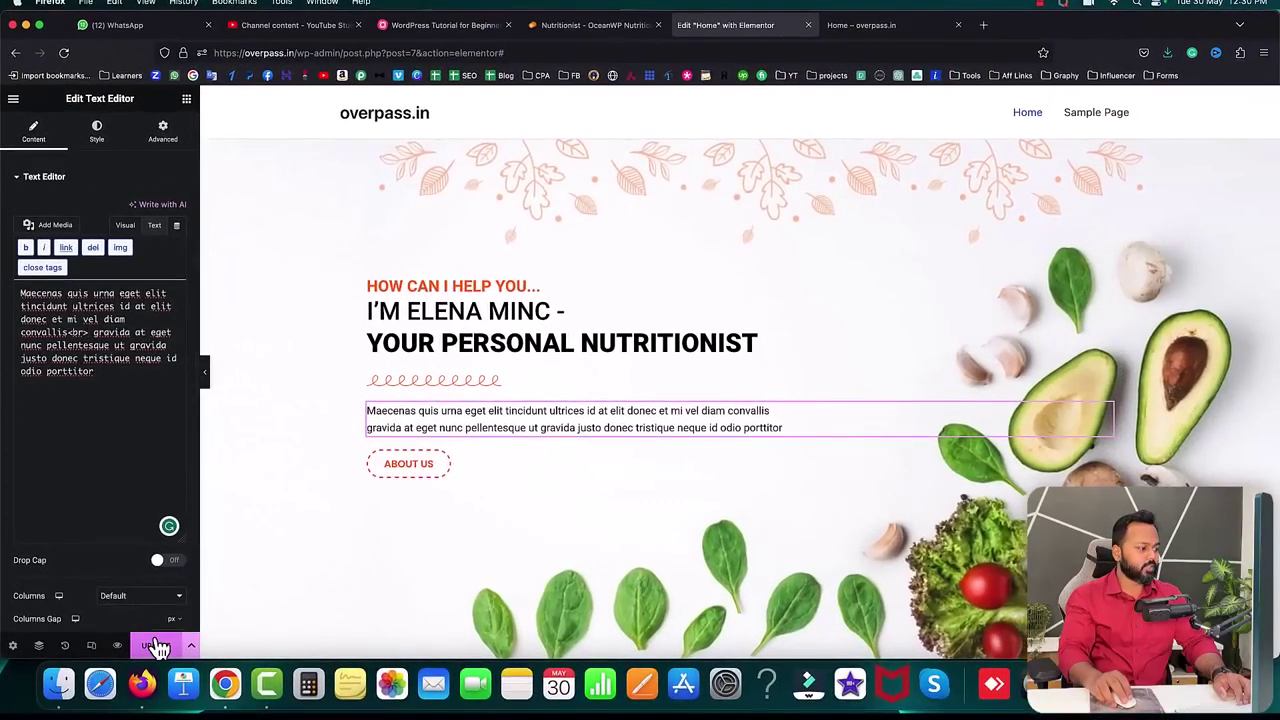
click(156, 646)
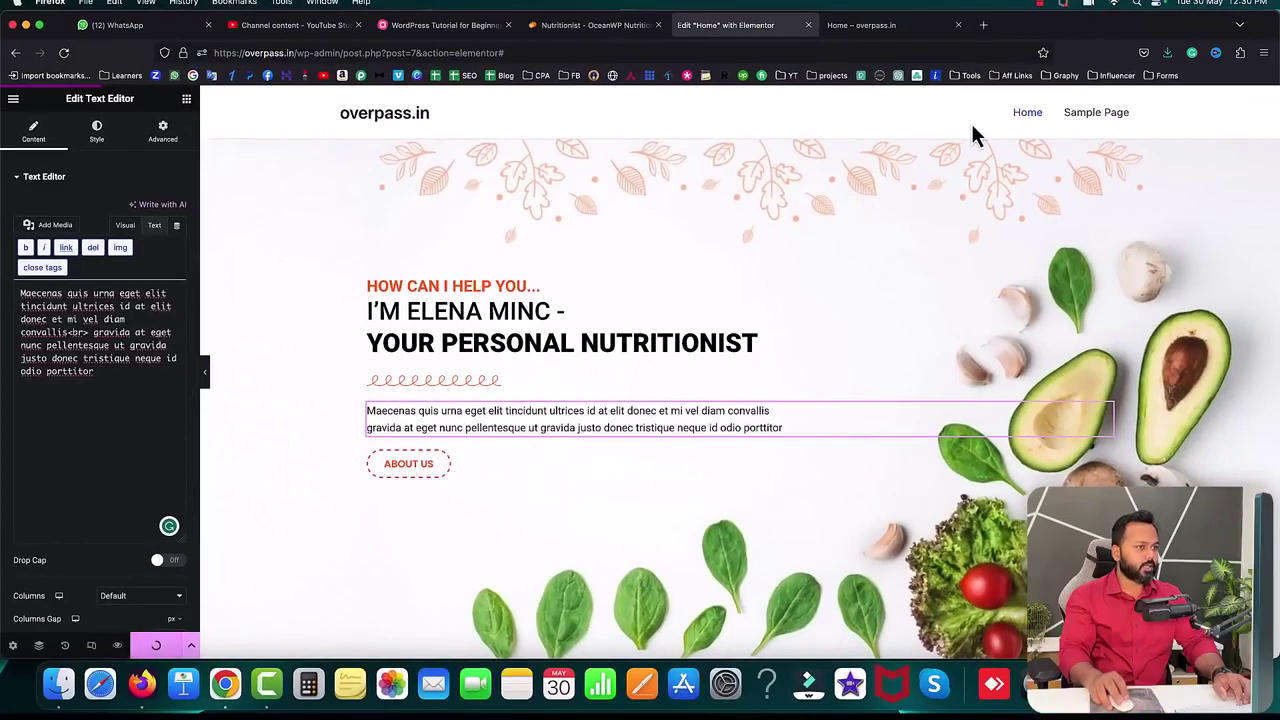
click(850, 28)
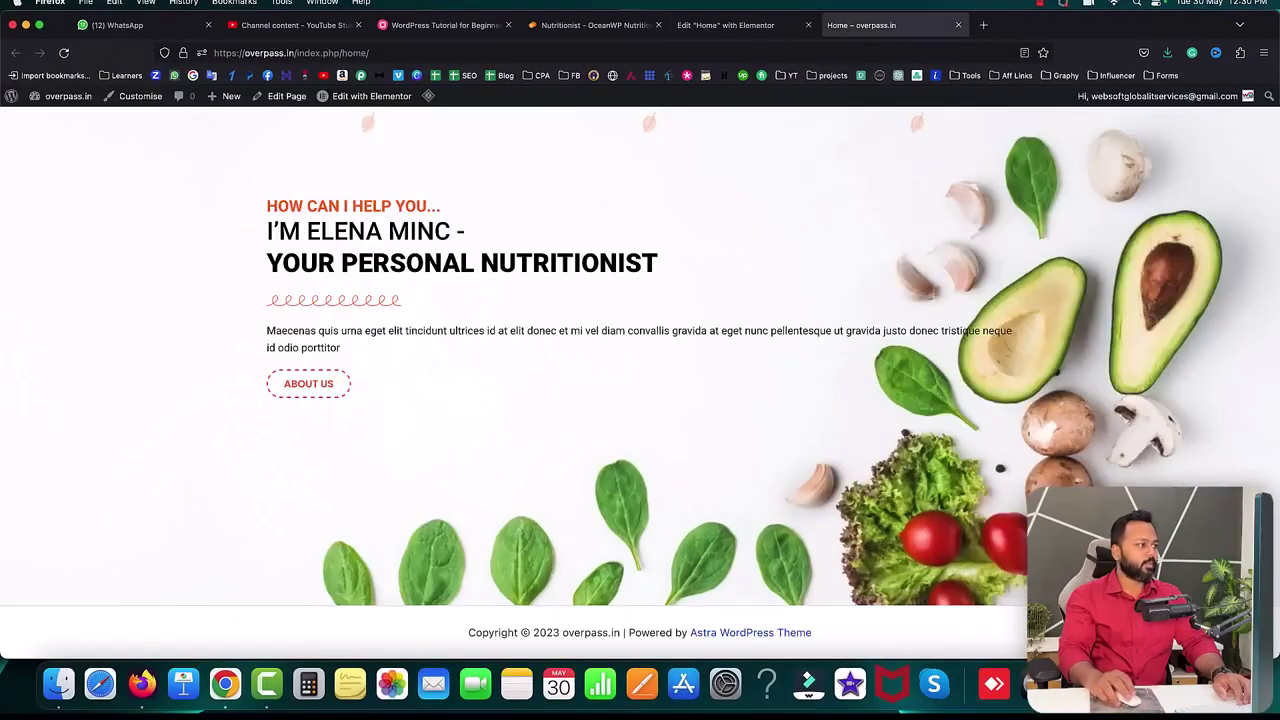
click(66, 55)
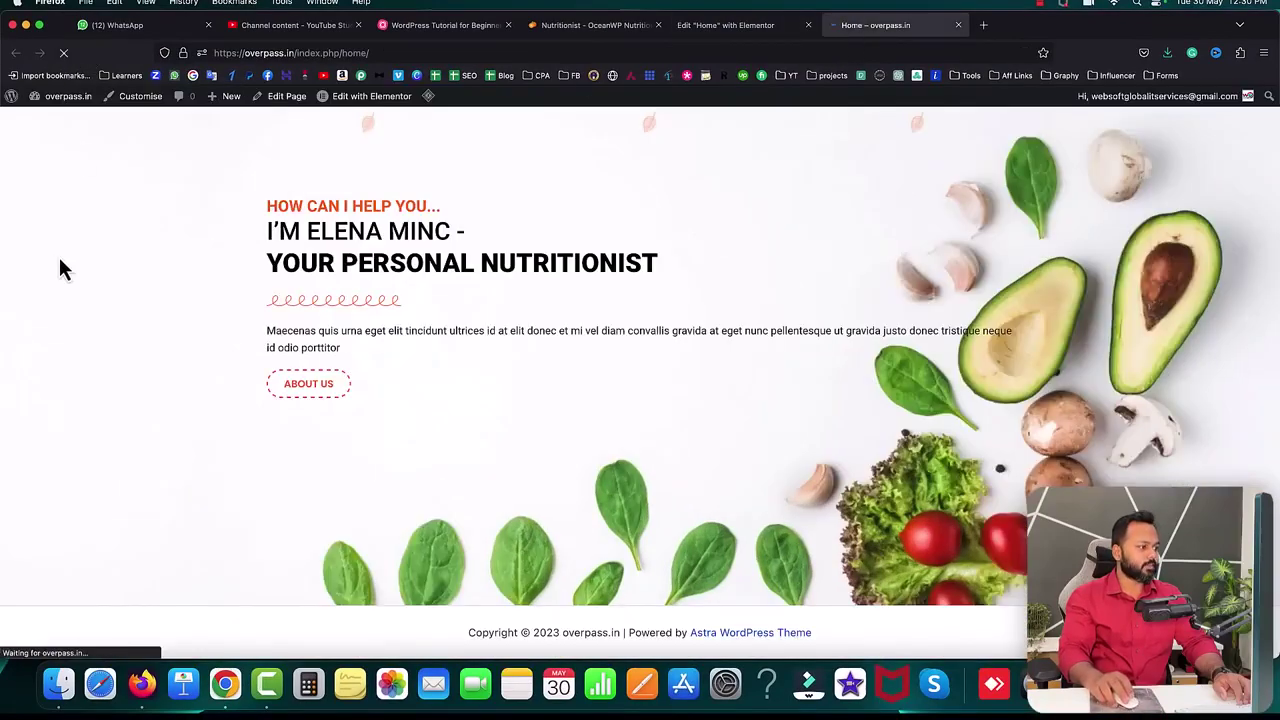
scroll(380, 347, up, 2)
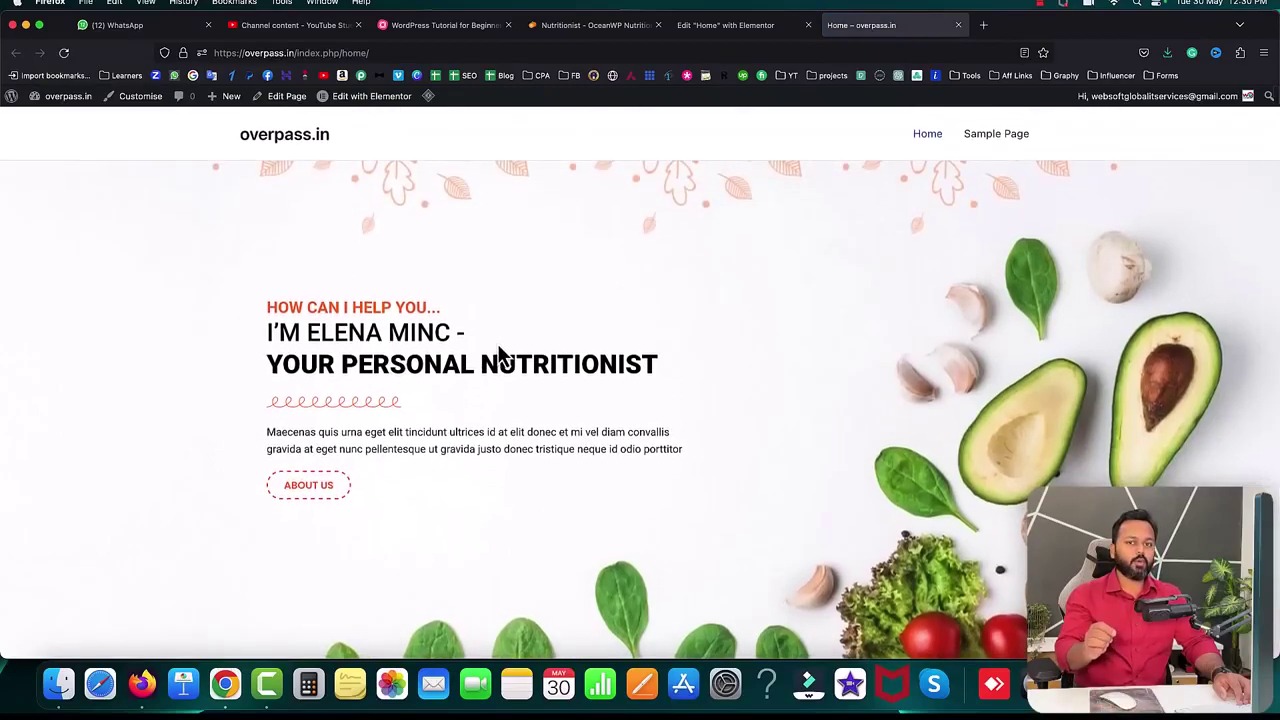
click(595, 27)
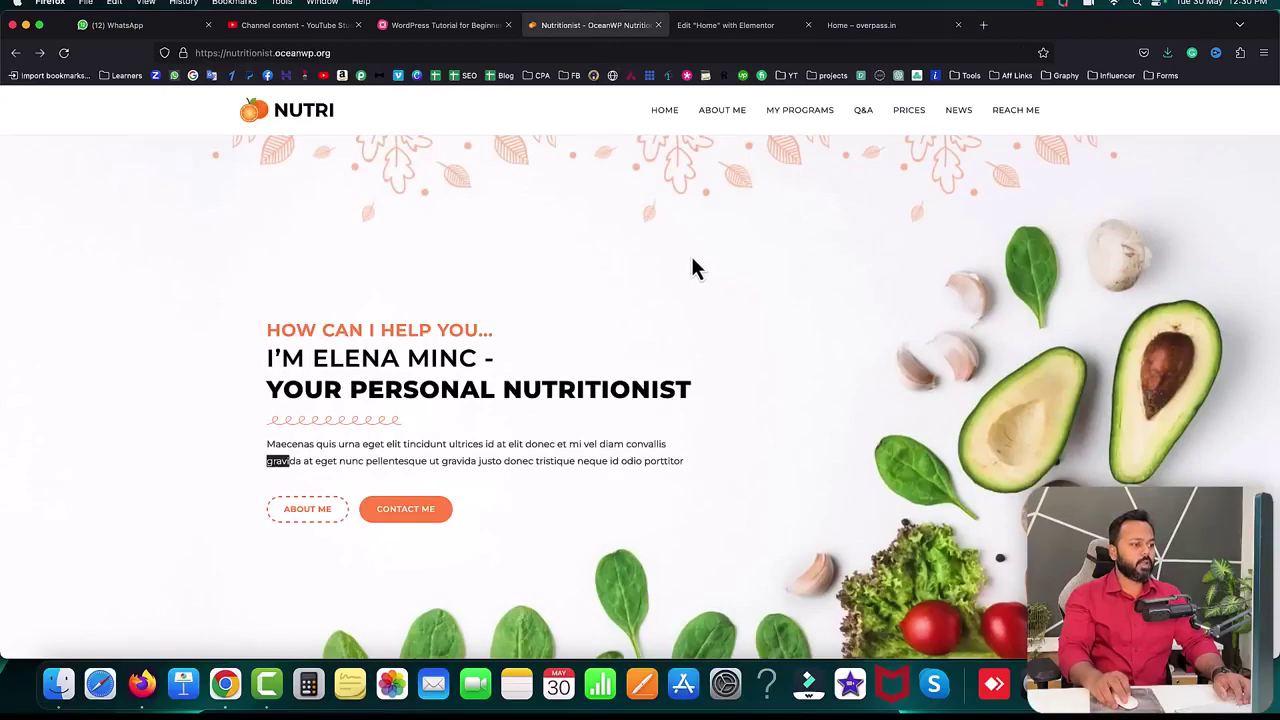
scroll(691, 256, down, 8)
scroll(691, 256, down, 3)
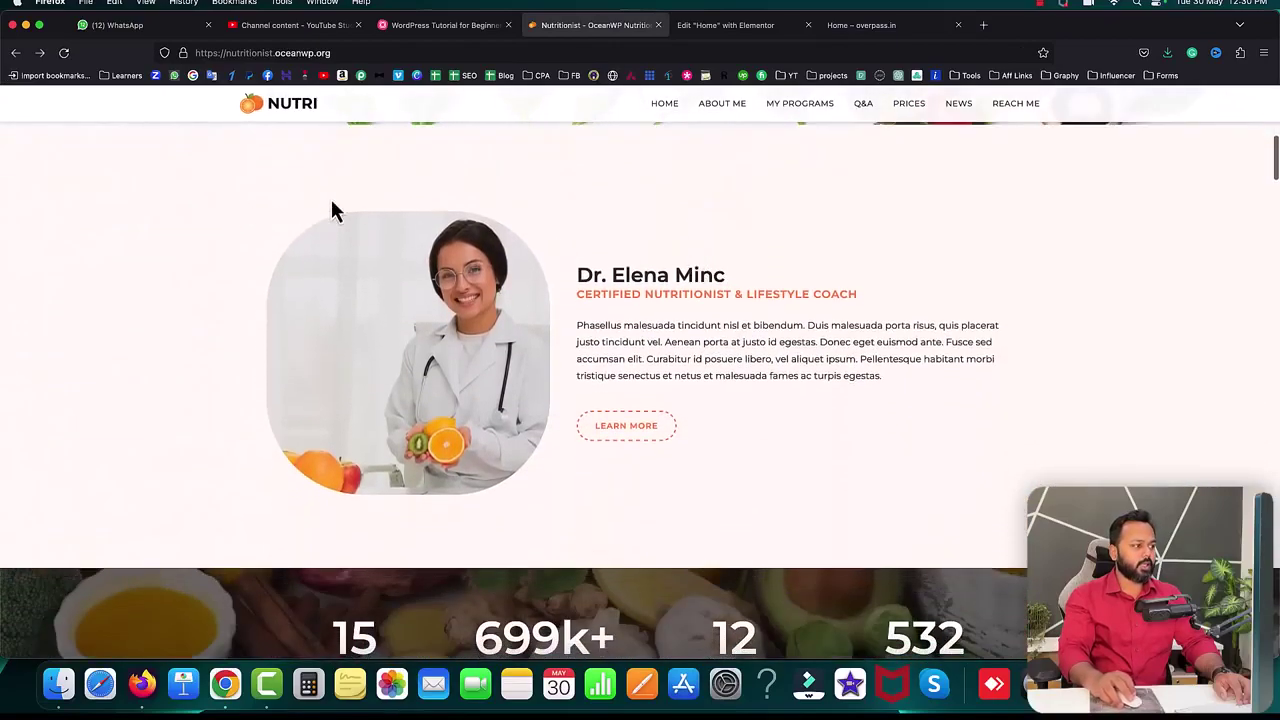
scroll(379, 196, up, 1)
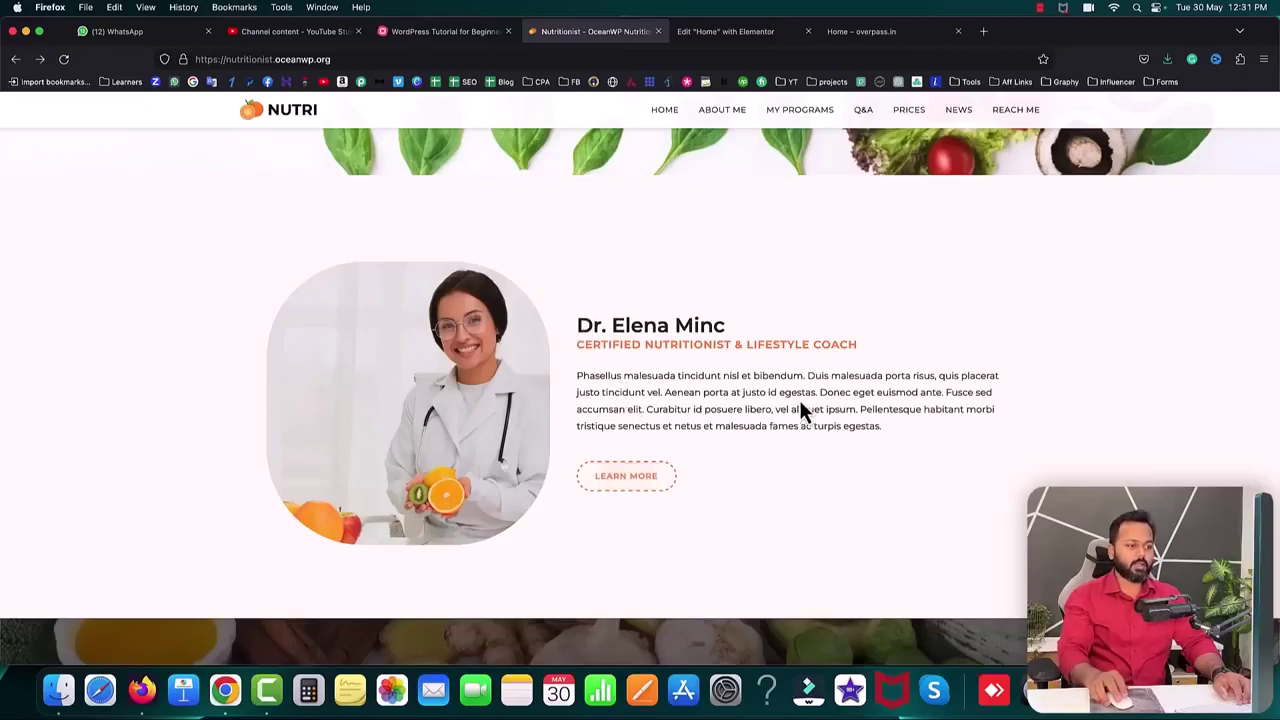
- Add a single-column section below the hero and drop an Inner Section widget into it
click(740, 31)
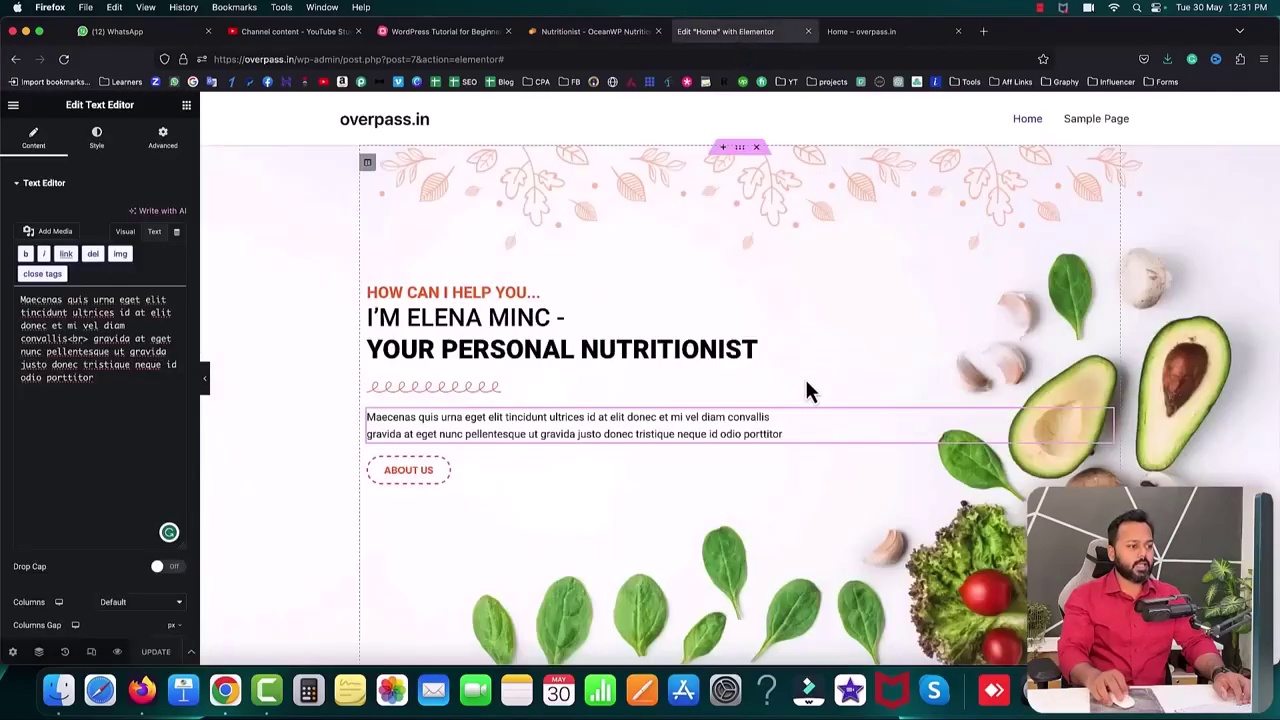
scroll(805, 376, down, 5)
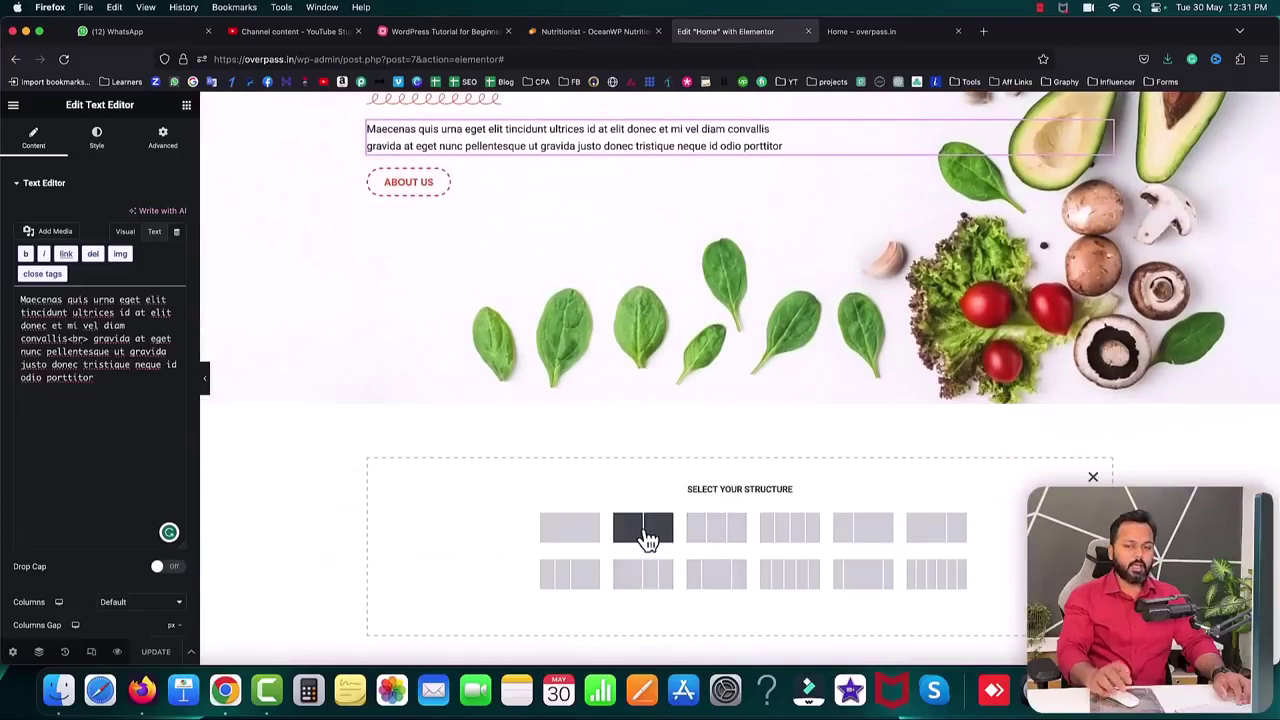
click(586, 533)
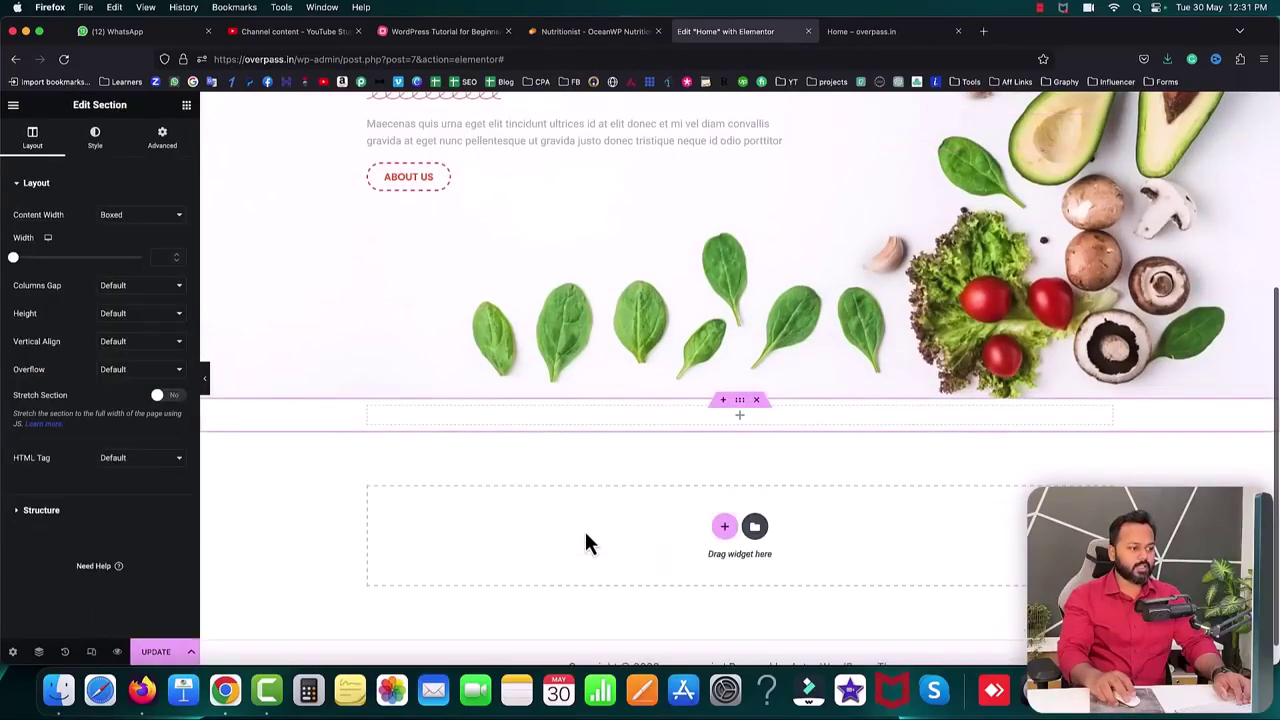
click(741, 418)
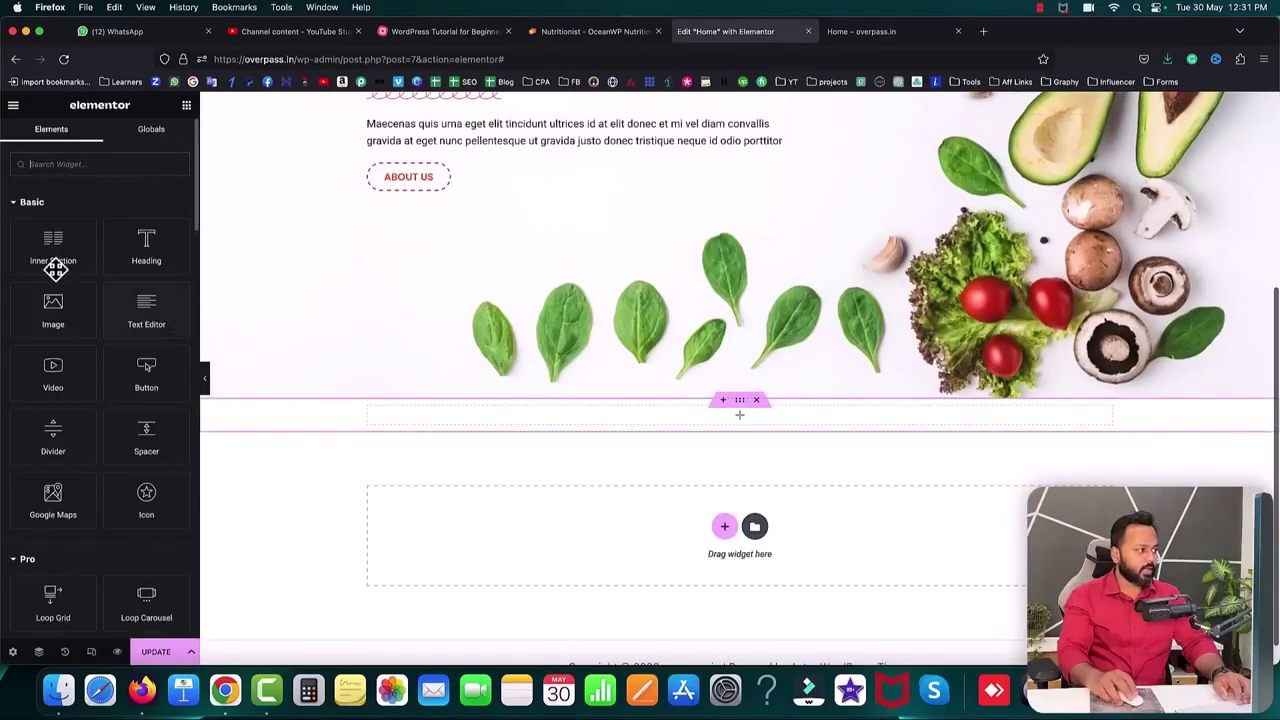
drag(43, 243, 471, 415)
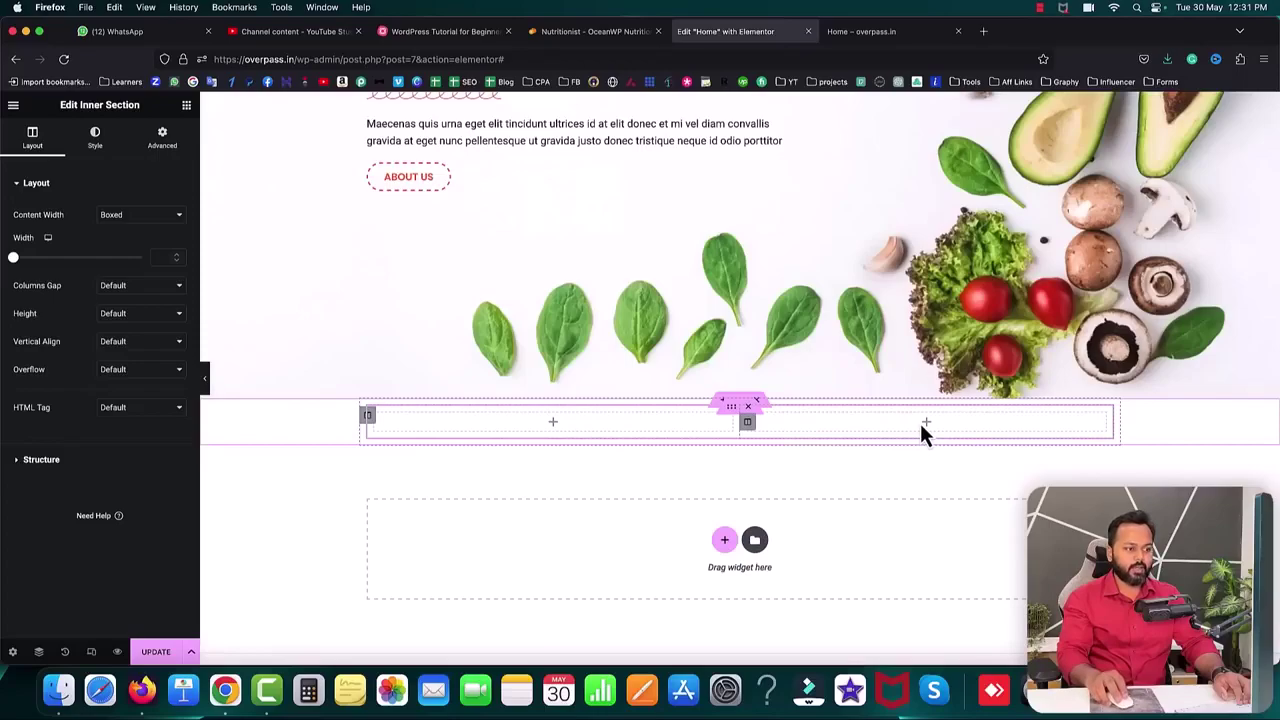
click(588, 33)
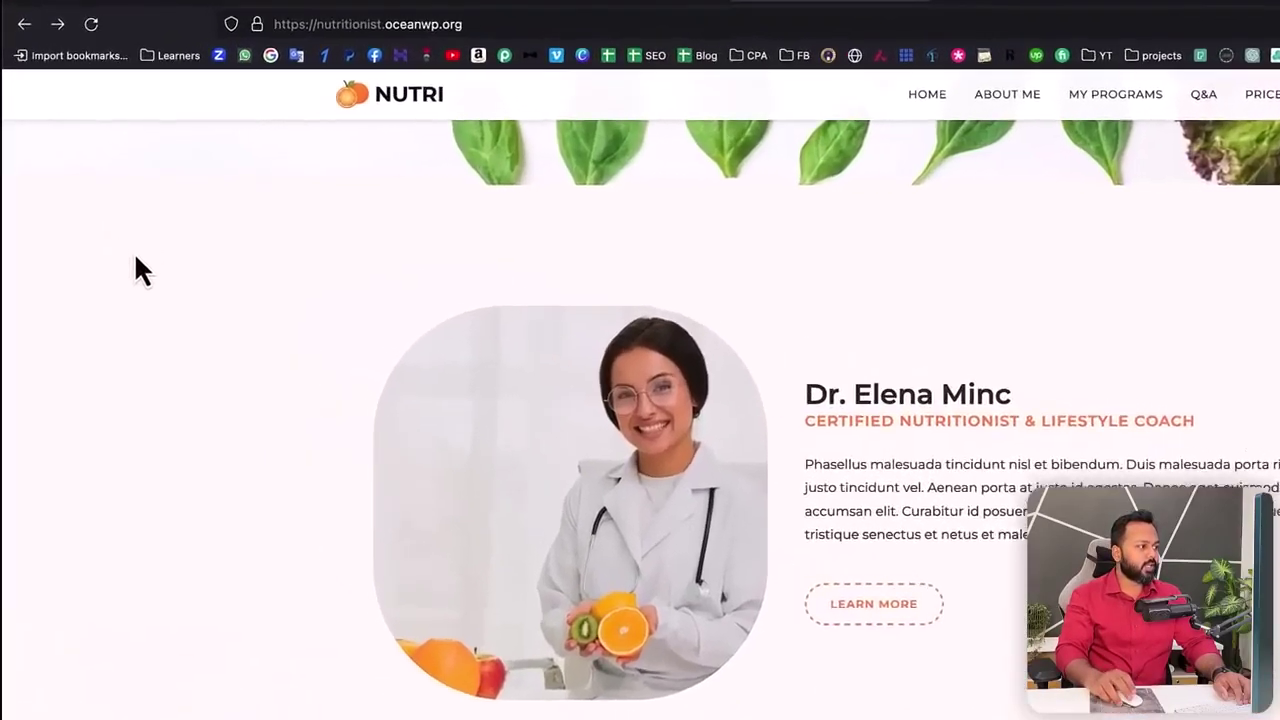
- Copy the reference section's #fff9f5 background colour with the DevTools eyedropper
right_click(97, 224)
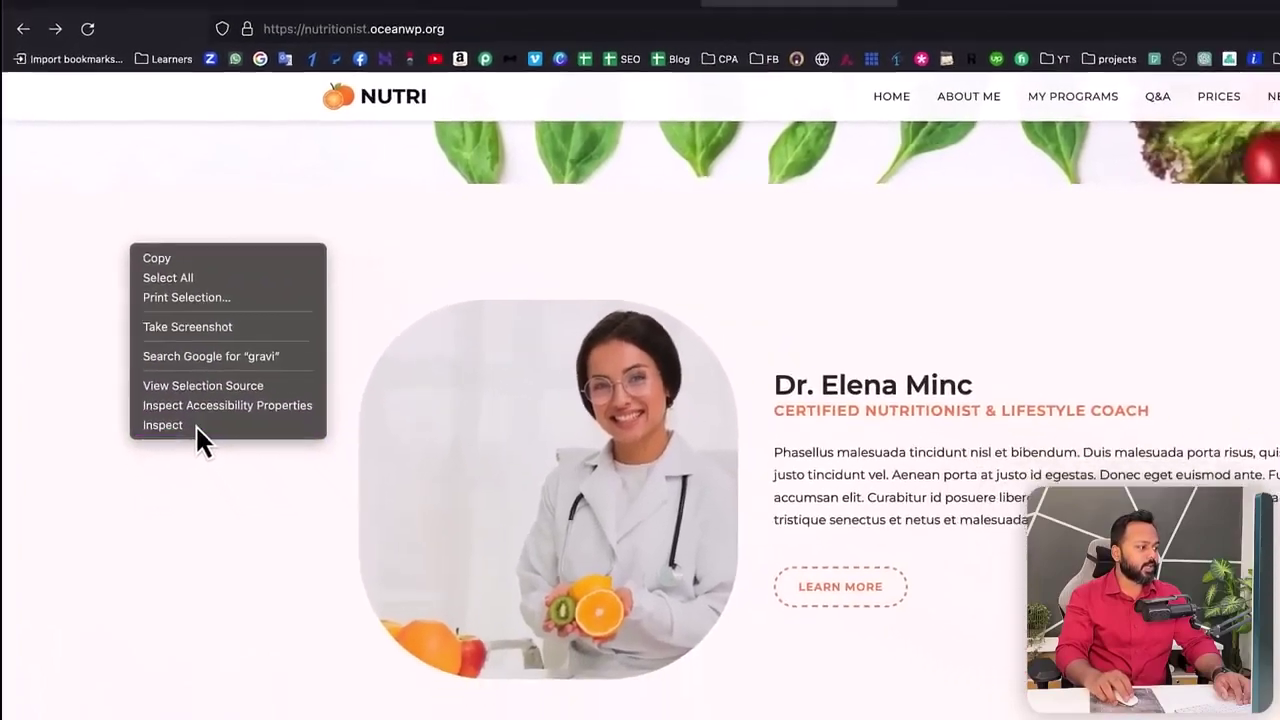
click(234, 478)
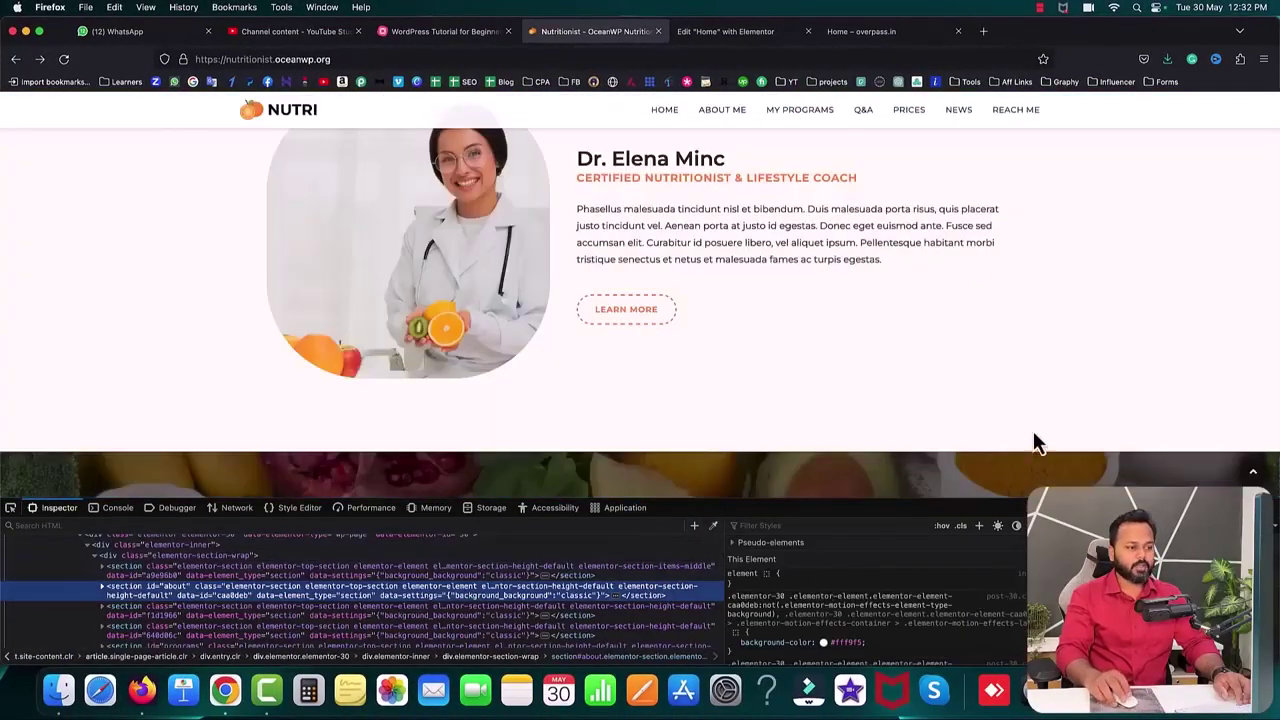
scroll(1071, 400, up, 1)
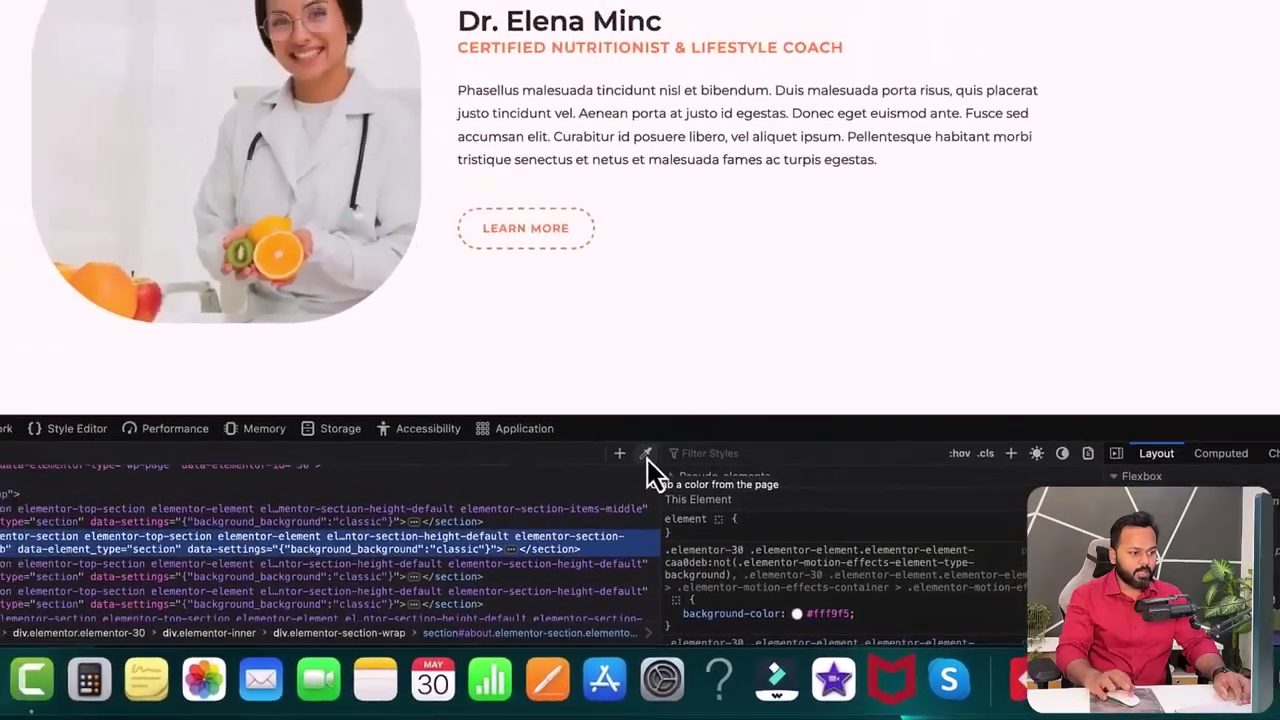
click(605, 412)
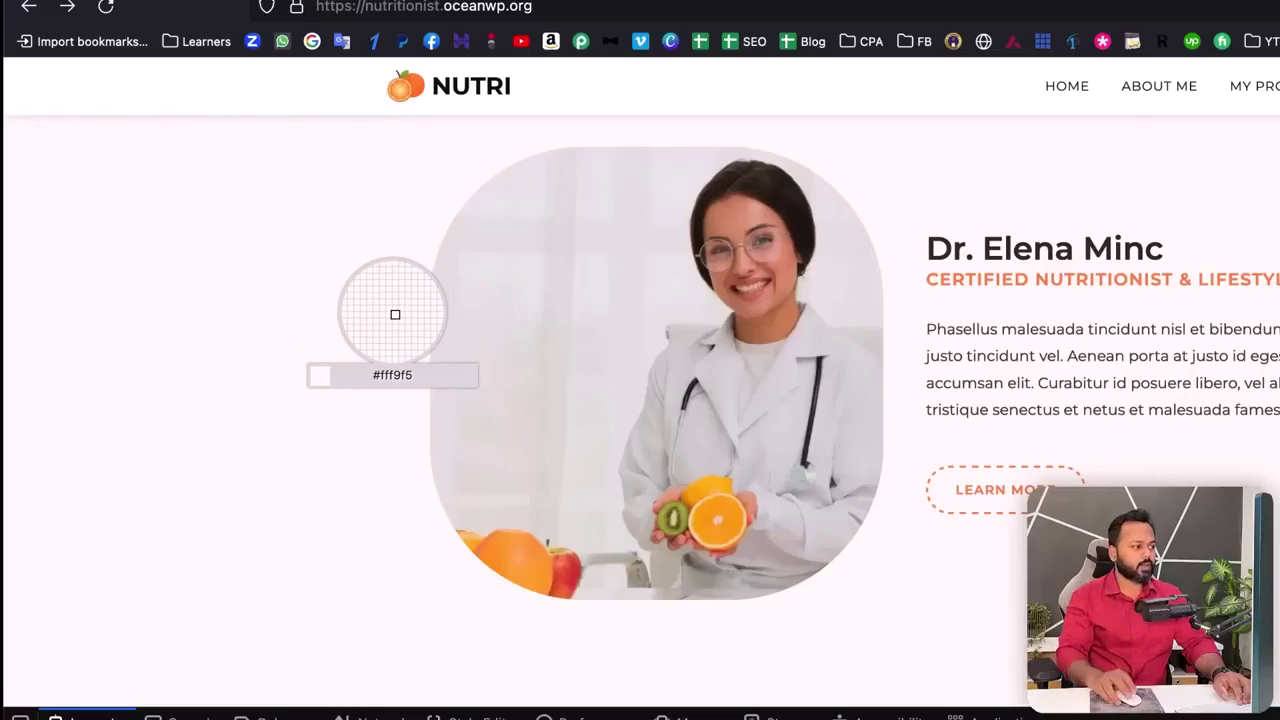
click(247, 233)
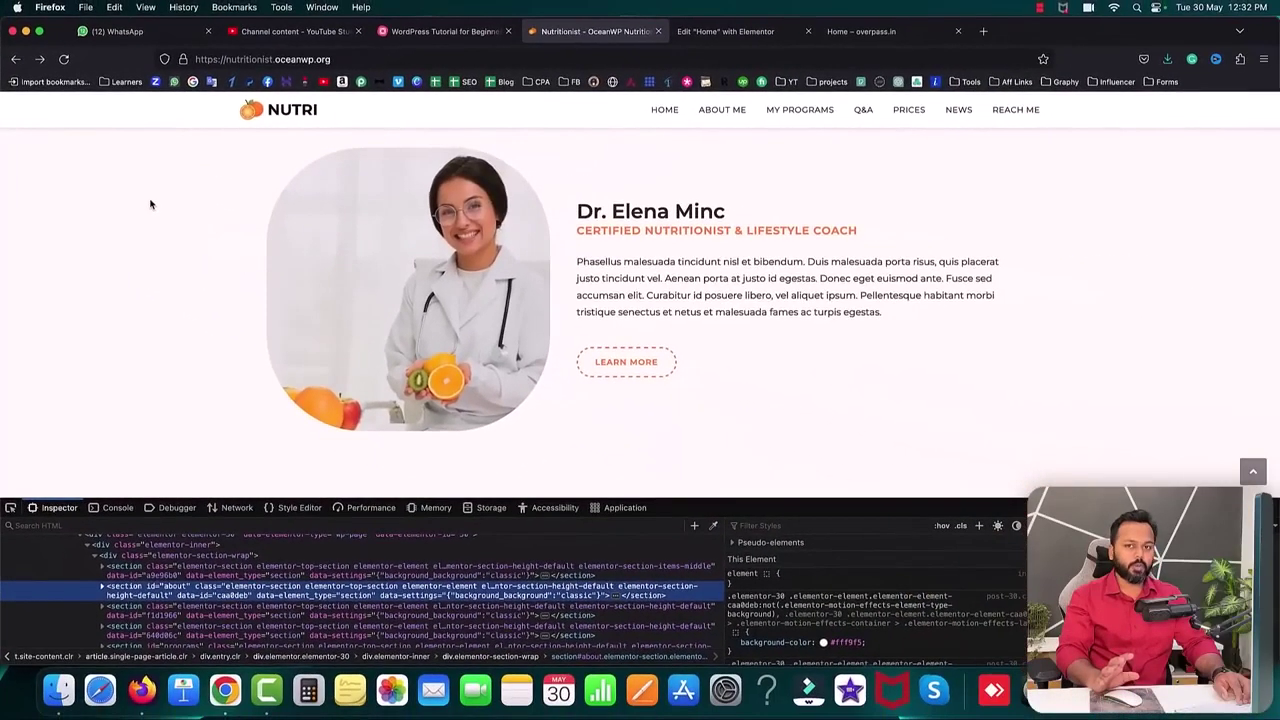
key(super+alt+i)
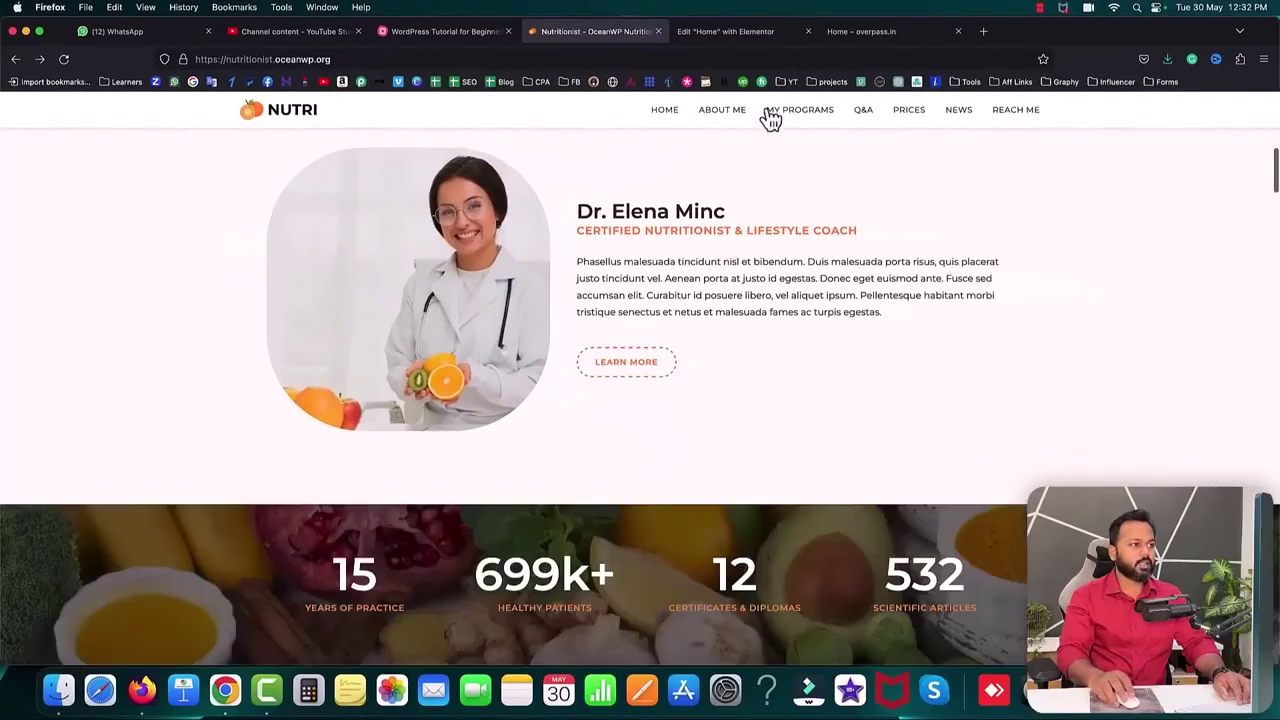
click(722, 33)
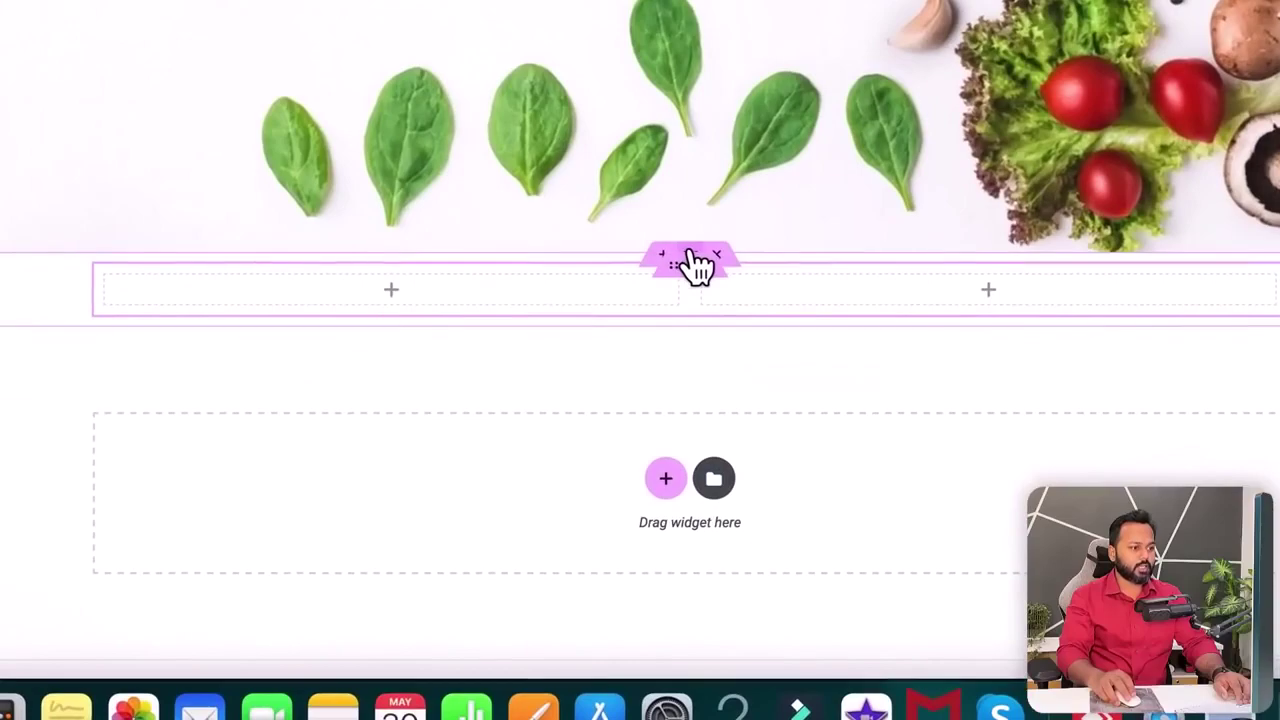
- Give the outer section a Classic background using the copied #fff9f5 colour
click(691, 253)
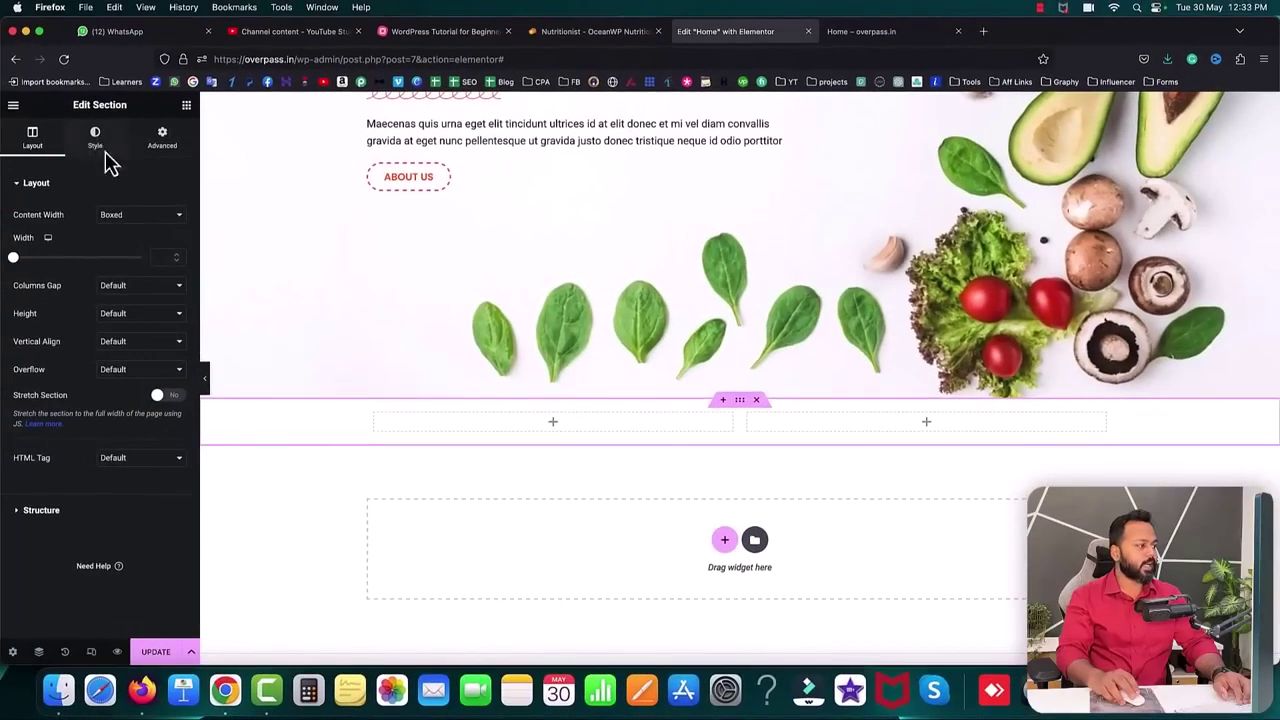
click(100, 150)
click(126, 244)
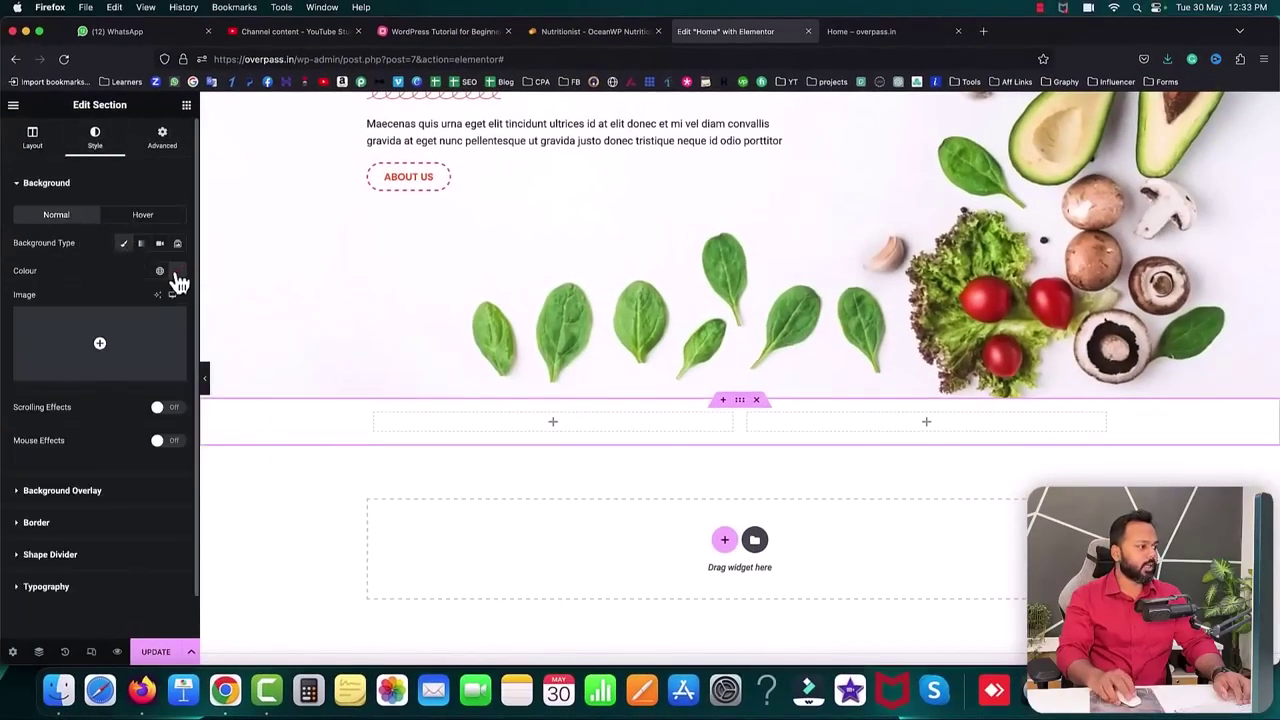
click(177, 273)
key(super+v)
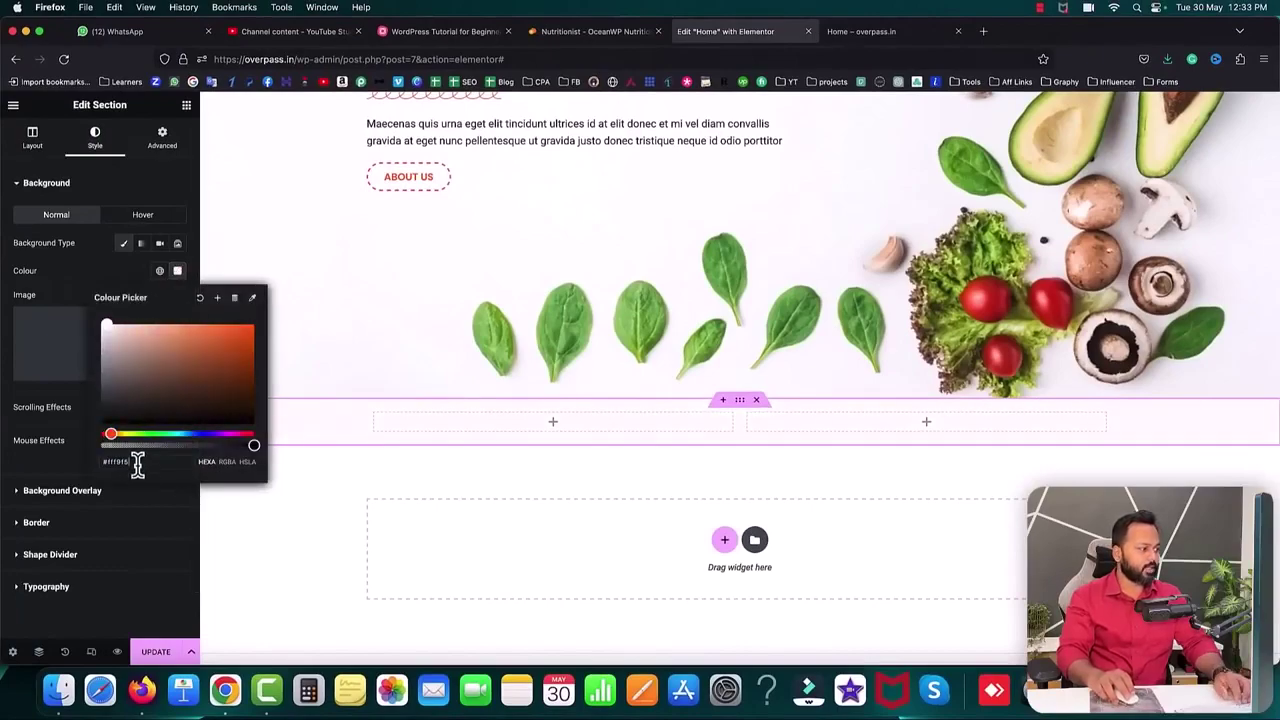
click(66, 464)
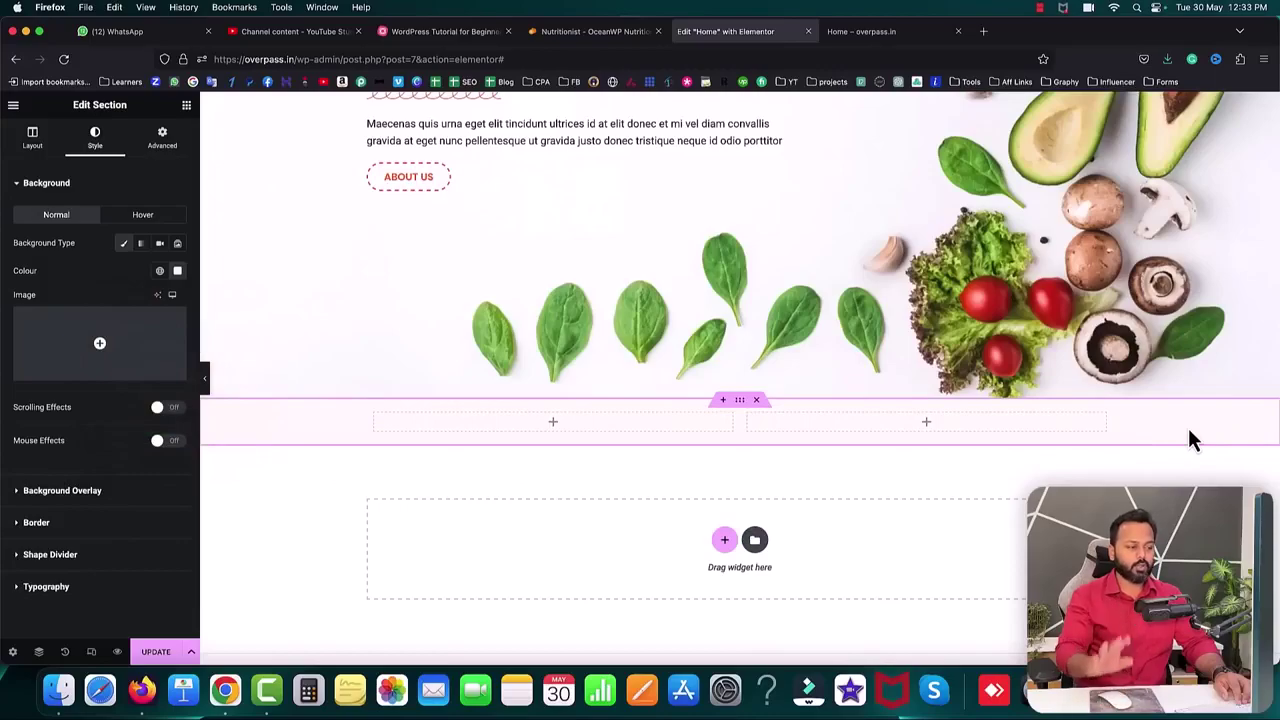
- Place an Image widget in the inner section's left column
click(553, 422)
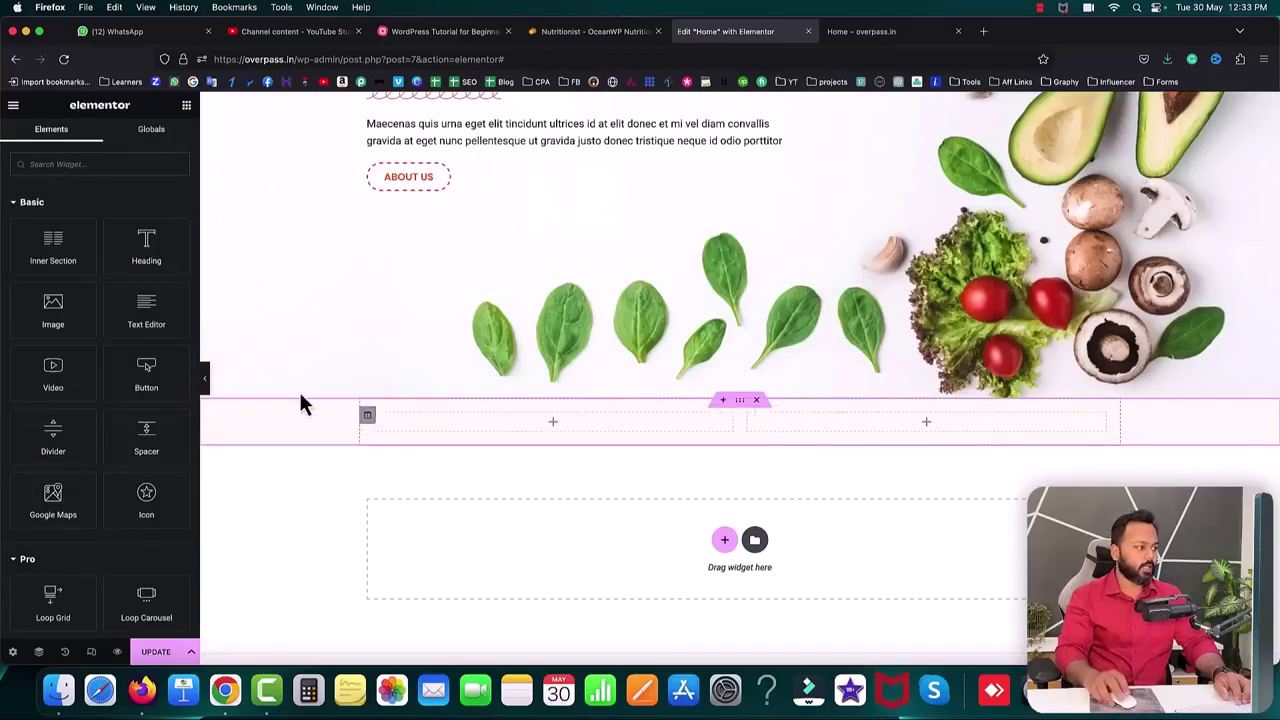
drag(52, 312, 436, 422)
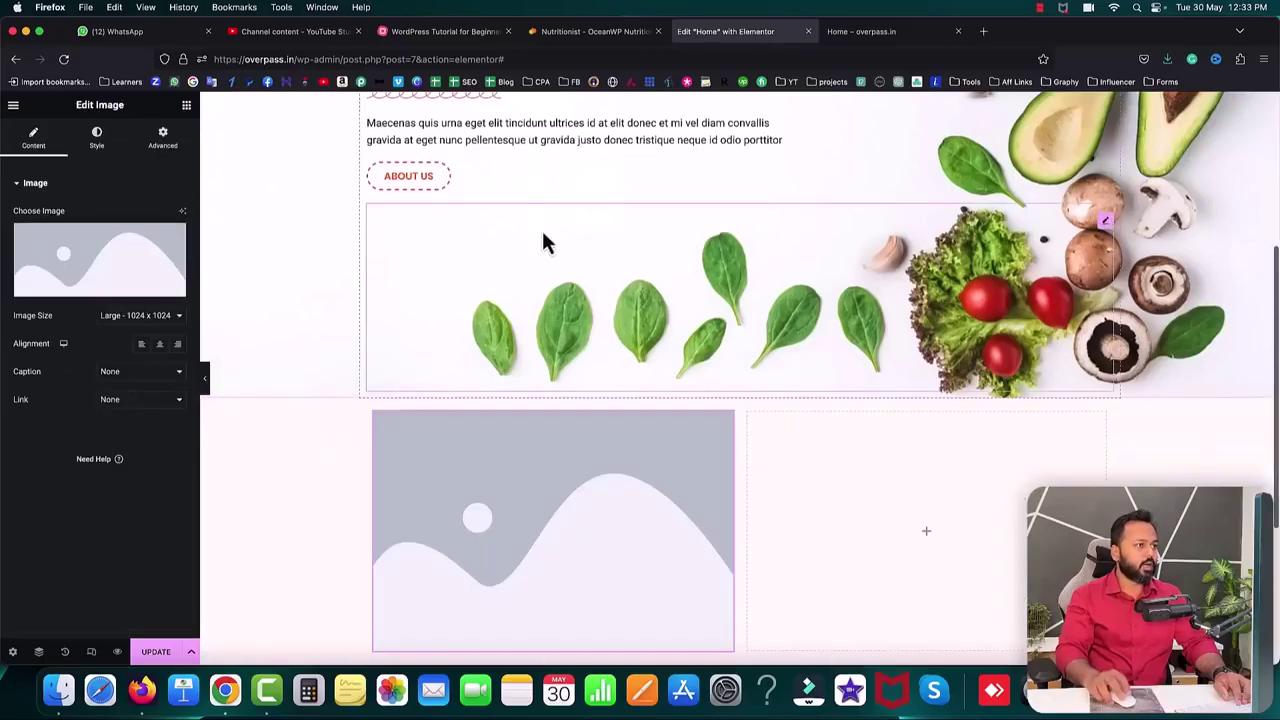
click(588, 31)
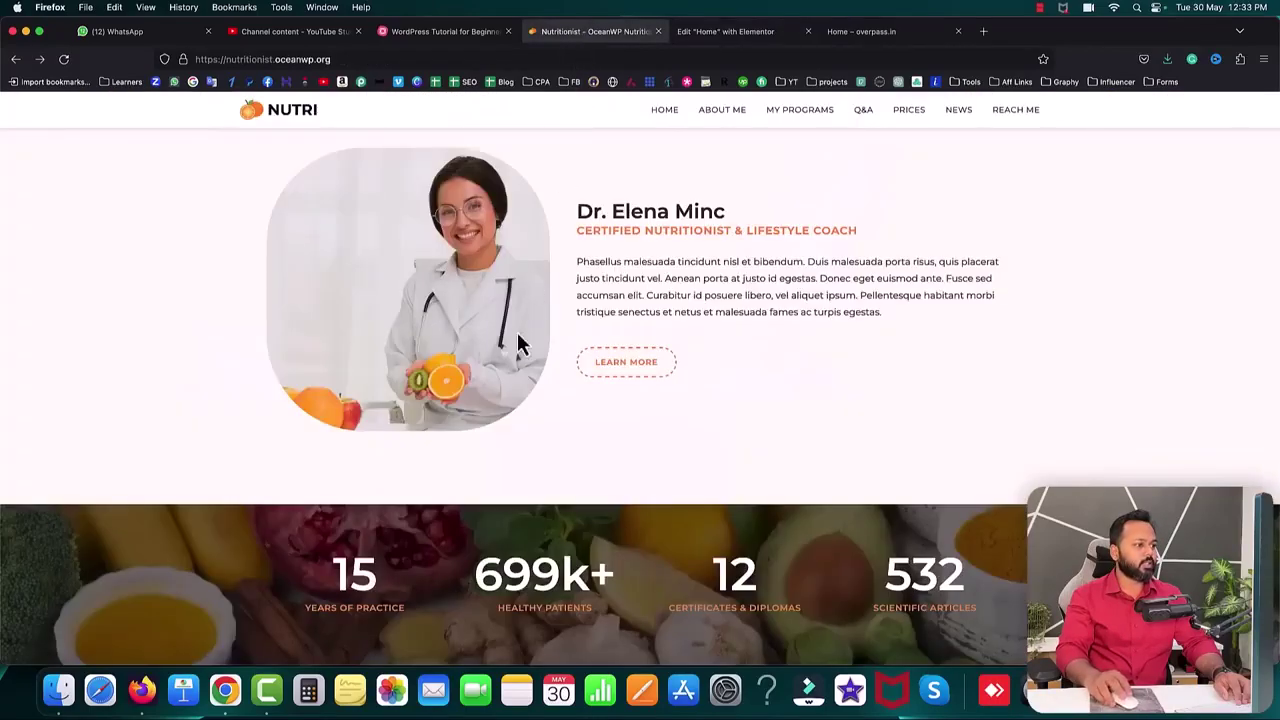
- Save the reference doctor photo medium-shot-happy-doctor-with-orange-kiwi-2-600x600-1.jpg to the computer
right_click(391, 260)
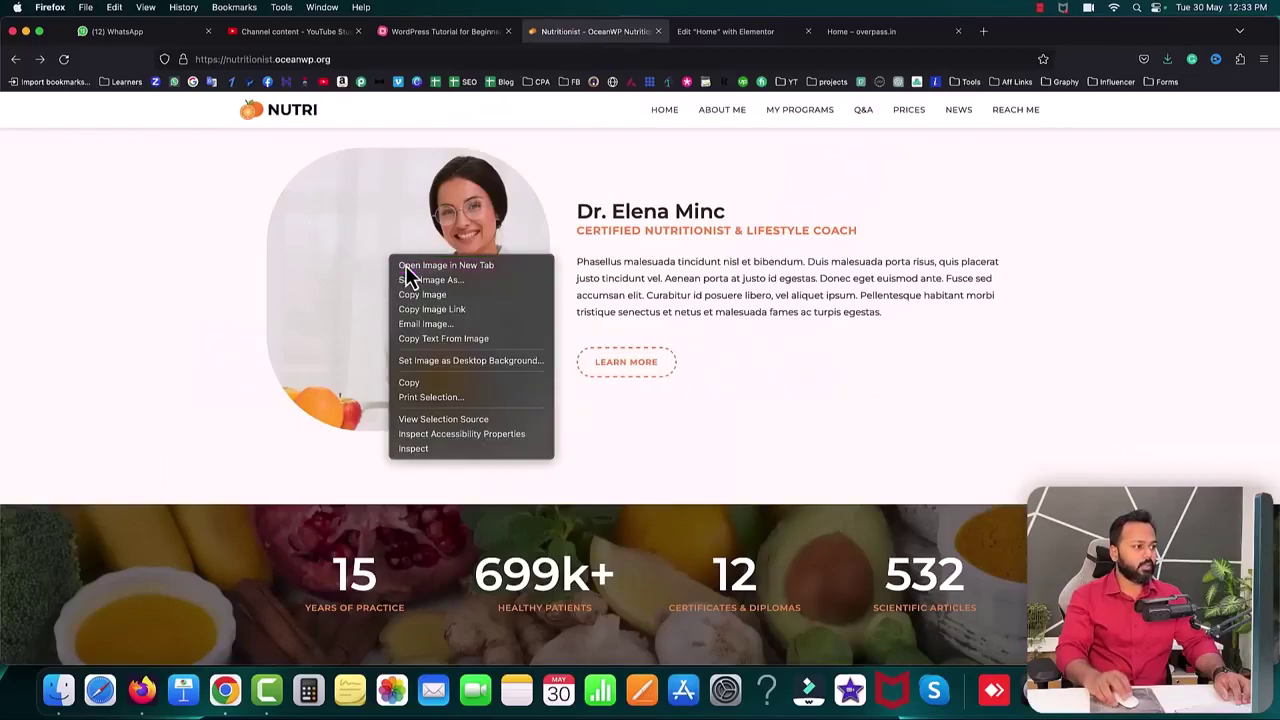
click(406, 268)
click(711, 37)
right_click(597, 312)
click(621, 316)
key(Return)
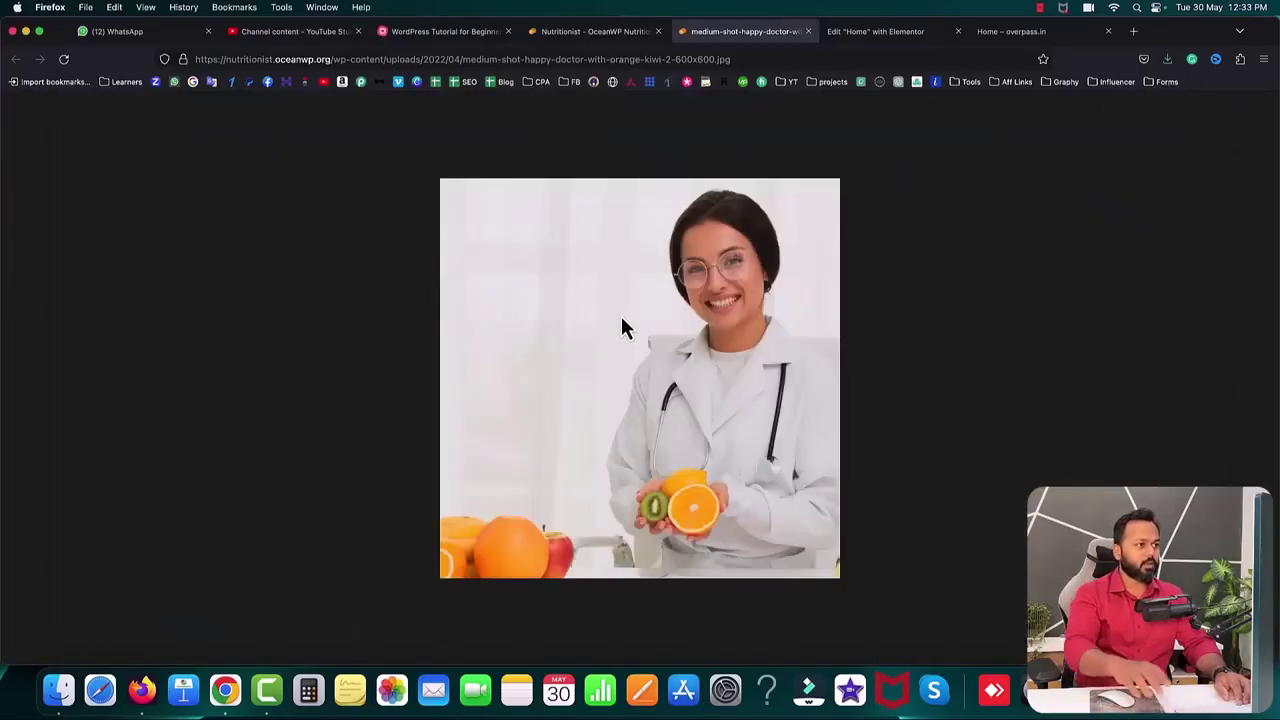
click(808, 31)
- Upload the saved doctor photo to the media library and insert it into the Image widget
click(768, 37)
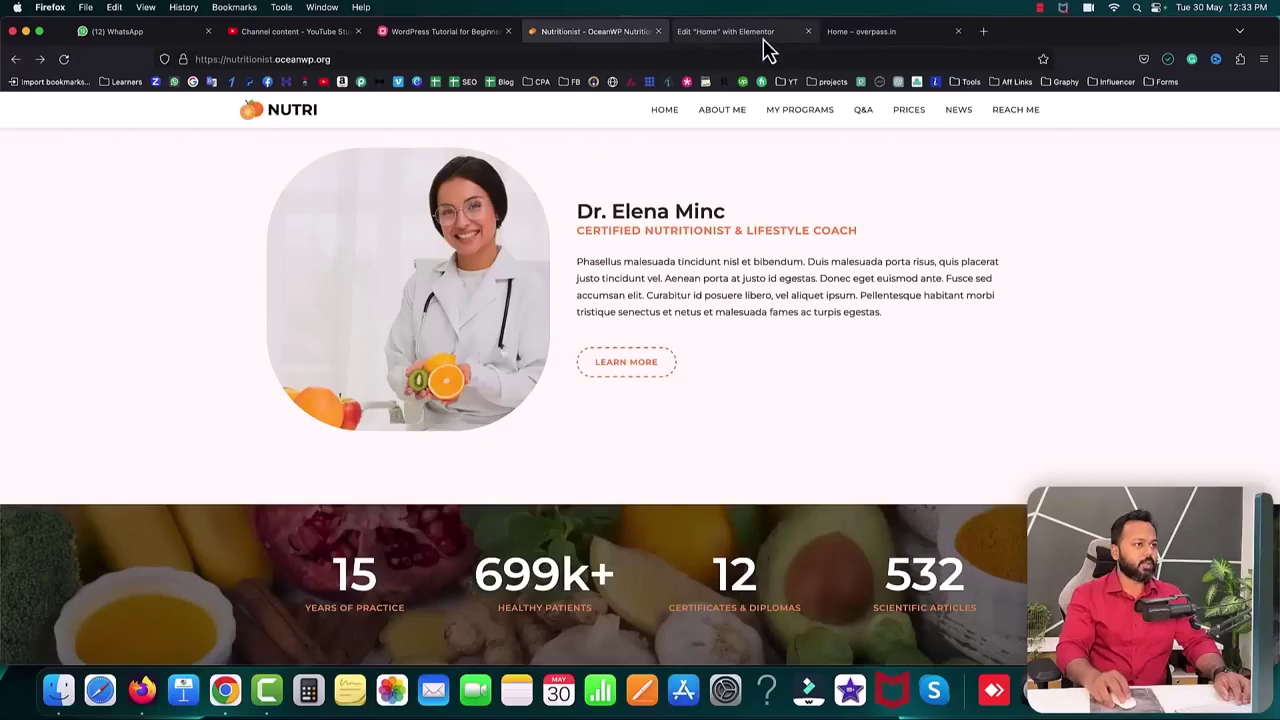
click(91, 290)
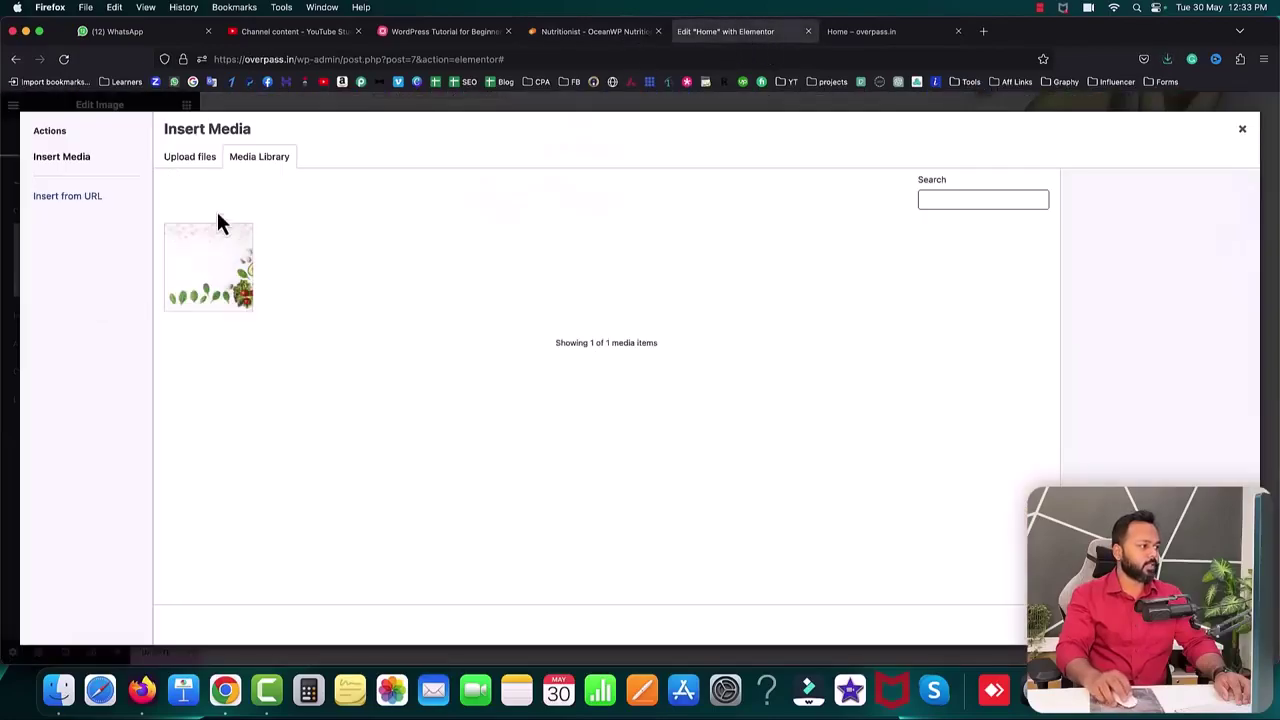
click(189, 160)
click(712, 367)
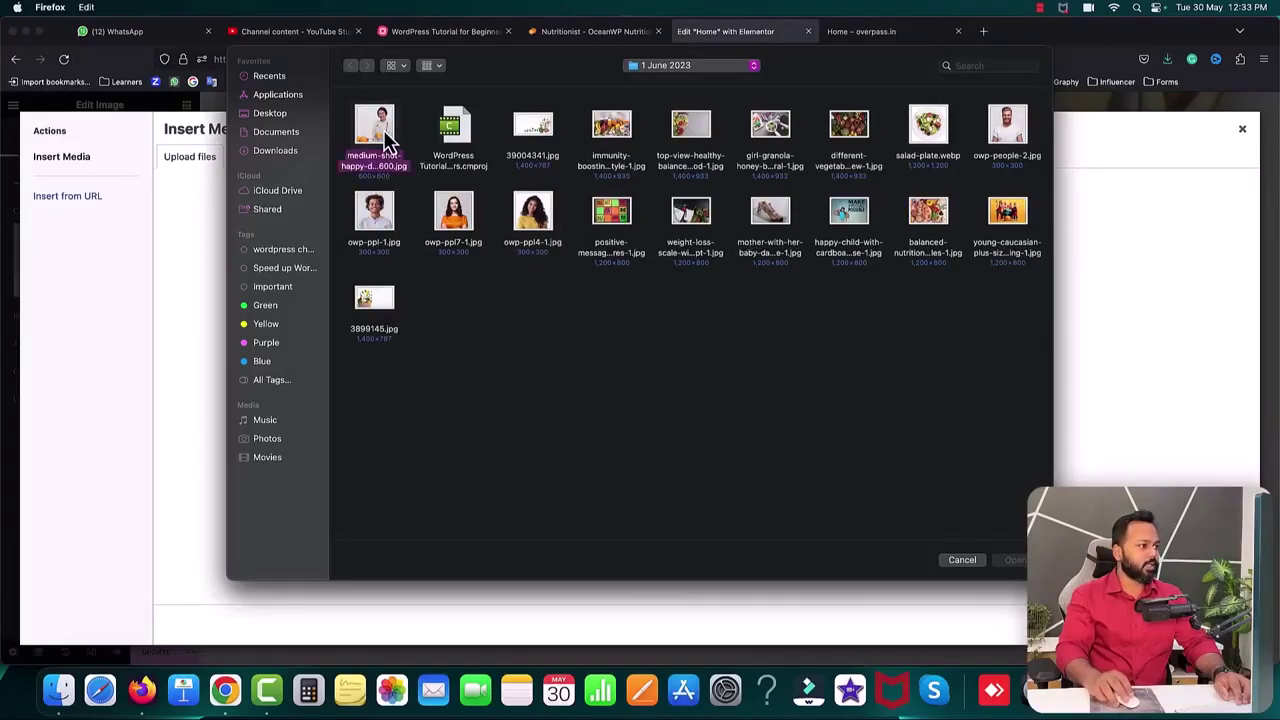
double_click(388, 140)
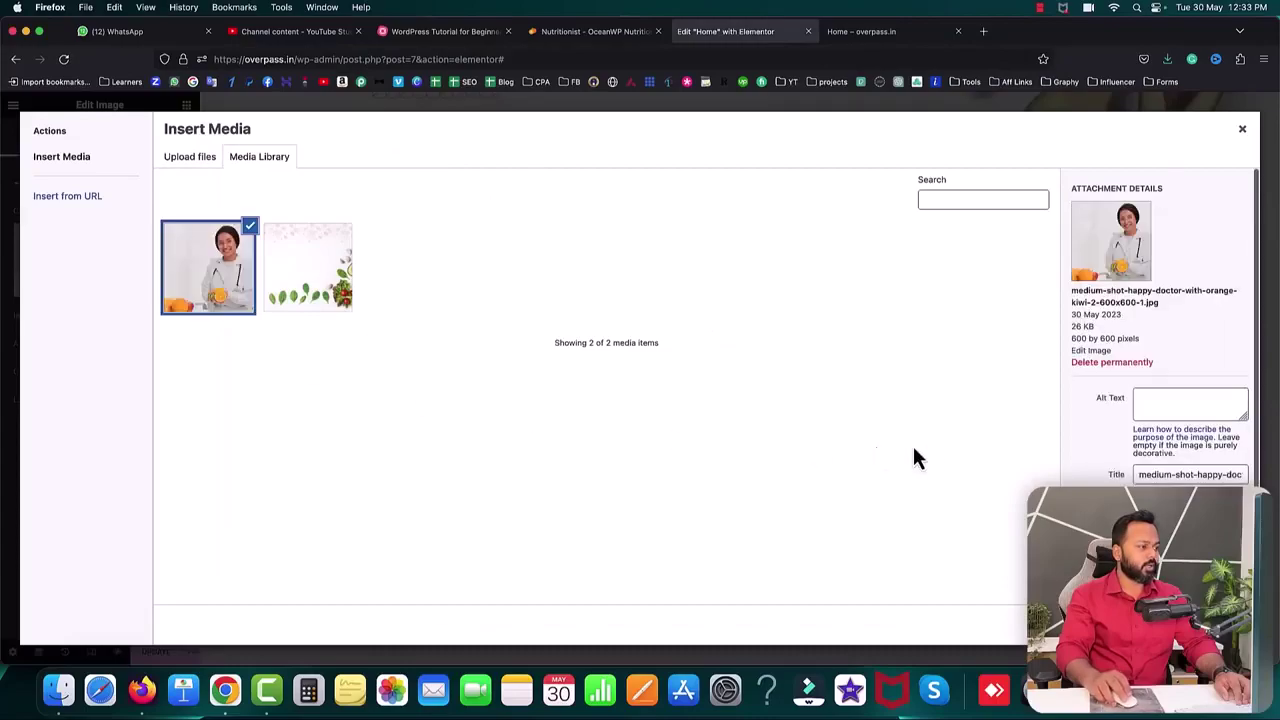
click(1190, 624)
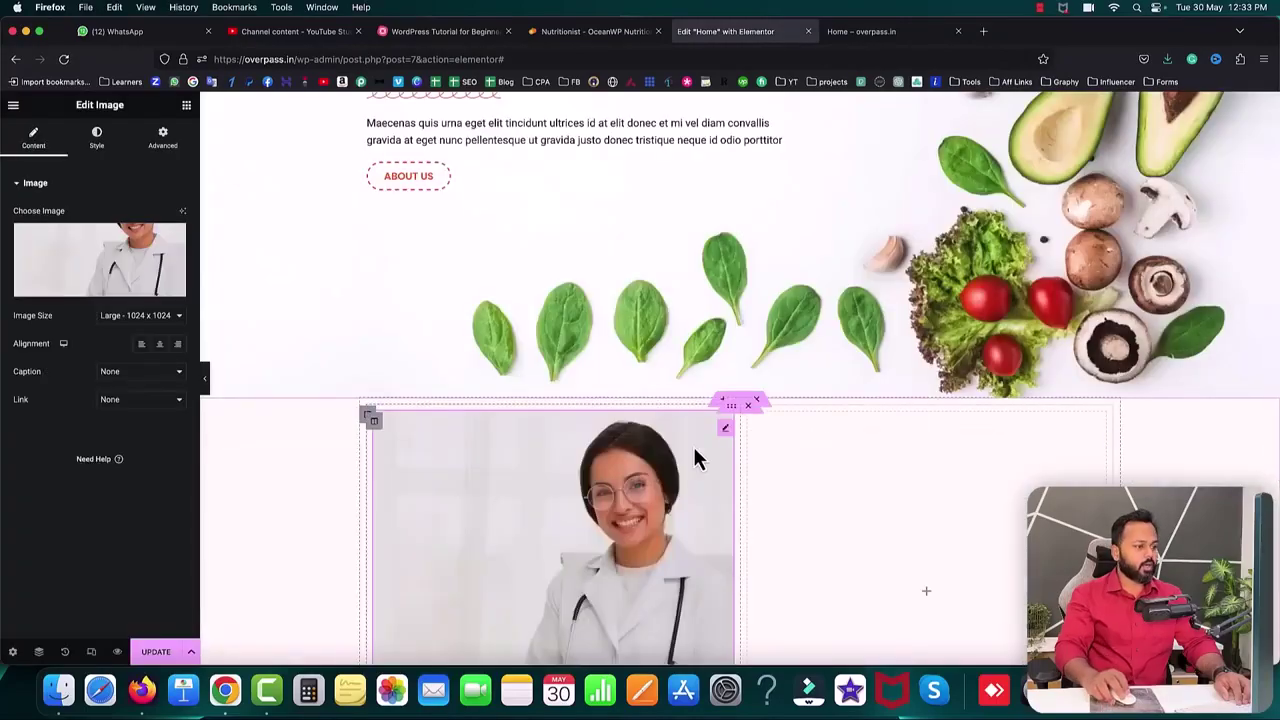
- Set the doctor image size to Full and its border radius to 22 px
scroll(700, 455, down, 3)
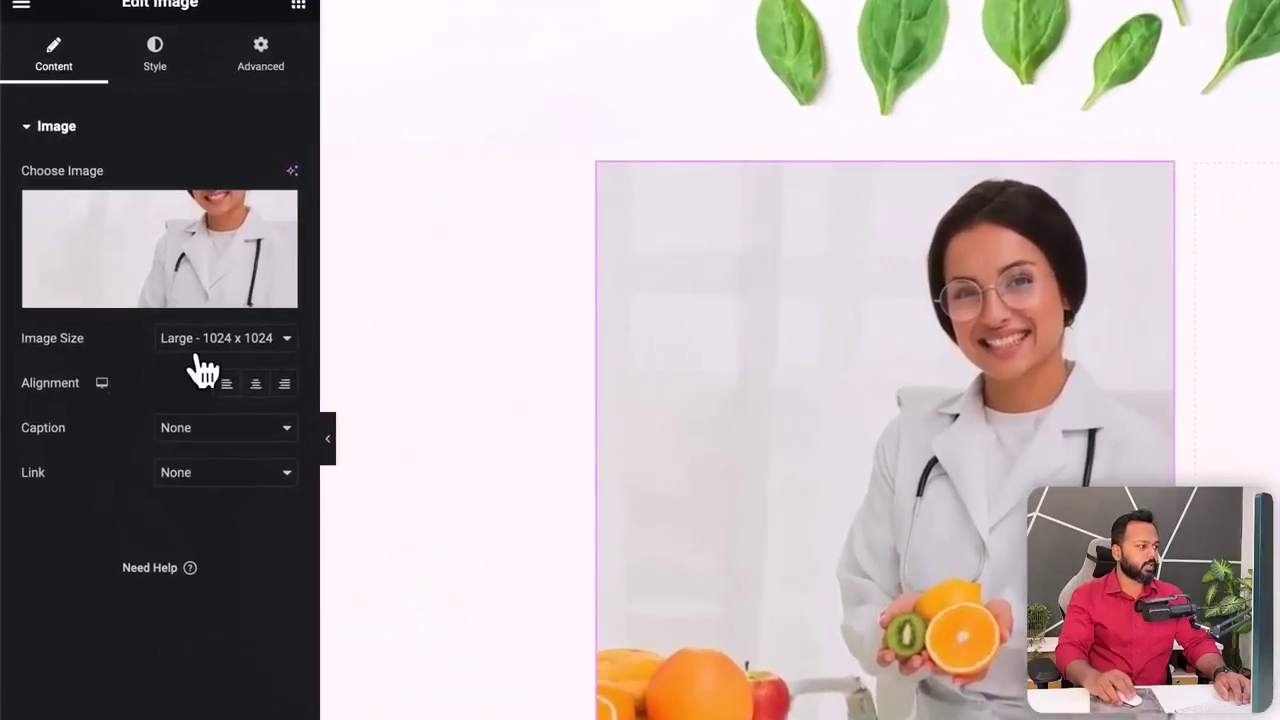
click(213, 345)
click(208, 395)
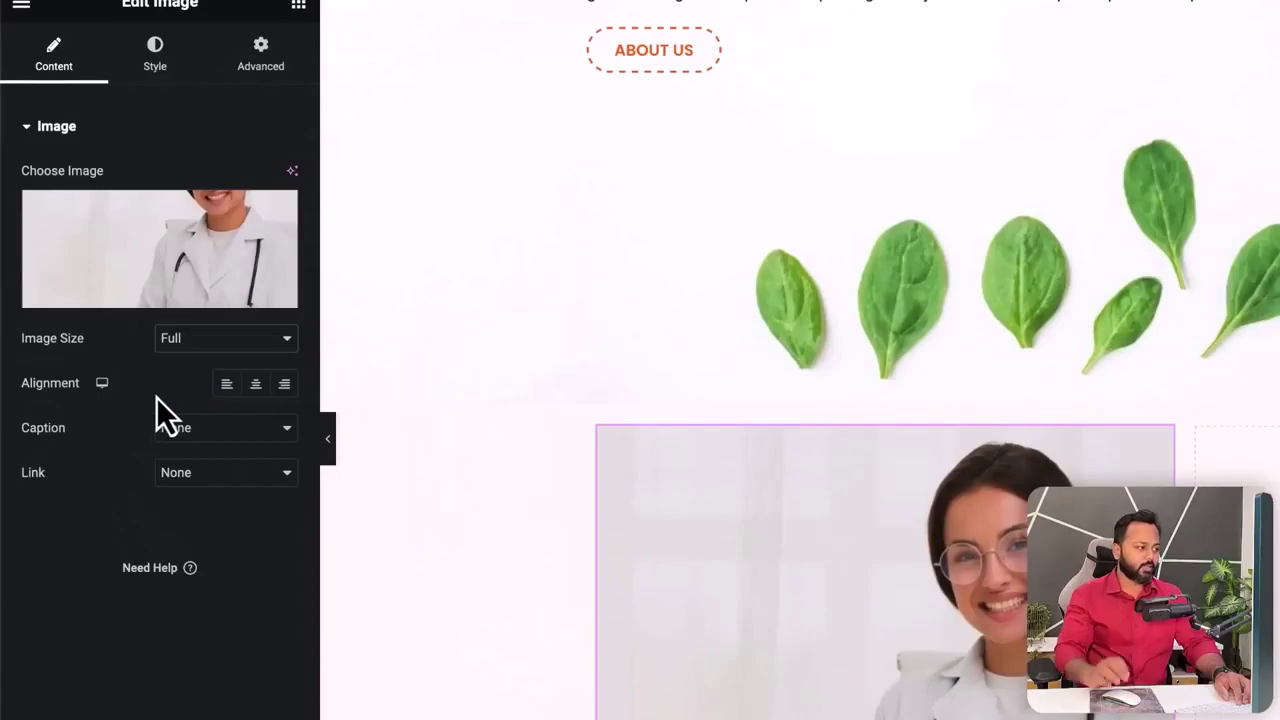
scroll(903, 528, down, 2)
scroll(903, 528, down, 1)
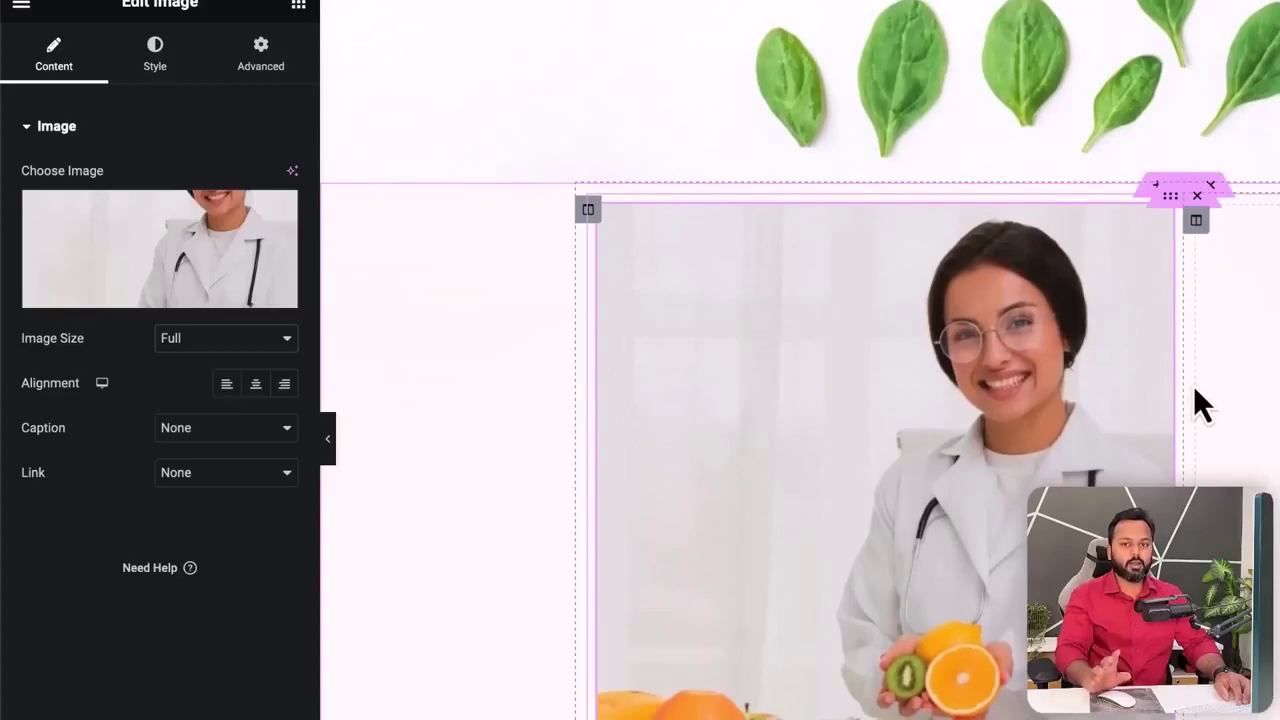
click(156, 72)
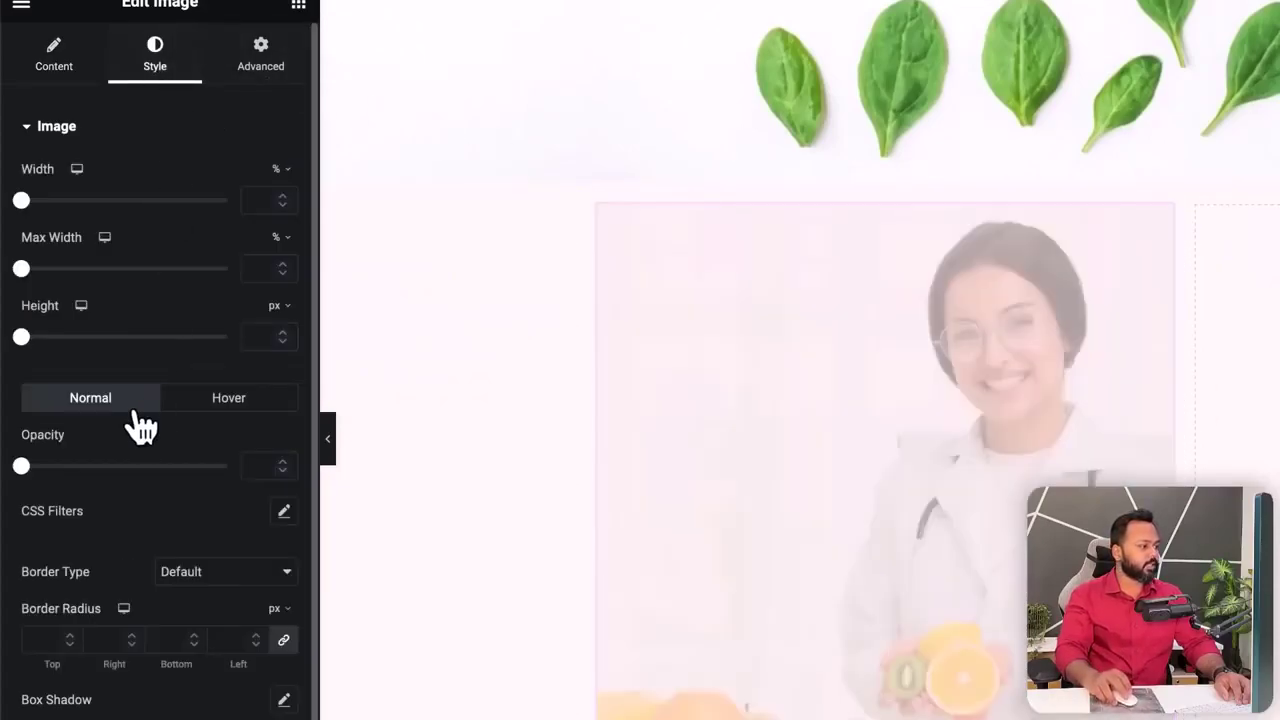
click(70, 636)
click(70, 636)
scroll(70, 635, up, 20)
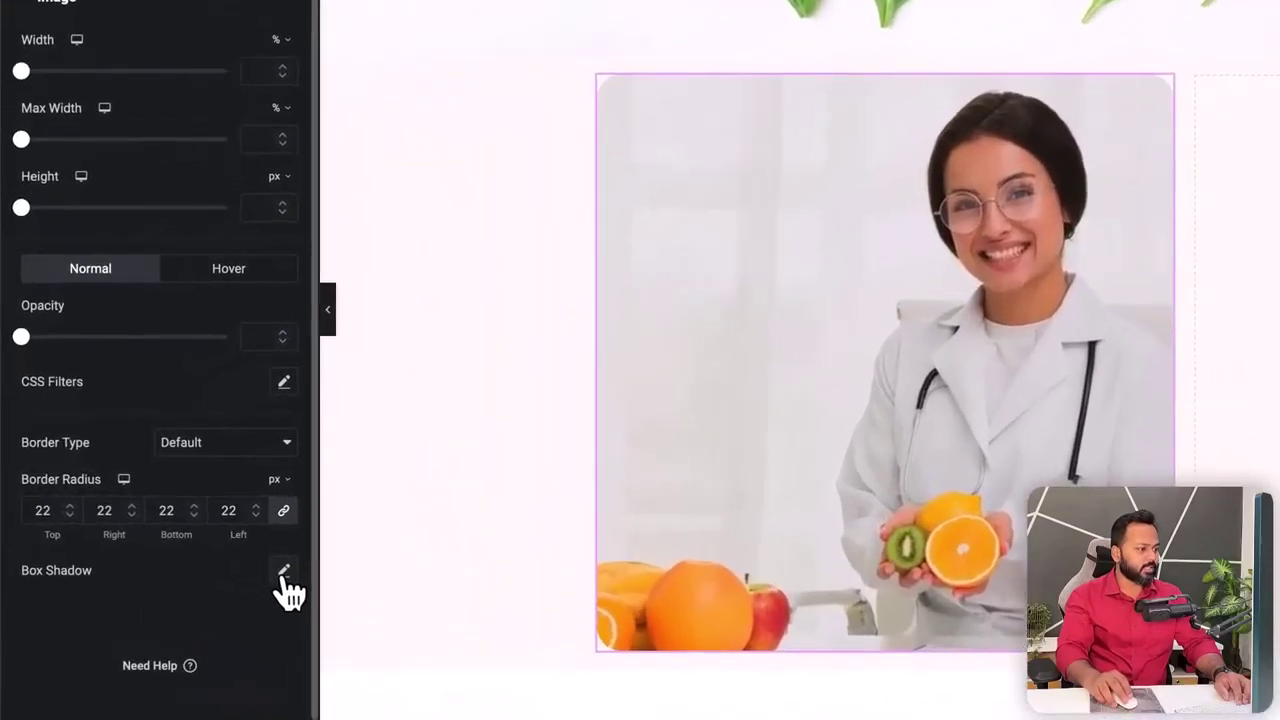
- Add an orange-red rgba(218, 71, 0, 0.5) box shadow with blur about 26
click(177, 543)
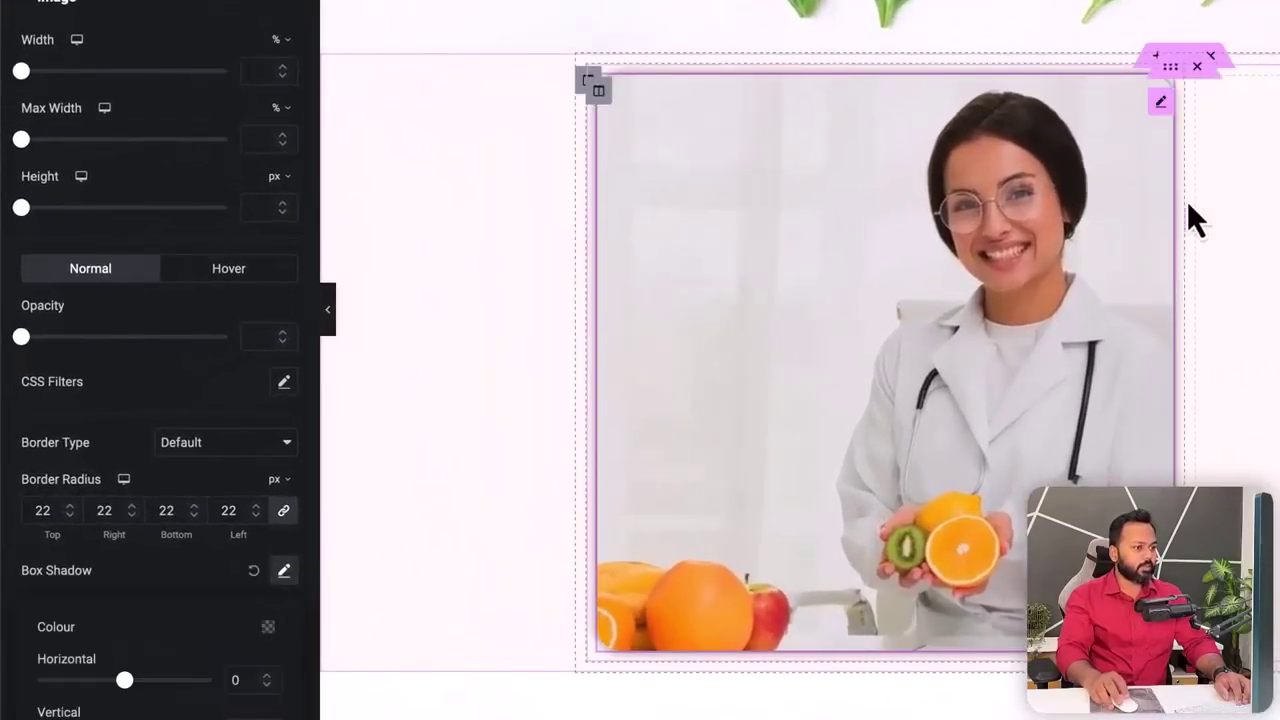
scroll(192, 569, down, 3)
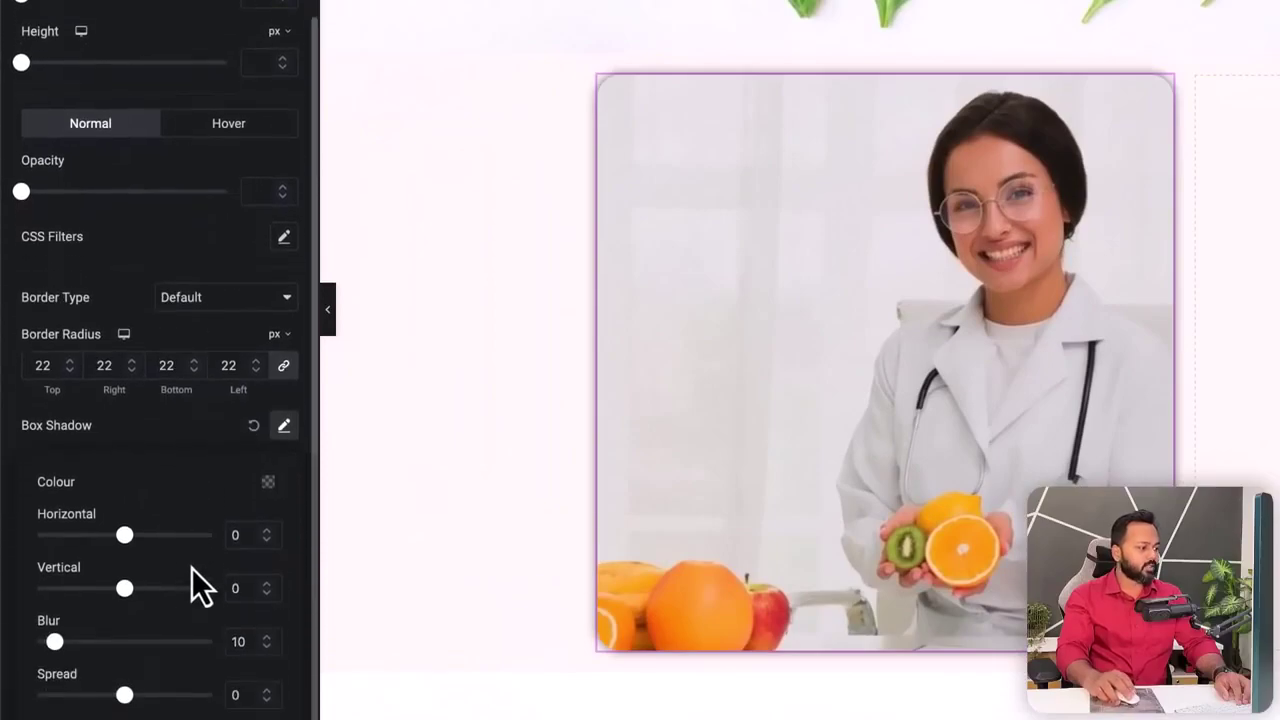
click(268, 485)
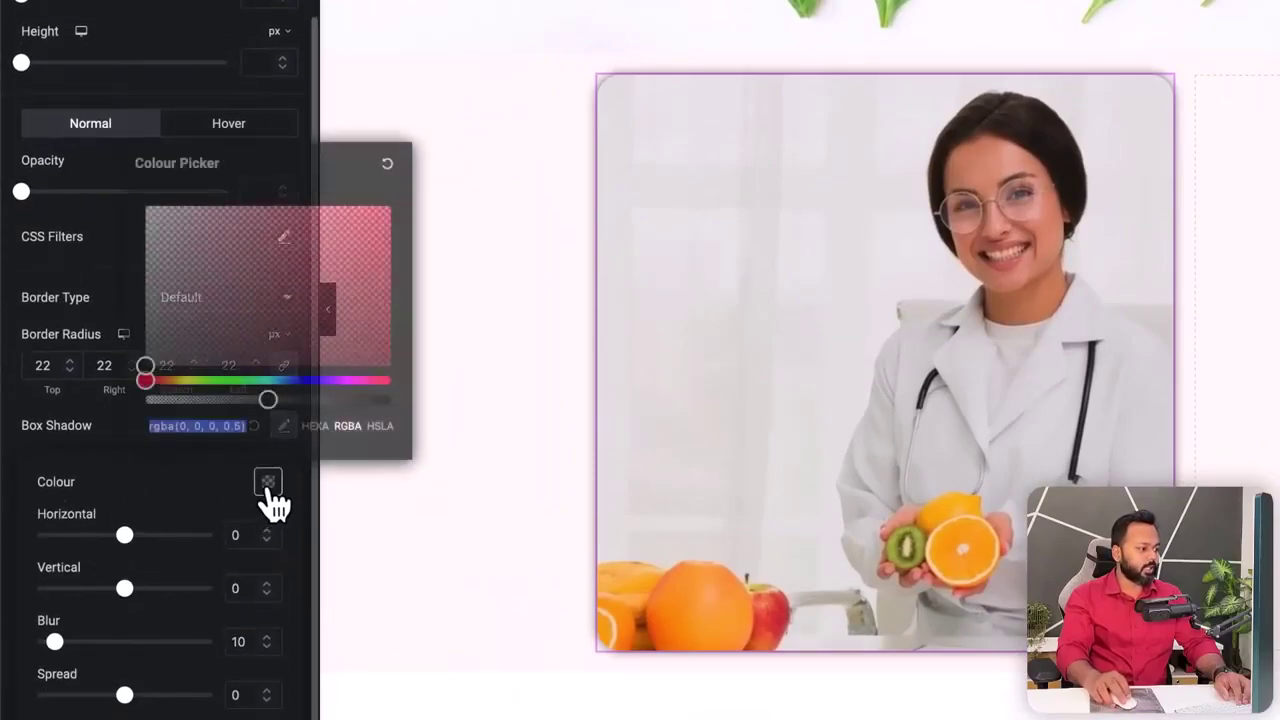
drag(150, 381, 158, 381)
click(240, 298)
drag(285, 305, 403, 243)
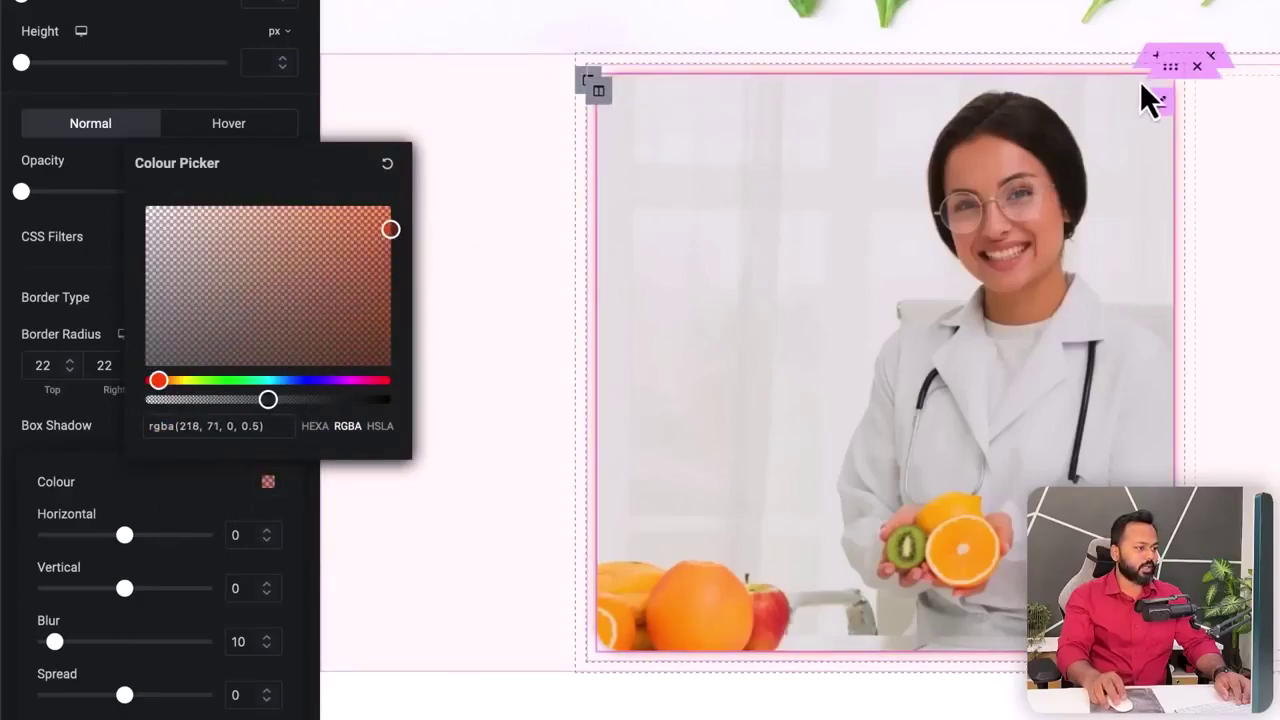
click(107, 494)
drag(55, 641, 87, 662)
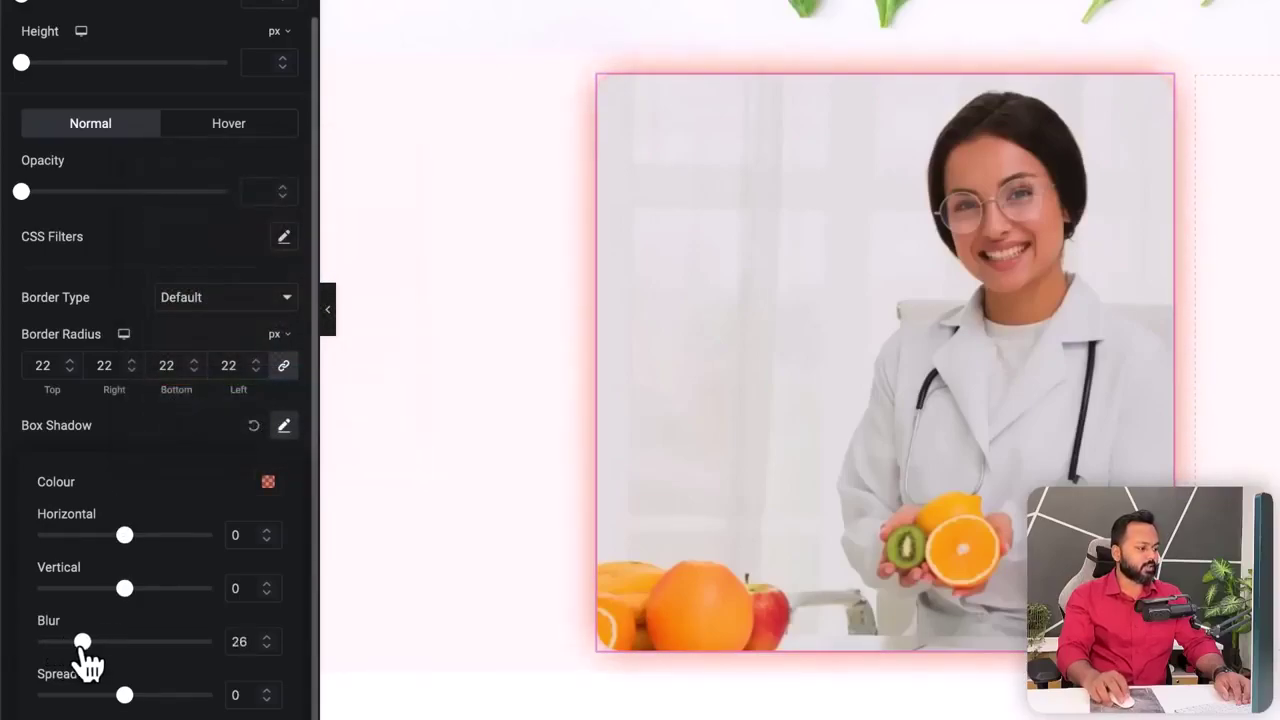
click(142, 244)
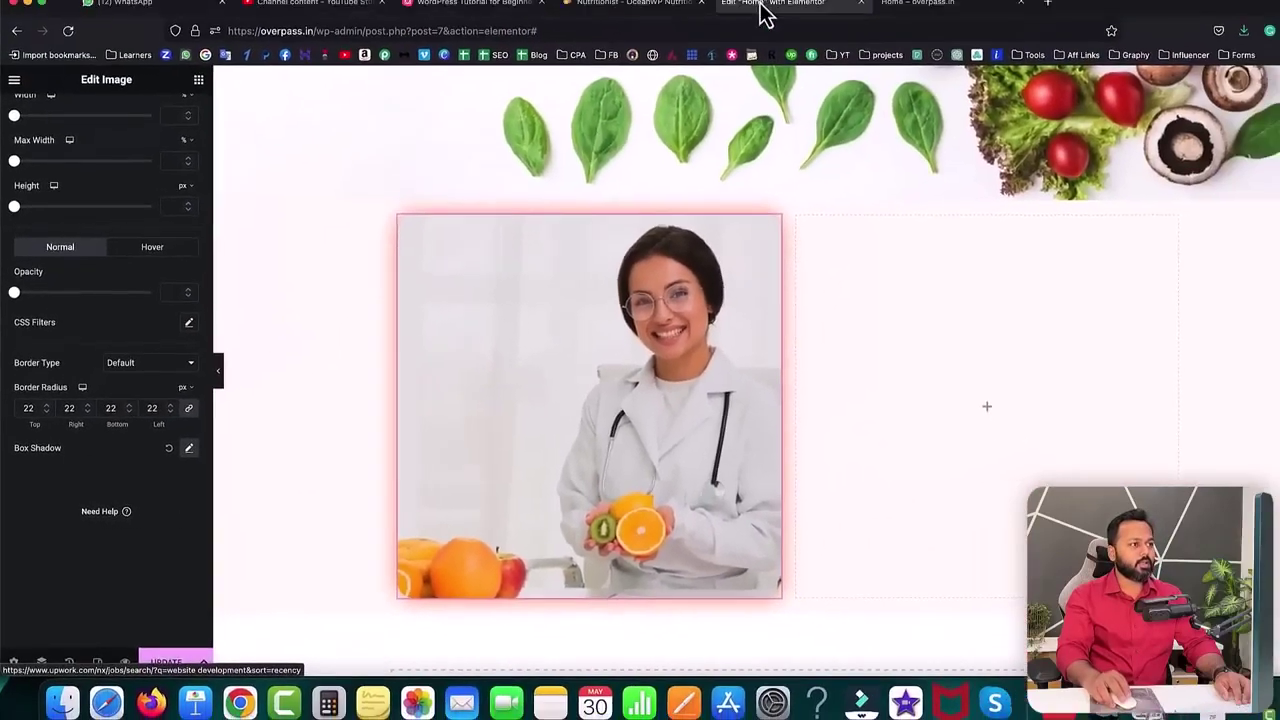
- Copy the 'Dr. Elena Minc' heading text from the reference site and return to Elementor
click(645, 0)
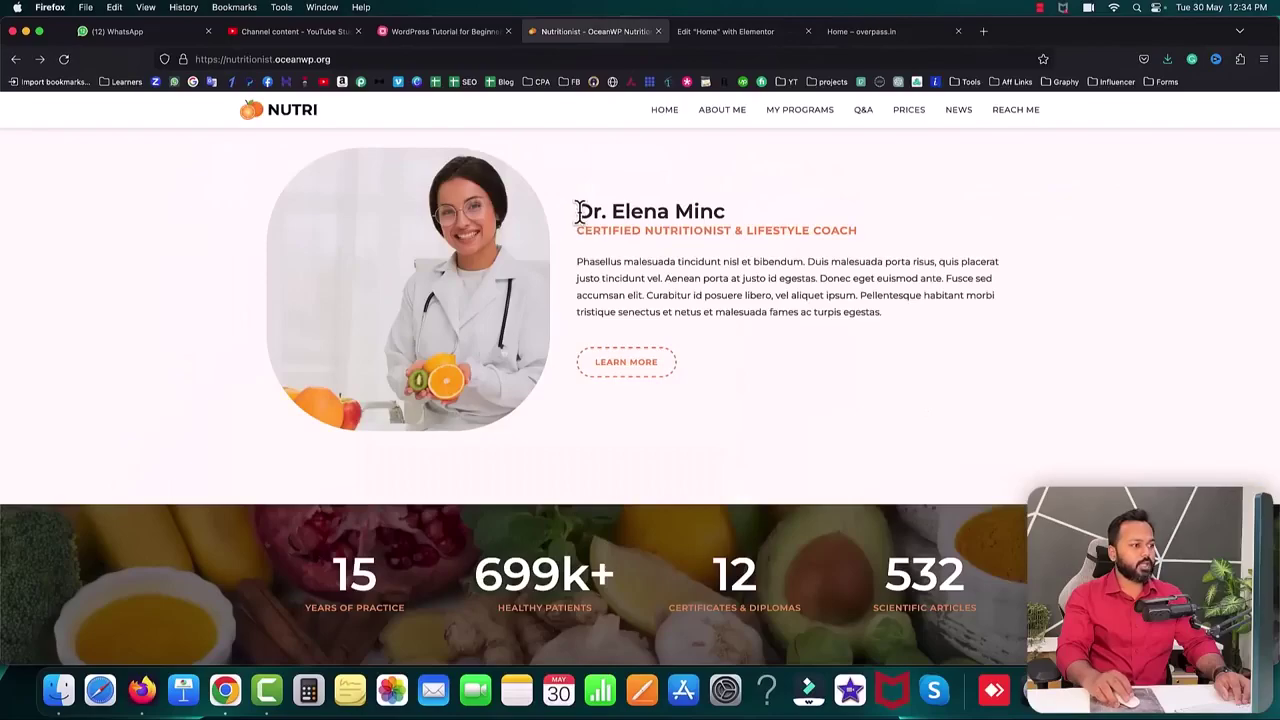
drag(578, 212, 720, 213)
right_click(714, 211)
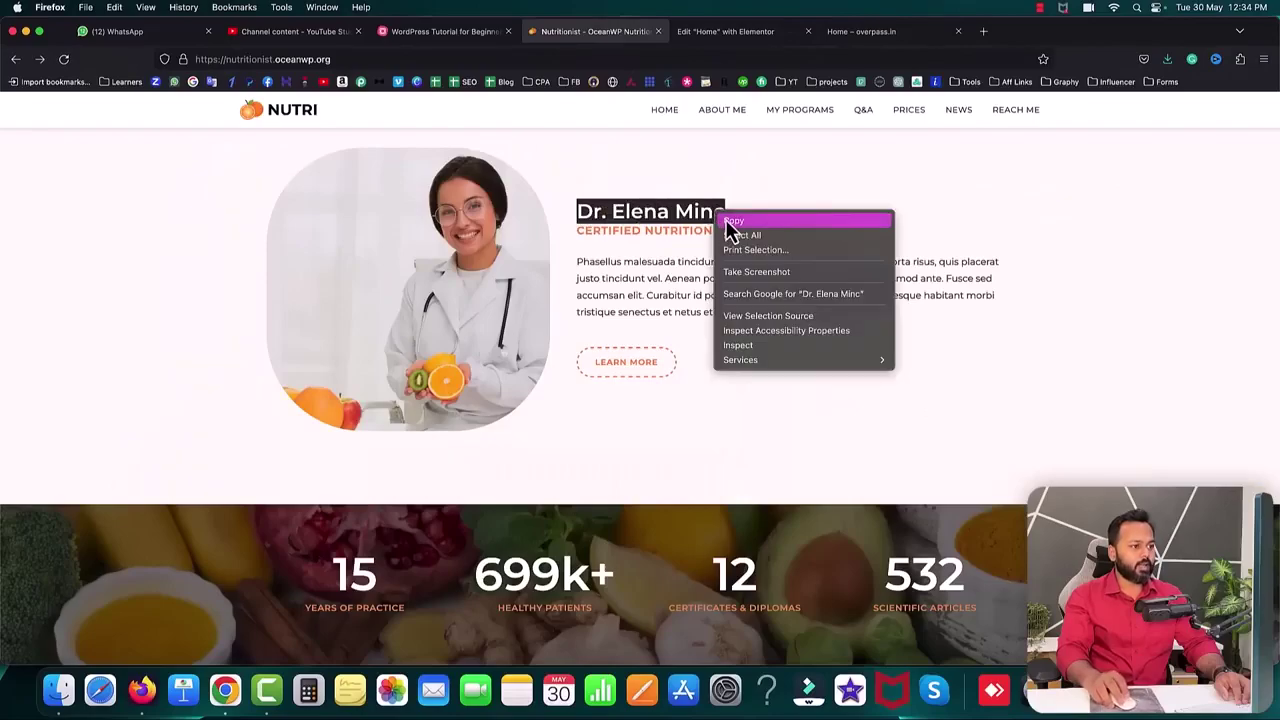
click(731, 222)
click(714, 210)
scroll(716, 228, up, 5)
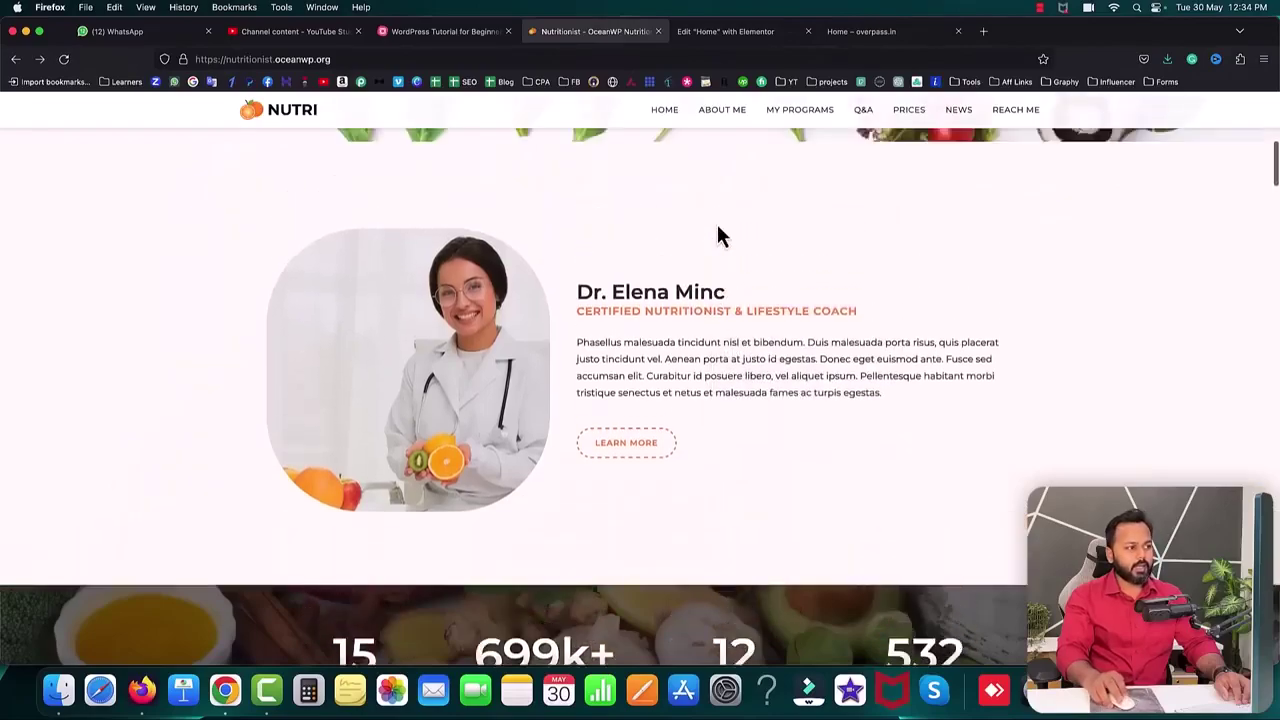
scroll(715, 237, up, 3)
drag(270, 366, 500, 383)
click(708, 33)
scroll(576, 251, up, 3)
- Duplicate the hero heading beside the doctor photo and retitle it 'Dr. Elena Minc'
right_click(432, 200)
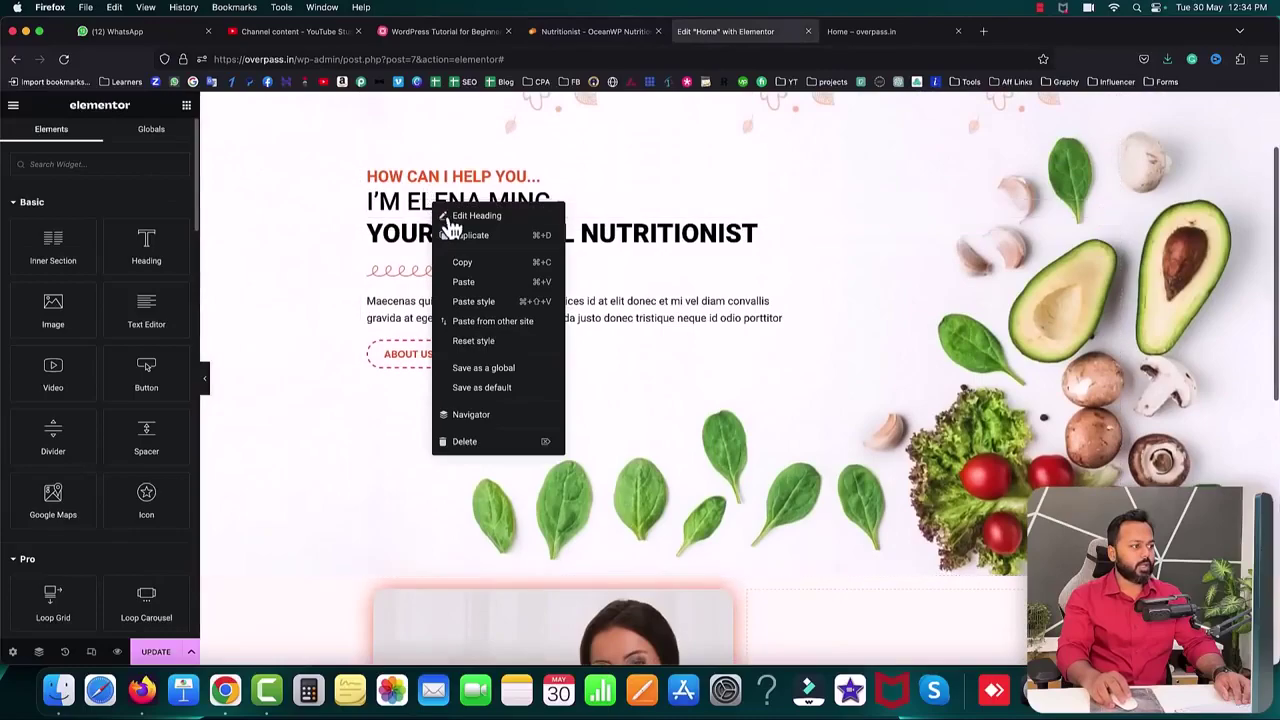
click(460, 234)
scroll(1050, 220, down, 1)
drag(1109, 149, 849, 622)
scroll(910, 524, down, 2)
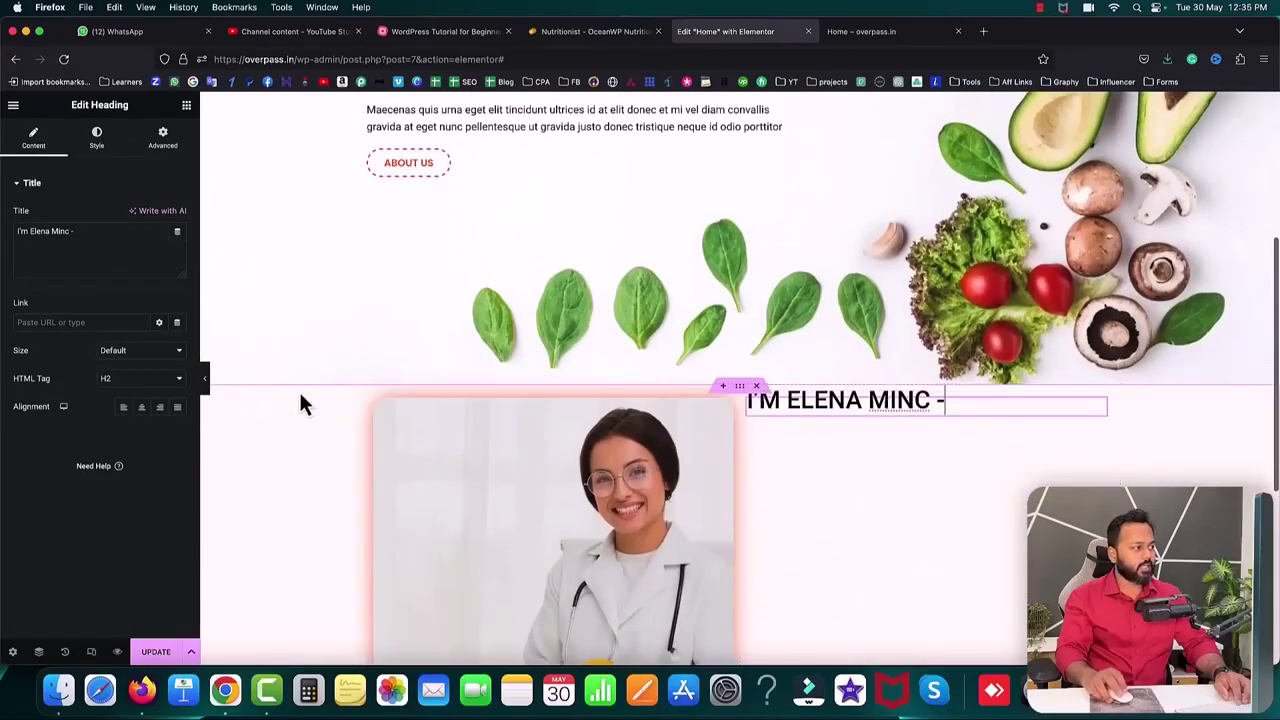
click(94, 237)
key(super+a)
text(Dr. Elena Minc)
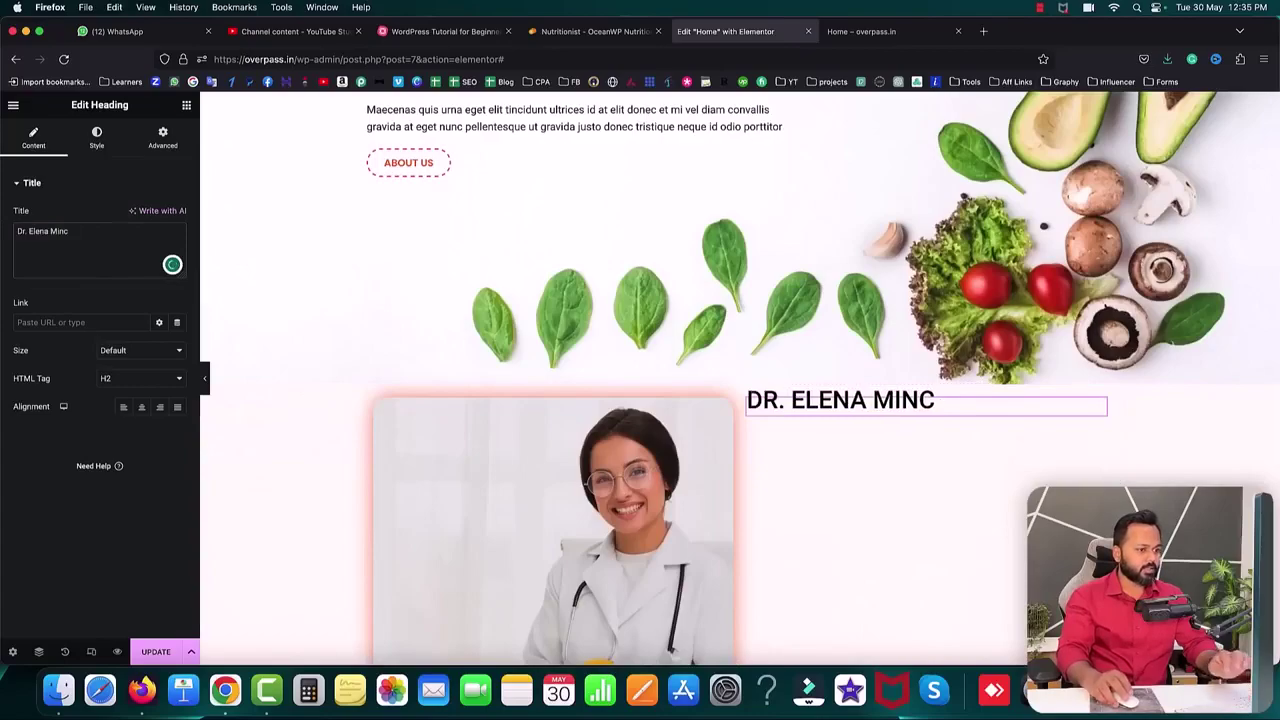
- Set the heading's text transform to Default, checking its look against the reference site
click(98, 145)
scroll(672, 240, up, 1)
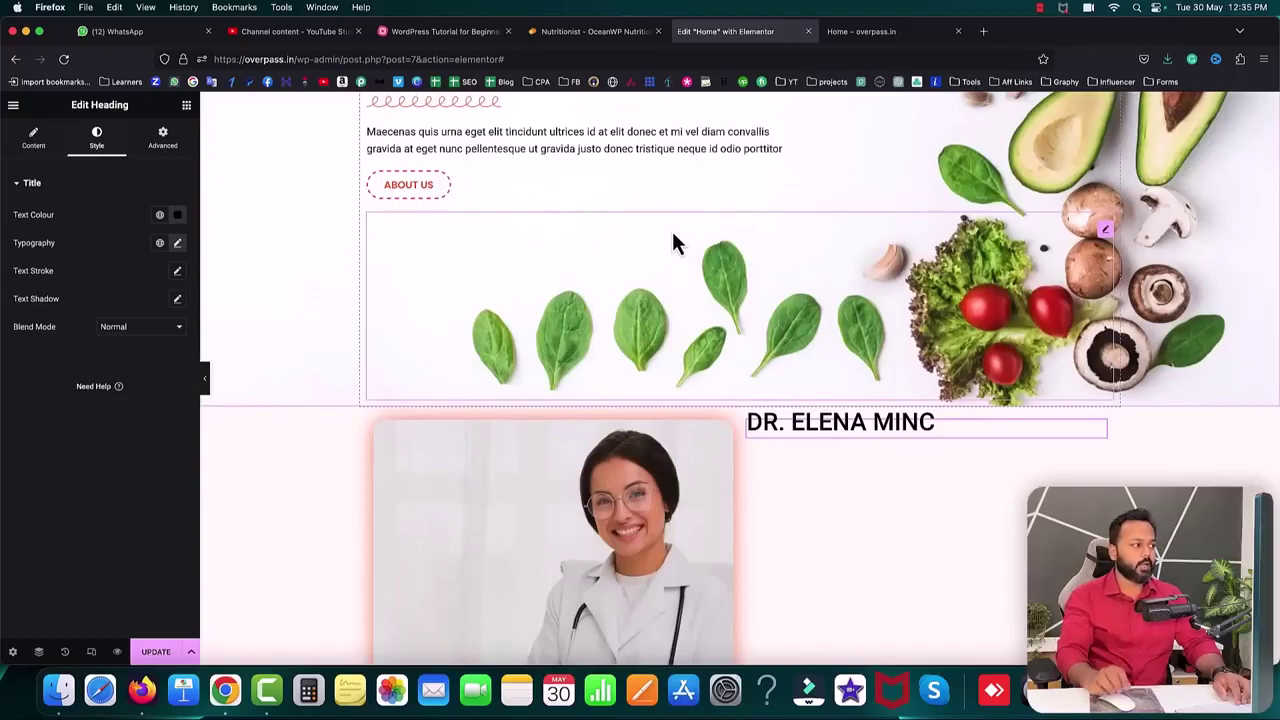
click(177, 245)
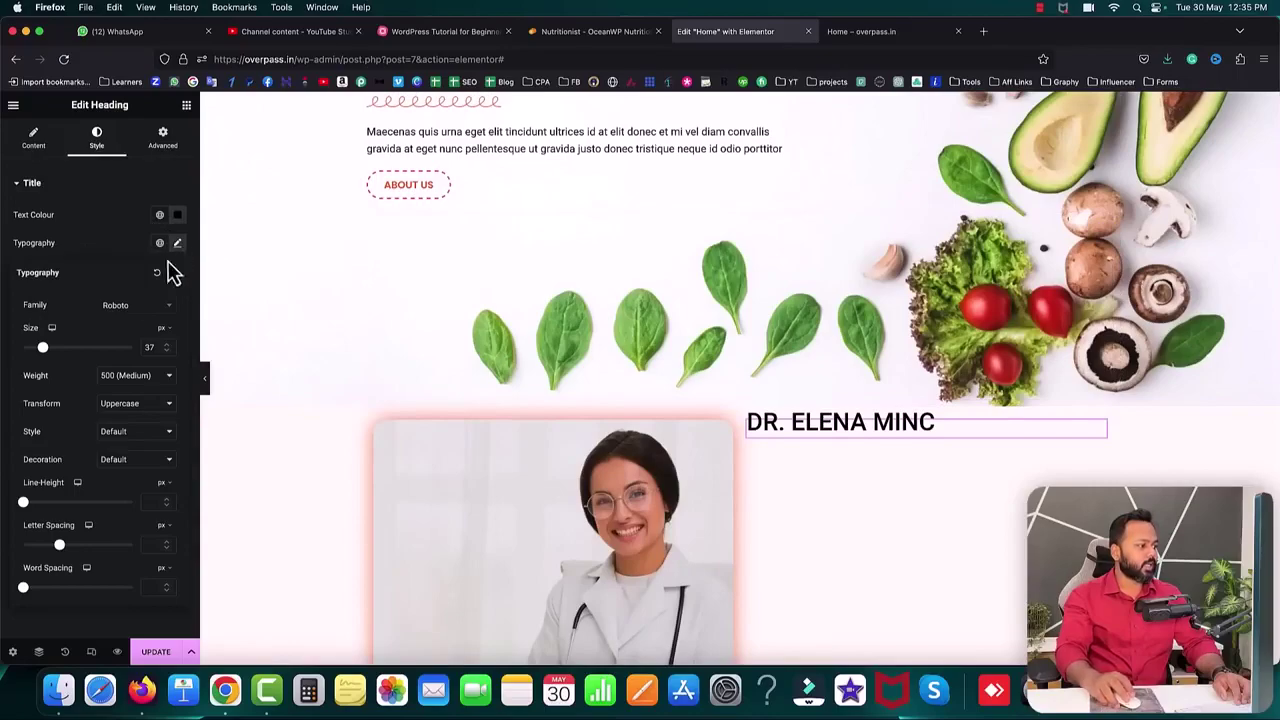
click(128, 412)
click(124, 390)
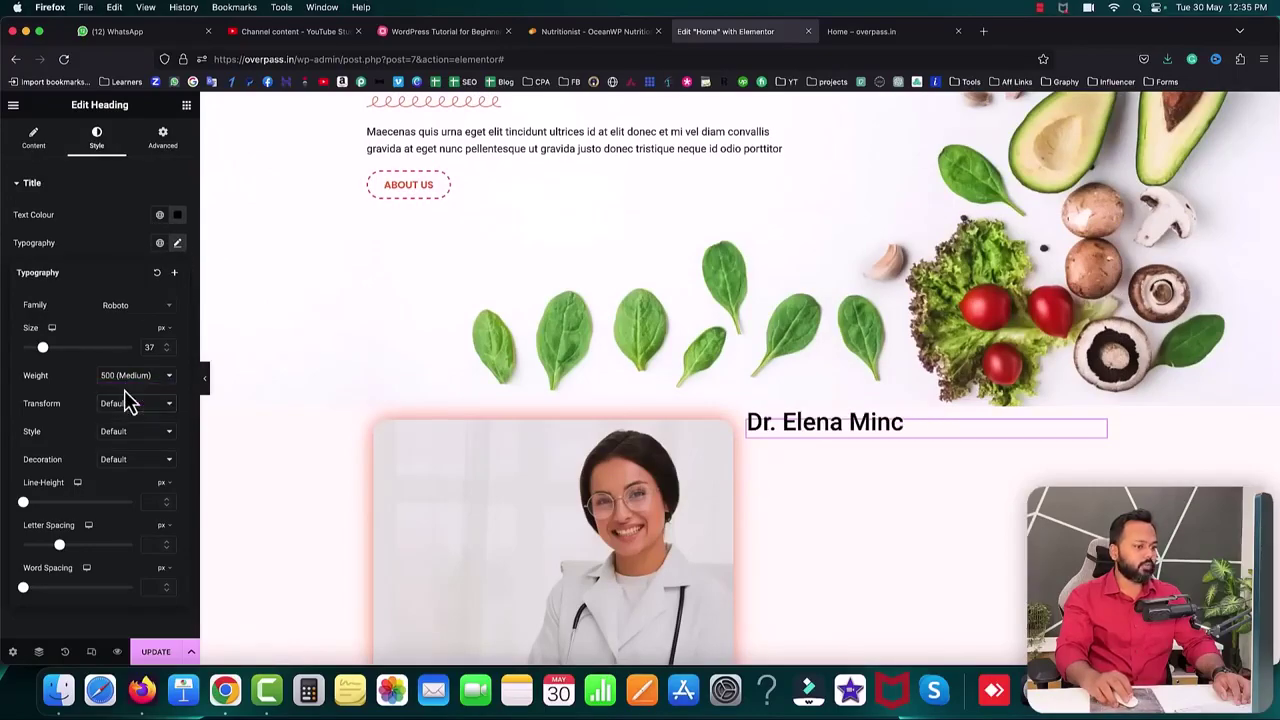
click(592, 31)
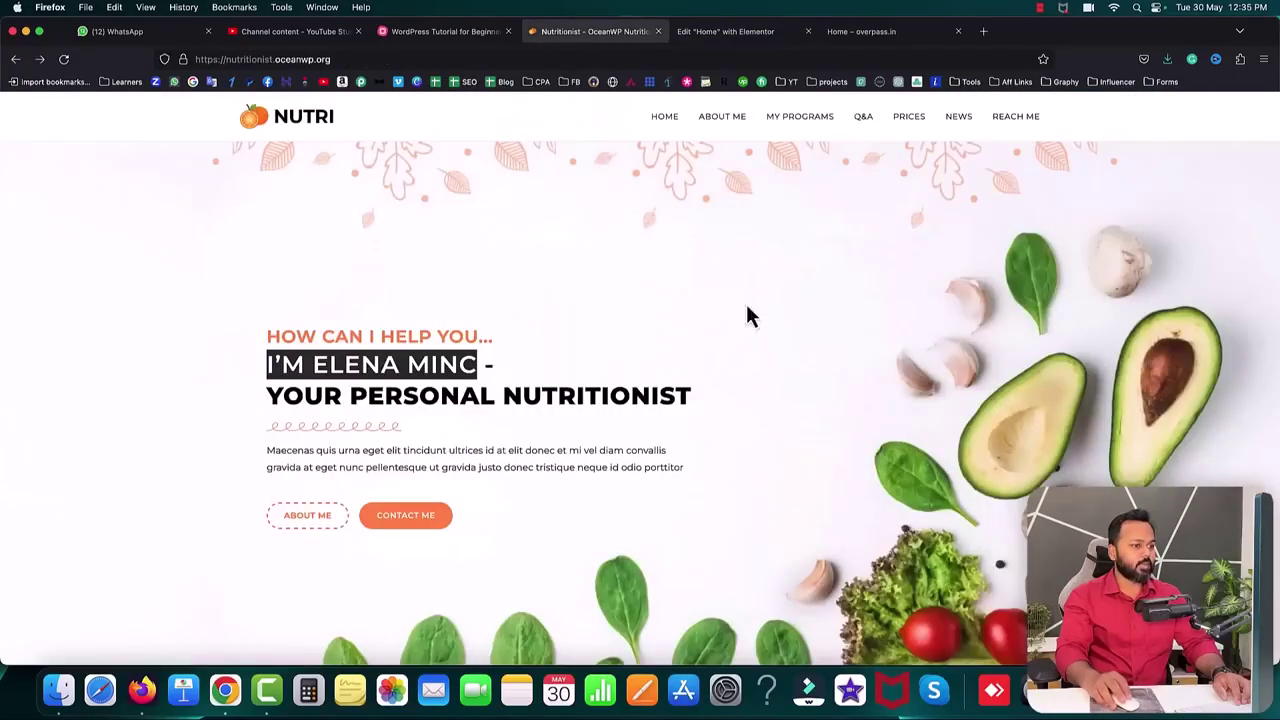
scroll(659, 425, down, 5)
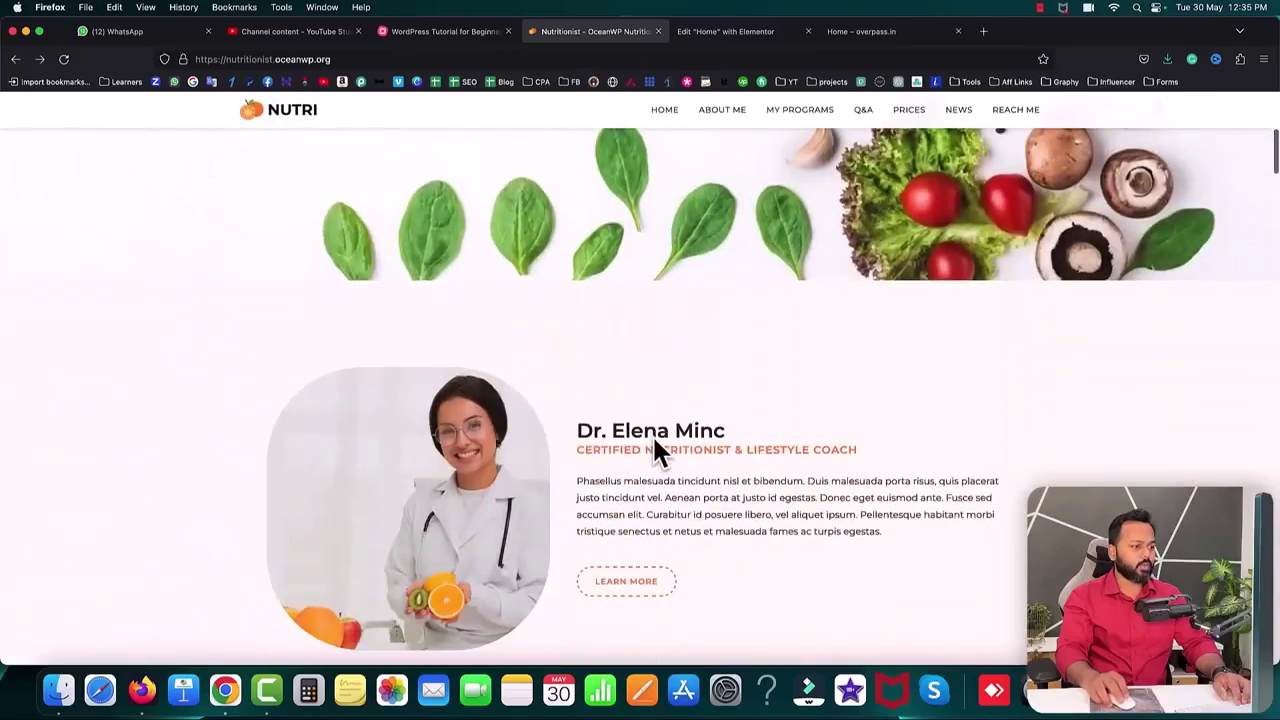
click(724, 33)
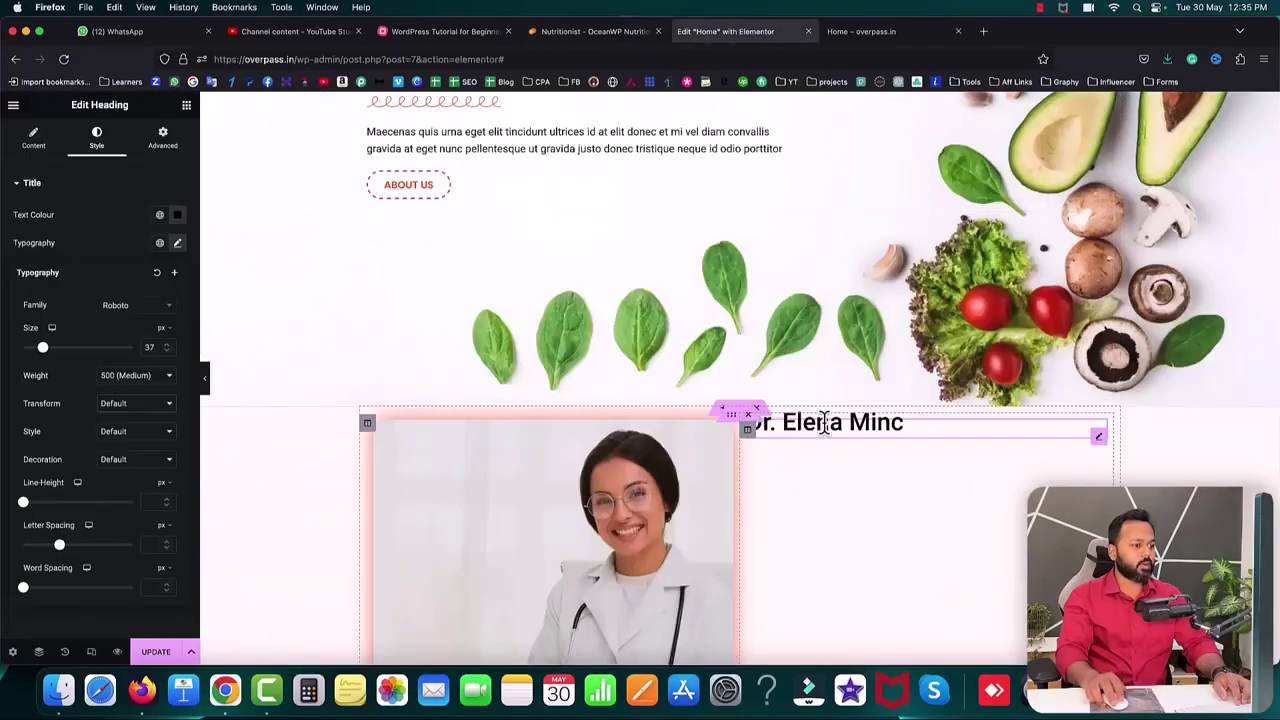
click(179, 216)
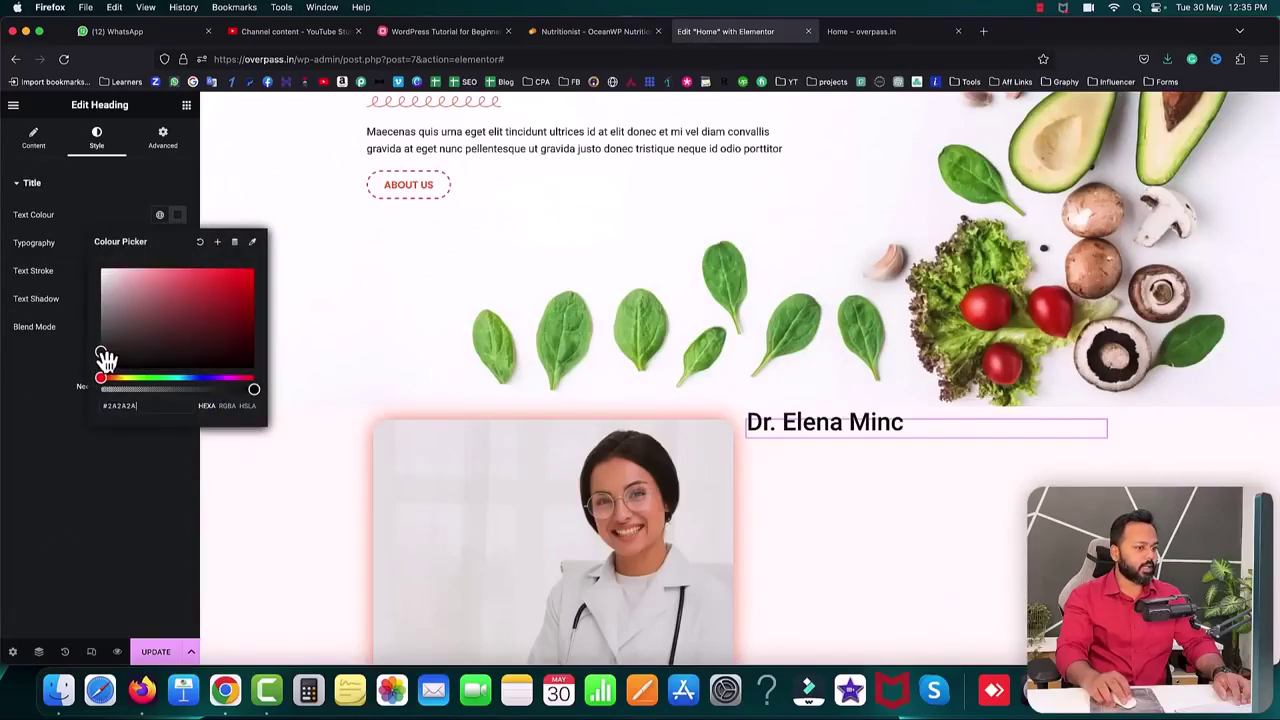
click(80, 225)
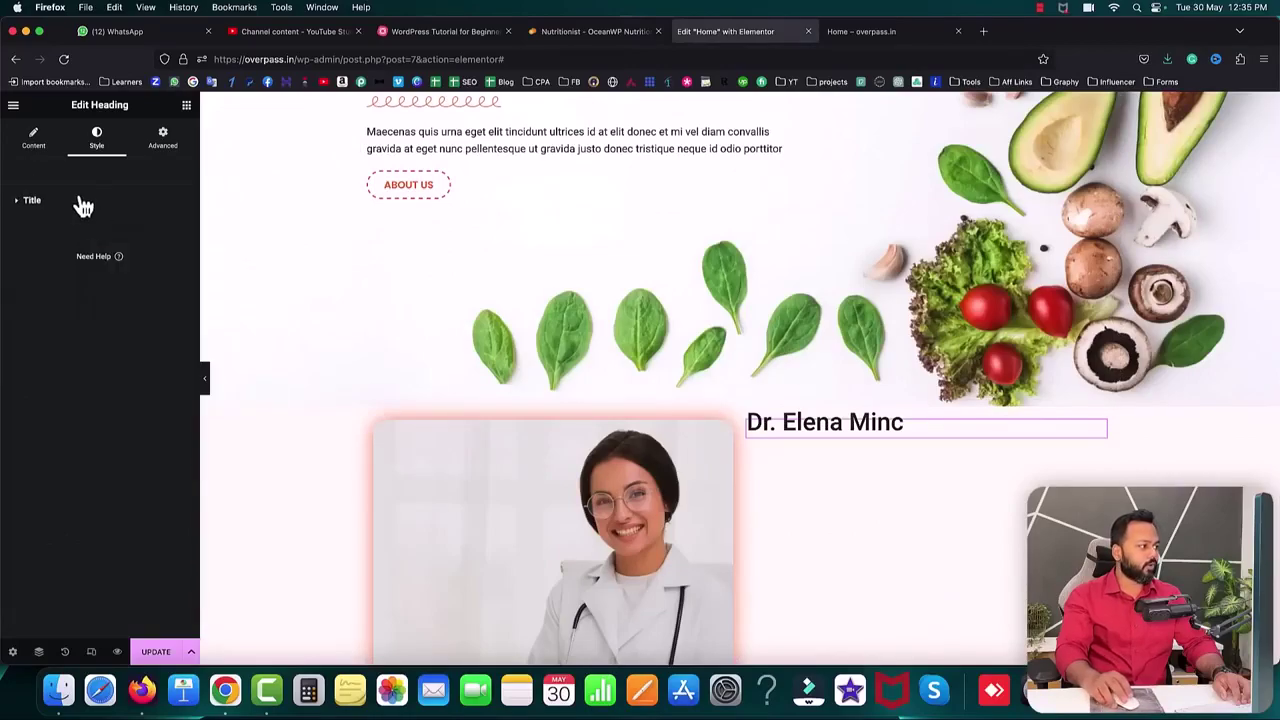
- Set the heading font size to 32 and its top margin to 0
click(178, 262)
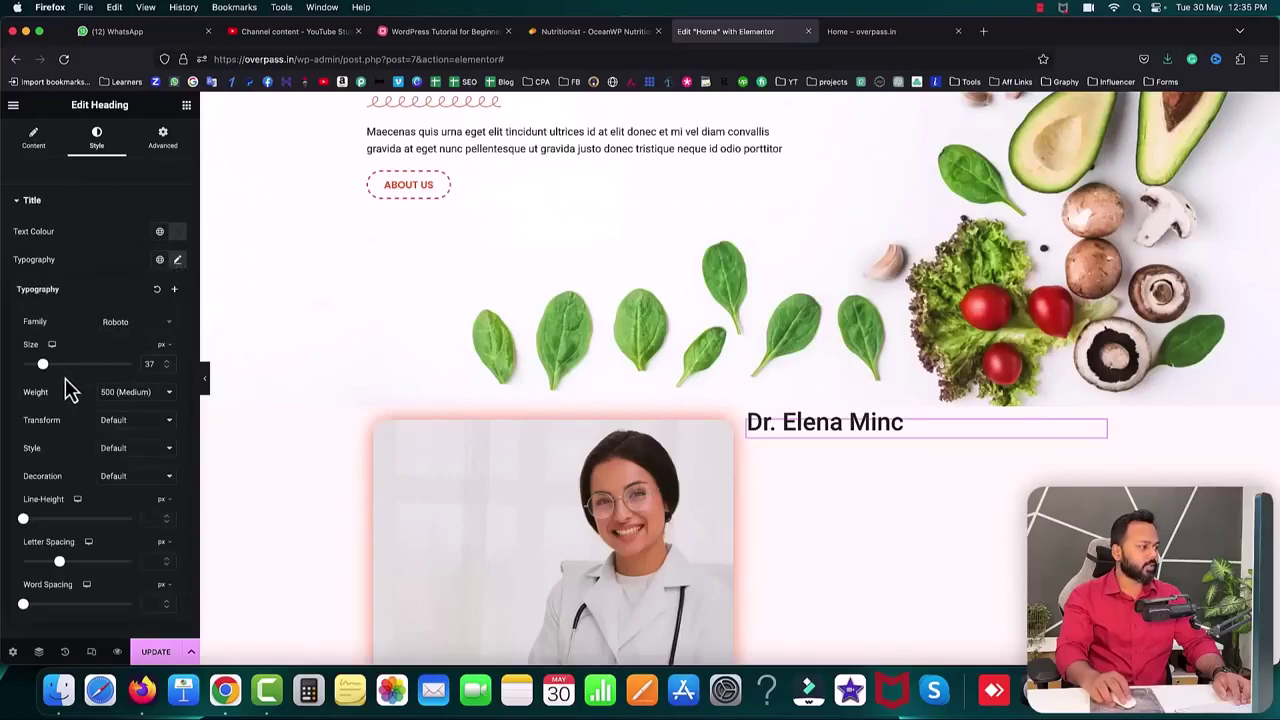
drag(43, 372, 41, 373)
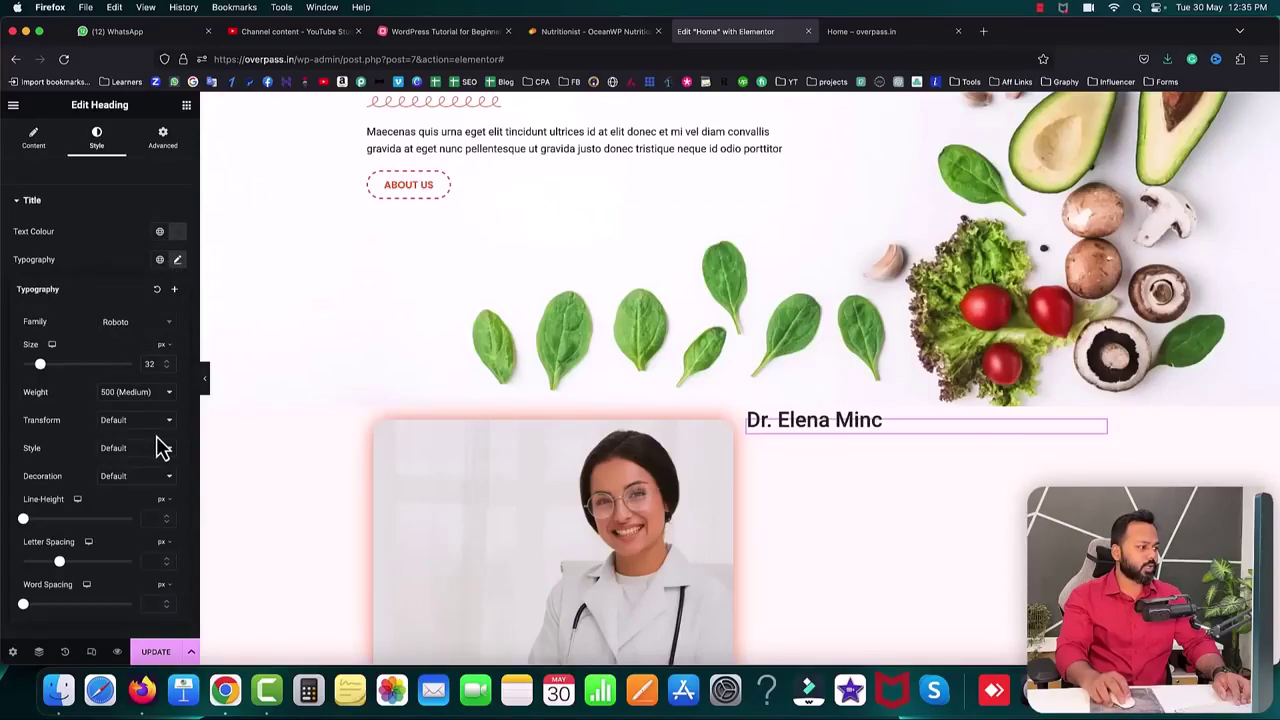
click(162, 145)
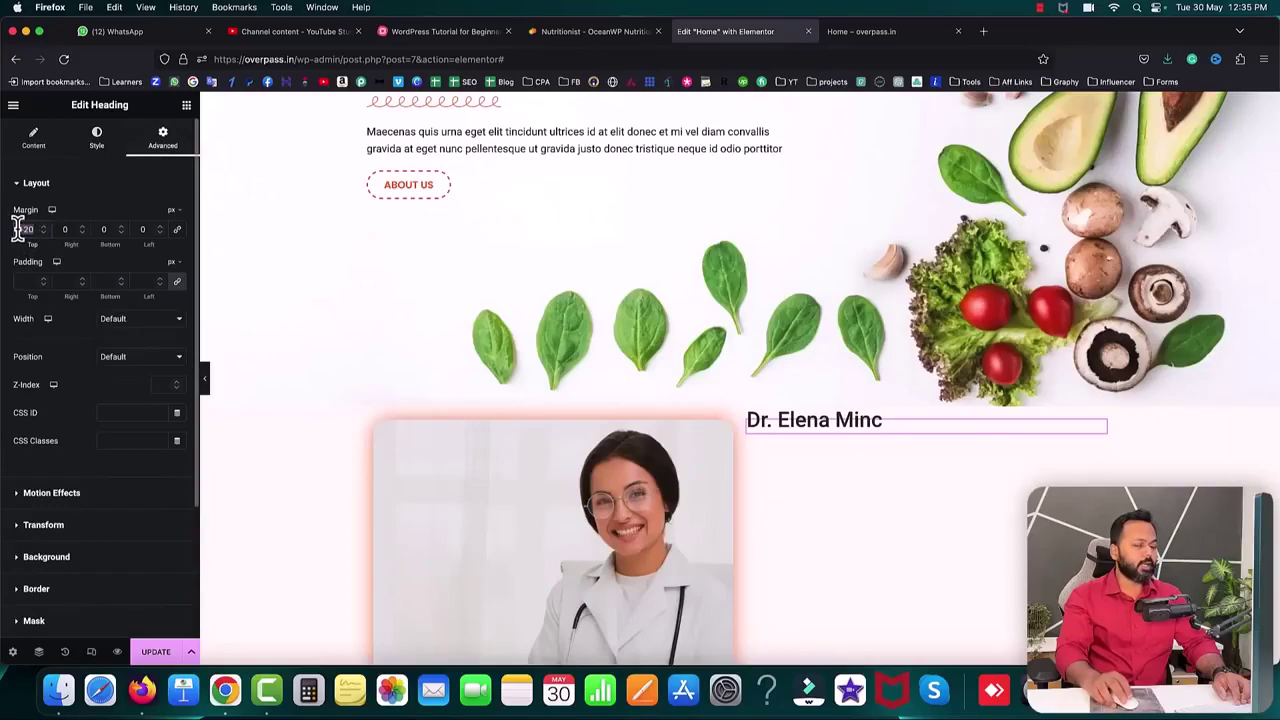
text(0)
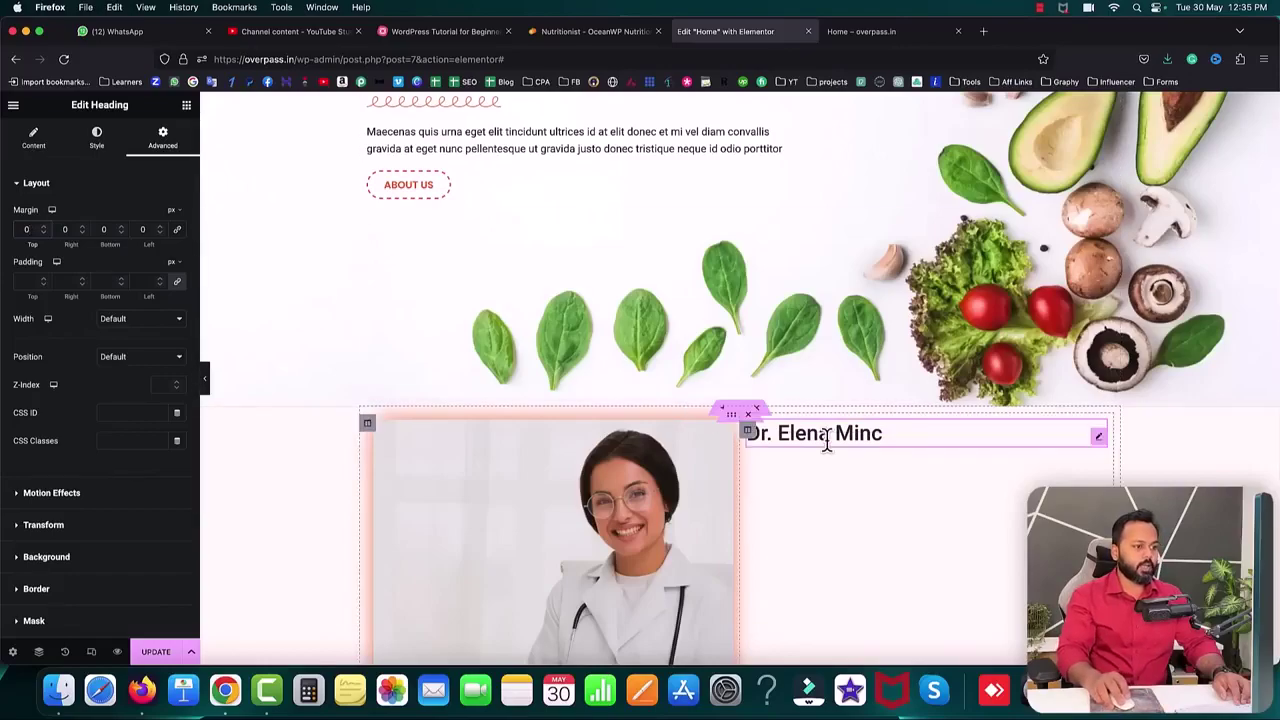
scroll(631, 289, up, 3)
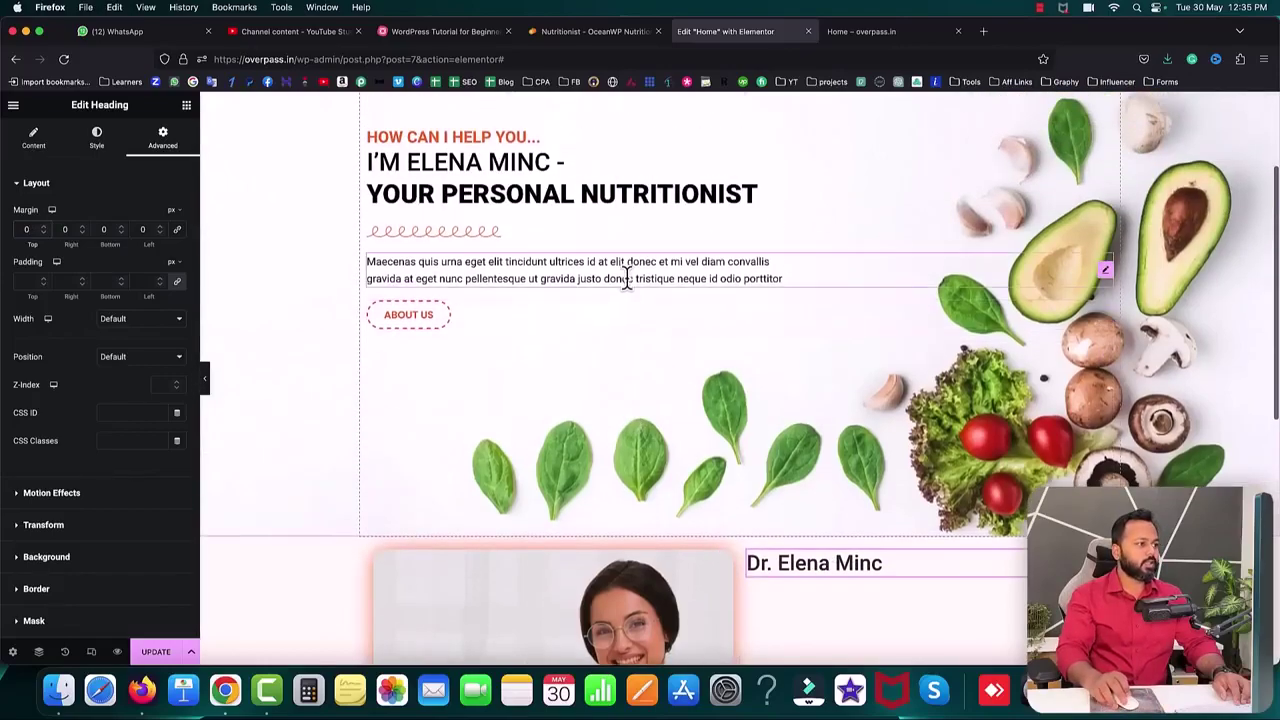
right_click(411, 137)
click(455, 175)
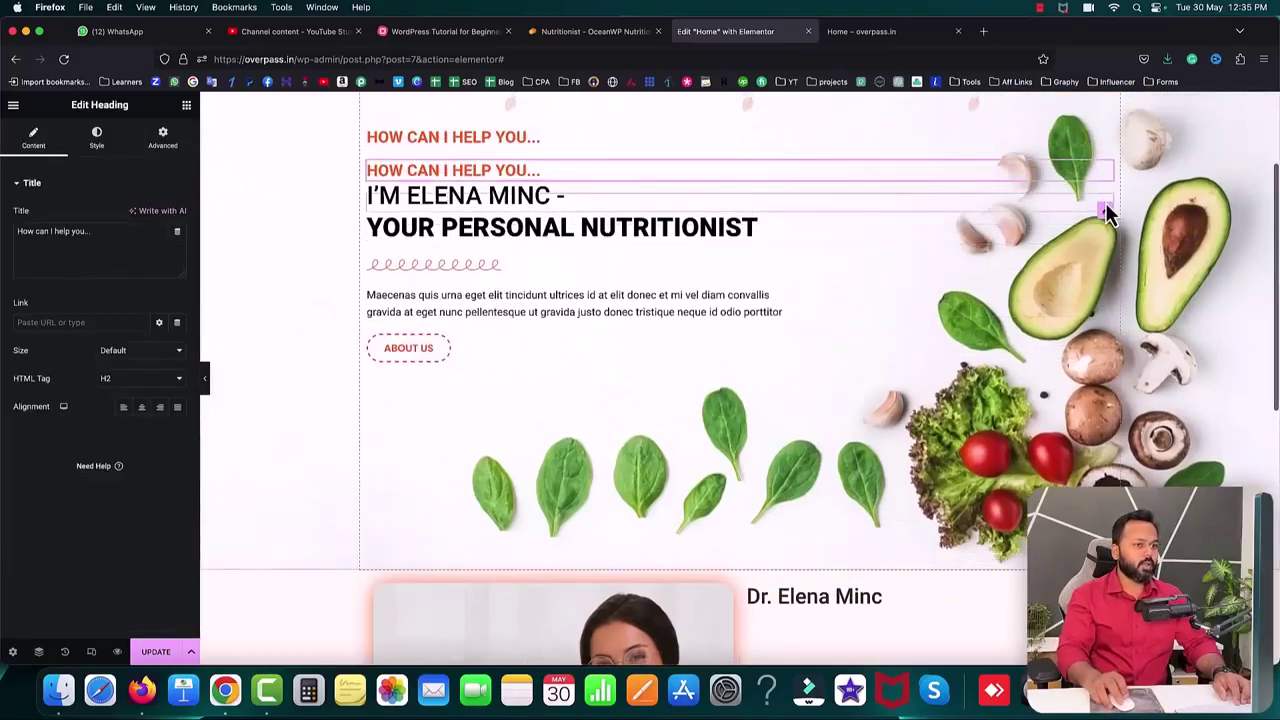
drag(1108, 186, 785, 590)
- Replace the copy's title with the CERTIFIED NUTRITIONIST & LIFESTYLE COACH subtitle copied from the reference site
click(586, 31)
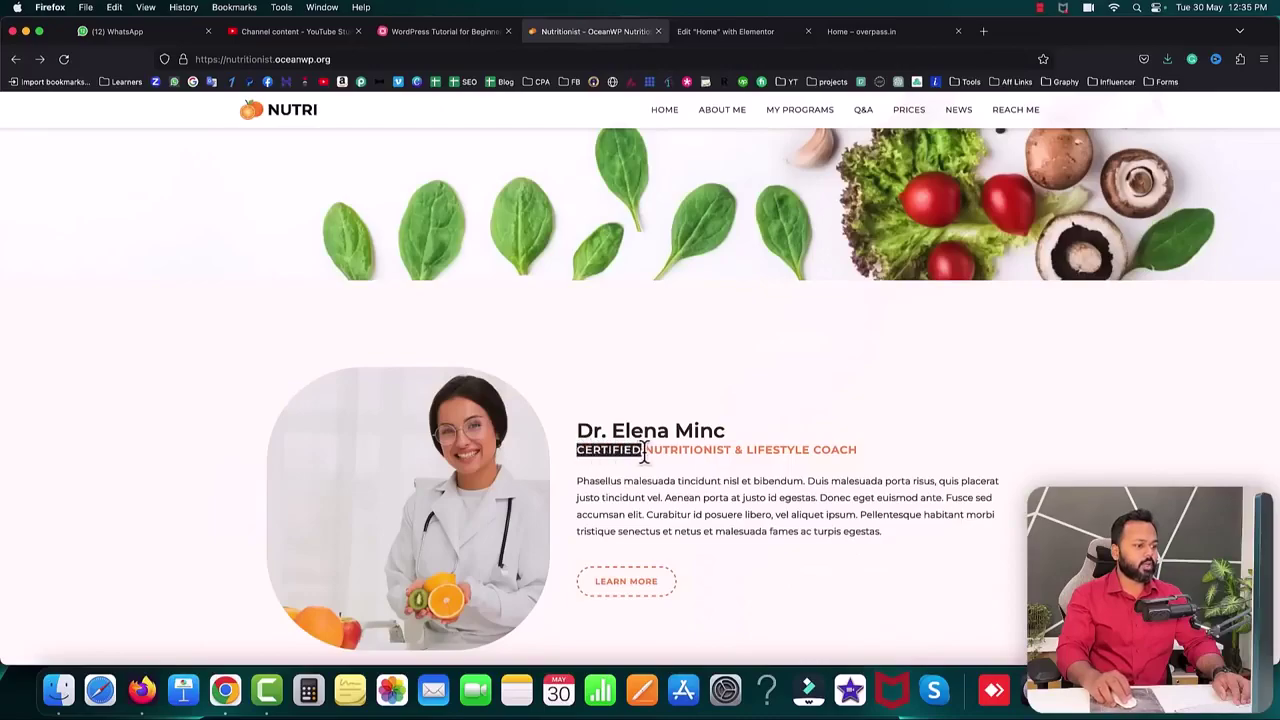
right_click(848, 449)
click(868, 466)
key(ctrl+Tab)
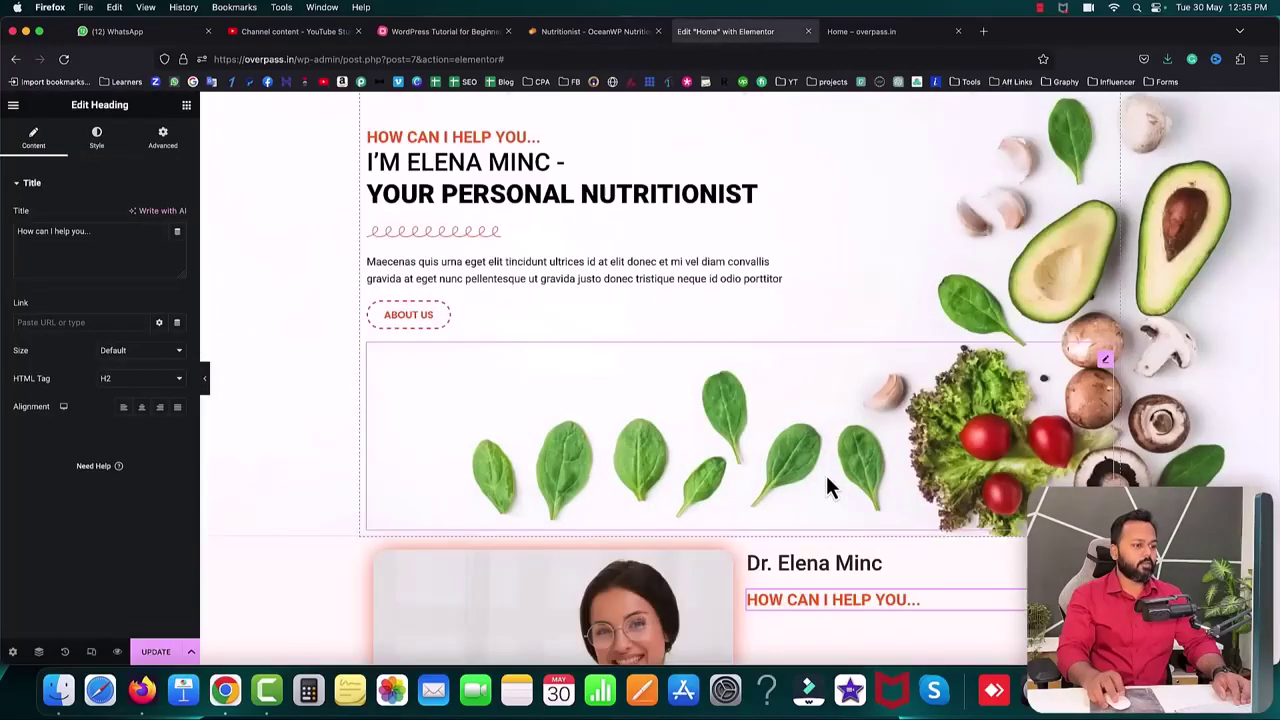
scroll(826, 475, down, 3)
scroll(826, 480, down, 1)
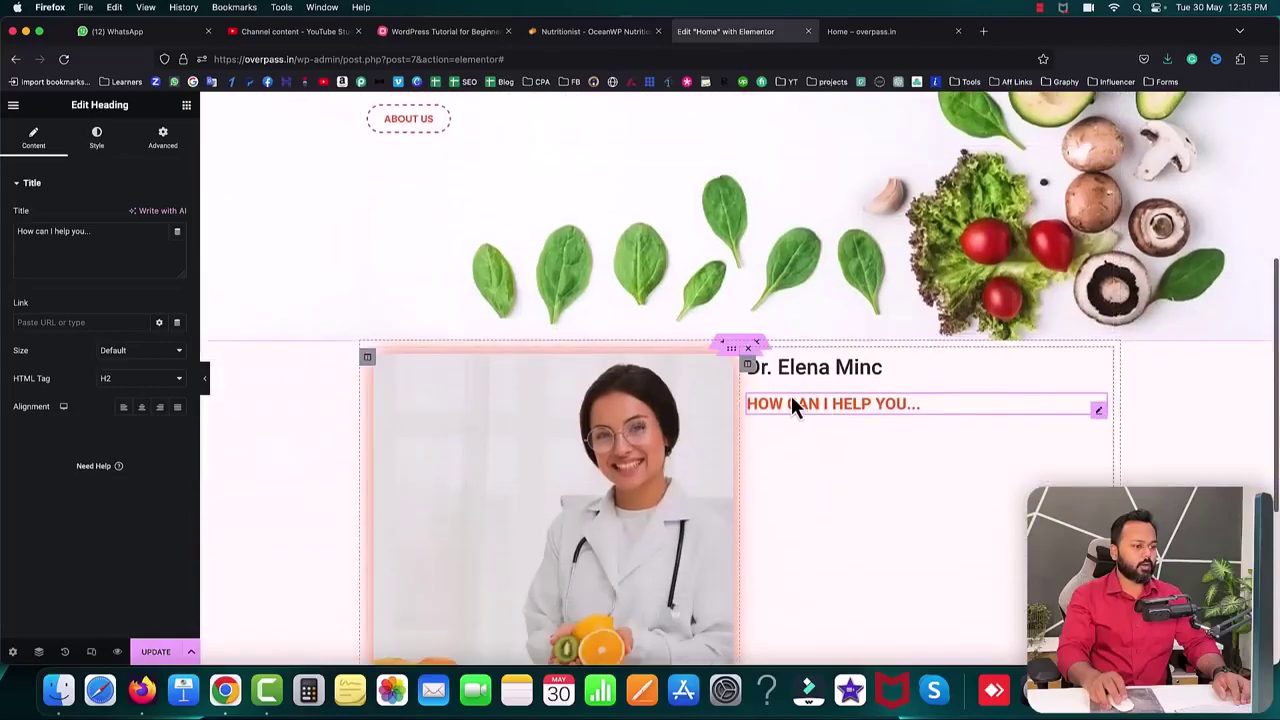
click(74, 233)
key(super+a)
key(super+v)
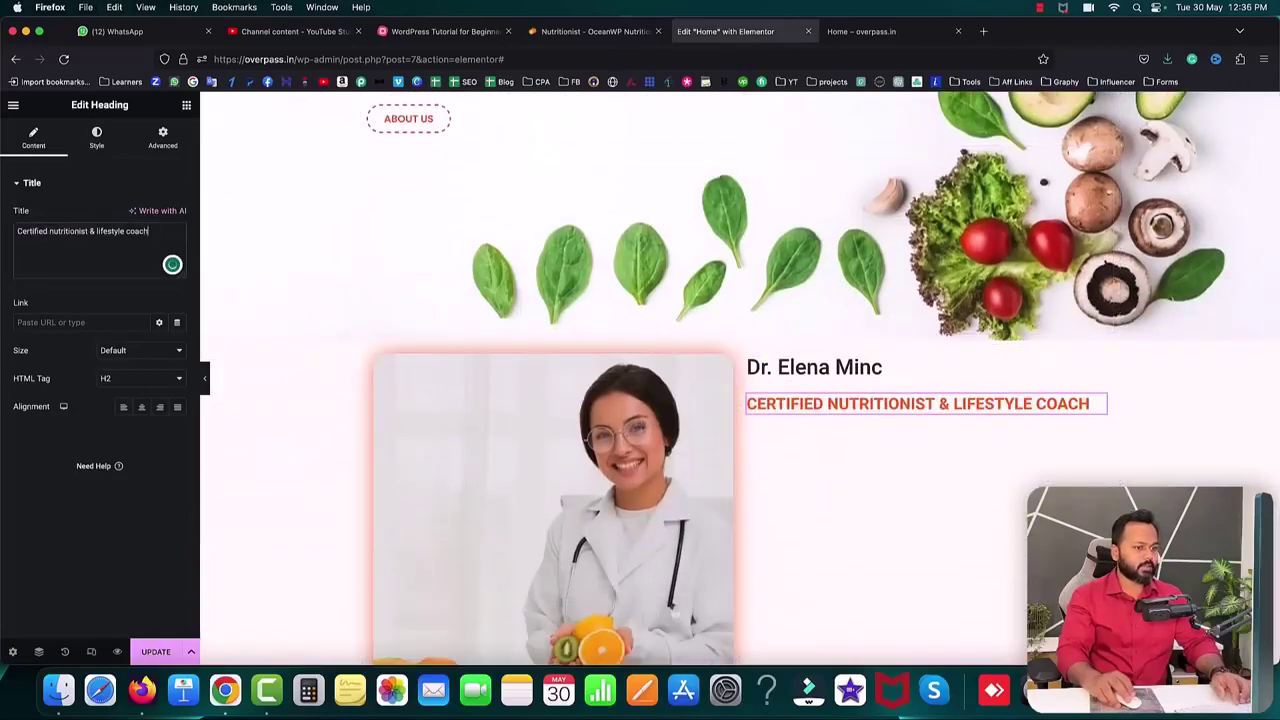
- Adjust the subtitle's style to typography size 16 and a -19 top margin
click(95, 150)
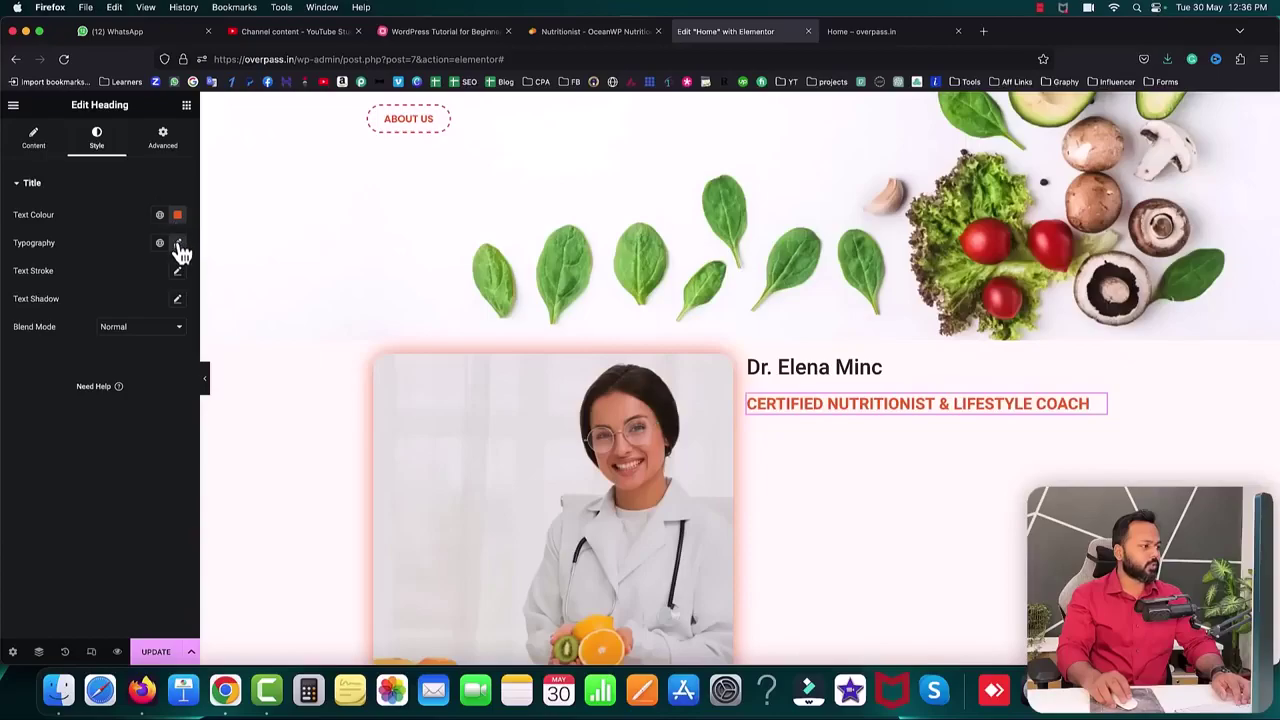
click(177, 243)
scroll(168, 352, down, 10)
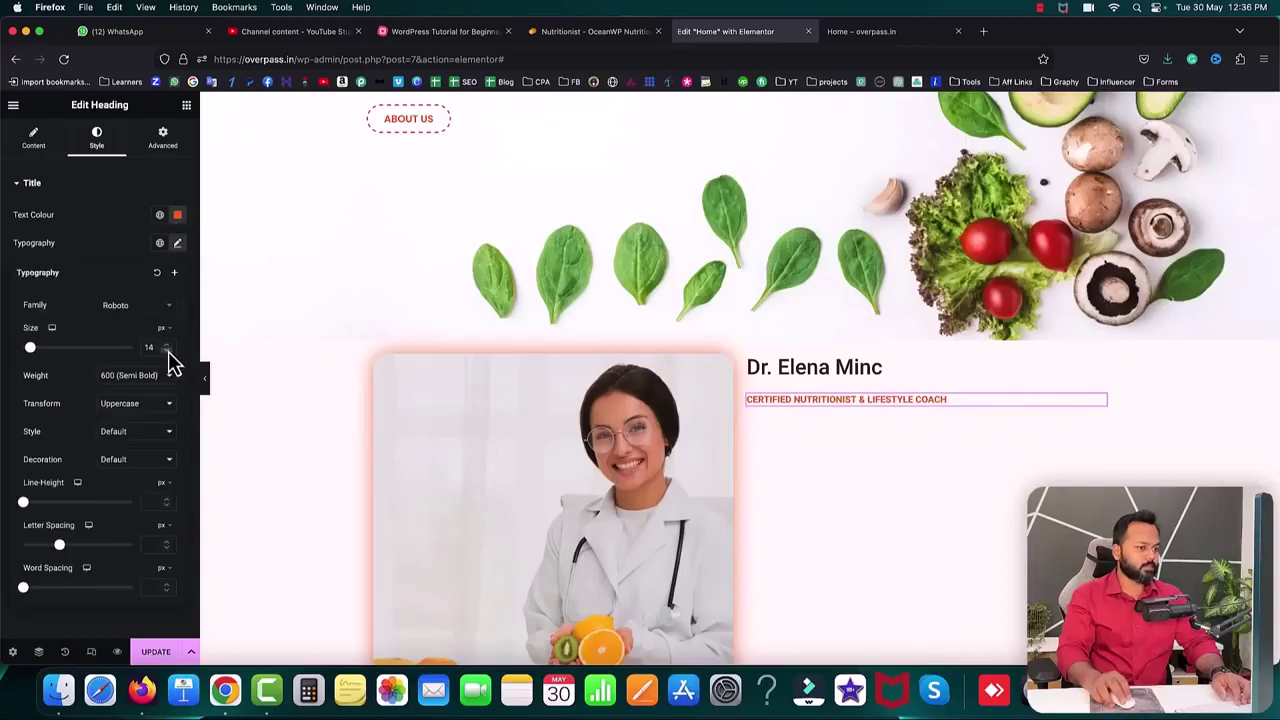
scroll(170, 357, up, 2)
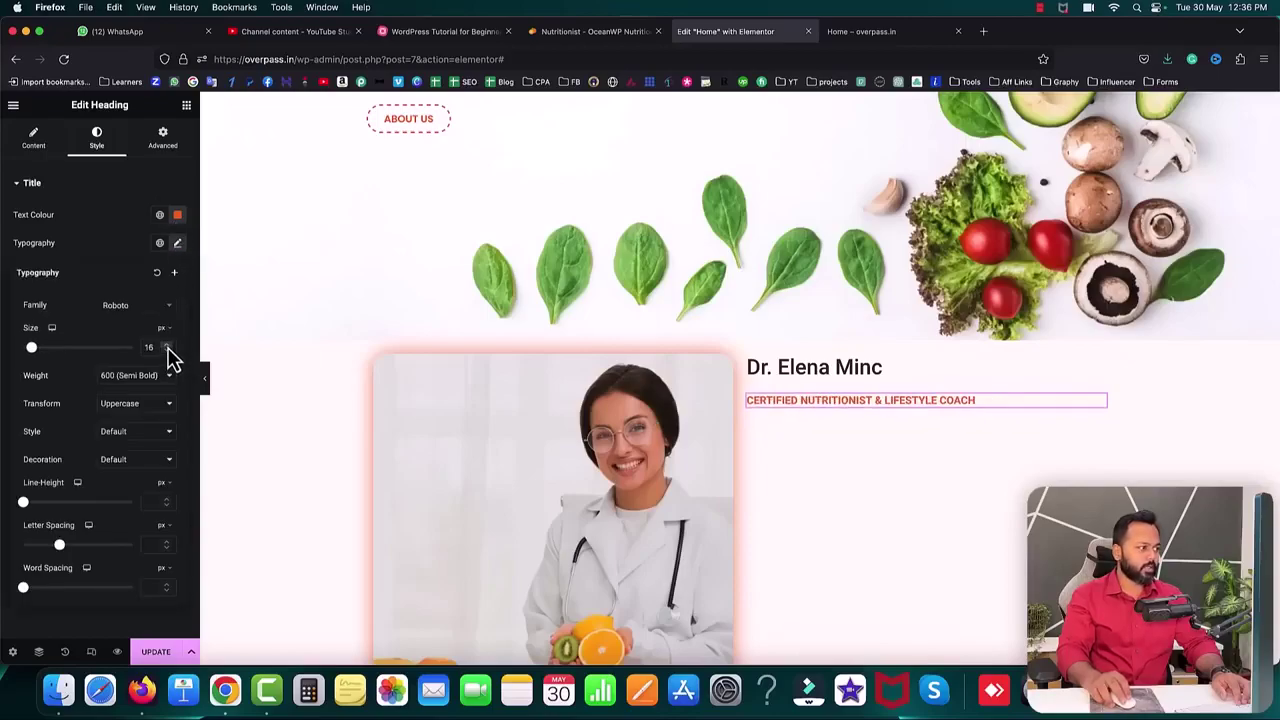
click(165, 140)
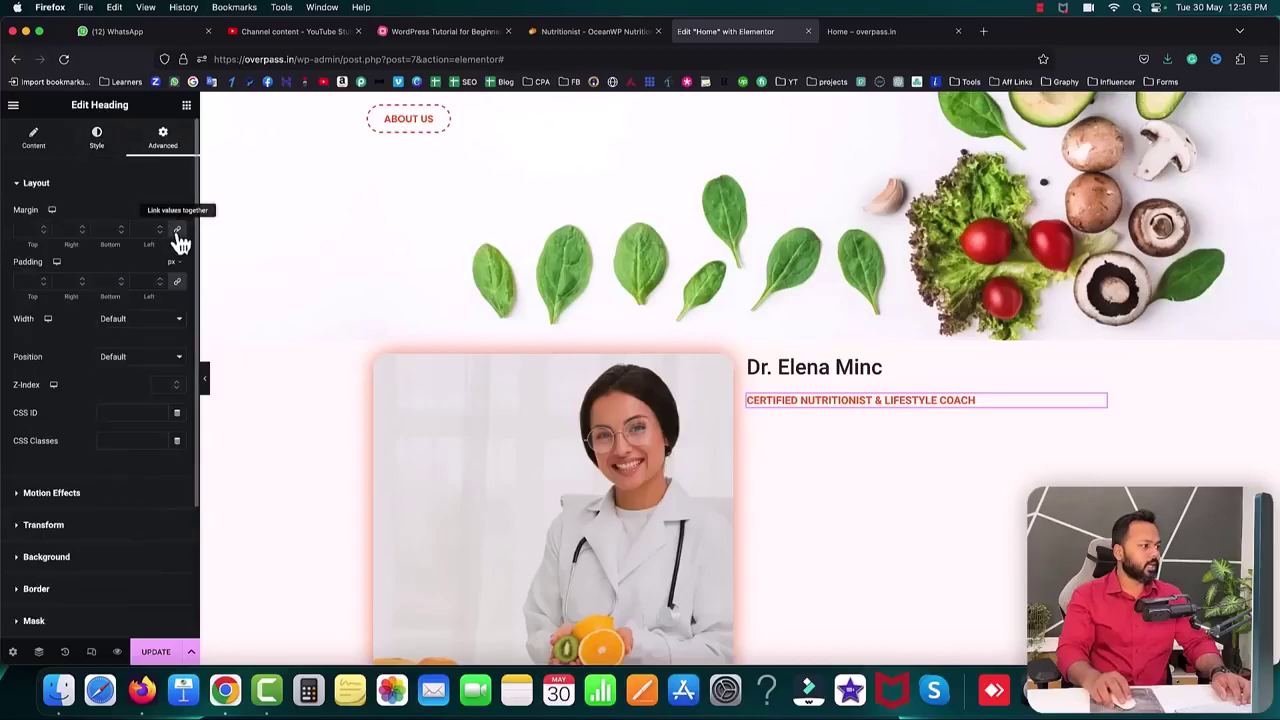
scroll(45, 235, down, 7)
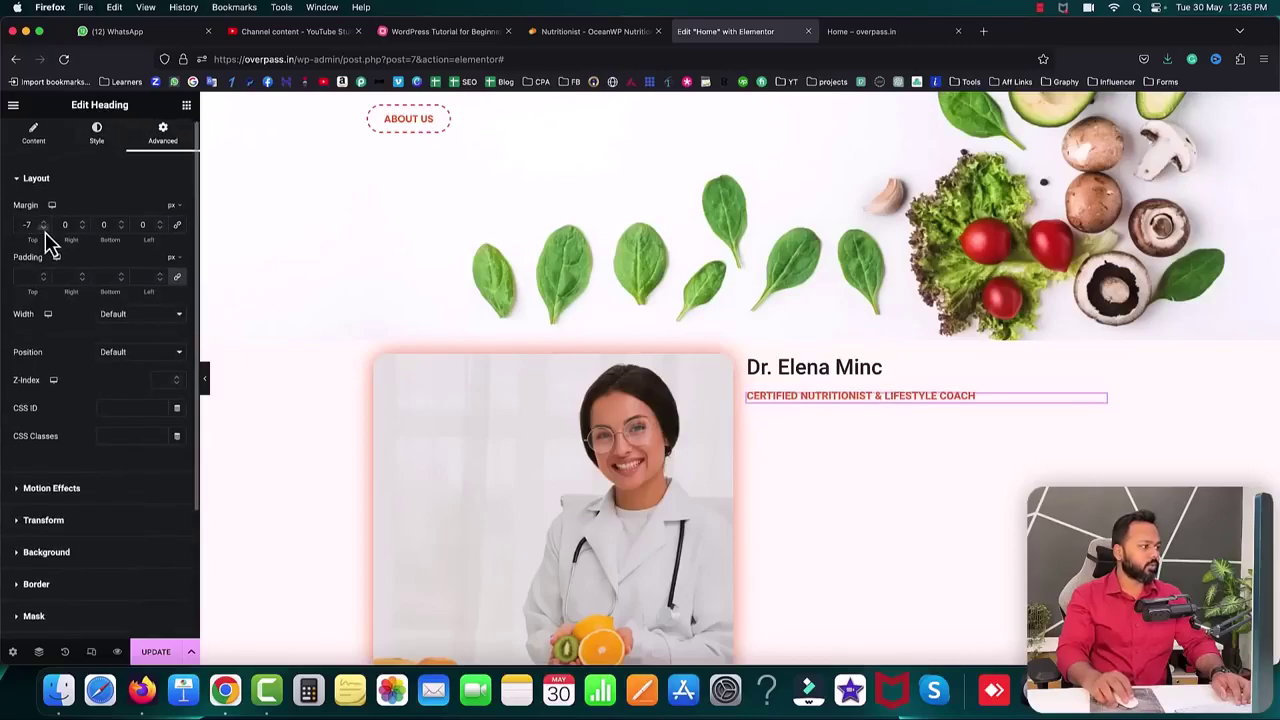
scroll(44, 232, down, 12)
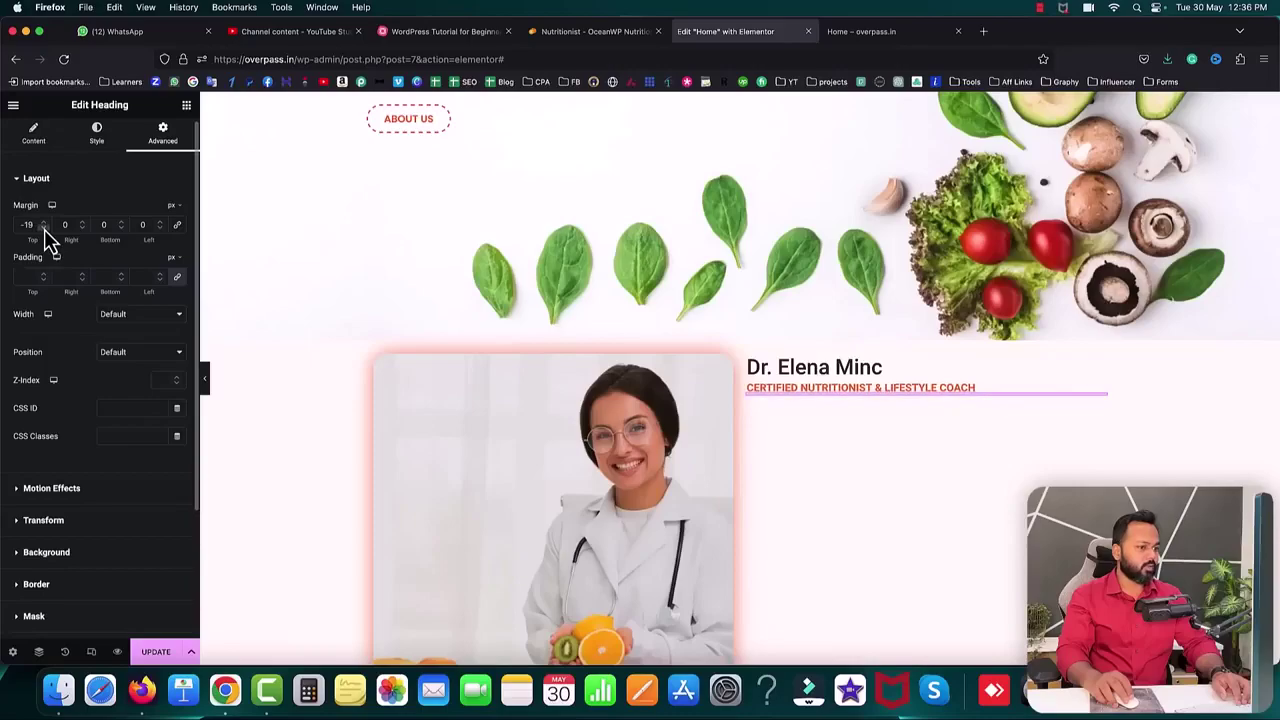
click(93, 138)
click(177, 244)
click(167, 346)
click(167, 346)
click(167, 346)
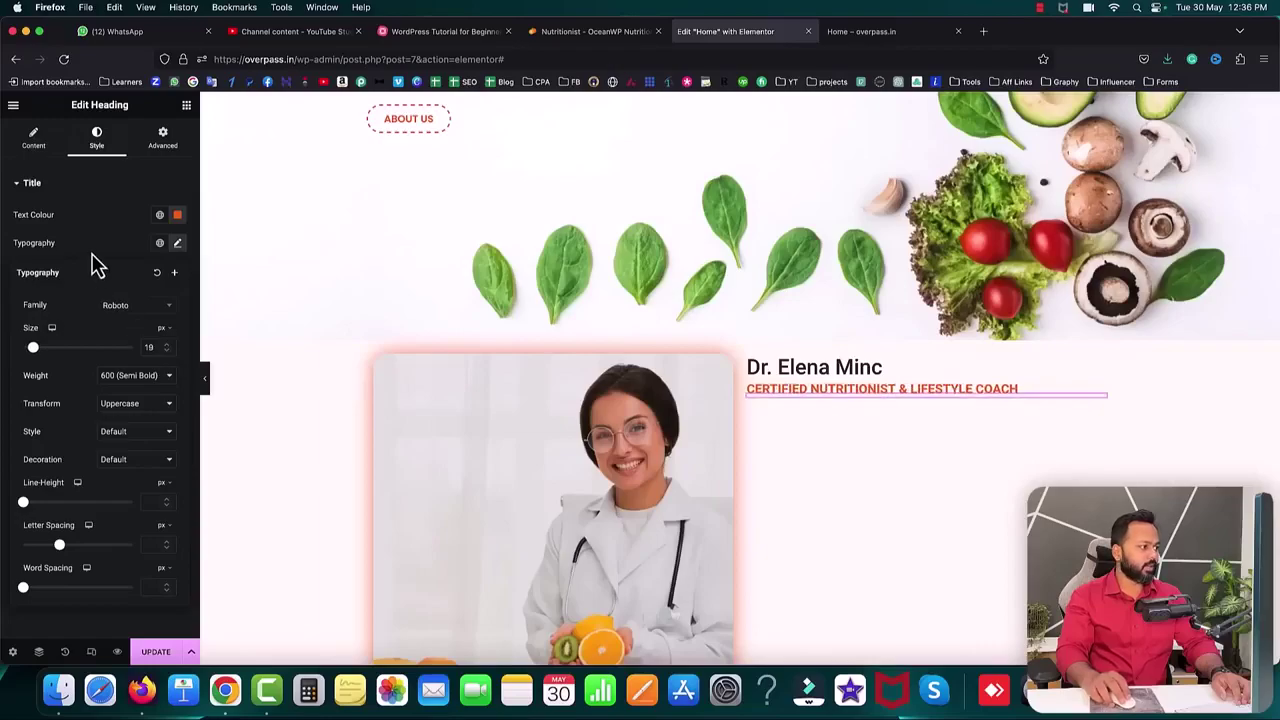
click(595, 31)
scroll(790, 475, down, 1)
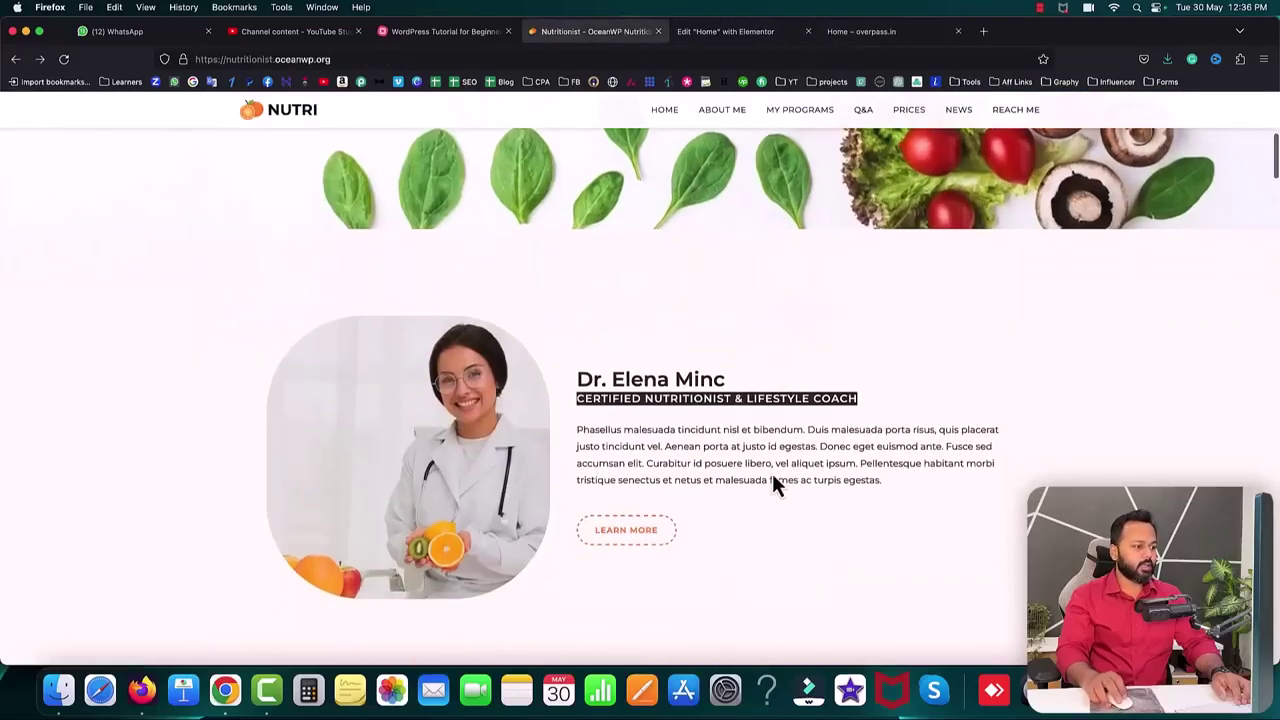
drag(577, 428, 885, 480)
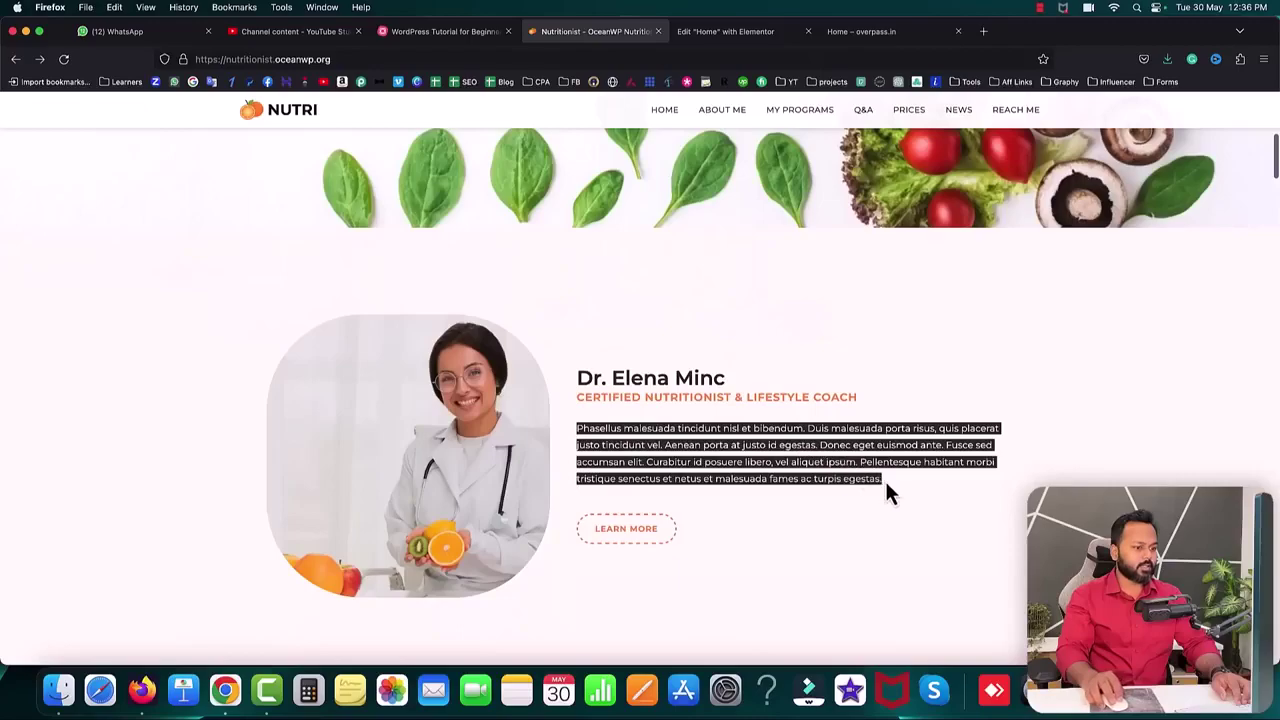
right_click(868, 462)
click(882, 471)
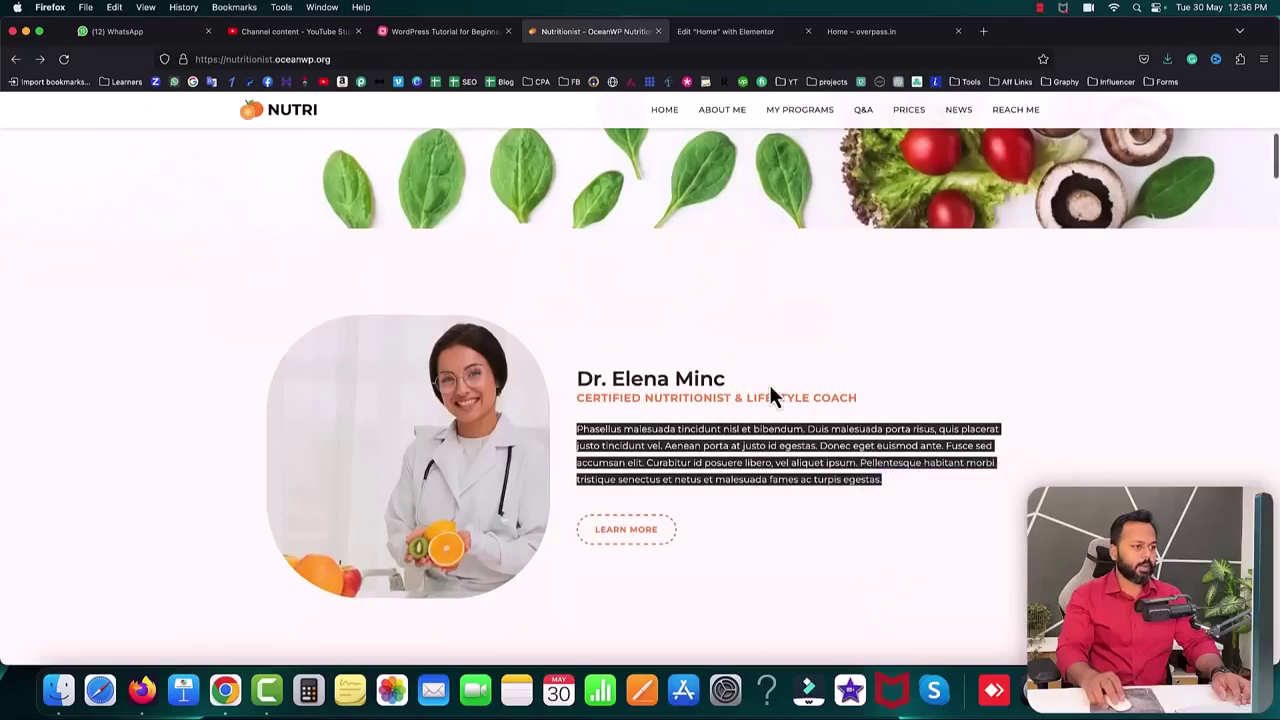
scroll(769, 390, up, 3)
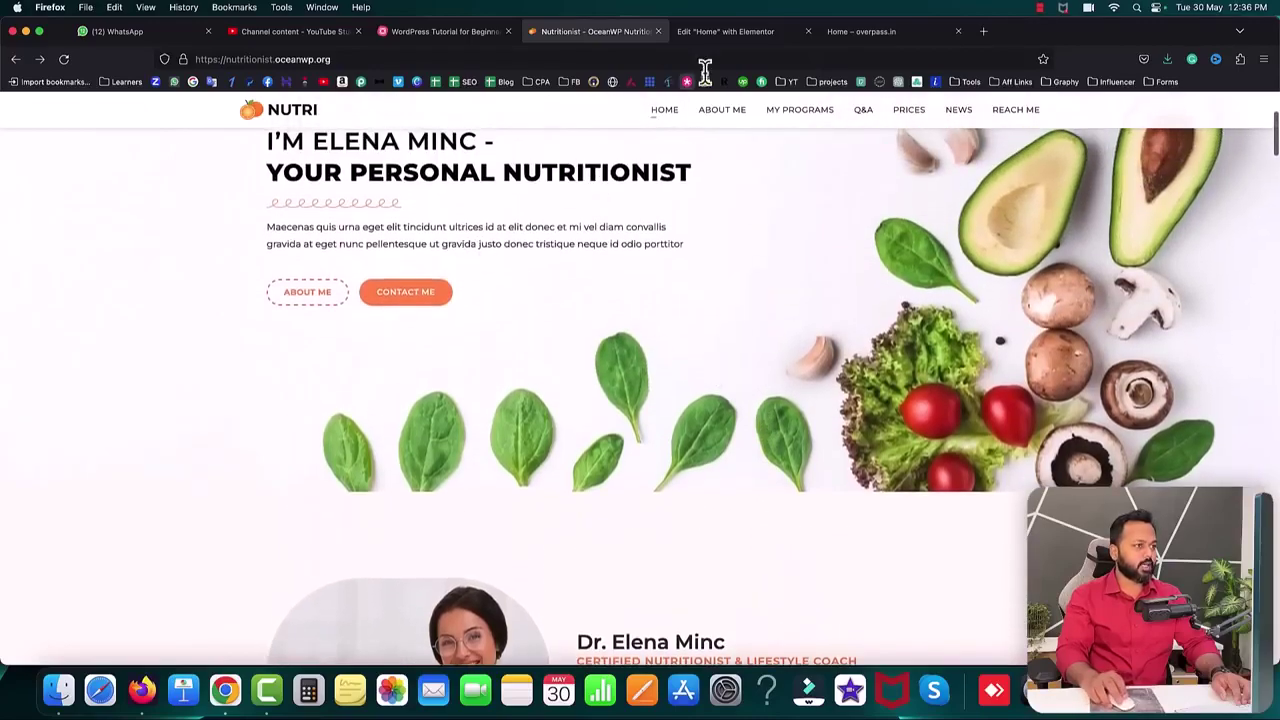
click(716, 31)
scroll(563, 315, up, 3)
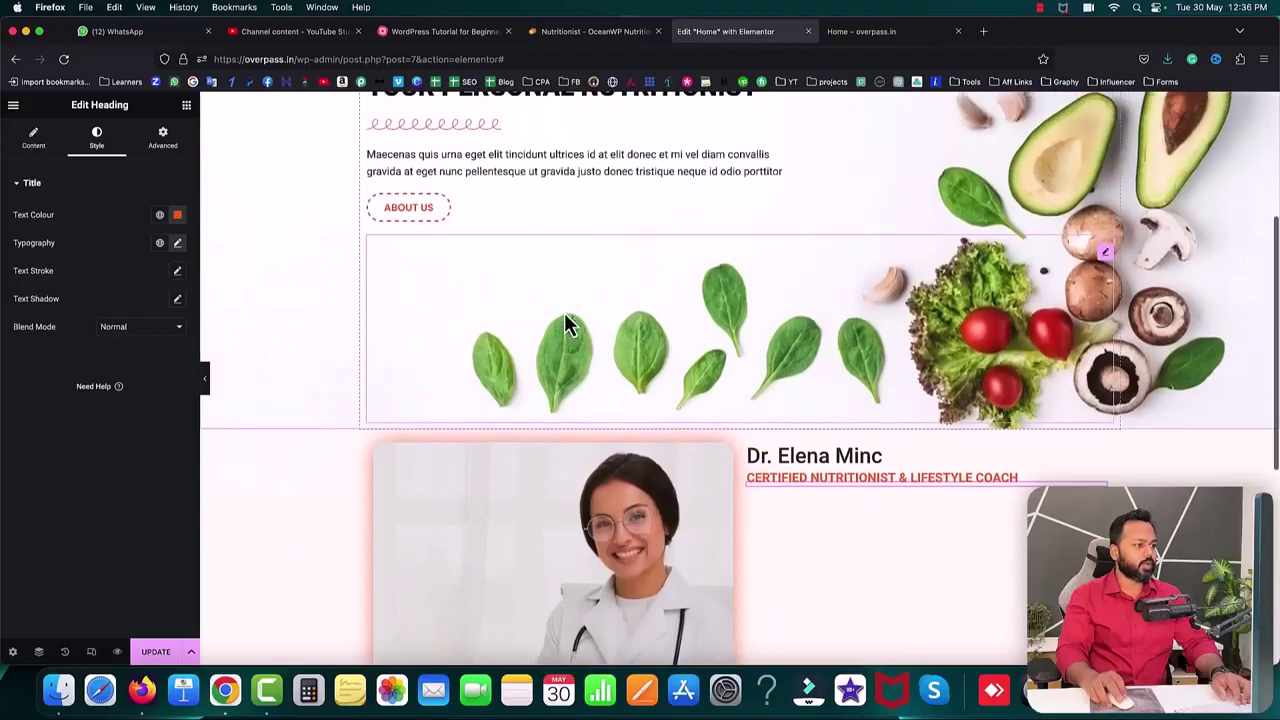
right_click(514, 171)
click(557, 206)
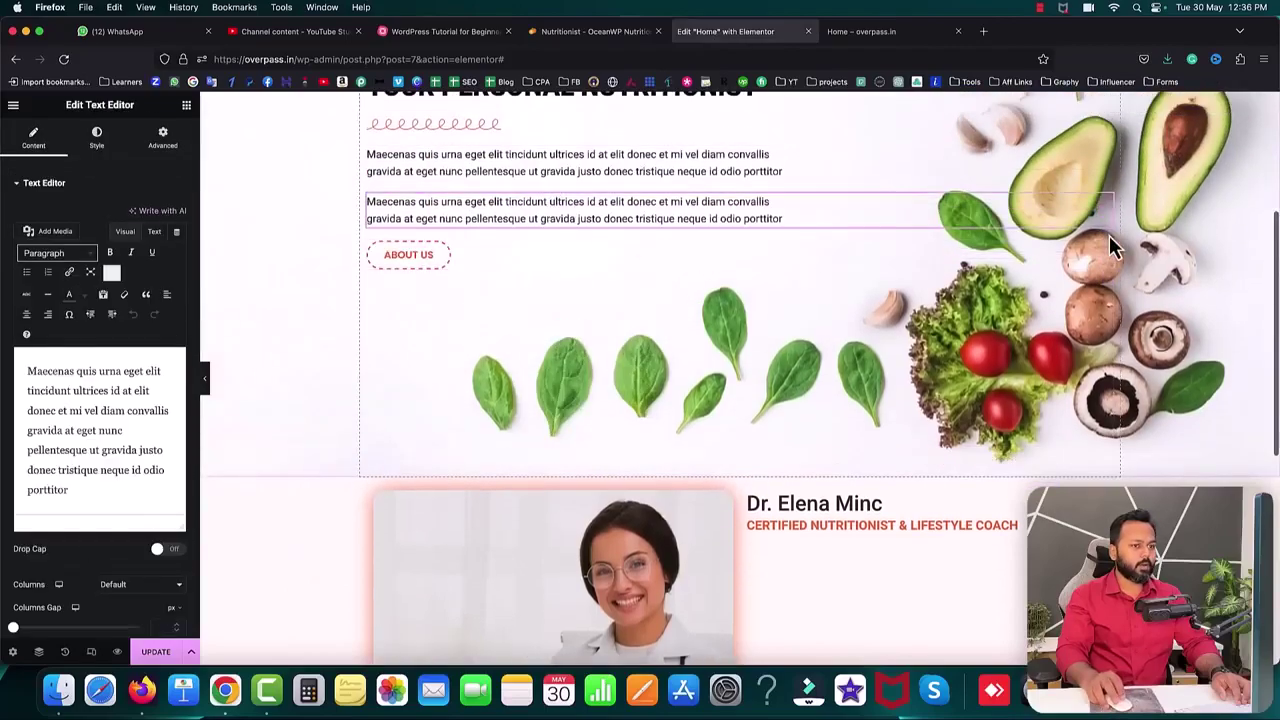
drag(1107, 213, 825, 520)
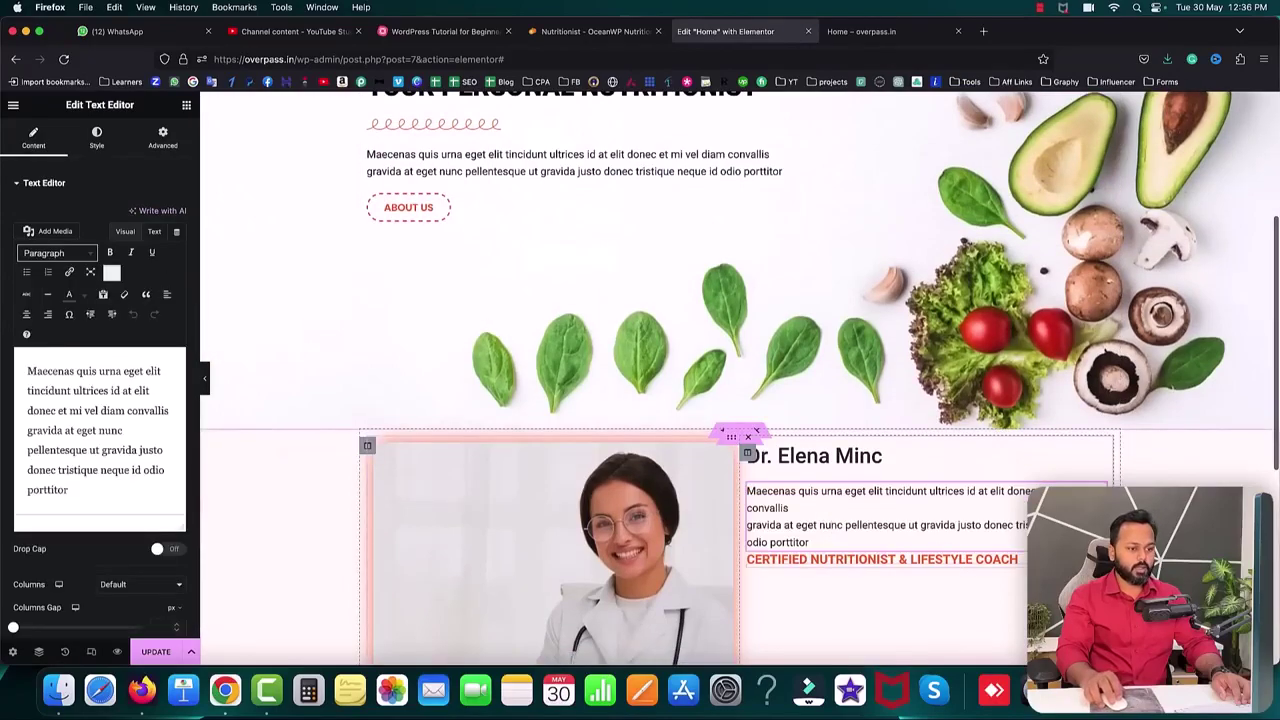
drag(1020, 573, 982, 498)
click(991, 507)
drag(1099, 491, 849, 540)
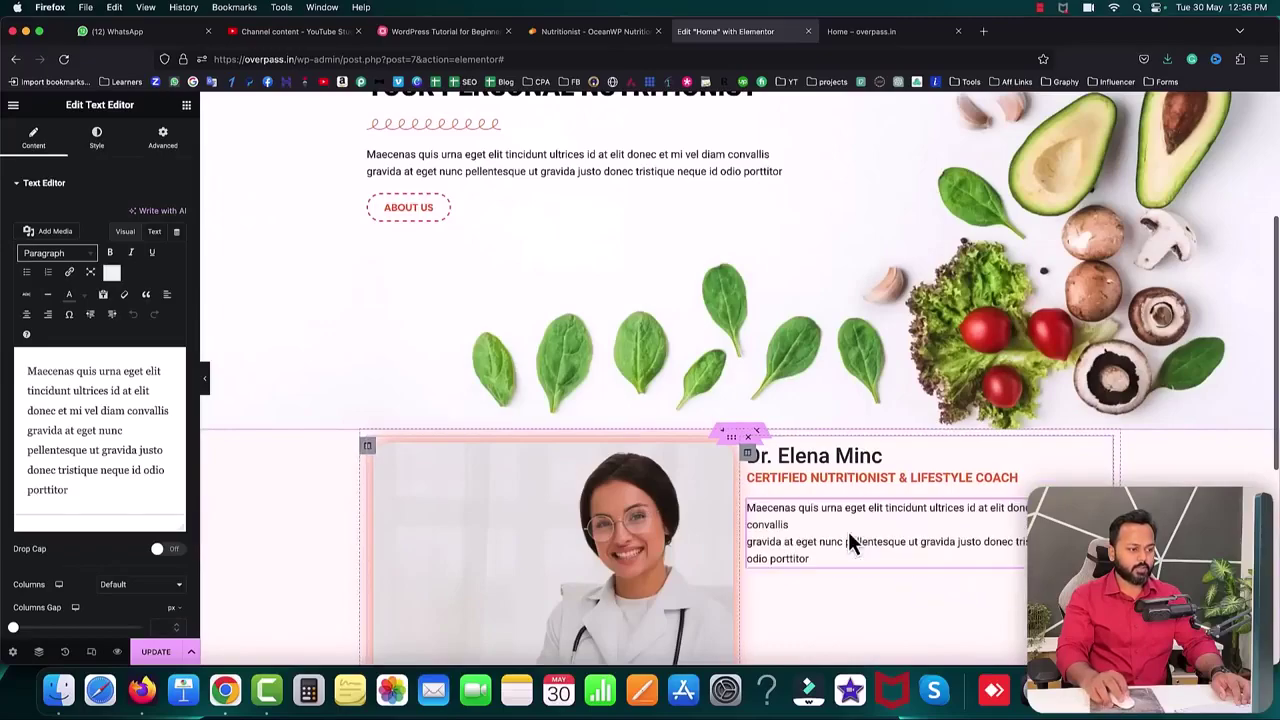
click(154, 231)
click(95, 350)
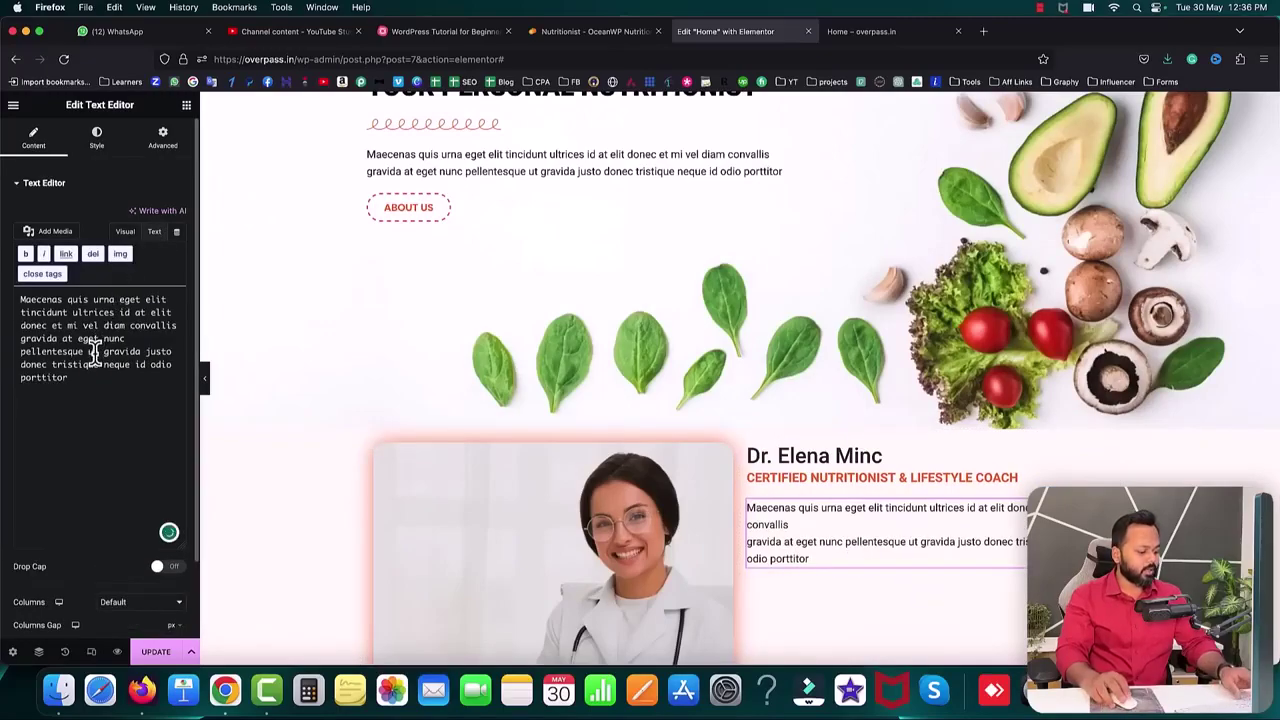
key(super+a)
key(super+v)
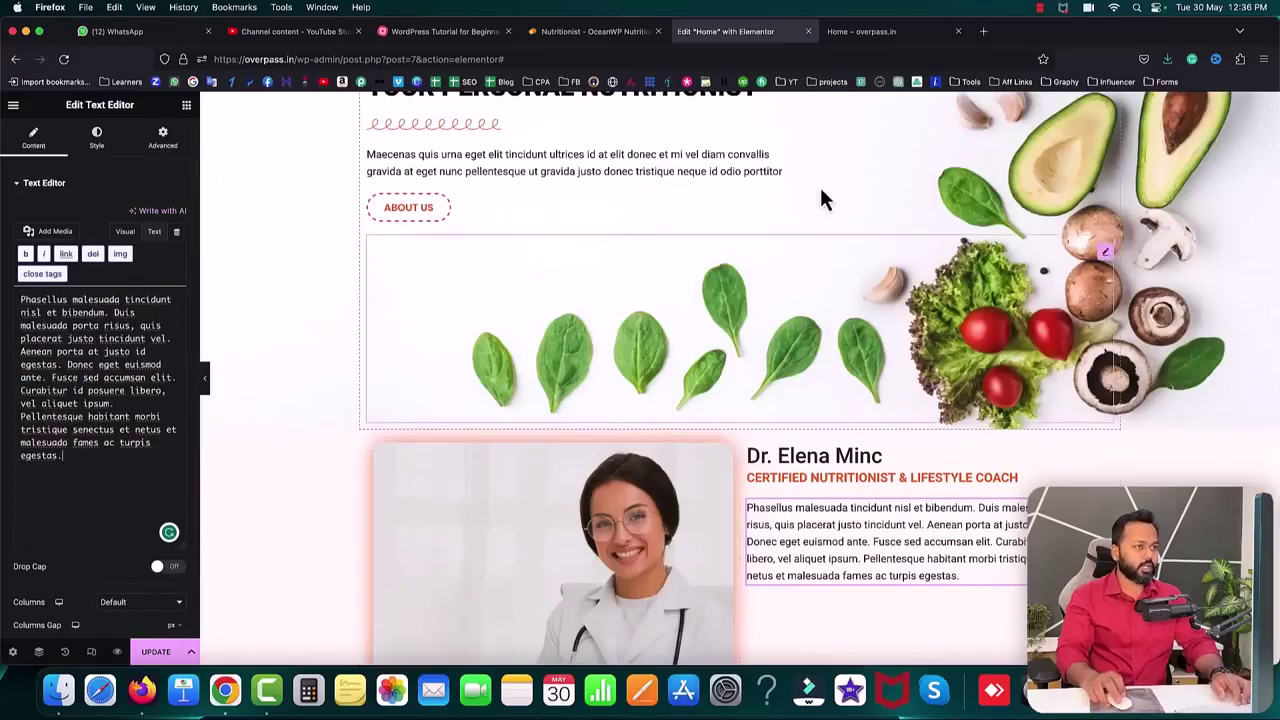
click(596, 33)
scroll(786, 343, down, 5)
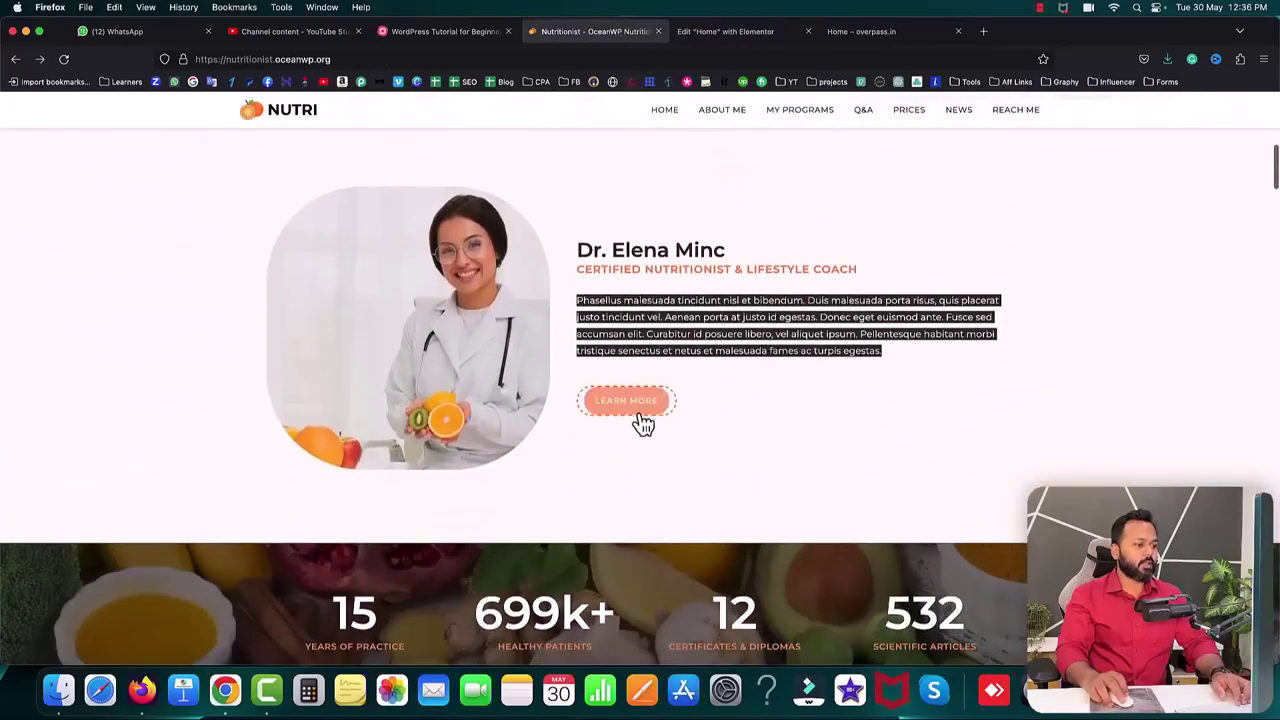
click(734, 421)
scroll(734, 420, up, 1)
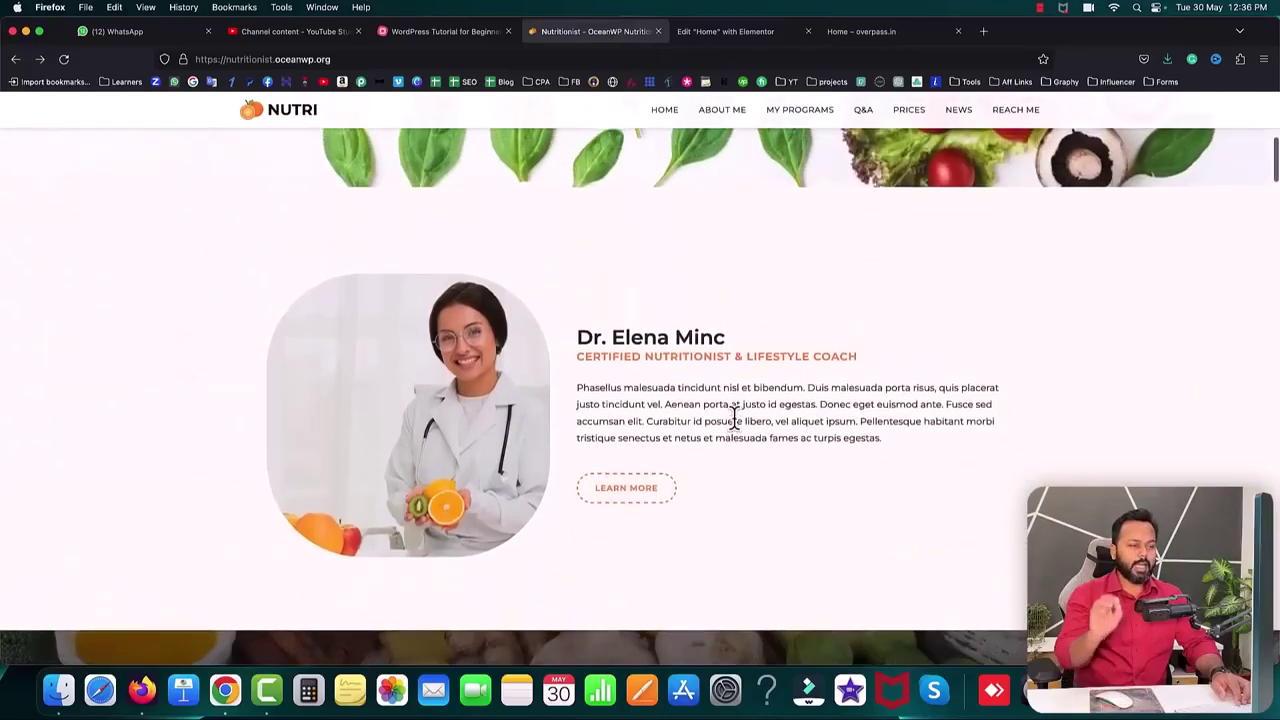
scroll(734, 420, up, 2)
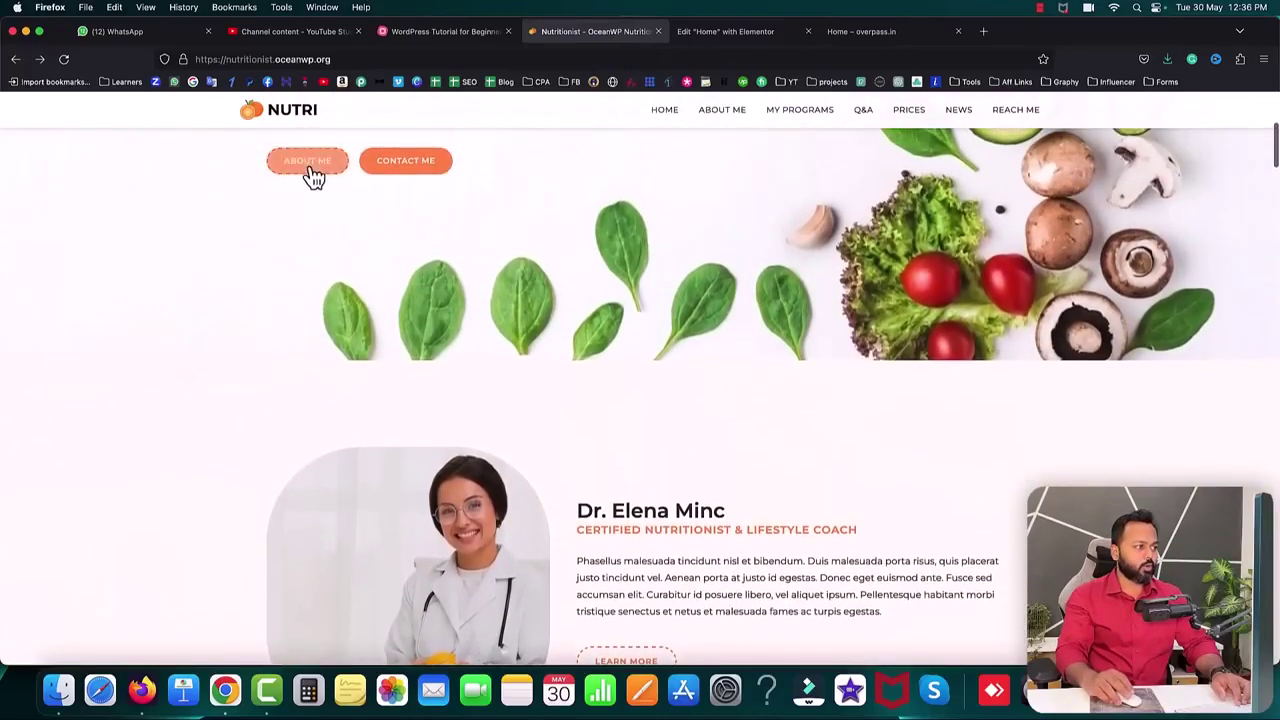
scroll(781, 417, down, 3)
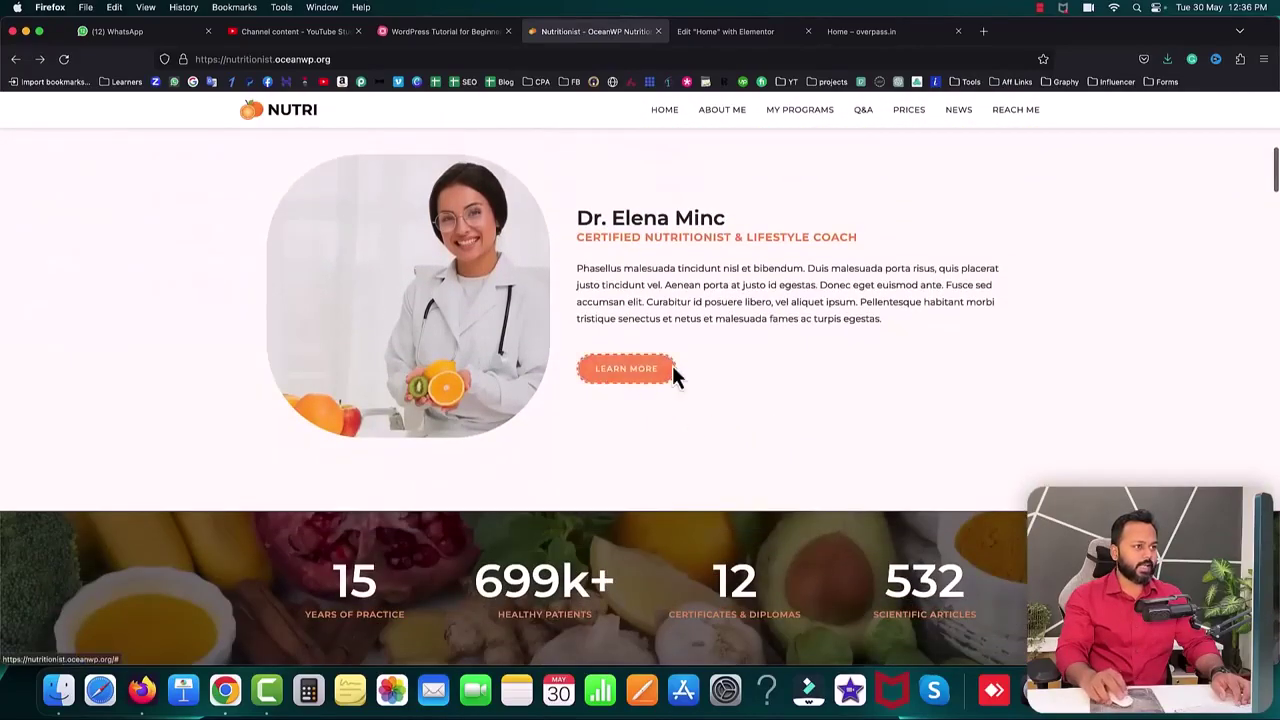
click(697, 40)
scroll(618, 246, up, 1)
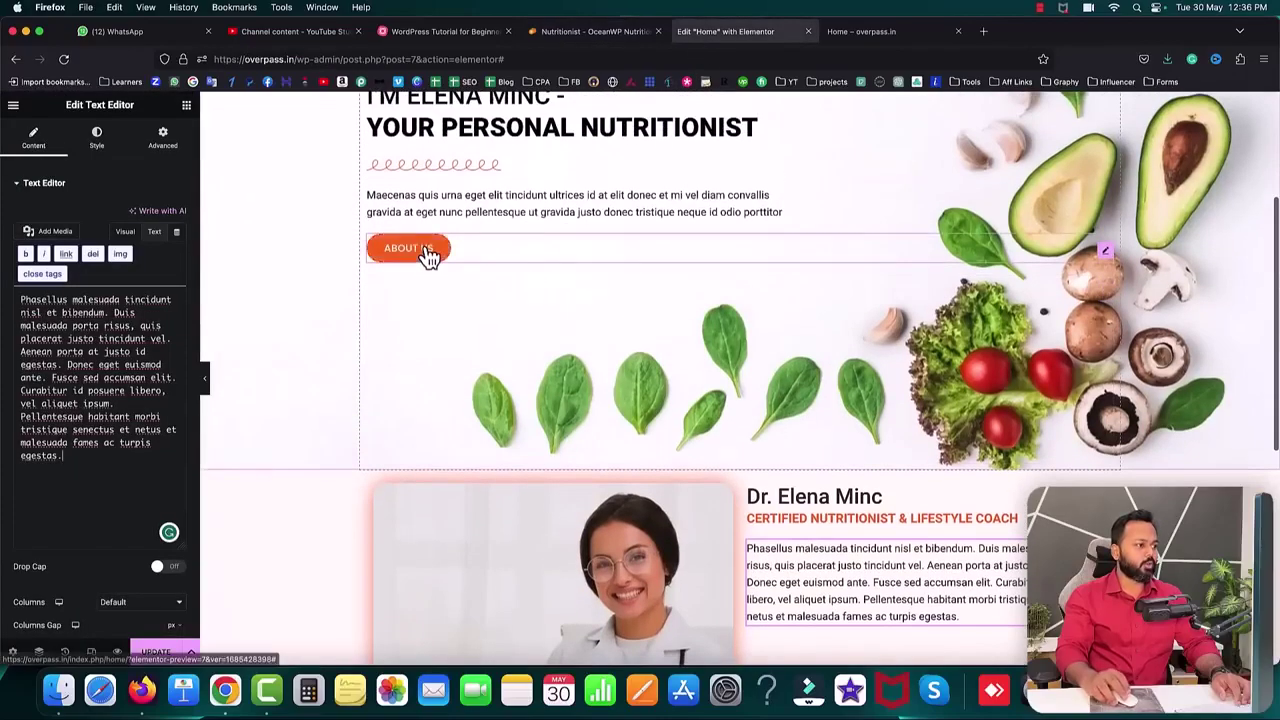
right_click(428, 252)
- Duplicate the About Us button under the doctor paragraph, relabel it LEARN MORE, and view the live page
click(455, 281)
scroll(800, 331, down, 3)
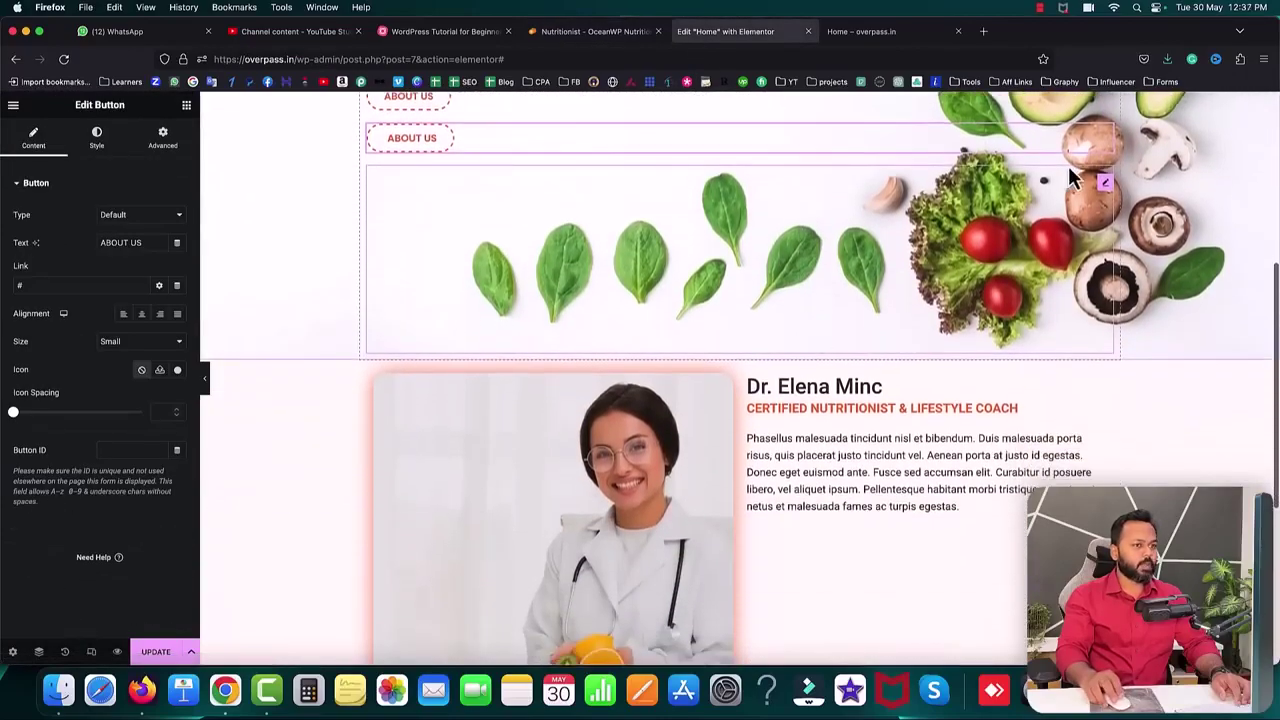
drag(1112, 150, 780, 518)
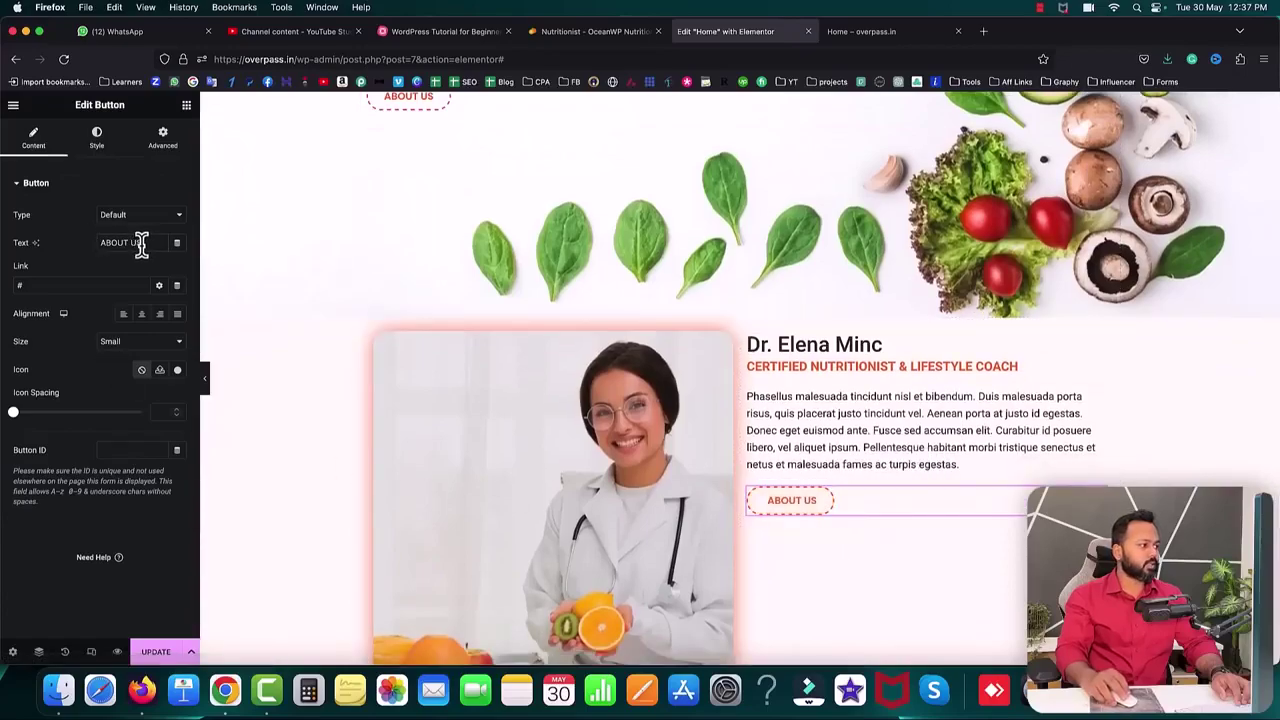
text(L)
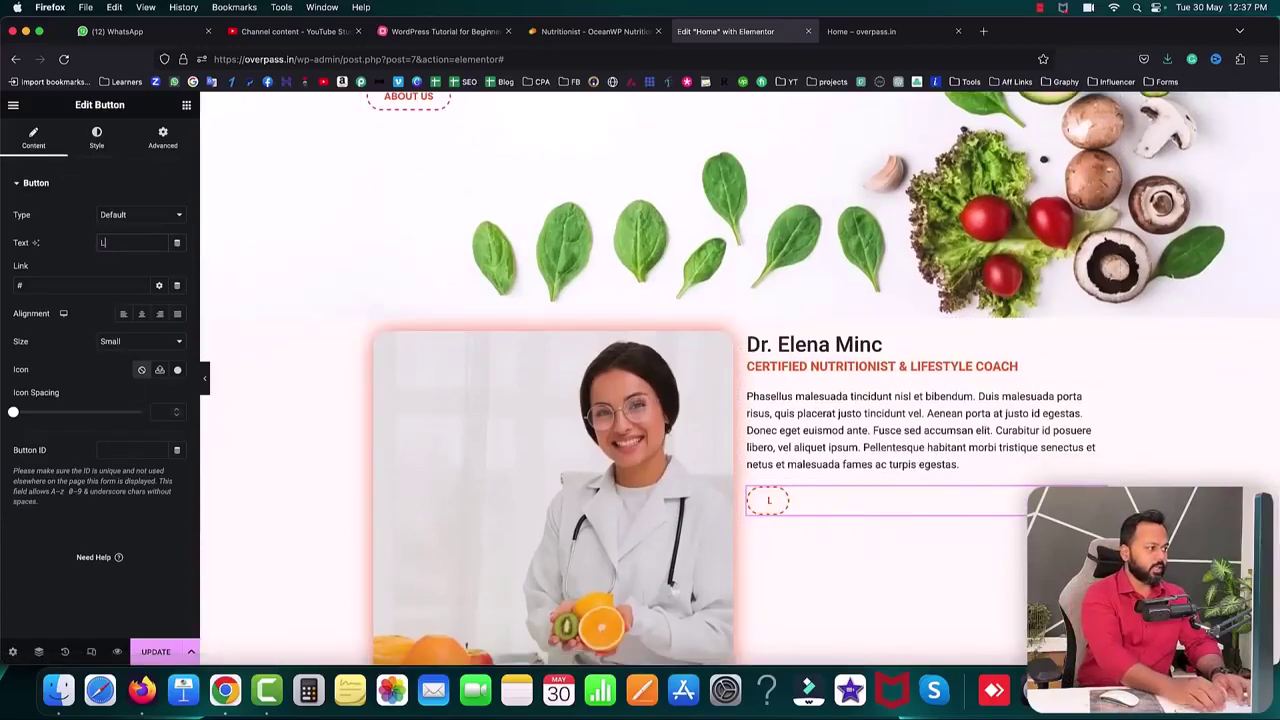
text(EARN MORE)
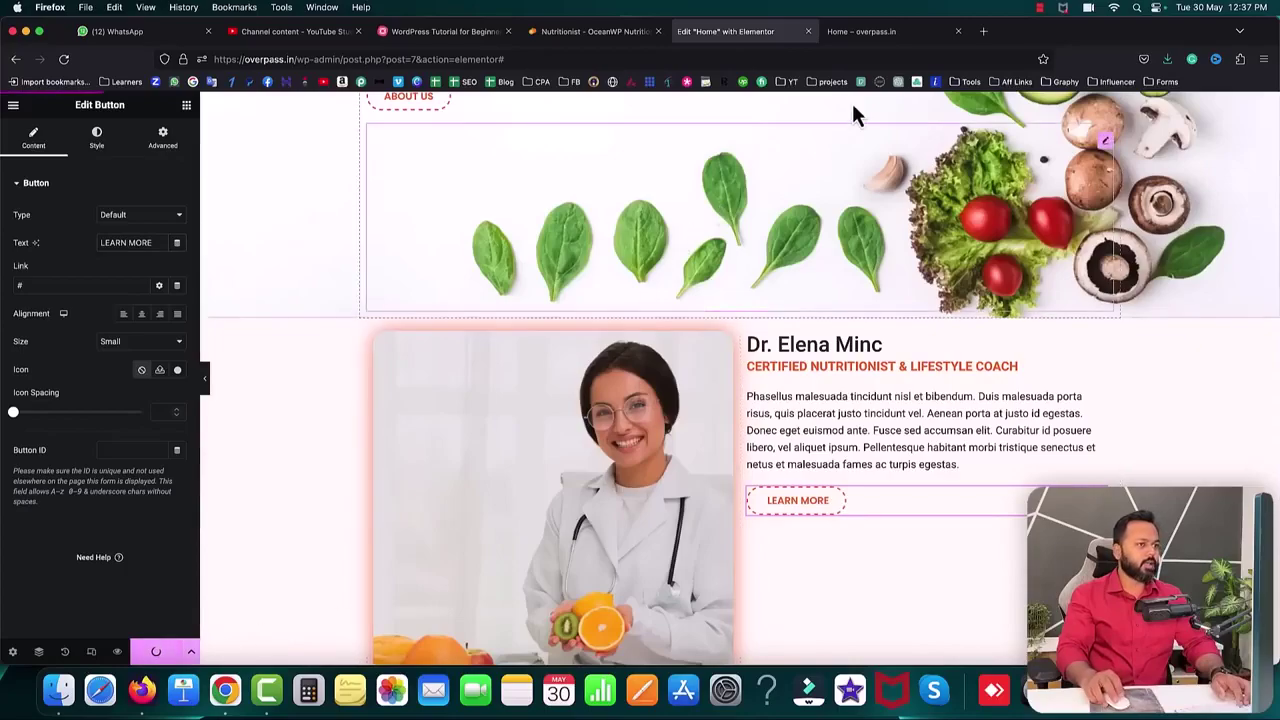
click(878, 34)
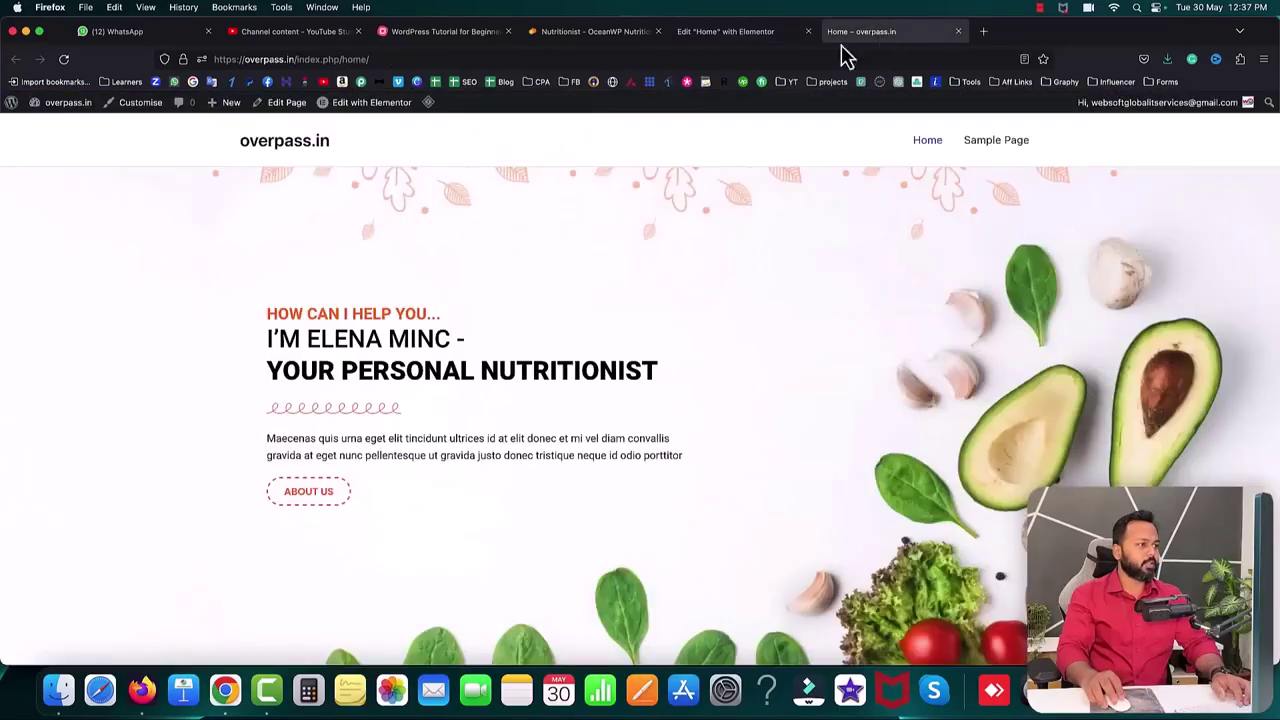
- Reload the live home page and compare its doctor section against the reference nutritionist site
click(63, 59)
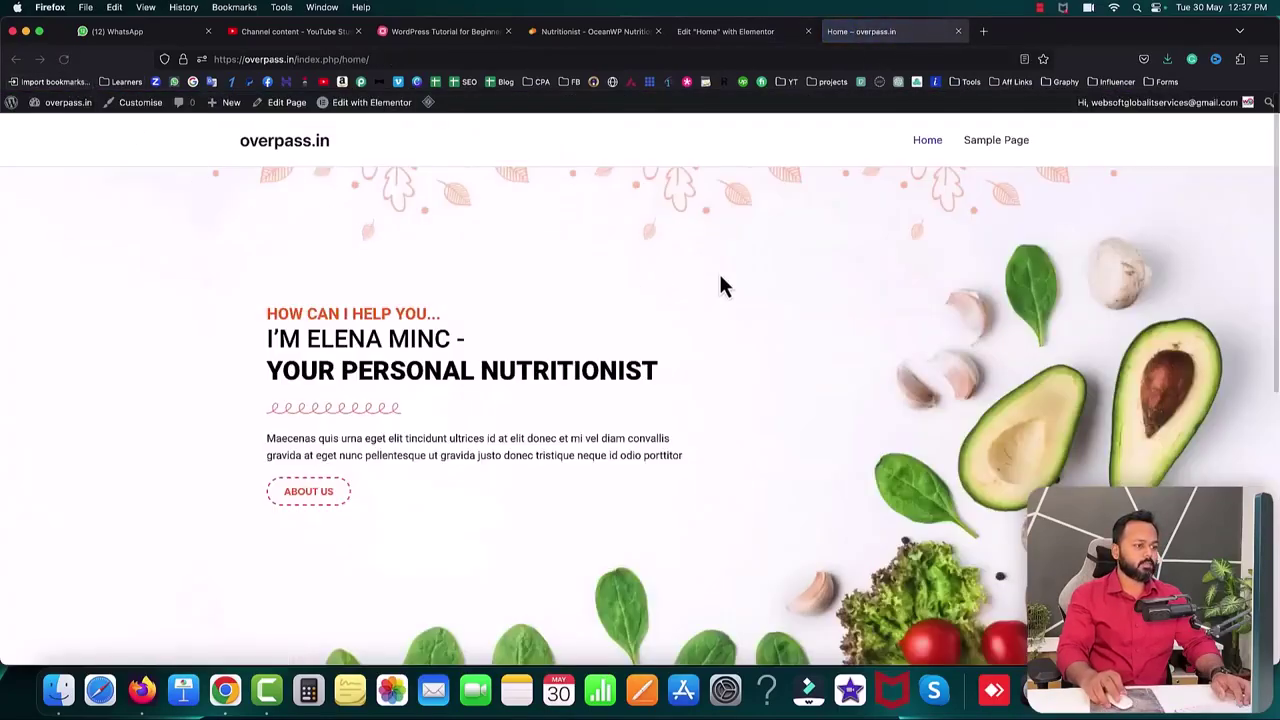
scroll(721, 280, down, 5)
scroll(725, 285, down, 4)
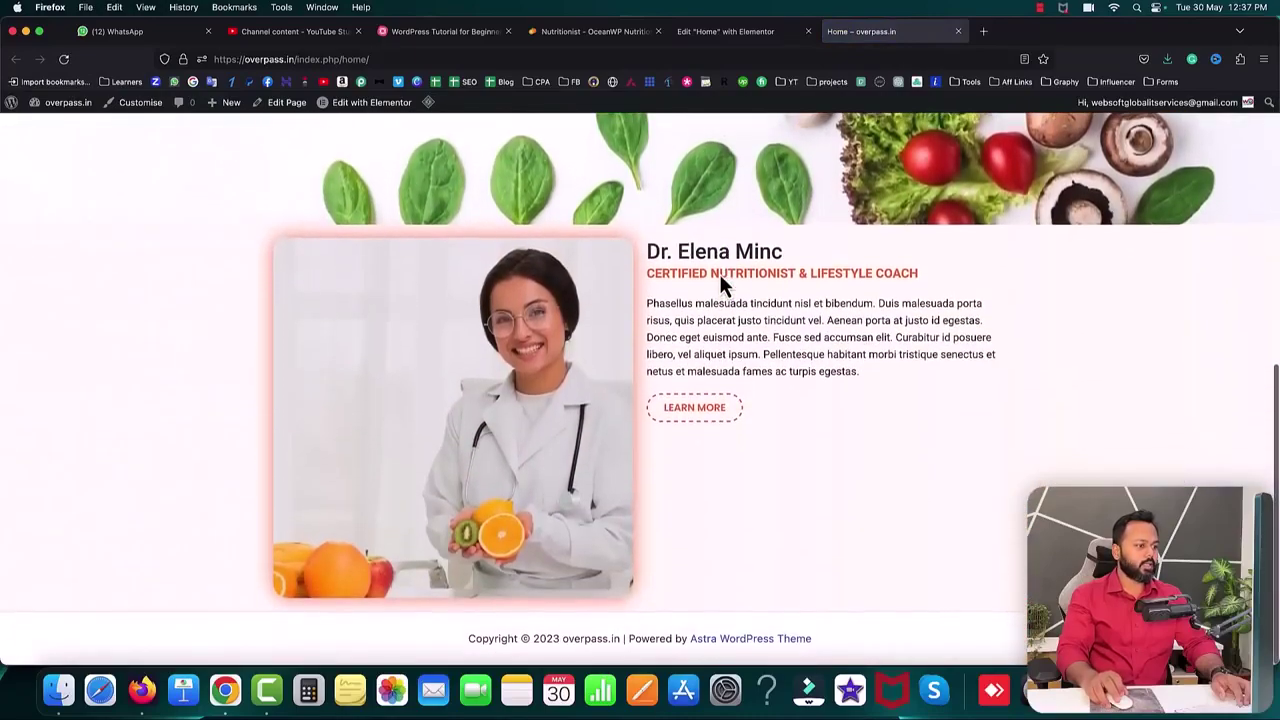
drag(650, 250, 811, 428)
click(824, 428)
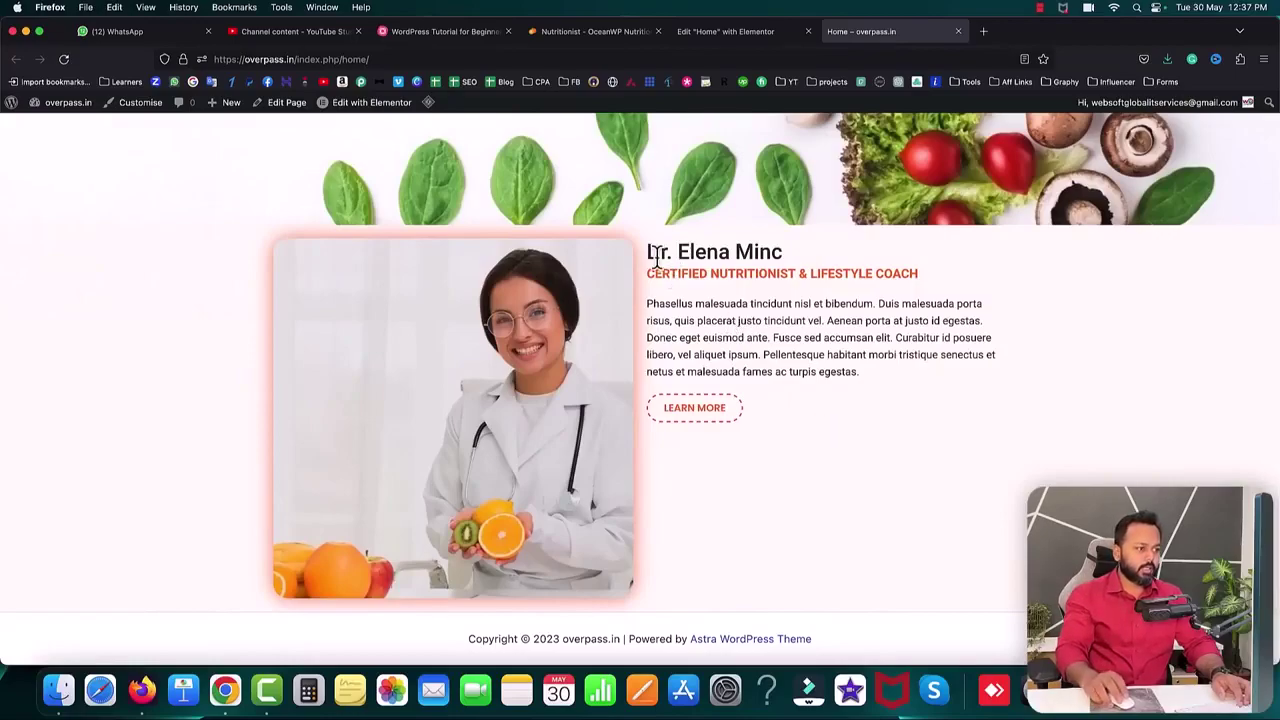
drag(650, 250, 773, 410)
click(773, 408)
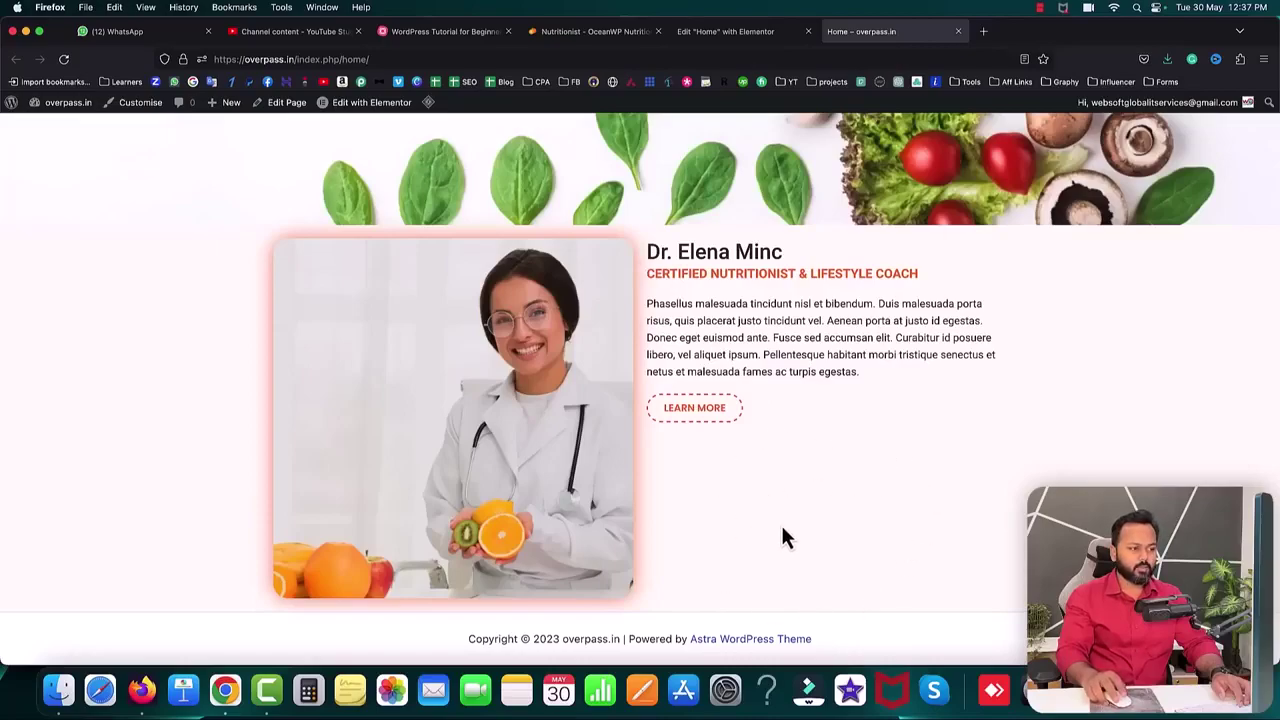
drag(650, 250, 804, 417)
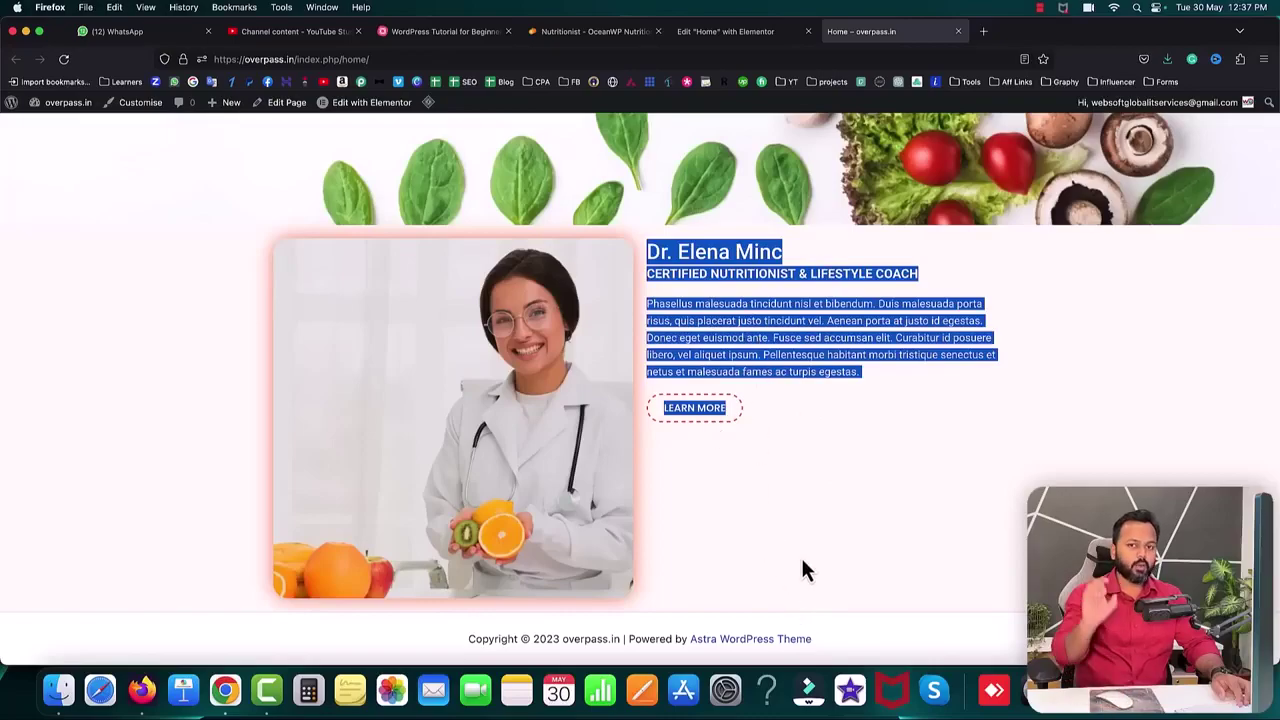
click(777, 320)
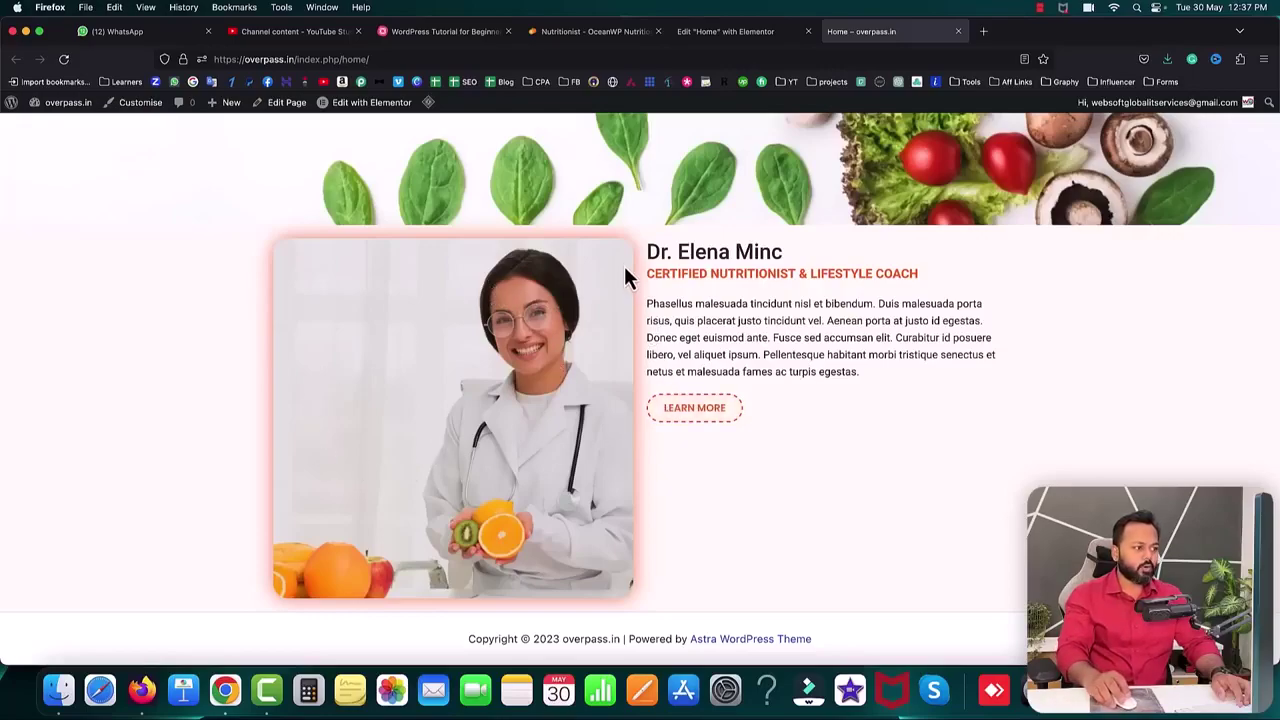
click(588, 31)
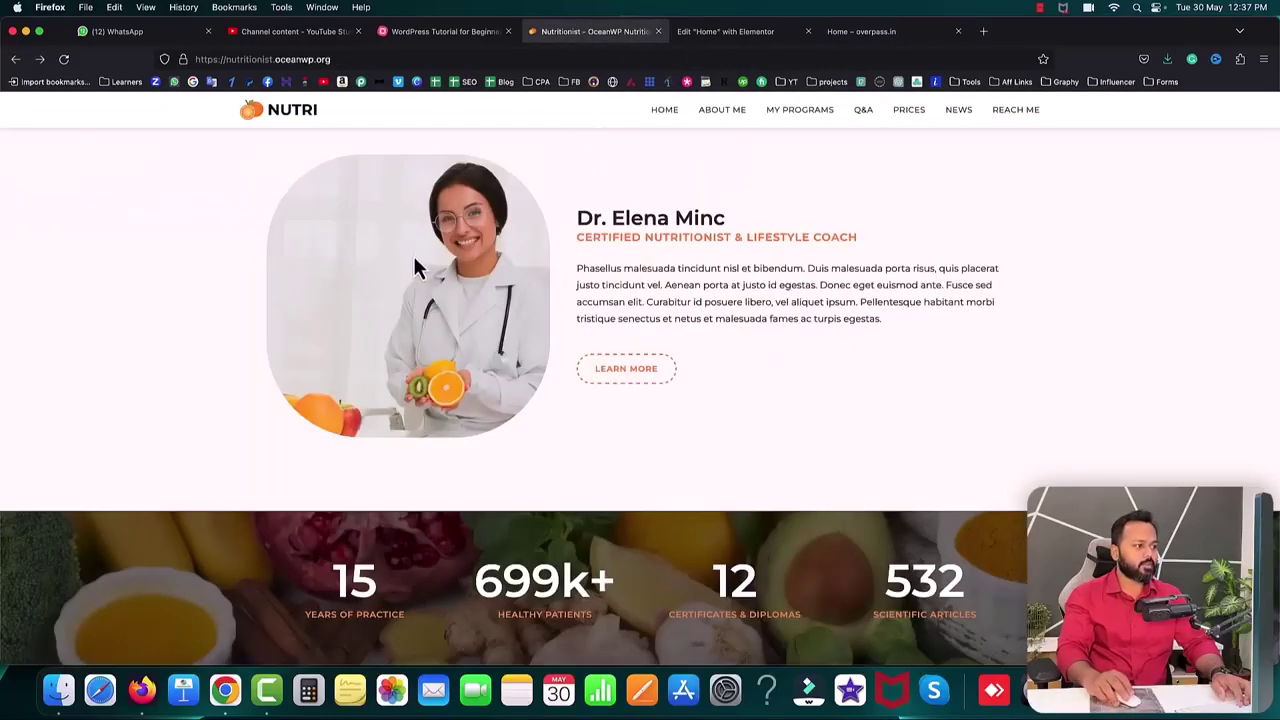
click(846, 35)
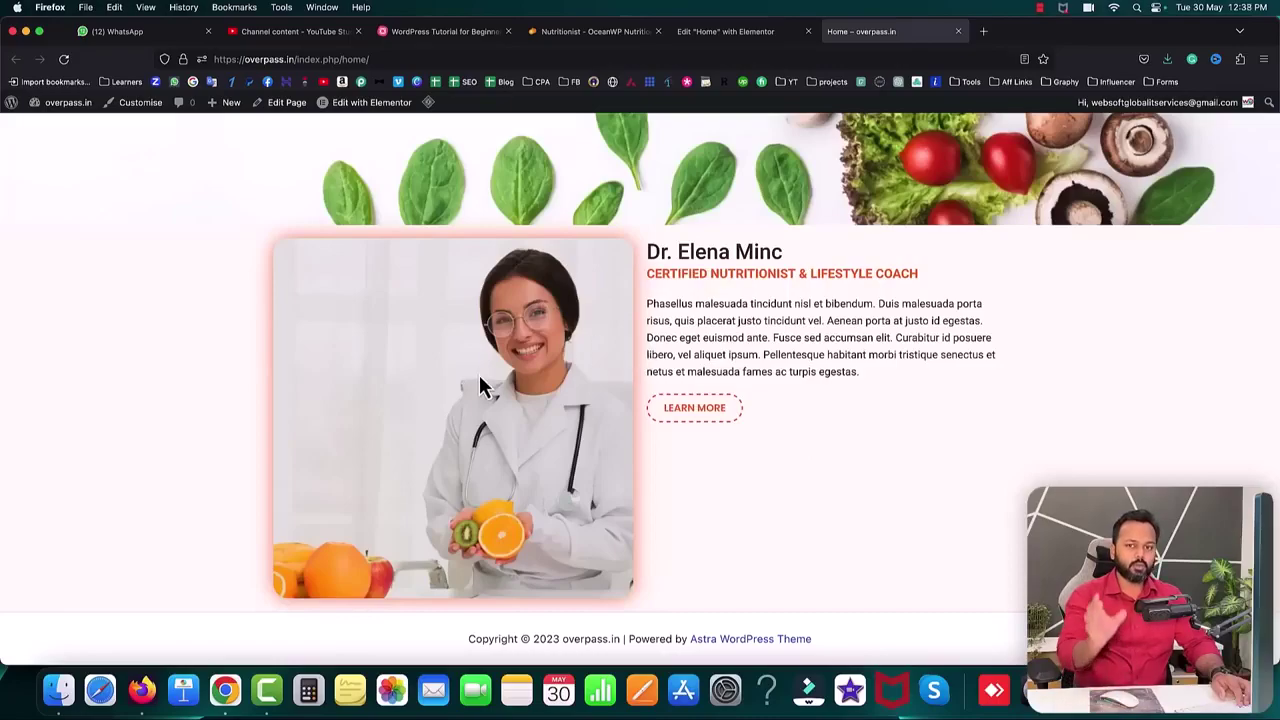
- Narrow the doctor image column and widen the text column beside it
click(722, 31)
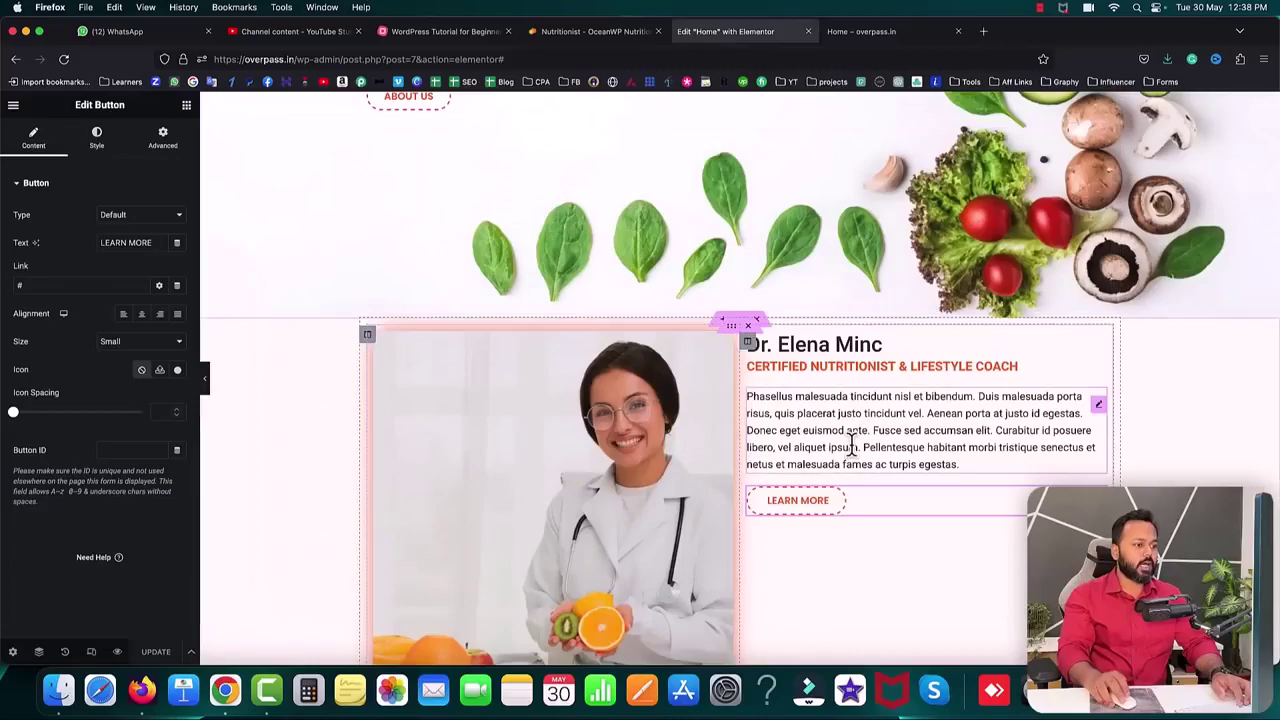
scroll(852, 446, down, 2)
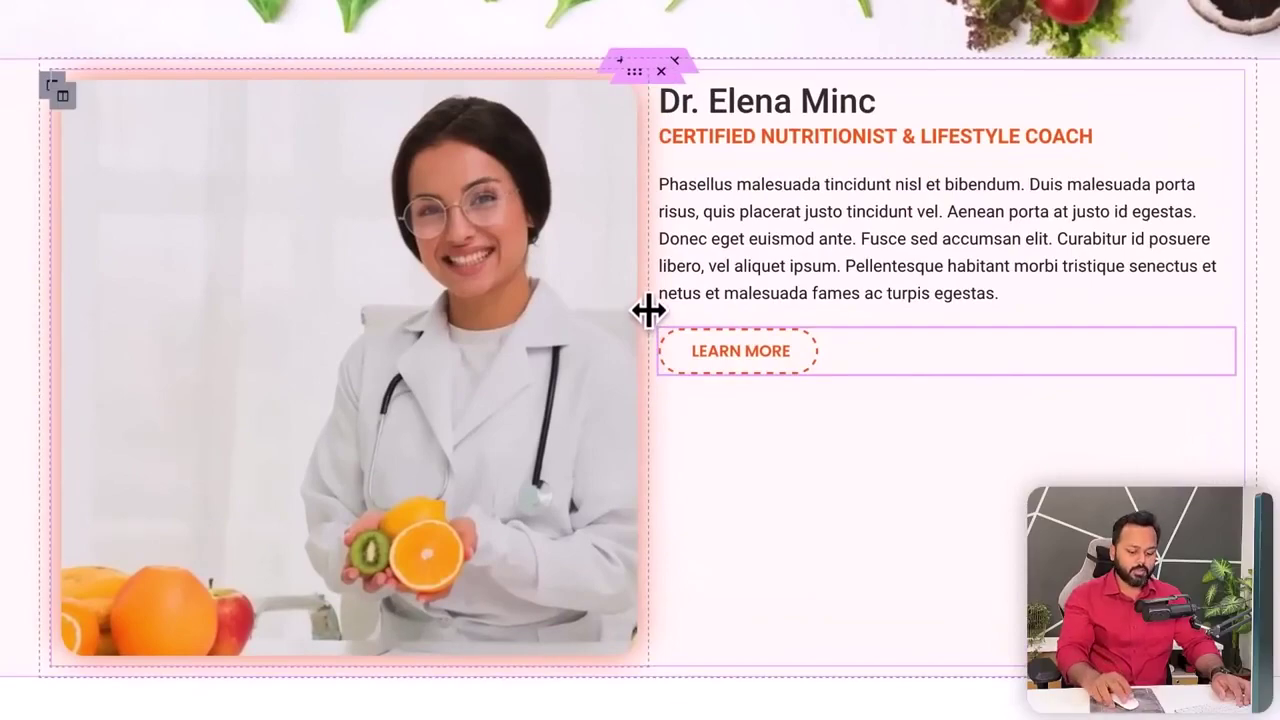
drag(648, 311, 473, 305)
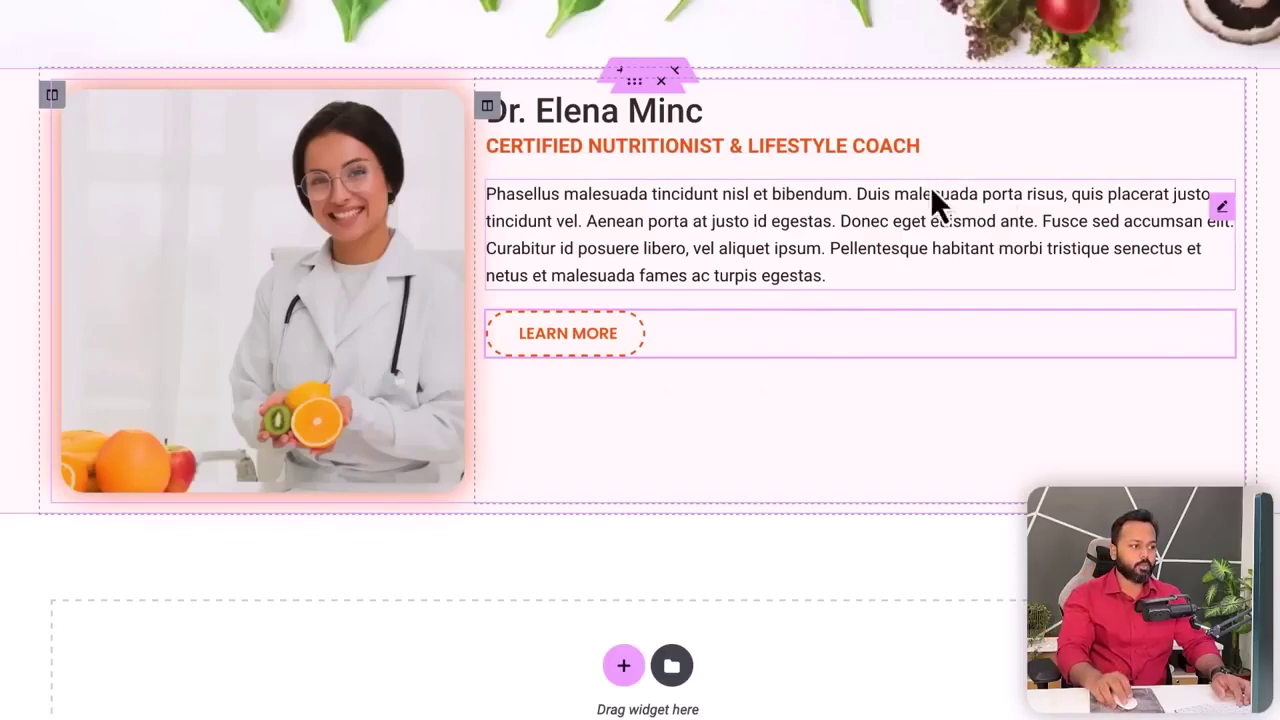
- Set the text column's Vertical Align to Middle
click(487, 105)
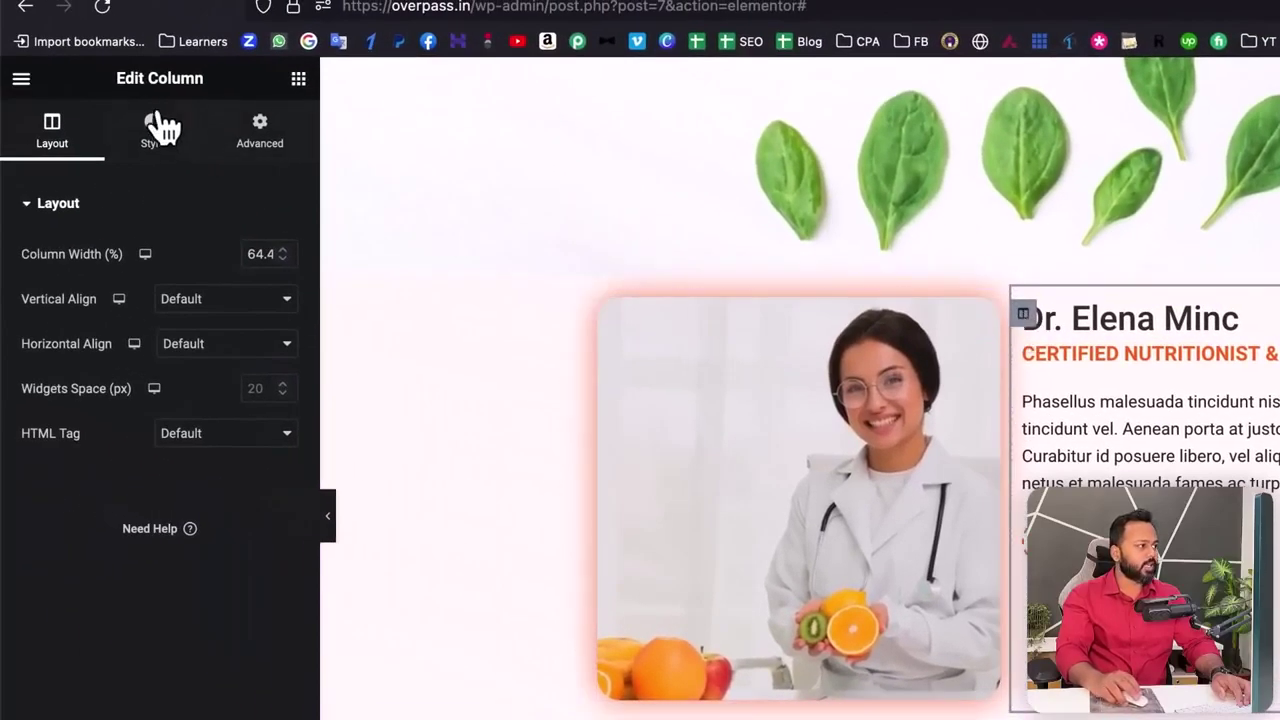
drag(114, 78, 210, 100)
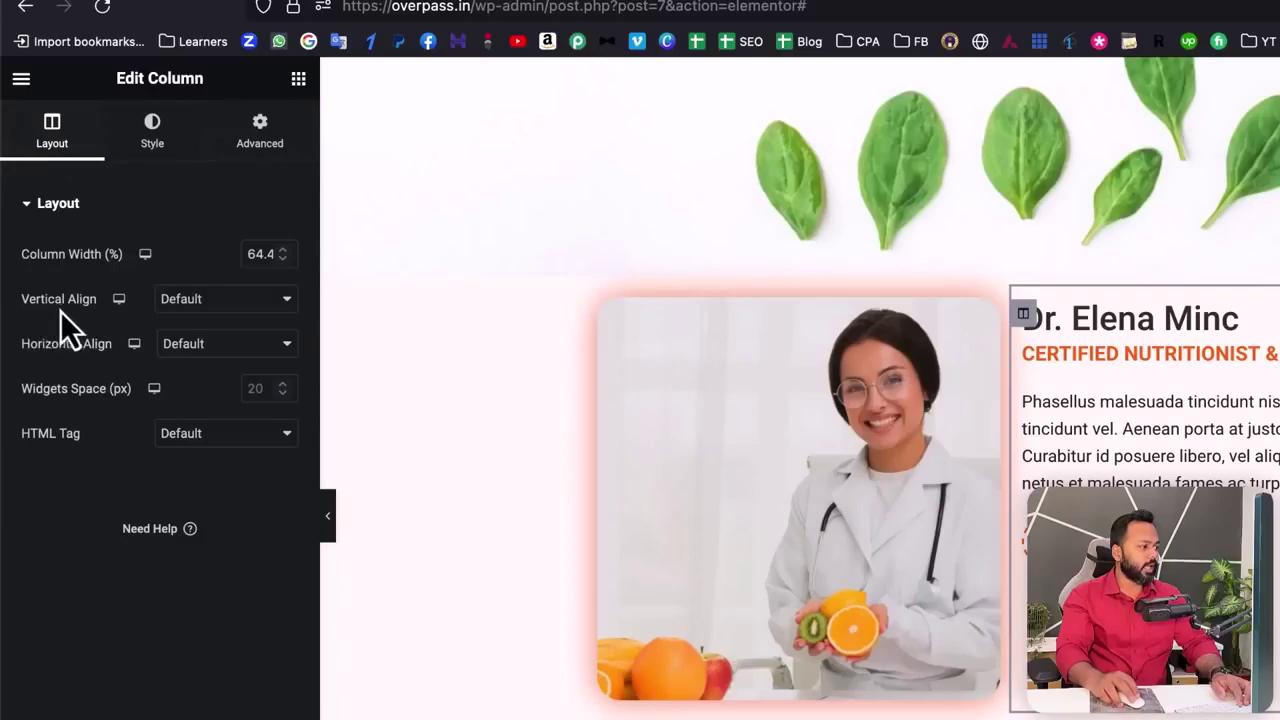
click(232, 312)
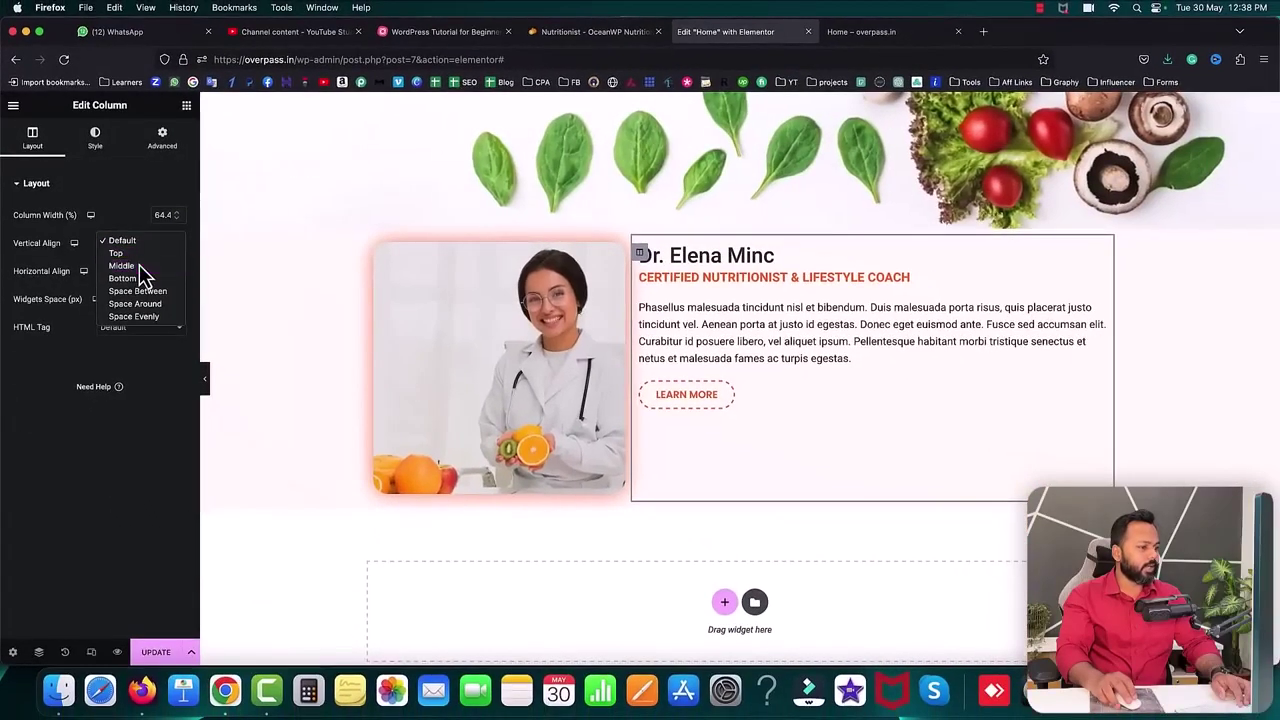
click(139, 266)
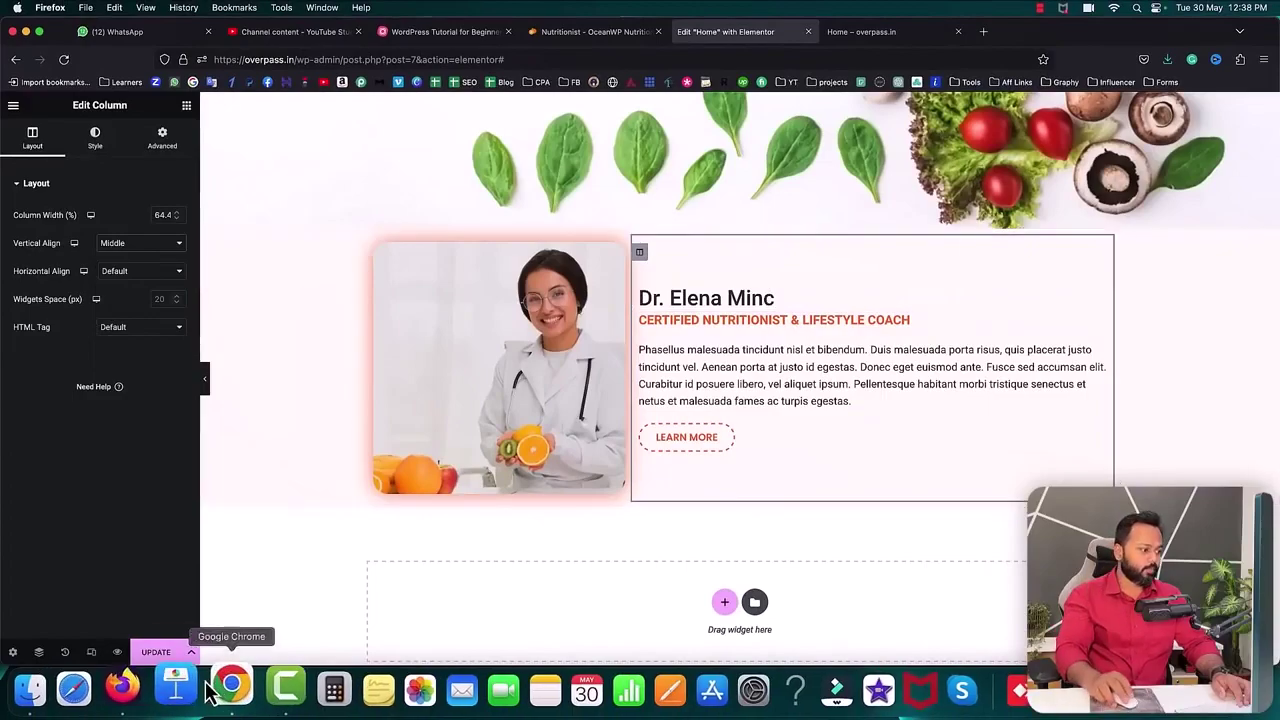
- Publish the changes and reload the live home page to check them
click(157, 655)
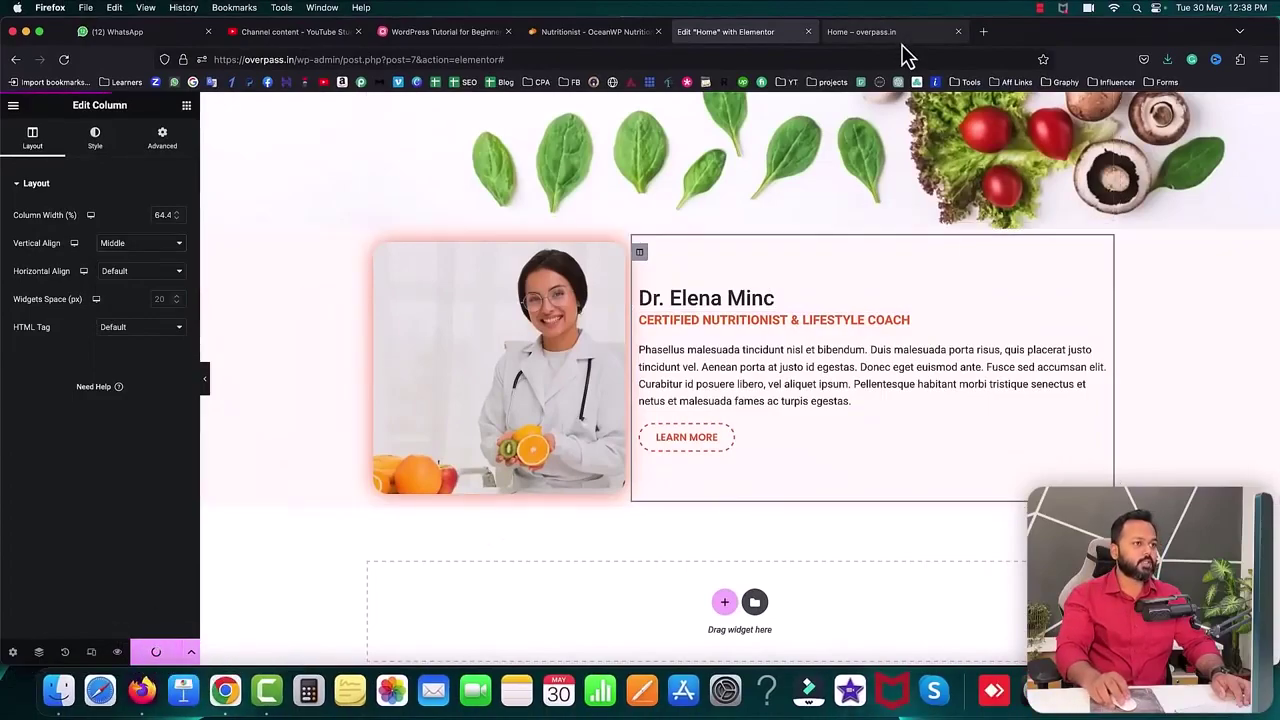
click(896, 33)
click(63, 60)
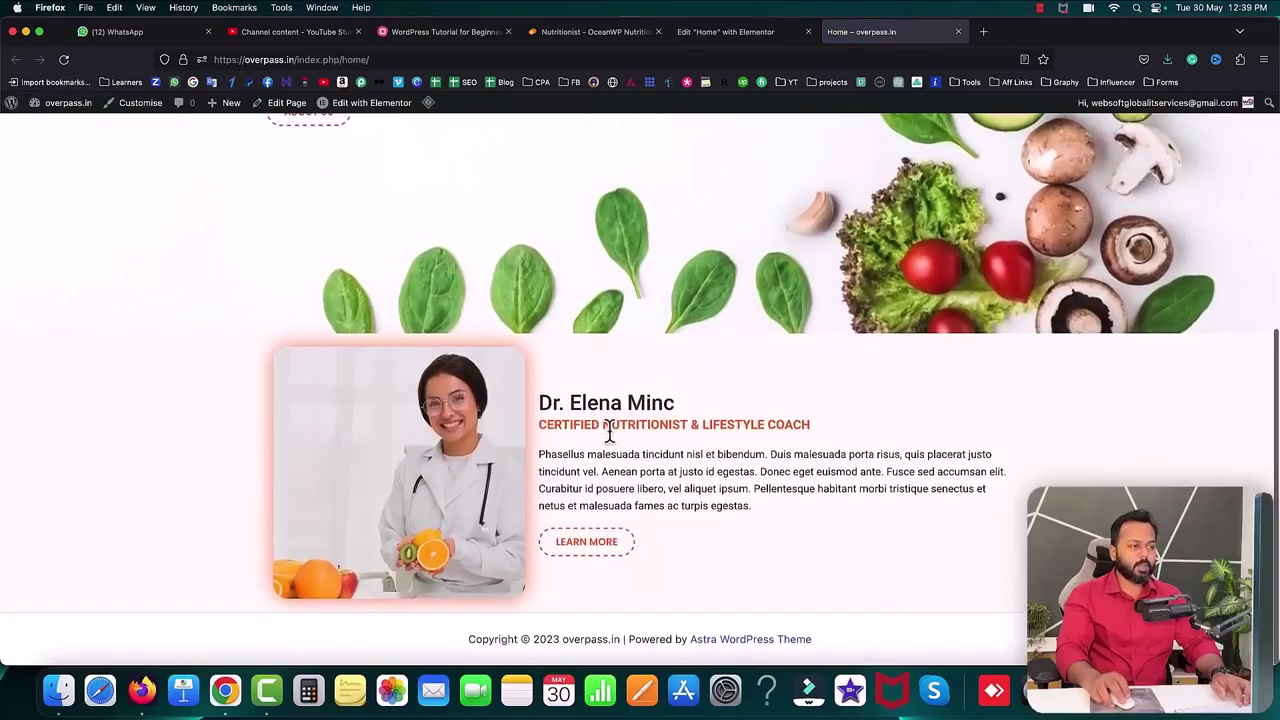
- Compare the reference site with the live page, then return to the Elementor editor
key(super+4)
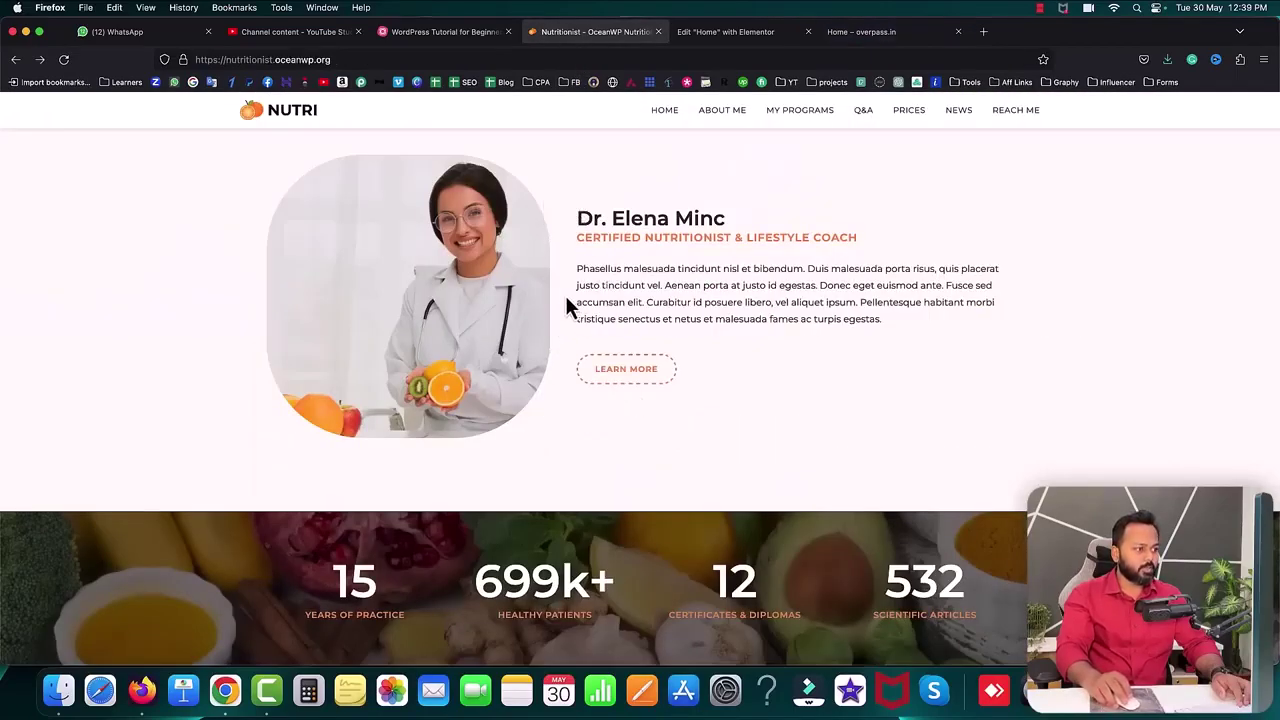
key(super+6)
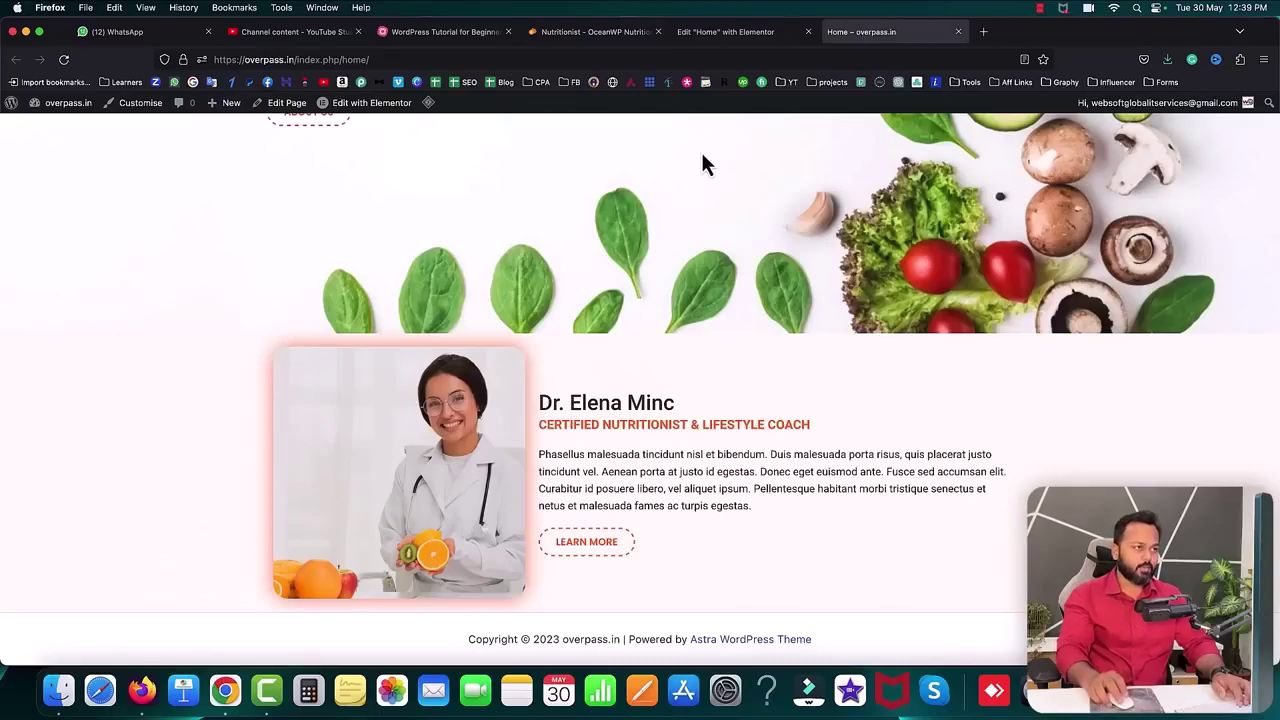
click(708, 32)
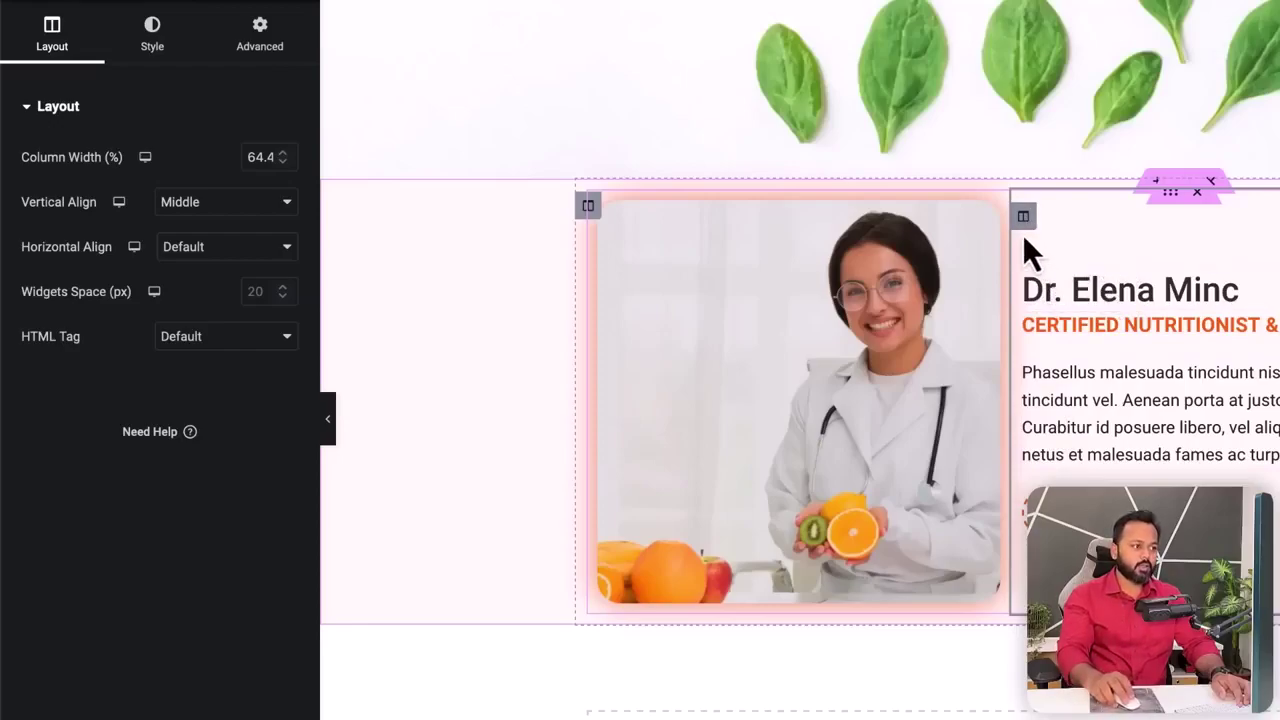
- Give the doctor's text column 48 px left and right padding and update the page
click(256, 38)
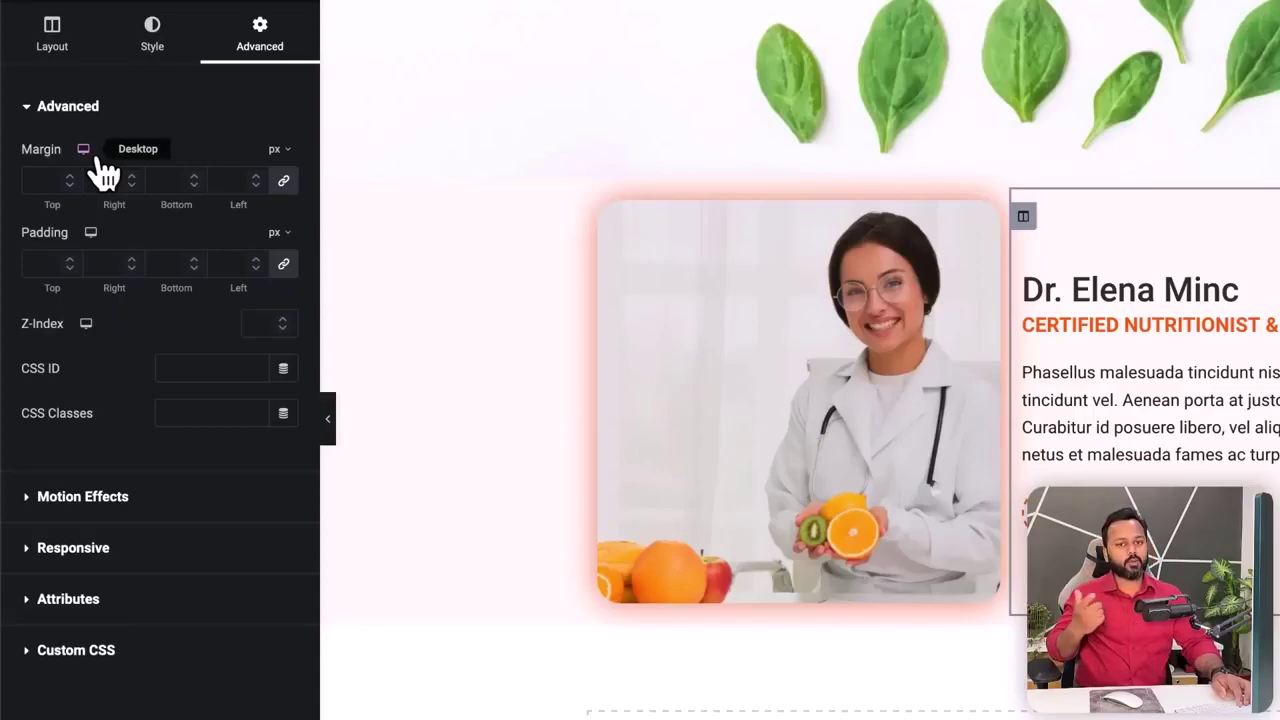
click(284, 265)
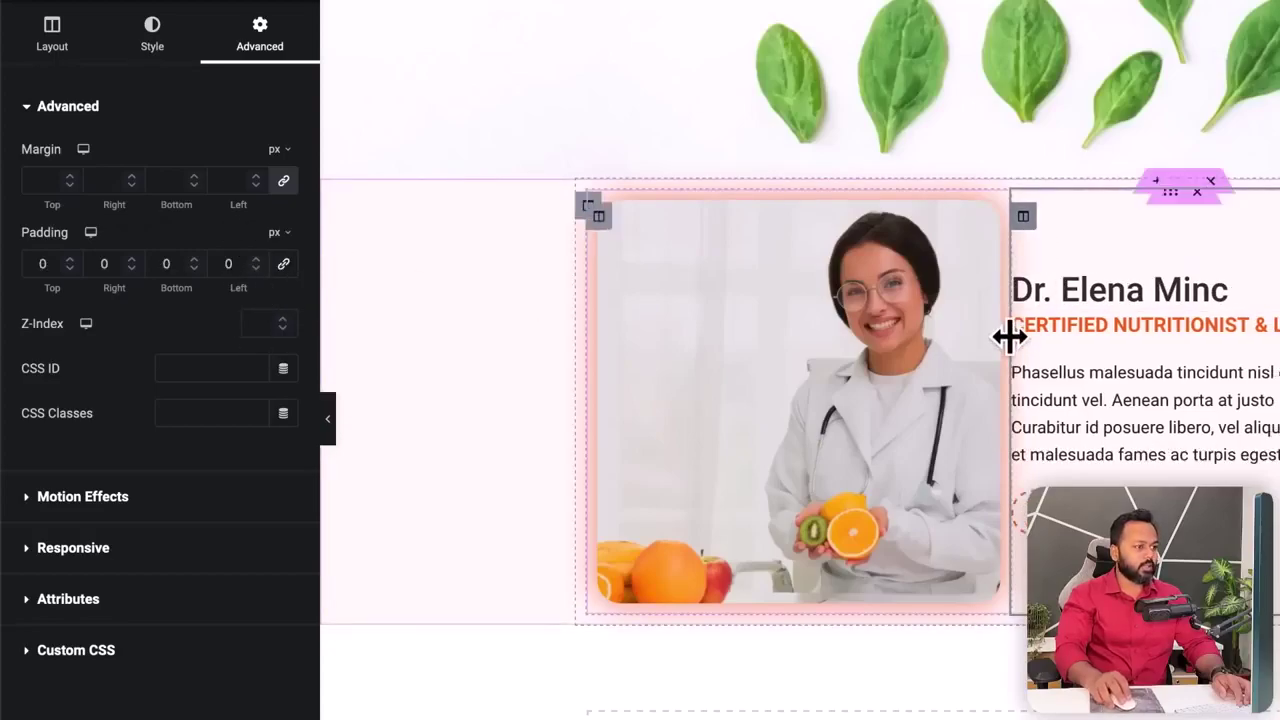
drag(257, 259, 259, 262)
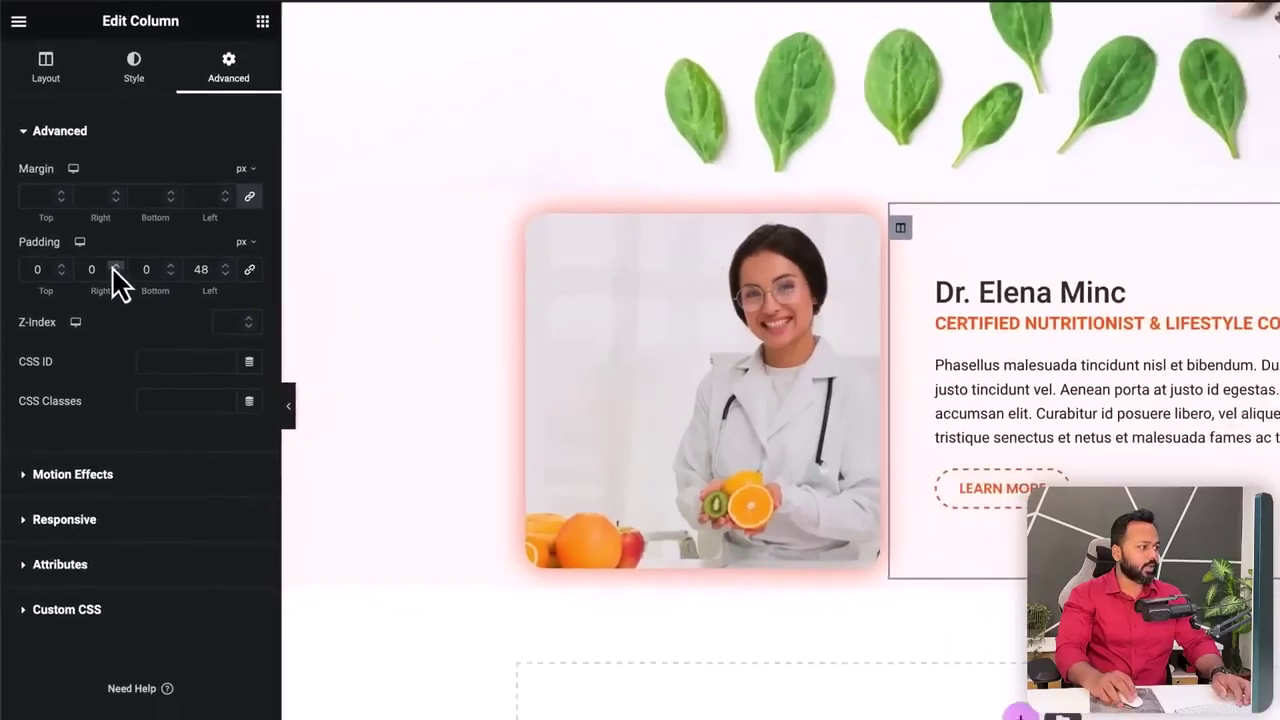
drag(131, 260, 81, 282)
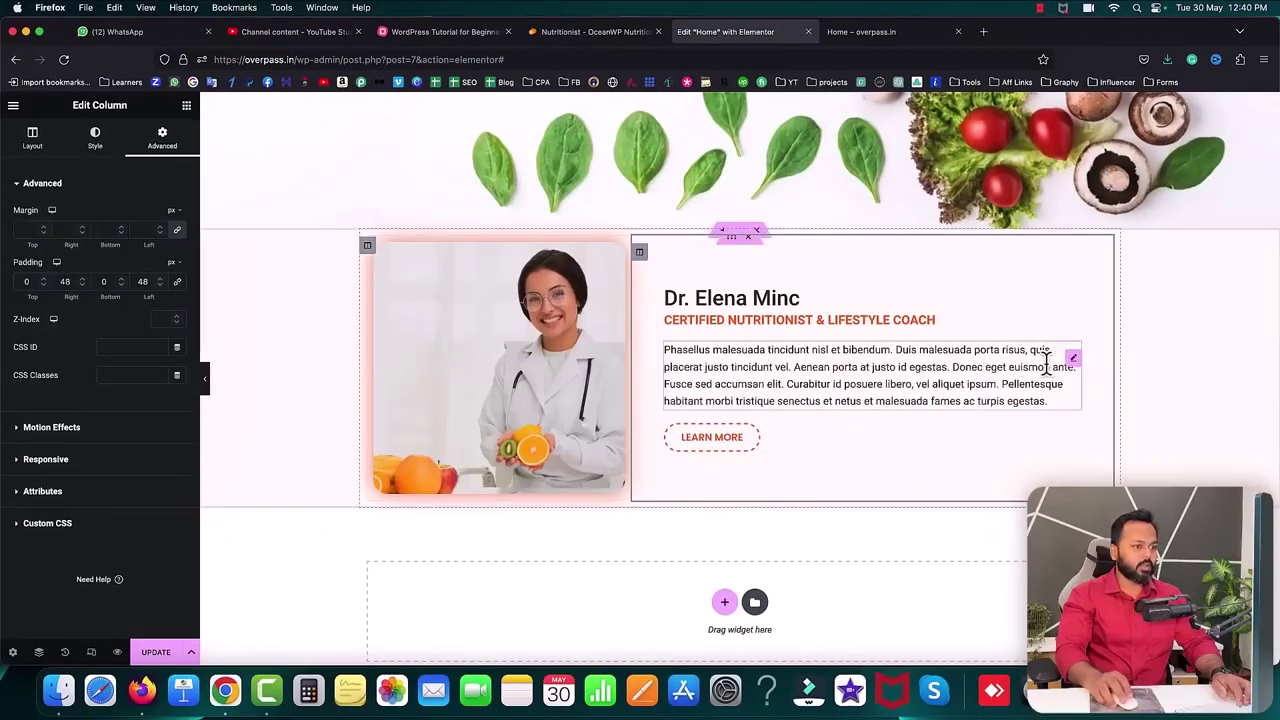
click(160, 652)
- Reload the live home page to check the padded doctor section, then view the reference site
click(893, 31)
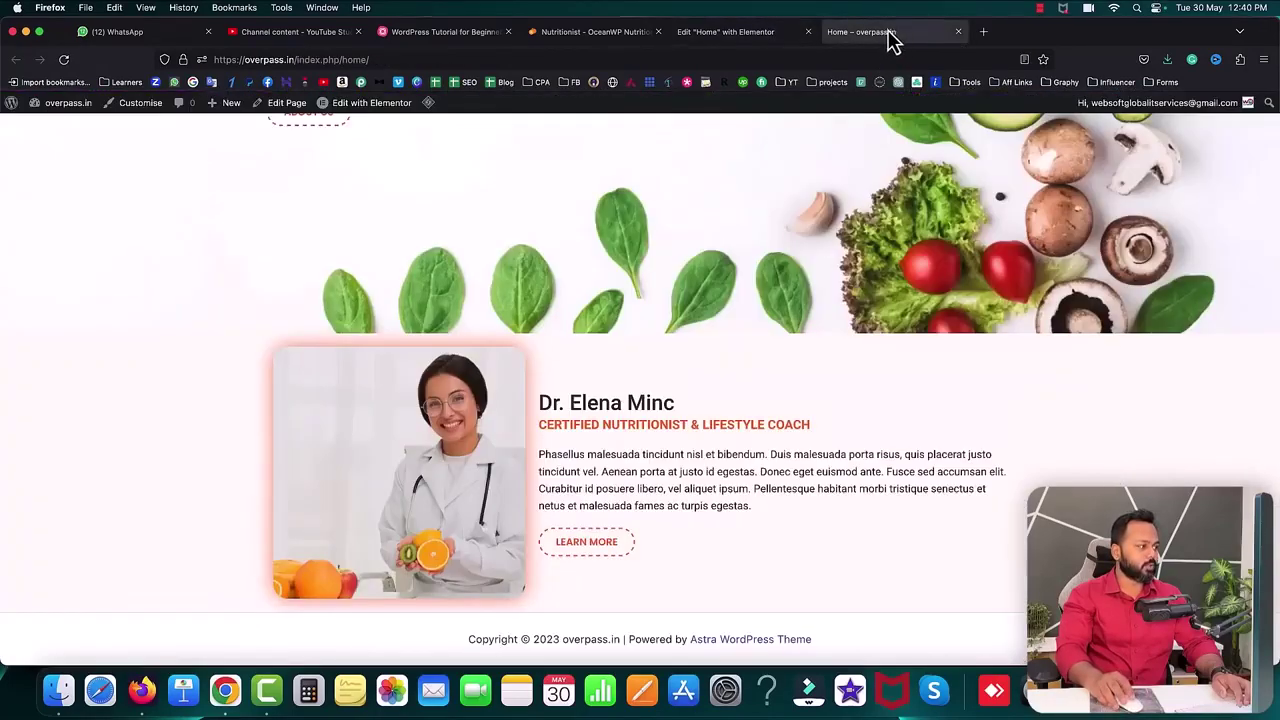
click(74, 62)
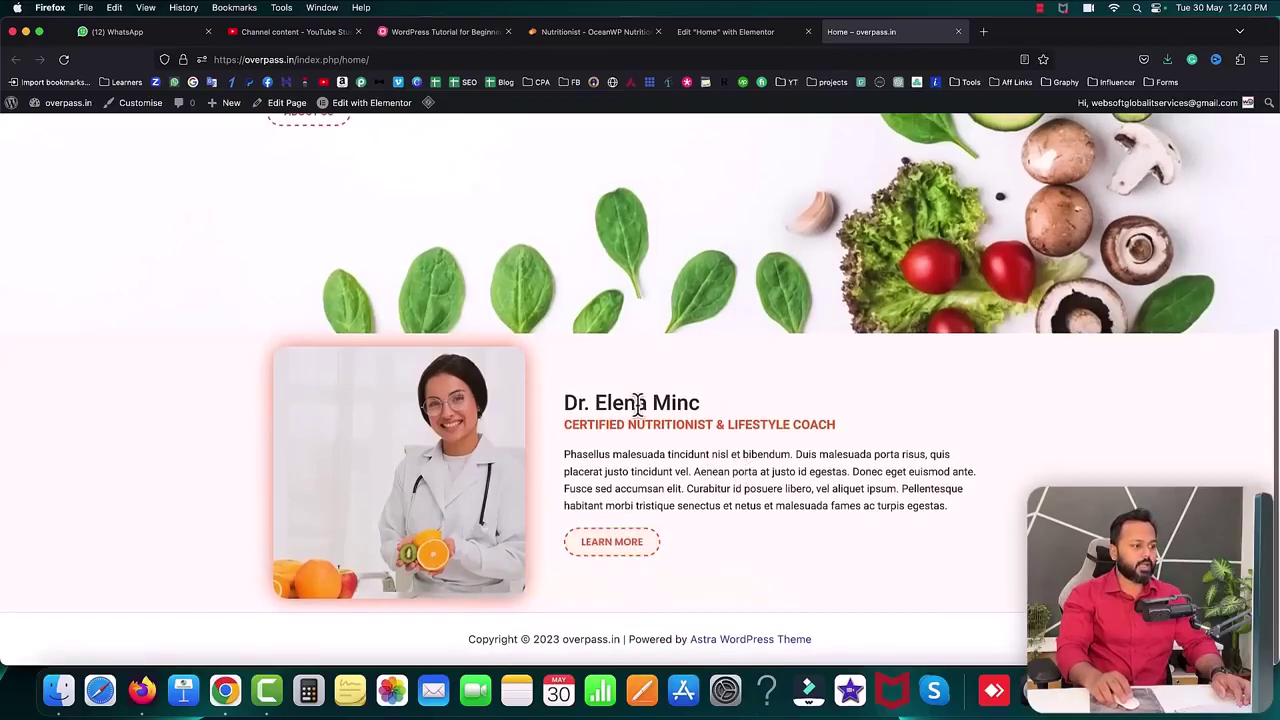
scroll(630, 415, up, 10)
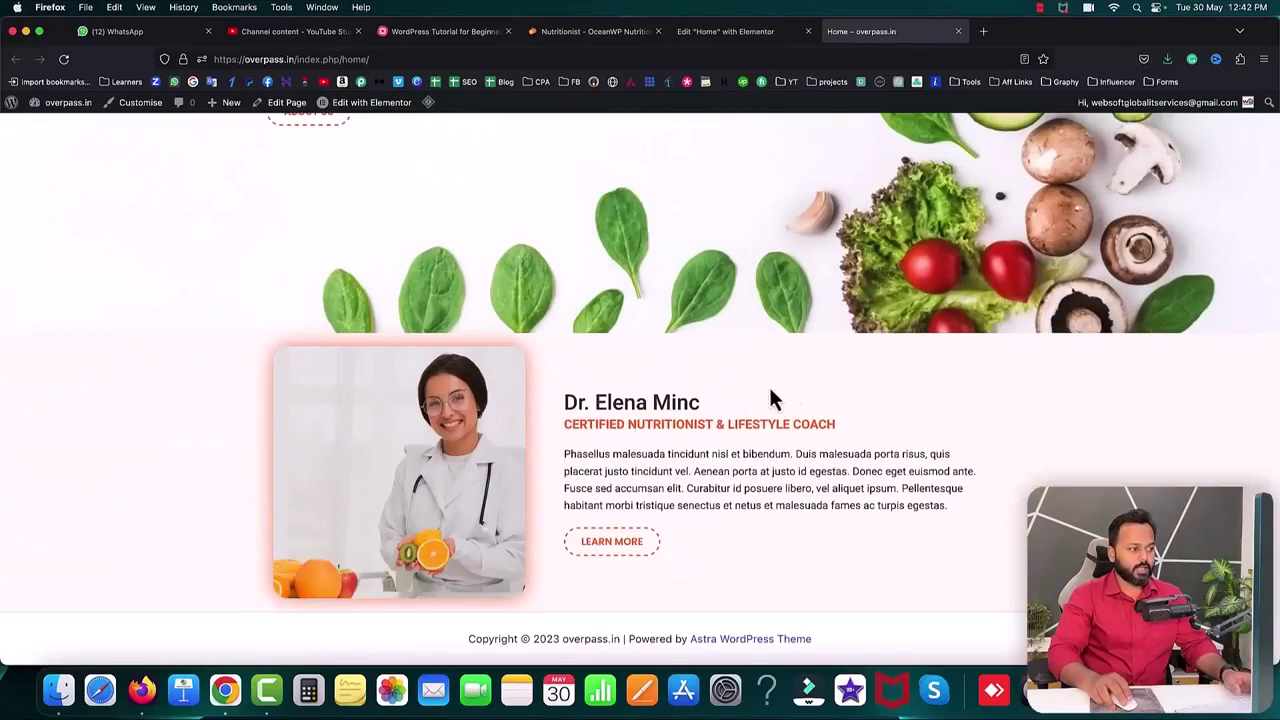
click(594, 32)
- Examine the reference Dr. Elena Minc heading, then go back to the live home page
scroll(621, 307, up, 2)
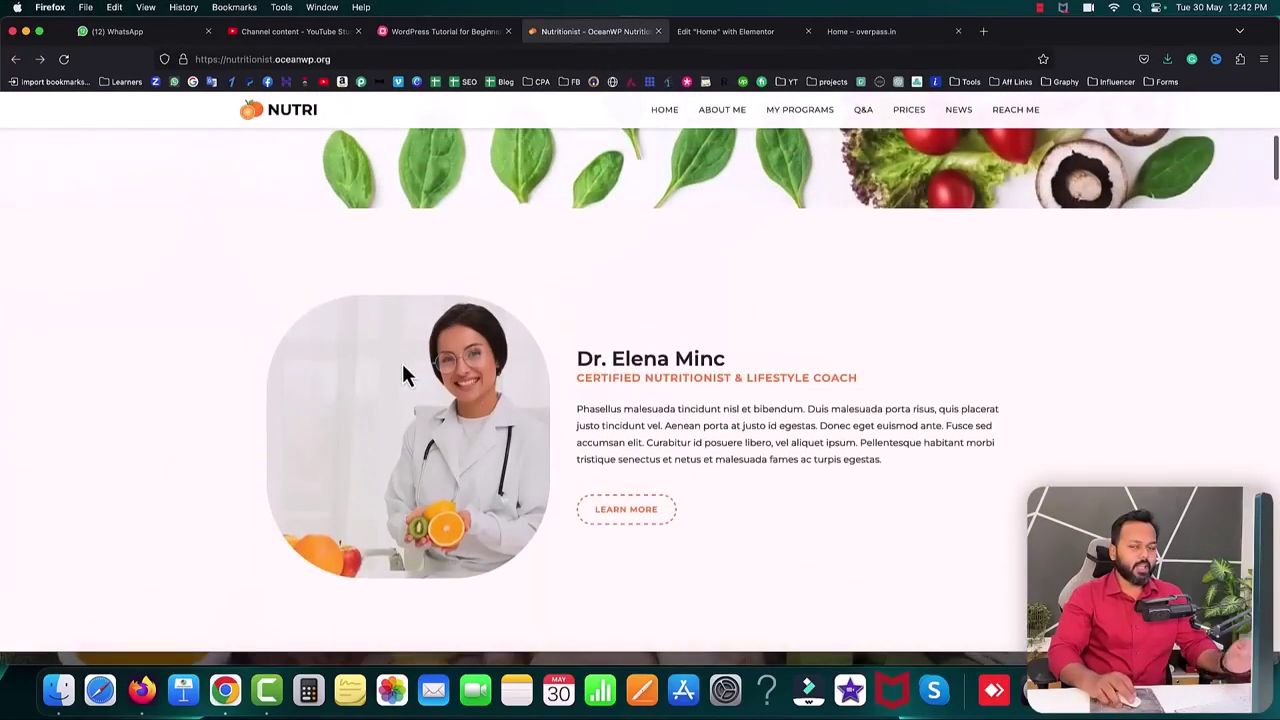
drag(580, 358, 708, 380)
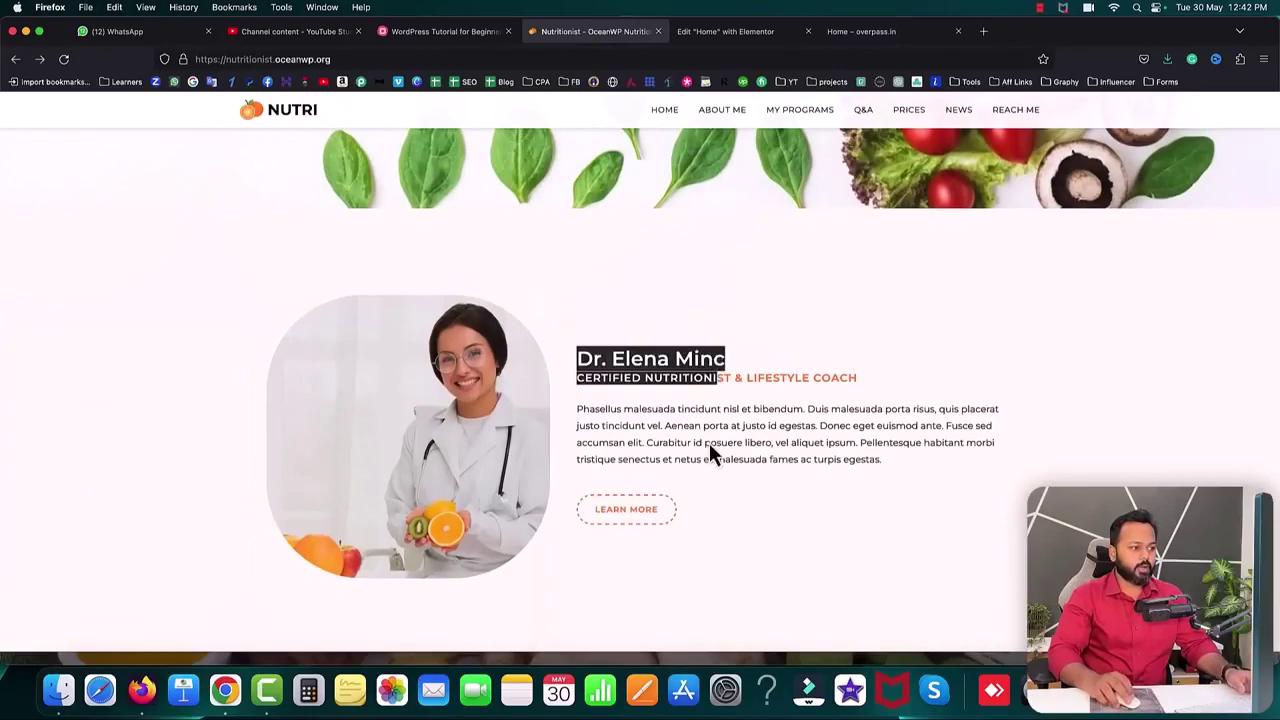
click(735, 348)
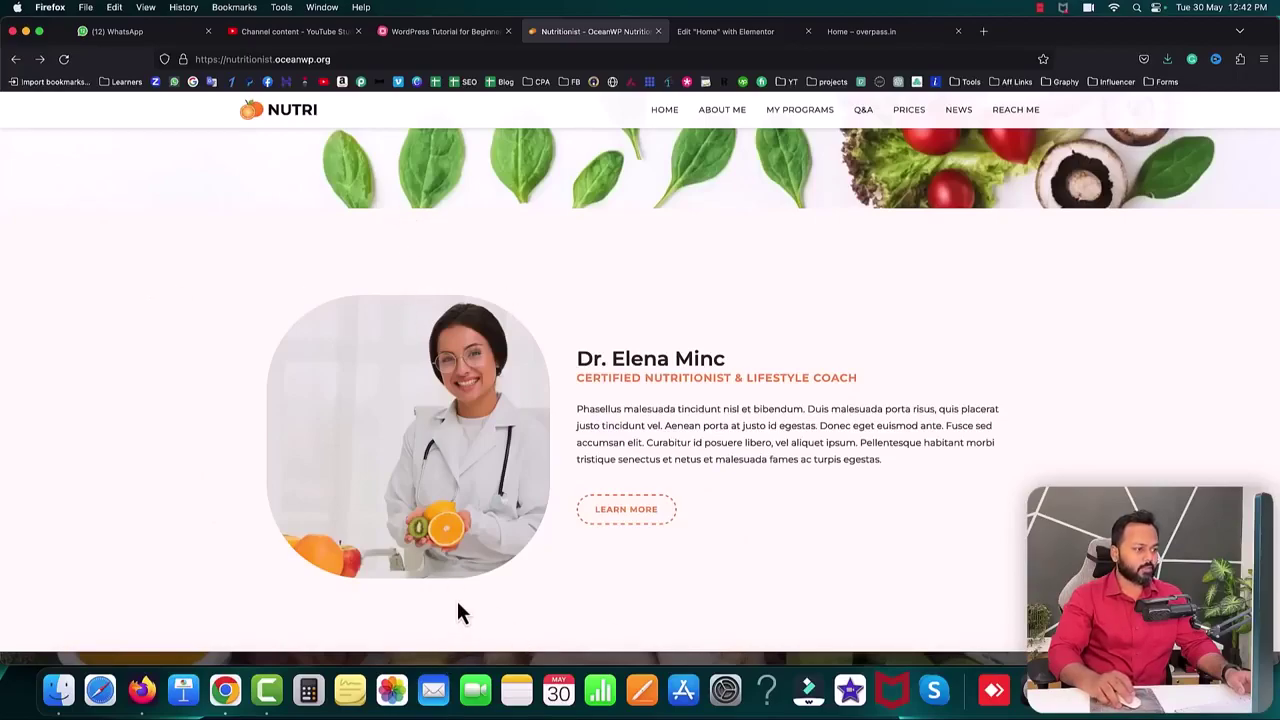
click(872, 32)
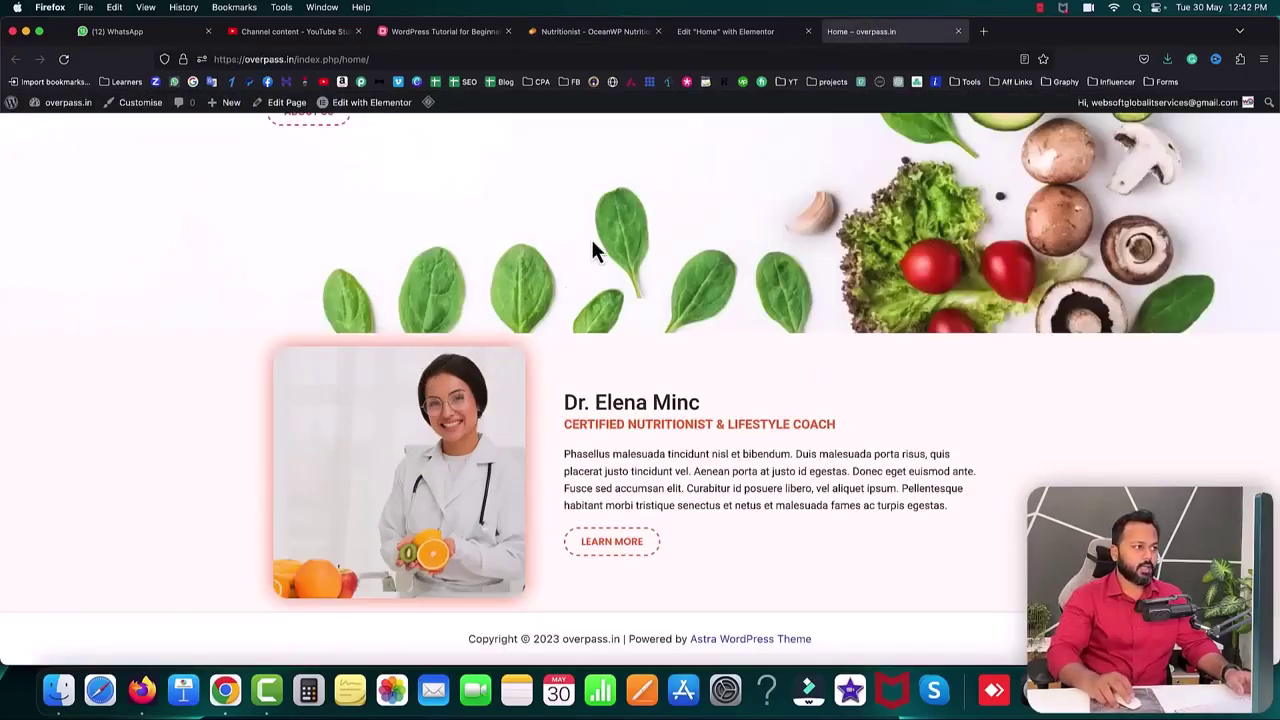
- Give the doctor section 85 px top and bottom padding and update the page
click(695, 35)
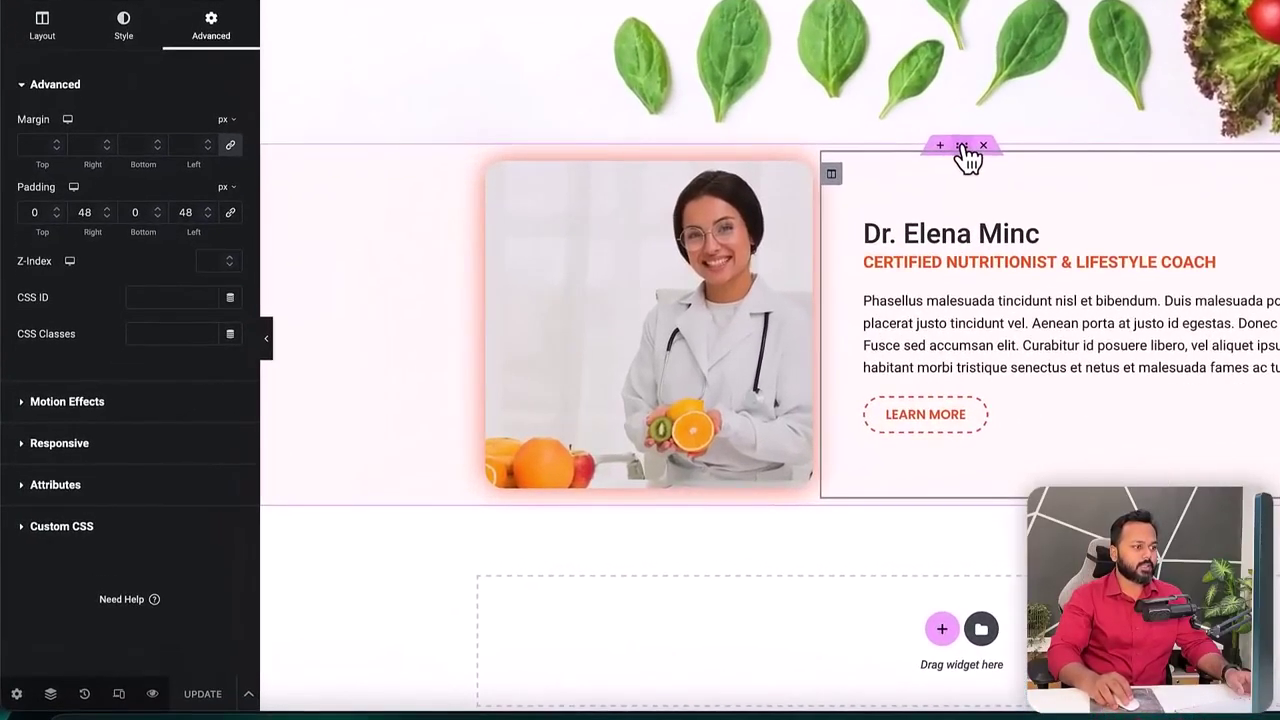
click(745, 229)
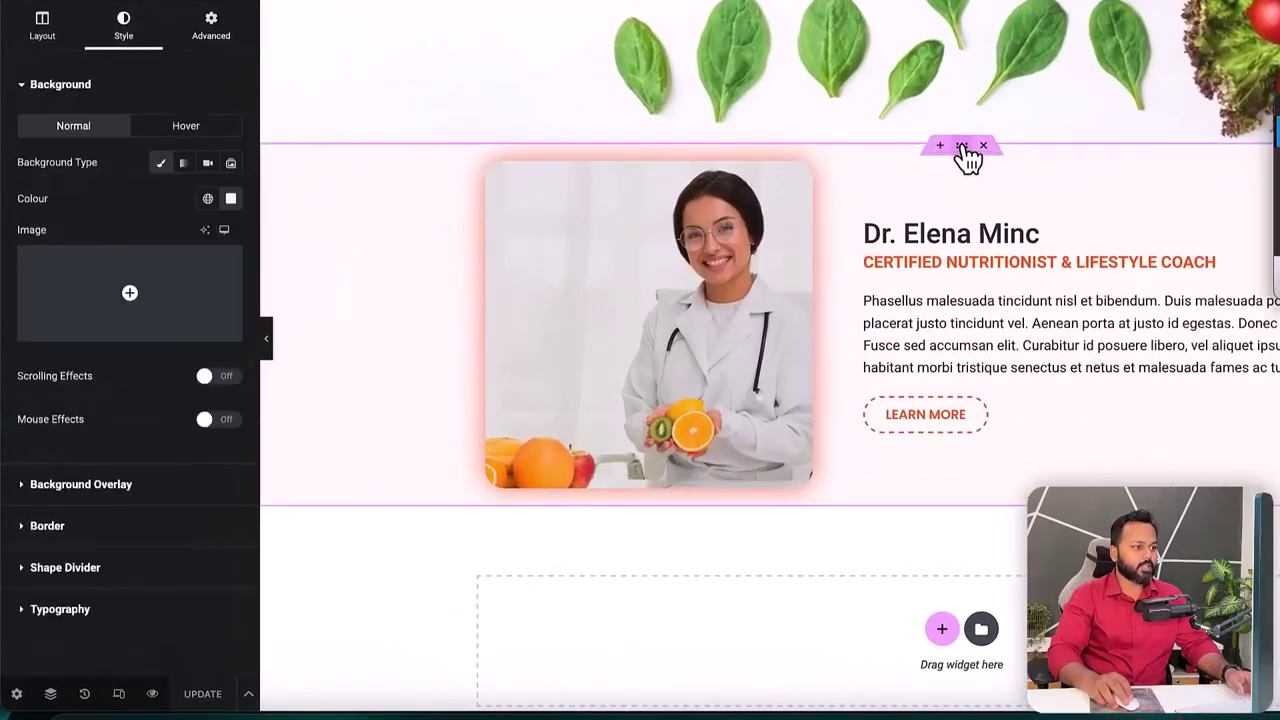
click(211, 25)
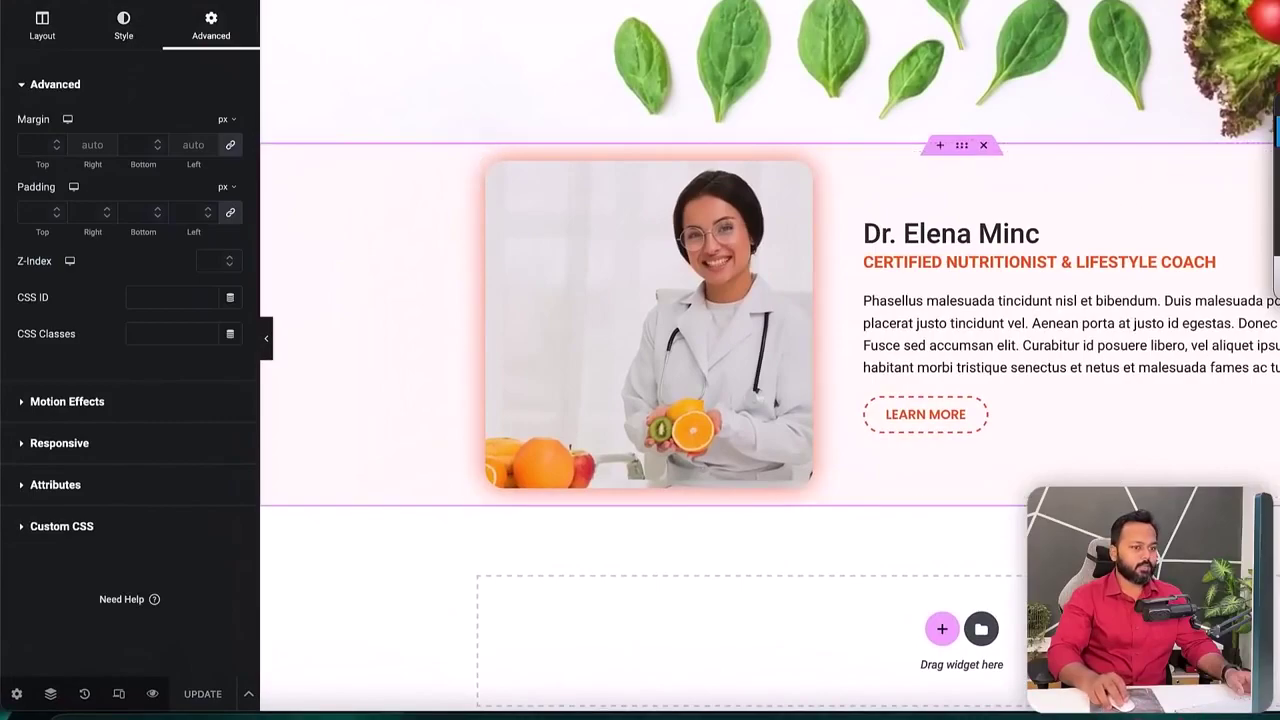
click(231, 214)
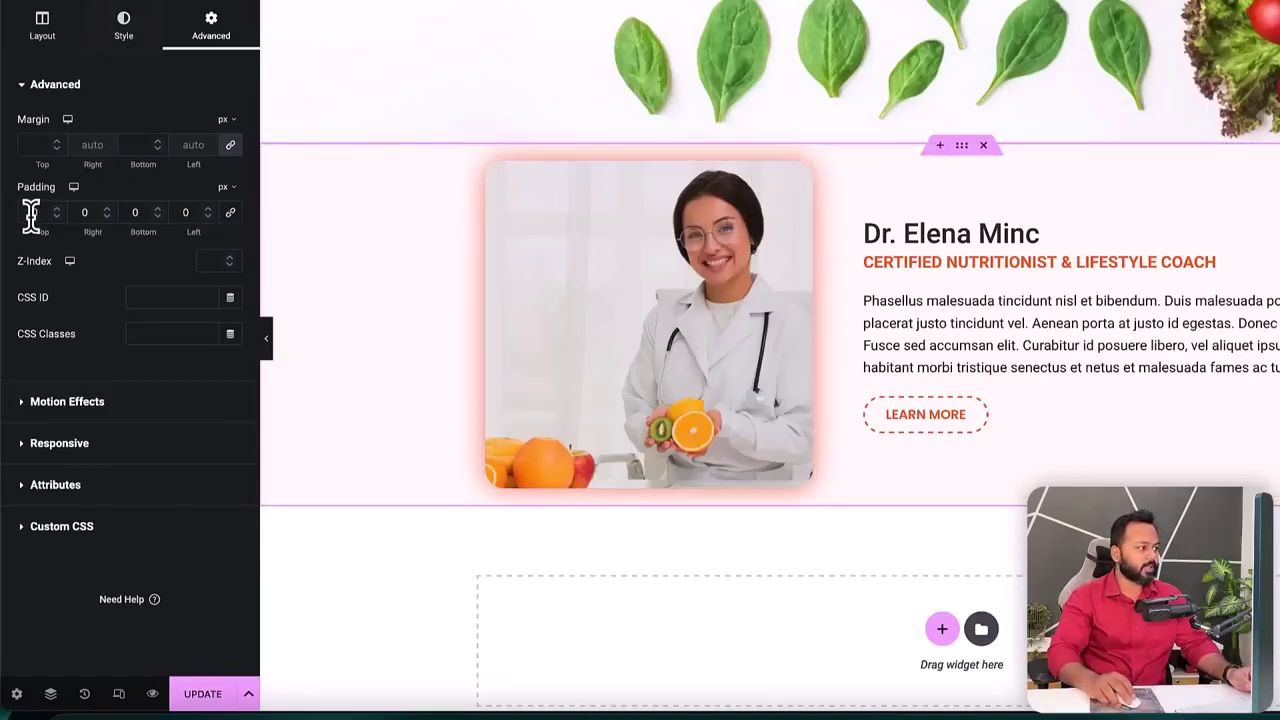
drag(54, 211, 54, 211)
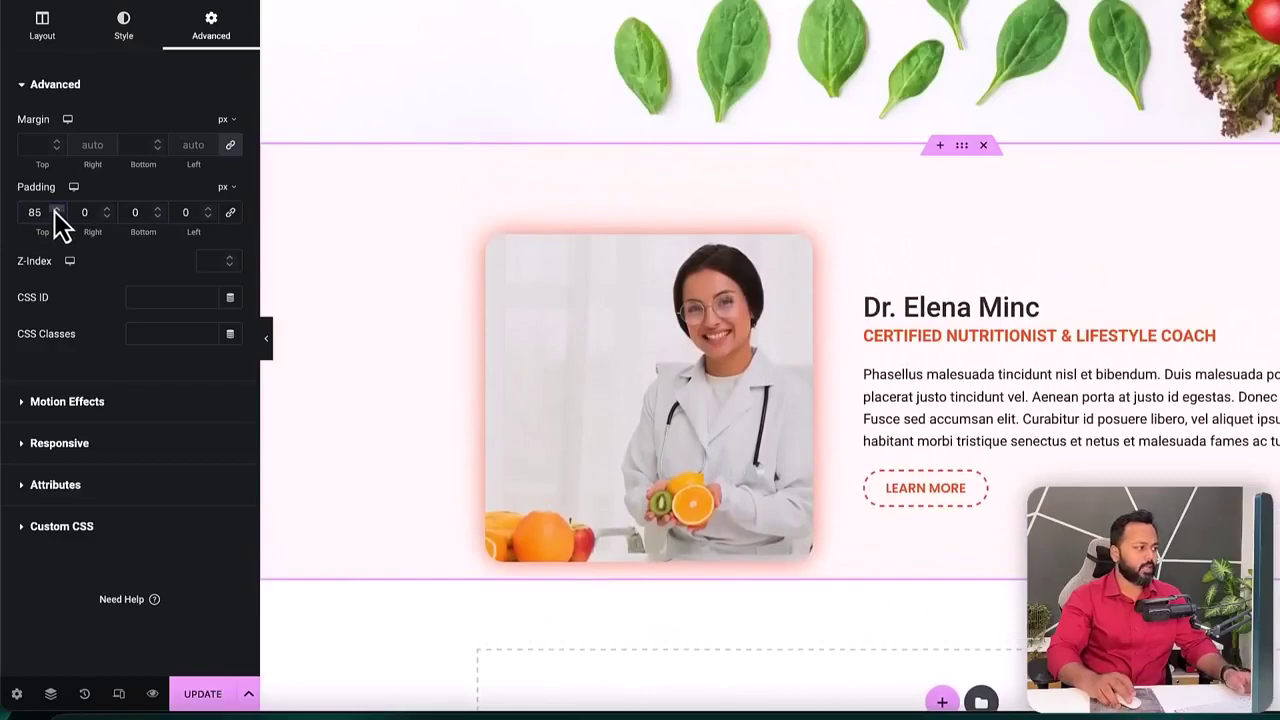
click(130, 212)
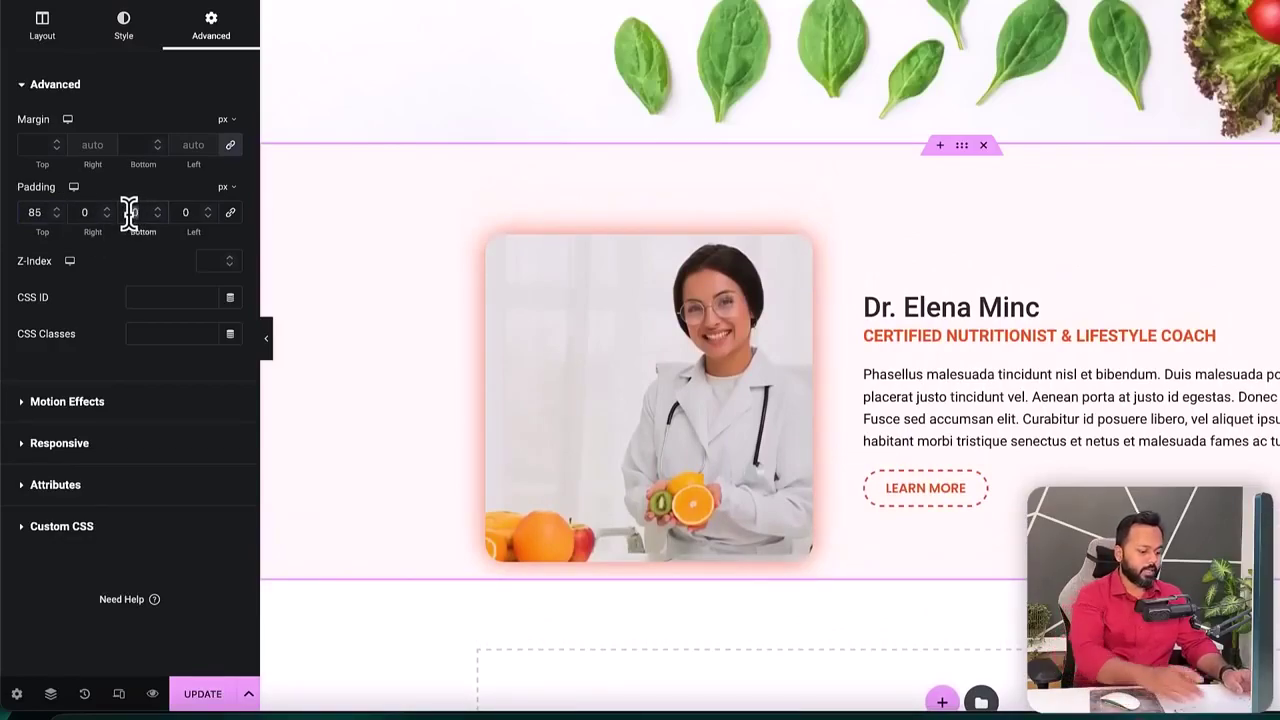
text(85)
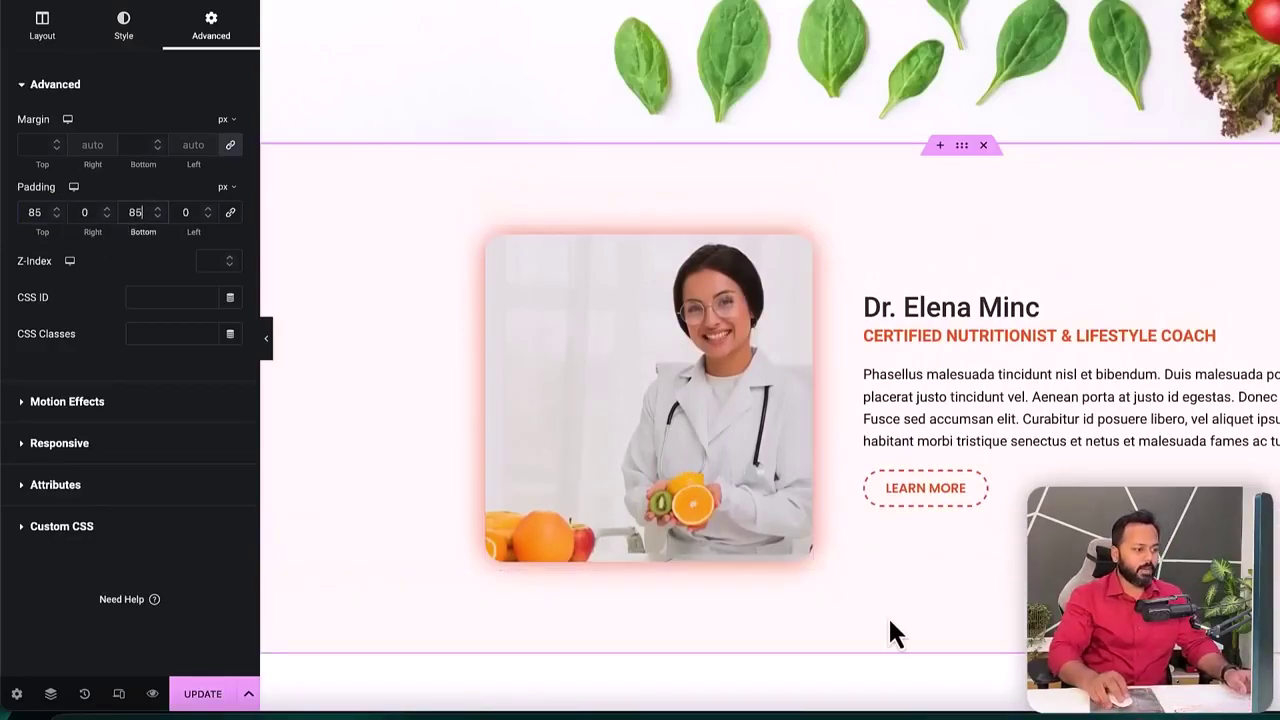
click(240, 688)
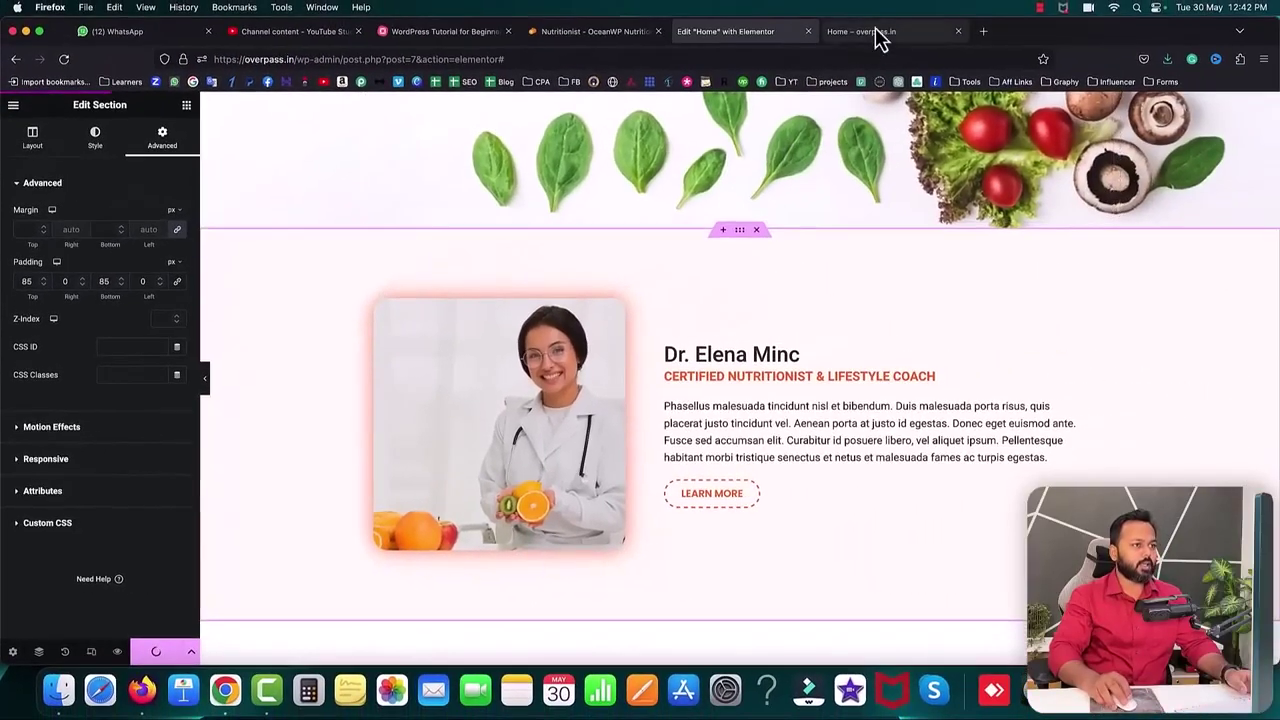
click(868, 33)
- Reload the live home page to check the taller doctor section's spacing
click(62, 60)
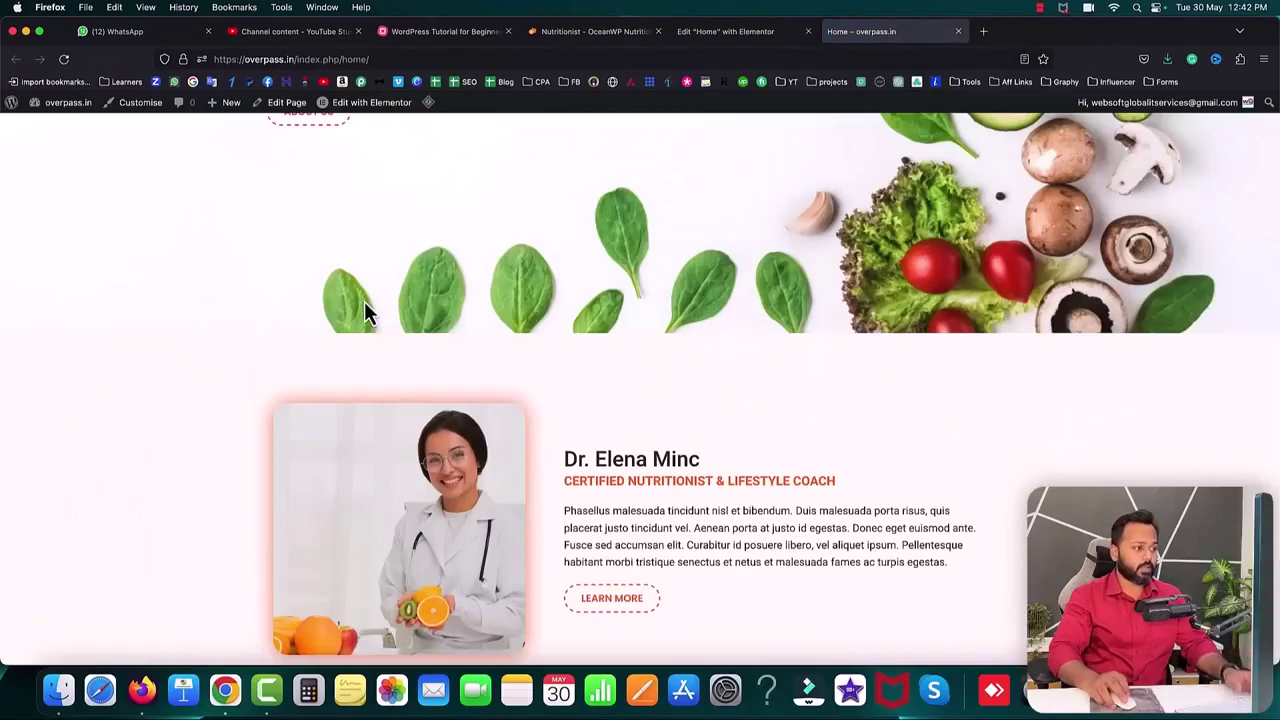
scroll(364, 305, down, 1)
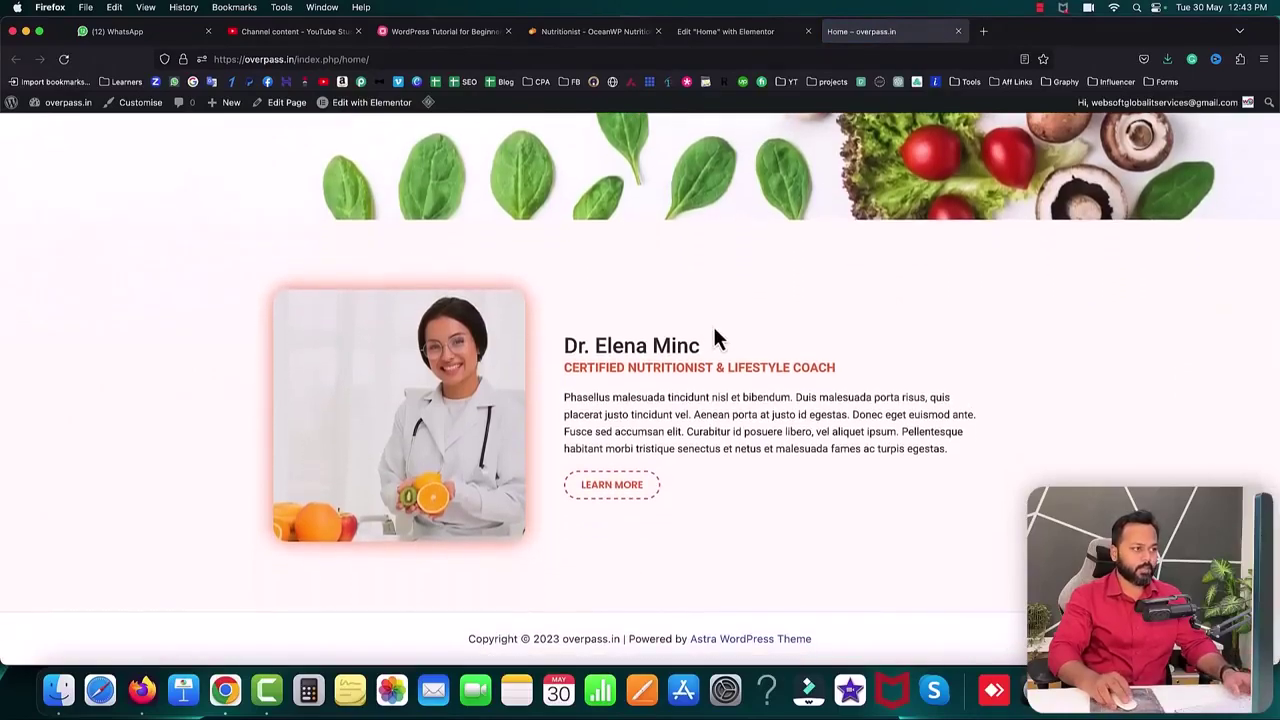
scroll(714, 330, up, 5)
scroll(714, 330, down, 5)
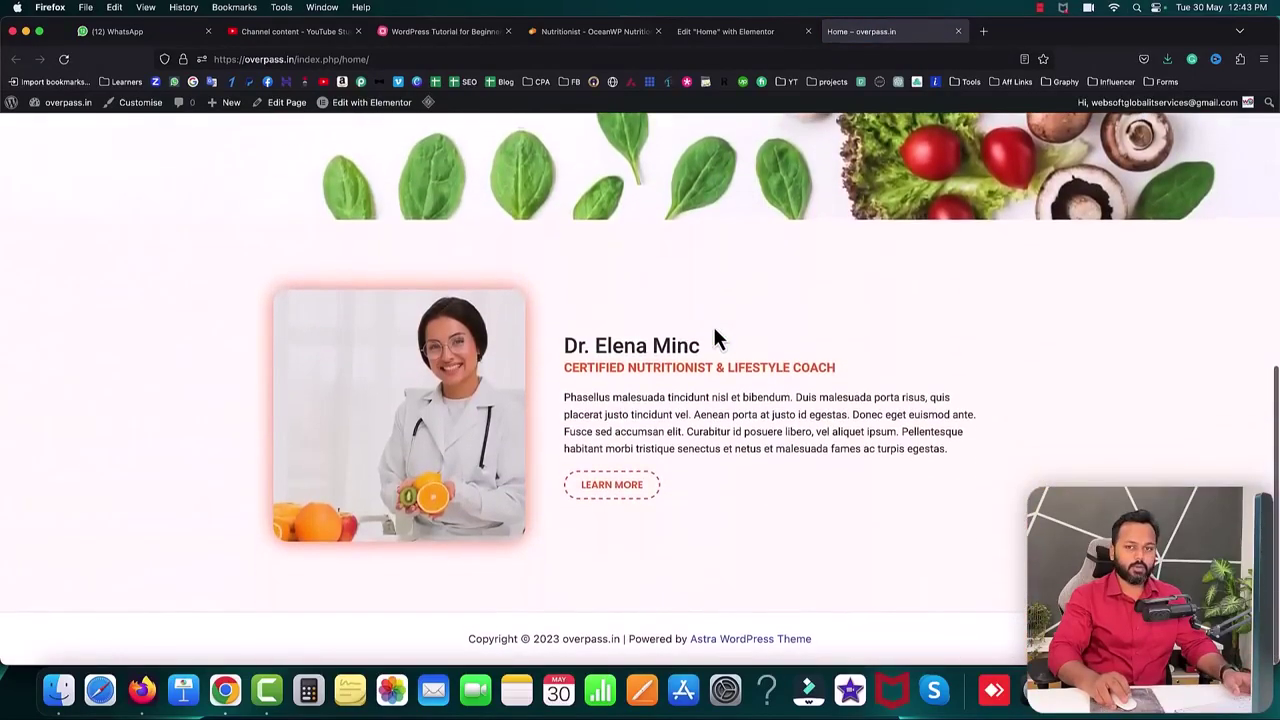
- Find the reference site's fruit-photo counters band (15 / 699k+ / 12 / 532), then return to the editor
click(592, 33)
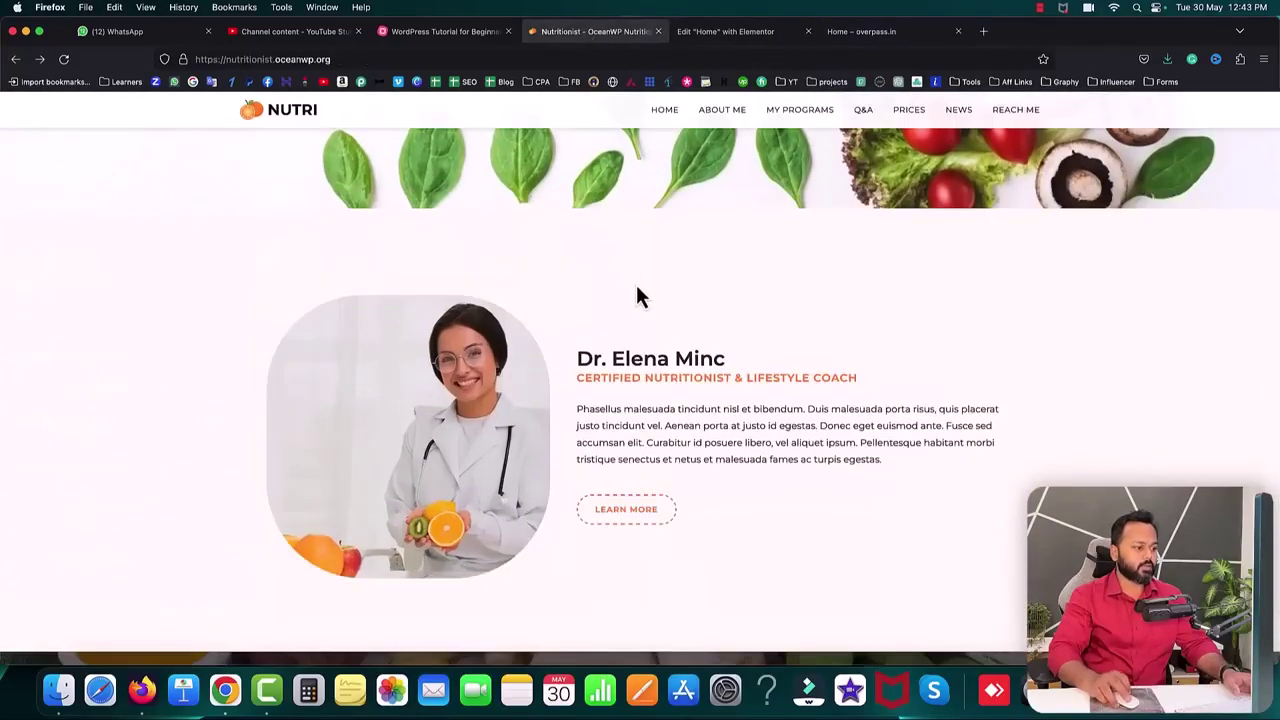
scroll(636, 290, down, 5)
scroll(637, 290, down, 3)
scroll(637, 290, up, 2)
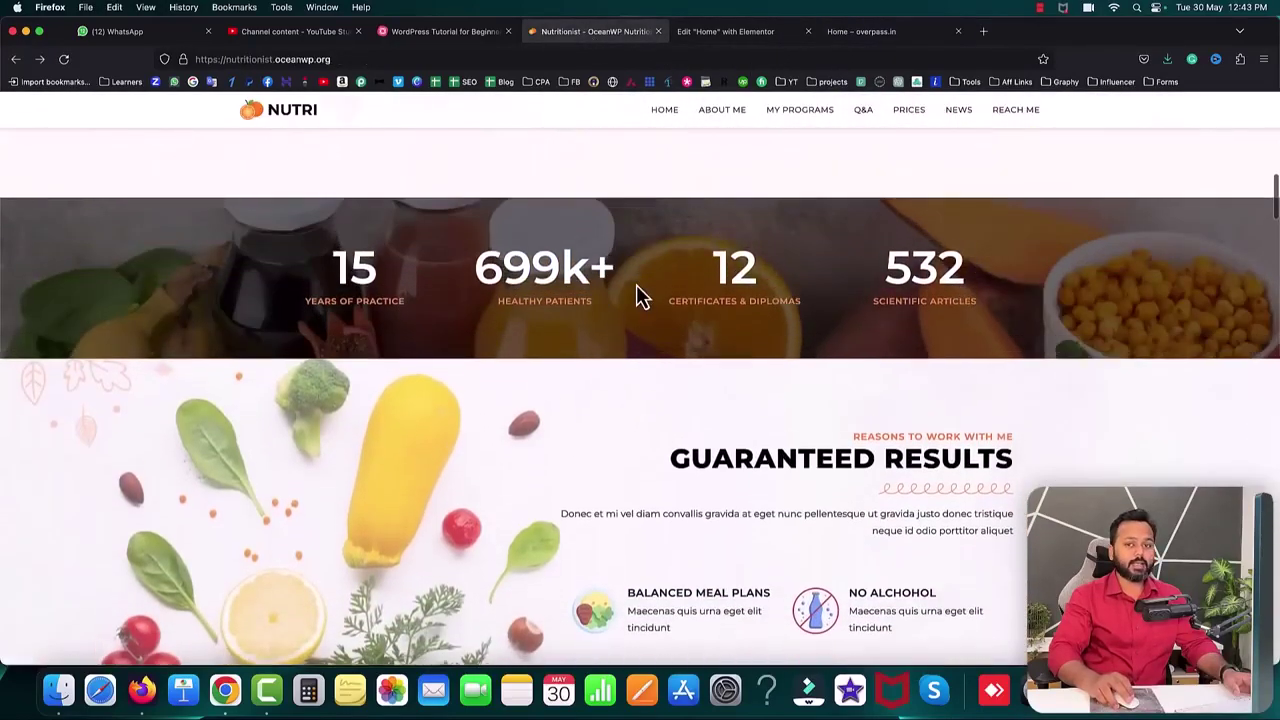
scroll(637, 290, up, 4)
scroll(637, 290, down, 3)
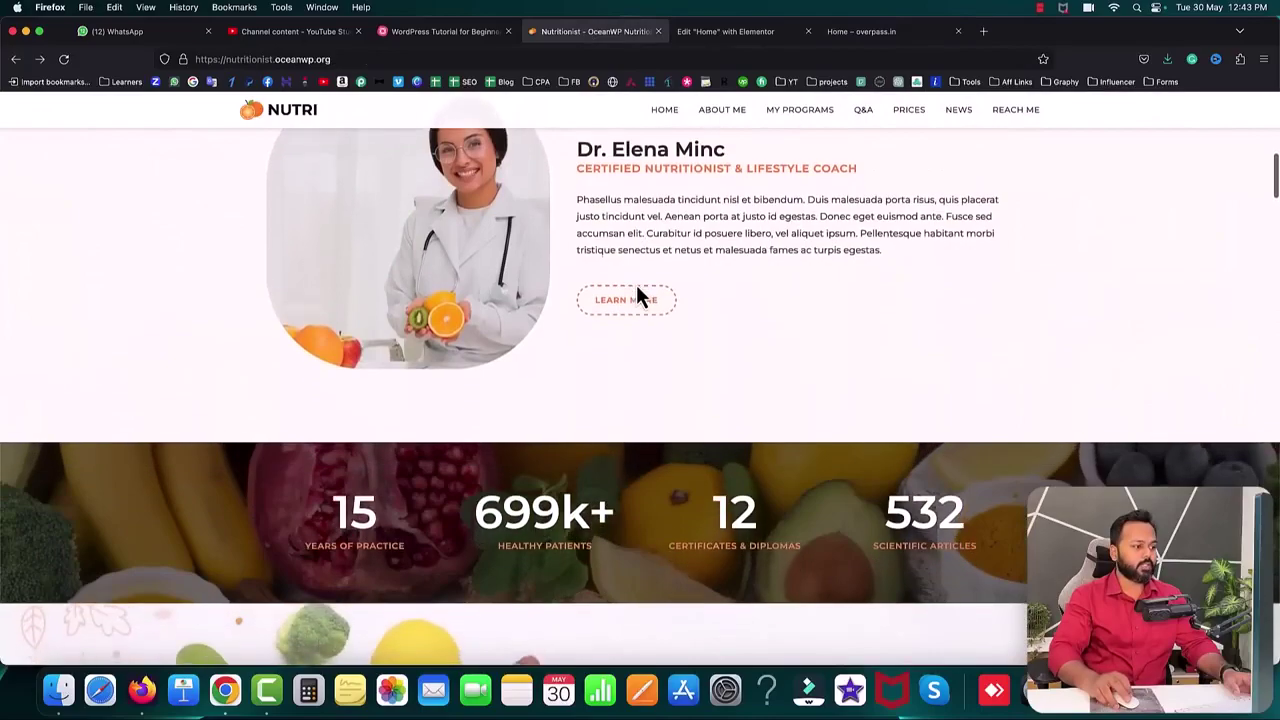
scroll(637, 290, down, 4)
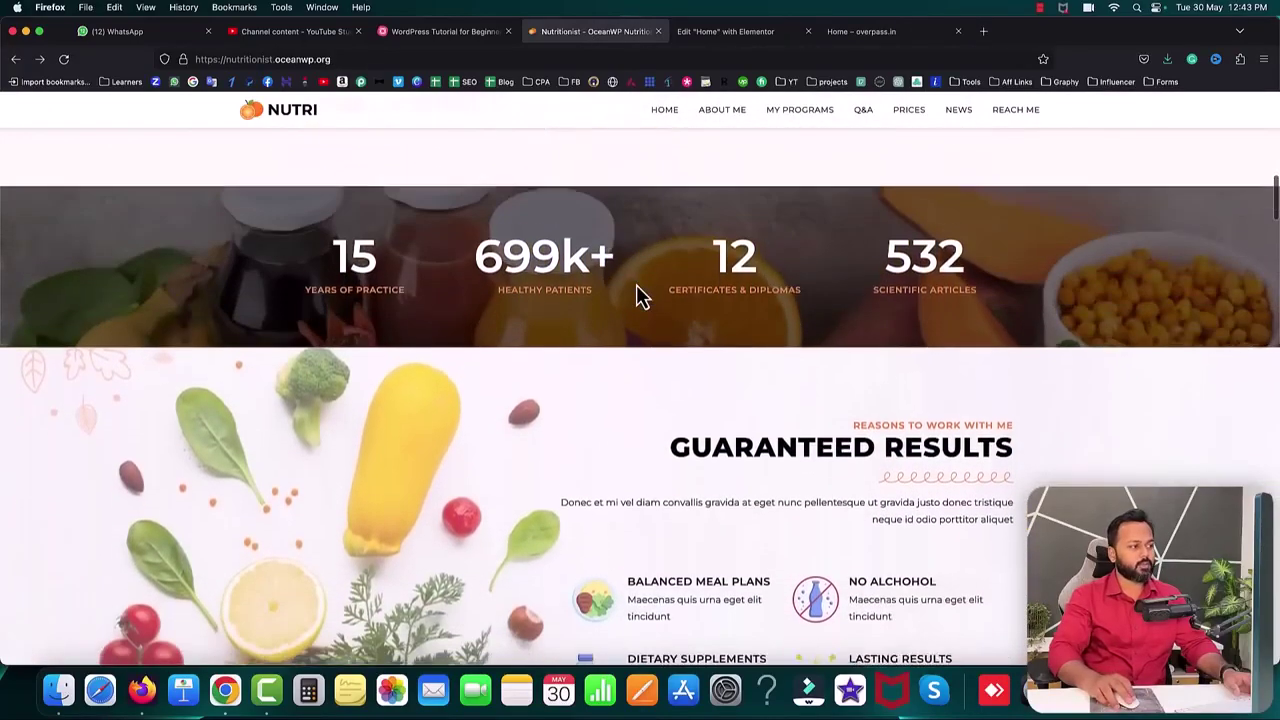
scroll(637, 288, up, 1)
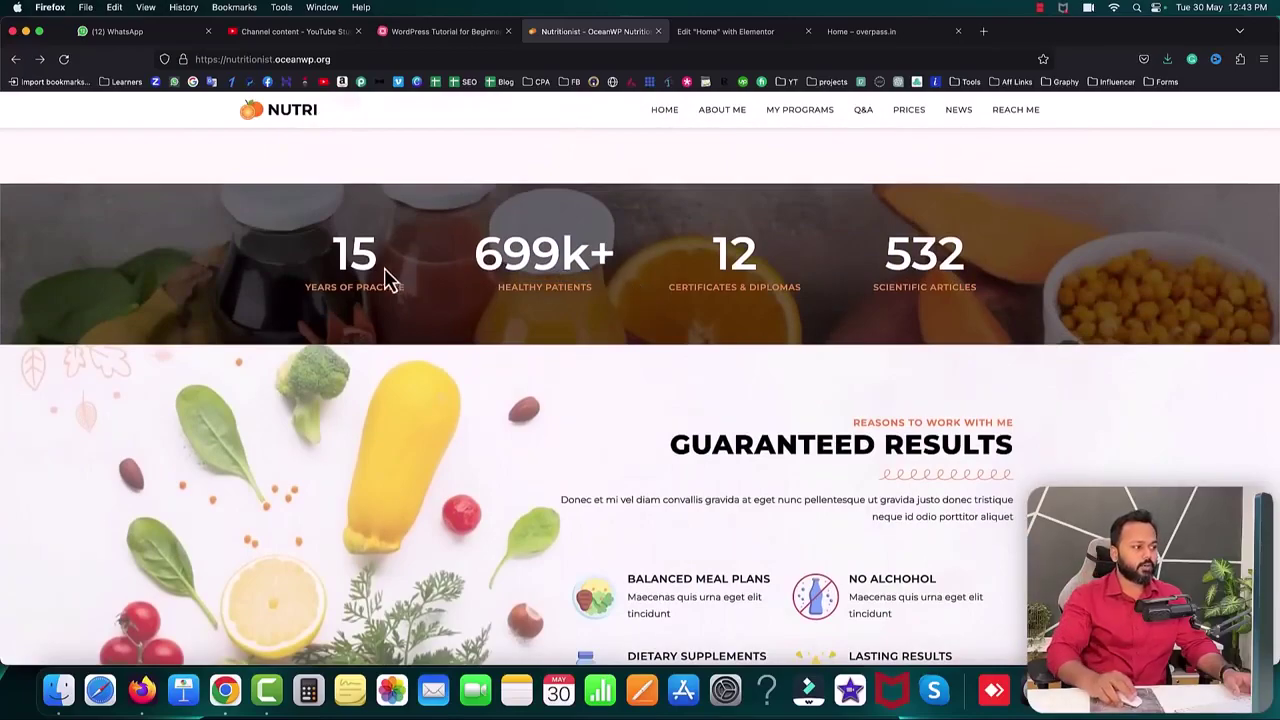
scroll(420, 268, down, 1)
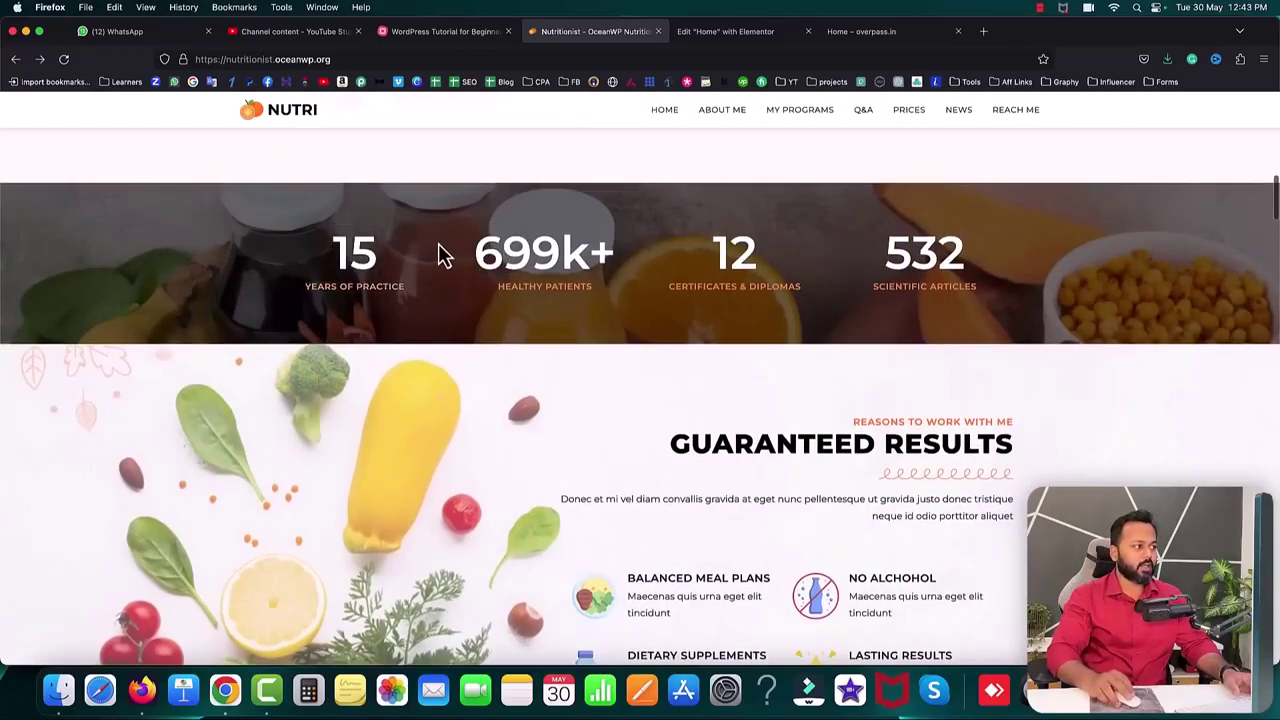
click(64, 60)
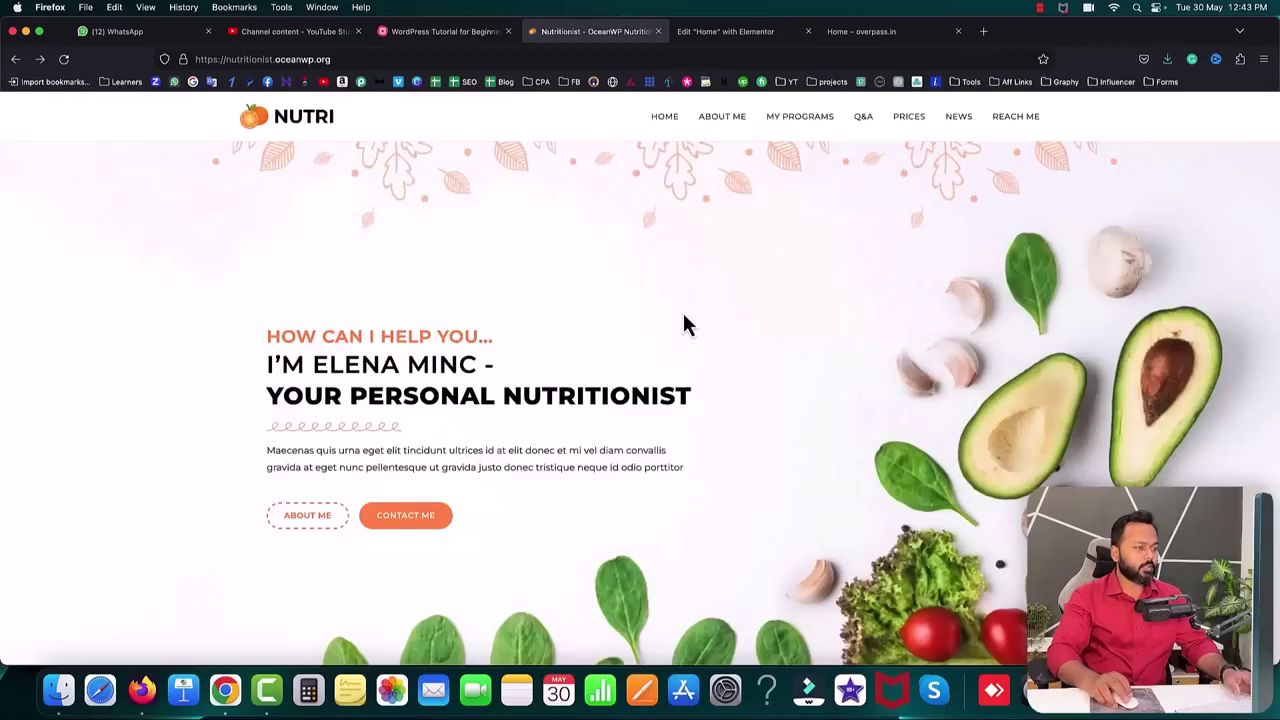
scroll(684, 323, down, 5)
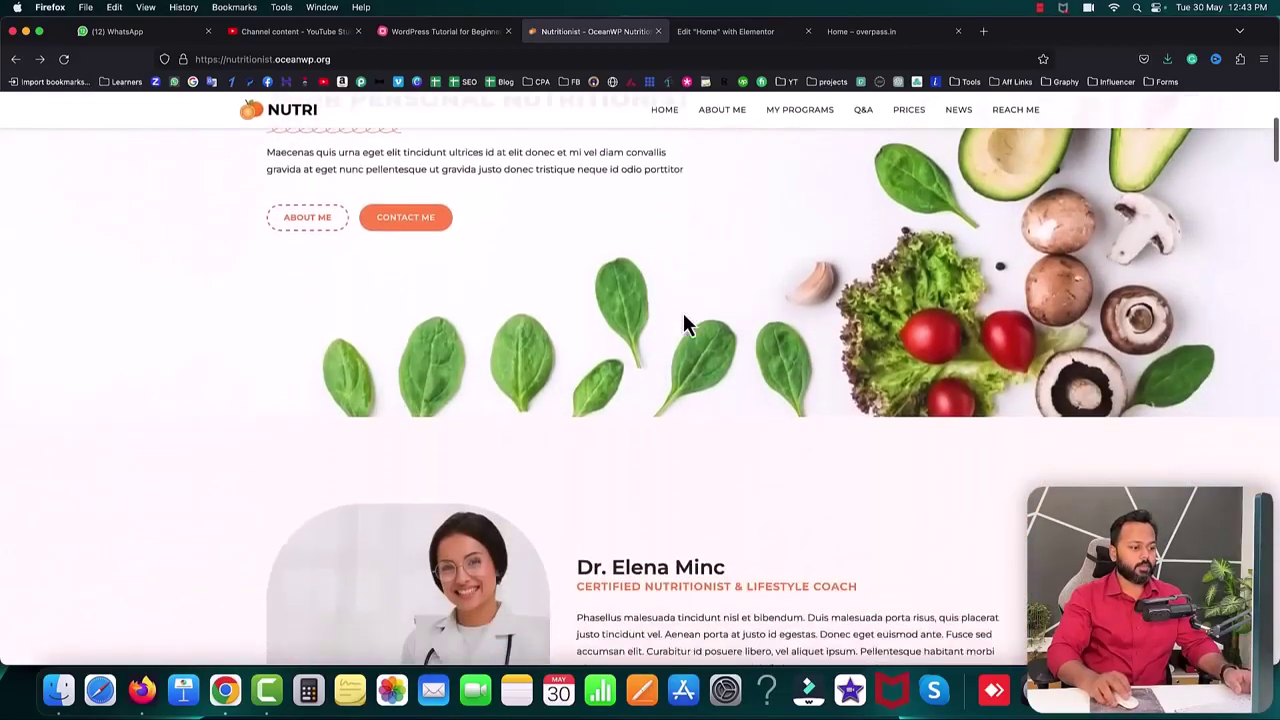
scroll(684, 323, down, 3)
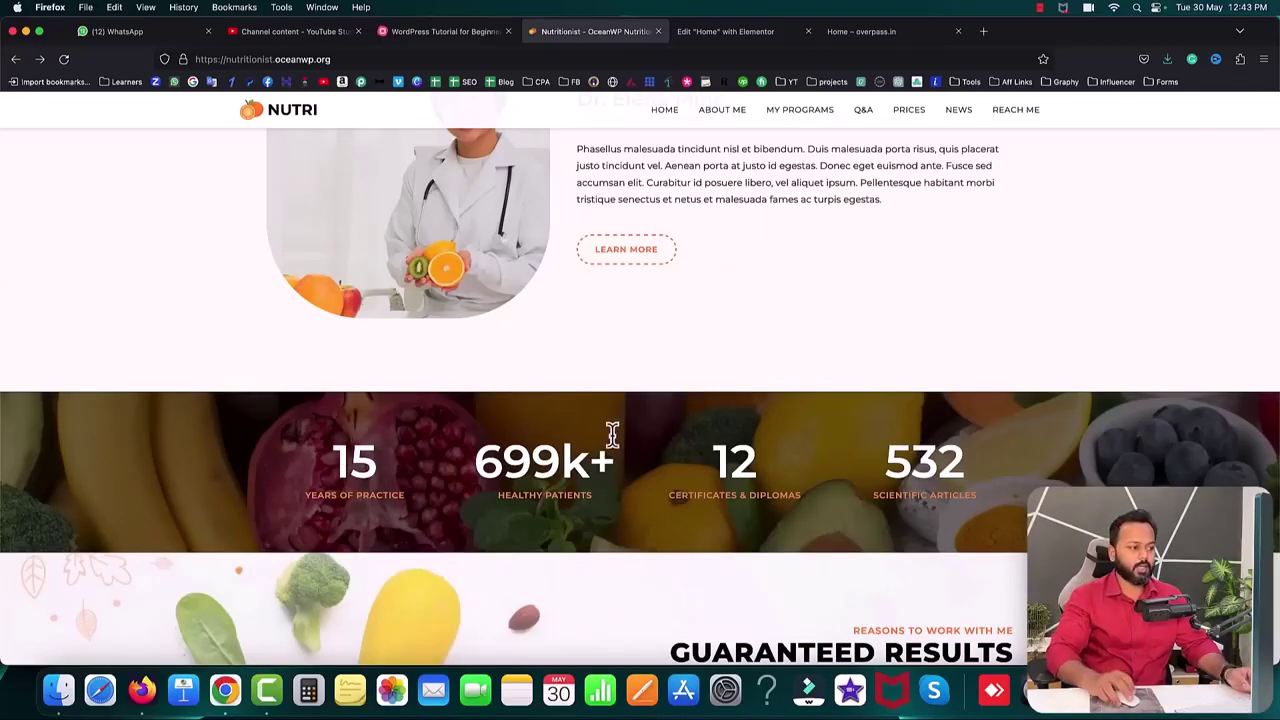
scroll(700, 420, down, 2)
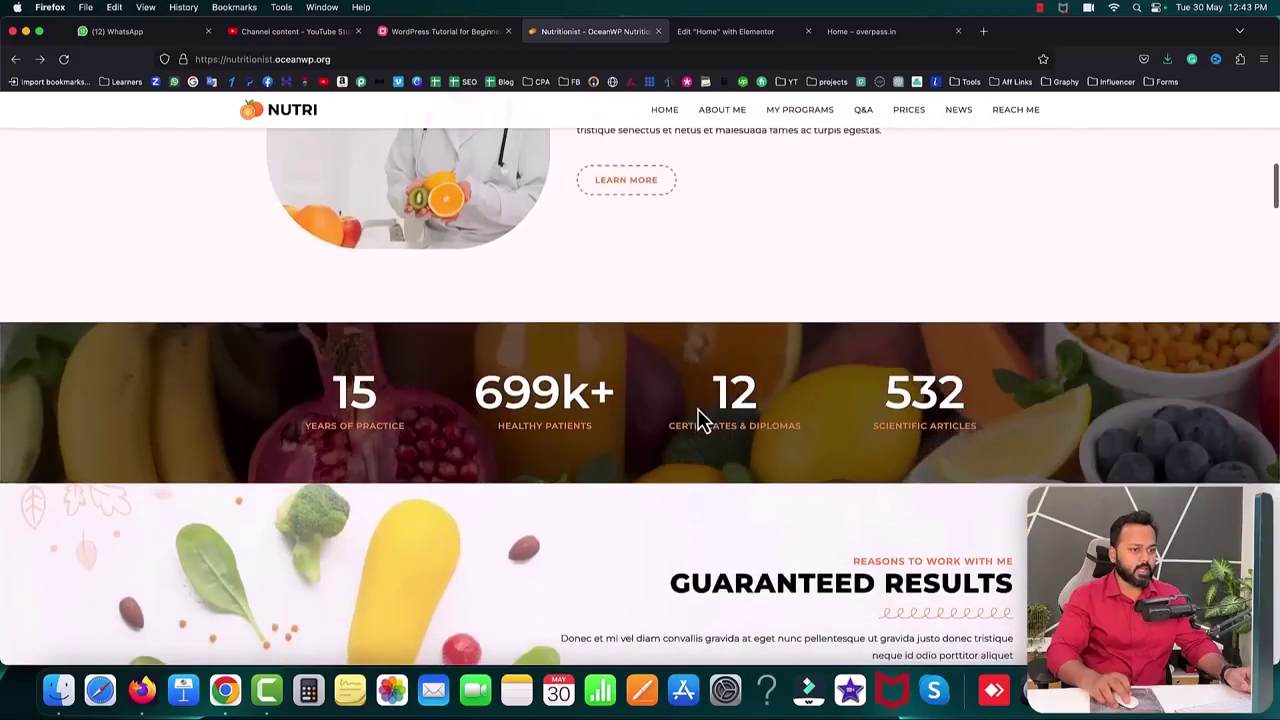
scroll(700, 420, down, 2)
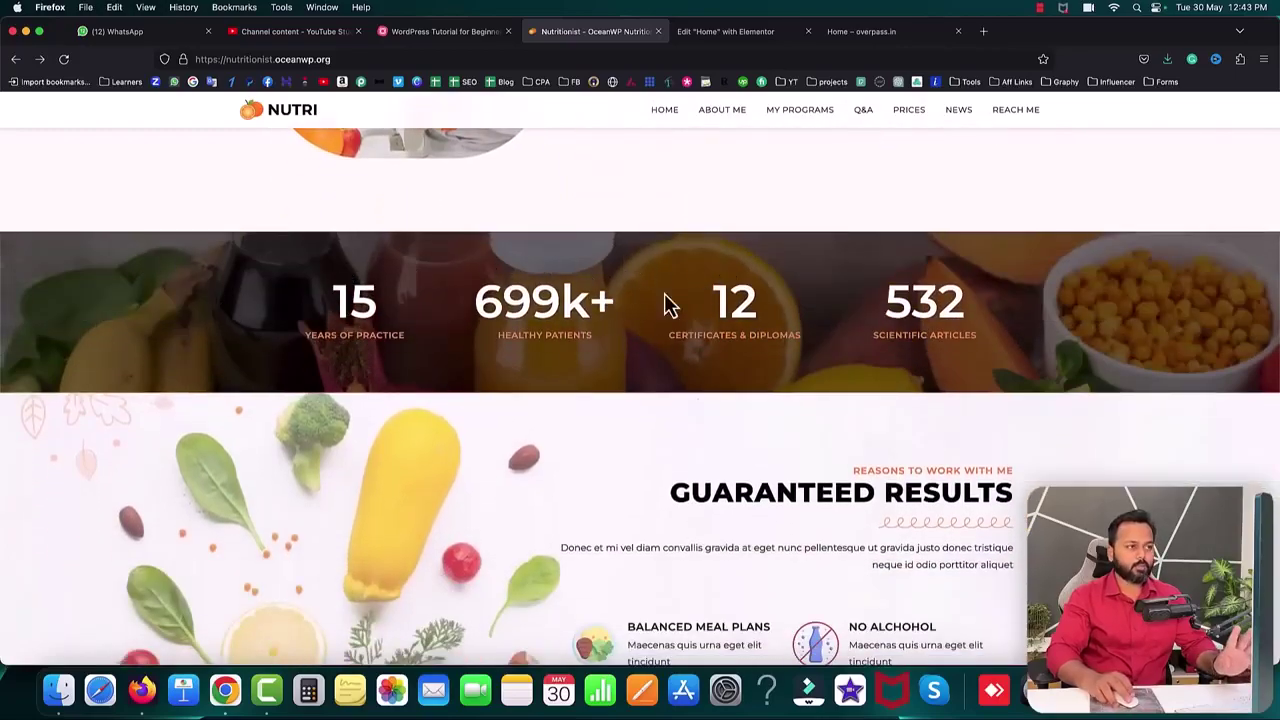
click(730, 31)
- Add a new one-column section below the nutritionist profile and give it a Classic background
scroll(740, 460, down, 4)
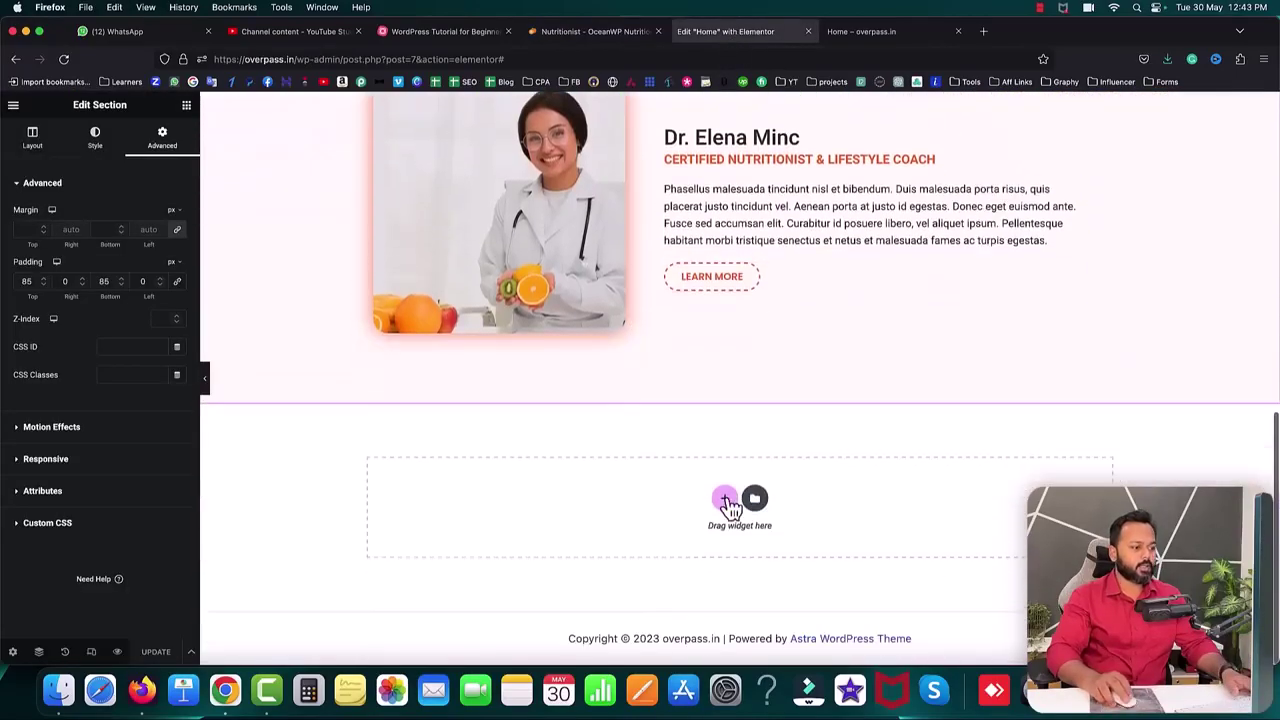
click(726, 500)
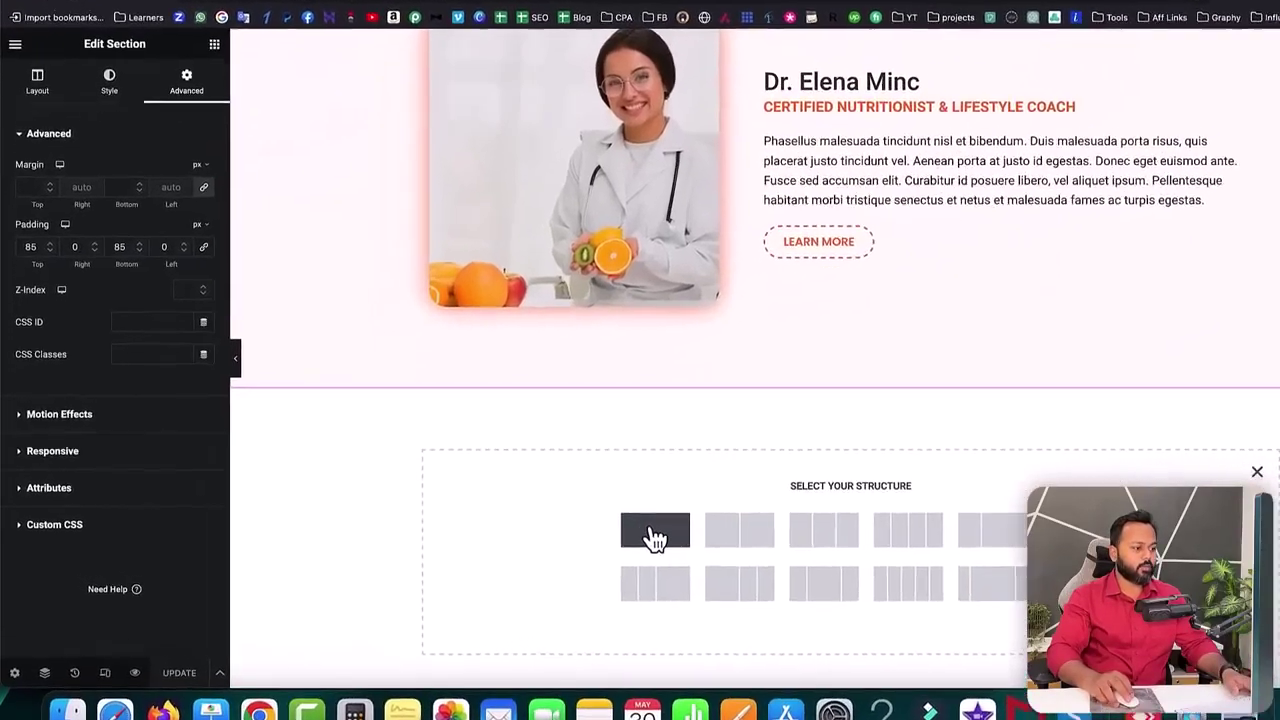
click(655, 530)
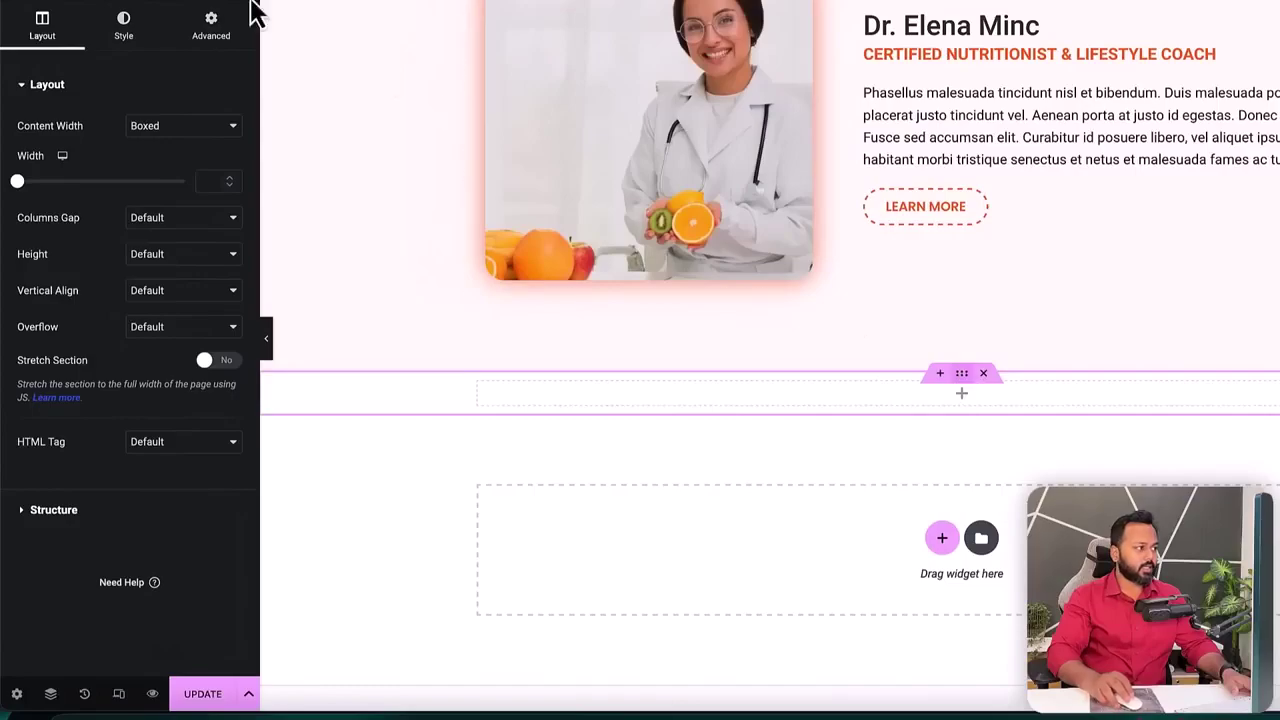
click(128, 30)
click(162, 168)
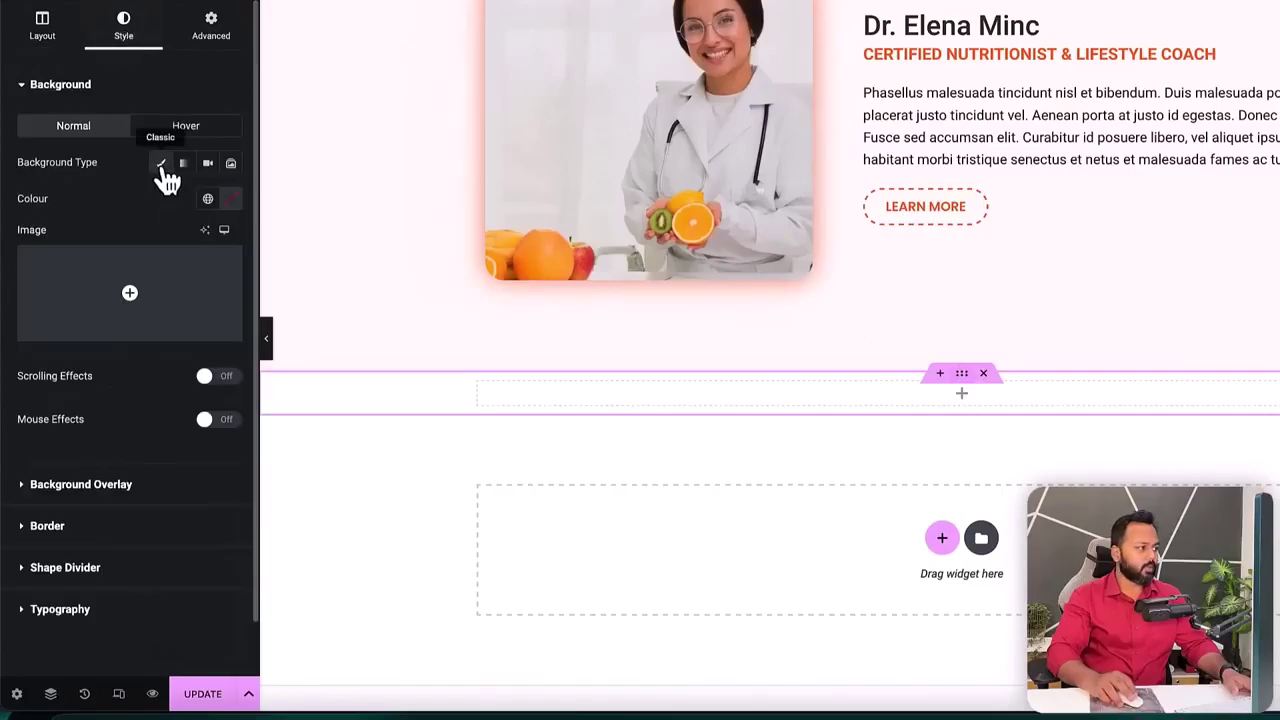
- Upload immunity-boosting-food-healthy-lifestyle-1.jpg and insert it as the section's background image
click(94, 306)
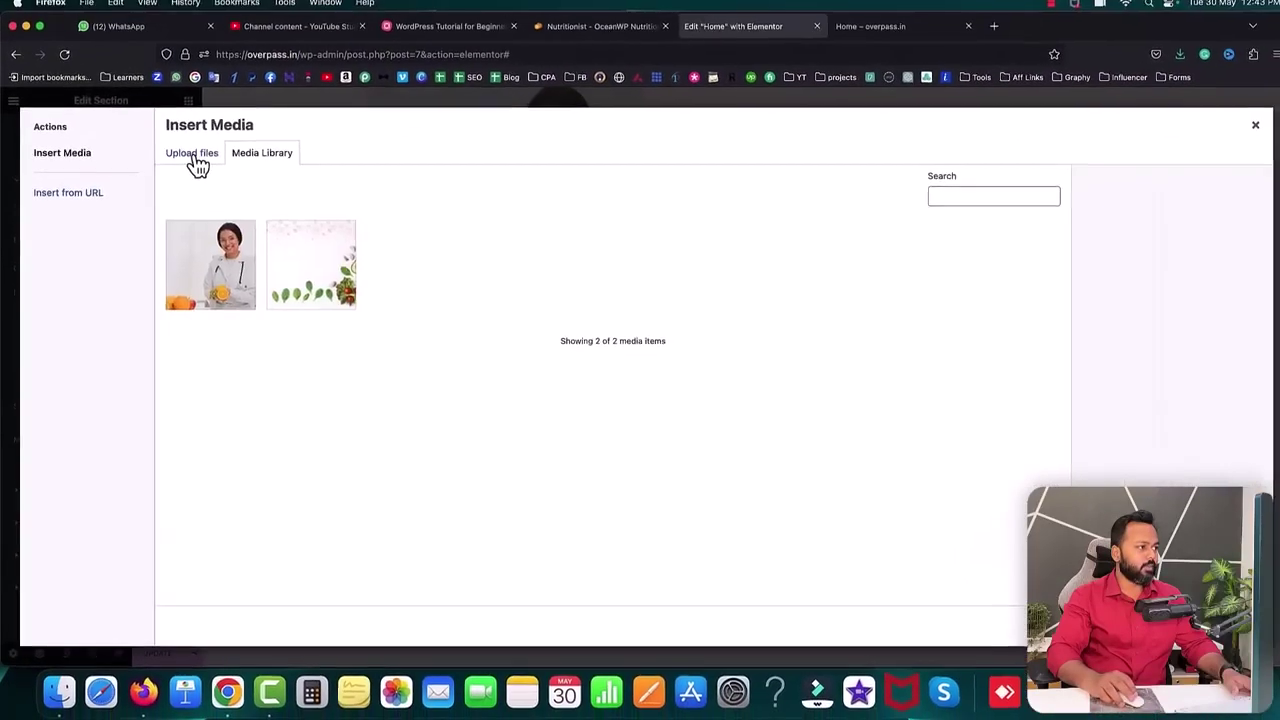
click(192, 155)
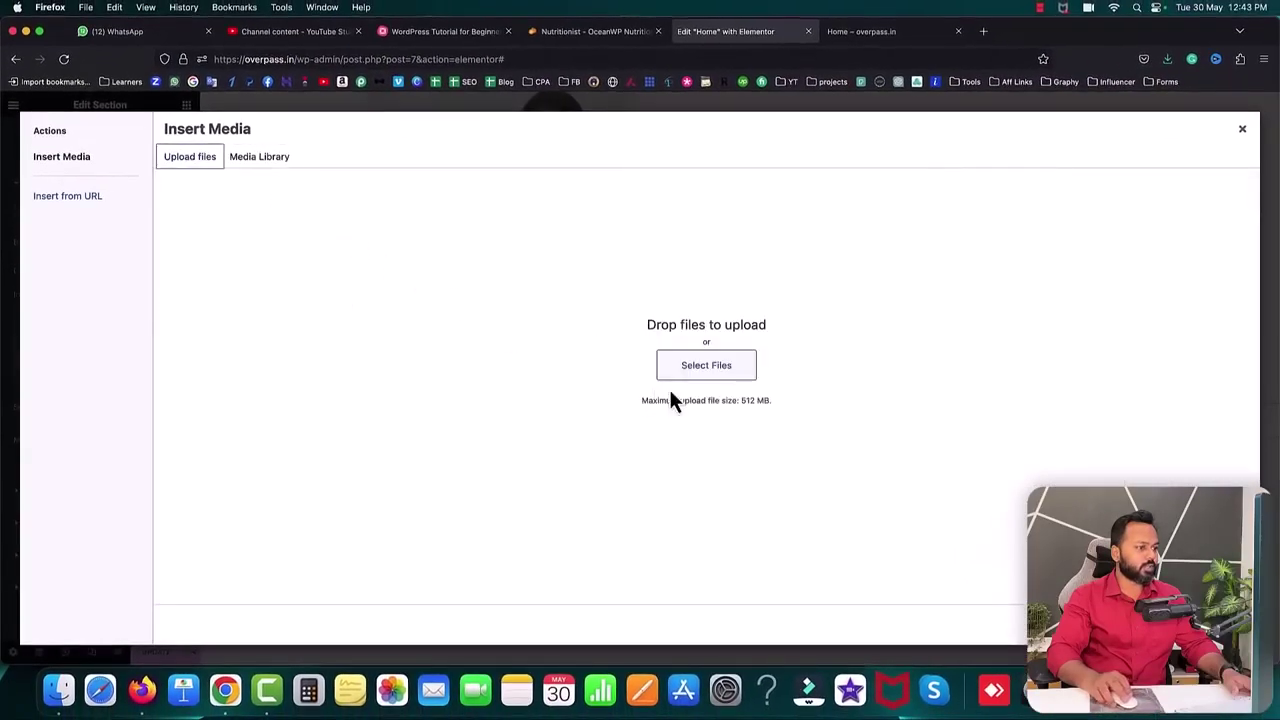
click(691, 372)
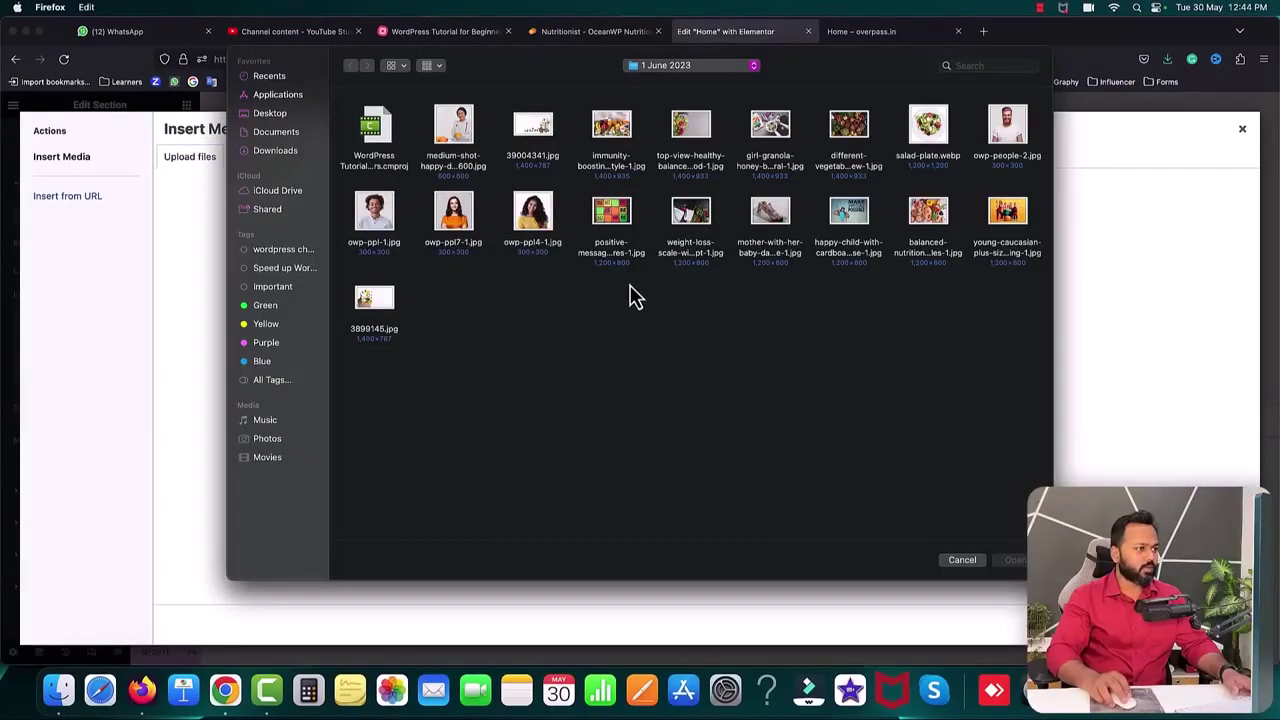
click(611, 135)
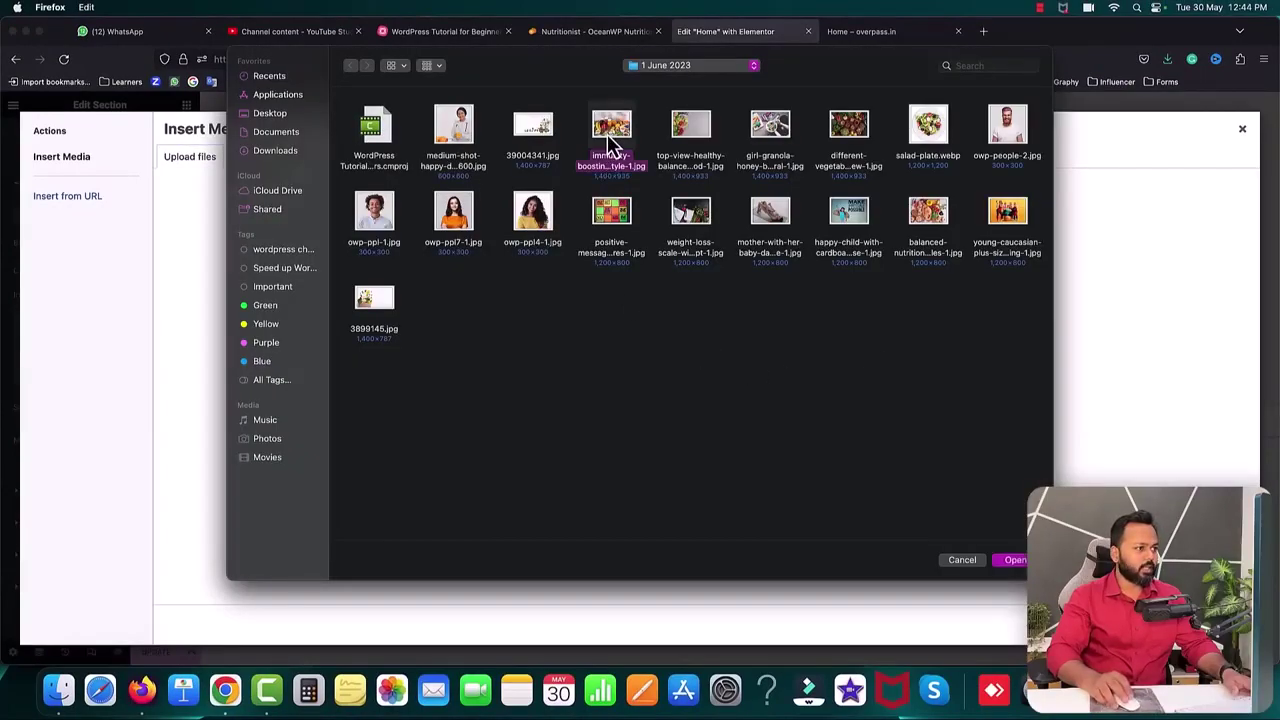
click(1010, 561)
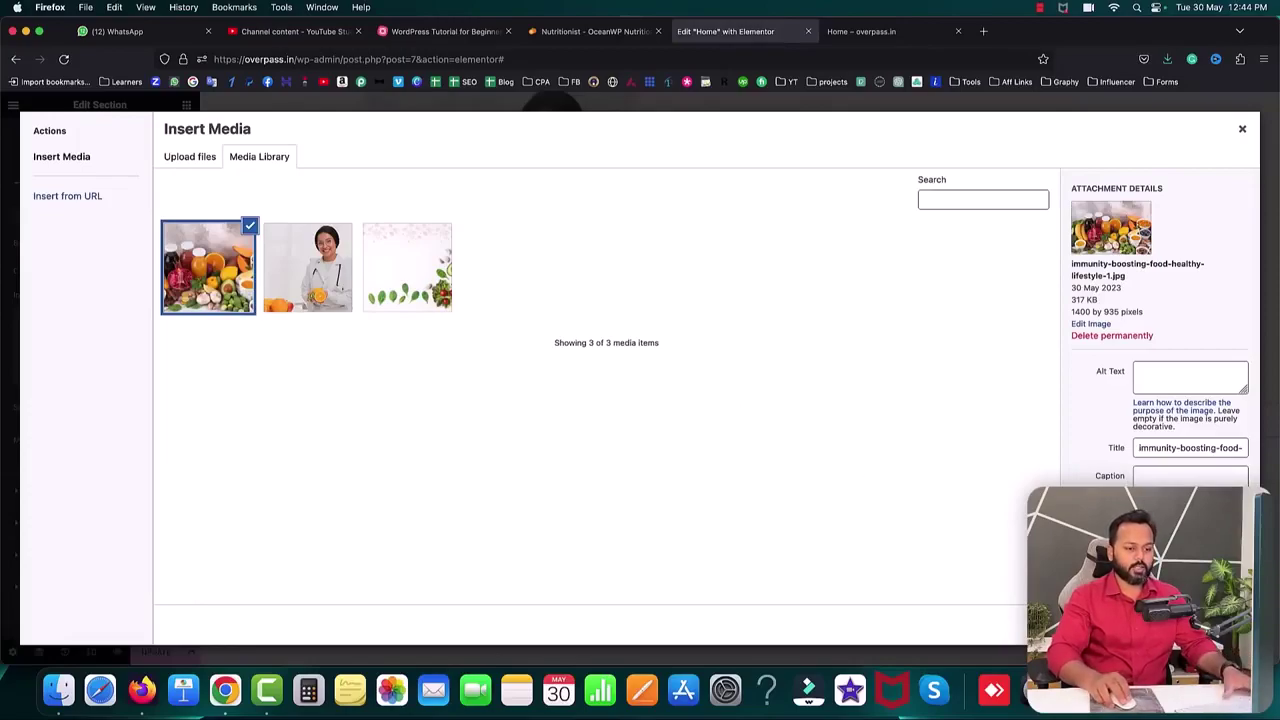
click(1195, 625)
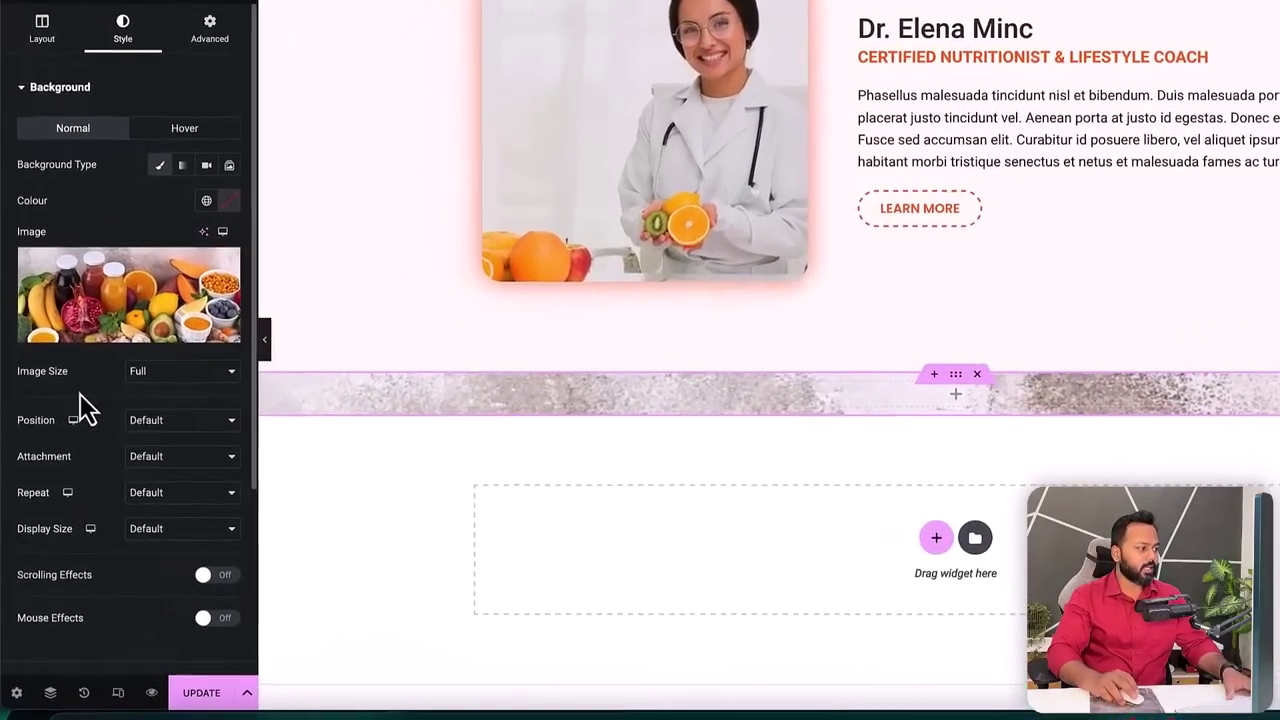
- Set the background to Full size, Centre Centre, No-repeat, Cover, and drop in an Inner Section
click(118, 403)
click(151, 372)
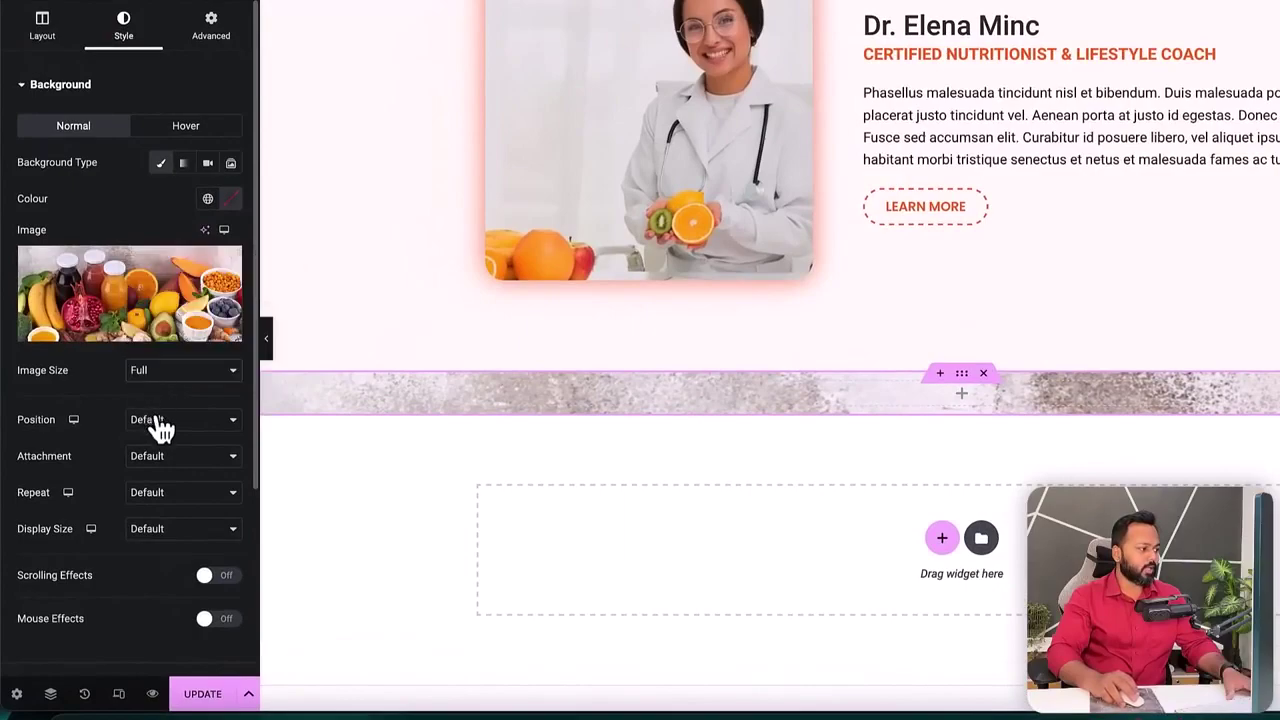
click(157, 422)
click(159, 433)
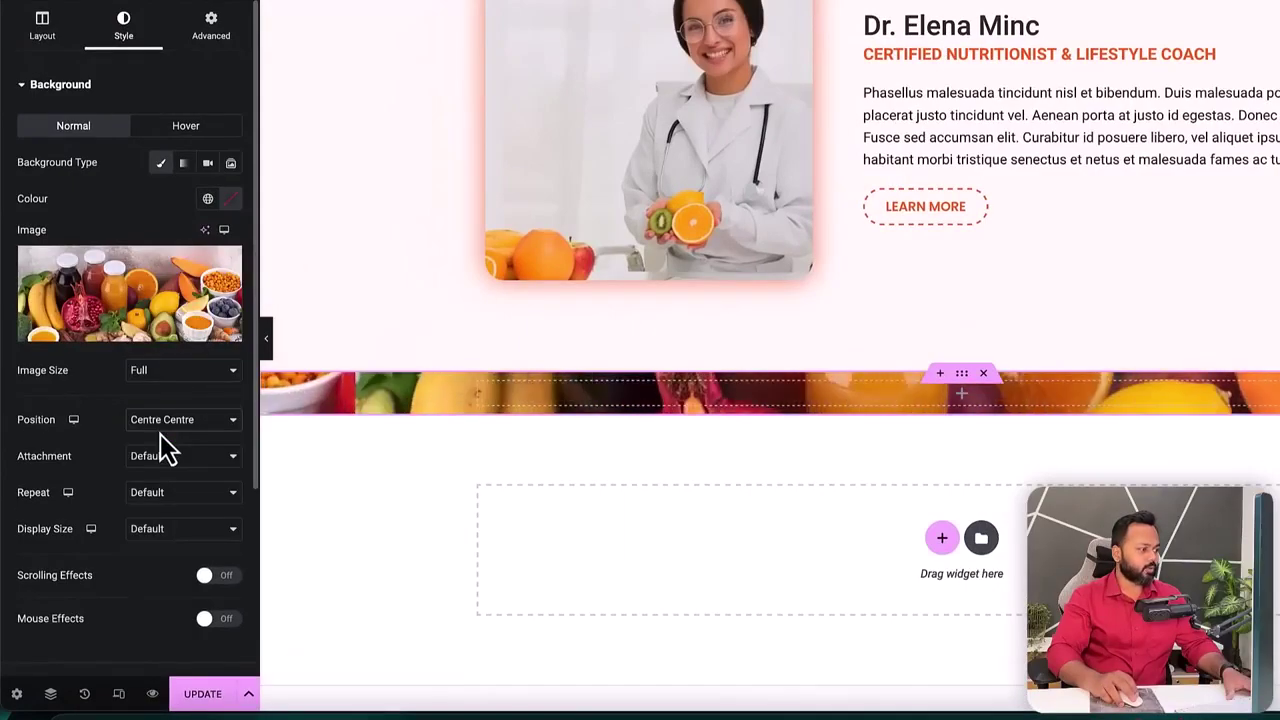
click(150, 500)
click(158, 506)
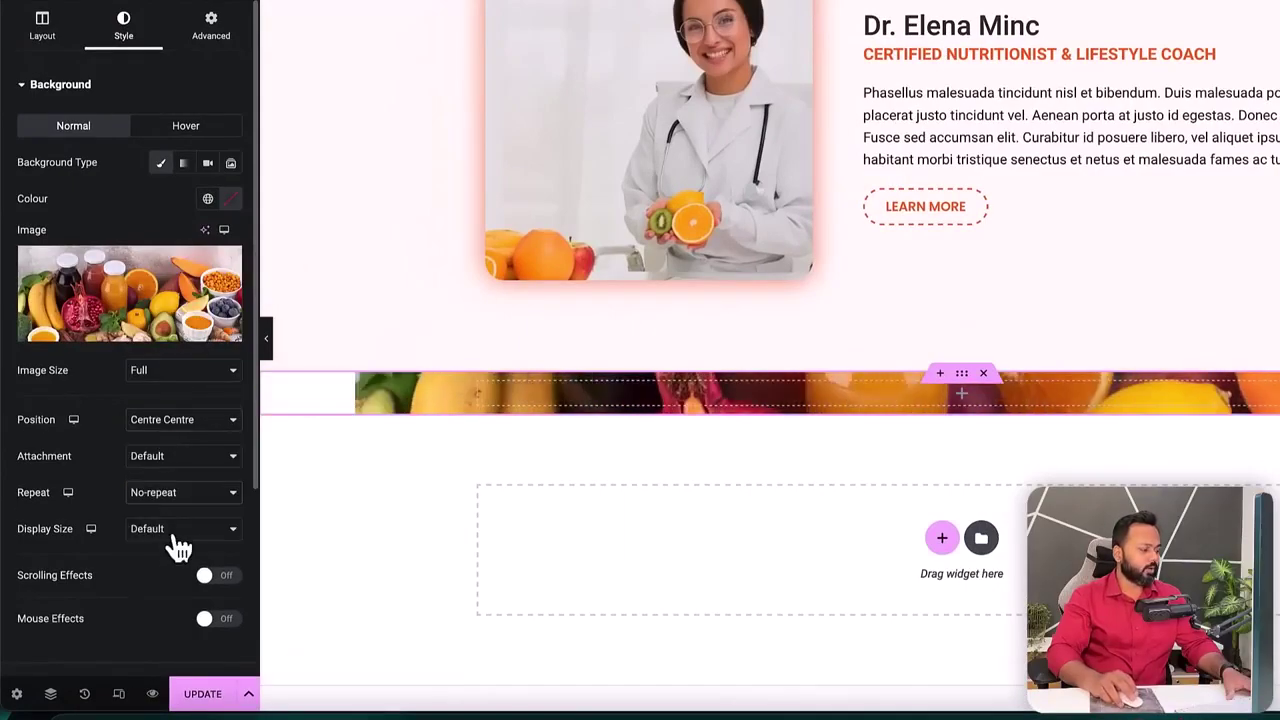
click(175, 540)
click(155, 558)
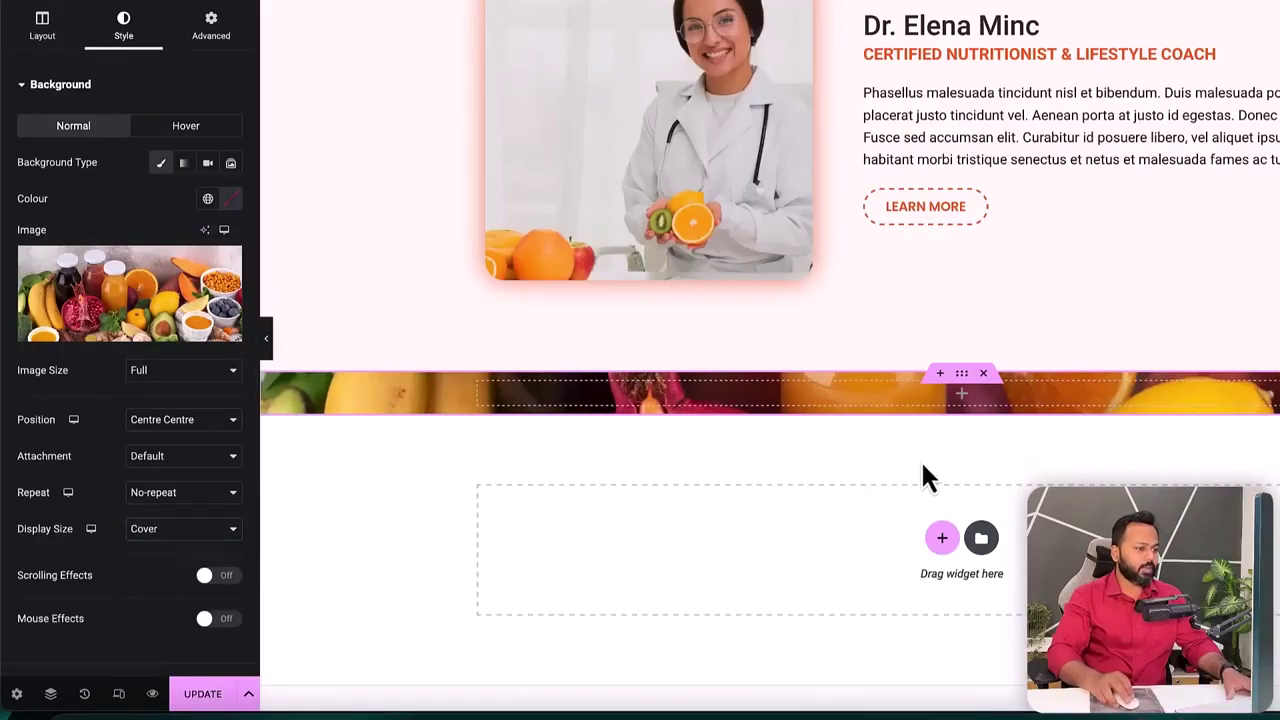
click(966, 398)
drag(30, 169, 533, 405)
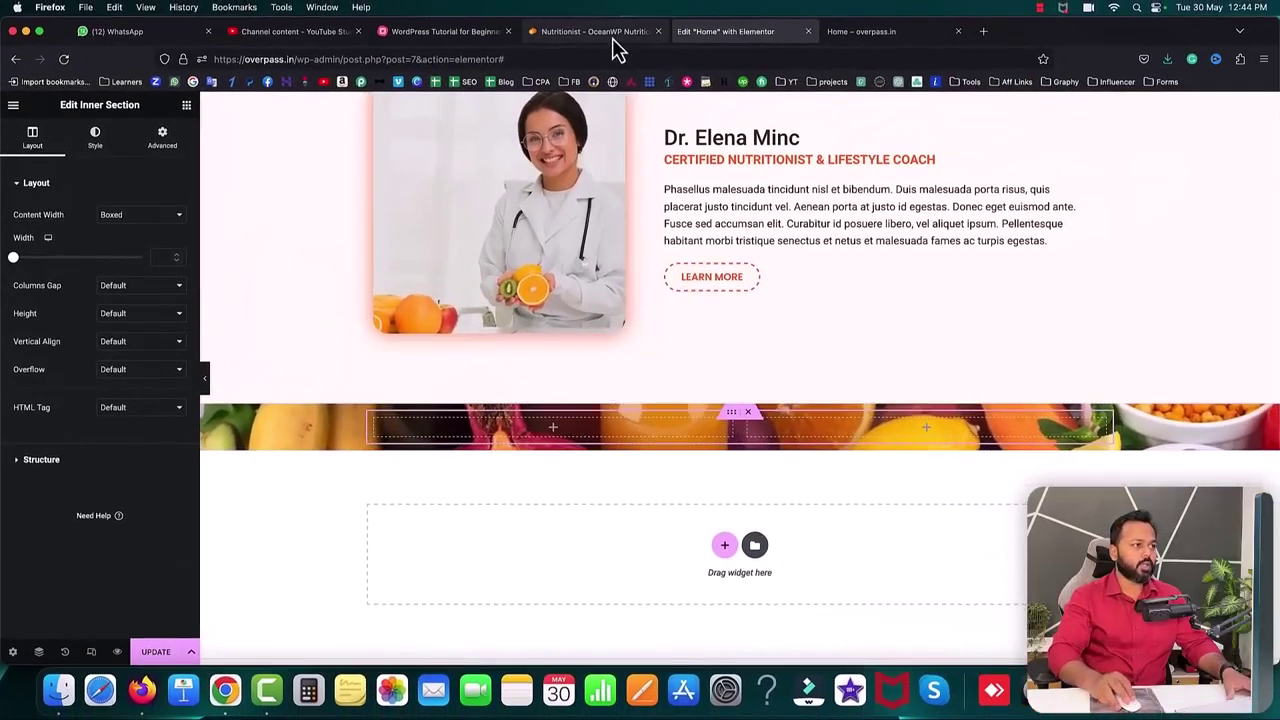
- After checking the reference, add a third and a fourth column to the inner section
click(605, 32)
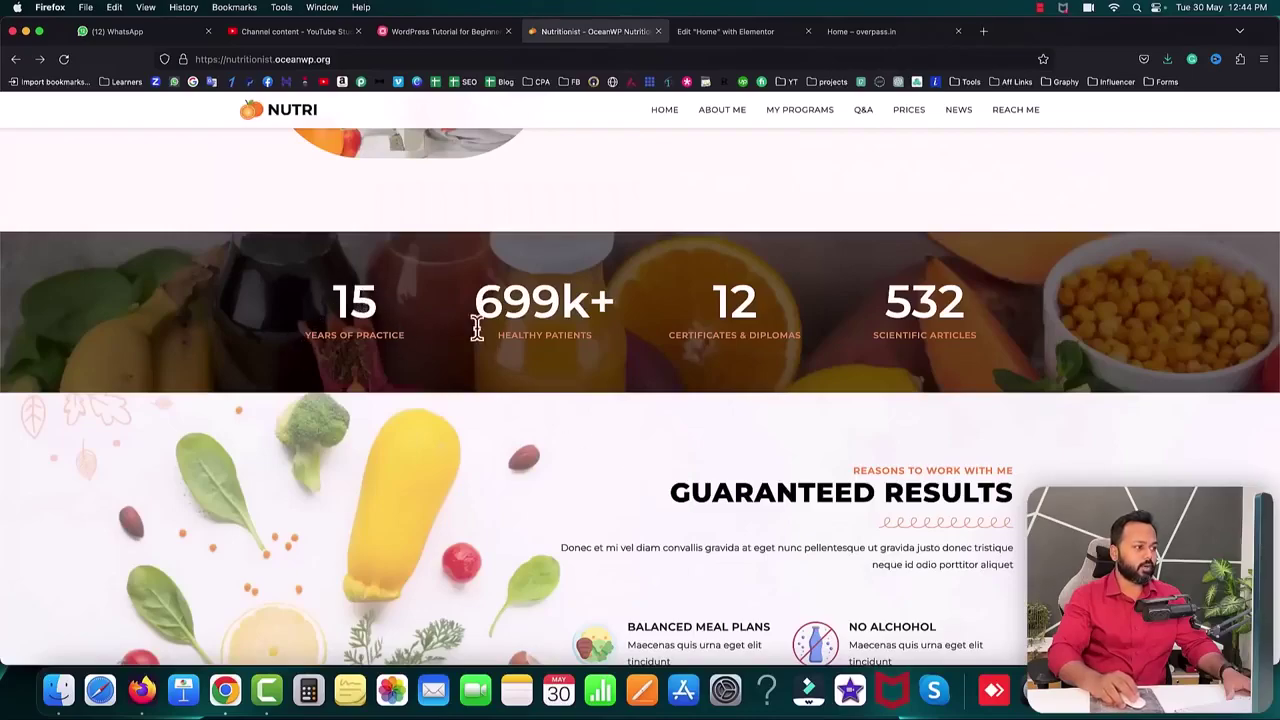
click(730, 31)
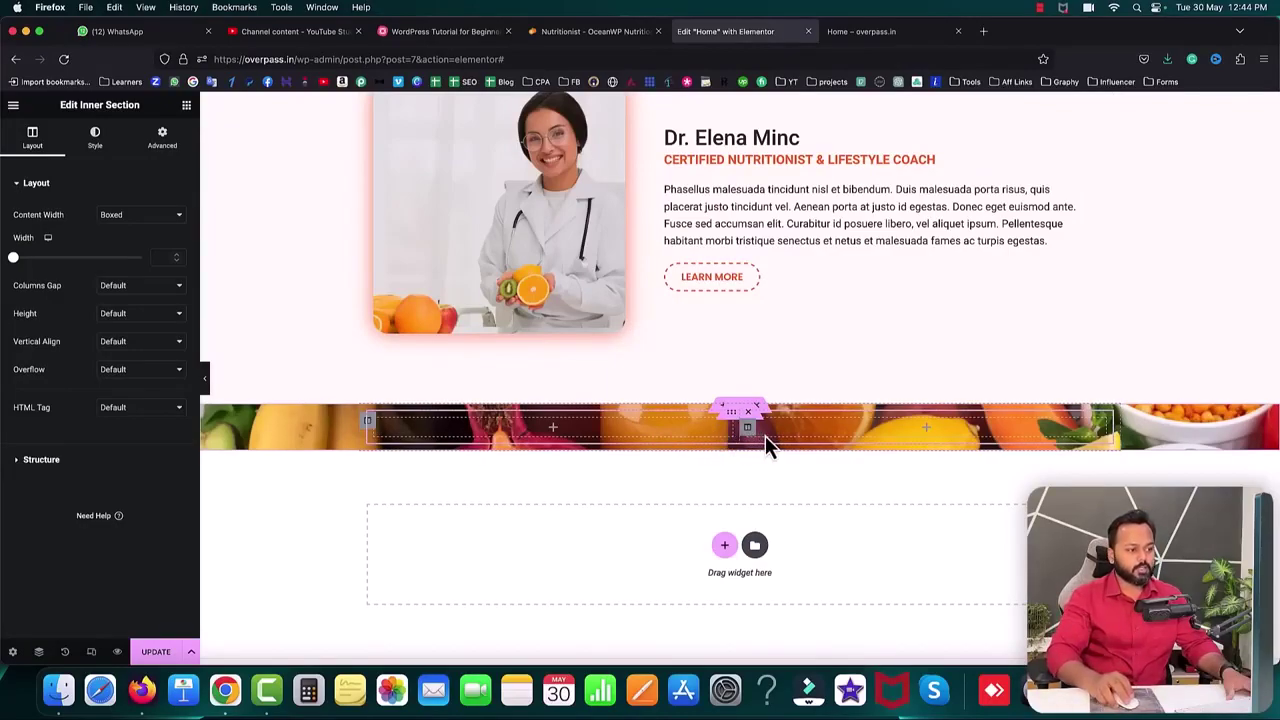
right_click(752, 438)
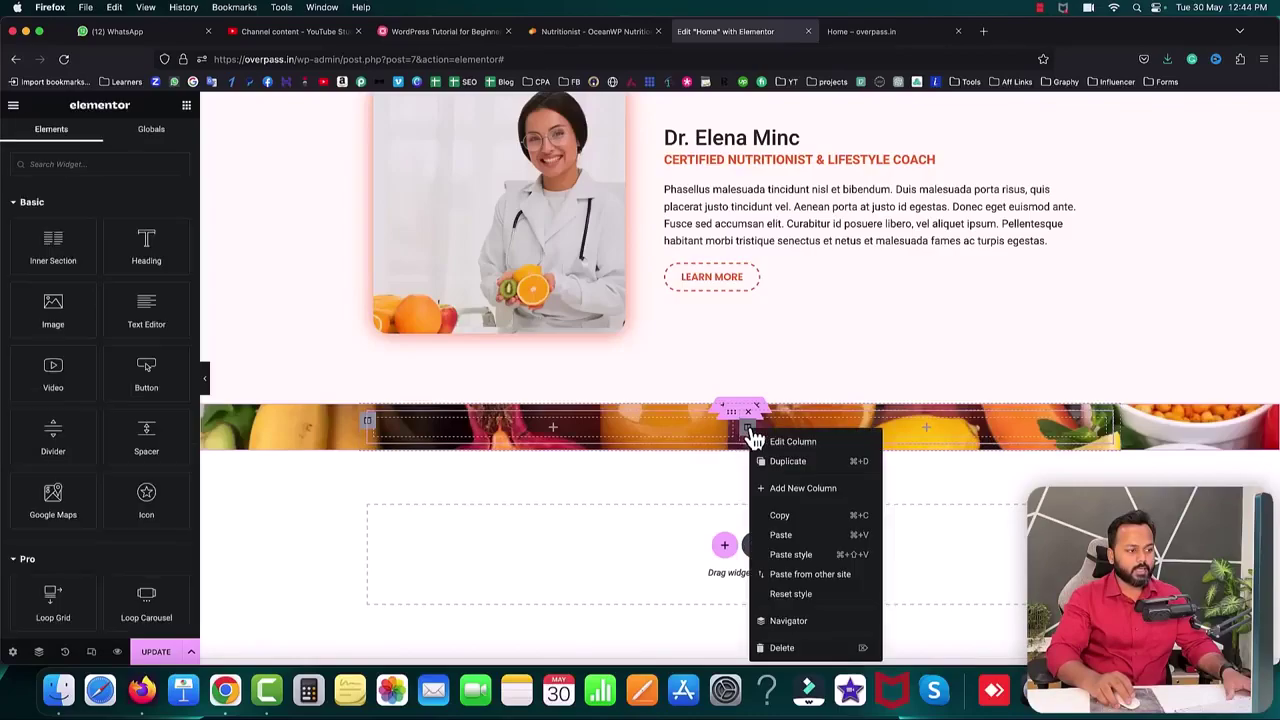
click(797, 488)
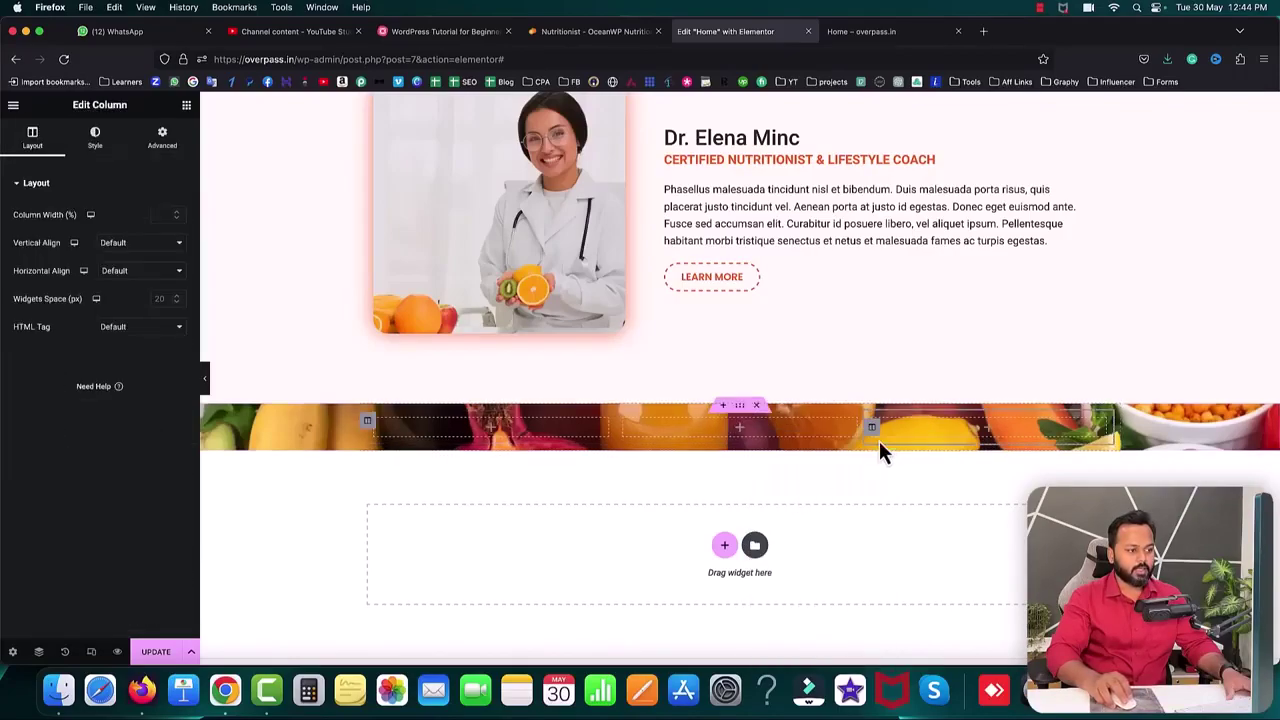
right_click(872, 429)
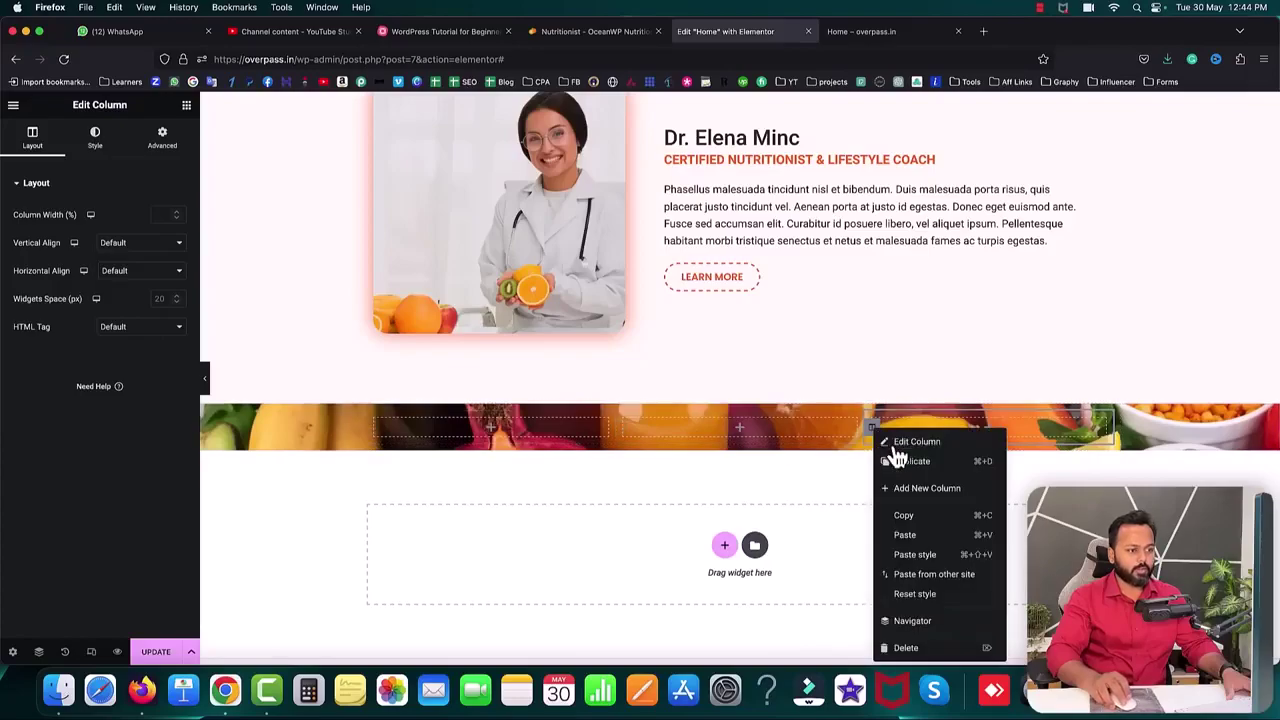
click(914, 490)
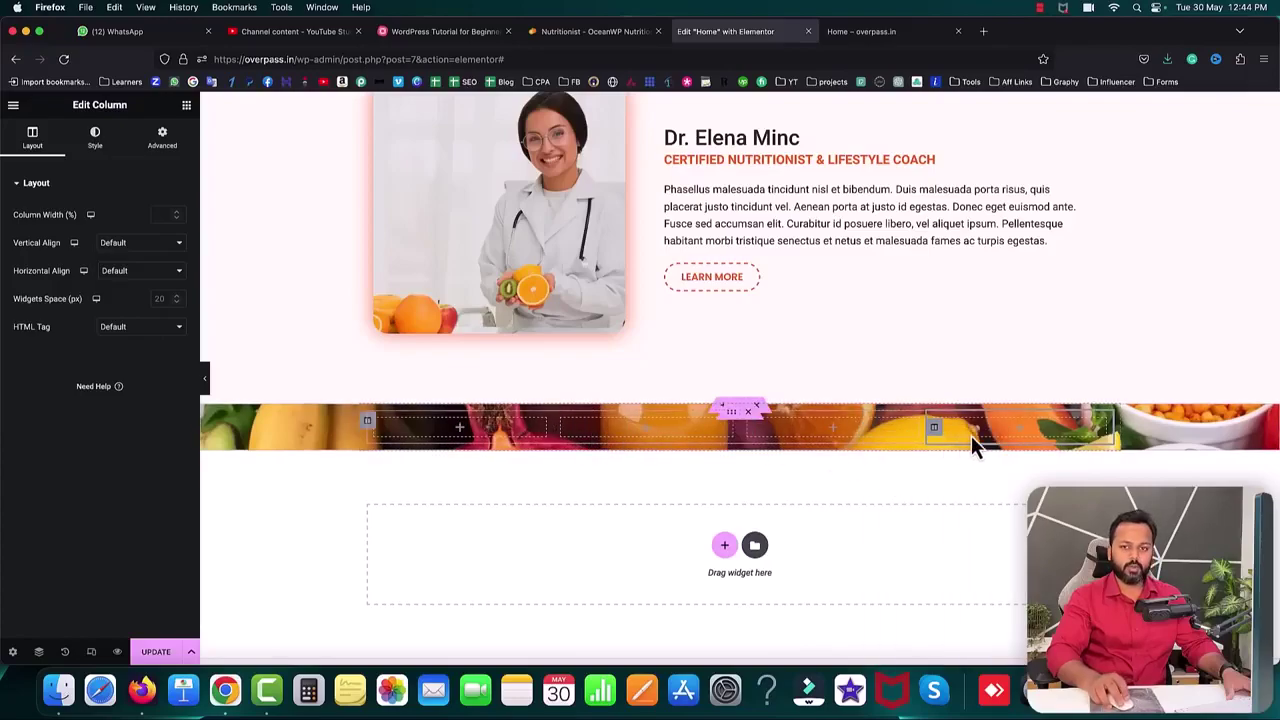
click(459, 429)
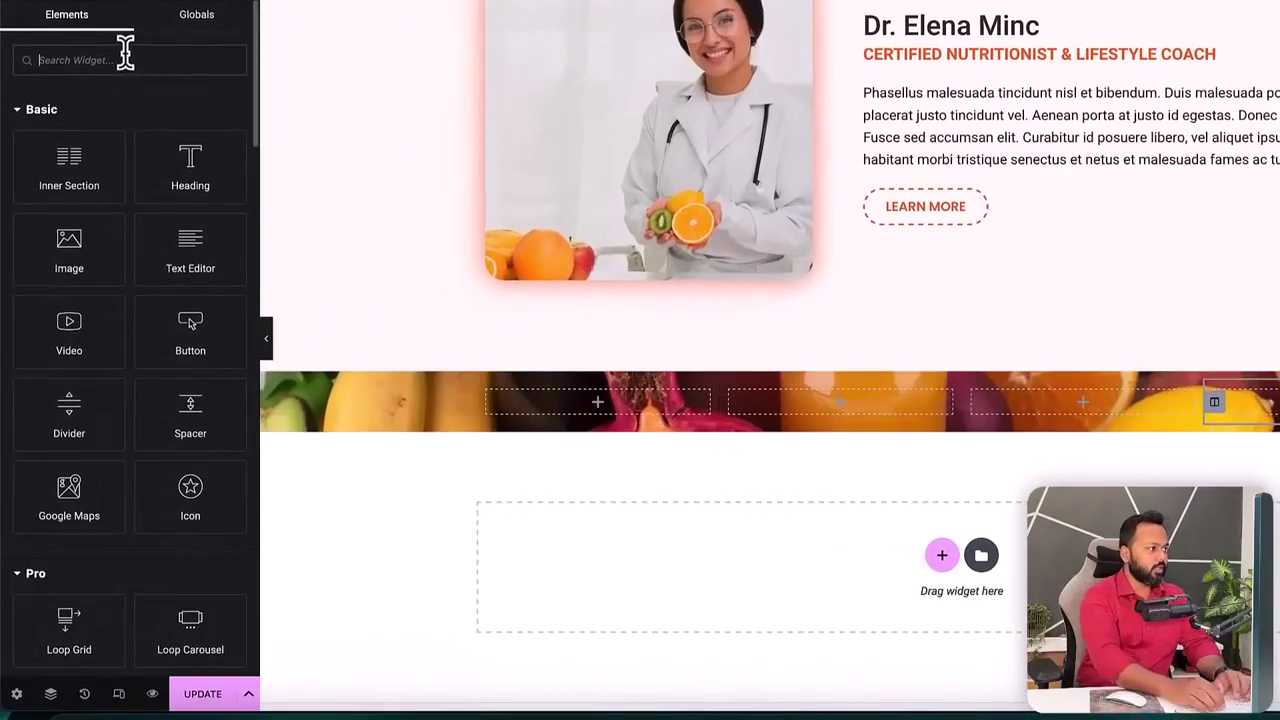
- Place a Counter in the first column with ending number 15 and title 'Years of practice'
text(coun)
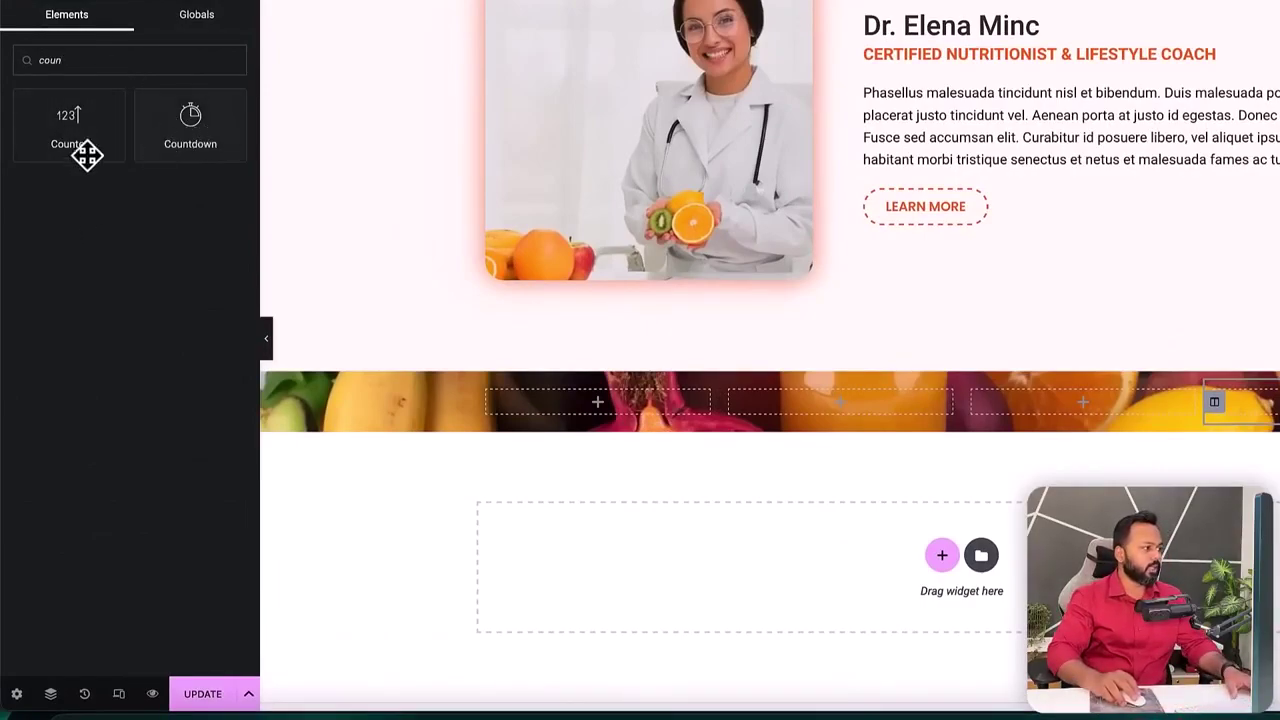
drag(66, 126, 548, 420)
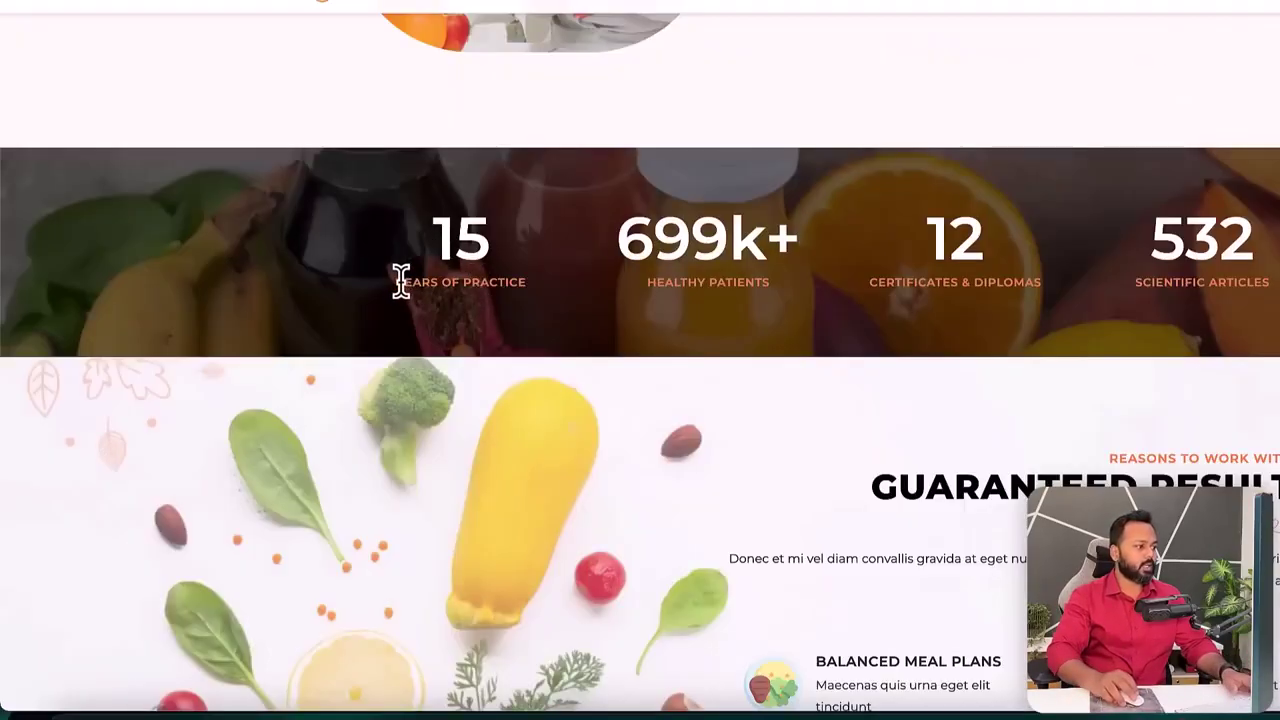
drag(397, 281, 512, 305)
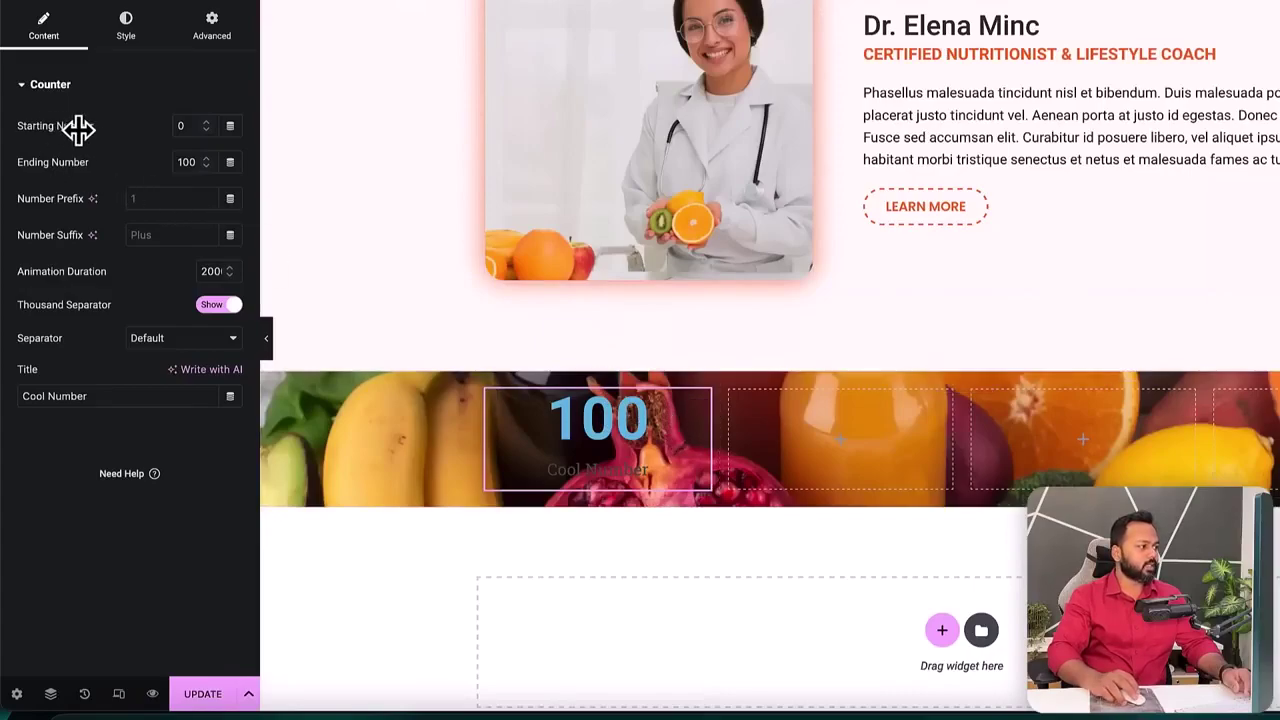
double_click(188, 162)
text(15)
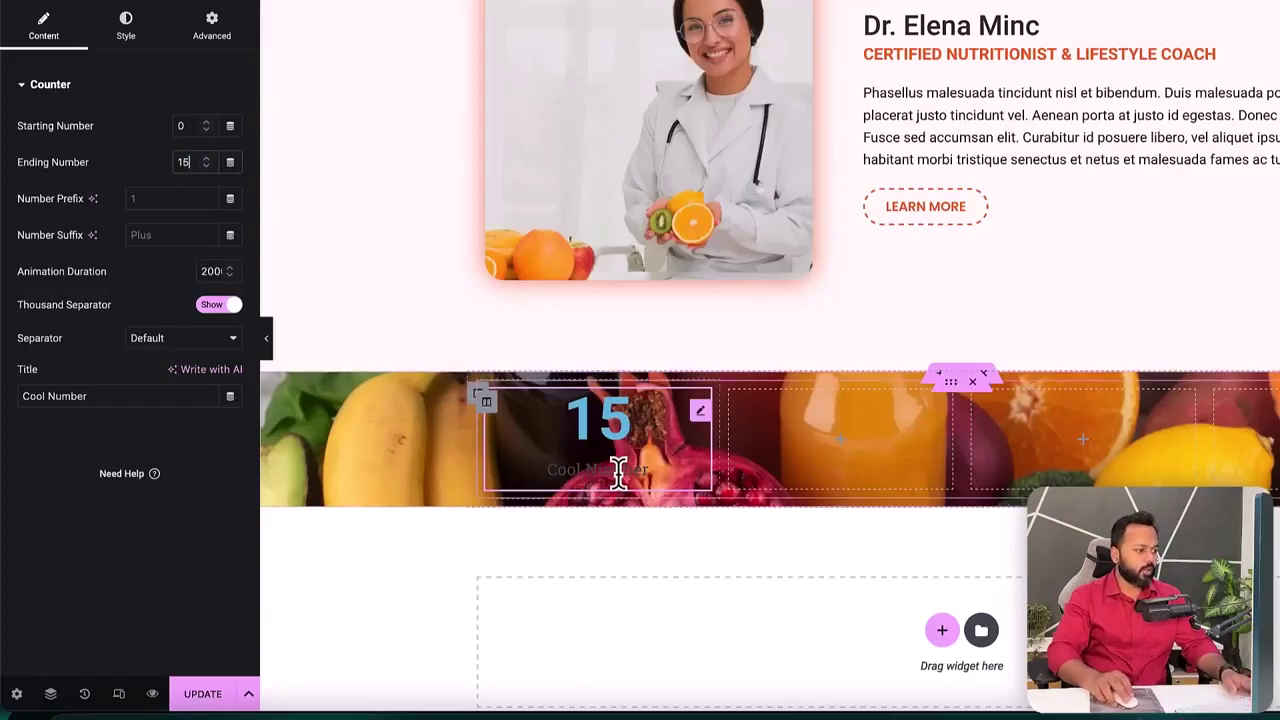
drag(93, 393, 5, 392)
text(Years of practice)
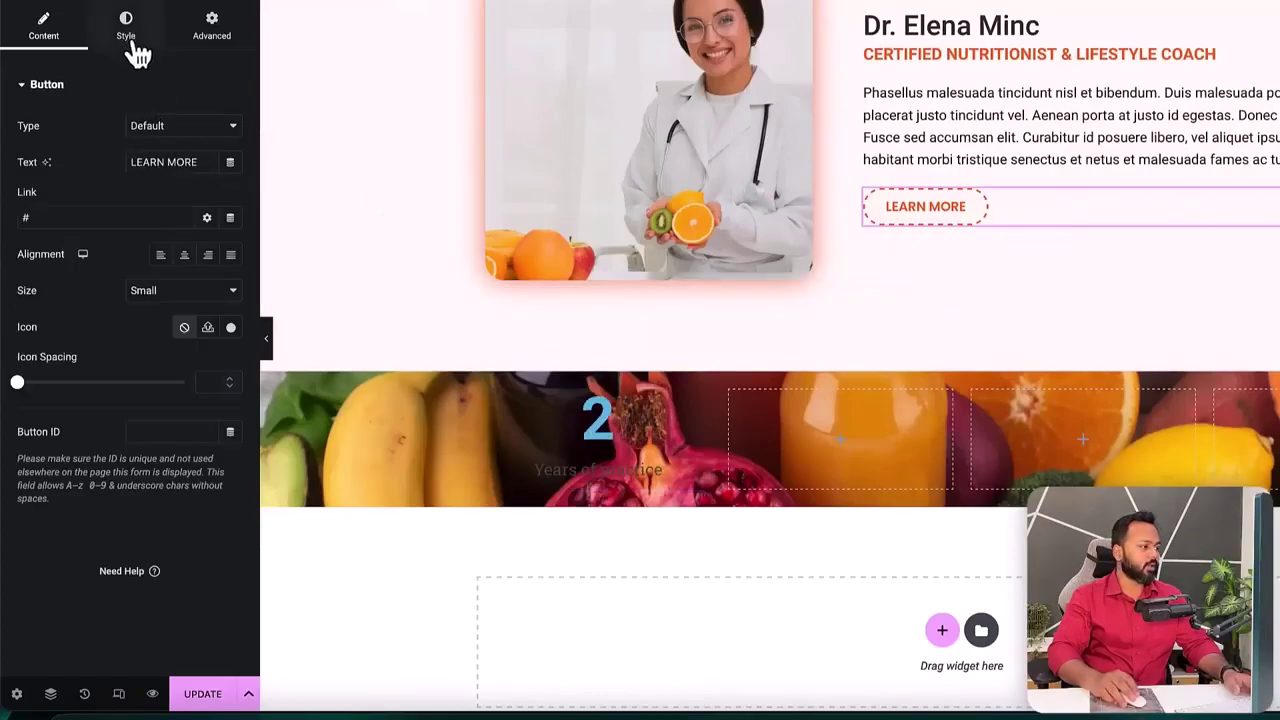
- Copy the orange hex code from the LEARN MORE button's text colour
click(126, 30)
click(230, 235)
double_click(160, 482)
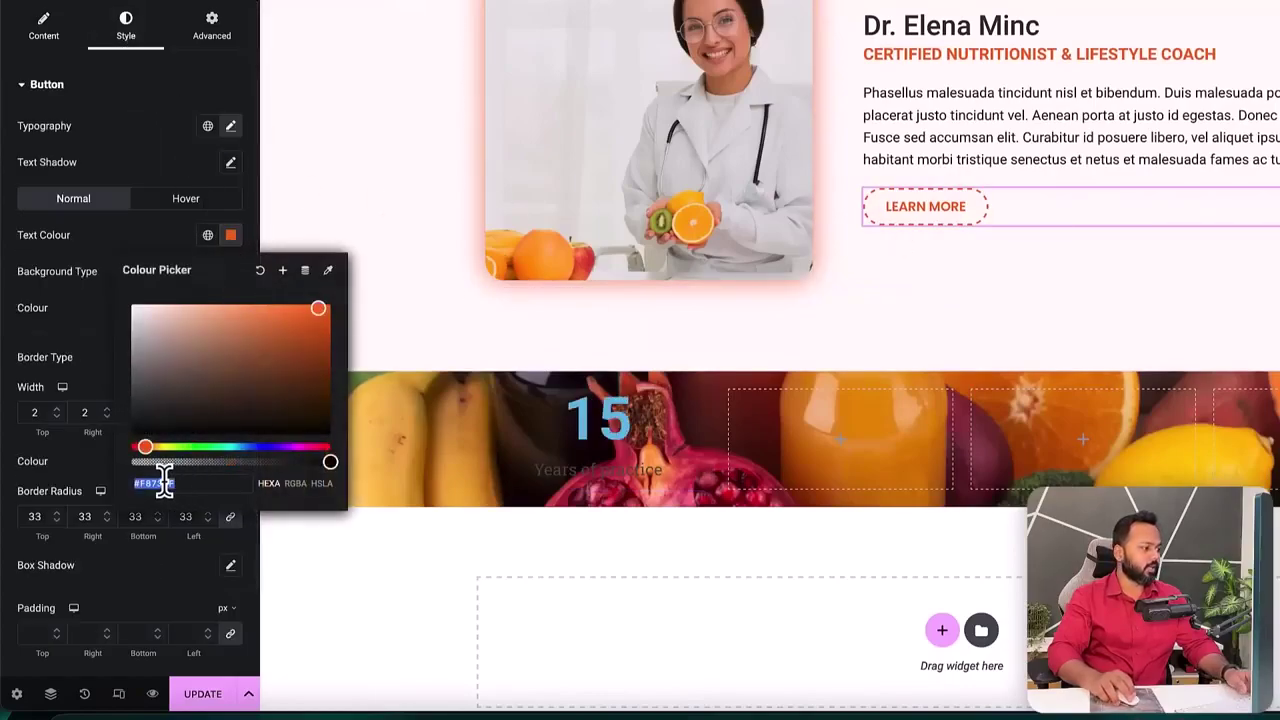
right_click(168, 486)
click(192, 532)
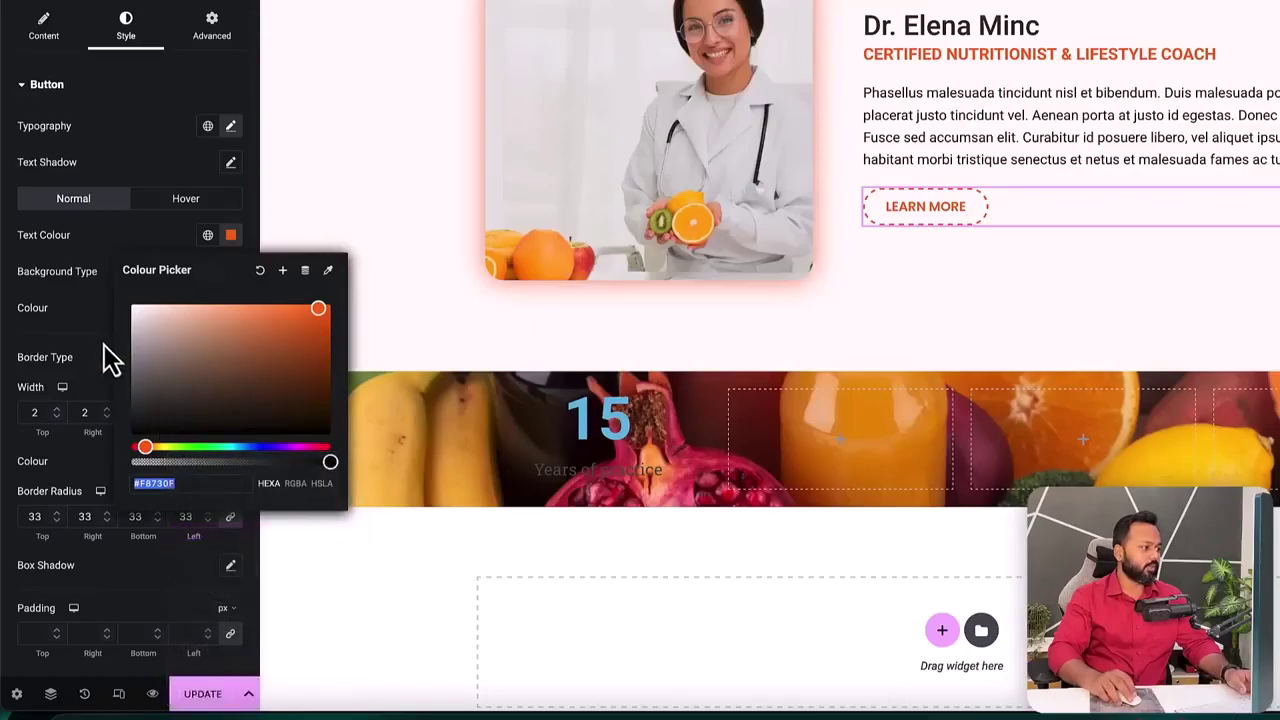
click(80, 314)
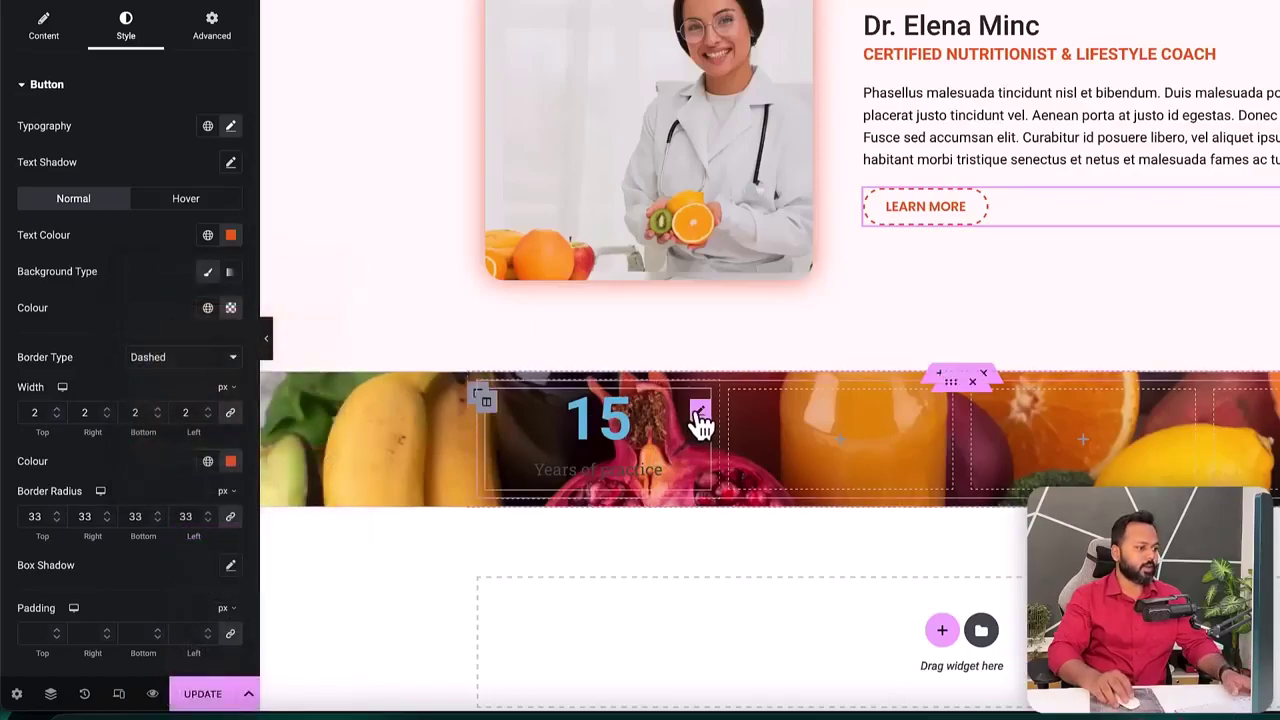
- Make the first counter's number 15 white
click(700, 411)
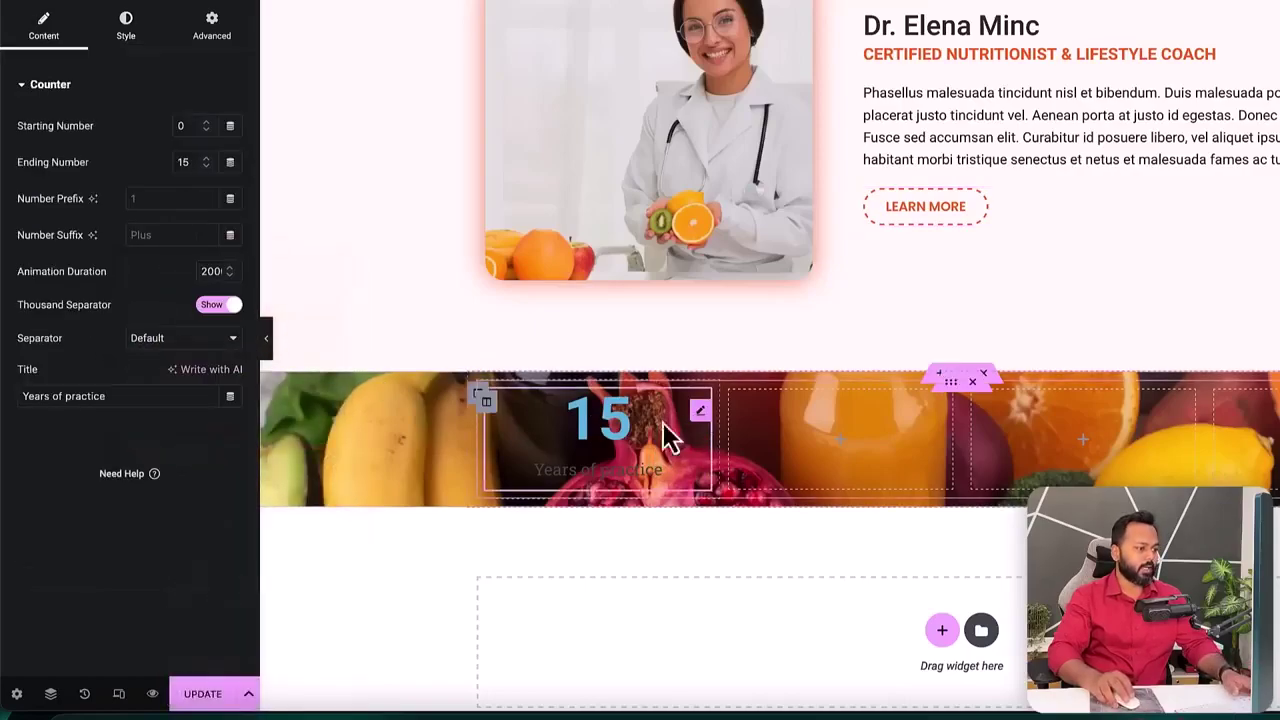
click(127, 28)
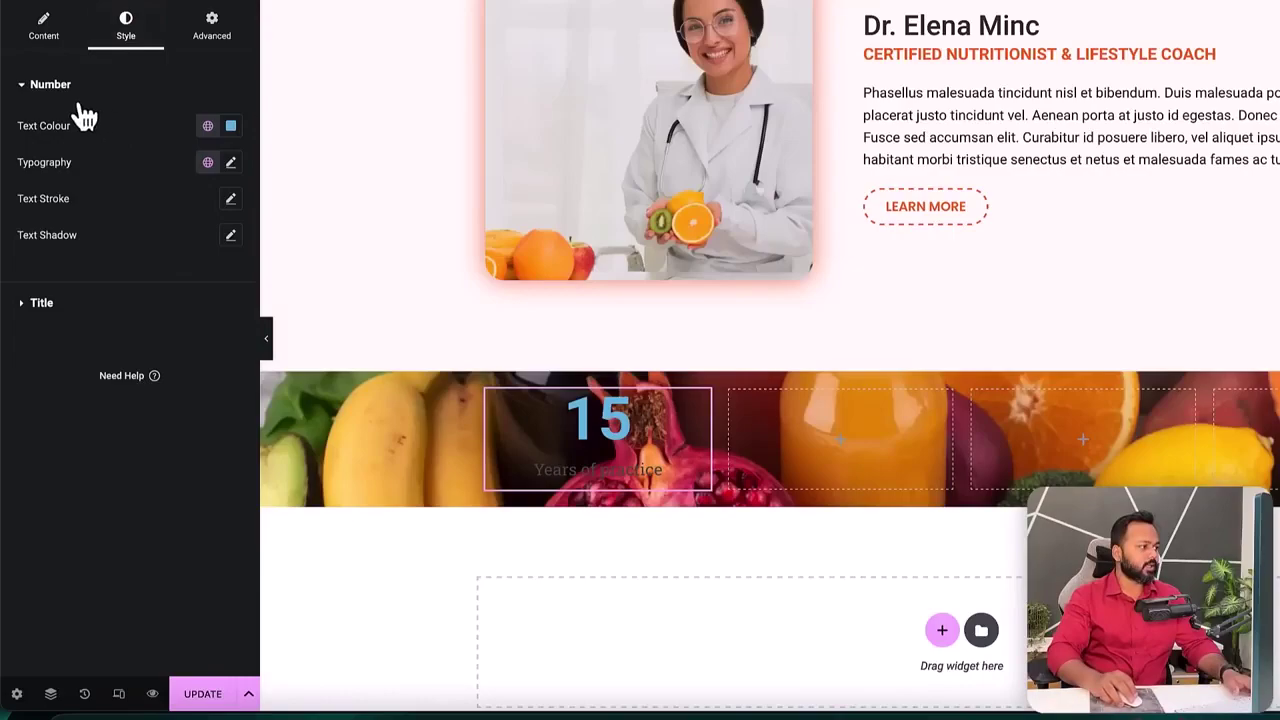
click(230, 125)
drag(174, 233, 130, 198)
click(108, 182)
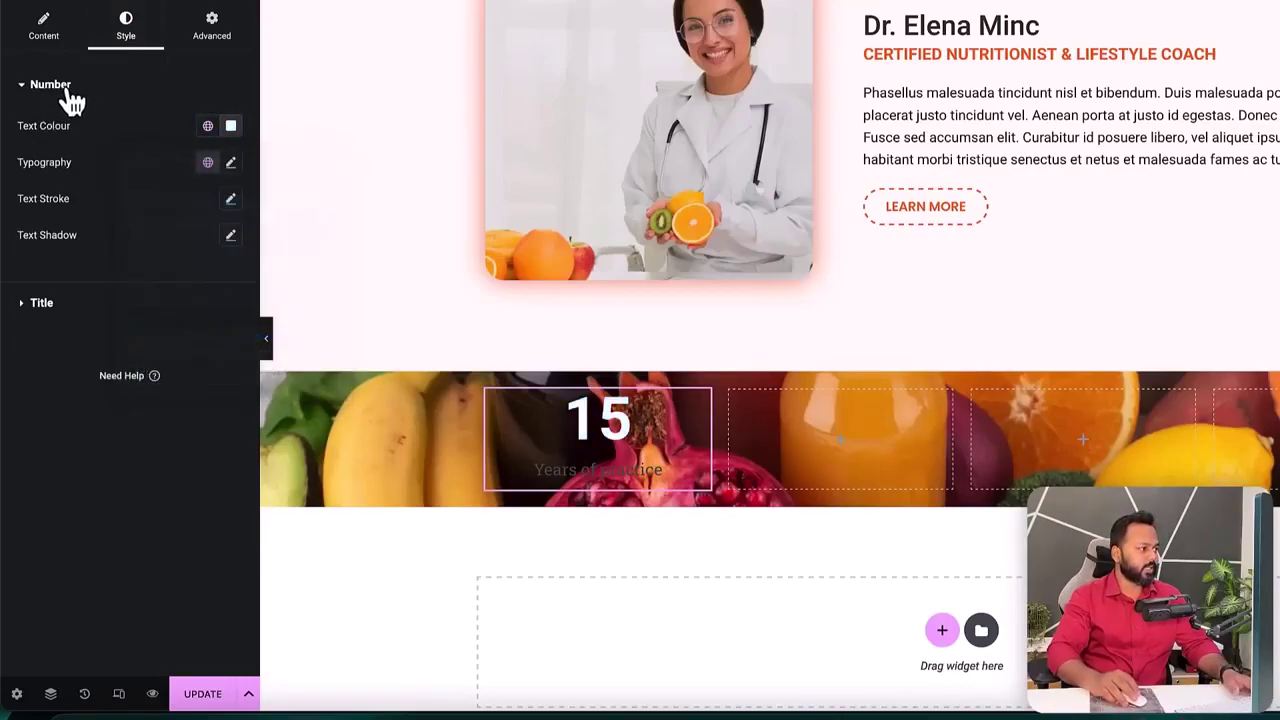
- Set the counter title colour to orange #F8730F
click(38, 312)
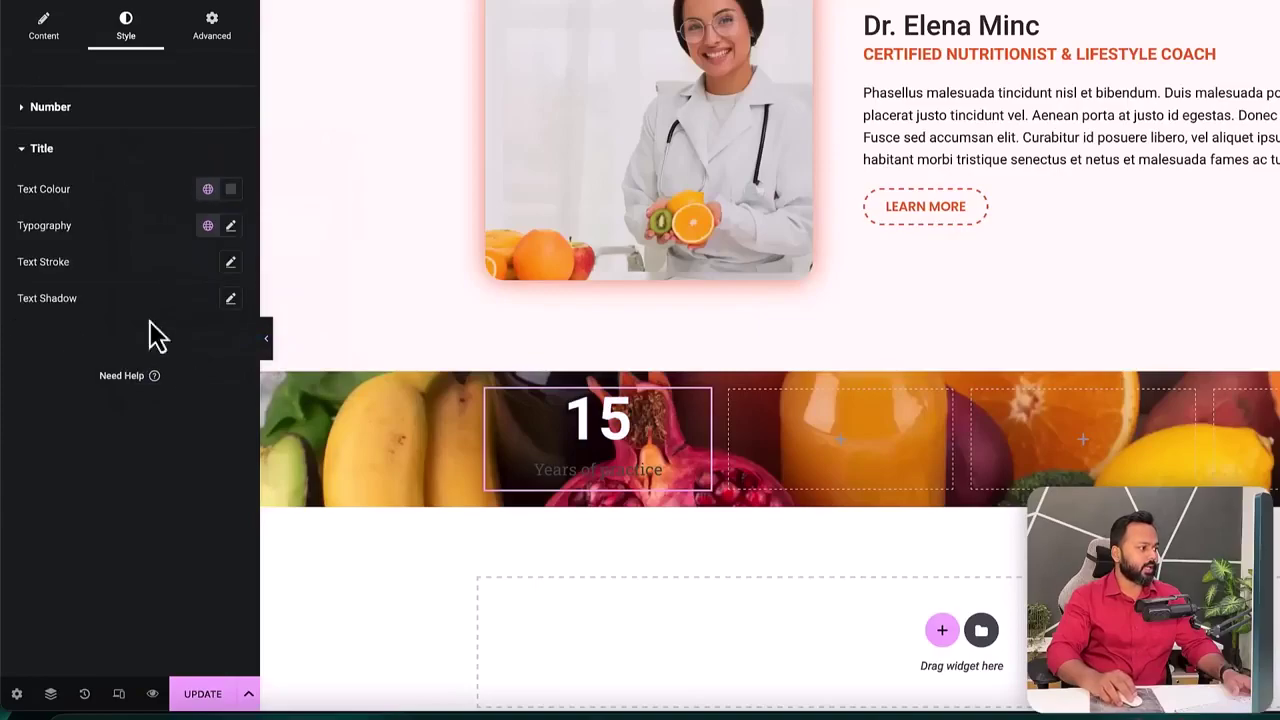
click(231, 189)
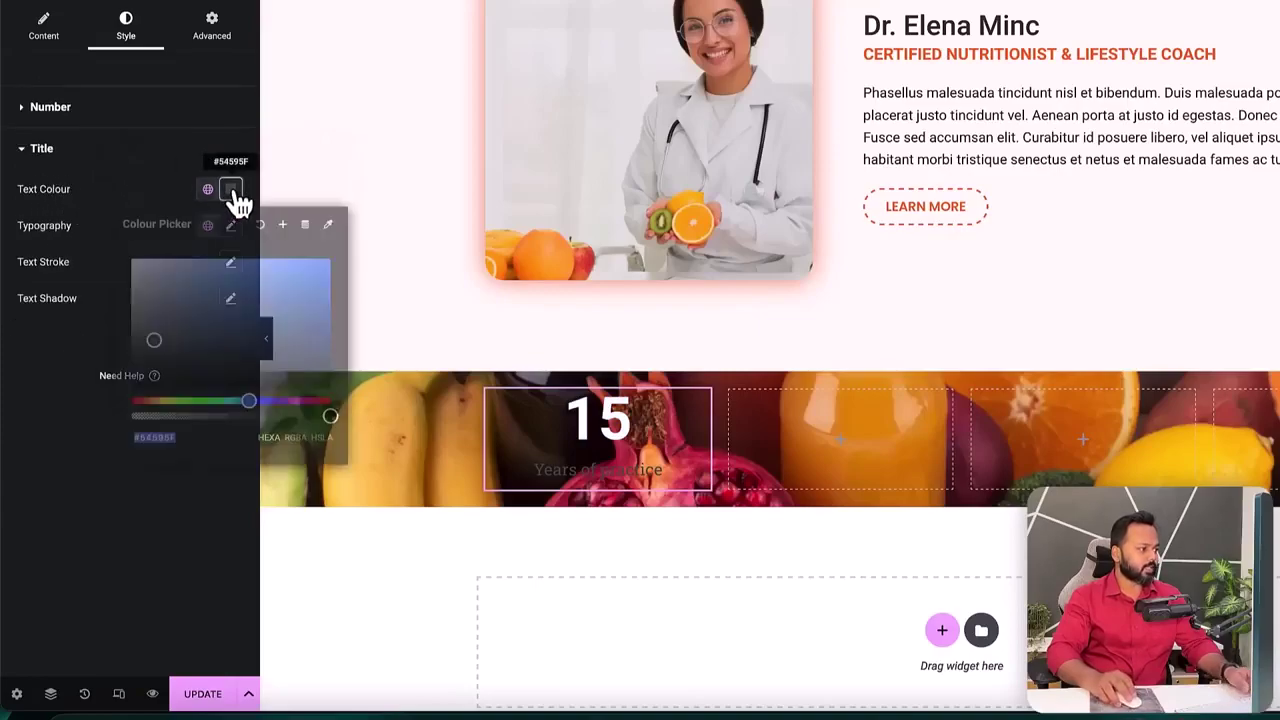
click(193, 437)
key(ctrl+v)
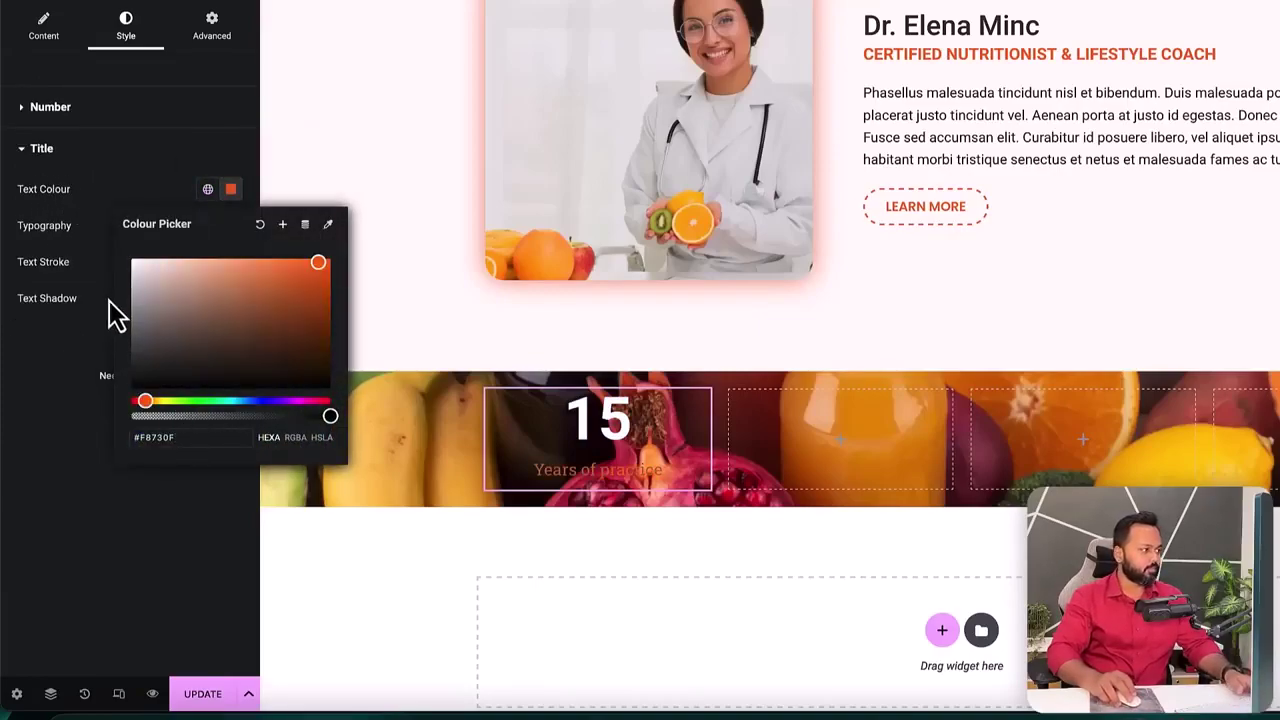
click(110, 197)
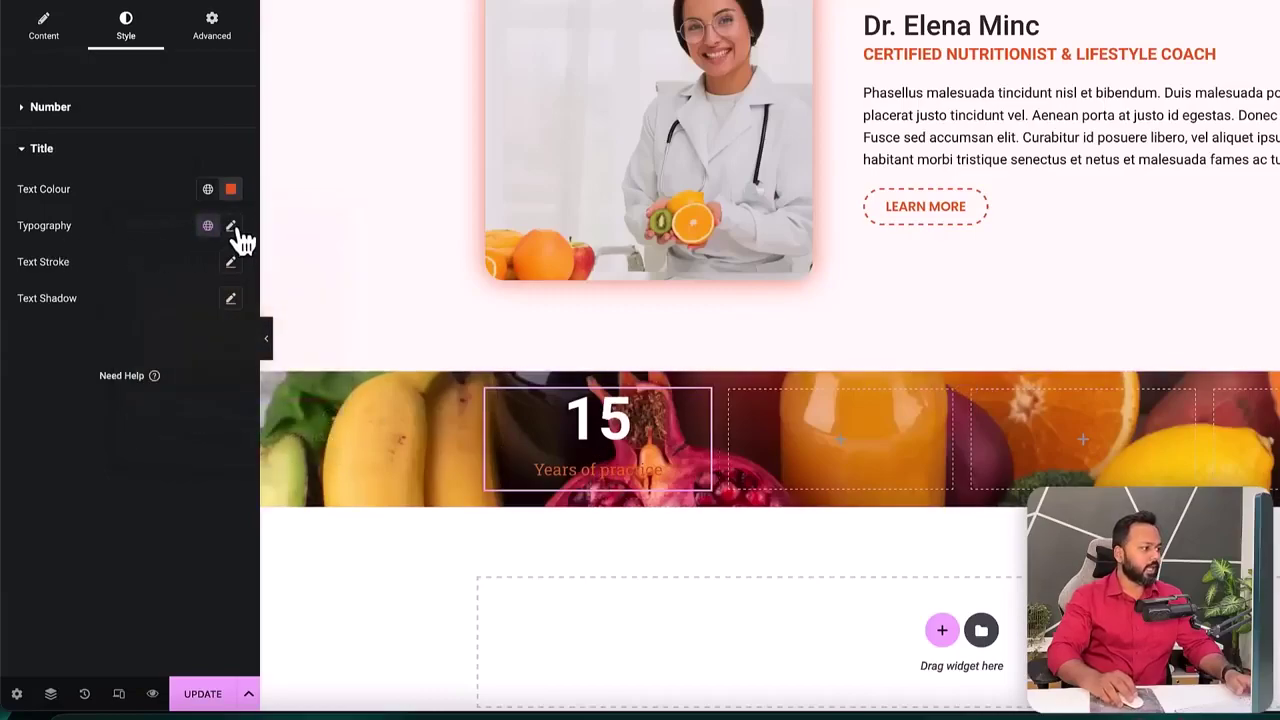
- Style the title in Poppins, uppercase, 600 Semi Bold at 14 px
click(231, 225)
click(192, 309)
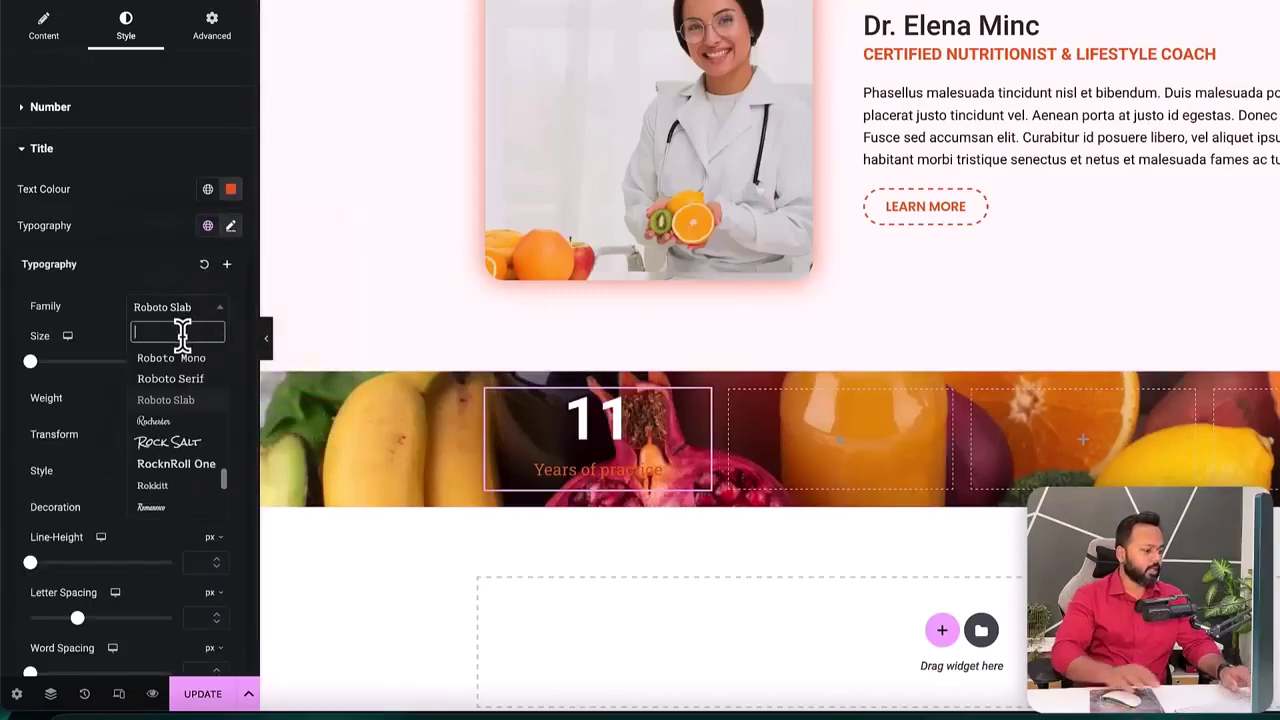
text(popp)
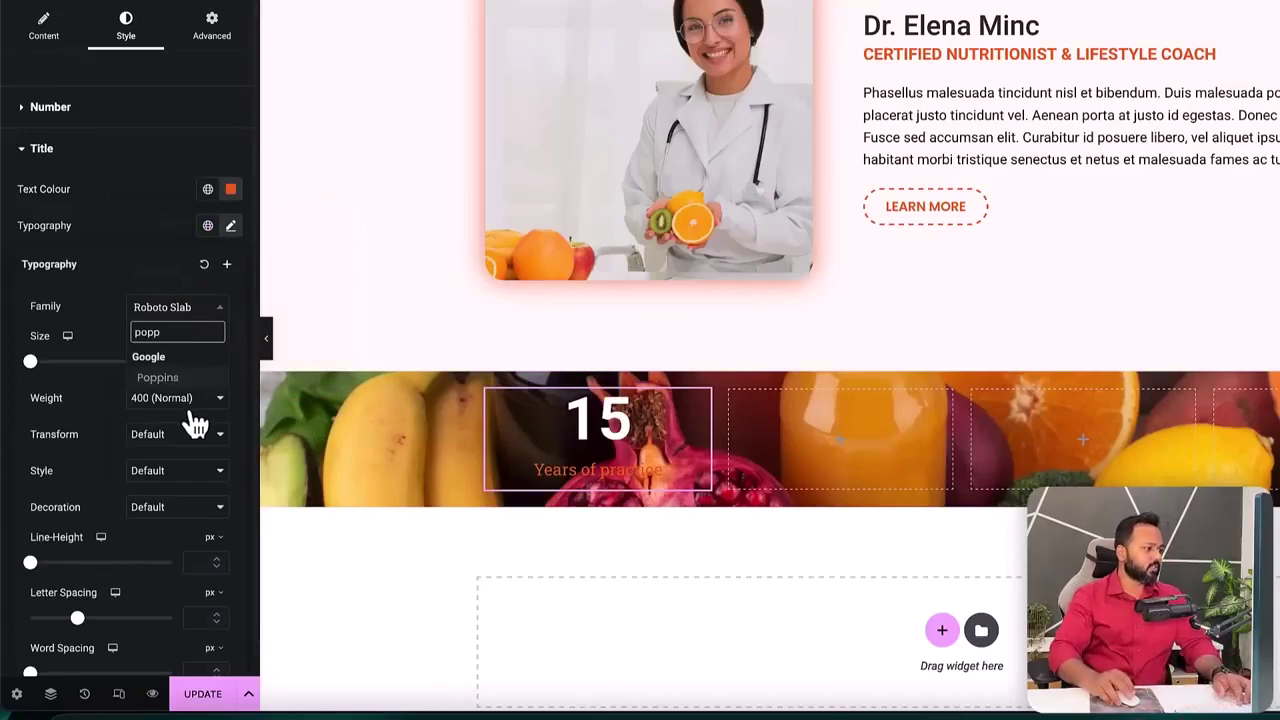
click(165, 378)
click(155, 436)
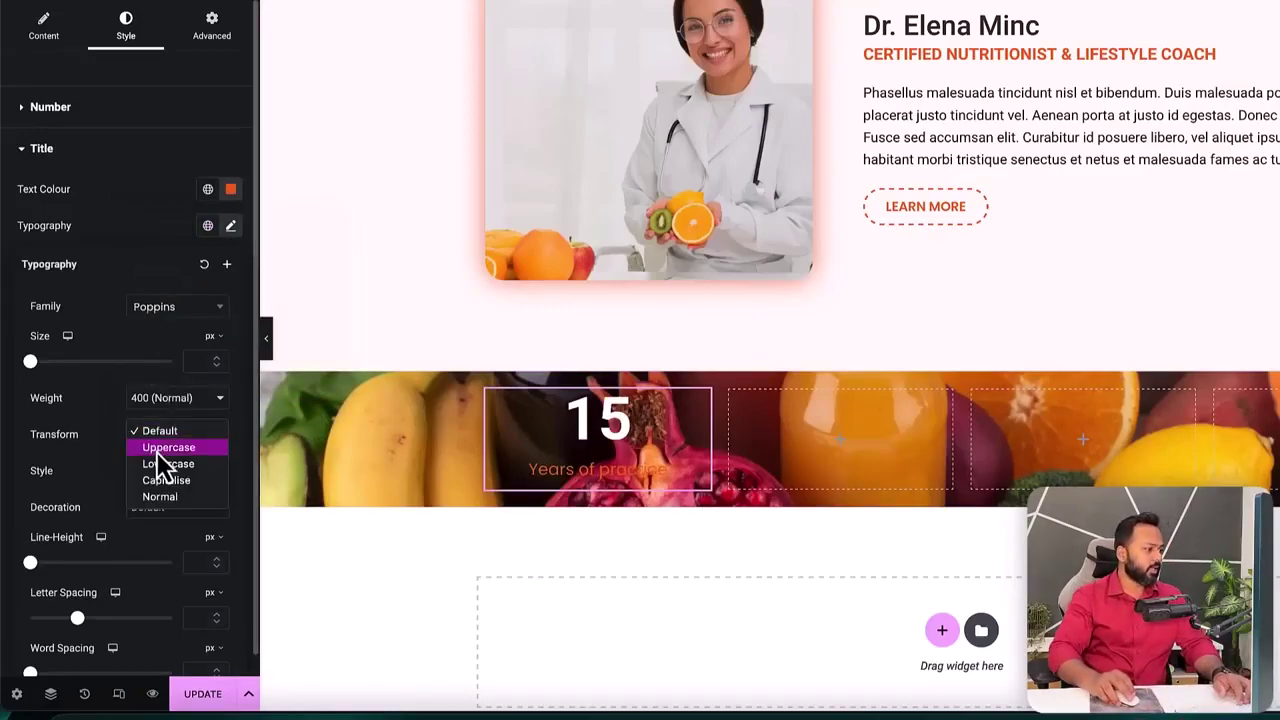
click(162, 448)
click(164, 405)
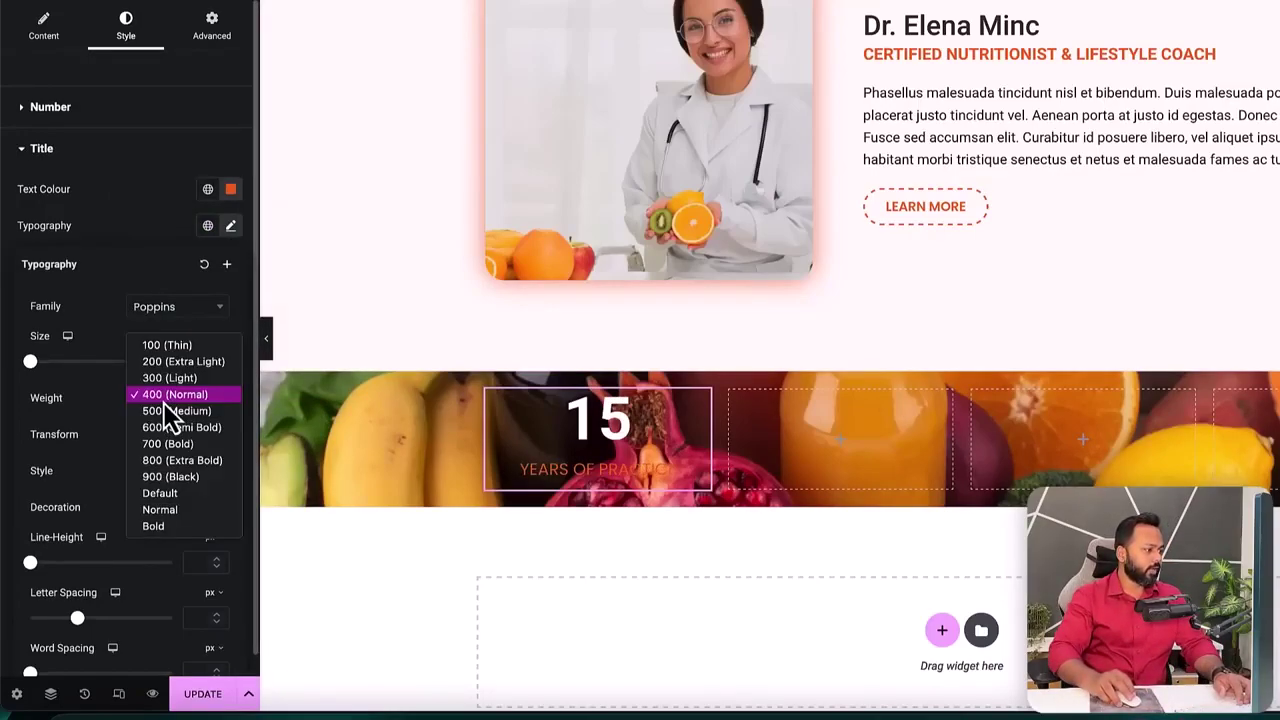
click(163, 412)
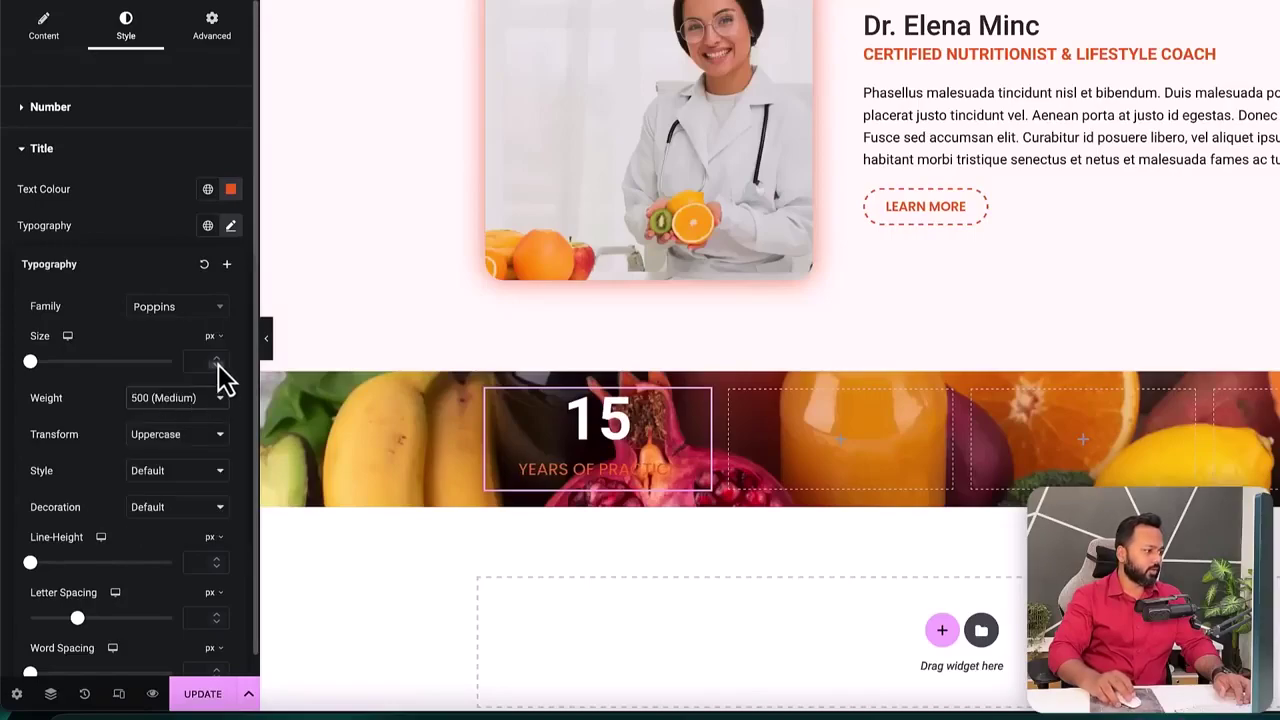
click(217, 359)
click(217, 359)
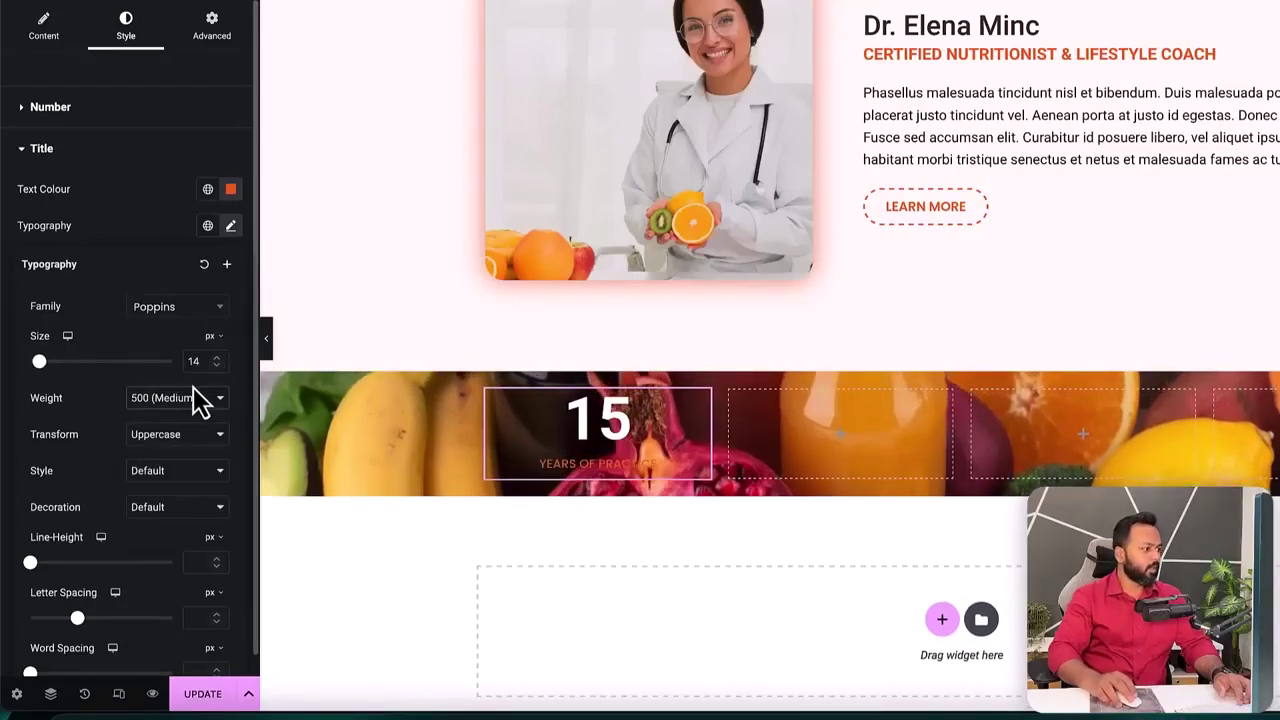
click(192, 400)
click(185, 411)
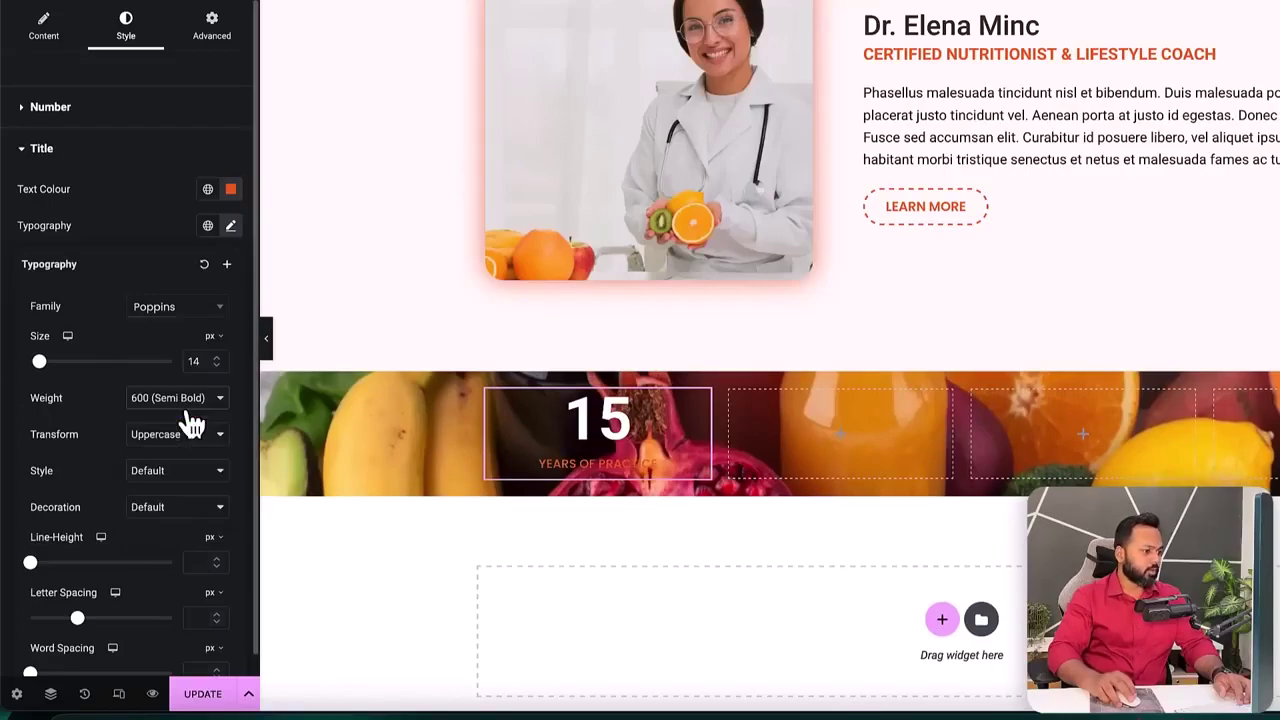
click(120, 248)
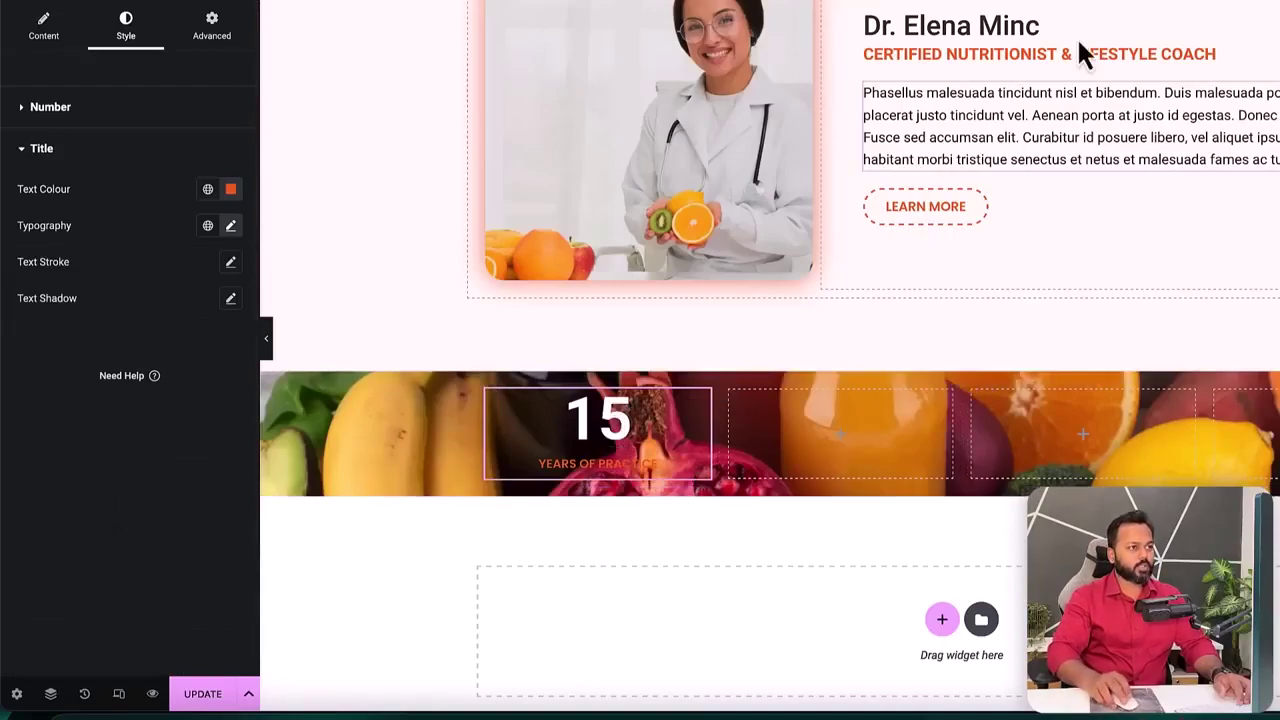
- Look up the next counter's 699 figure on the reference site
click(1080, 1)
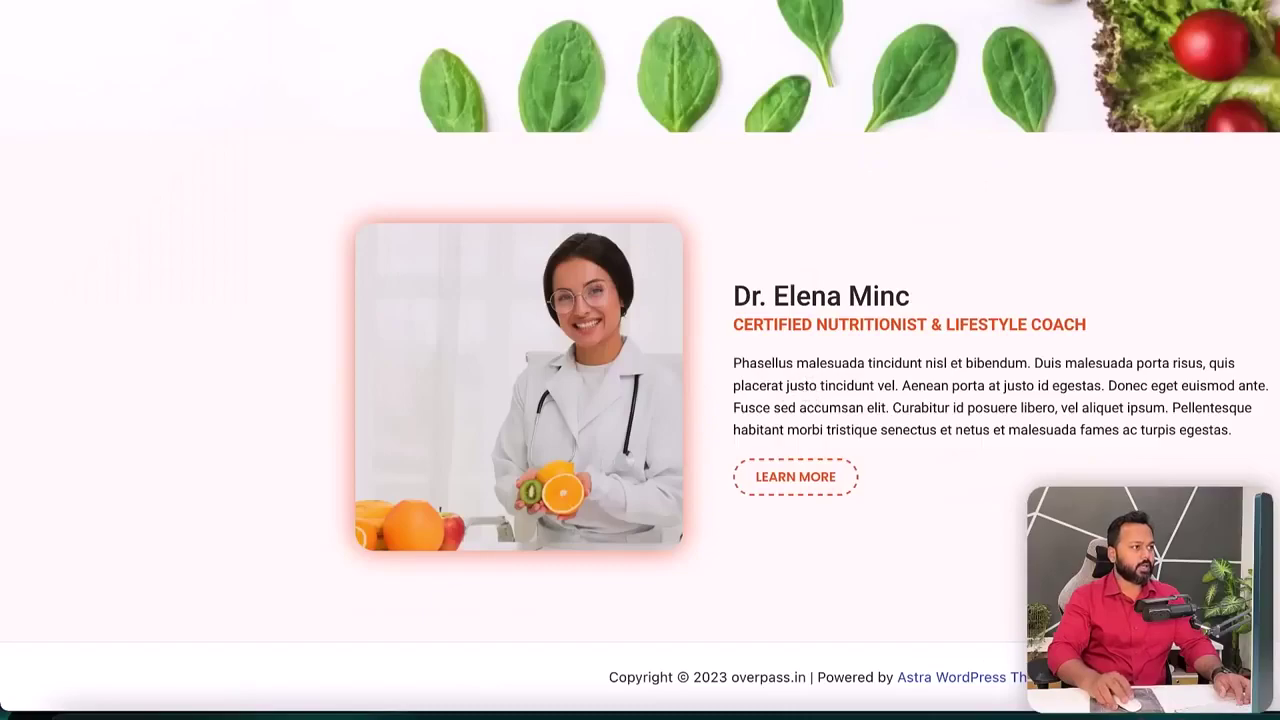
scroll(605, 225, up, 10)
drag(625, 240, 716, 240)
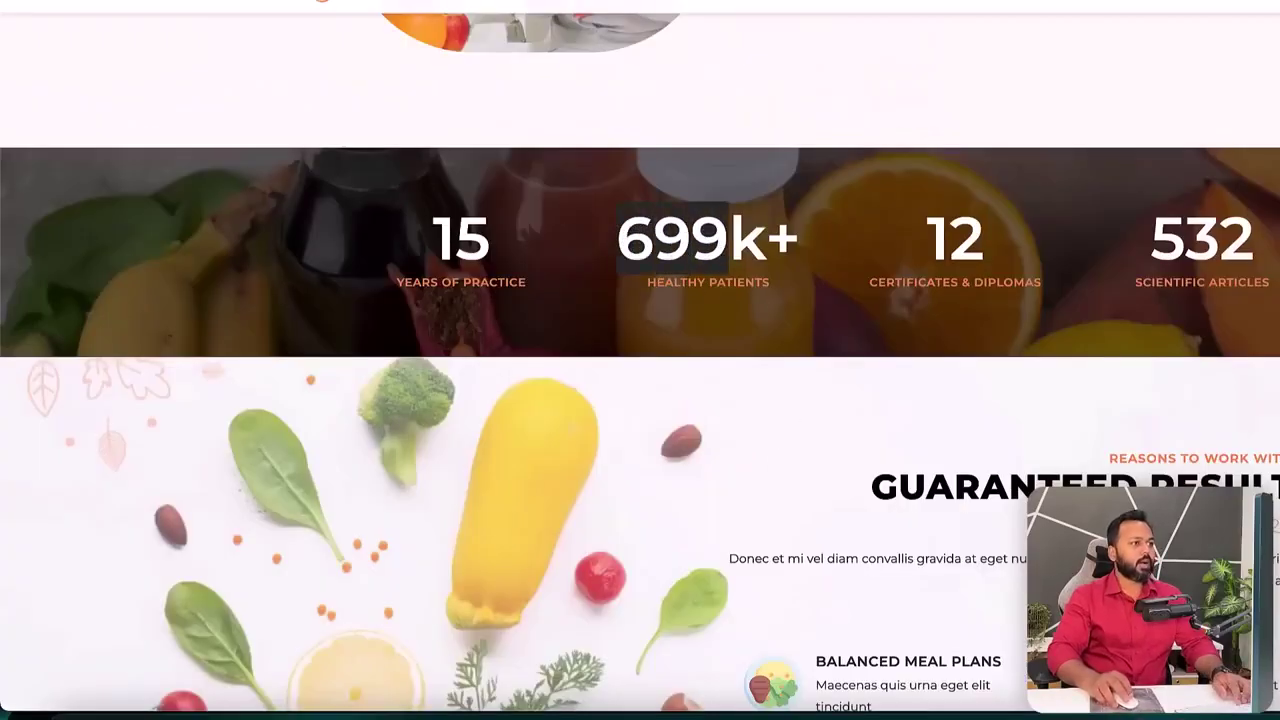
click(690, 1)
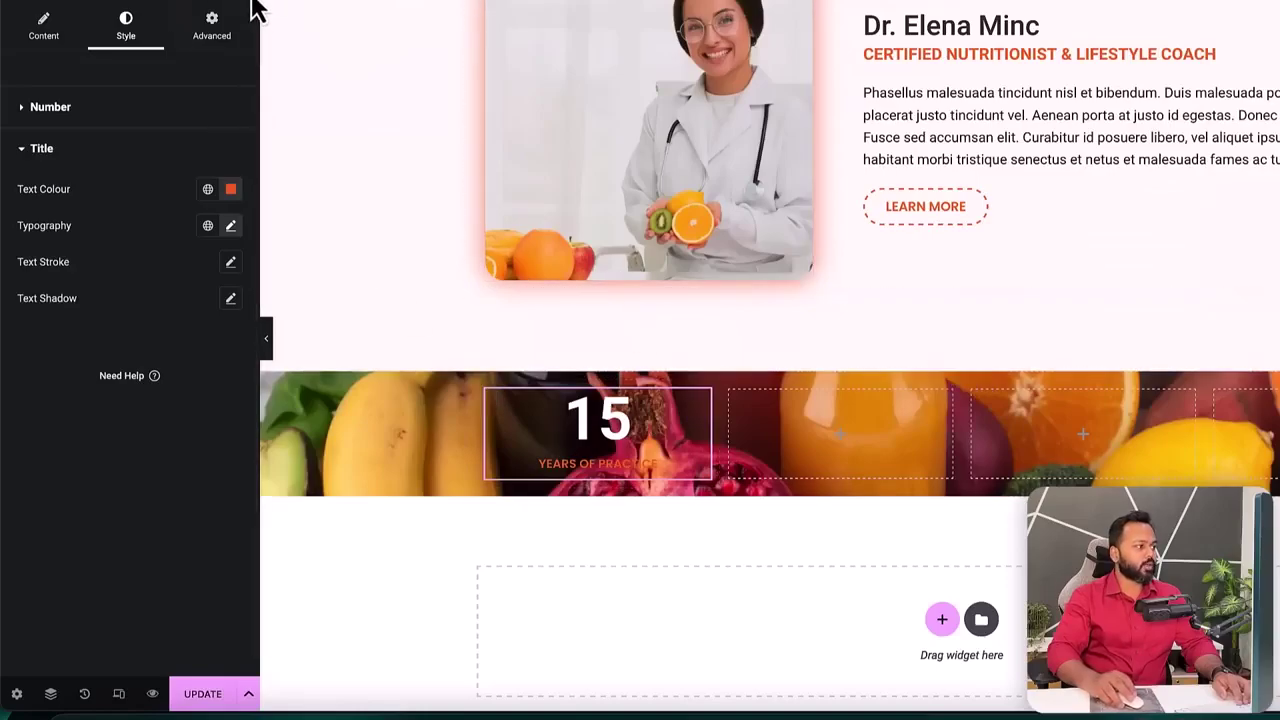
click(244, 5)
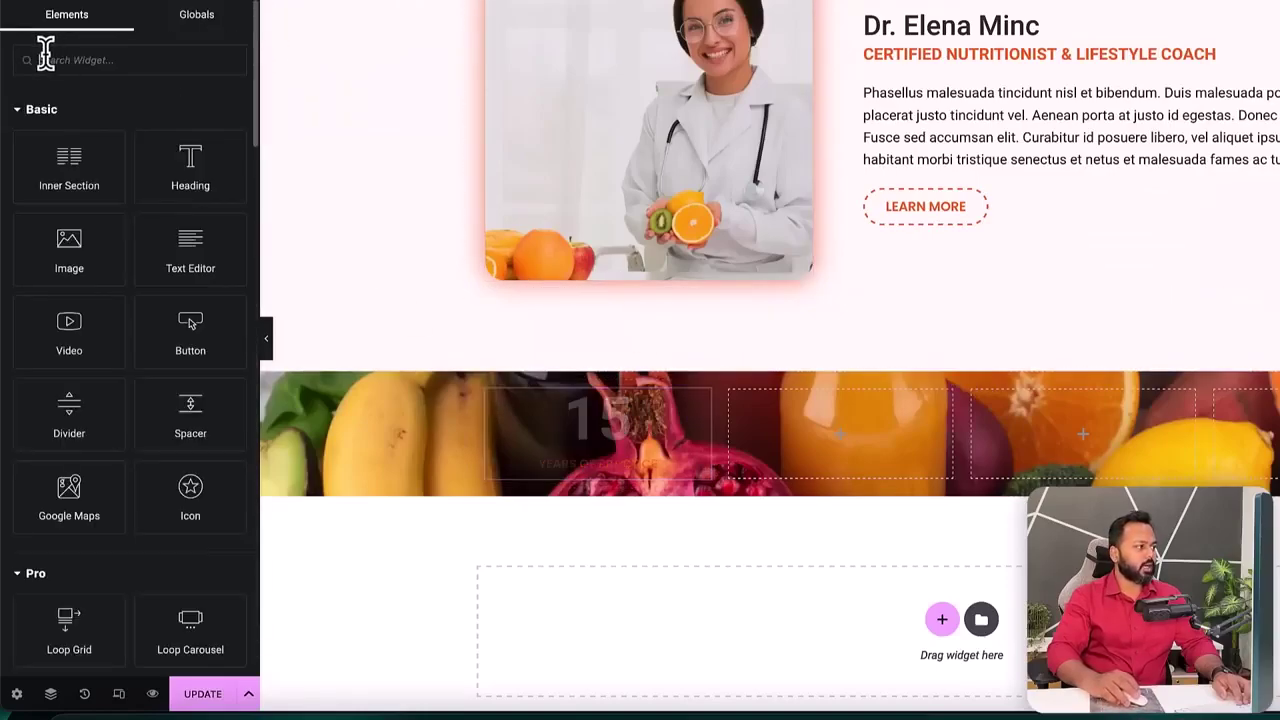
- Duplicate the first counter into the next column and set its ending number to 699
right_click(705, 416)
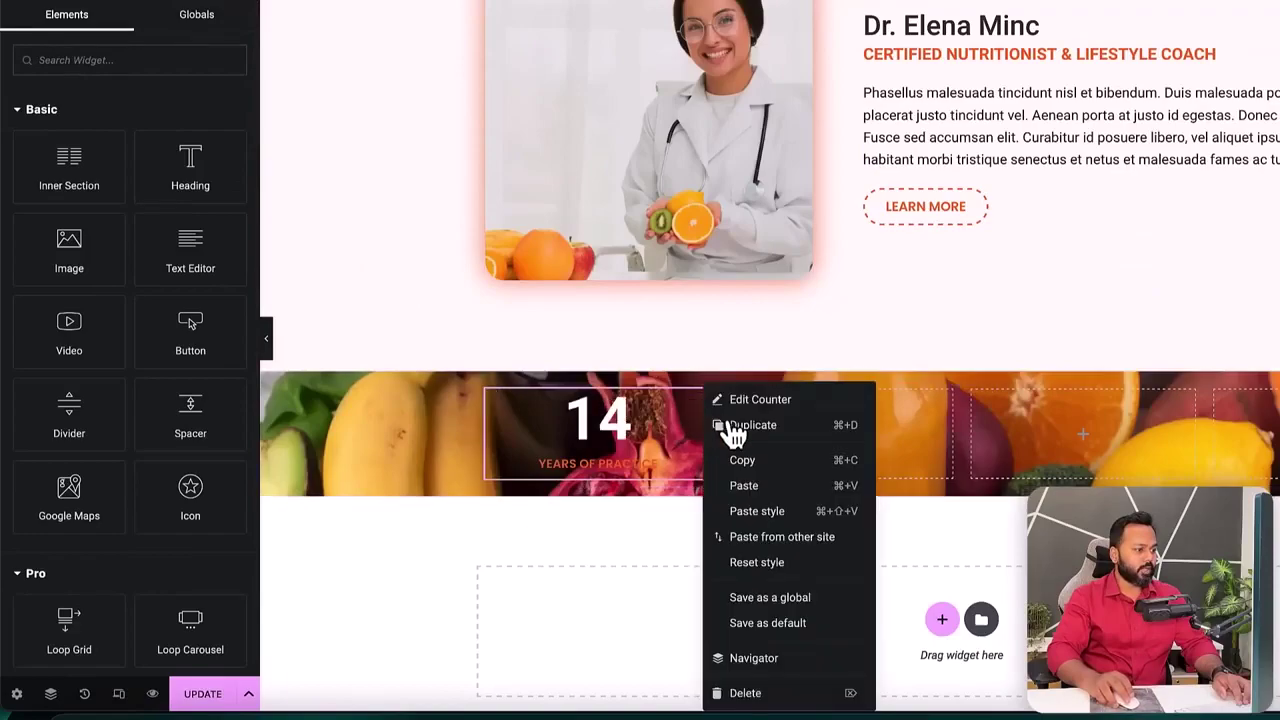
click(736, 426)
drag(703, 425, 787, 428)
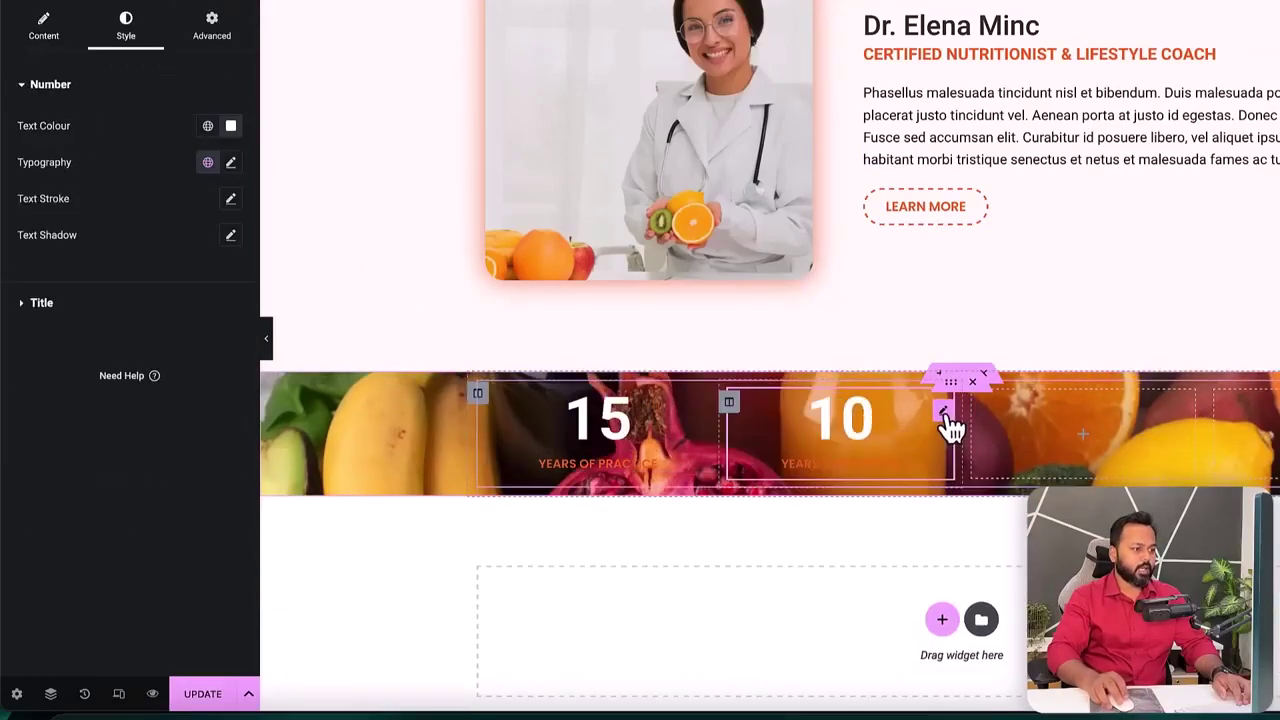
click(44, 40)
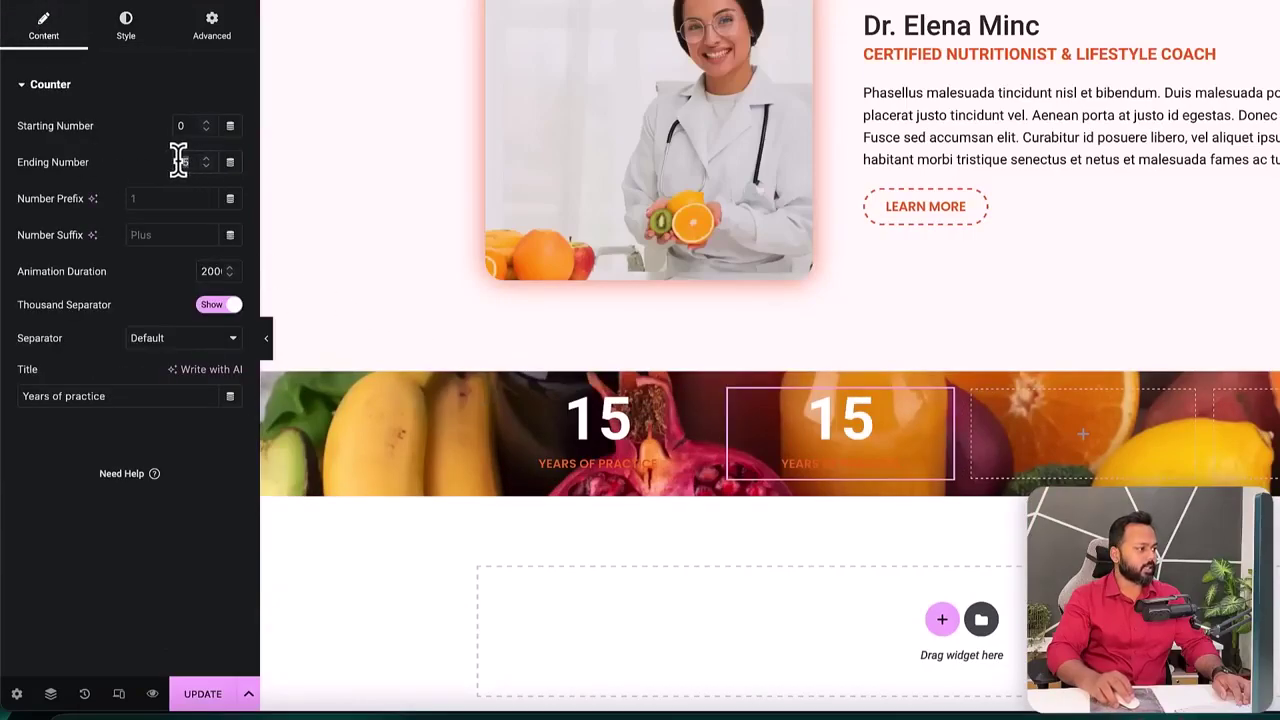
text(699)
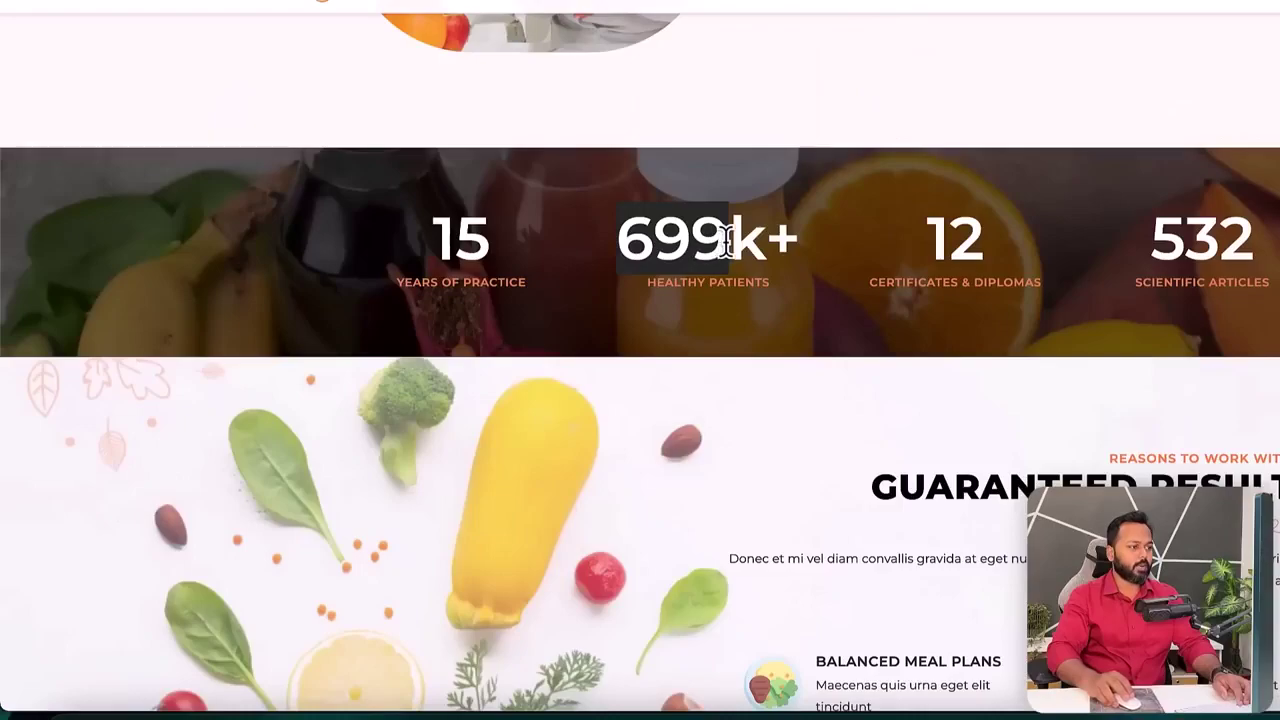
- Give the second counter the suffix 'k+' and the title 'Healthy patients'
click(740, 240)
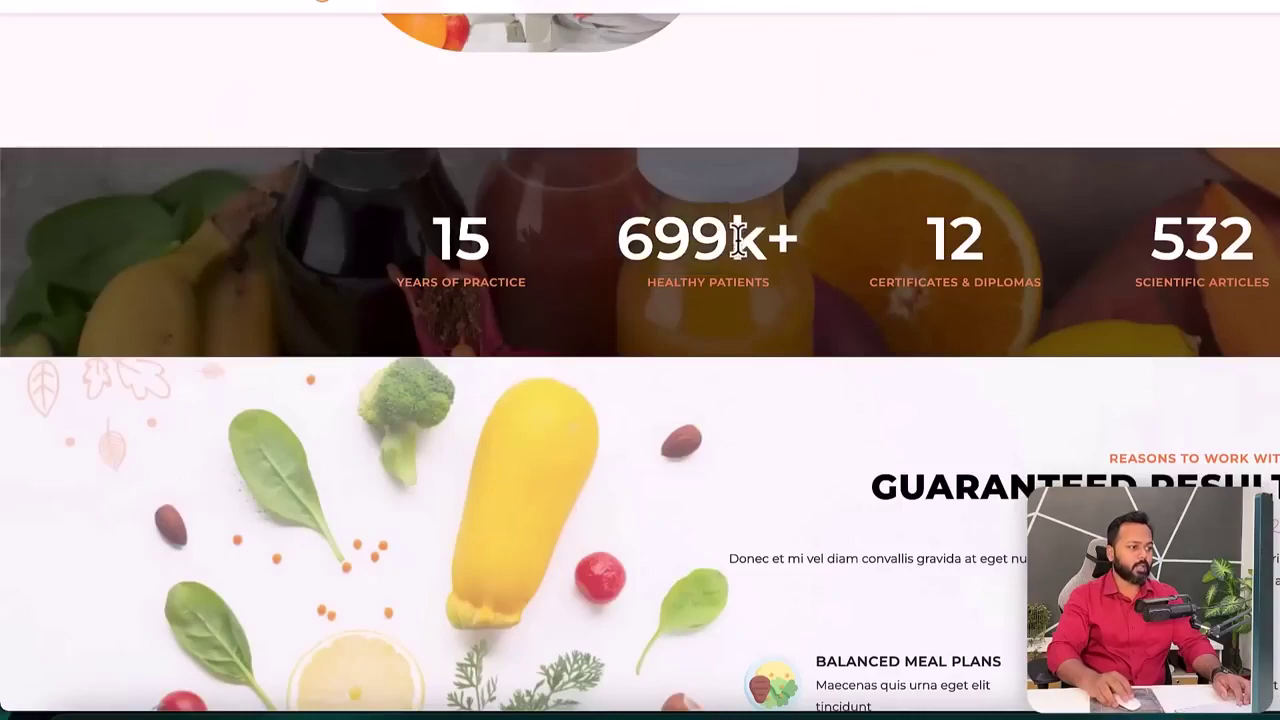
drag(736, 240, 789, 240)
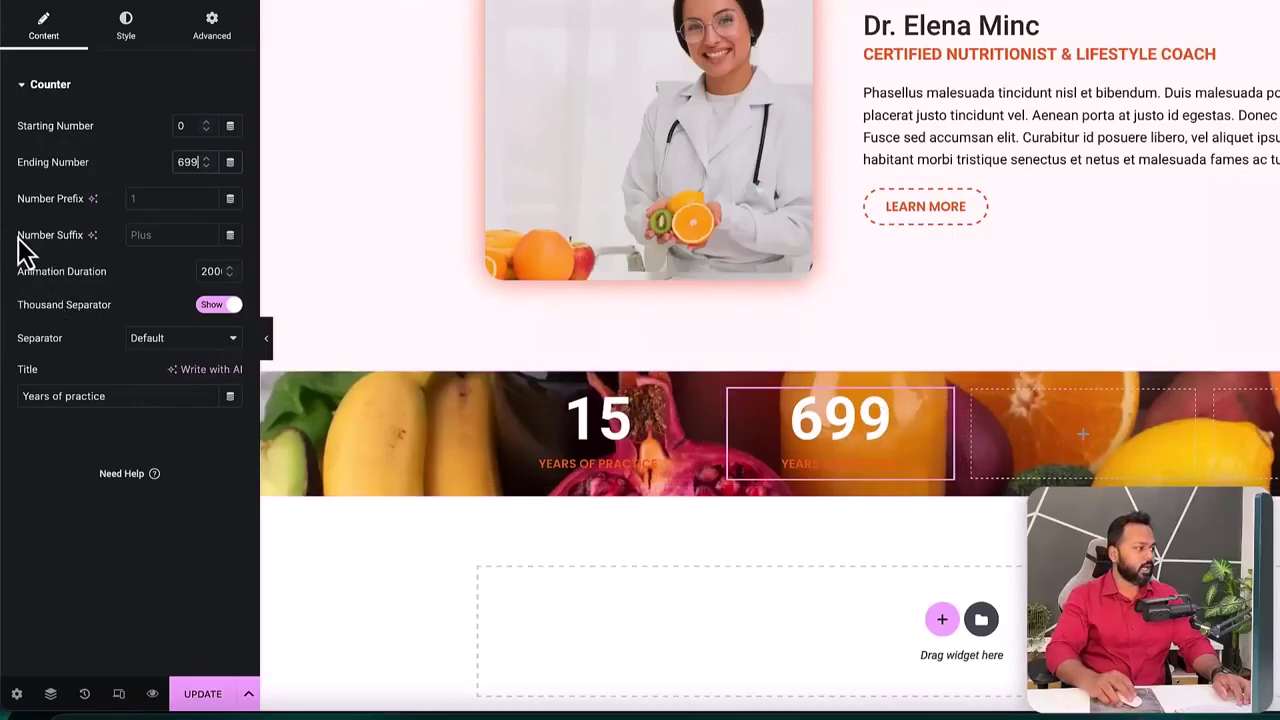
click(143, 234)
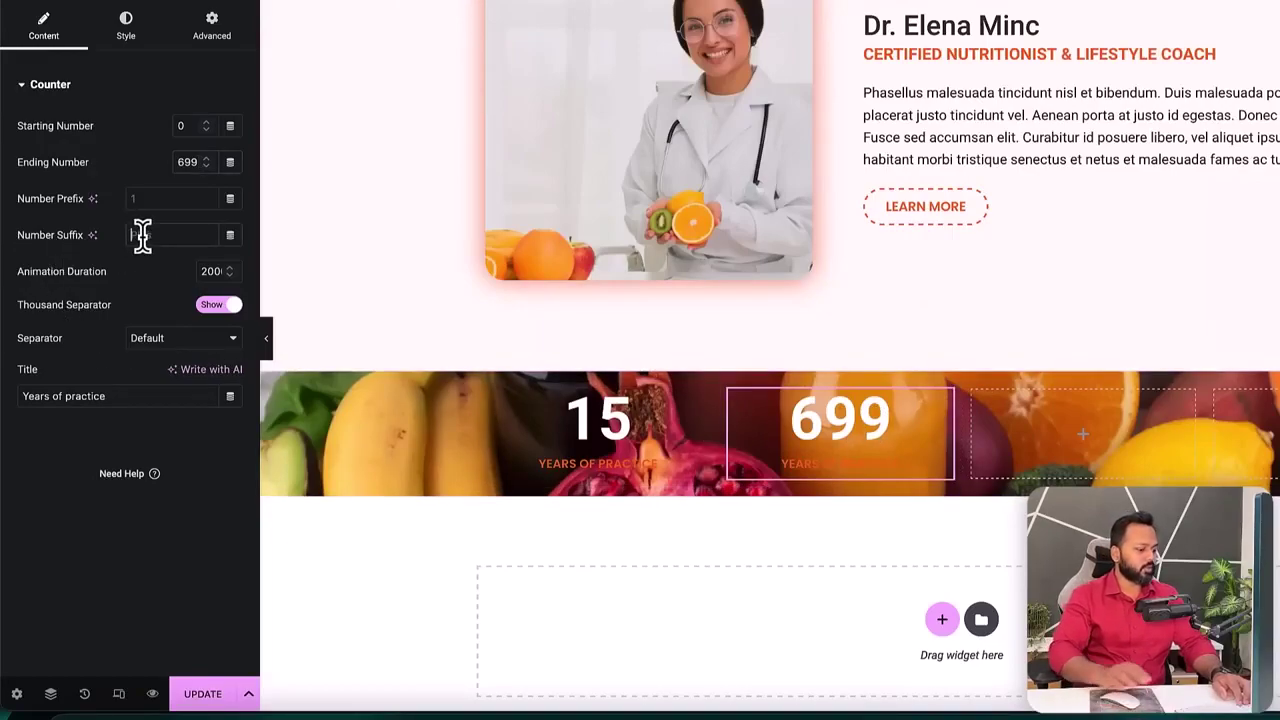
text(k+)
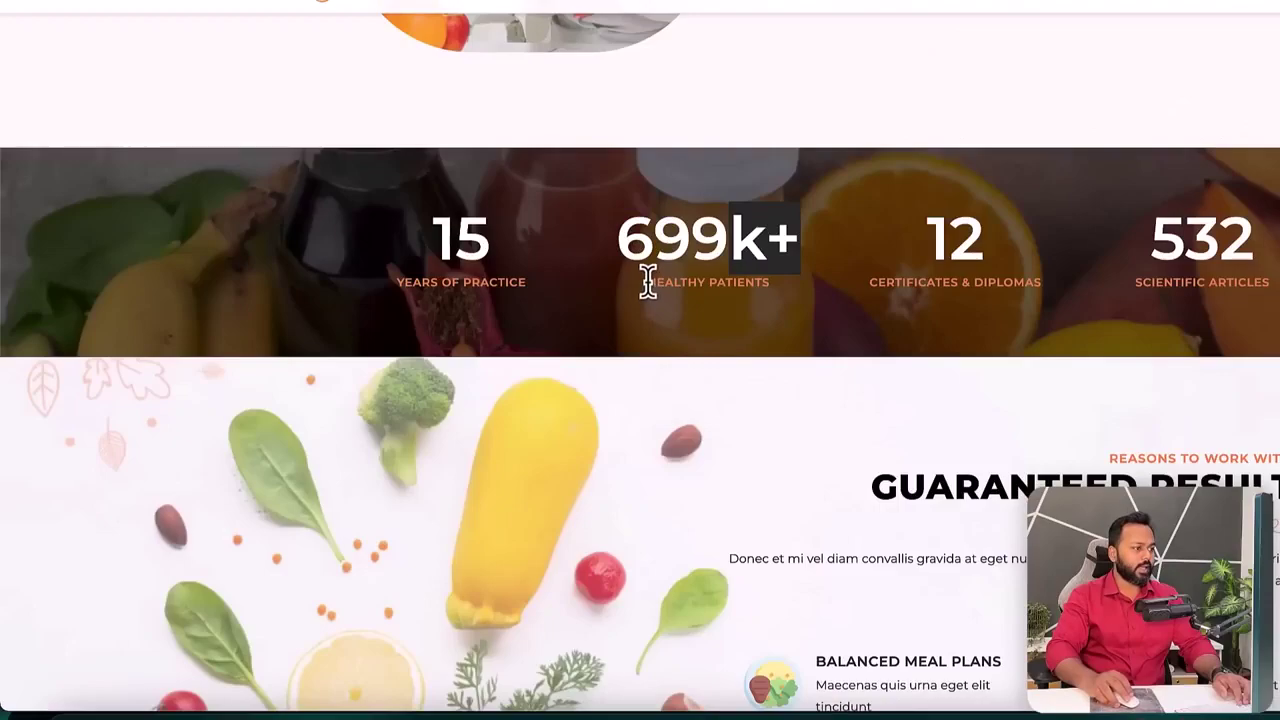
drag(648, 282, 768, 283)
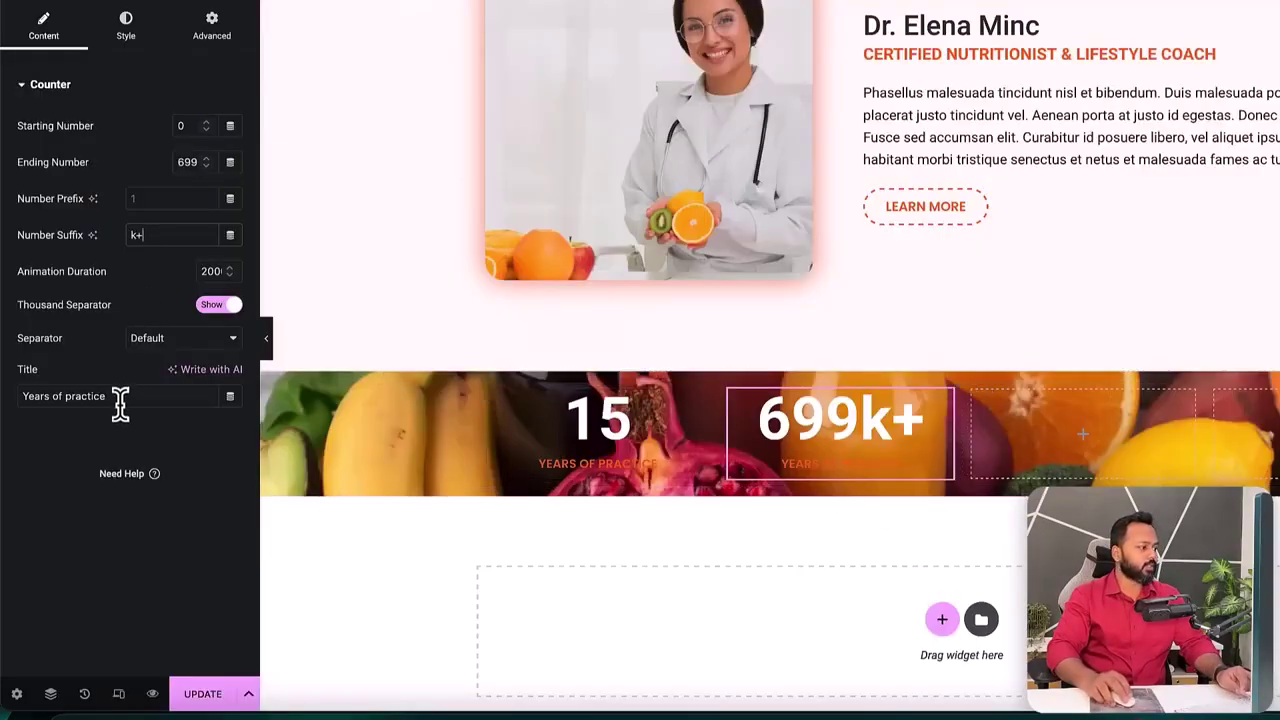
drag(106, 396, 22, 396)
text(Healthy patients)
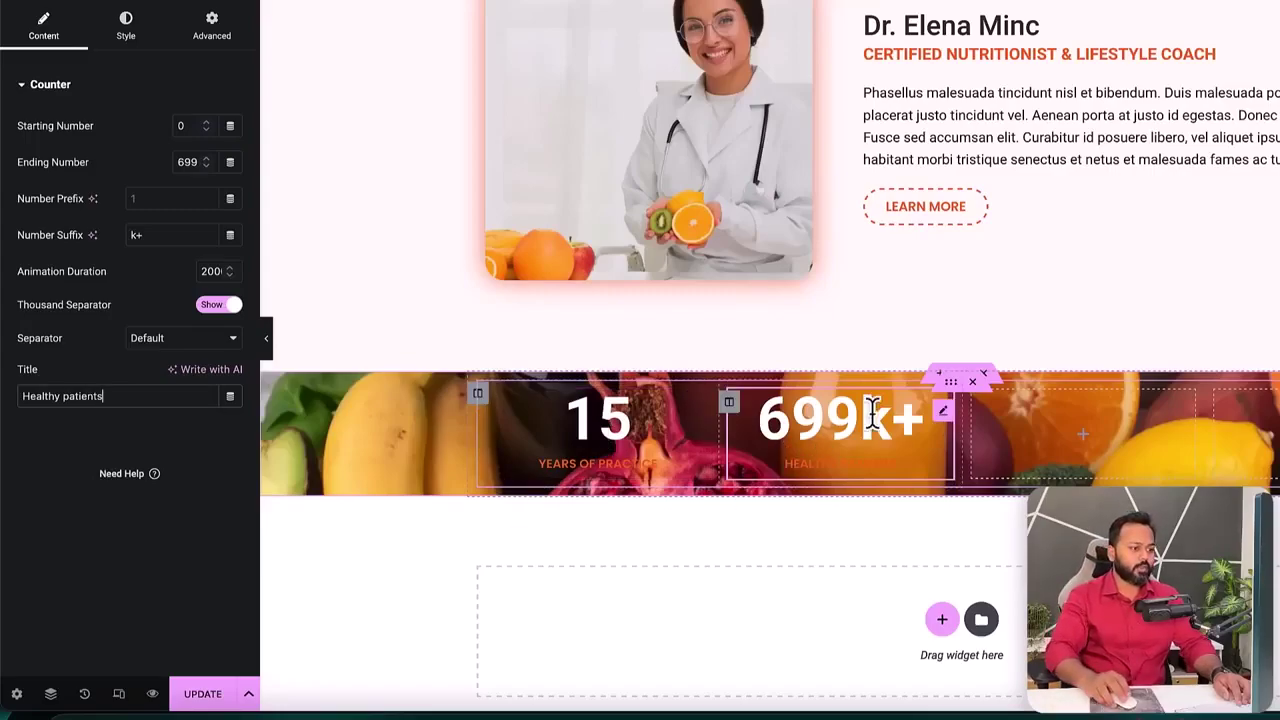
- Duplicate a third counter reading 12, no suffix, titled 'Certificates & diplomas'
right_click(951, 423)
click(978, 429)
drag(937, 414, 1066, 425)
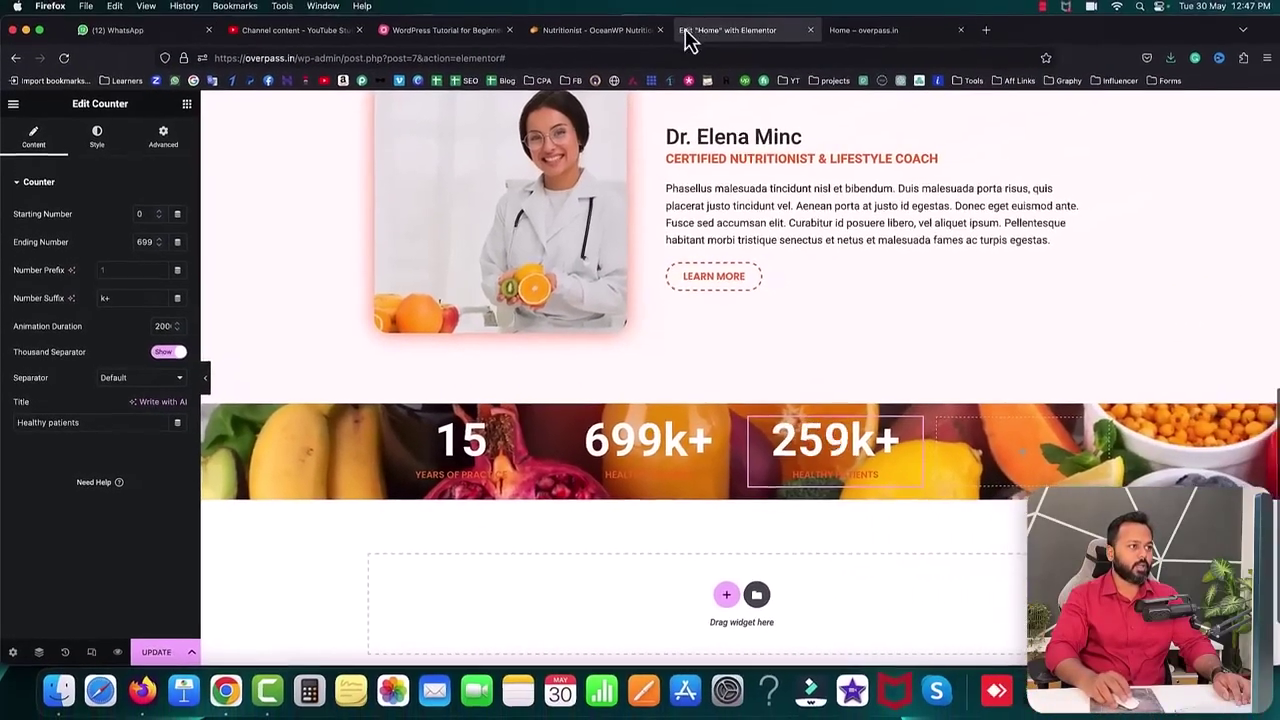
click(603, 33)
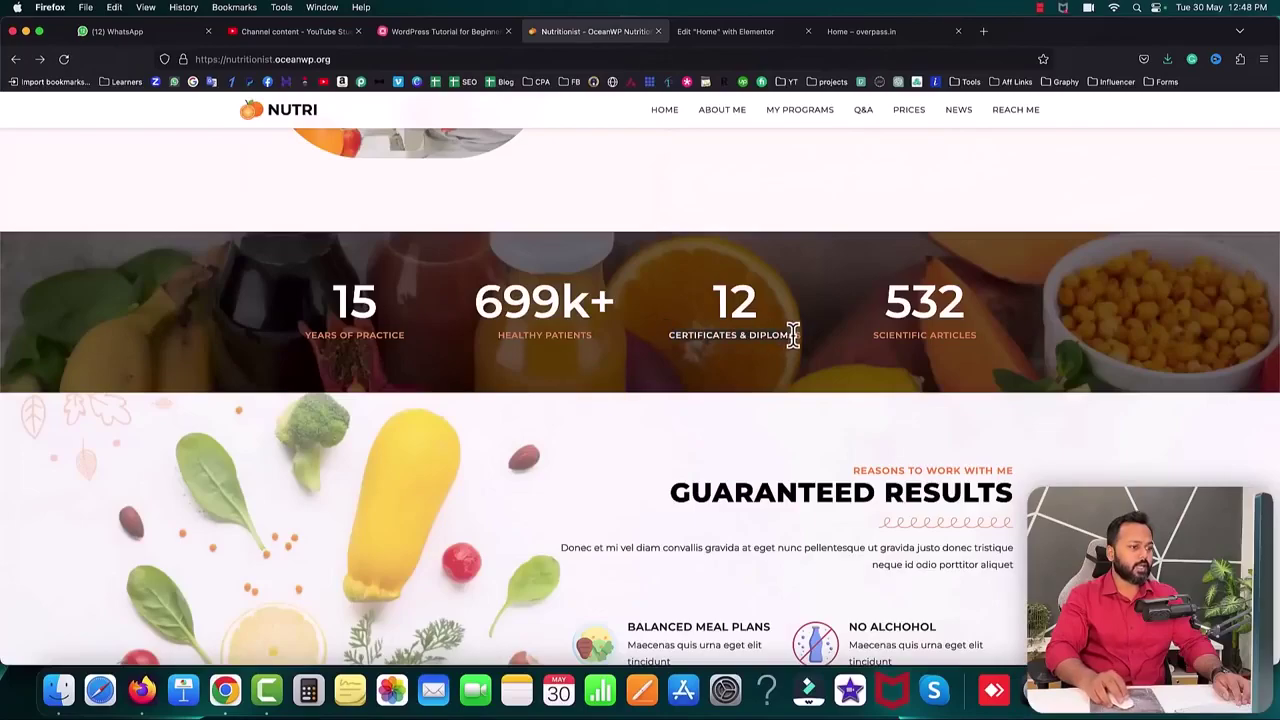
click(700, 31)
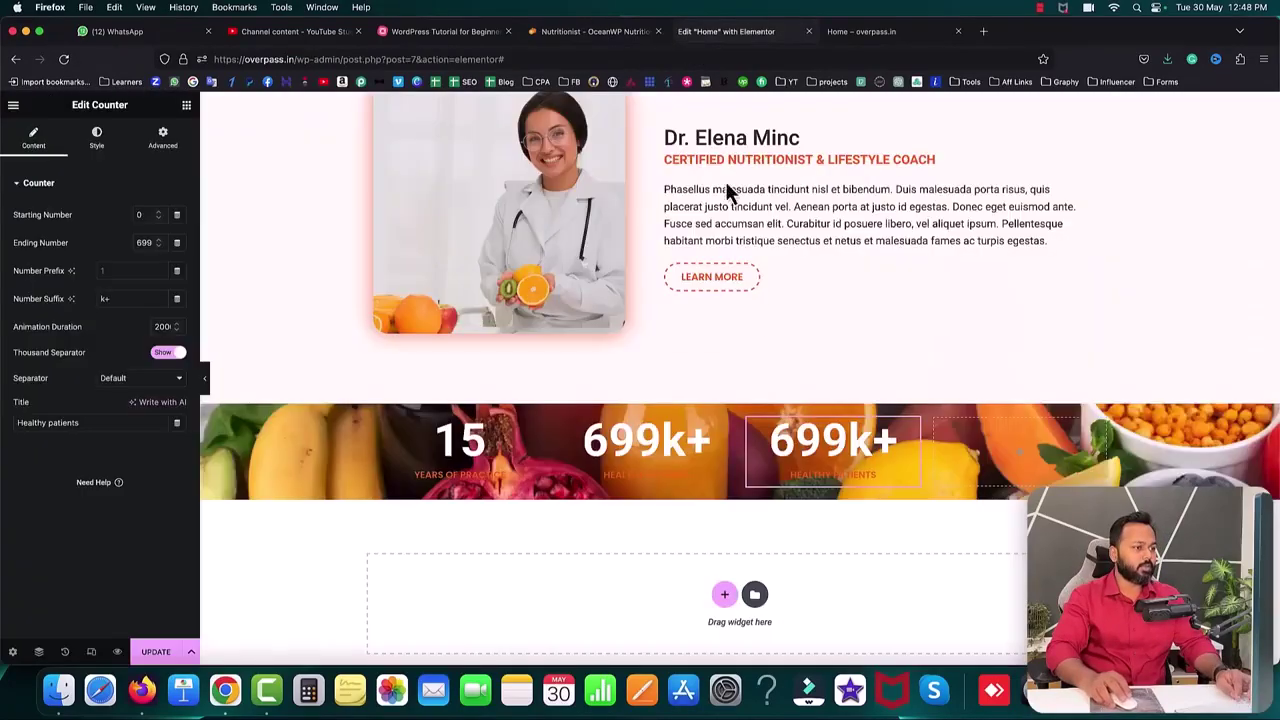
double_click(143, 243)
text(12)
drag(118, 298, 81, 297)
key(BackSpace)
triple_click(100, 422)
text(Certificates & diplomas)
- Add a fourth counter reading 532 titled 'Scientific articles', then update the page and view it live
right_click(912, 440)
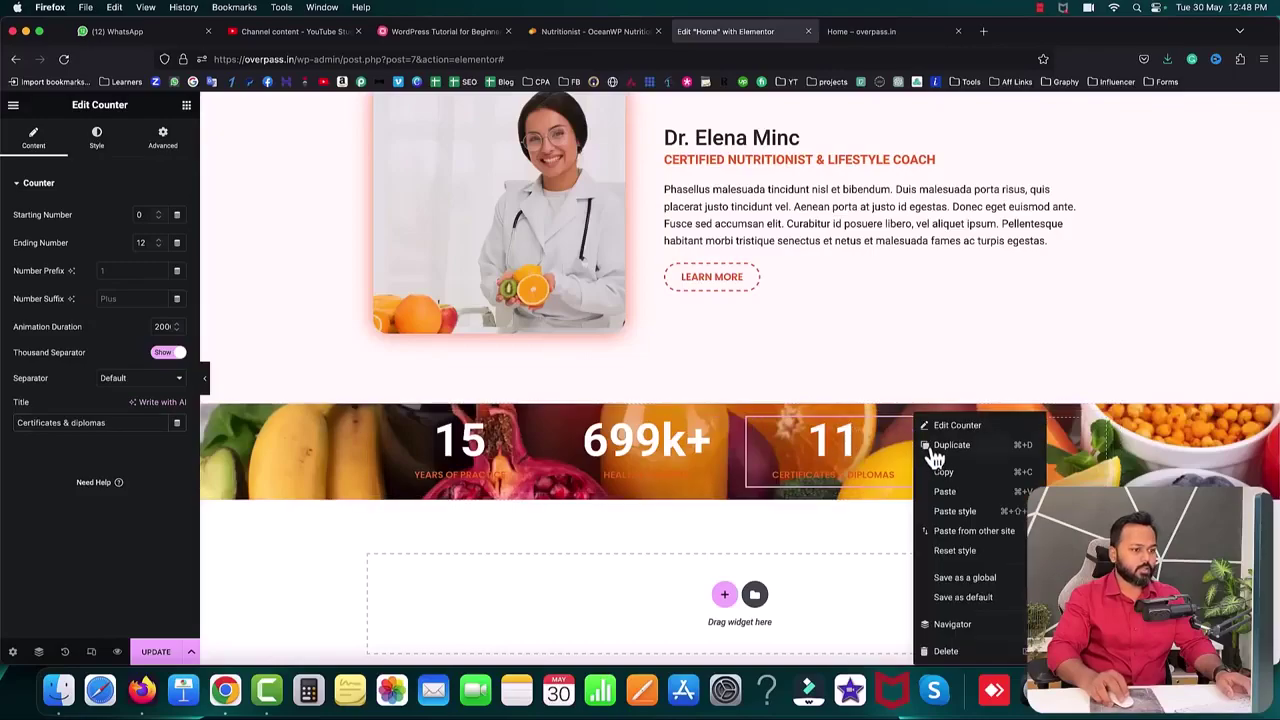
click(935, 443)
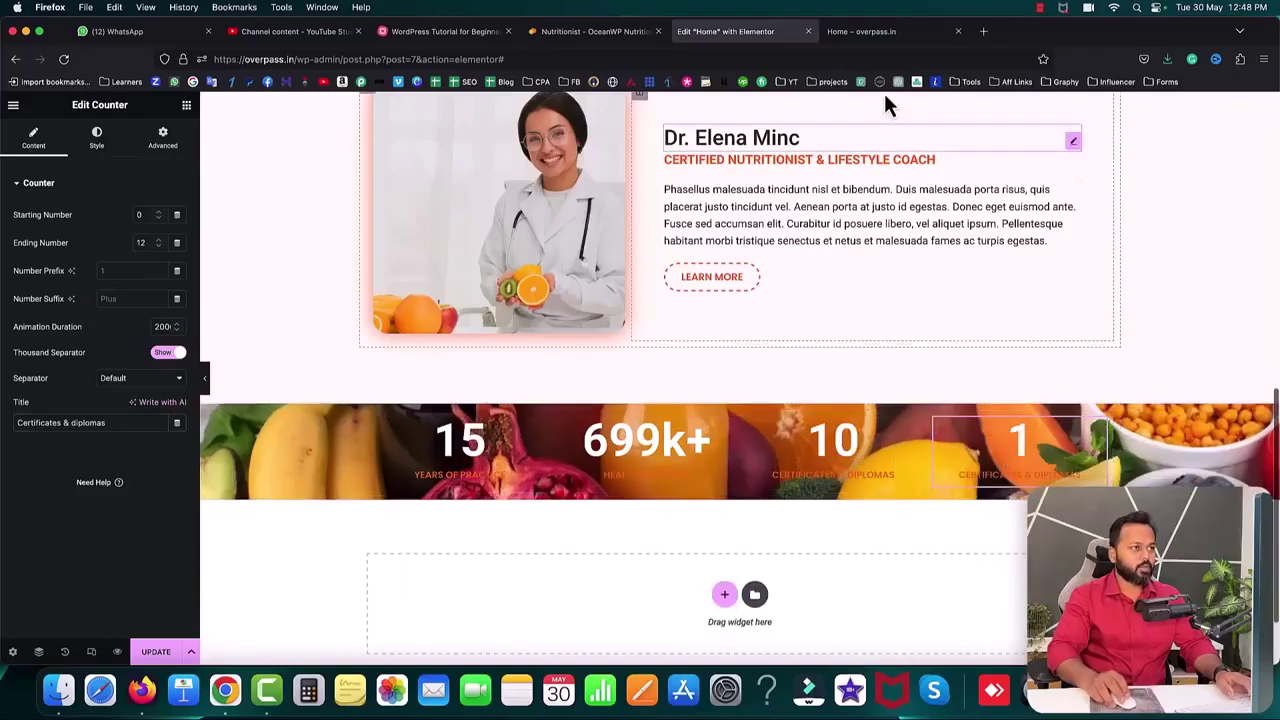
click(616, 38)
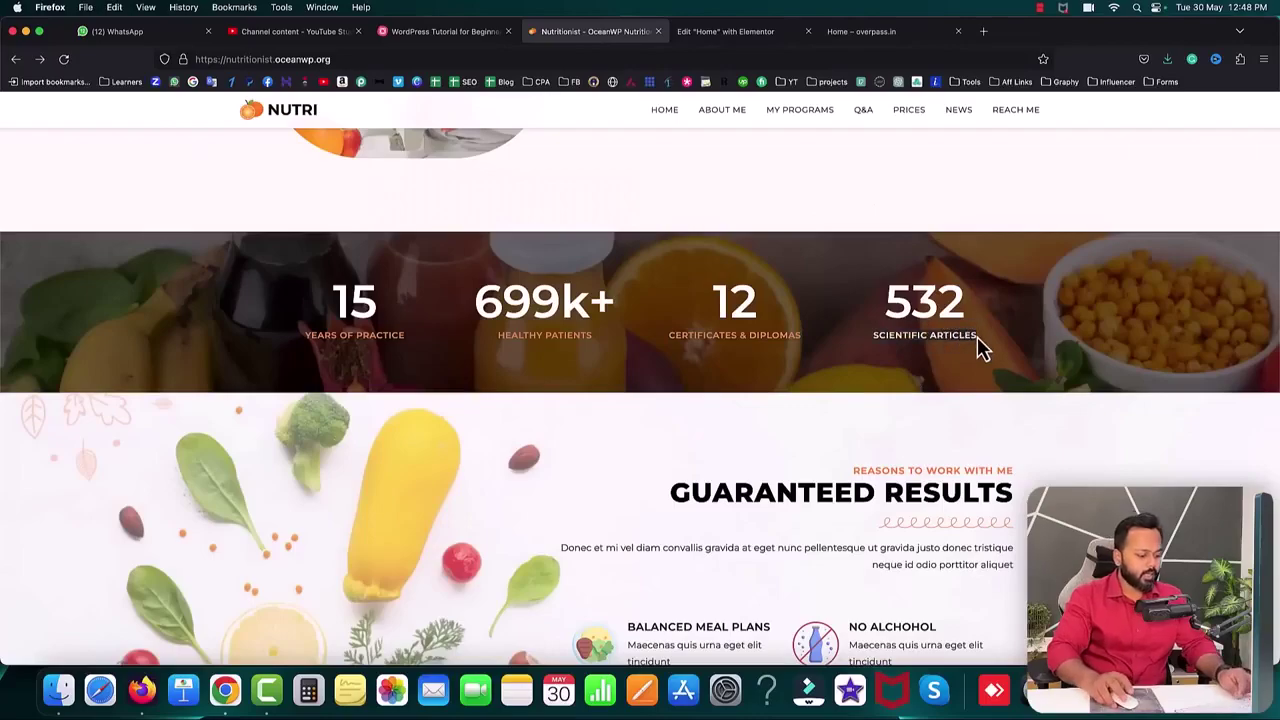
click(732, 38)
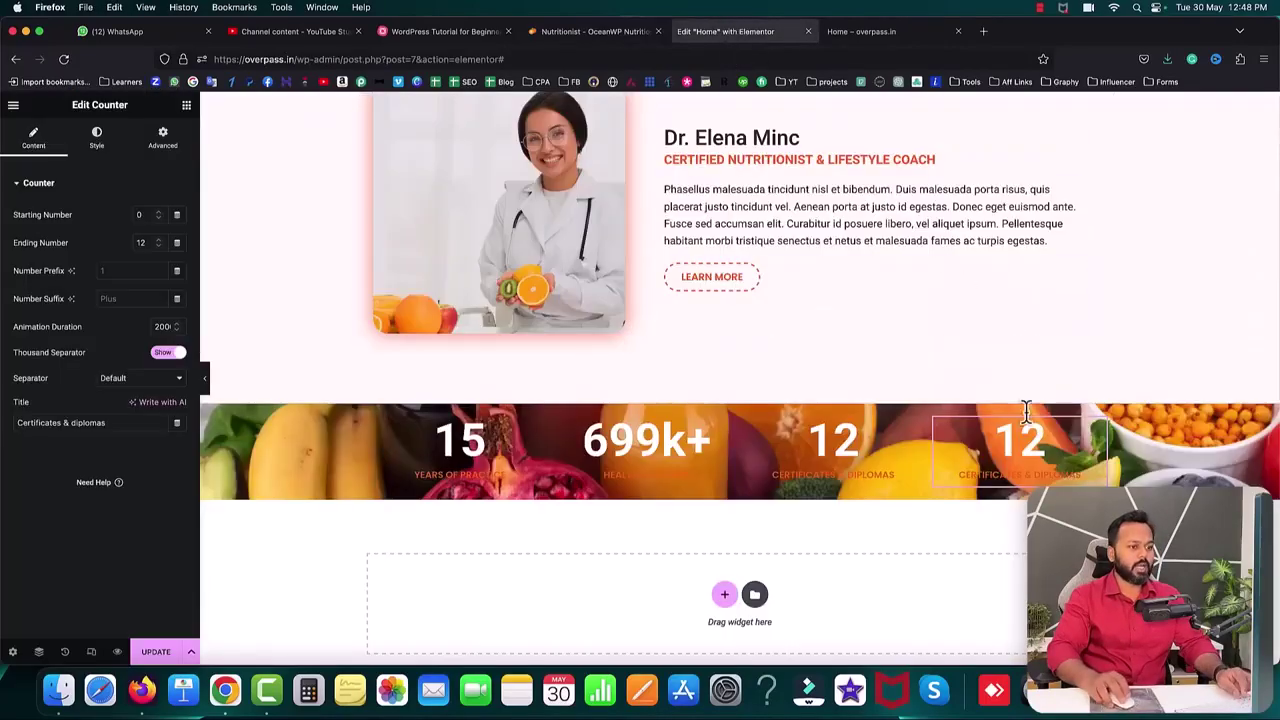
double_click(143, 242)
text(532)
triple_click(116, 422)
text(Scientific articles)
click(160, 655)
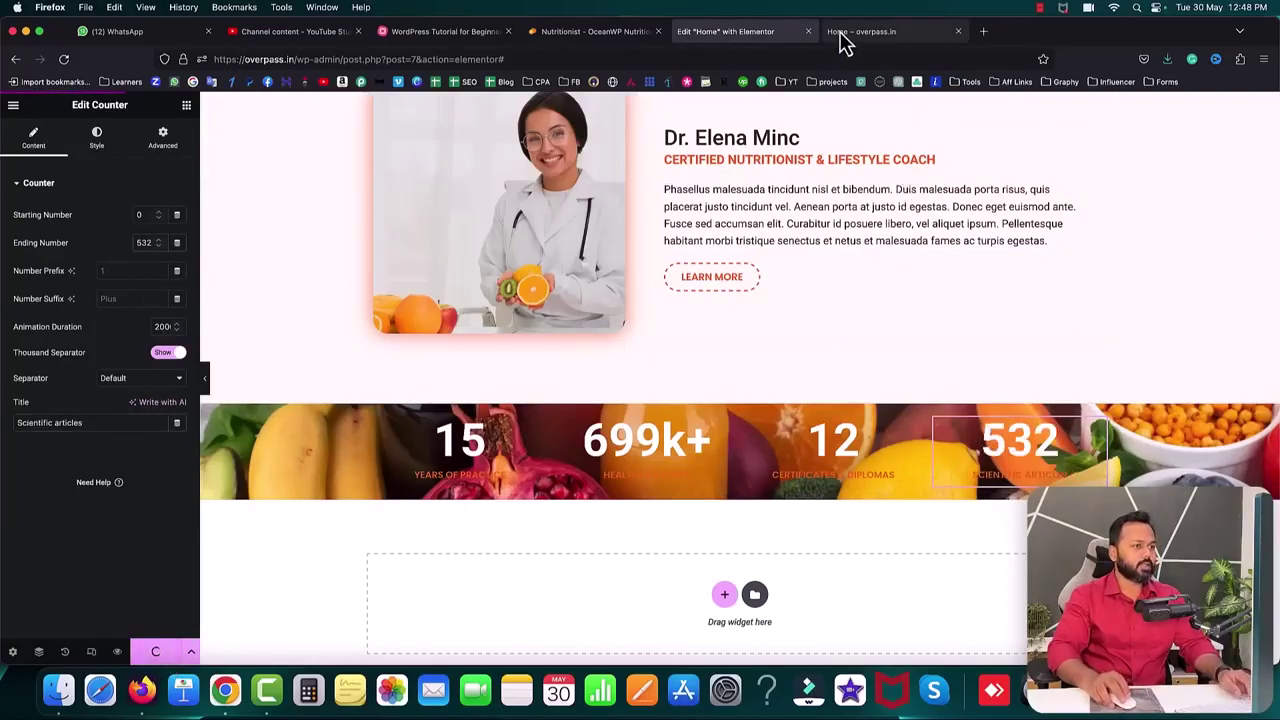
click(872, 38)
- Reload the live page and compare the 15, 699k+, 12, 532 counters with the reference site
click(63, 59)
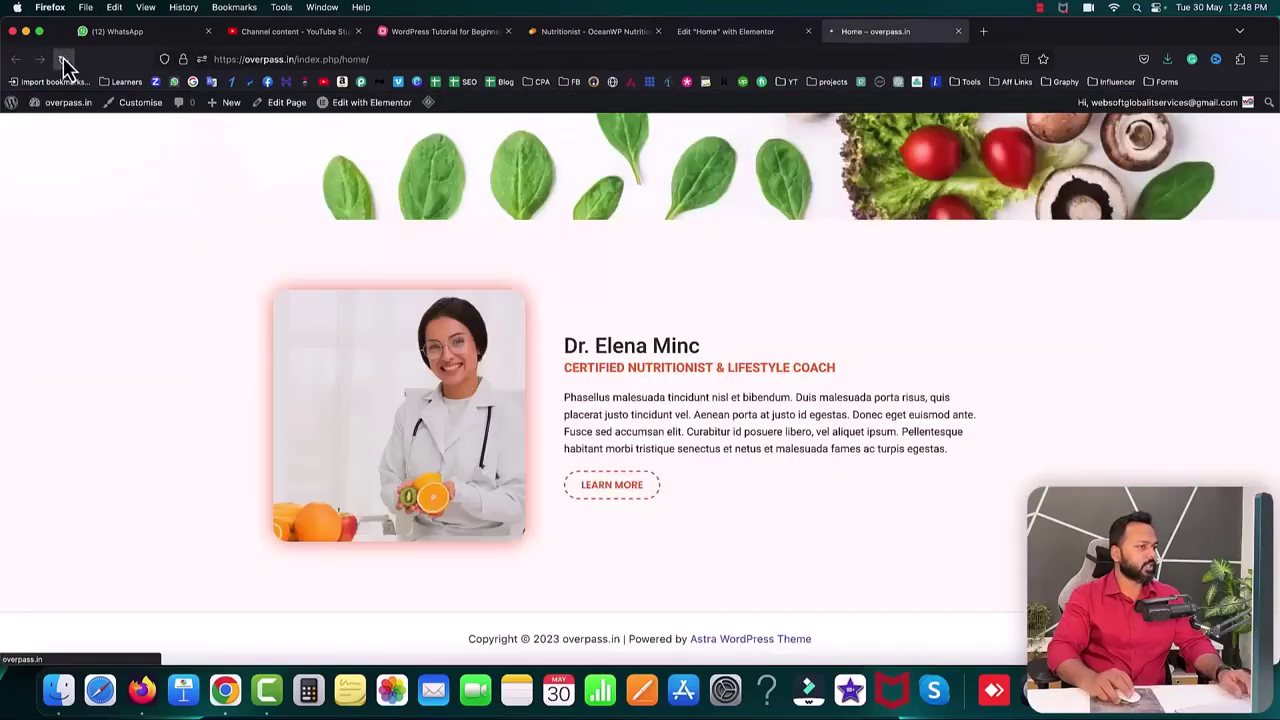
scroll(136, 250, down, 2)
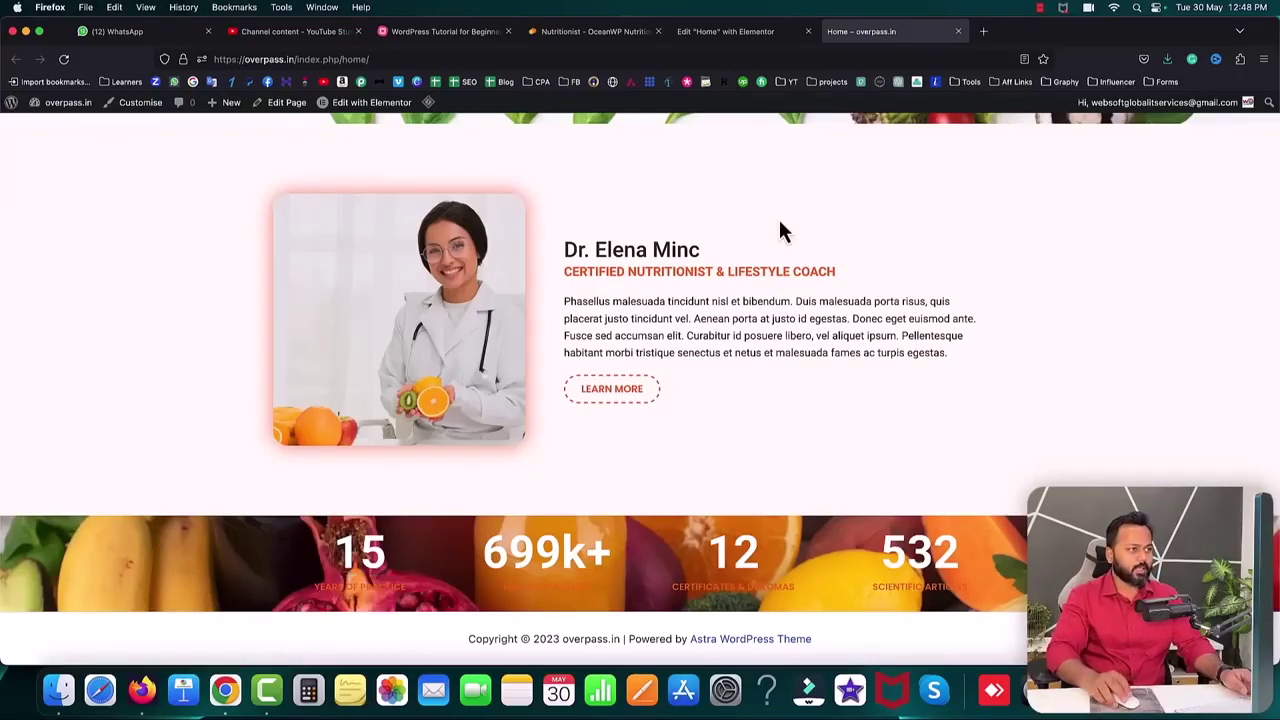
click(585, 31)
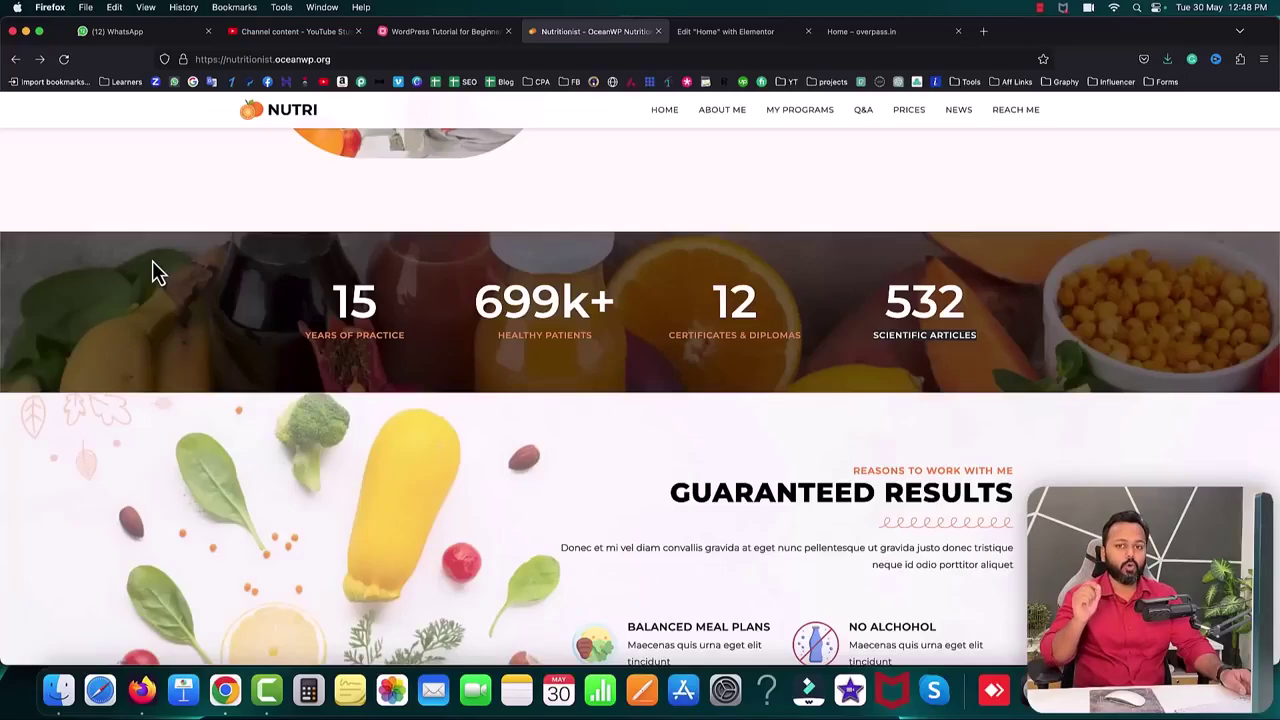
click(726, 33)
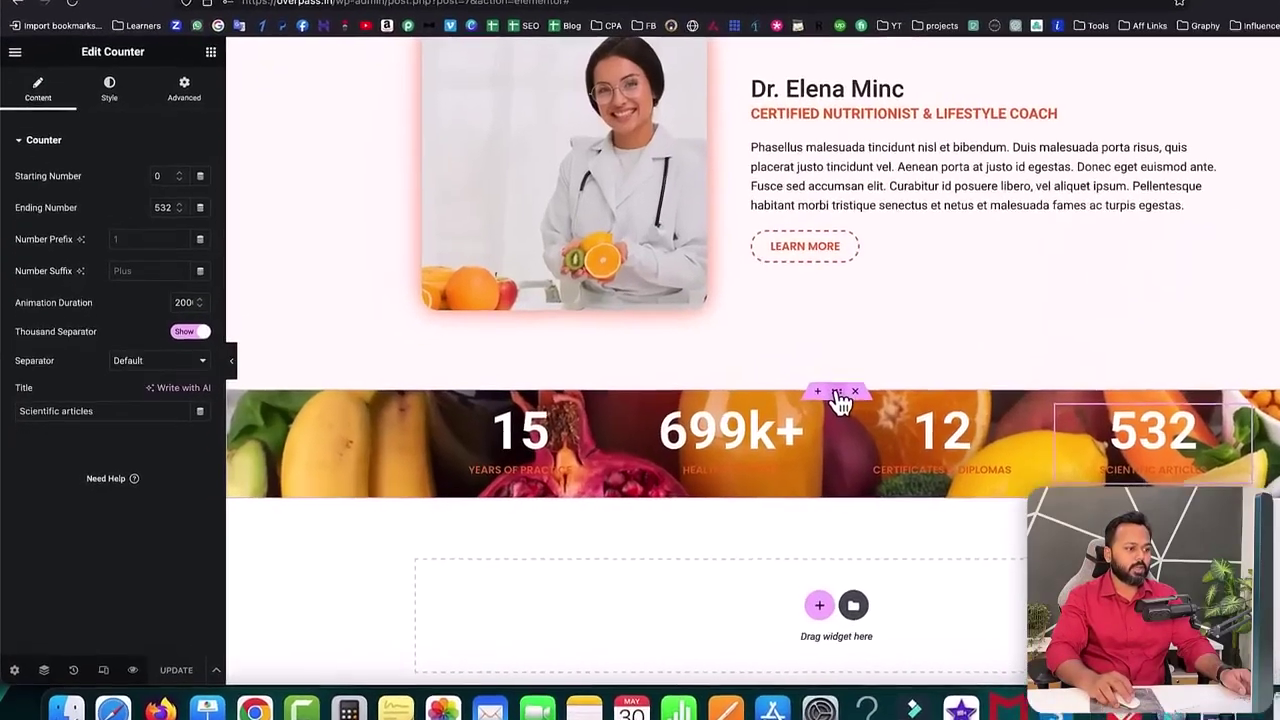
- Add a classic black #000000 overlay at 0.5 opacity to the counter section and update the page
click(837, 395)
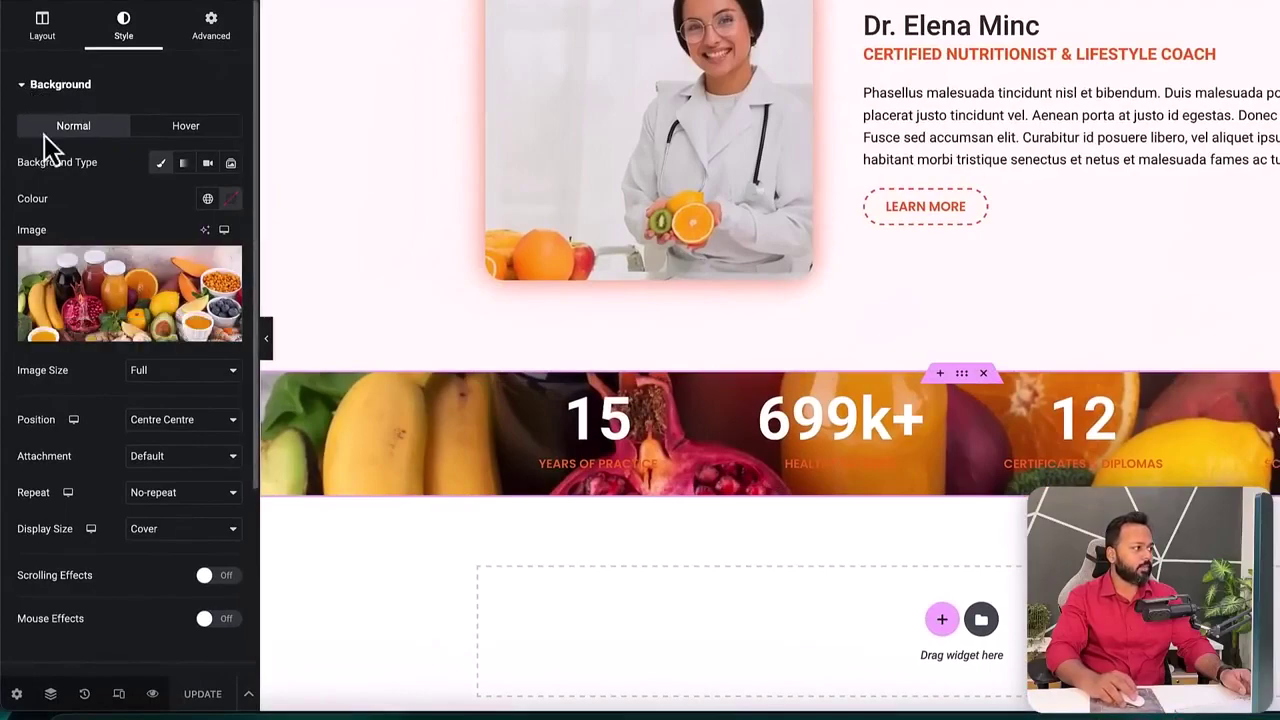
click(32, 90)
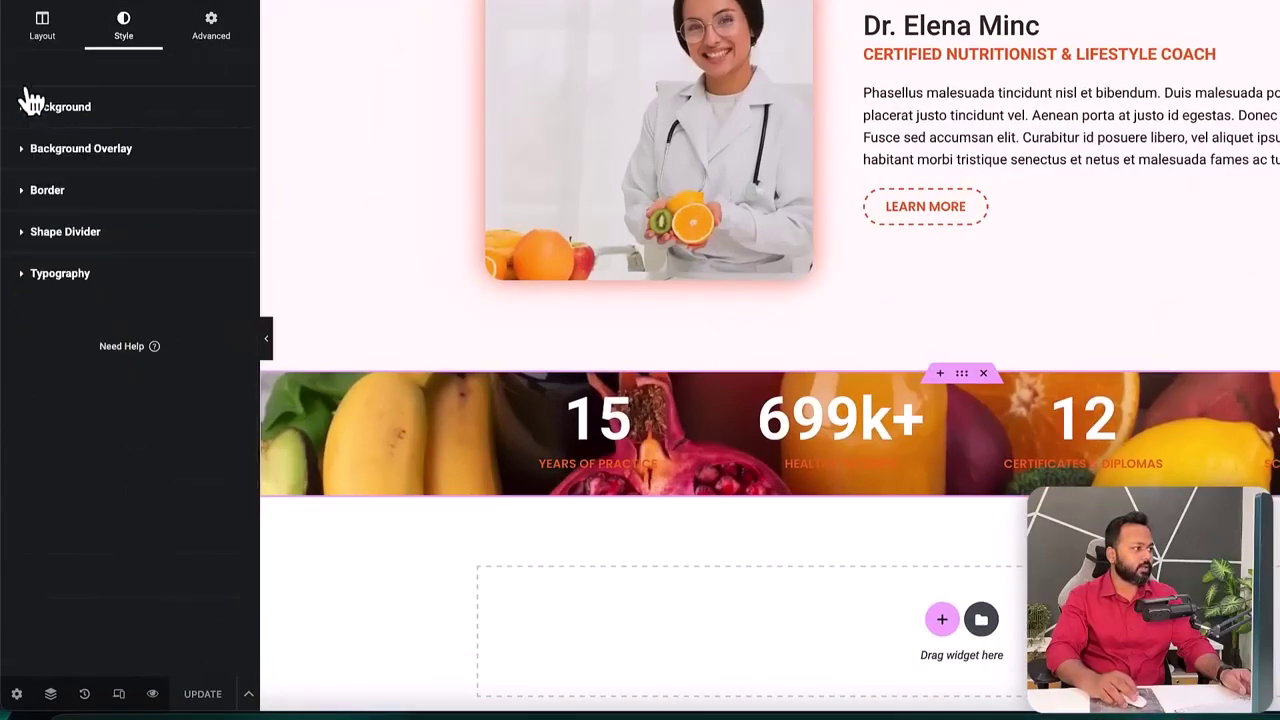
click(35, 162)
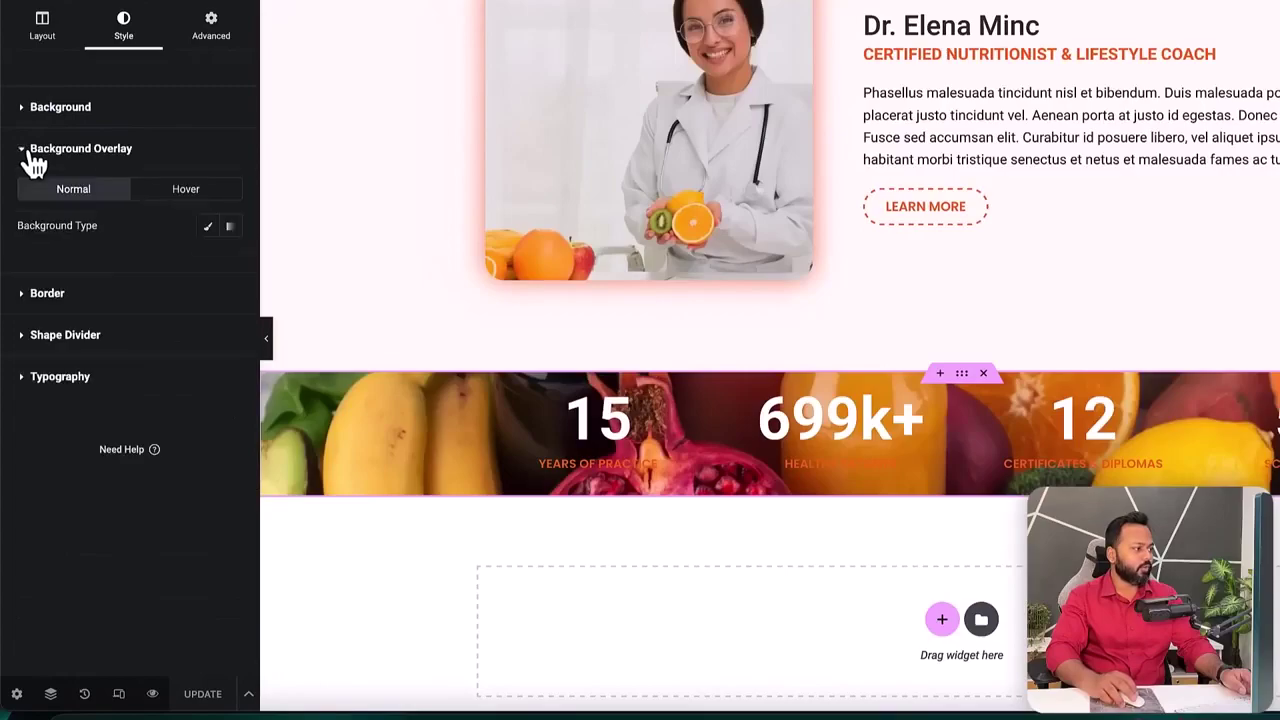
click(210, 228)
click(227, 266)
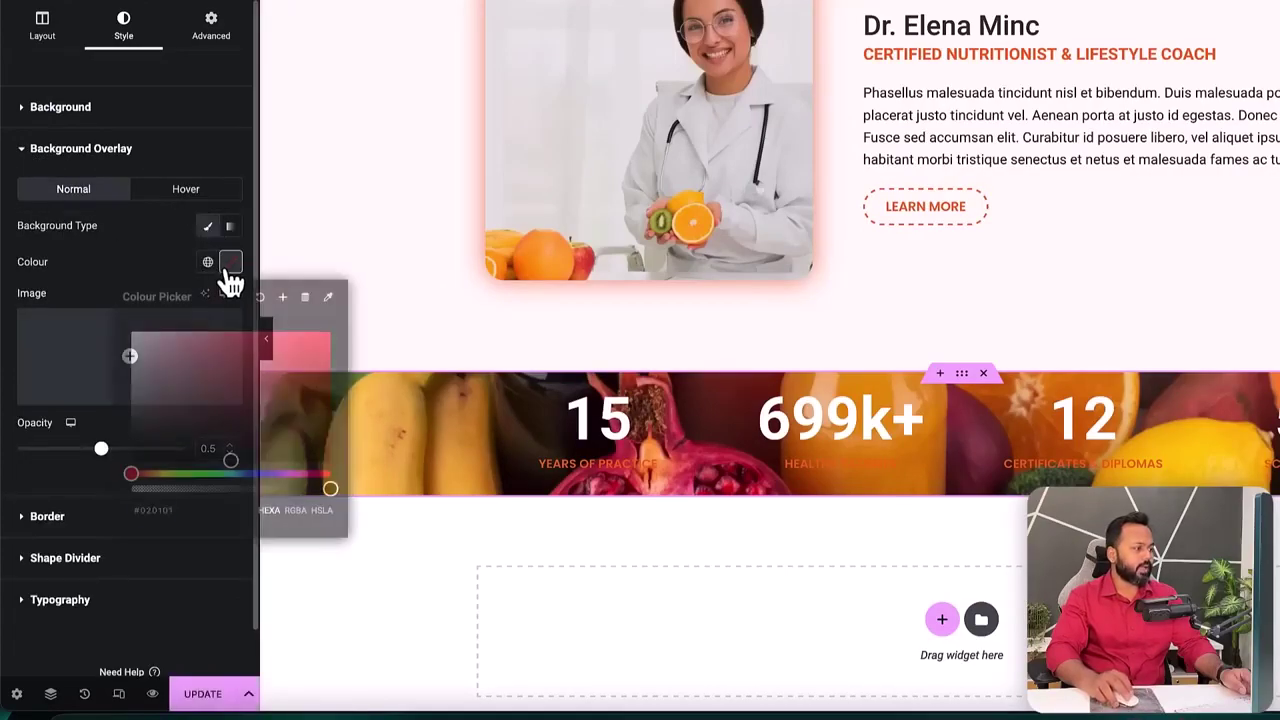
drag(257, 423, 127, 478)
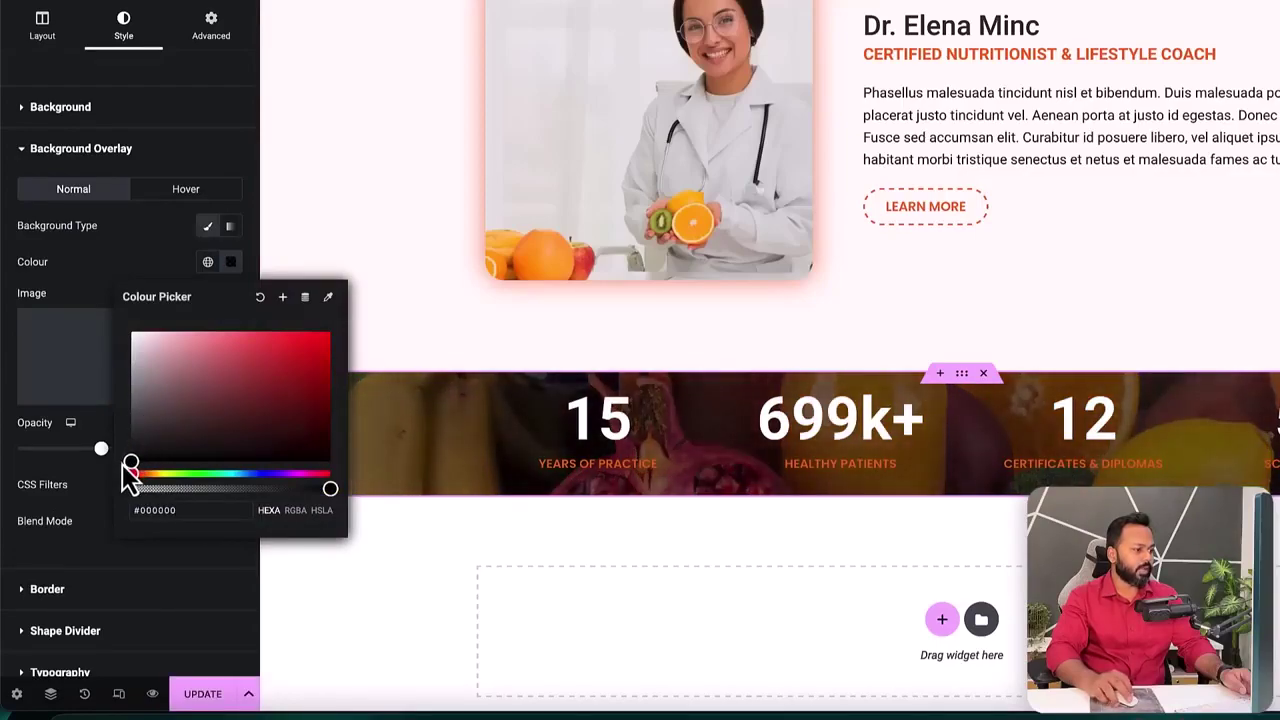
click(80, 295)
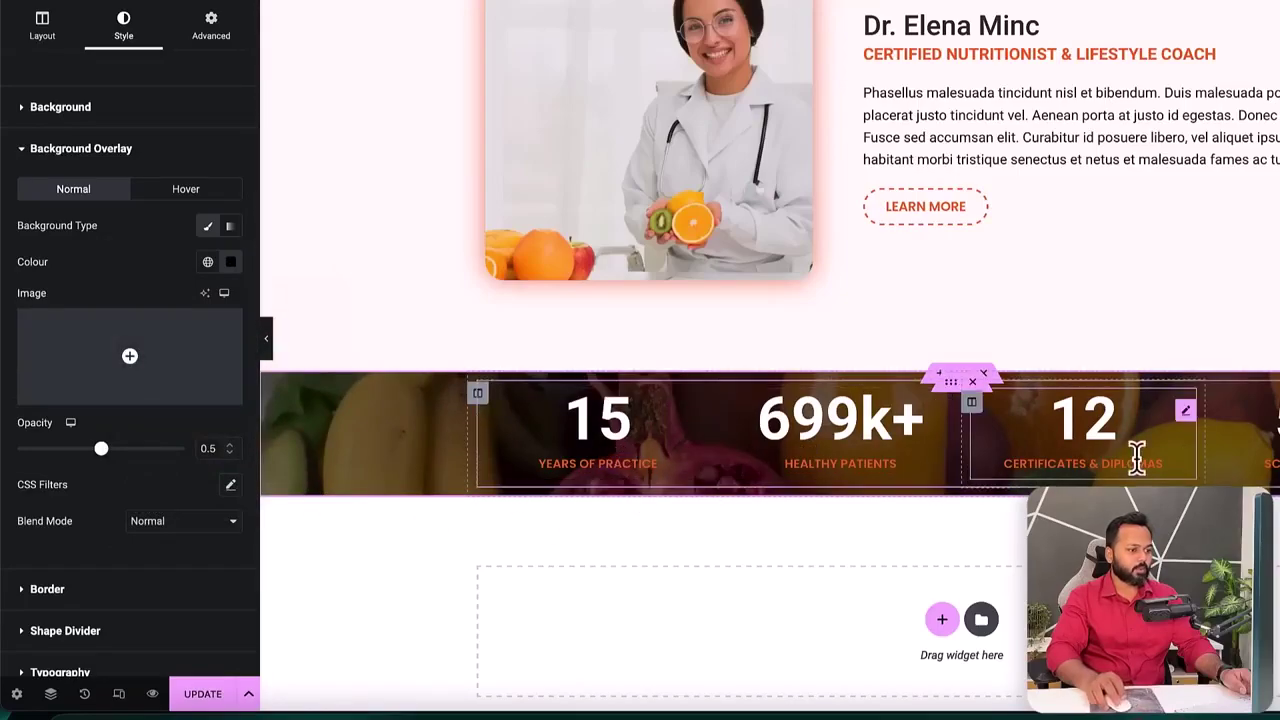
click(202, 694)
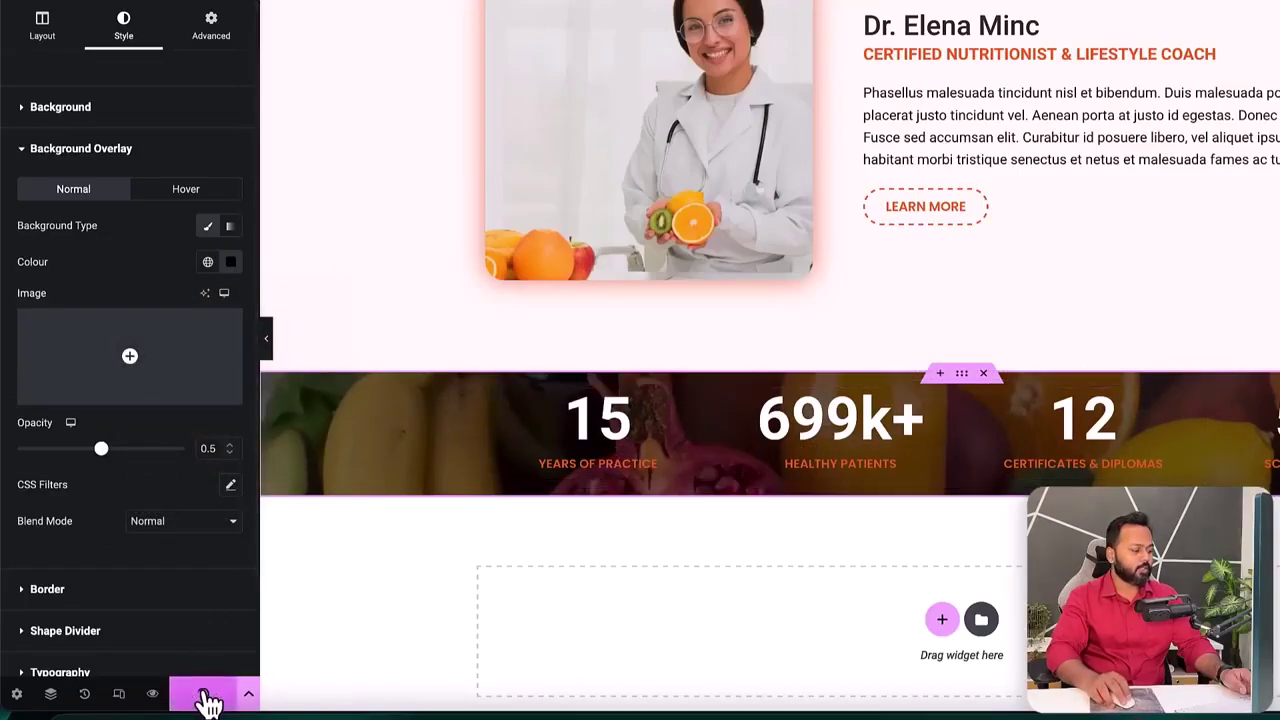
click(861, 31)
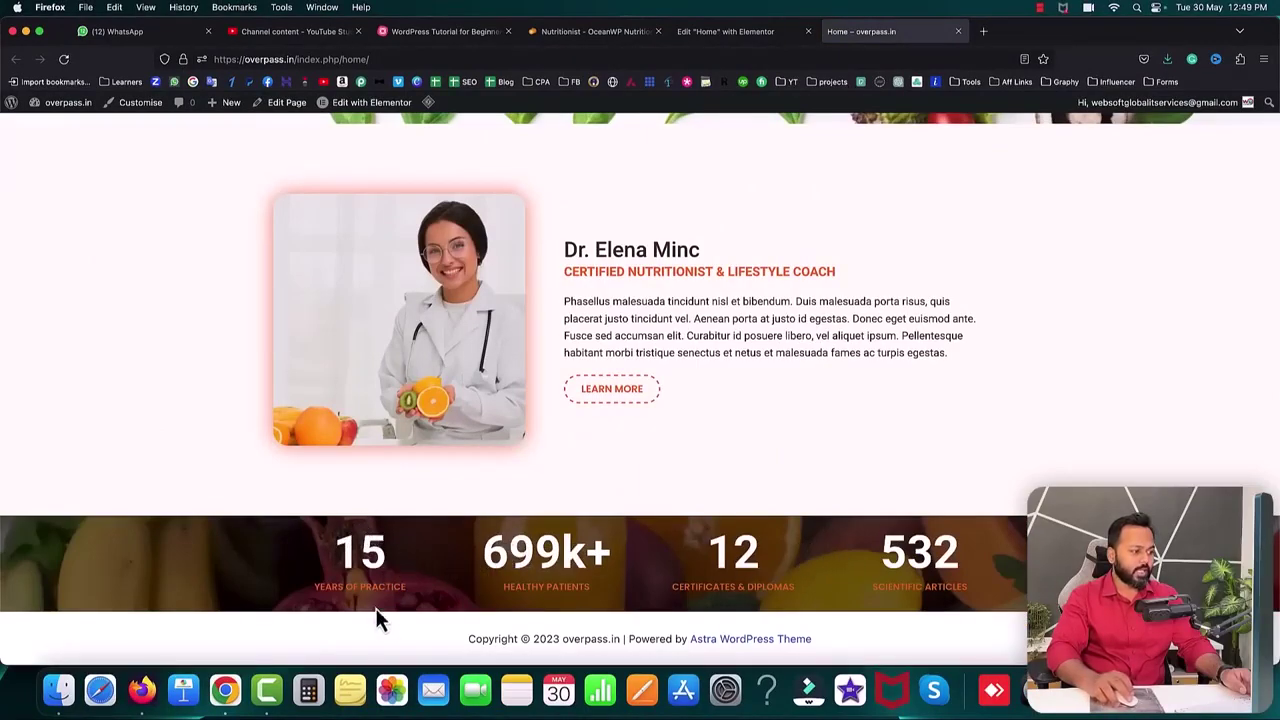
- Compare the darkened counter band with the reference site's statistics, then return to the editor
click(584, 34)
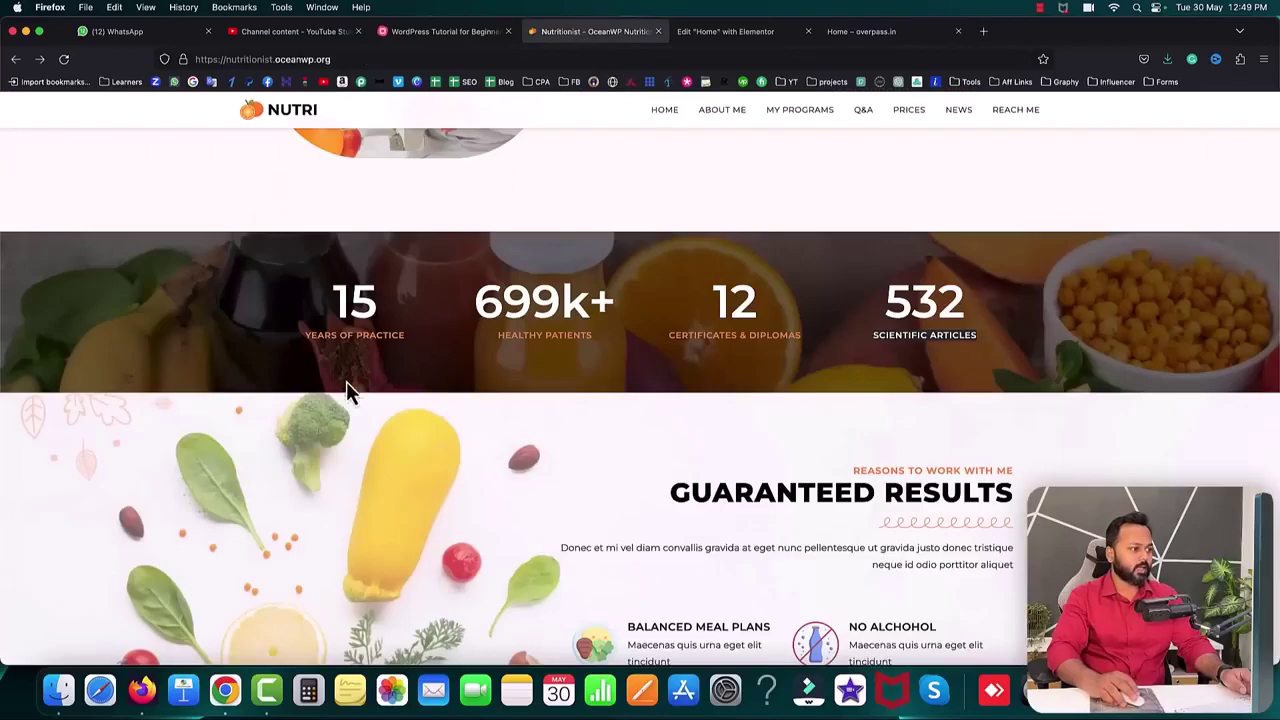
click(727, 40)
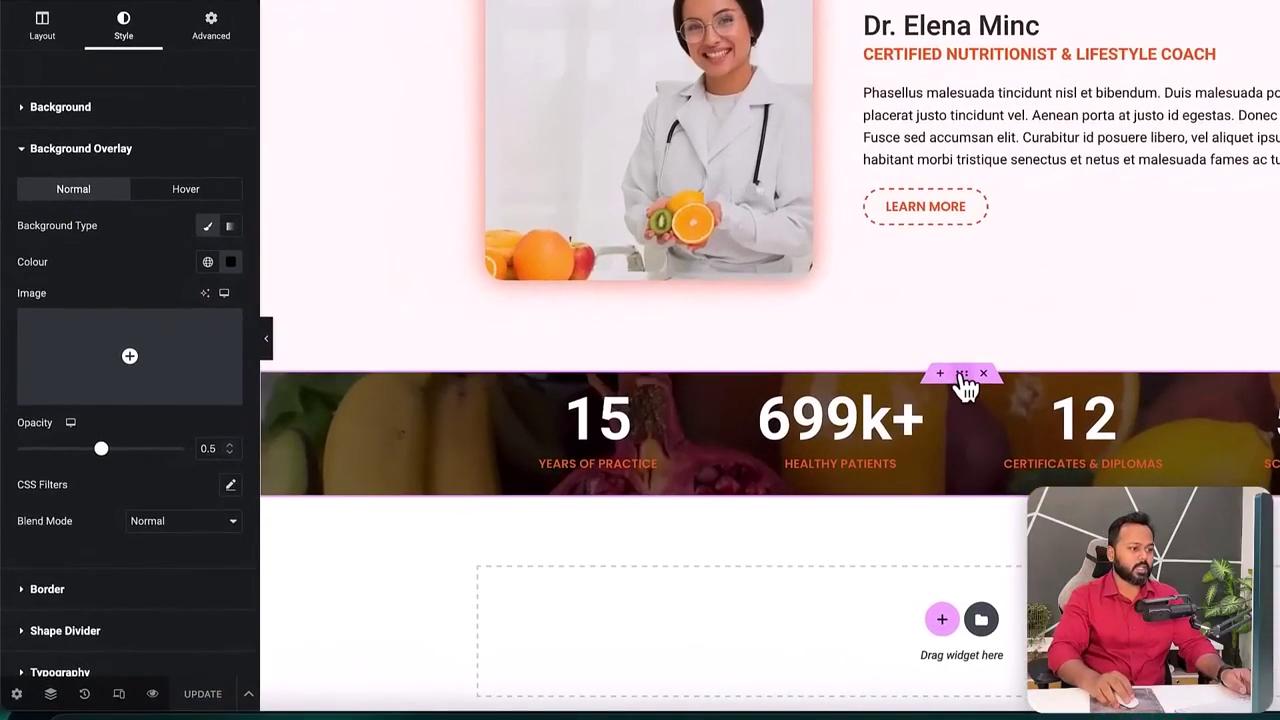
- Set the counter section's top and bottom padding to 50 px each
click(209, 28)
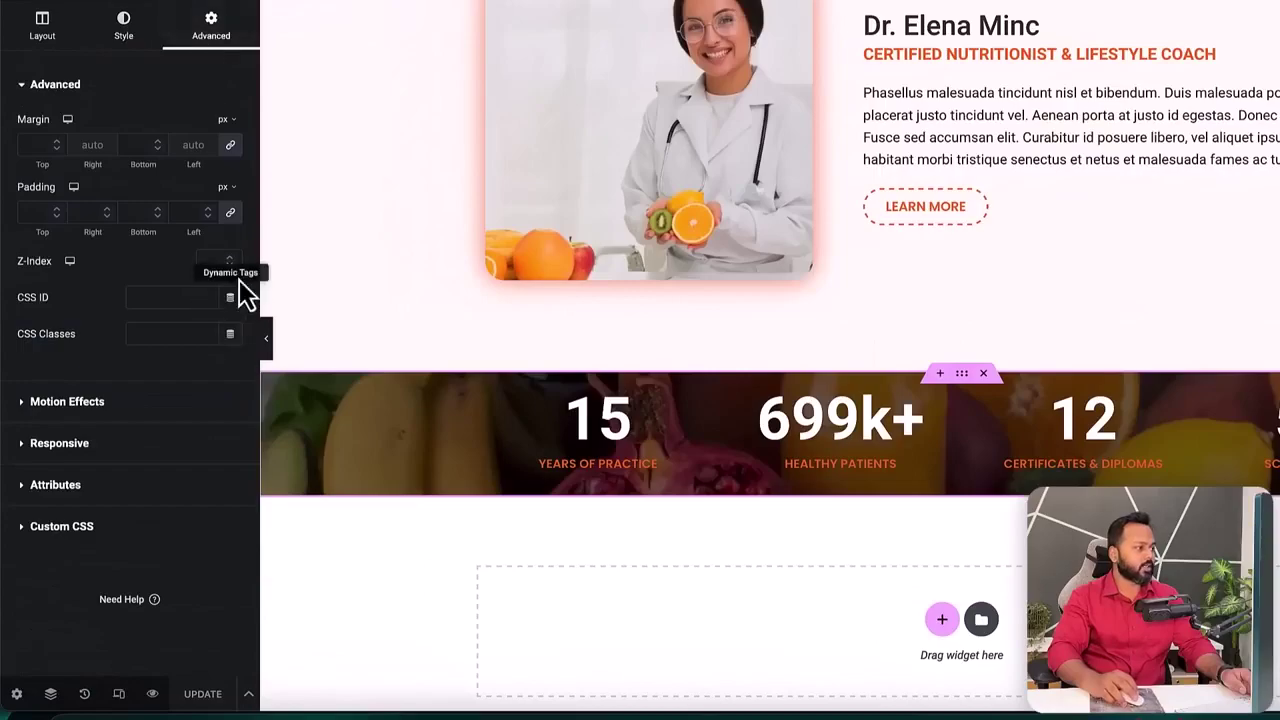
click(229, 212)
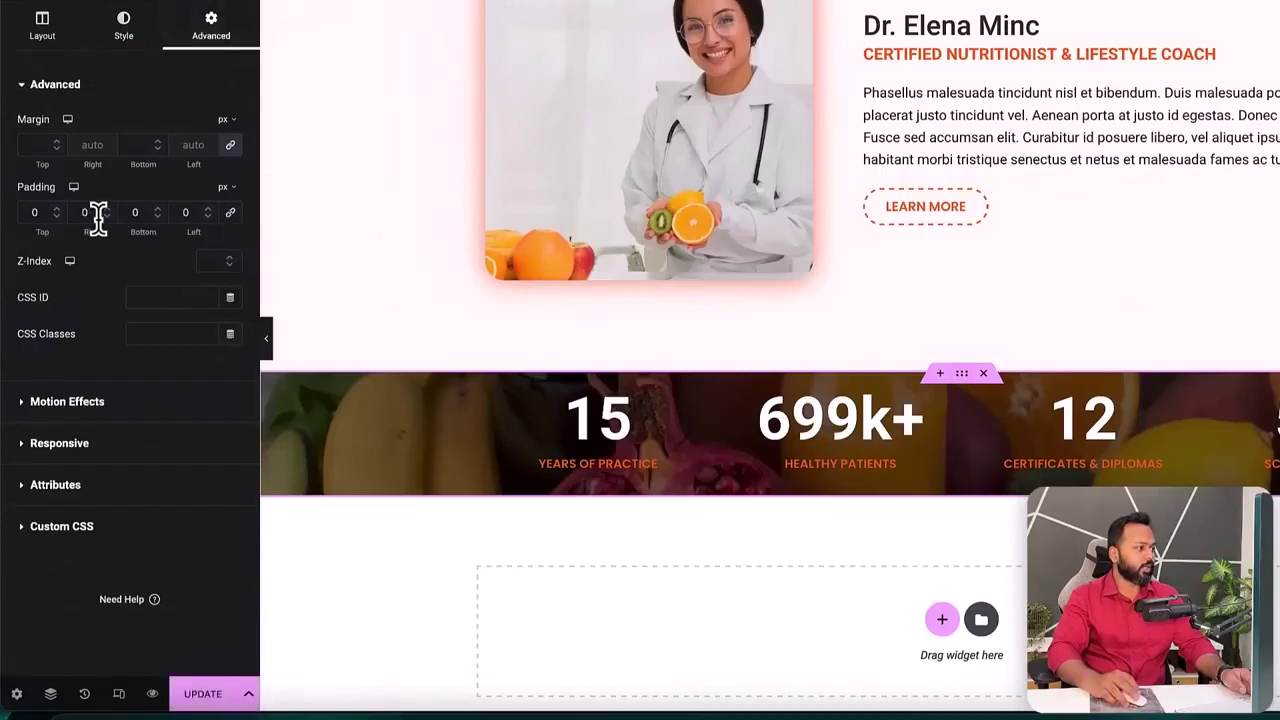
double_click(32, 212)
text(50)
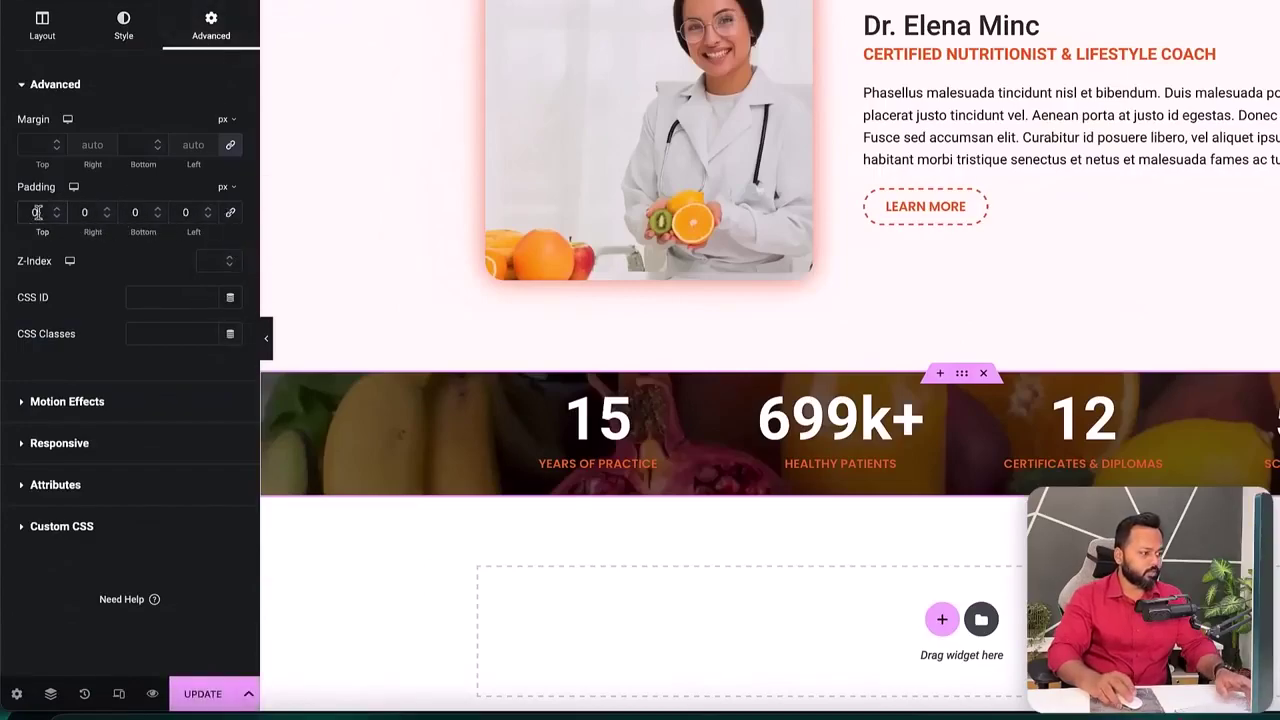
double_click(130, 212)
text(50)
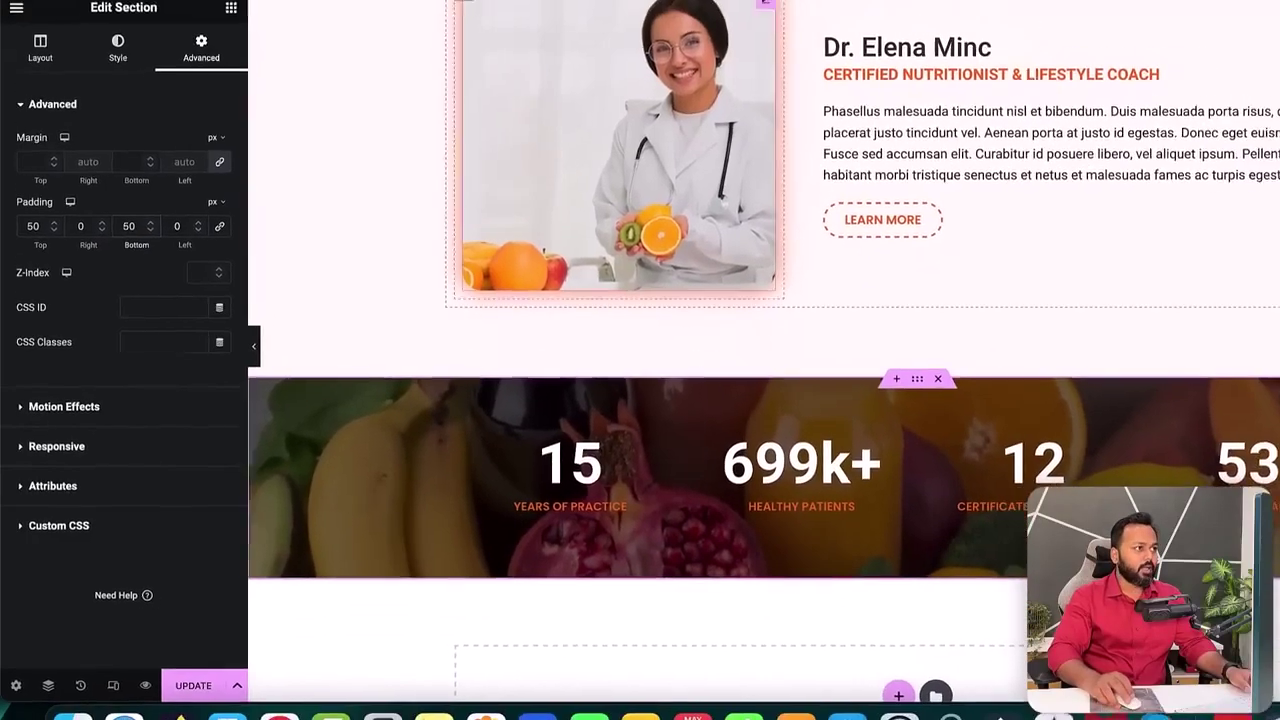
- Compare the taller band with the reference site, then return to the editor
click(574, 31)
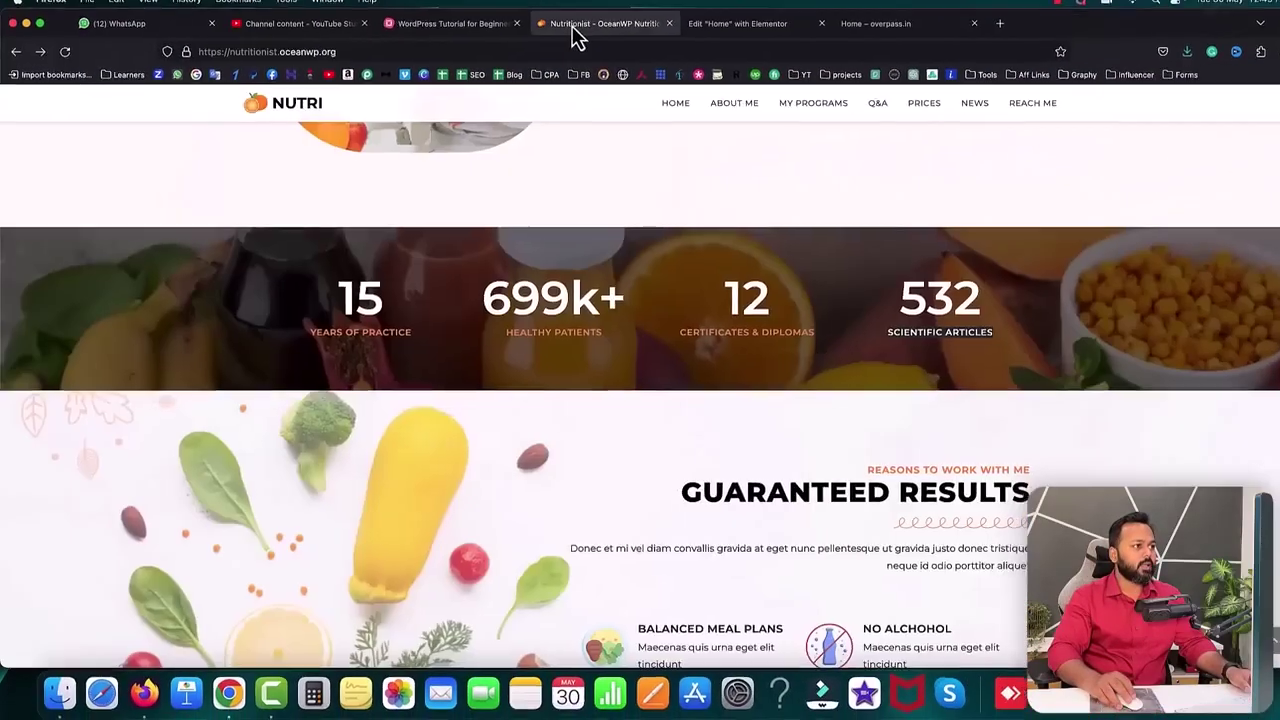
scroll(620, 430, down, 2)
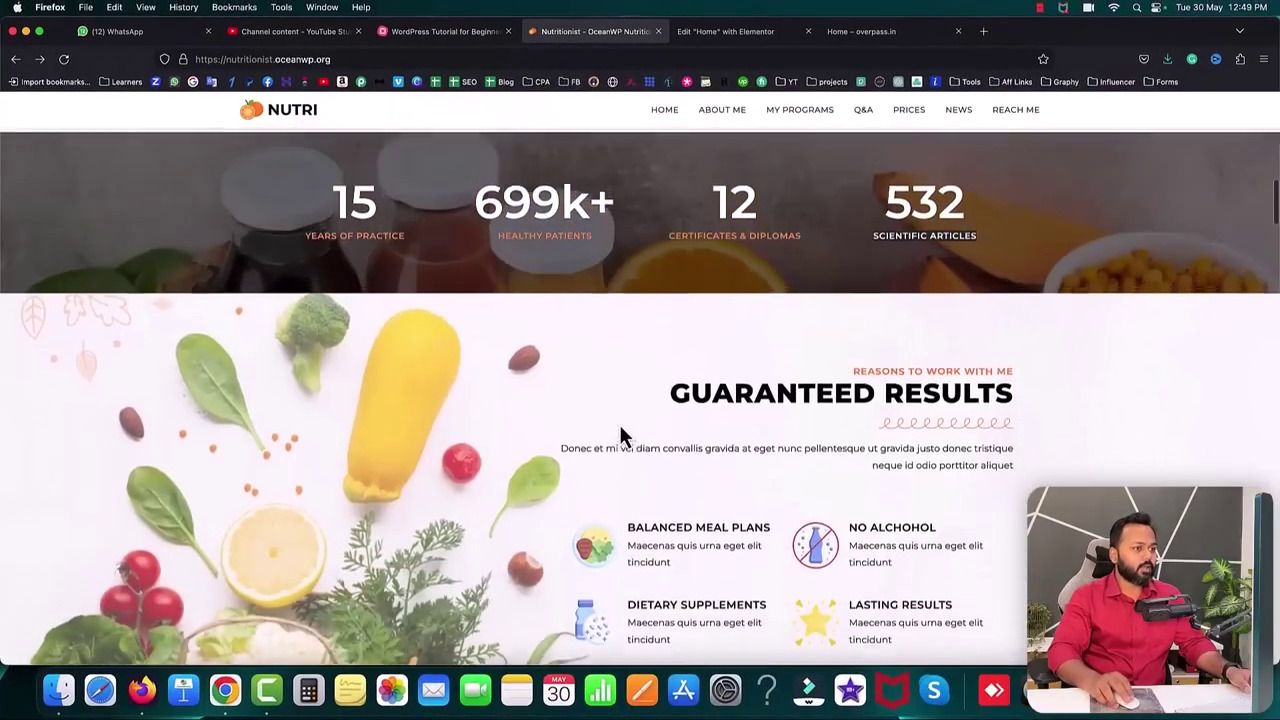
scroll(619, 435, up, 3)
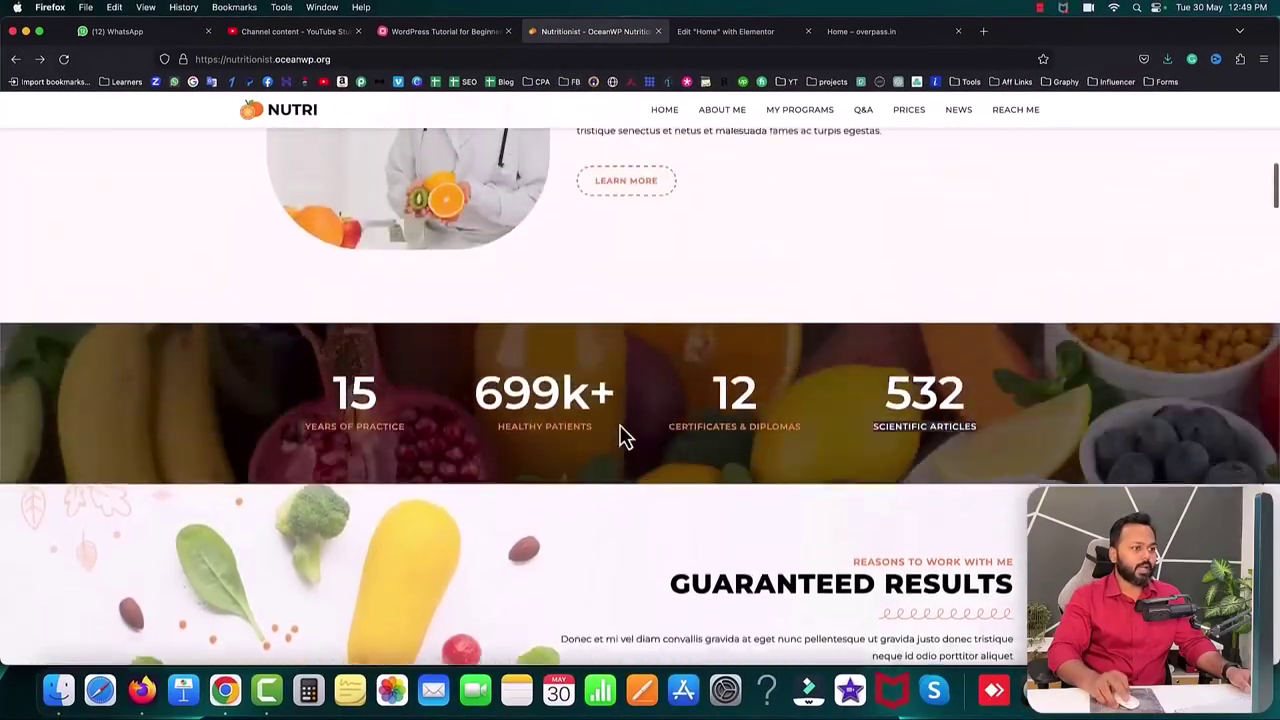
scroll(620, 437, down, 1)
scroll(620, 437, down, 2)
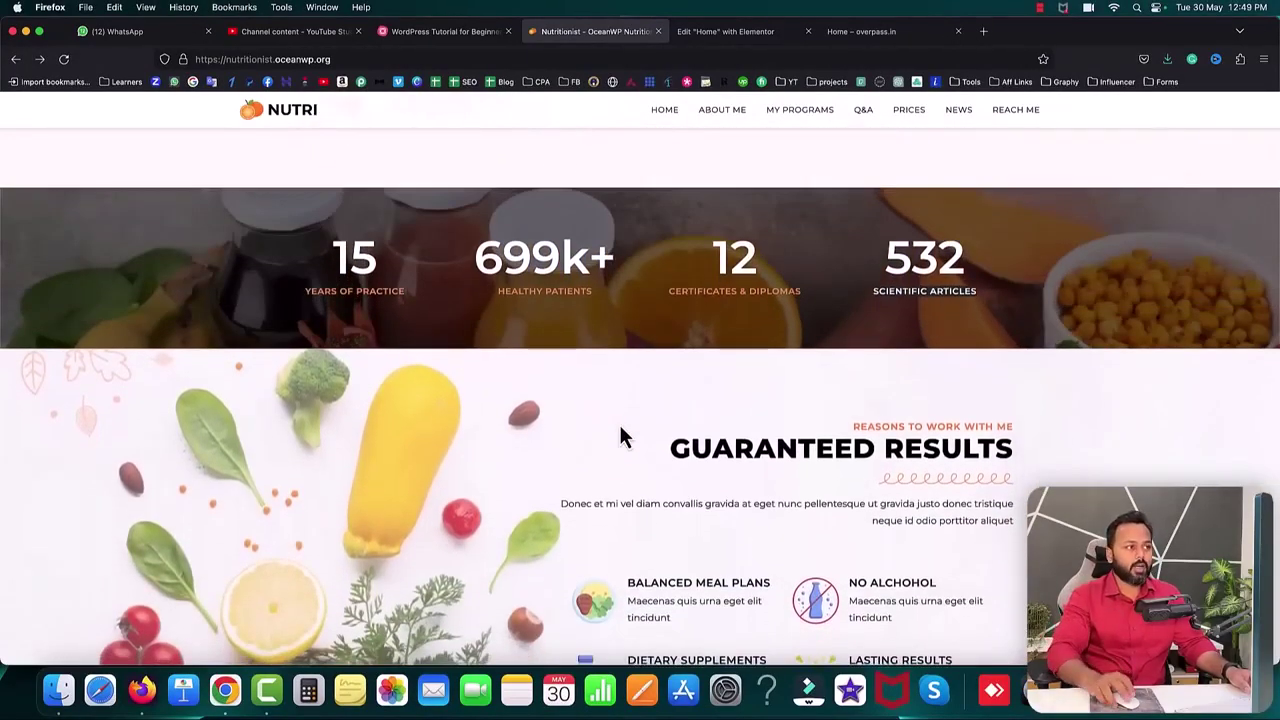
click(762, 36)
scroll(740, 364, up, 1)
scroll(740, 366, down, 1)
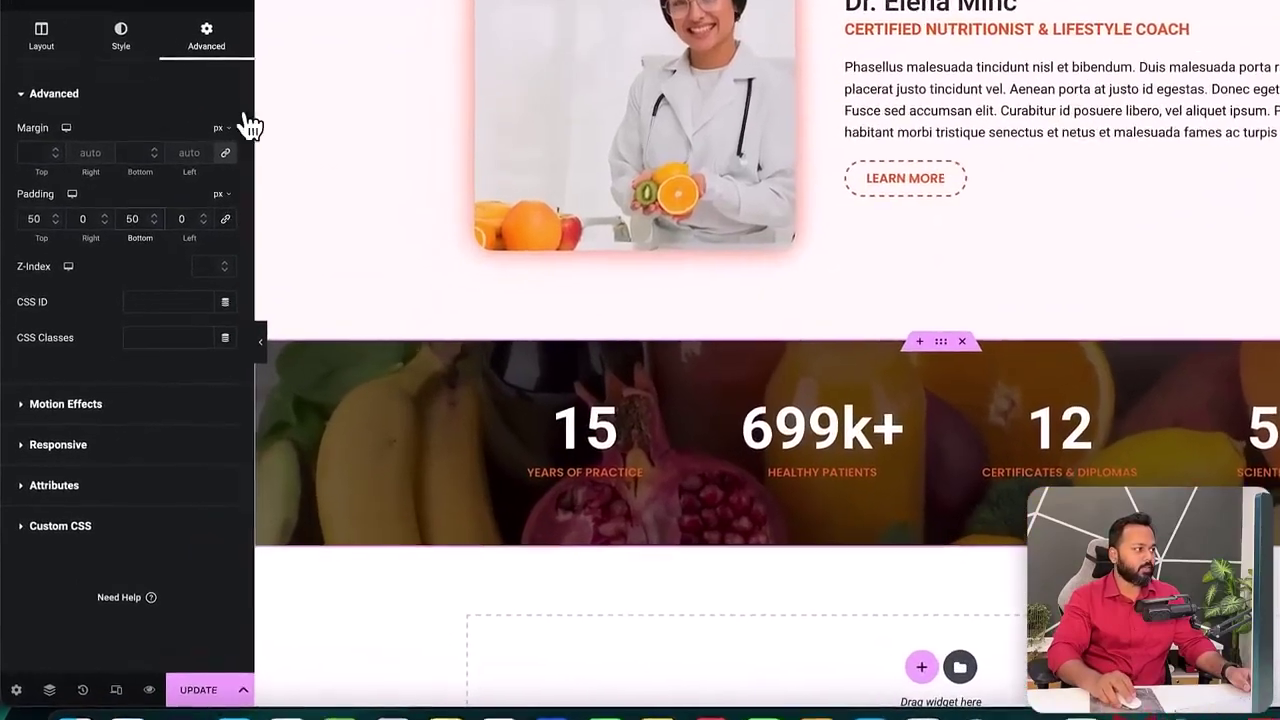
- Set the section's background attachment to Fixed
click(119, 33)
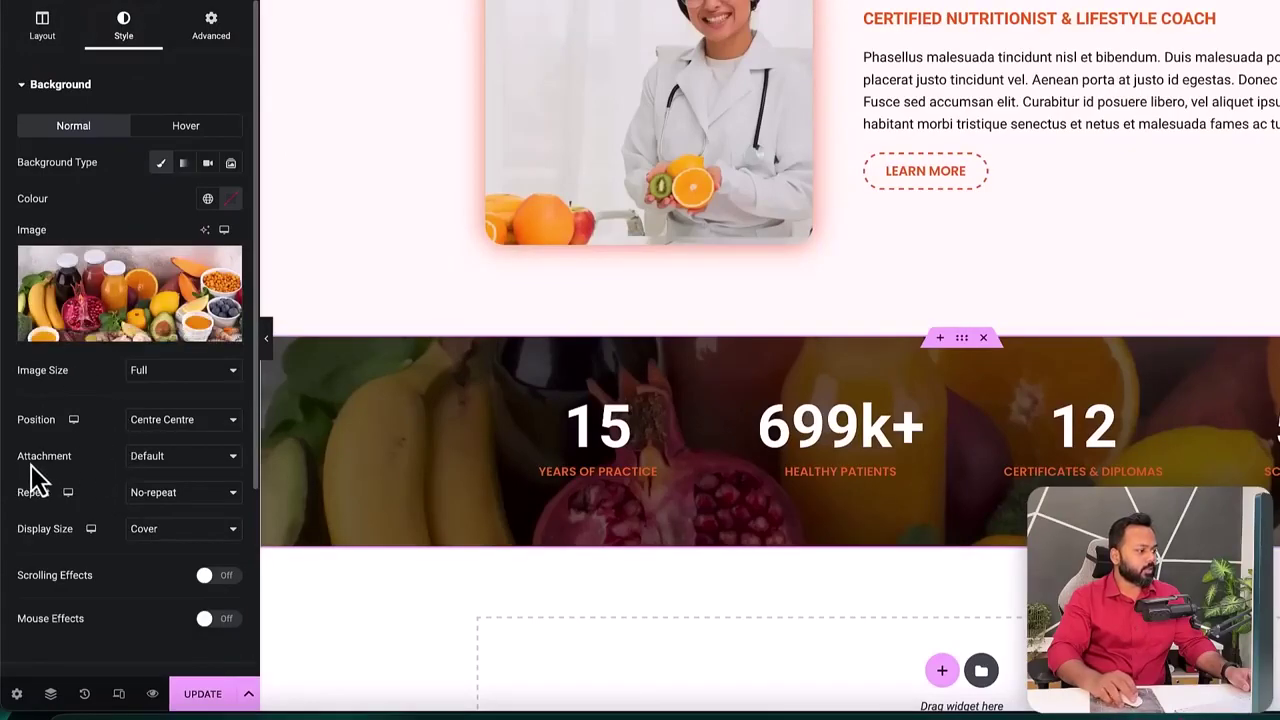
click(180, 460)
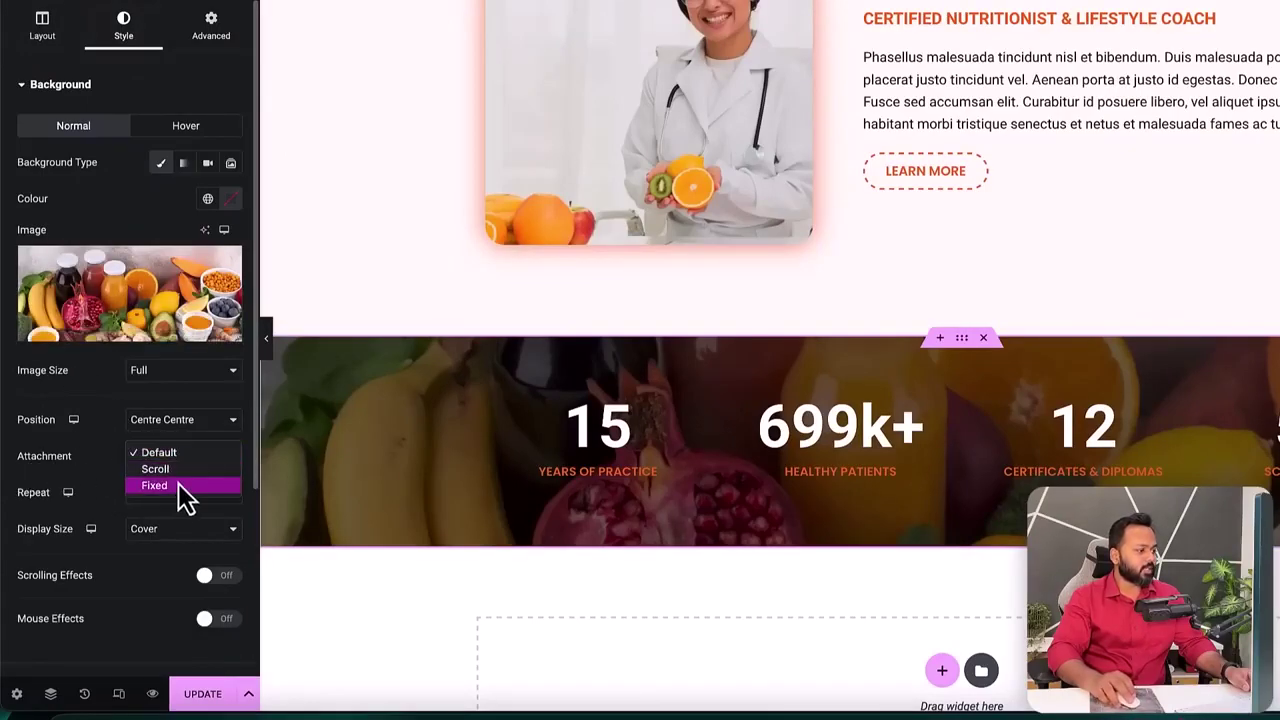
click(160, 486)
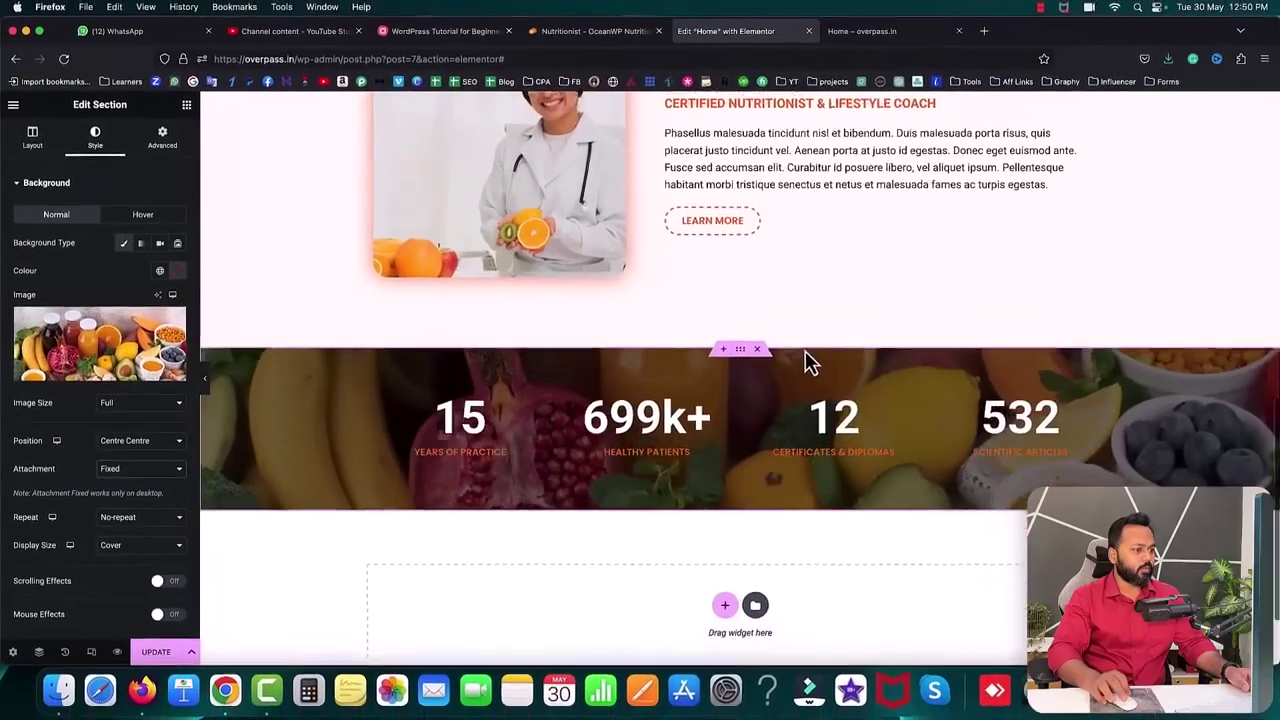
scroll(945, 335, down, 3)
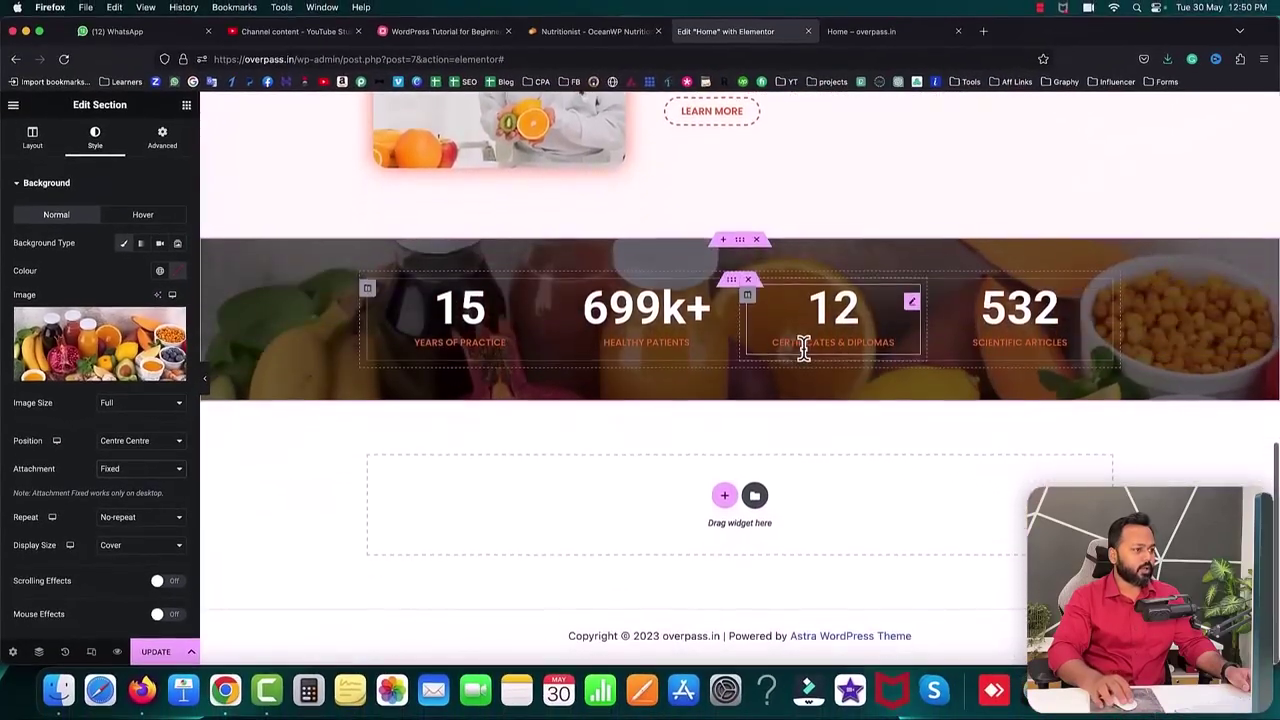
scroll(803, 348, up, 3)
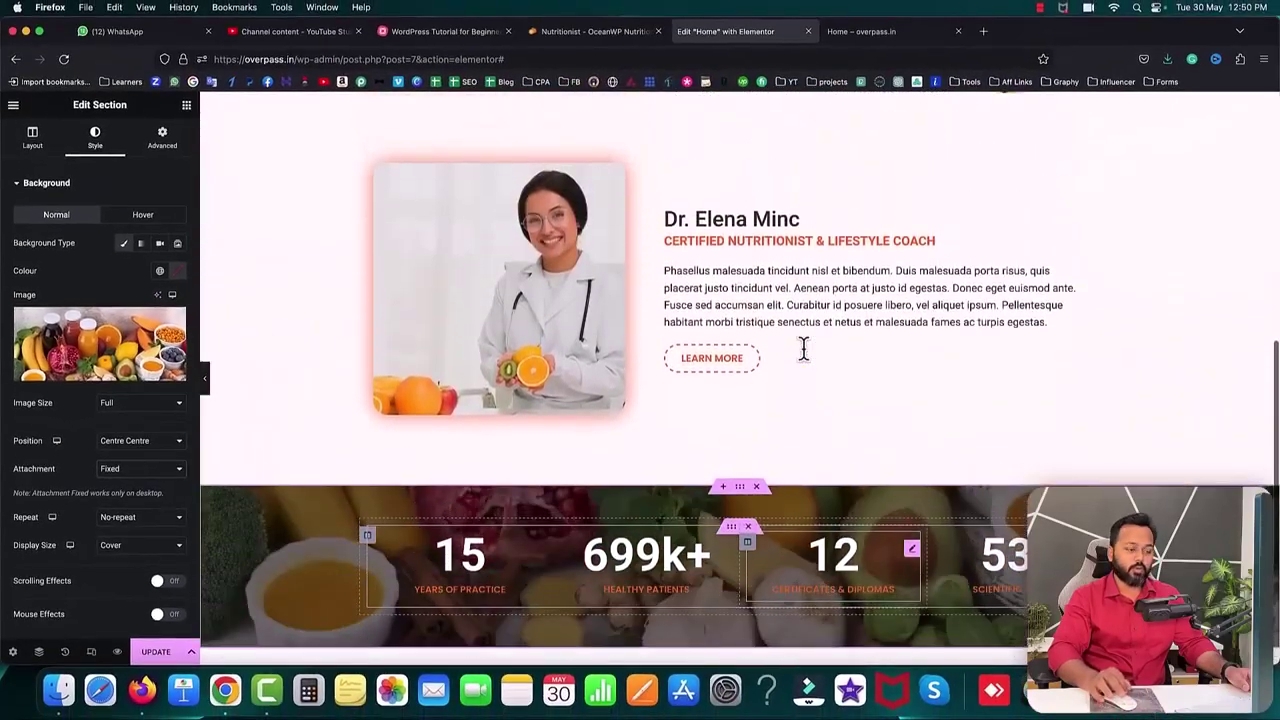
- Save the page with UPDATE and reload the live Home page
click(156, 651)
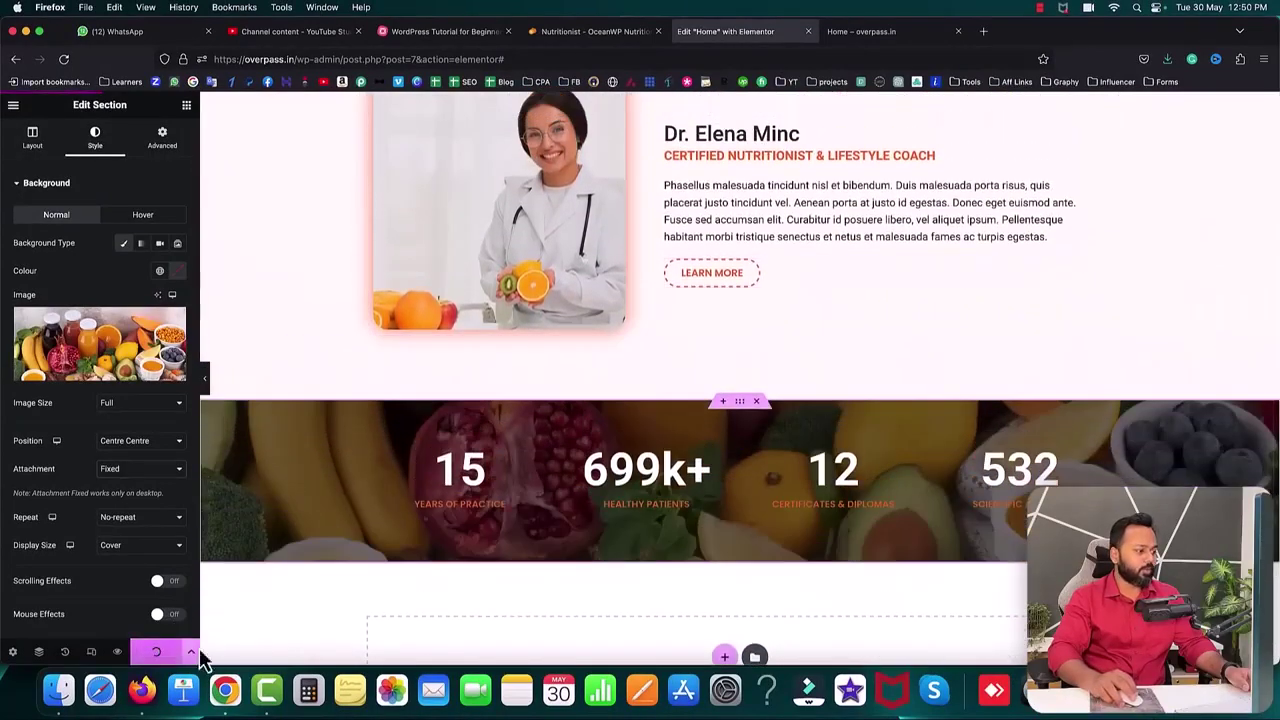
click(875, 33)
click(66, 59)
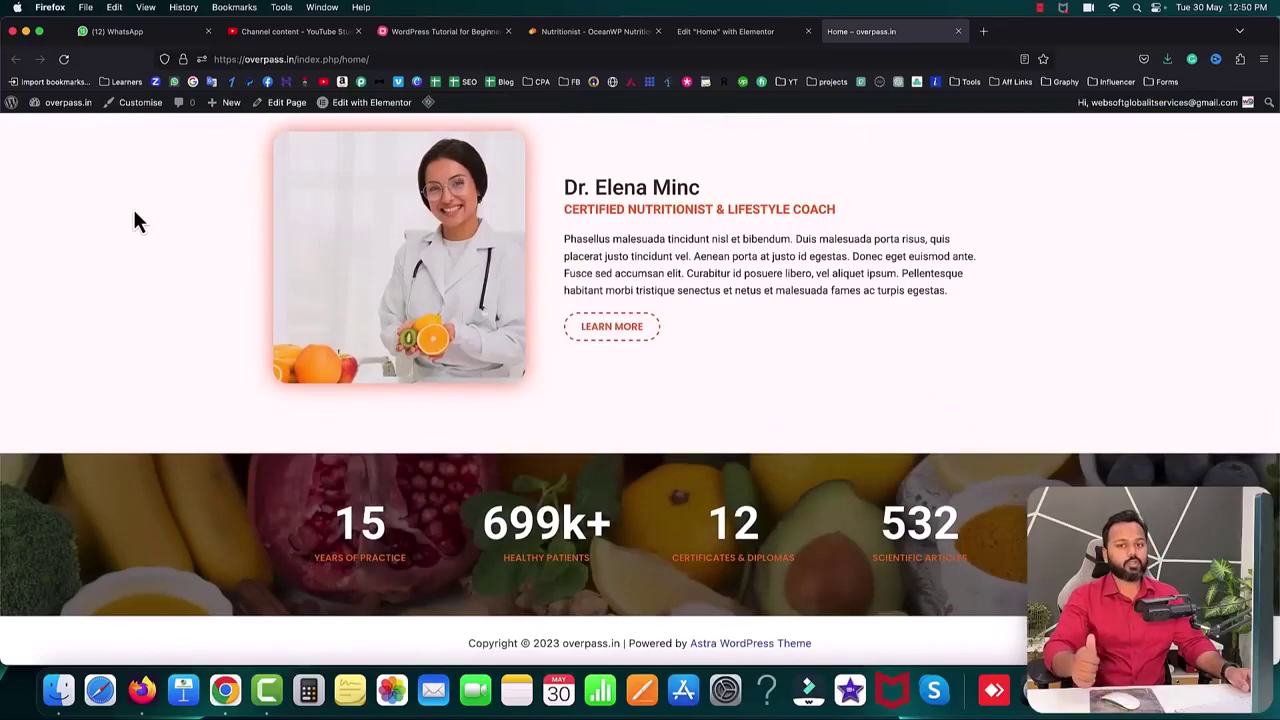
- Scroll the Nutritionist – OceanWP reference site down to its Guaranteed Results section
click(544, 31)
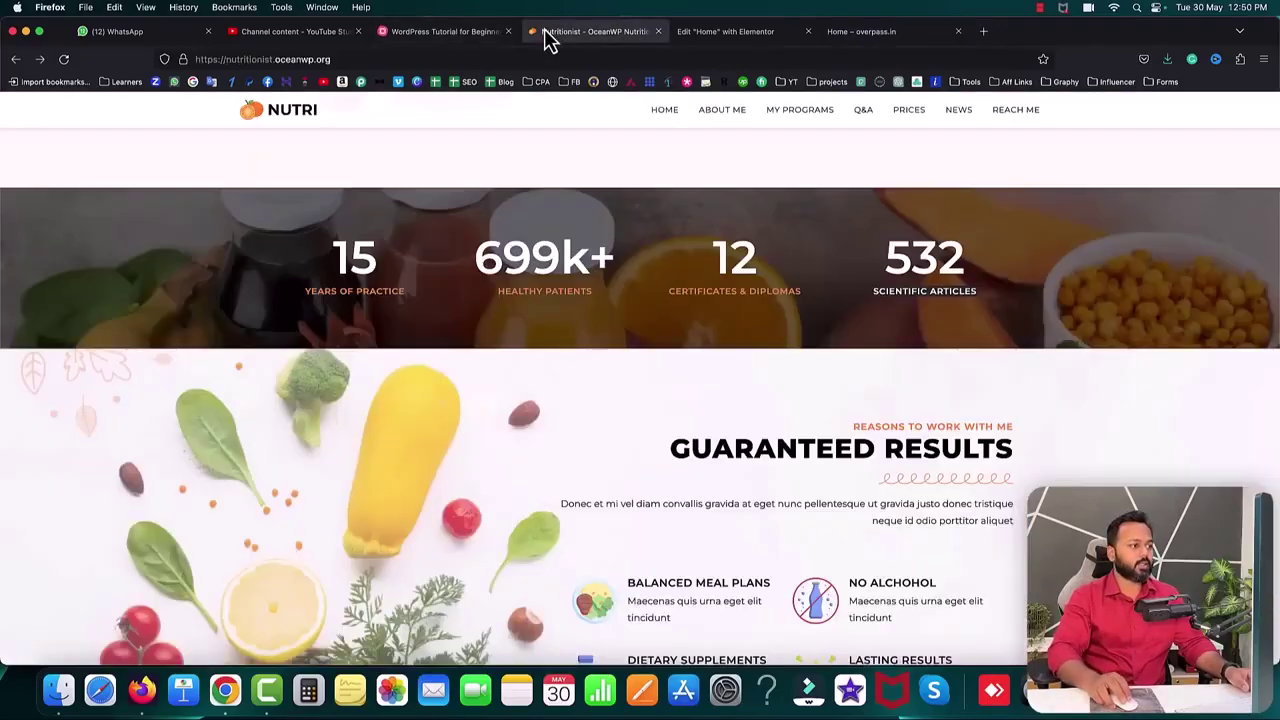
scroll(475, 298, down, 3)
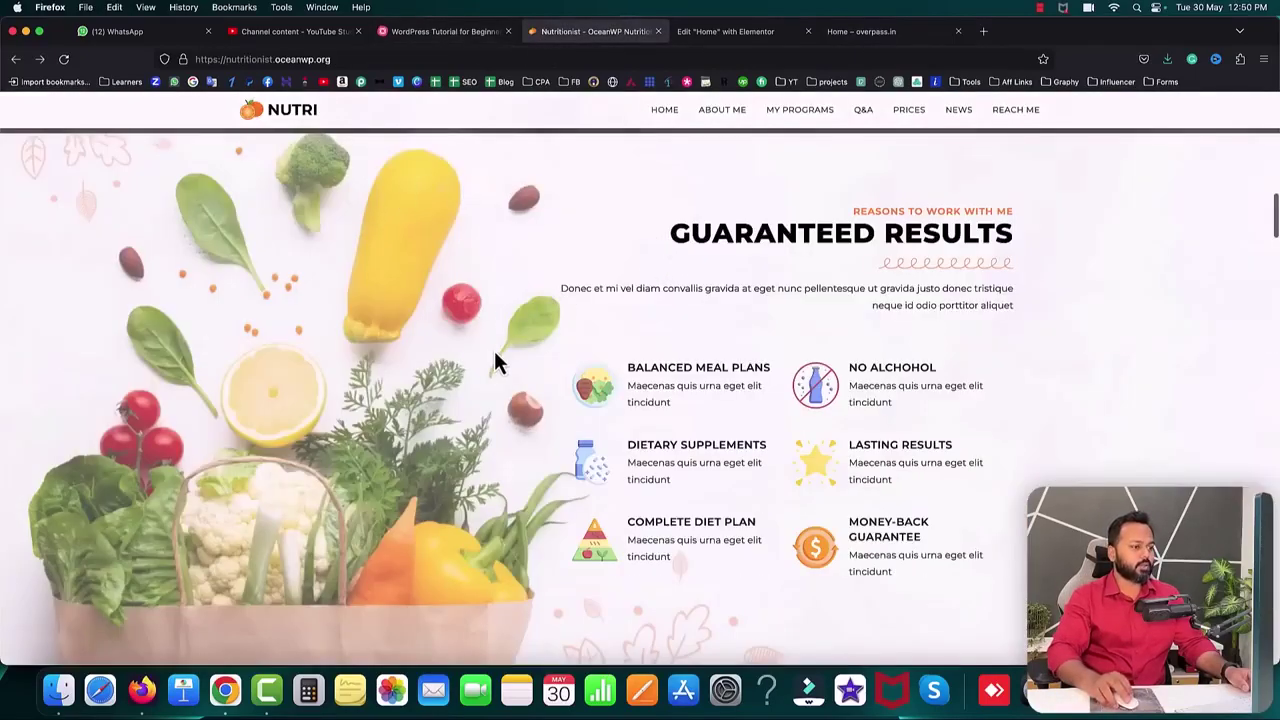
scroll(494, 350, down, 1)
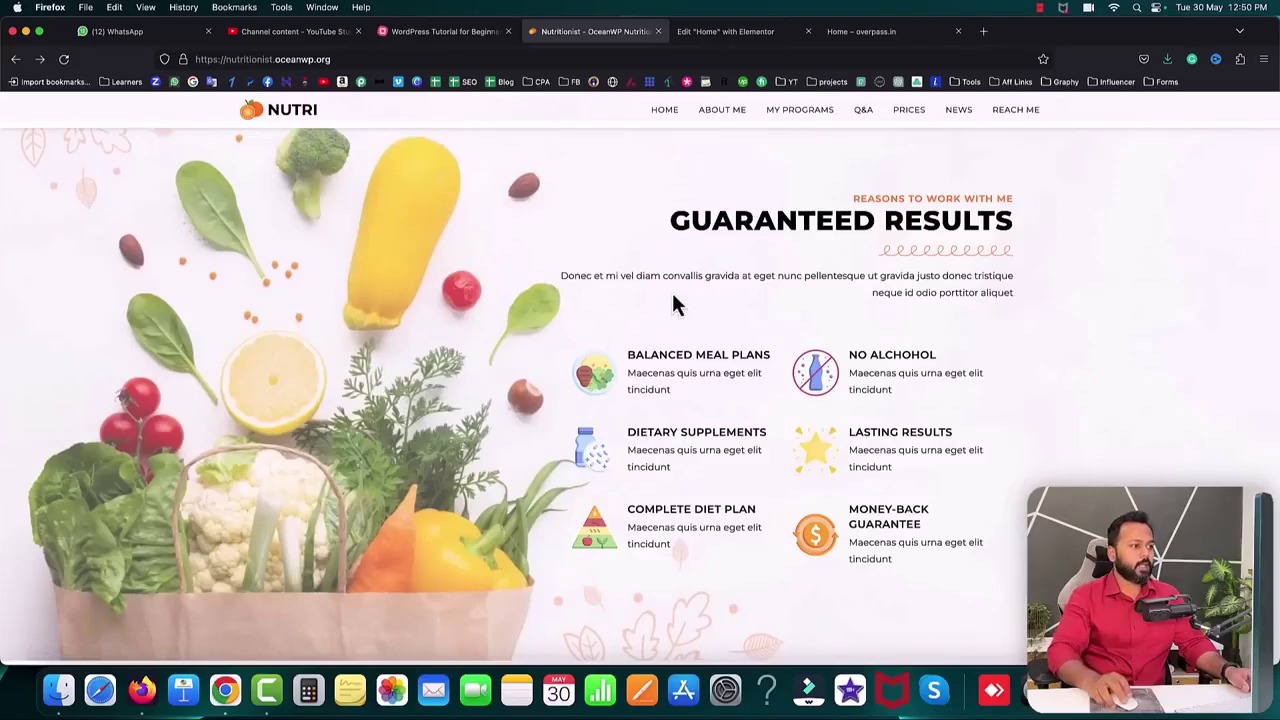
scroll(214, 170, up, 1)
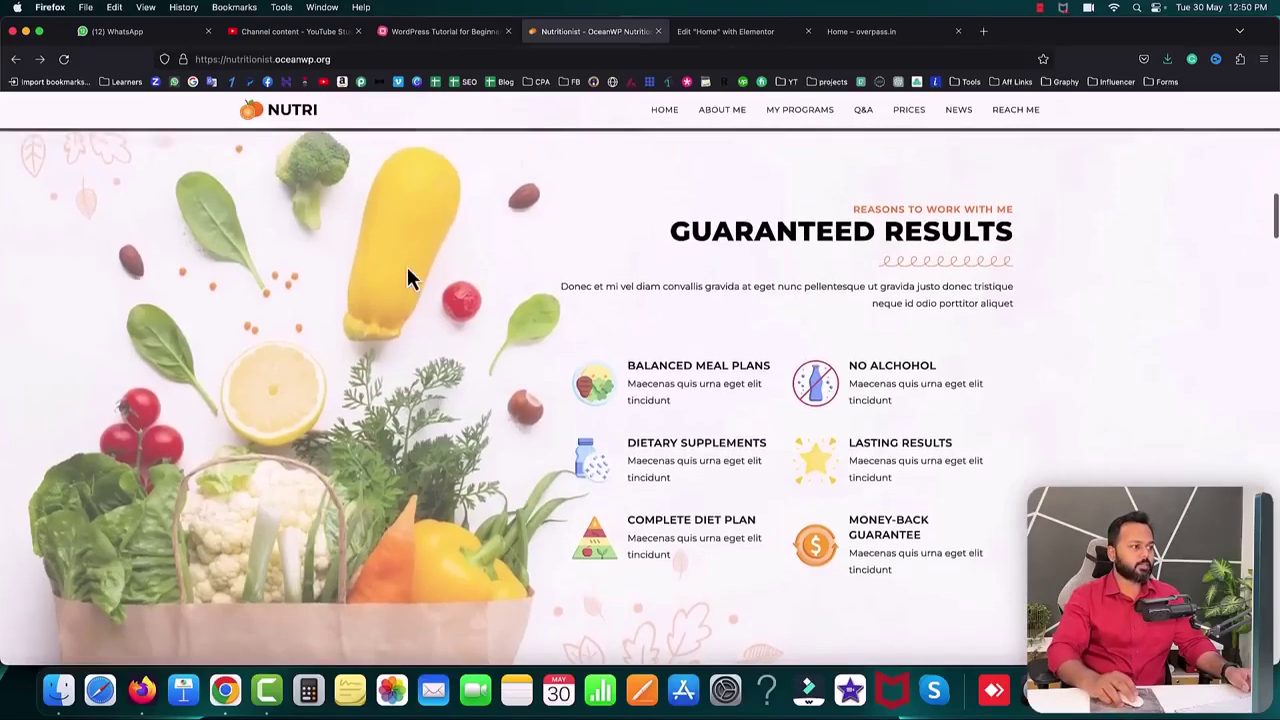
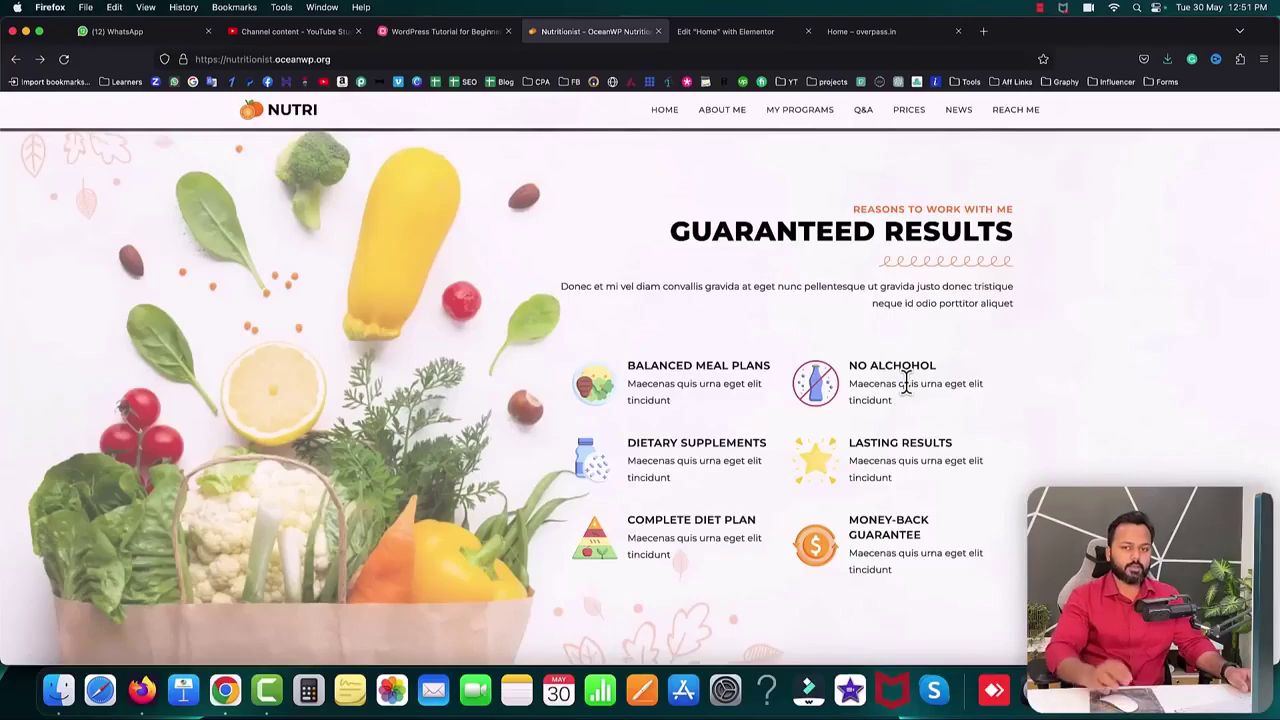
- Add a one-column section below the stats band and give it a second column
click(725, 31)
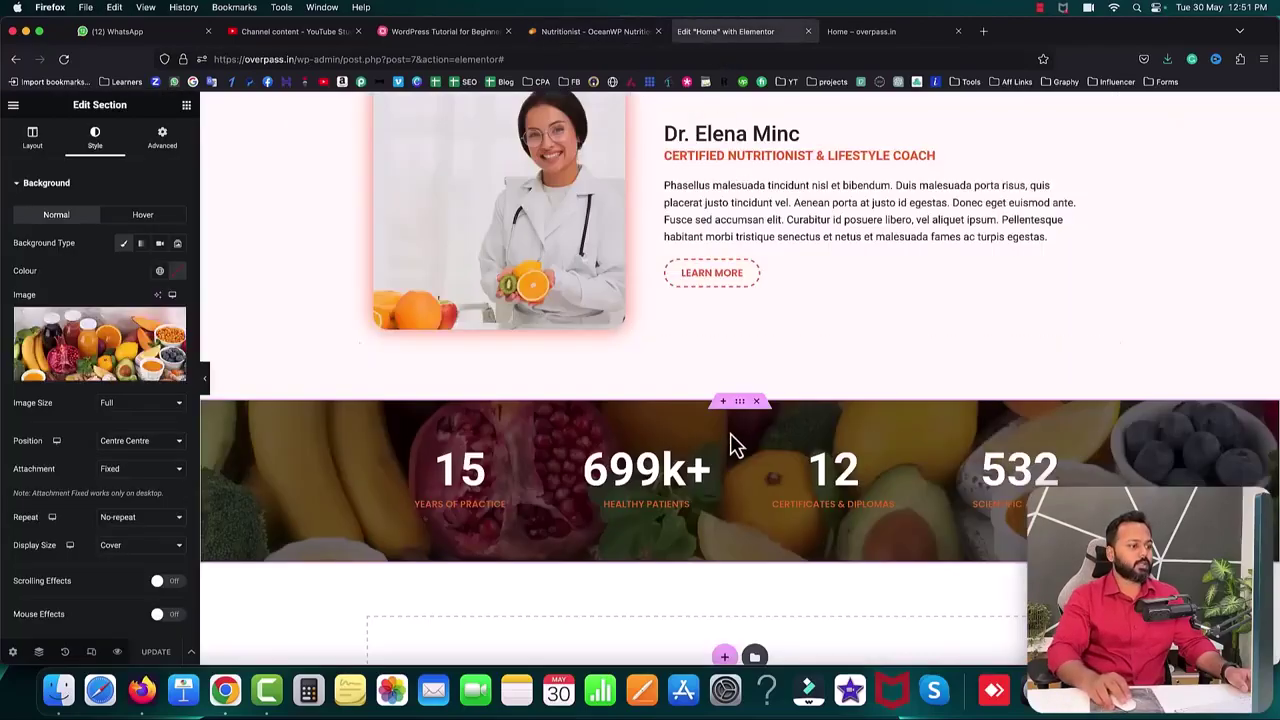
scroll(728, 440, down, 3)
click(724, 494)
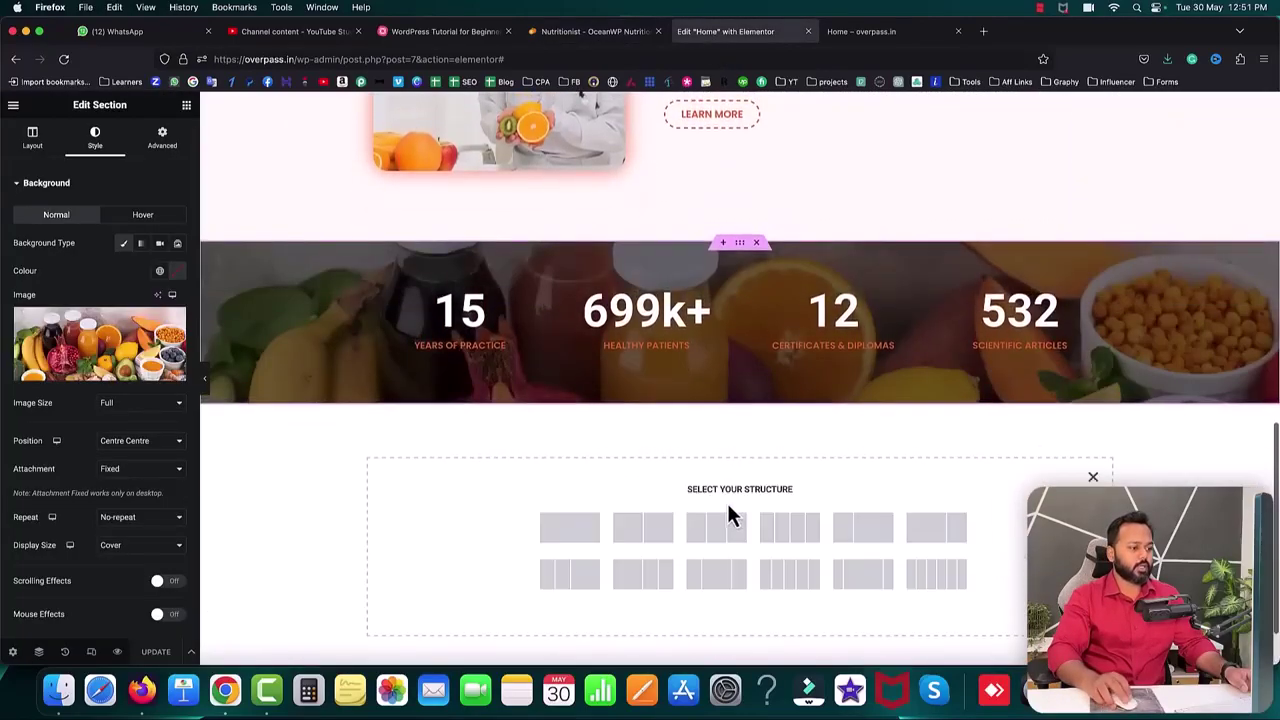
click(569, 527)
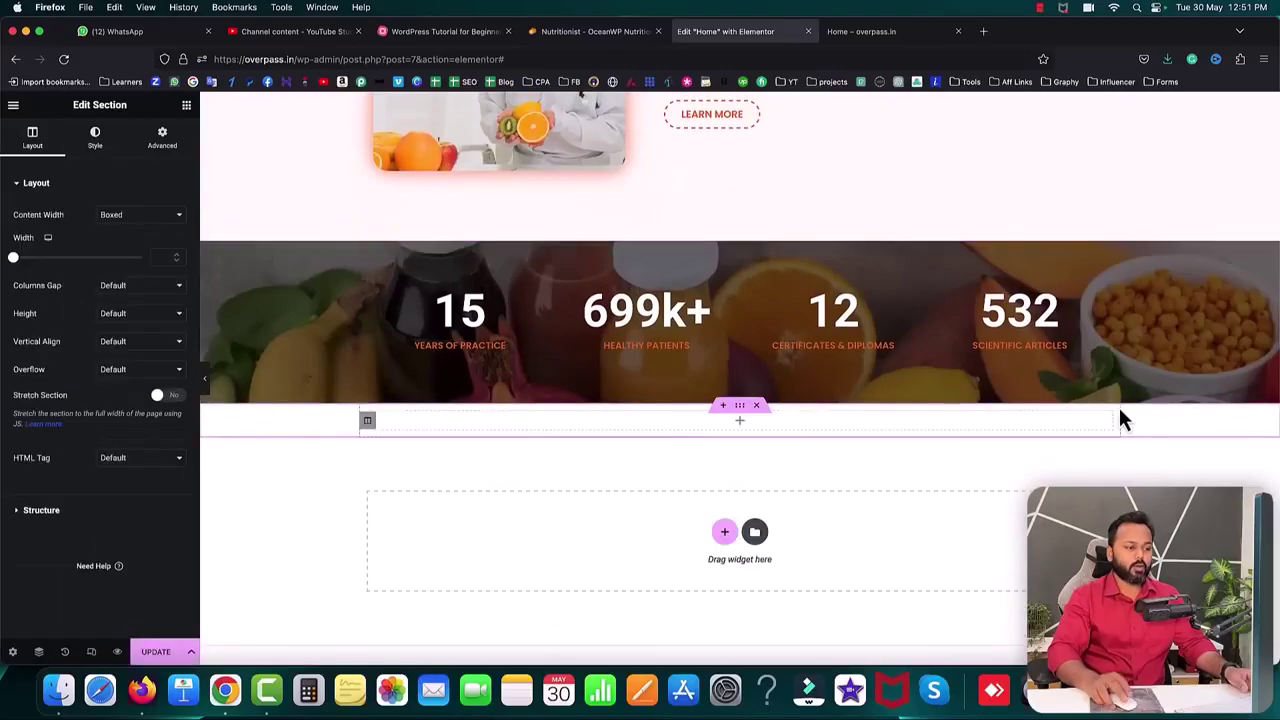
click(560, 33)
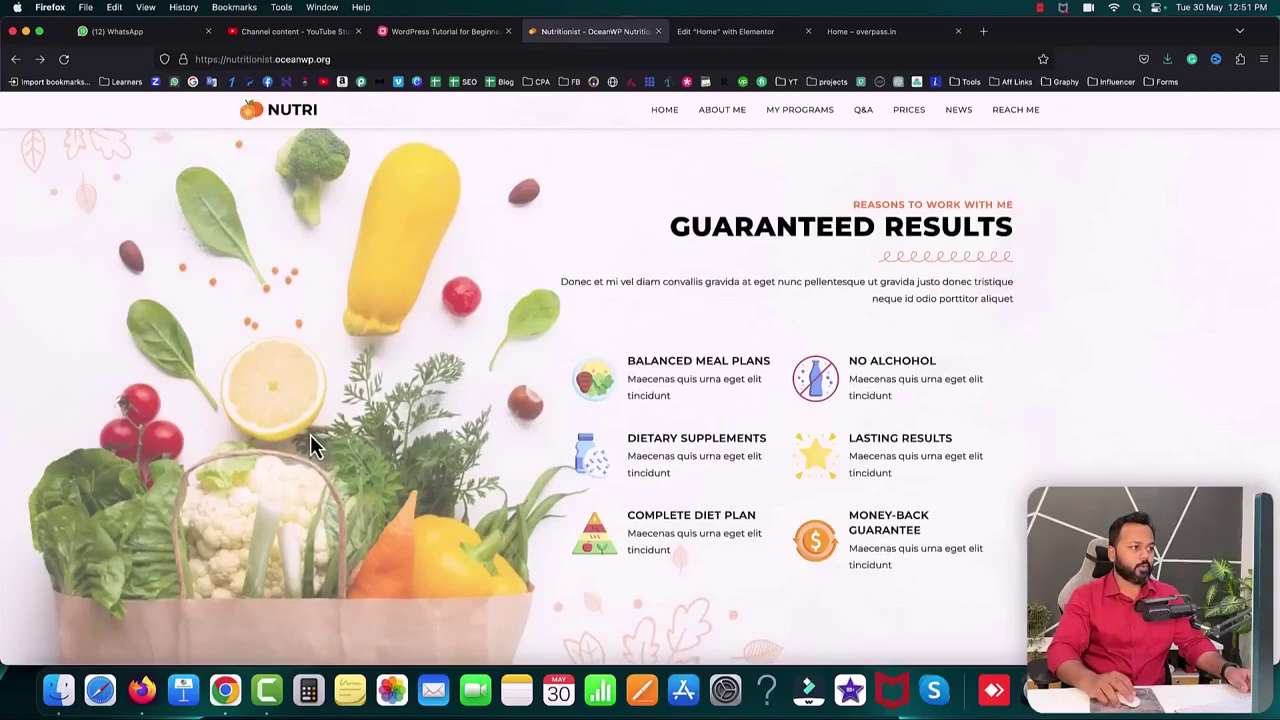
click(708, 32)
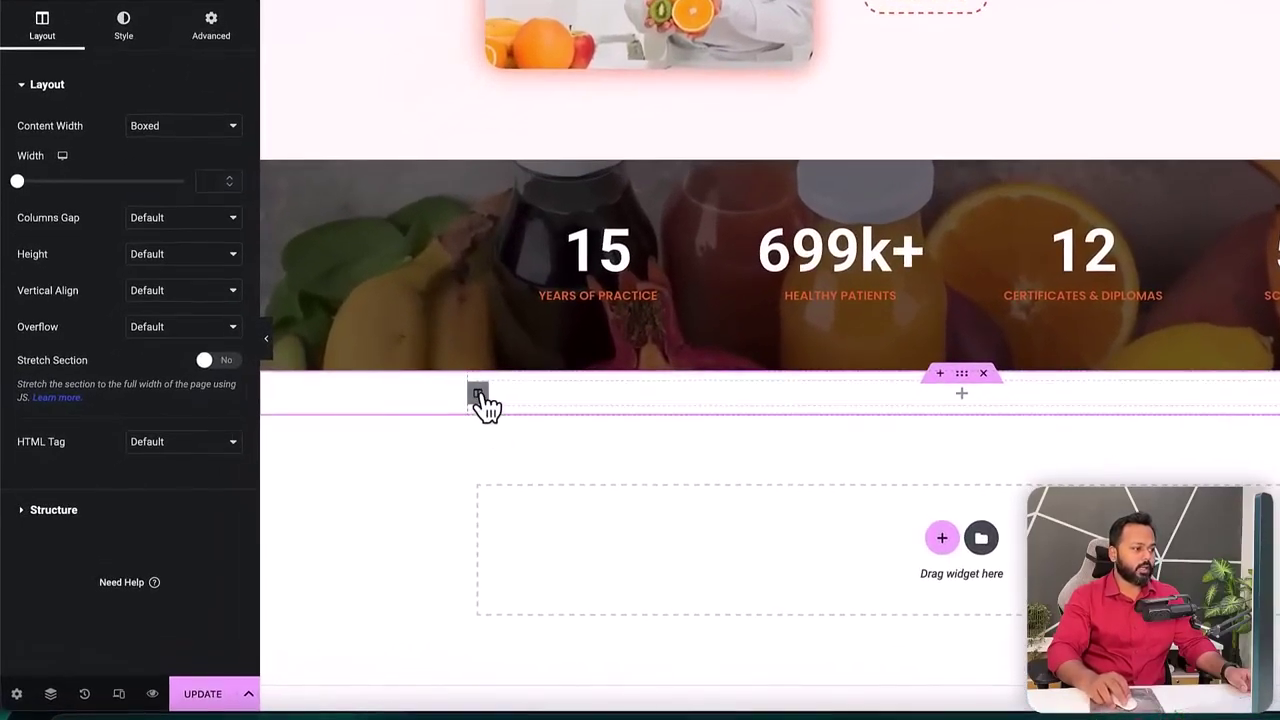
right_click(479, 396)
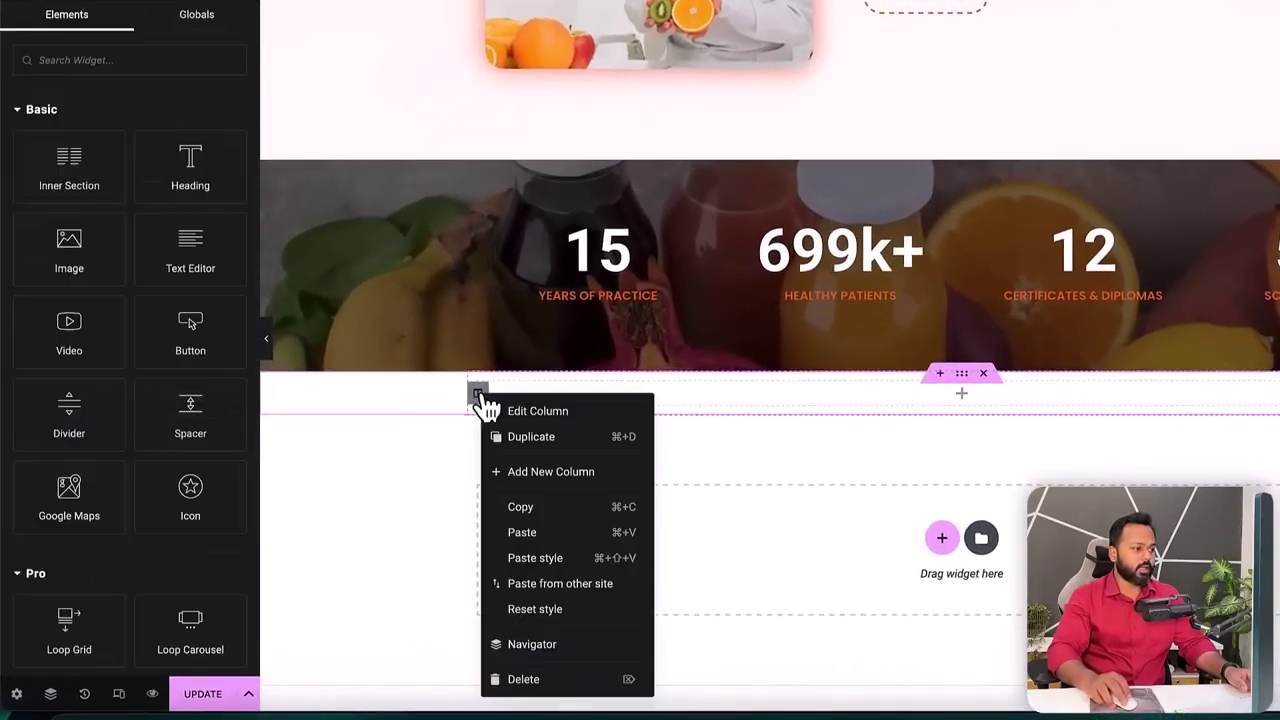
click(535, 472)
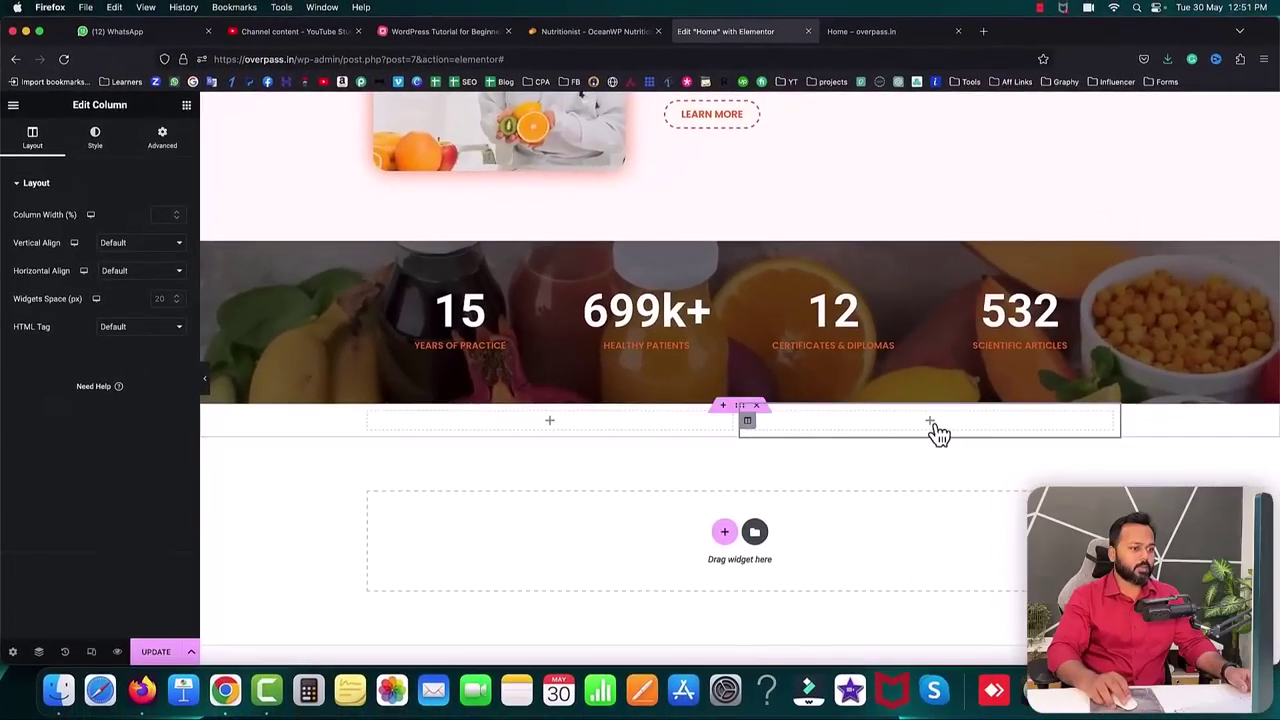
click(929, 421)
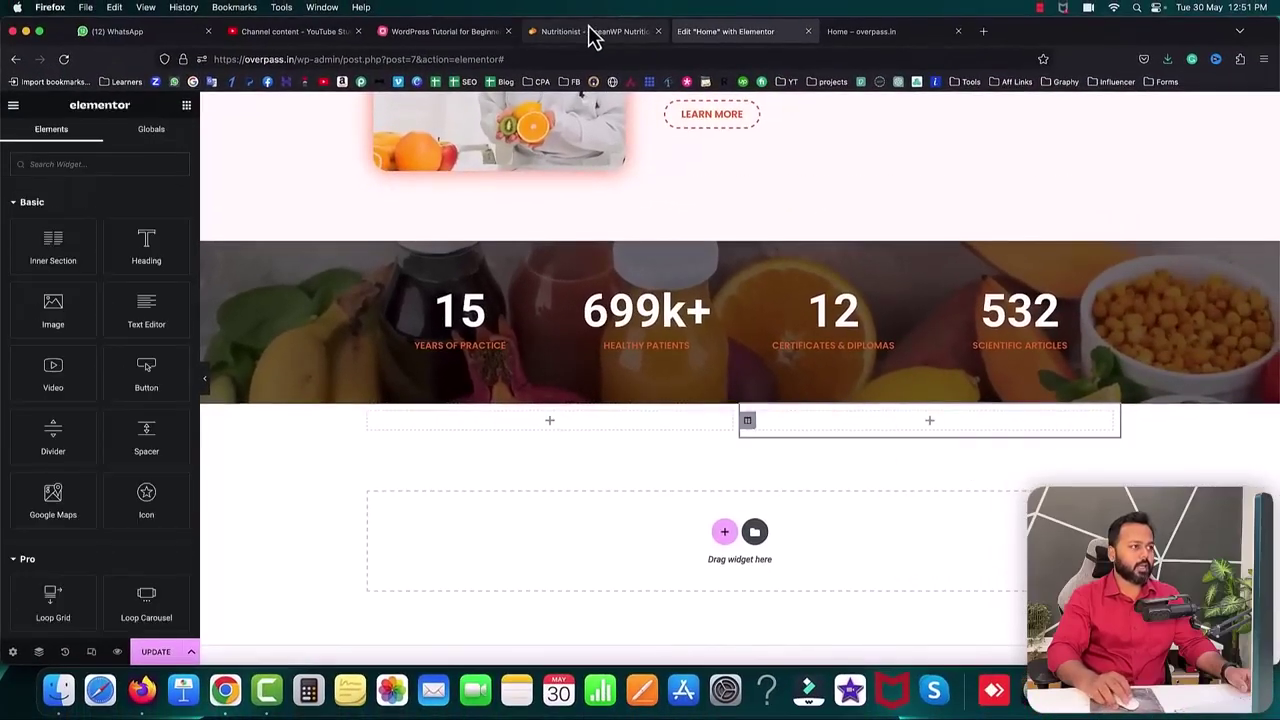
- Copy the REASONS TO WORK WITH ME label from the Nutritionist demo site
click(591, 31)
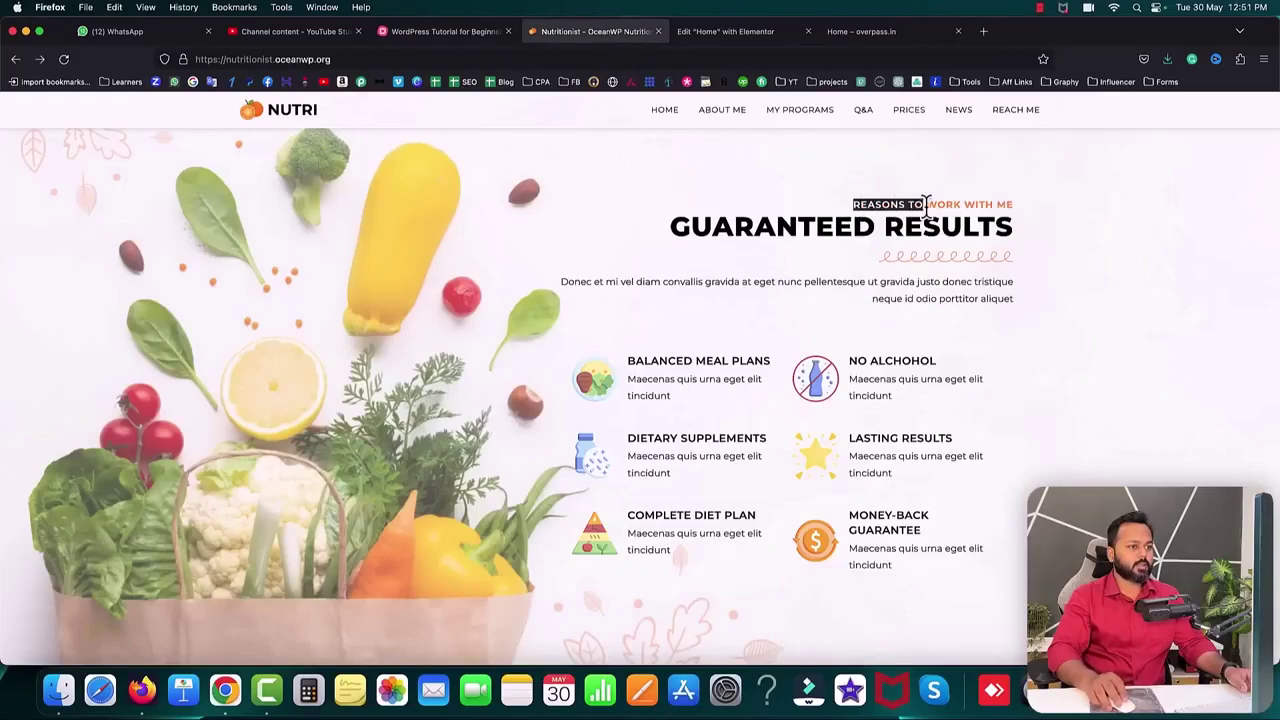
click(1010, 205)
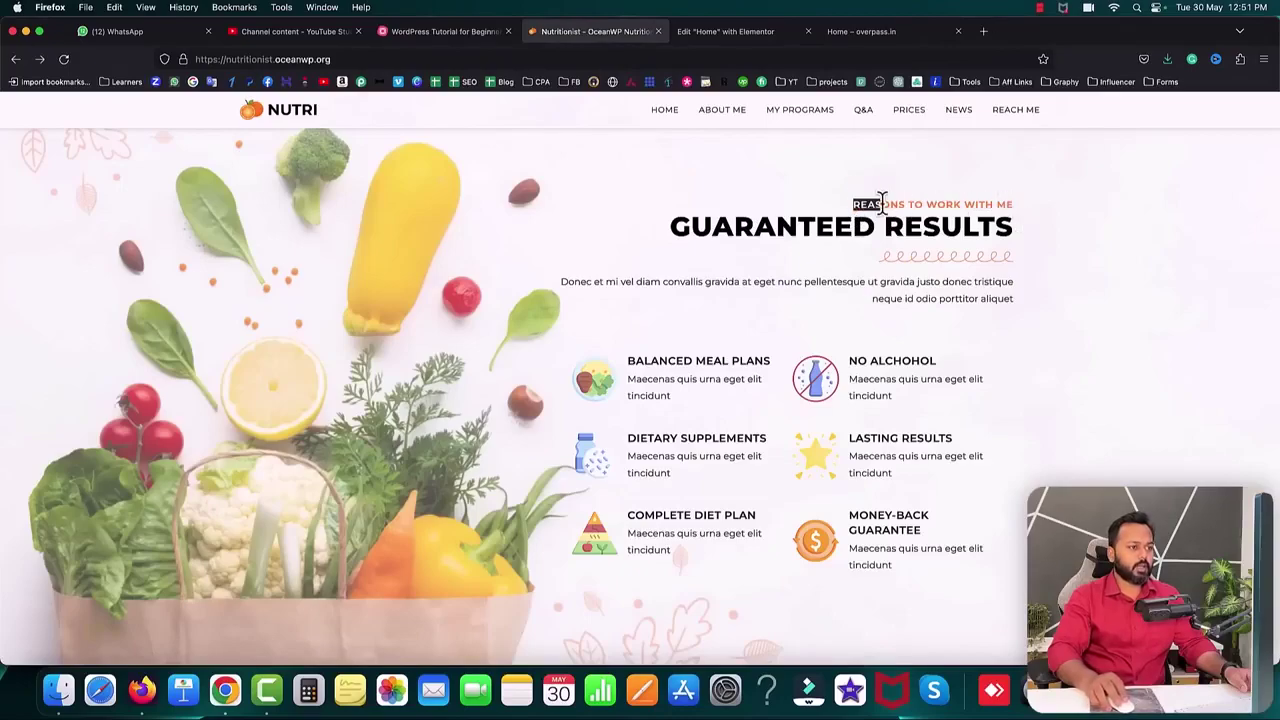
right_click(1015, 210)
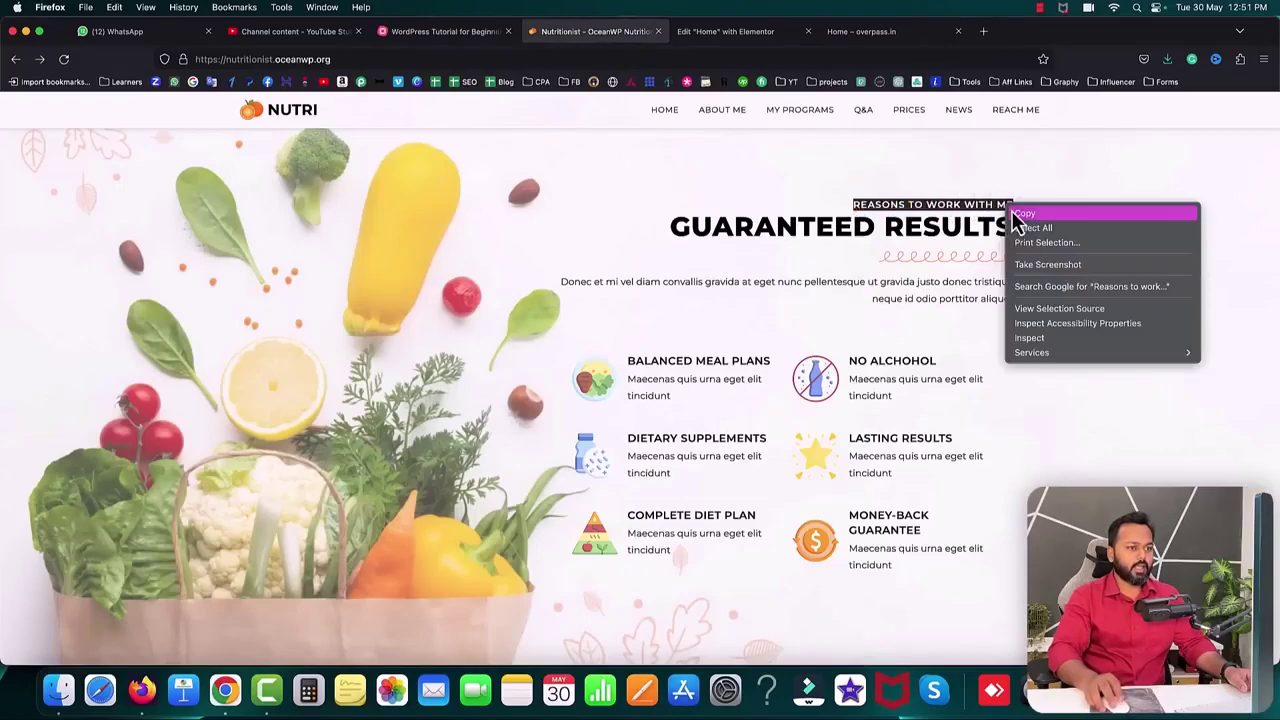
click(1022, 214)
scroll(927, 211, up, 10)
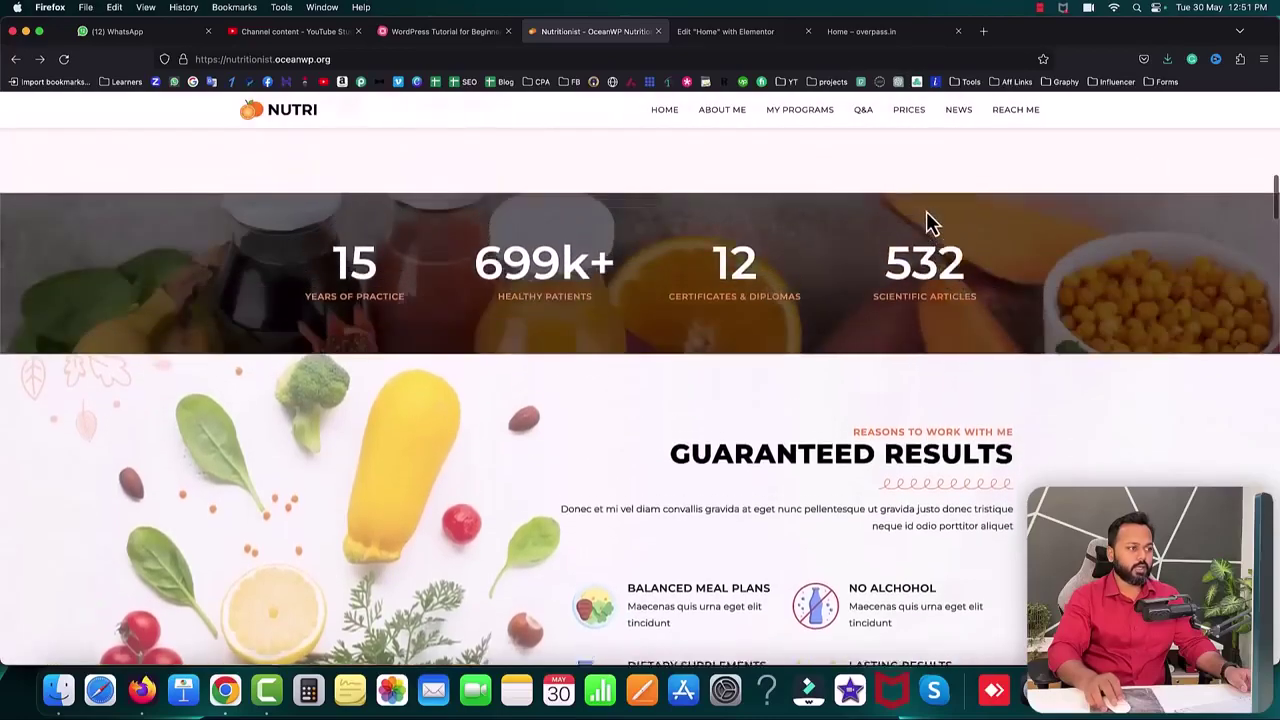
scroll(926, 218, up, 5)
scroll(571, 403, down, 2)
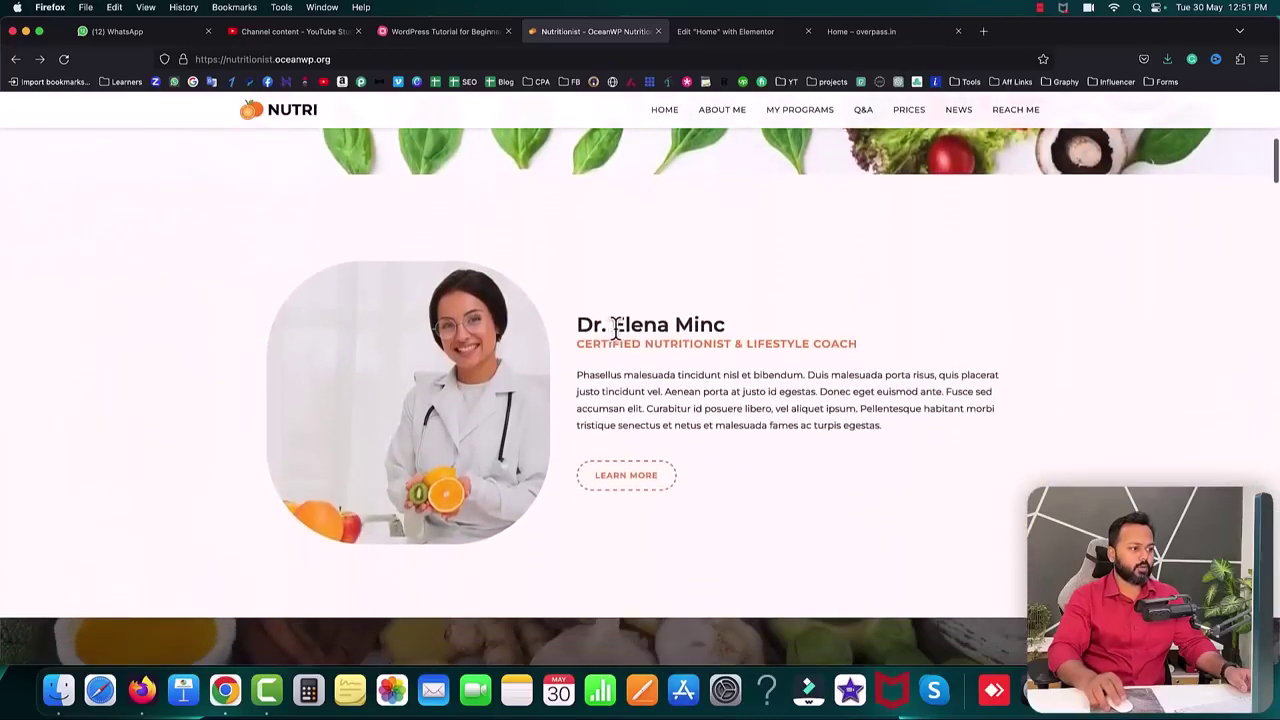
scroll(639, 368, down, 4)
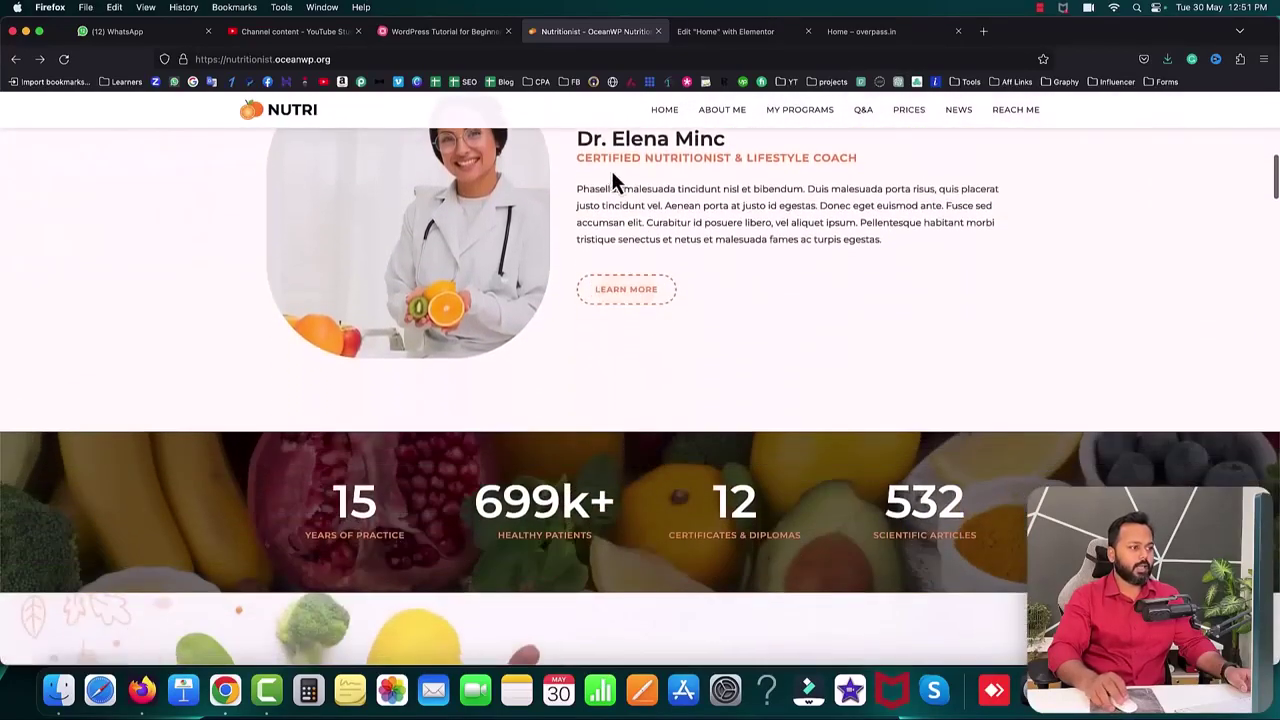
scroll(791, 272, down, 10)
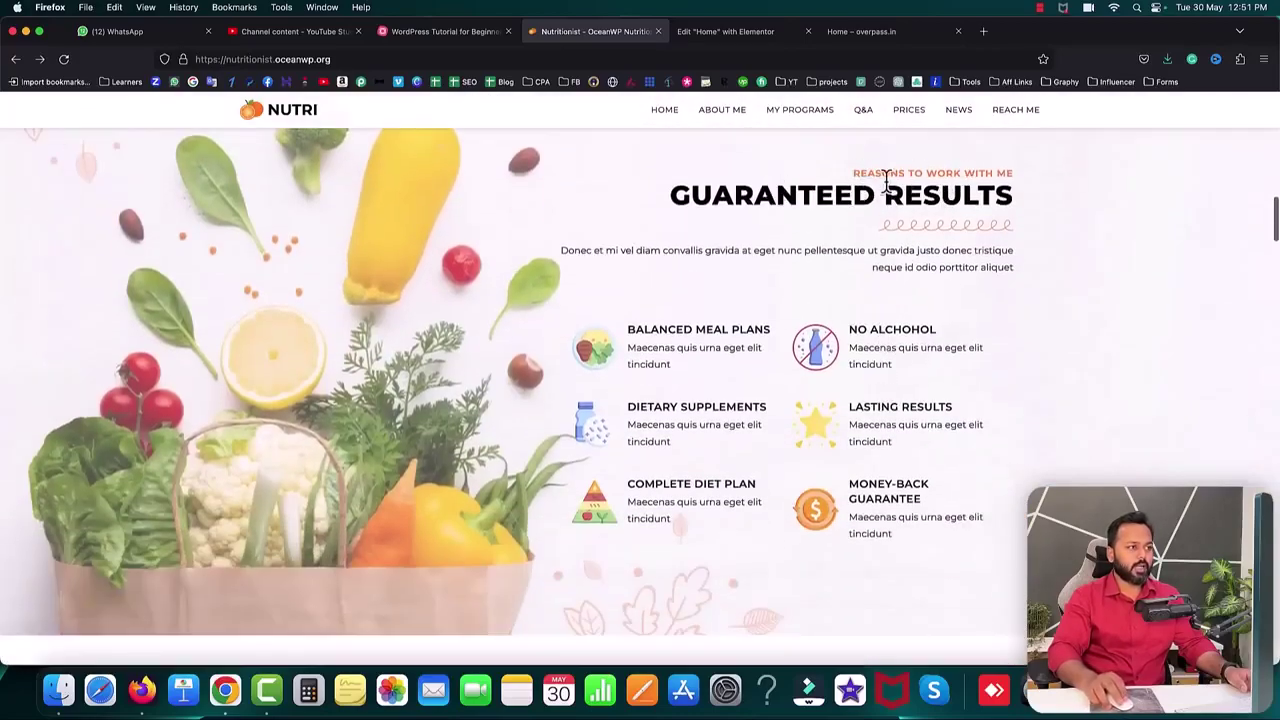
- Duplicate the coach subheading into the right column with 0 spacing, titled REASONS TO WORK WITH ME
click(710, 31)
scroll(755, 242, up, 5)
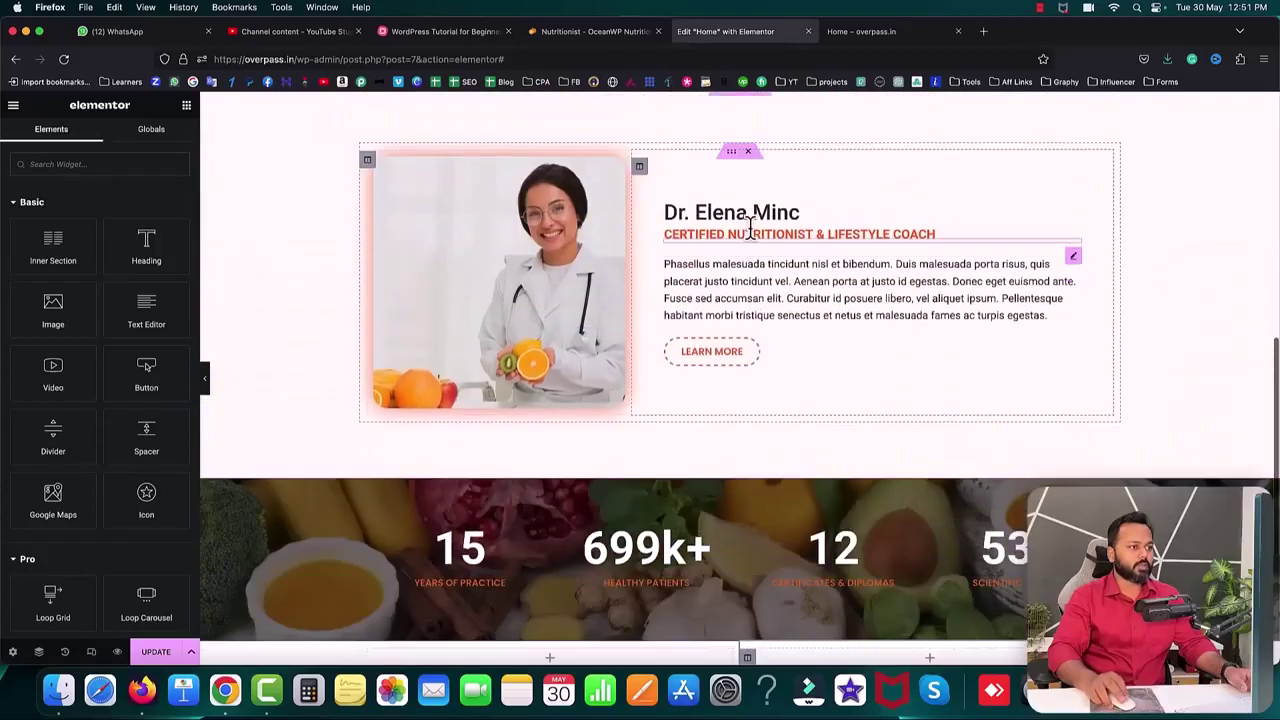
right_click(735, 234)
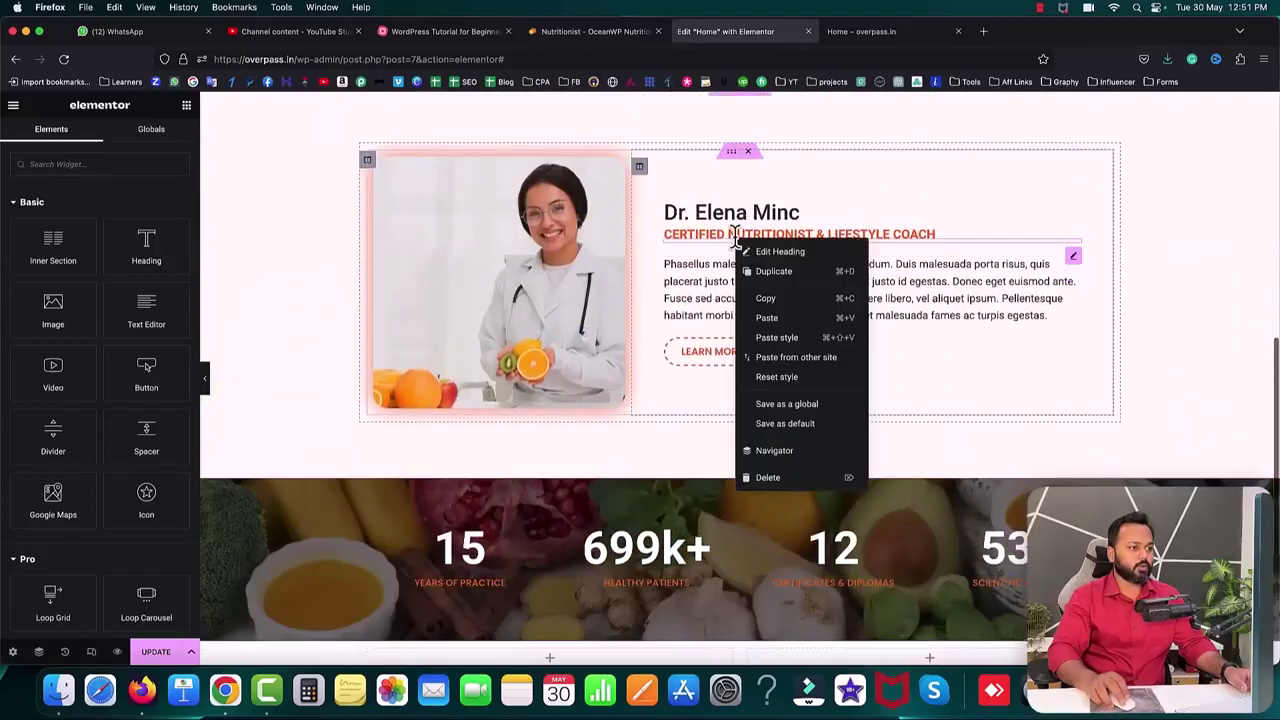
click(782, 272)
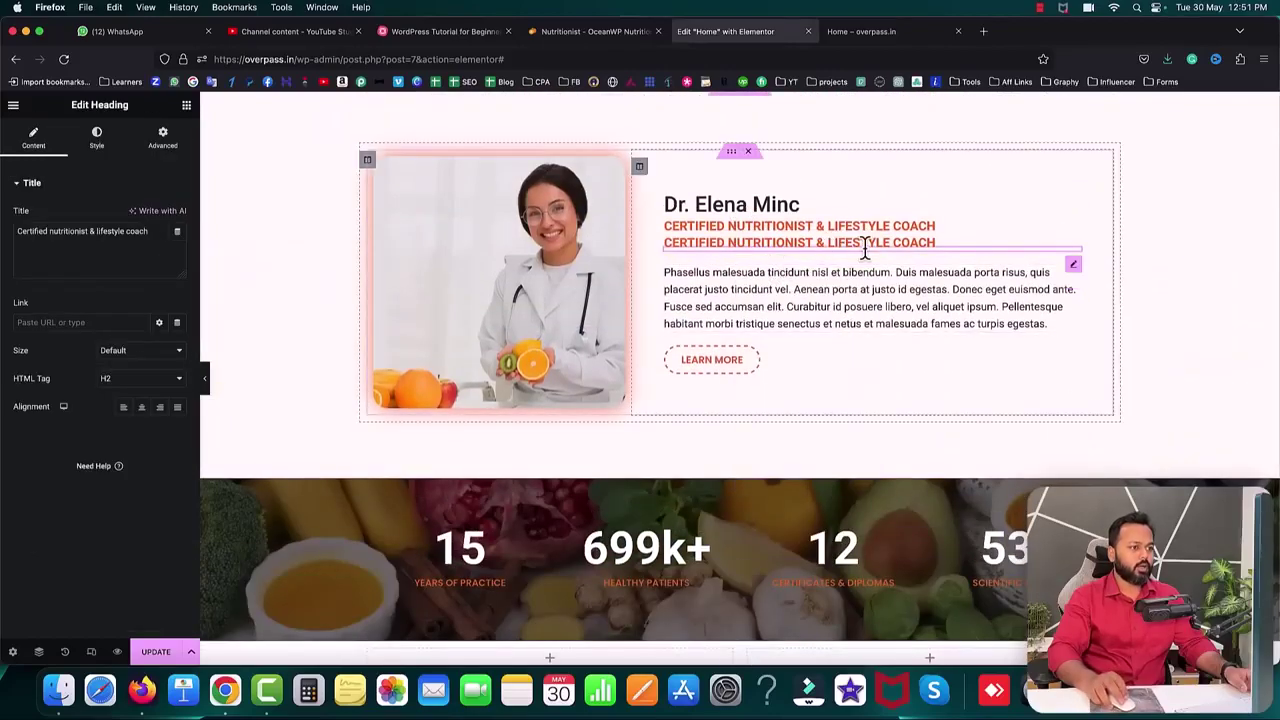
click(160, 143)
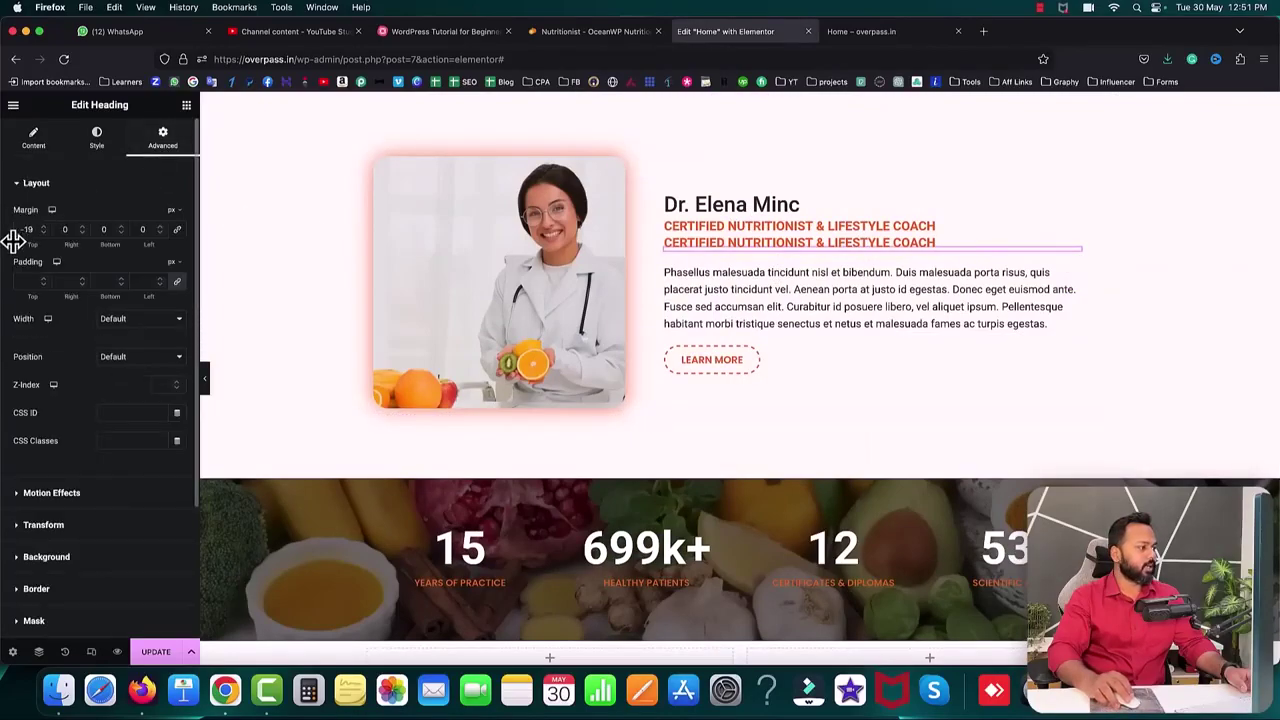
text(0)
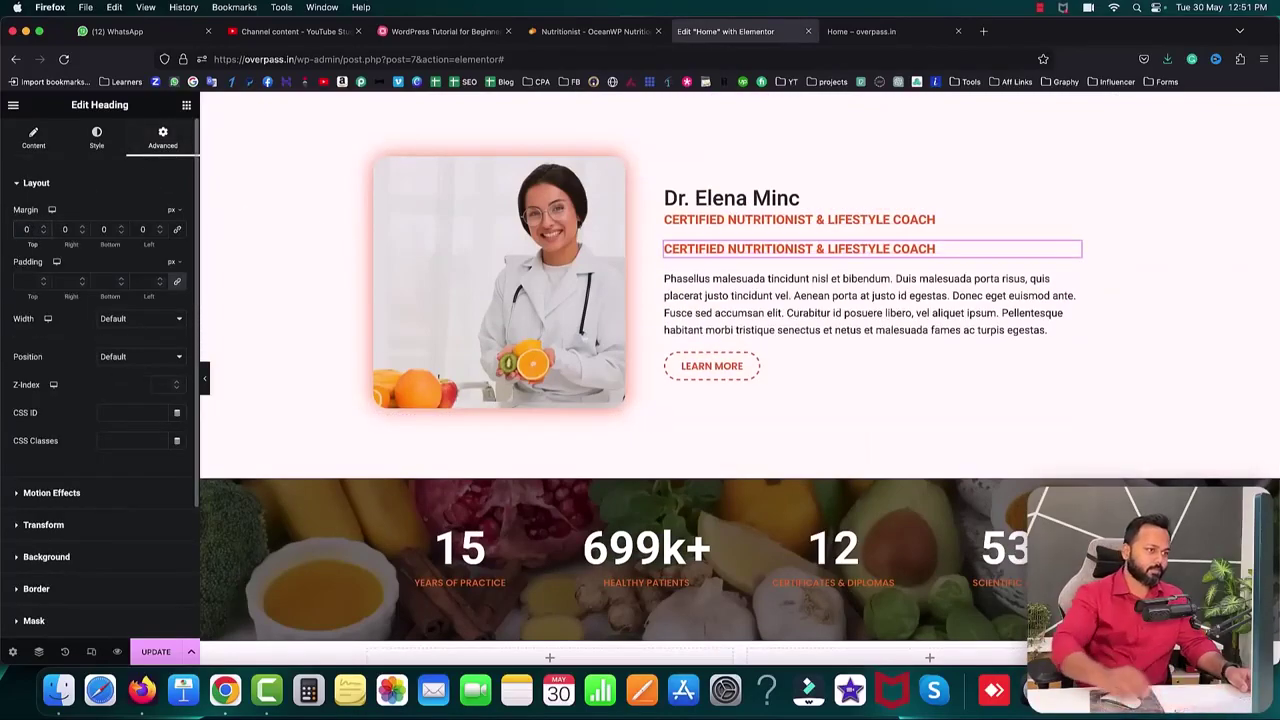
scroll(1059, 148, down, 2)
drag(1078, 130, 910, 533)
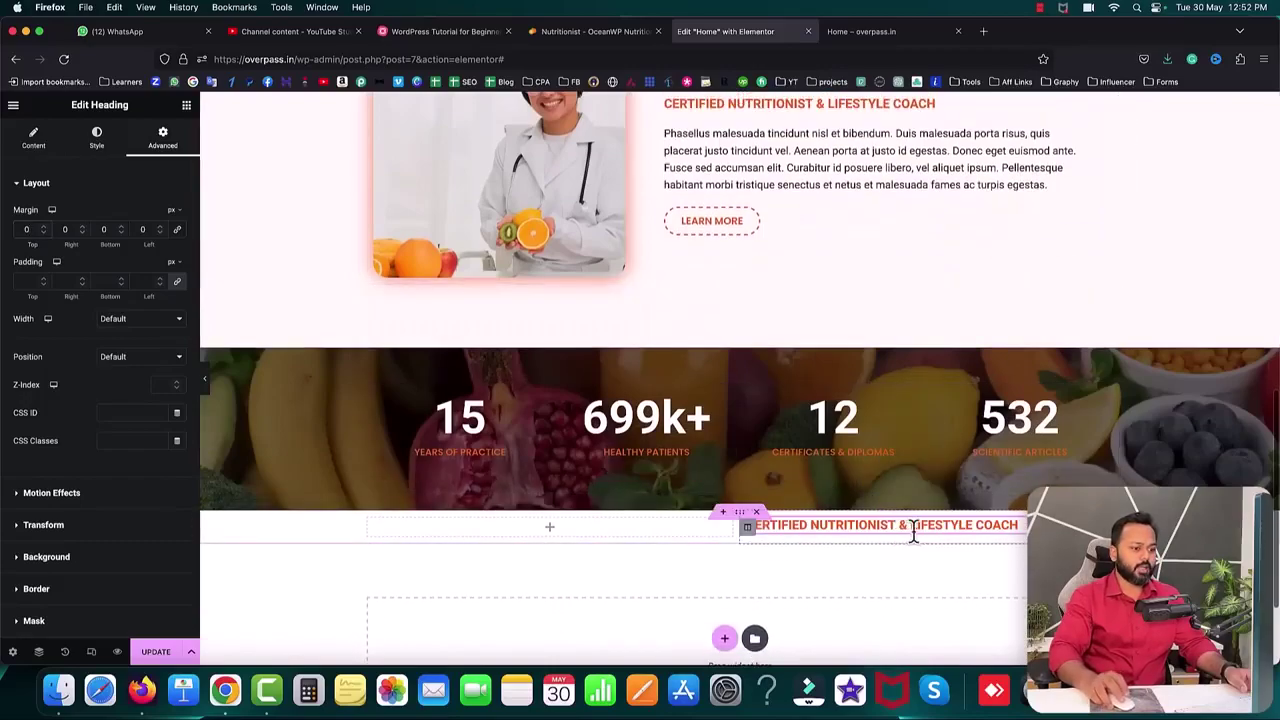
click(33, 137)
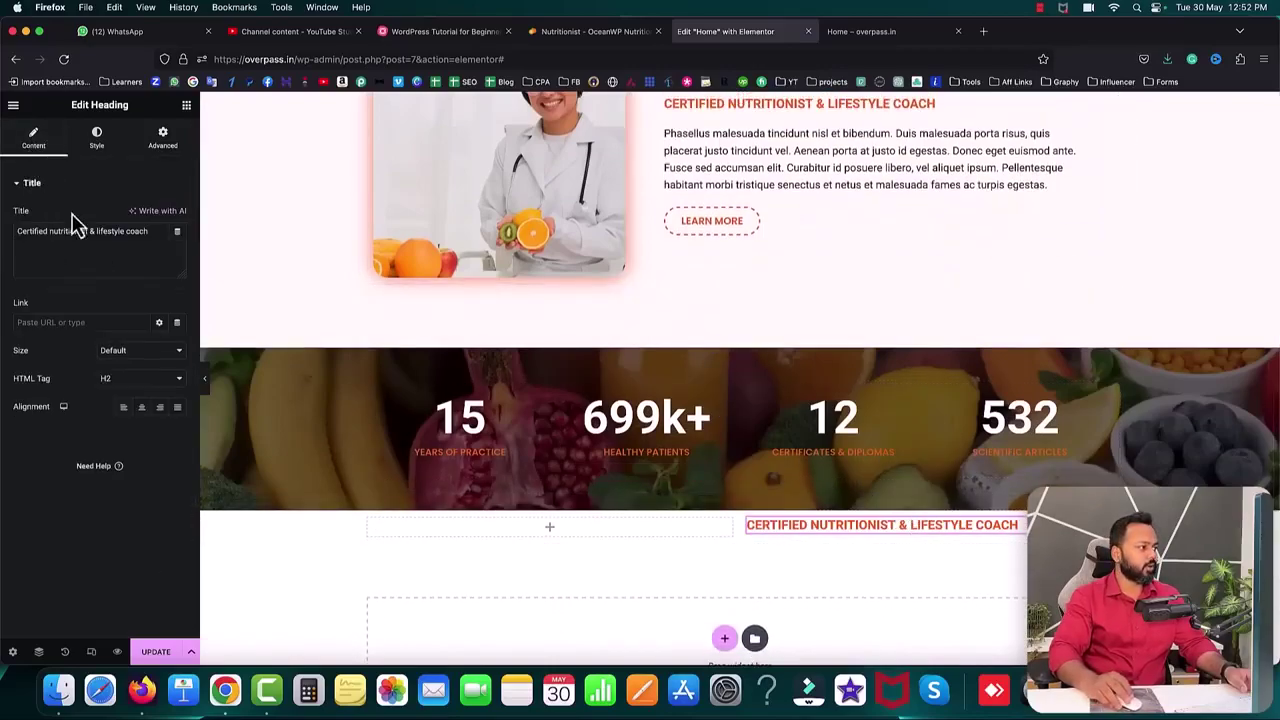
key(super+a)
key(super+v)
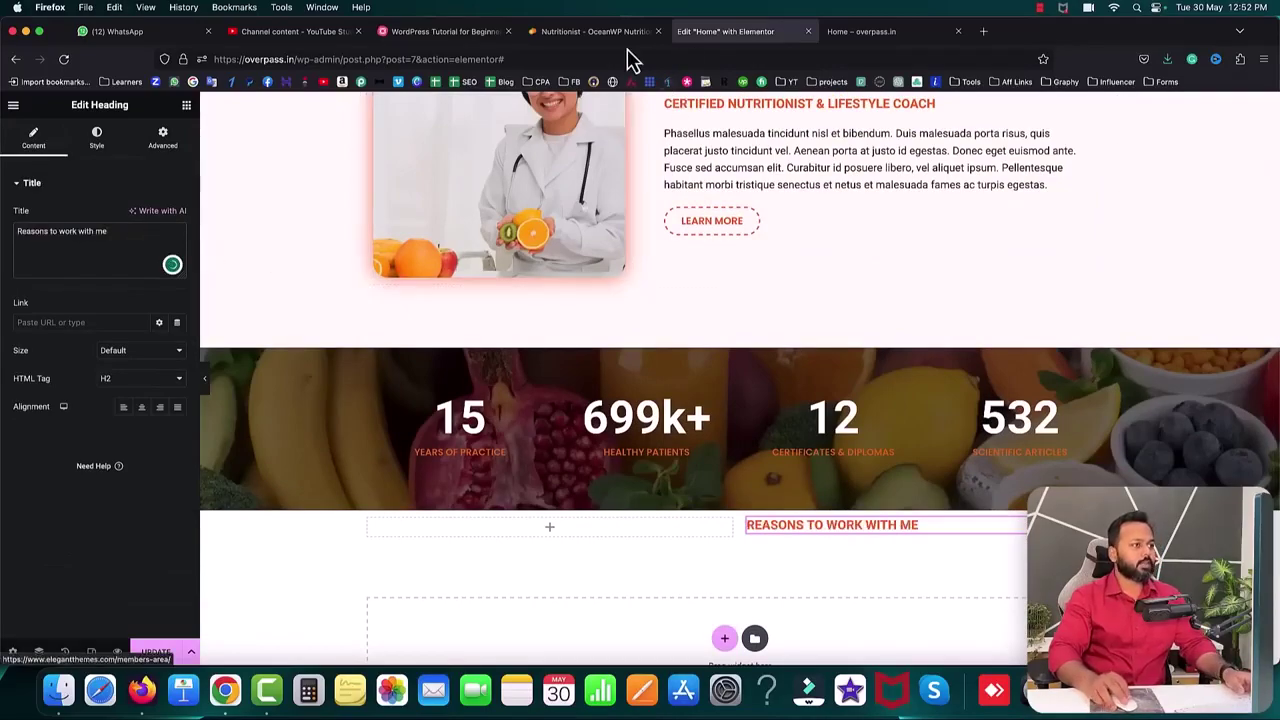
- Right-align the REASONS TO WORK WITH ME heading to match the demo
click(600, 33)
drag(853, 180, 1010, 172)
click(763, 36)
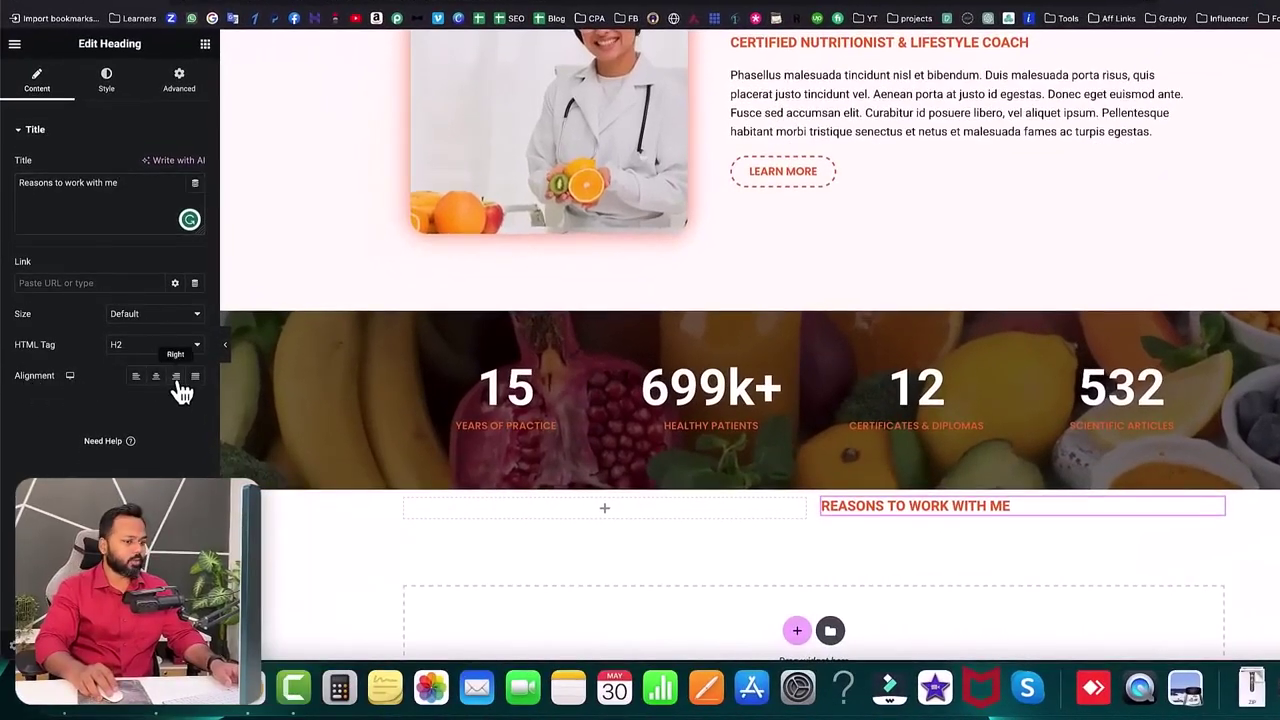
click(177, 380)
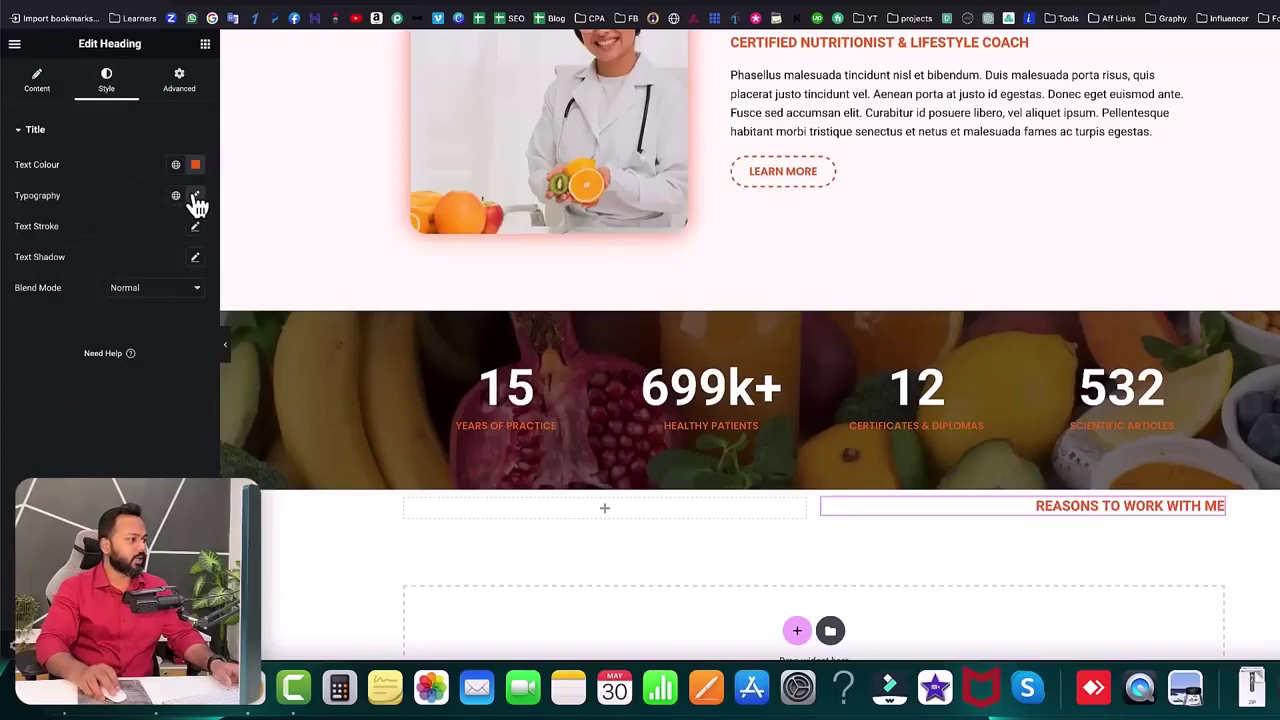
- Set the heading typography to Poppins, weight 700, size 17
click(195, 197)
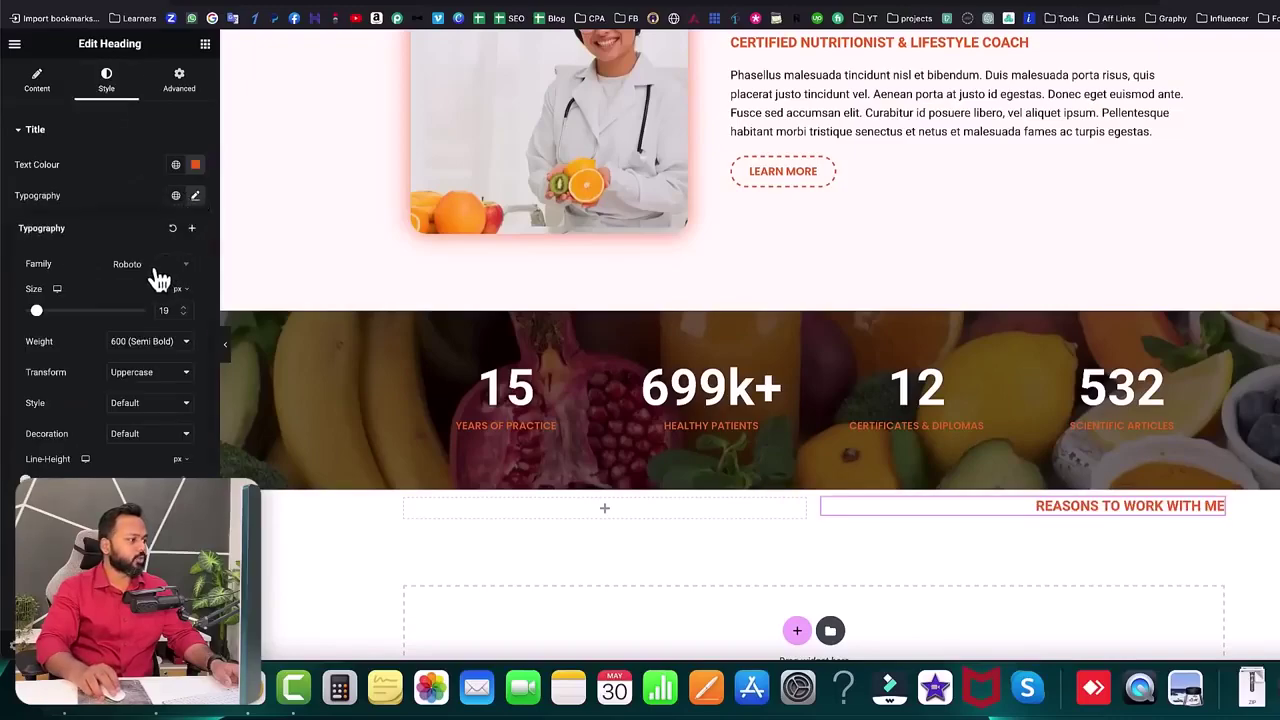
click(157, 268)
text(poppin)
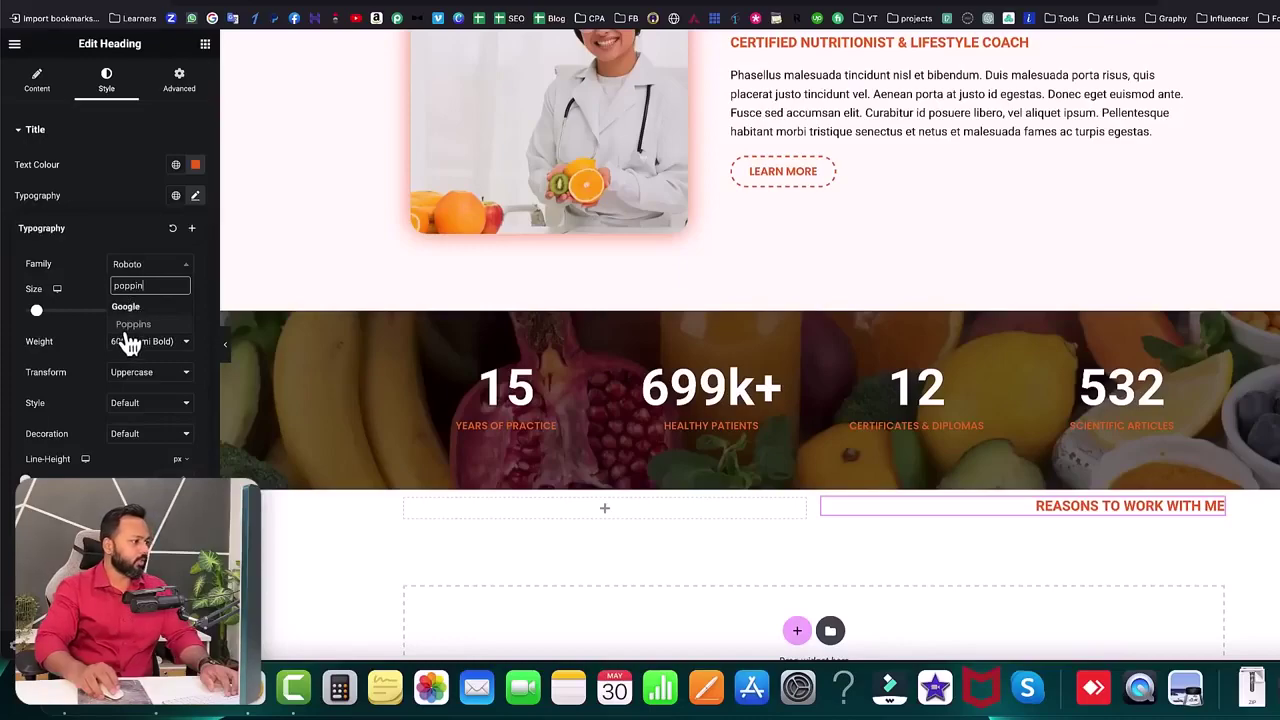
click(124, 327)
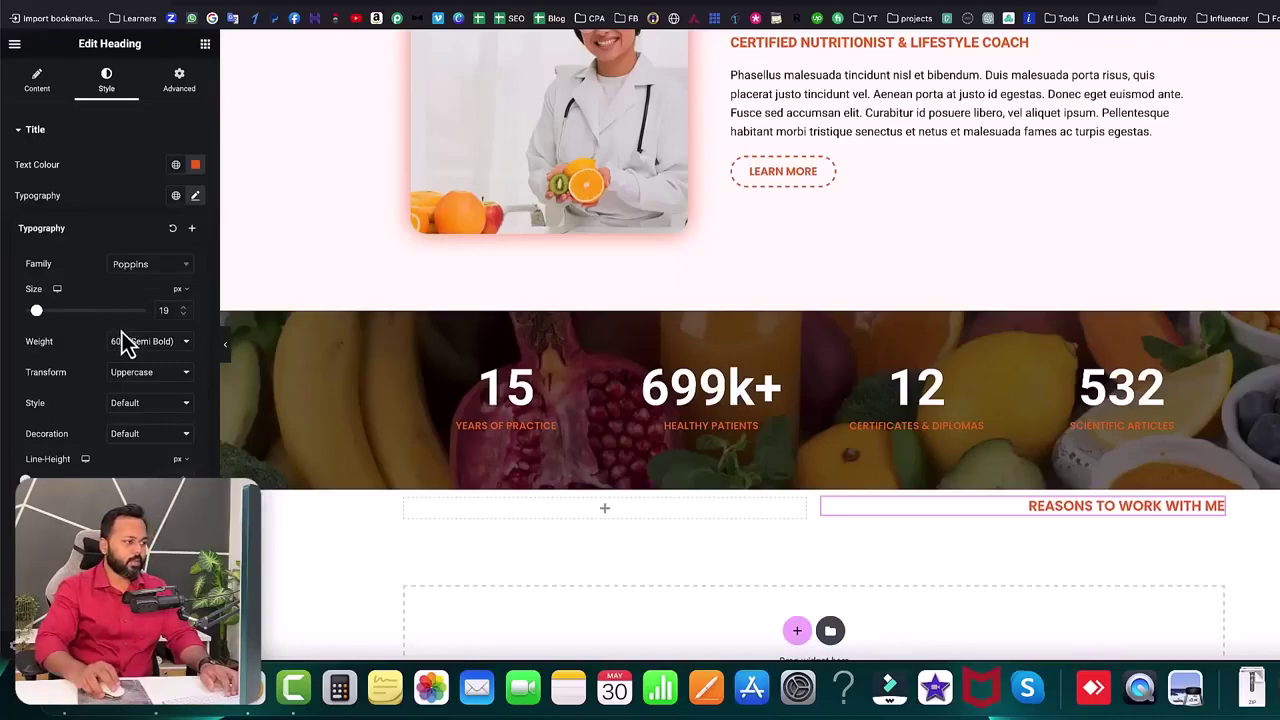
click(134, 345)
click(140, 358)
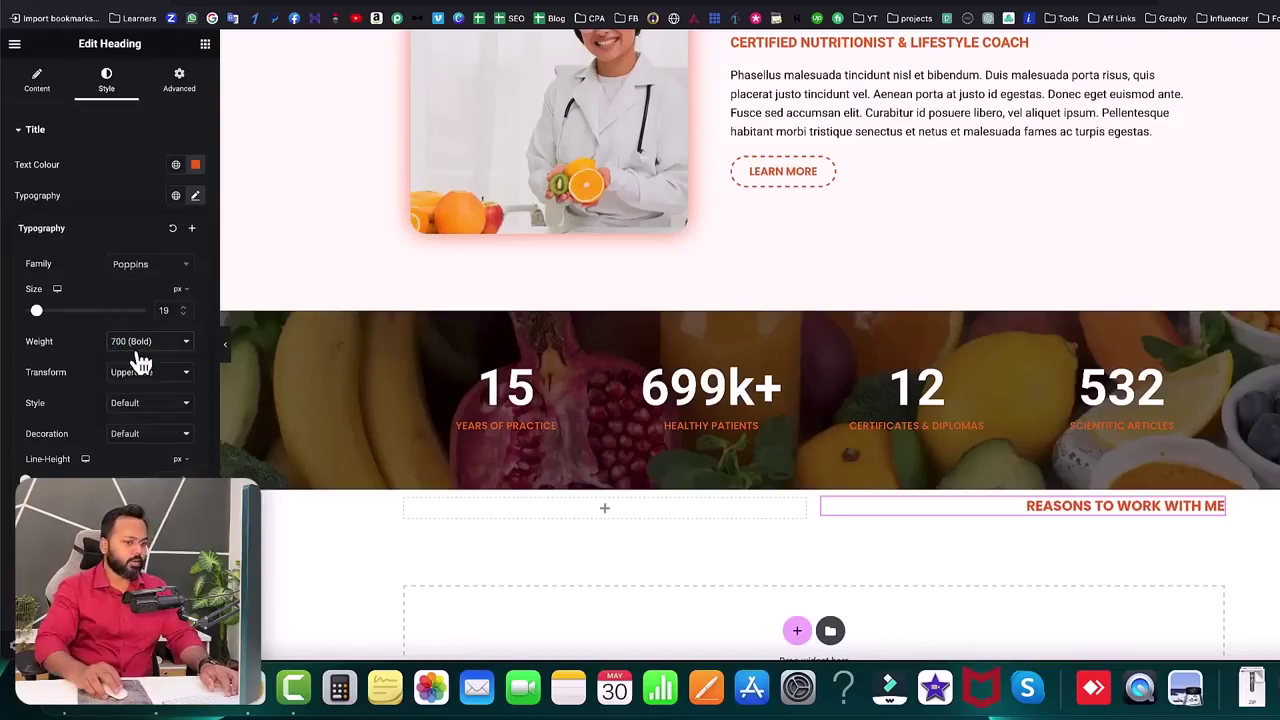
click(184, 316)
click(184, 316)
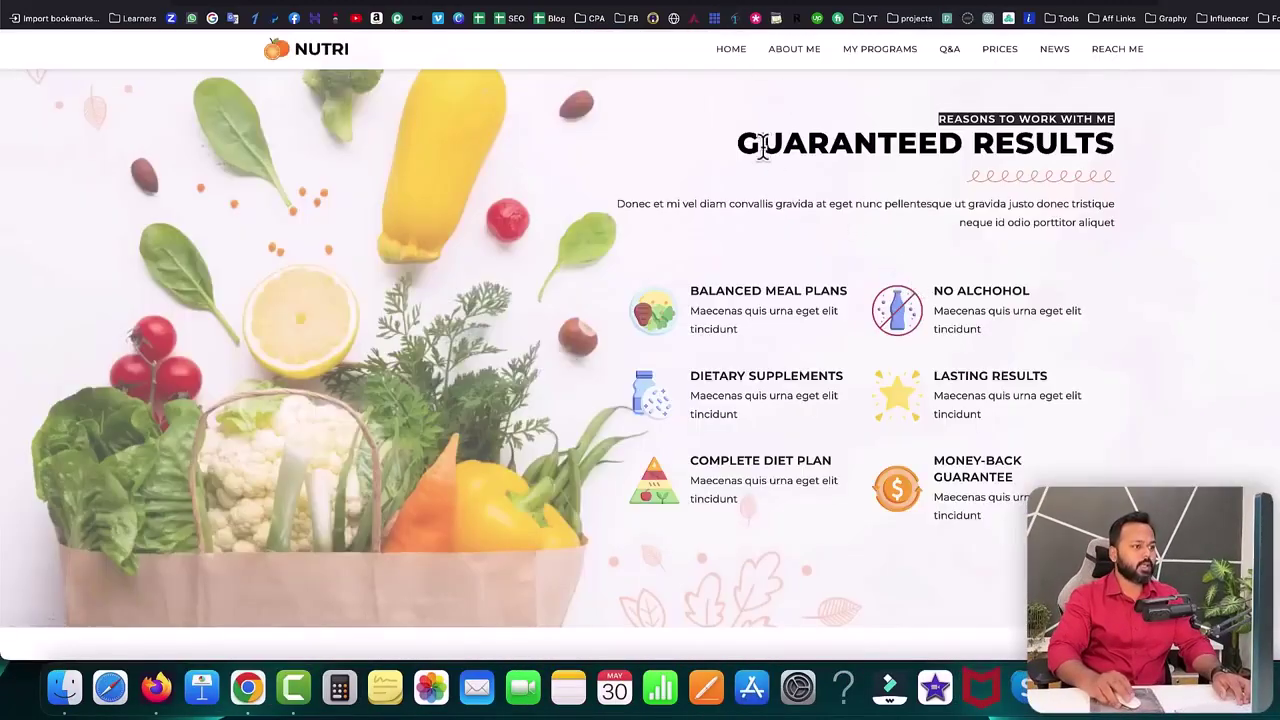
drag(737, 143, 1118, 146)
- Copy the GUARANTEED RESULTS heading from the demo page
click(1118, 150)
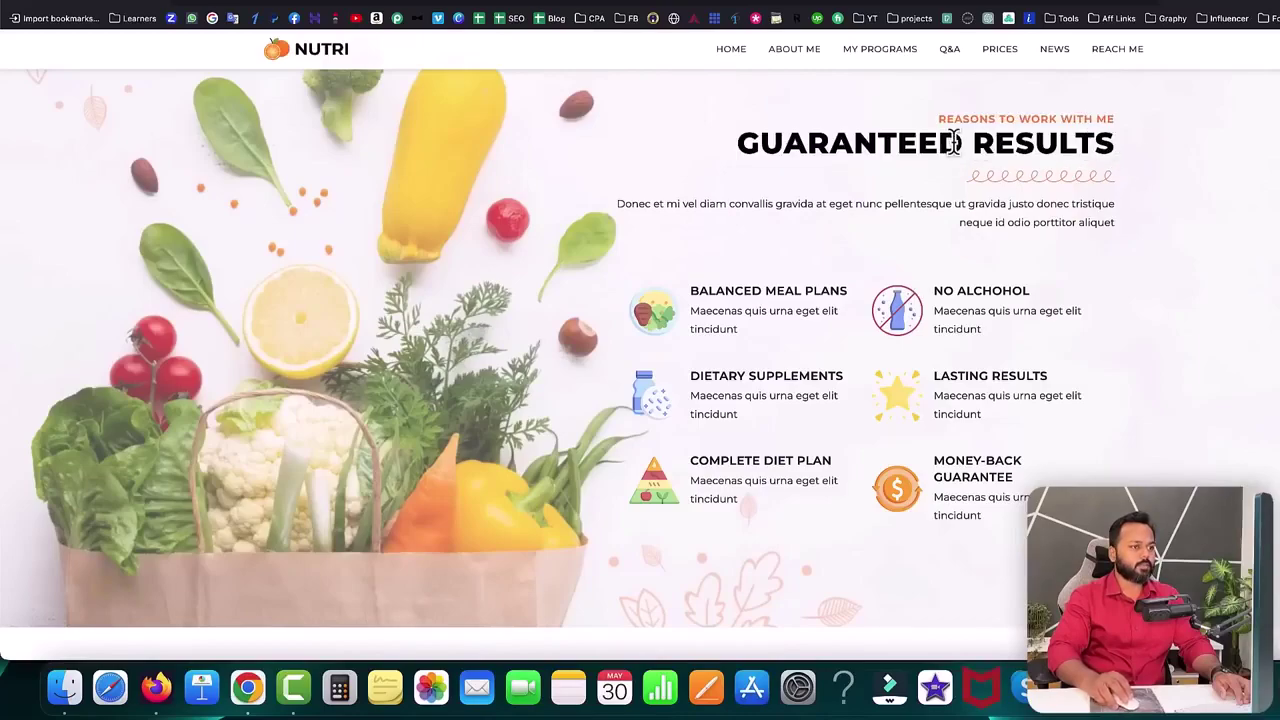
drag(737, 142, 1122, 148)
click(1122, 148)
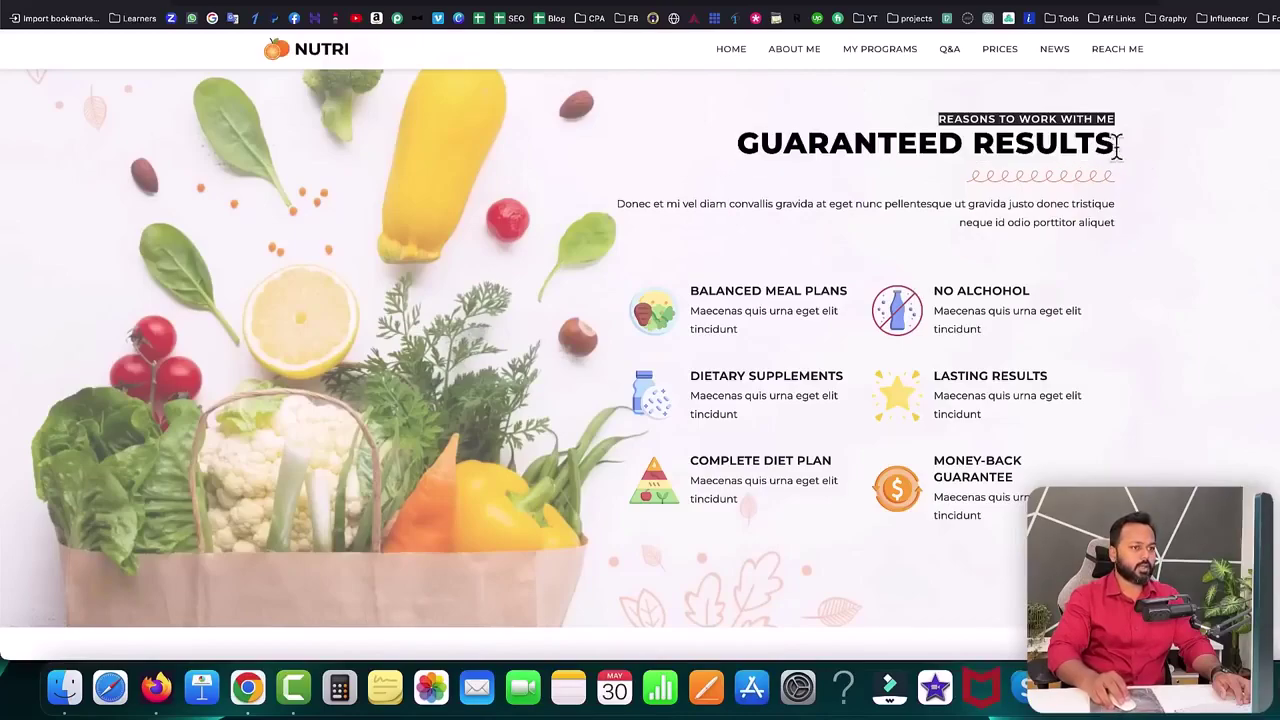
triple_click(1104, 143)
click(1118, 157)
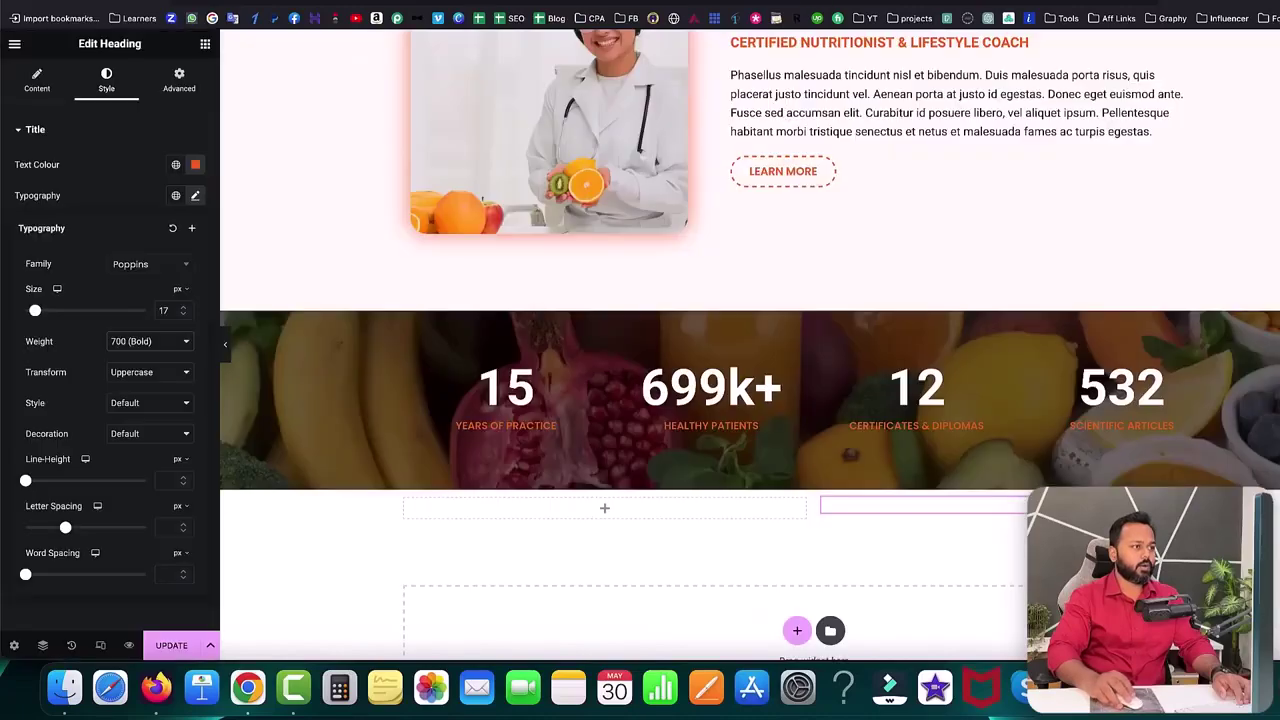
- Duplicate the YOUR PERSONAL NUTRITIONIST heading and move it under REASONS TO WORK WITH ME
scroll(715, 207, up, 10)
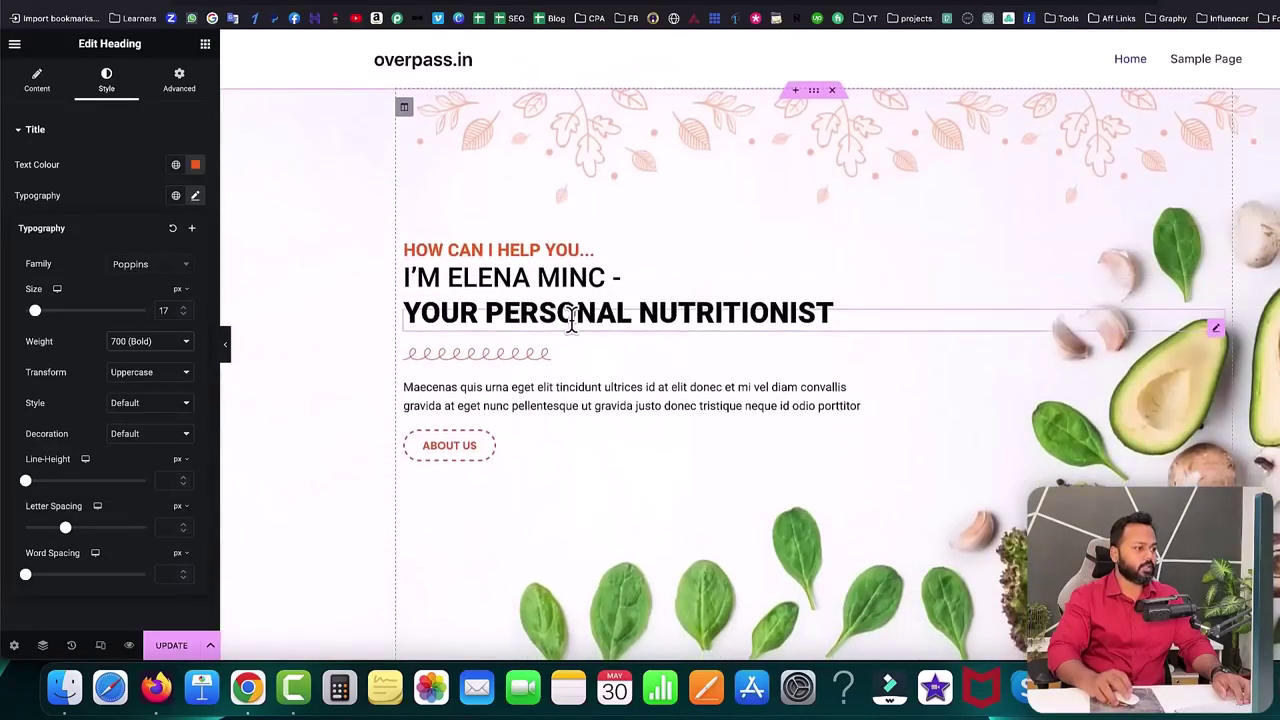
right_click(569, 322)
click(600, 357)
scroll(604, 355, down, 5)
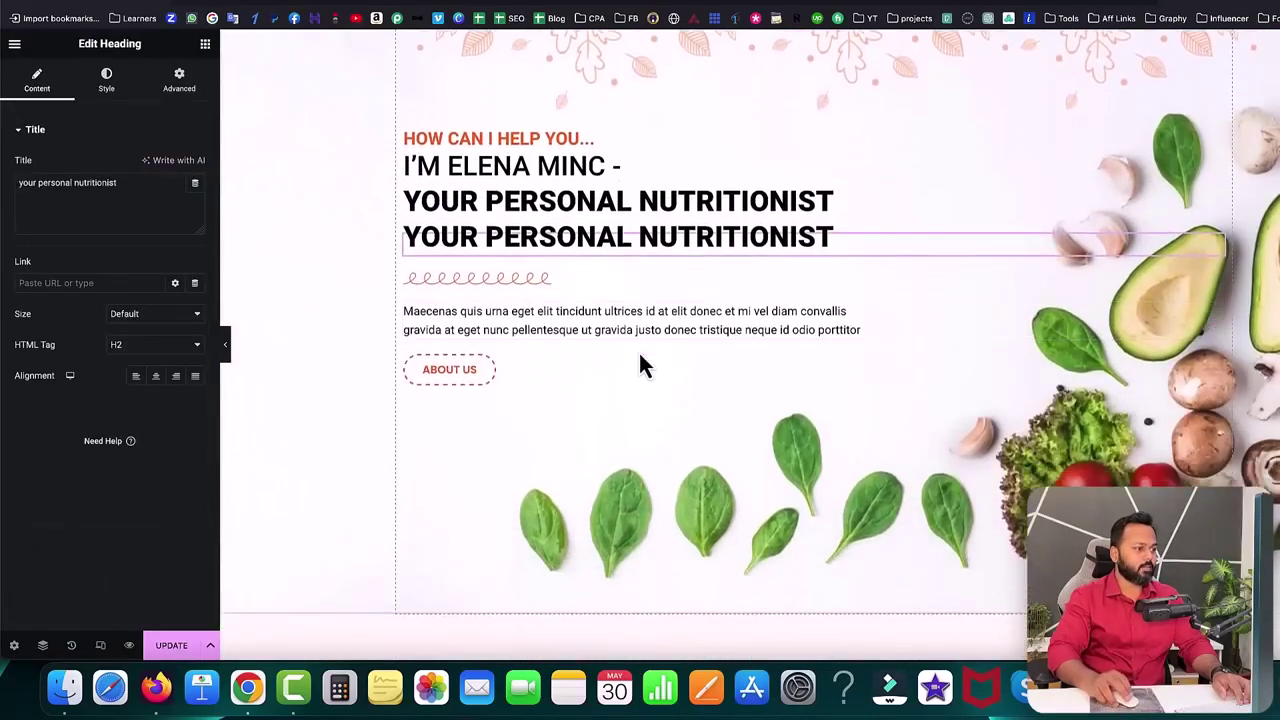
drag(1220, 160, 918, 619)
scroll(931, 538, down, 10)
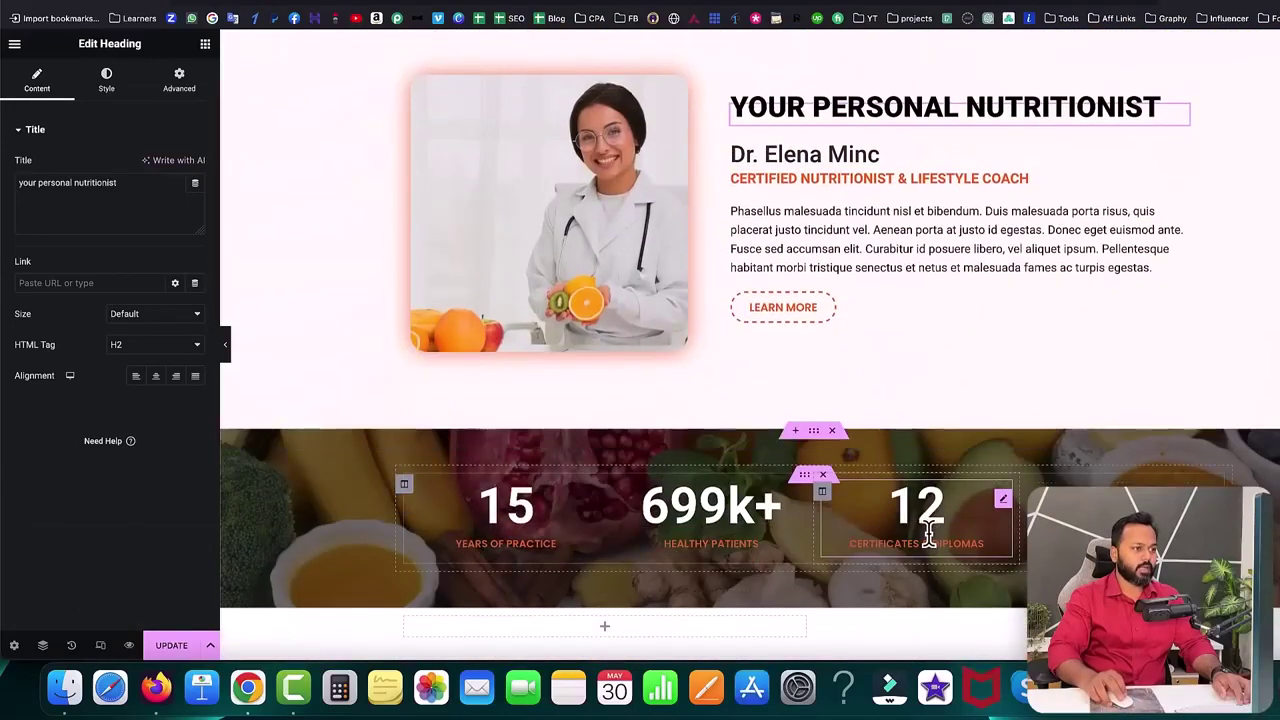
drag(1180, 120, 992, 505)
scroll(992, 505, down, 8)
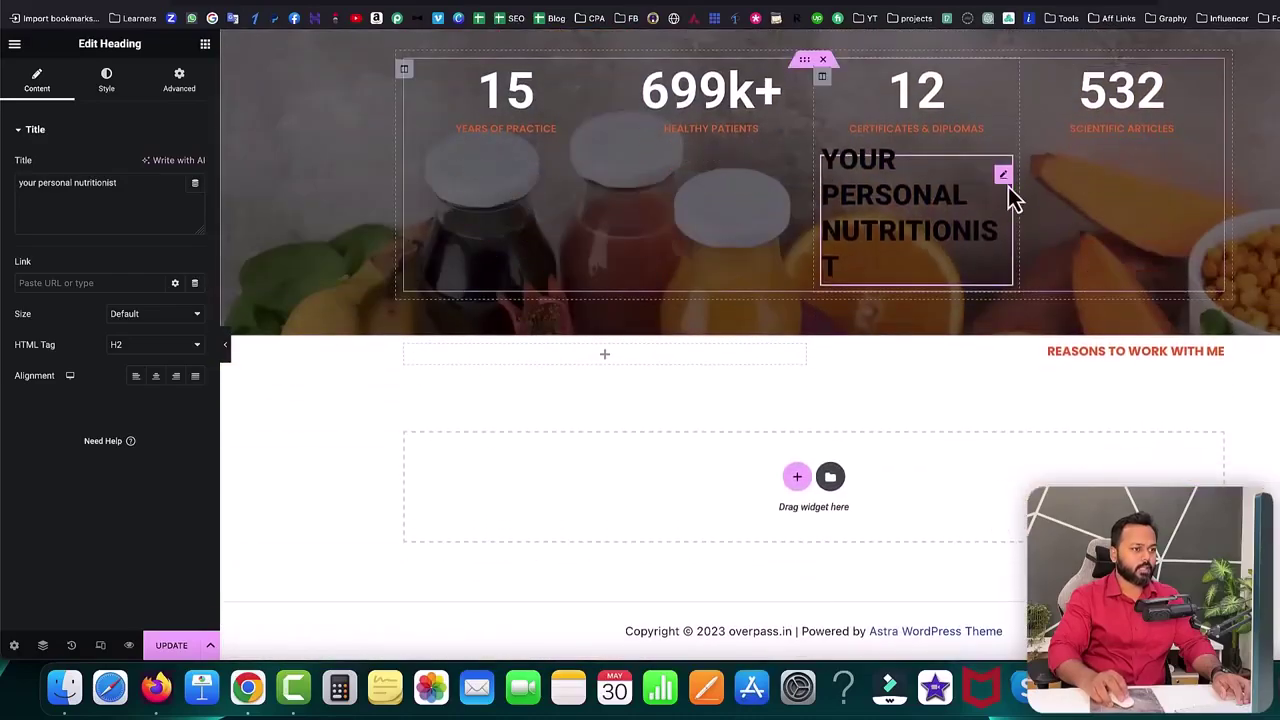
drag(1006, 180, 1057, 366)
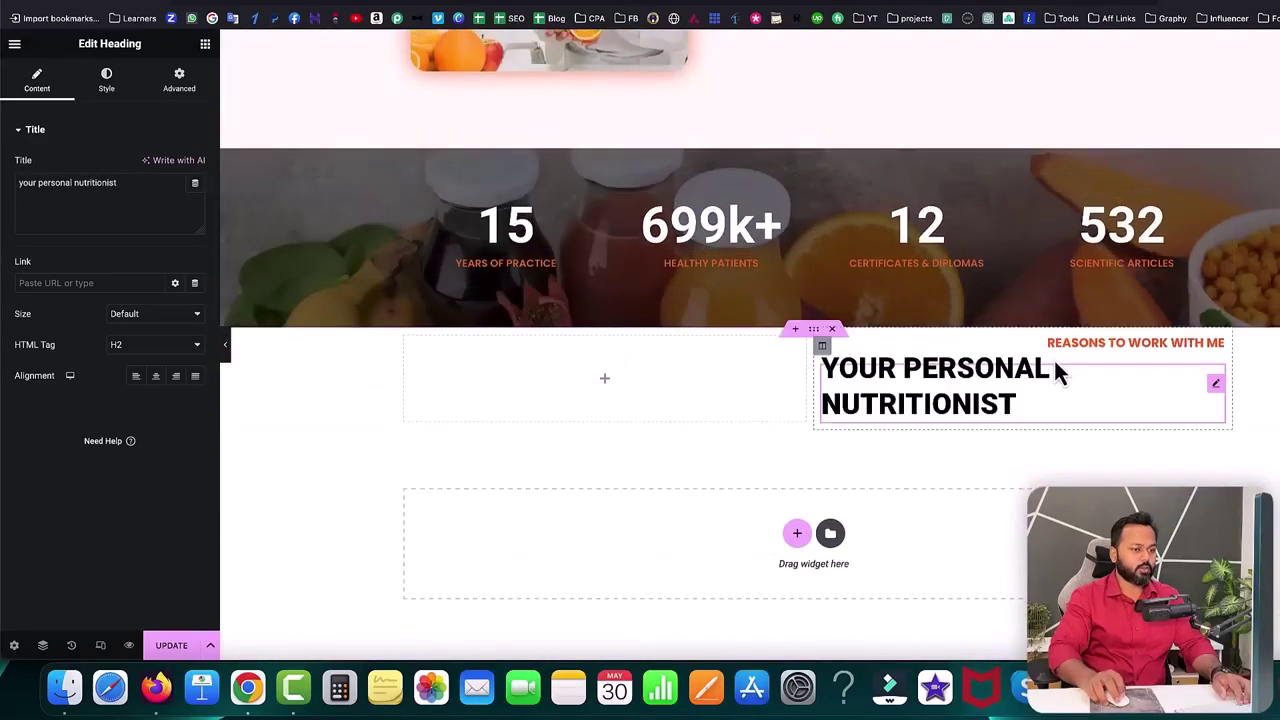
- Retitle the copy to Guaranteed Results and right-align it
click(94, 182)
key(super+a)
key(super+v)
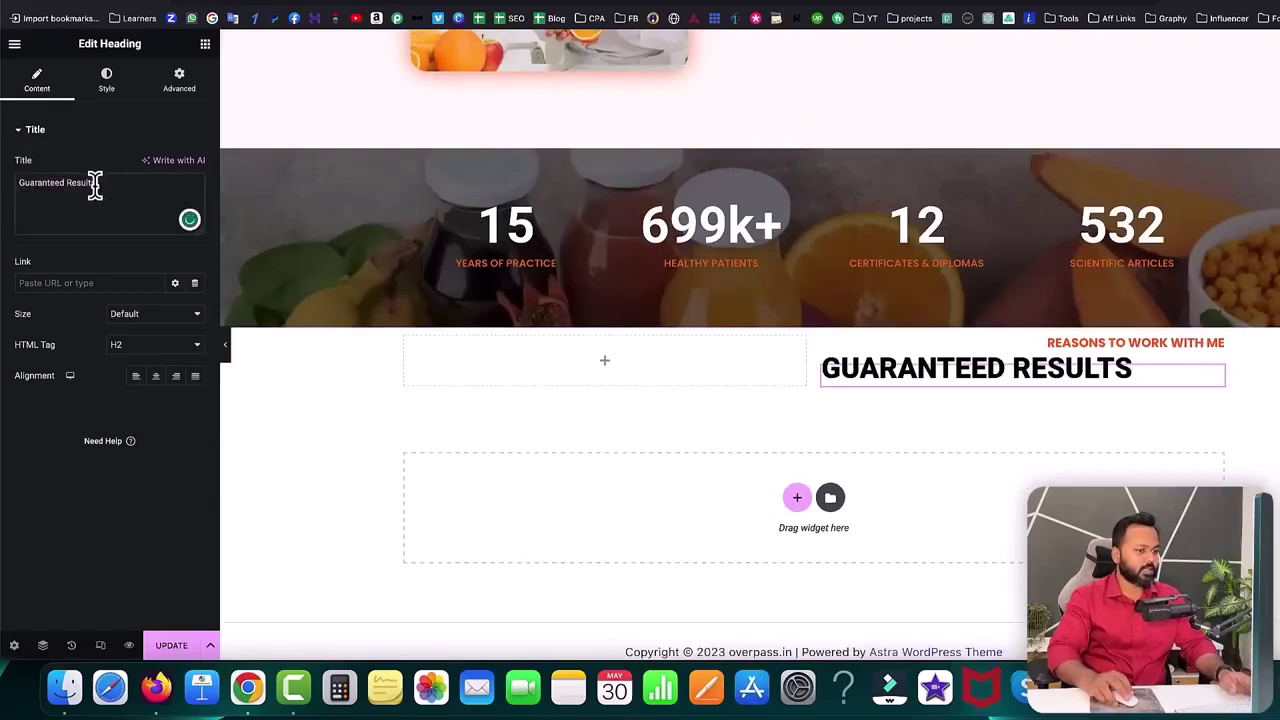
click(178, 388)
- Save the page with Update and reload the live homepage
click(171, 645)
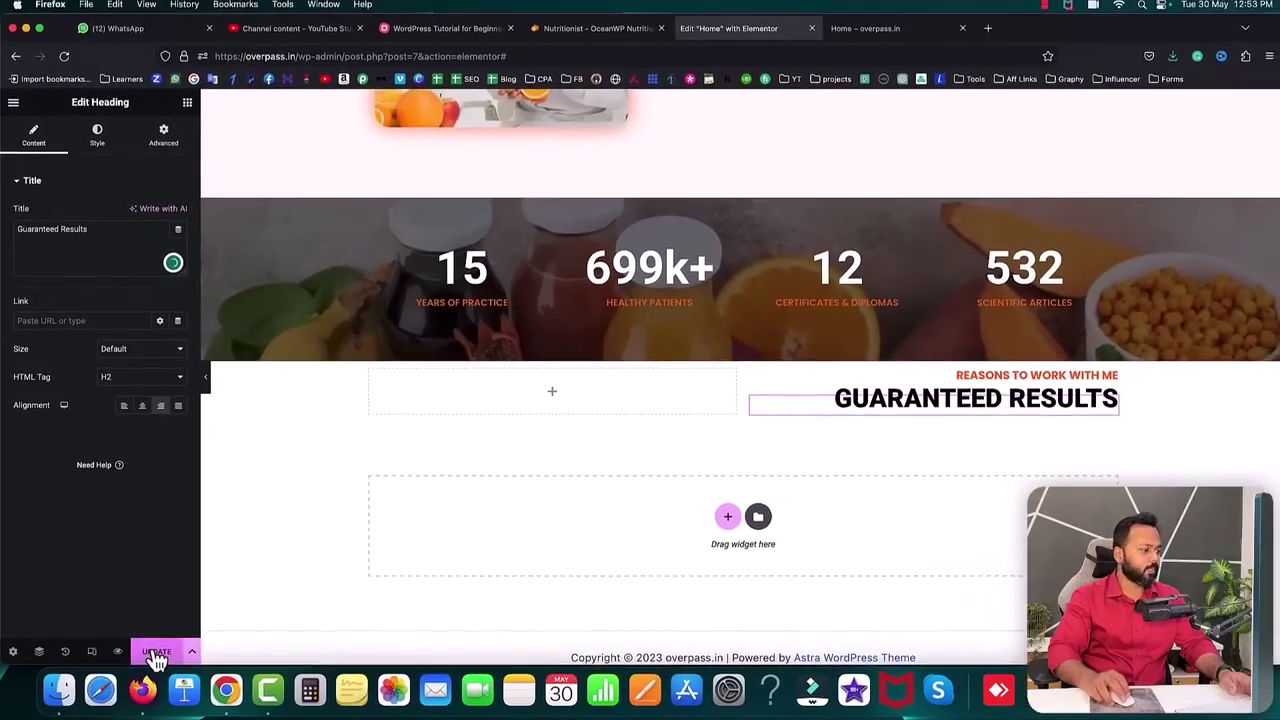
click(868, 31)
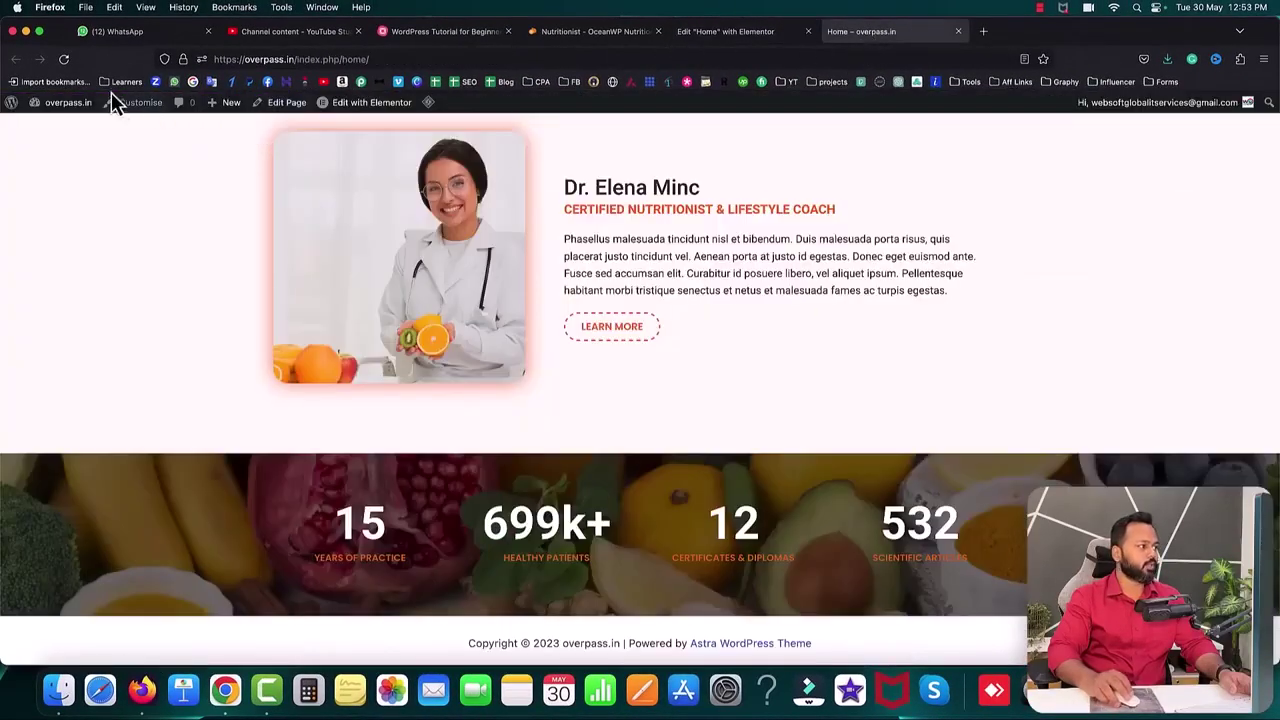
click(66, 60)
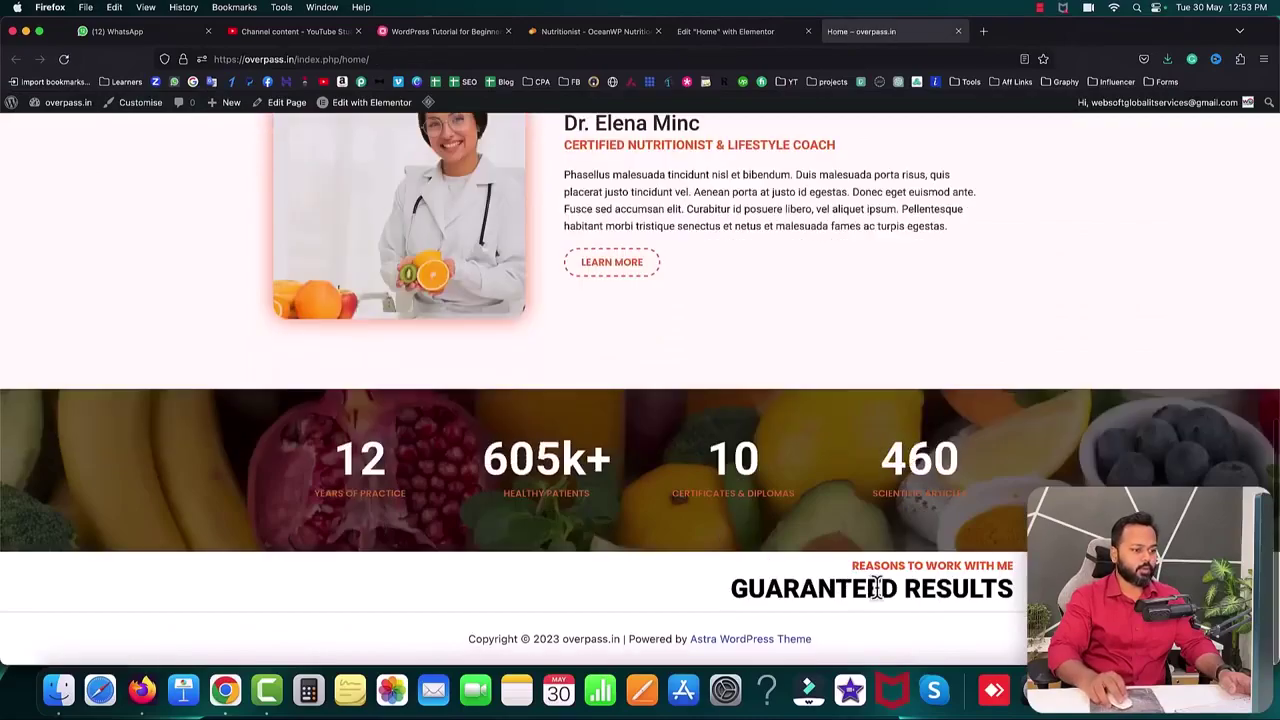
click(583, 31)
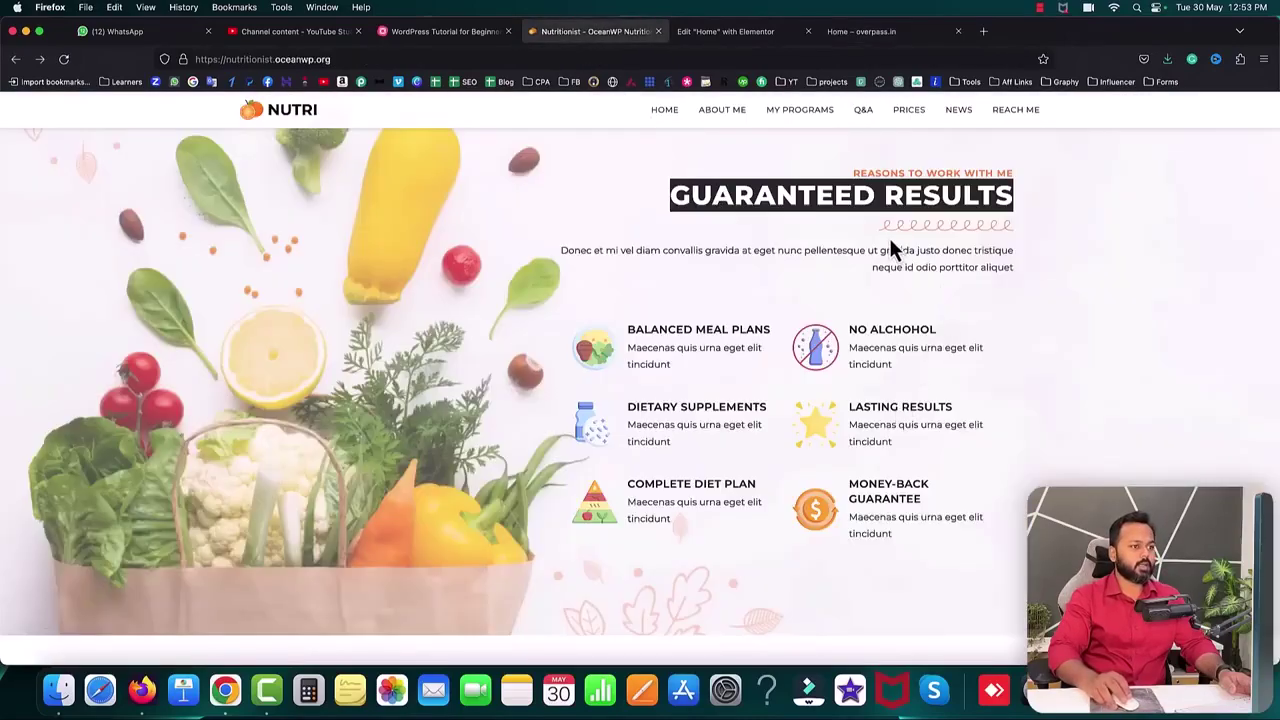
- Copy the 'Donec et mi' paragraph from the demo page
drag(559, 253, 983, 281)
right_click(1008, 268)
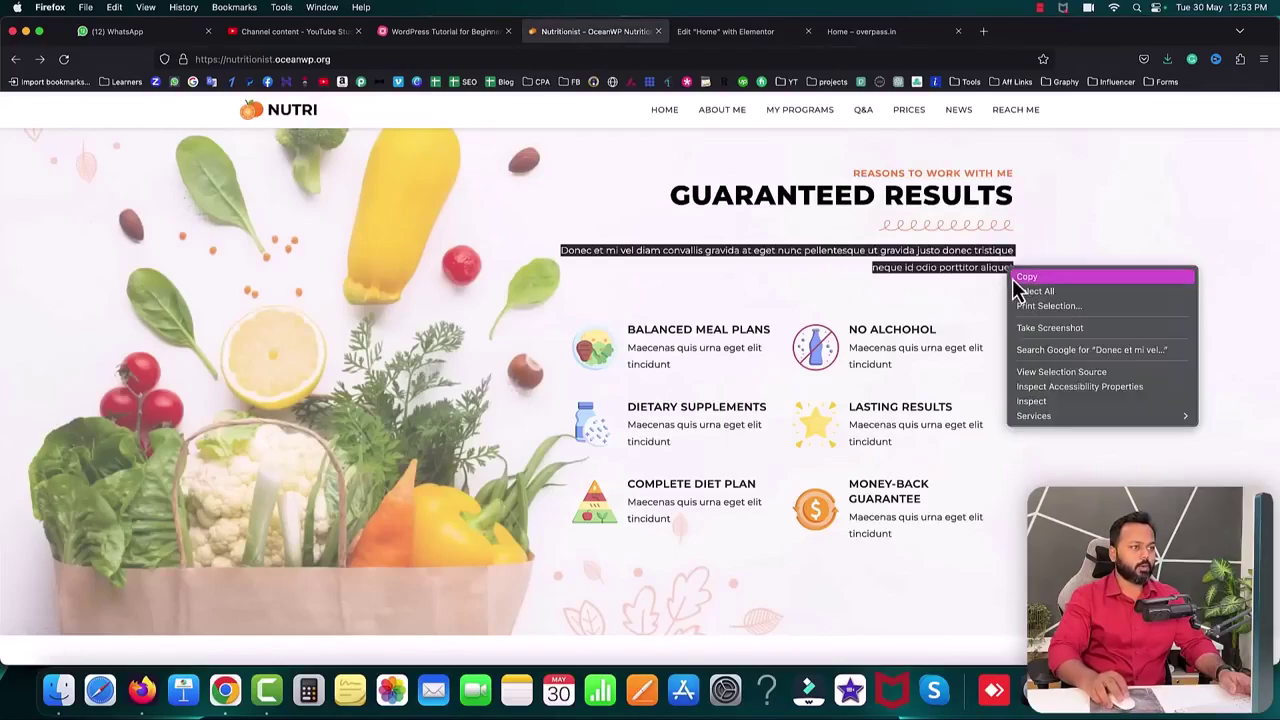
click(1016, 276)
- Duplicate the squiggle divider and move it under GUARANTEED RESULTS
click(716, 31)
scroll(645, 235, up, 10)
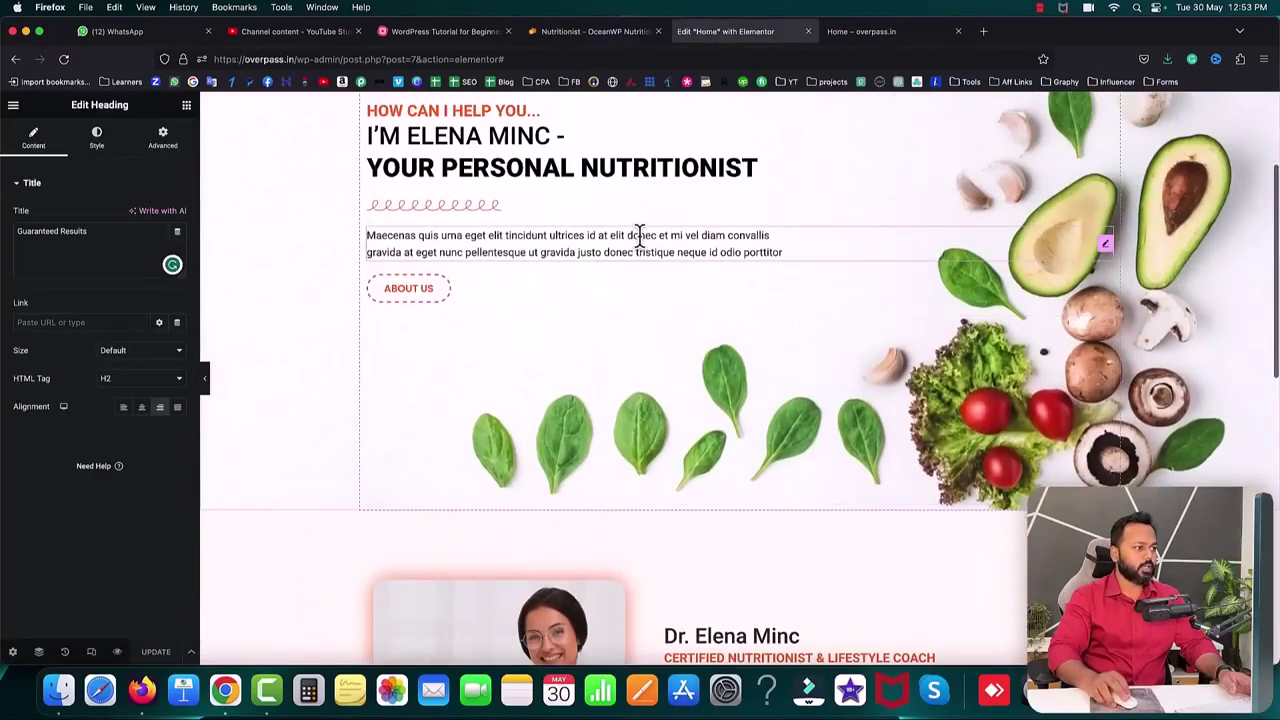
right_click(436, 208)
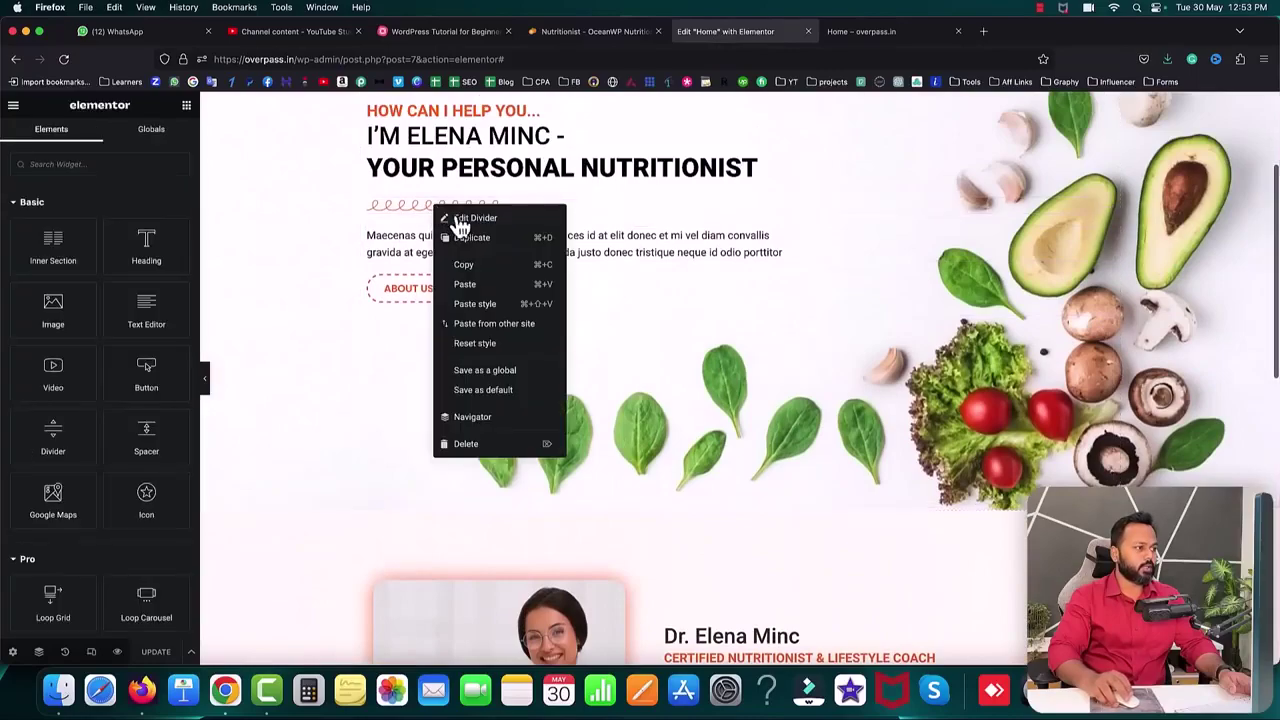
click(471, 240)
scroll(935, 300, down, 3)
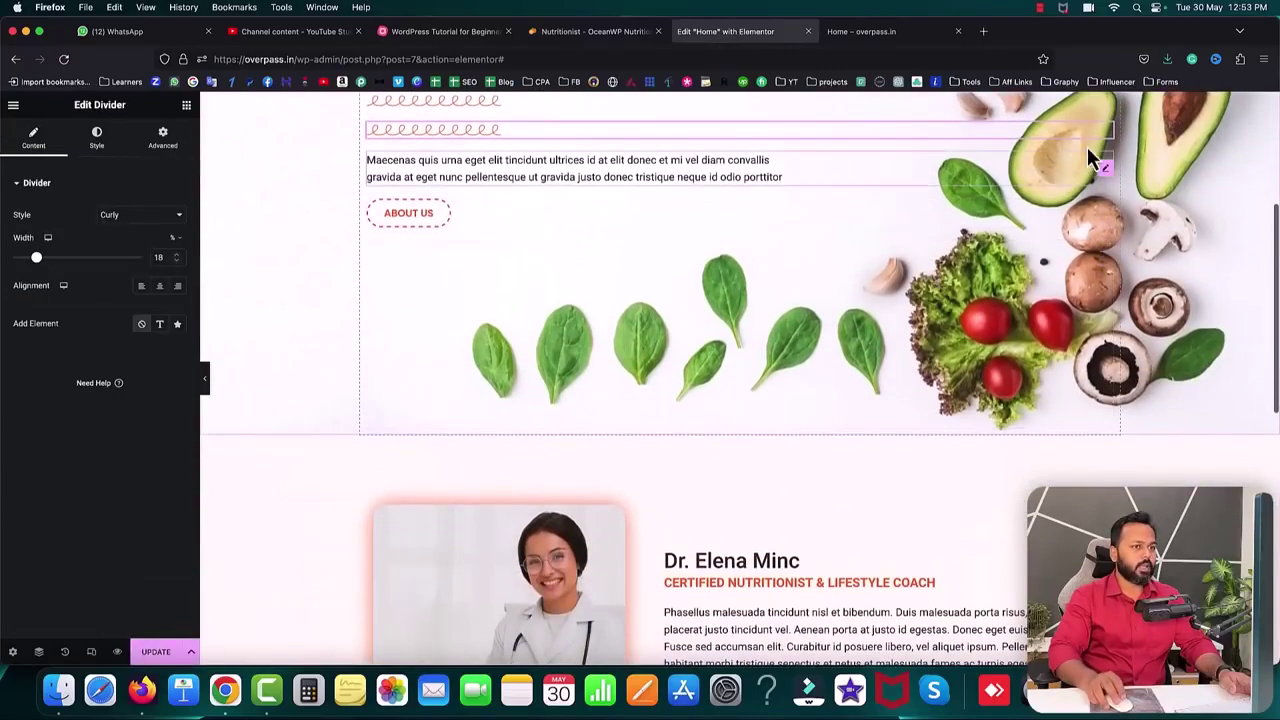
mouse_move(1108, 137)
mouse_down()
mouse_move(851, 693)
mouse_move(757, 629)
mouse_move(765, 612)
mouse_up()
scroll(765, 612, down, 4)
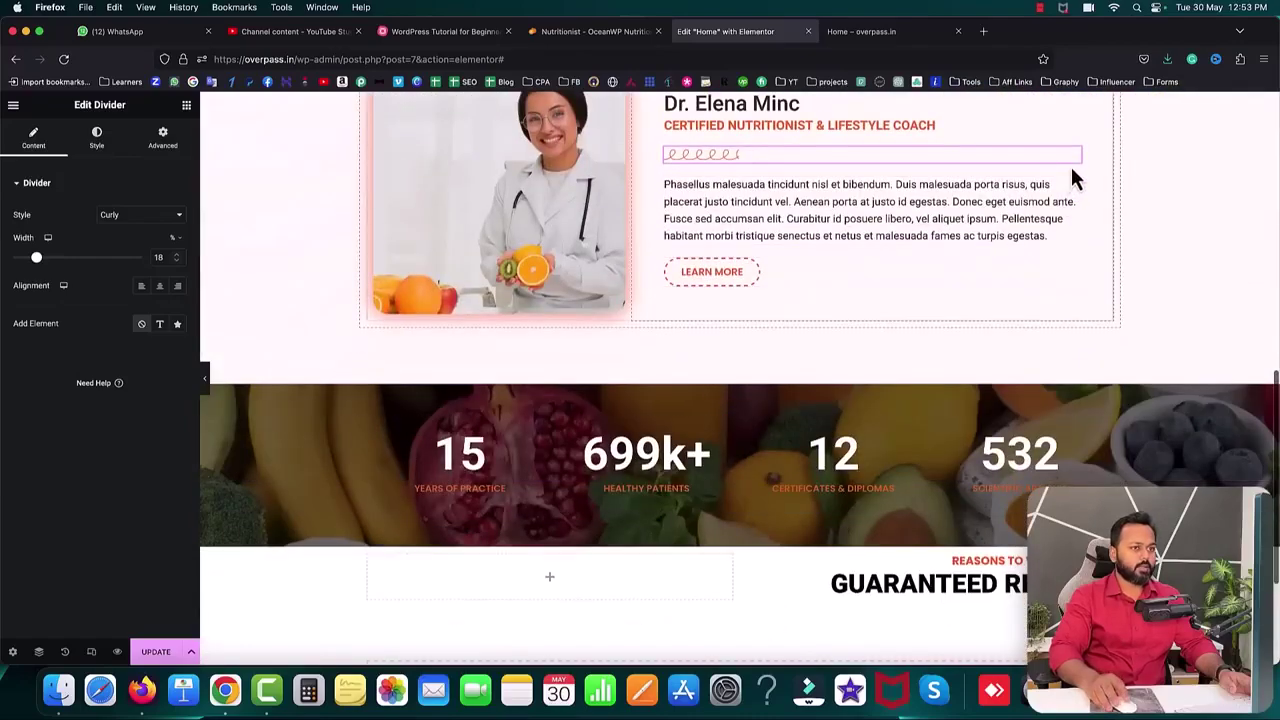
mouse_move(1078, 168)
mouse_down()
mouse_move(1014, 514)
mouse_move(983, 588)
mouse_up()
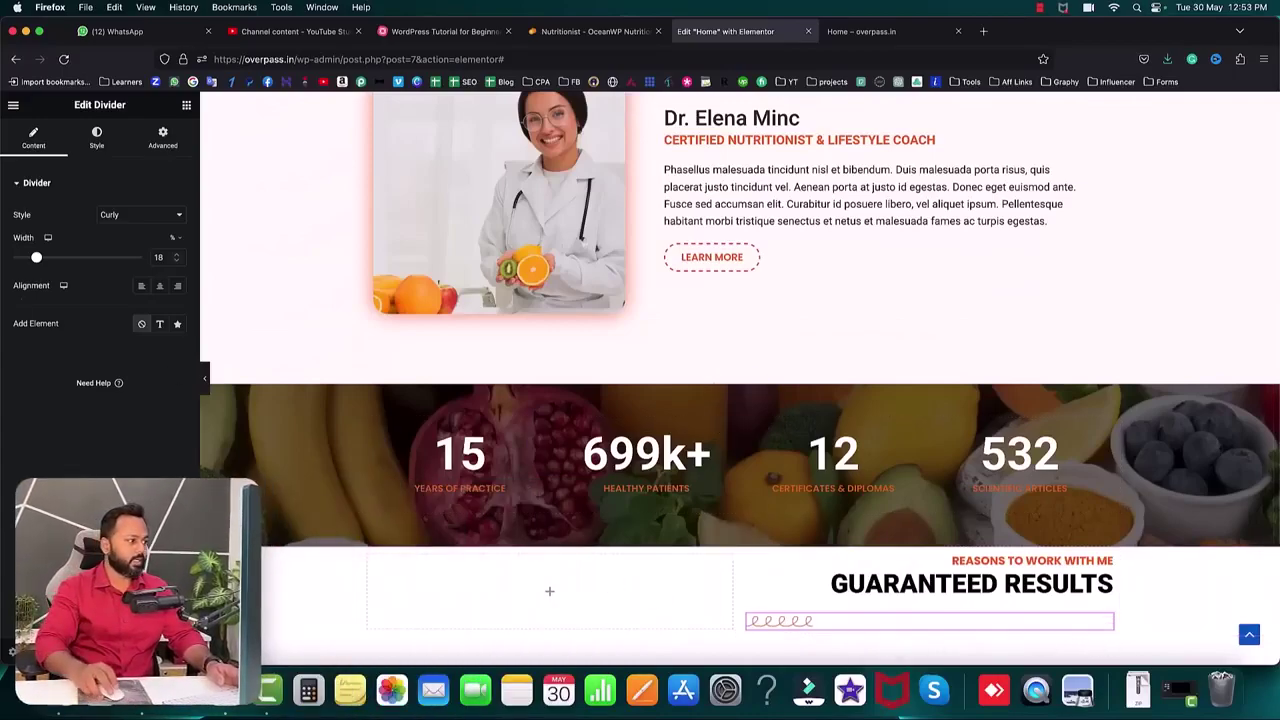
- Right-align the divider and widen it to 38%
click(178, 286)
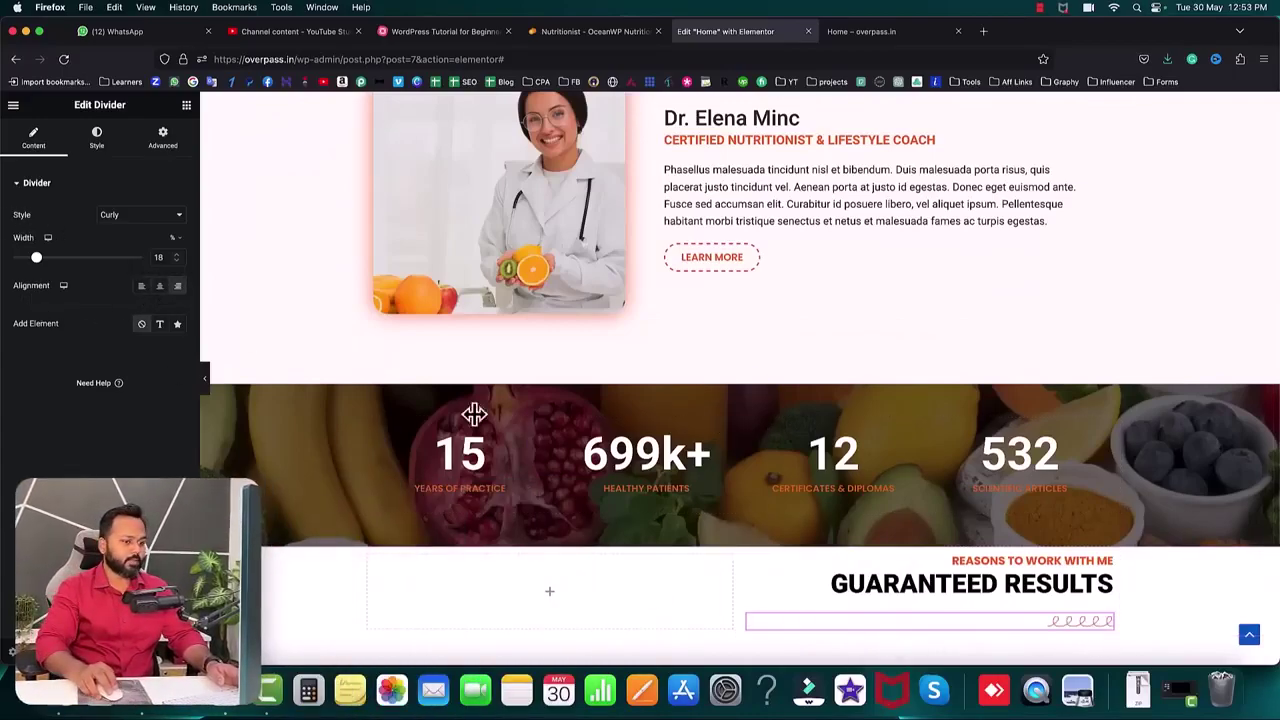
scroll(1095, 540, down, 2)
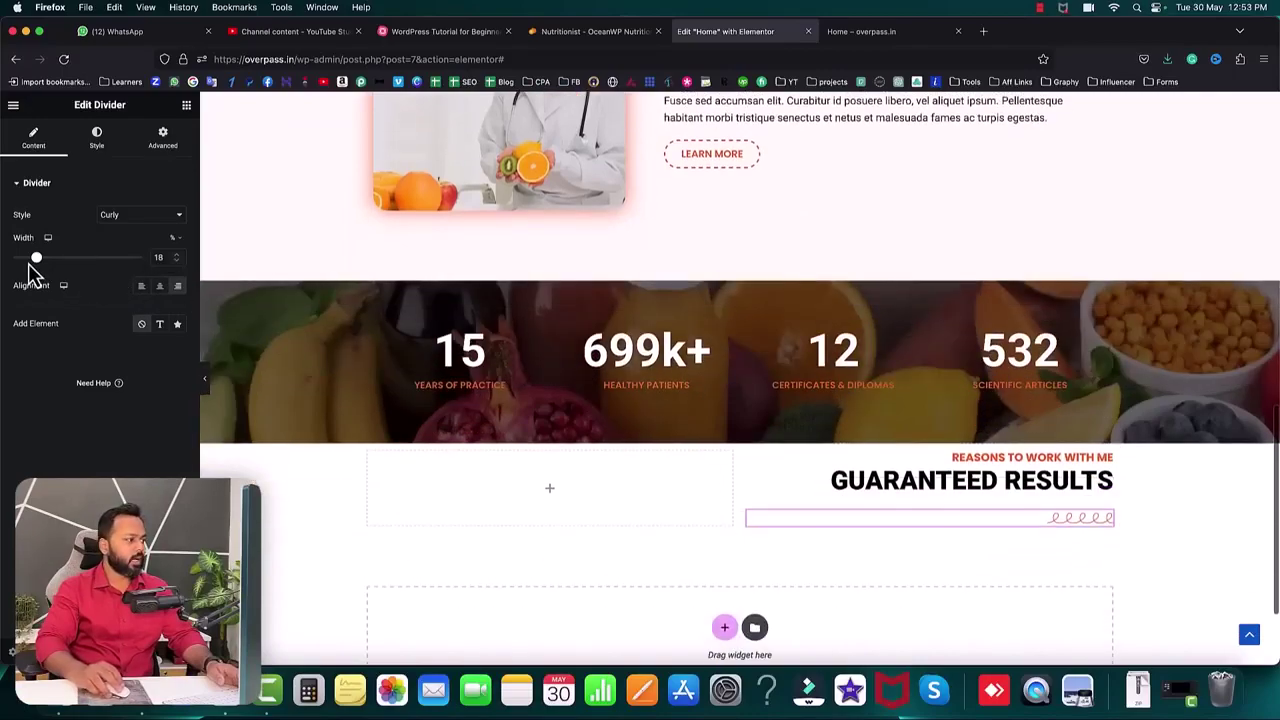
drag(35, 260, 64, 264)
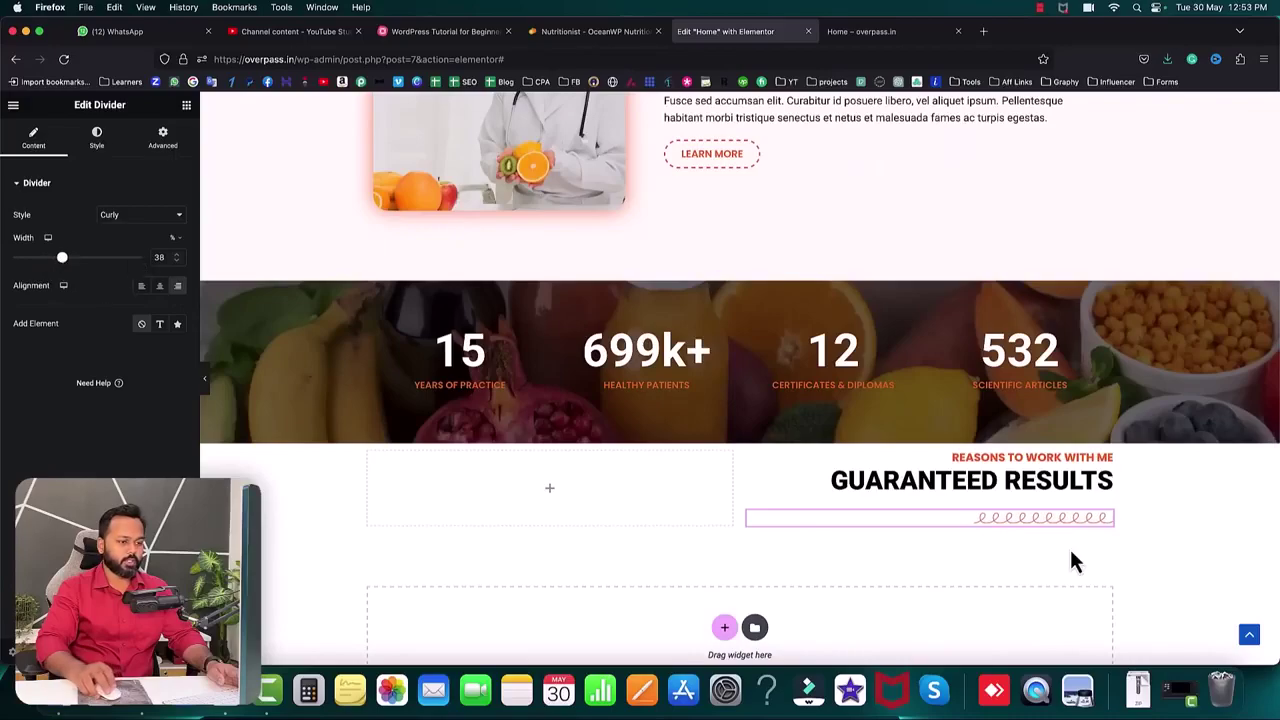
scroll(1051, 515, down, 1)
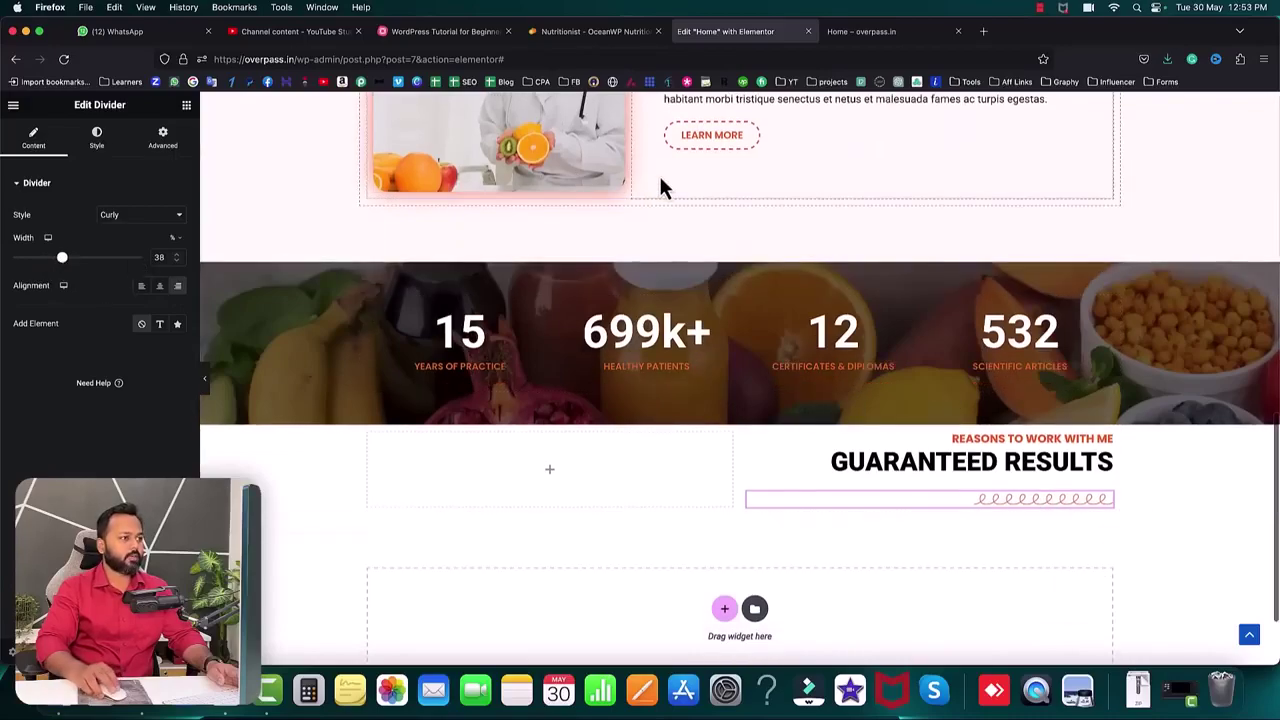
scroll(660, 187, up, 2)
- Duplicate the Phasellus paragraph under the divider and replace its text with the Donec et mi paragraph
right_click(742, 152)
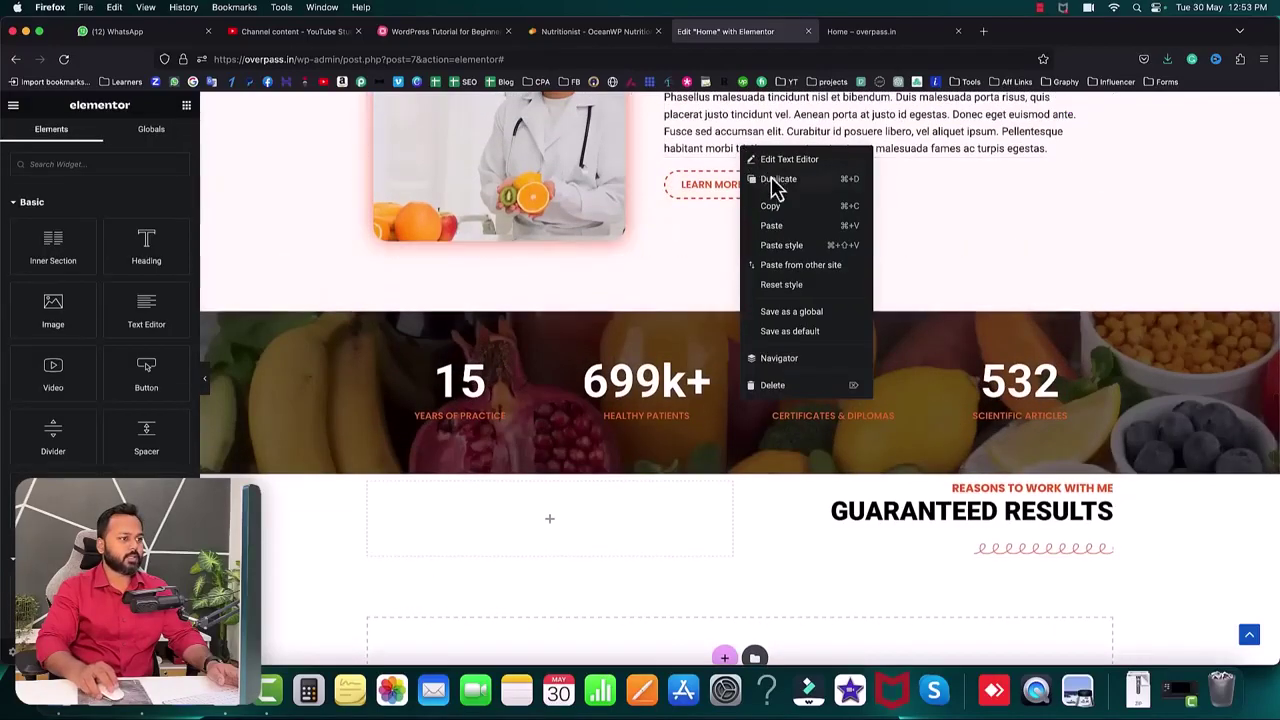
click(776, 186)
scroll(926, 214, down, 2)
drag(1074, 134, 1015, 545)
click(154, 231)
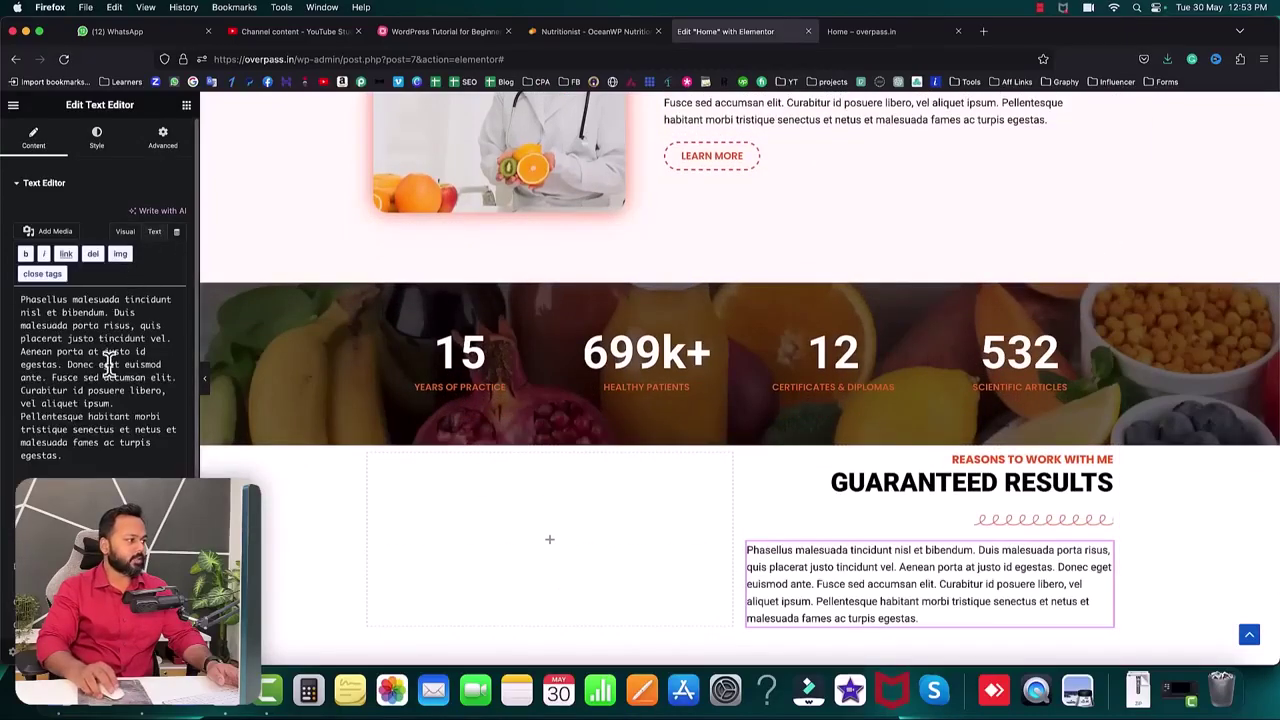
key(super+a)
key(super+v)
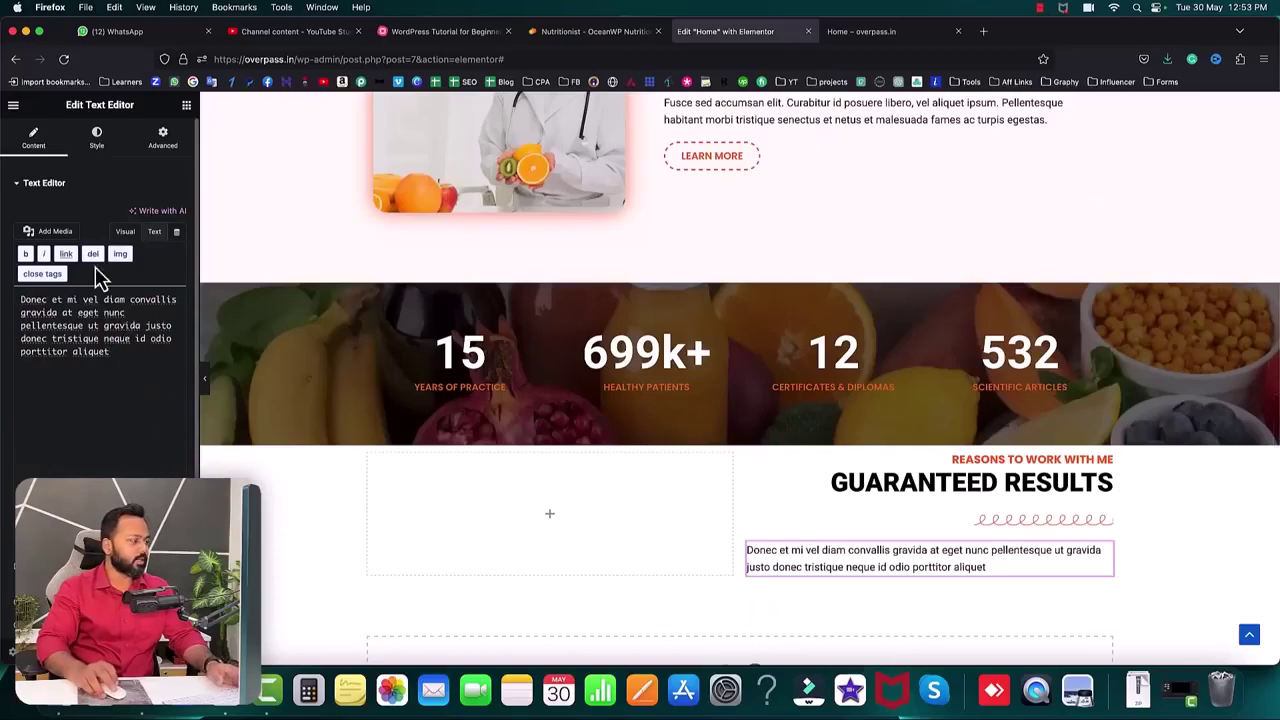
scroll(124, 362, down, 2)
scroll(100, 171, up, 2)
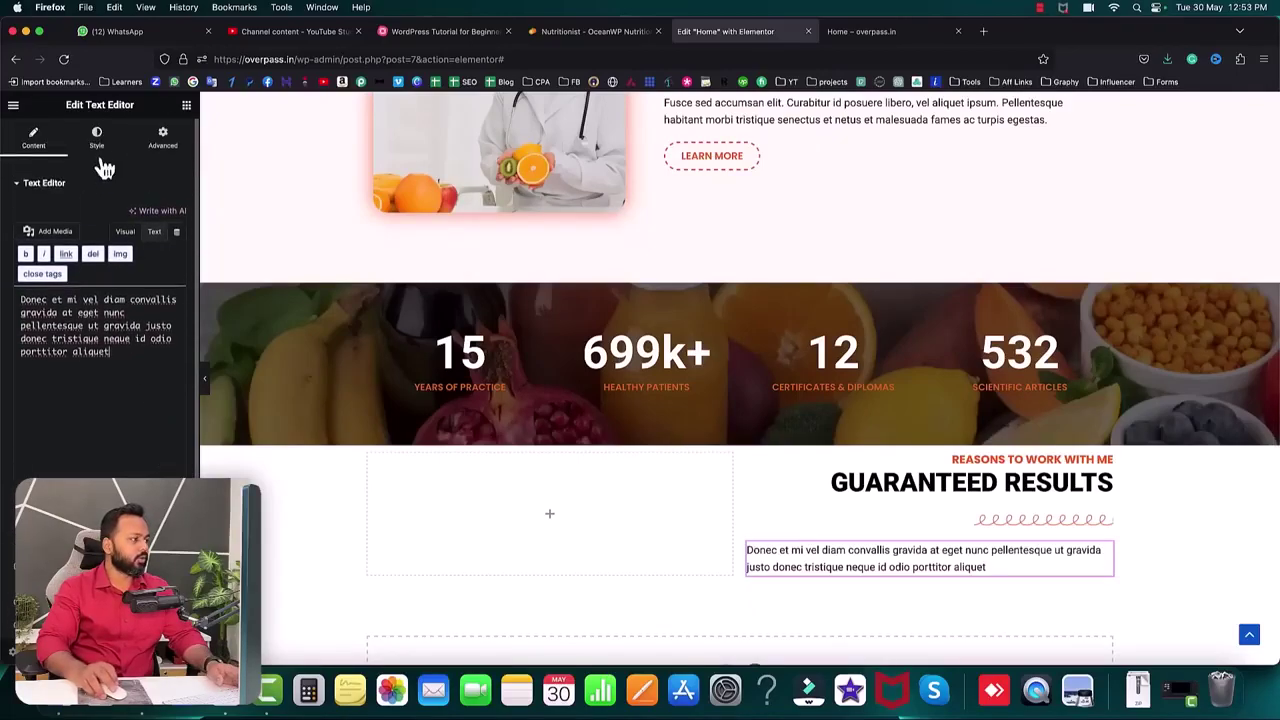
- Right-align the Donec et mi paragraph and check the demo's BALANCED MEAL PLANS item
click(97, 140)
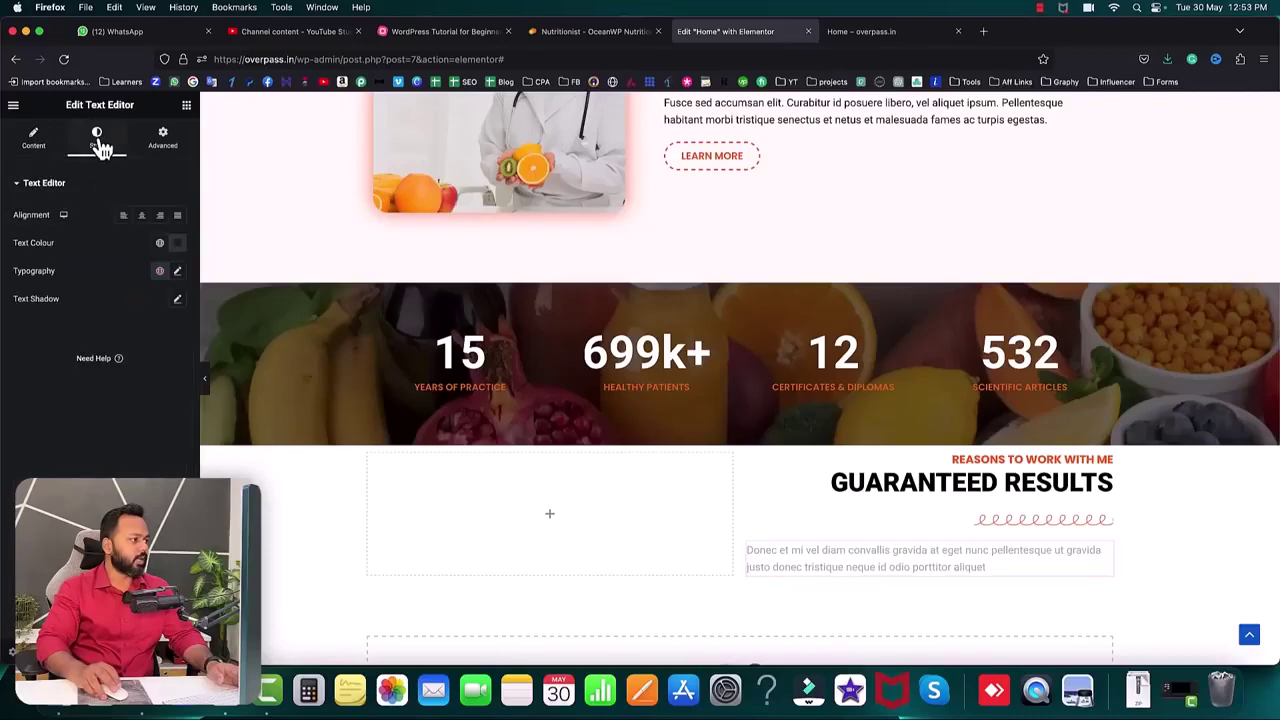
click(159, 216)
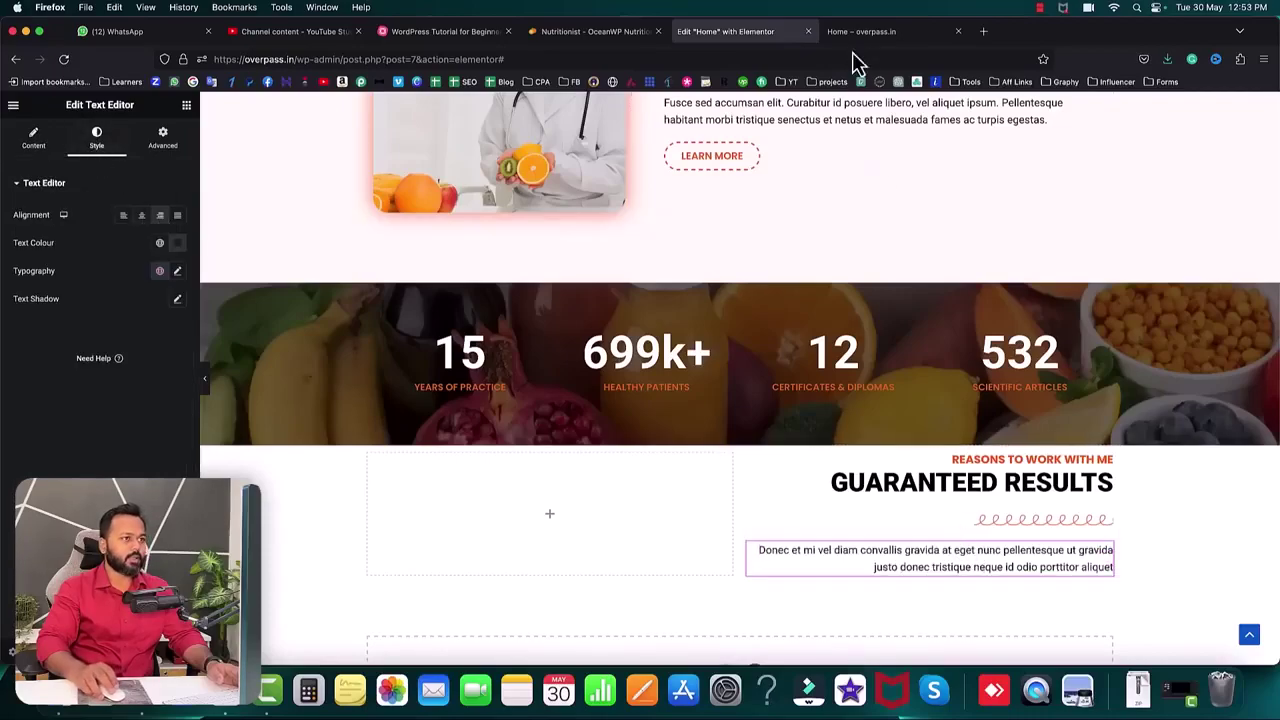
click(595, 31)
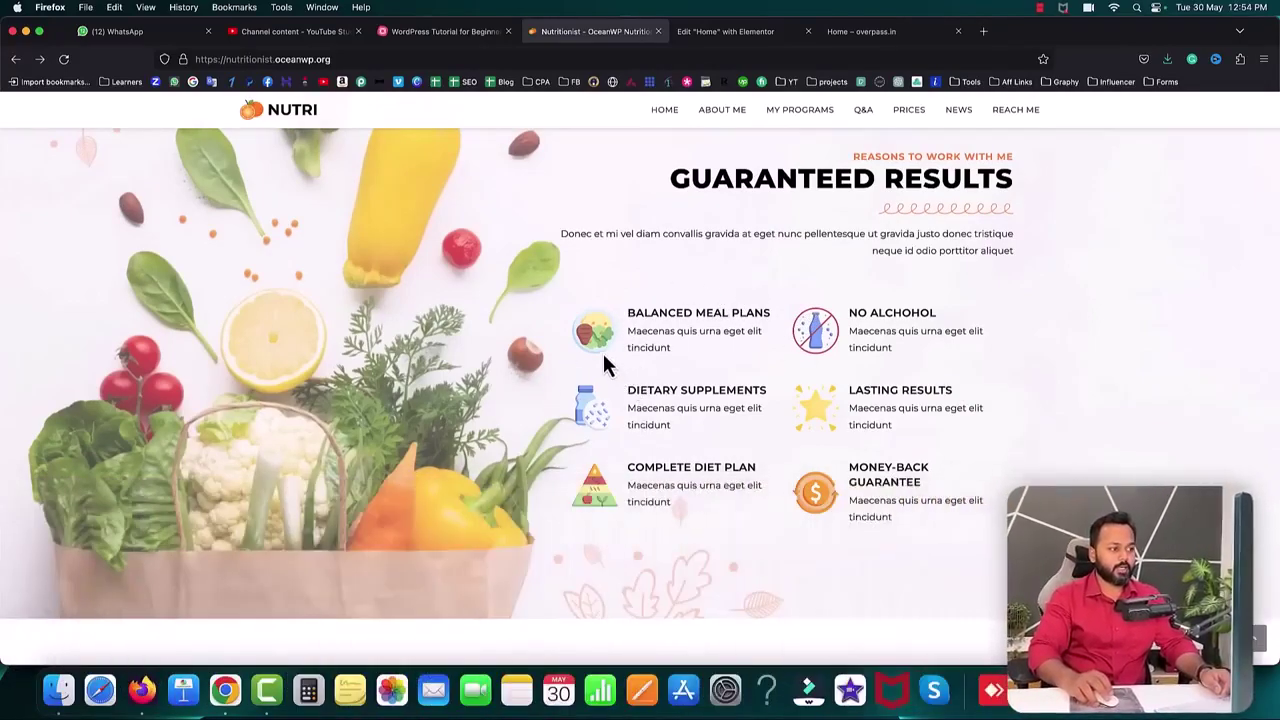
drag(634, 312, 686, 350)
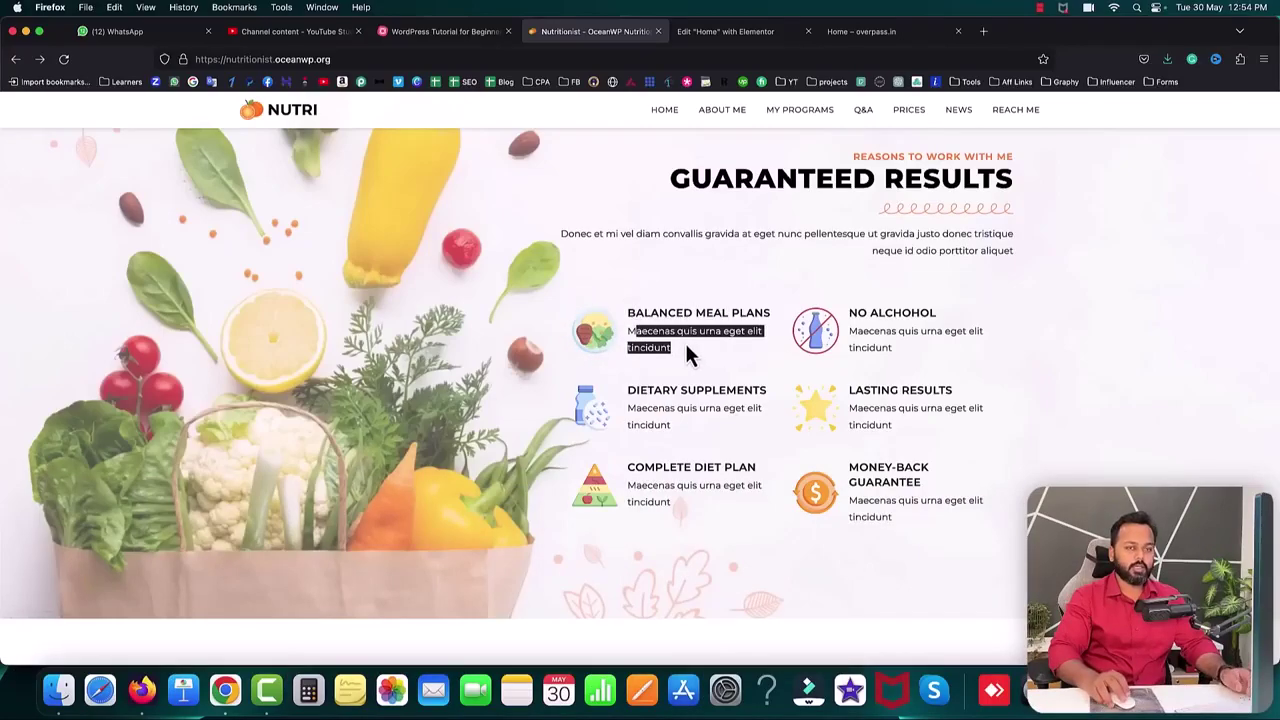
click(687, 347)
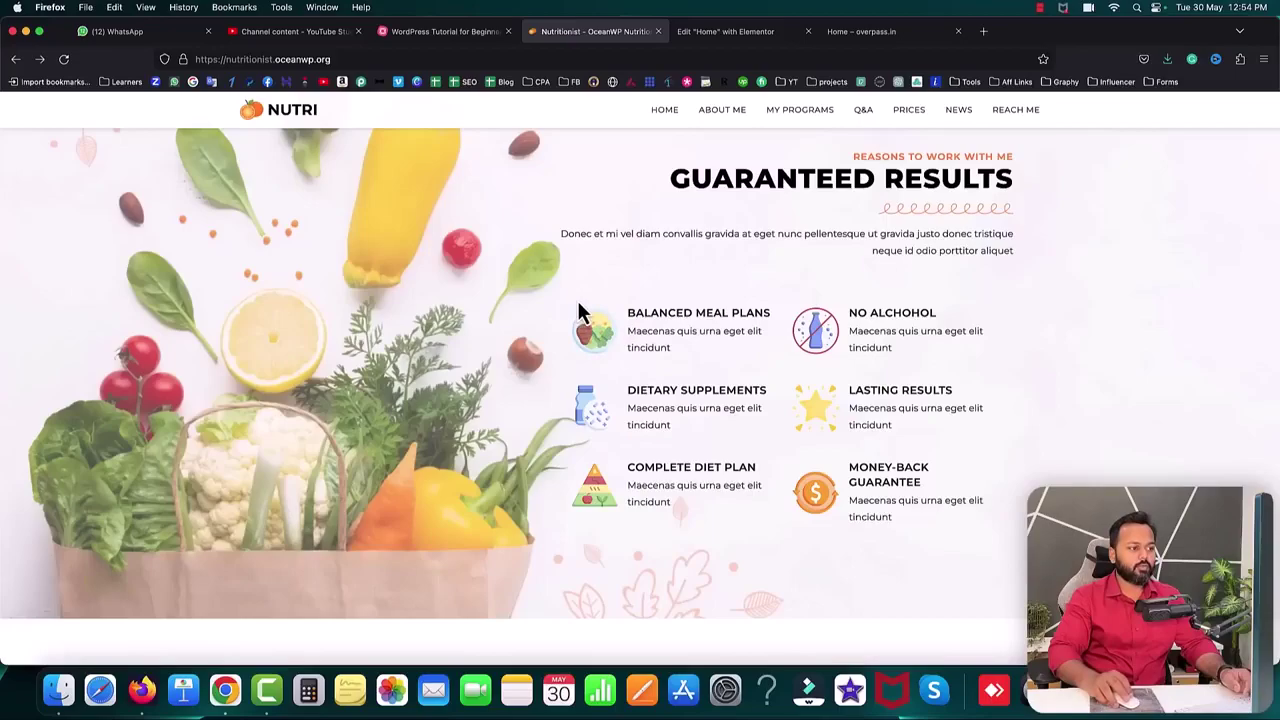
click(676, 325)
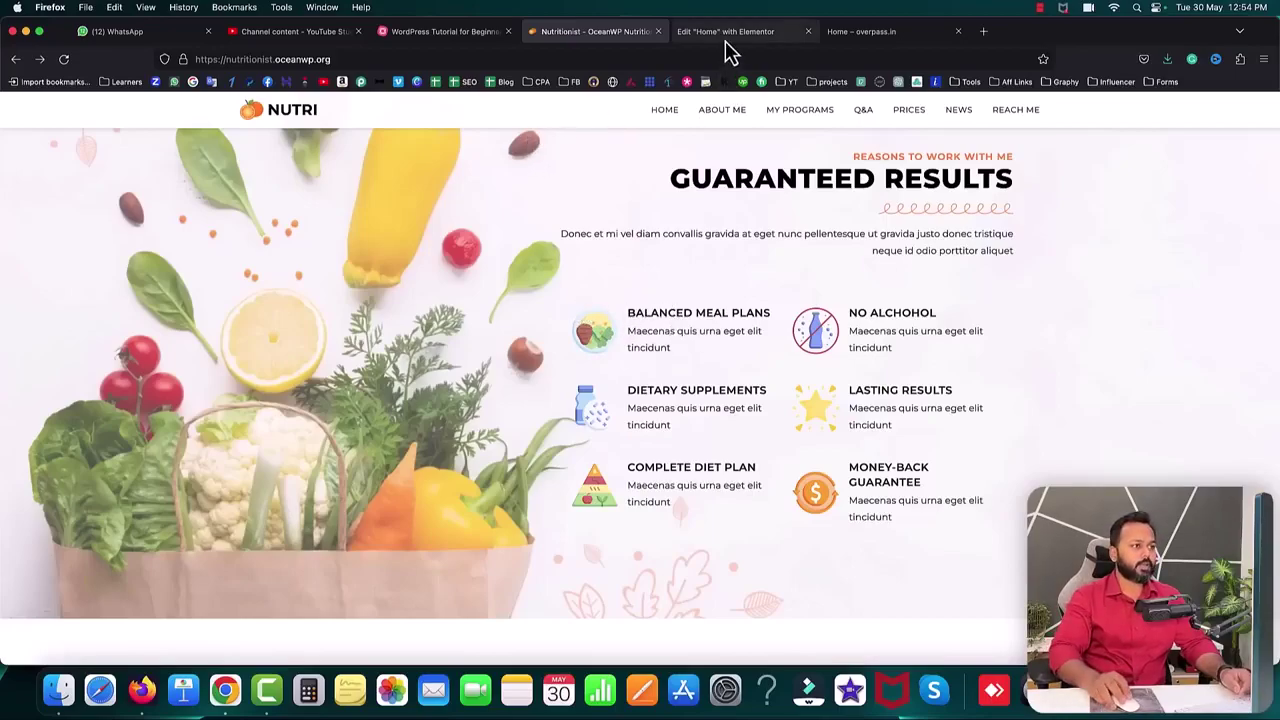
click(725, 33)
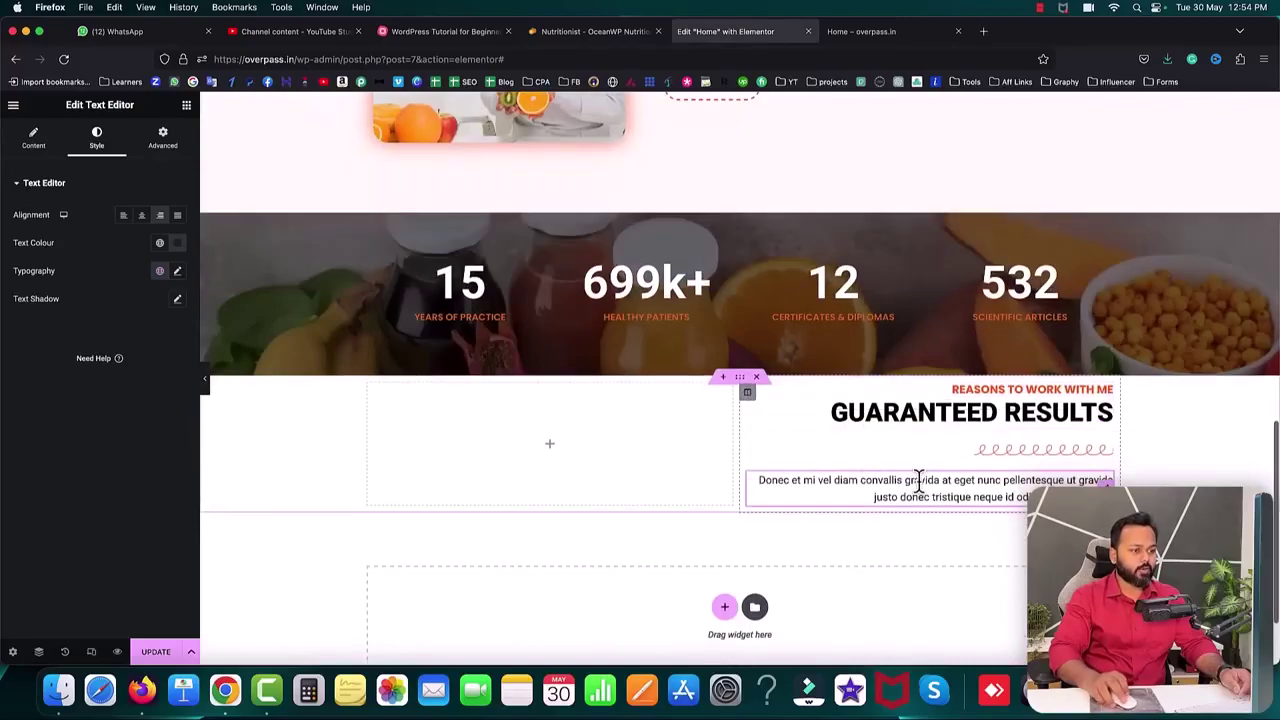
scroll(755, 385, down, 1)
- Place an Inner Section below the paragraph and an Image Box in its left column
click(186, 105)
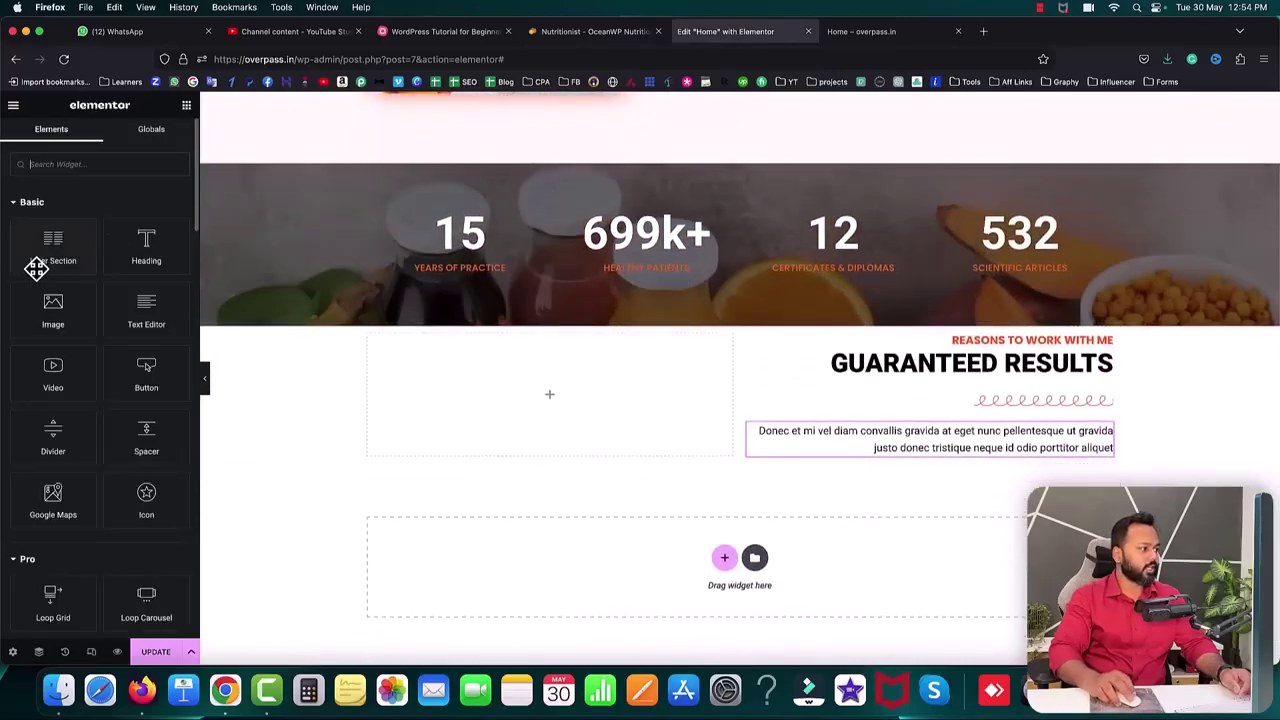
drag(51, 250, 938, 470)
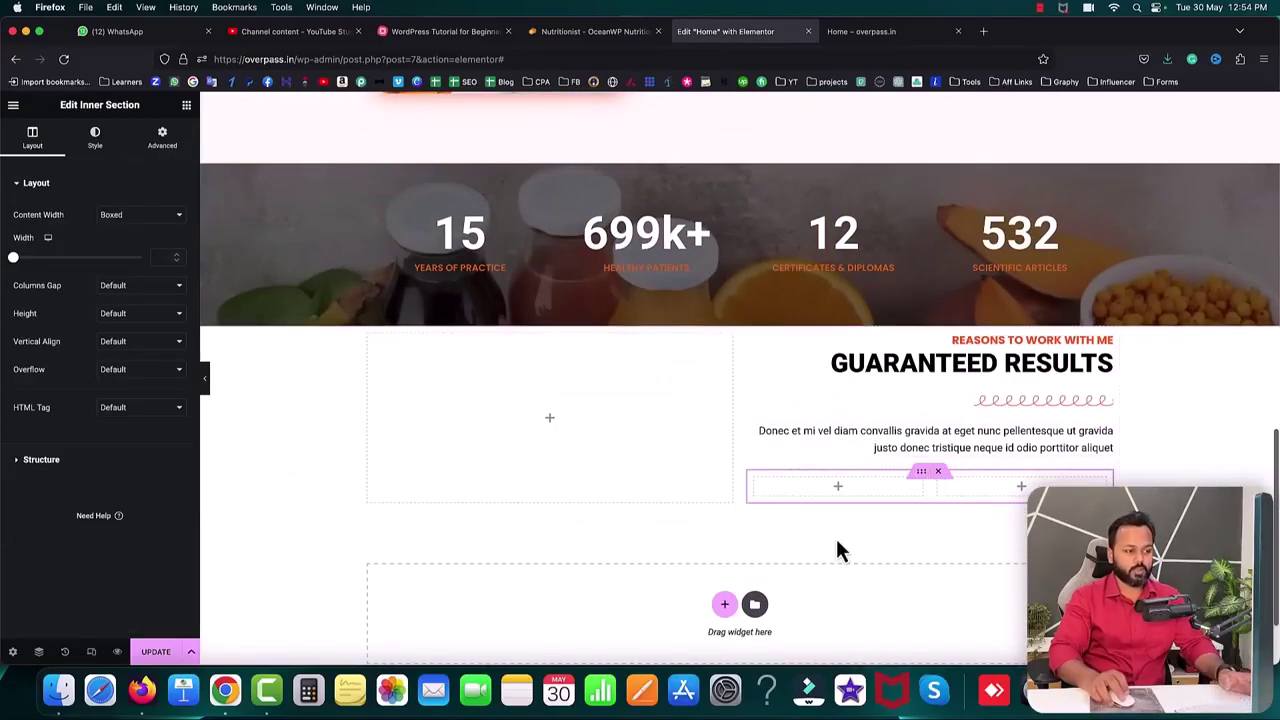
click(838, 487)
text(image)
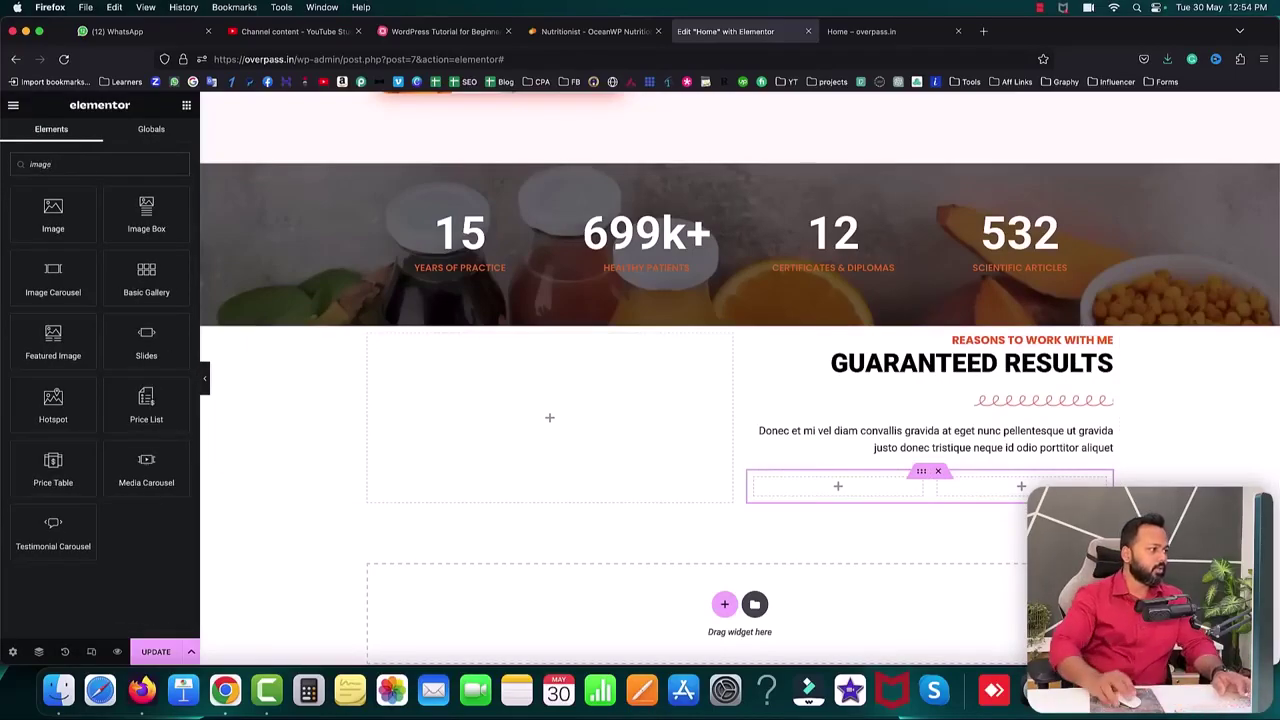
drag(146, 212, 801, 489)
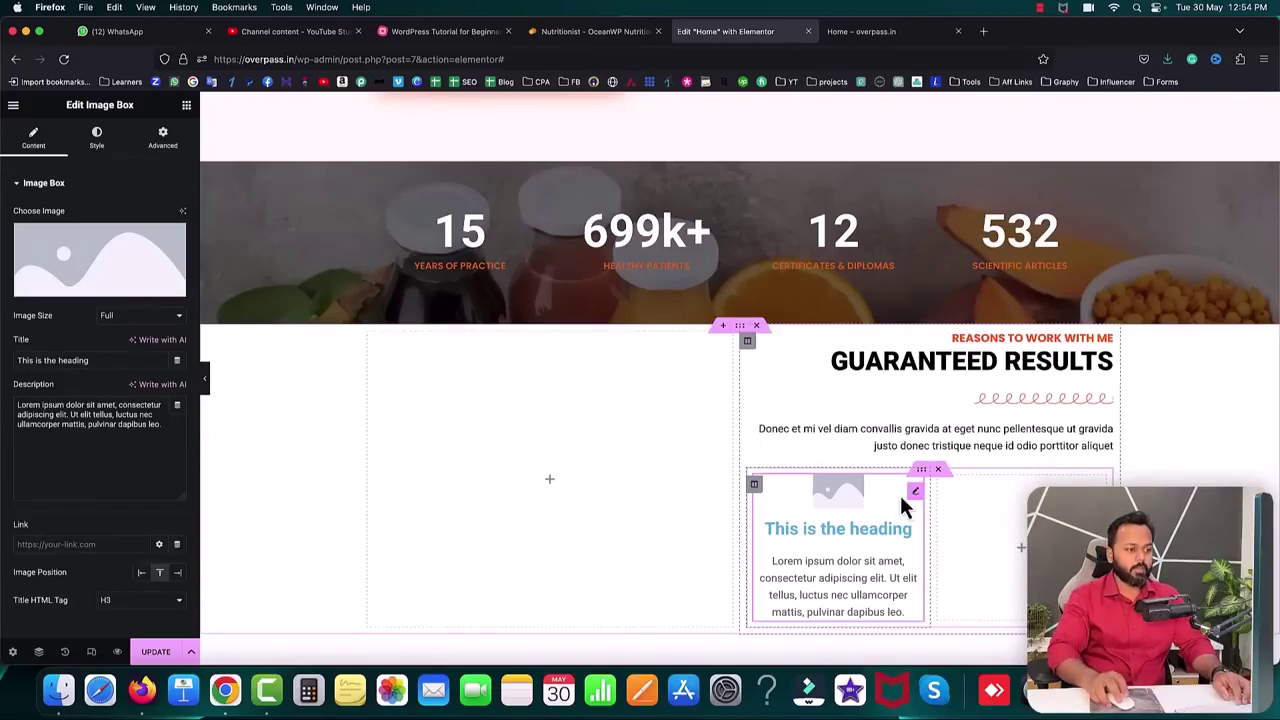
- Upload the six icon images and insert meal.png into the Image Box
click(90, 290)
click(190, 157)
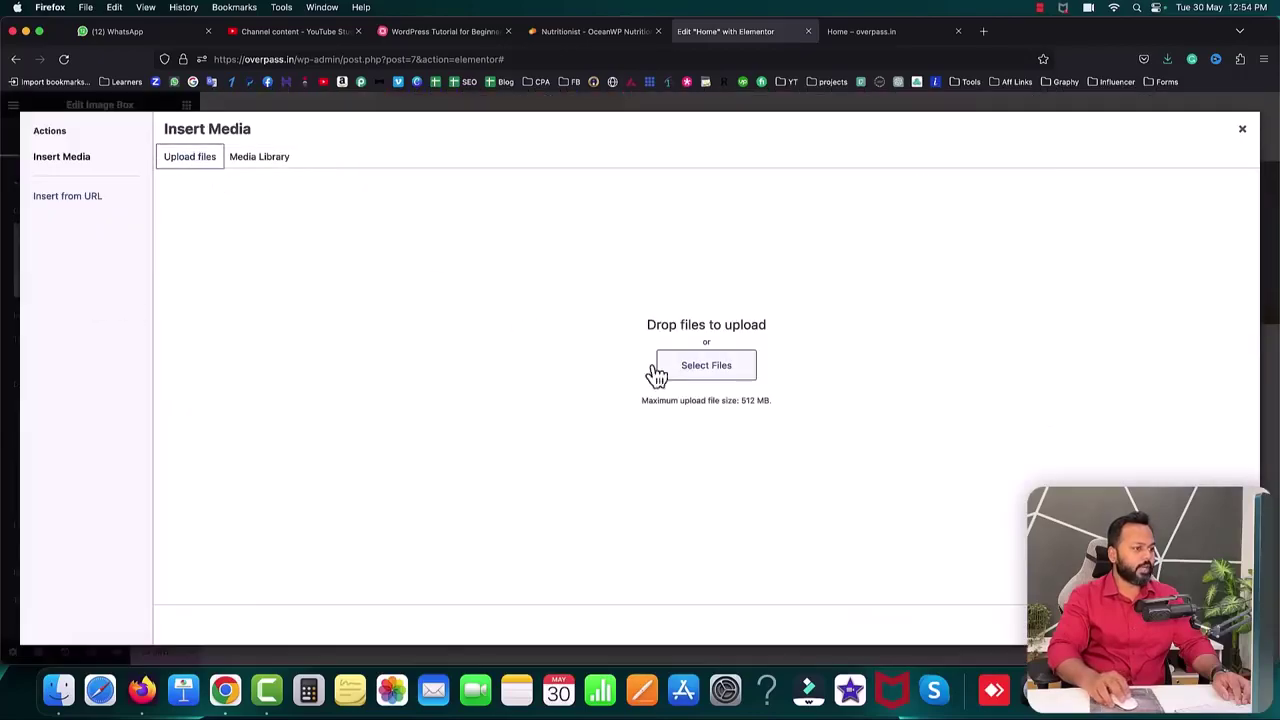
click(686, 378)
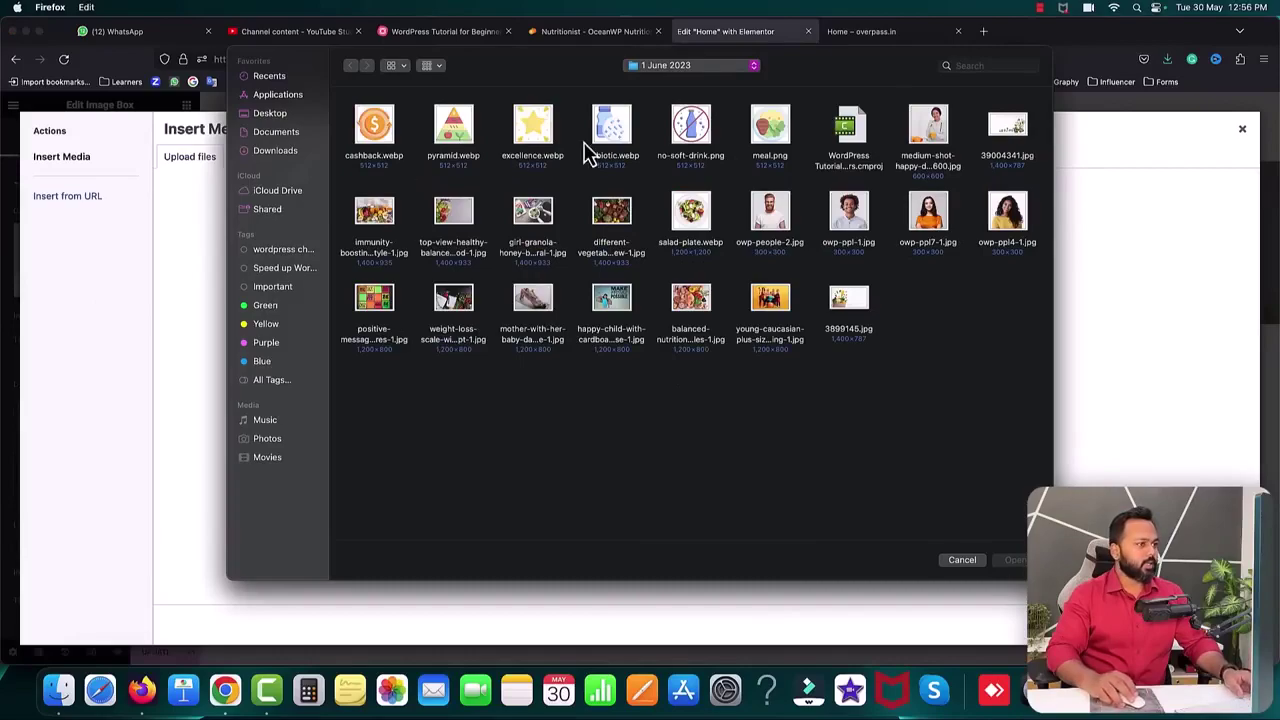
drag(810, 130, 385, 135)
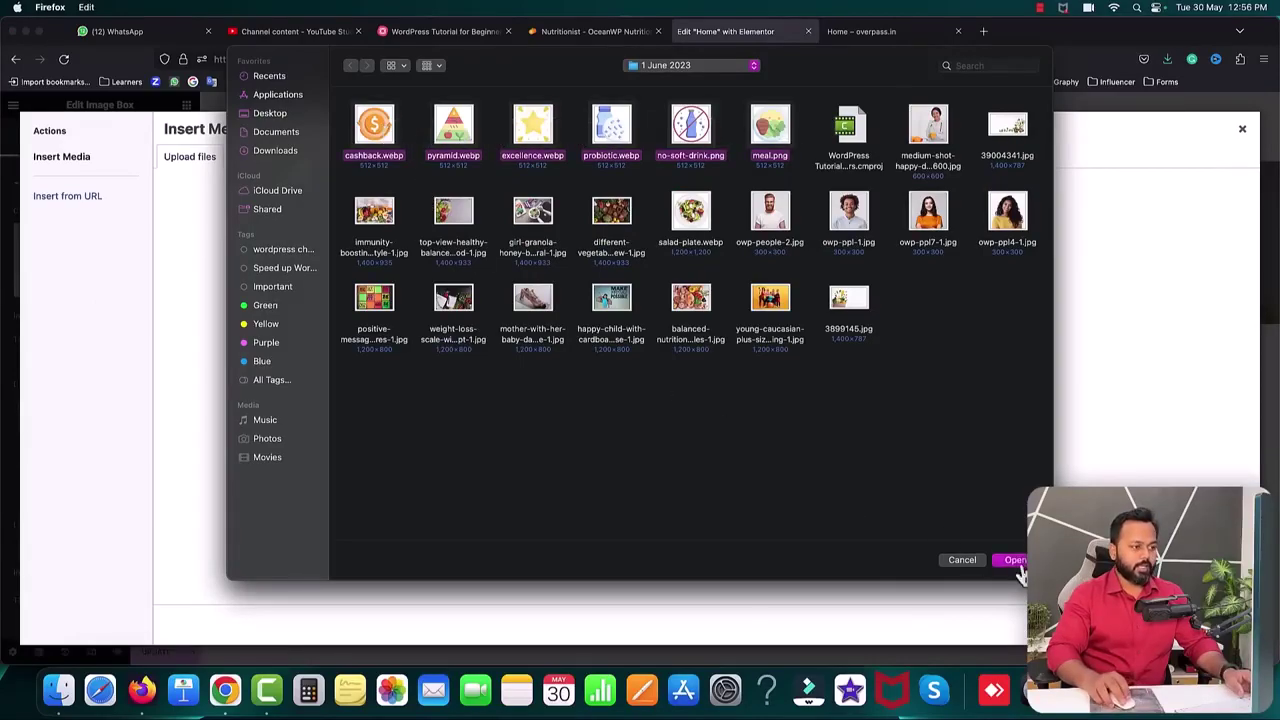
click(1015, 561)
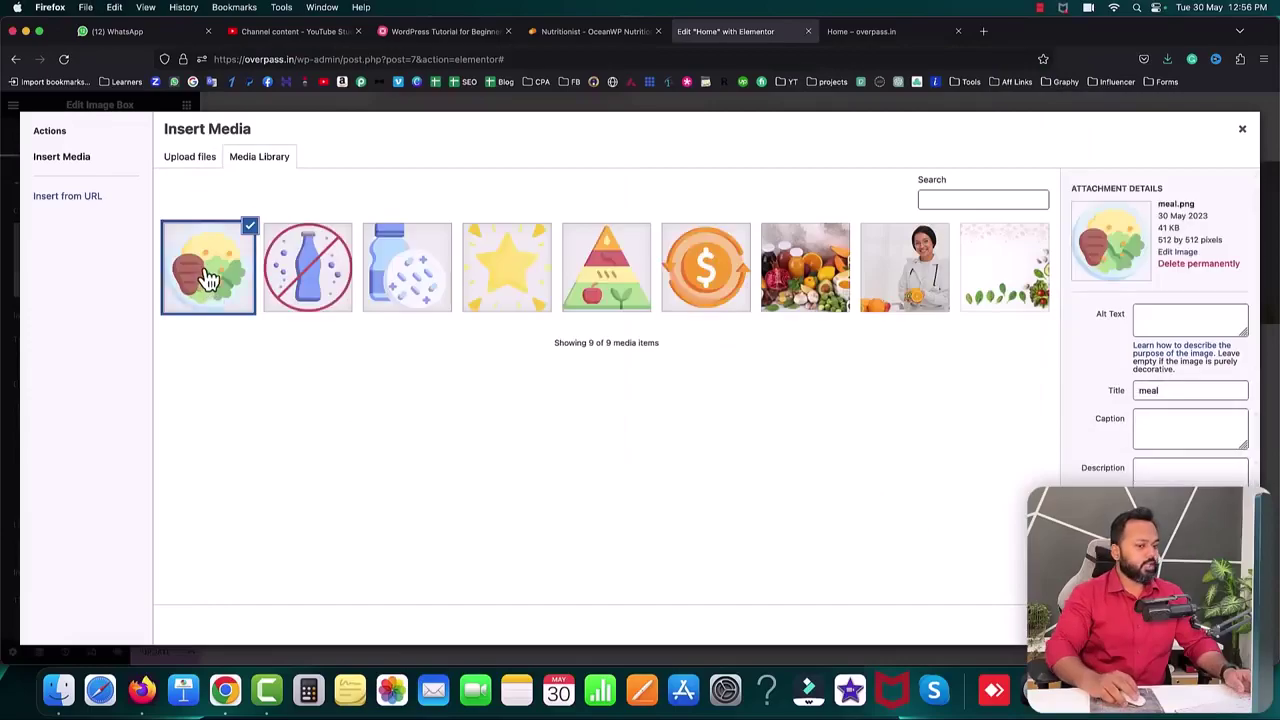
click(1216, 625)
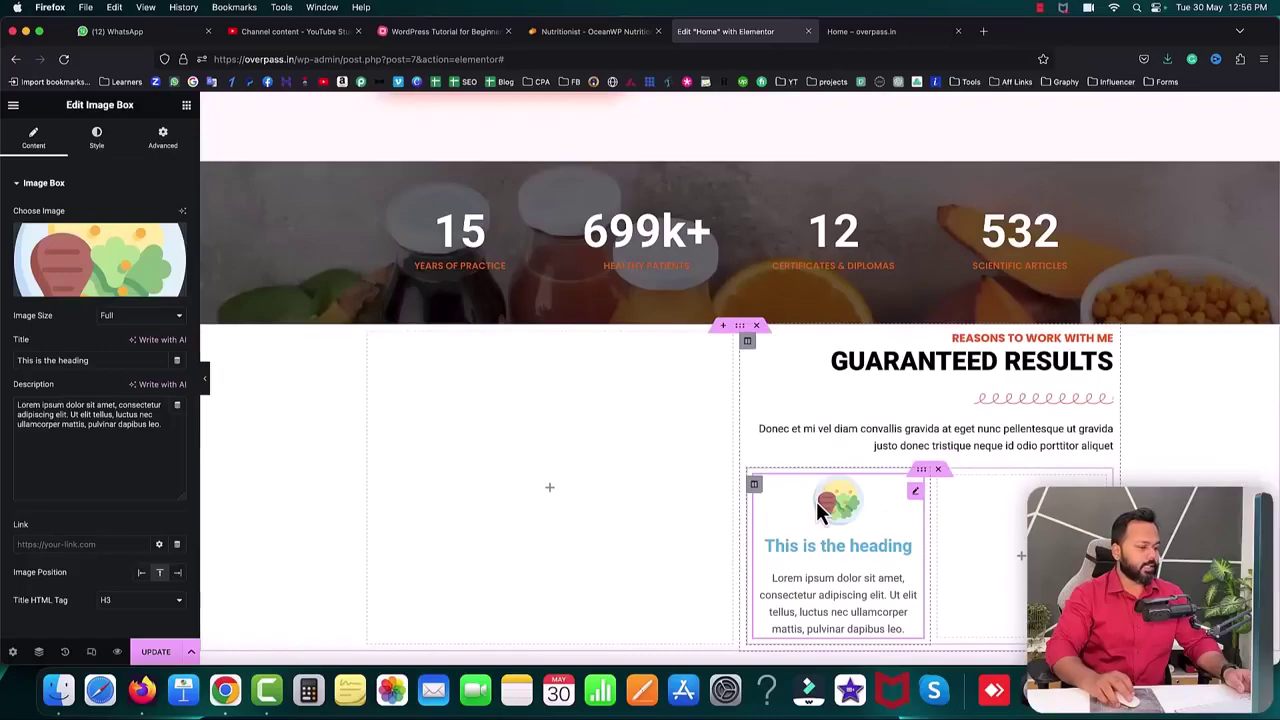
- Fill the Image Box with the demo's Balanced Meal Plans title and description
click(588, 31)
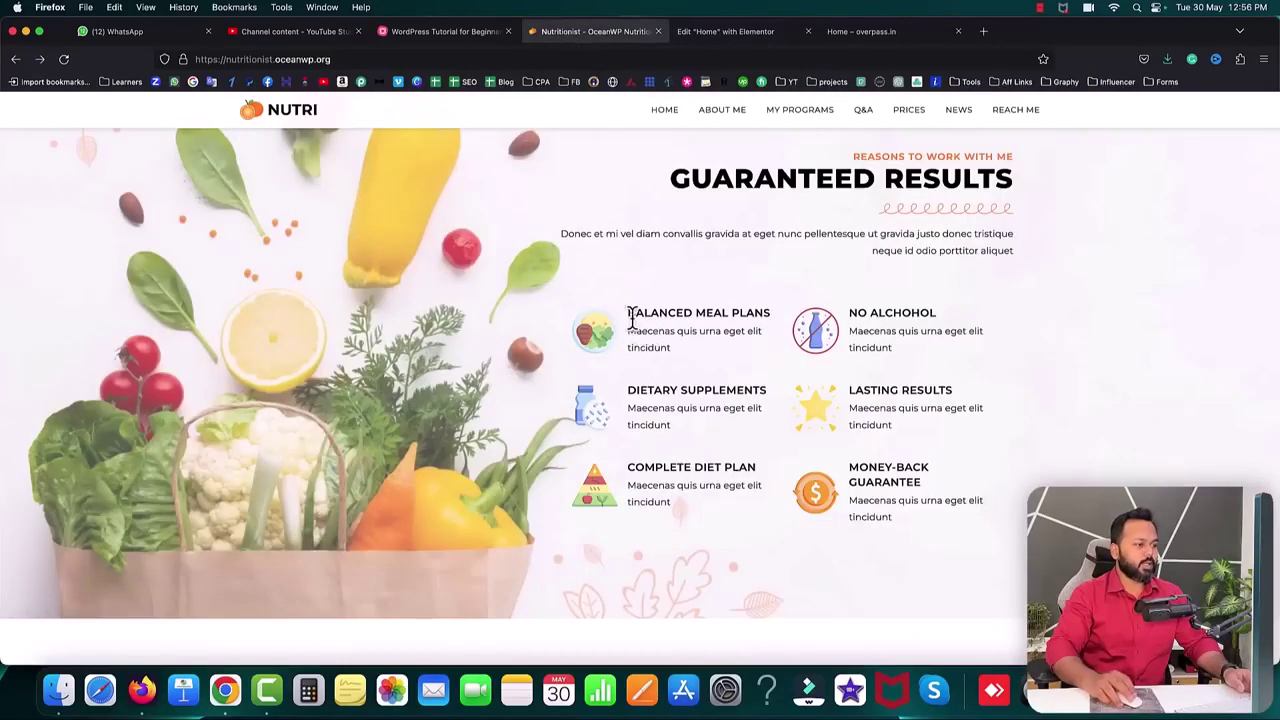
drag(657, 313, 750, 313)
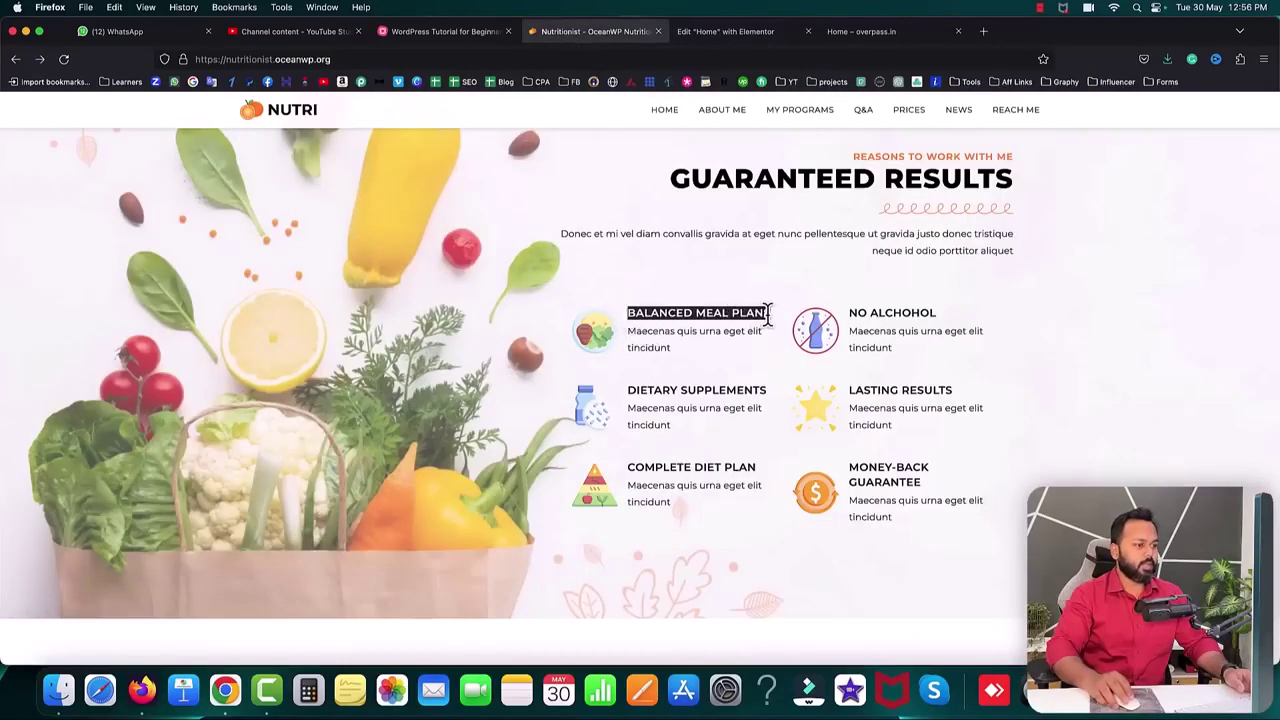
click(725, 31)
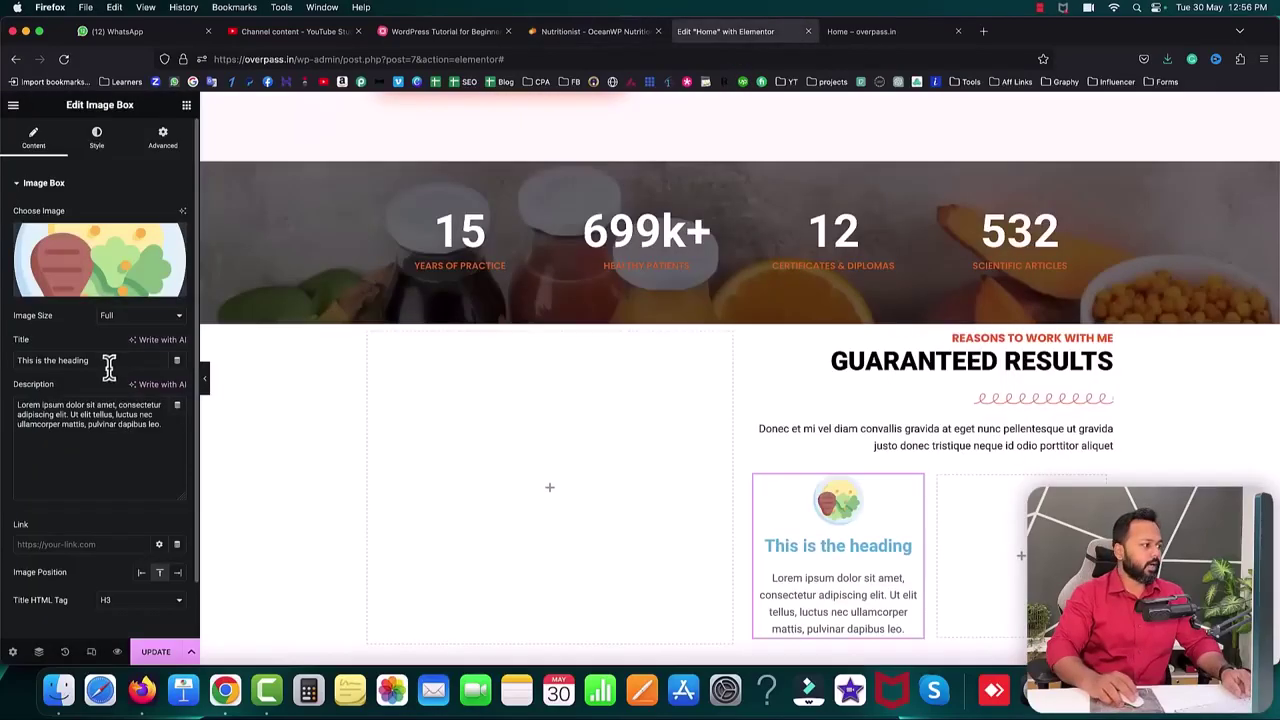
drag(109, 362, 16, 360)
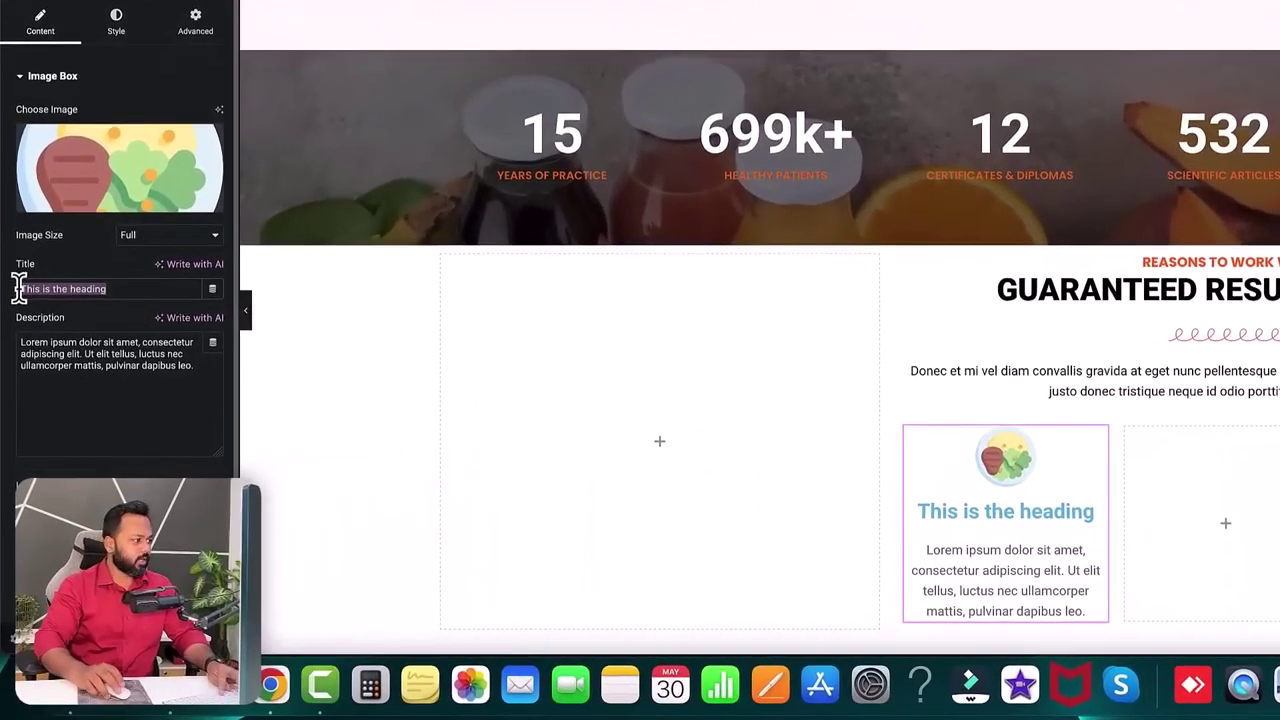
text(Balanced Meal Plans)
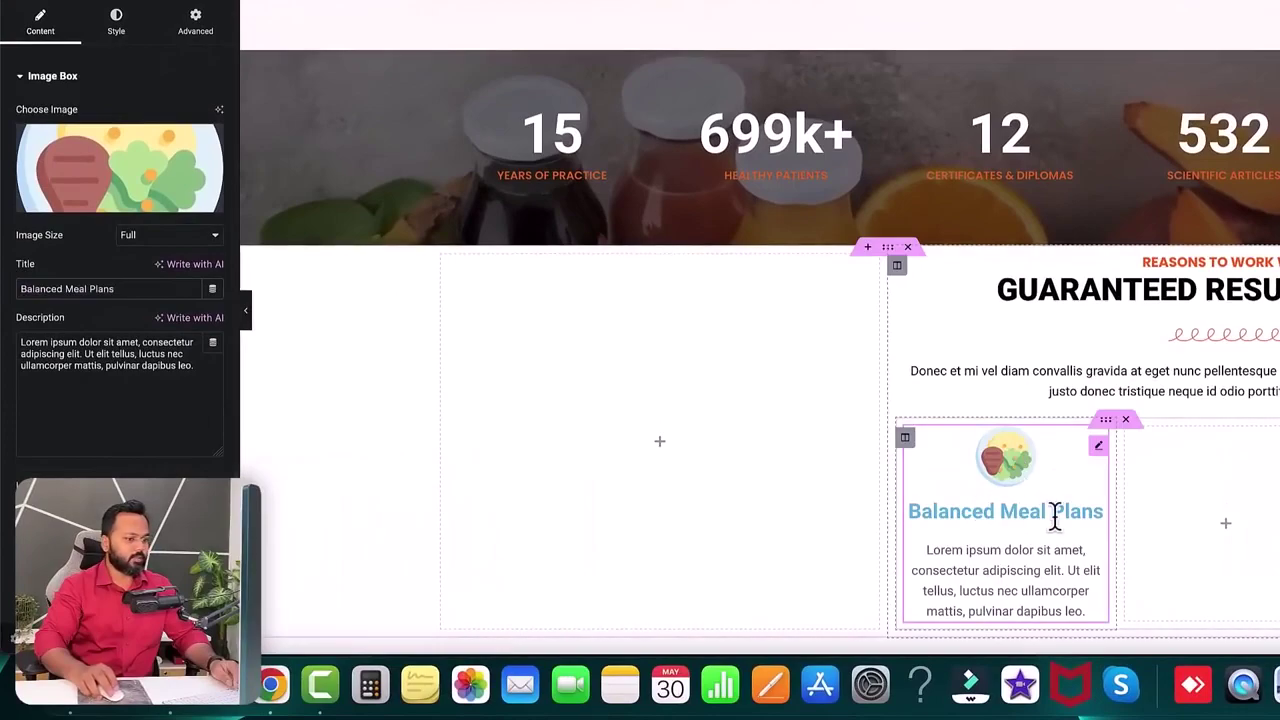
click(500, 2)
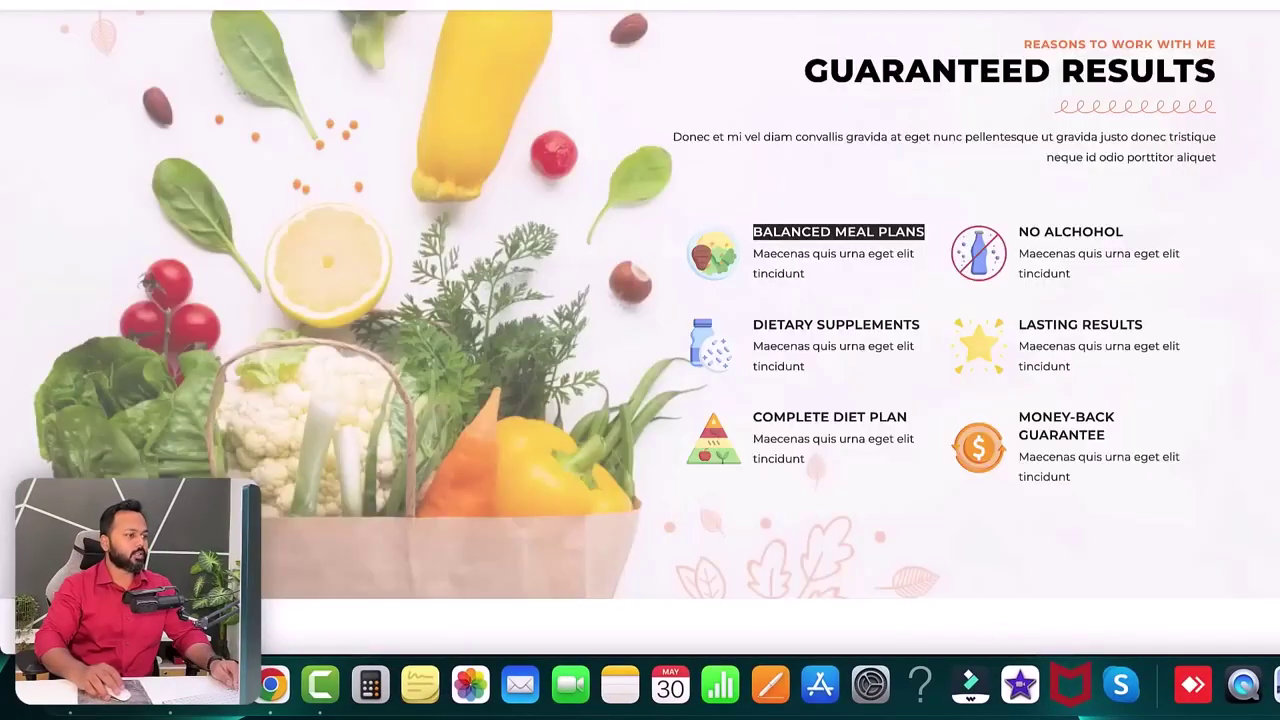
drag(753, 254, 778, 278)
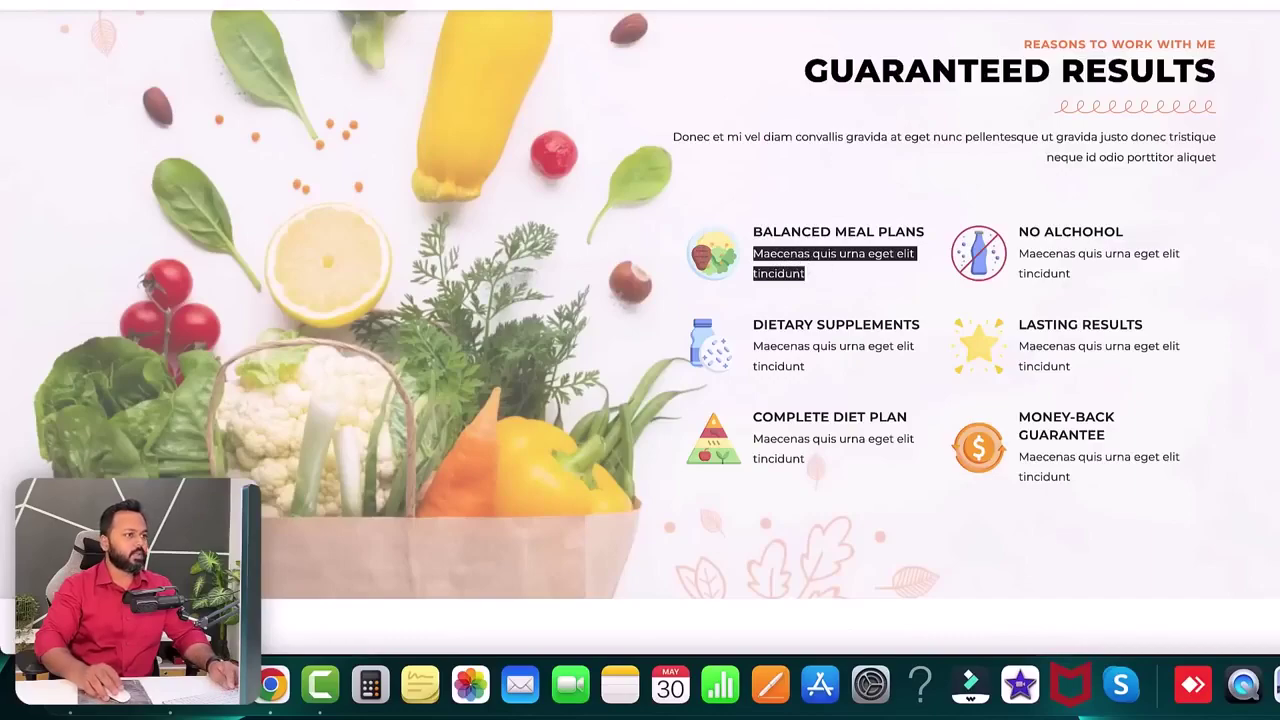
key(ctrl+shift+Tab)
click(149, 363)
key(ctrl+a)
text(Maecenas quis urna eget elit tincidunt)
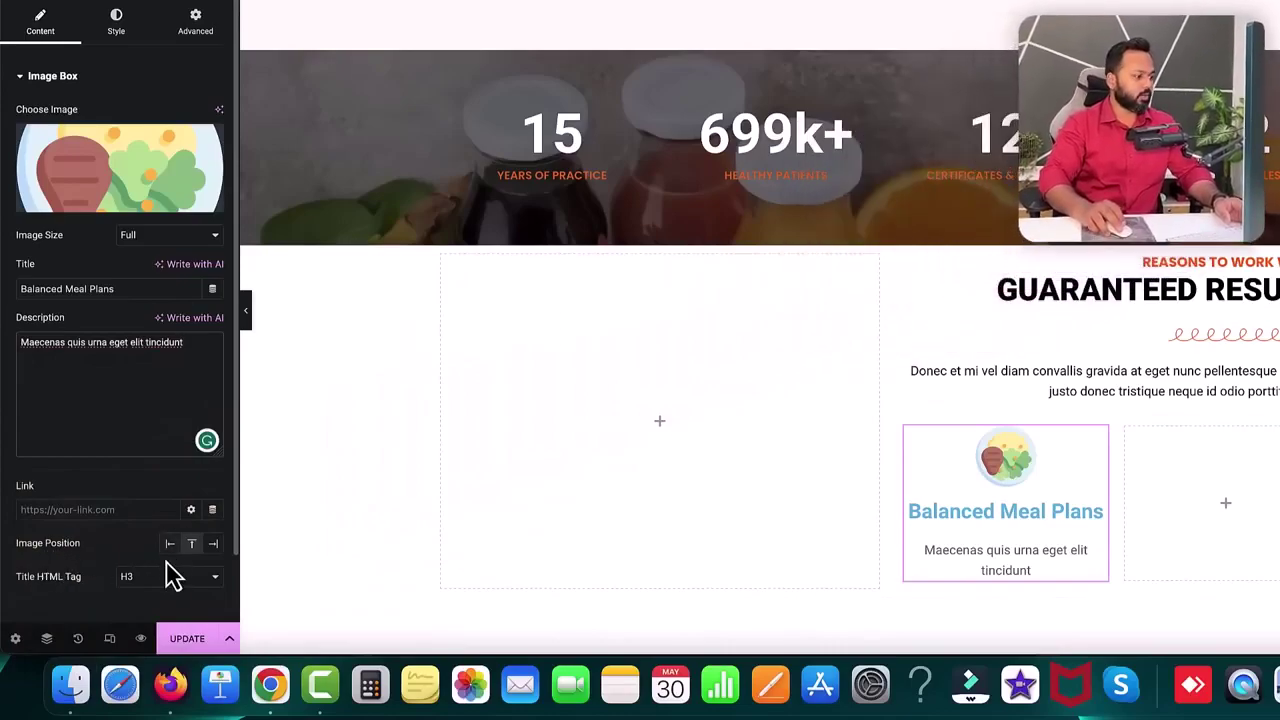
- Position the image left of the title and colour the title dark grey
click(171, 548)
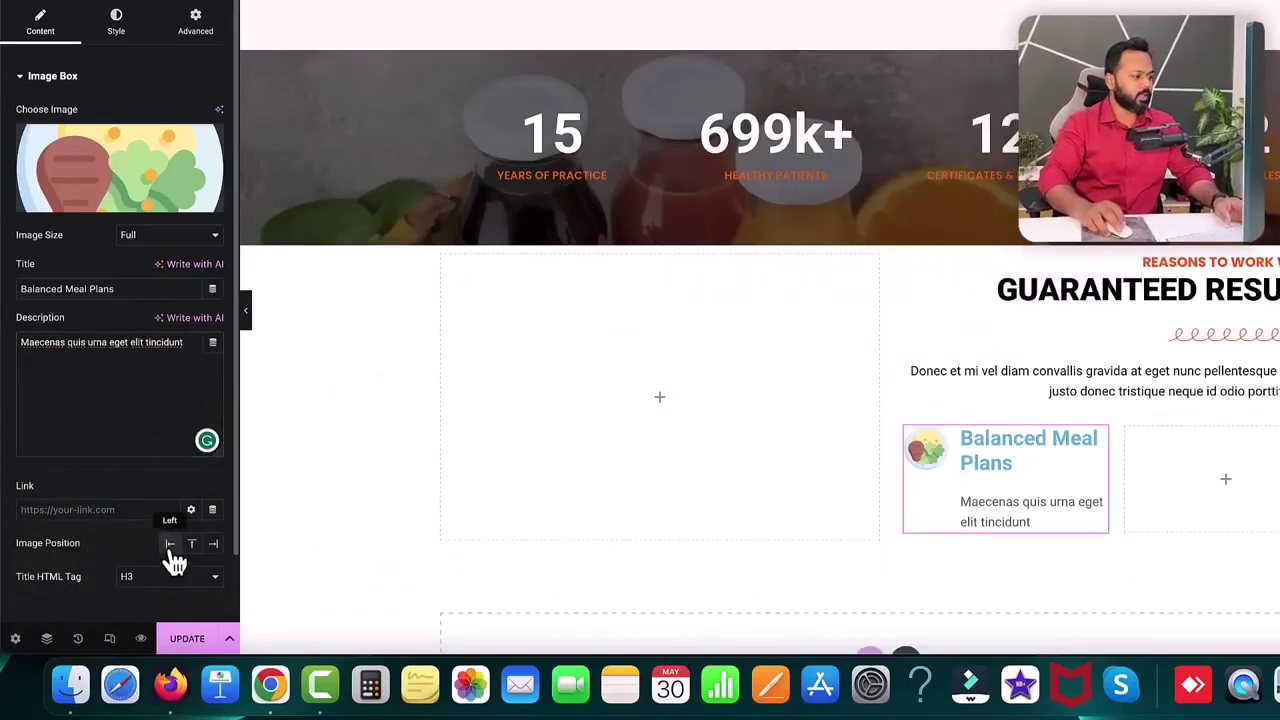
click(117, 28)
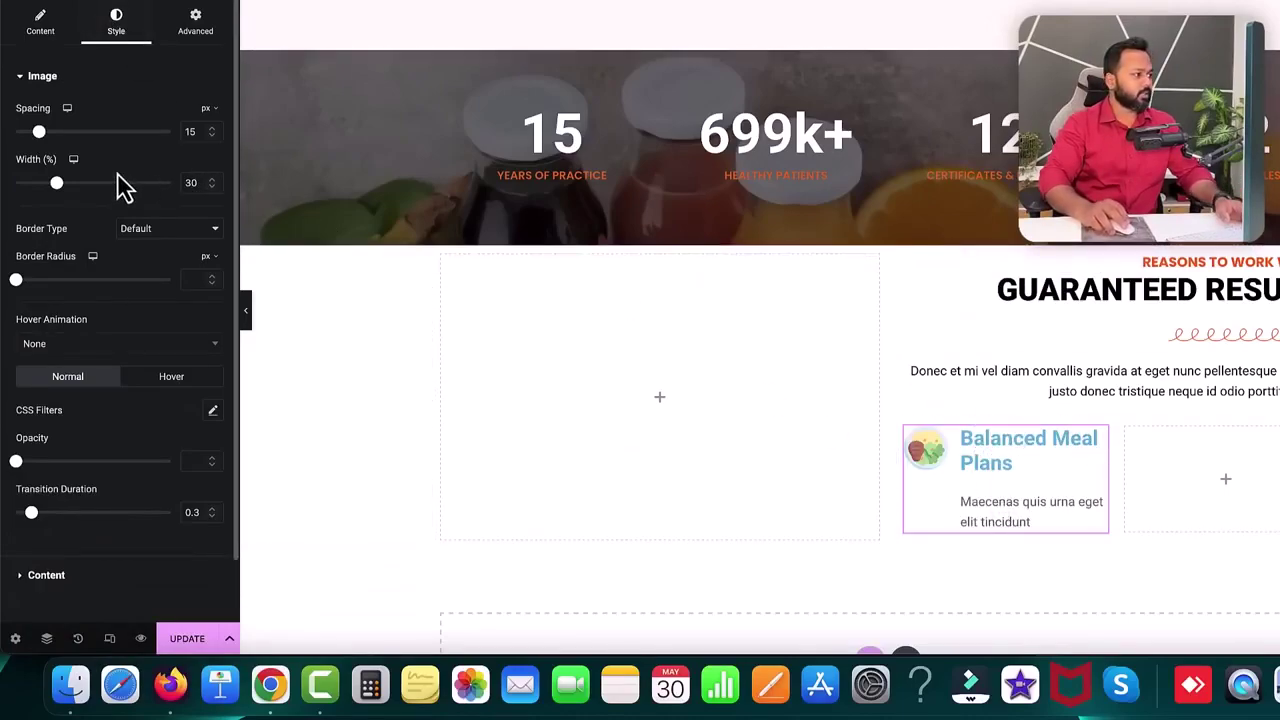
scroll(120, 500, down, 2)
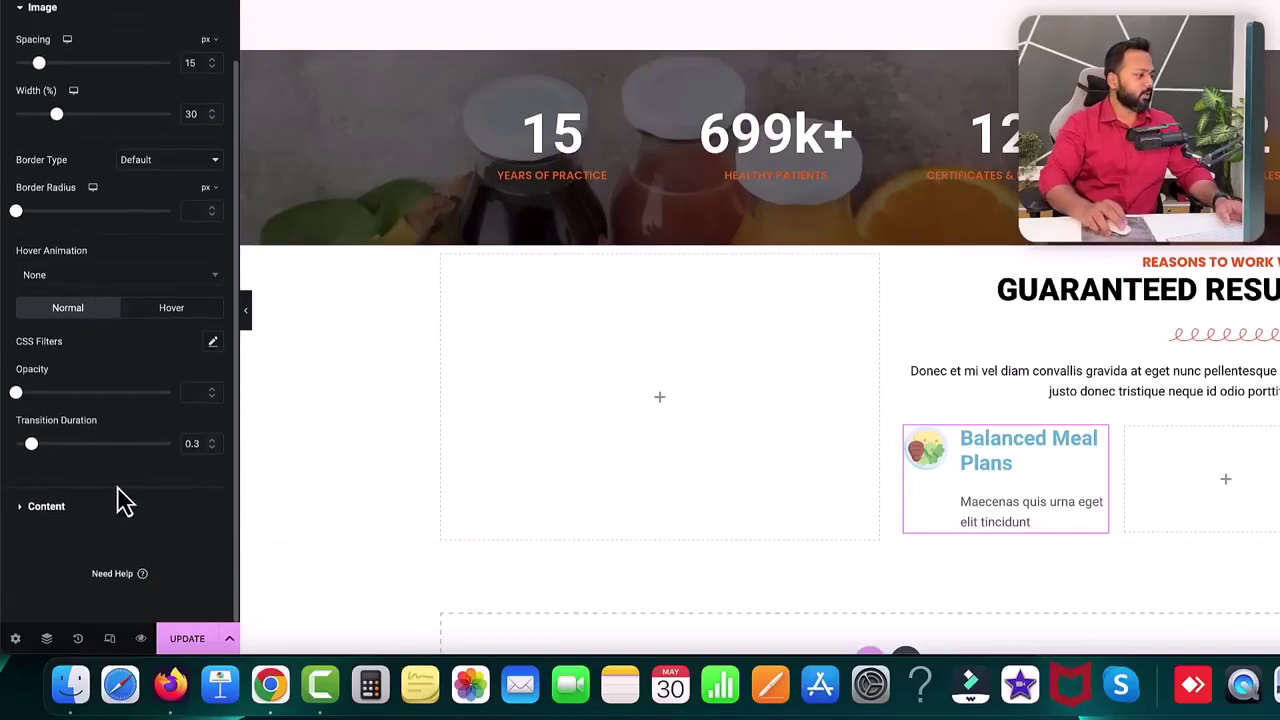
click(35, 520)
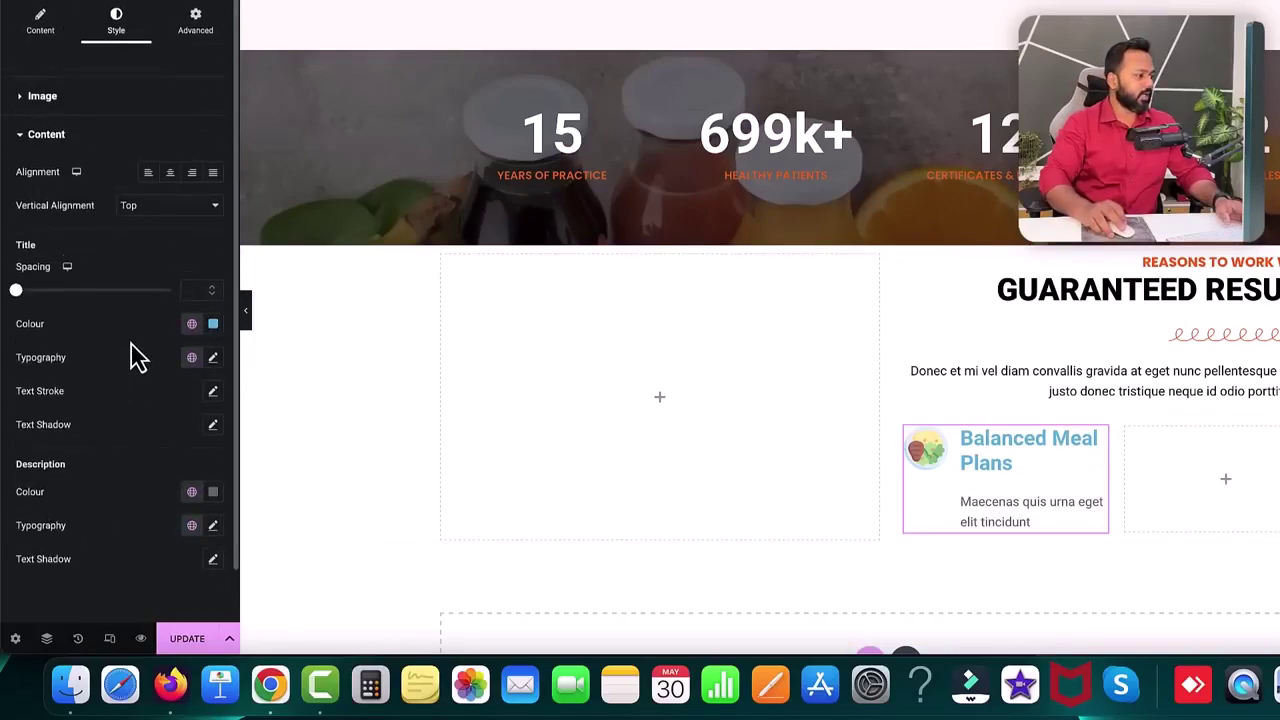
scroll(140, 352, down, 1)
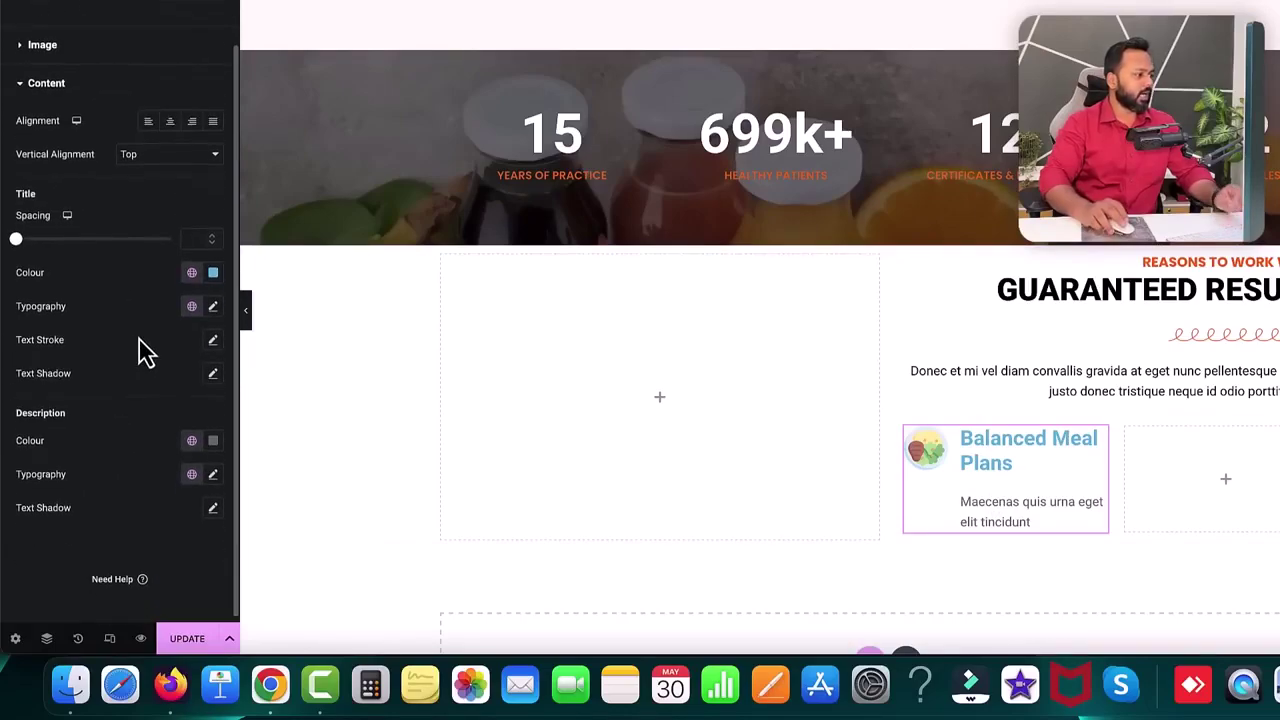
click(213, 273)
drag(214, 357, 124, 430)
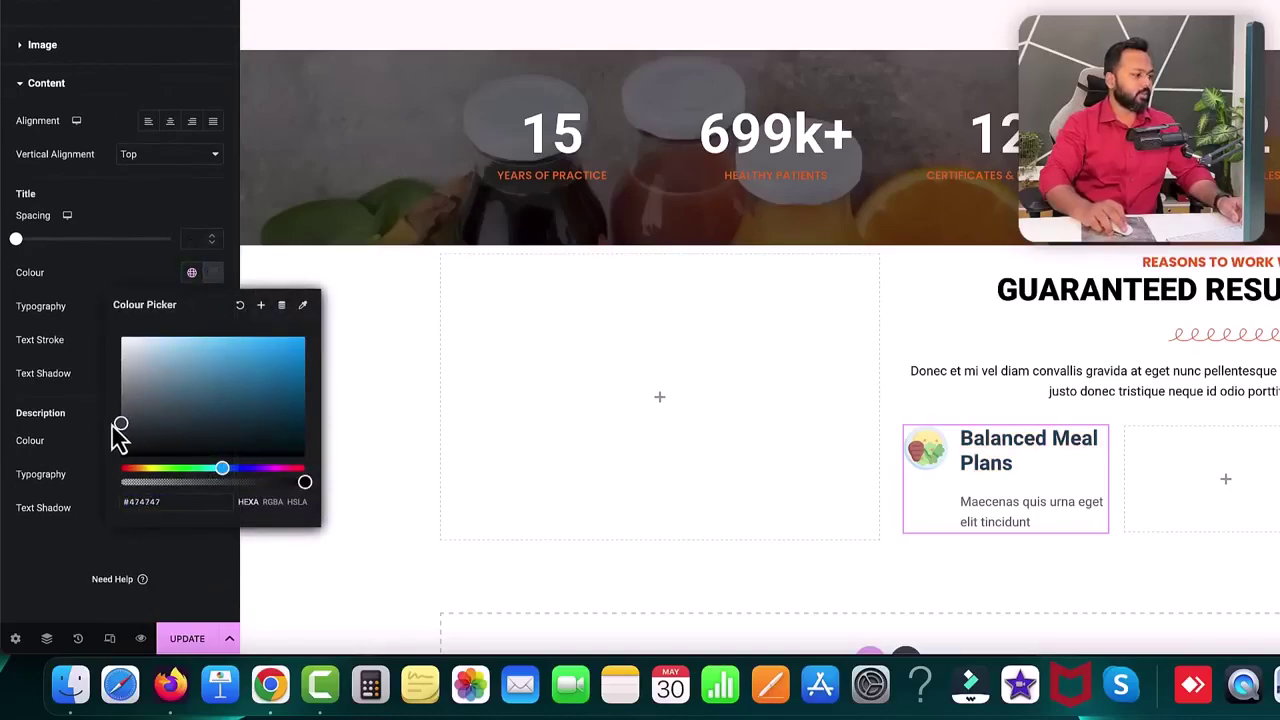
click(85, 281)
- Make the title 16 px uppercase with title spacing 2
click(214, 308)
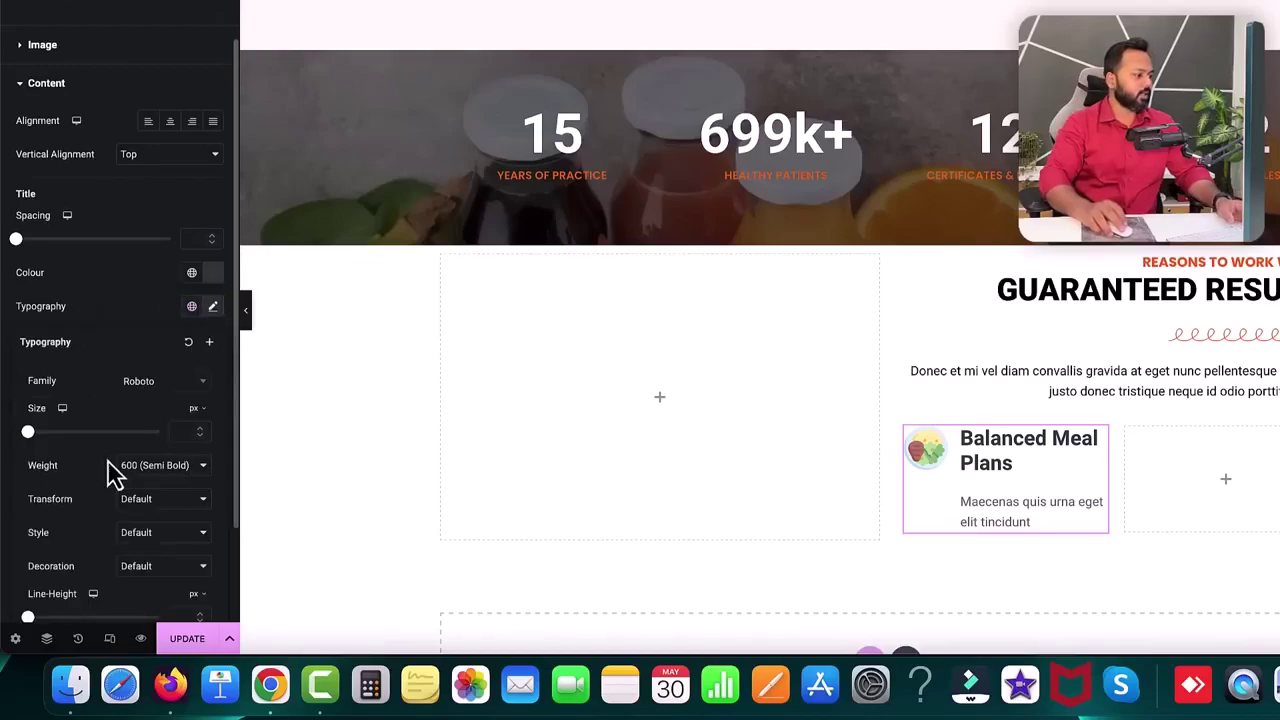
drag(29, 434, 48, 447)
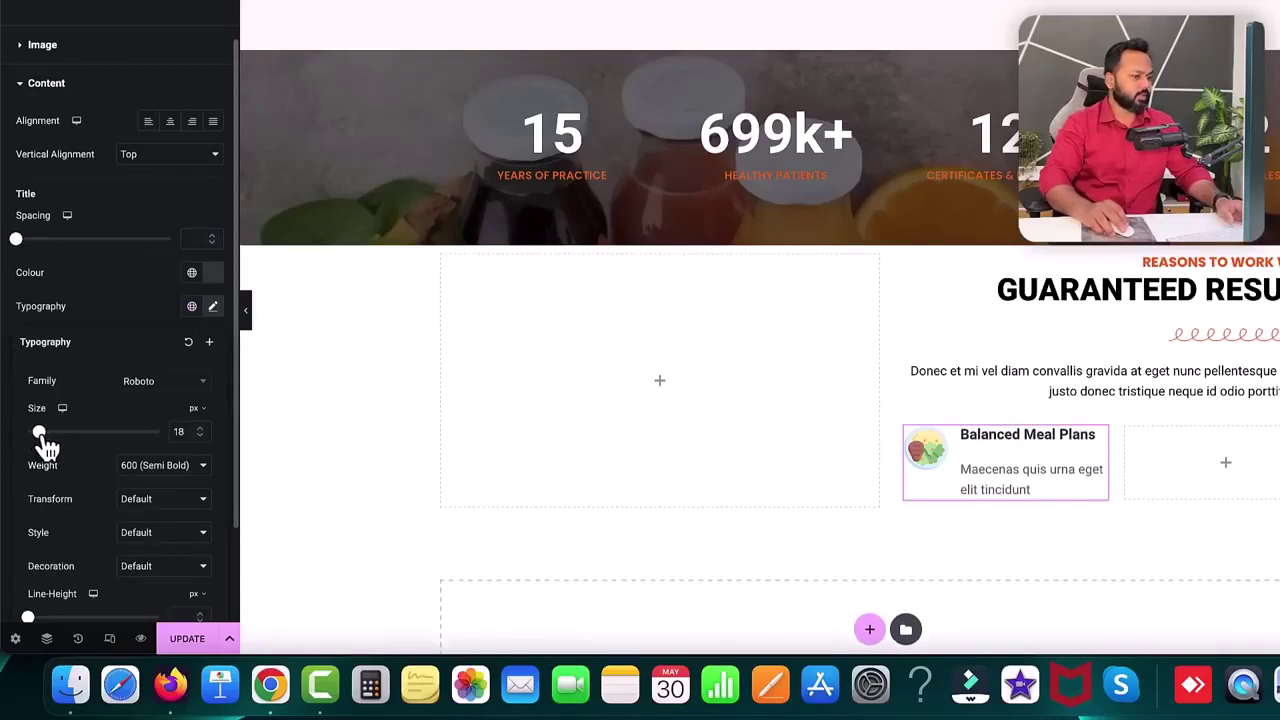
double_click(202, 438)
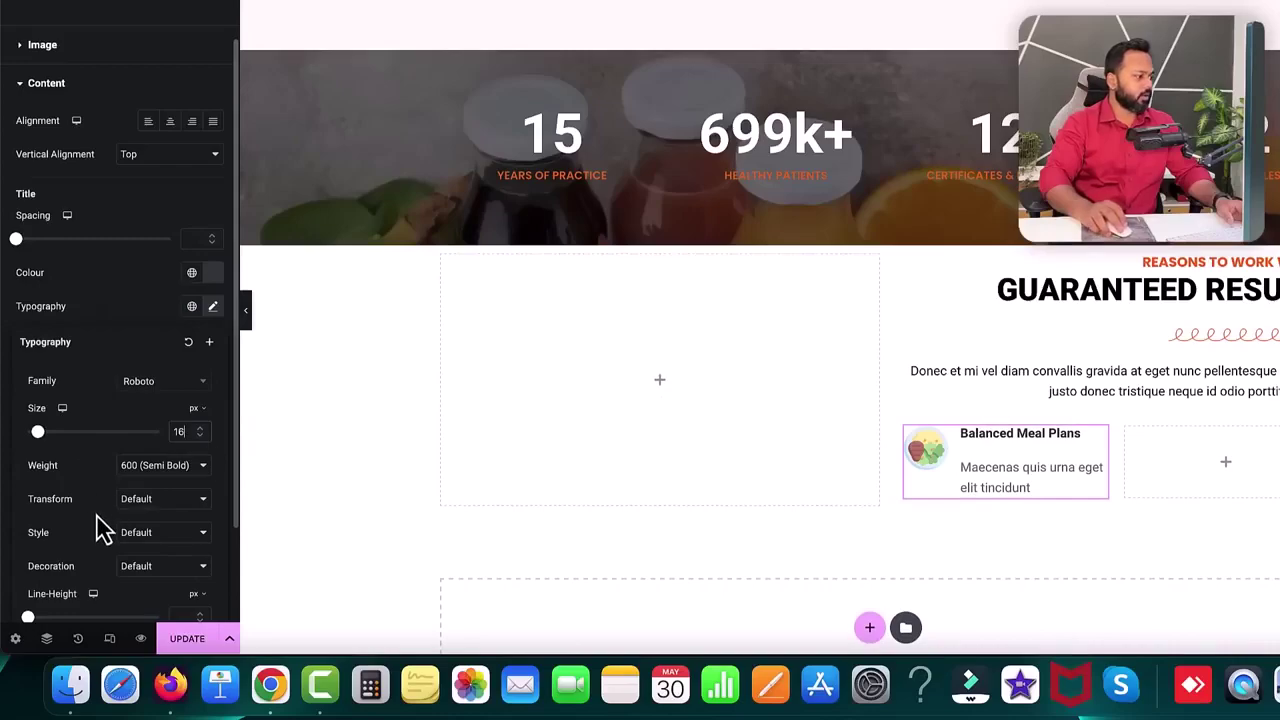
click(160, 503)
click(156, 512)
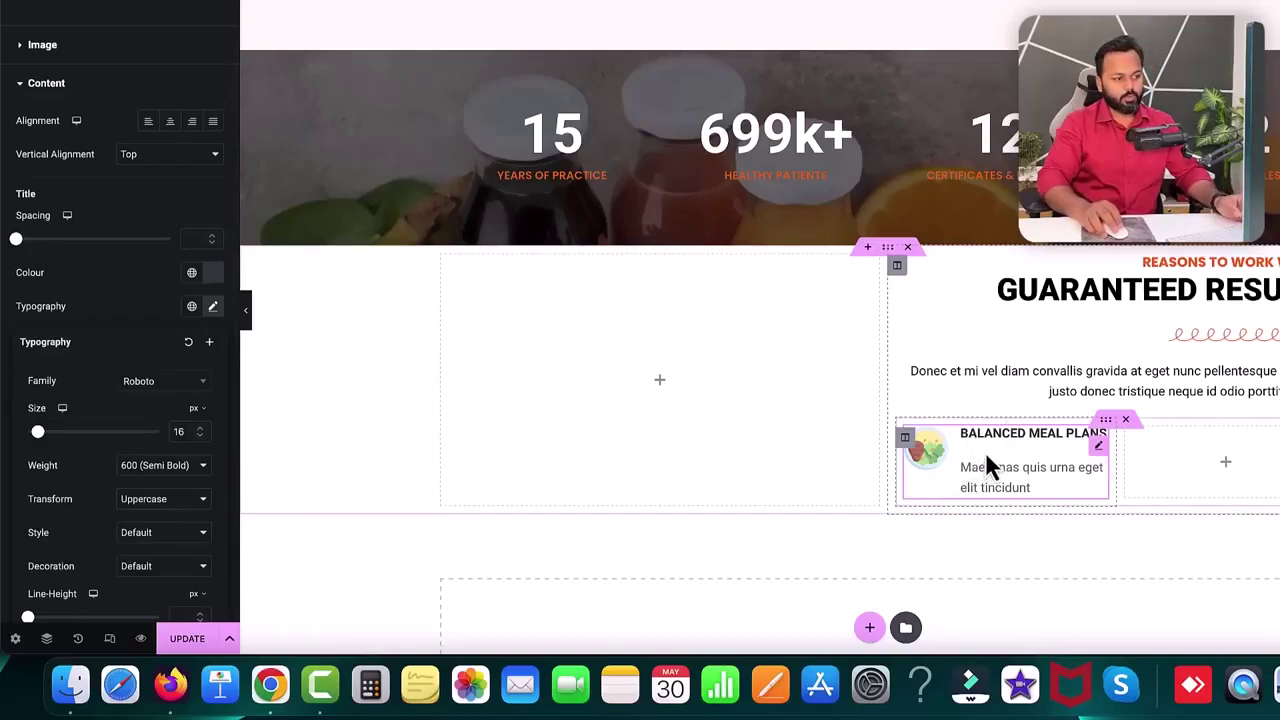
click(116, 308)
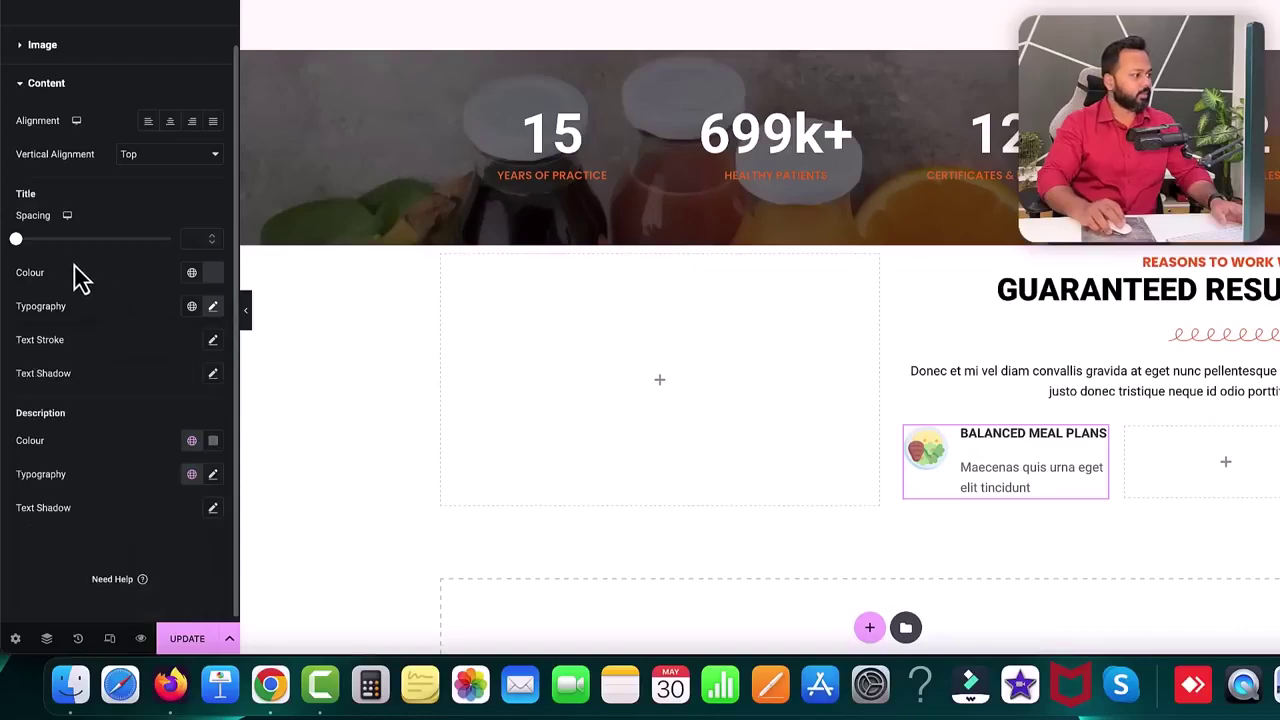
click(213, 241)
click(212, 243)
click(212, 243)
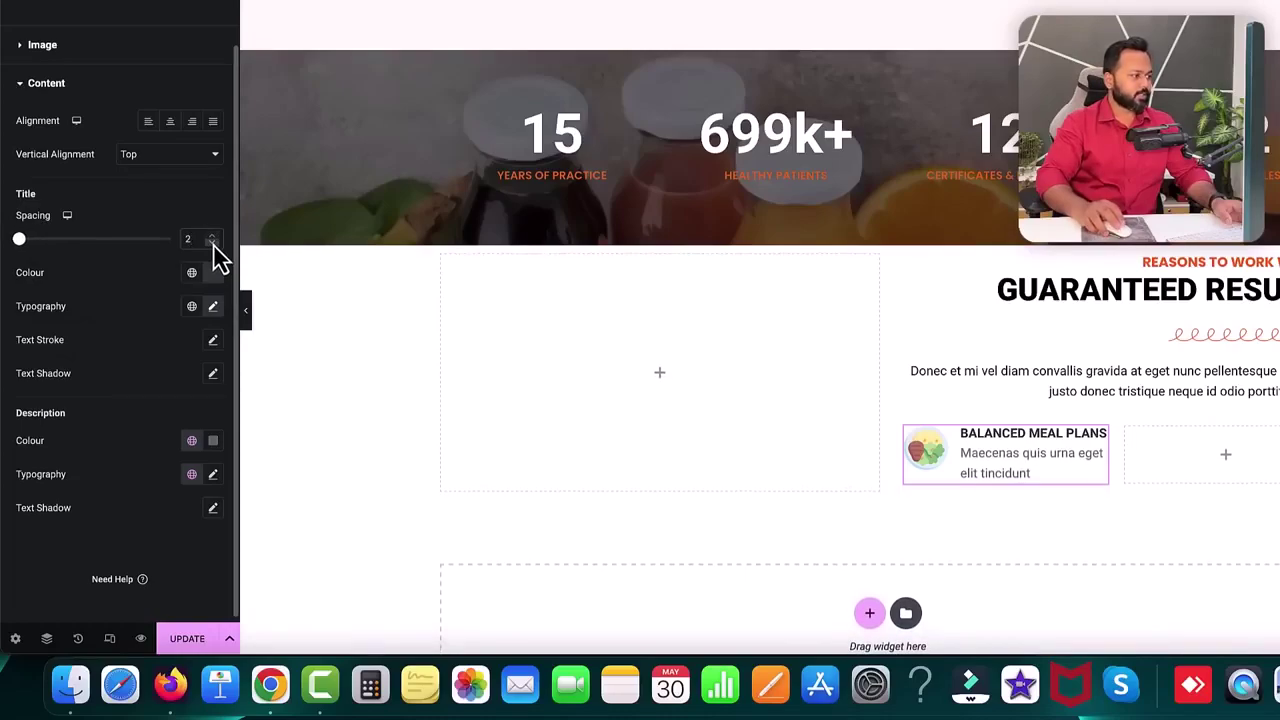
- Set the Image Box icon to 38% width with 5 px spacing
click(21, 48)
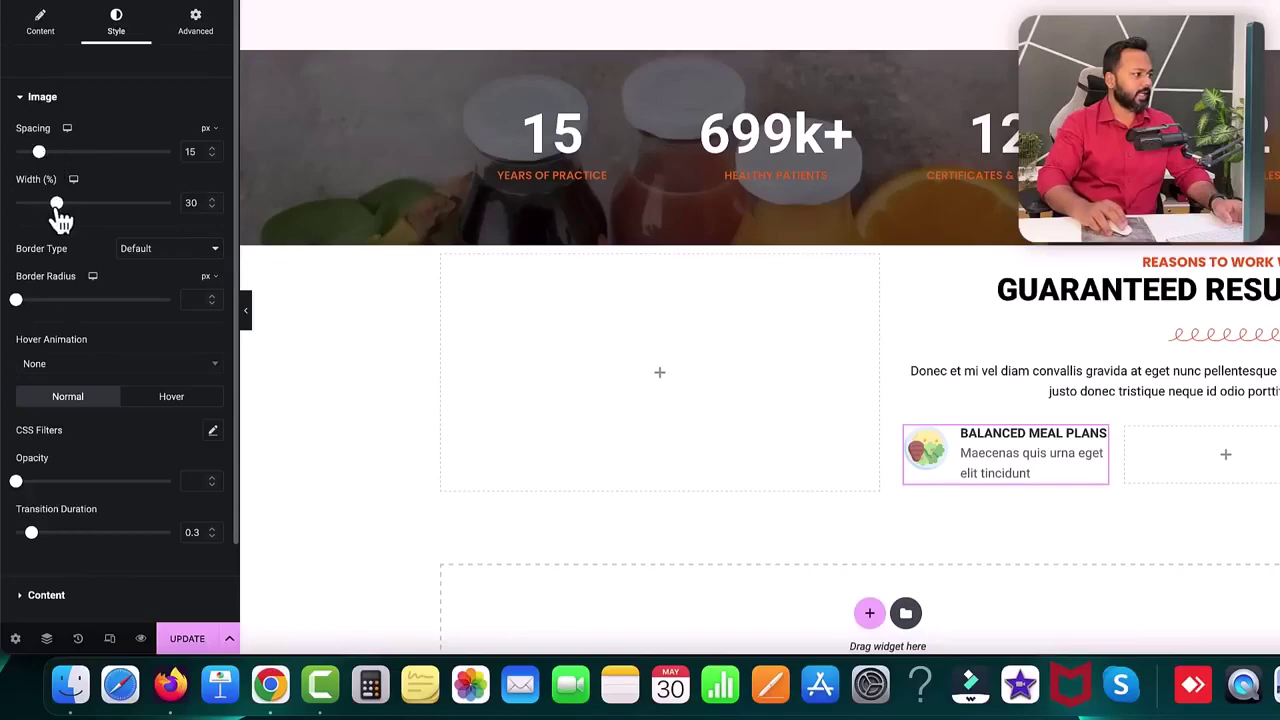
drag(58, 205, 72, 205)
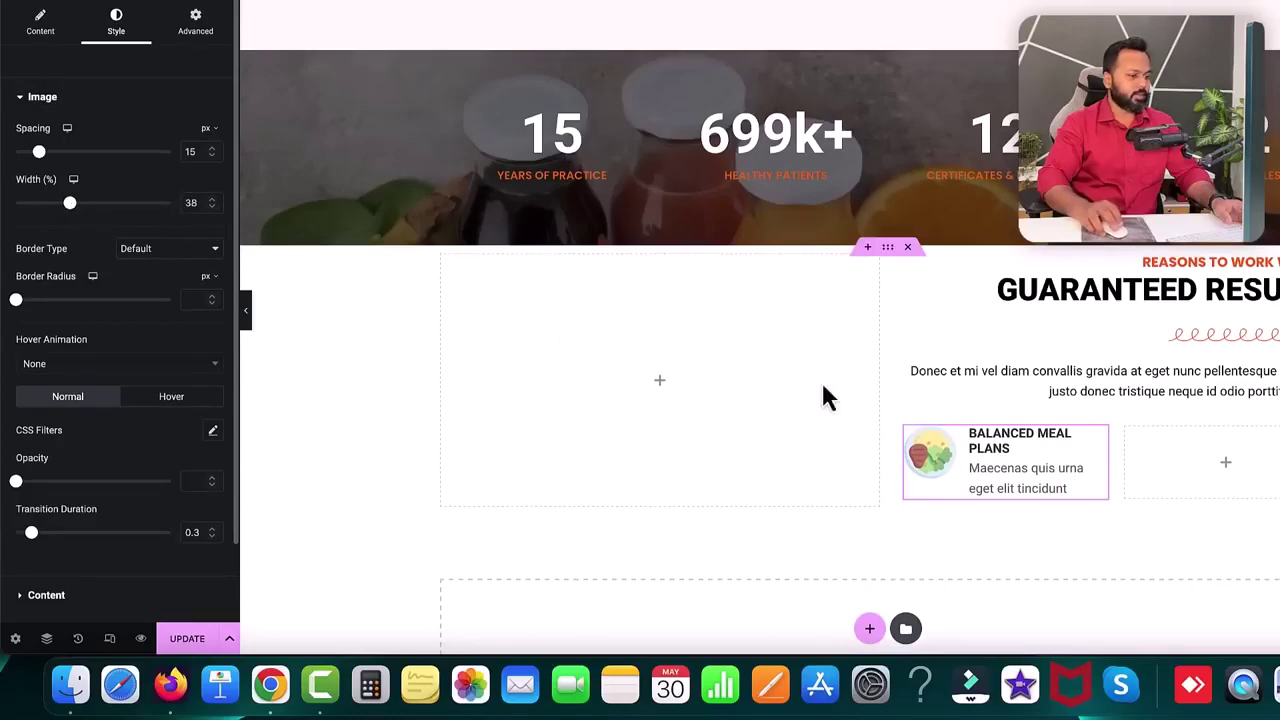
scroll(212, 155, down, 12)
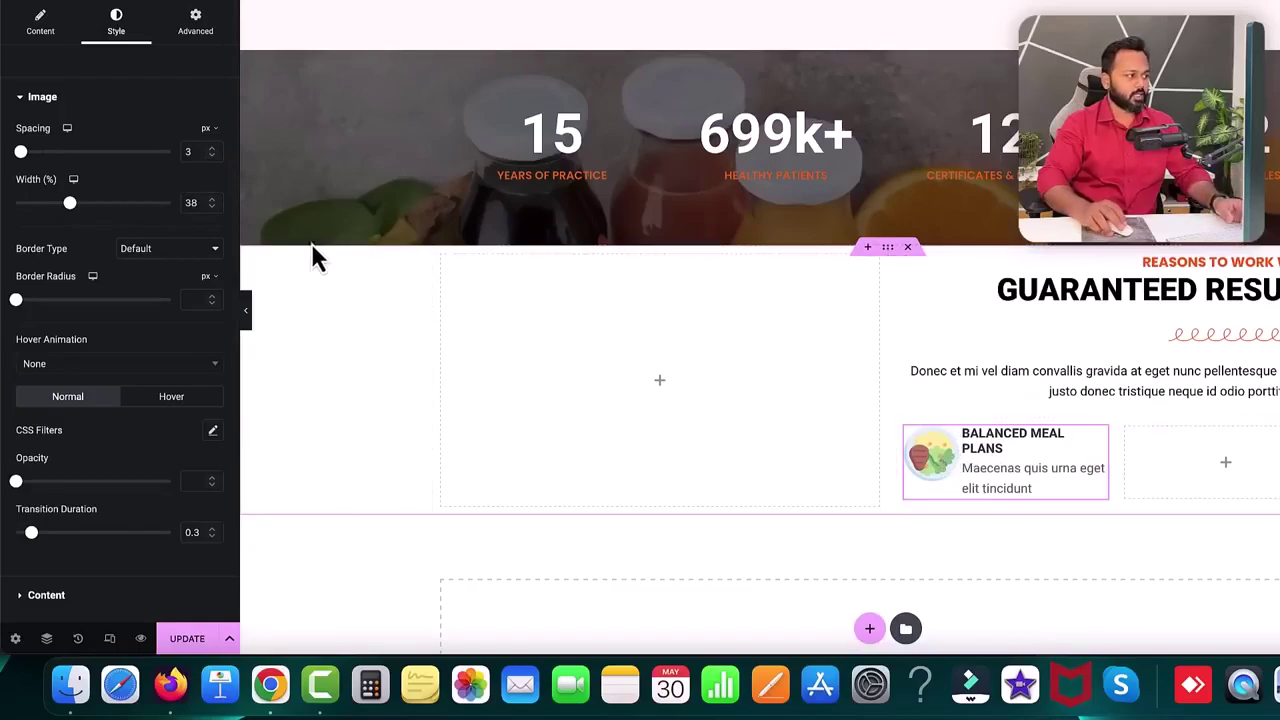
scroll(209, 152, up, 2)
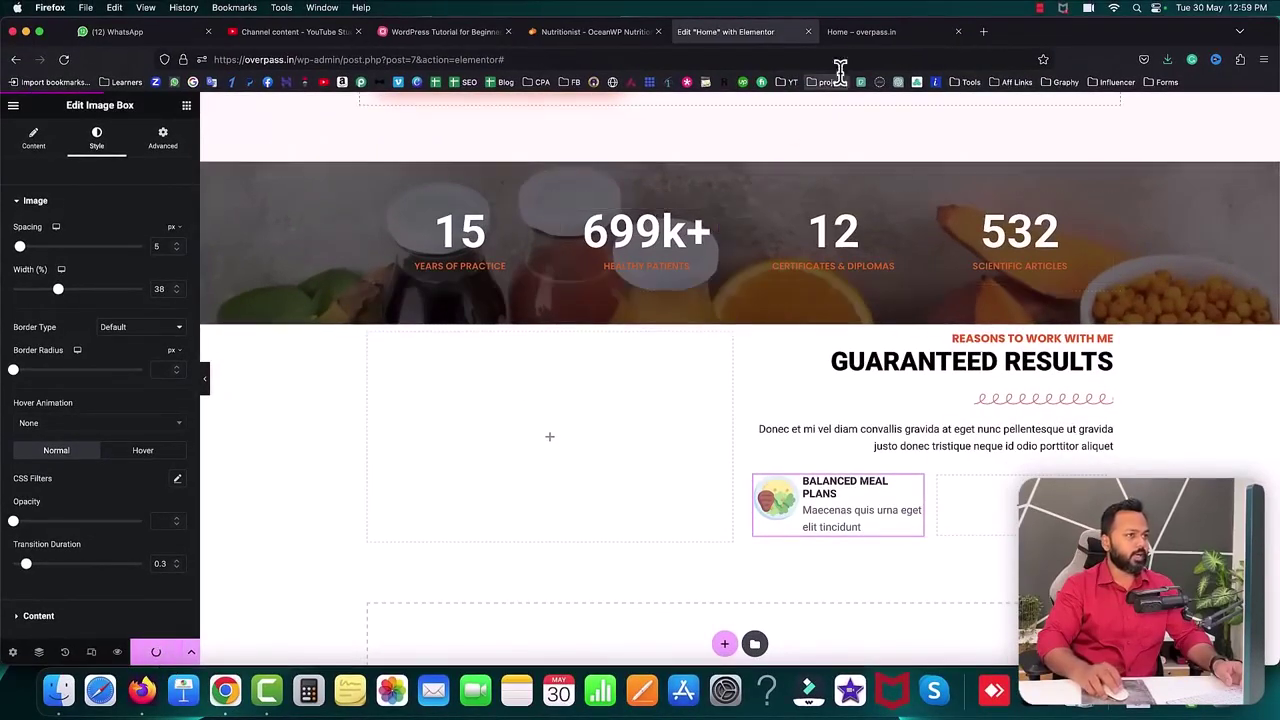
- Reload the live homepage in the other tab to check the current layout
click(878, 34)
click(64, 62)
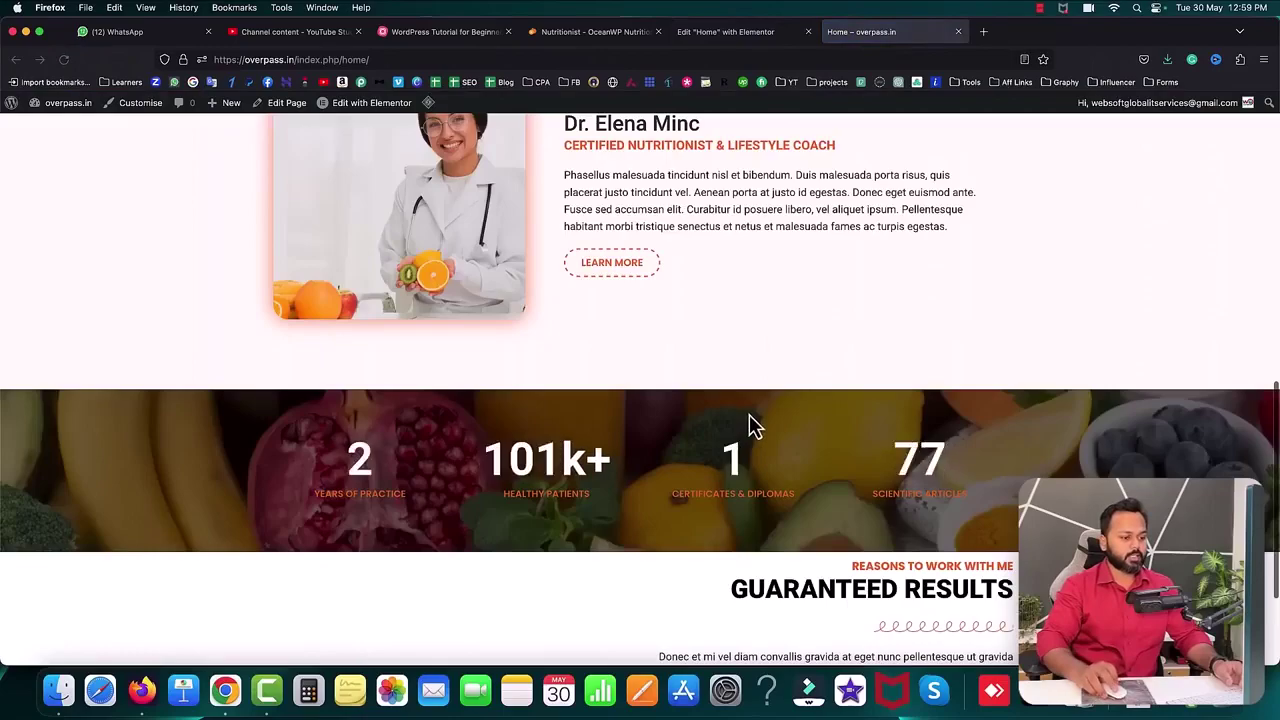
scroll(752, 425, down, 3)
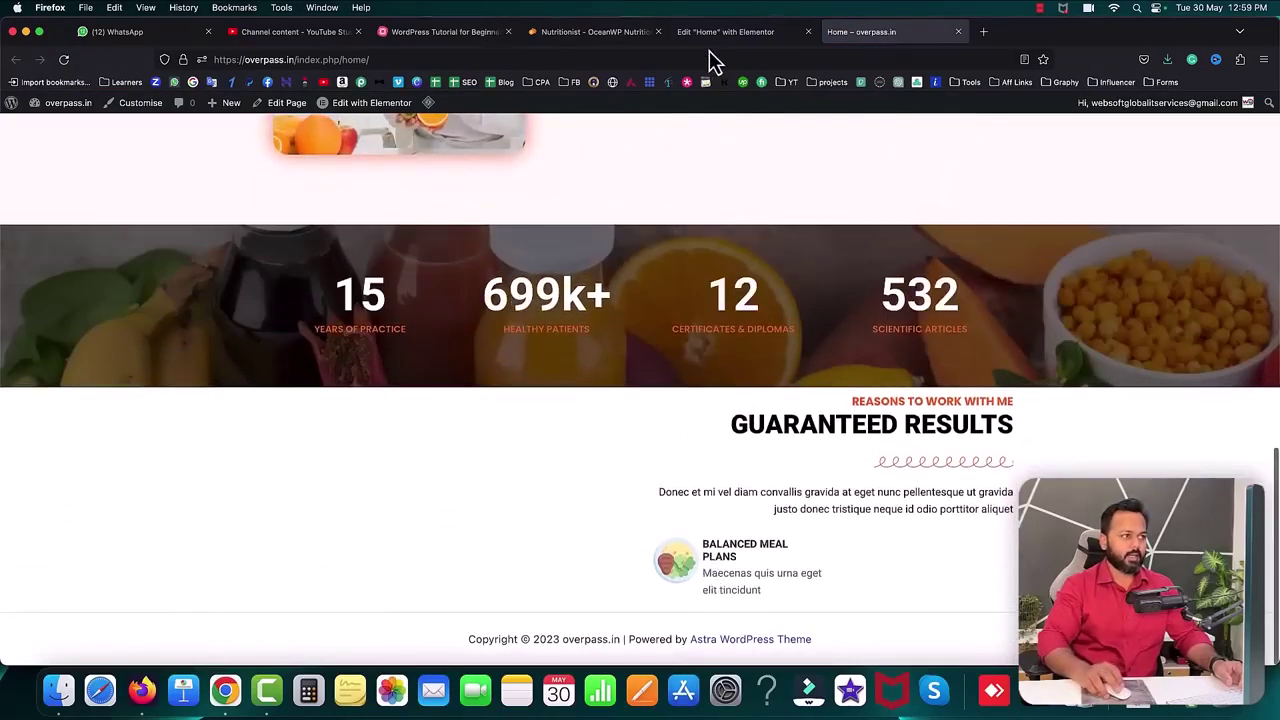
- Back in the editor, drag the column divider left to a 44.8% / 55.2% split
click(712, 36)
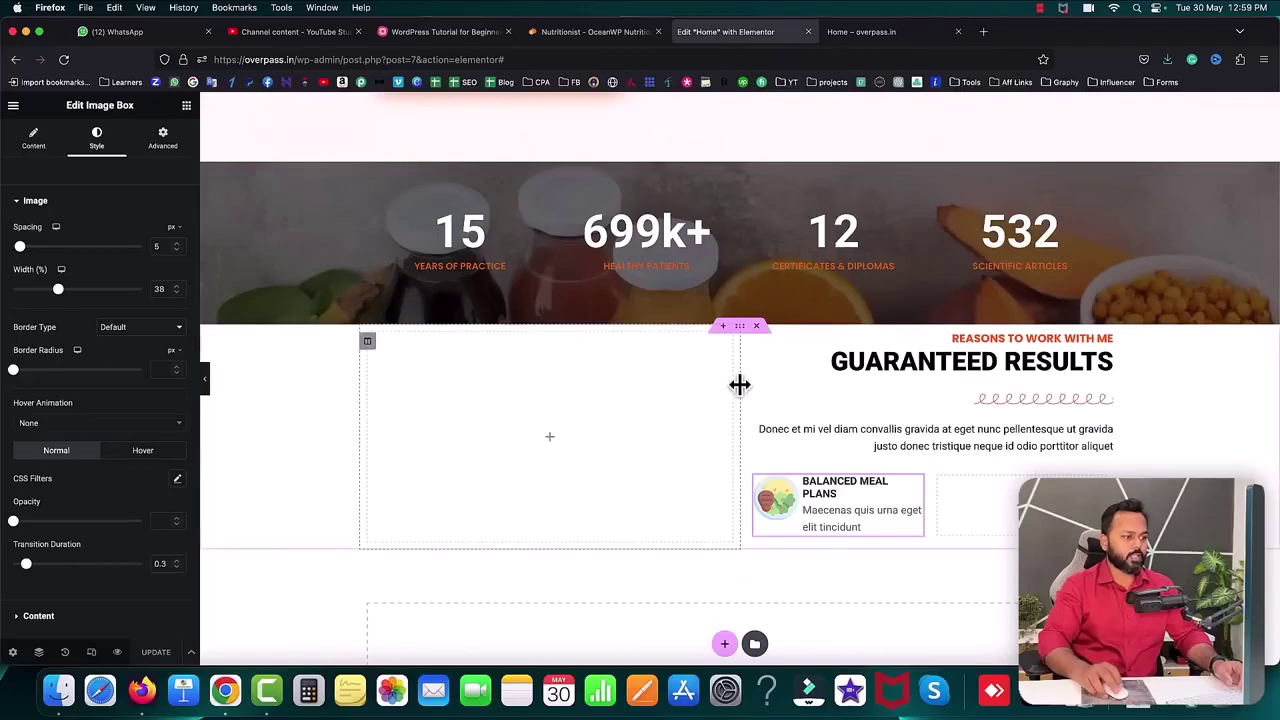
drag(740, 390, 690, 394)
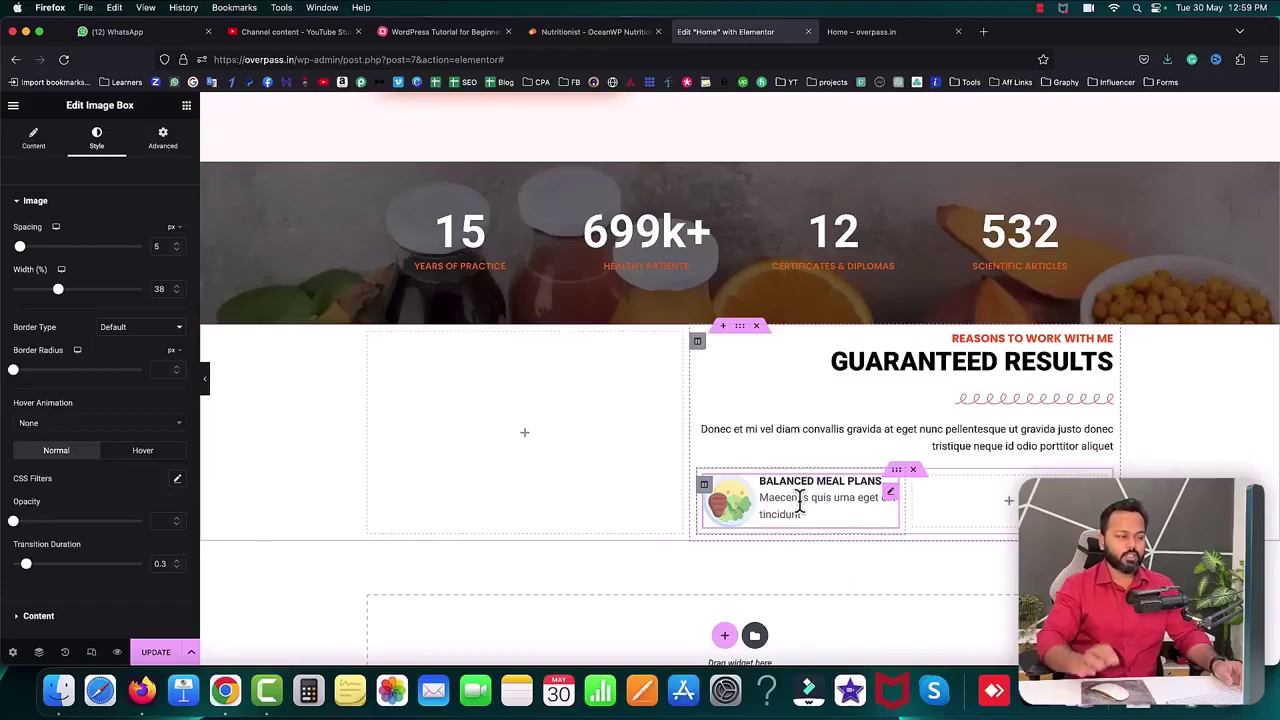
scroll(155, 405, down, 2)
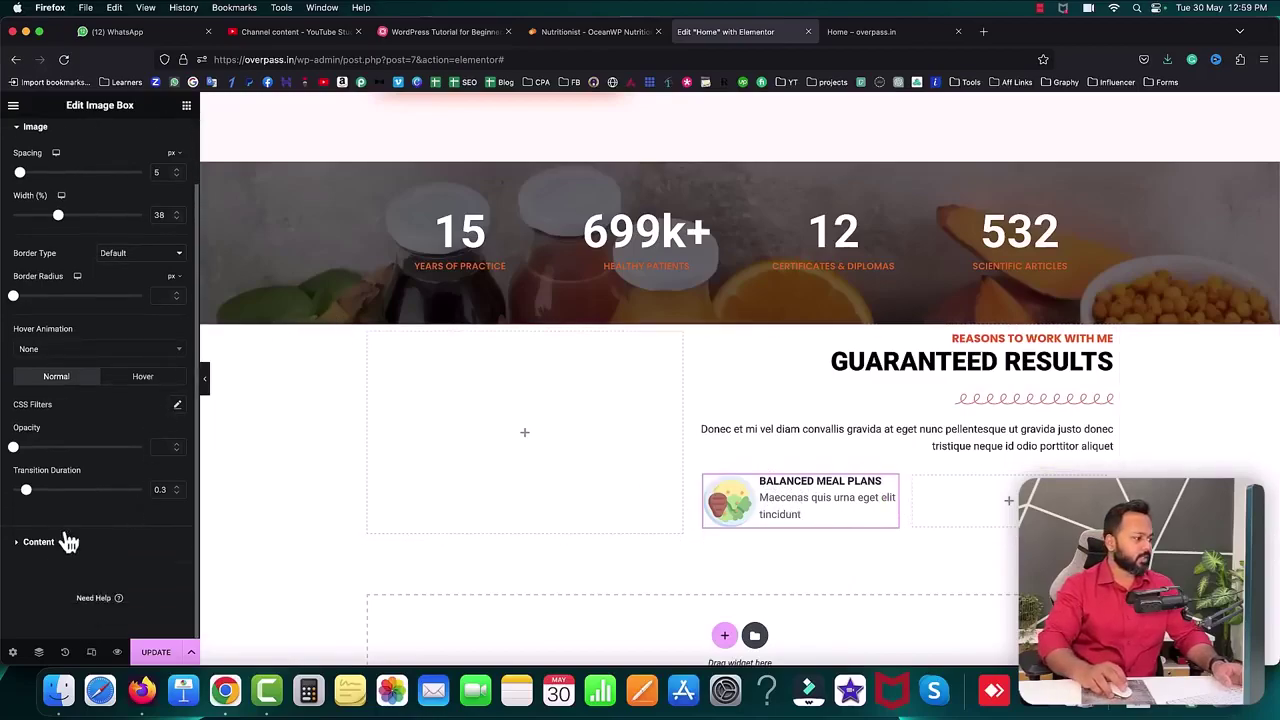
- Give the Image Box description a dark colour and a 14 px font size
click(40, 544)
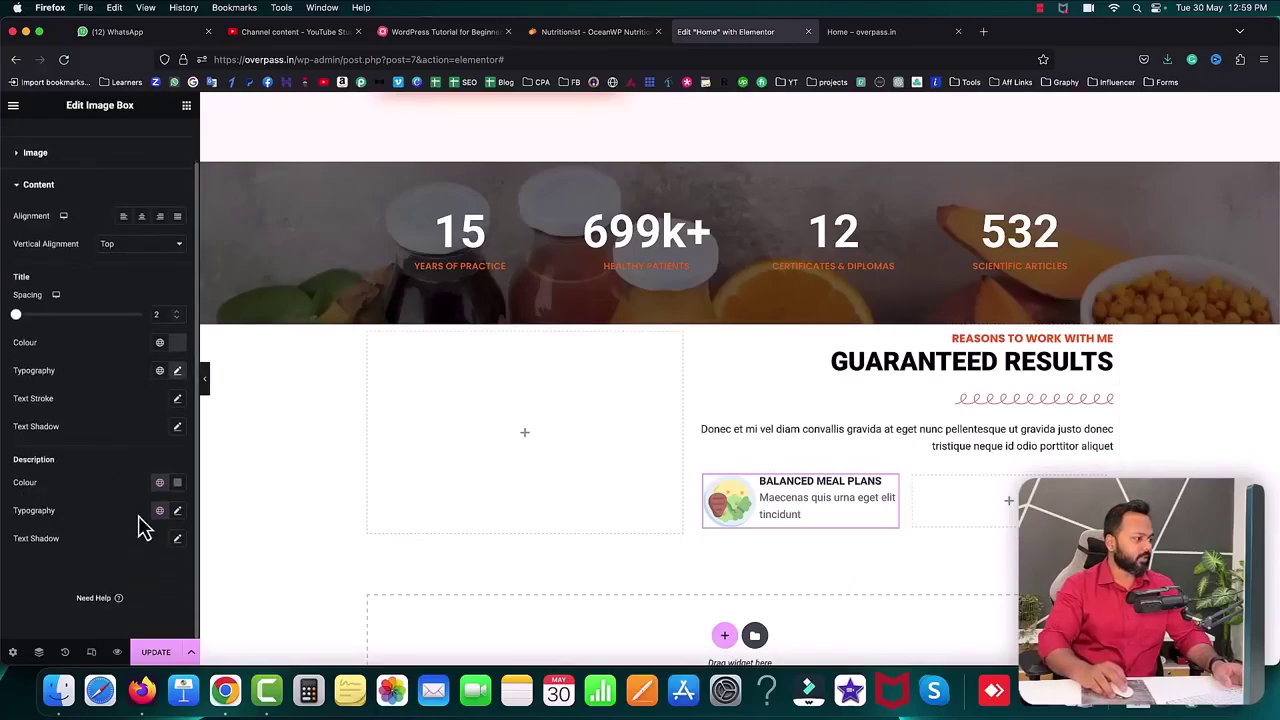
click(177, 483)
click(145, 384)
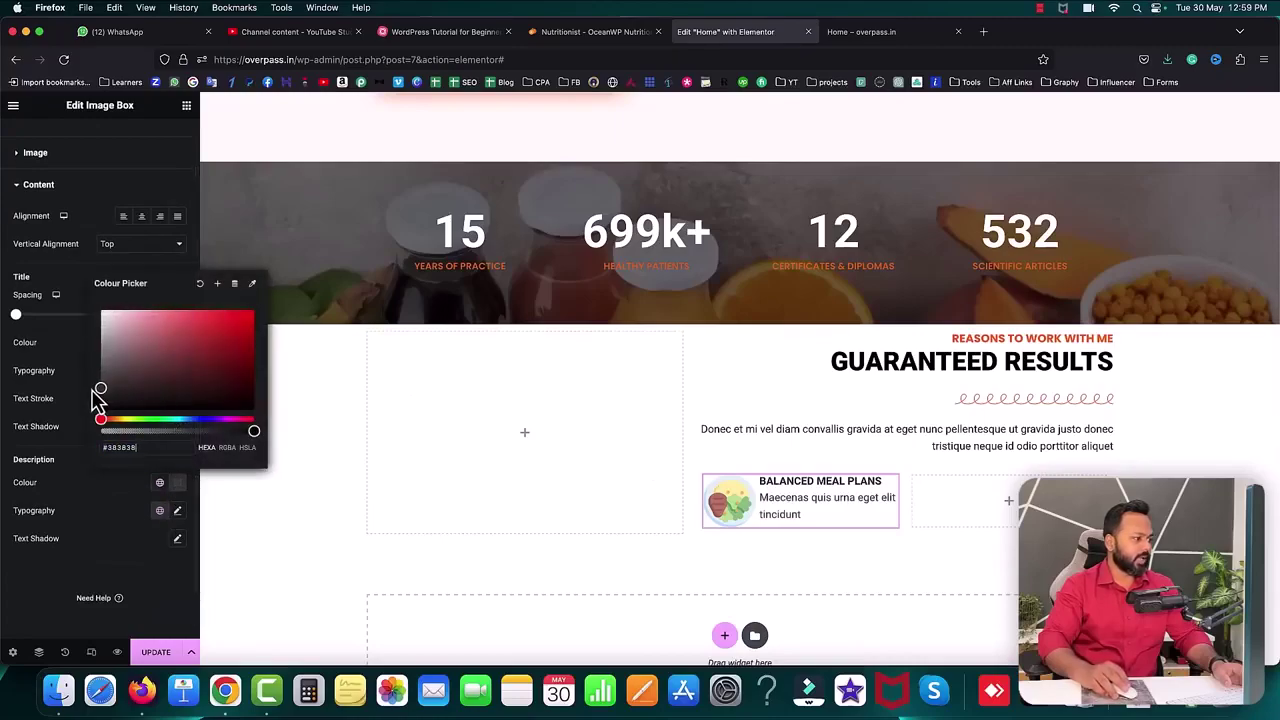
click(177, 511)
click(177, 511)
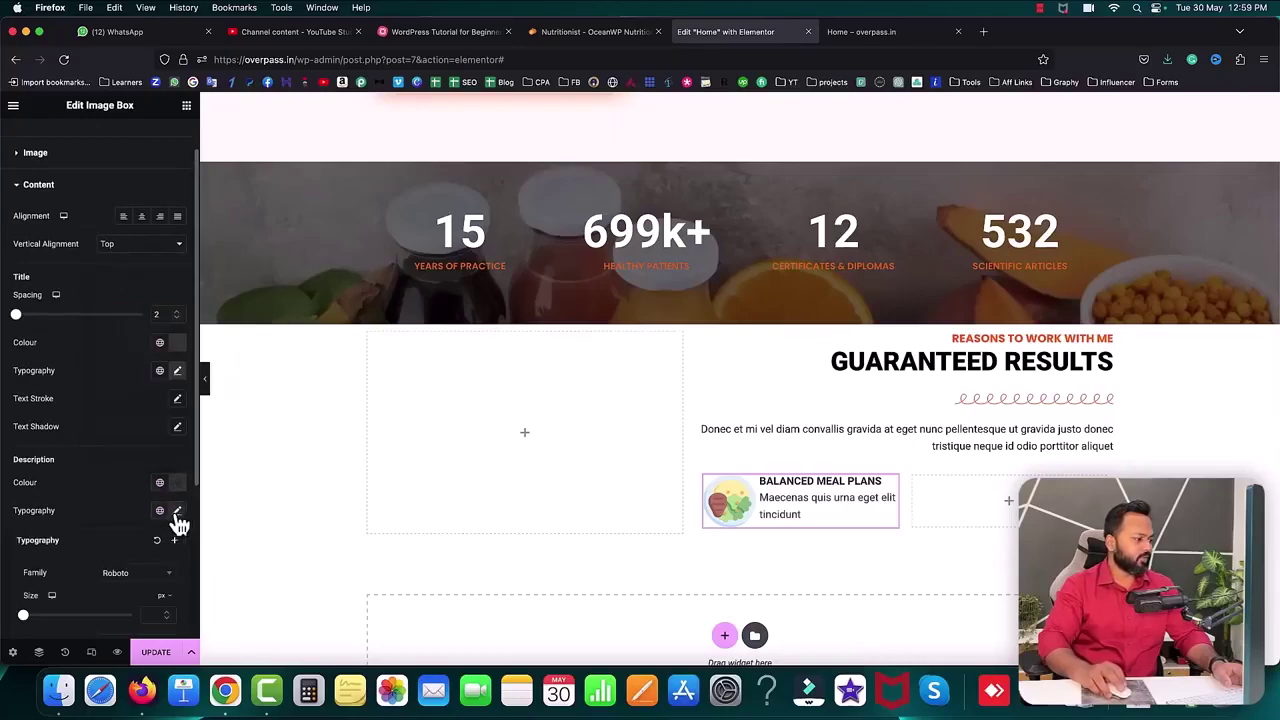
scroll(148, 585, down, 4)
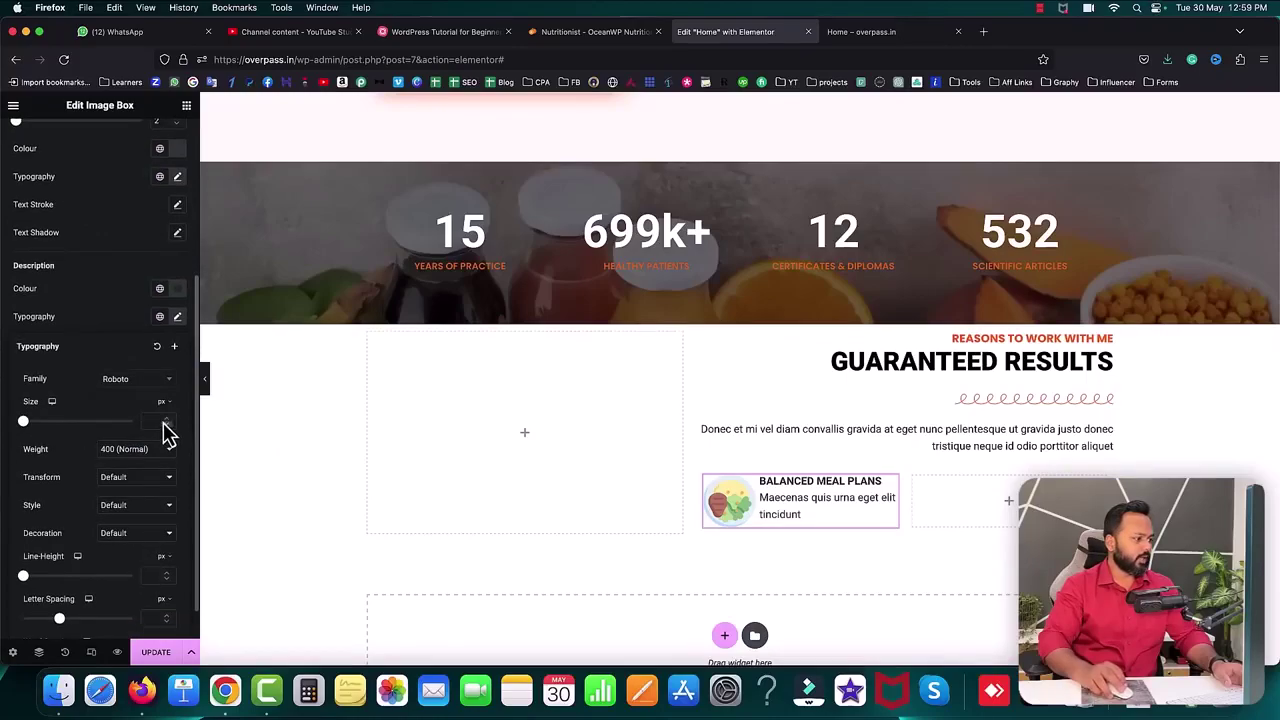
click(165, 420)
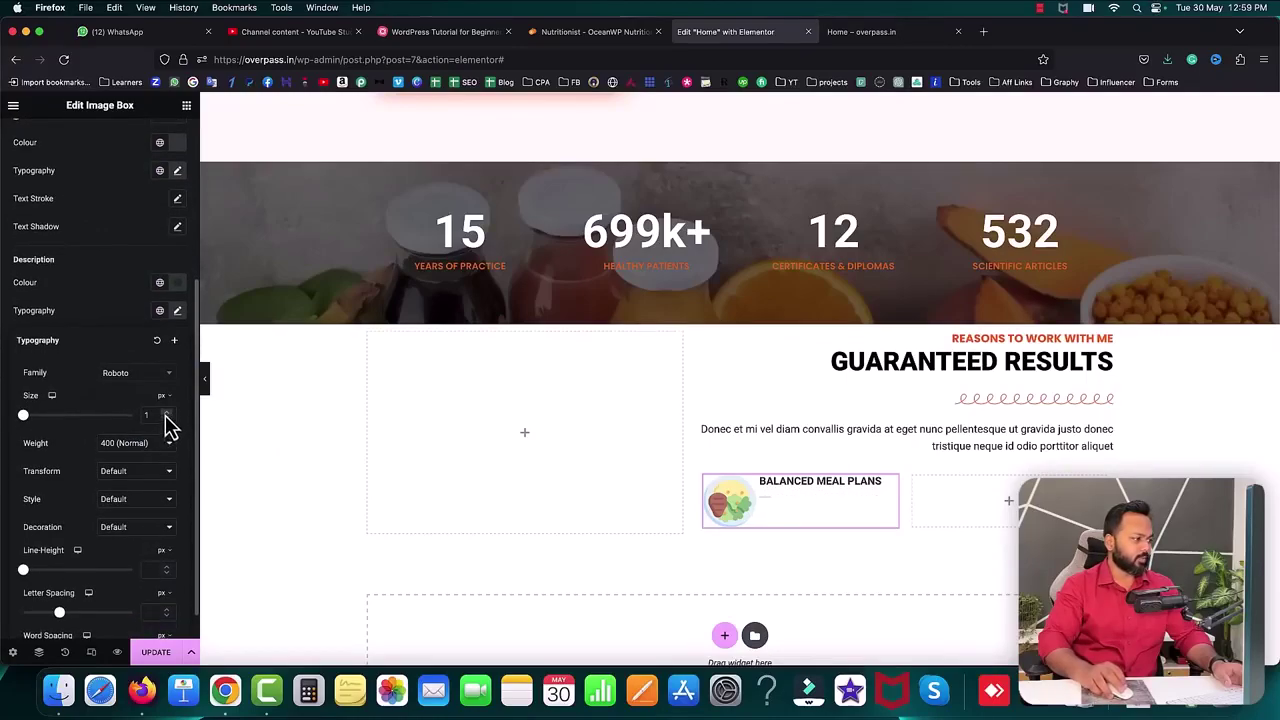
click(166, 419)
click(166, 419)
click(166, 419)
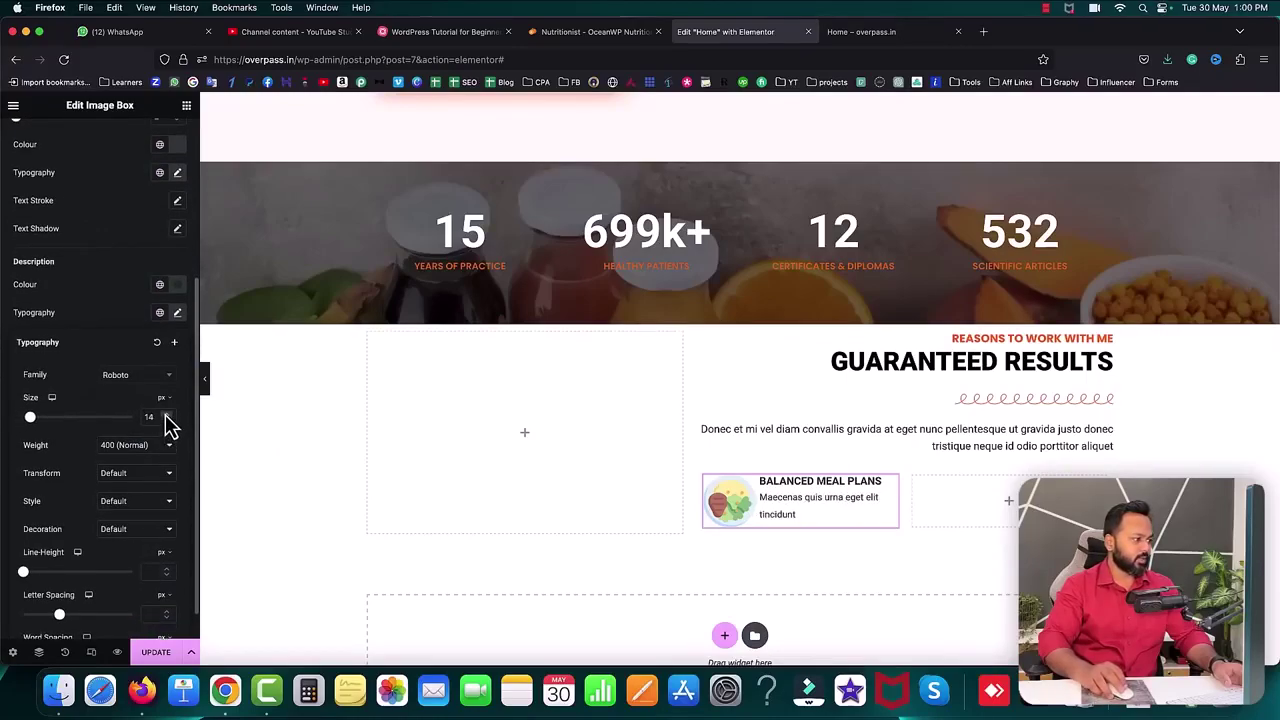
click(92, 316)
- Update the page and reload the live homepage to see the changes
click(156, 660)
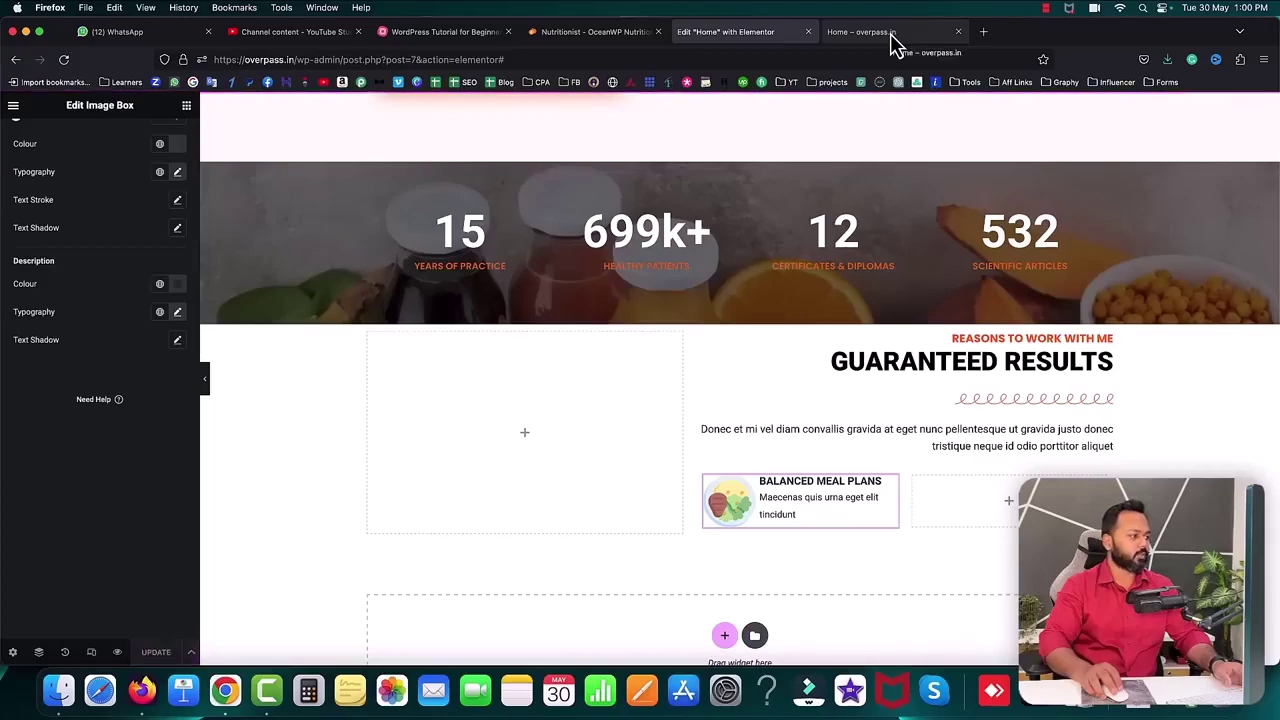
click(891, 40)
click(63, 60)
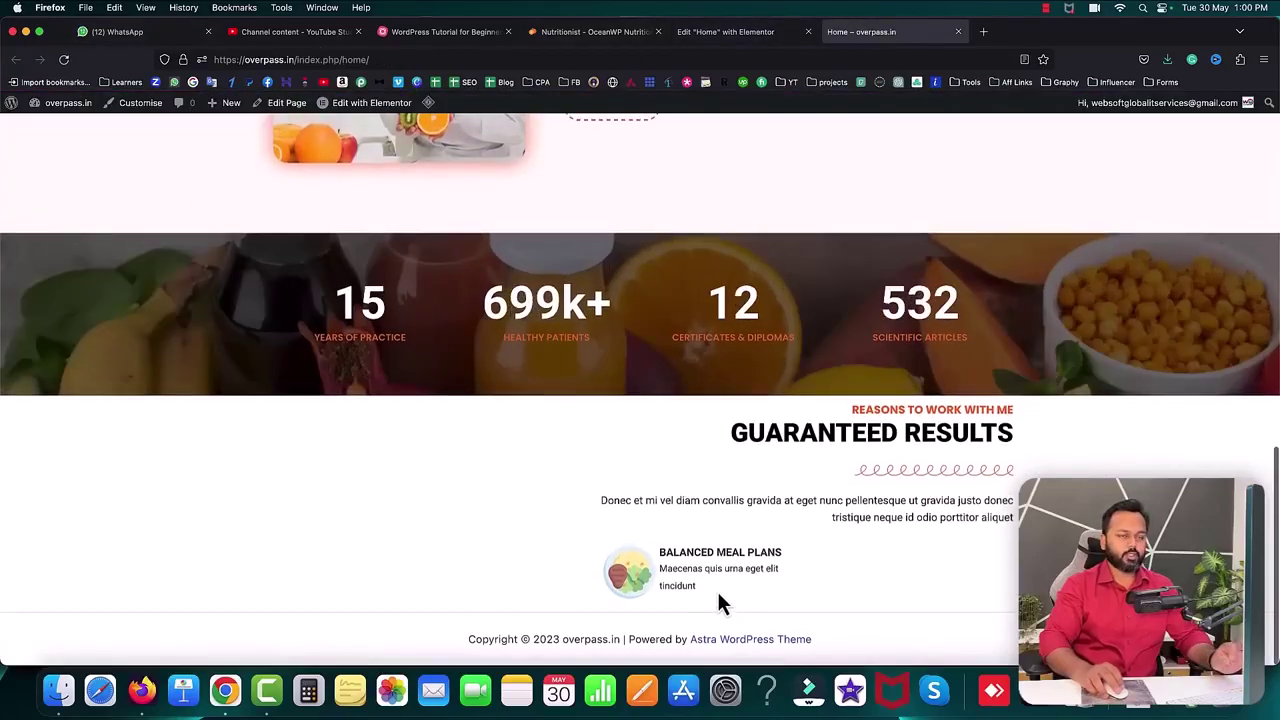
- In the editor, duplicate the Balanced Meal Plans box three times
click(712, 34)
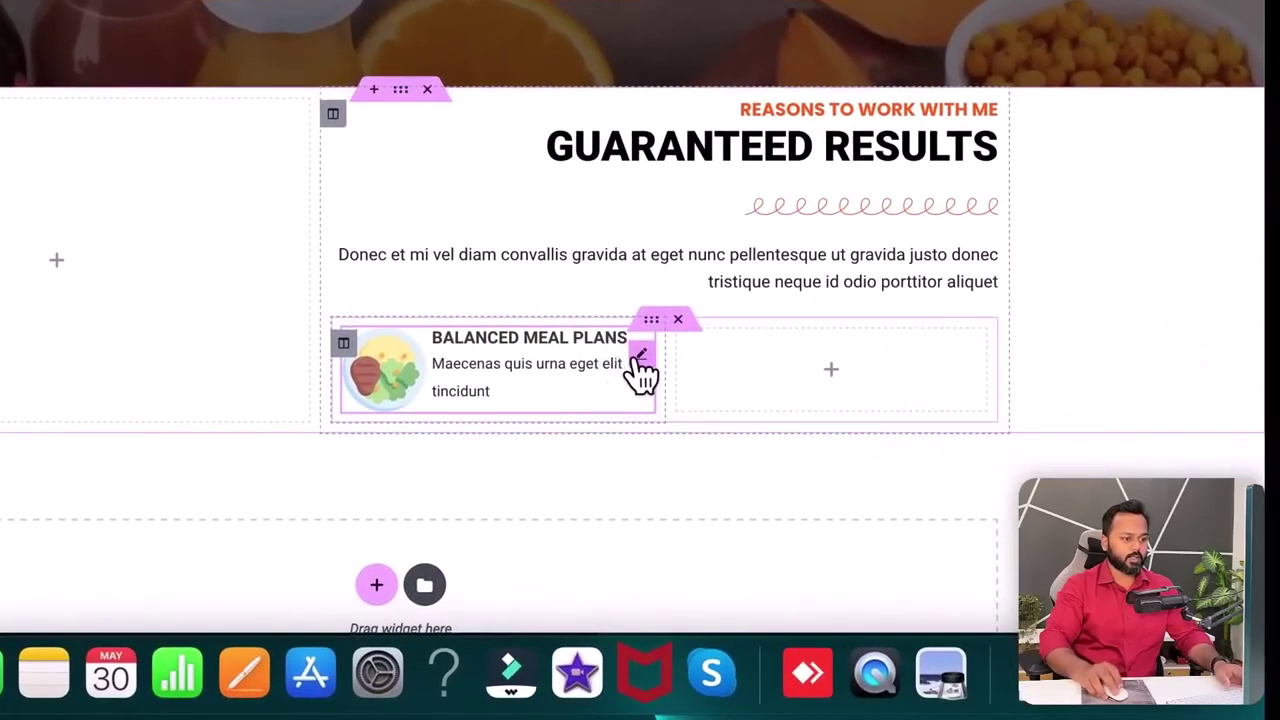
right_click(642, 358)
click(655, 280)
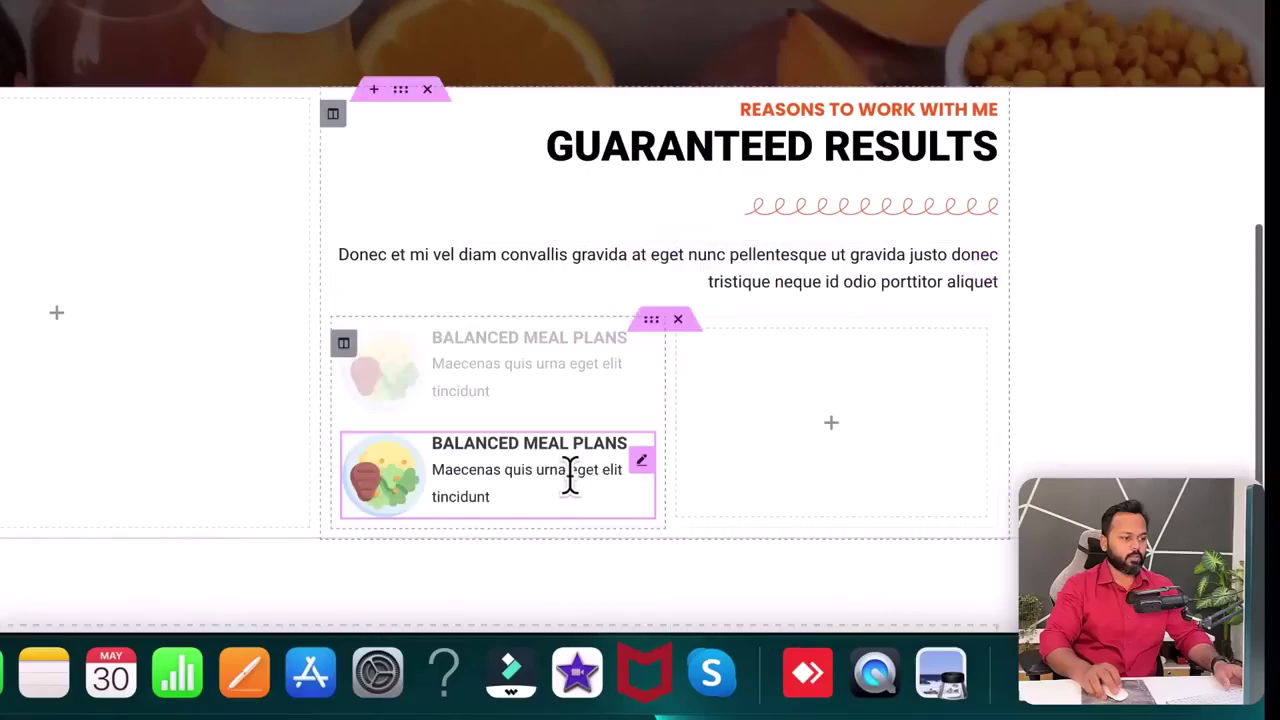
right_click(643, 465)
click(700, 280)
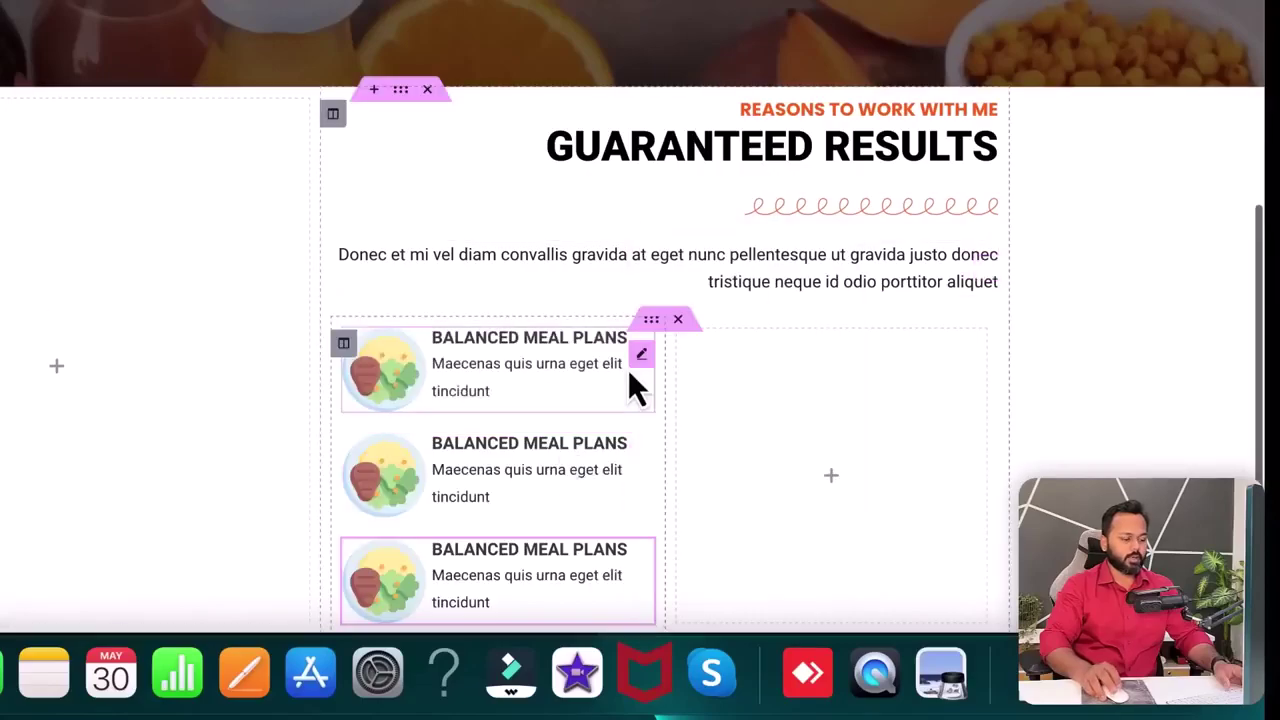
scroll(608, 429, down, 3)
right_click(643, 231)
click(692, 282)
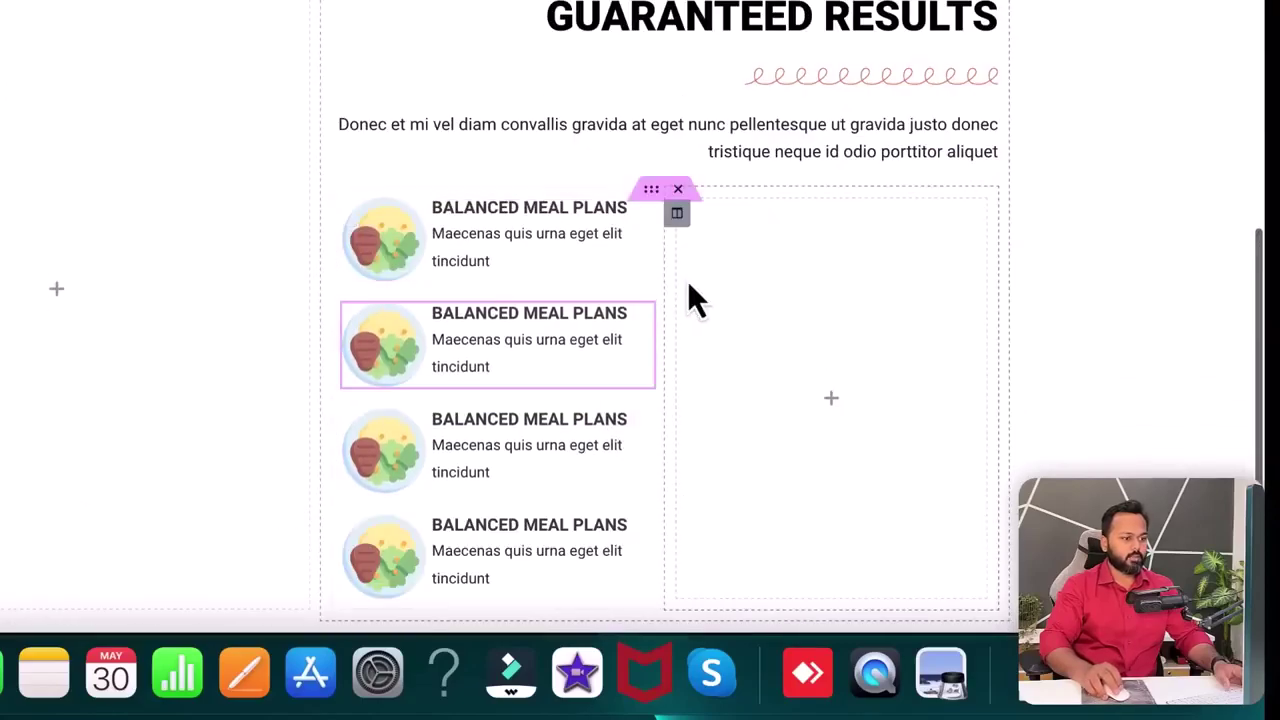
- Move one copy into the right column and duplicate it twice there
drag(640, 325, 758, 295)
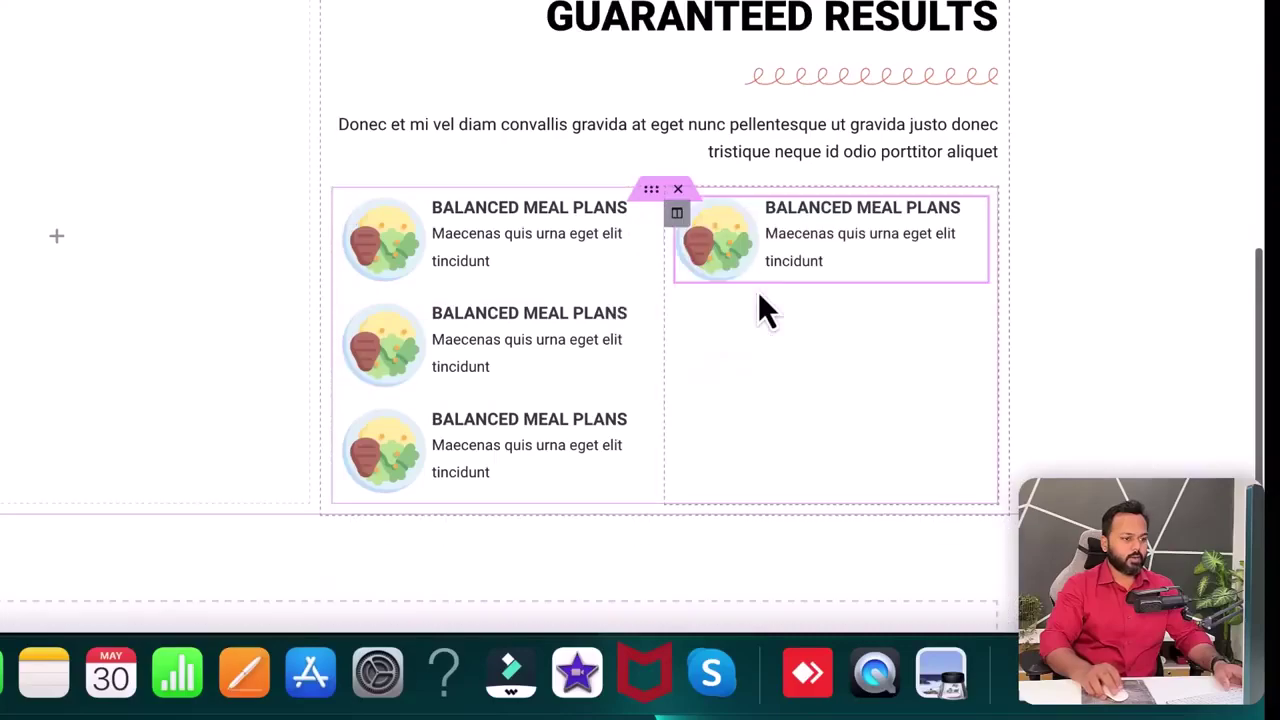
right_click(978, 230)
click(1017, 280)
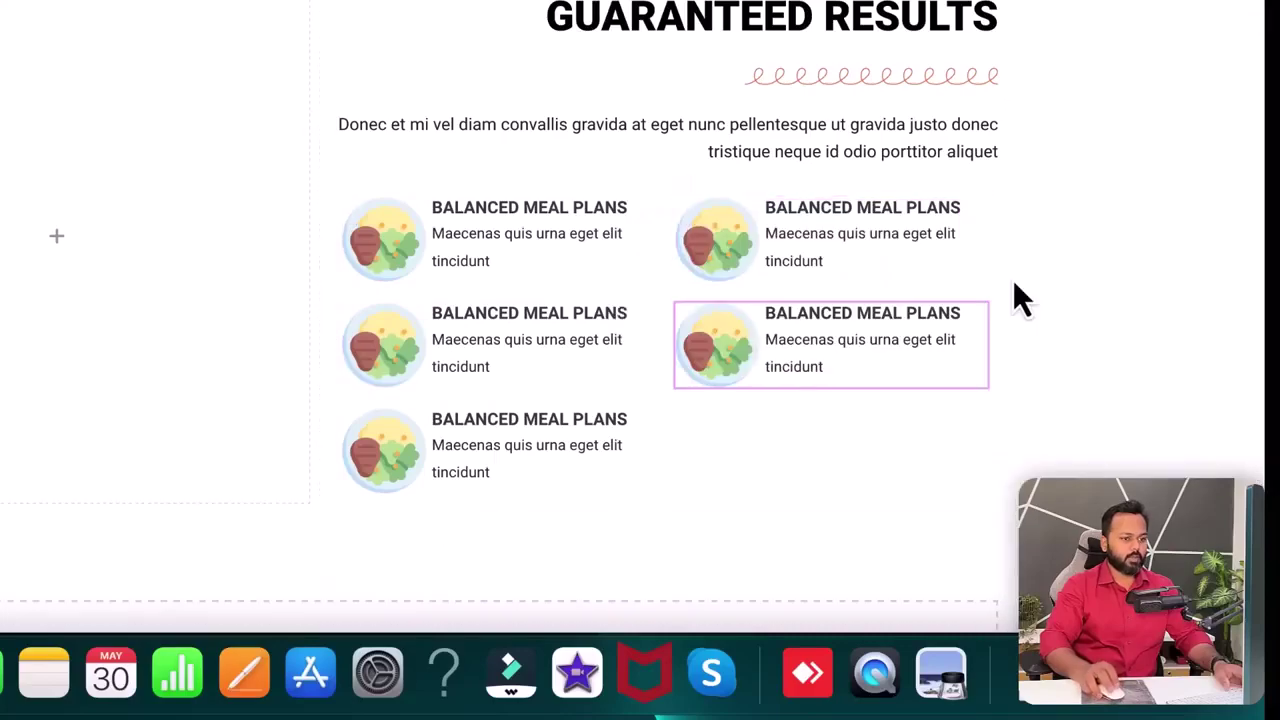
right_click(978, 333)
click(1041, 281)
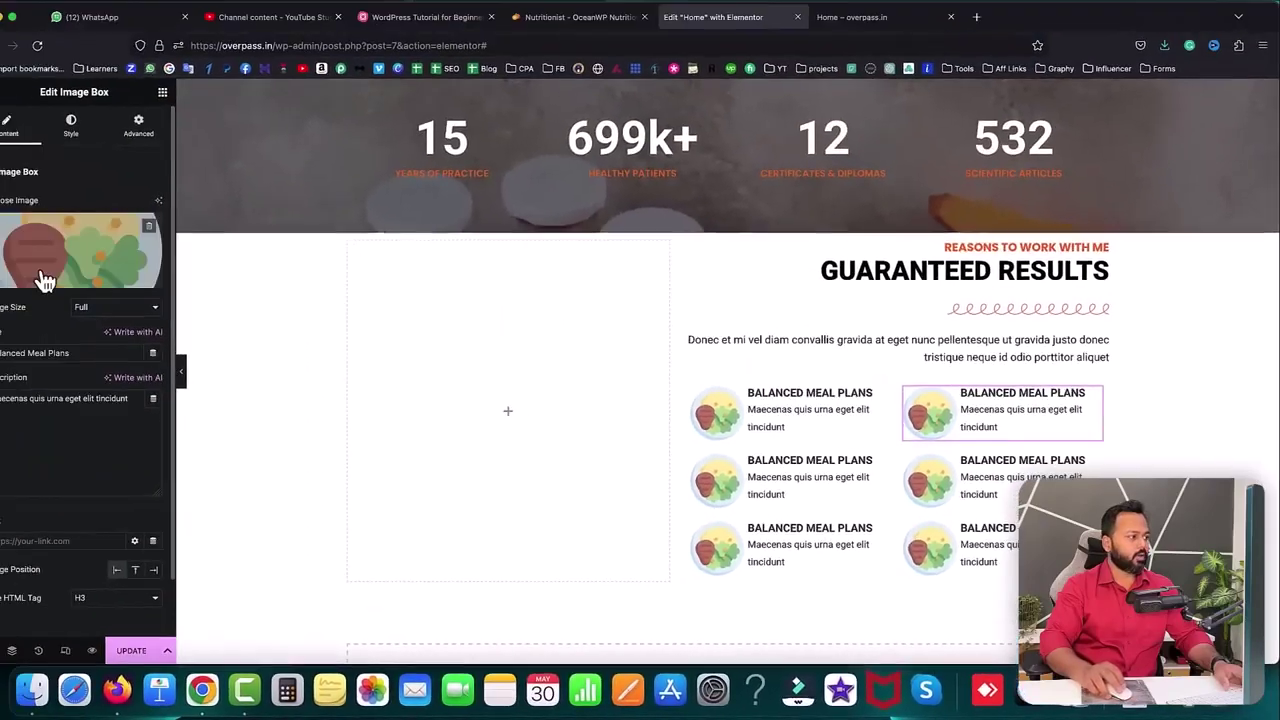
click(43, 277)
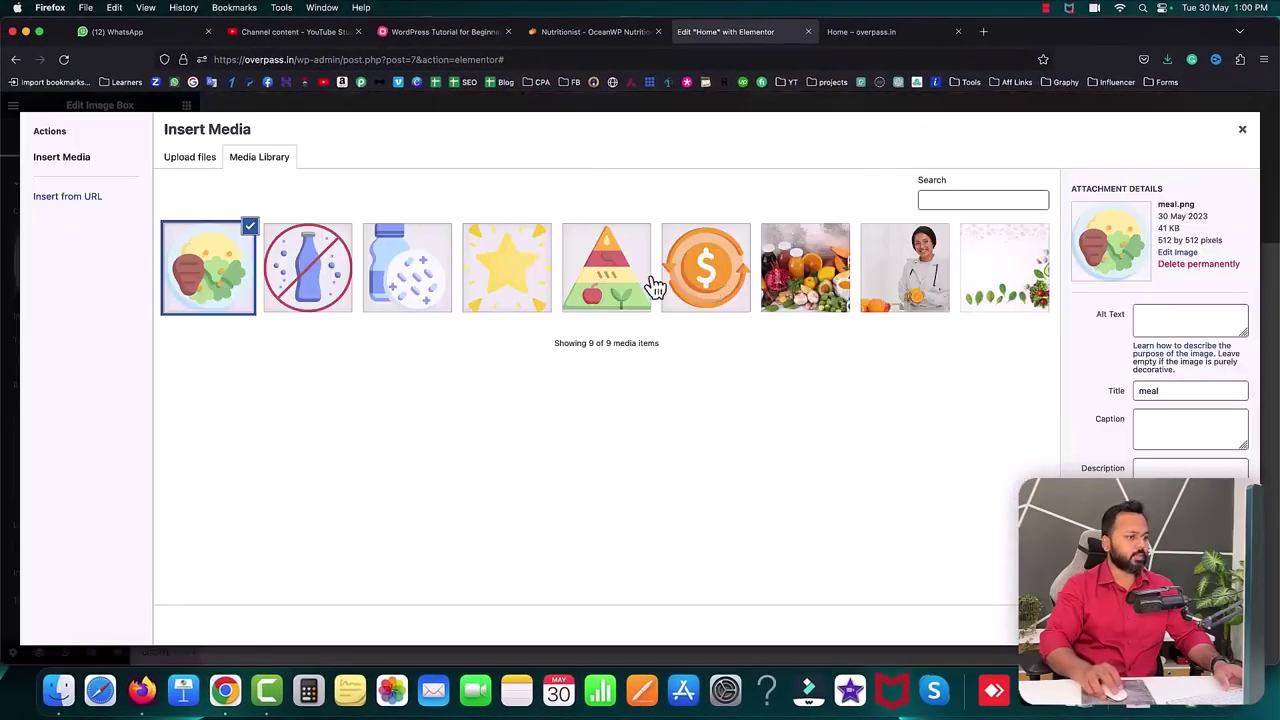
- Insert the no-soft-drink image, then the probiotic bottle image in the middle-left box
click(330, 290)
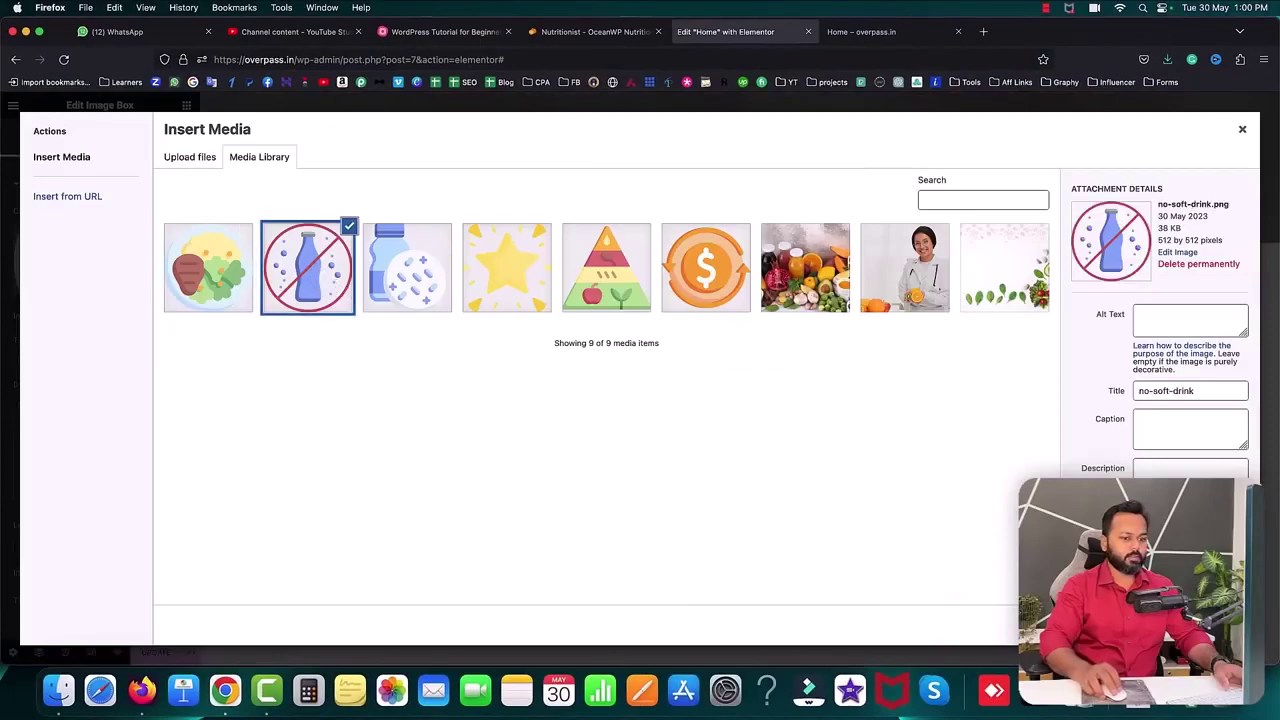
click(1205, 625)
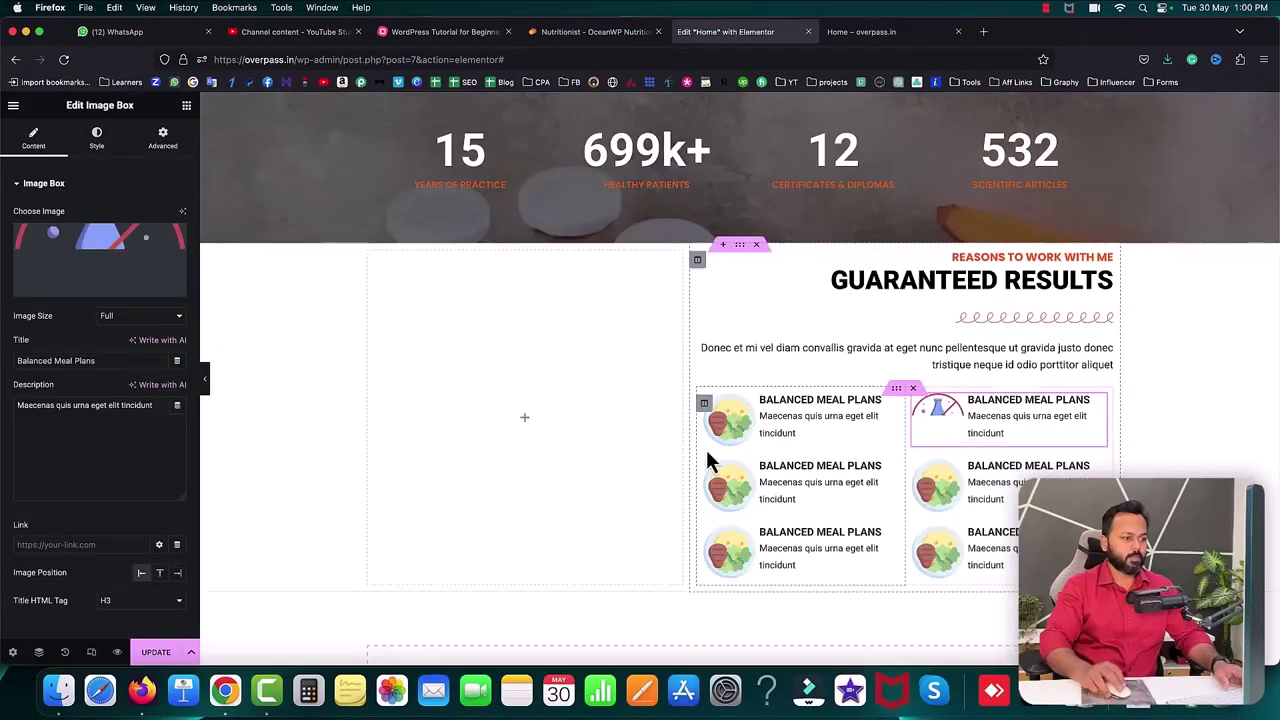
click(746, 482)
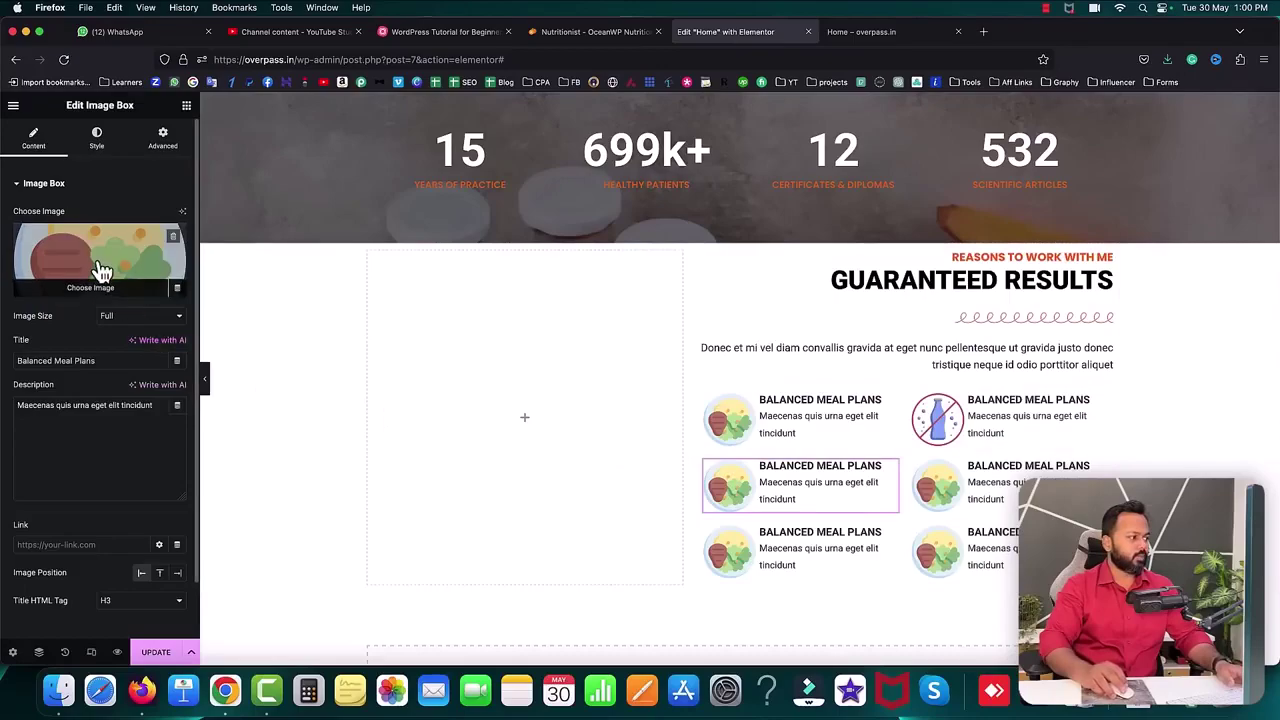
click(100, 268)
click(382, 265)
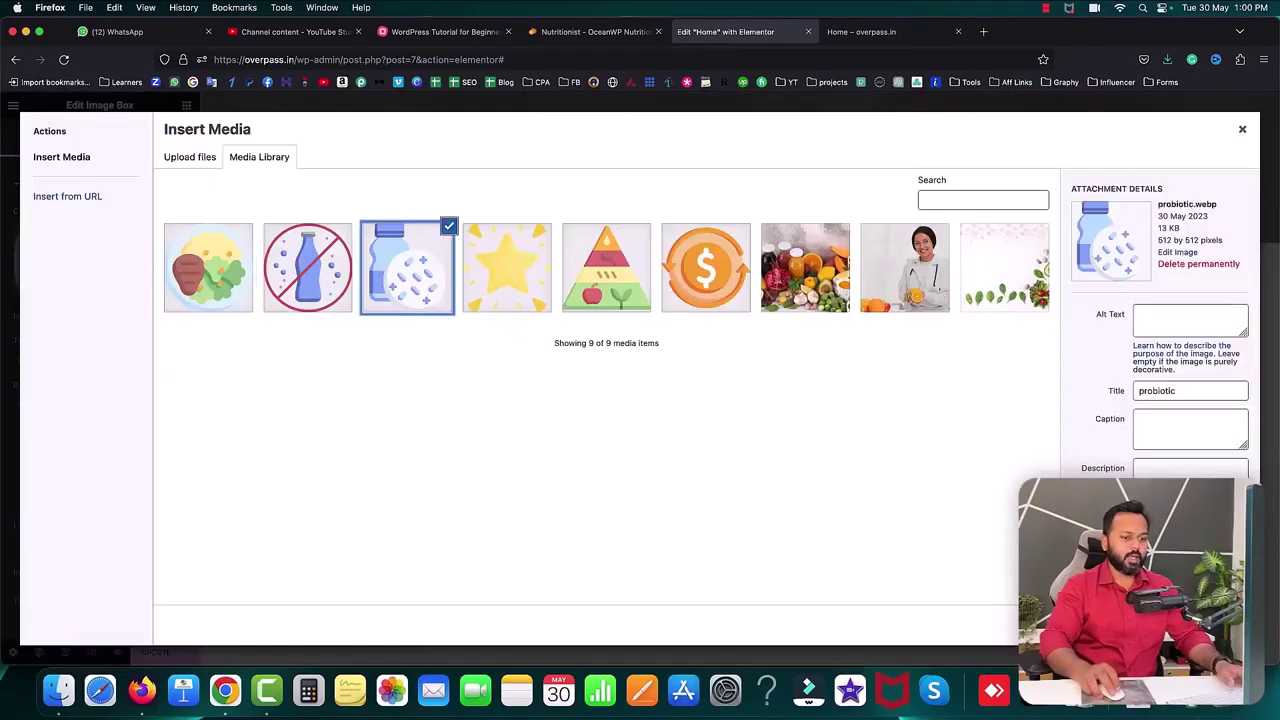
click(1205, 625)
- Give the middle-right box the star image and the bottom-left box the pyramid image
click(943, 488)
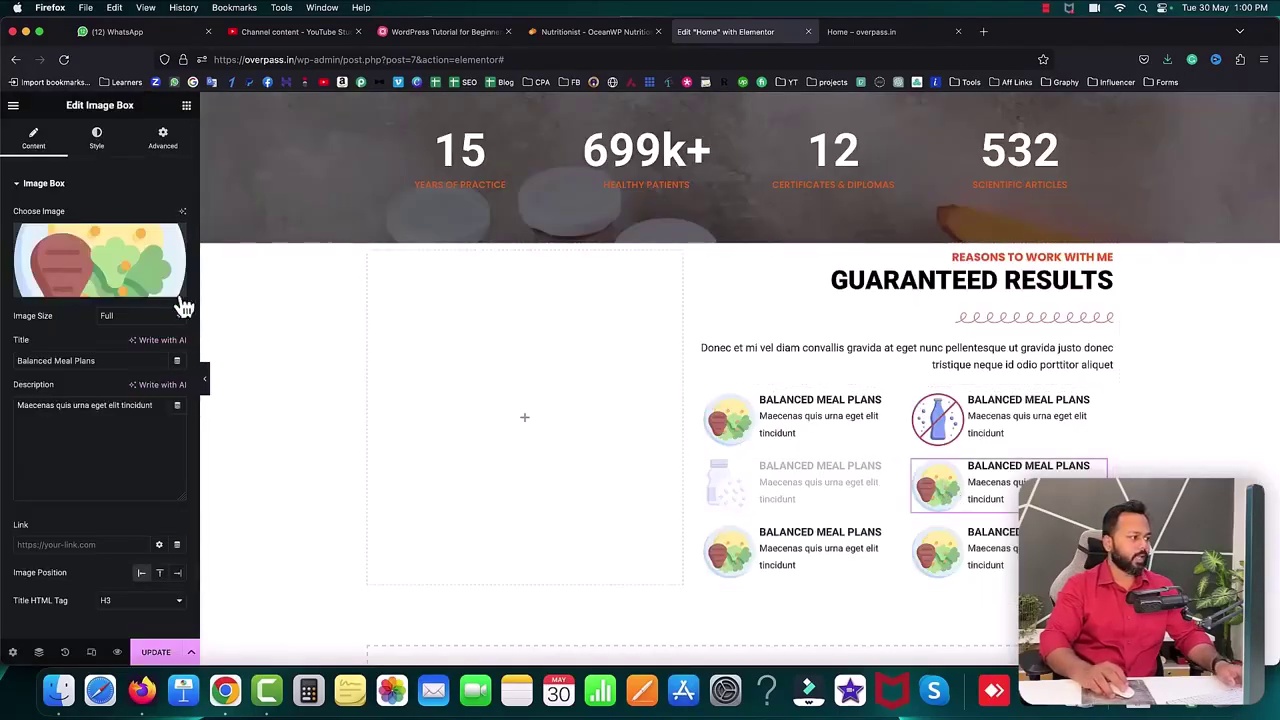
click(183, 300)
click(506, 278)
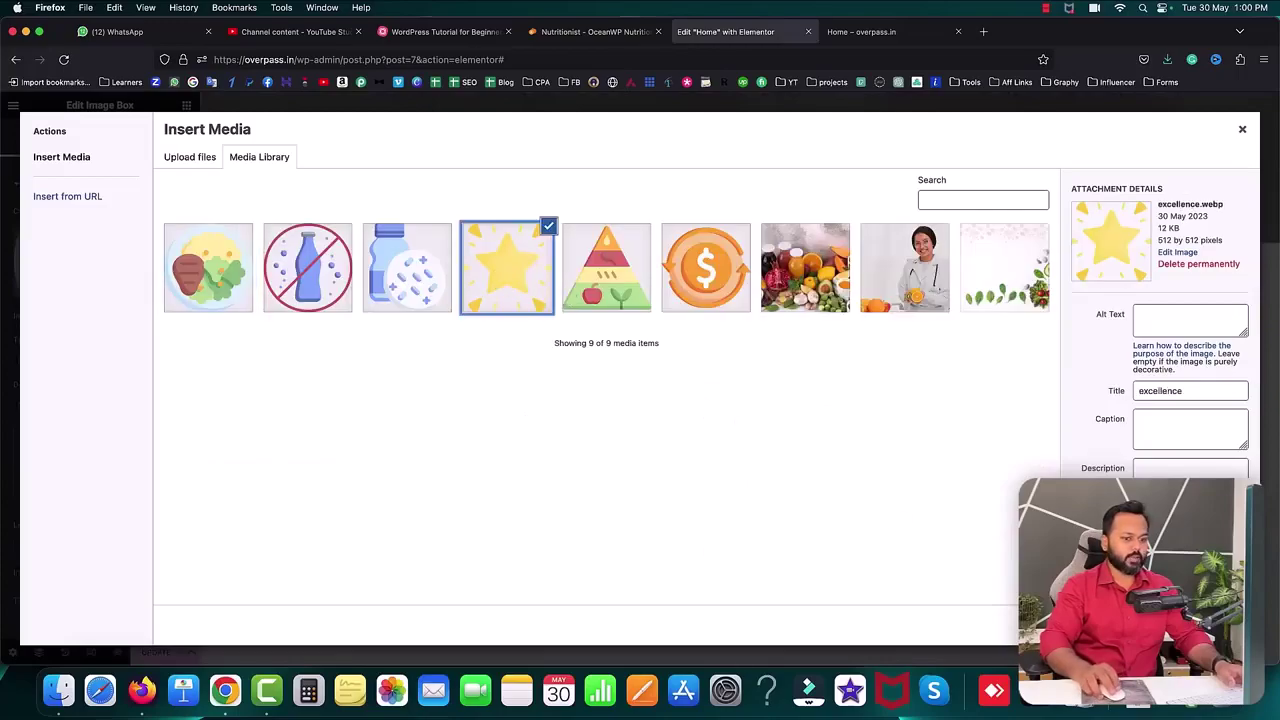
click(1205, 625)
click(815, 545)
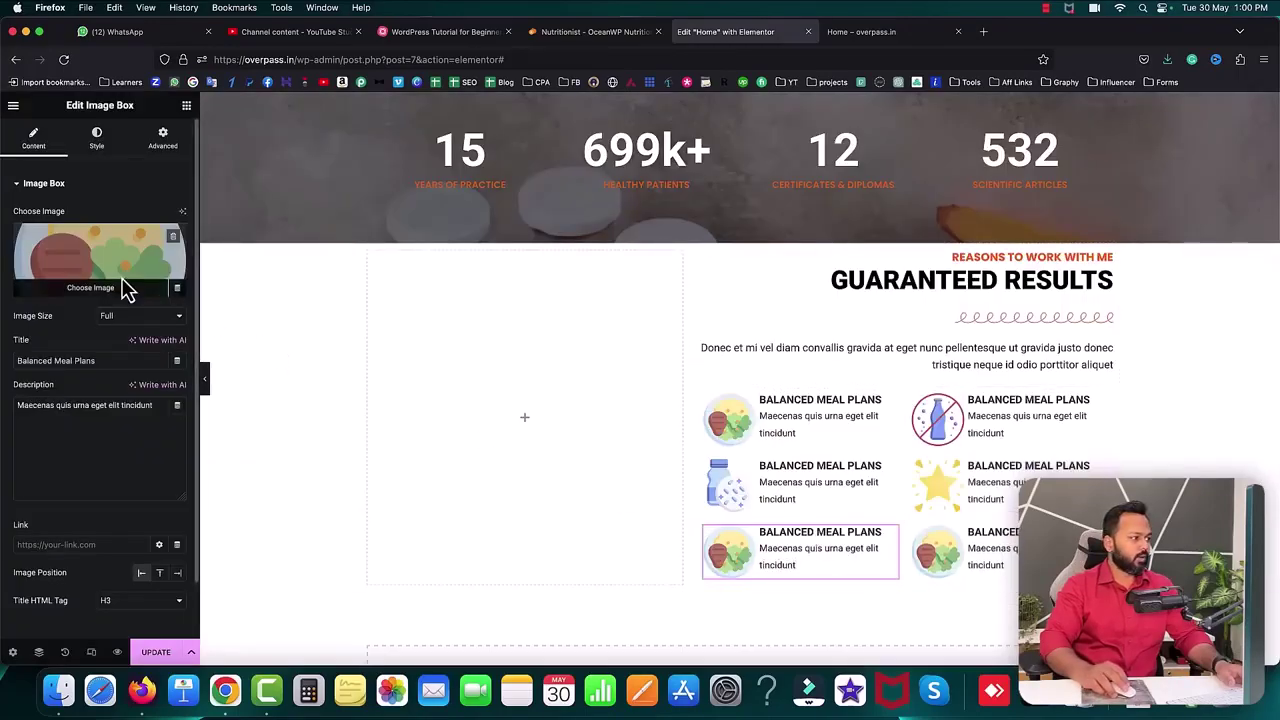
click(125, 288)
click(618, 295)
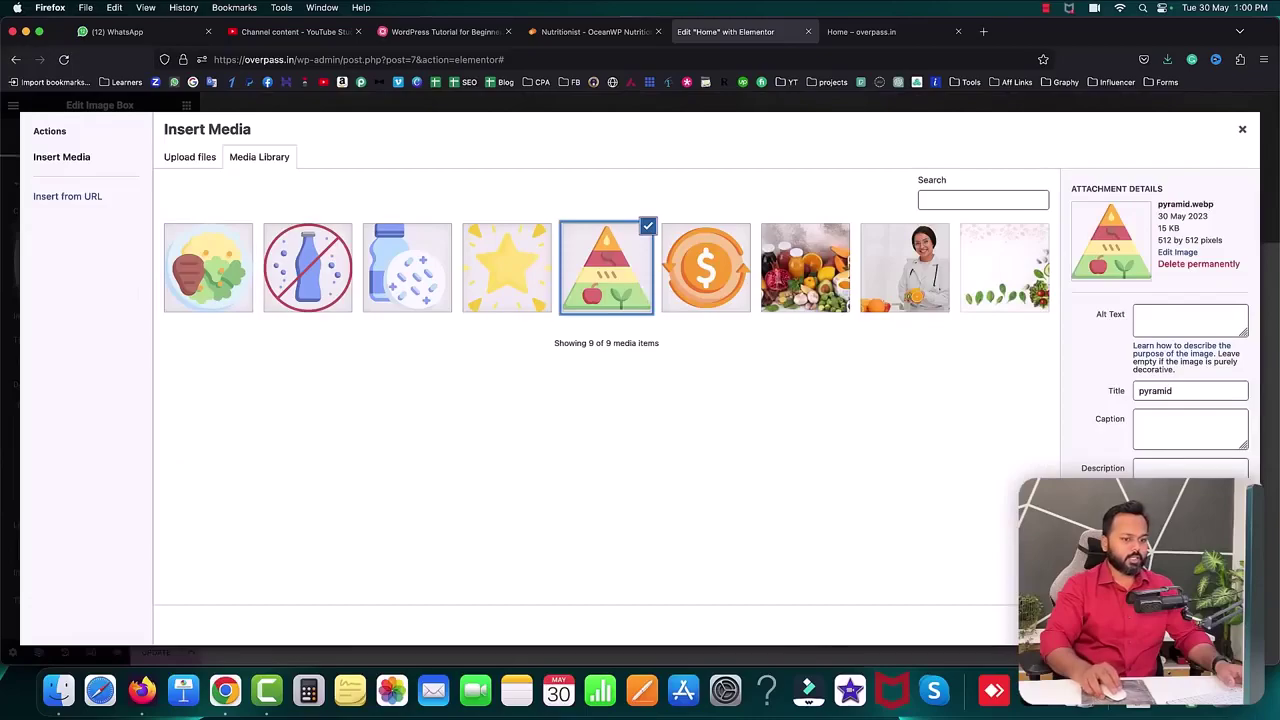
click(1205, 625)
- Replace the bottom-right box's image with the cashback icon
click(249, 360)
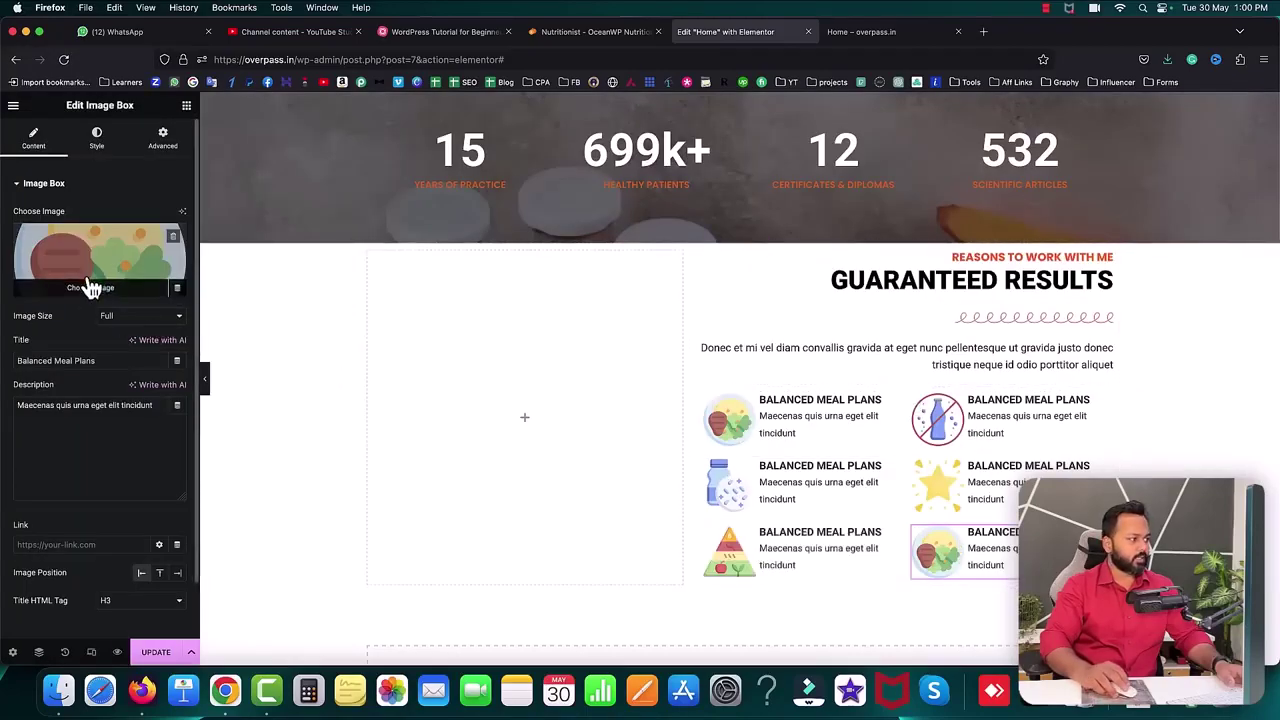
click(86, 280)
click(724, 276)
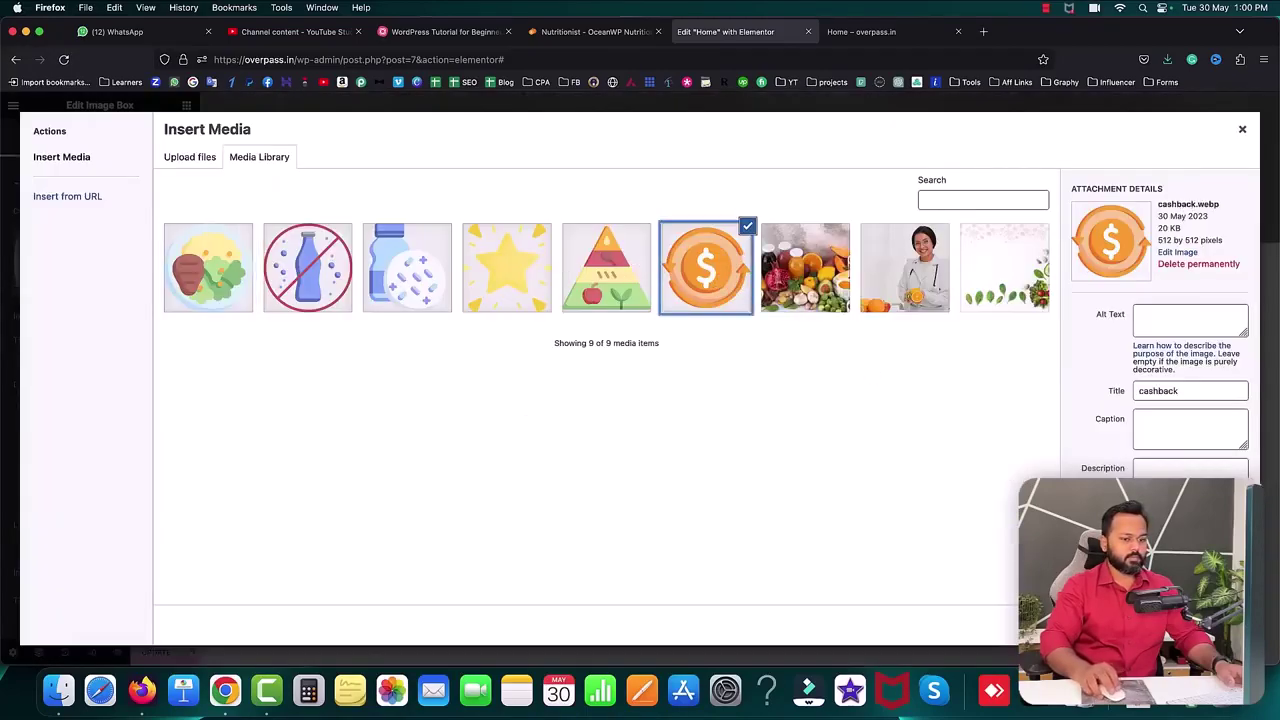
click(1205, 625)
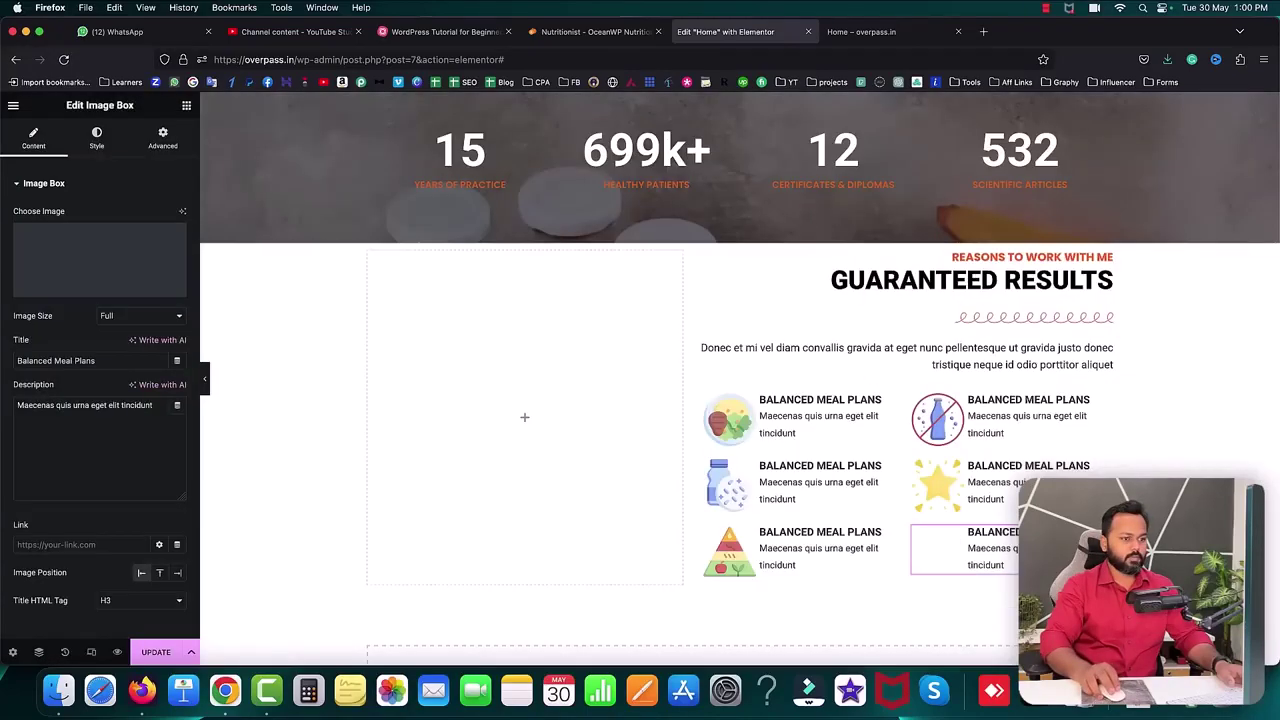
- Update the page and glance at the Nutri demo for reference
click(156, 654)
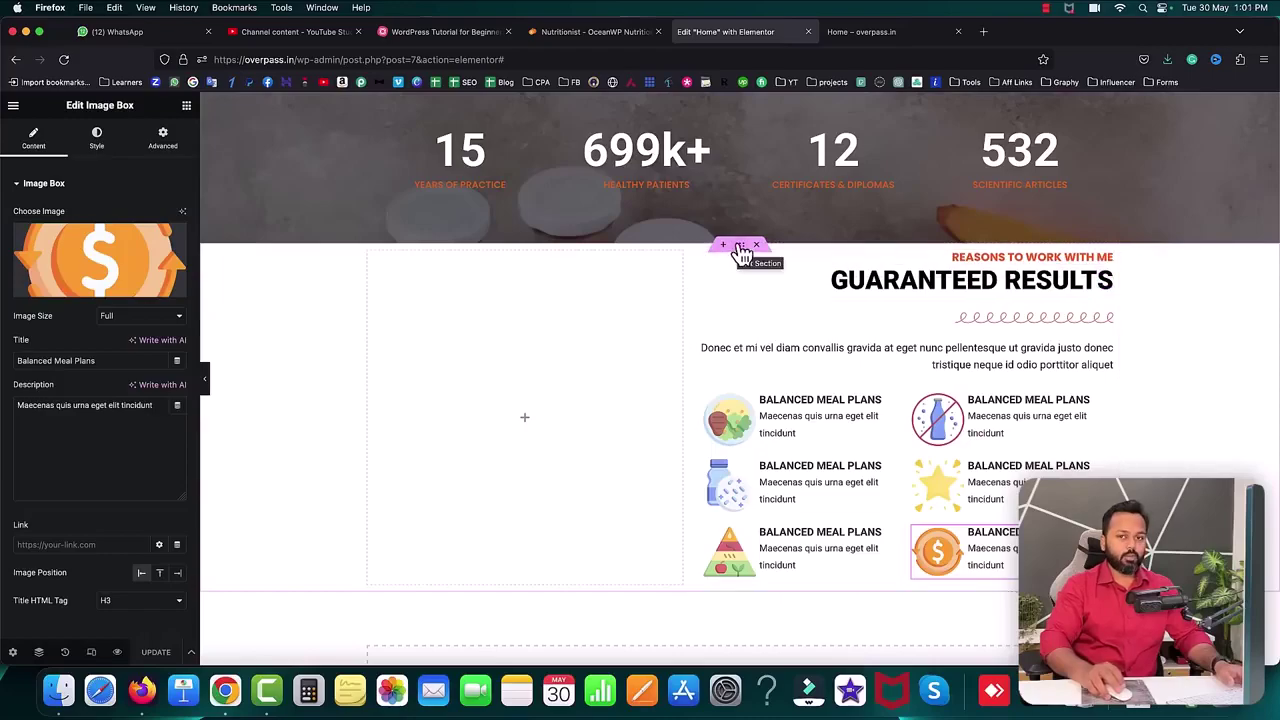
click(600, 31)
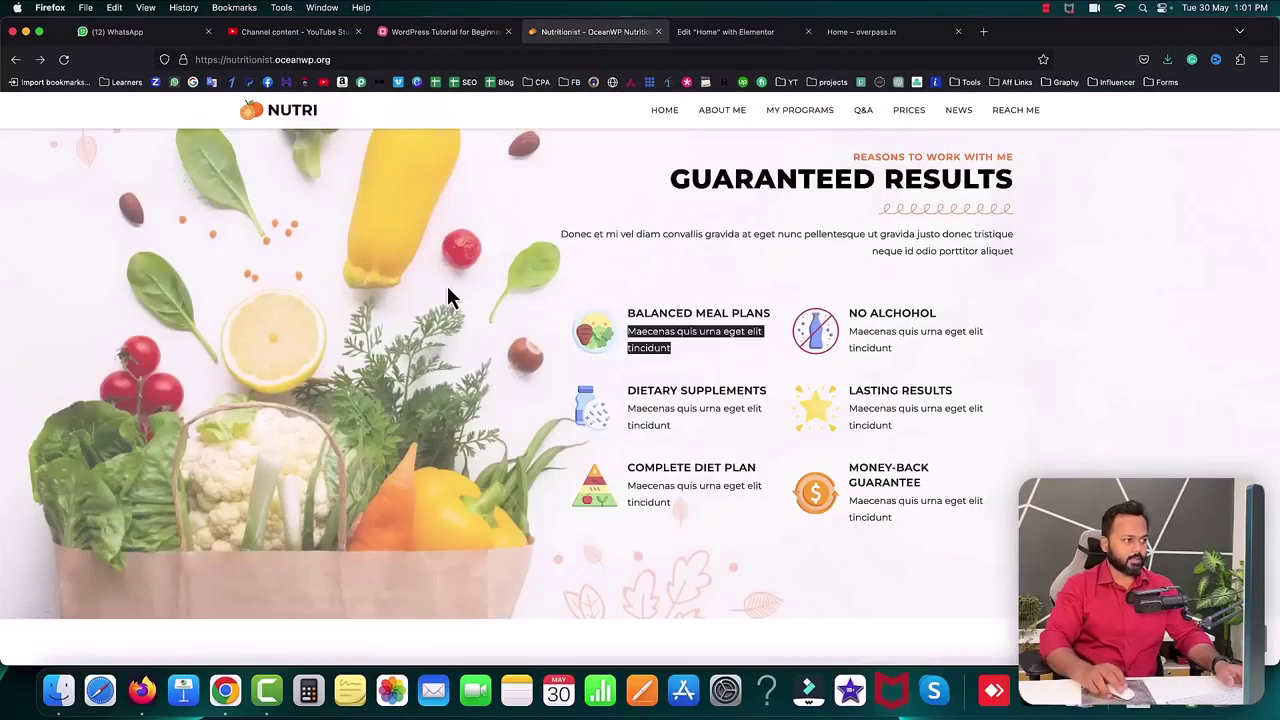
click(722, 31)
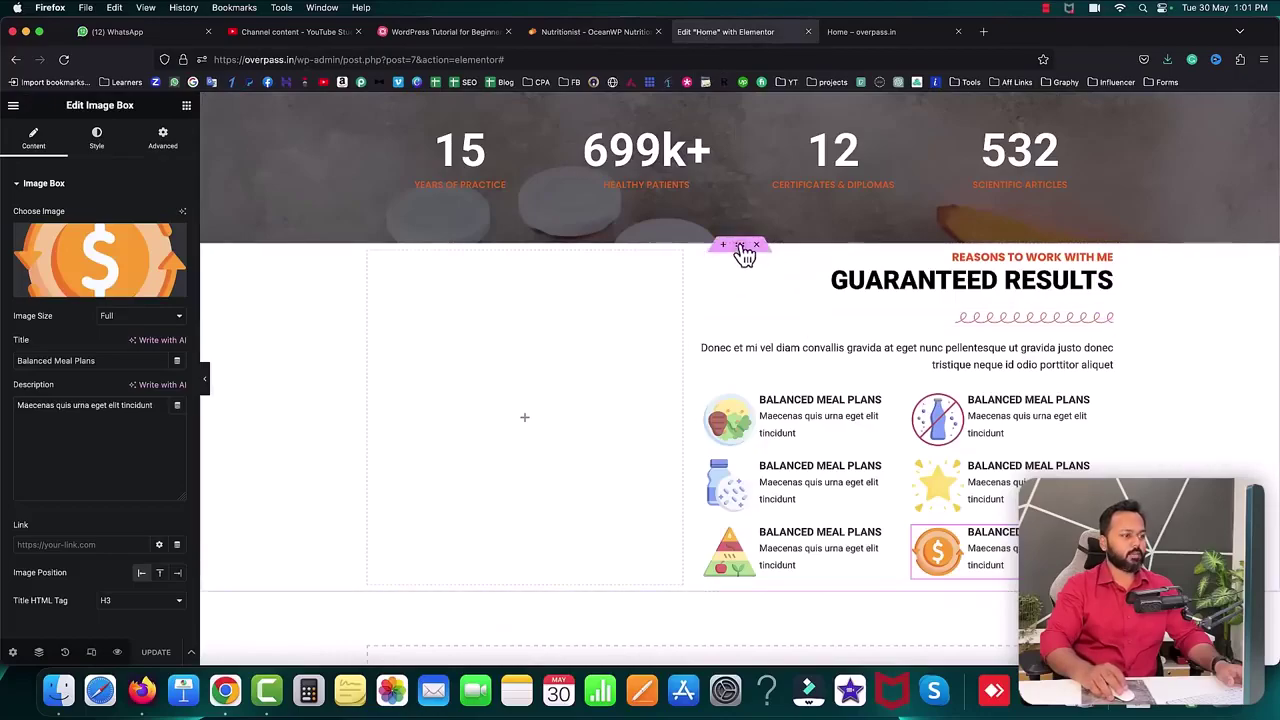
- Give the Guaranteed Results section a classic background using uploaded 3899145.jpg
click(738, 249)
click(106, 125)
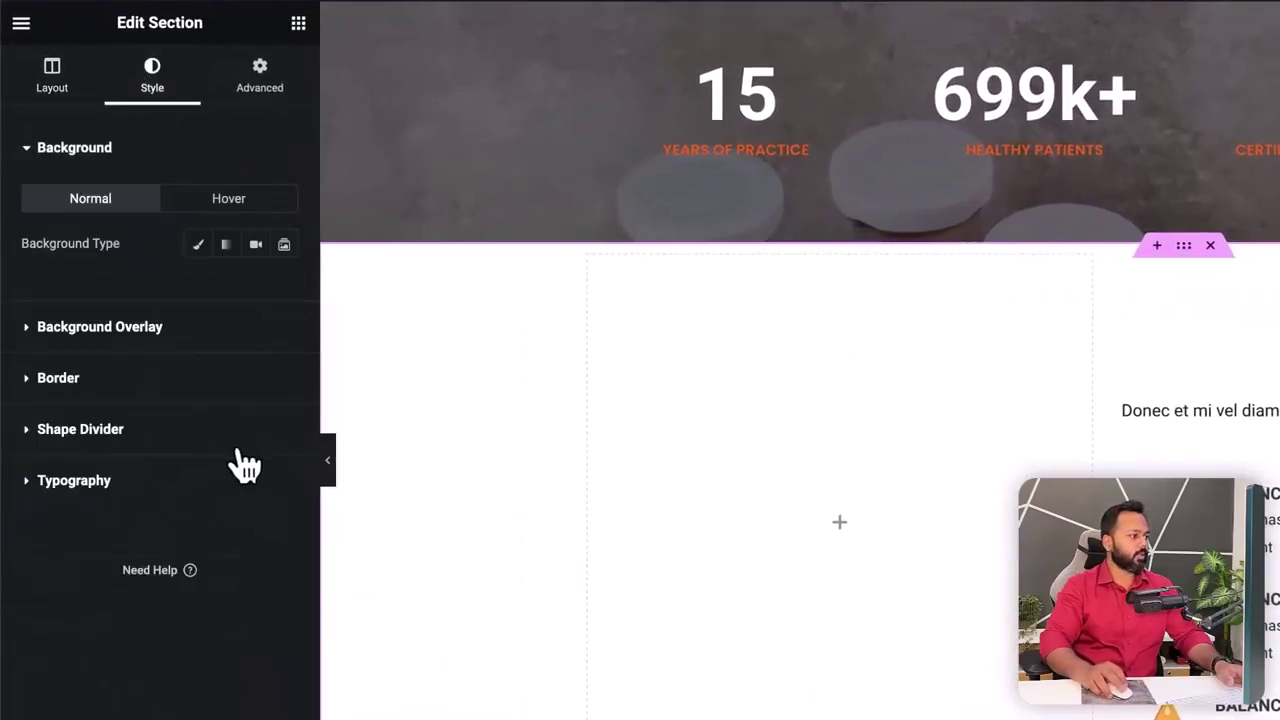
click(199, 244)
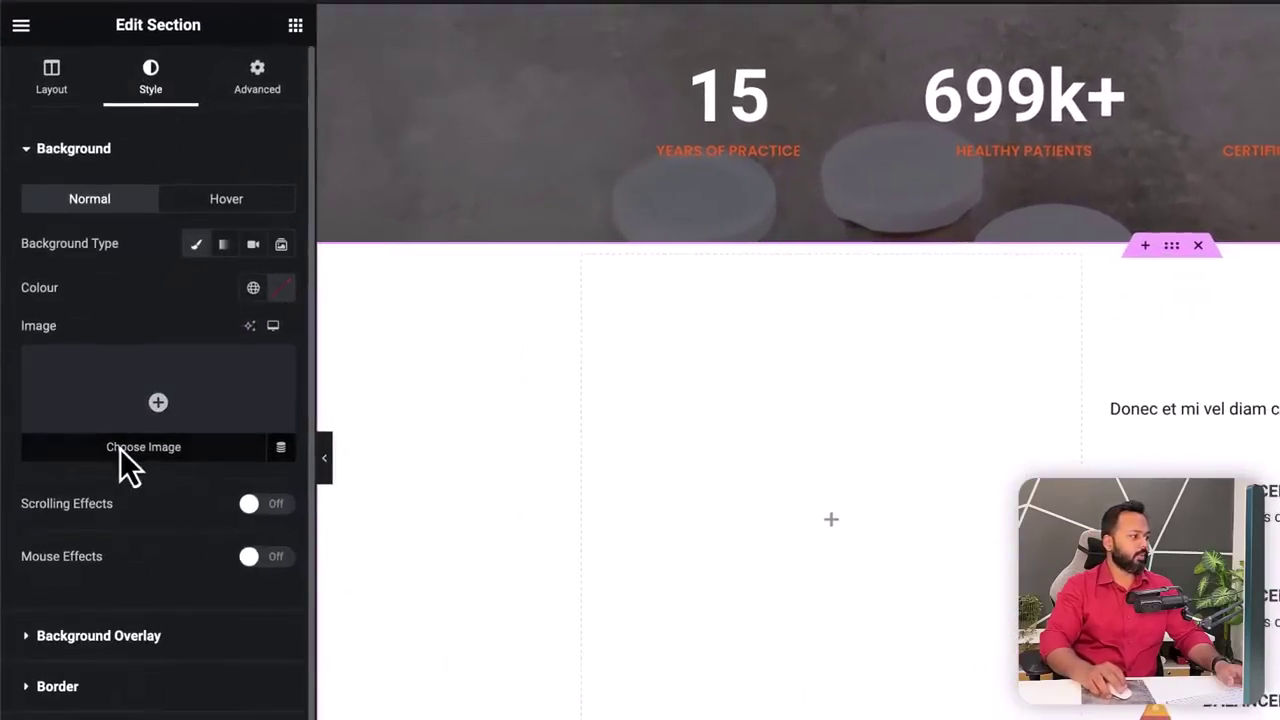
click(120, 448)
click(224, 142)
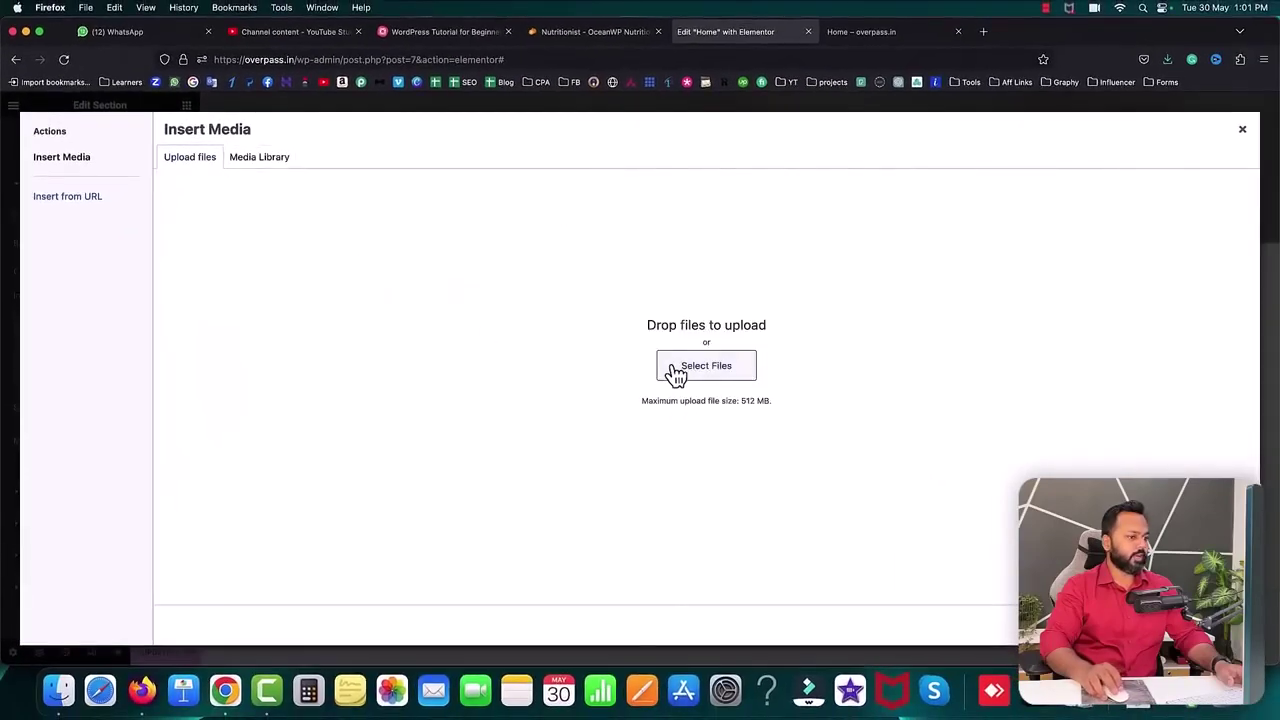
click(675, 372)
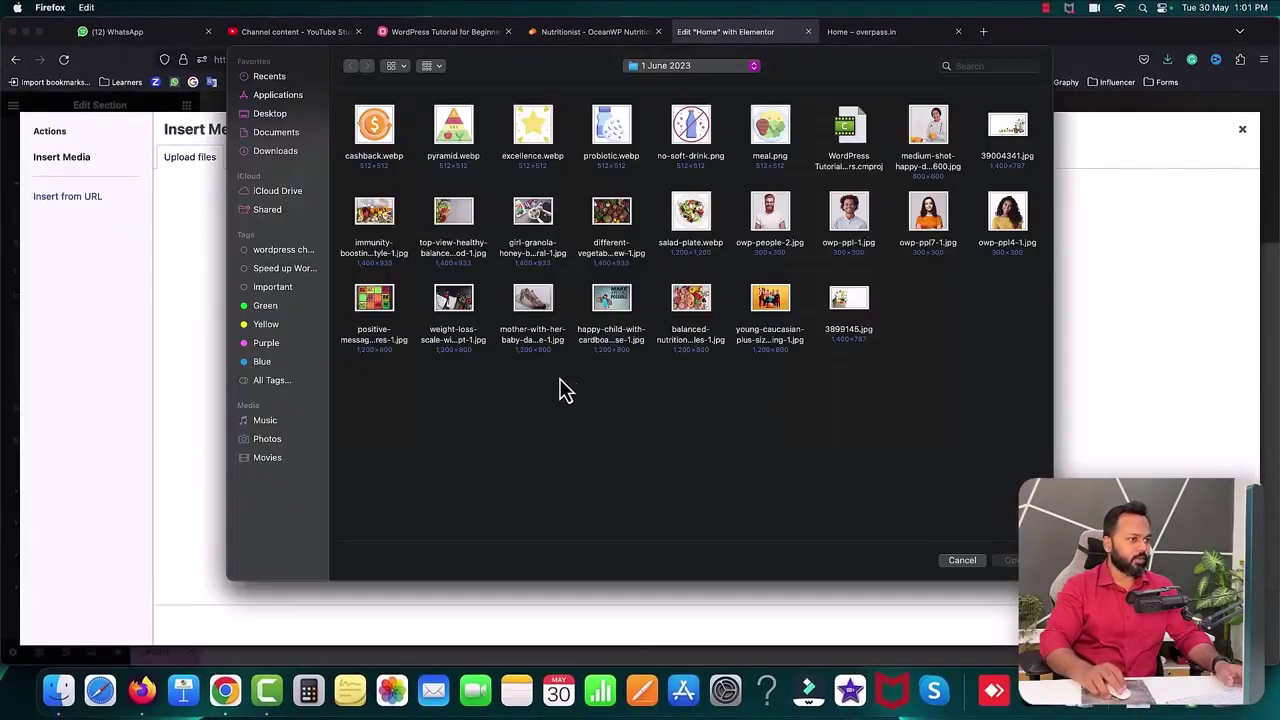
click(851, 312)
click(1010, 562)
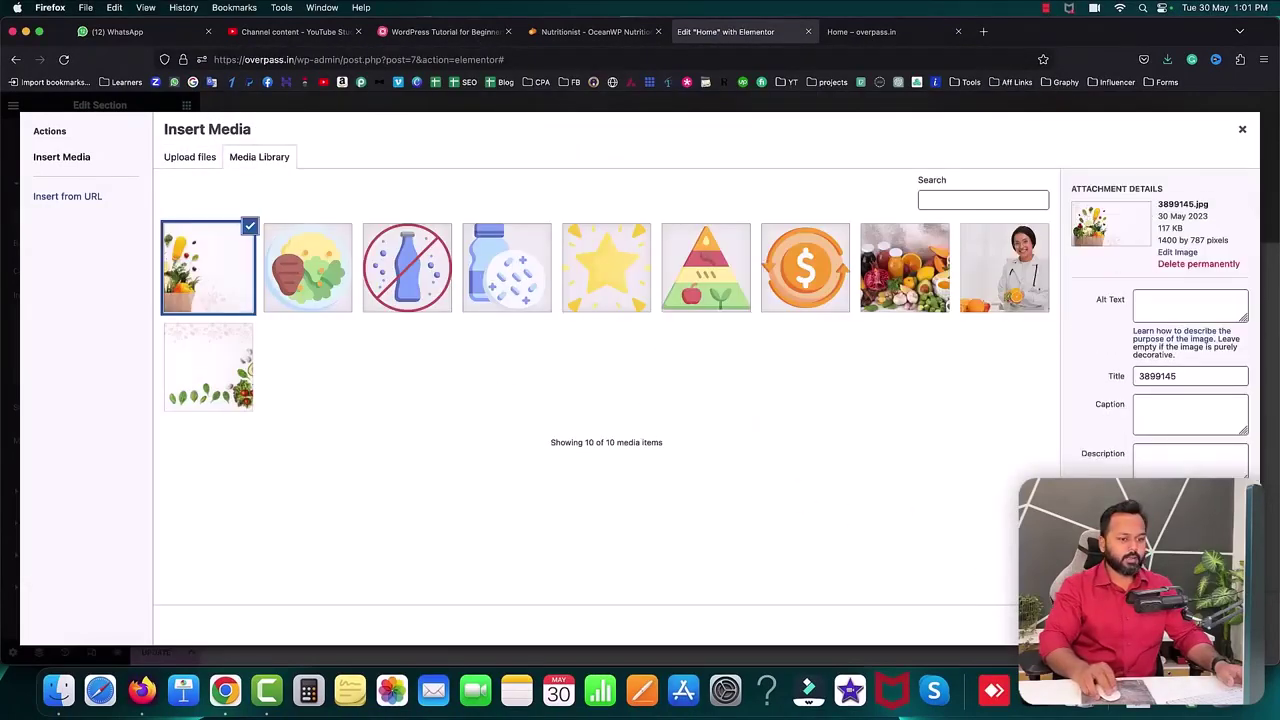
click(1210, 625)
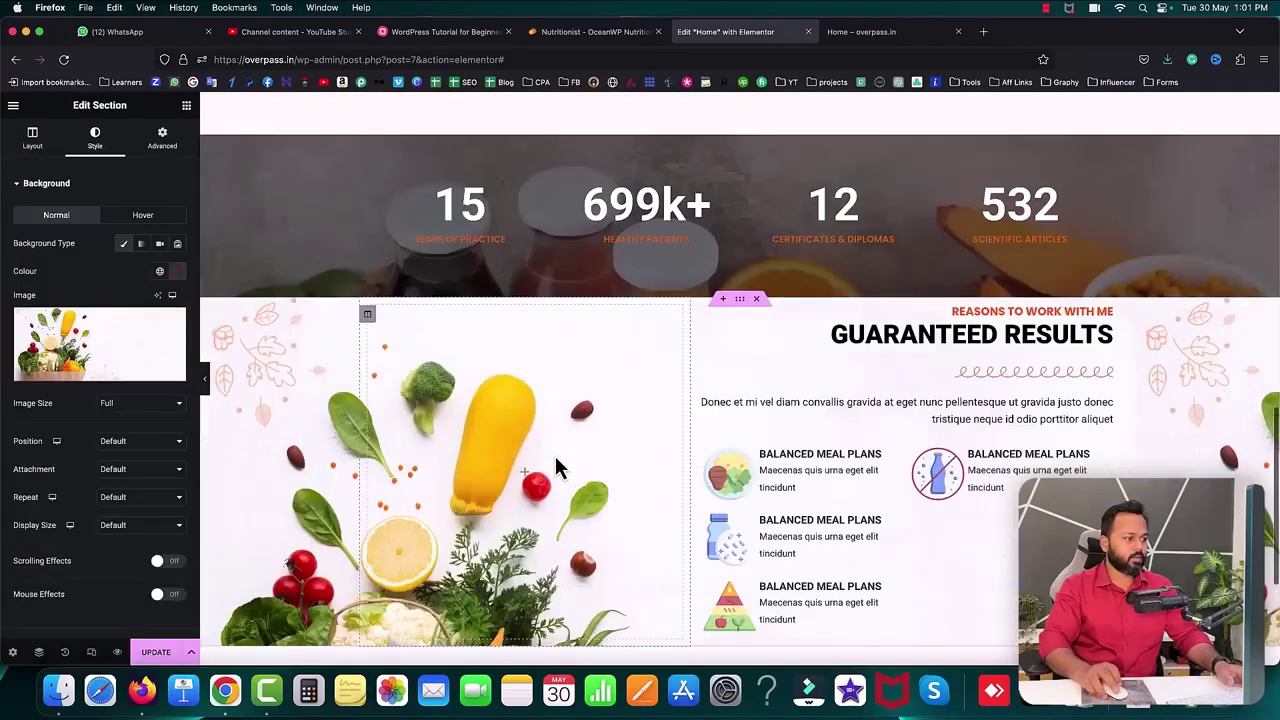
- Set the background to Centre Centre position, No-repeat, and Cover size
scroll(552, 451, down, 2)
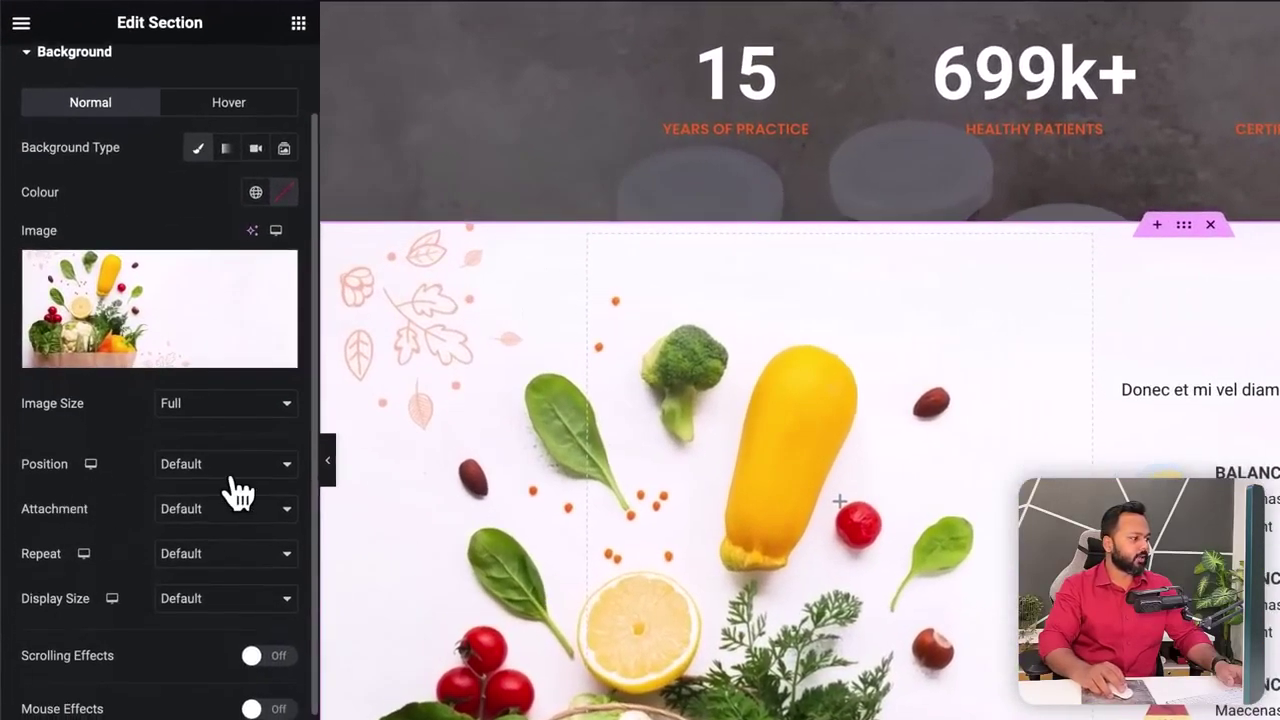
click(141, 443)
click(216, 481)
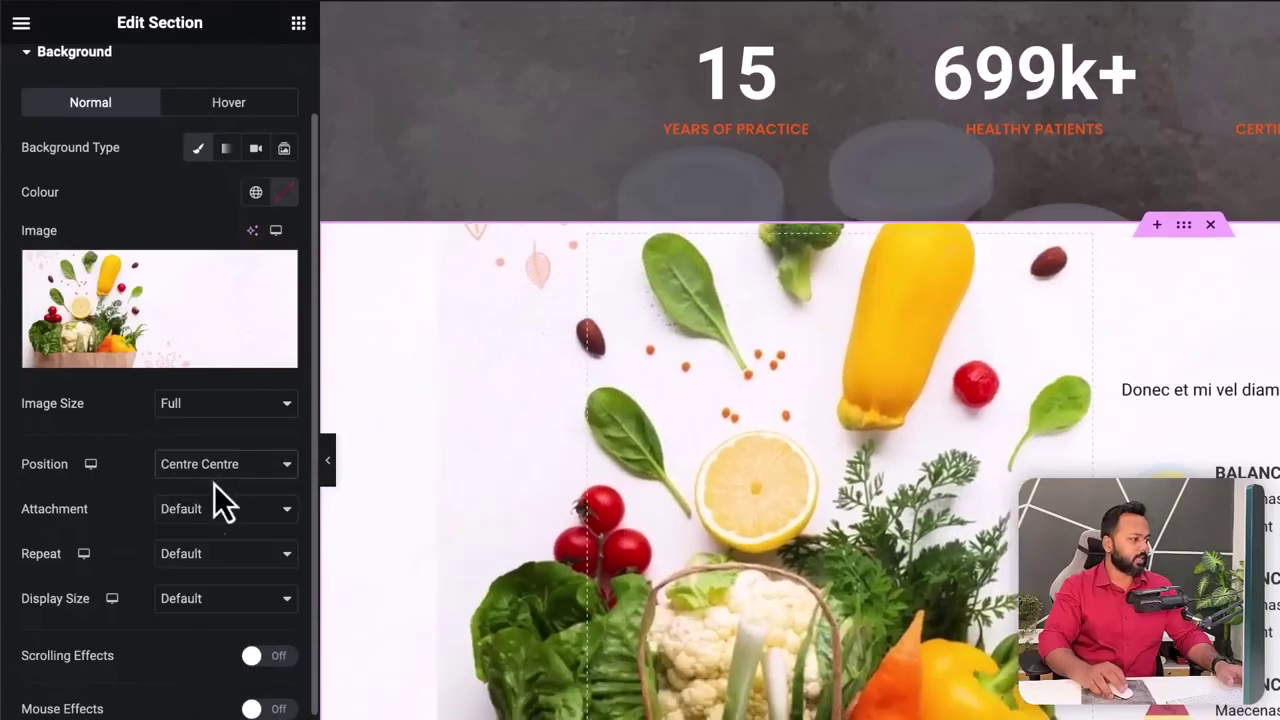
click(200, 562)
click(203, 575)
click(200, 600)
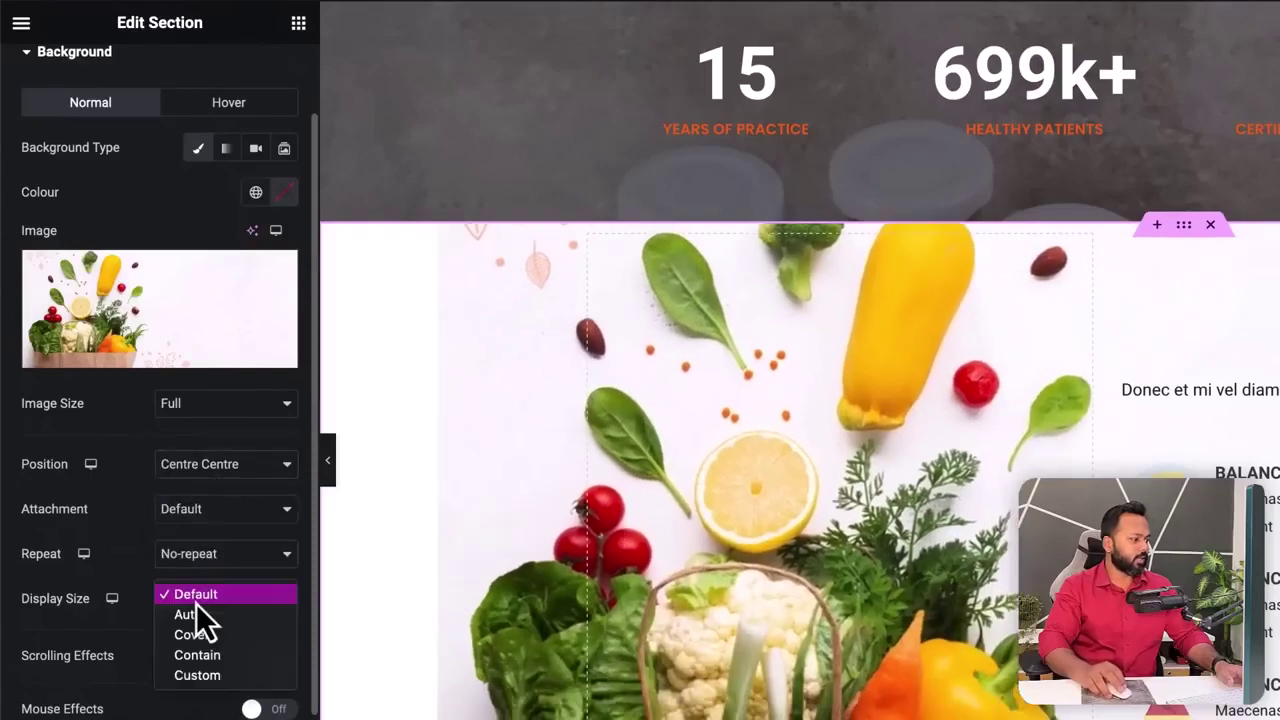
click(195, 636)
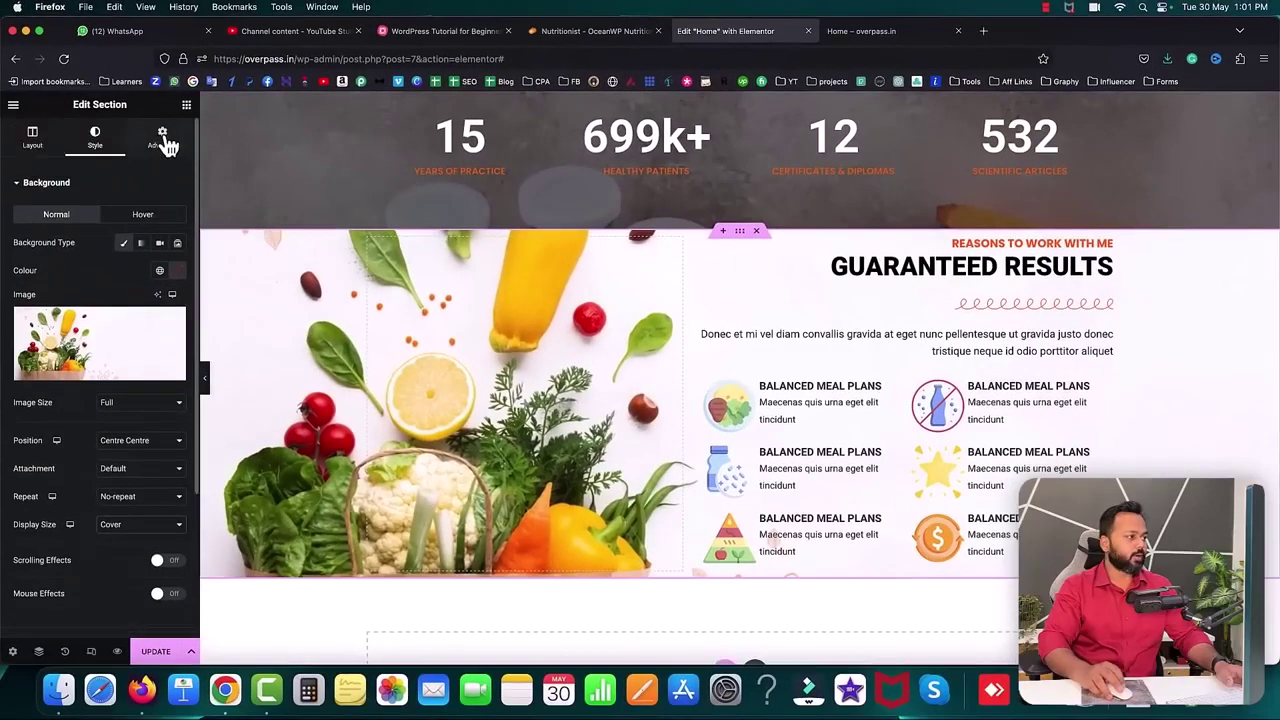
- Unlink the section's padding and raise the top padding to about 104 px
click(163, 140)
click(177, 282)
click(44, 280)
- Set the section's top and bottom padding to 100 px
drag(44, 281, 43, 284)
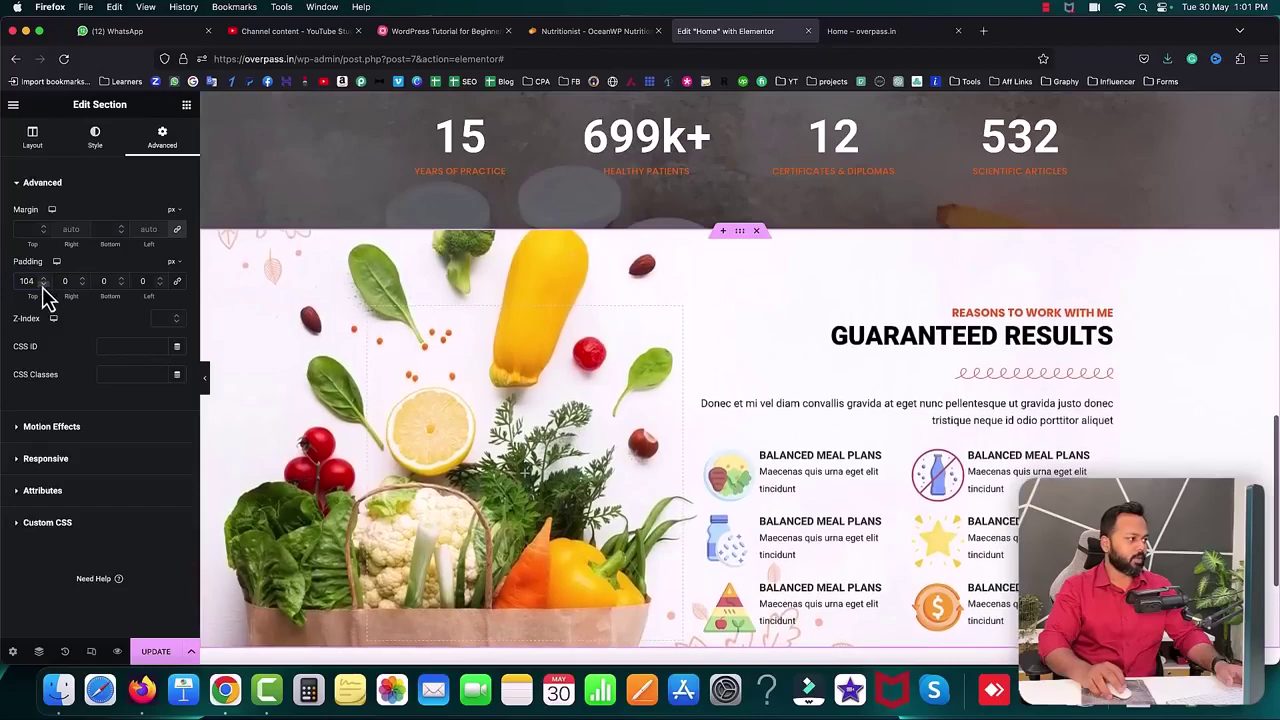
click(96, 282)
text(100)
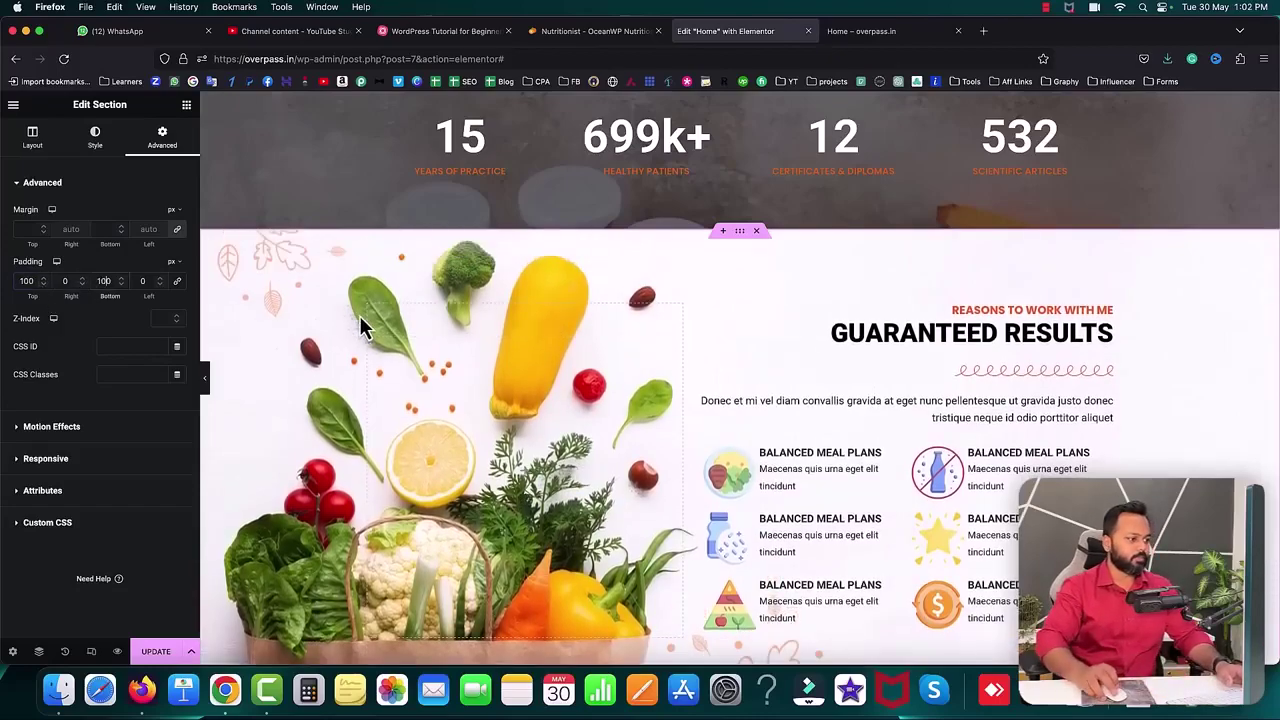
scroll(360, 315, down, 4)
scroll(360, 315, up, 1)
- Update the page, reload the live homepage, compare with the Nutri demo, and return
click(162, 656)
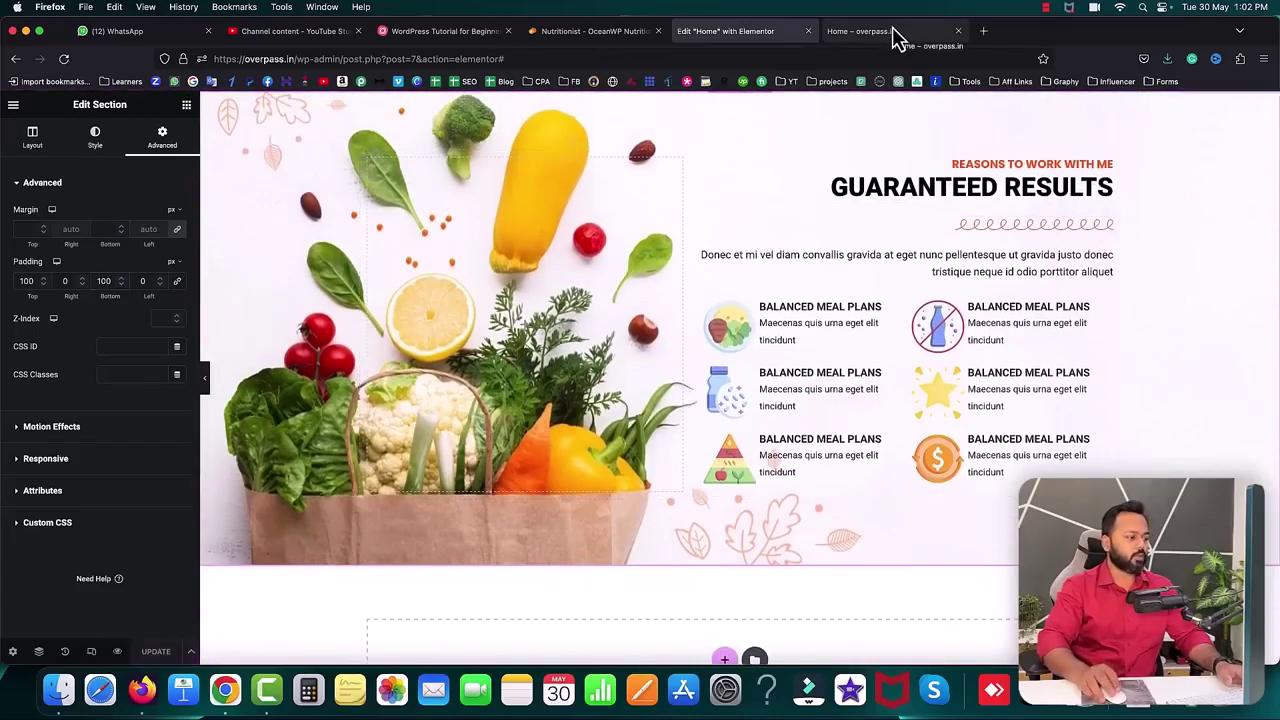
click(893, 32)
click(62, 62)
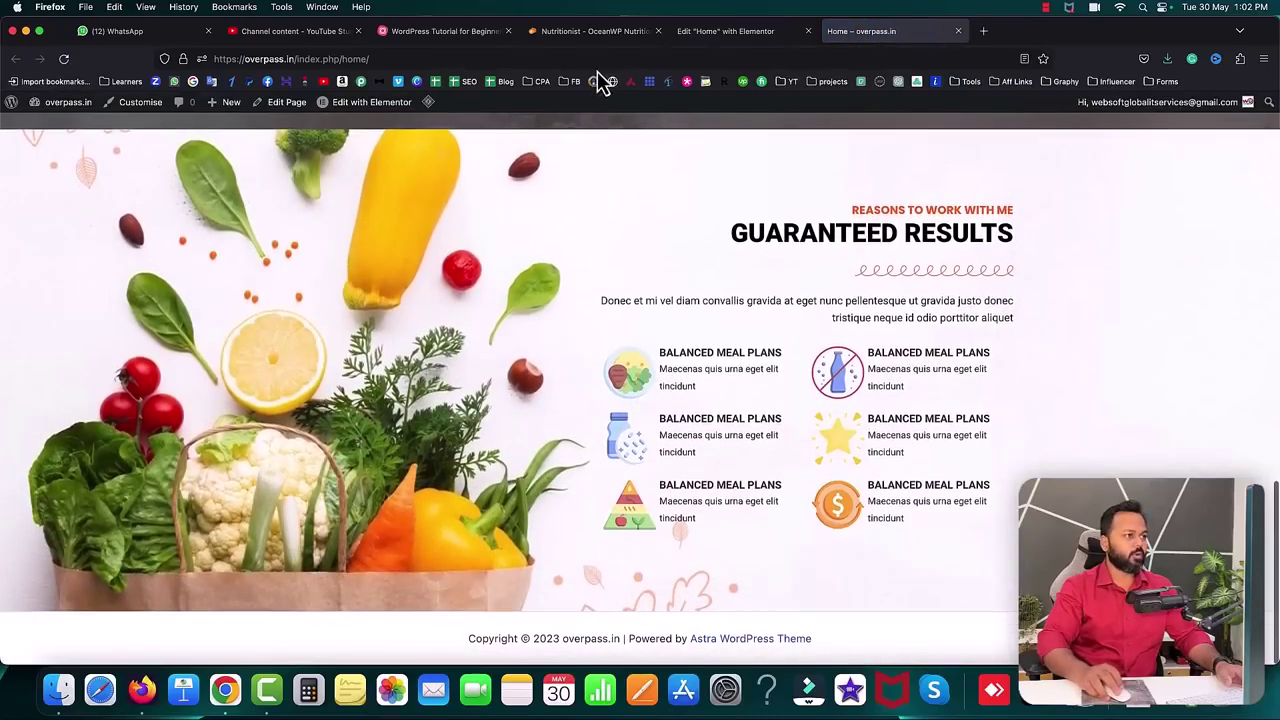
click(566, 39)
scroll(590, 345, up, 1)
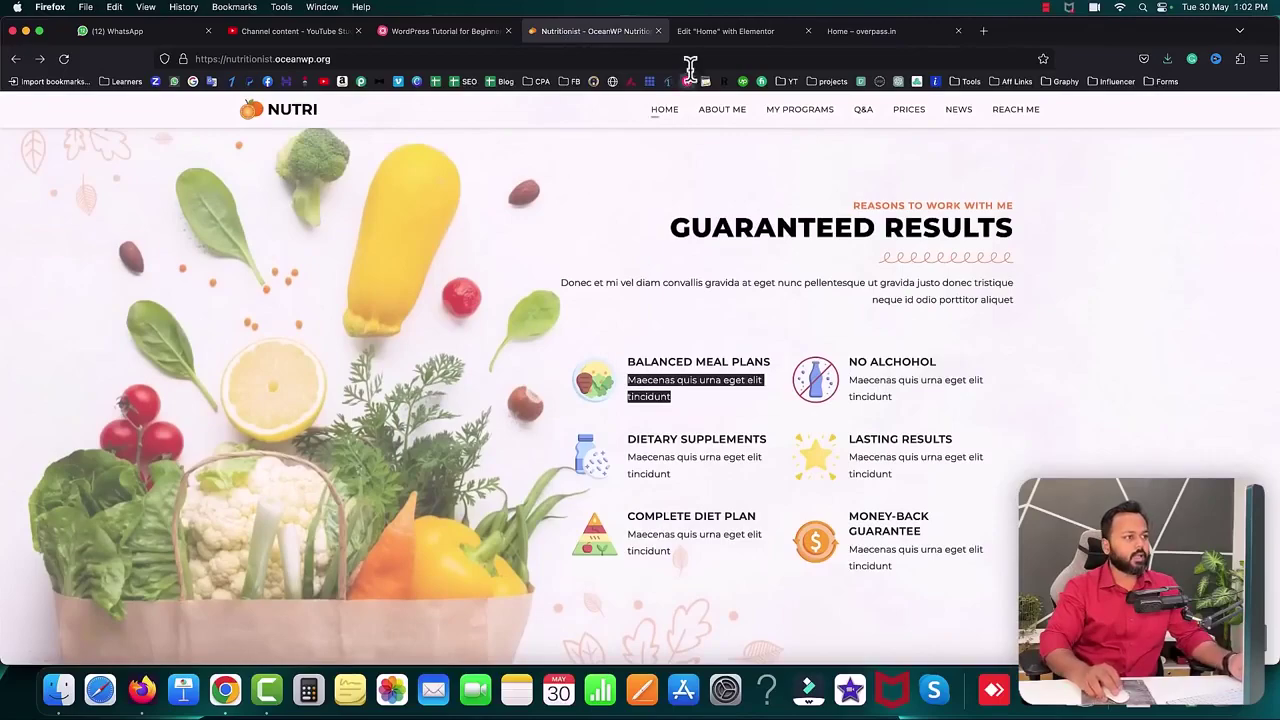
click(706, 33)
scroll(720, 220, up, 2)
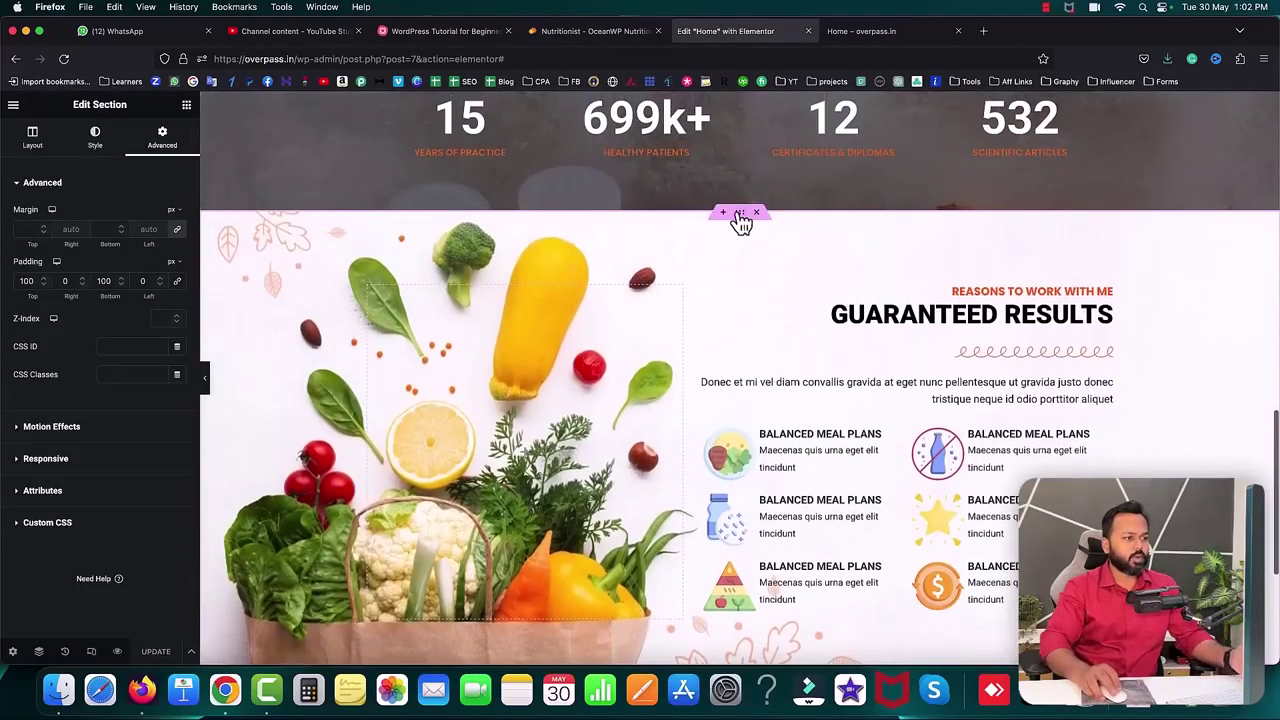
- Give the section a classic background overlay in pure white (#FFFFFF)
click(95, 137)
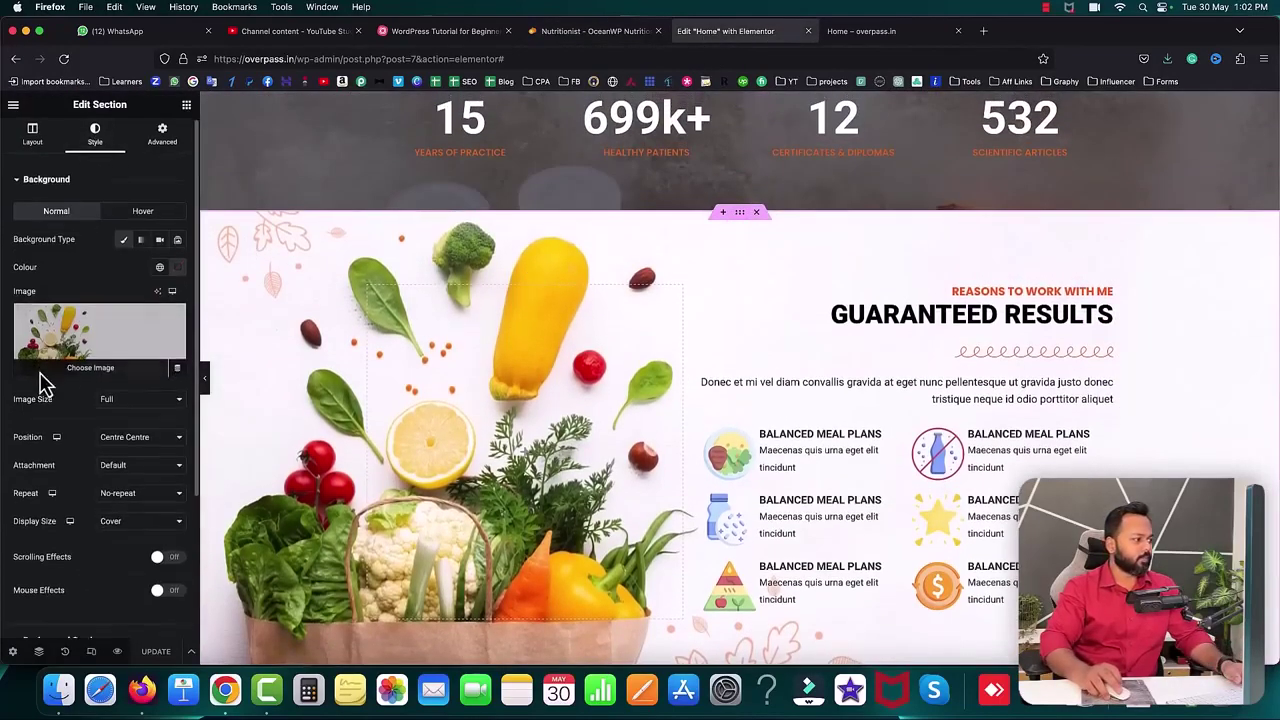
scroll(68, 400, down, 3)
click(38, 446)
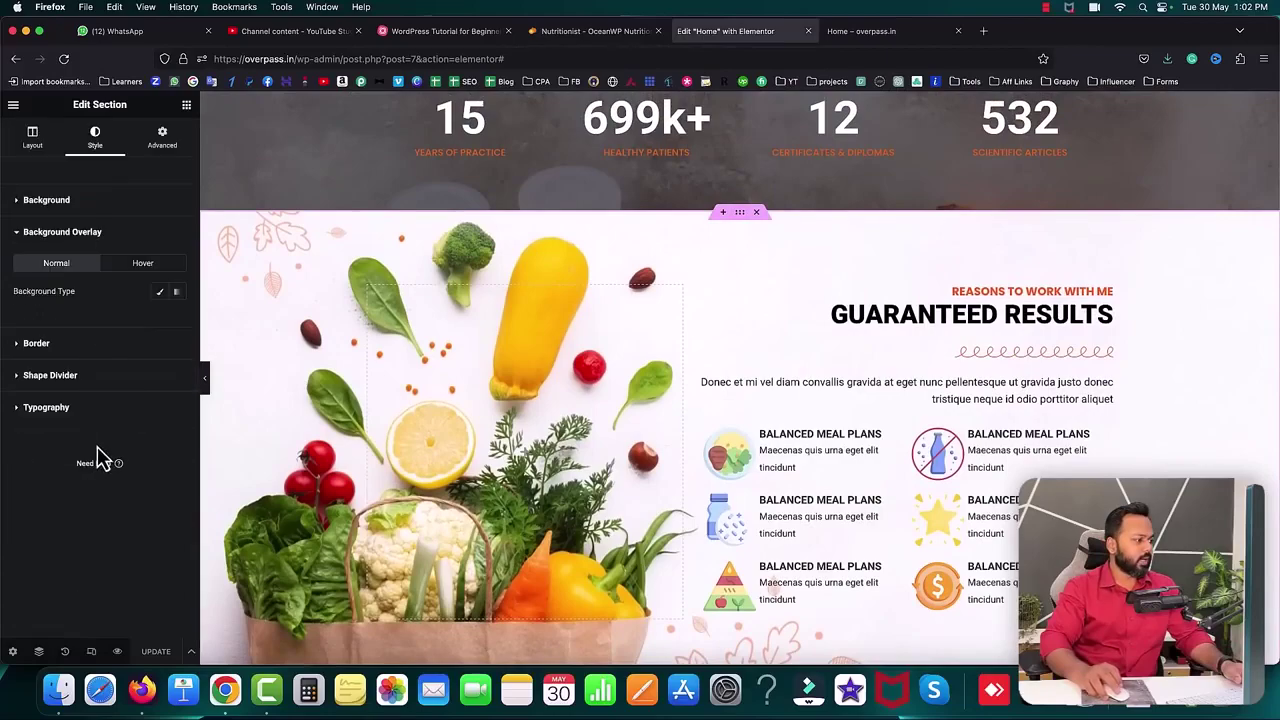
click(161, 295)
click(177, 319)
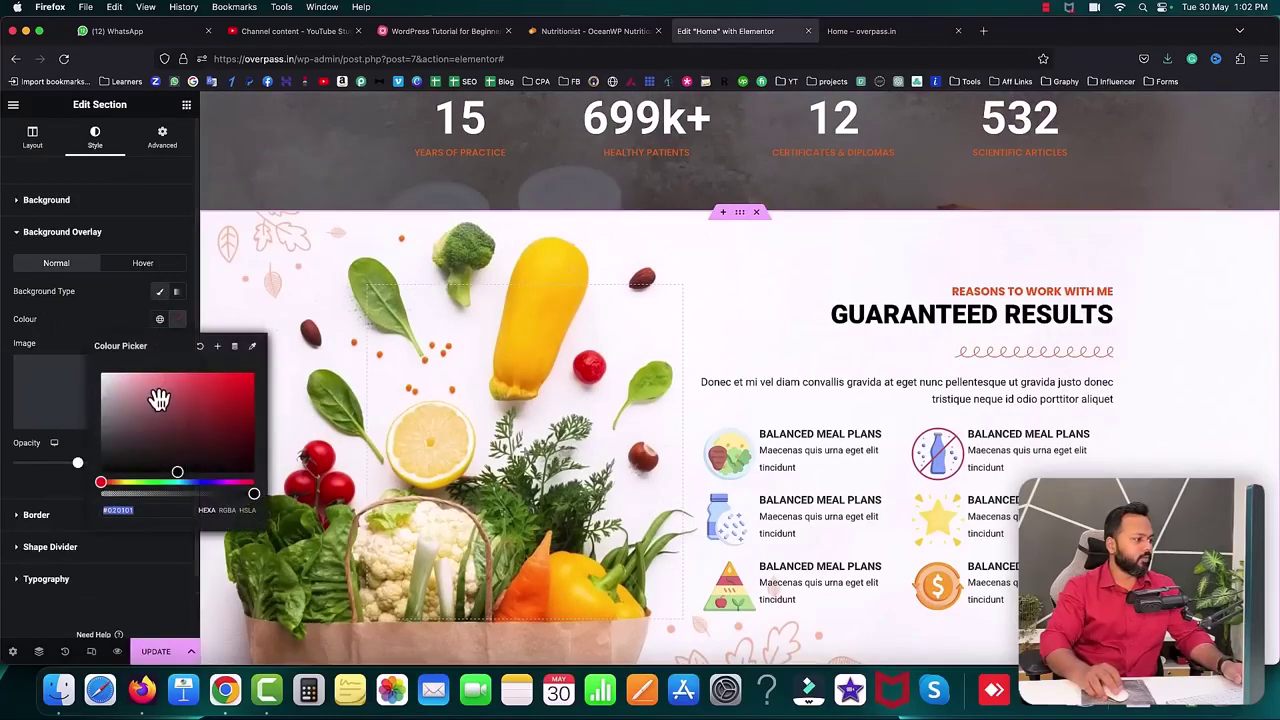
click(120, 400)
drag(120, 400, 96, 372)
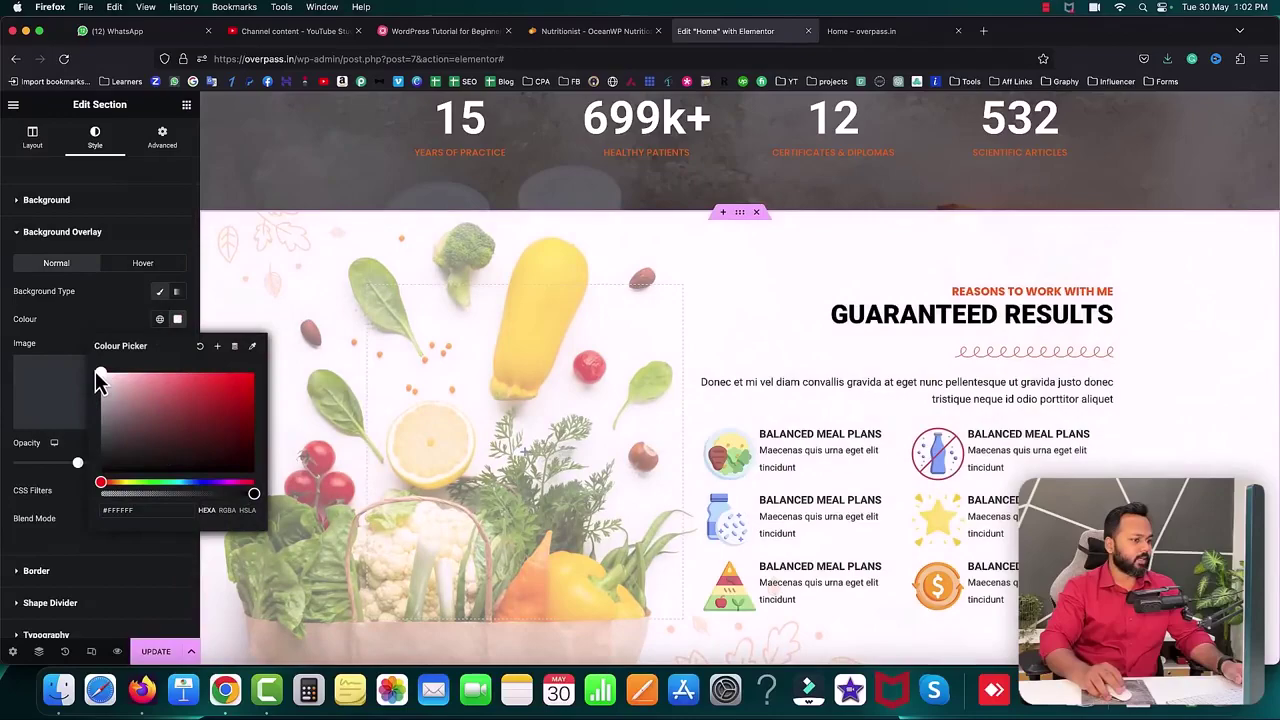
click(72, 323)
- Reload the live home page and scroll through the washed-out vegetable section
click(885, 33)
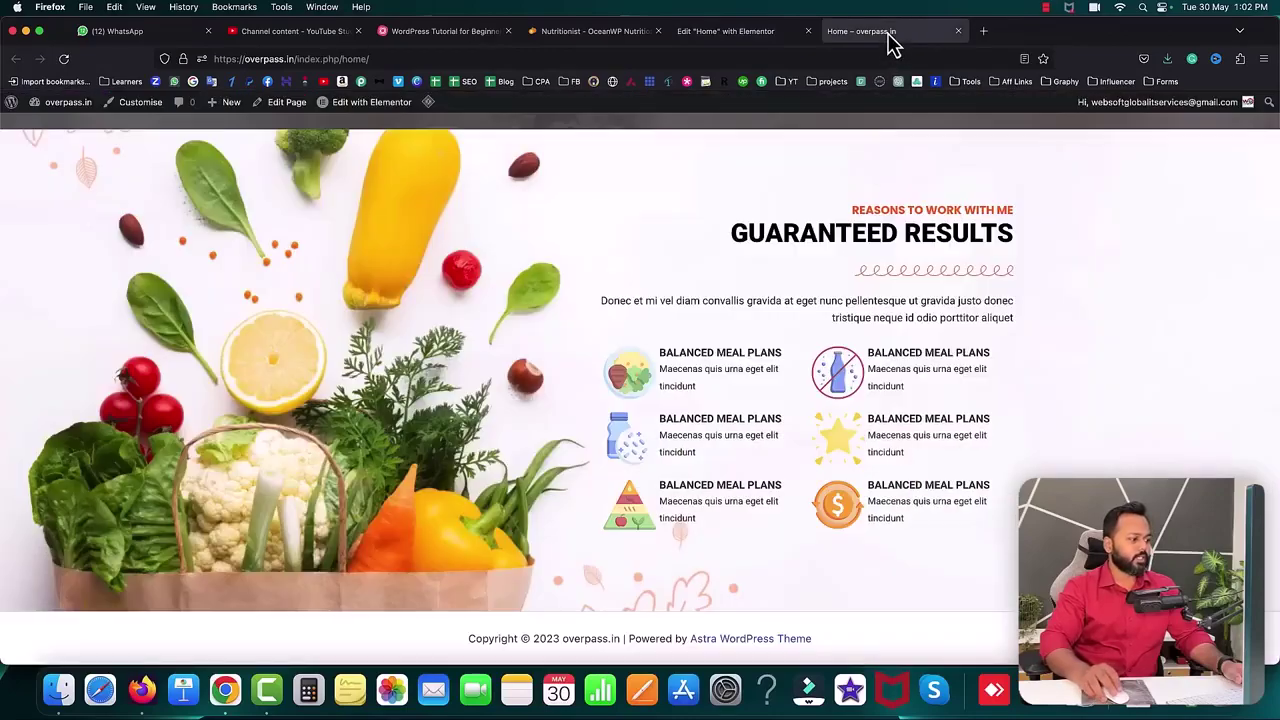
click(63, 58)
scroll(502, 327, up, 10)
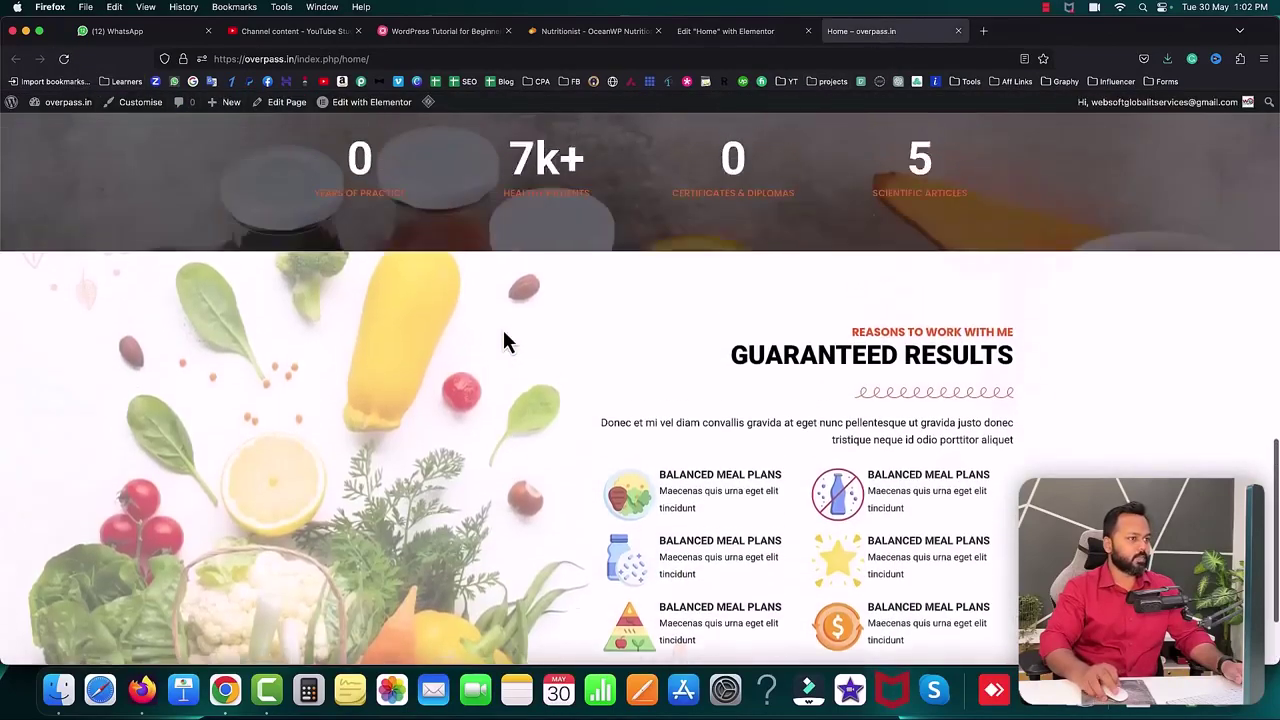
scroll(502, 327, up, 4)
scroll(503, 330, down, 4)
scroll(503, 329, down, 8)
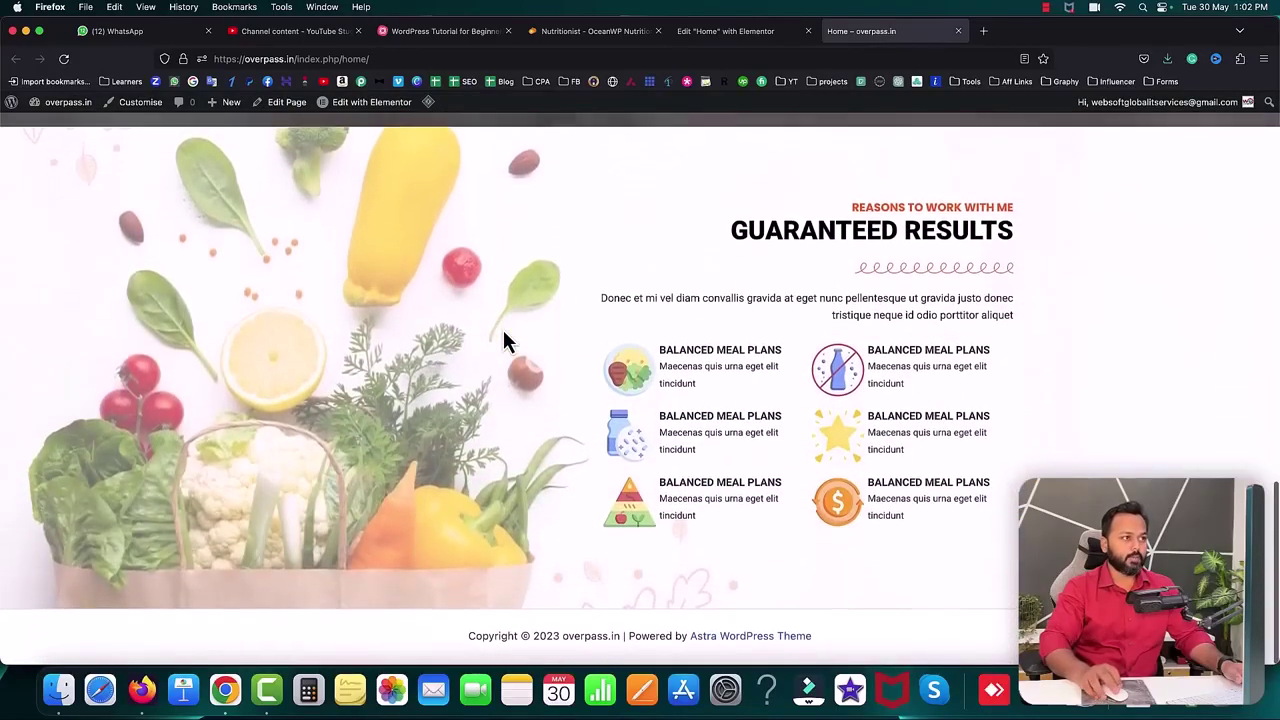
- Browse the Nutritionist demo's pricing and FAQ sections, then return to Elementor
click(575, 31)
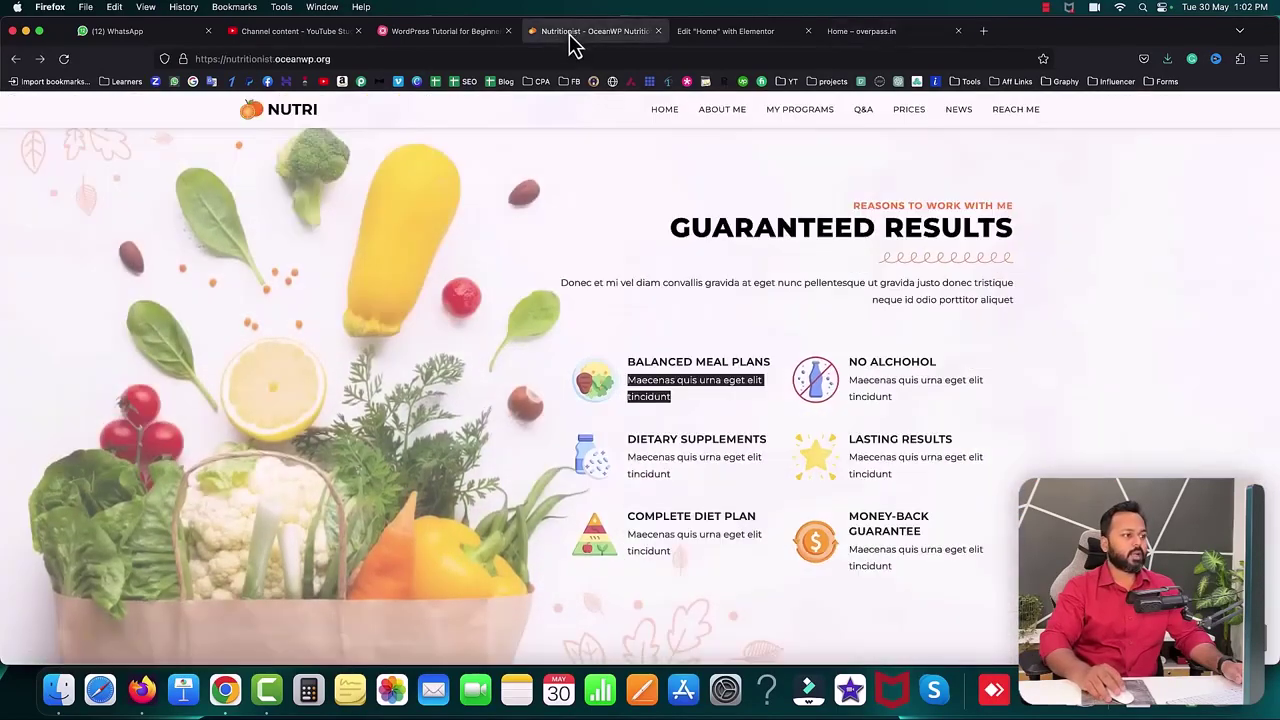
scroll(752, 400, down, 10)
scroll(754, 402, down, 15)
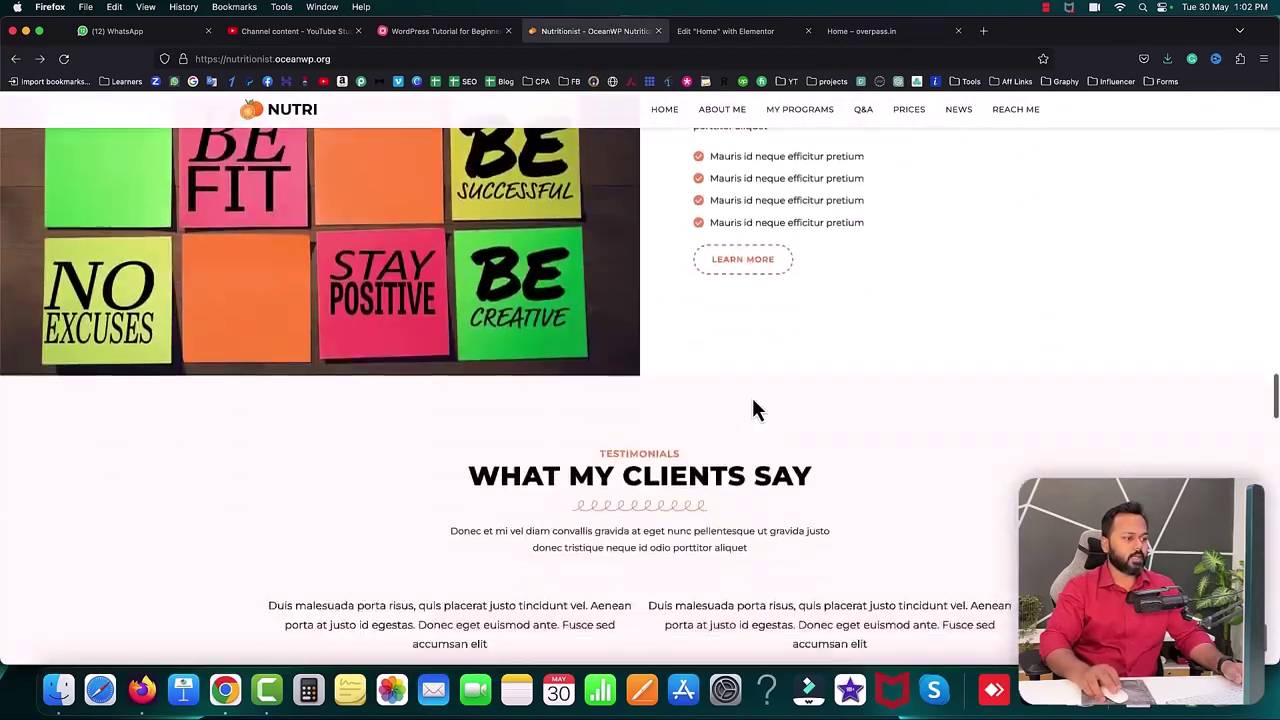
scroll(755, 400, down, 2)
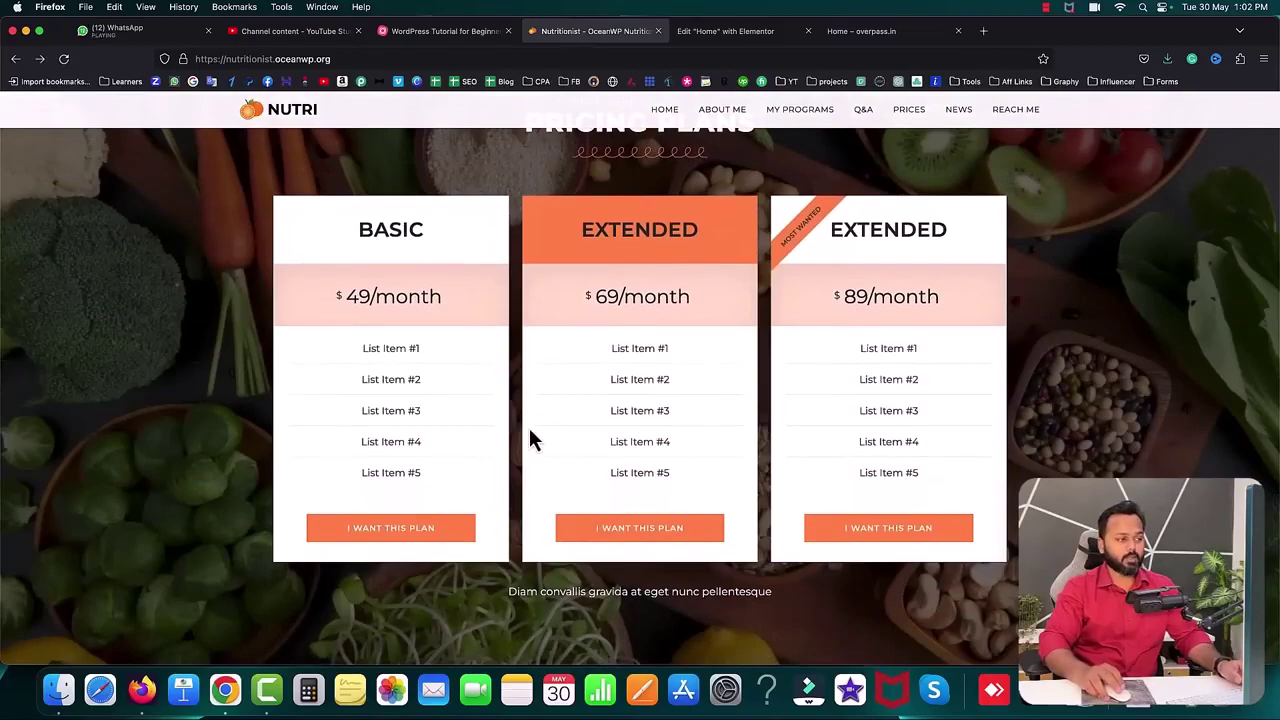
scroll(550, 438, up, 8)
scroll(557, 443, up, 4)
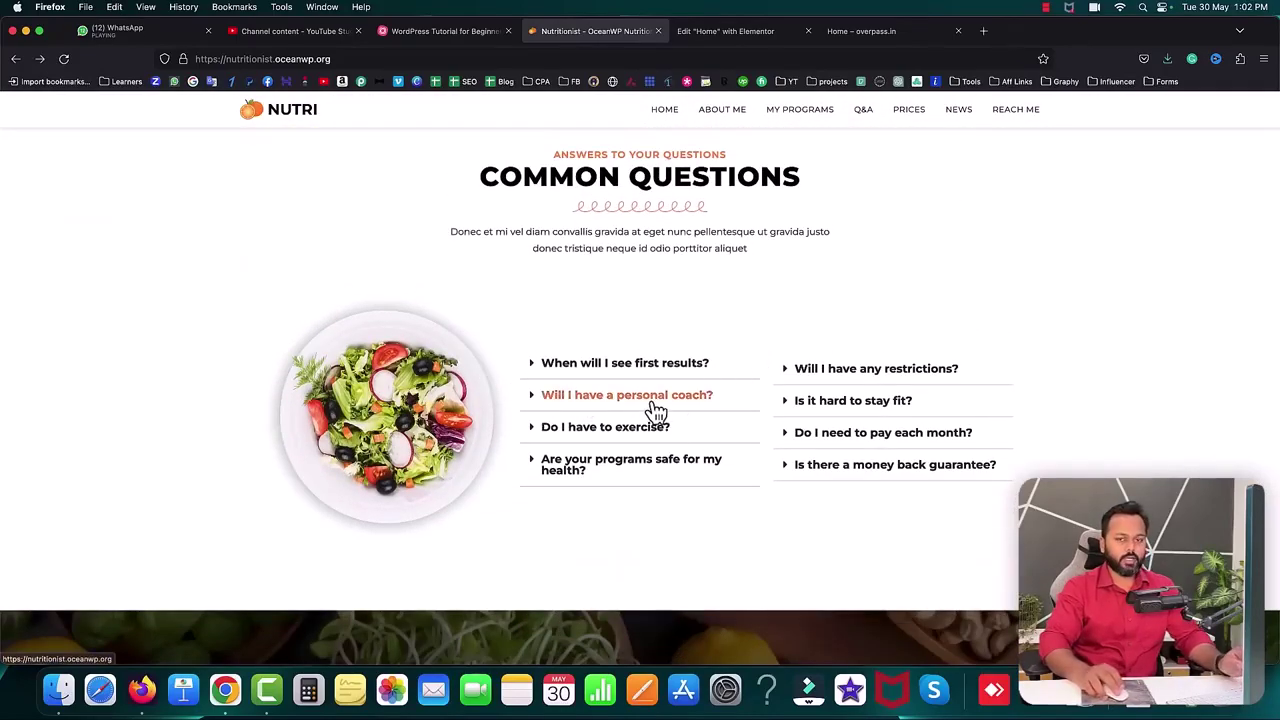
scroll(700, 395, down, 3)
scroll(729, 393, down, 10)
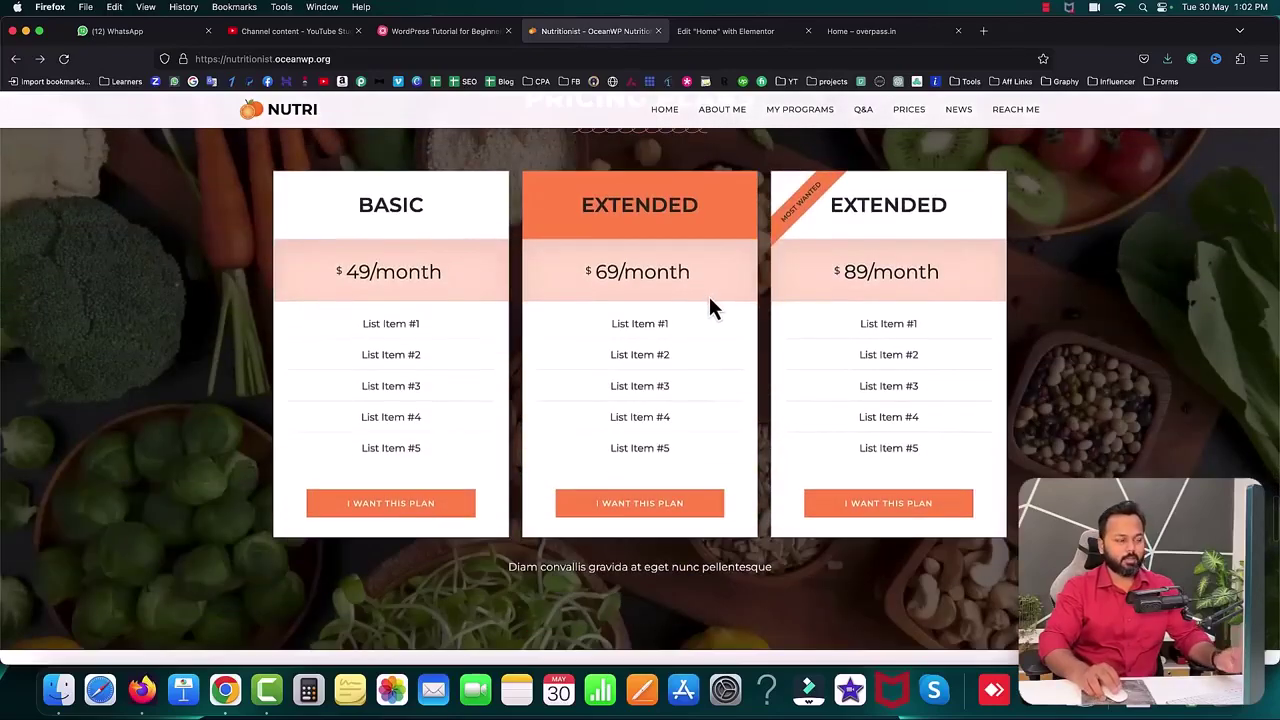
scroll(708, 297, up, 2)
click(725, 31)
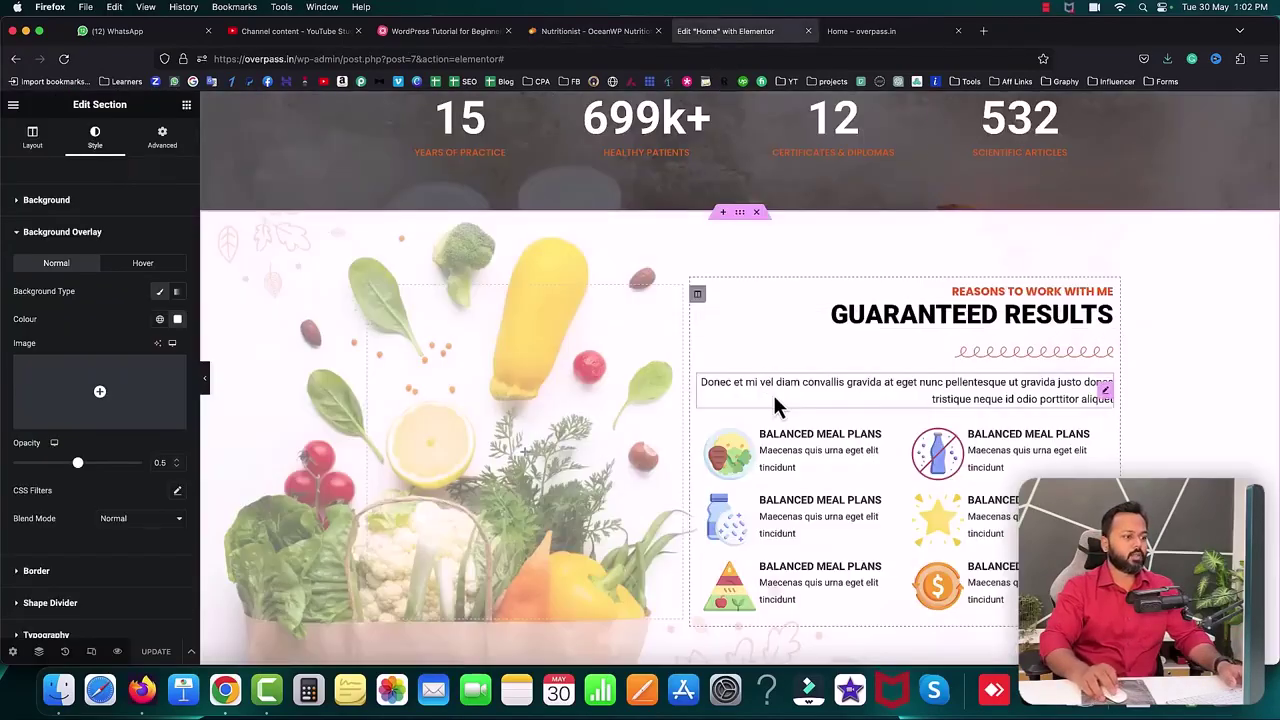
scroll(772, 392, down, 5)
- Add a single-column section at the bottom and drop an Inner Section into it
click(724, 491)
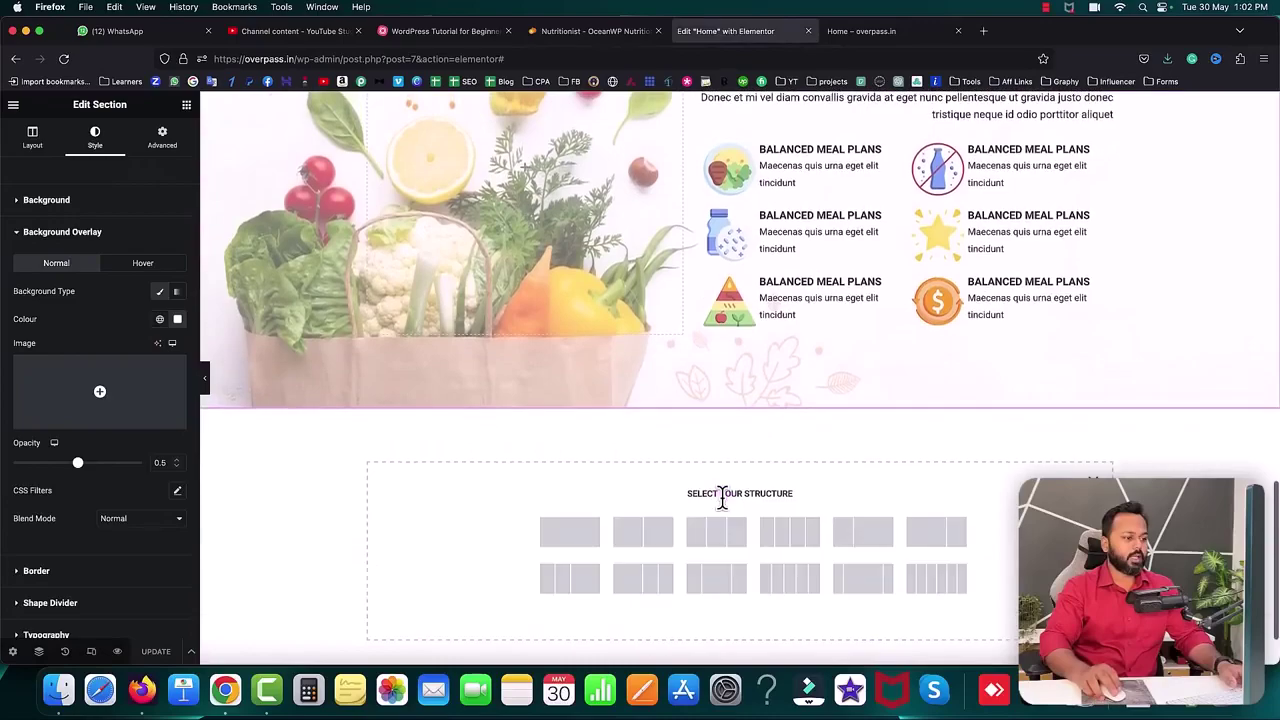
click(569, 531)
click(740, 436)
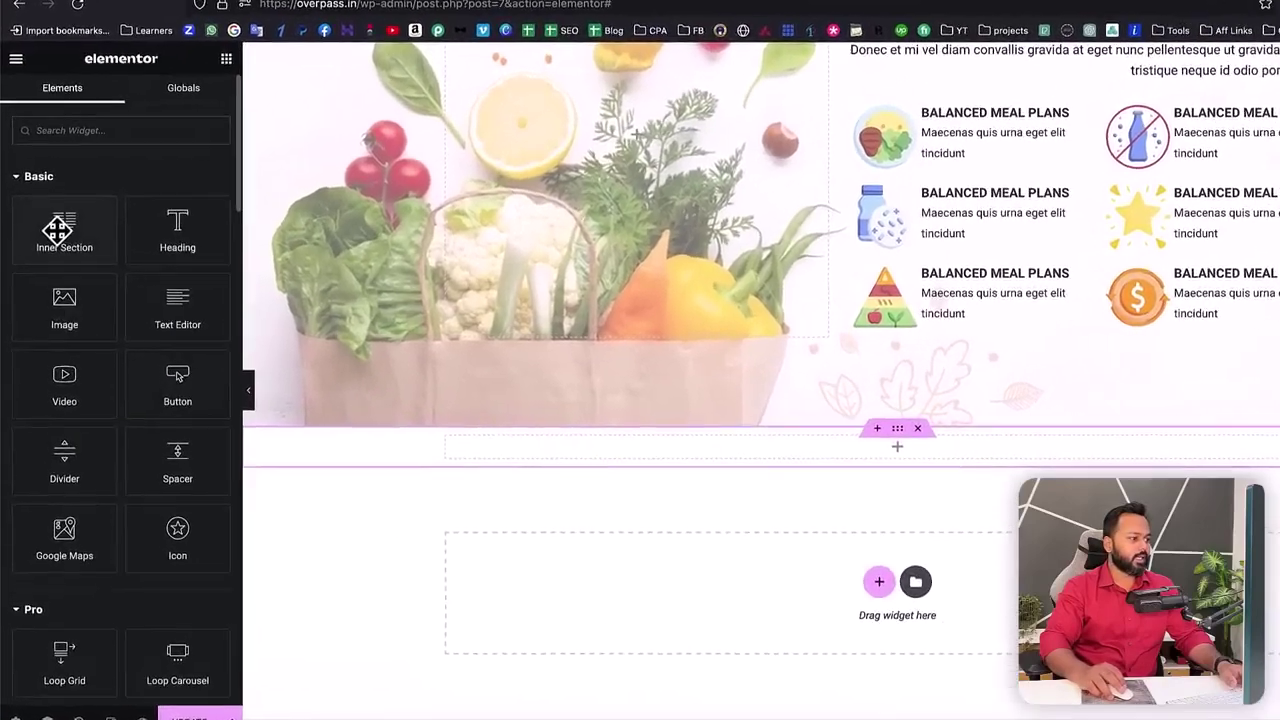
drag(53, 238, 471, 431)
drag(661, 477, 663, 488)
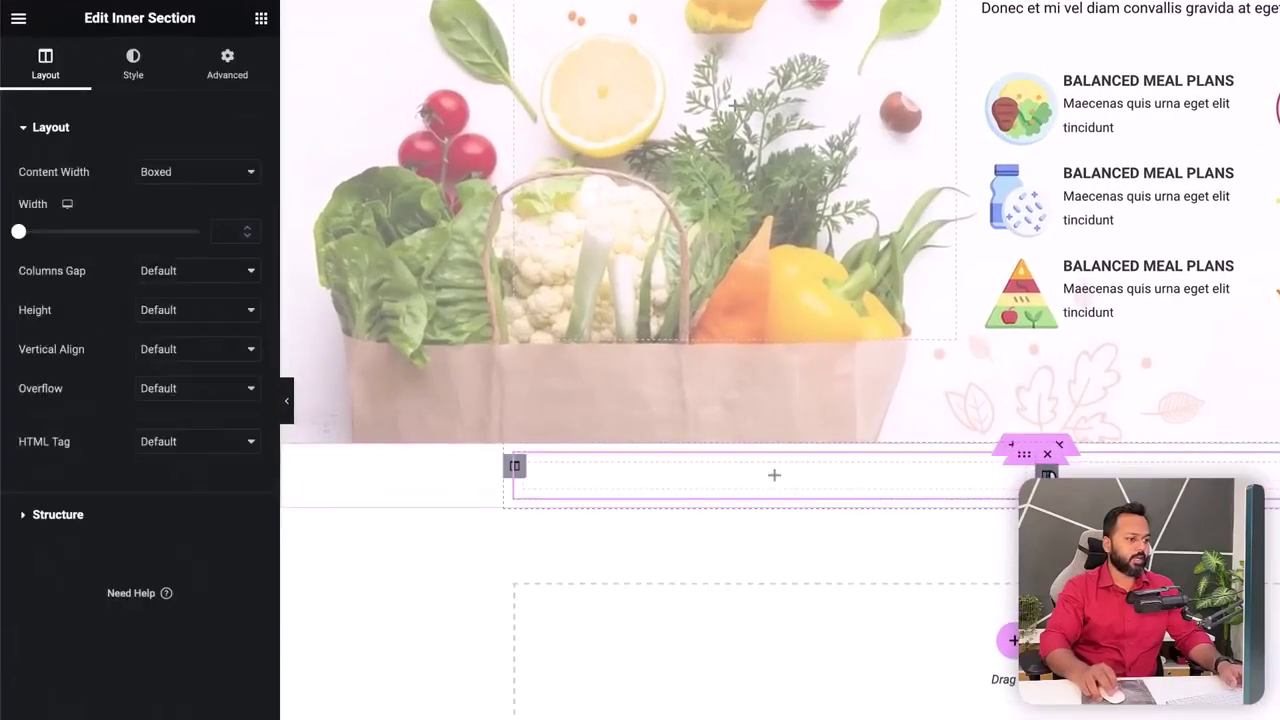
- Give the outer section a classic background using an uploaded vegetables photo
click(1048, 474)
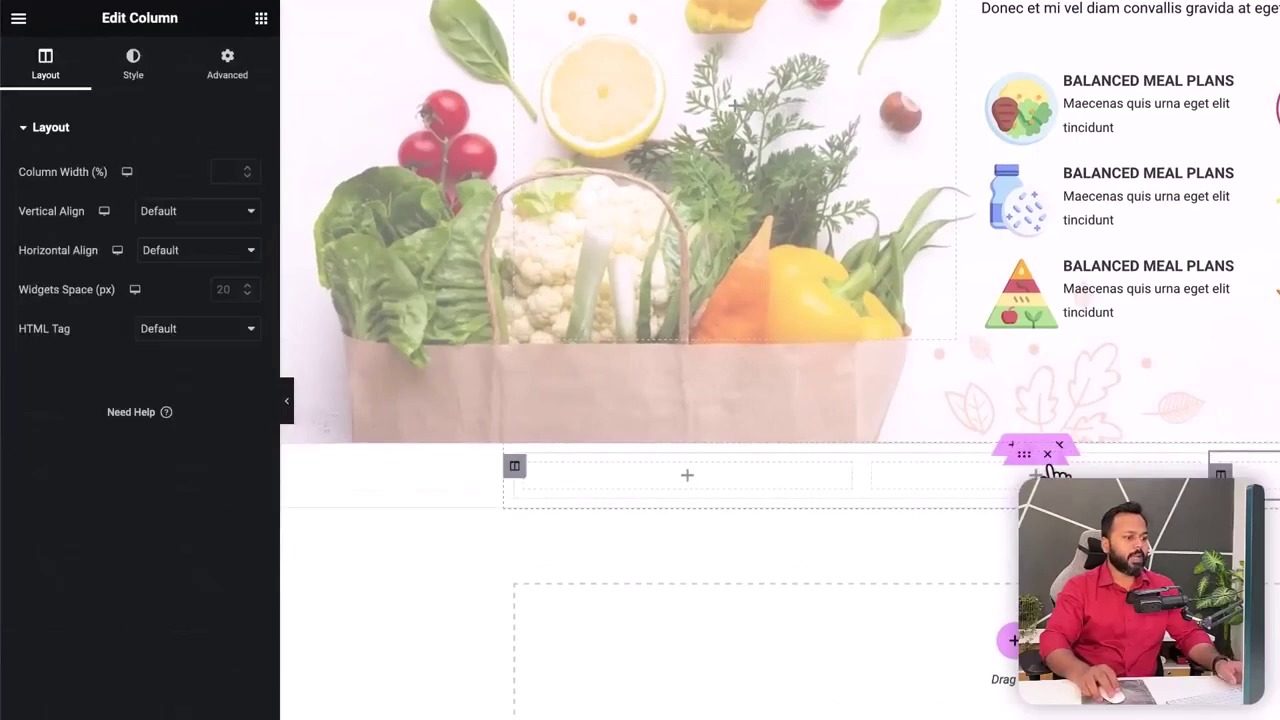
click(1036, 445)
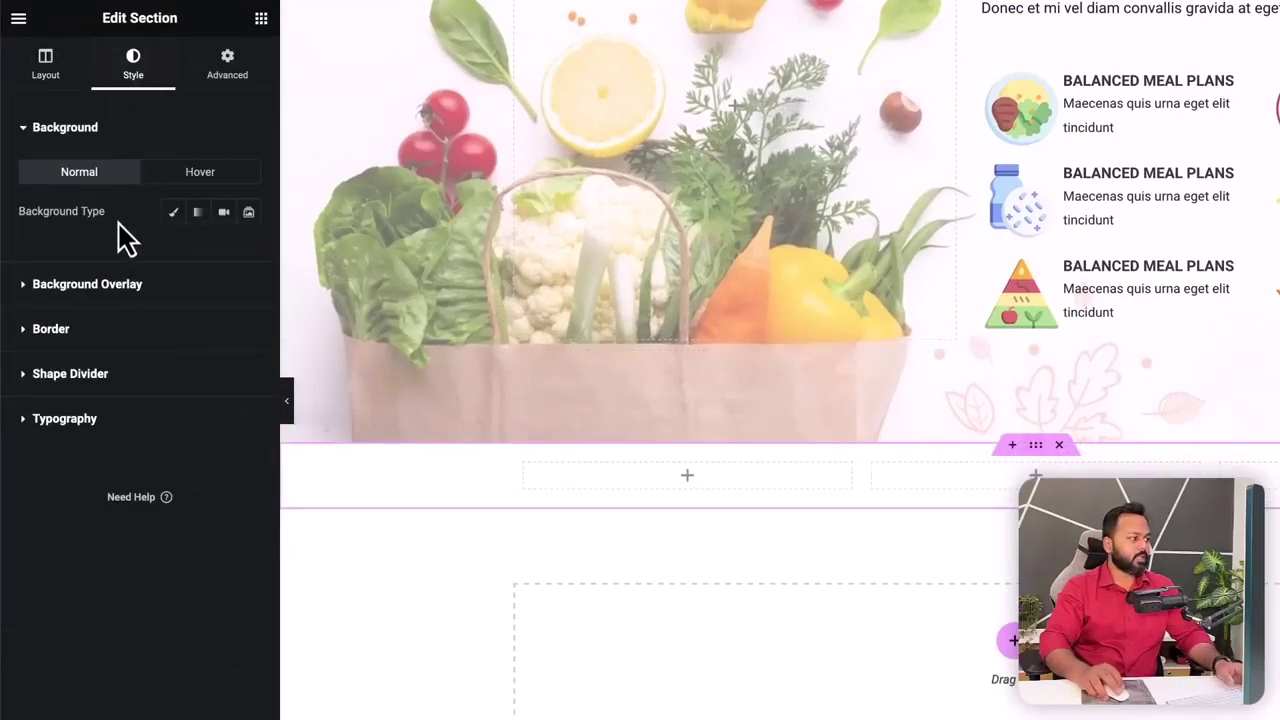
click(173, 212)
click(141, 350)
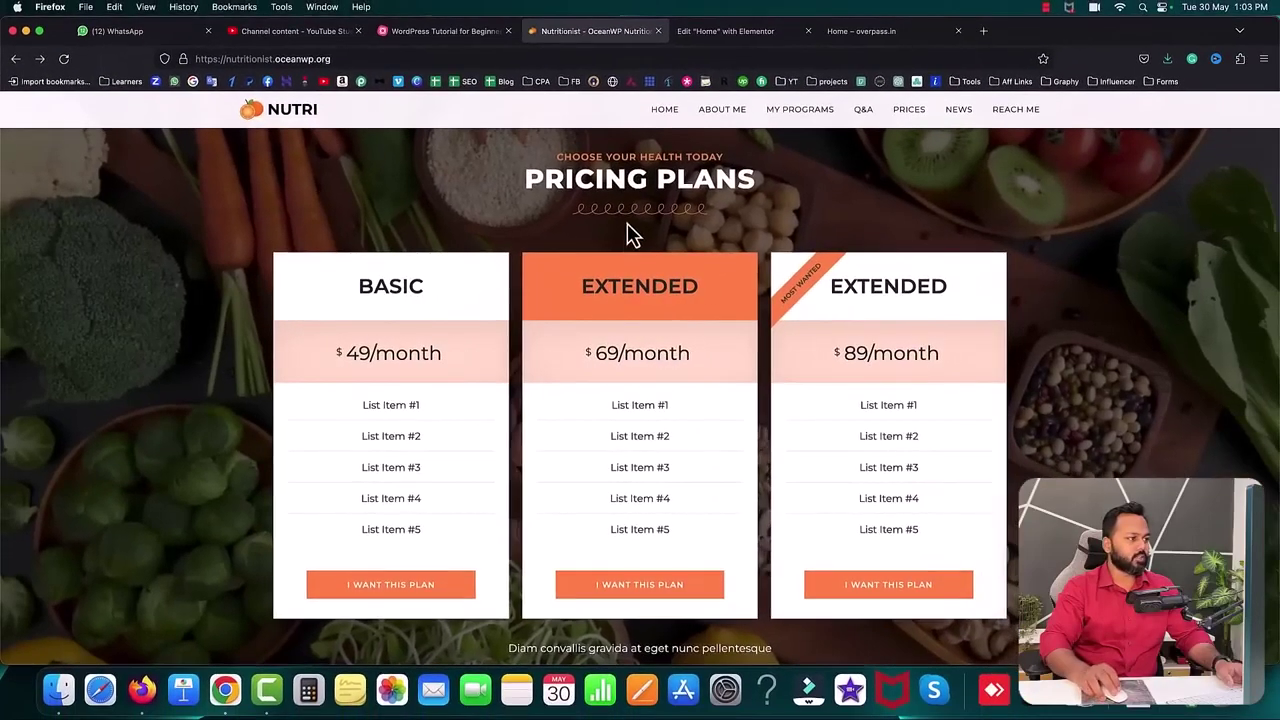
scroll(629, 234, up, 1)
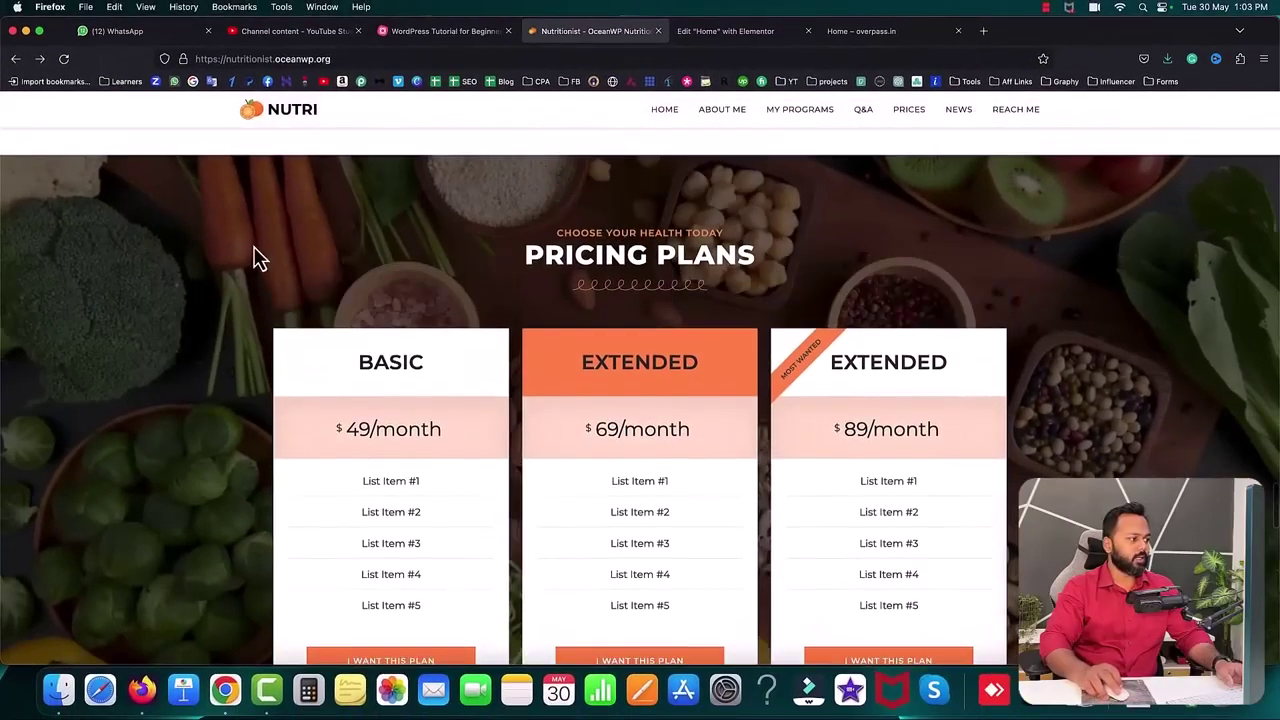
click(737, 33)
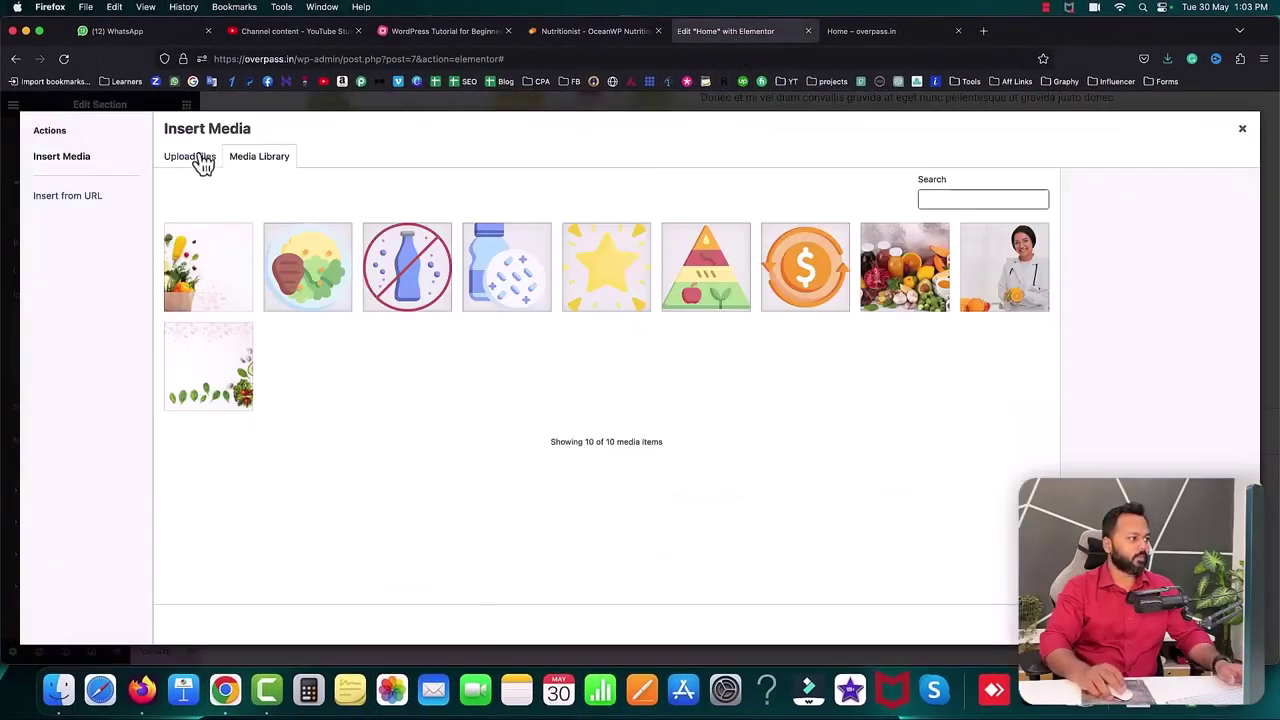
click(200, 158)
click(705, 365)
double_click(608, 255)
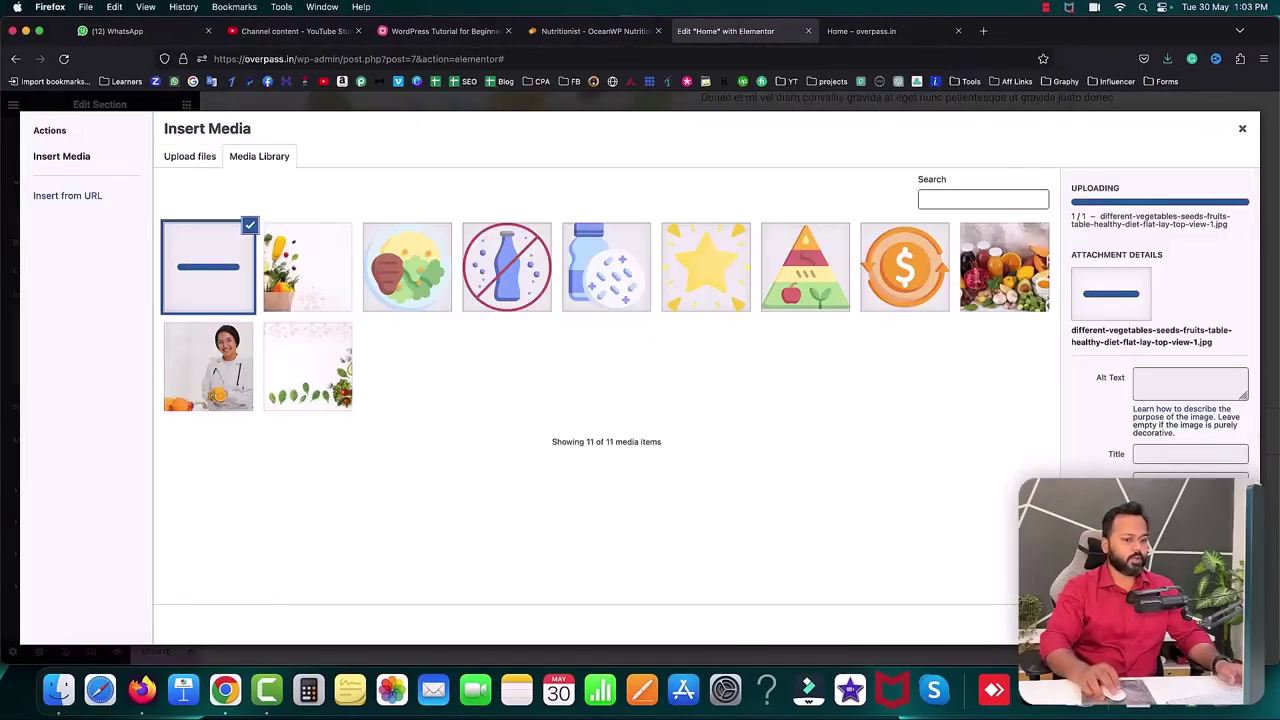
click(1195, 625)
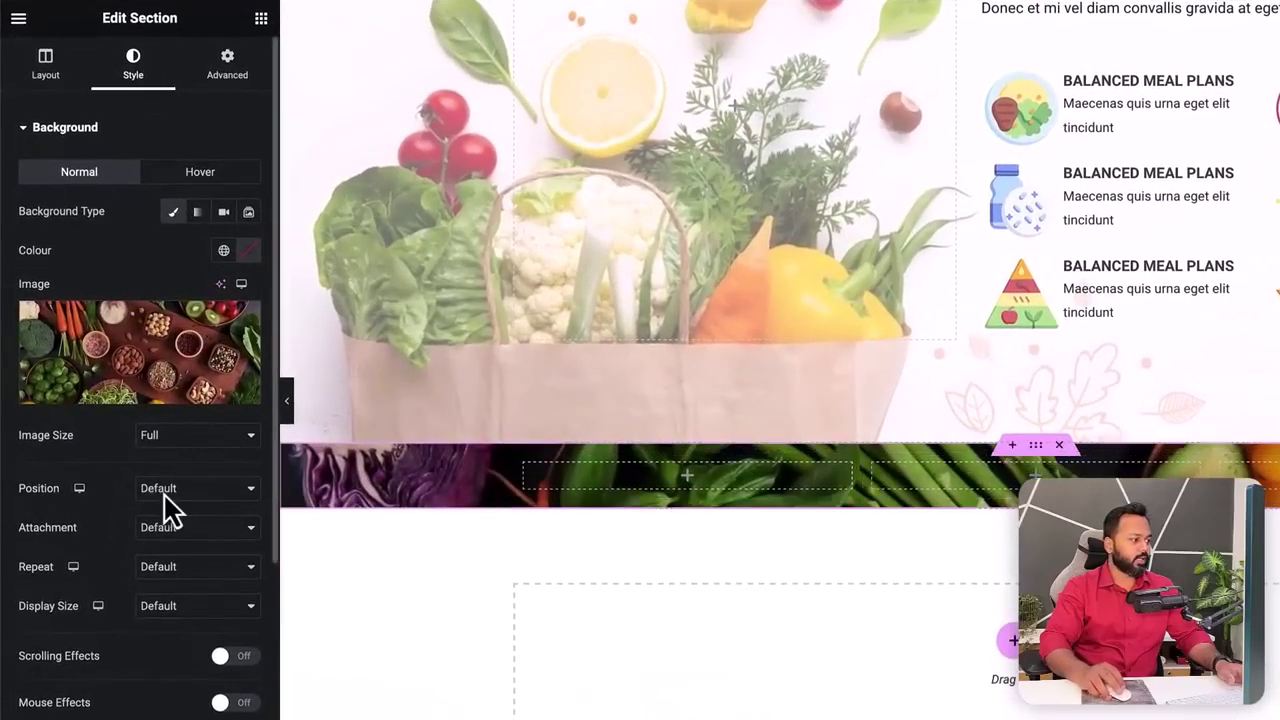
- Set the background to Centre Centre position, No-repeat, and Cover size
click(168, 497)
click(172, 501)
click(165, 567)
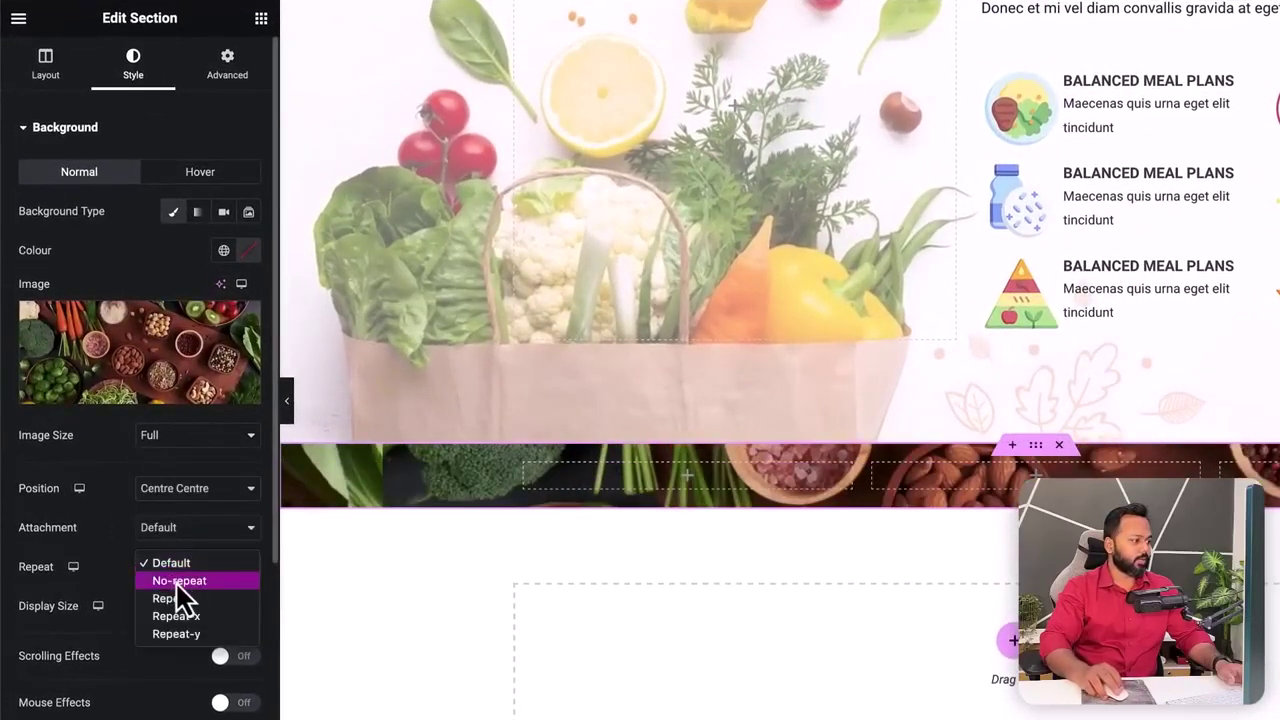
click(178, 582)
click(192, 612)
click(188, 635)
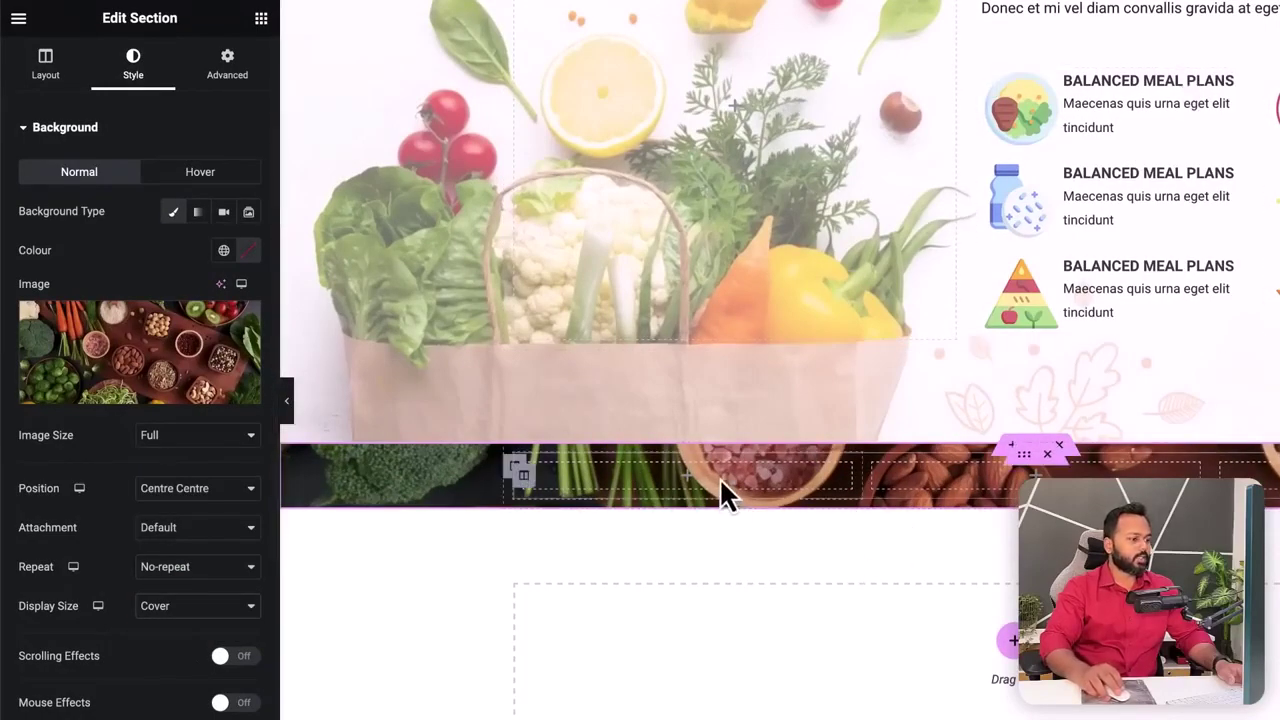
- Add a Price Table widget to the empty first column
click(689, 484)
click(88, 96)
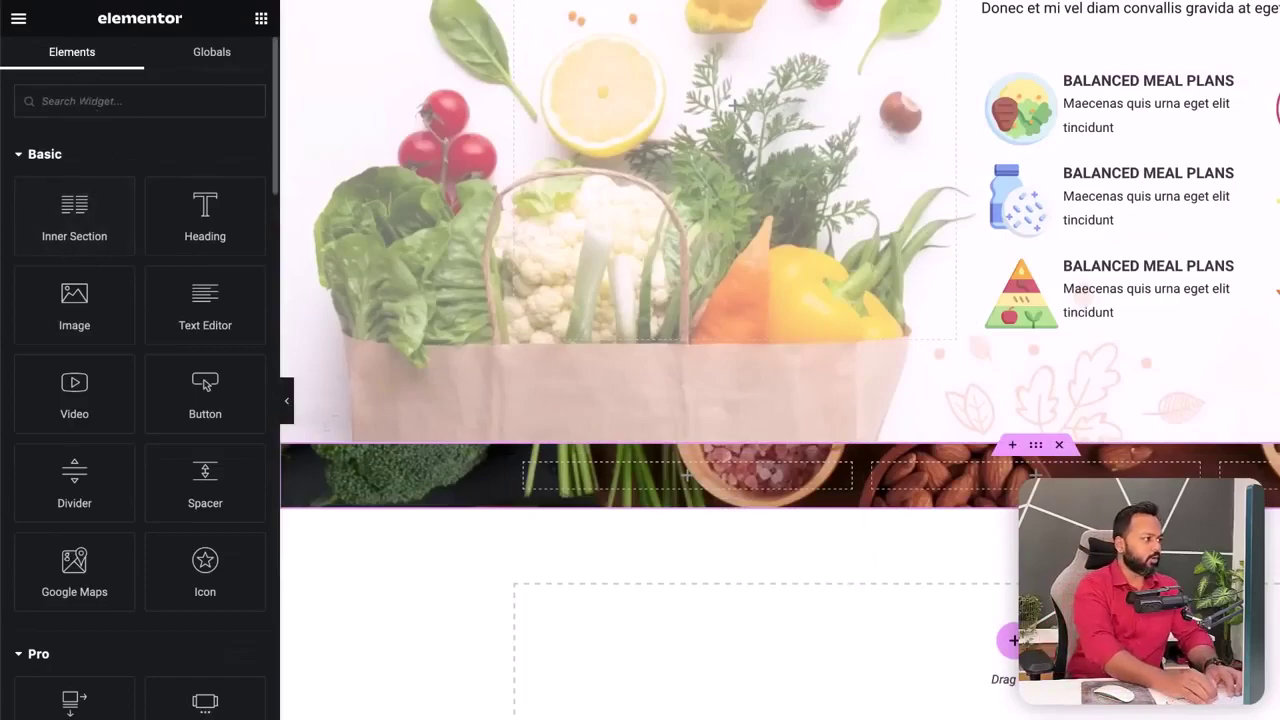
text(price)
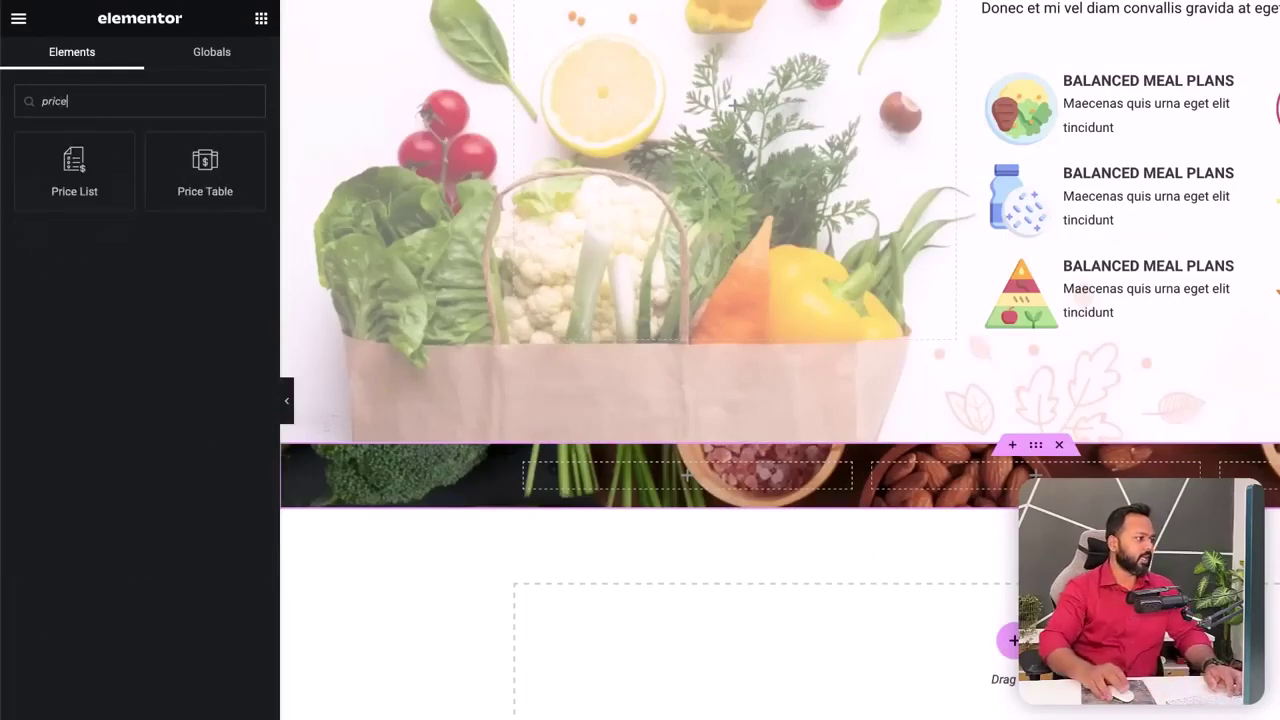
drag(200, 176, 594, 491)
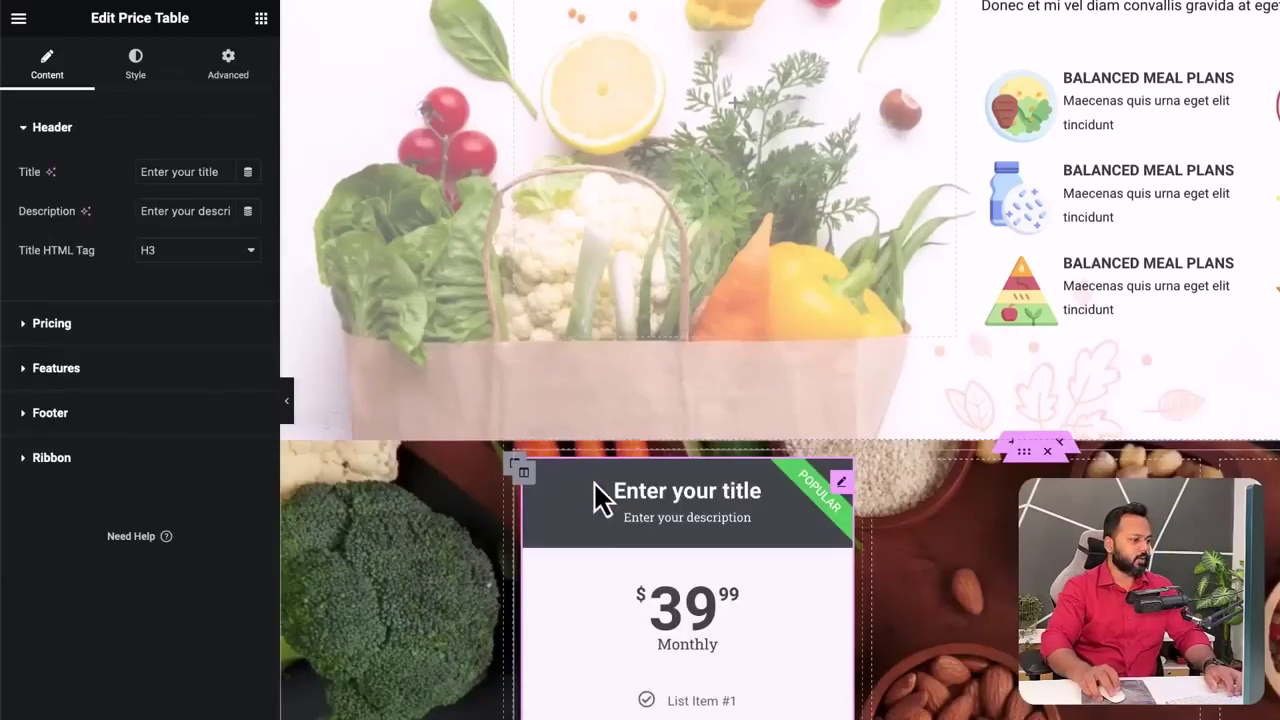
scroll(717, 507, down, 3)
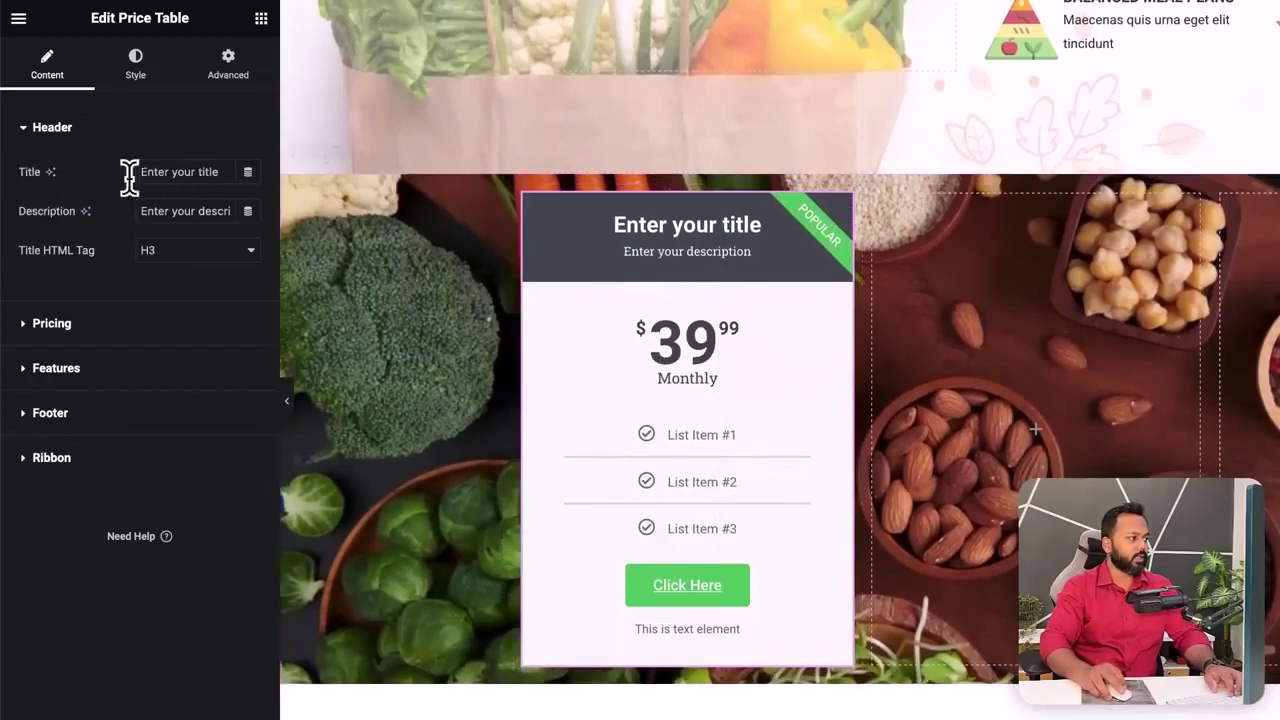
- Retitle the price table 'Startup' with the description 'Best for Beginners'
drag(222, 171, 134, 167)
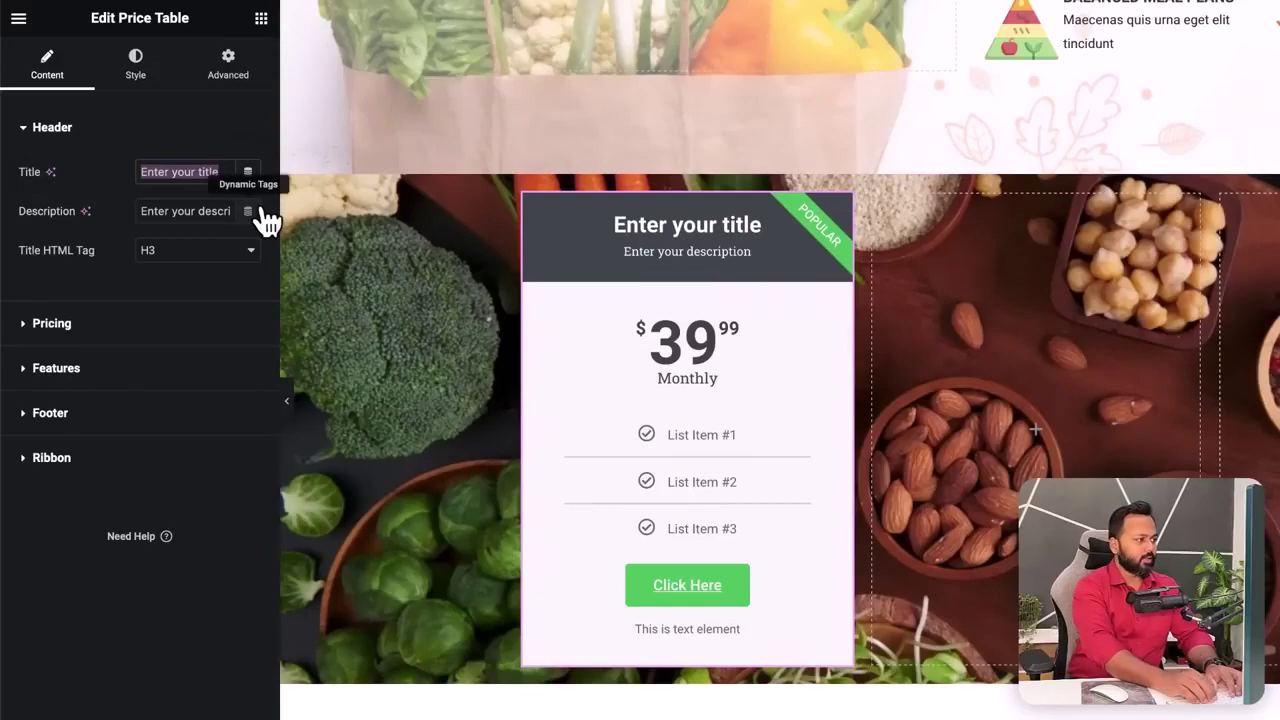
text(Startup)
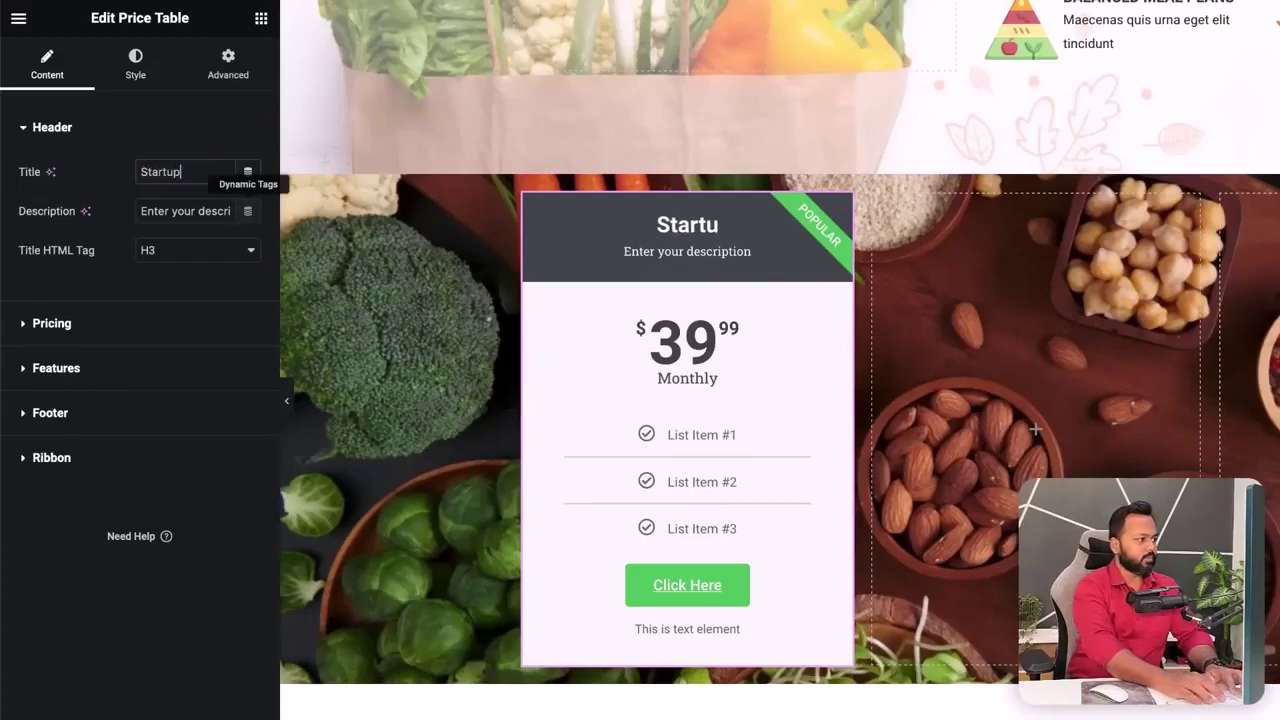
drag(140, 207, 240, 209)
text(Best for Beginne)
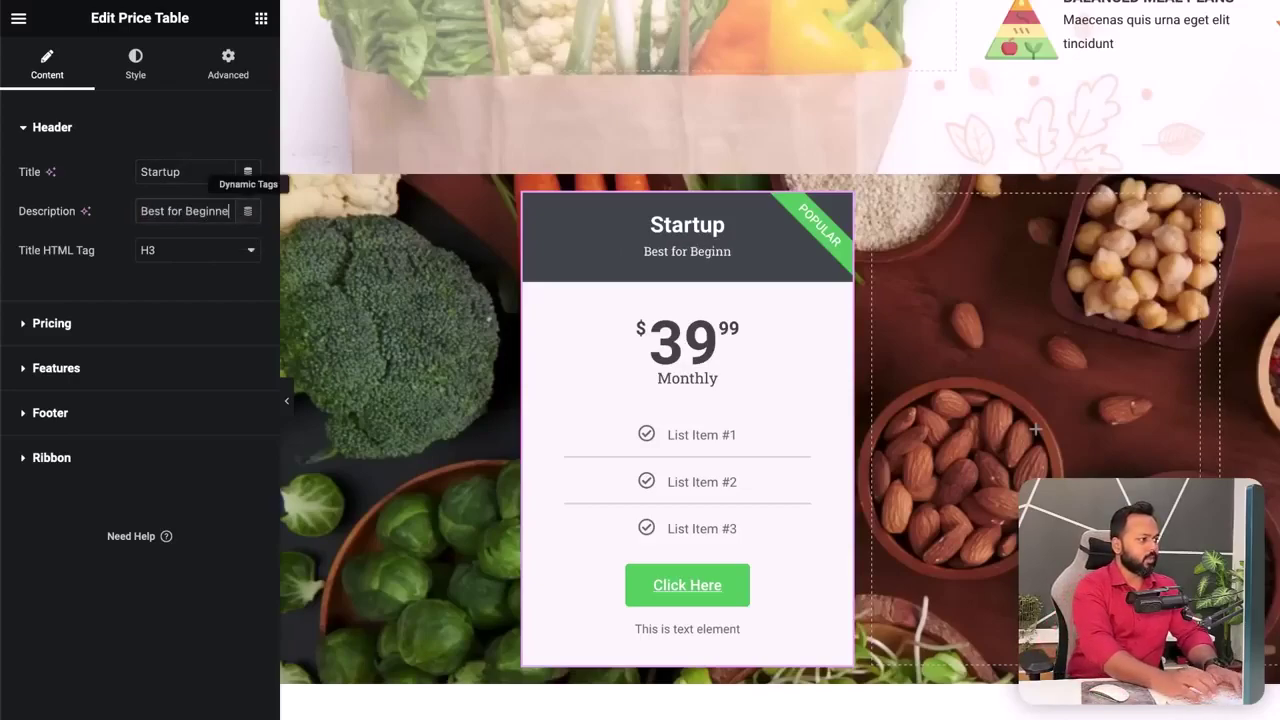
text(rs)
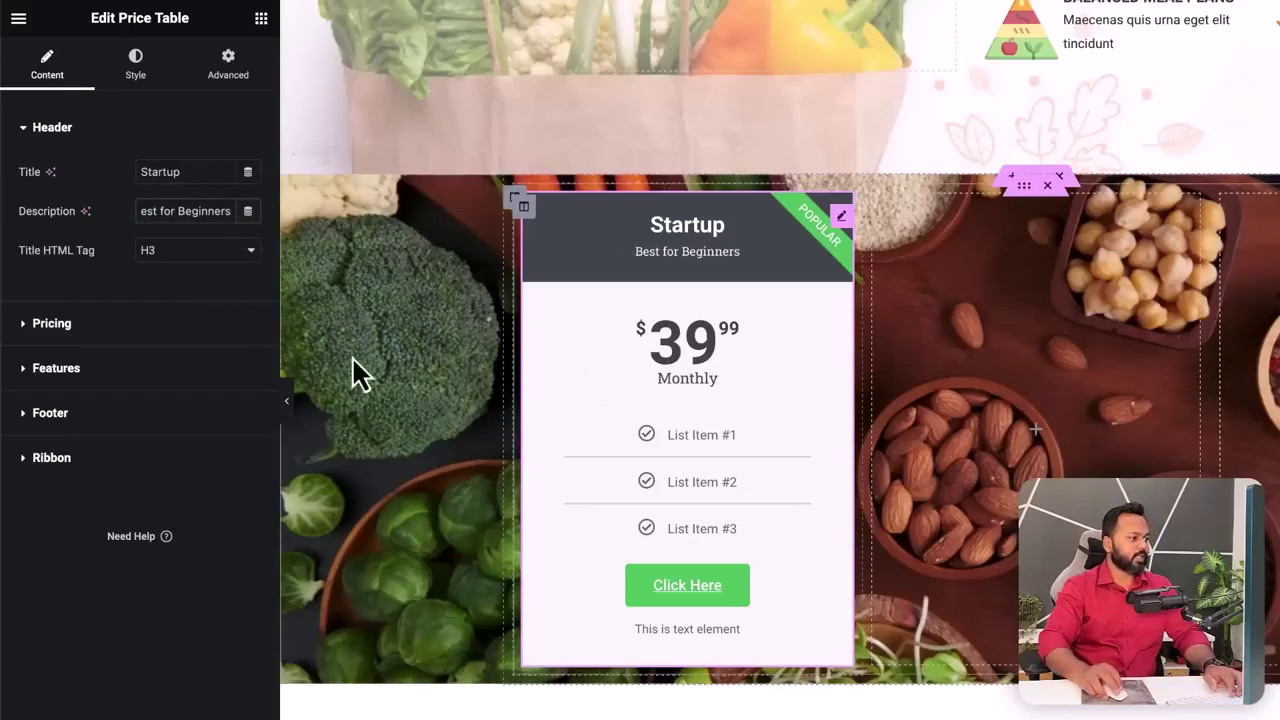
- Switch the currency to Rupee (Indian) and change the price to 139.99
click(40, 326)
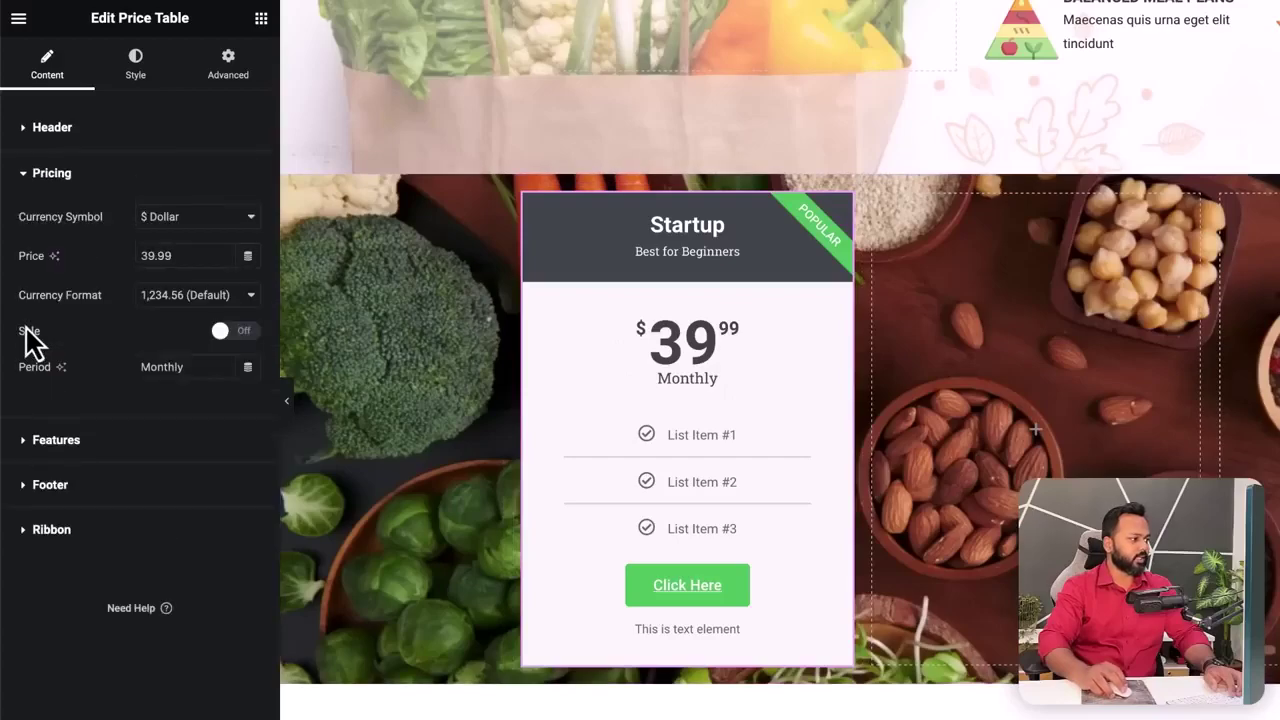
click(197, 238)
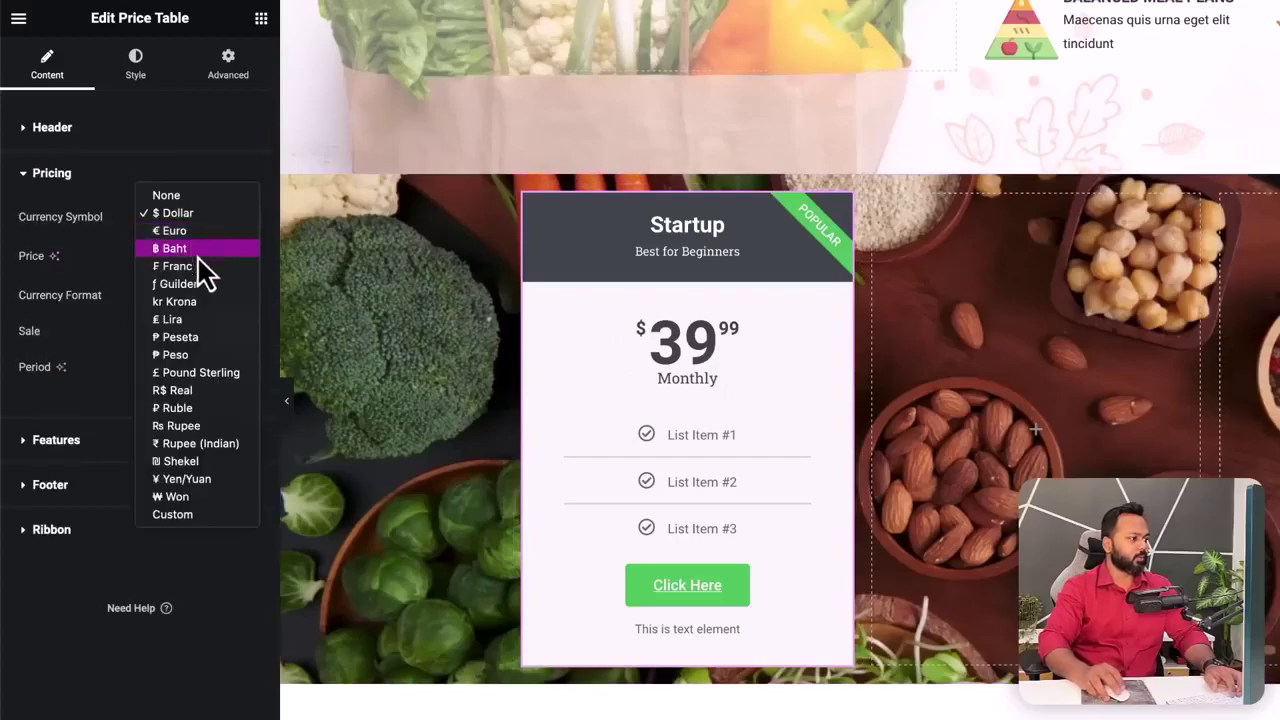
click(200, 444)
drag(172, 255, 138, 256)
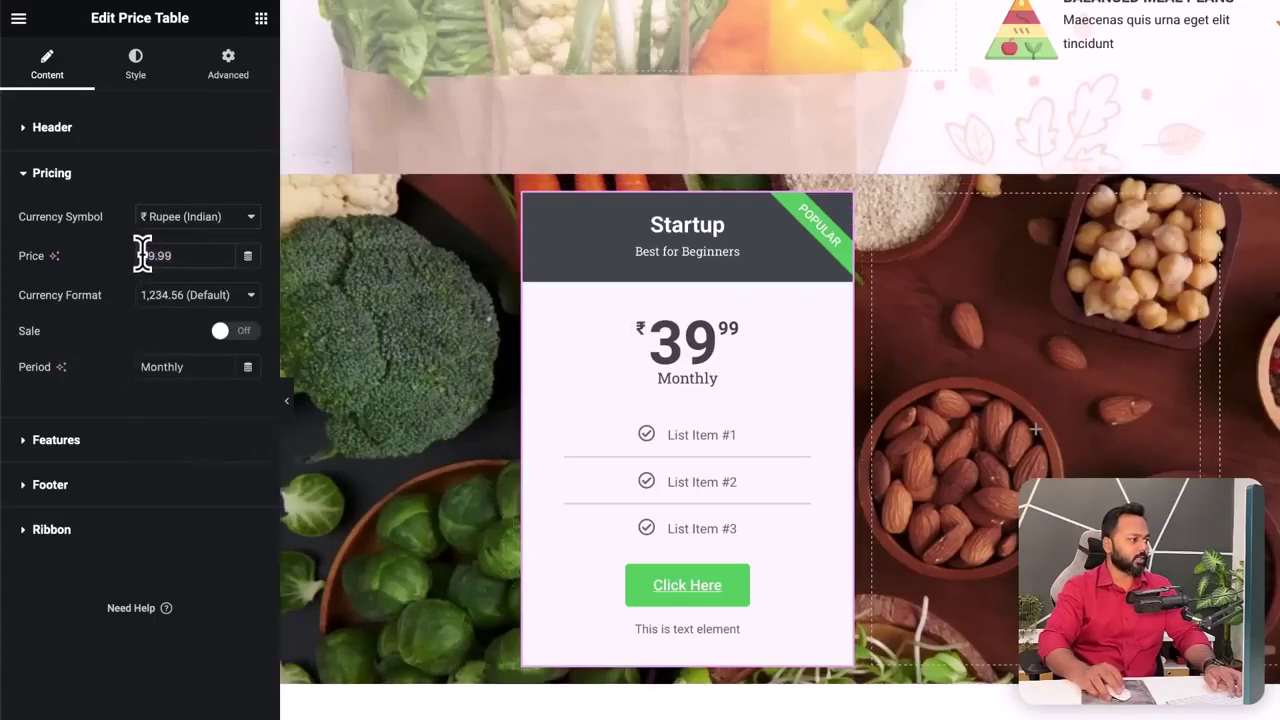
text(1)
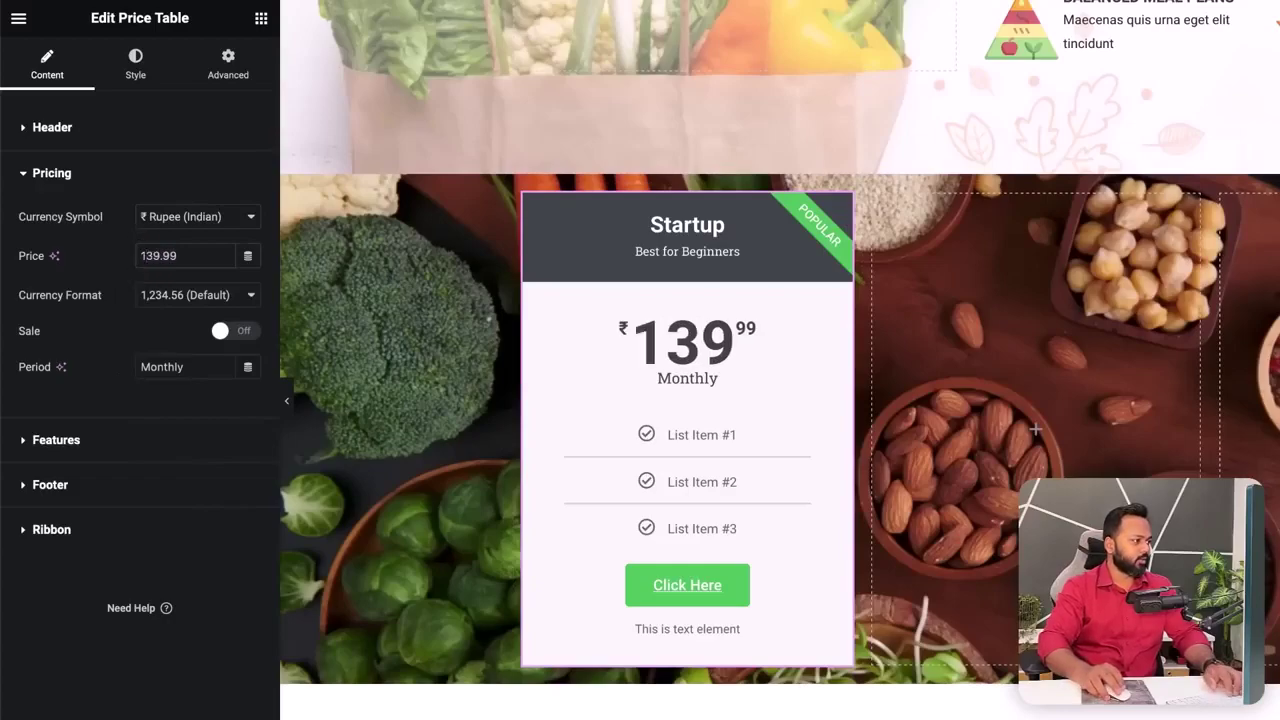
scroll(97, 390, down, 1)
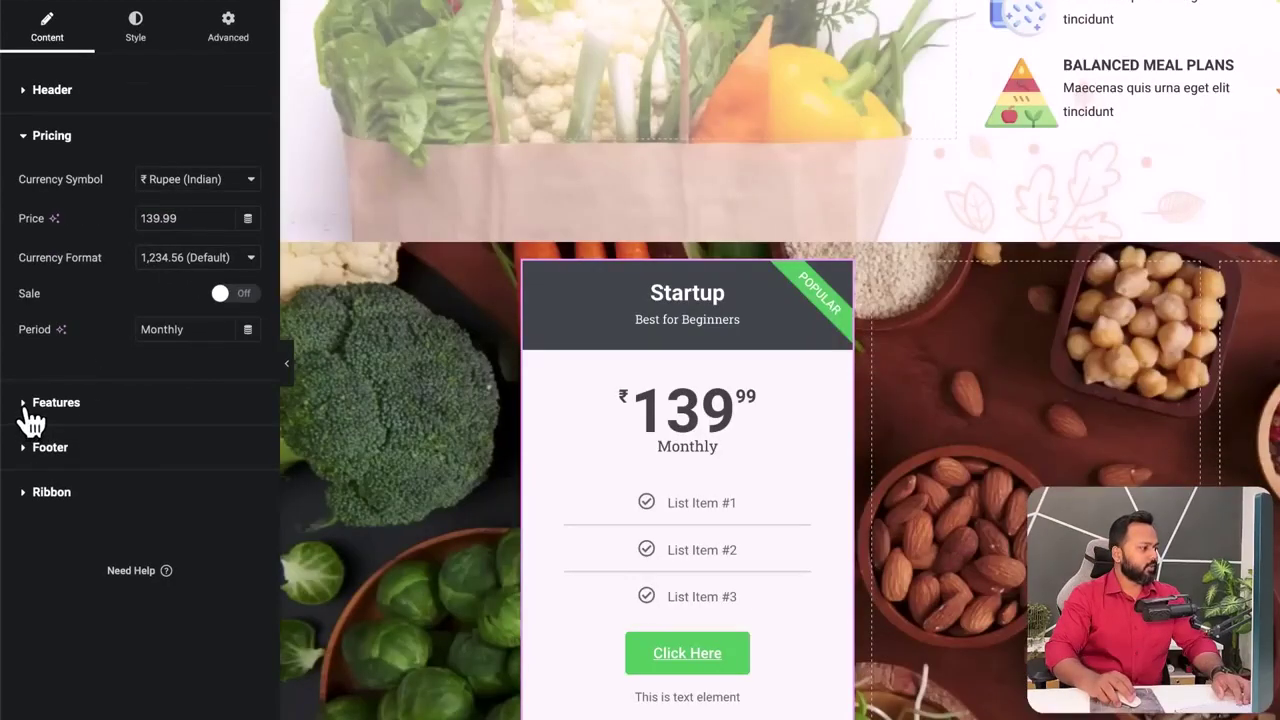
- Change the first feature item's text to '1 Website'
click(28, 408)
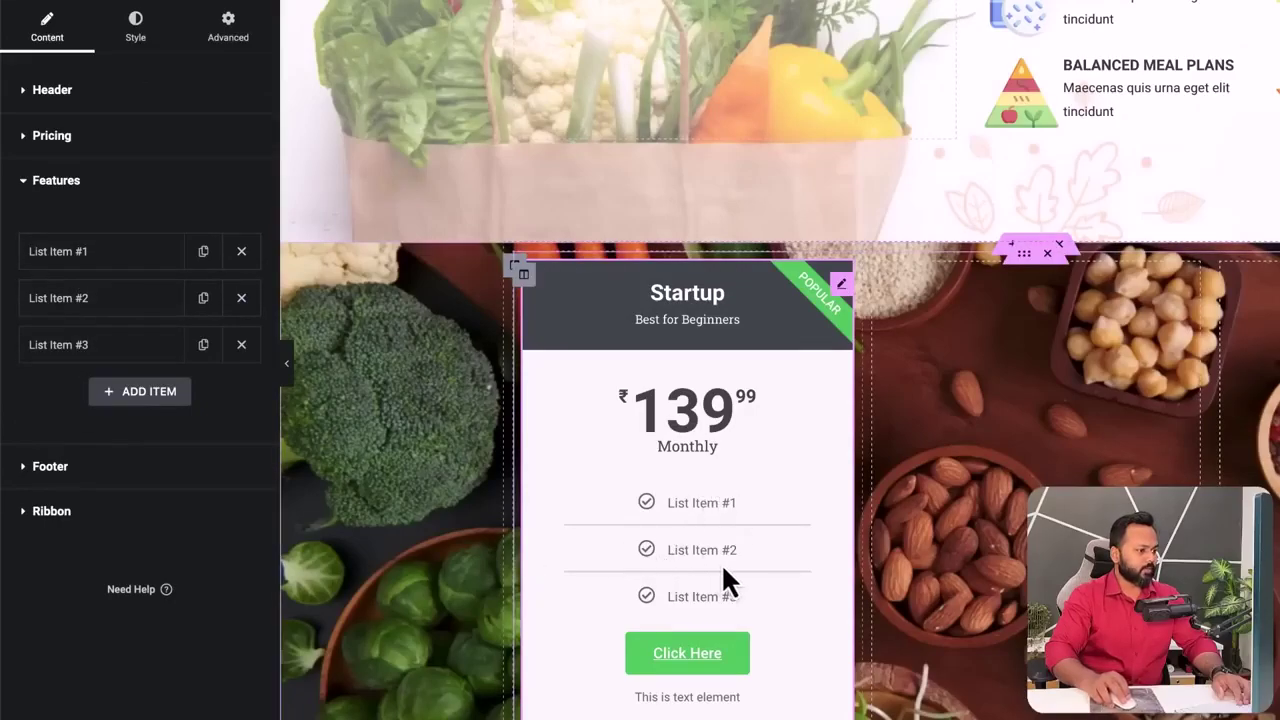
click(107, 268)
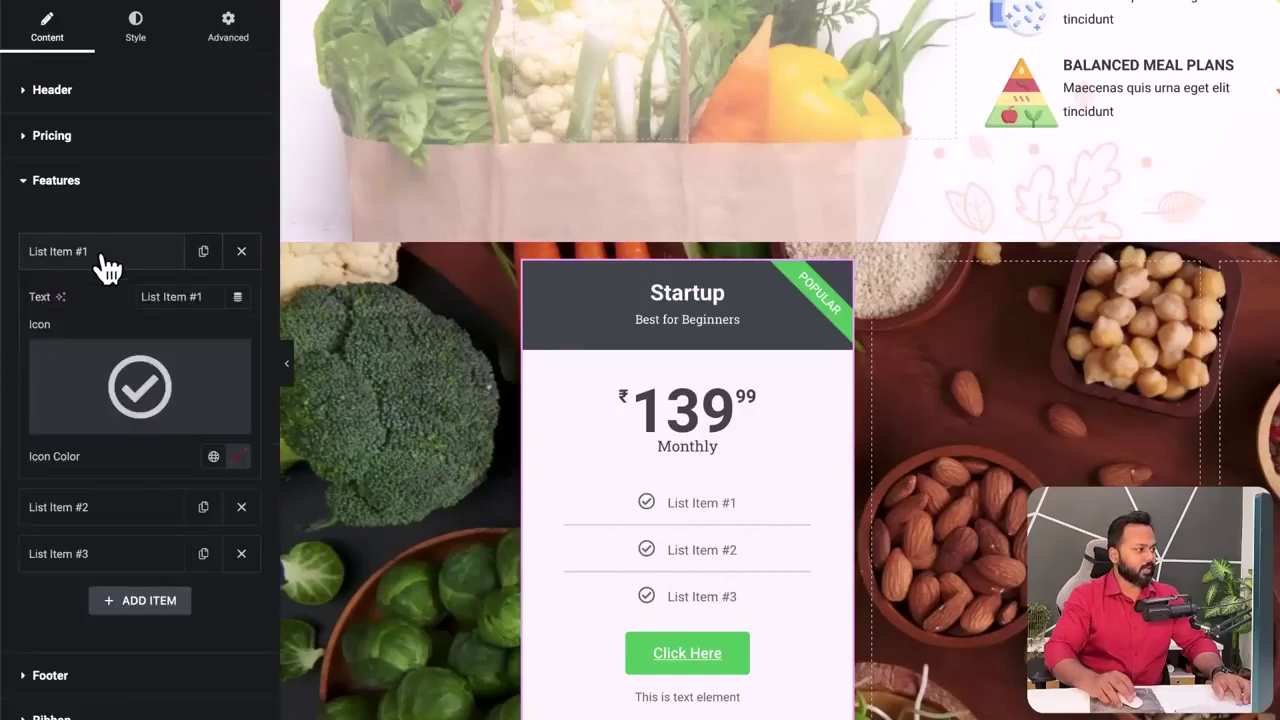
drag(184, 292, 128, 306)
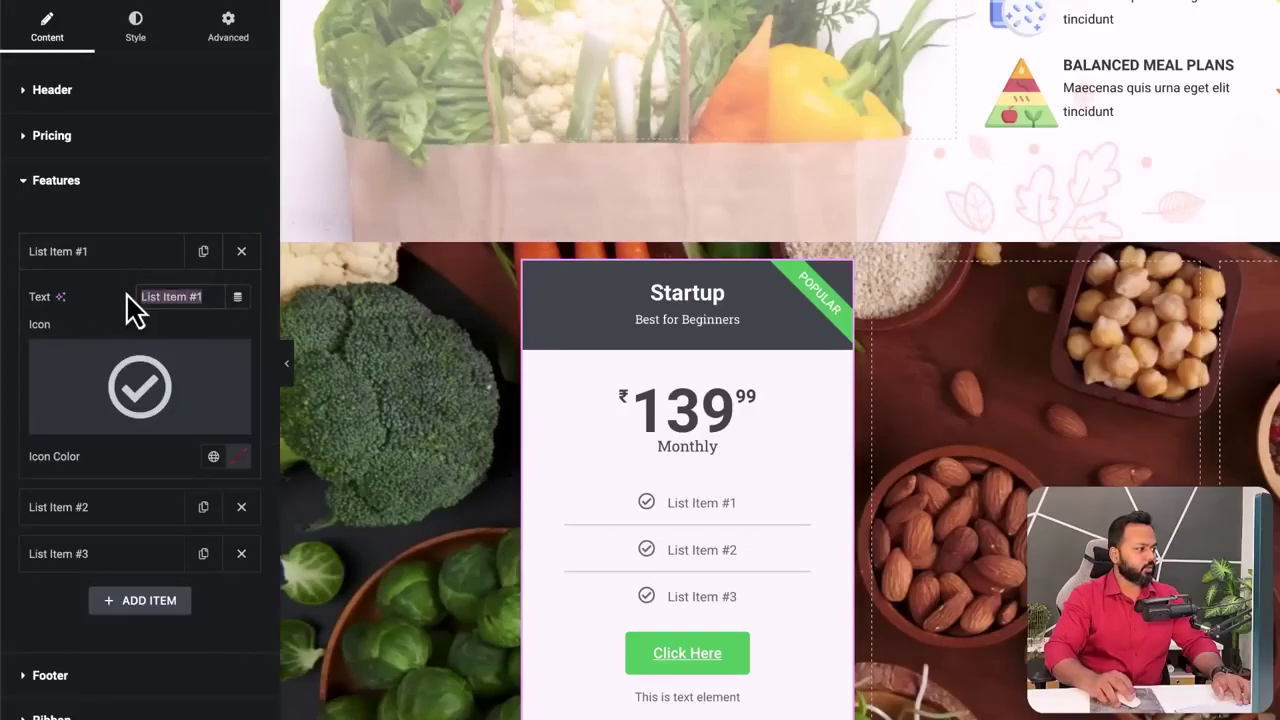
text(1 Website)
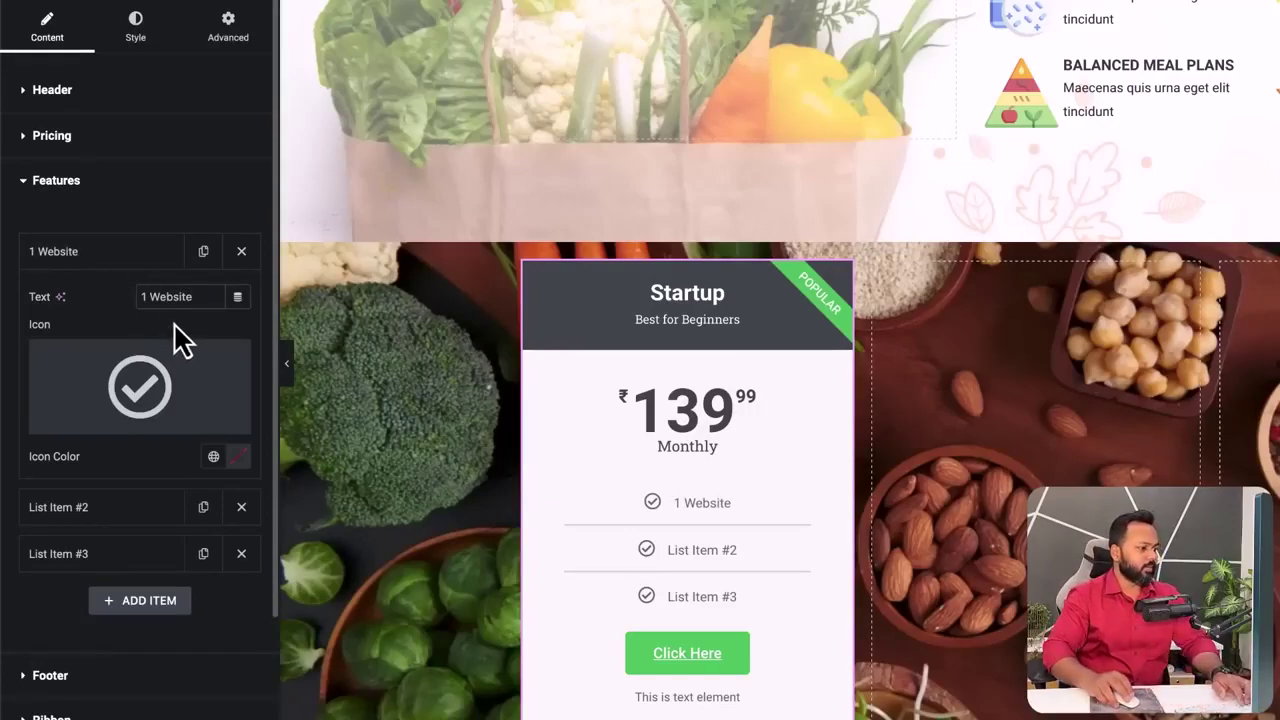
- Replace the first feature's check mark with the Coffee icon from the Icon Library
mouse_move(148, 408)
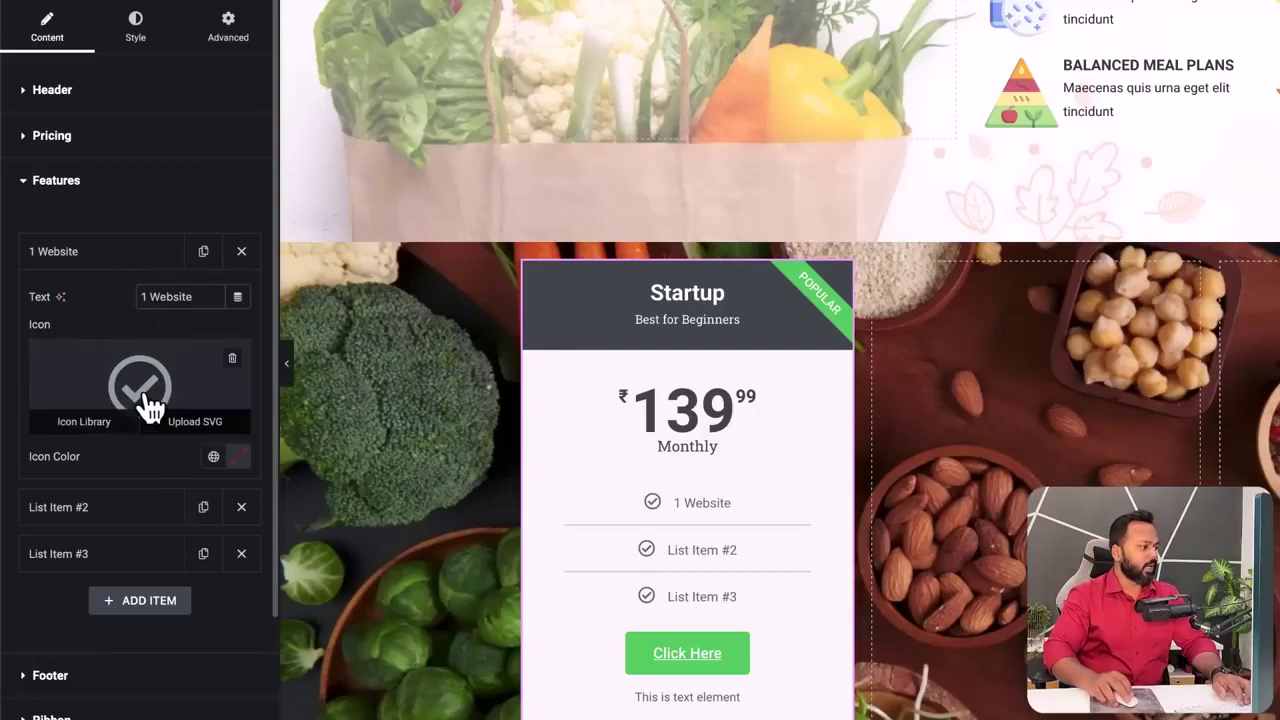
click(84, 424)
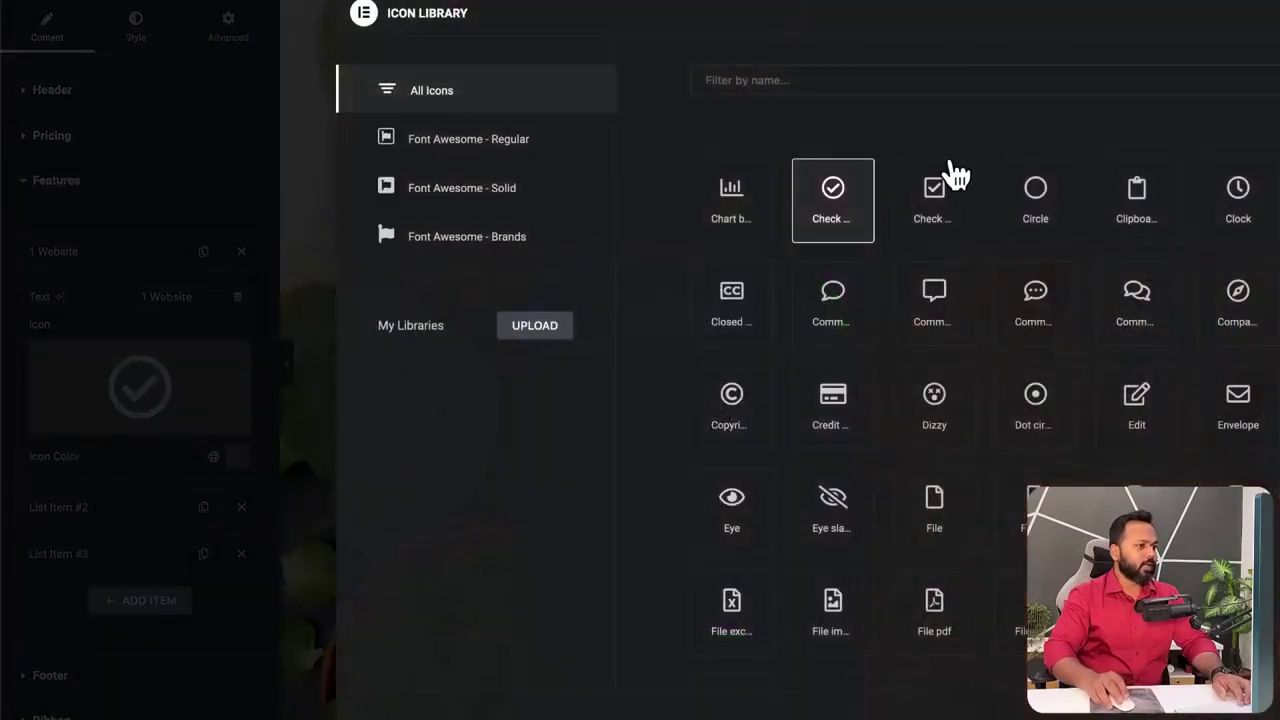
click(944, 213)
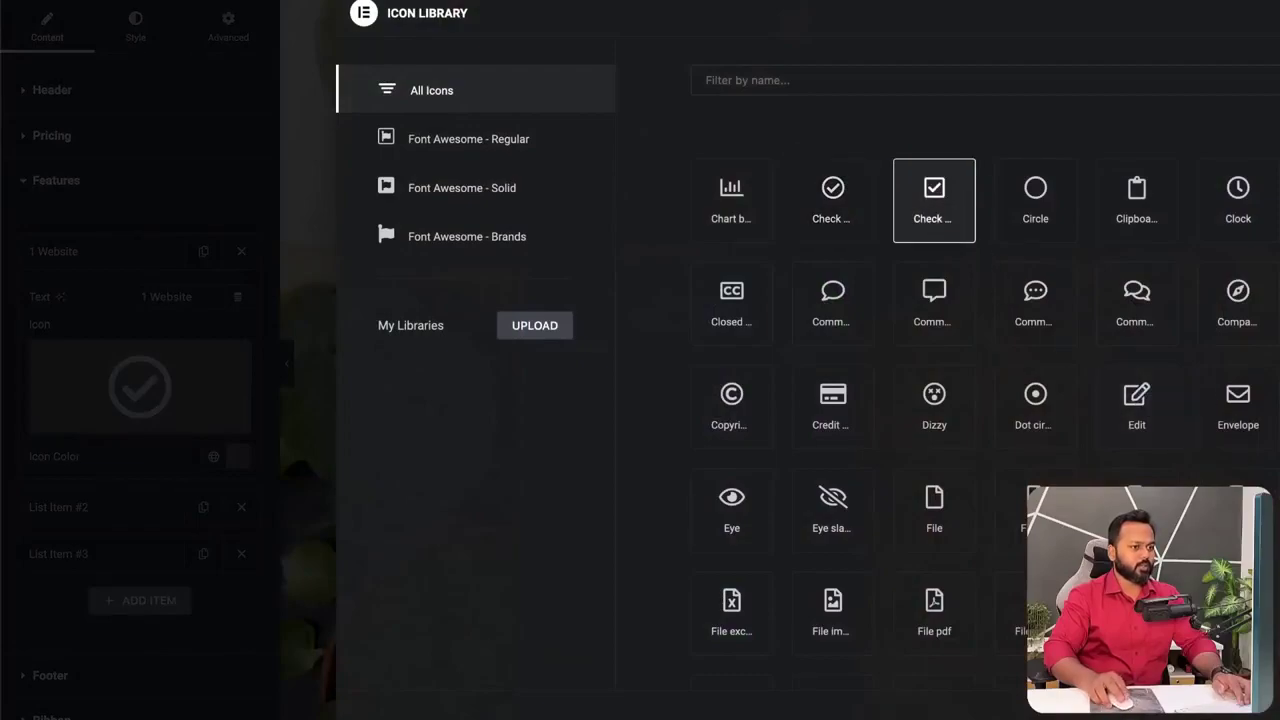
scroll(1098, 310, down, 20)
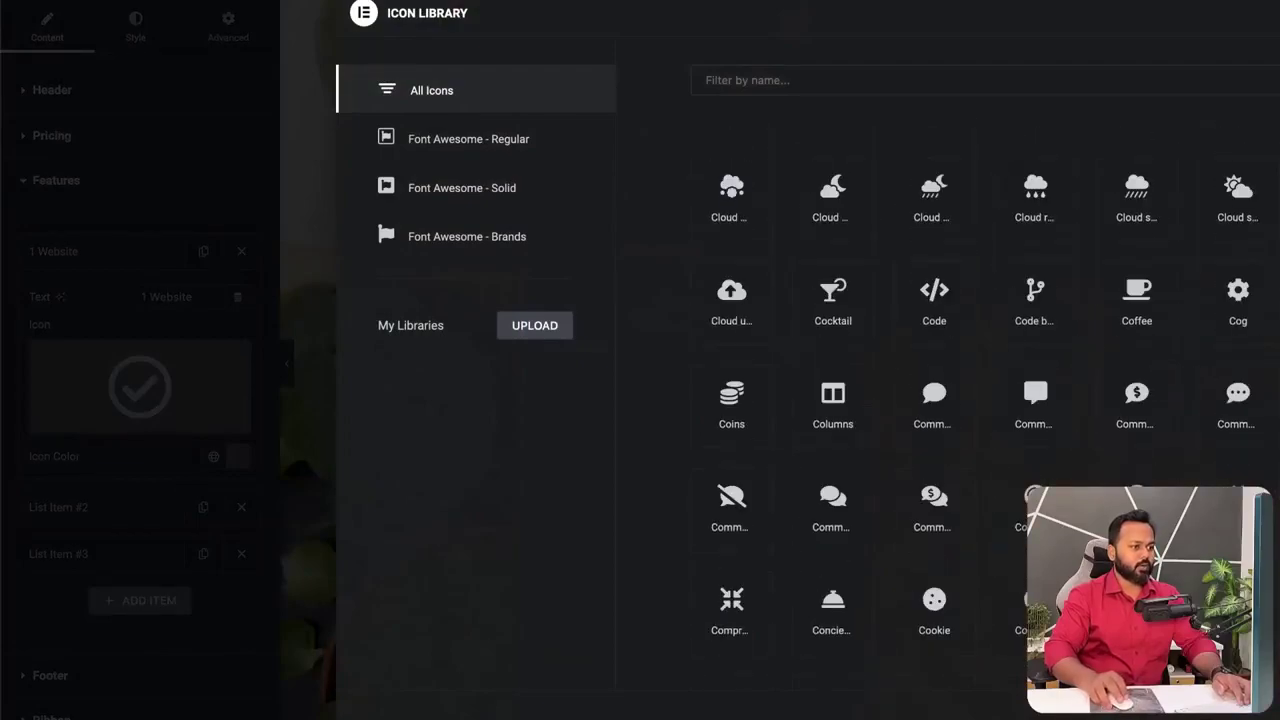
click(1125, 305)
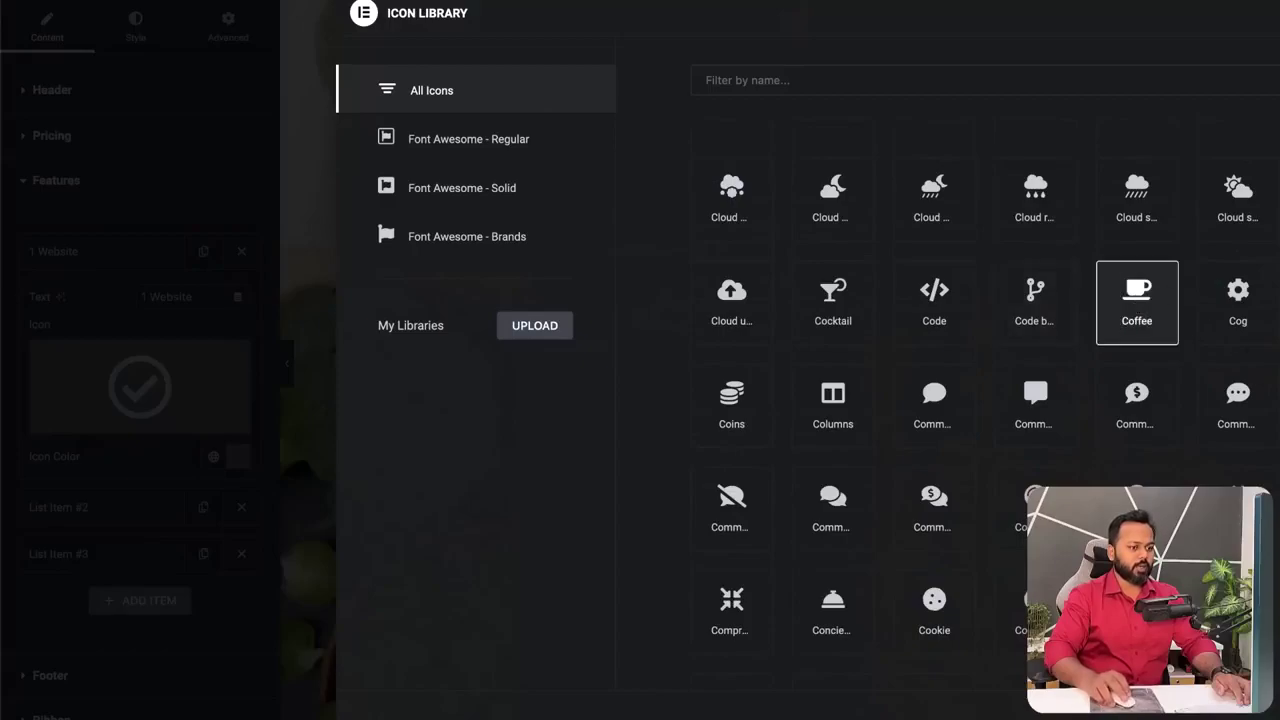
click(1272, 712)
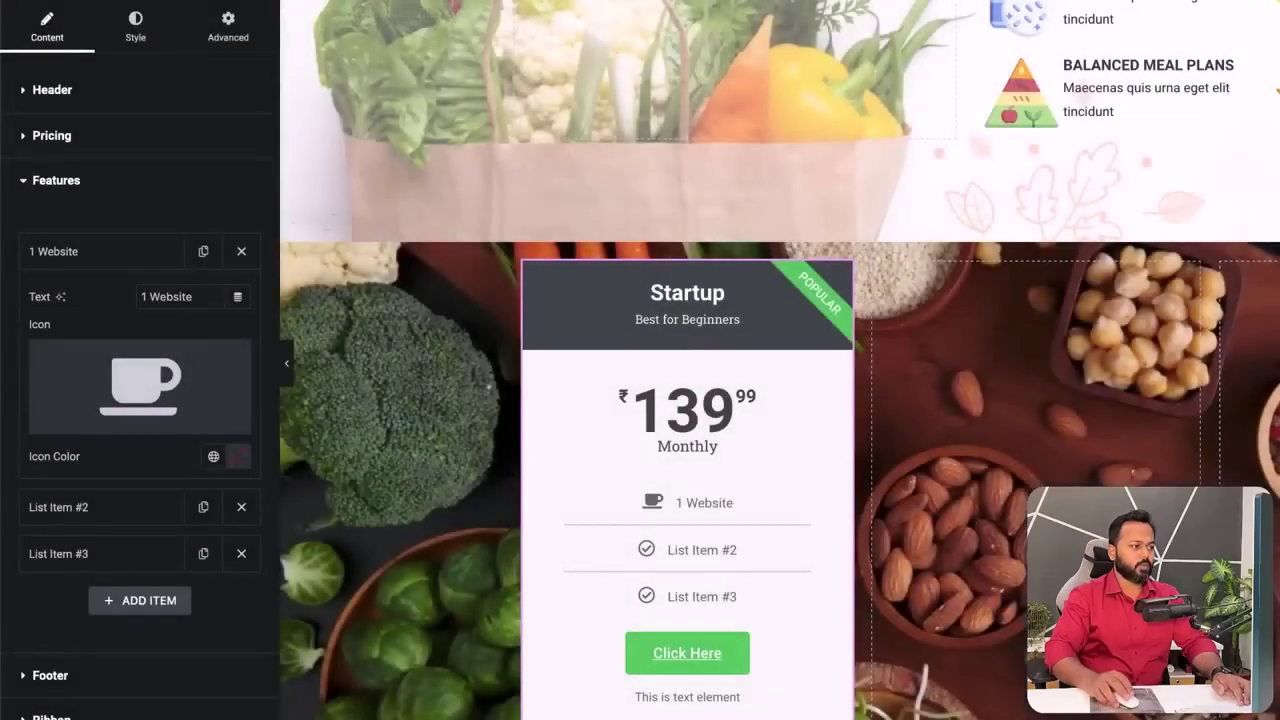
click(148, 262)
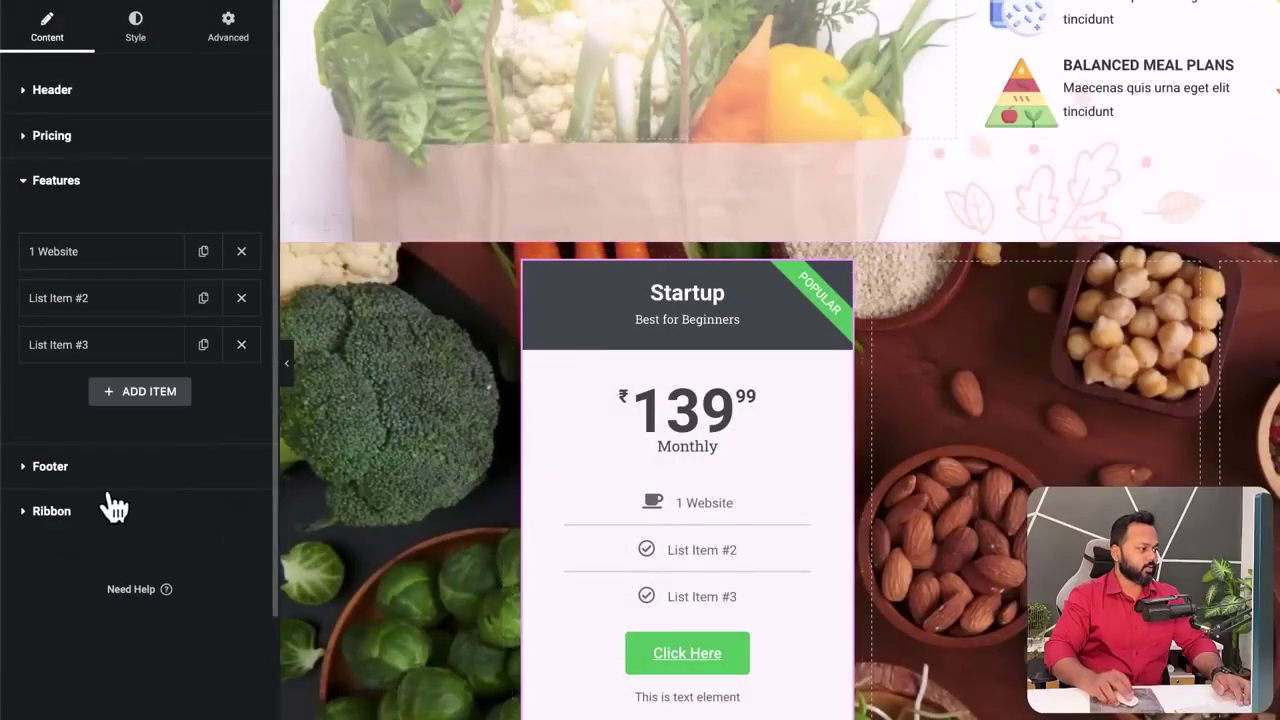
- Change the Startup card's button text from 'Click Here' to 'Sign up'
click(50, 467)
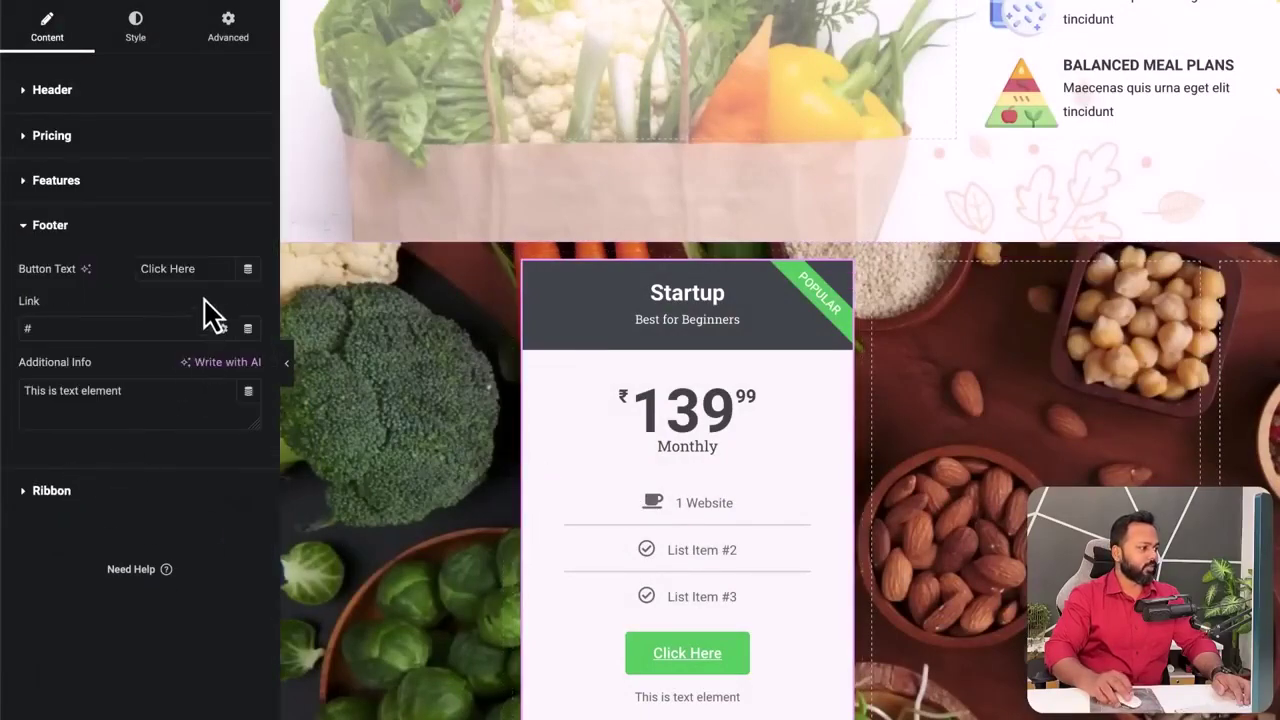
drag(204, 268, 145, 268)
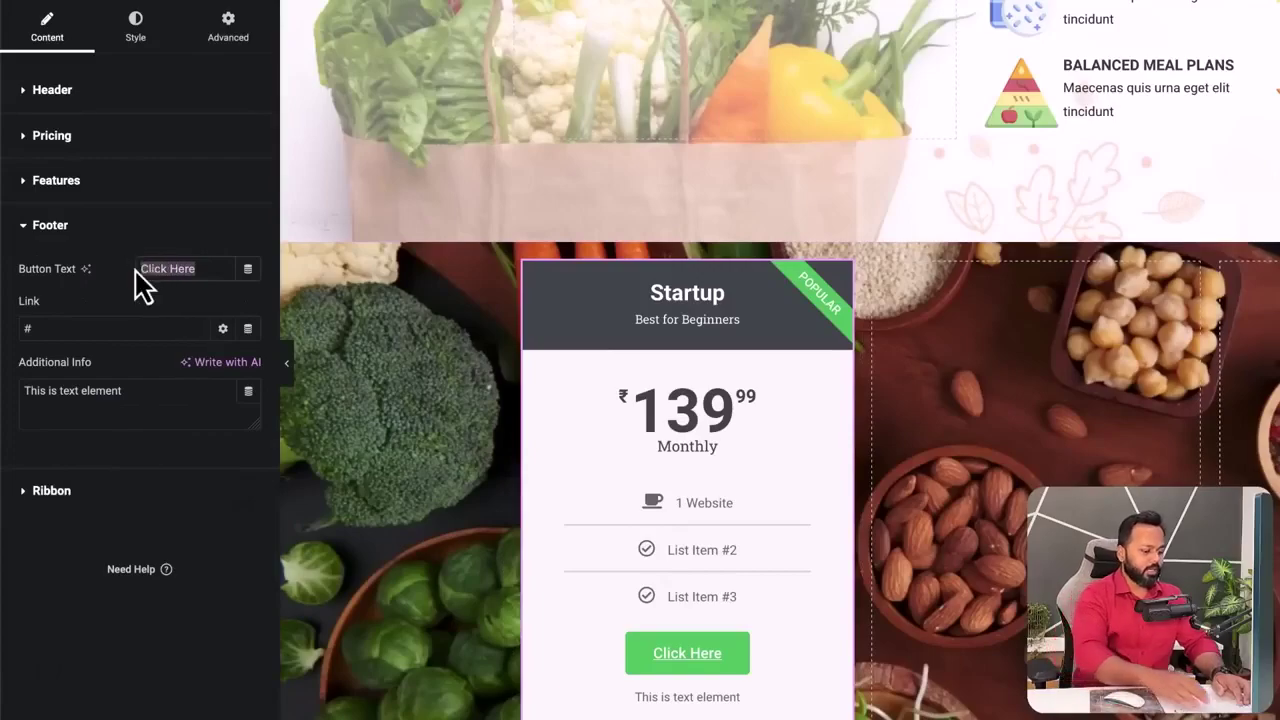
text(Sign up)
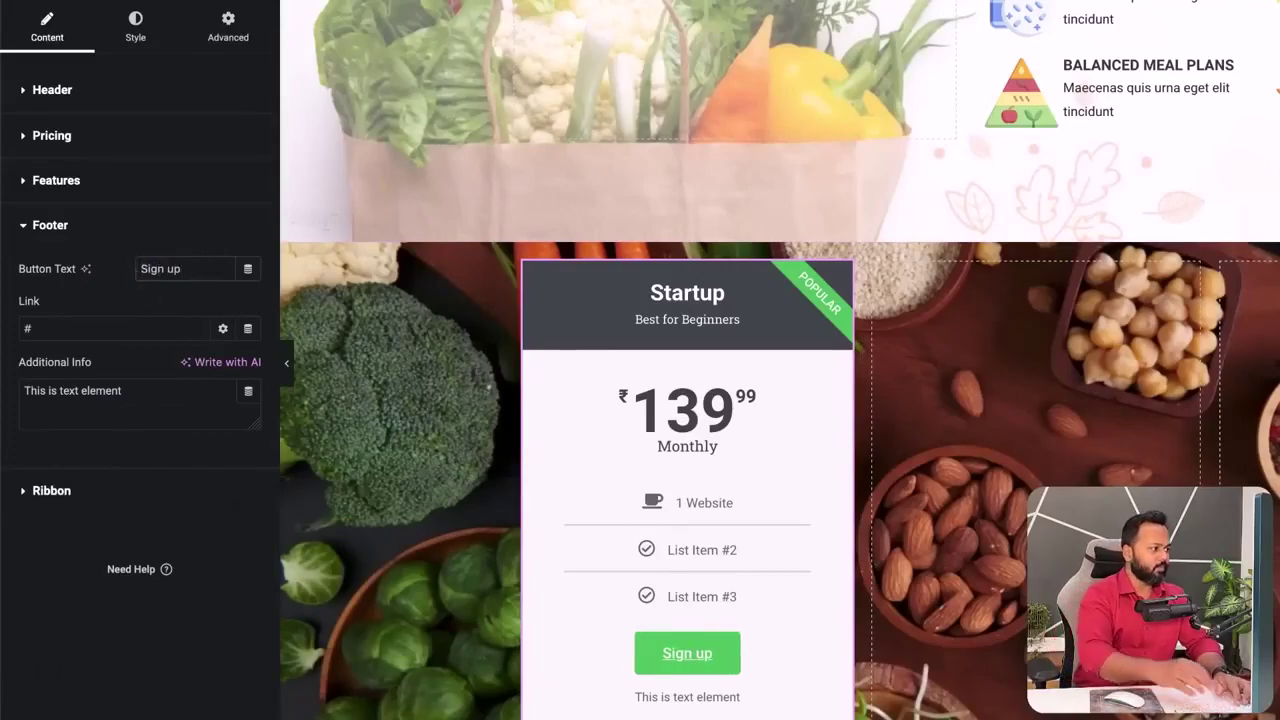
click(97, 328)
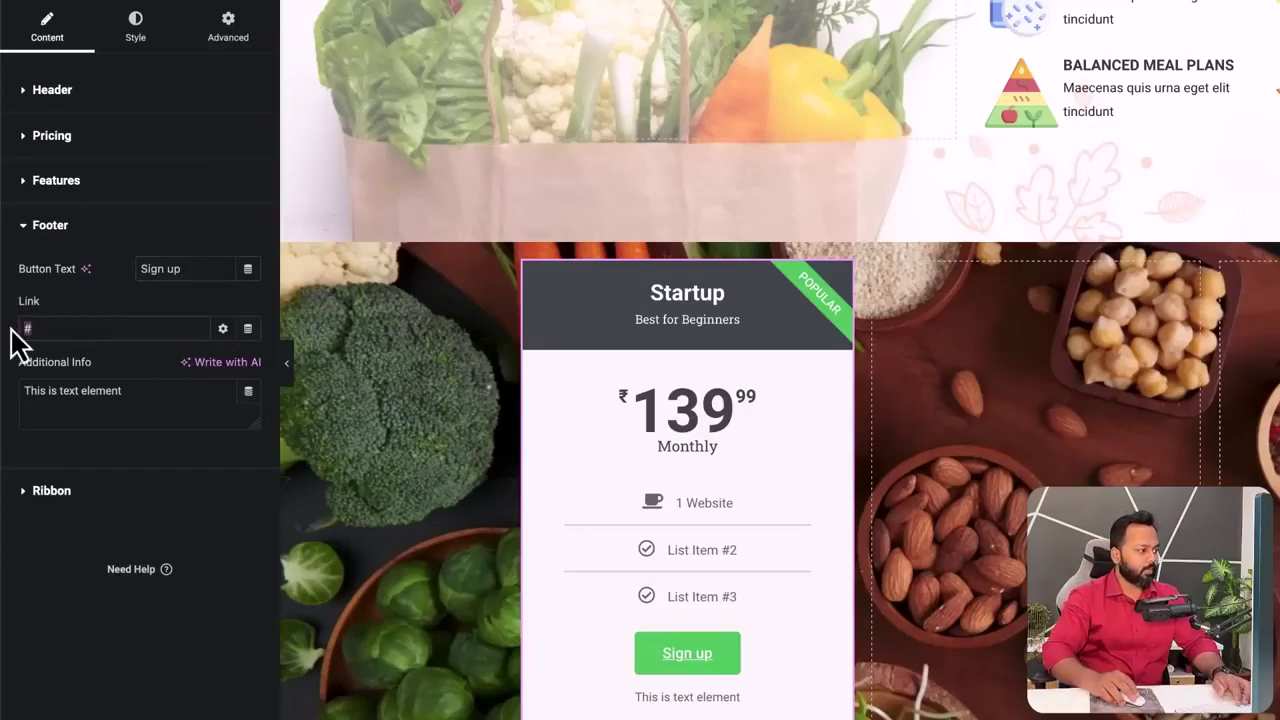
- Set the footer note to 'We do not share your information with any 3rd party company' and hide the ribbon
drag(135, 390, 32, 388)
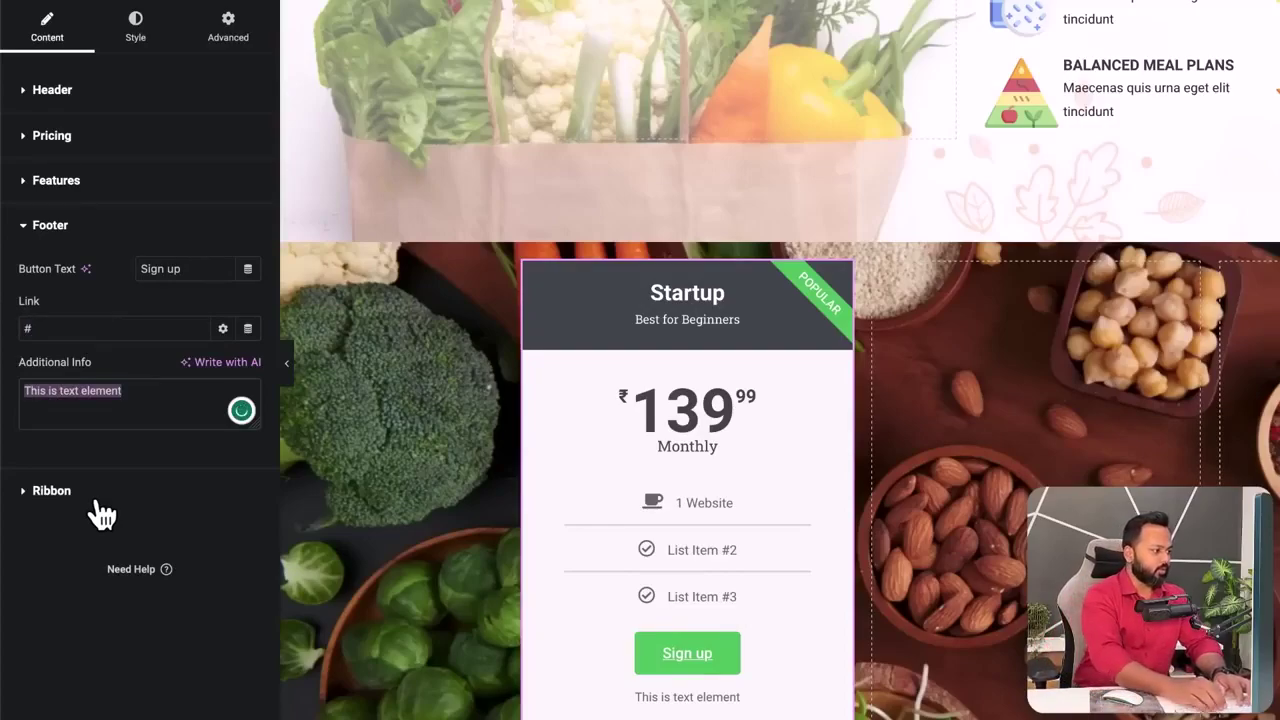
text(We do not share)
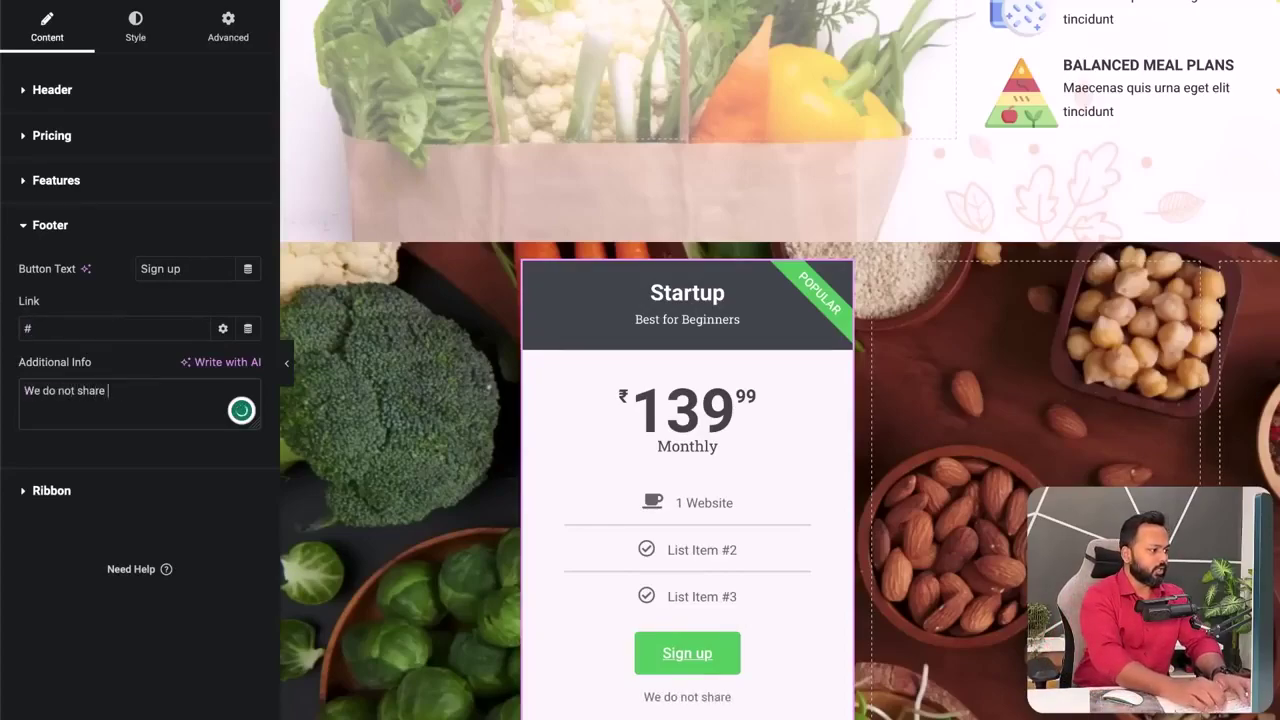
text( your information with an)
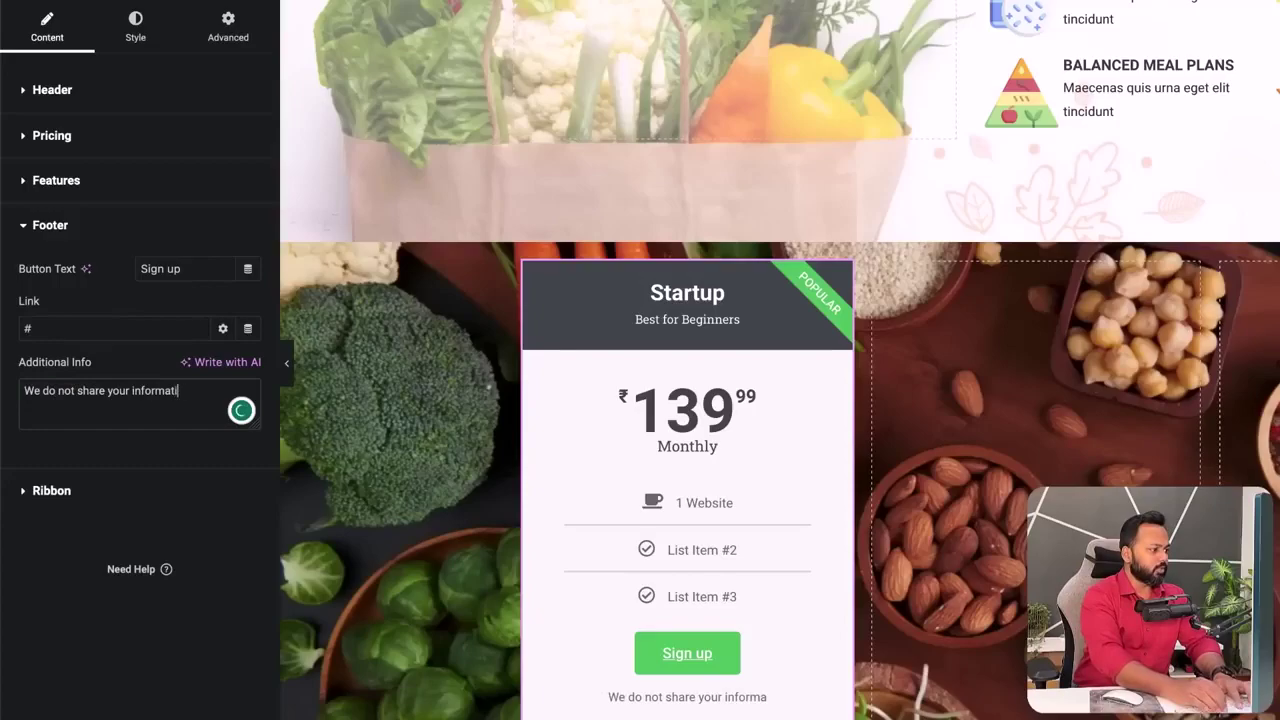
text(y 3rd party compa)
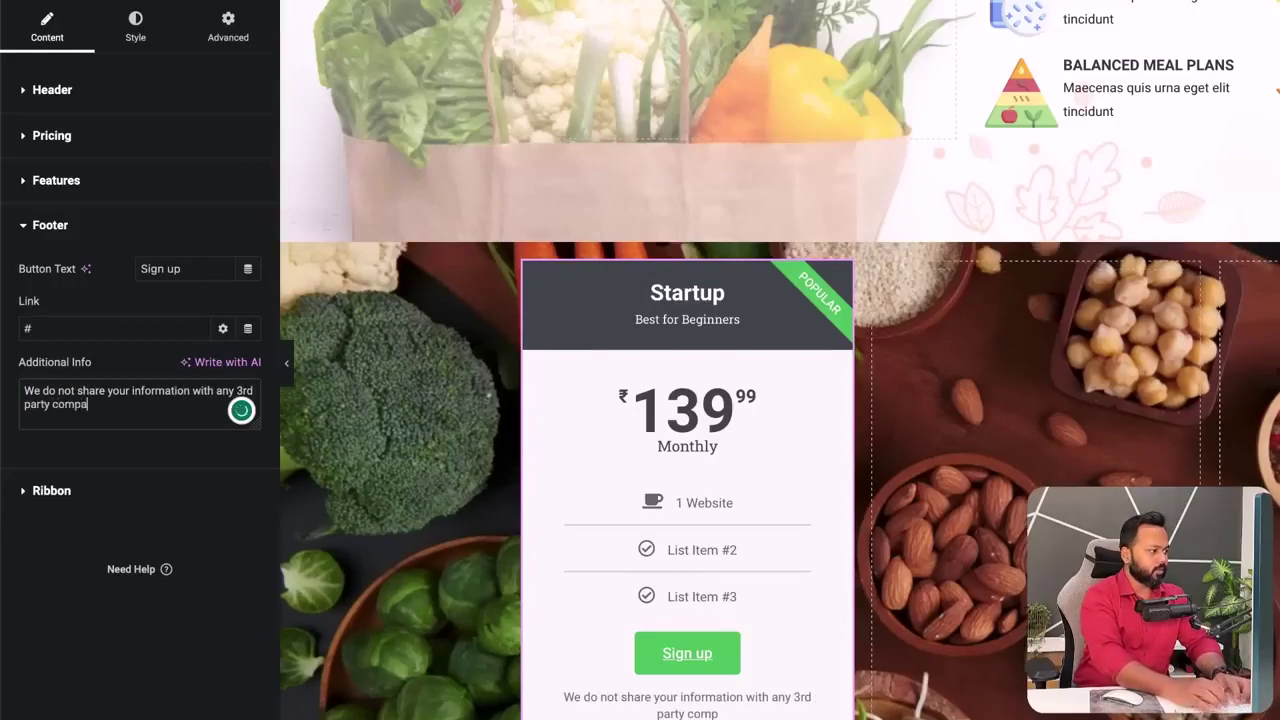
text(ny)
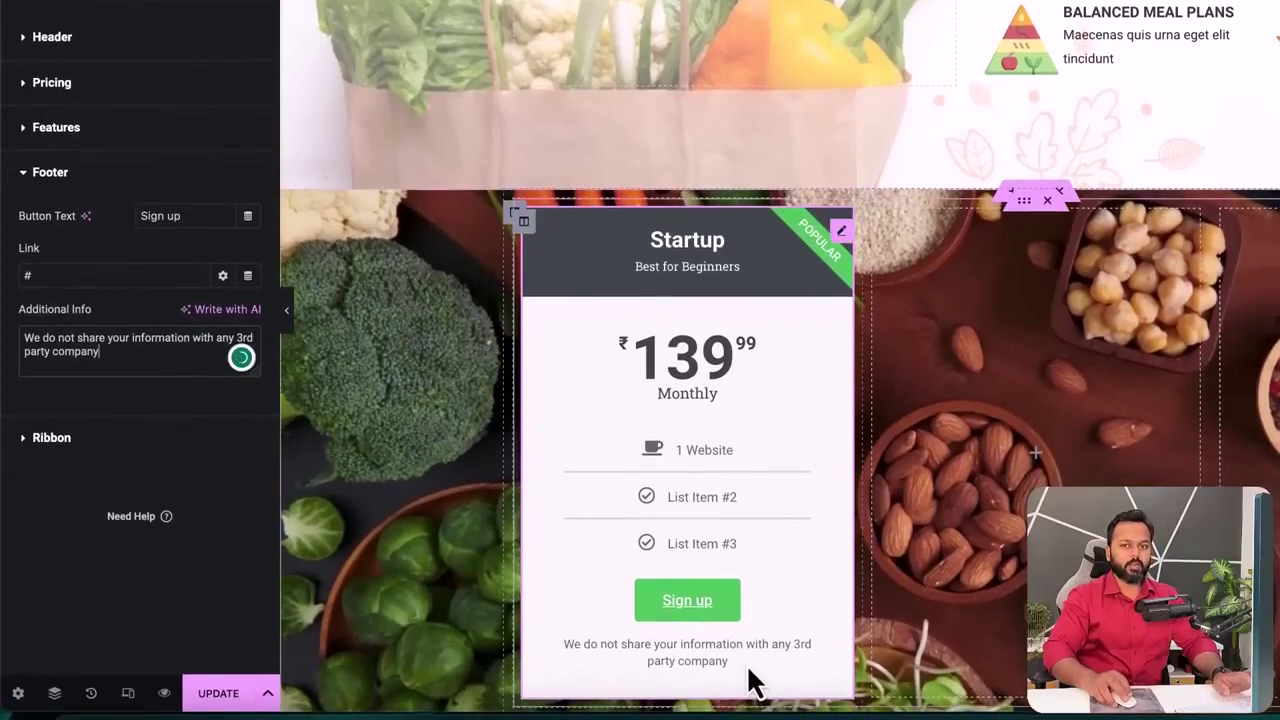
click(77, 443)
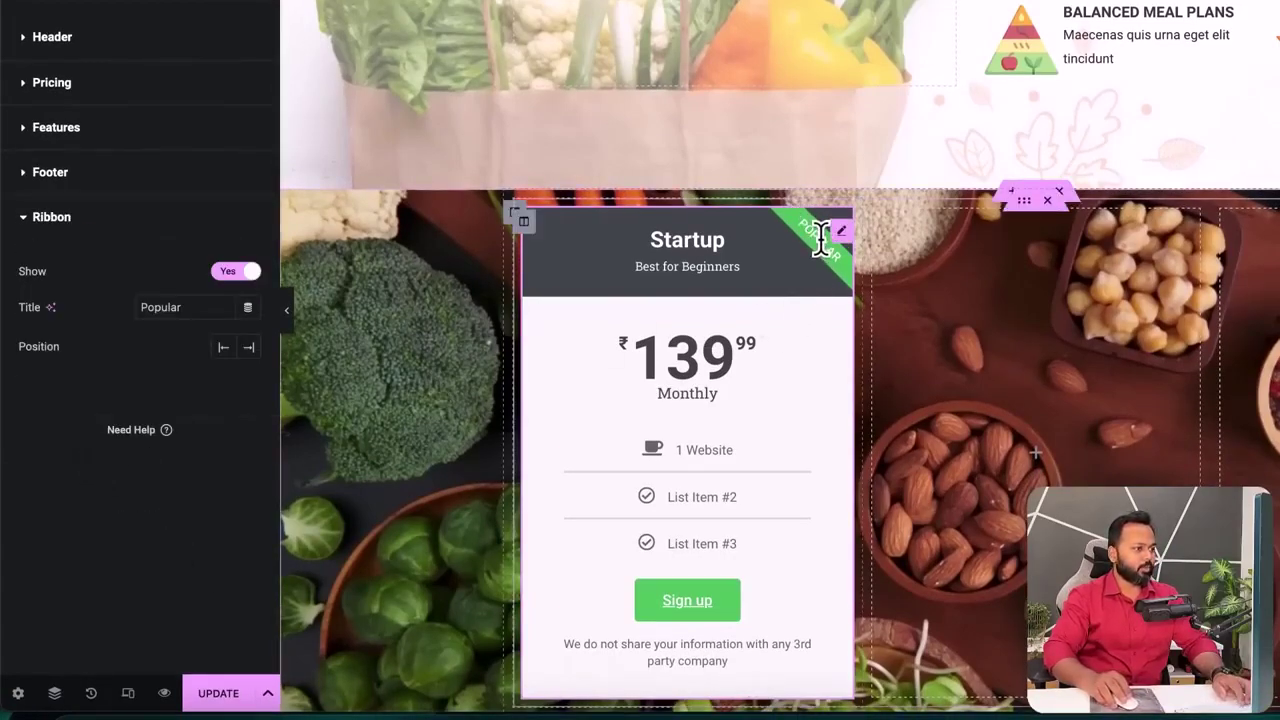
click(238, 273)
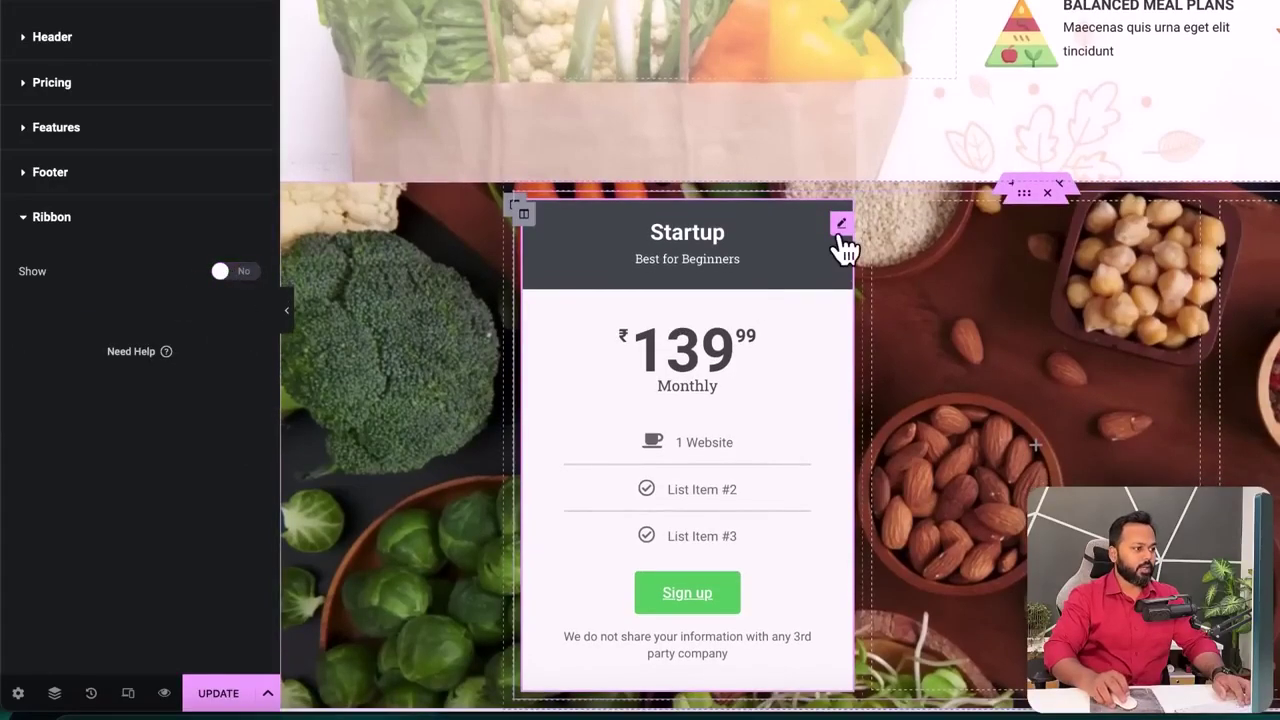
- Duplicate the Startup price card twice to make three cards
right_click(843, 229)
click(868, 273)
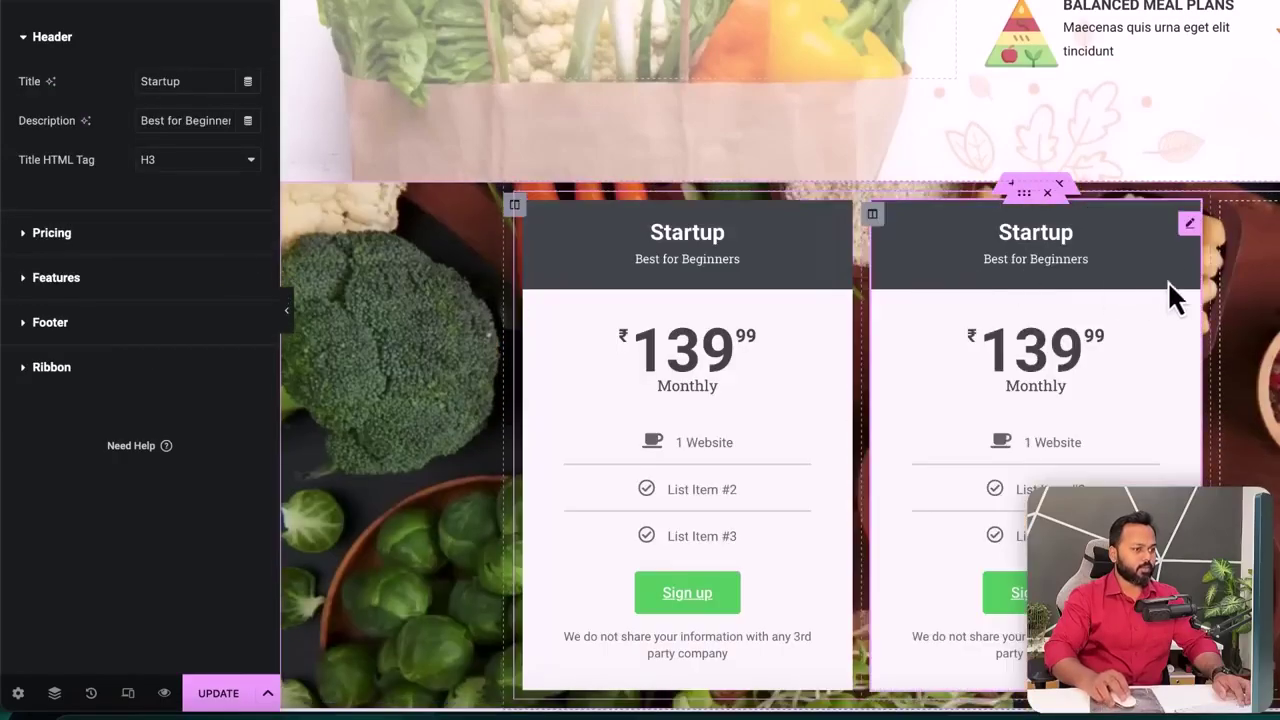
right_click(1187, 227)
click(1236, 276)
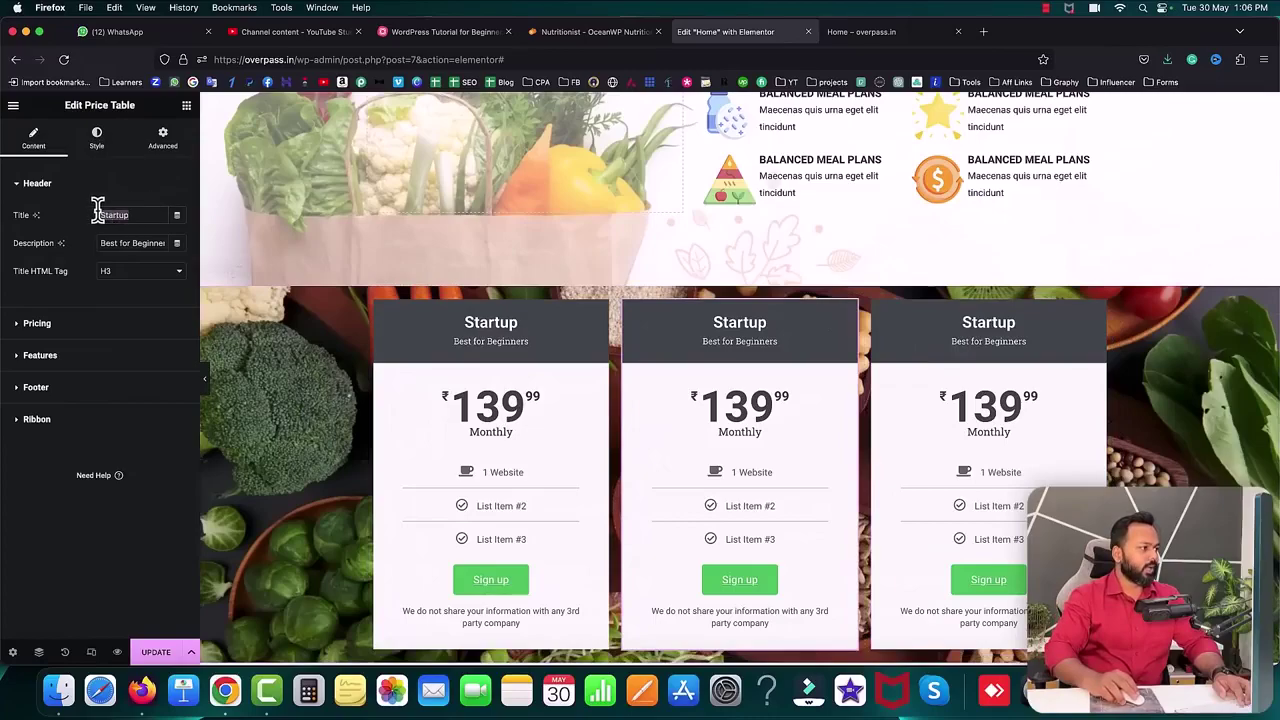
- Retitle the middle card 'Basic', show its POPULAR ribbon, and set the period to Yearly
text(Basic)
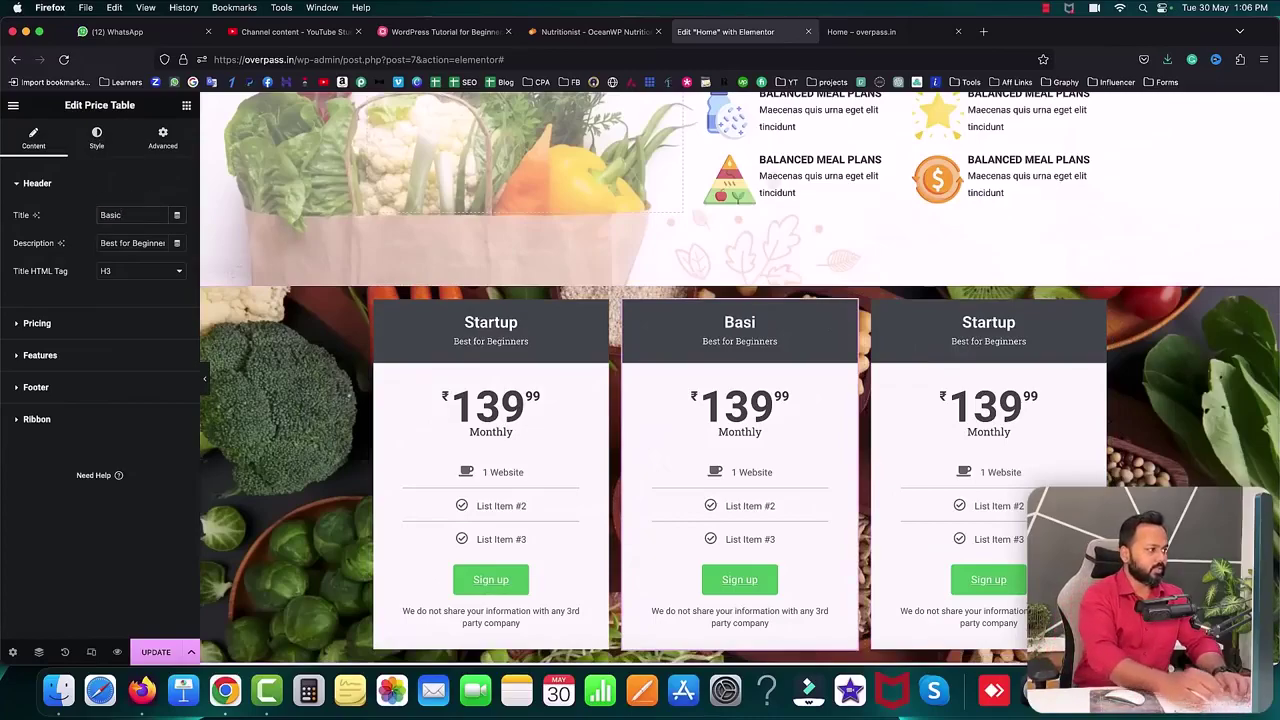
click(38, 421)
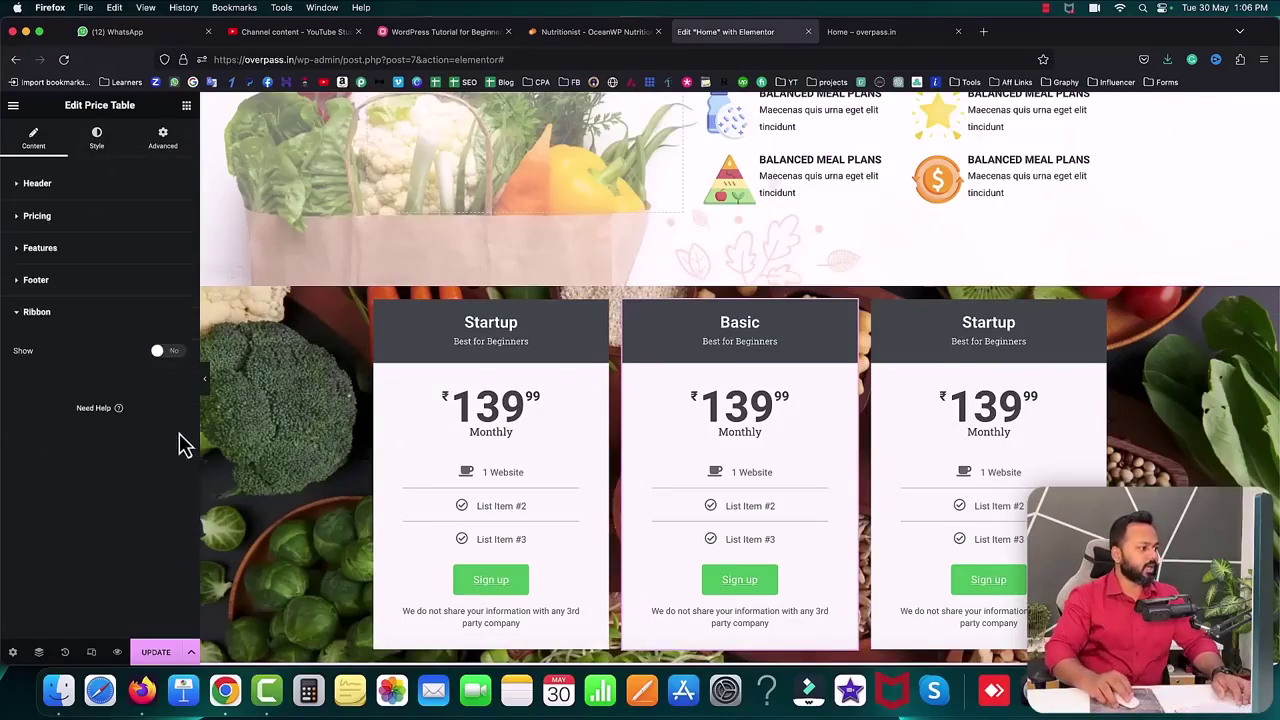
click(172, 354)
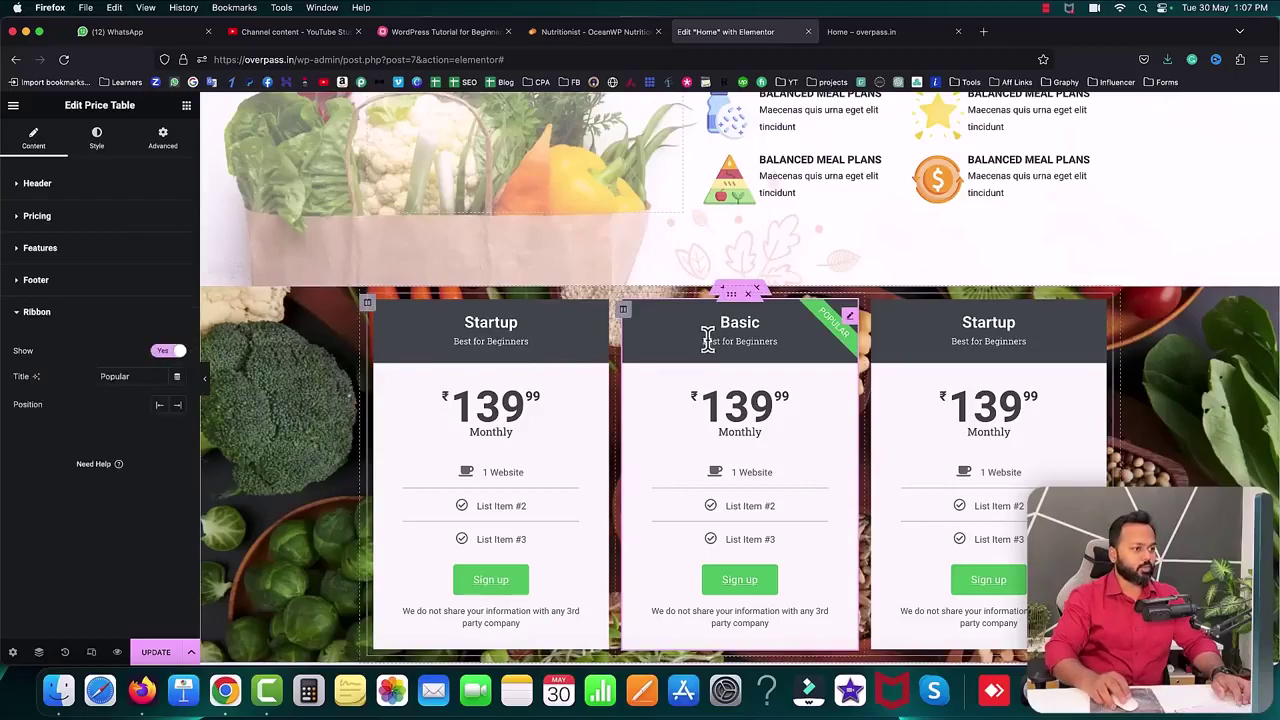
click(38, 216)
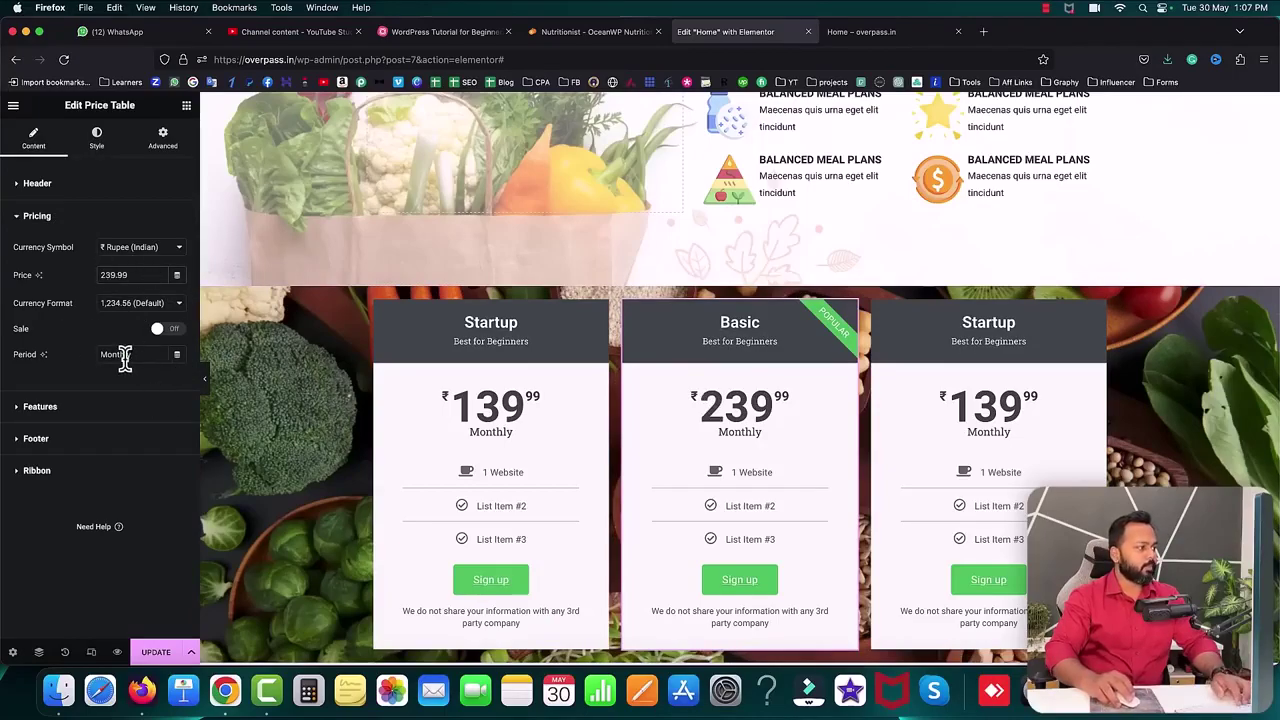
text(Yearly)
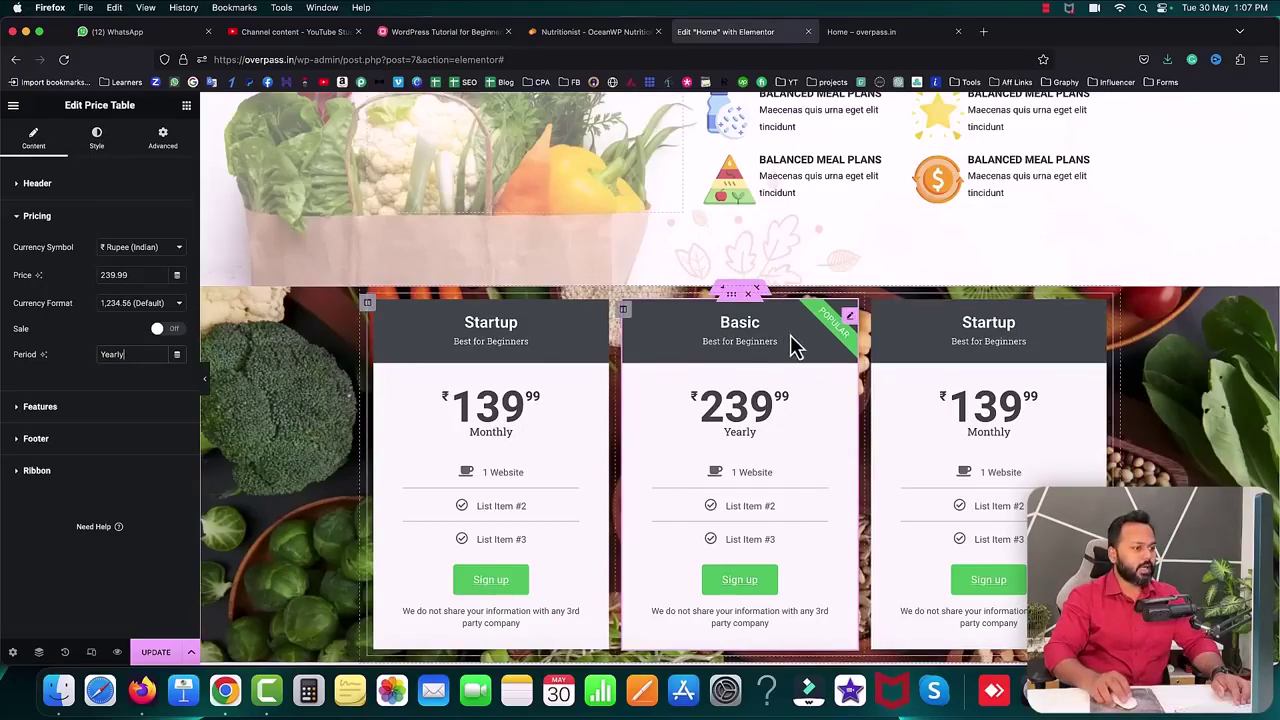
click(104, 146)
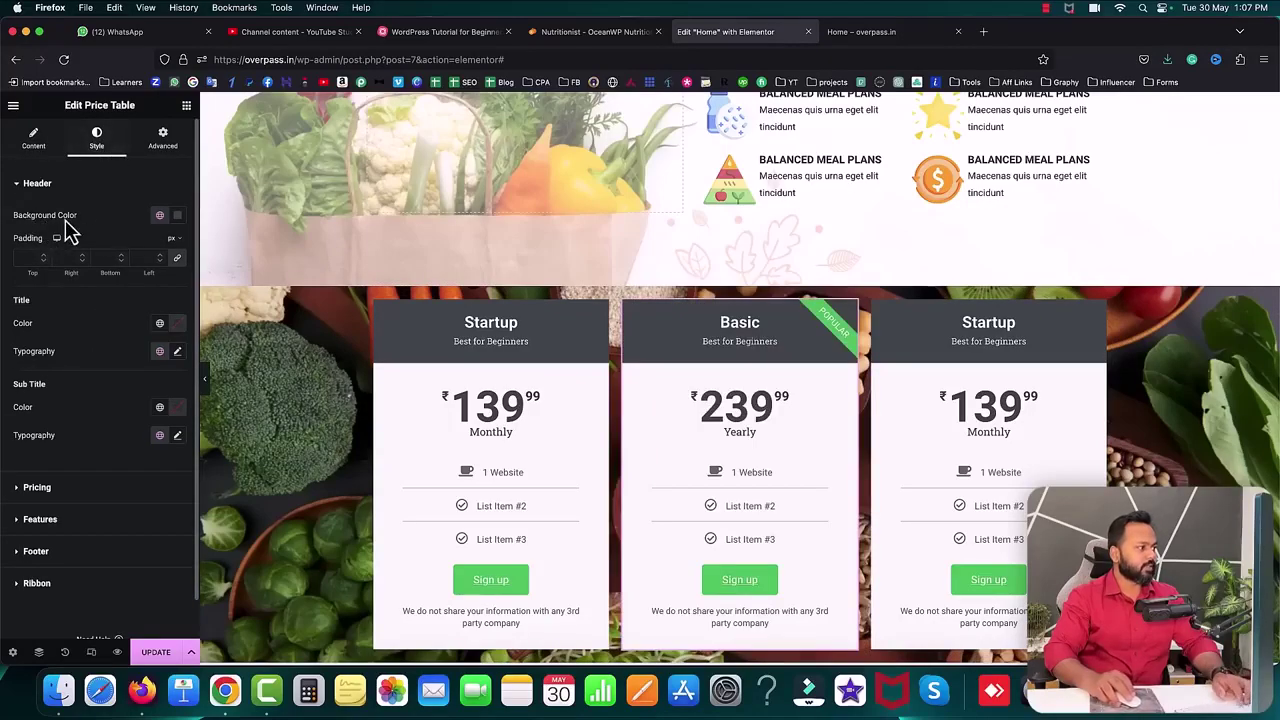
- Give the Basic card's header an orange #EC7C1E background and update the page
click(180, 218)
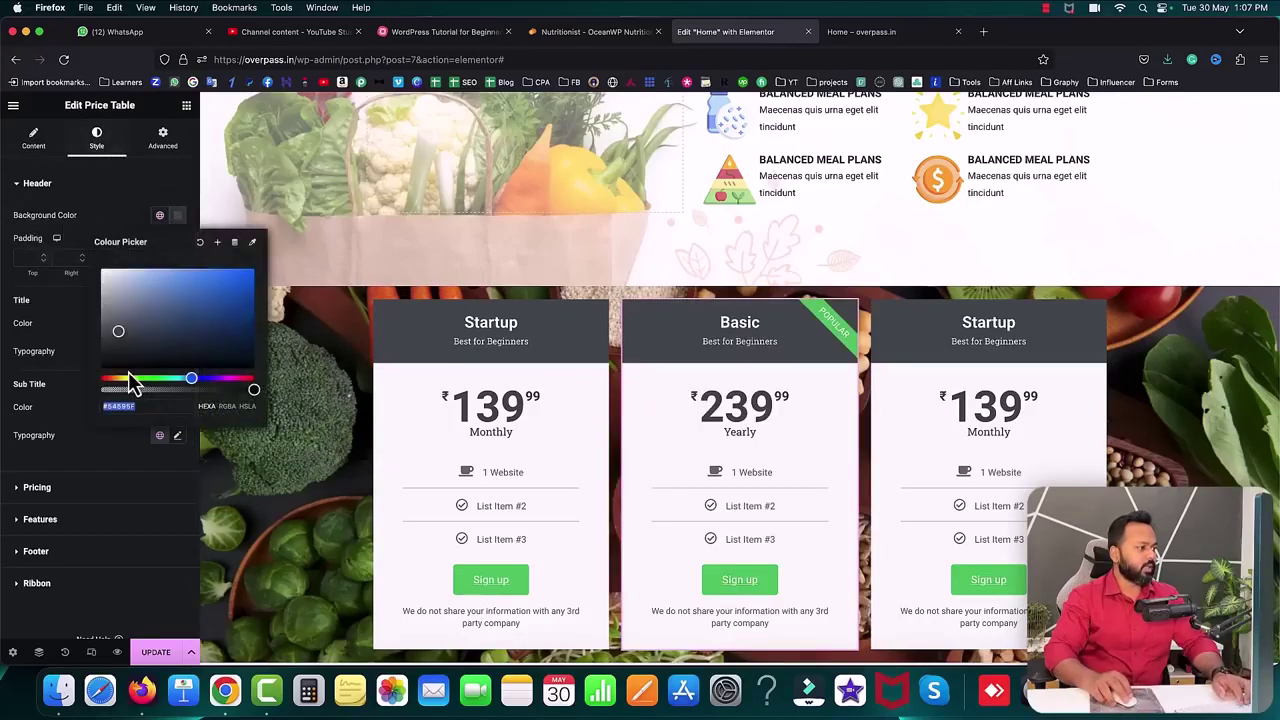
drag(128, 388, 114, 380)
drag(177, 337, 234, 288)
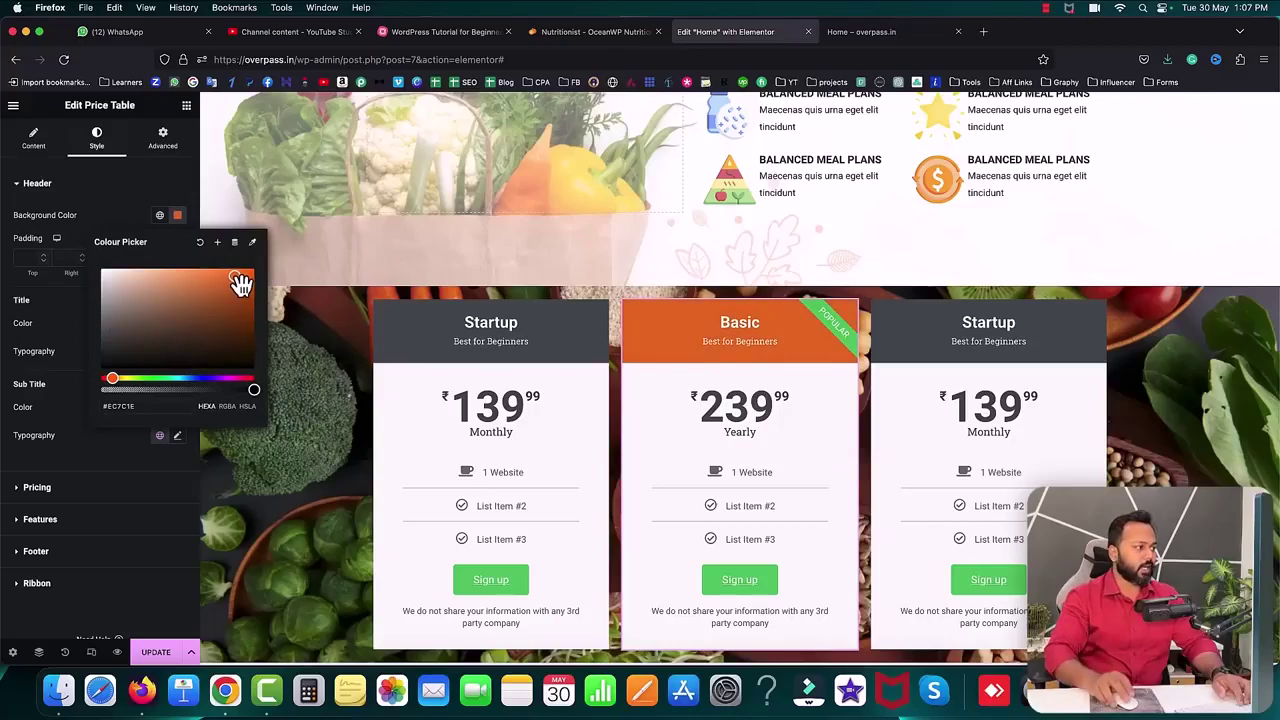
click(64, 190)
click(165, 648)
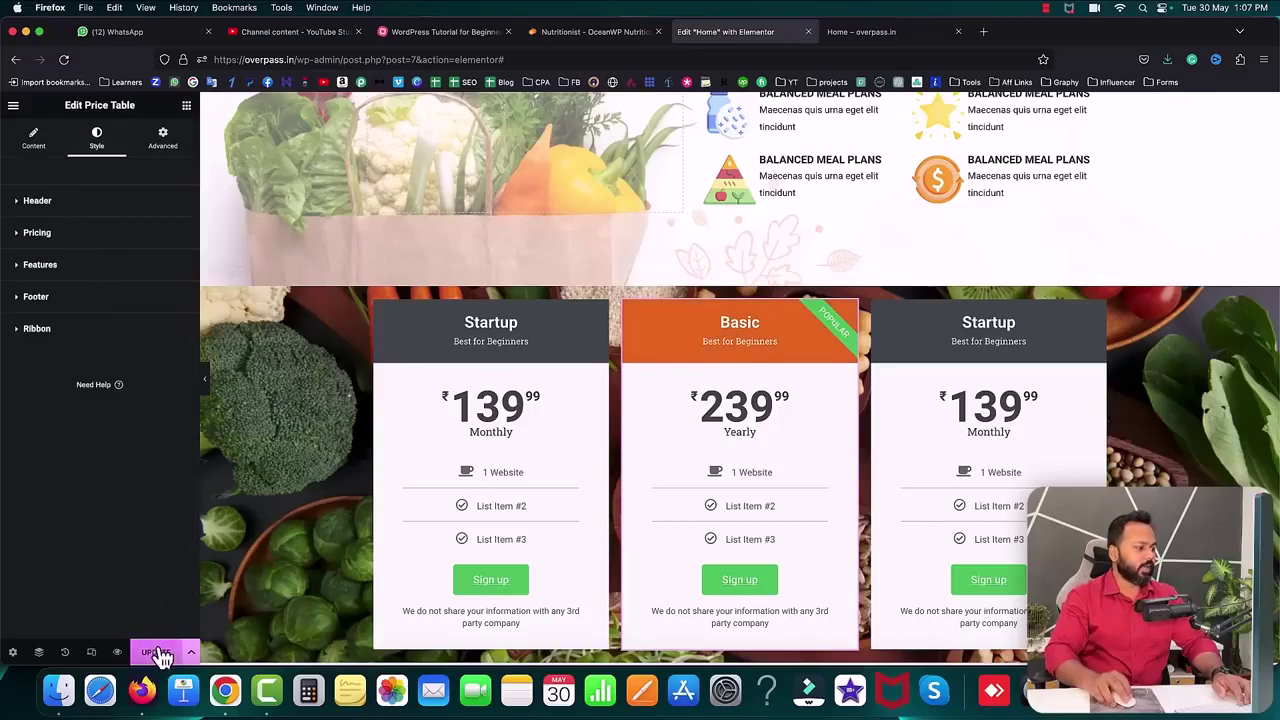
scroll(677, 400, down, 2)
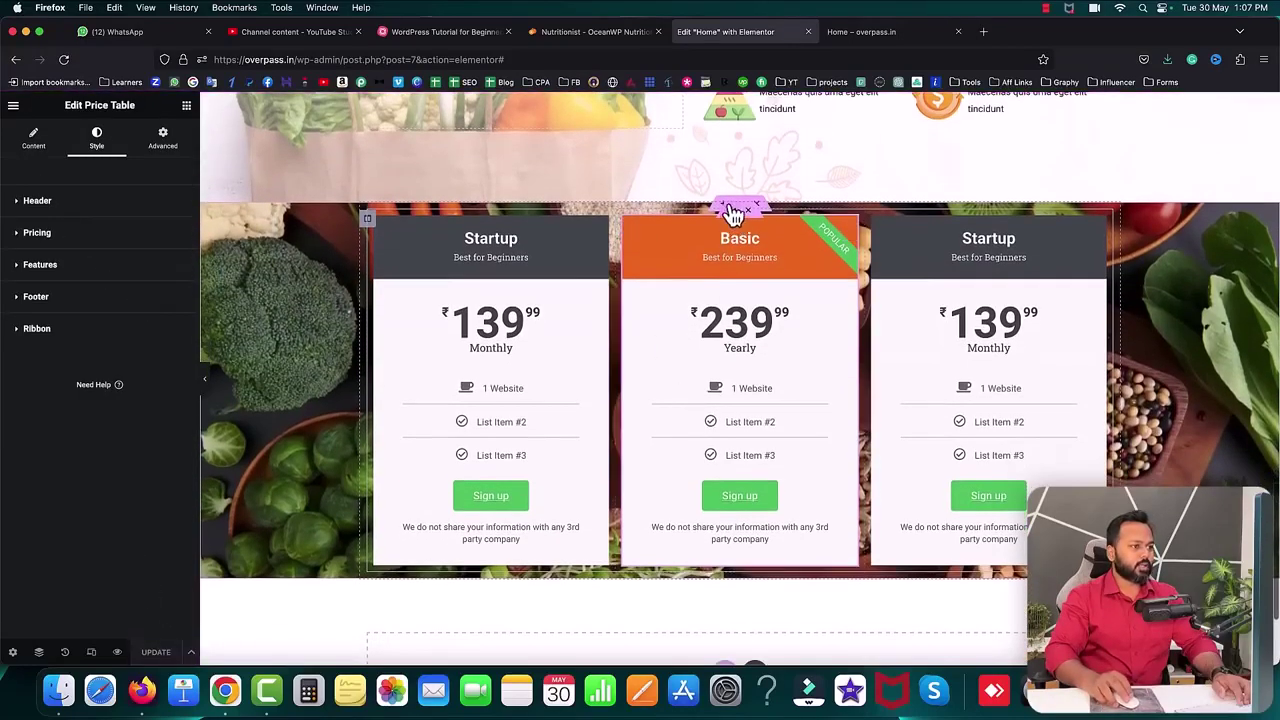
- Unlink the pricing section's padding and set top and bottom to 40
click(732, 209)
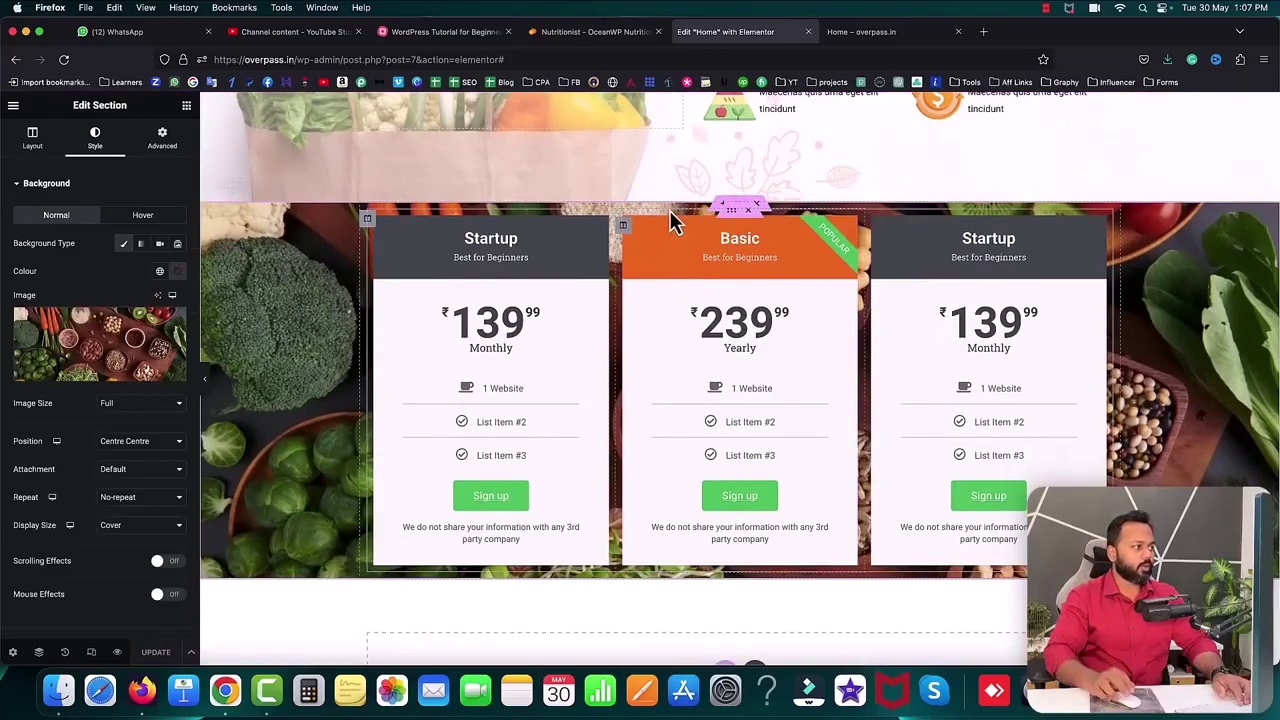
click(166, 148)
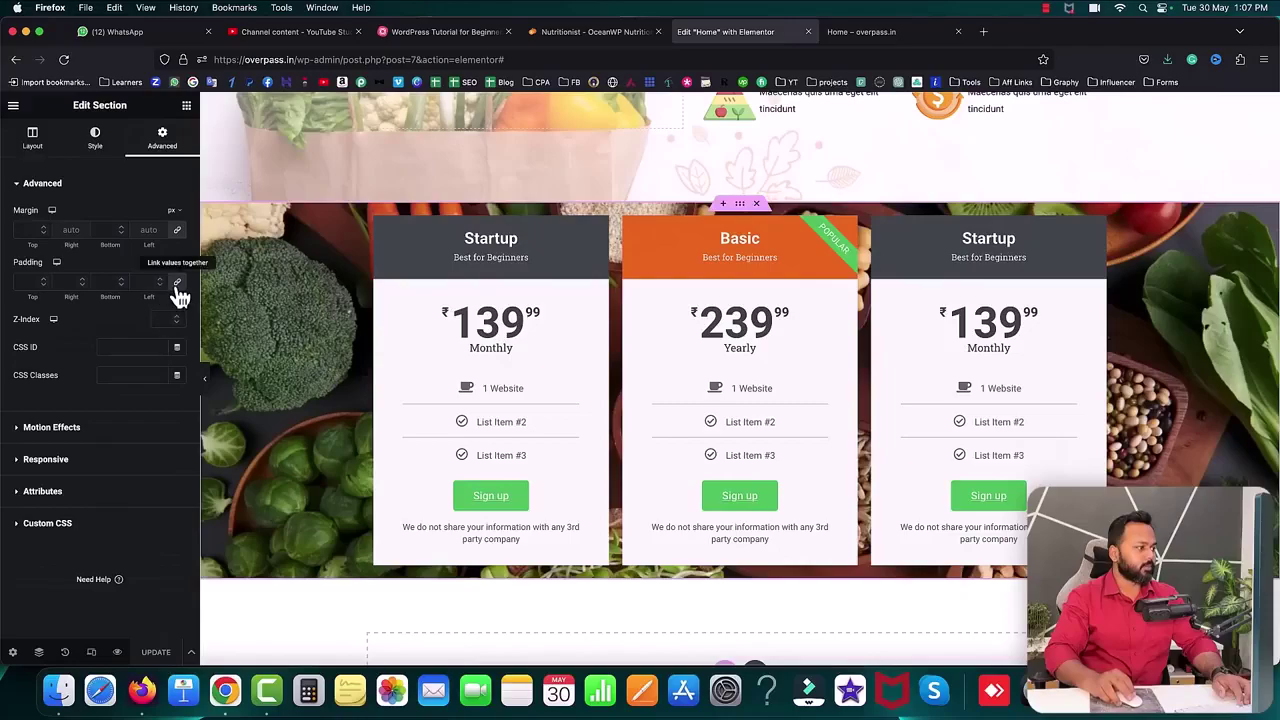
click(177, 281)
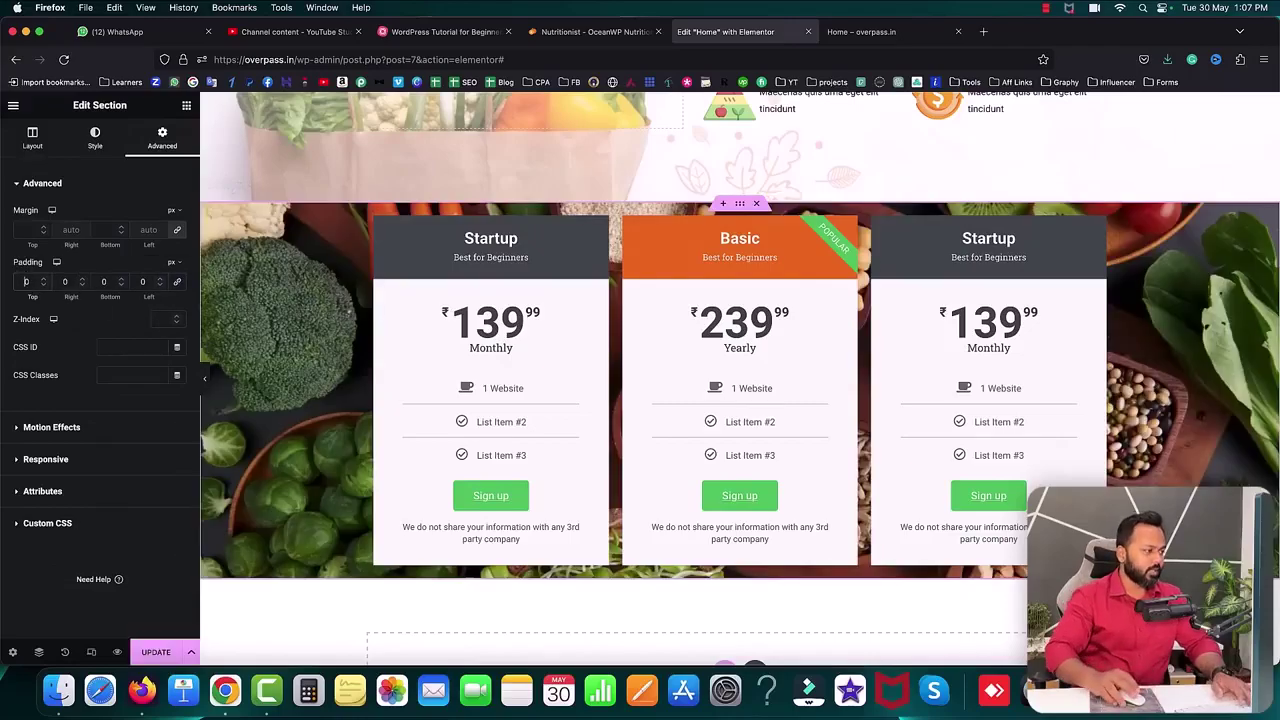
click(24, 282)
text(40)
click(103, 282)
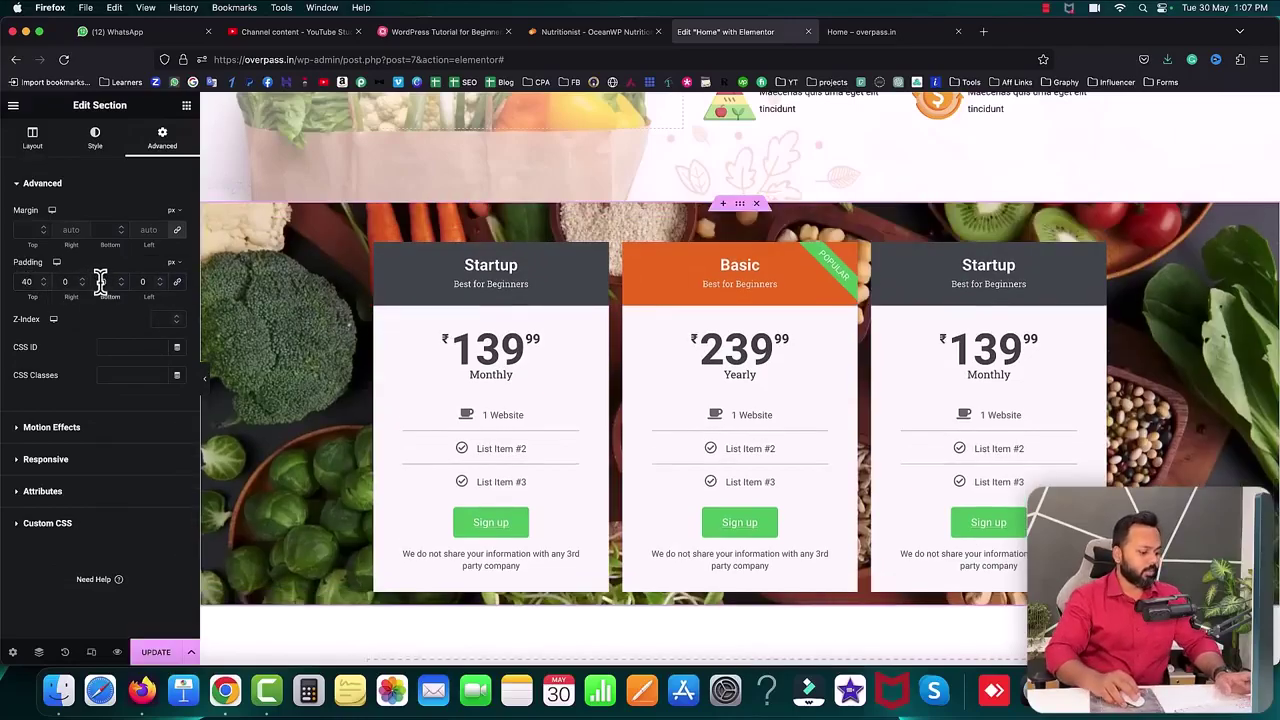
text(40)
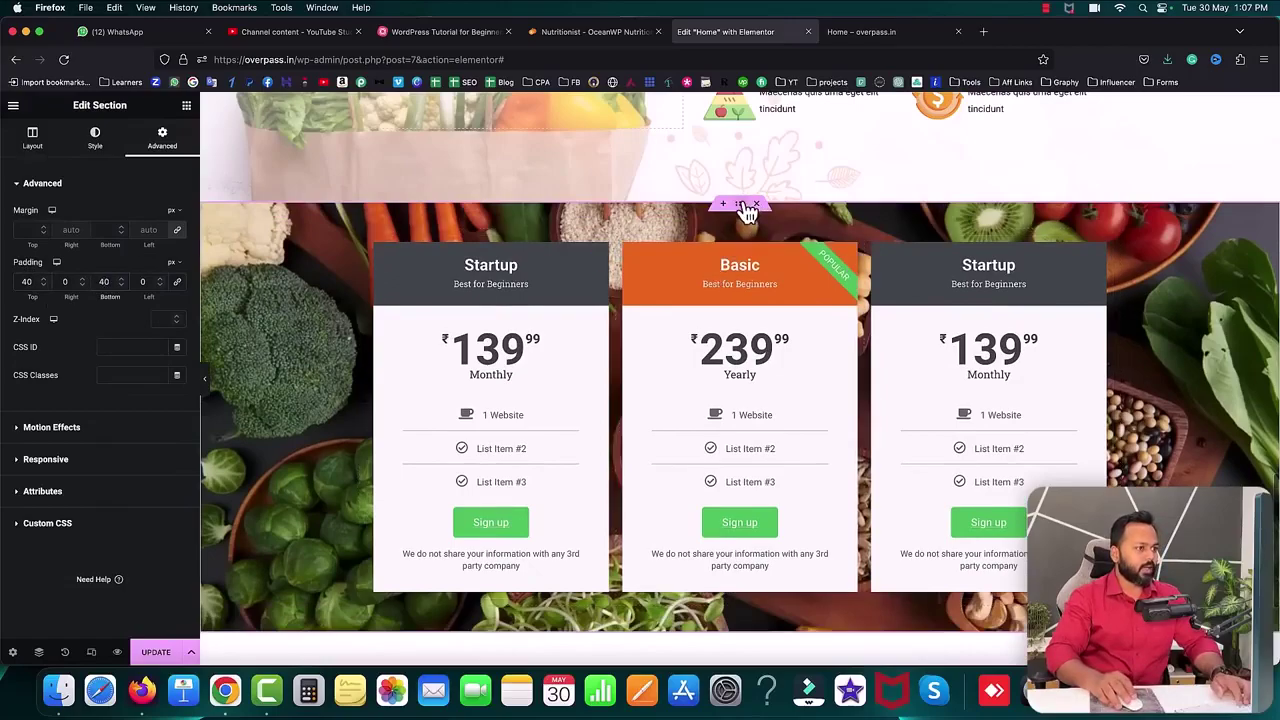
- Set the section's background attachment to Fixed, update, and bring up the live homepage tab
click(95, 140)
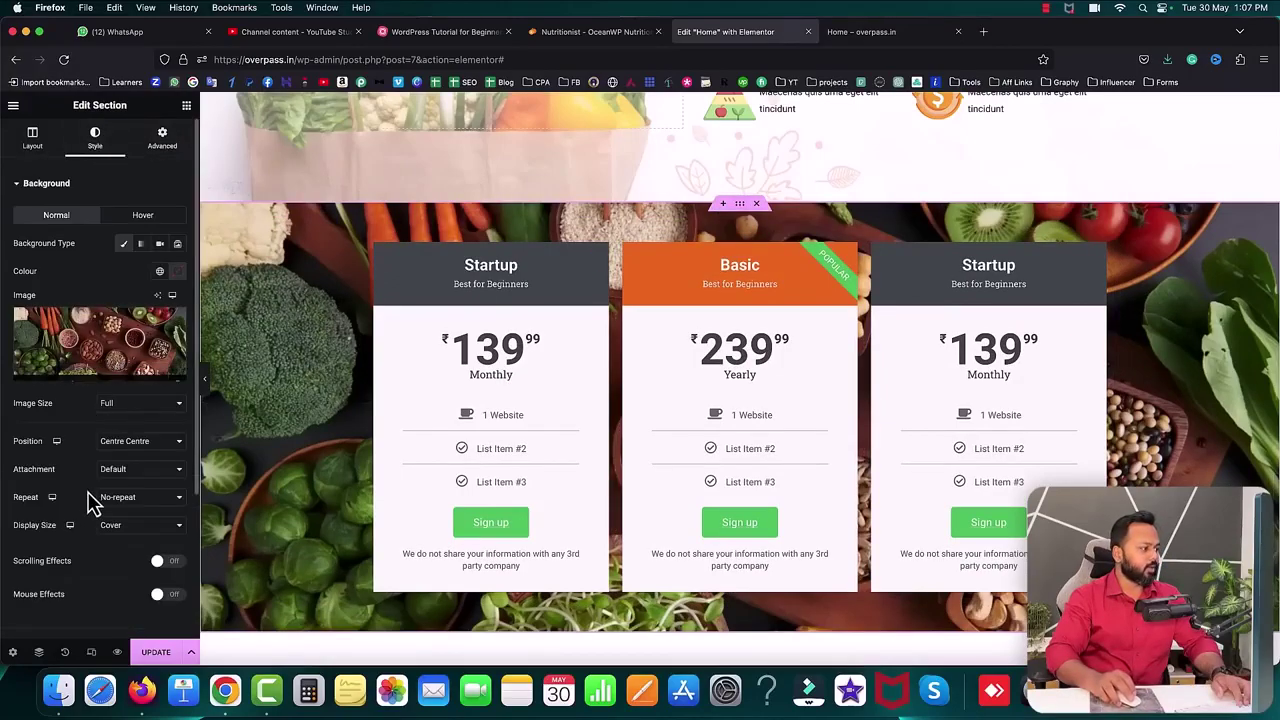
scroll(84, 486, down, 2)
mouse_move(1092, 60)
click(1045, 40)
click(138, 449)
click(134, 468)
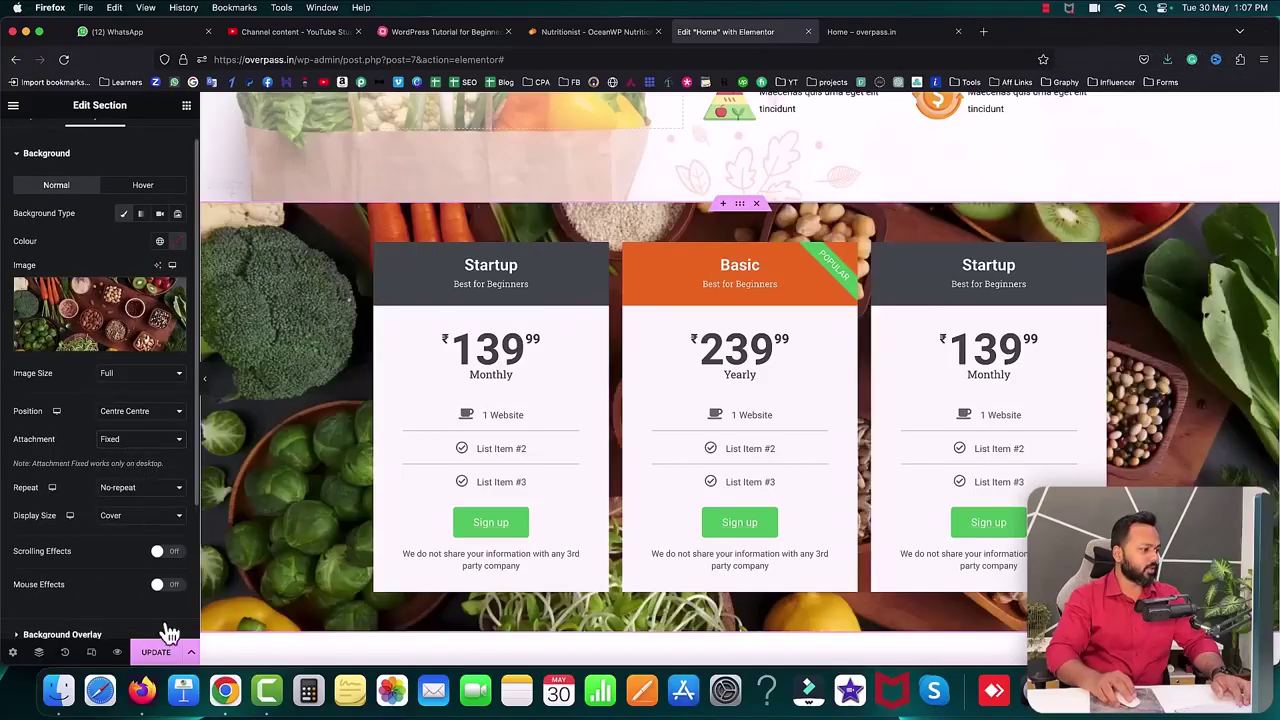
click(163, 657)
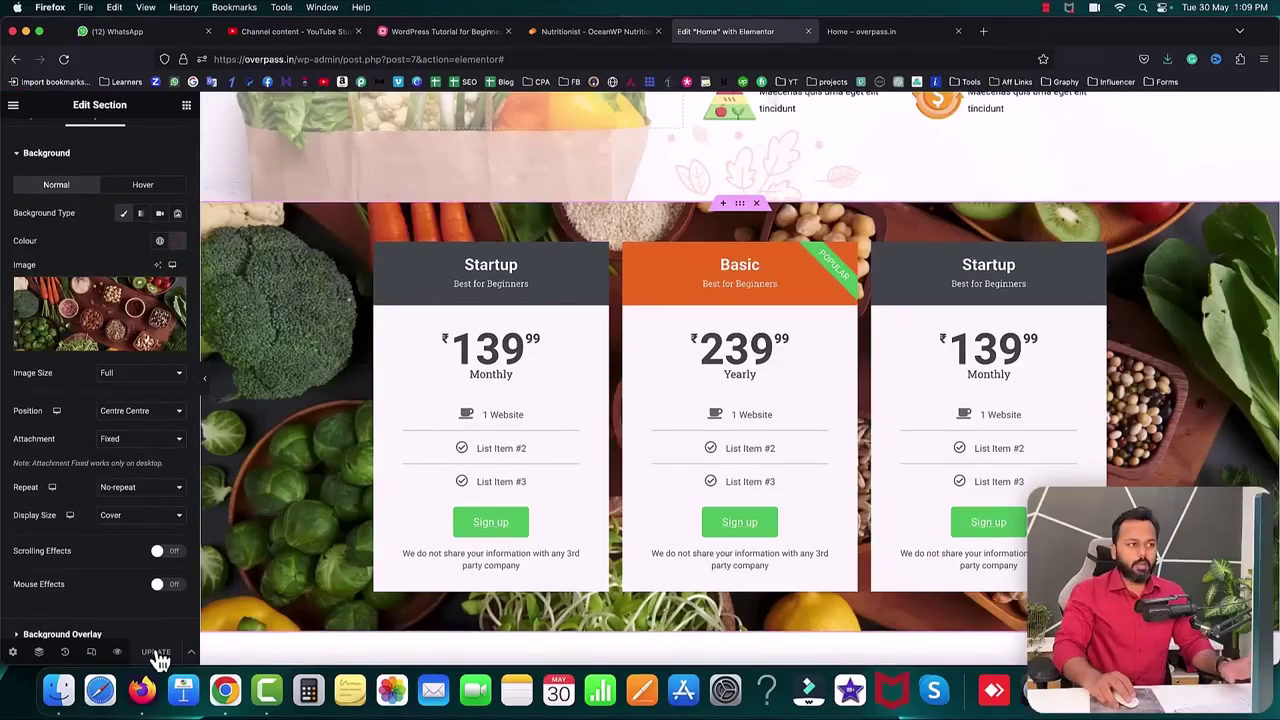
click(857, 36)
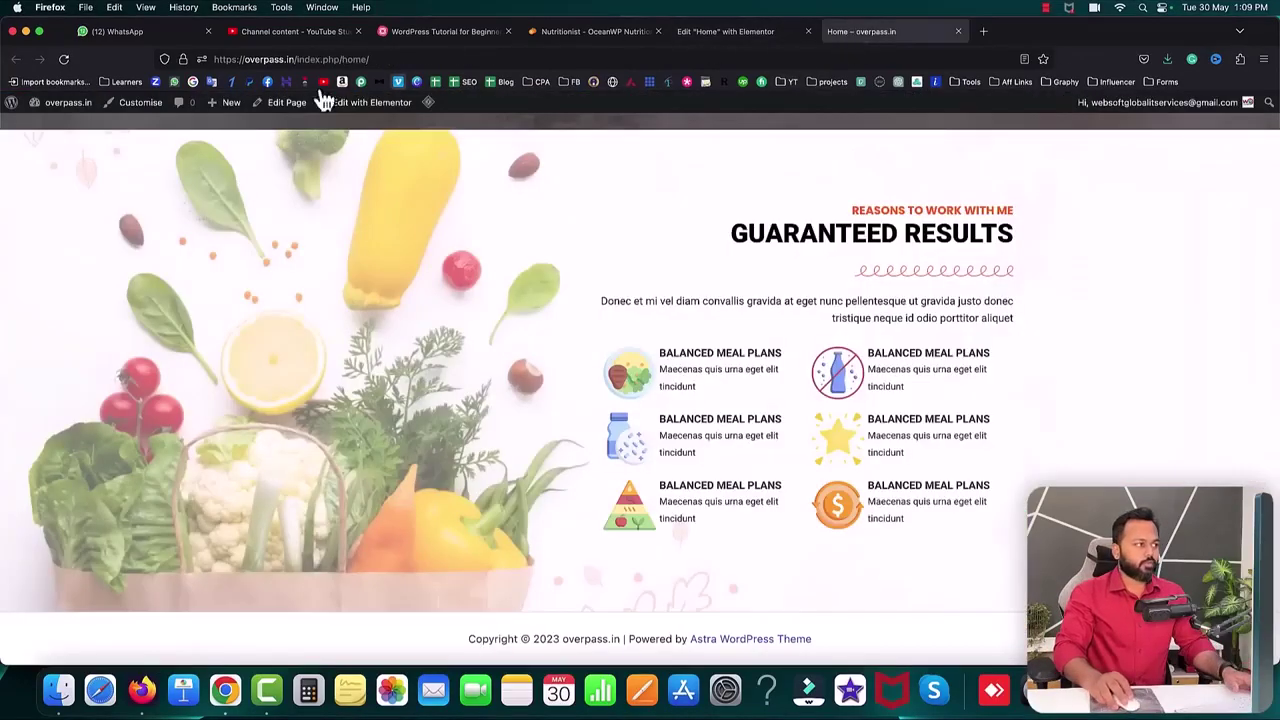
- Reload the live homepage, review the three pricing cards and test the Basic card's Sign up button
click(63, 59)
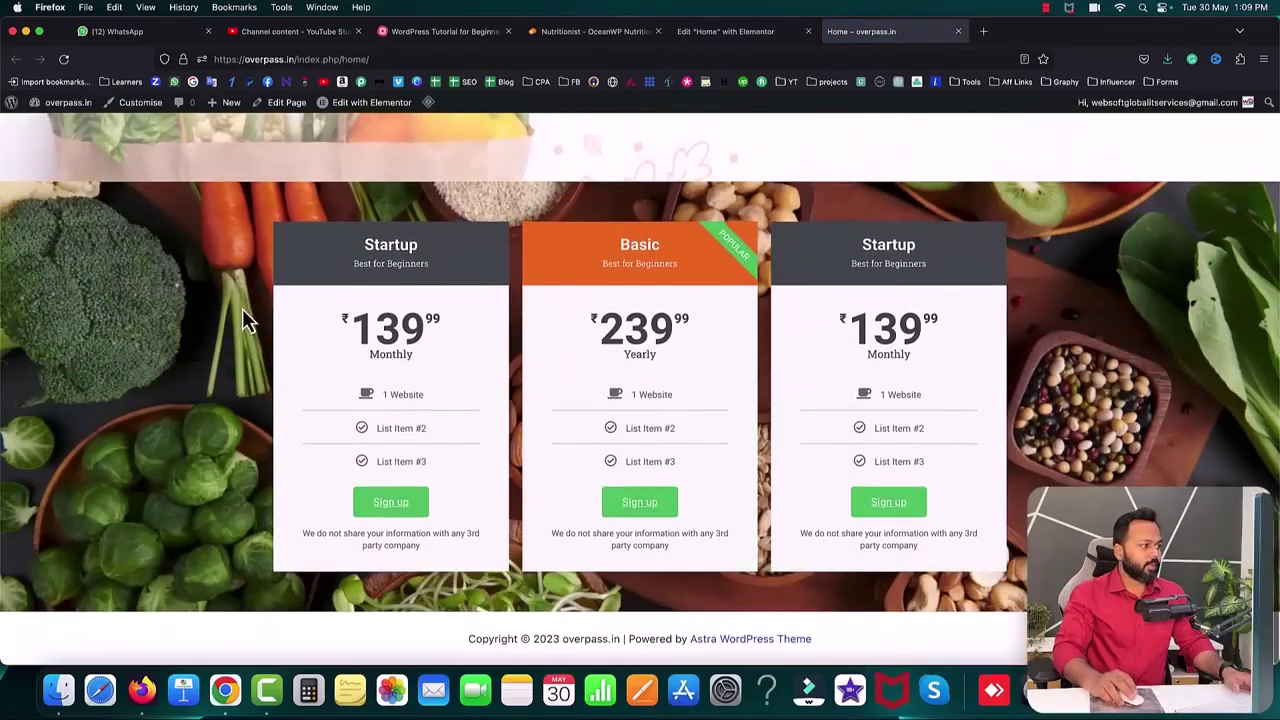
scroll(243, 309, up, 2)
scroll(243, 309, down, 2)
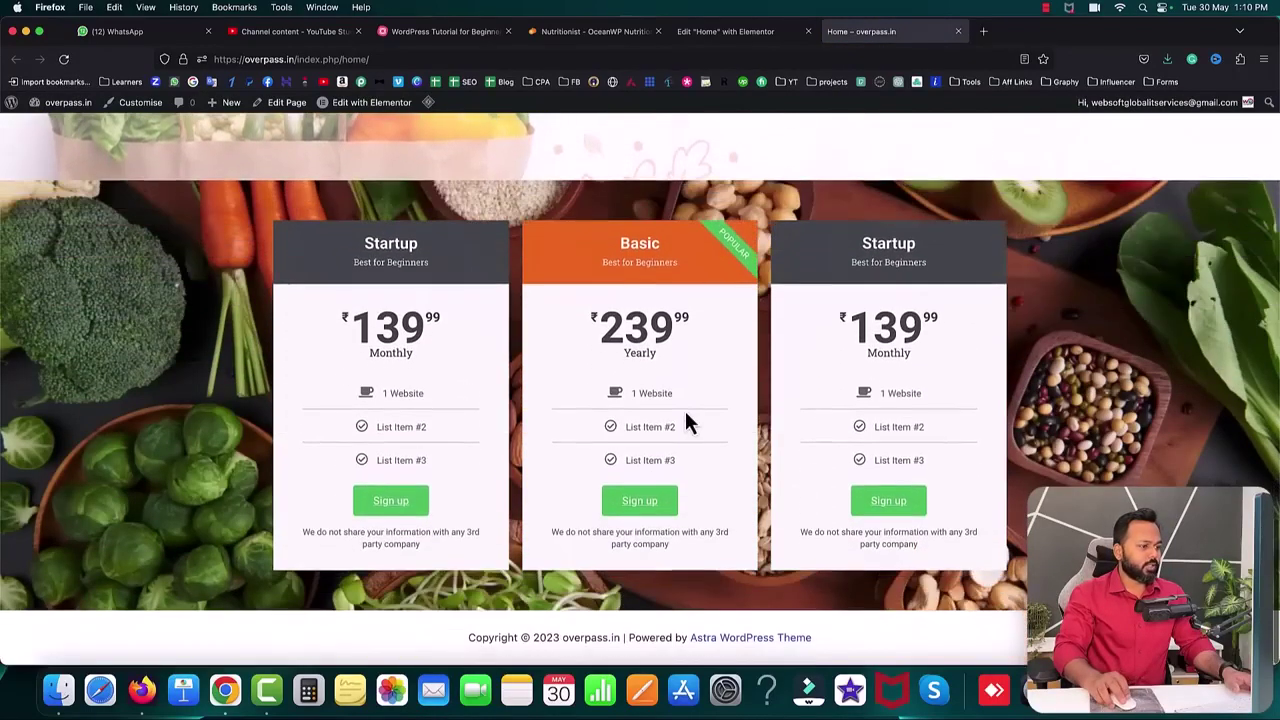
click(641, 510)
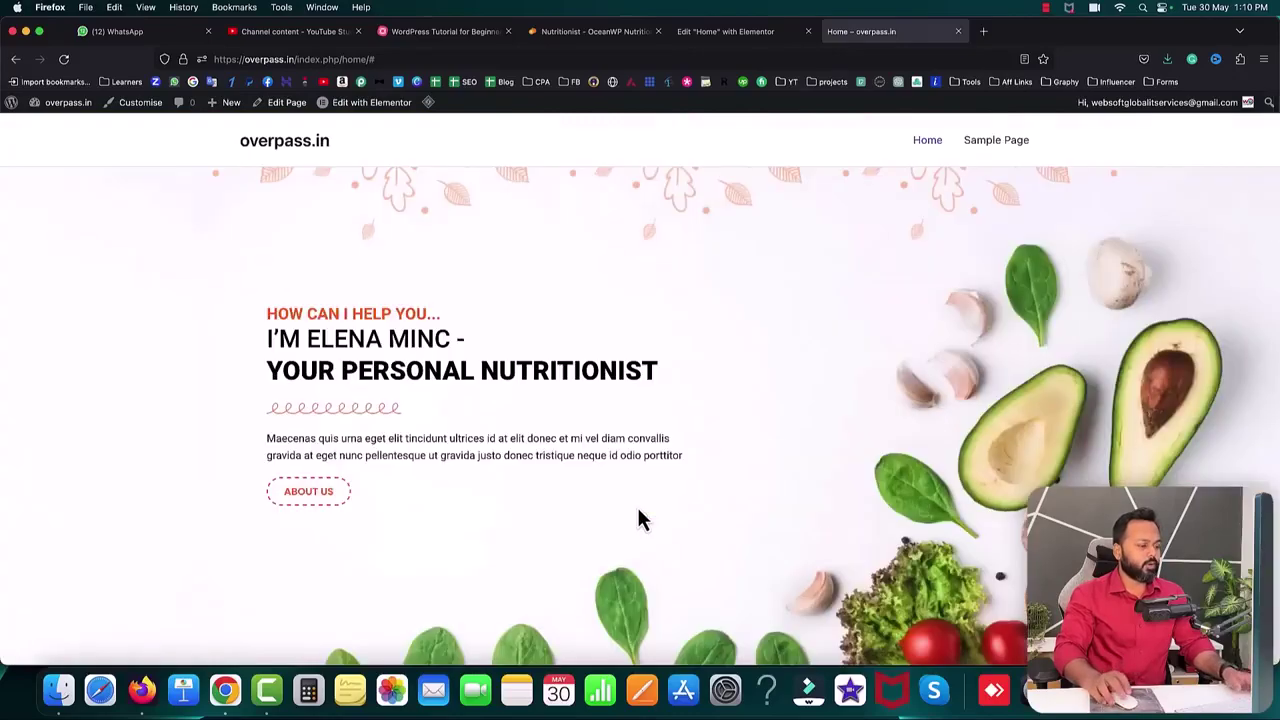
scroll(639, 511, down, 15)
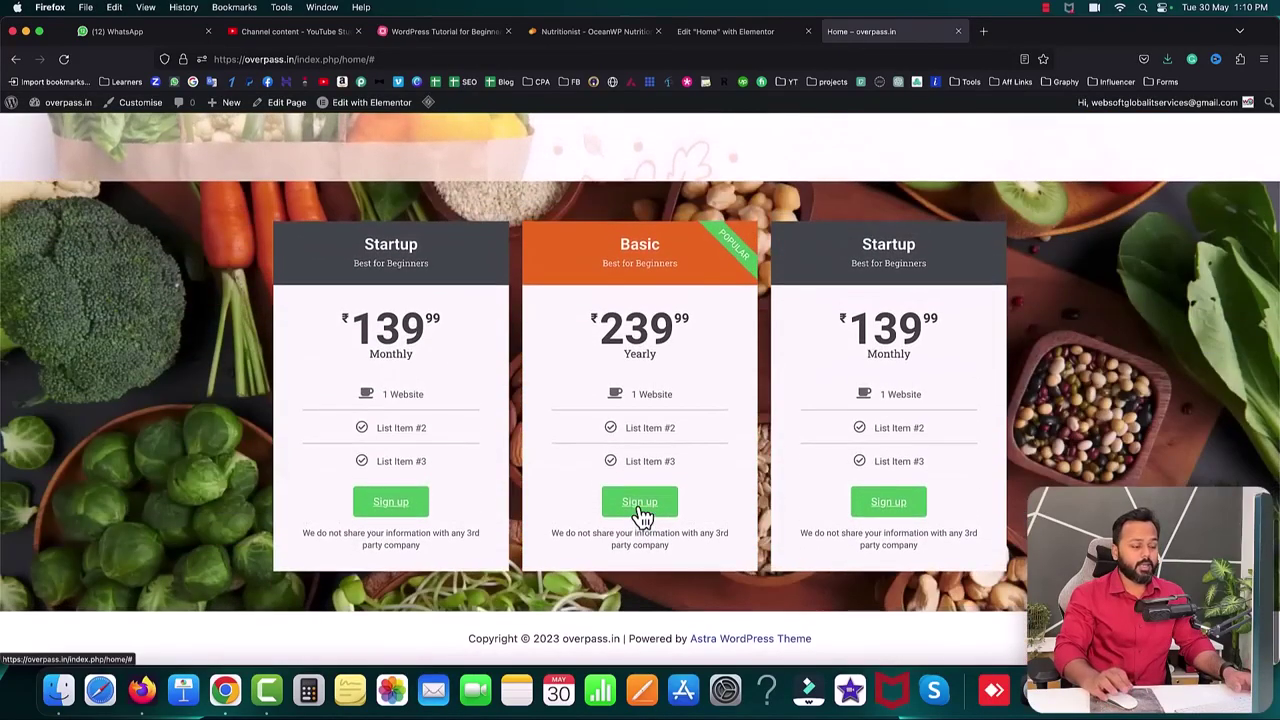
scroll(758, 469, up, 10)
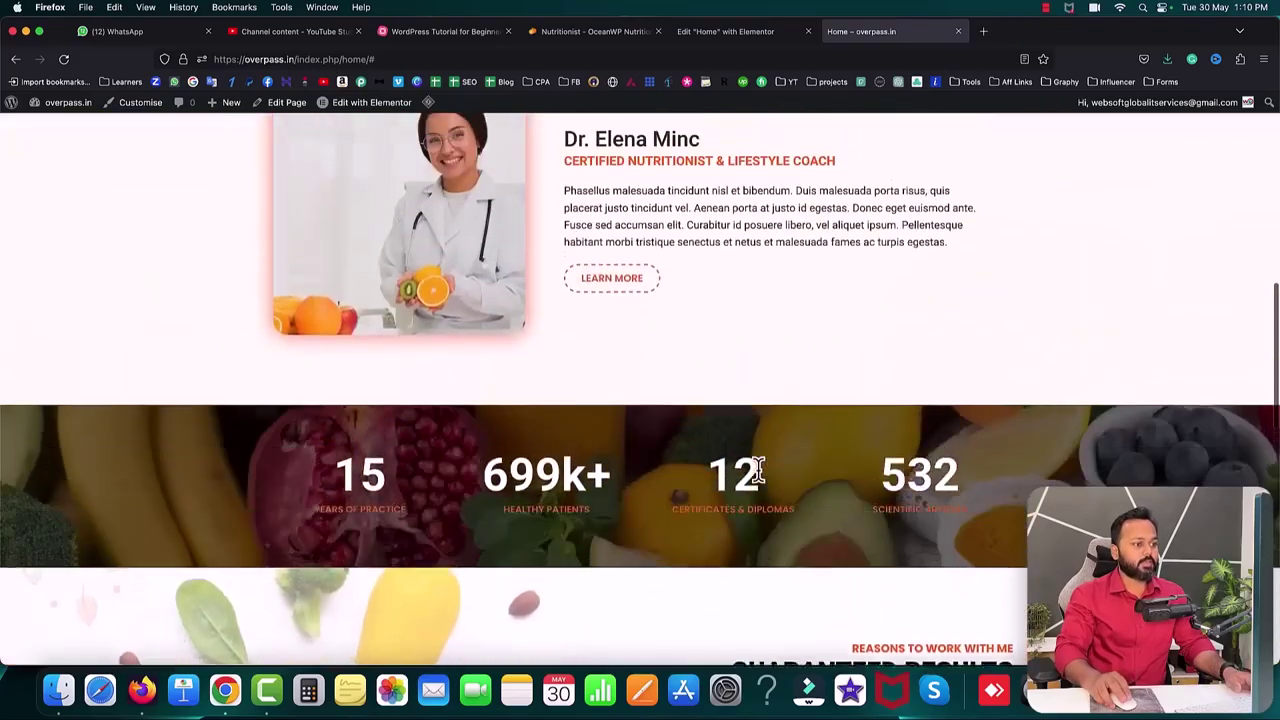
scroll(758, 469, up, 6)
scroll(758, 469, down, 10)
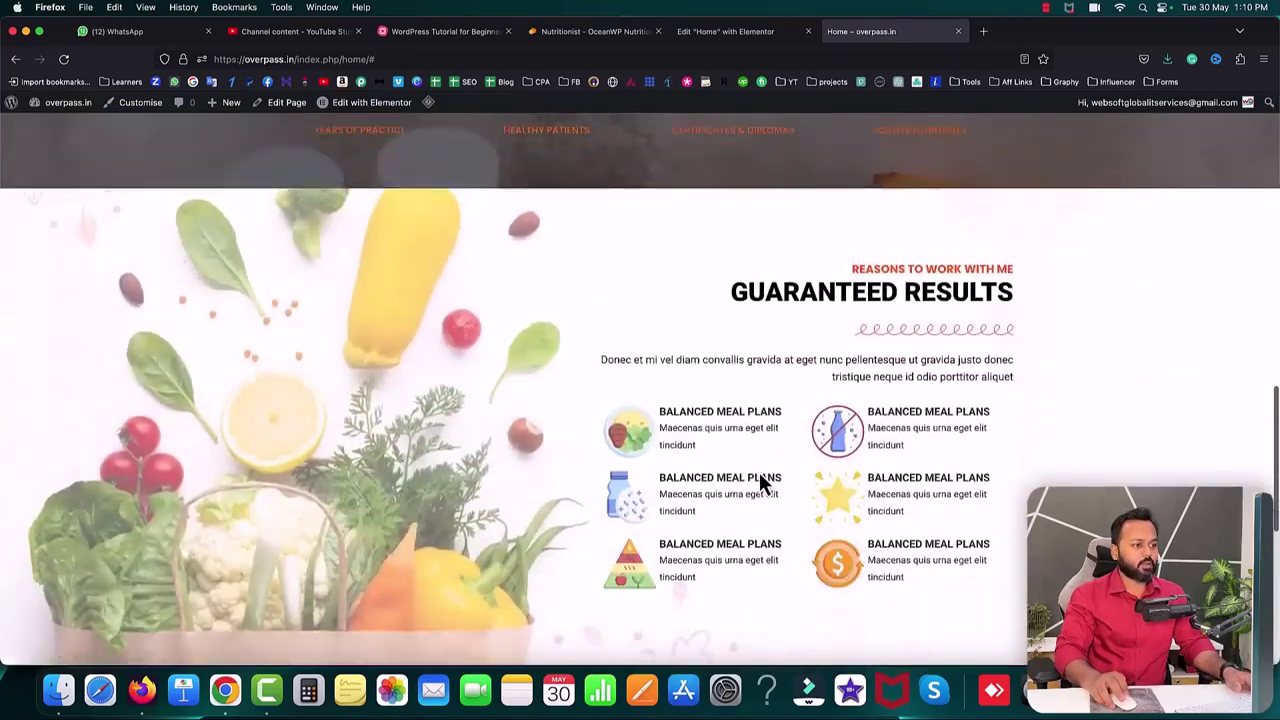
scroll(759, 472, down, 8)
click(591, 31)
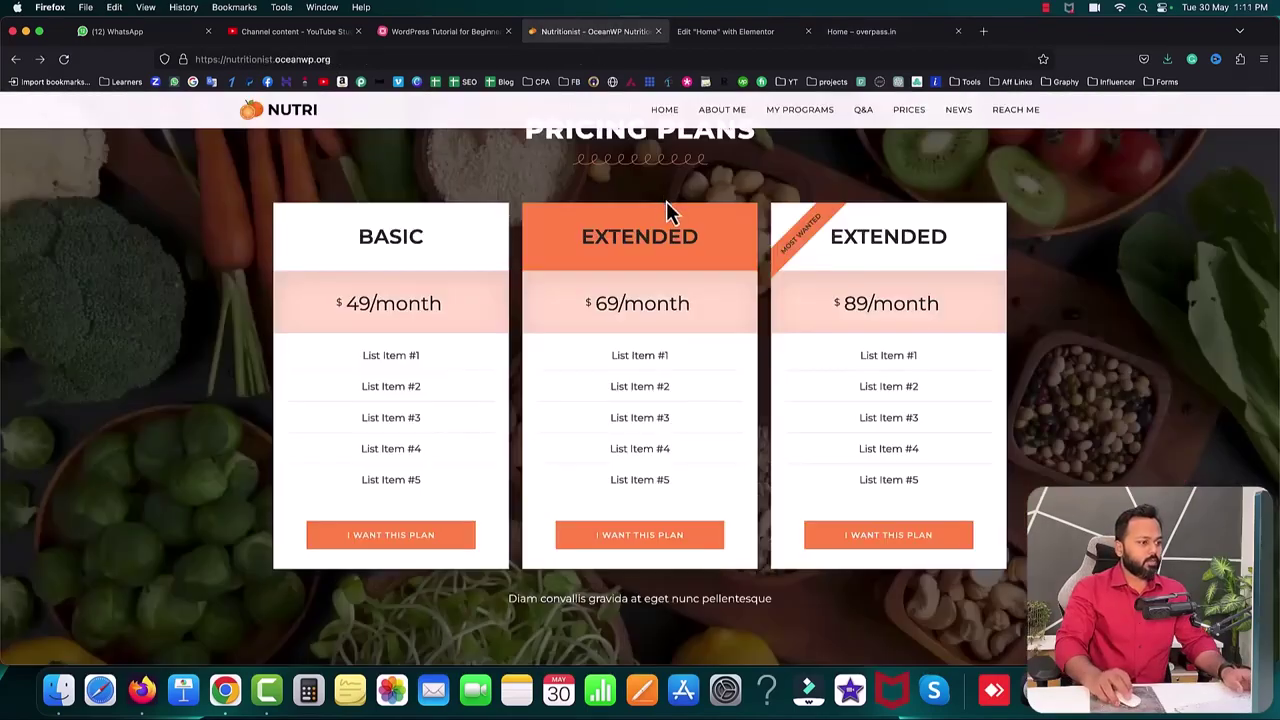
- Scroll the Nutritionist demo down to Reach Me and back to the Q&A section
scroll(667, 205, down, 15)
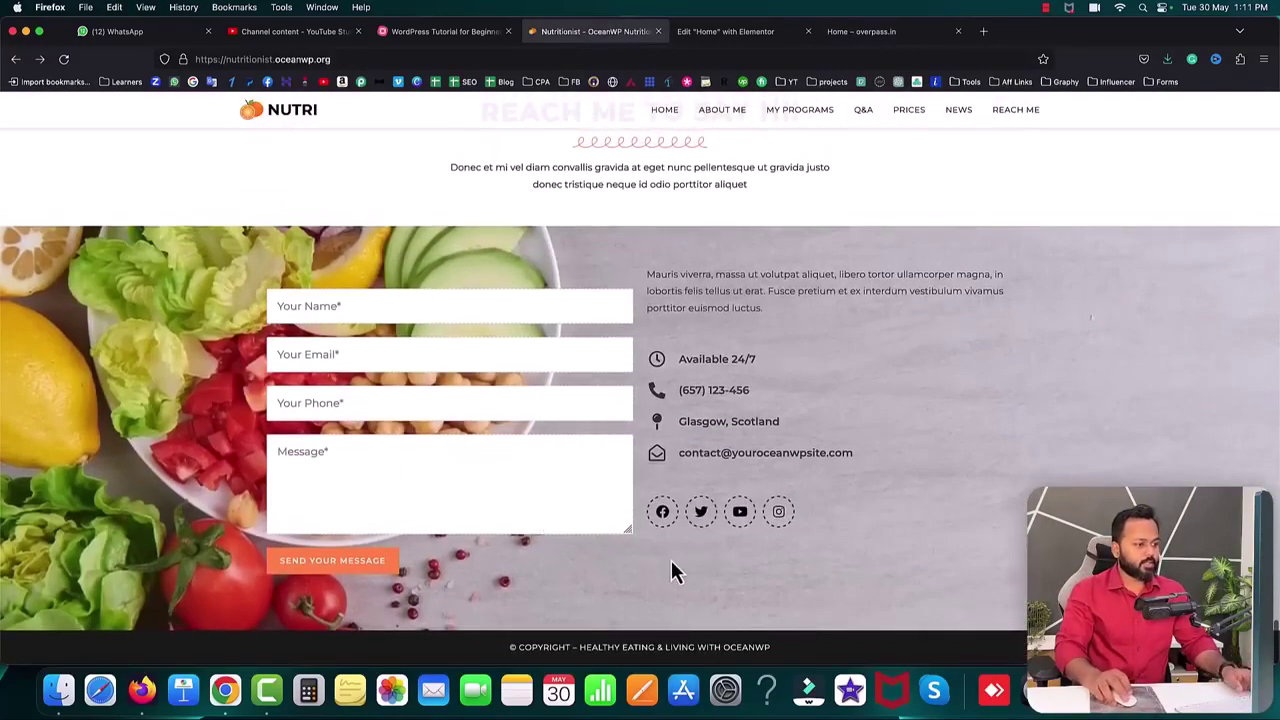
scroll(851, 508, up, 15)
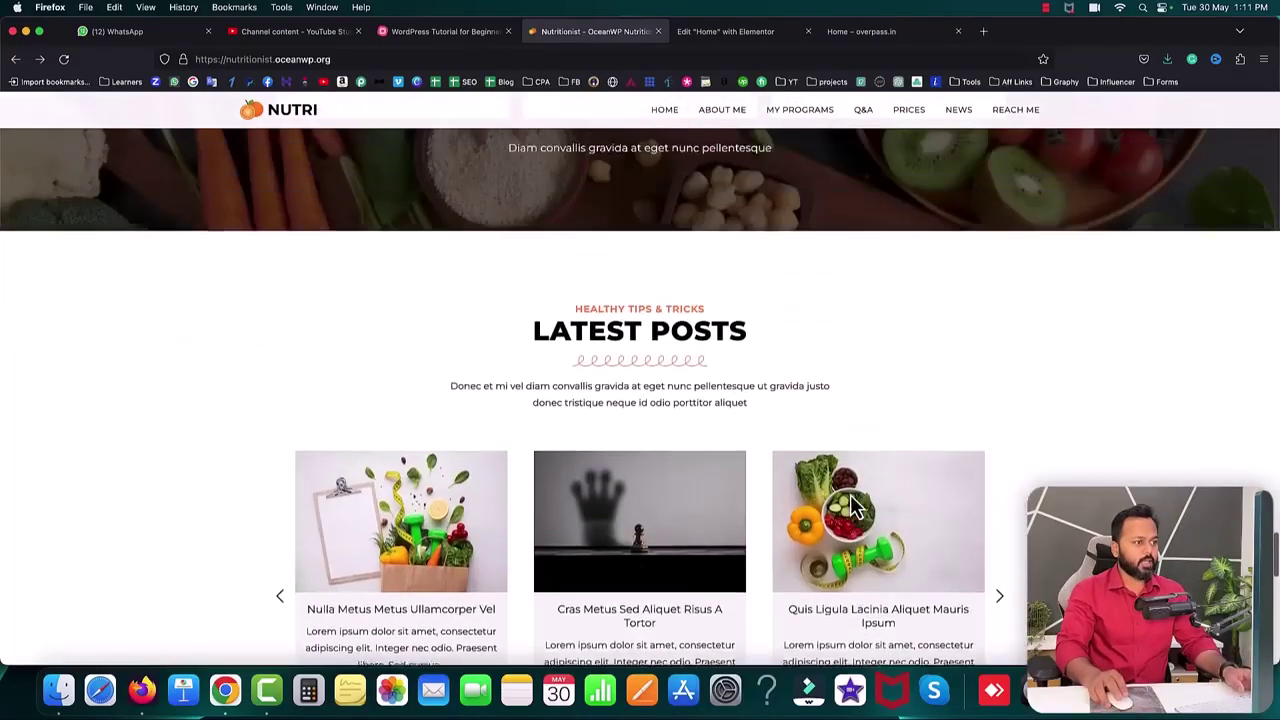
scroll(851, 508, up, 2)
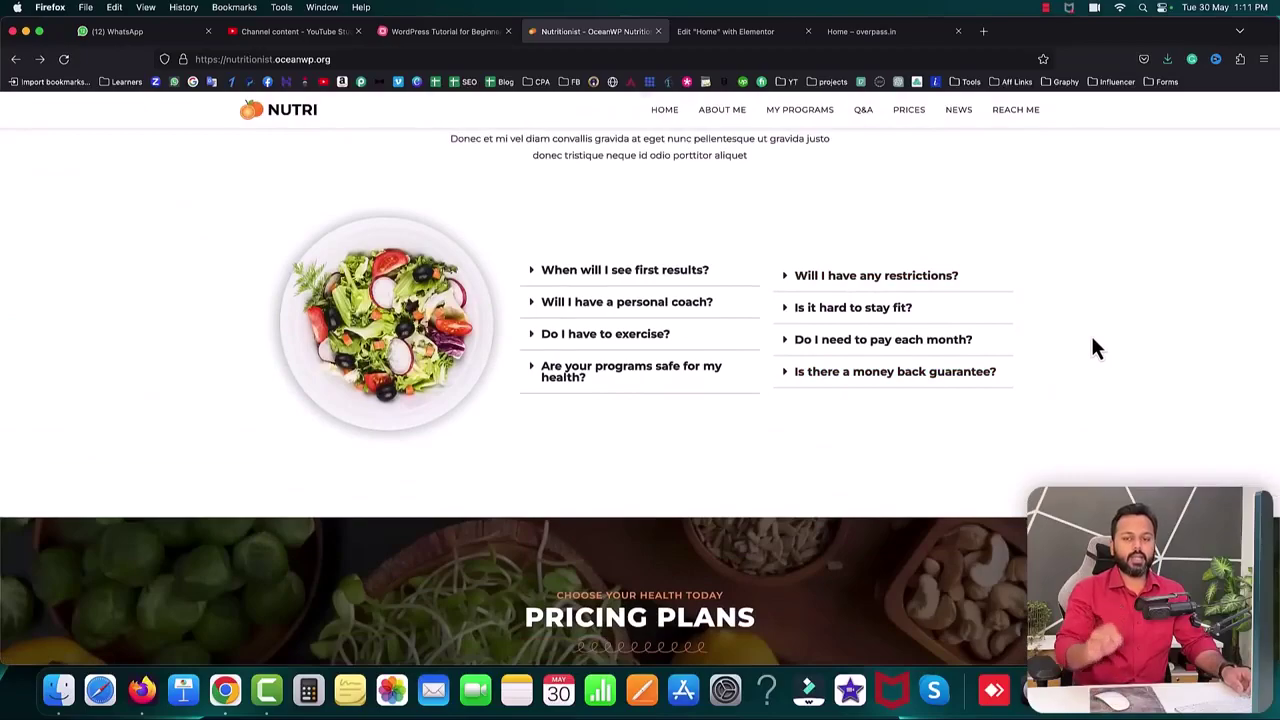
click(709, 26)
- Add a two-column section below the price cards and drop a Form widget into it
click(726, 497)
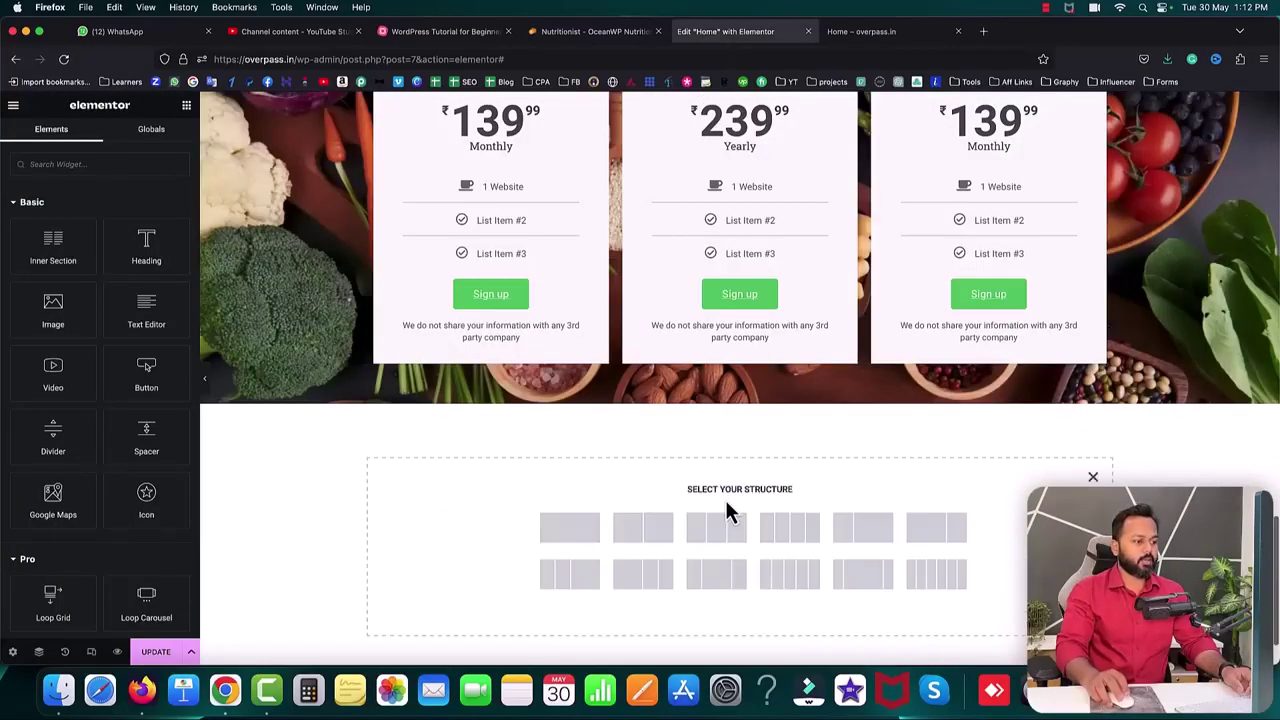
click(640, 537)
click(558, 431)
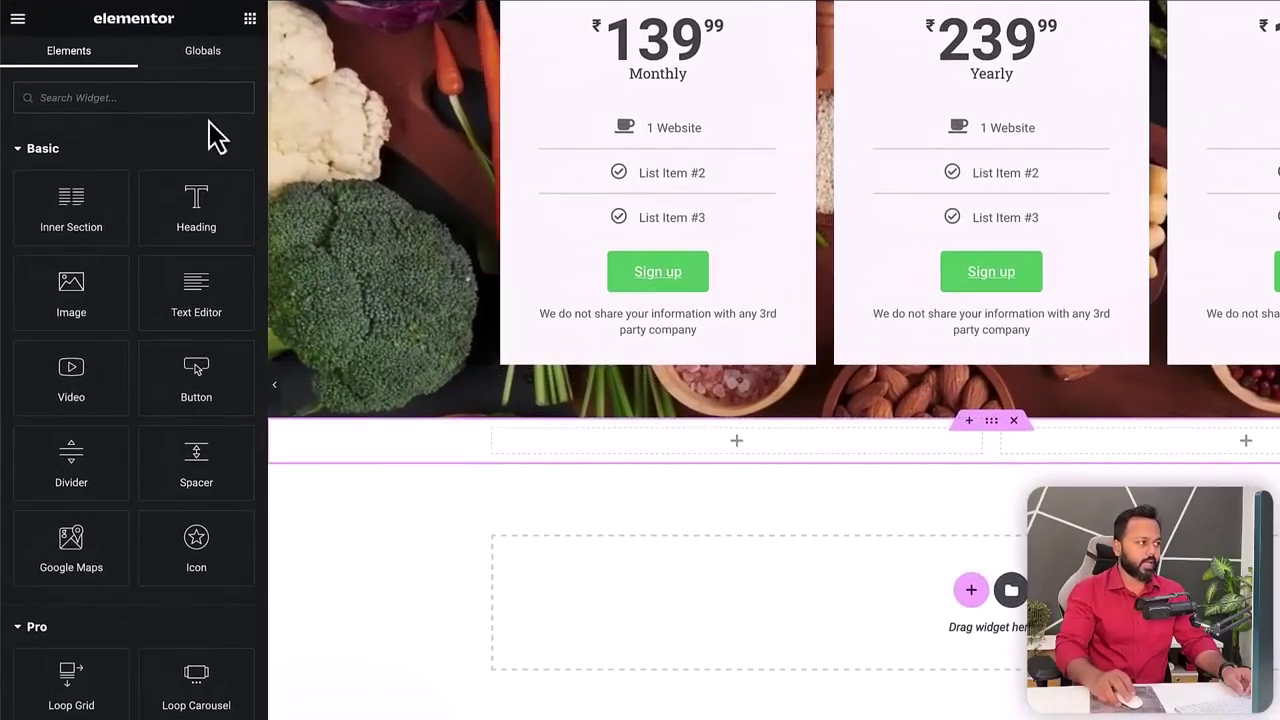
text(form)
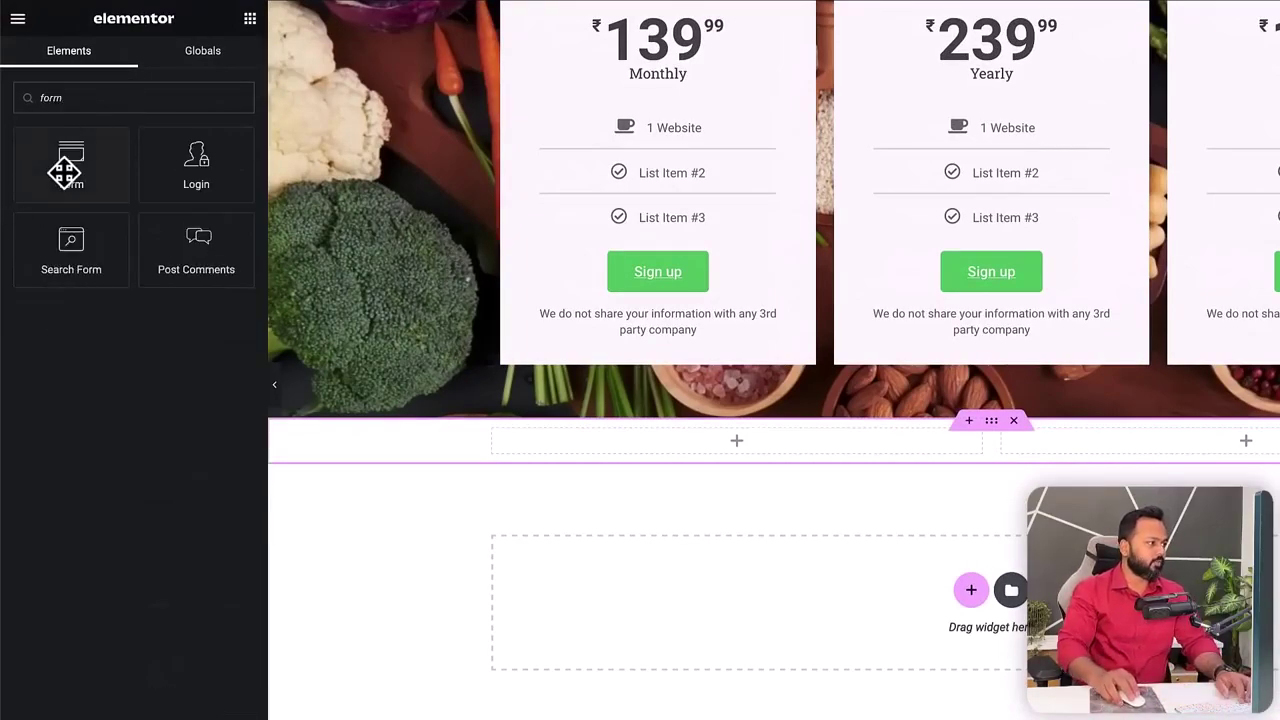
drag(68, 174, 551, 455)
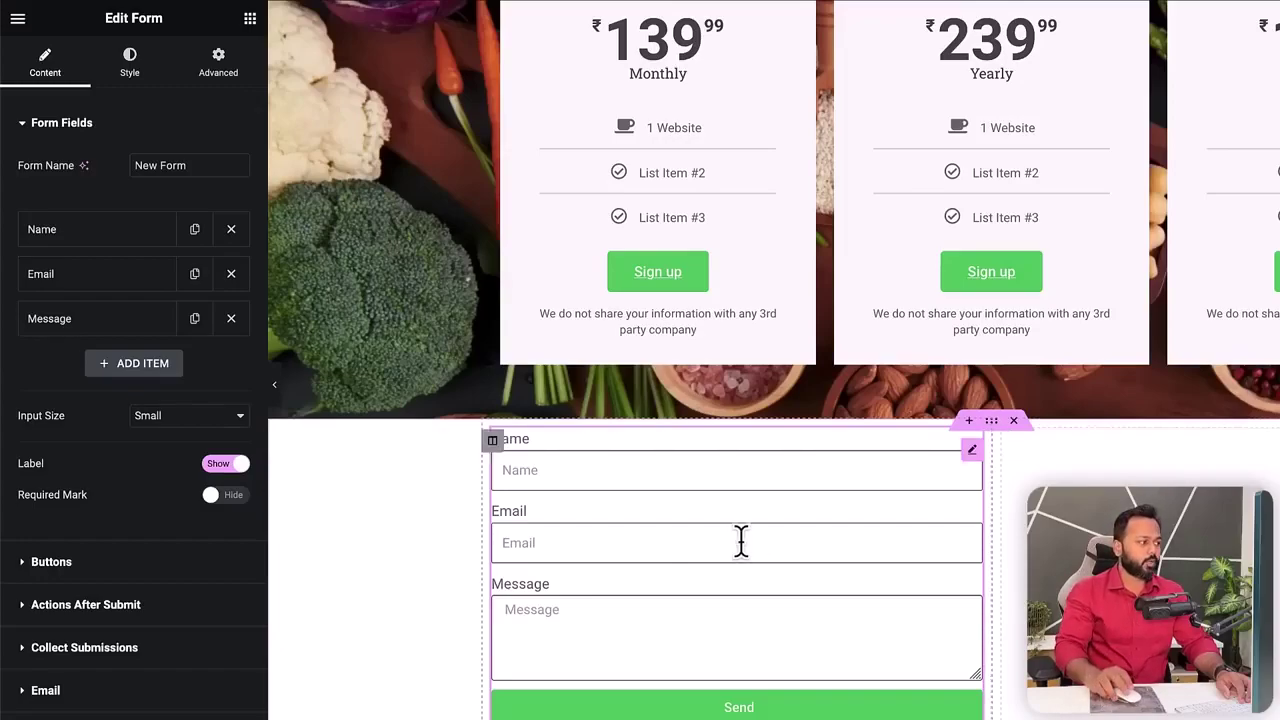
scroll(690, 542, down, 1)
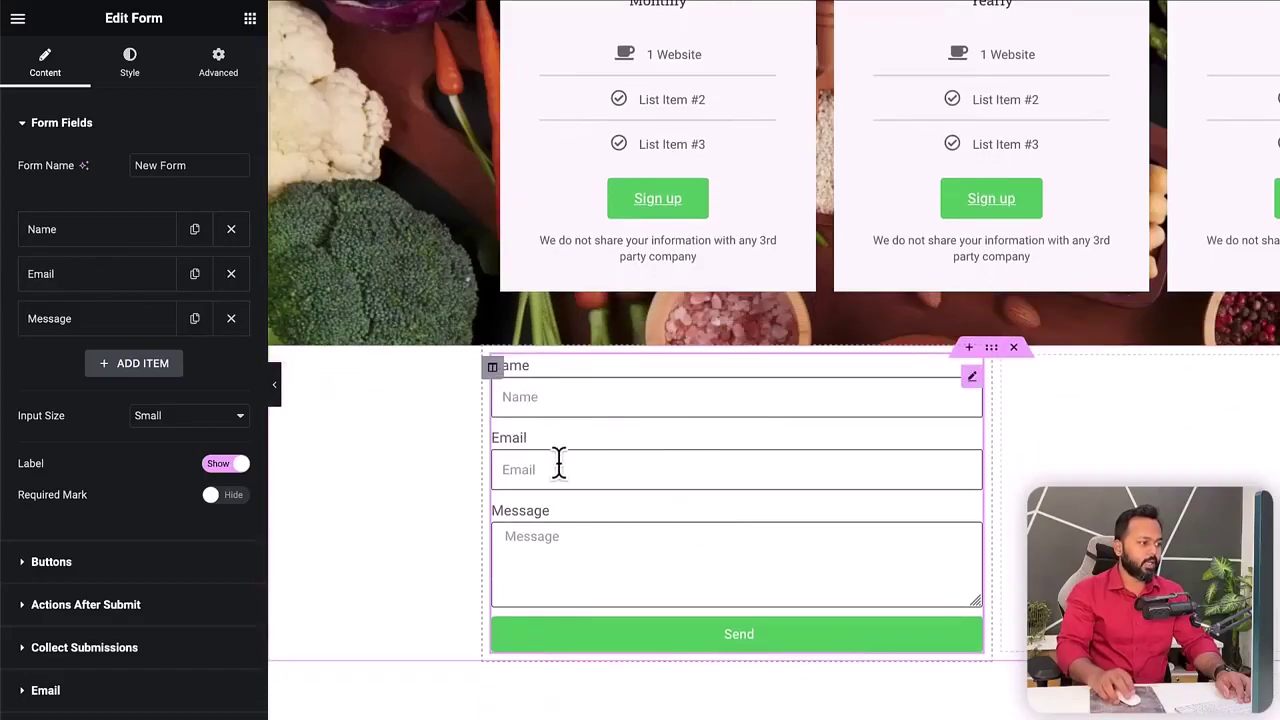
- Add a form field labelled 'Phone' with placeholder 'Mobile / WhatsApp number'
click(140, 364)
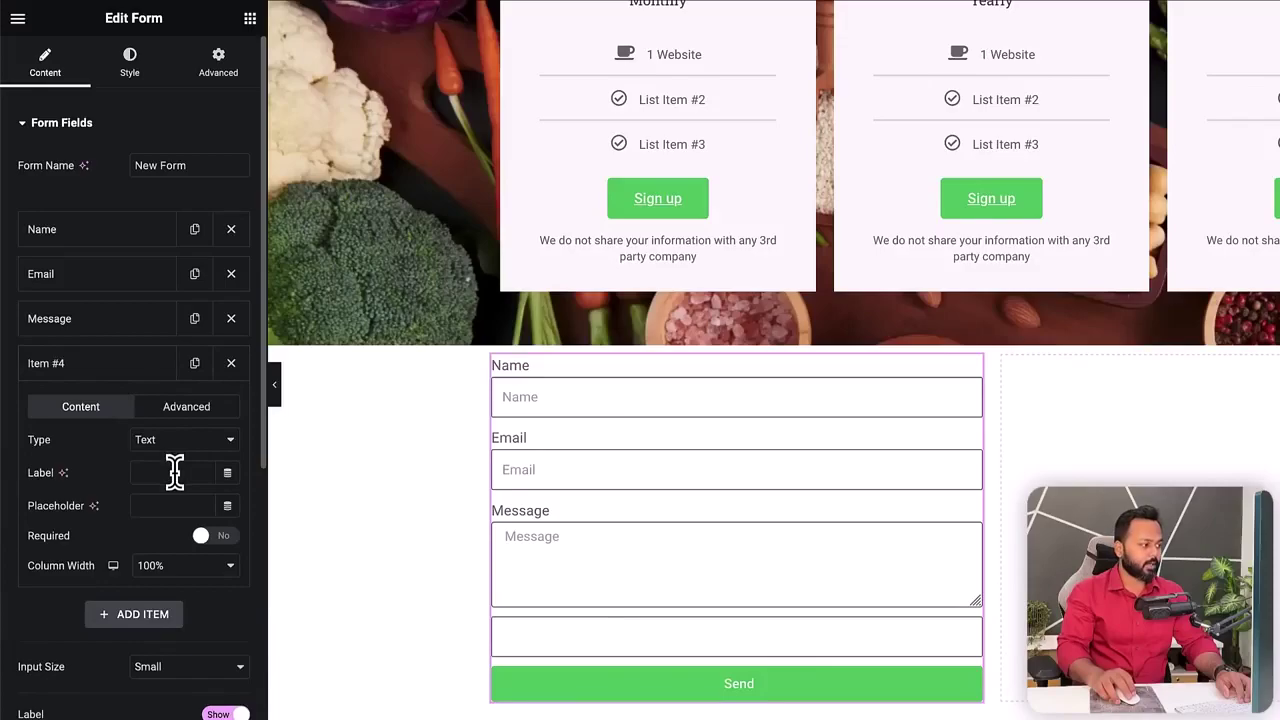
click(174, 472)
text(Phon)
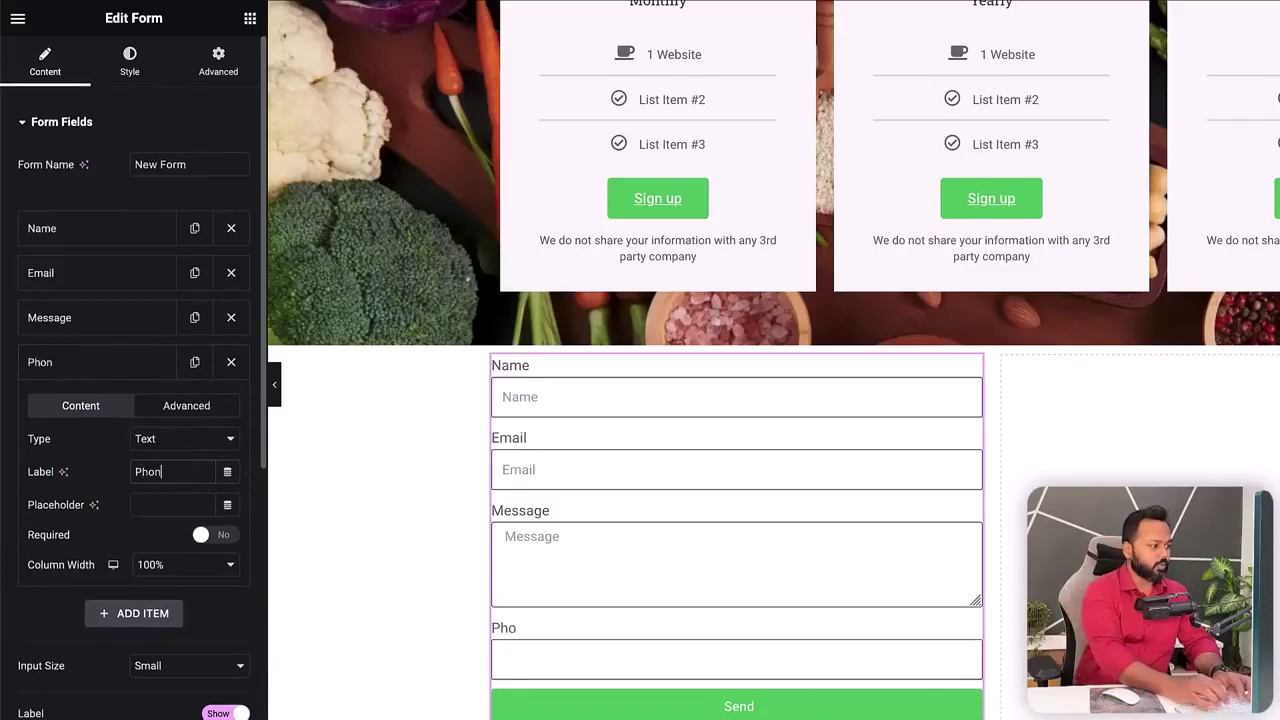
text(e)
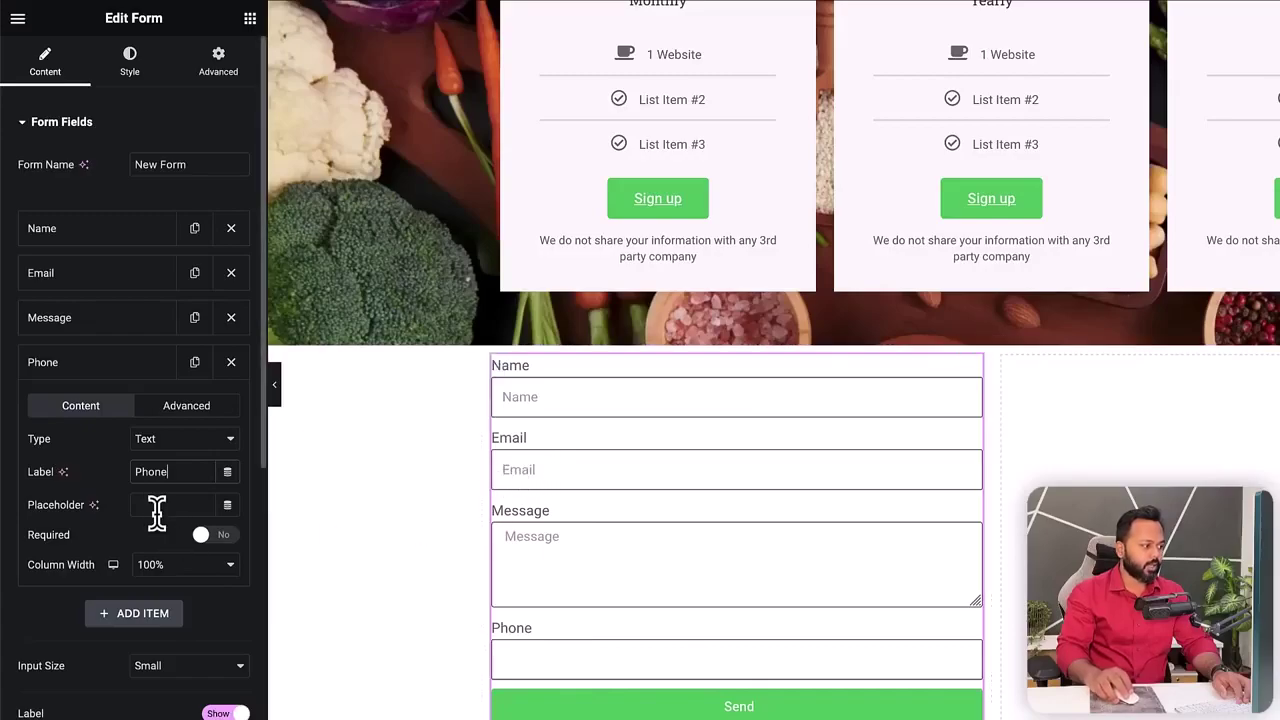
text(Mobile number/ WhatsApp numbe)
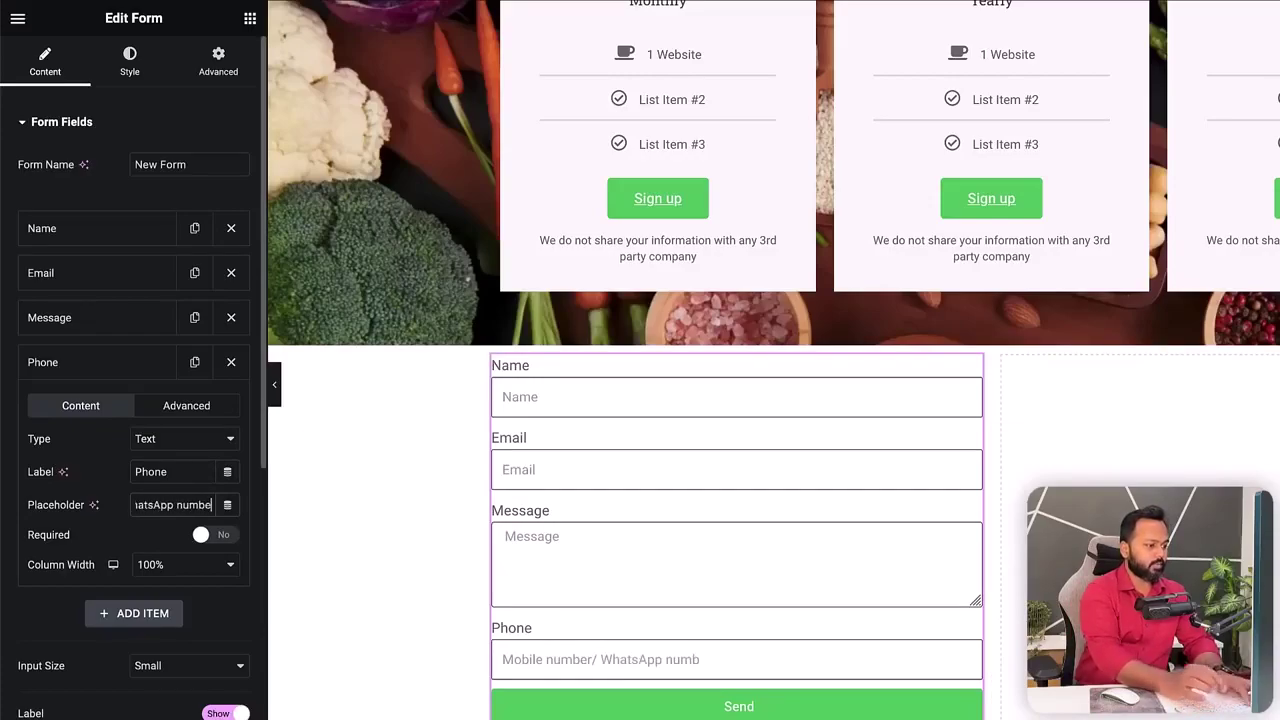
text(r)
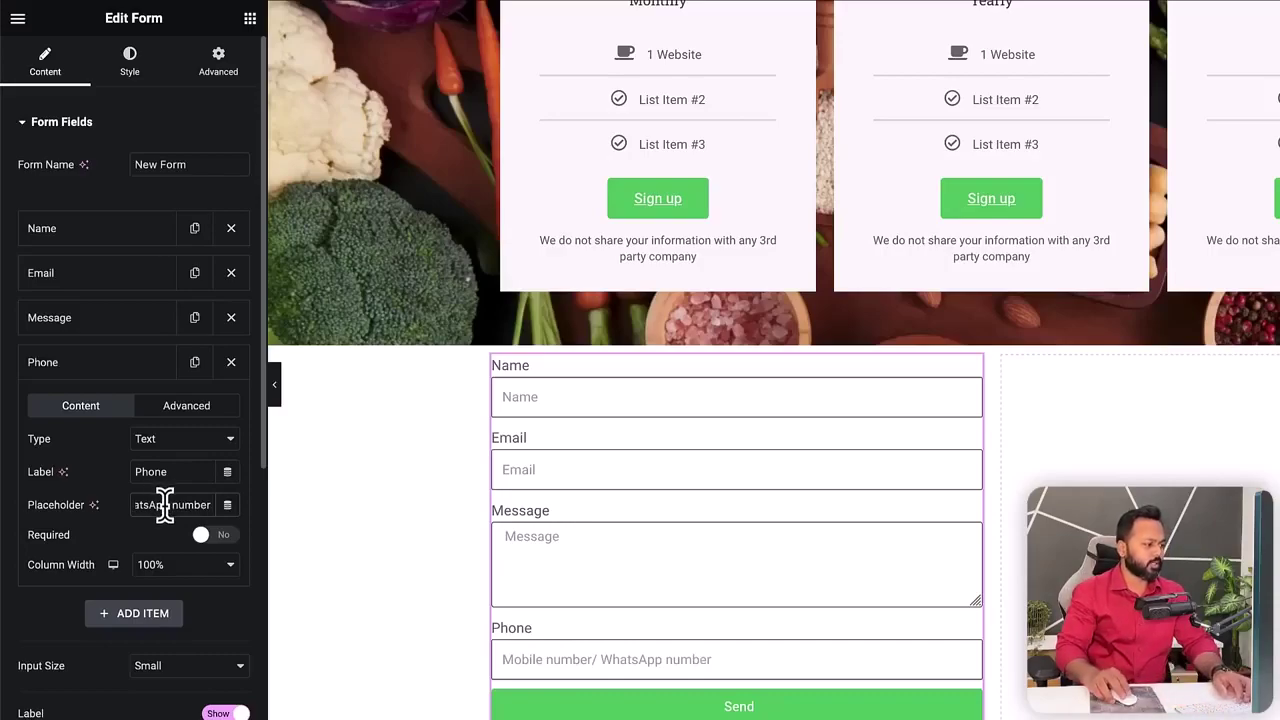
click(159, 505)
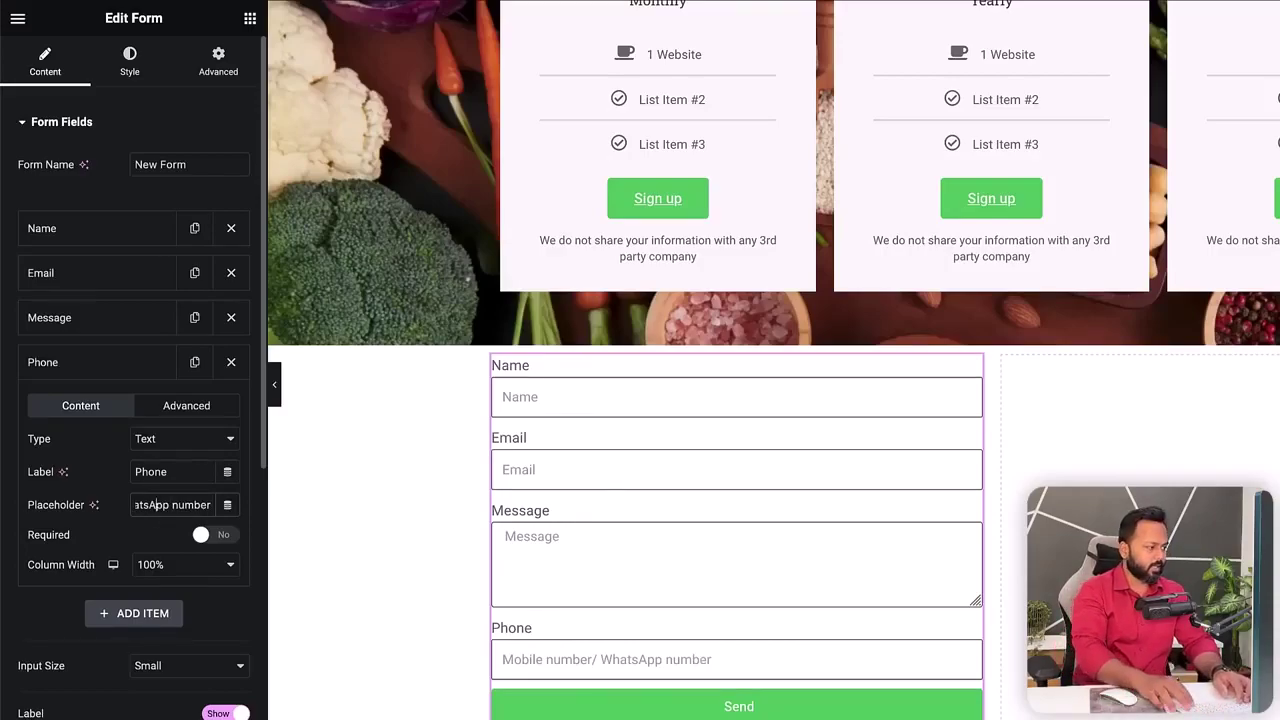
key(BackSpace)
key(BackSpace)
key(BackSpace)
key(BackSpace)
key(BackSpace)
key(BackSpace)
key(BackSpace)
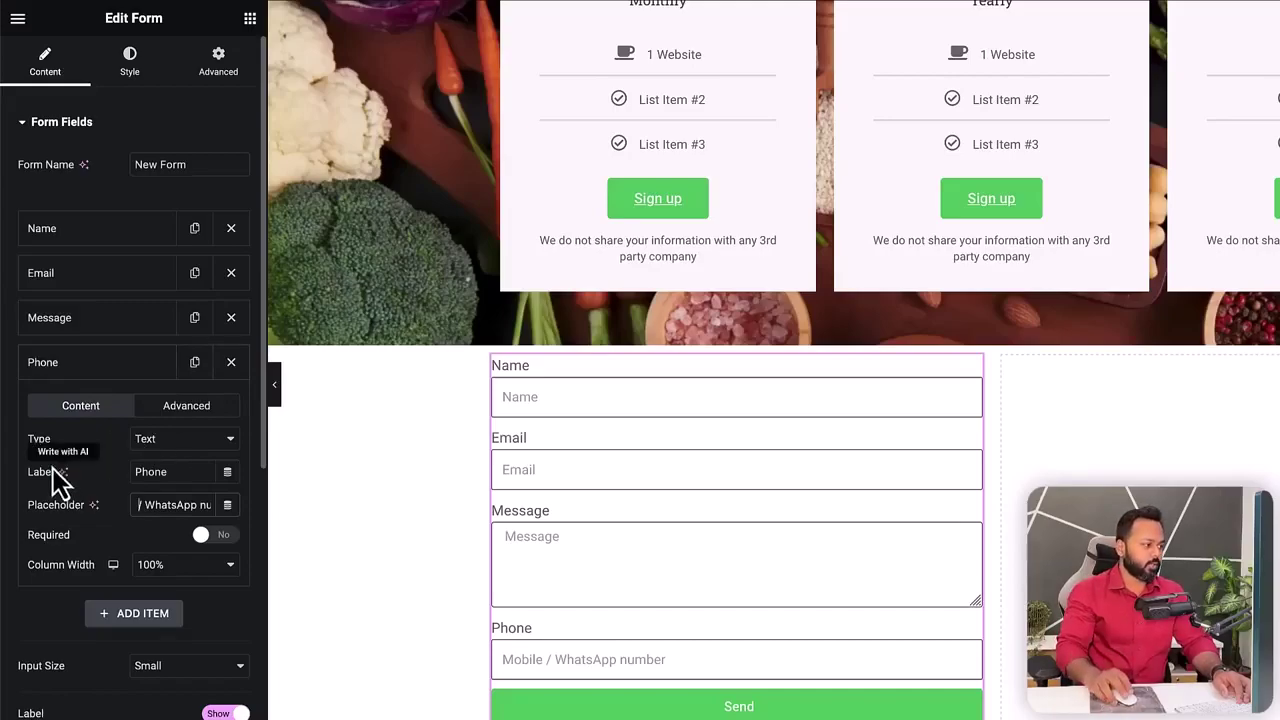
- Make the Phone field Number type and move it above Message
click(165, 442)
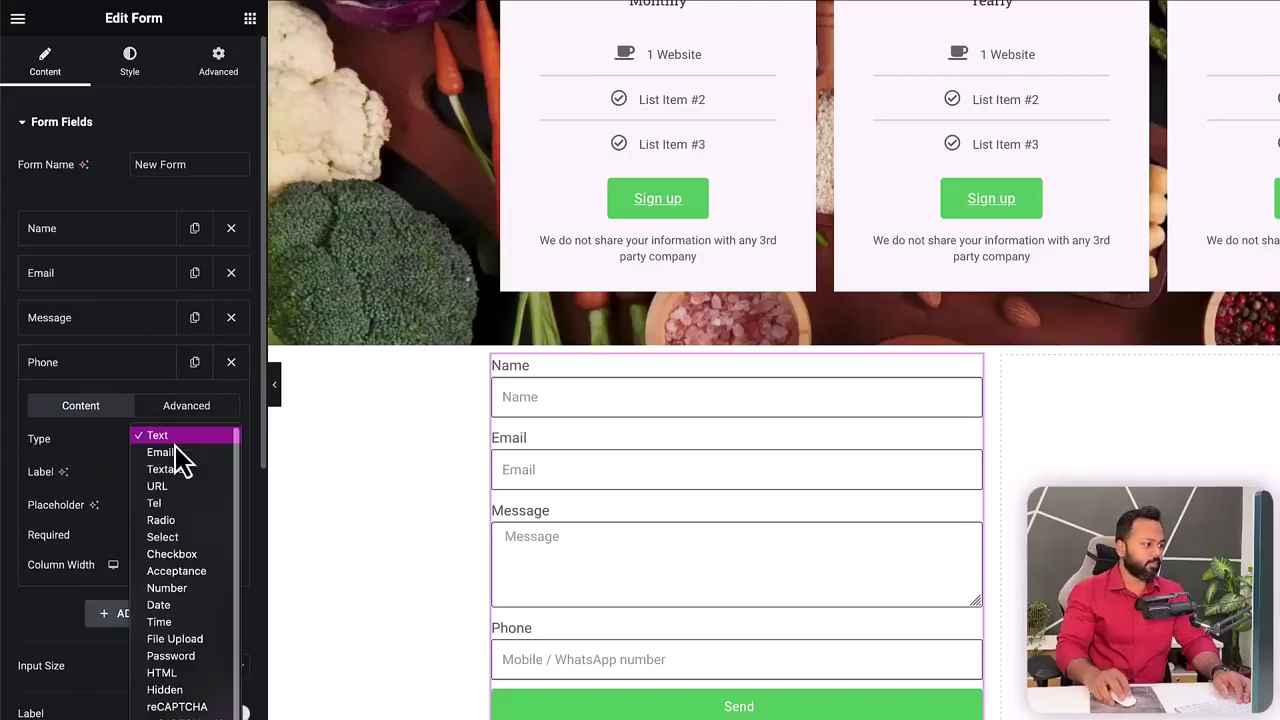
click(188, 590)
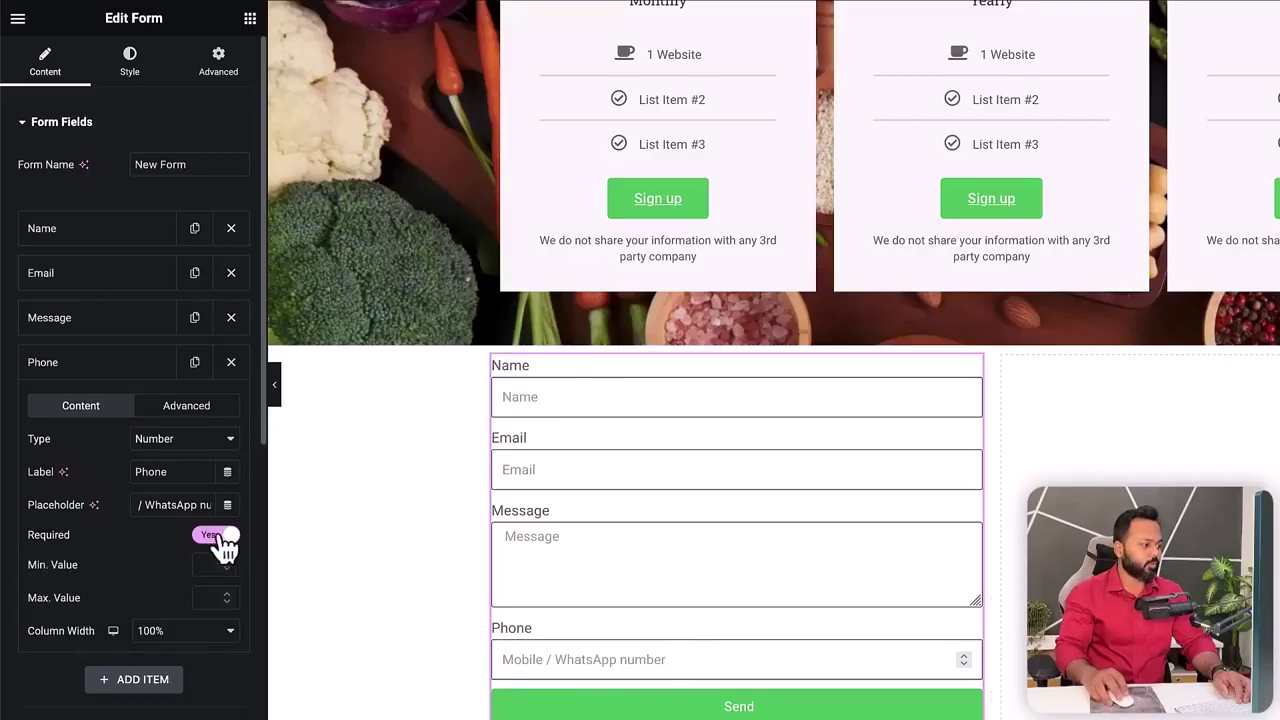
click(91, 372)
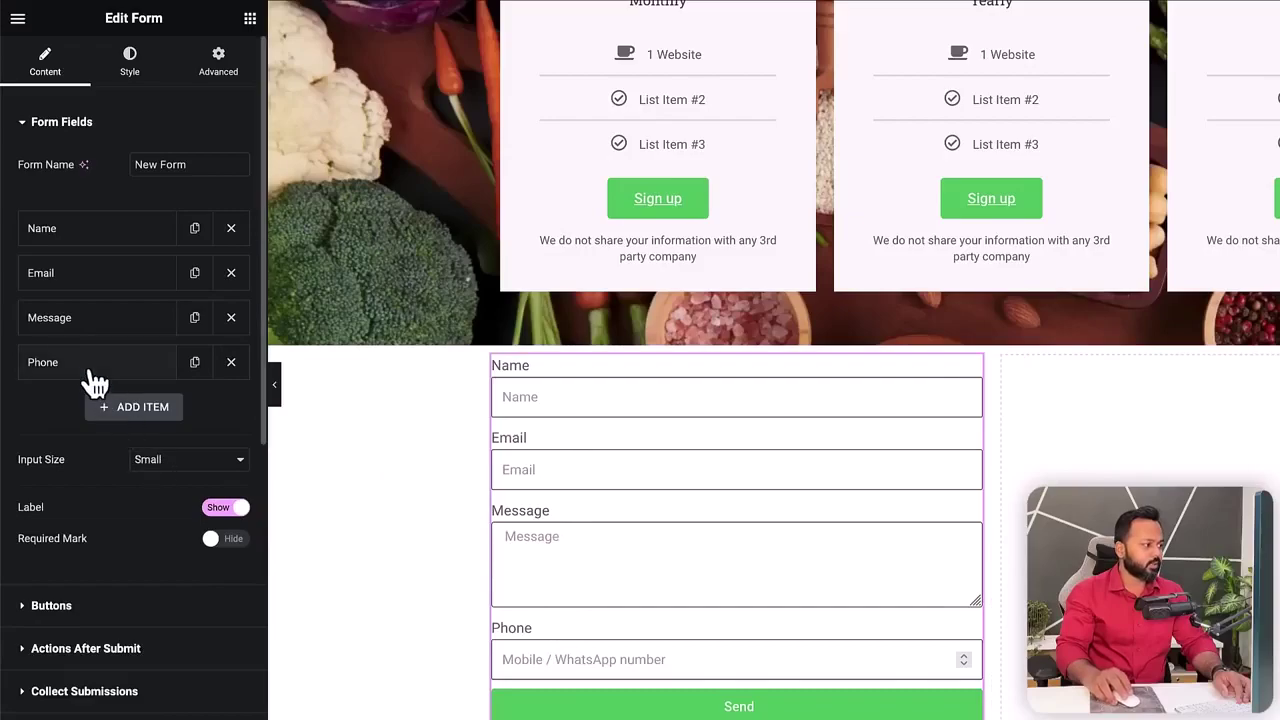
drag(91, 372, 91, 320)
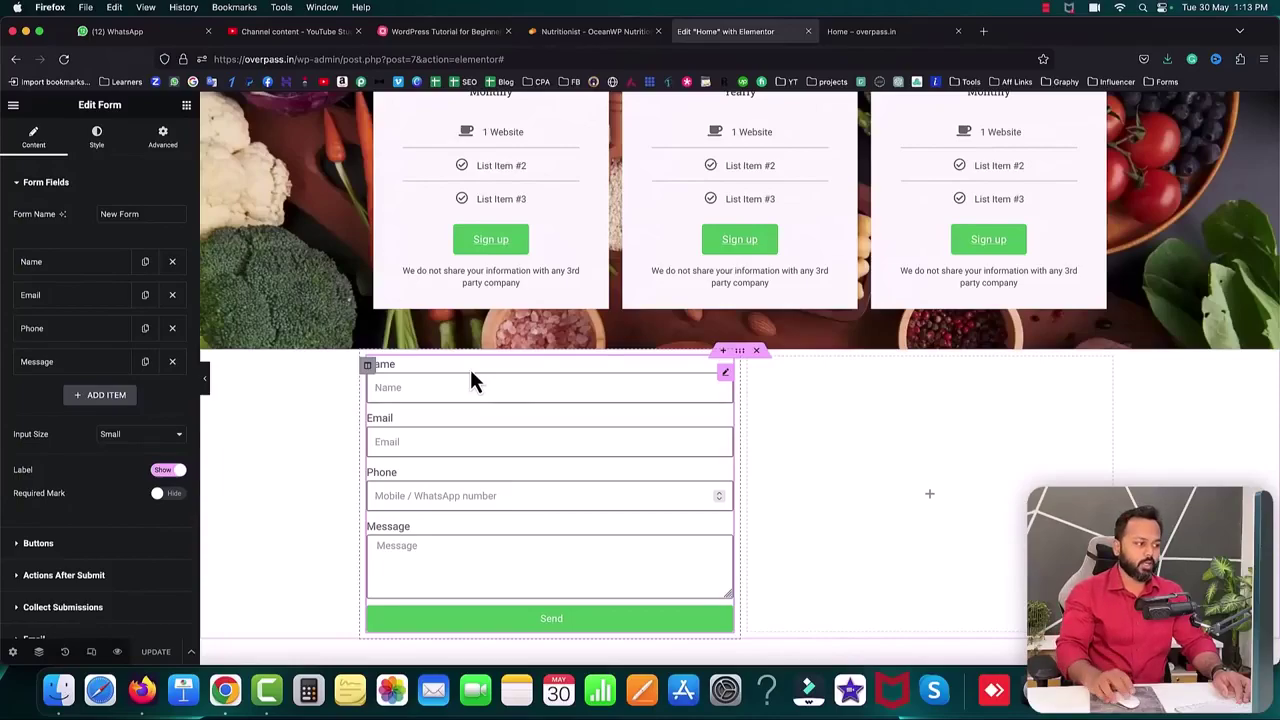
- Duplicate the Guaranteed Results heading and move the copy directly above the contact form
scroll(821, 364, up, 10)
scroll(821, 368, up, 2)
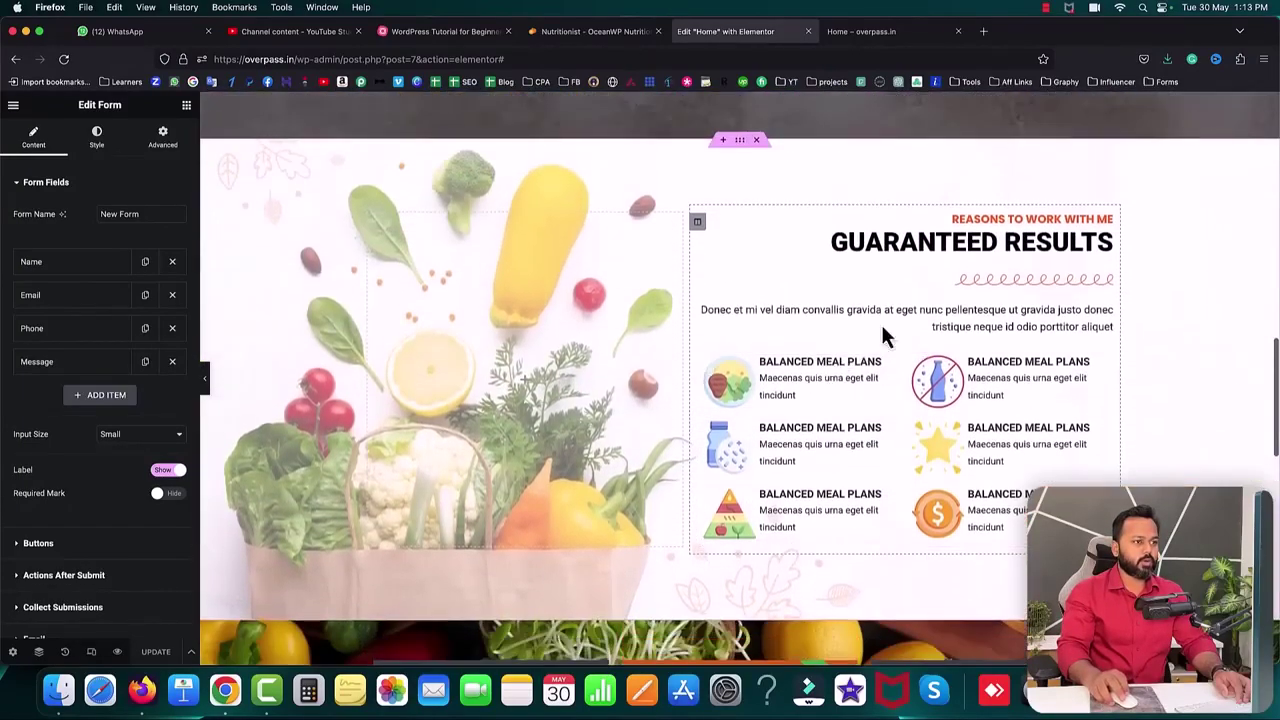
right_click(905, 247)
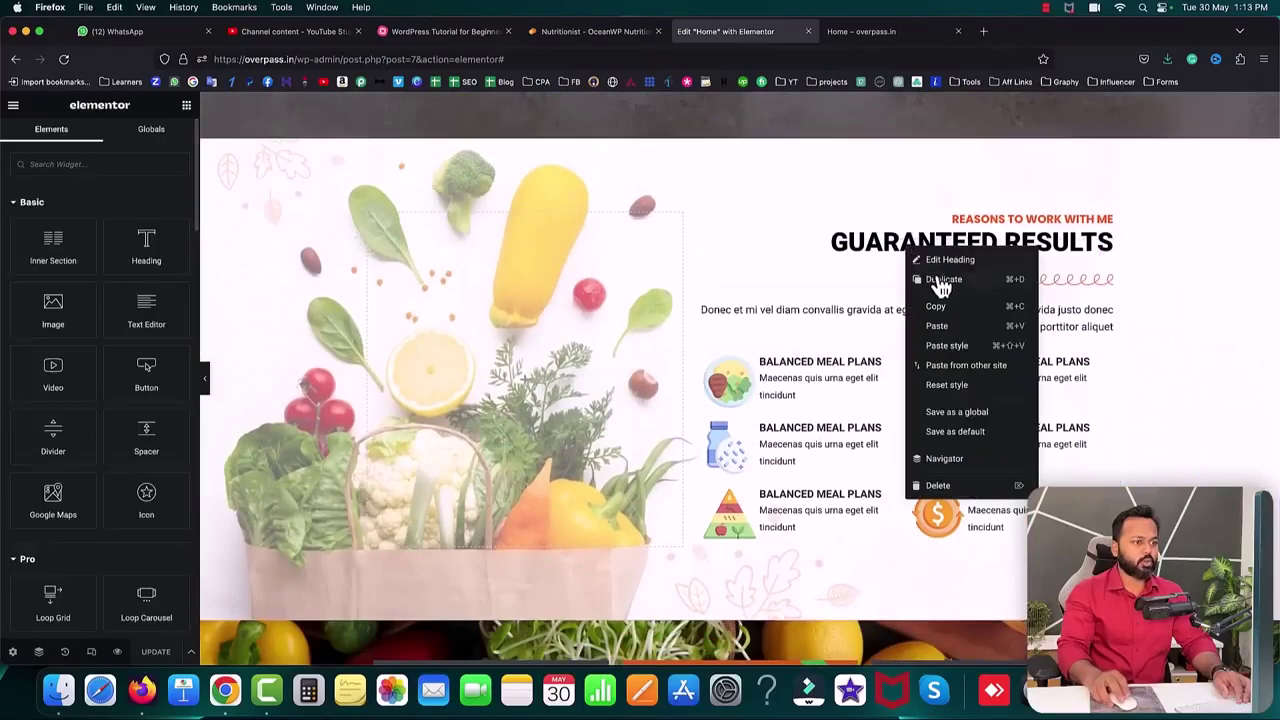
click(938, 281)
scroll(1127, 170, down, 2)
drag(1110, 190, 500, 562)
scroll(506, 562, down, 8)
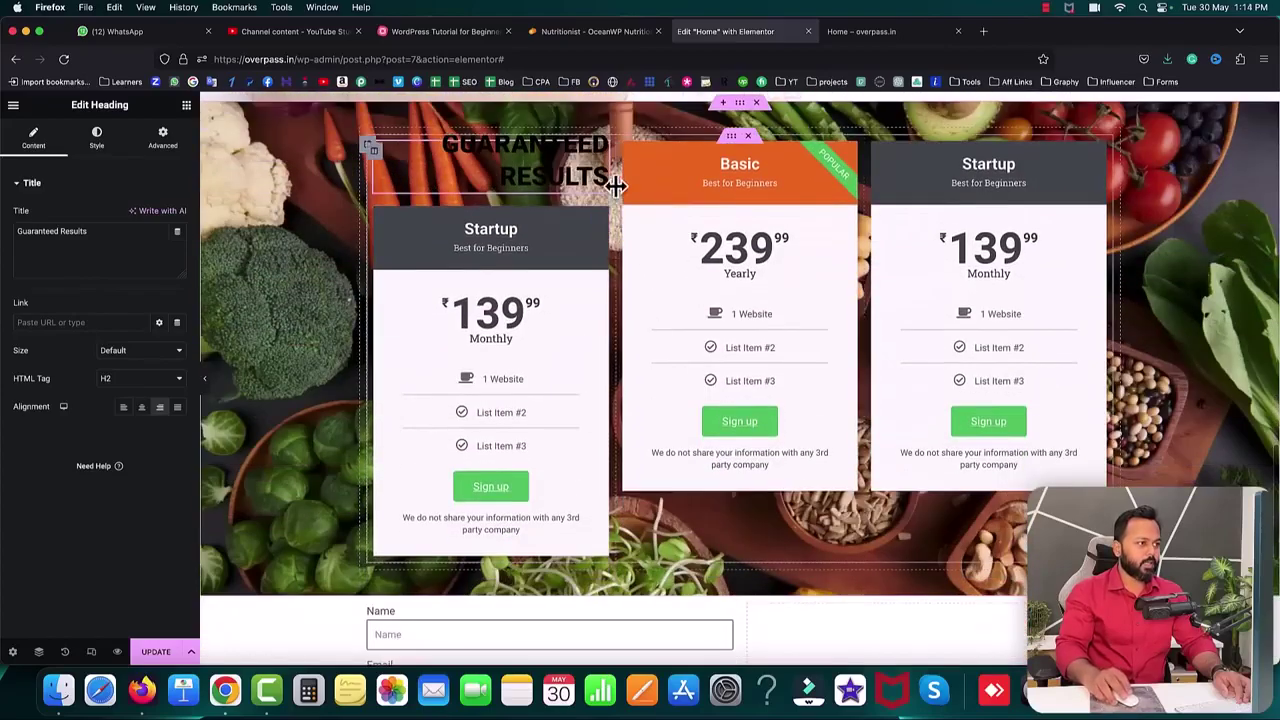
drag(607, 170, 517, 572)
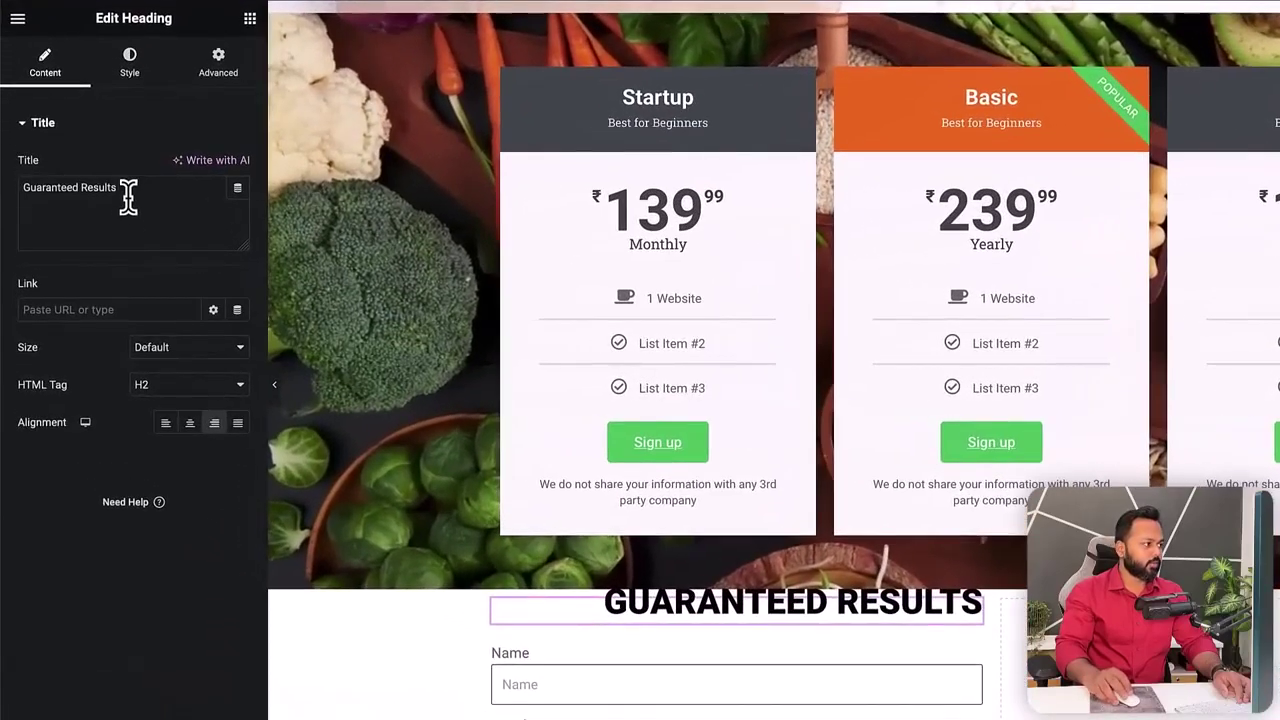
- Retitle the copy 'Contact us', set its top margin to 0, and centre it
drag(92, 234, 9, 233)
text(Con)
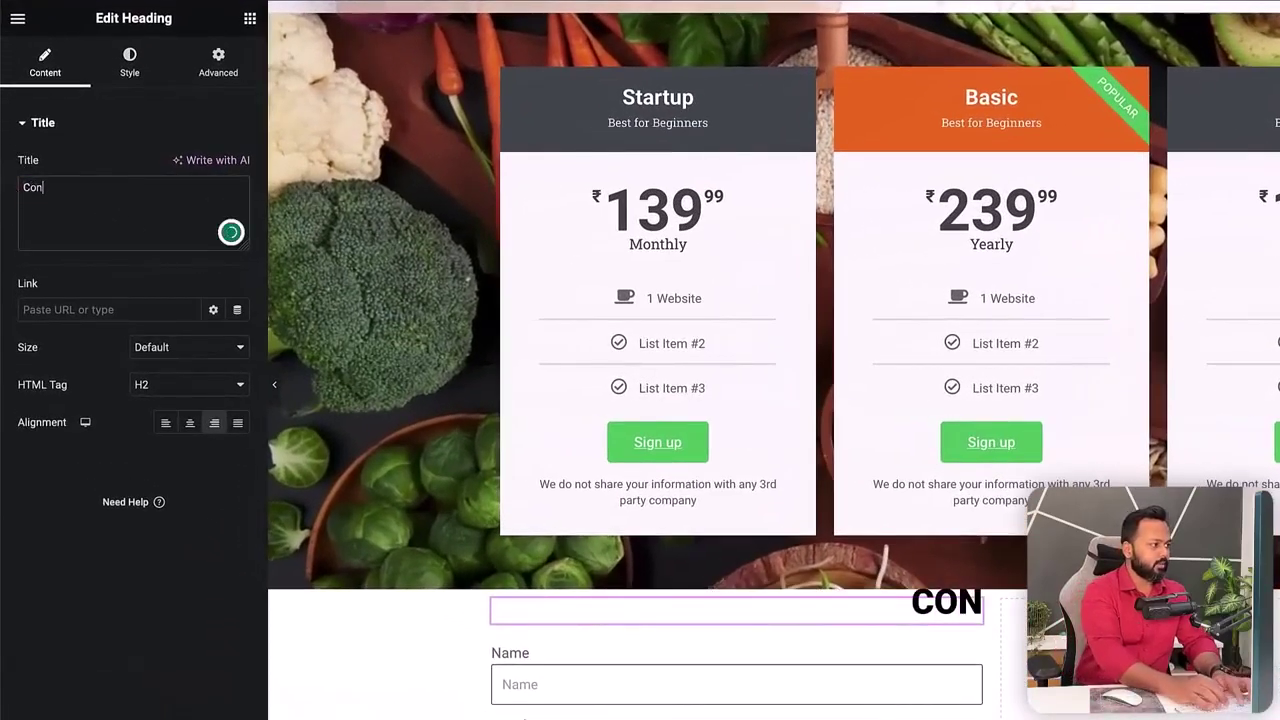
text(tact us)
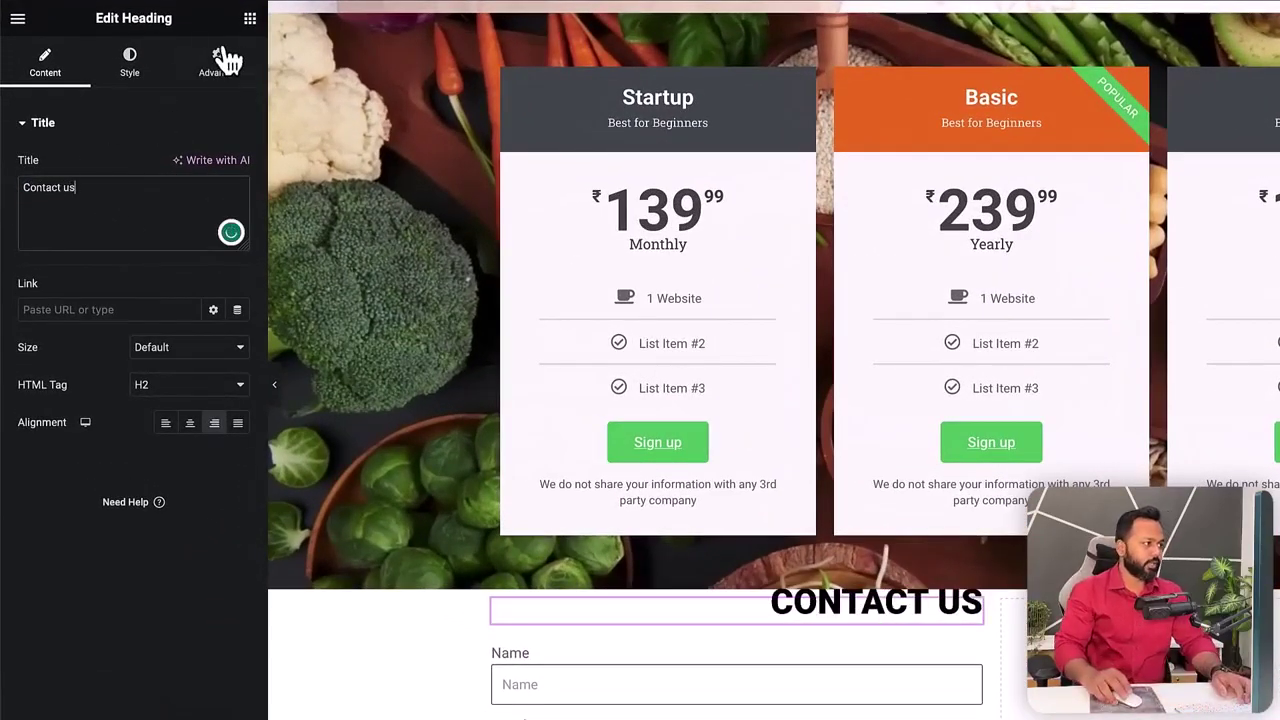
click(226, 60)
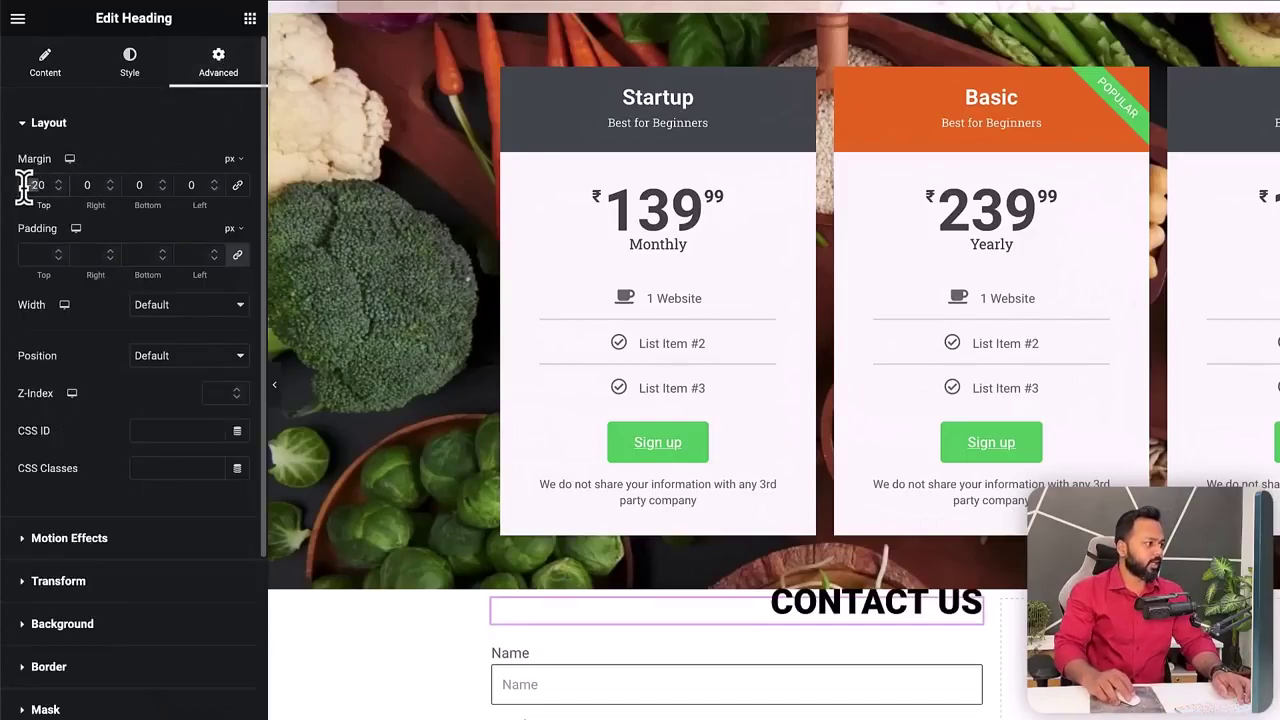
text(0)
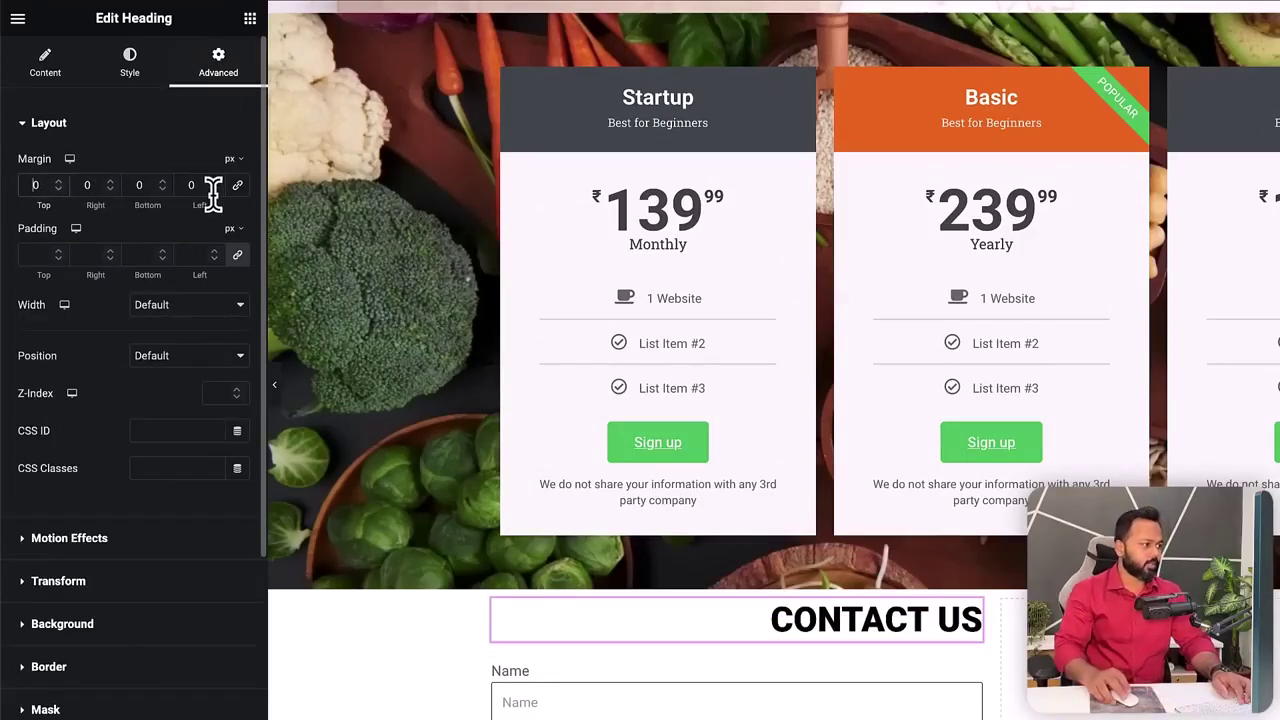
click(55, 68)
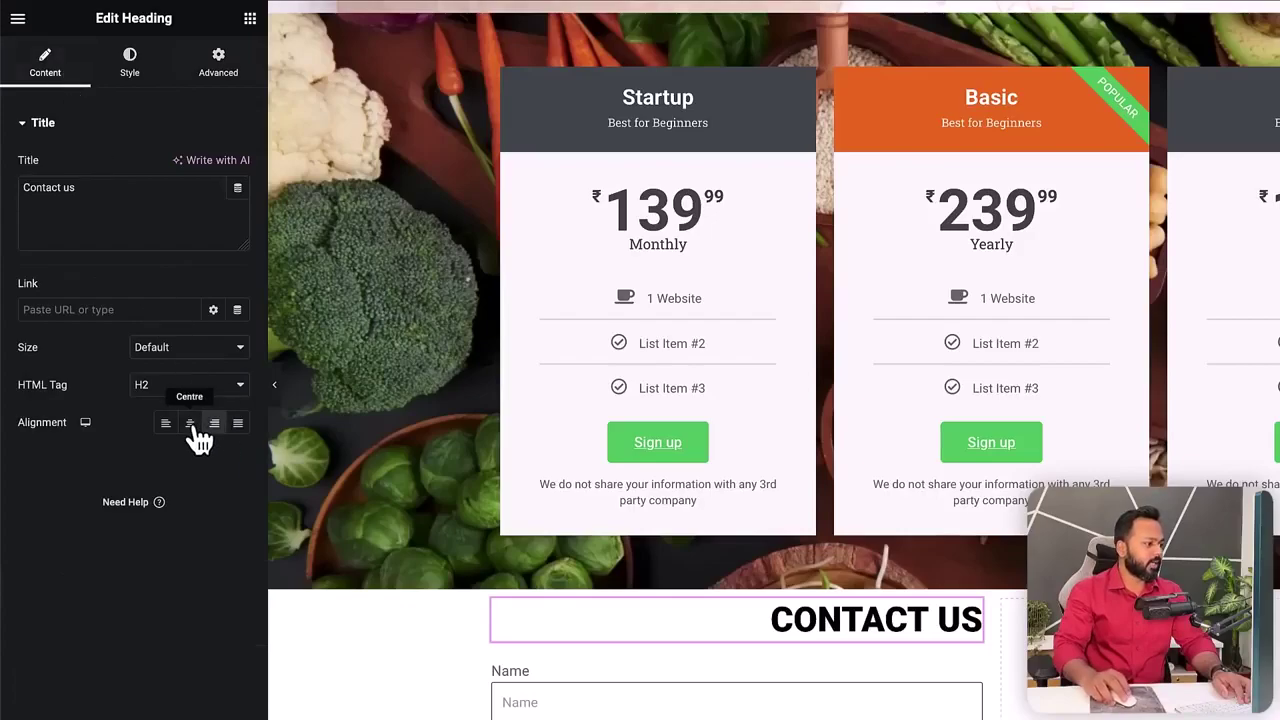
click(190, 423)
scroll(728, 500, down, 3)
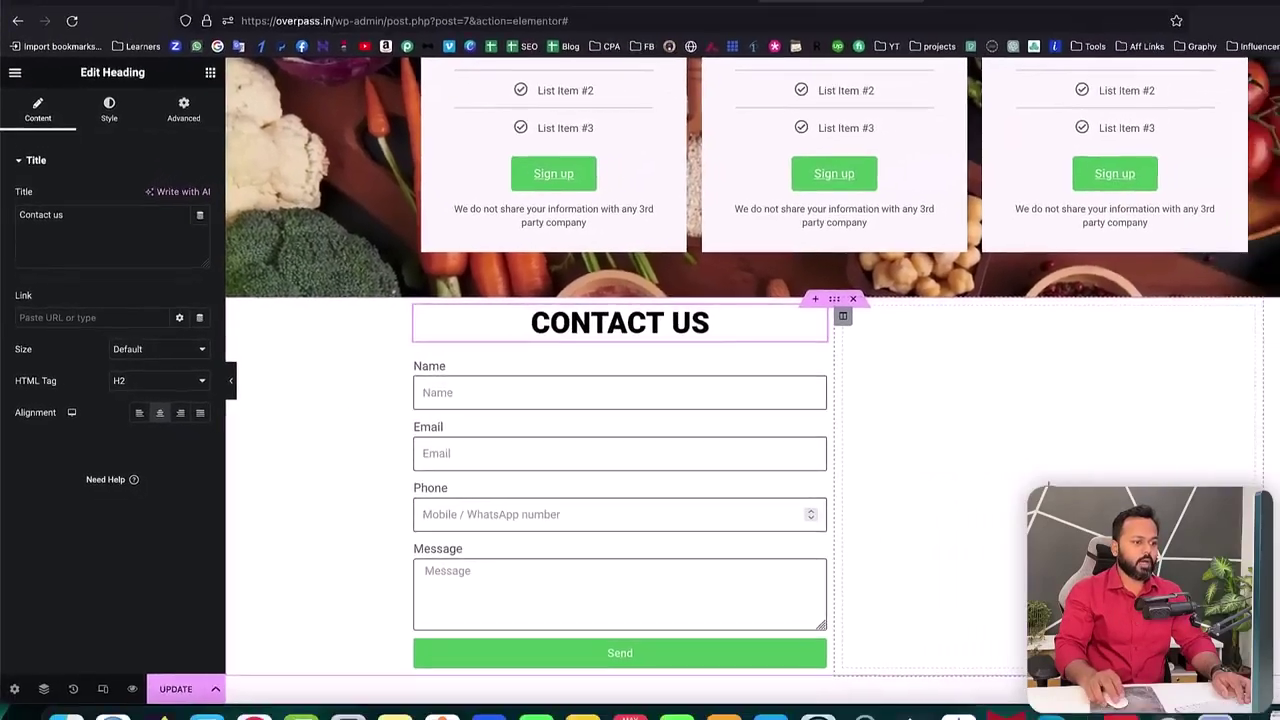
- Duplicate the CONTACT US heading into the empty right column
click(1247, 521)
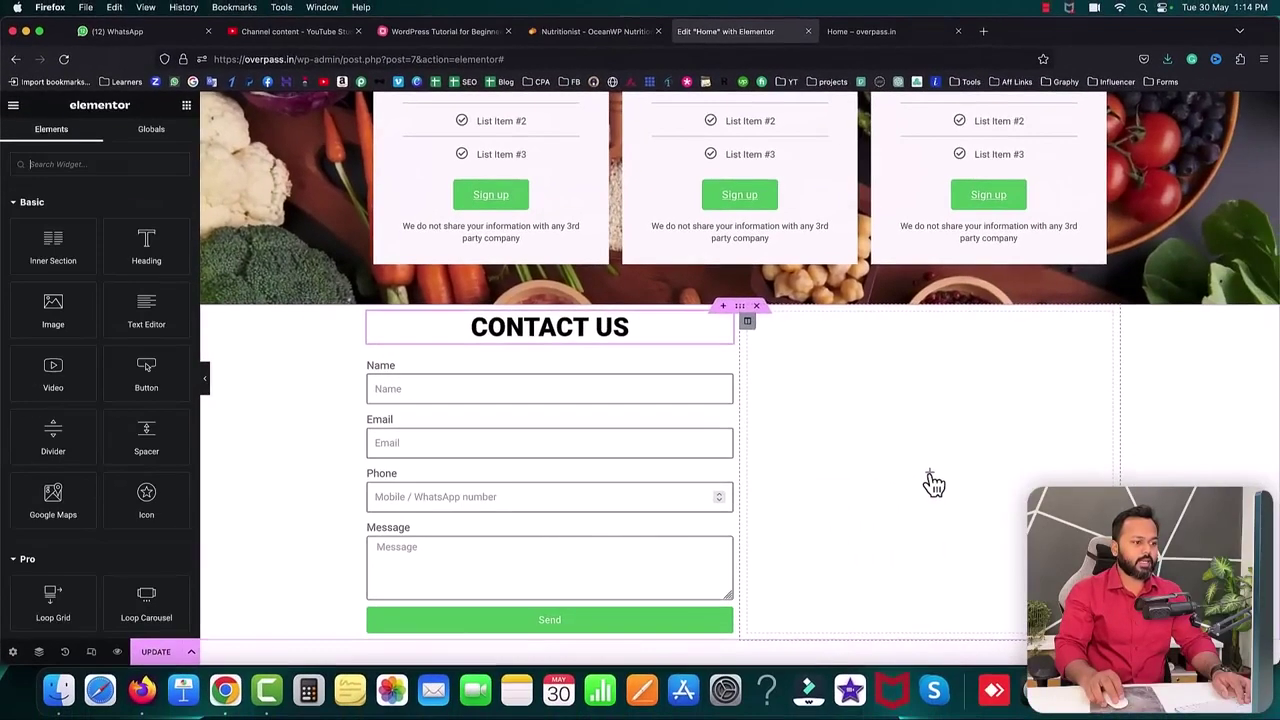
right_click(617, 330)
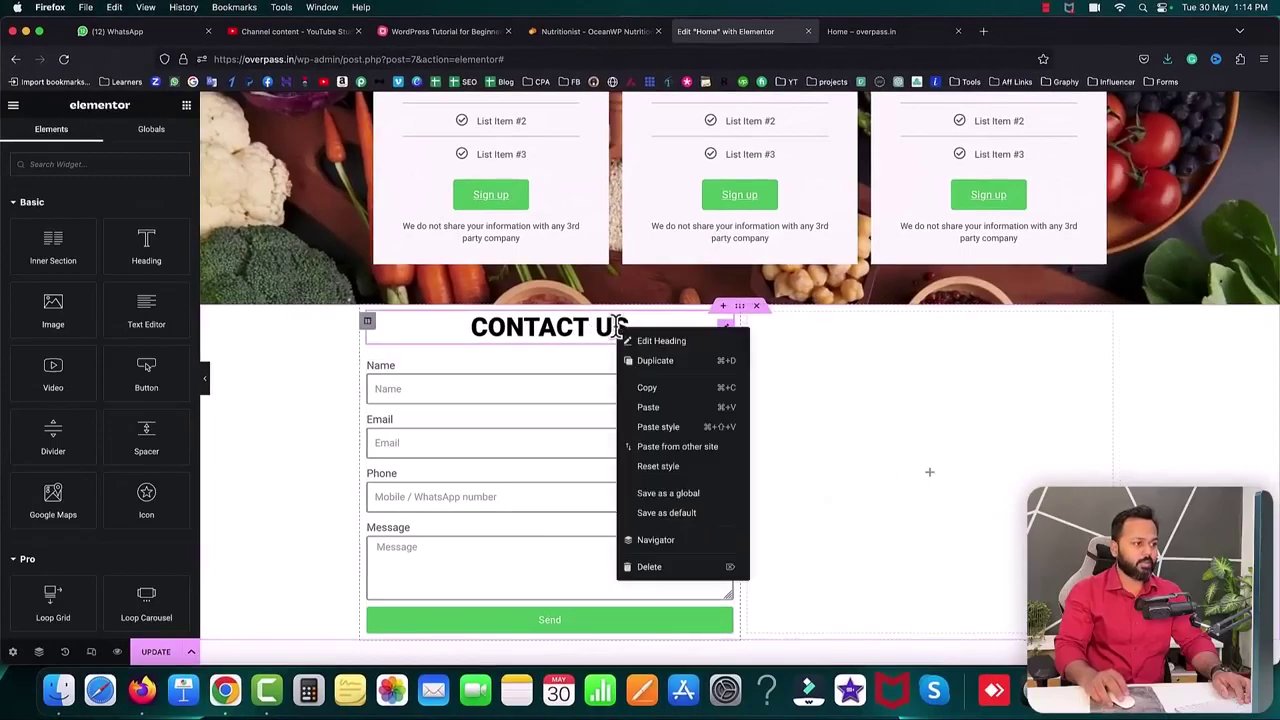
click(660, 362)
drag(727, 378, 877, 337)
- Retitle the copied heading 'FAQs' and left-align it
drag(132, 234, 16, 230)
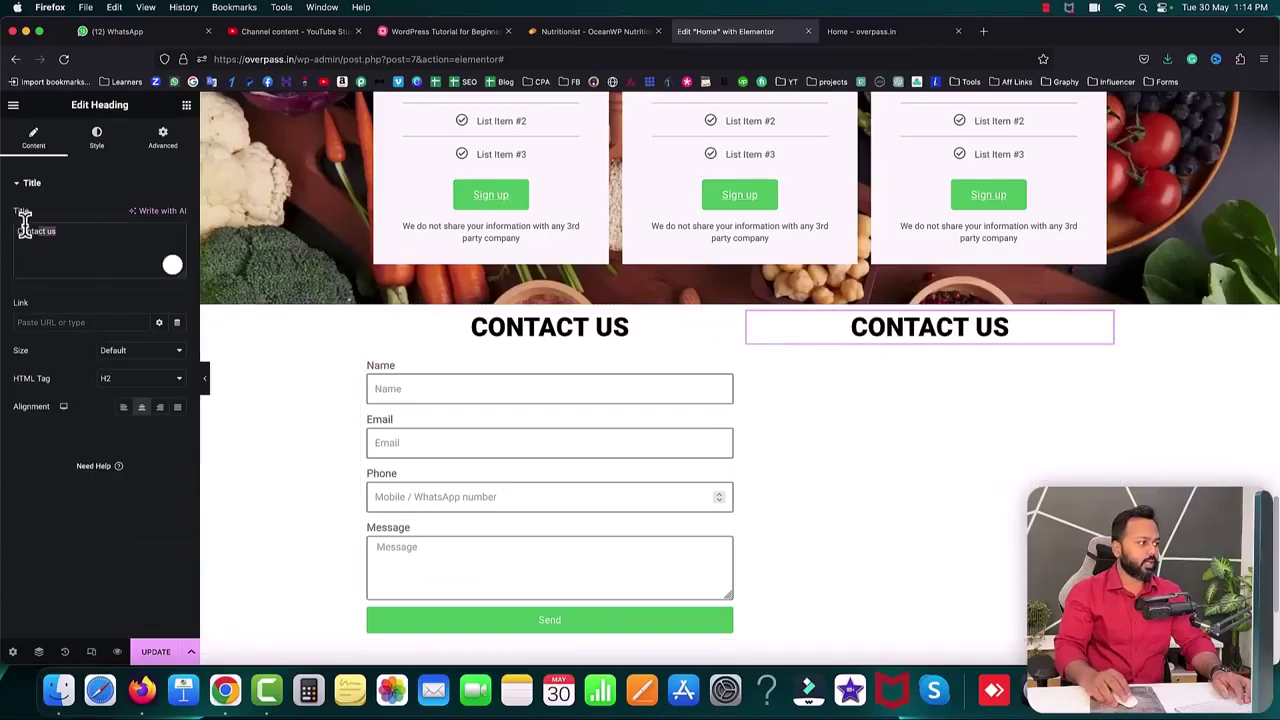
text(FAQs)
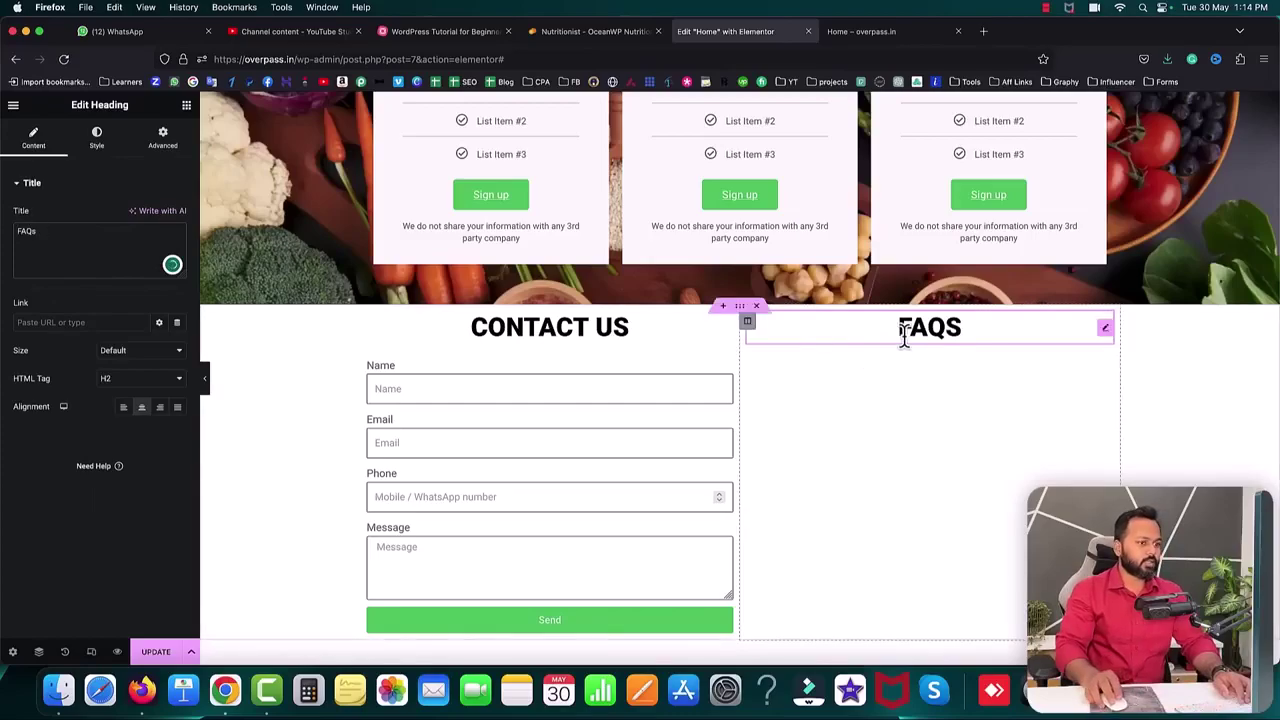
click(123, 407)
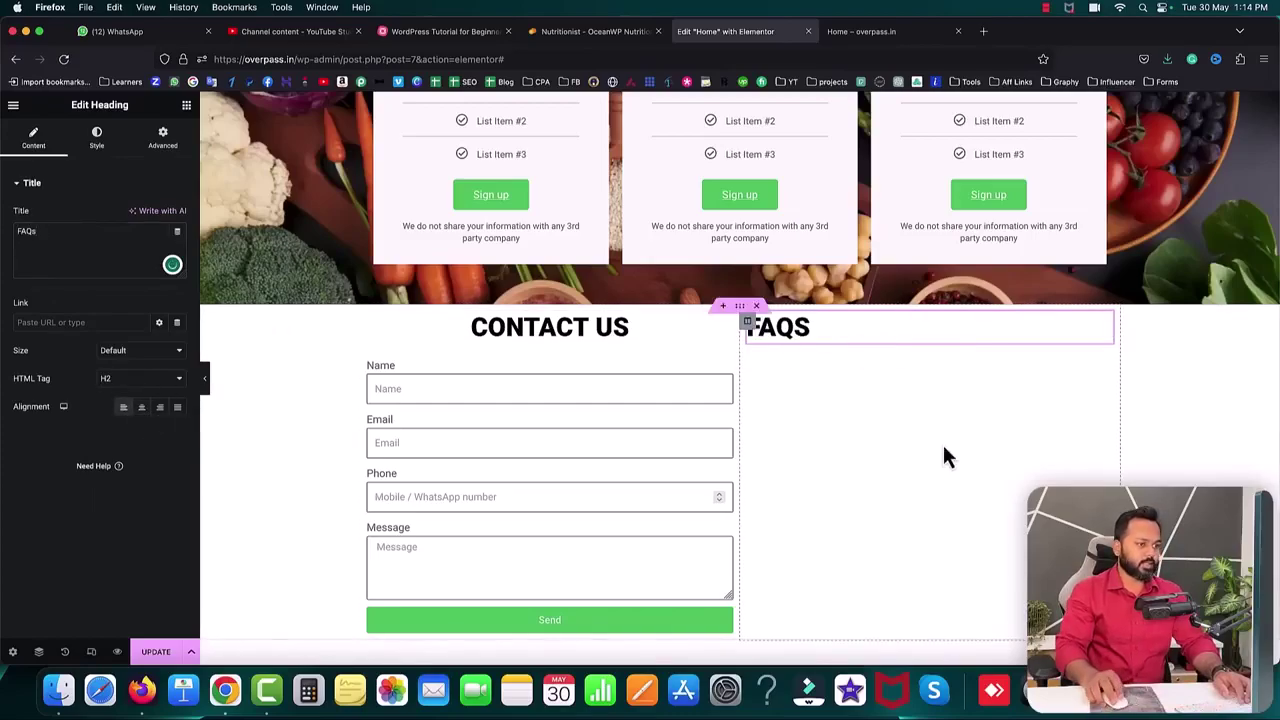
click(187, 107)
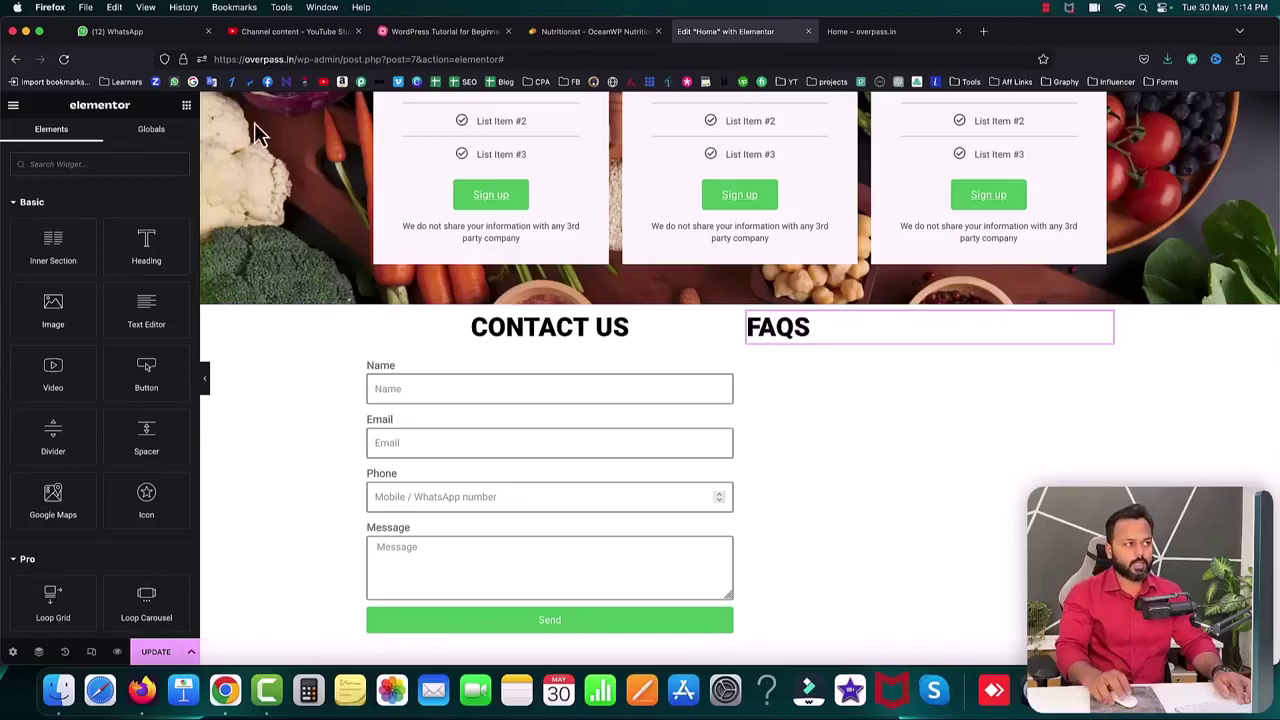
- On the Nutritionist demo, expand 'When will I see first results?' and 'Will I have a personal coach?'
click(590, 32)
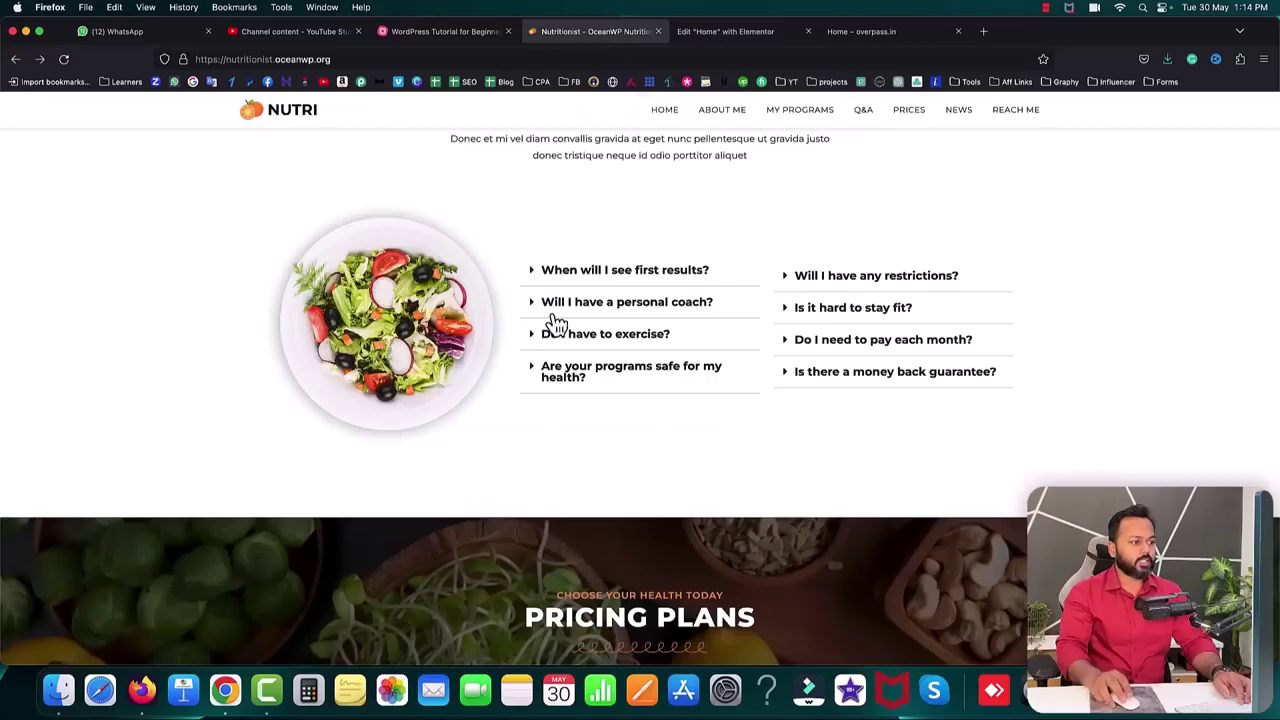
click(567, 272)
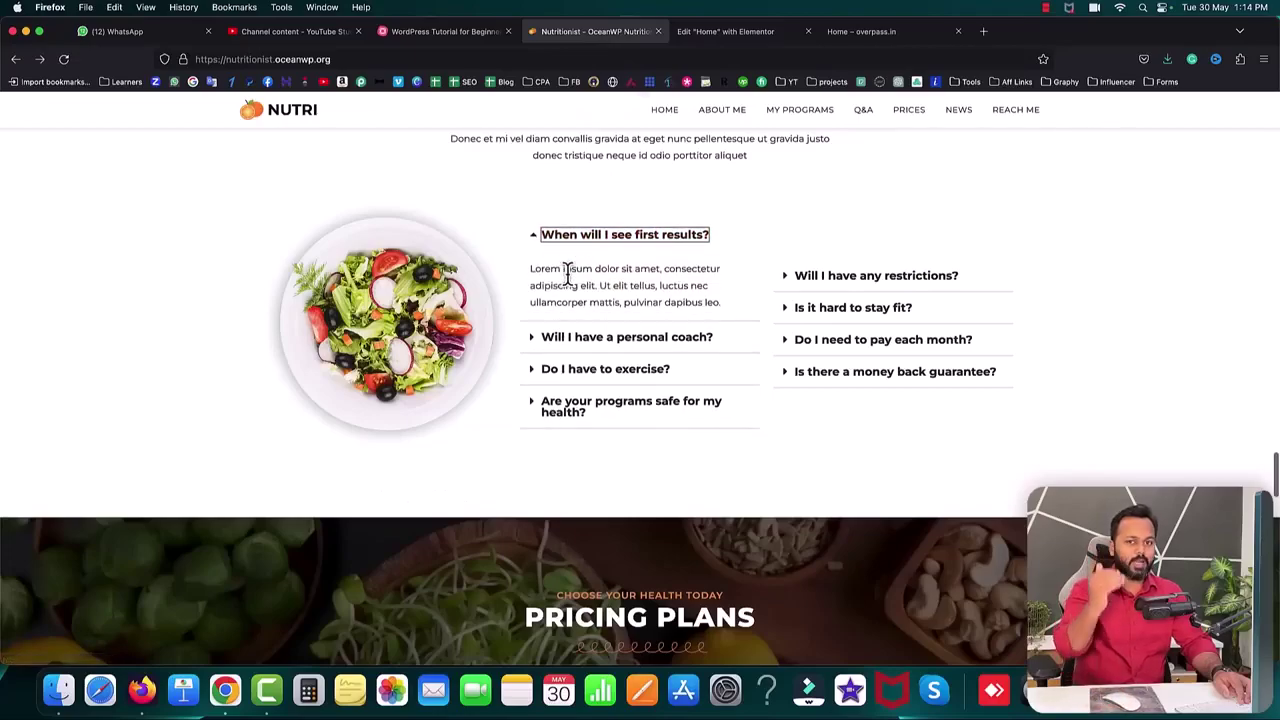
click(745, 265)
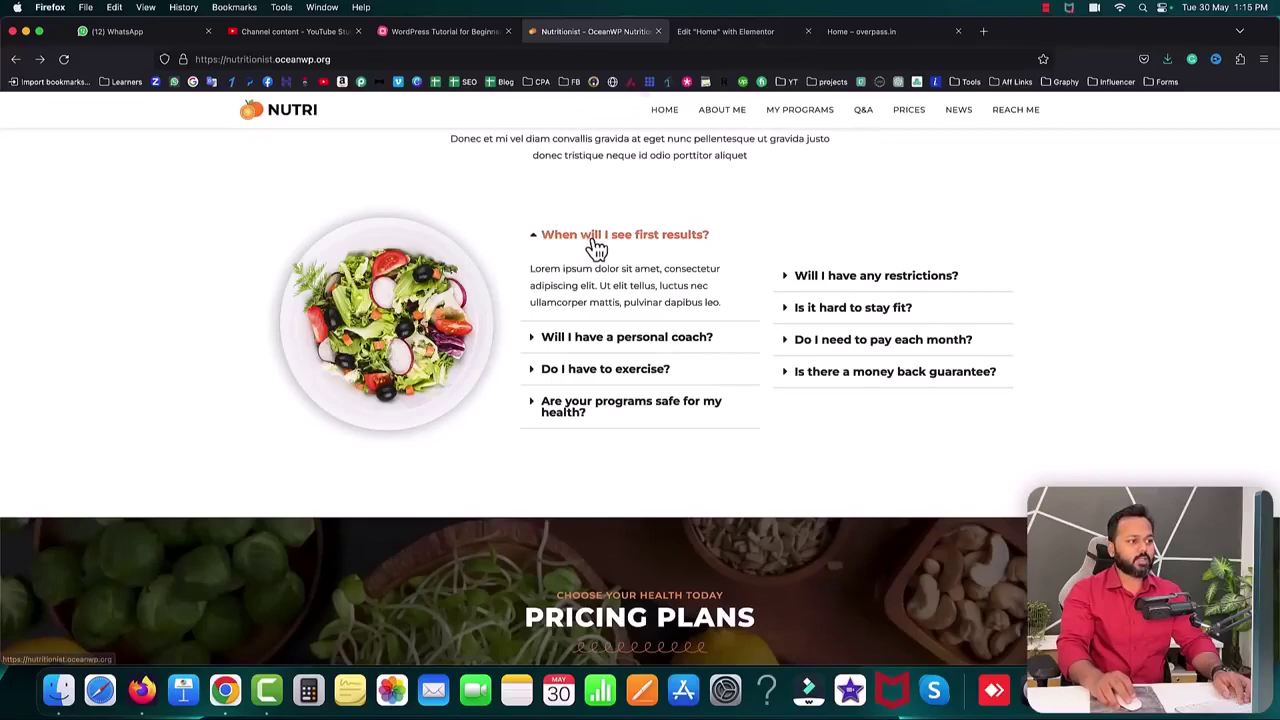
drag(533, 268, 618, 290)
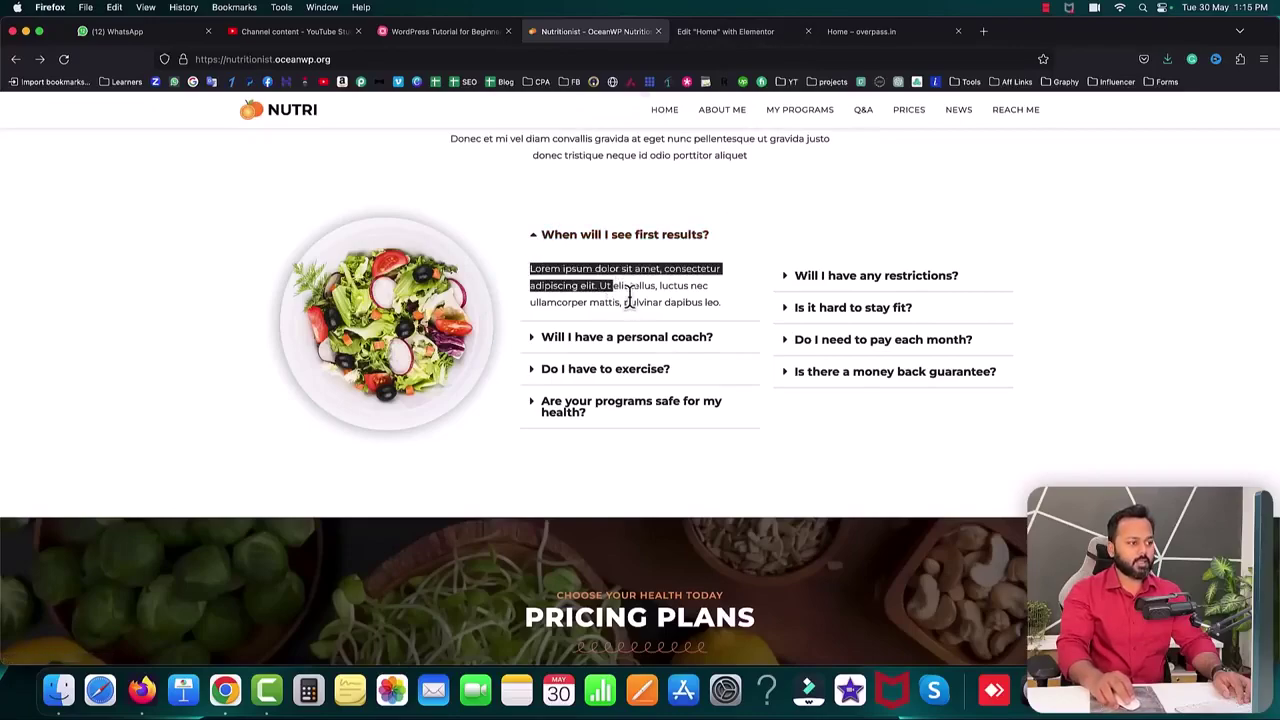
click(640, 340)
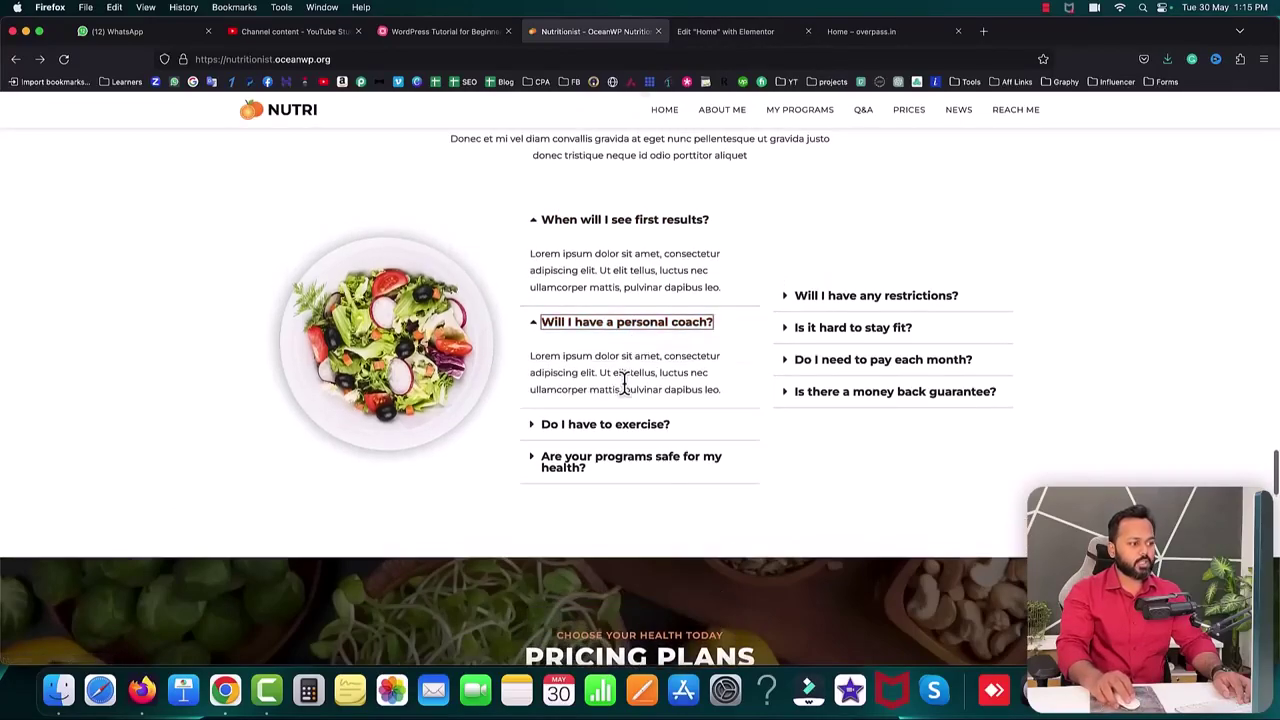
click(758, 349)
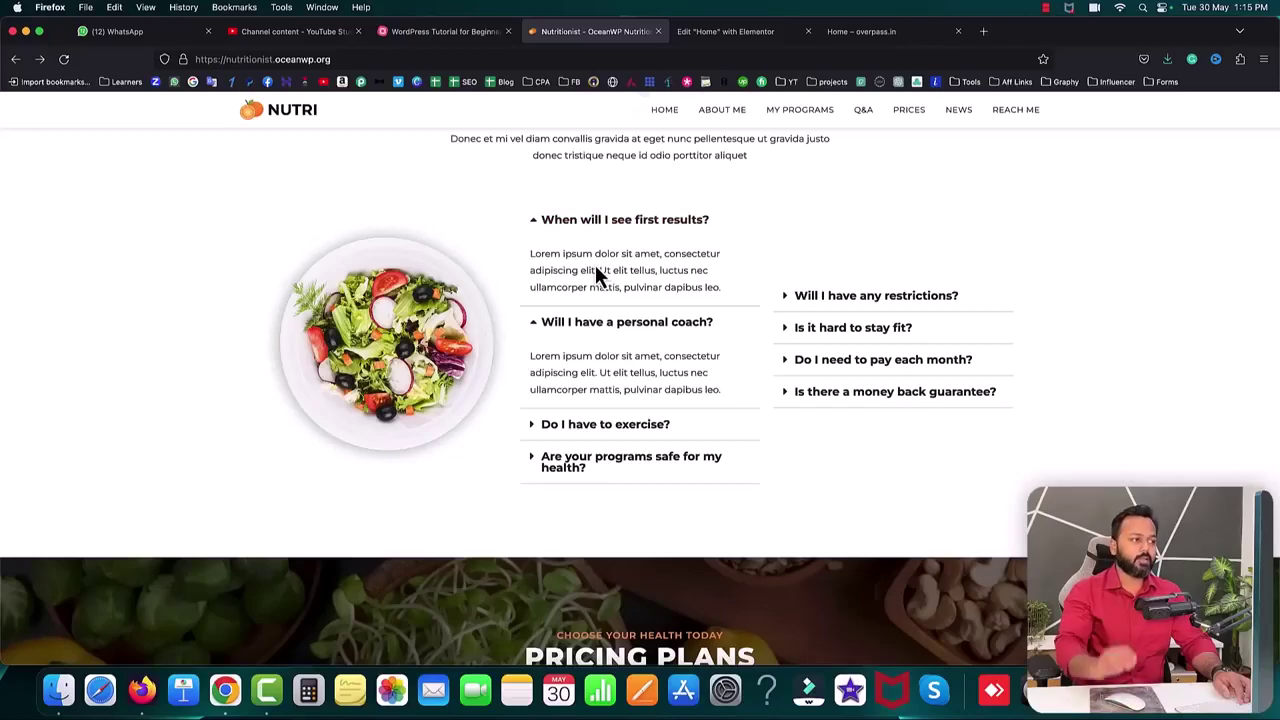
click(705, 40)
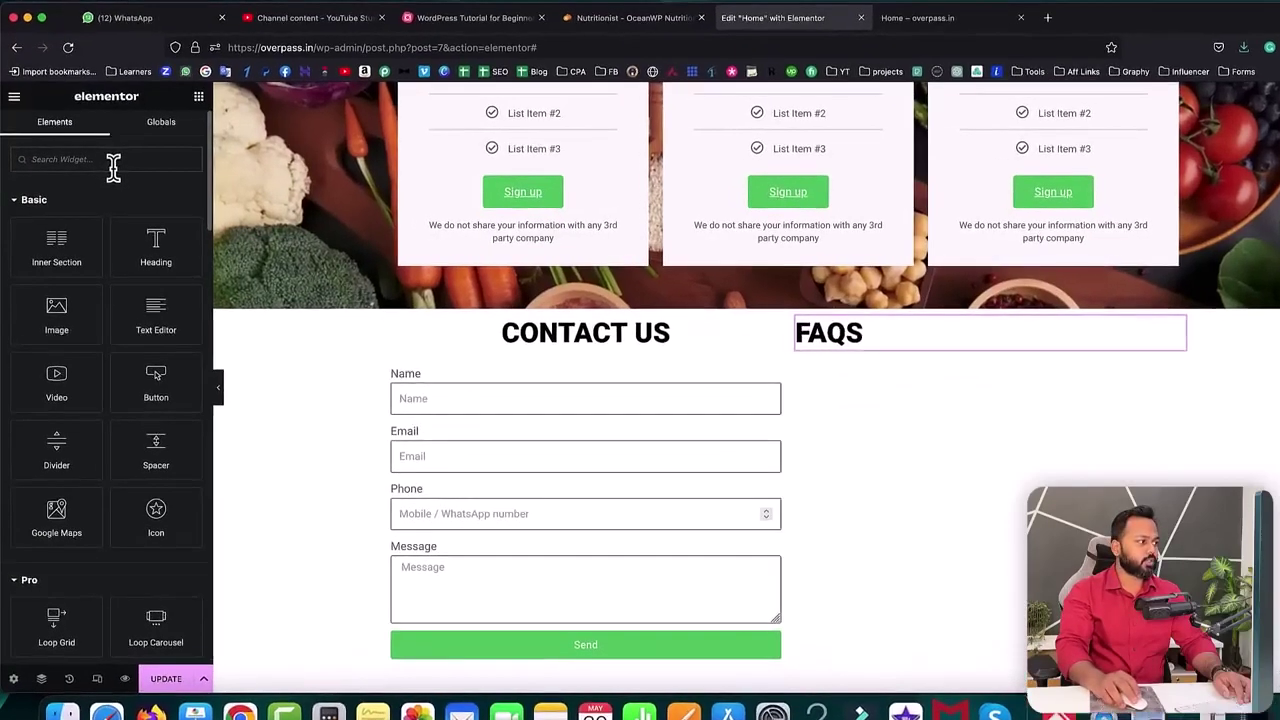
- Add an Accordion widget under the FAQS heading and delete its Accordion #2 item
click(111, 163)
text(accor)
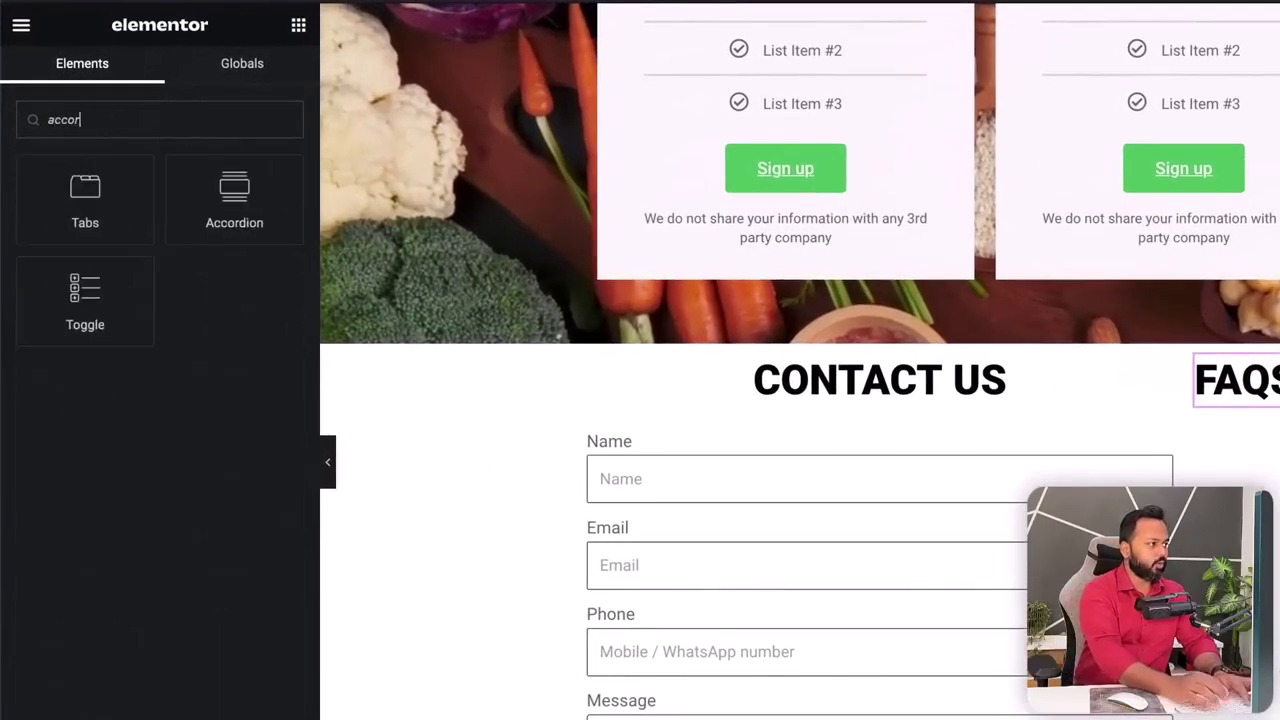
drag(232, 235, 1253, 452)
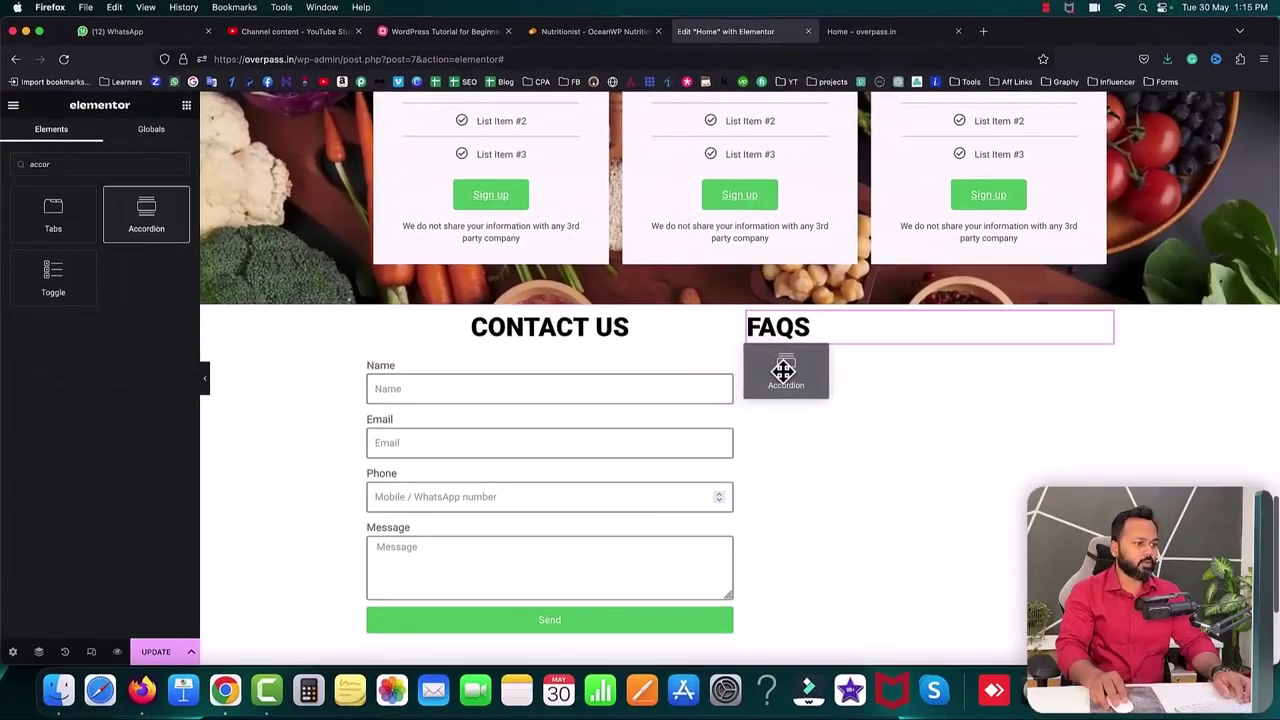
drag(783, 370, 808, 341)
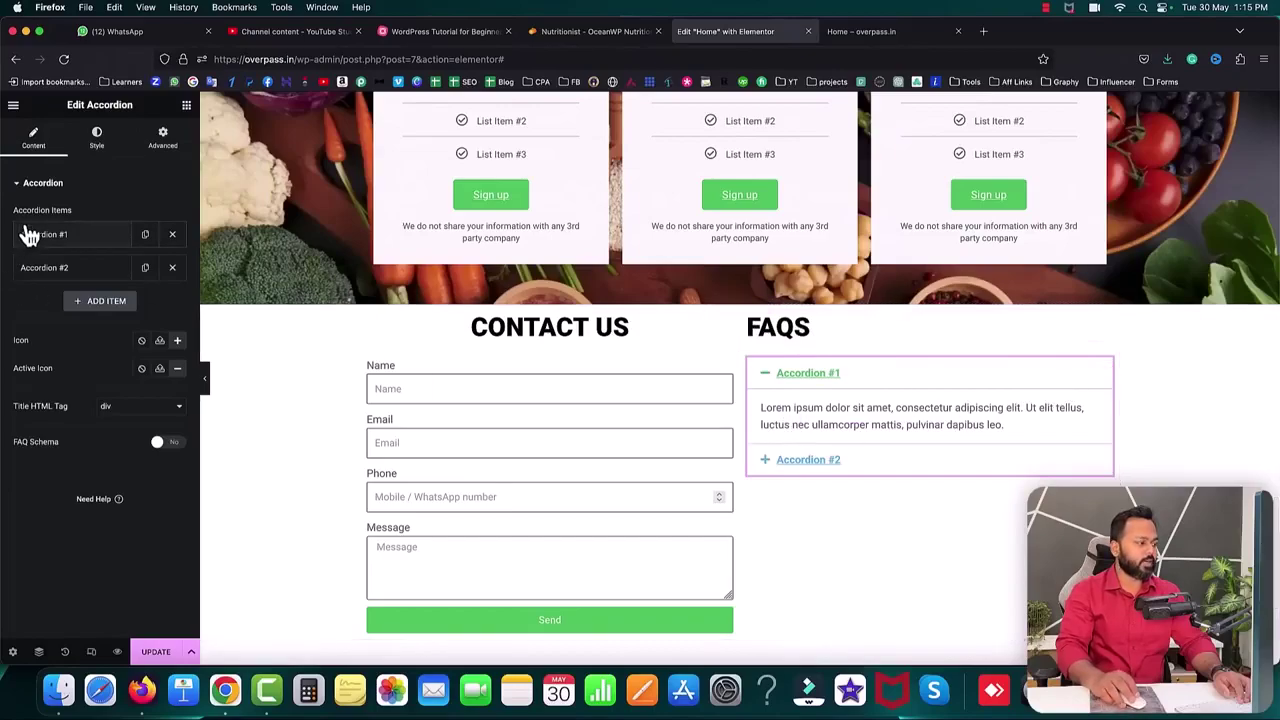
click(172, 268)
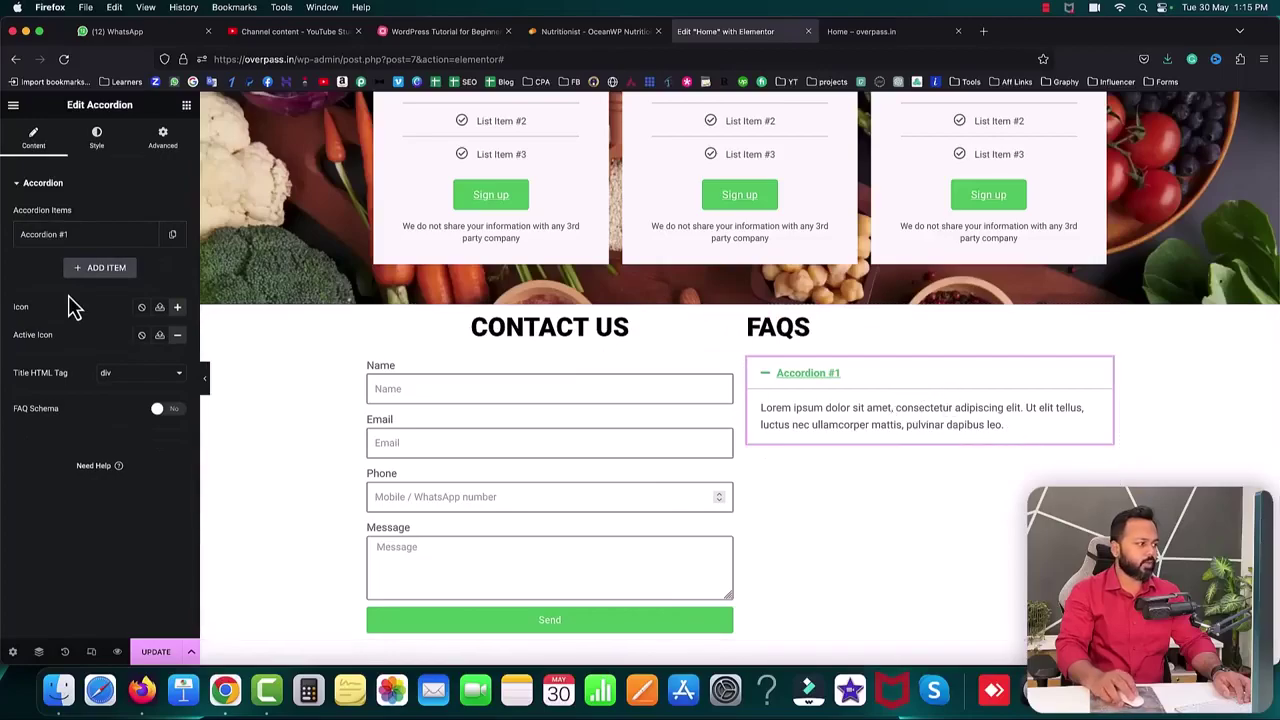
- Open Accordion #1's settings and select the demo site's first FAQ question text
click(52, 245)
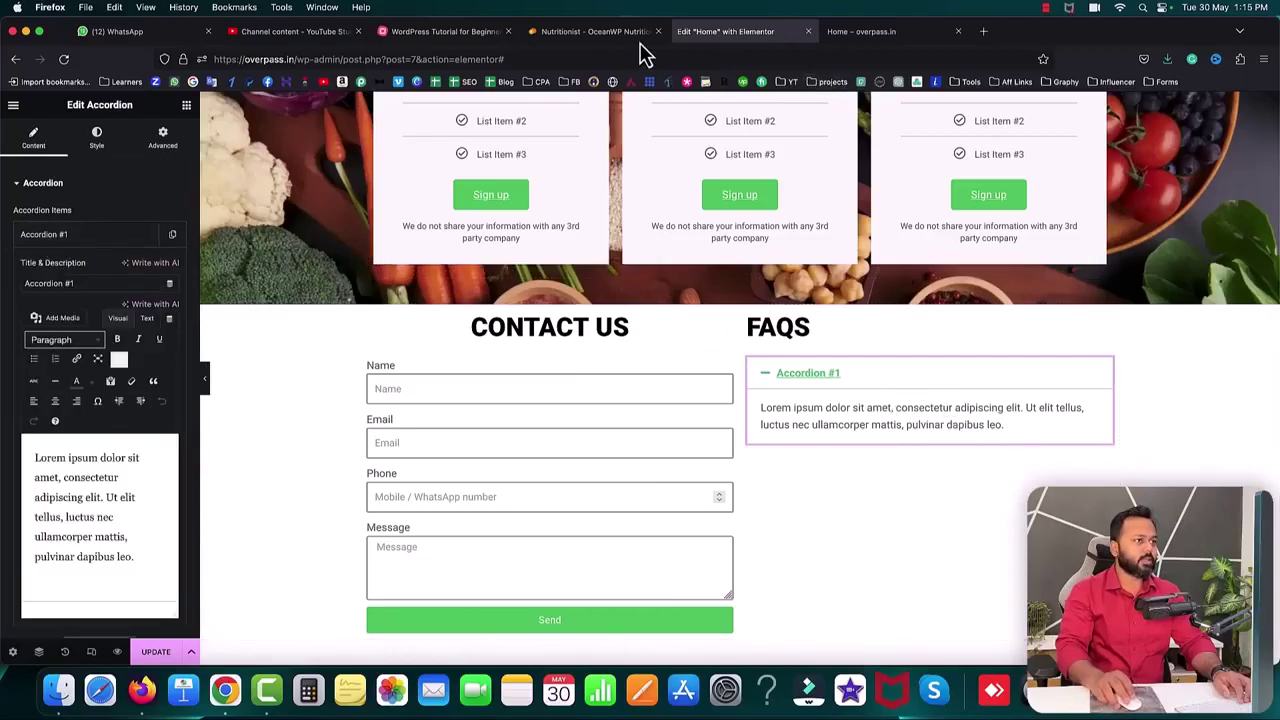
click(600, 31)
drag(722, 229, 550, 222)
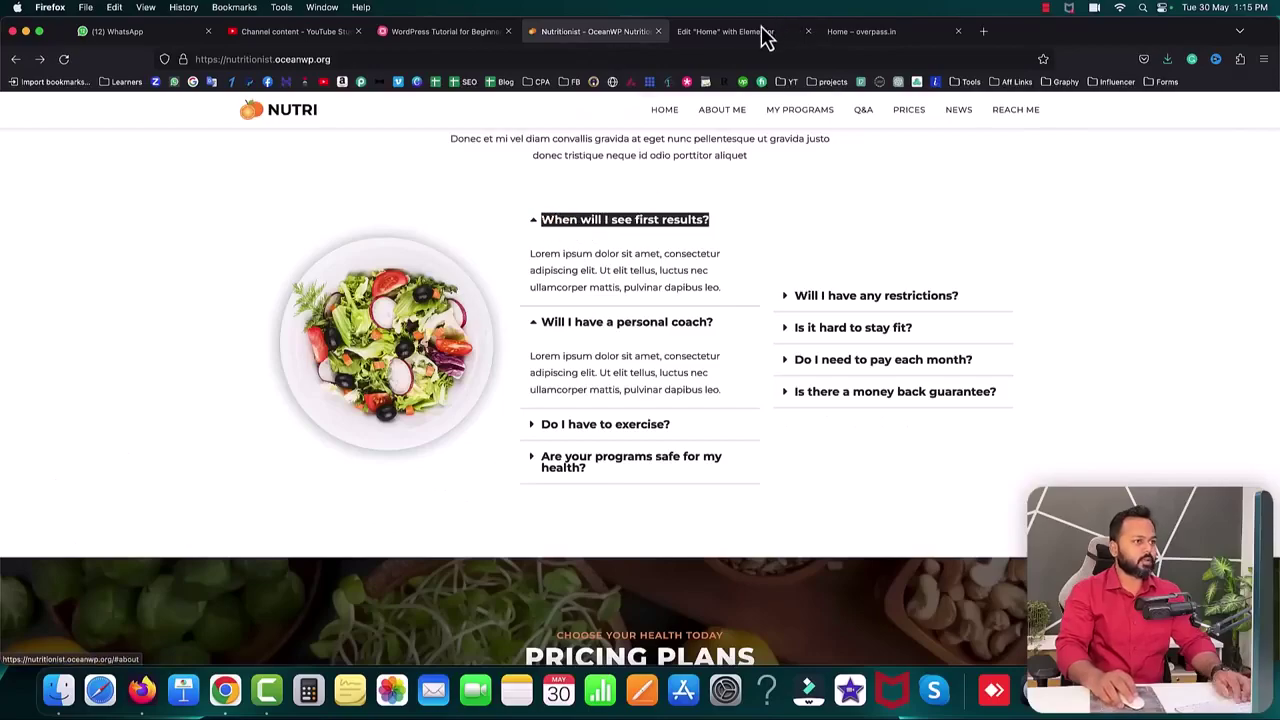
- Title the accordion item 'When will I see first results?' and check its answer text
click(725, 31)
key(super+a)
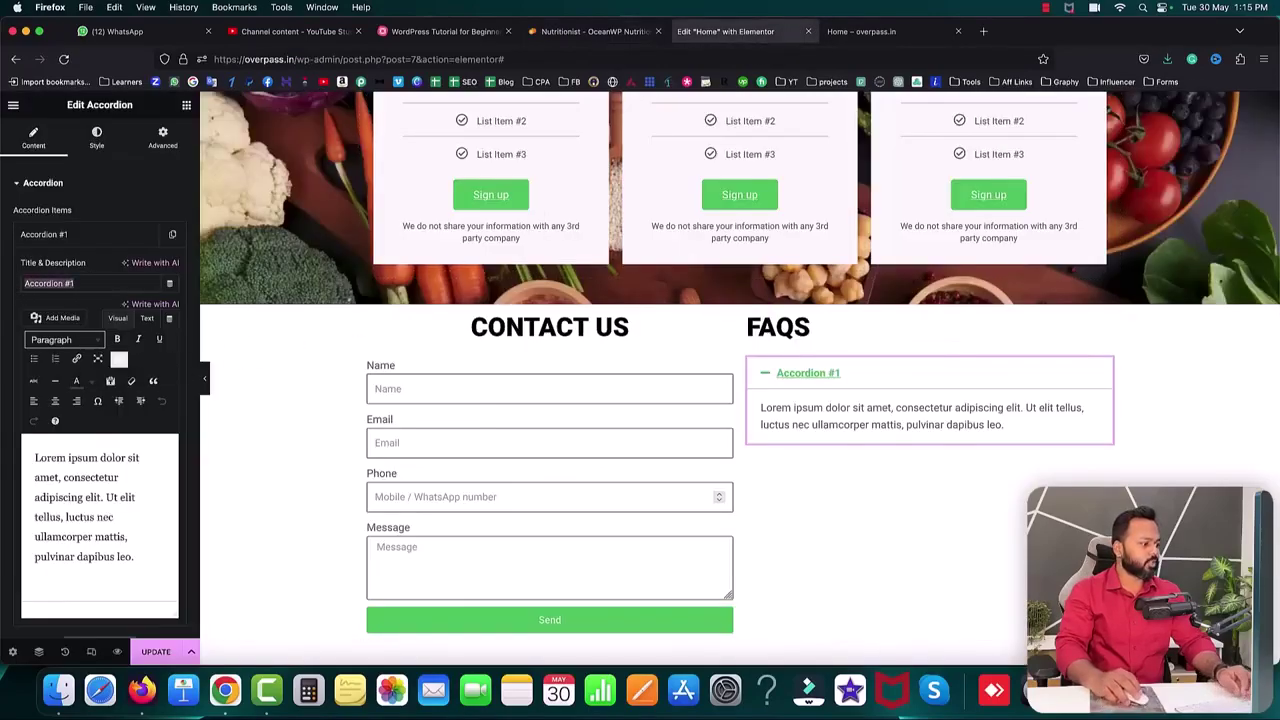
text(When will I see first results?)
click(595, 31)
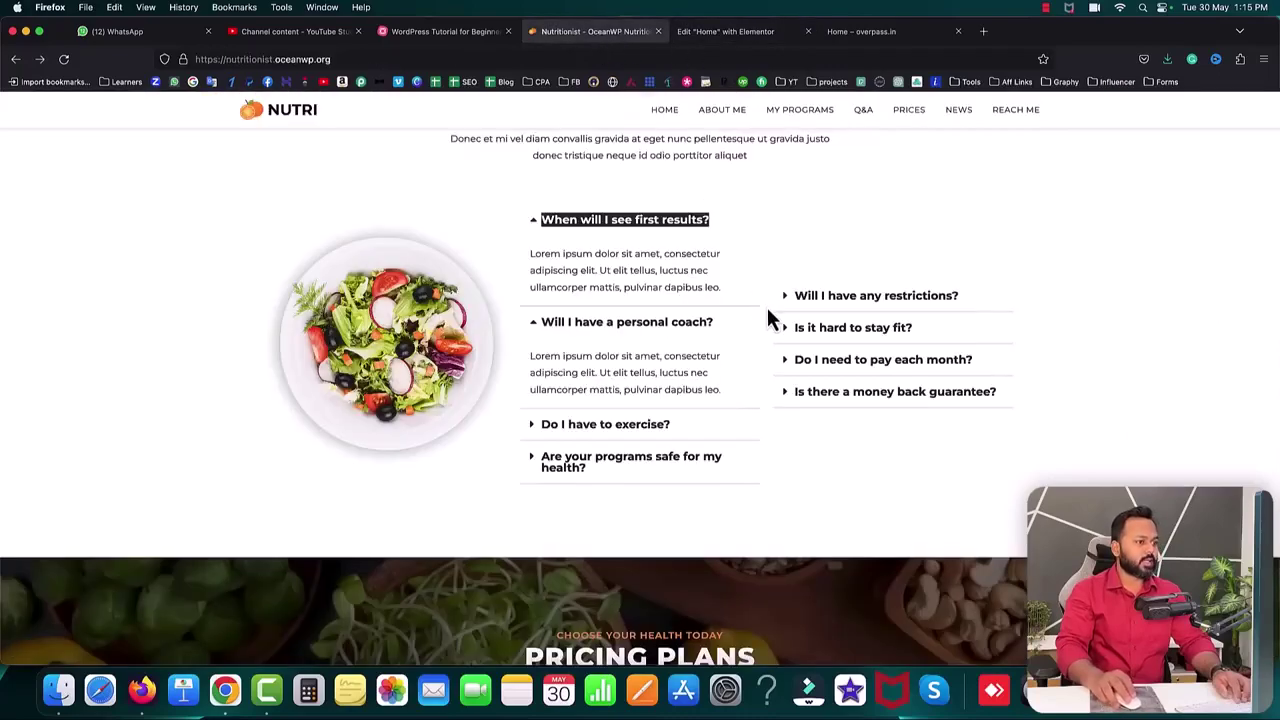
drag(727, 289, 528, 252)
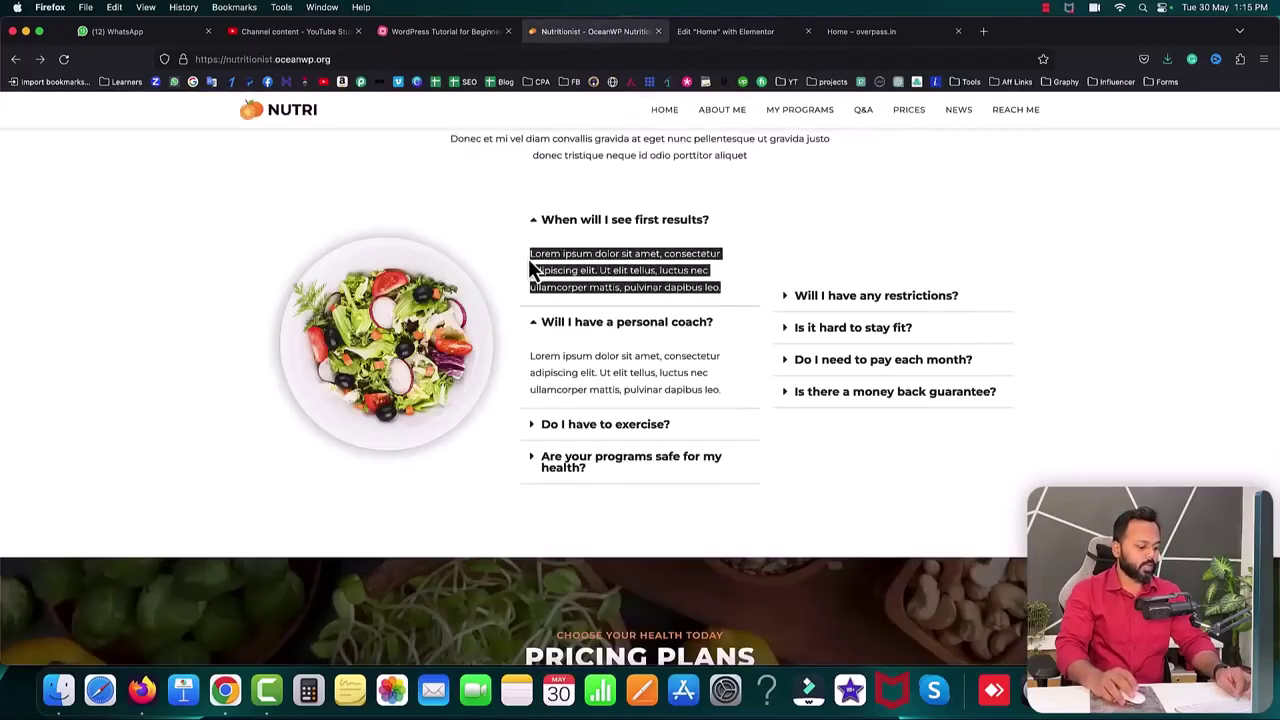
click(757, 33)
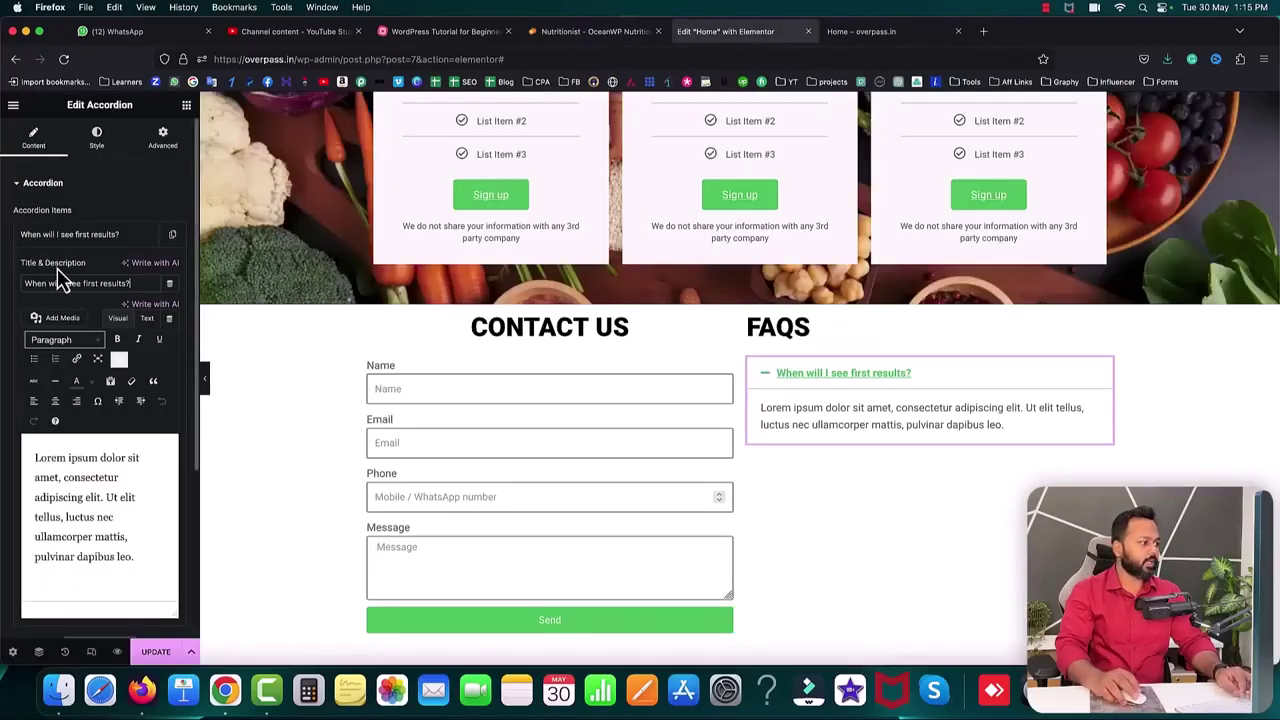
click(147, 318)
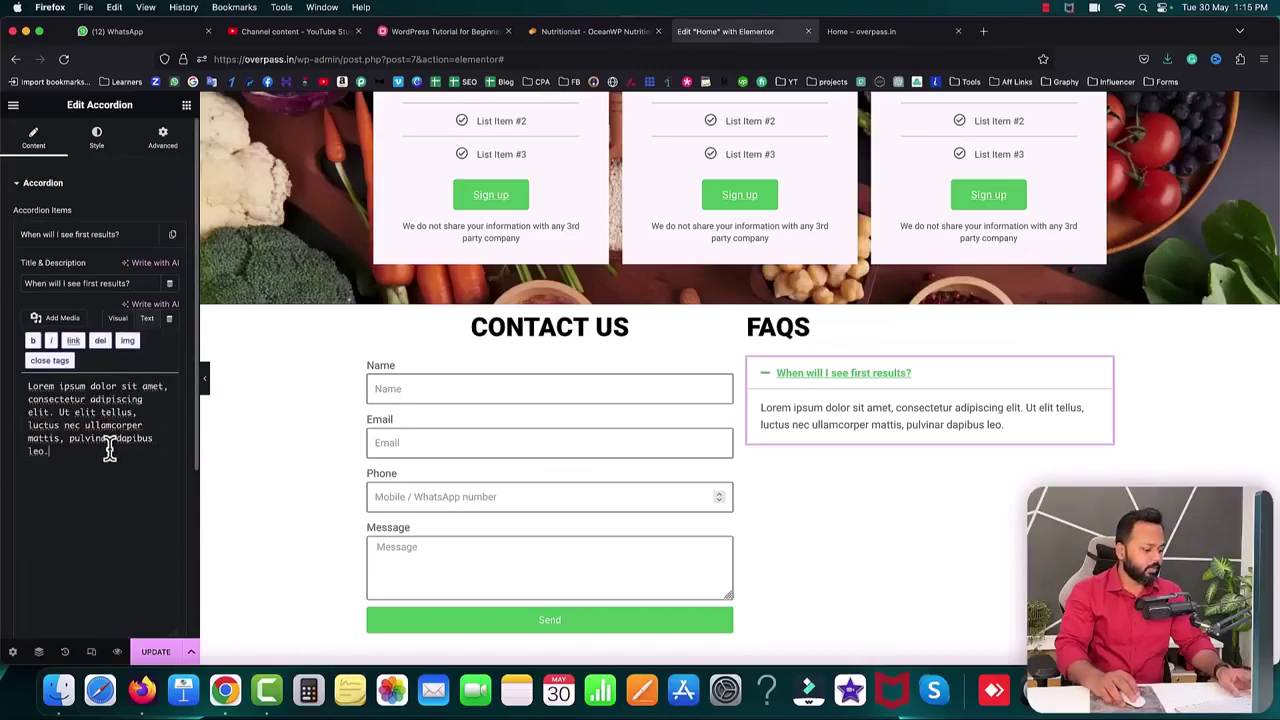
click(94, 236)
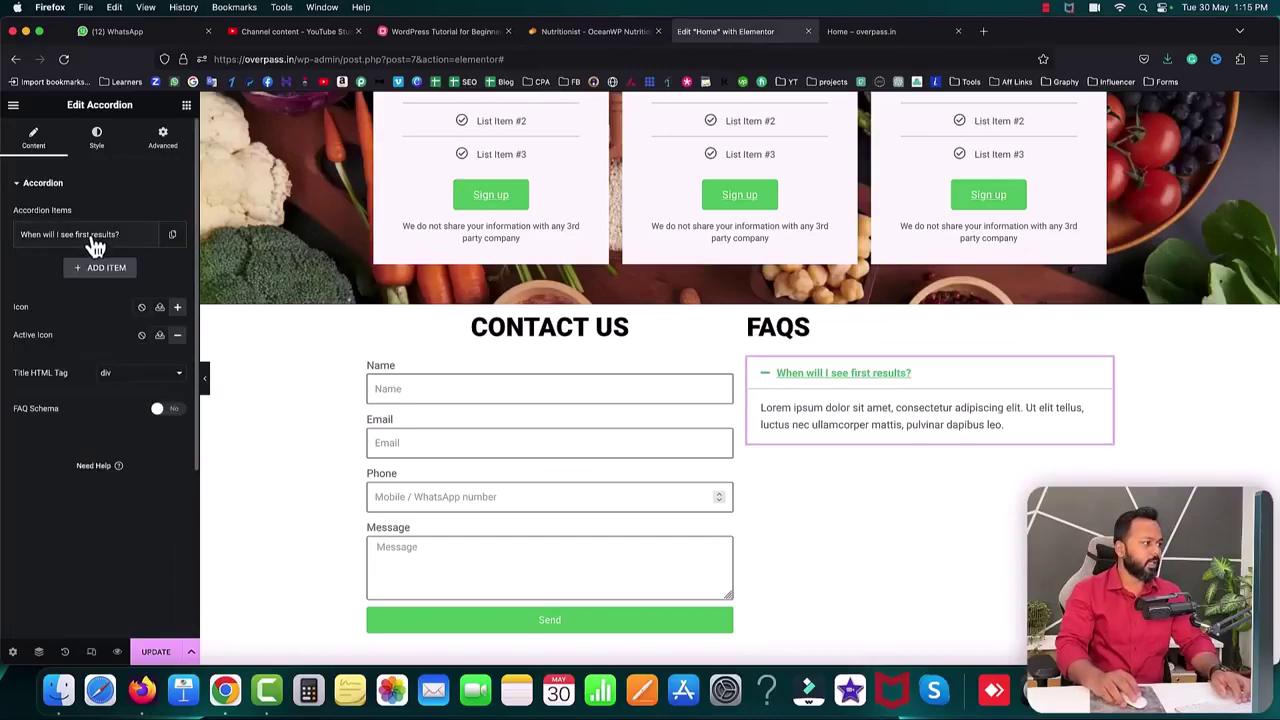
- Duplicate the FAQ item four times for five accordion items
click(173, 236)
click(145, 267)
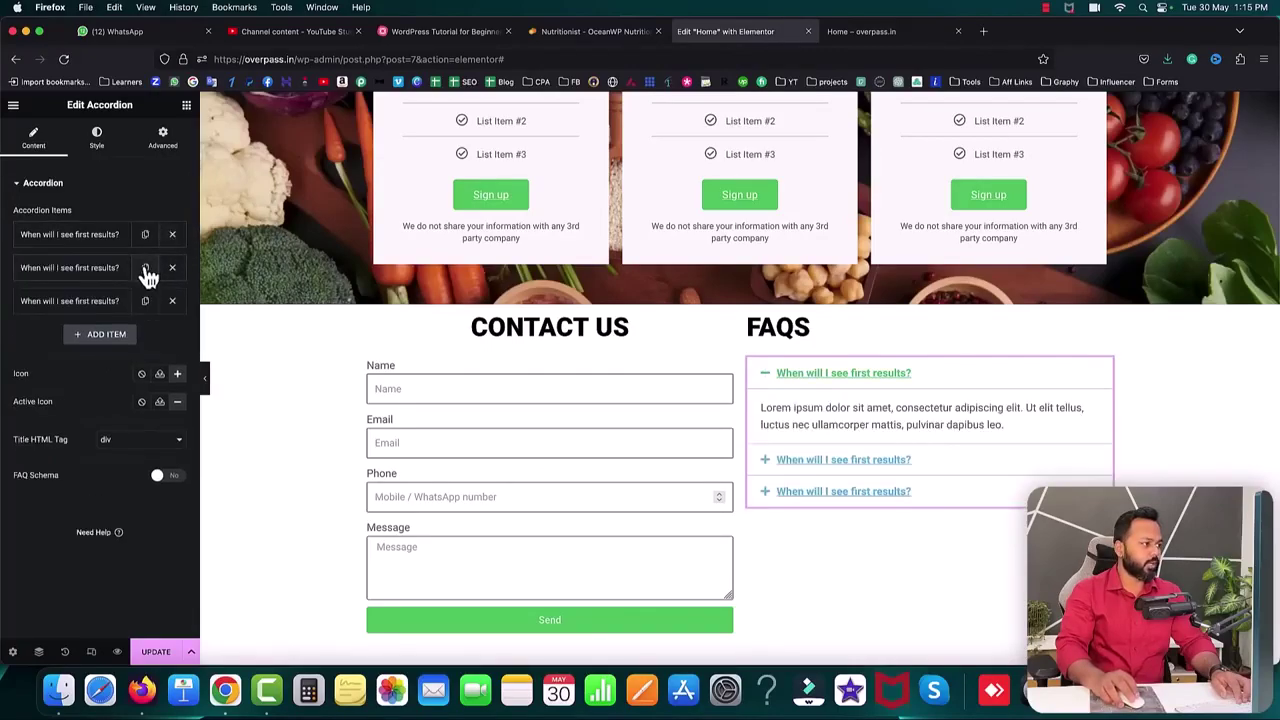
click(145, 301)
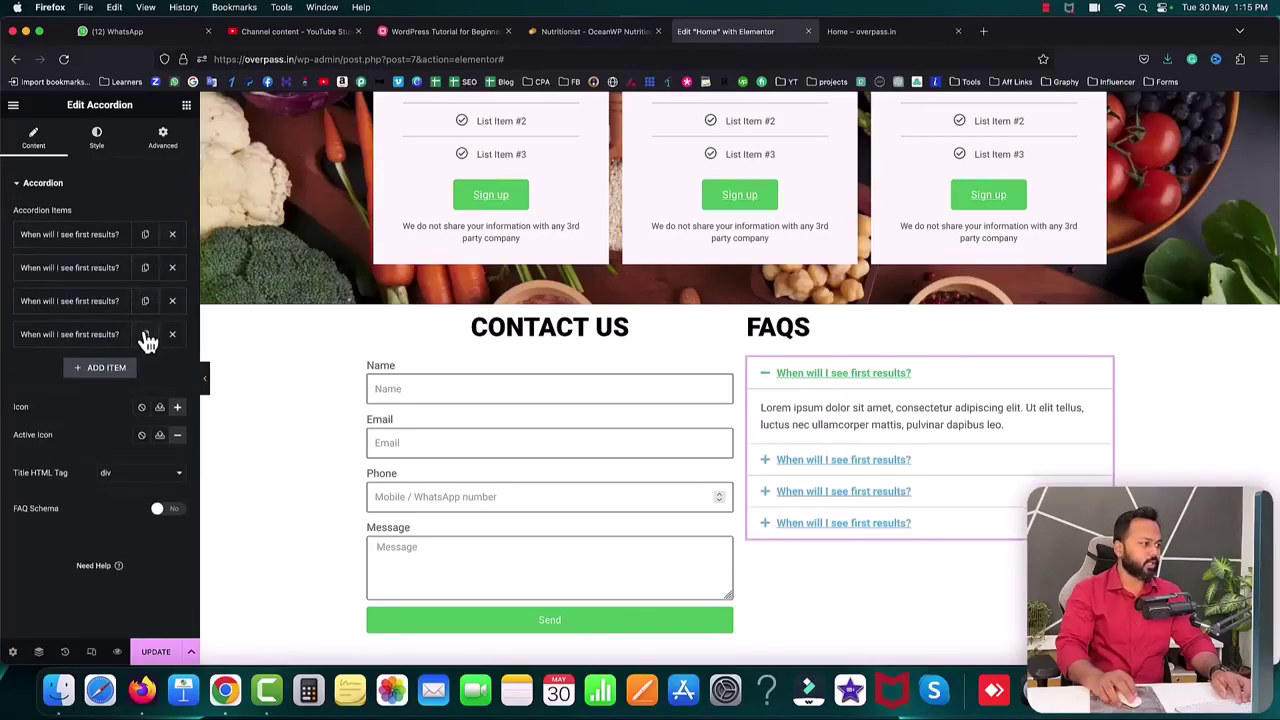
click(145, 334)
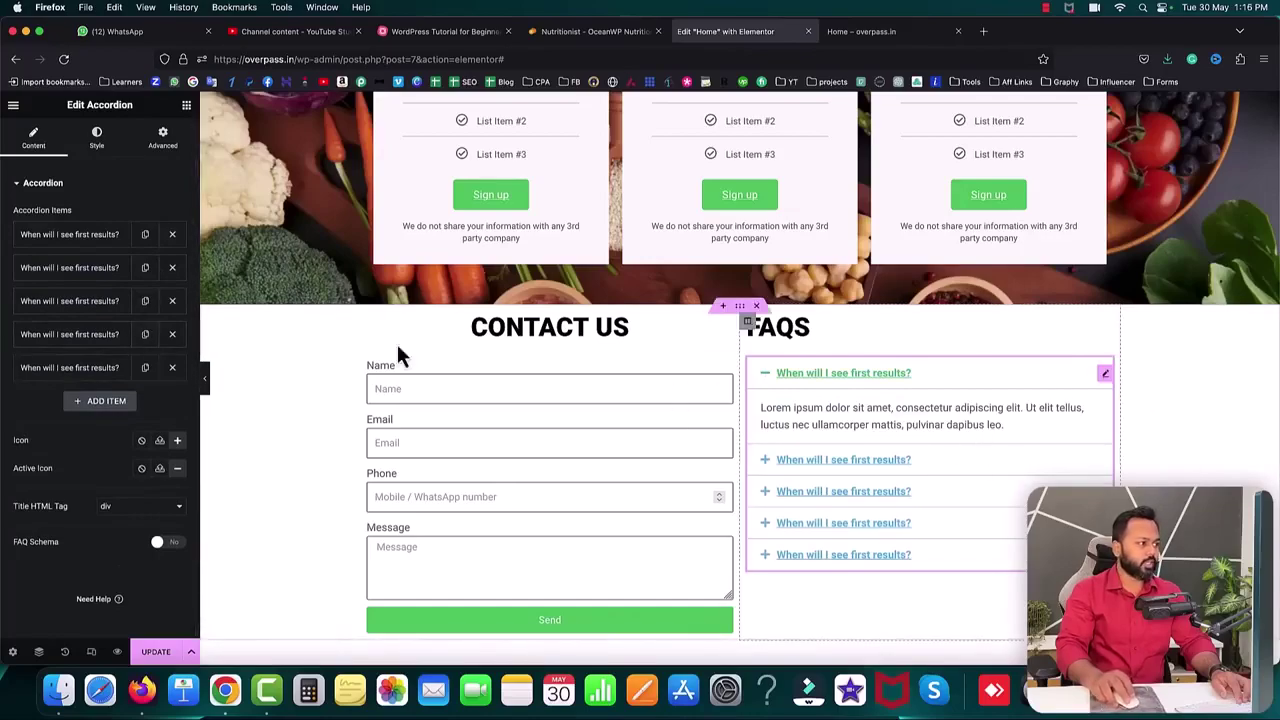
click(97, 140)
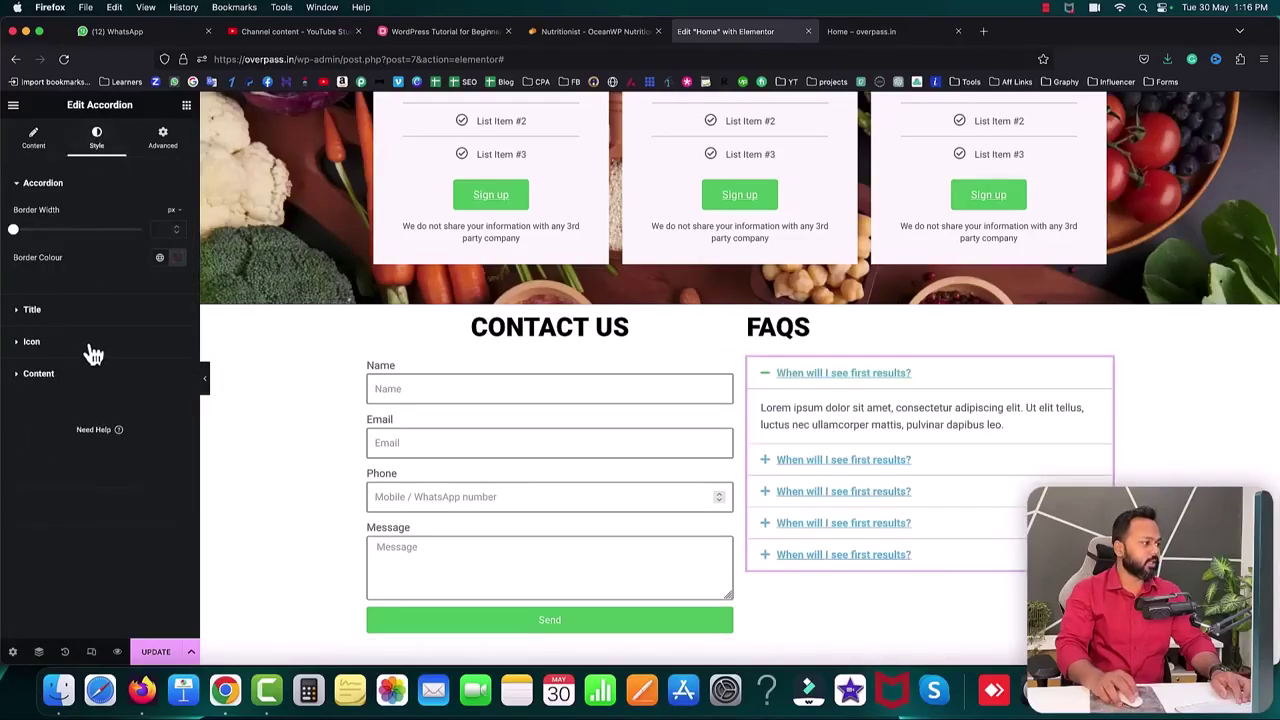
- Set the accordion title colour to black #000000
click(28, 313)
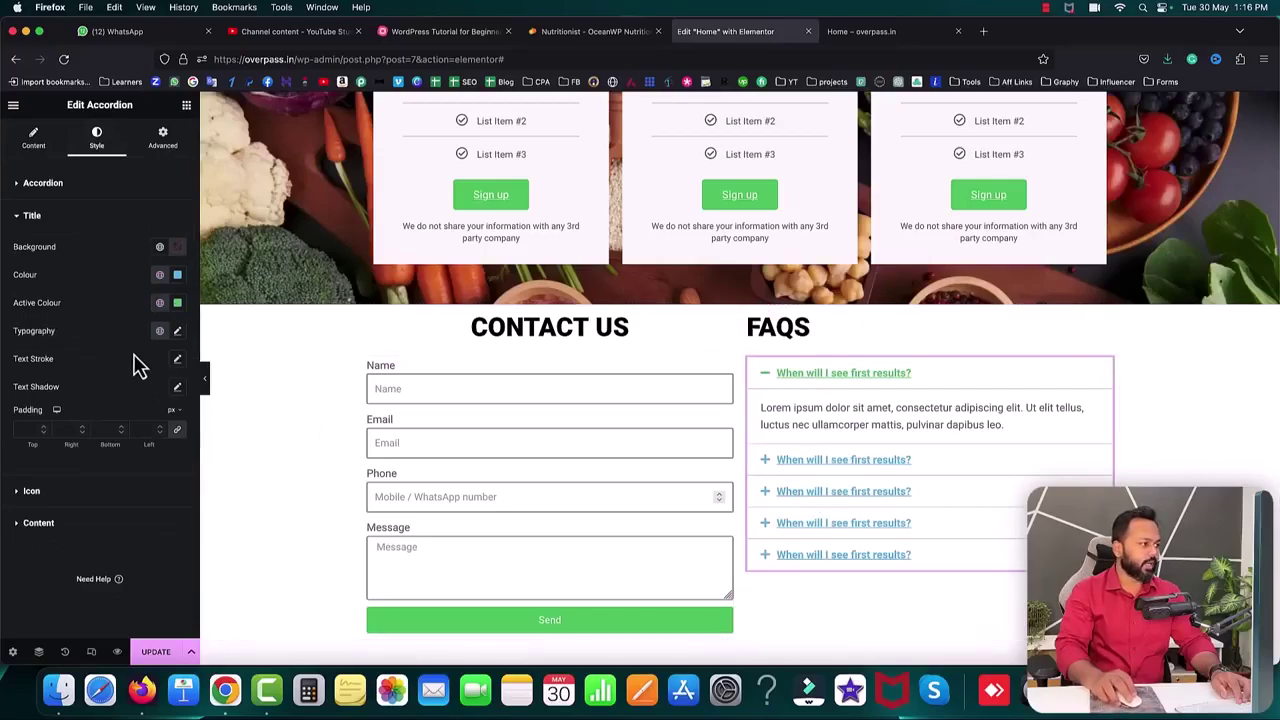
click(180, 283)
drag(163, 388, 80, 430)
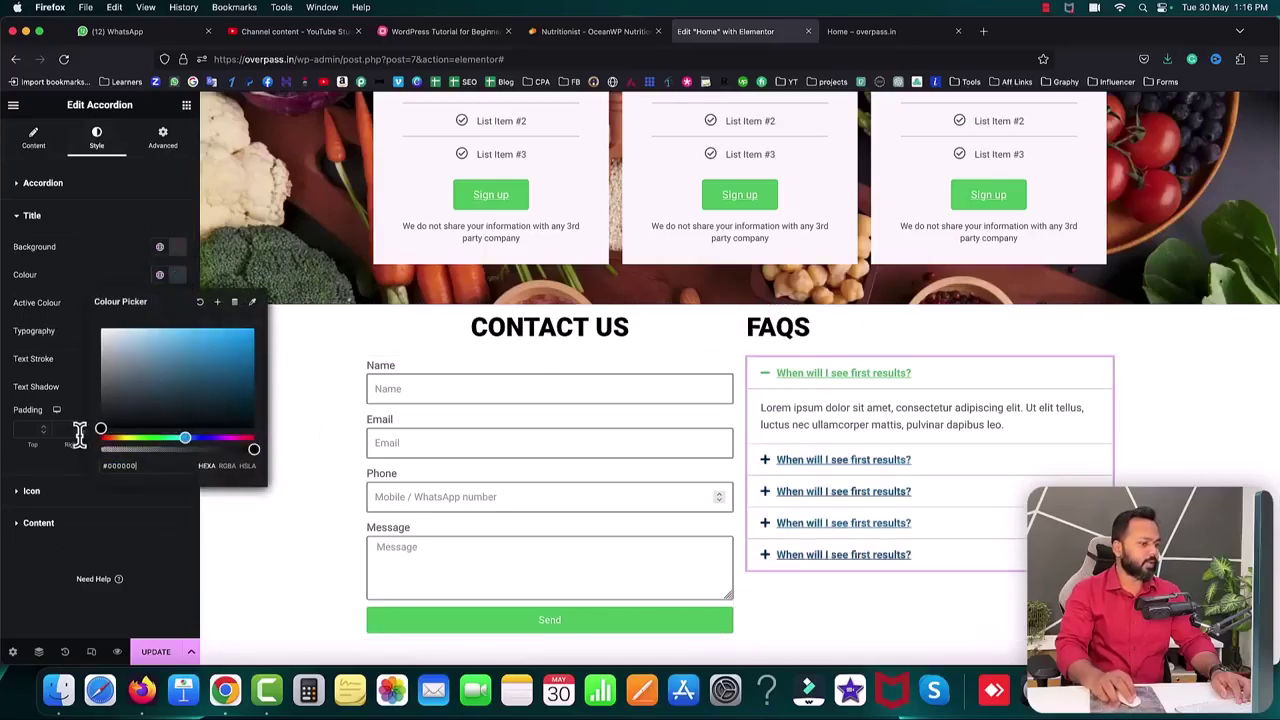
click(55, 302)
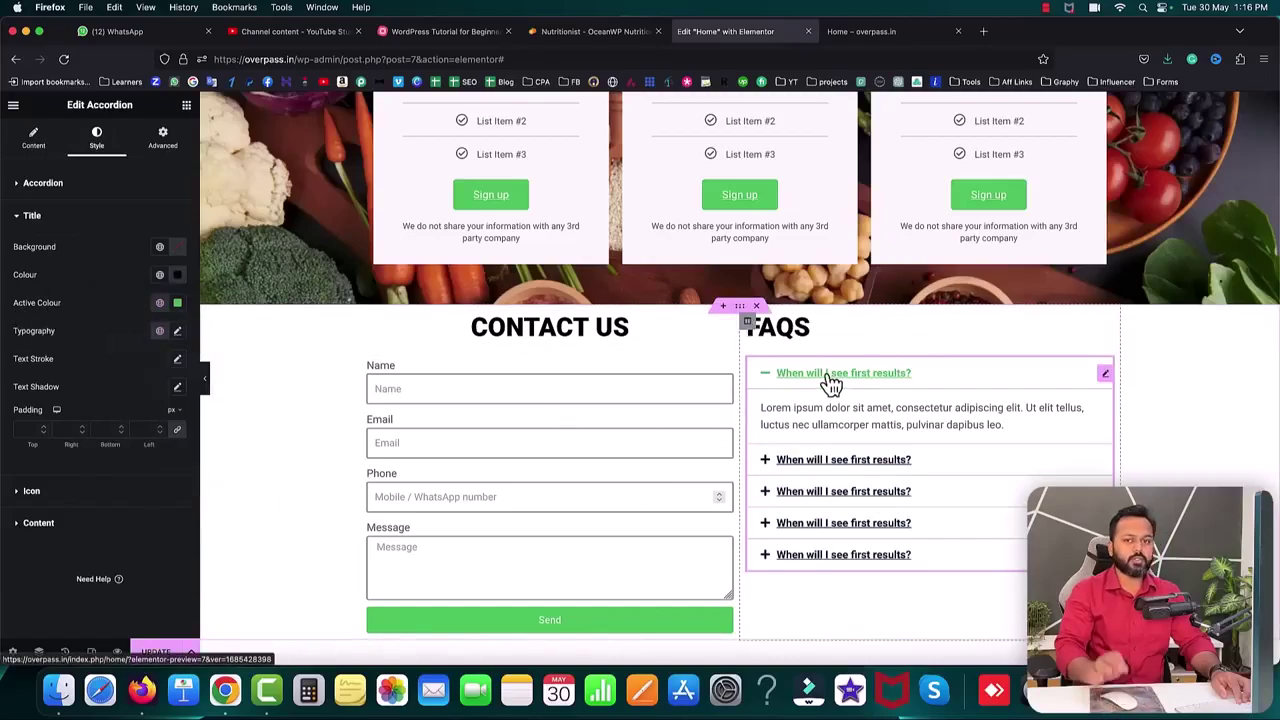
- Set the active title colour to orange #FA6A13 and update the page
click(177, 302)
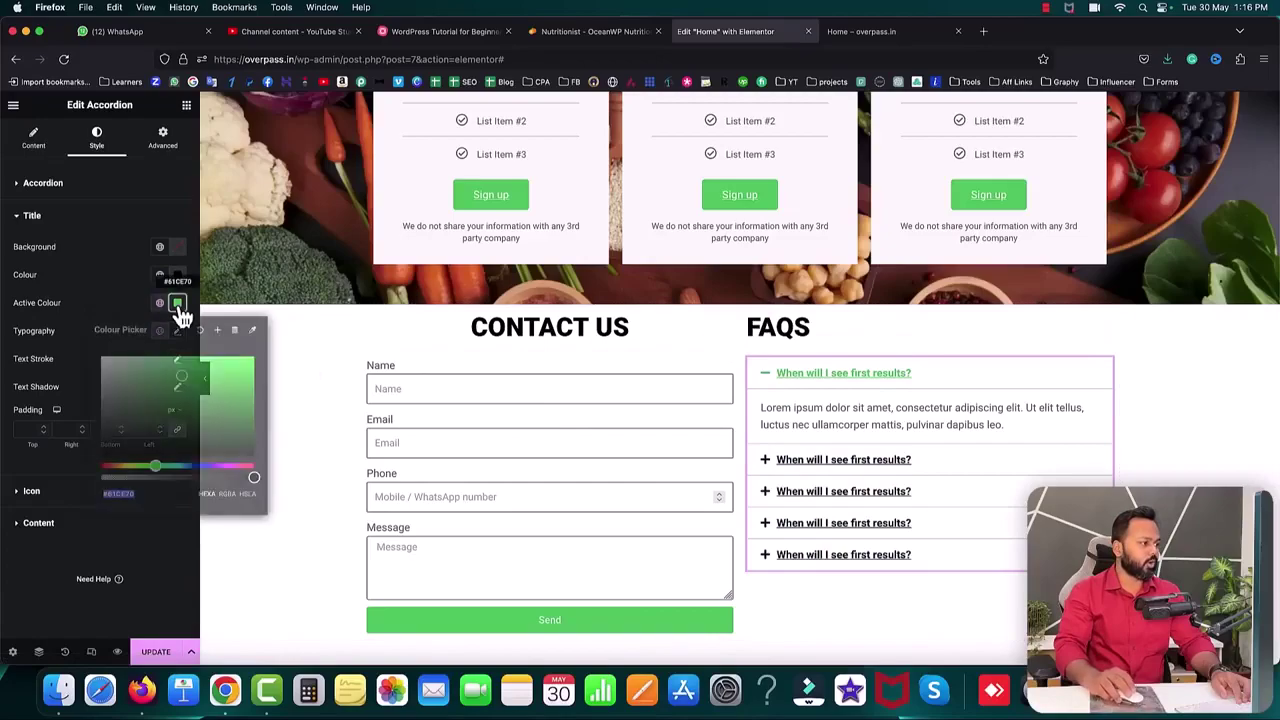
drag(155, 470, 112, 466)
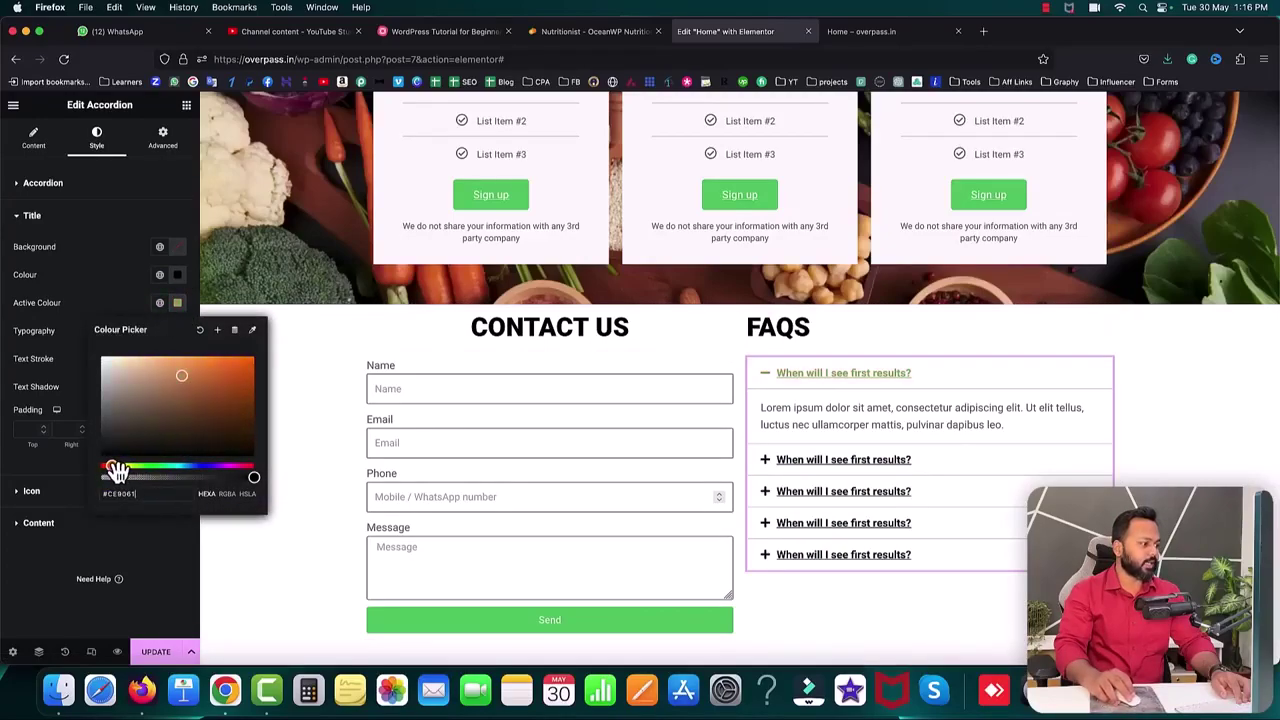
click(200, 395)
drag(212, 396, 246, 366)
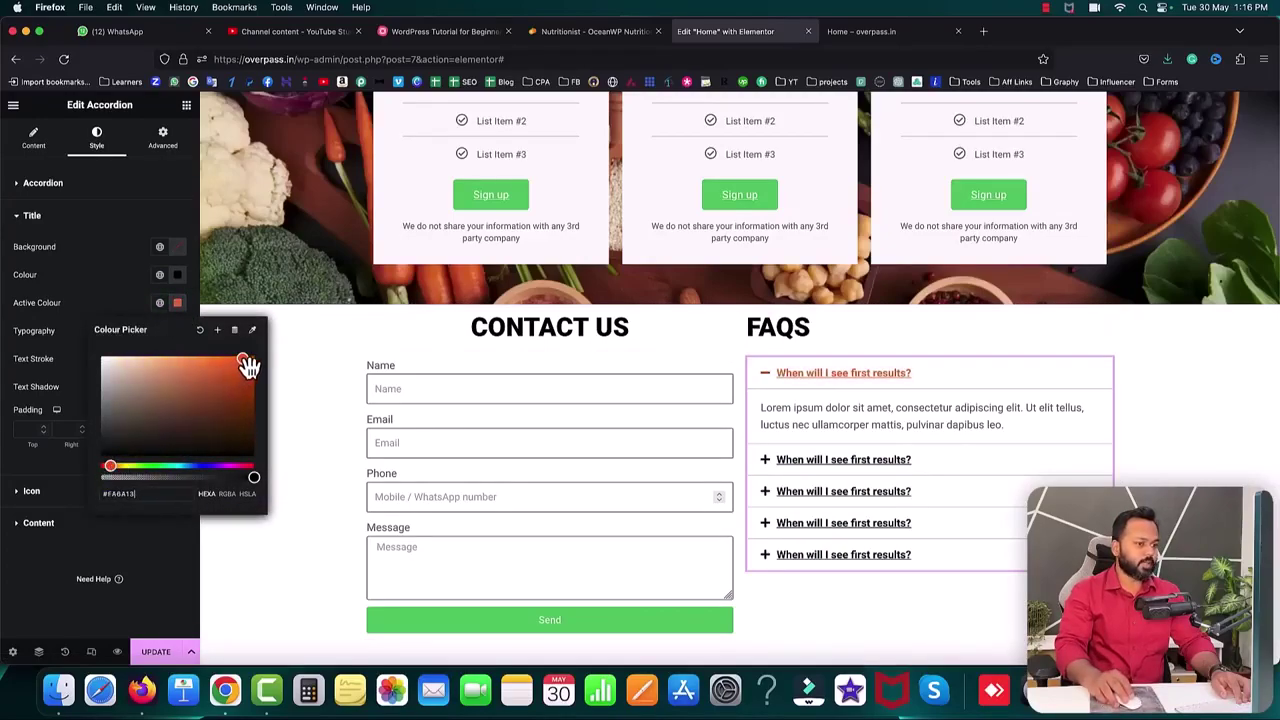
click(70, 300)
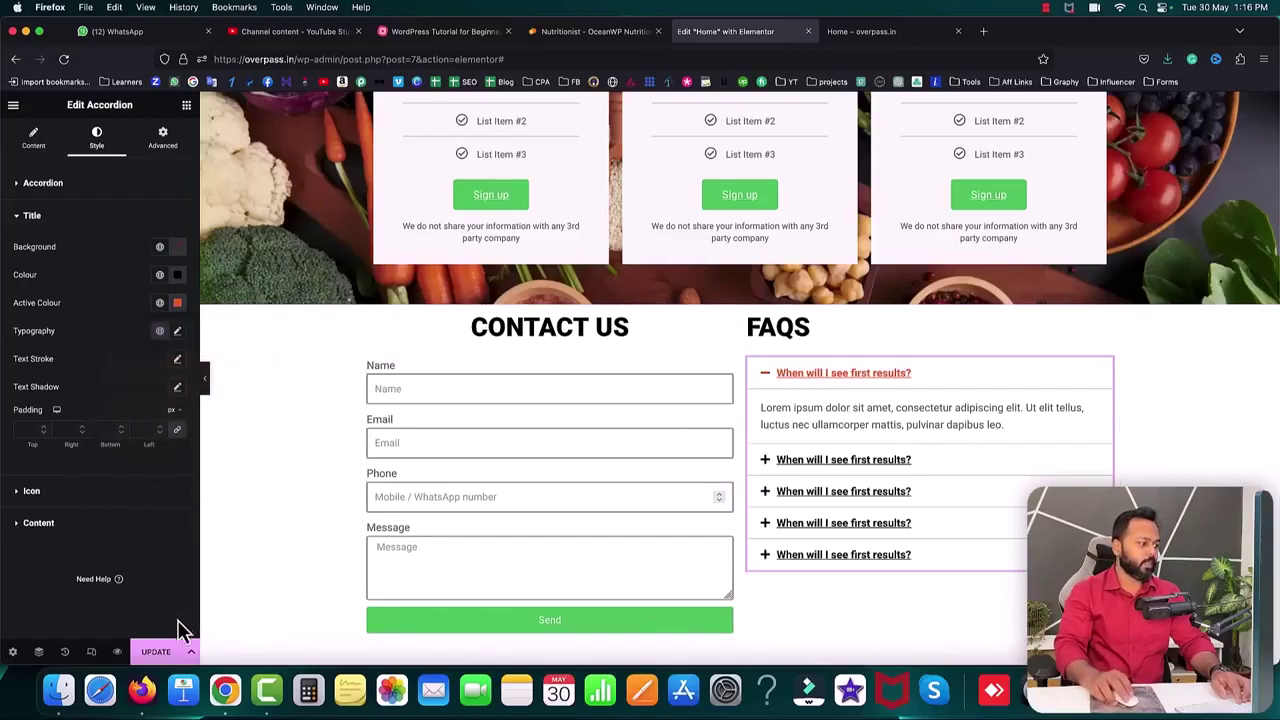
click(158, 656)
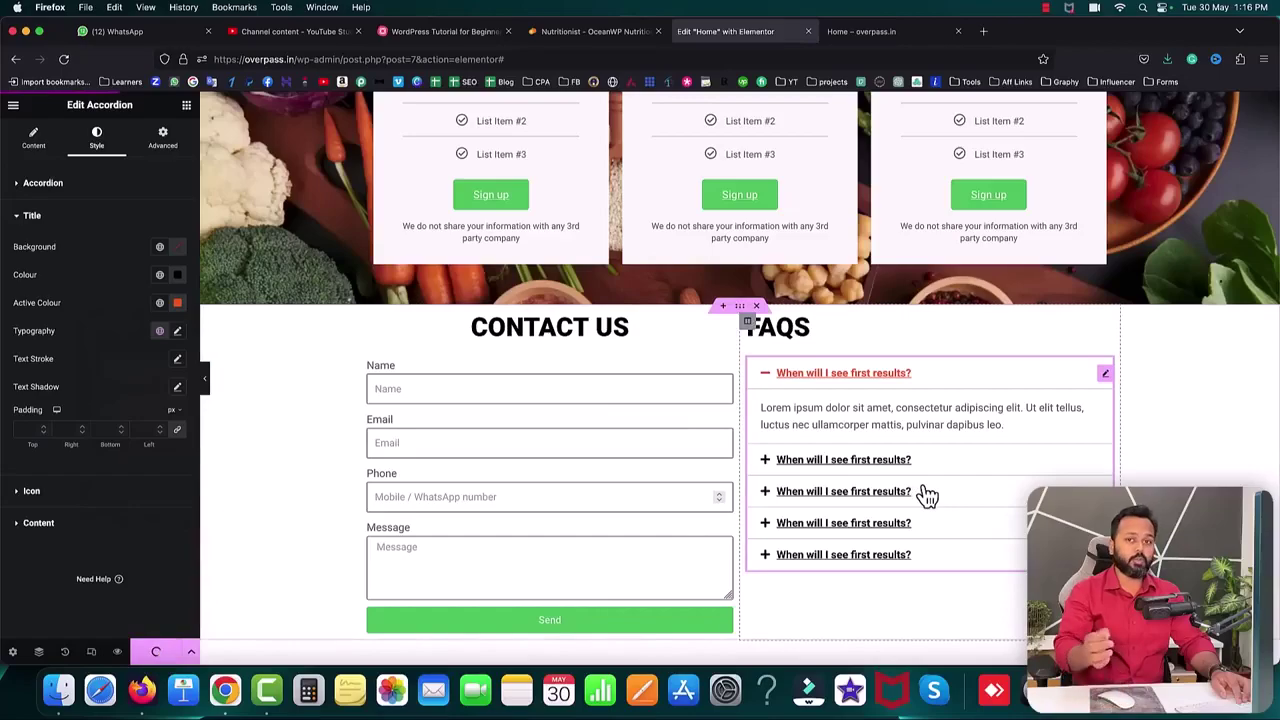
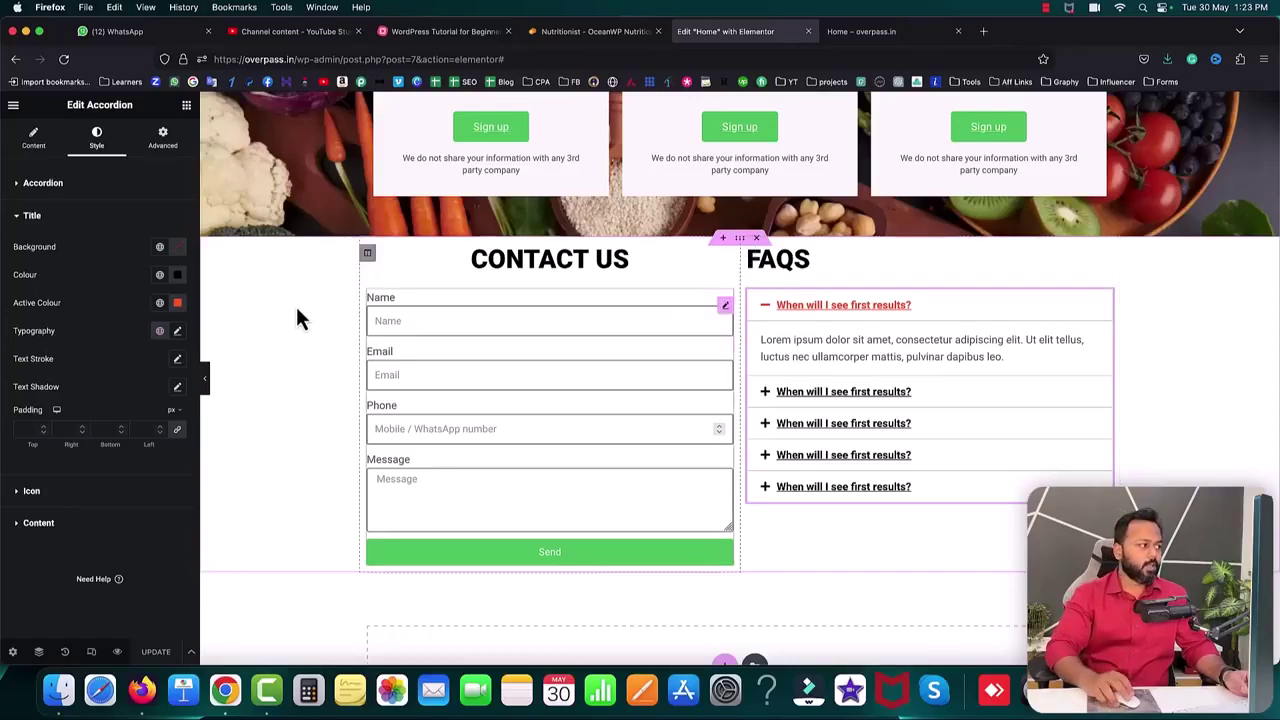
- Add a Social Icons widget below the FAQs with only Facebook and YouTube, aligned left
click(186, 105)
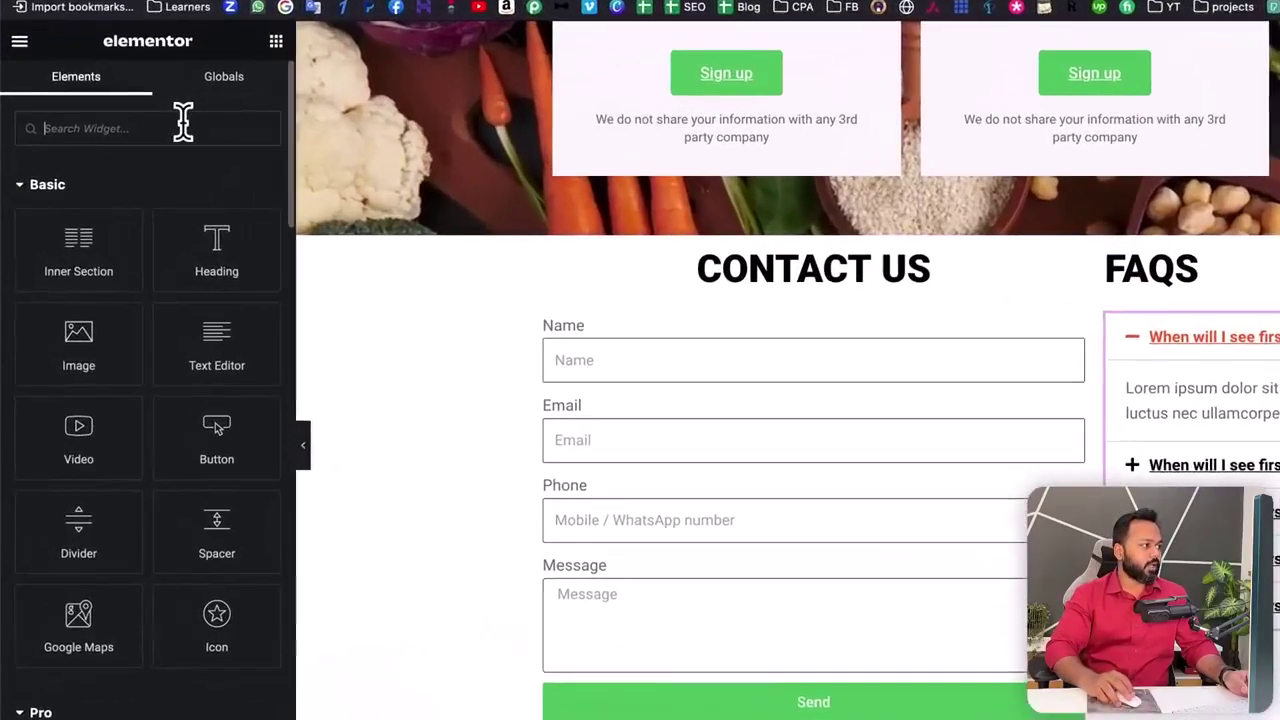
text(social)
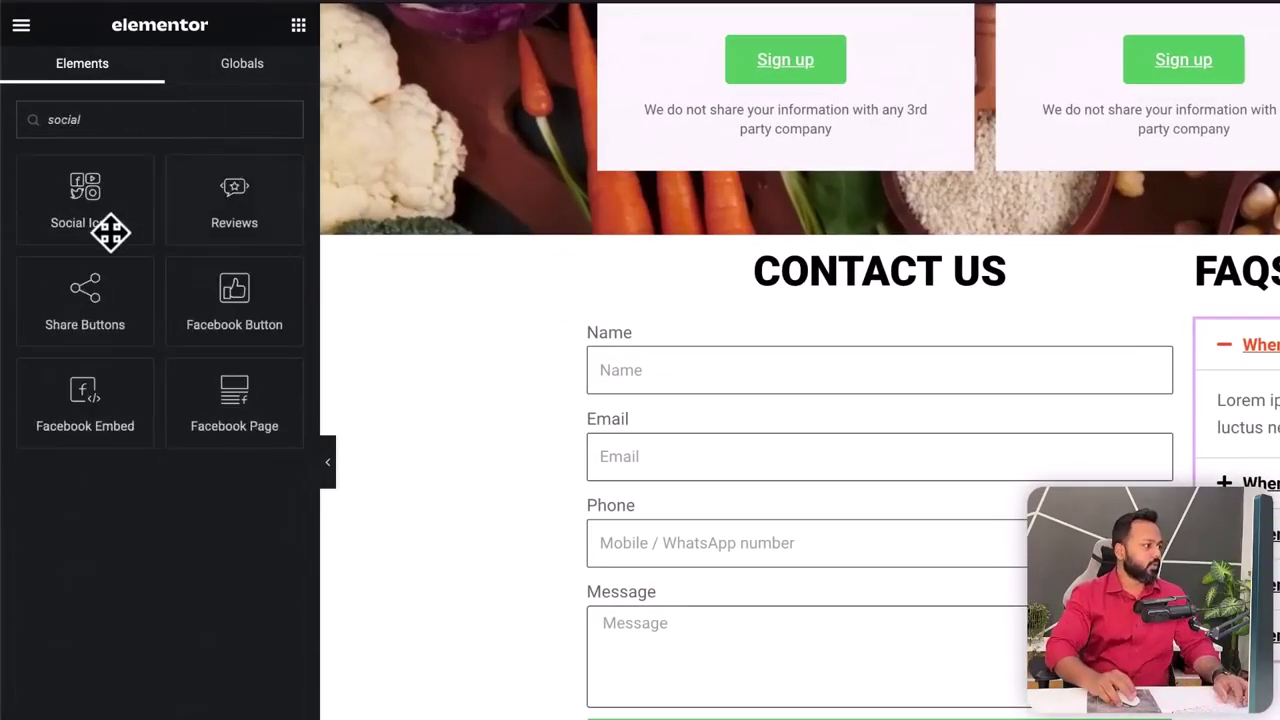
drag(91, 191, 1279, 705)
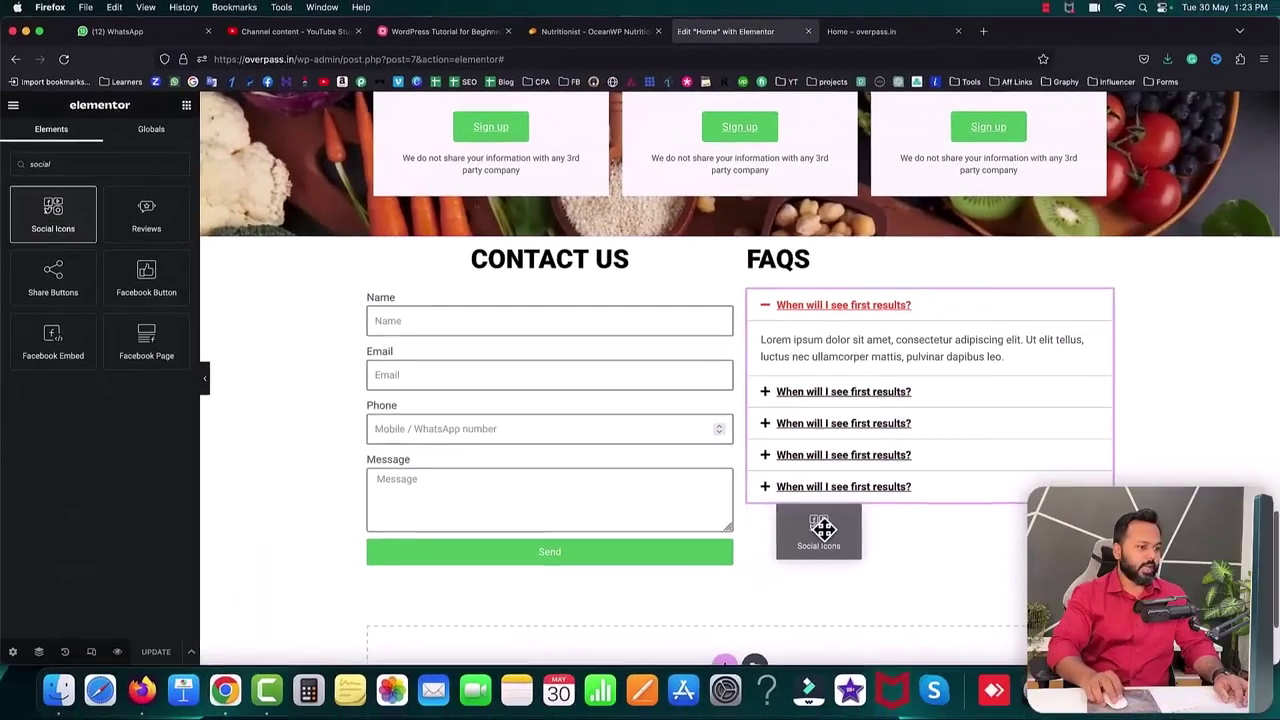
drag(822, 530, 825, 510)
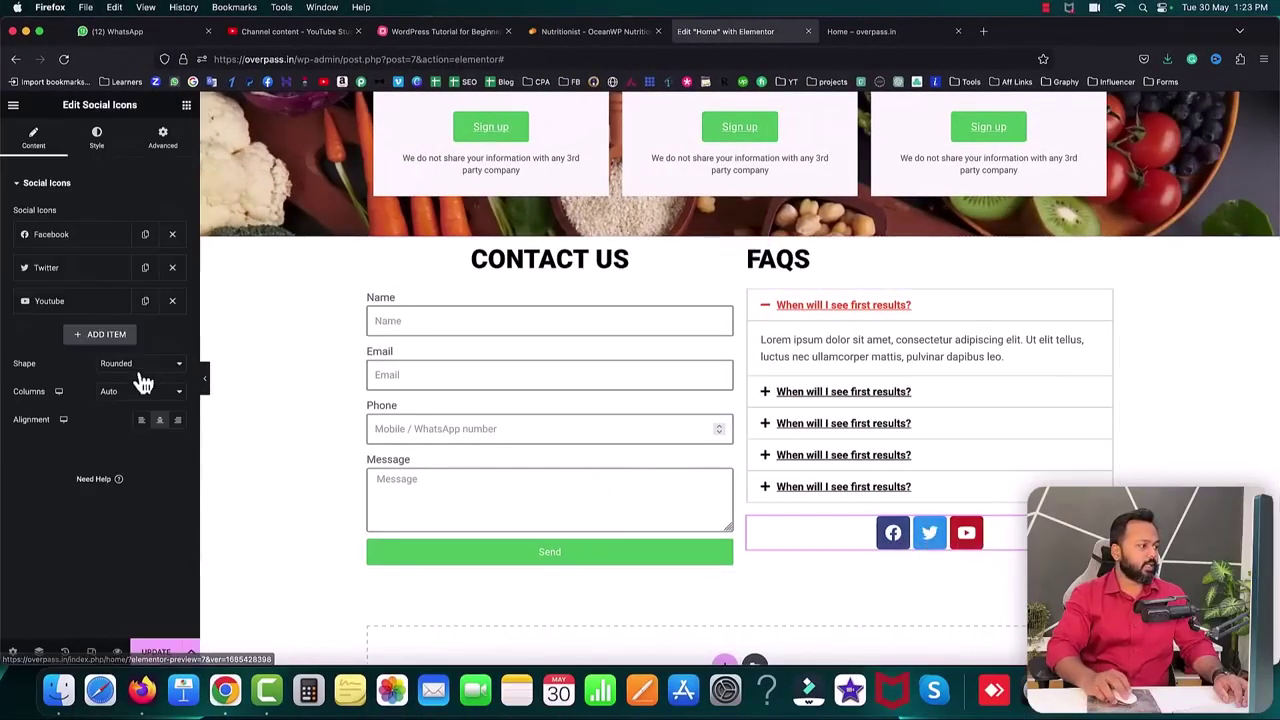
click(172, 270)
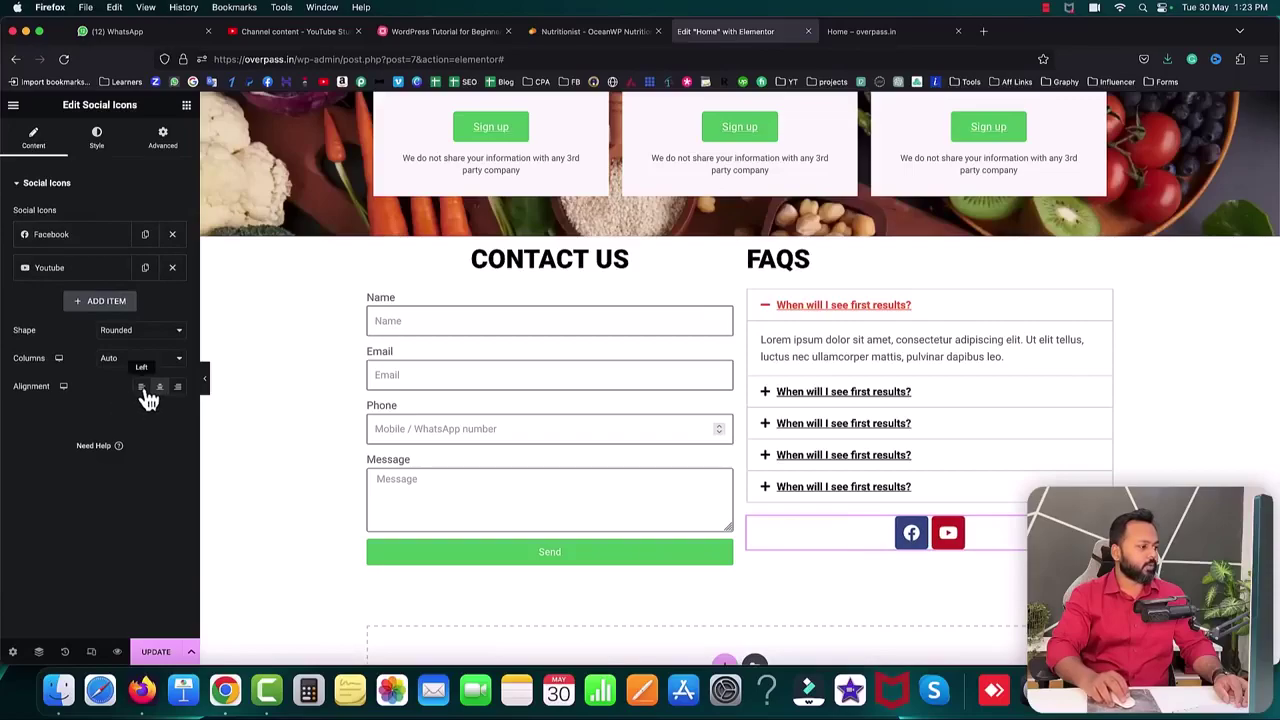
click(141, 387)
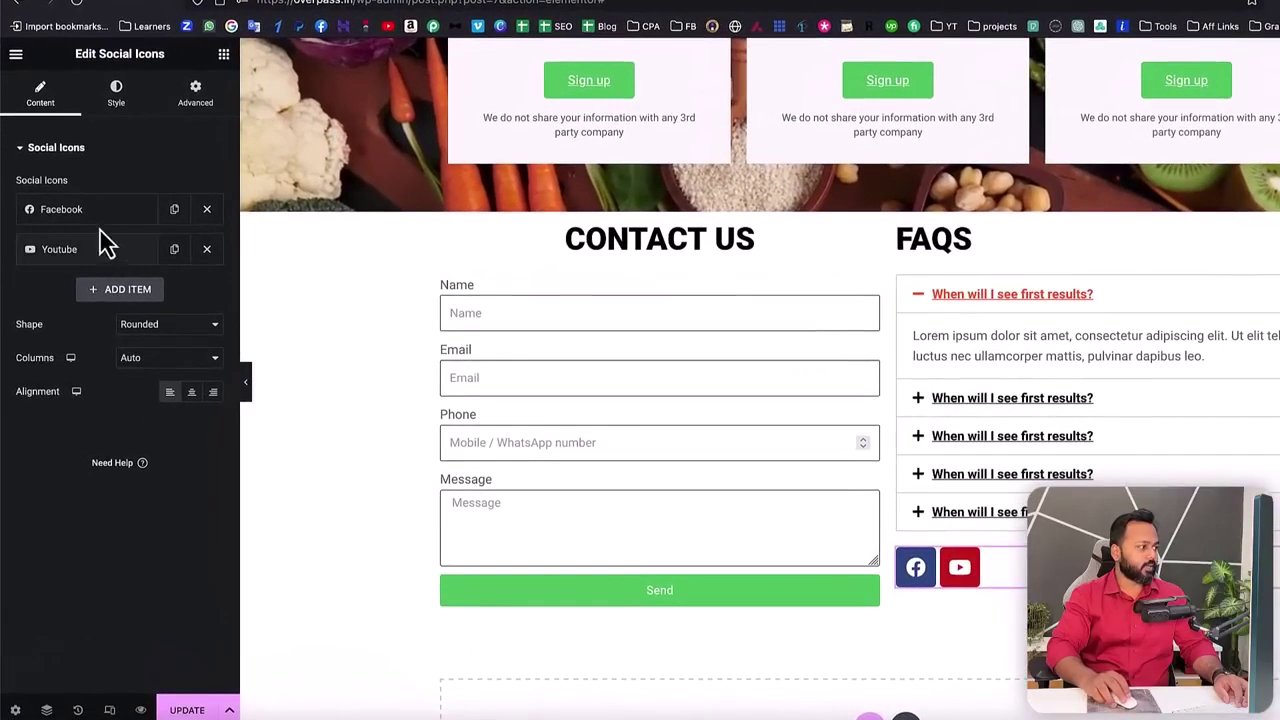
click(85, 234)
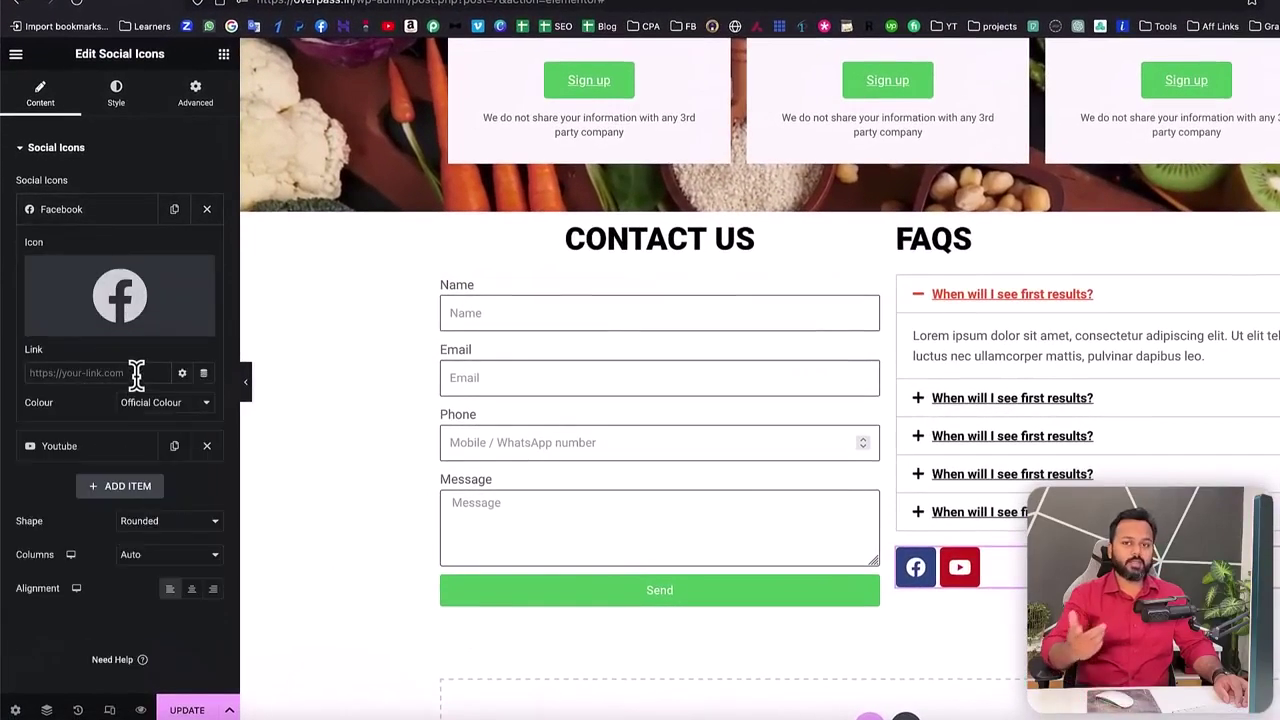
text(https://facebook.com/)
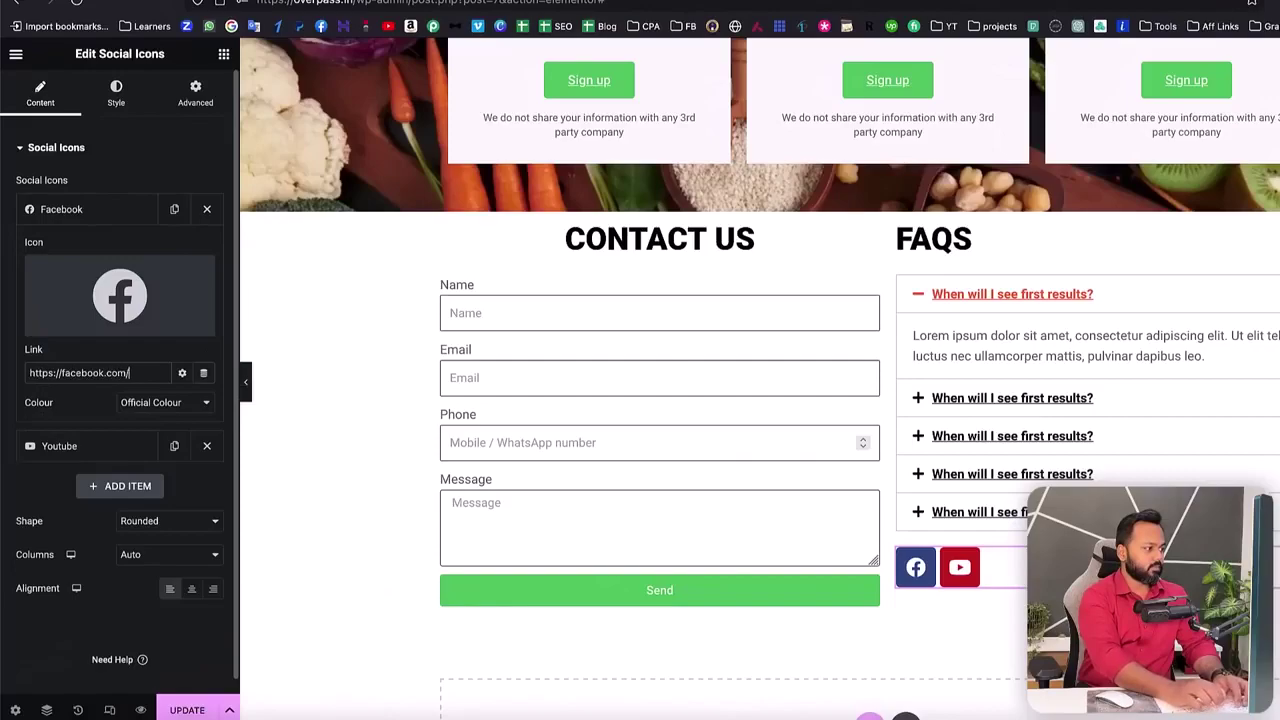
text(websoftglobal)
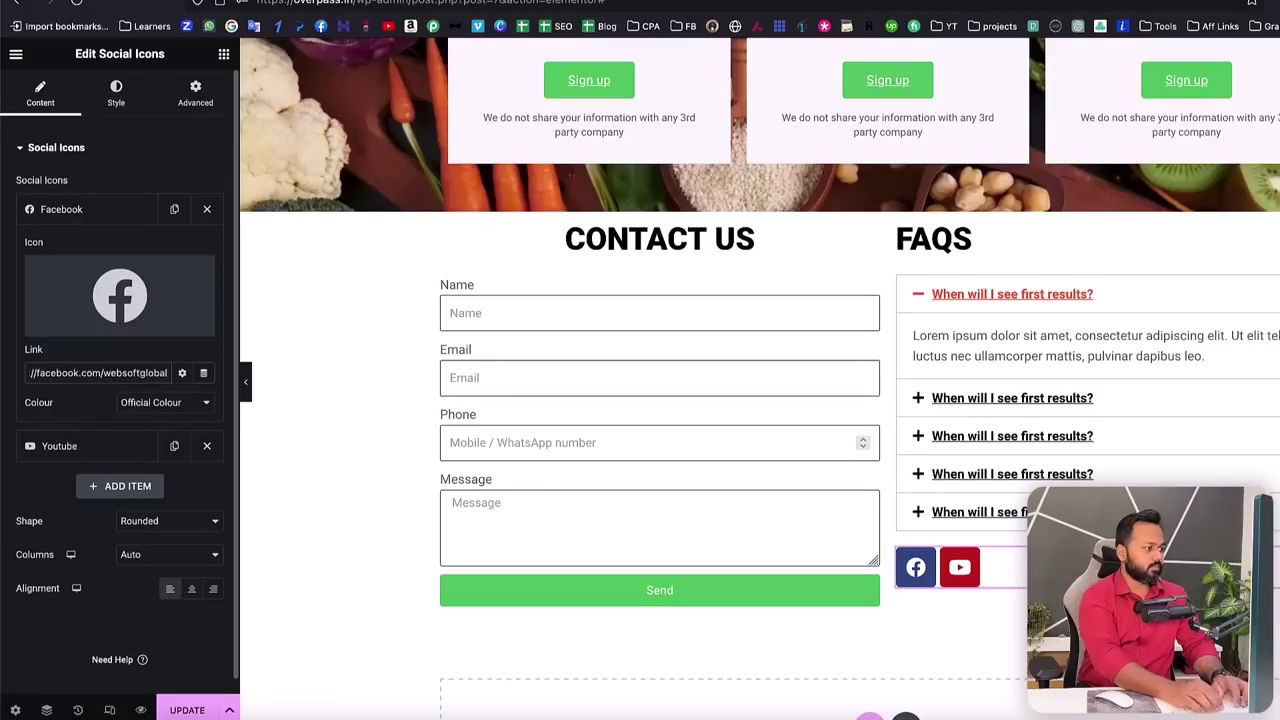
click(35, 212)
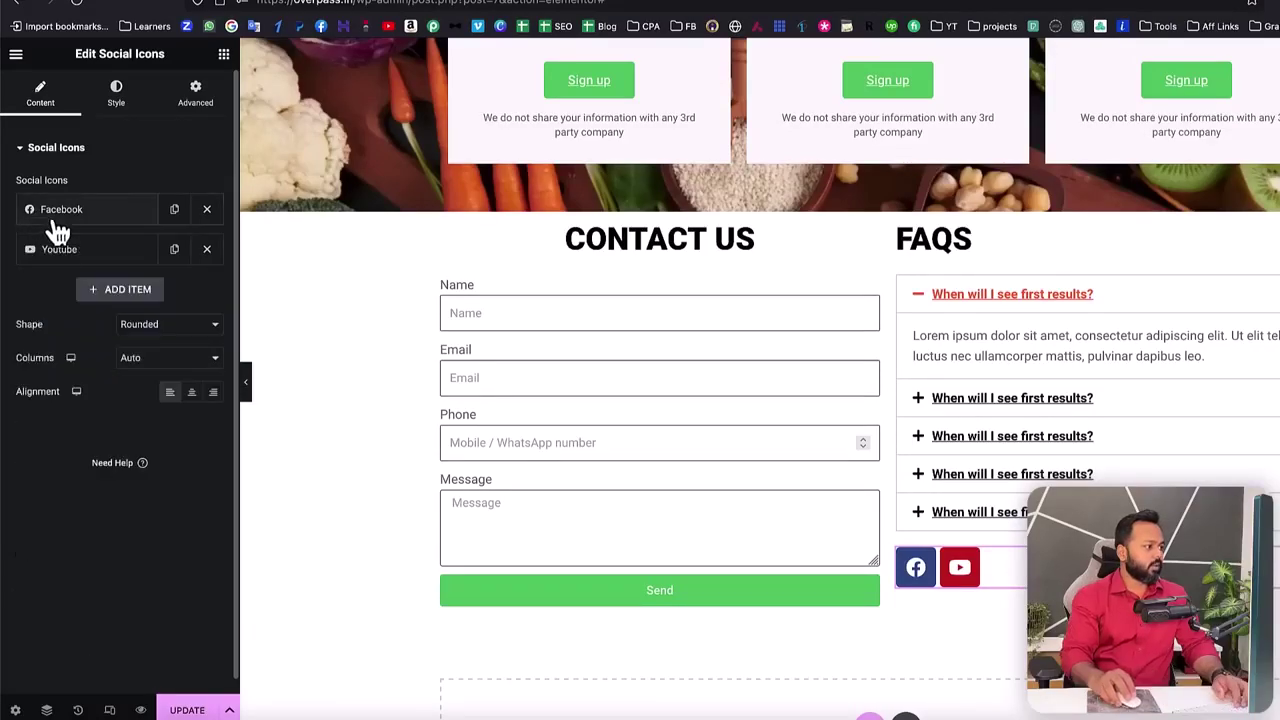
click(72, 250)
click(113, 412)
text(https://youtube.com/)
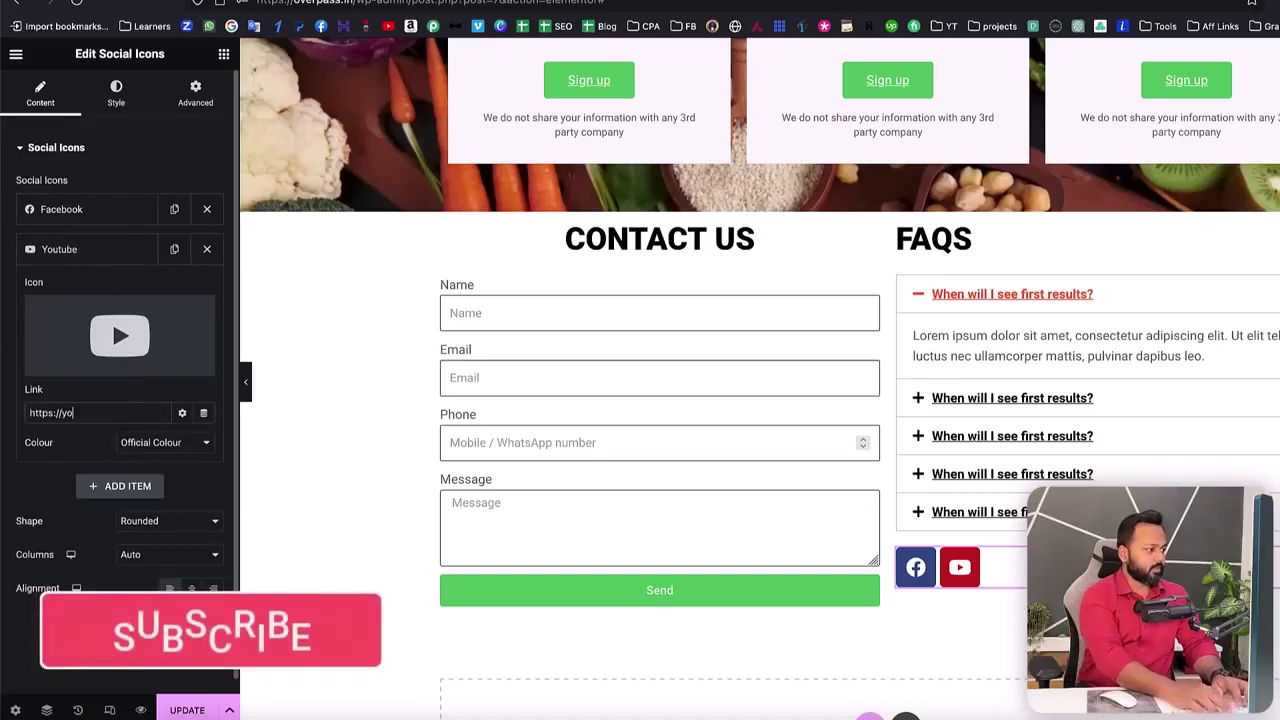
text(@saddamkassim)
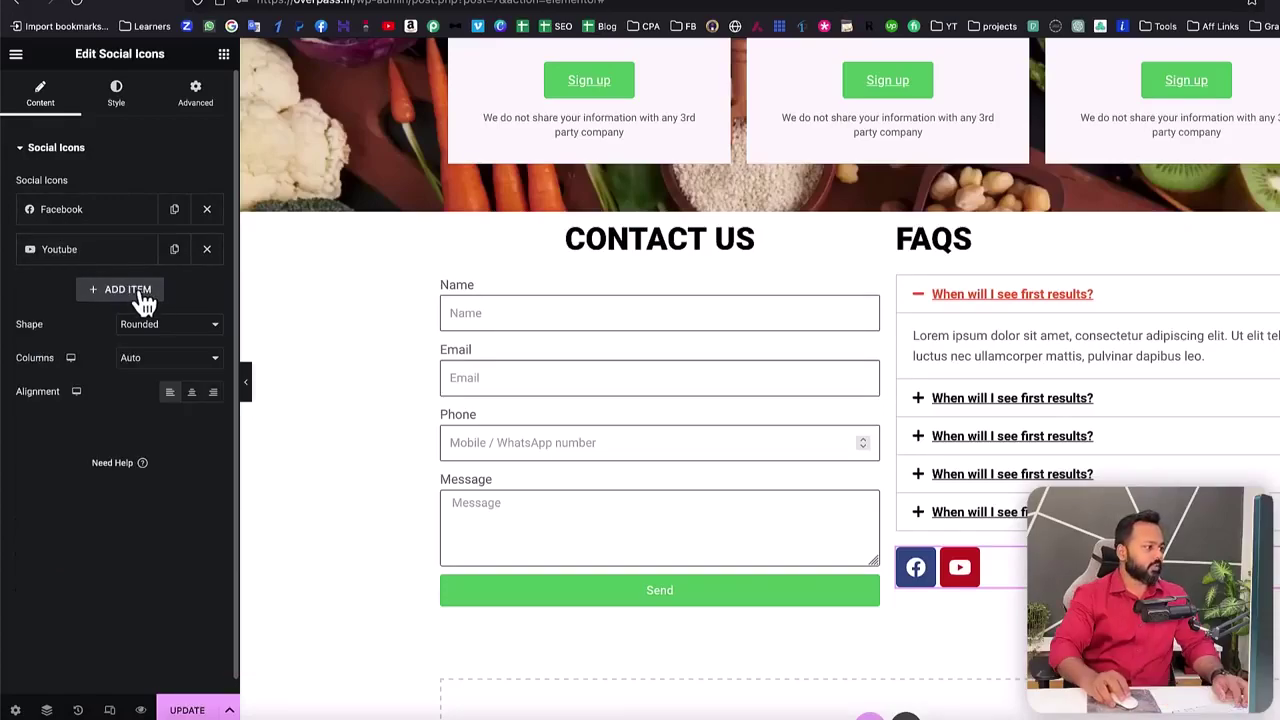
- Add an Instagram icon from the Icon Library, linked to an Instagram profile URL, kept left-aligned
click(140, 294)
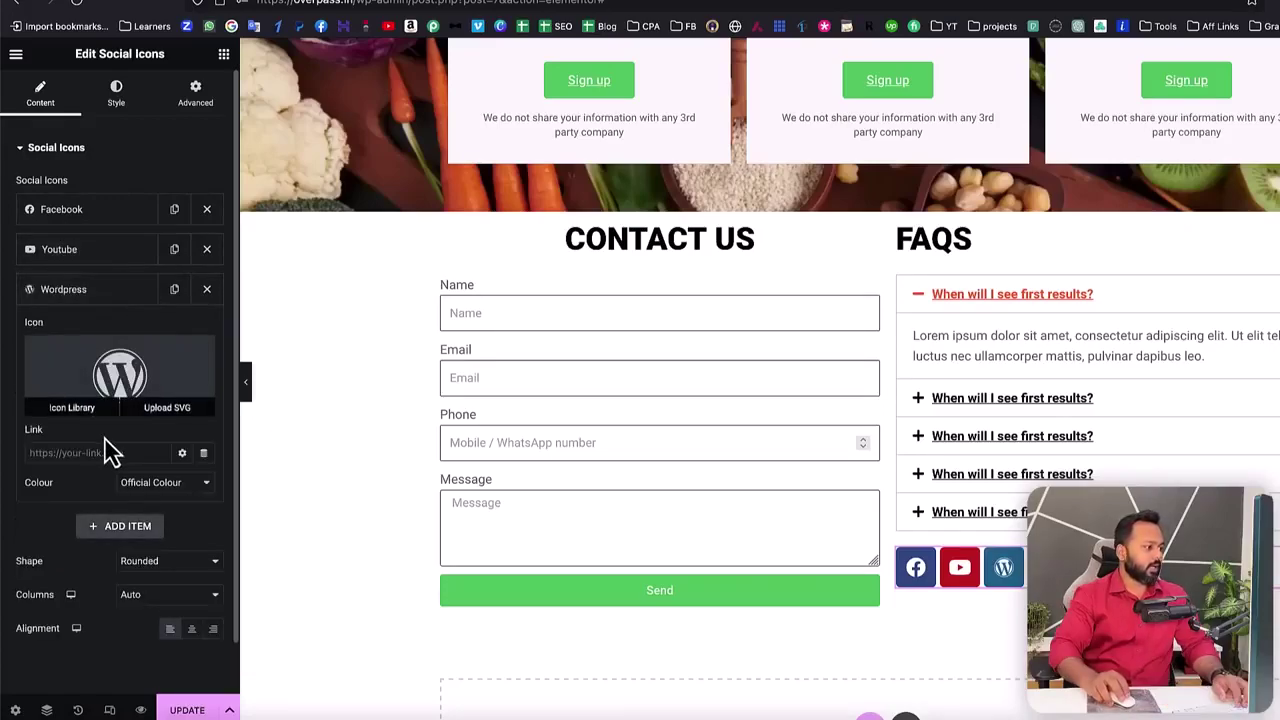
click(70, 405)
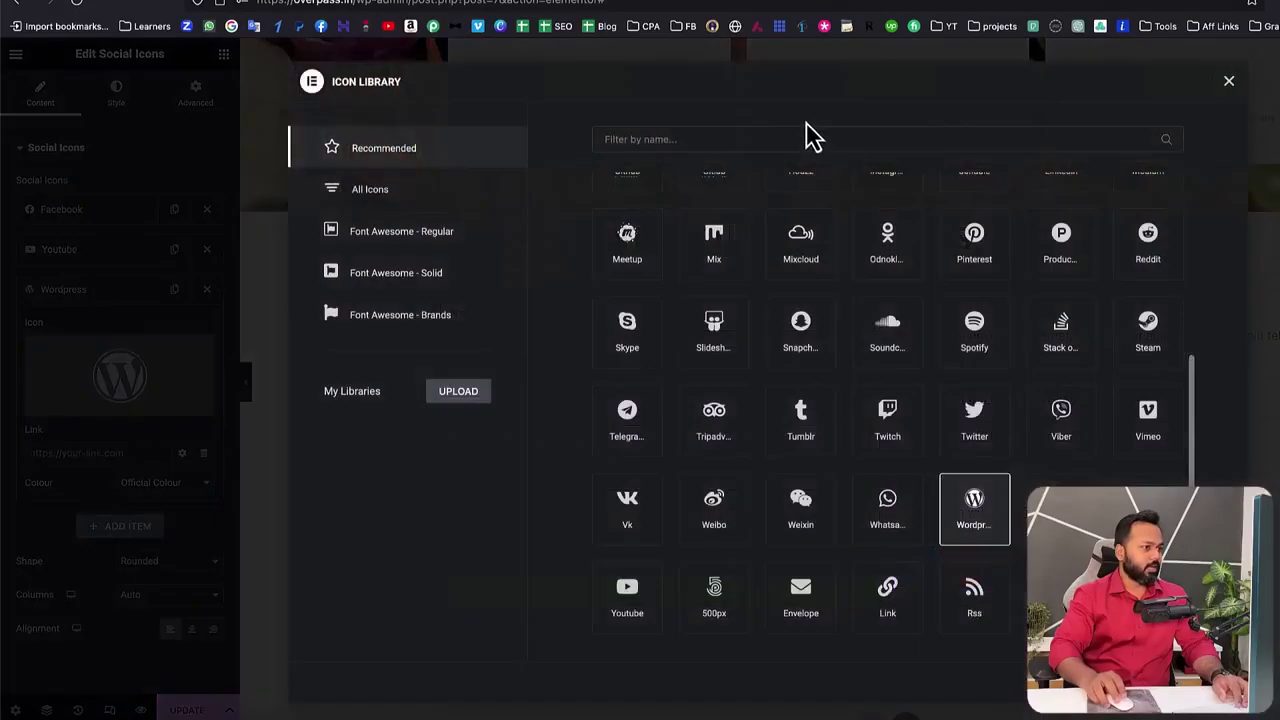
click(786, 134)
text(insta)
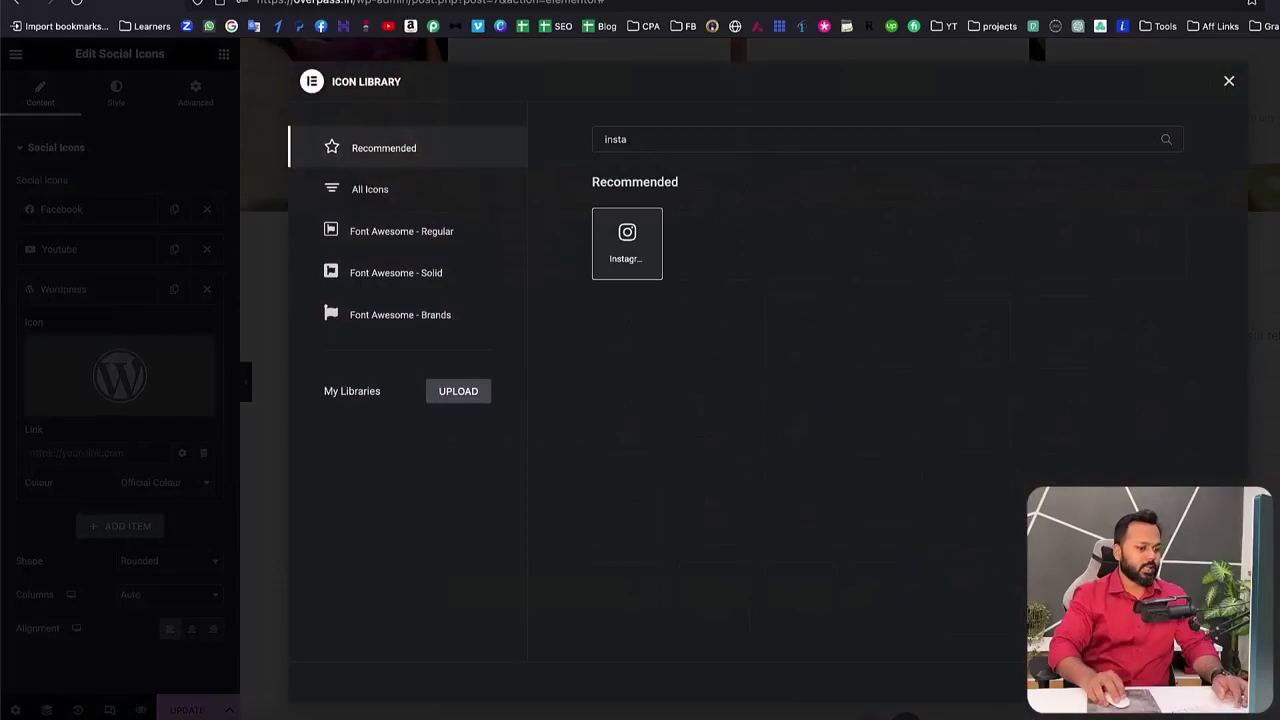
double_click(627, 243)
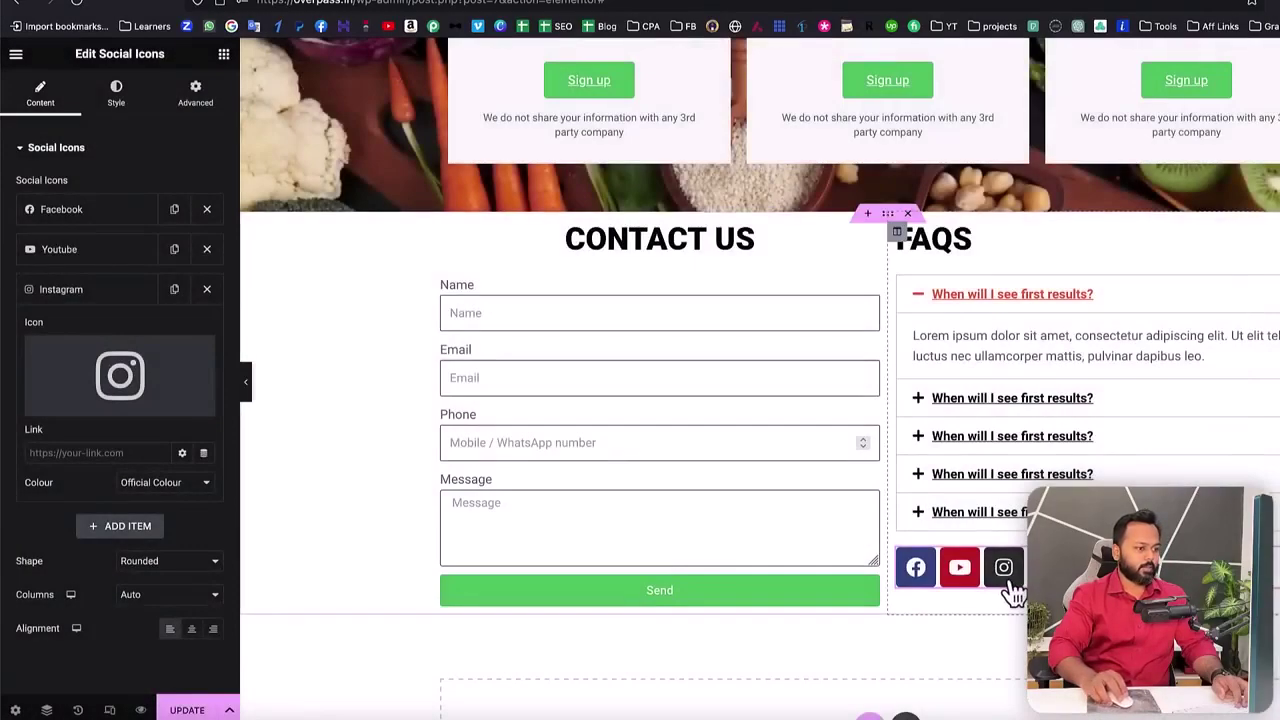
click(86, 452)
text(http)
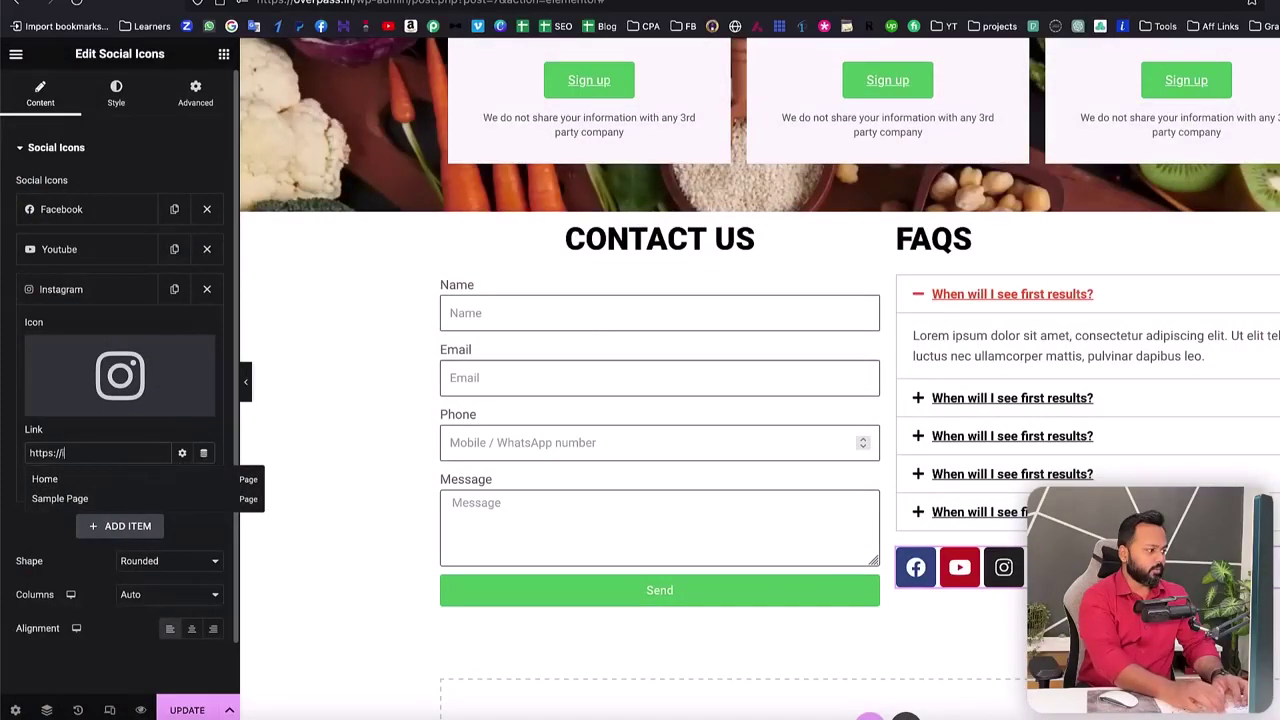
text(s://instagram.com/onlysaddam)
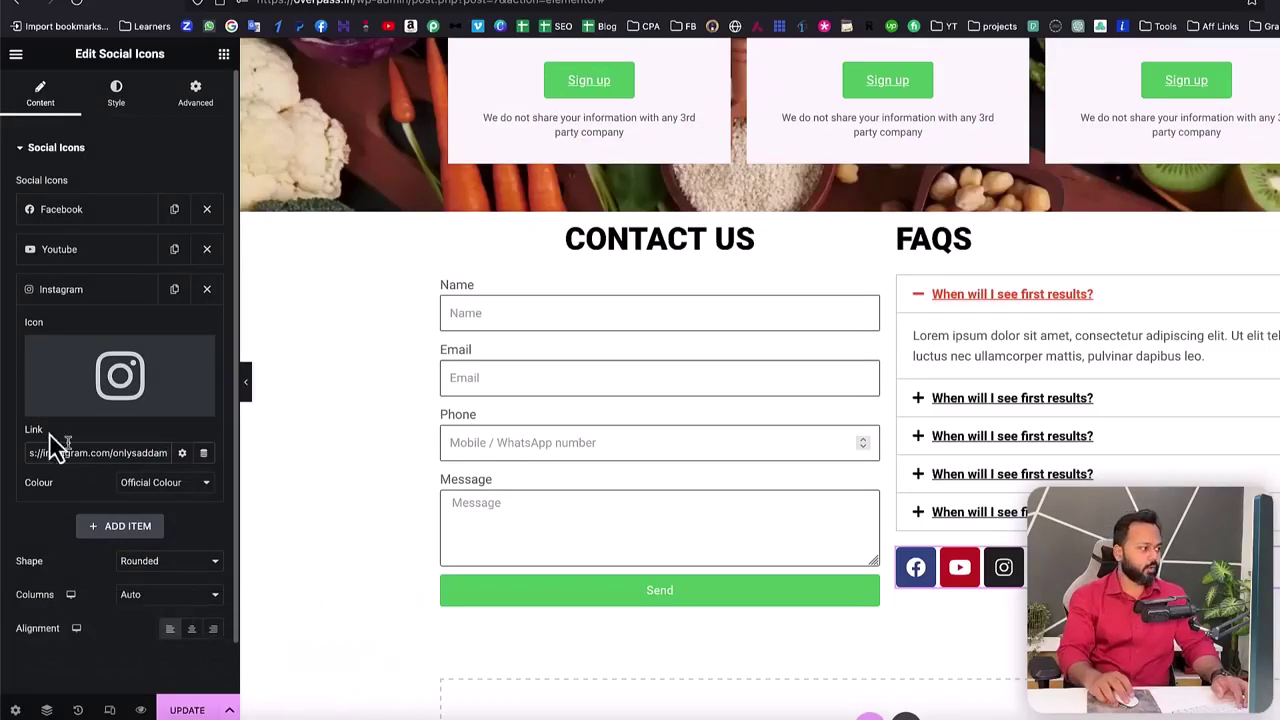
click(75, 295)
click(168, 434)
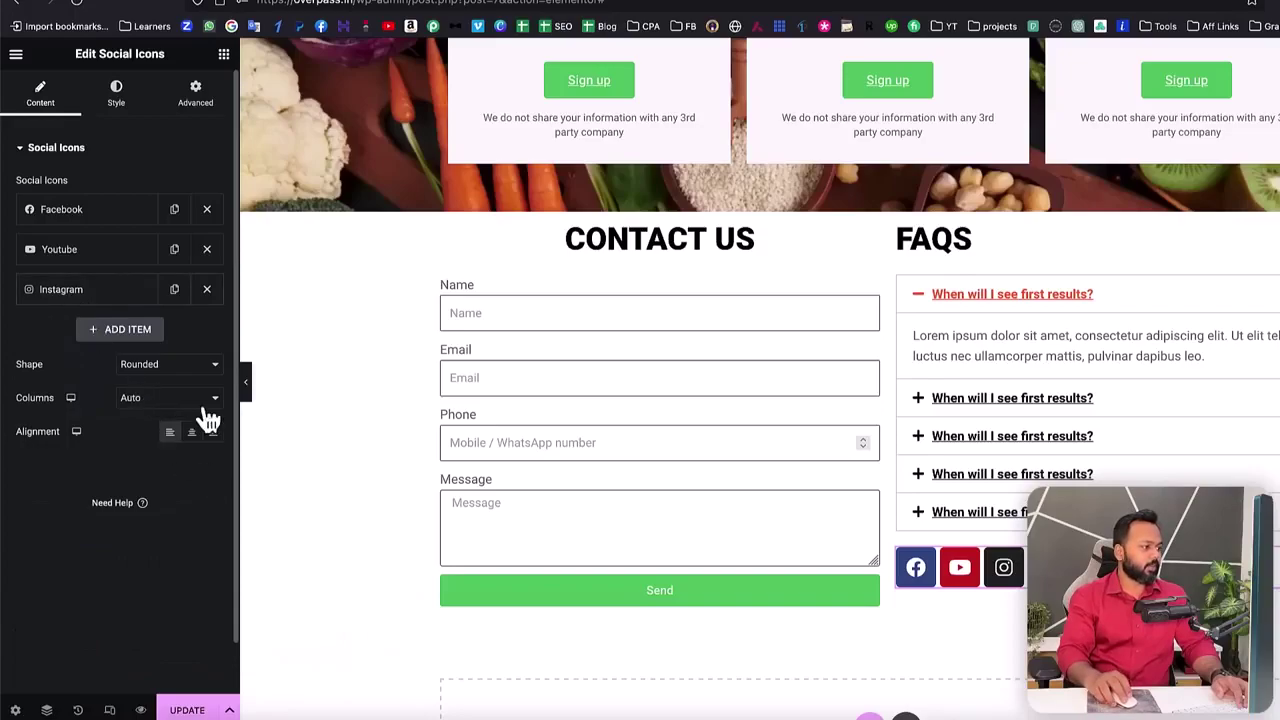
- Shrink the social icons to size 14 and update the page
click(116, 96)
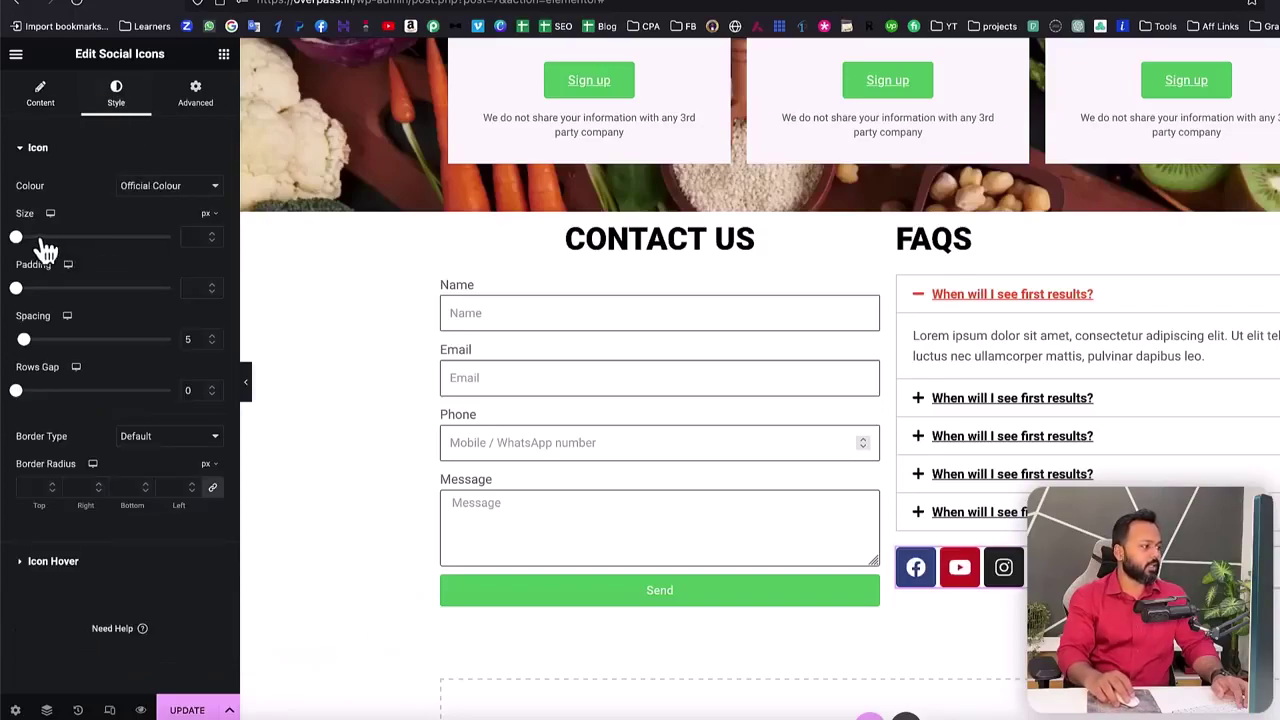
drag(22, 245, 26, 245)
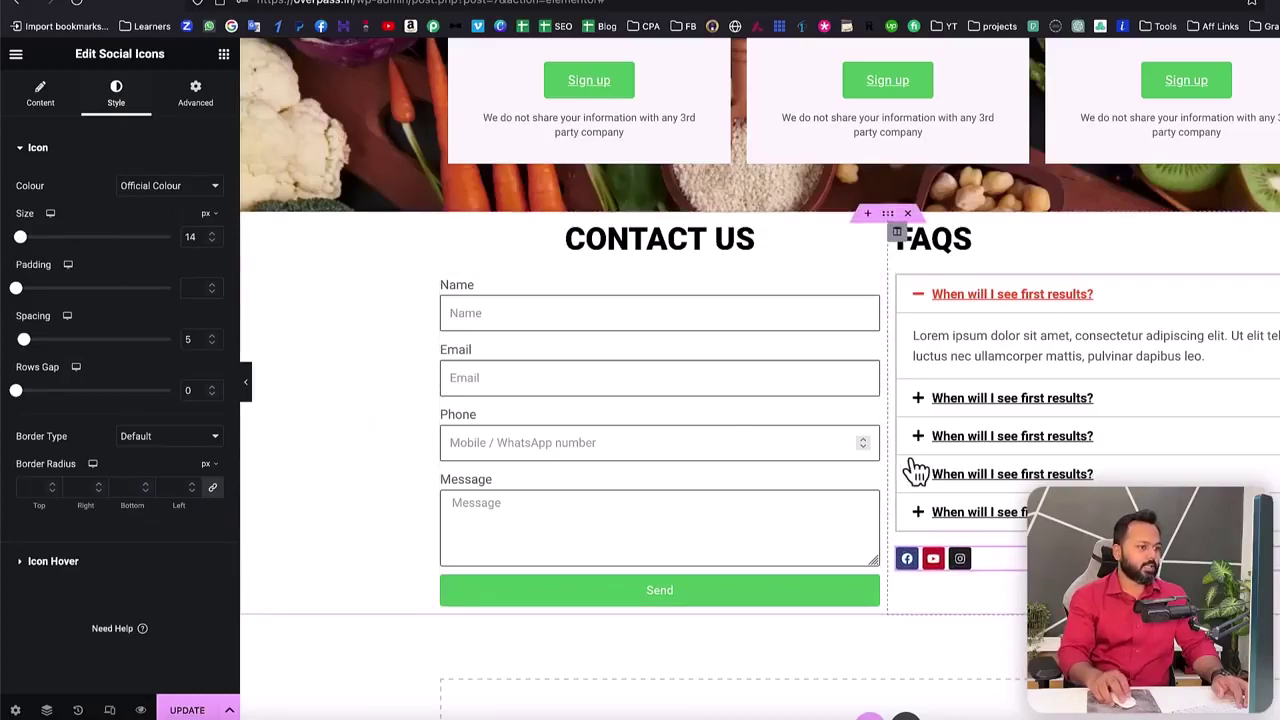
click(205, 708)
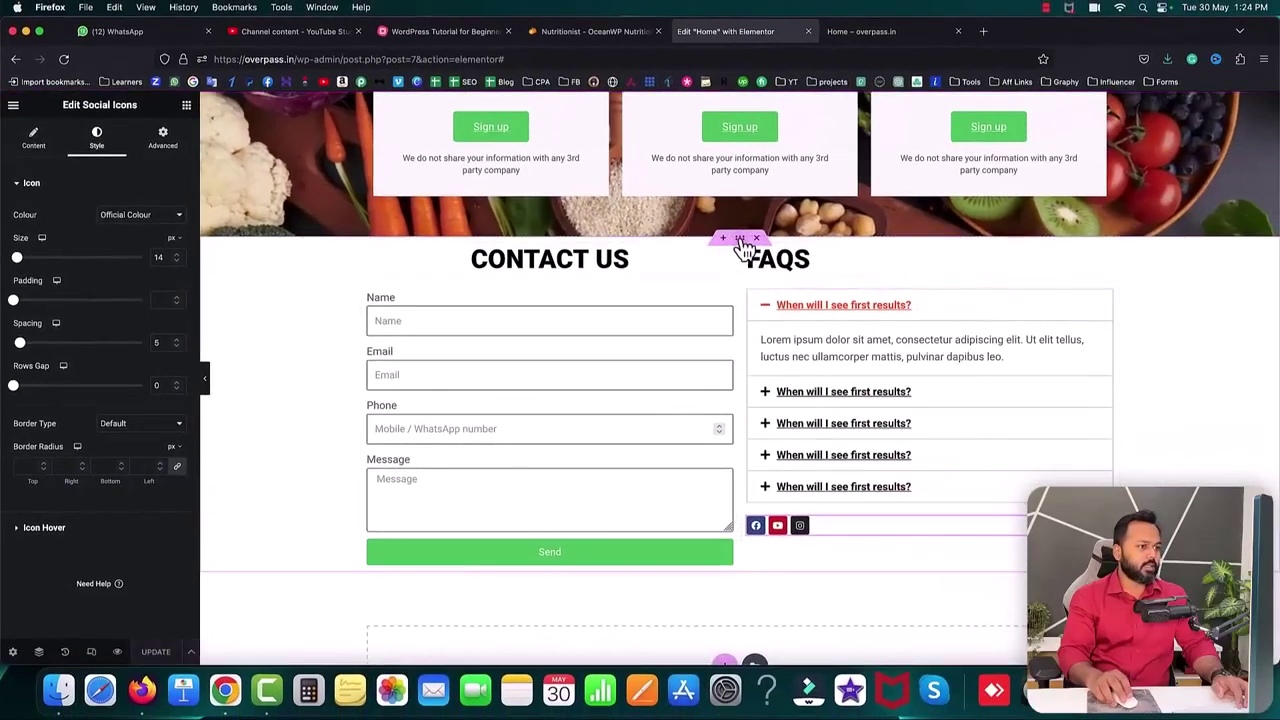
- Give the Contact Us and FAQs section 70 px top and bottom padding and save
click(741, 241)
click(172, 148)
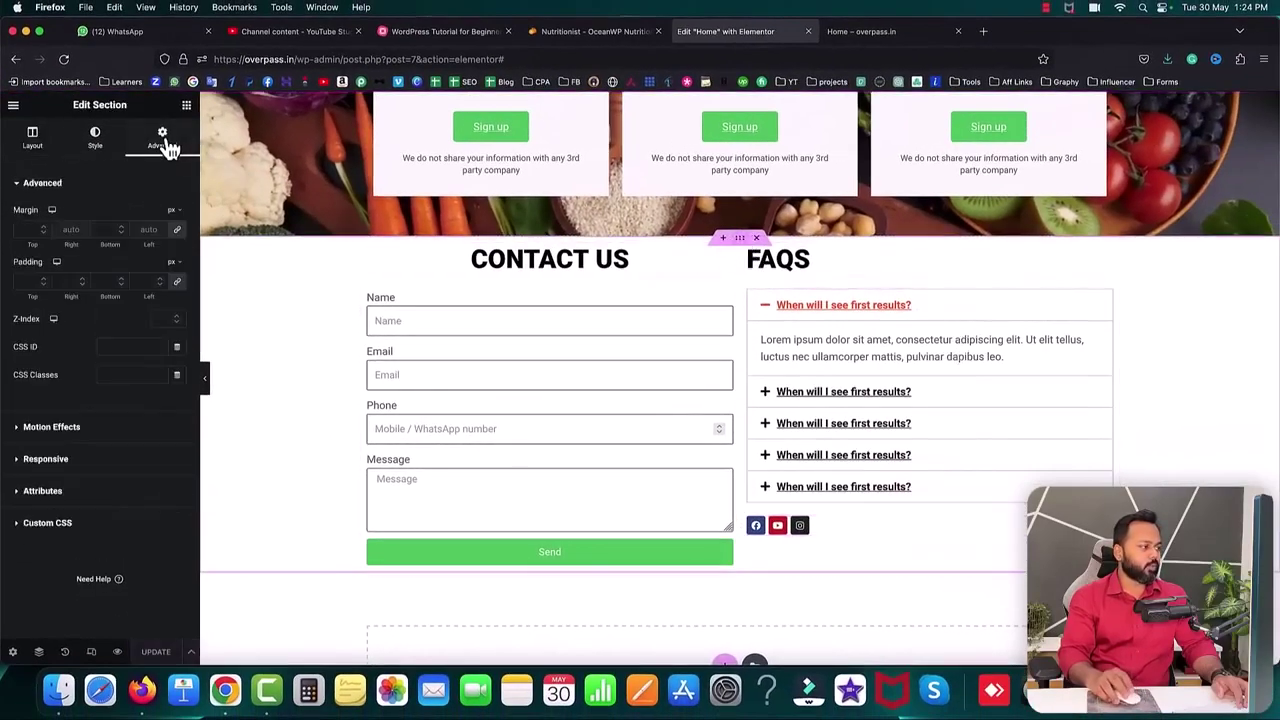
click(22, 282)
text(0)
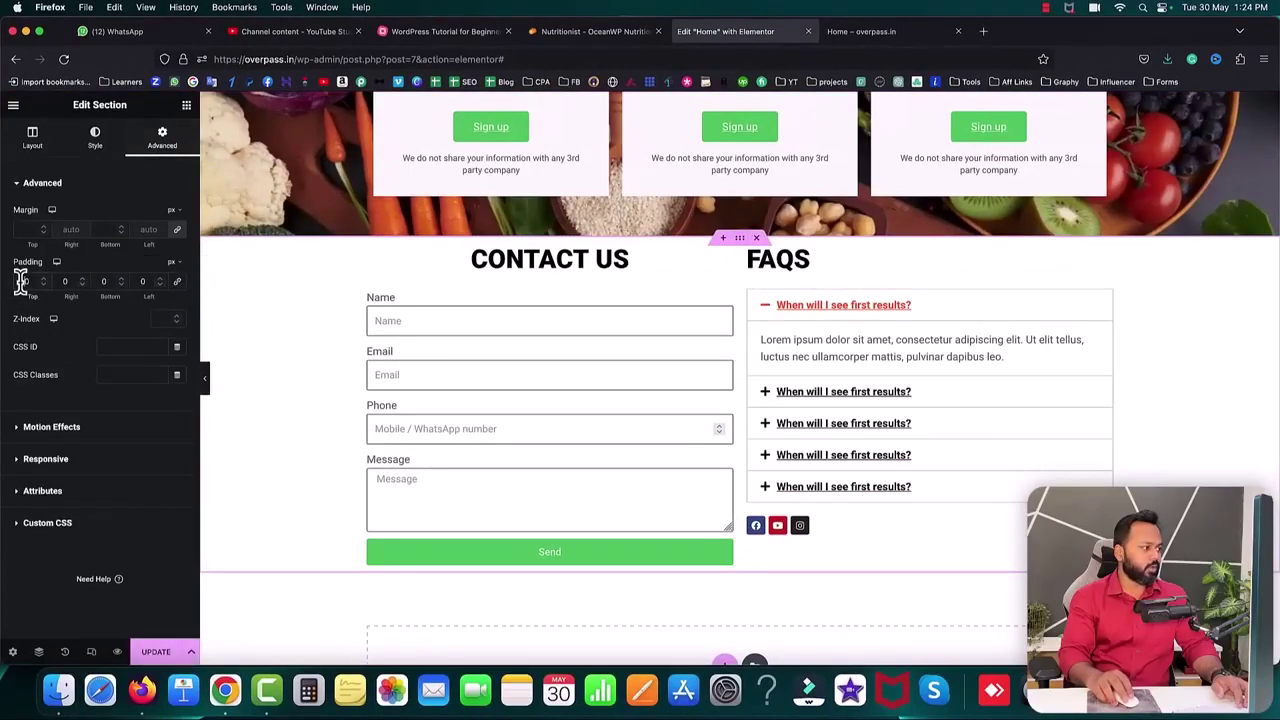
text(70)
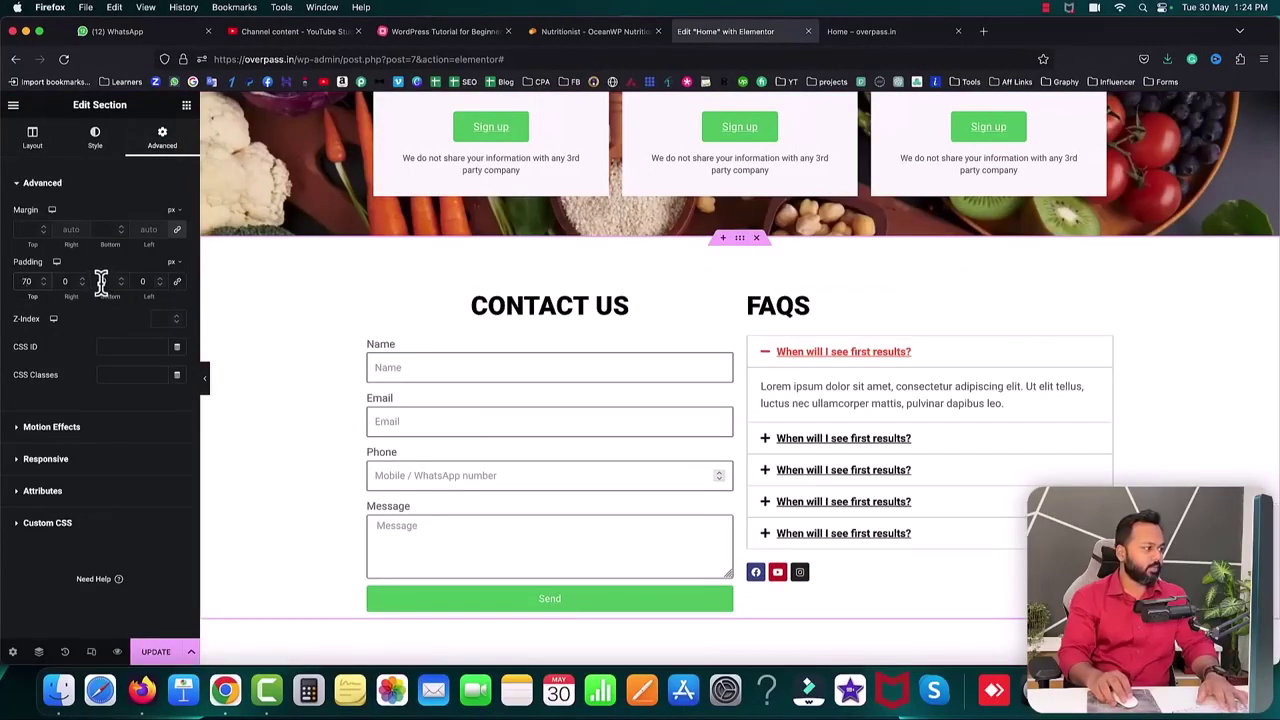
click(100, 282)
text(70)
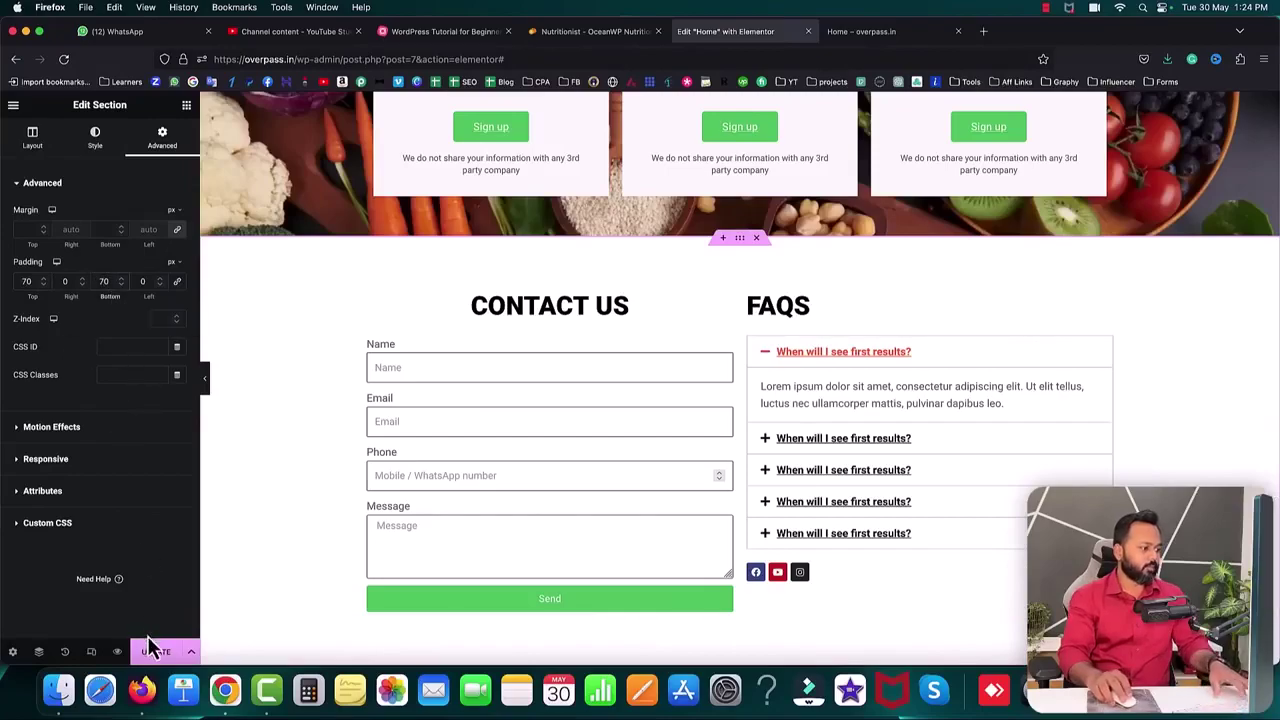
click(160, 655)
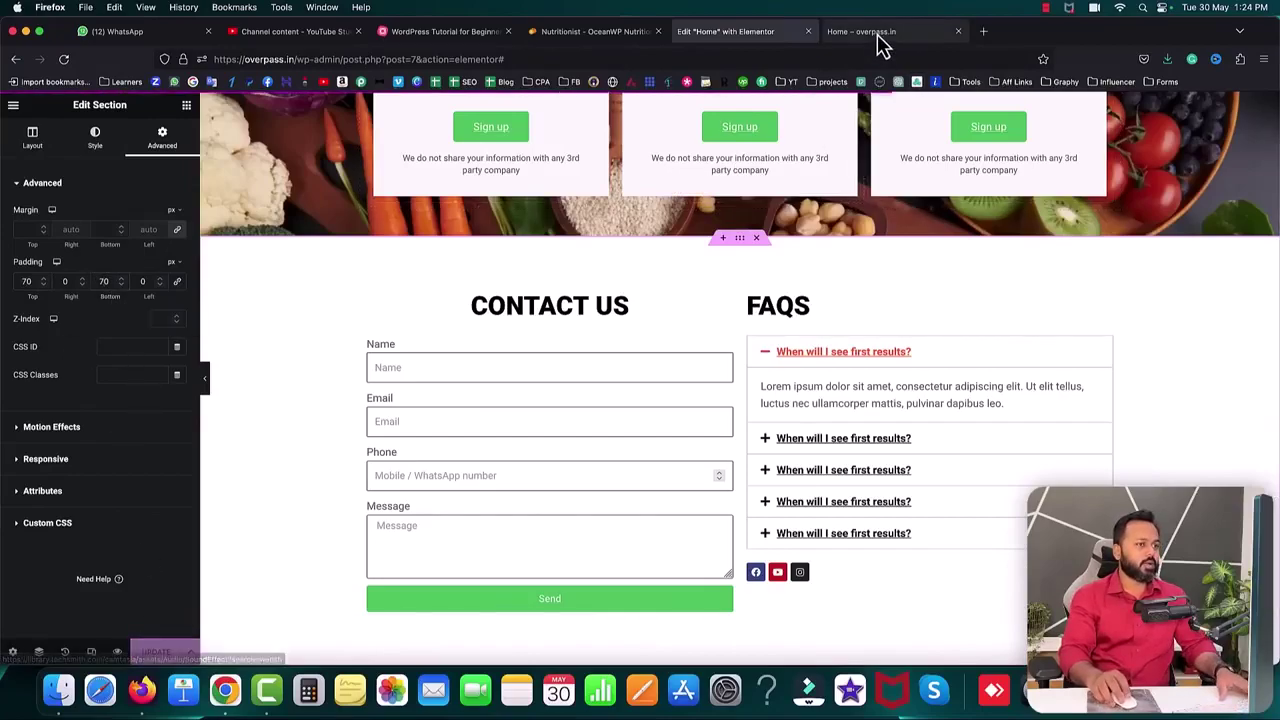
click(872, 33)
click(63, 59)
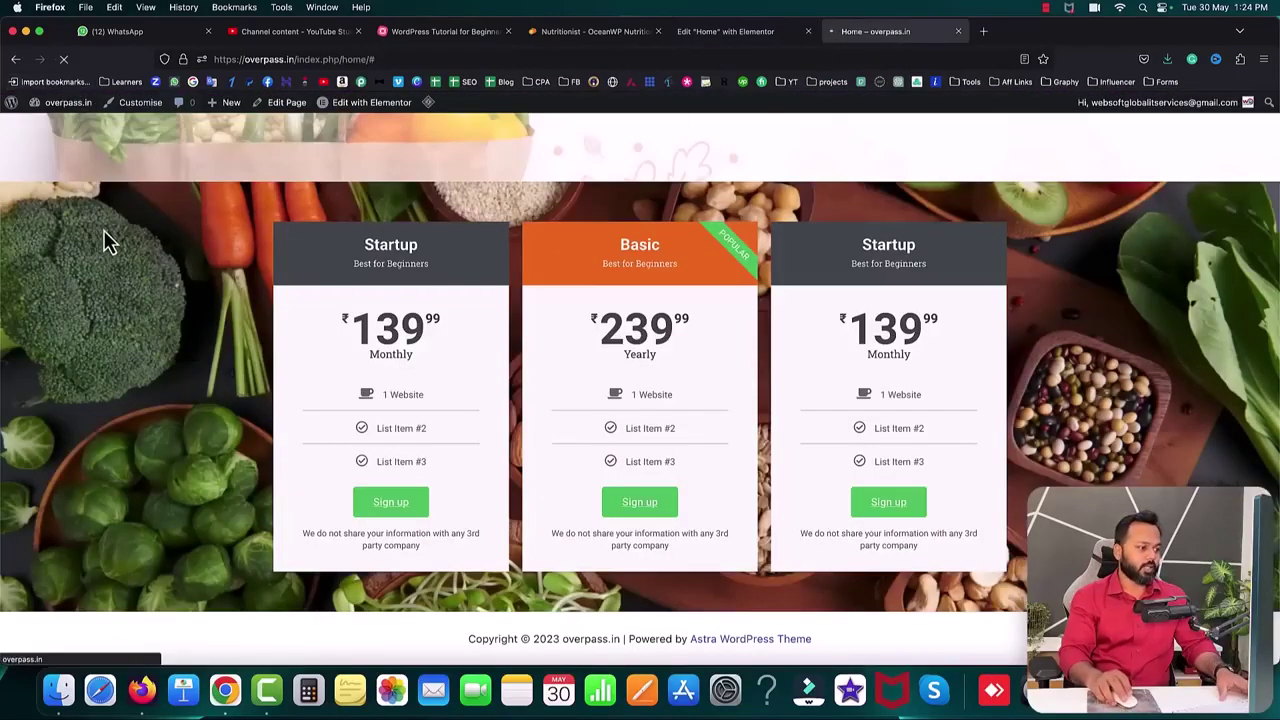
scroll(108, 240, down, 5)
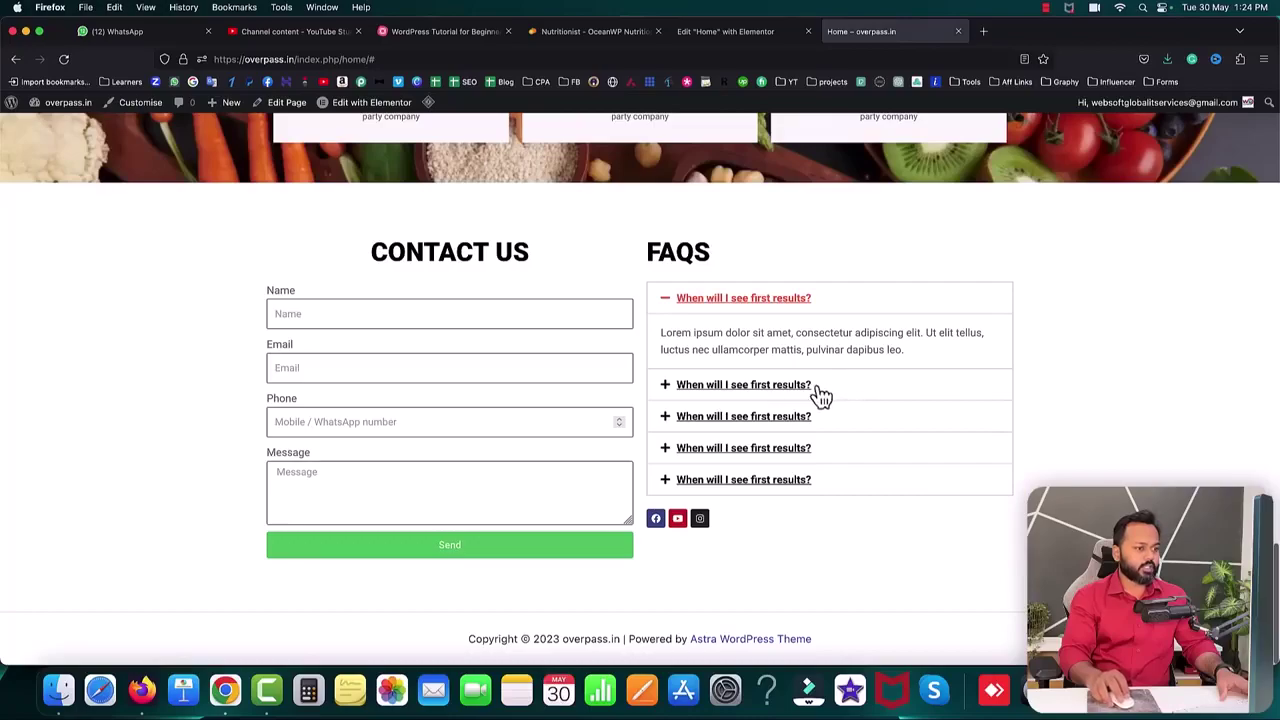
click(765, 388)
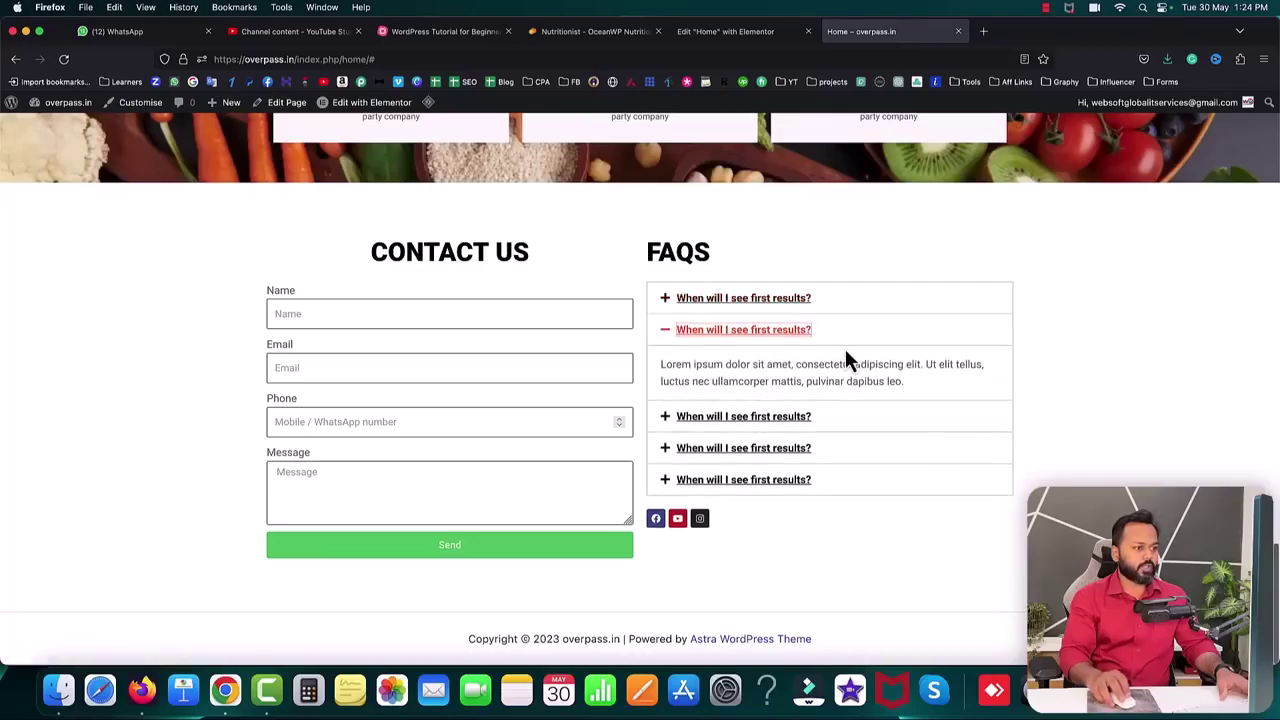
click(815, 425)
click(838, 454)
click(858, 484)
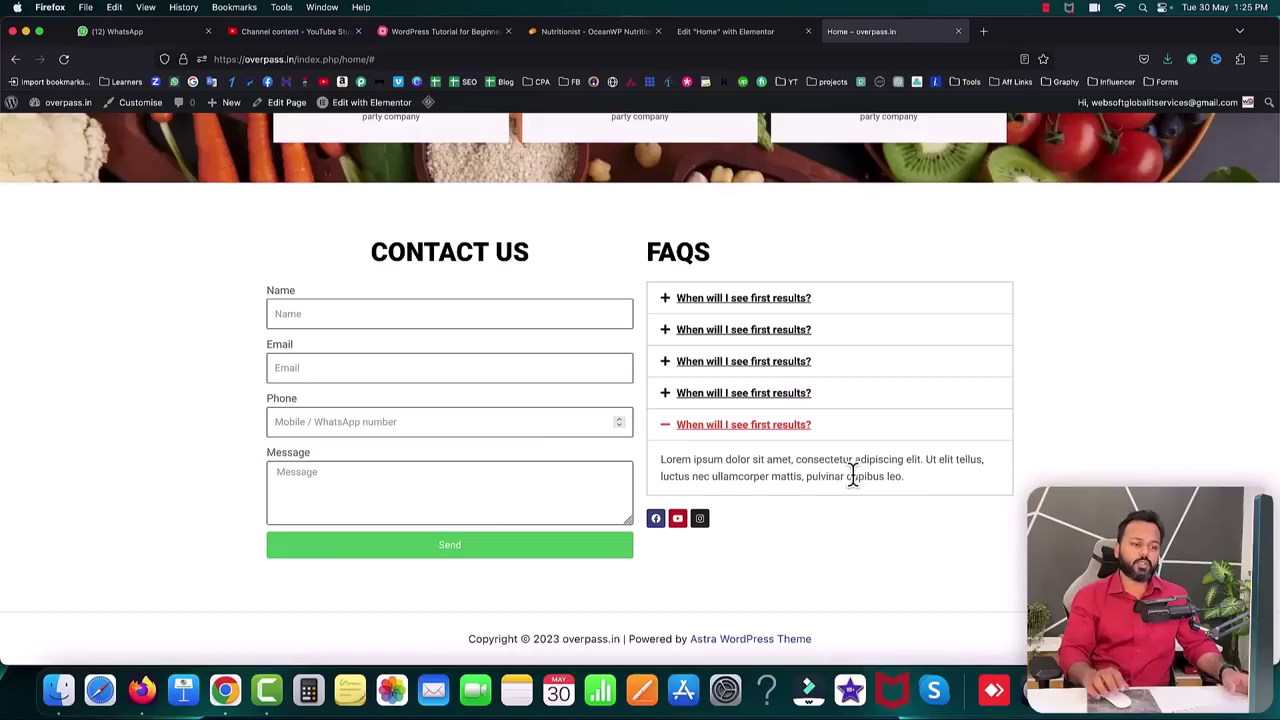
click(678, 520)
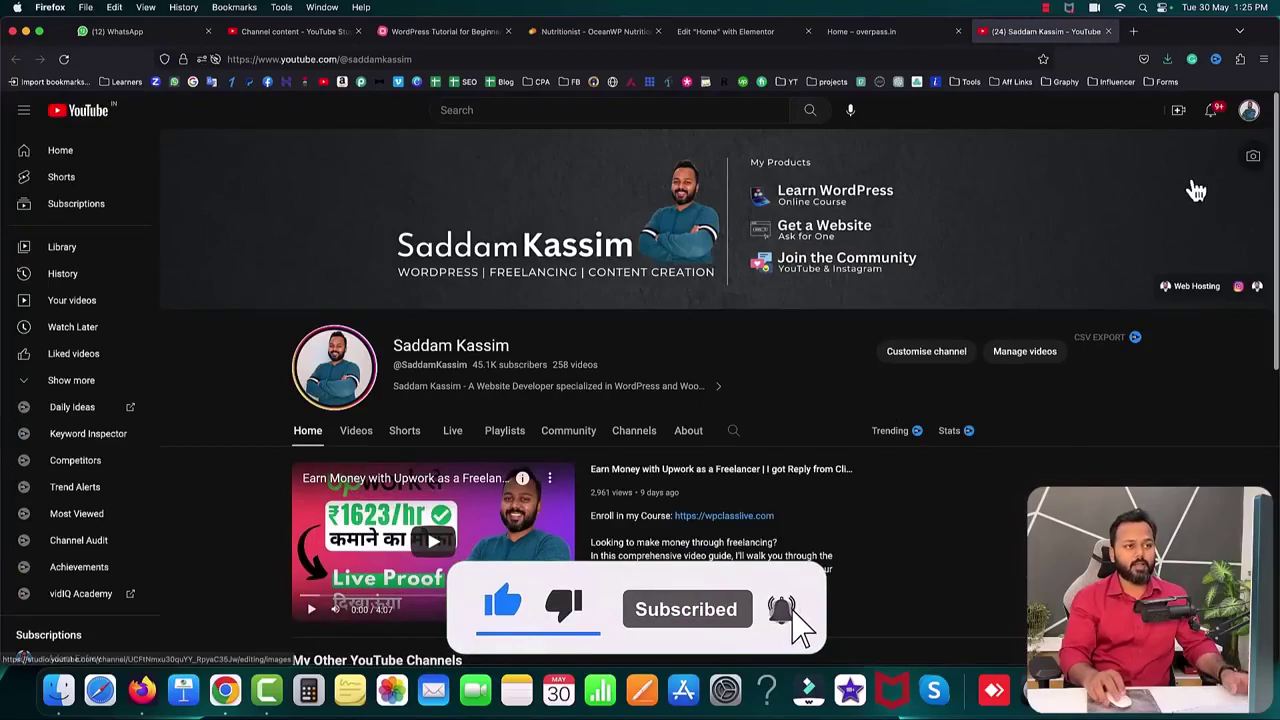
click(1108, 31)
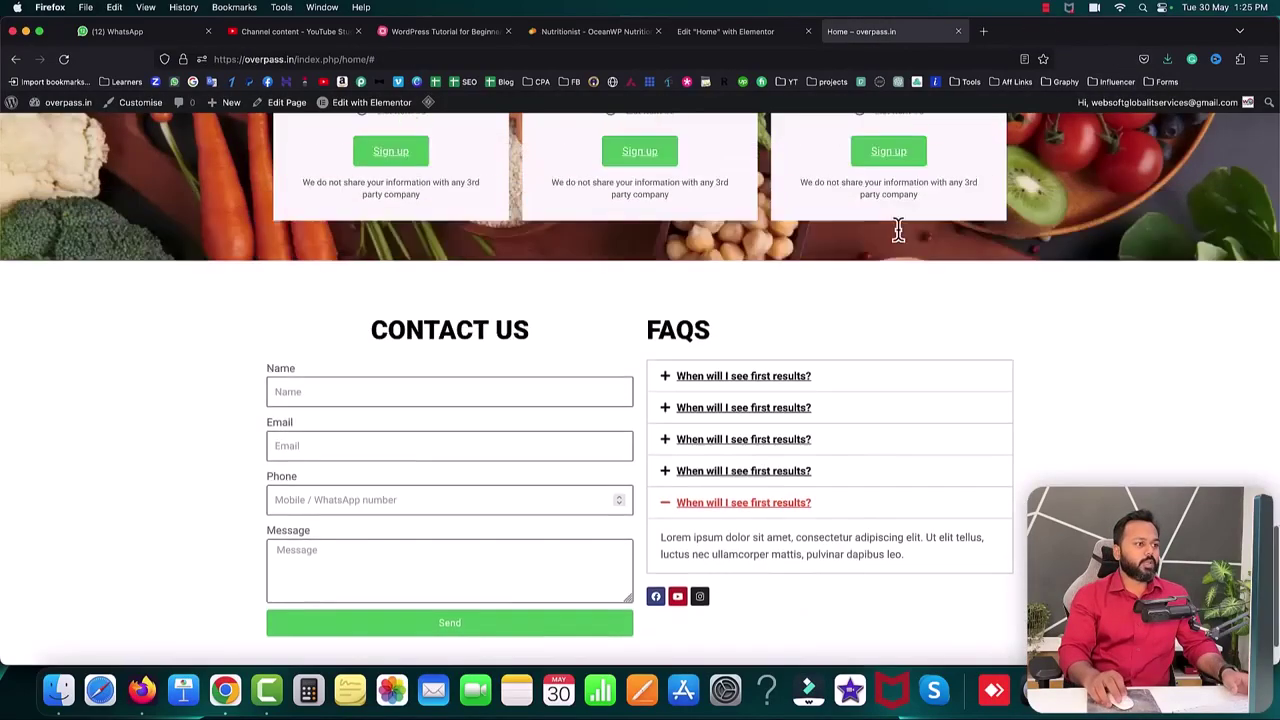
scroll(899, 231, up, 20)
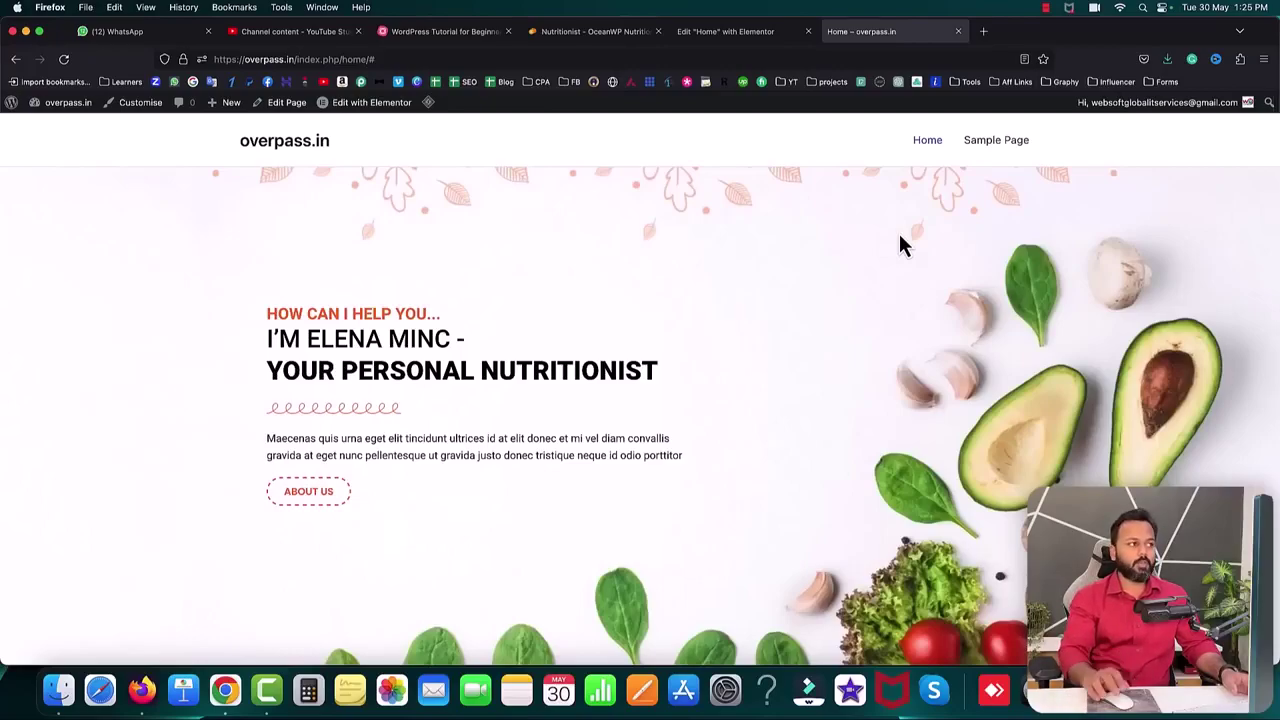
- Check the MindMeister tutorial outline, then switch to the Nutritionist OceanWP demo site
click(440, 31)
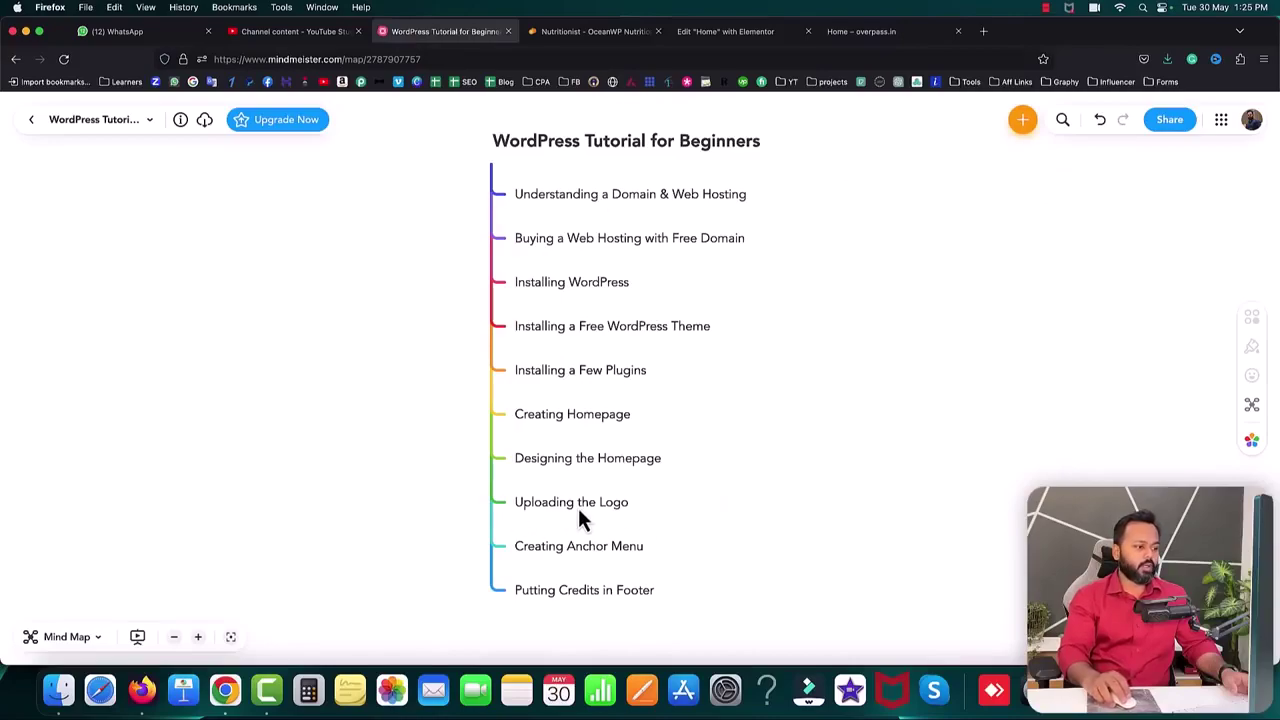
click(840, 46)
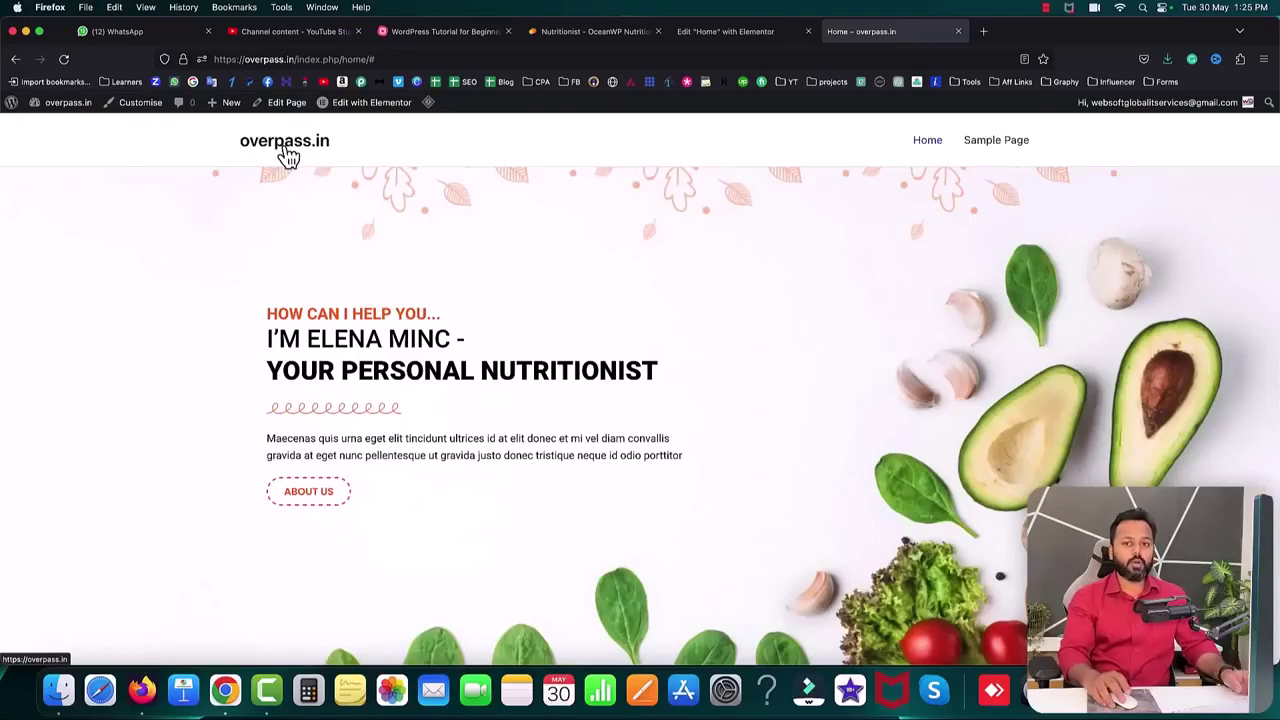
click(567, 40)
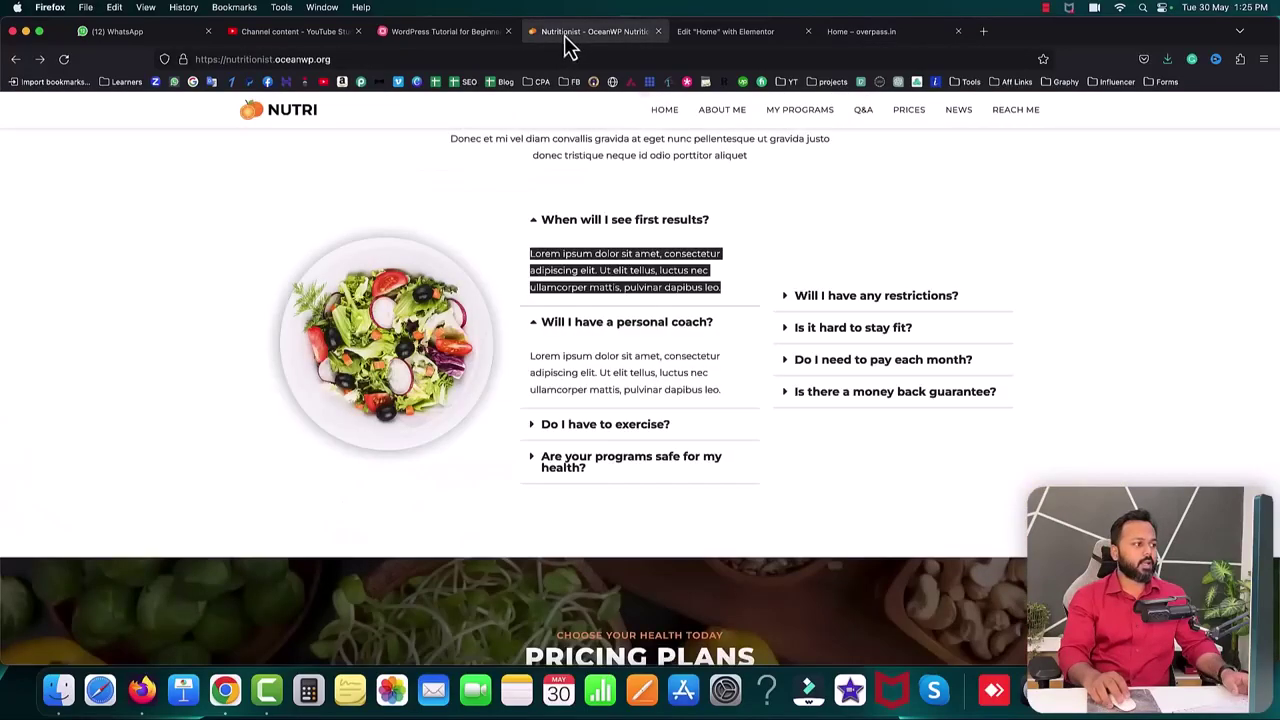
- Open the demo's NUTRI logo image in its own tab and save it as nlogo
scroll(300, 122, up, 2)
right_click(275, 117)
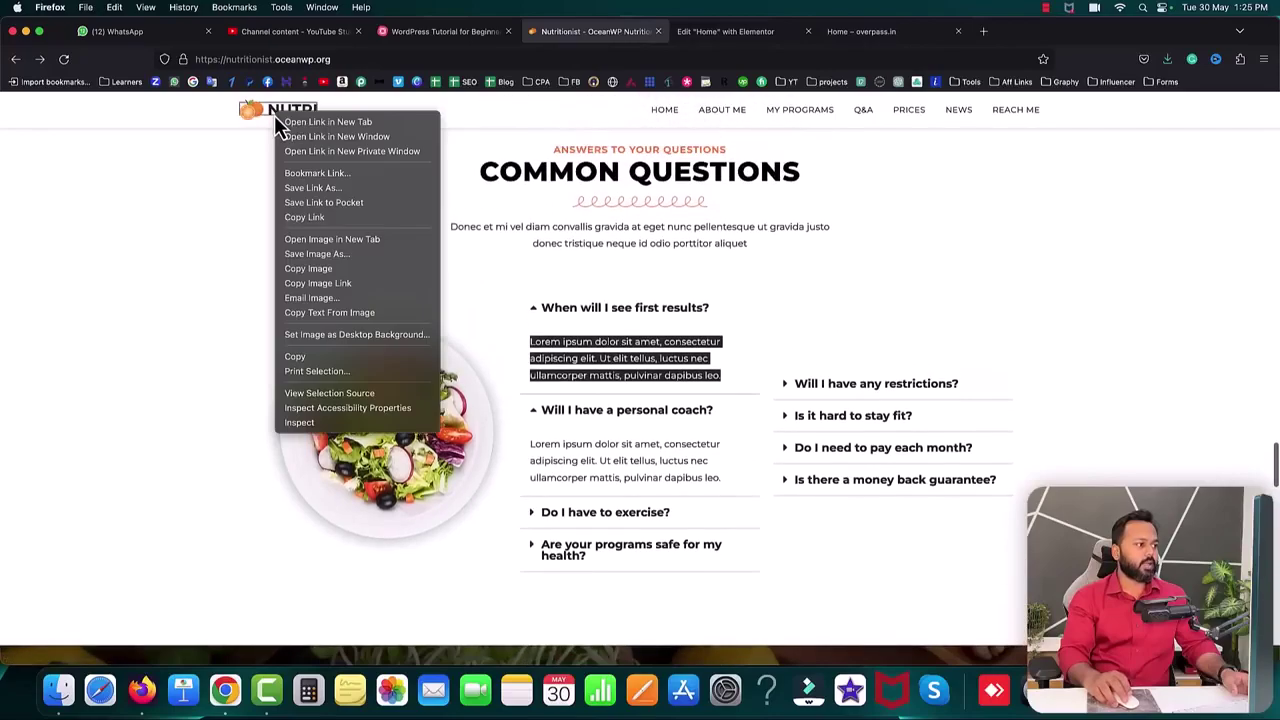
click(335, 240)
click(716, 38)
right_click(647, 381)
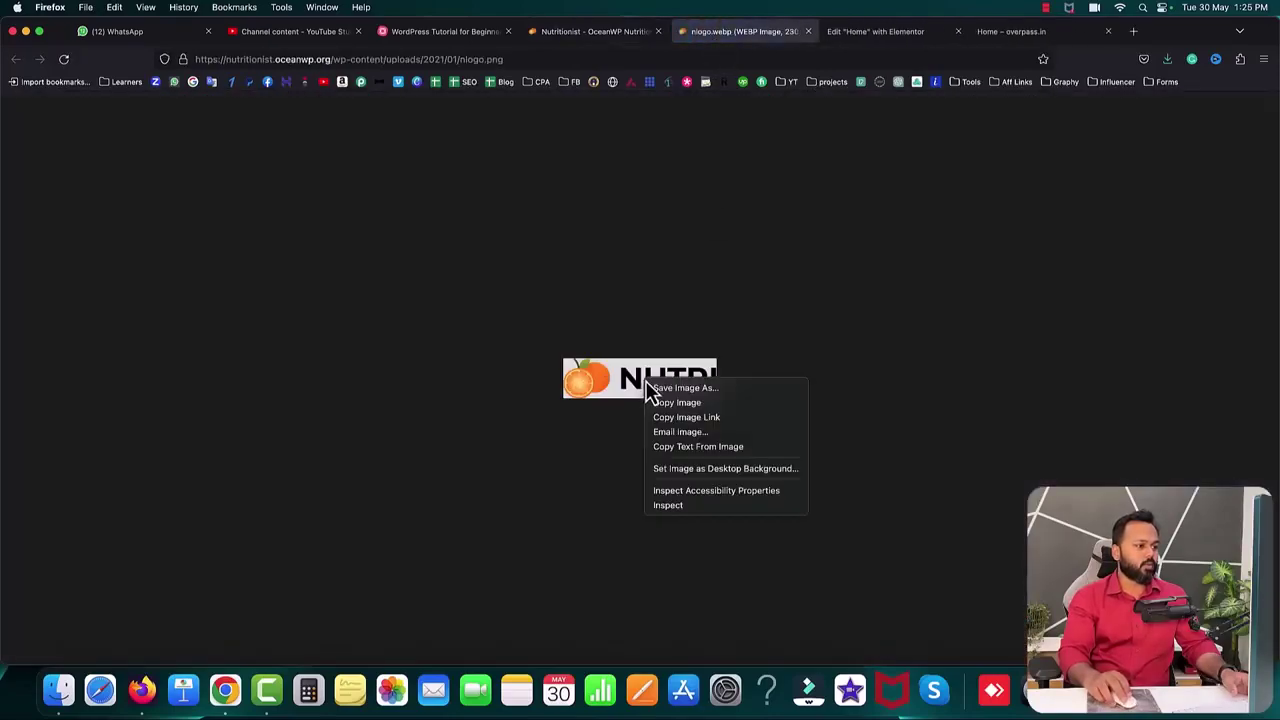
click(662, 388)
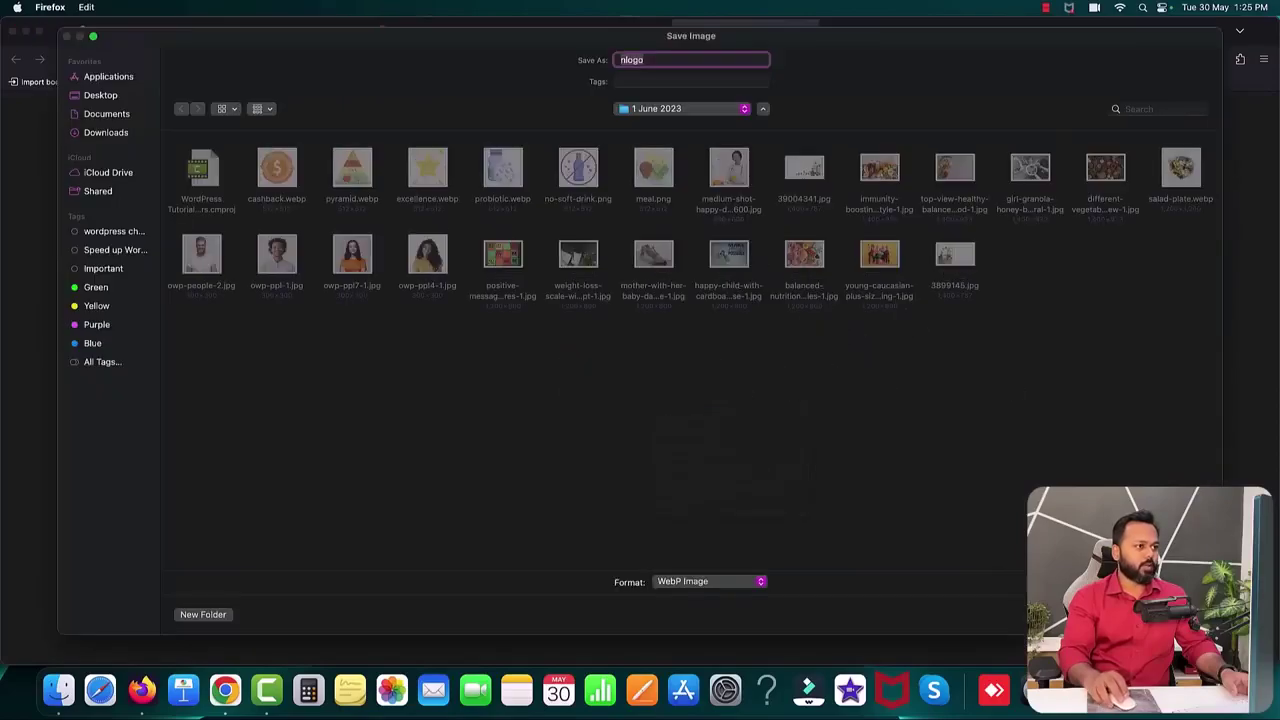
key(Return)
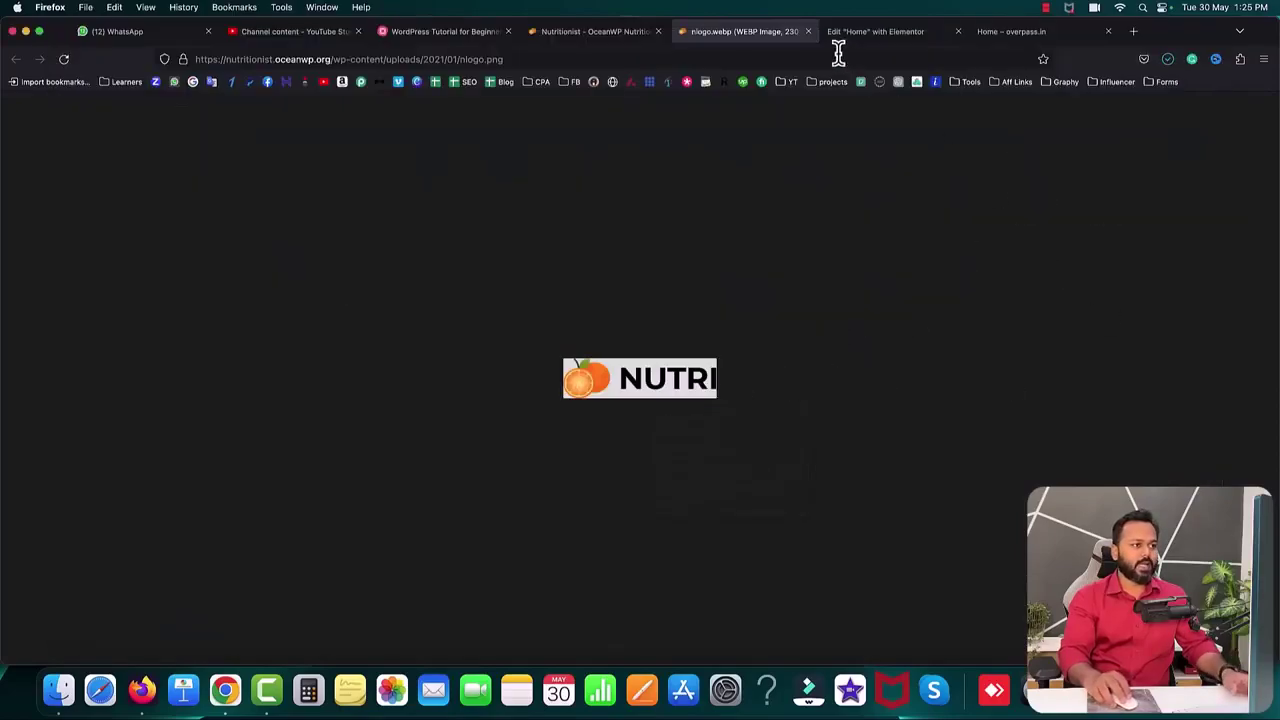
click(808, 32)
- Start a new tab with the address overpass.in/wp-admin/
click(748, 32)
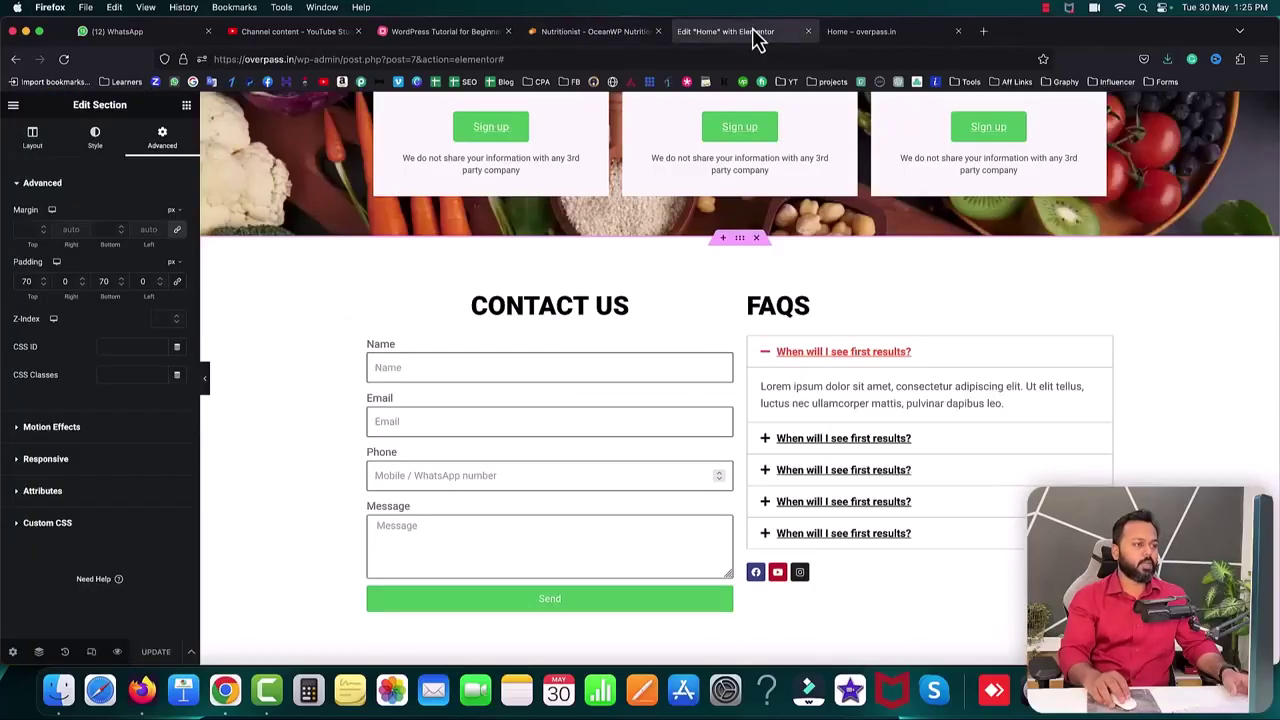
click(858, 36)
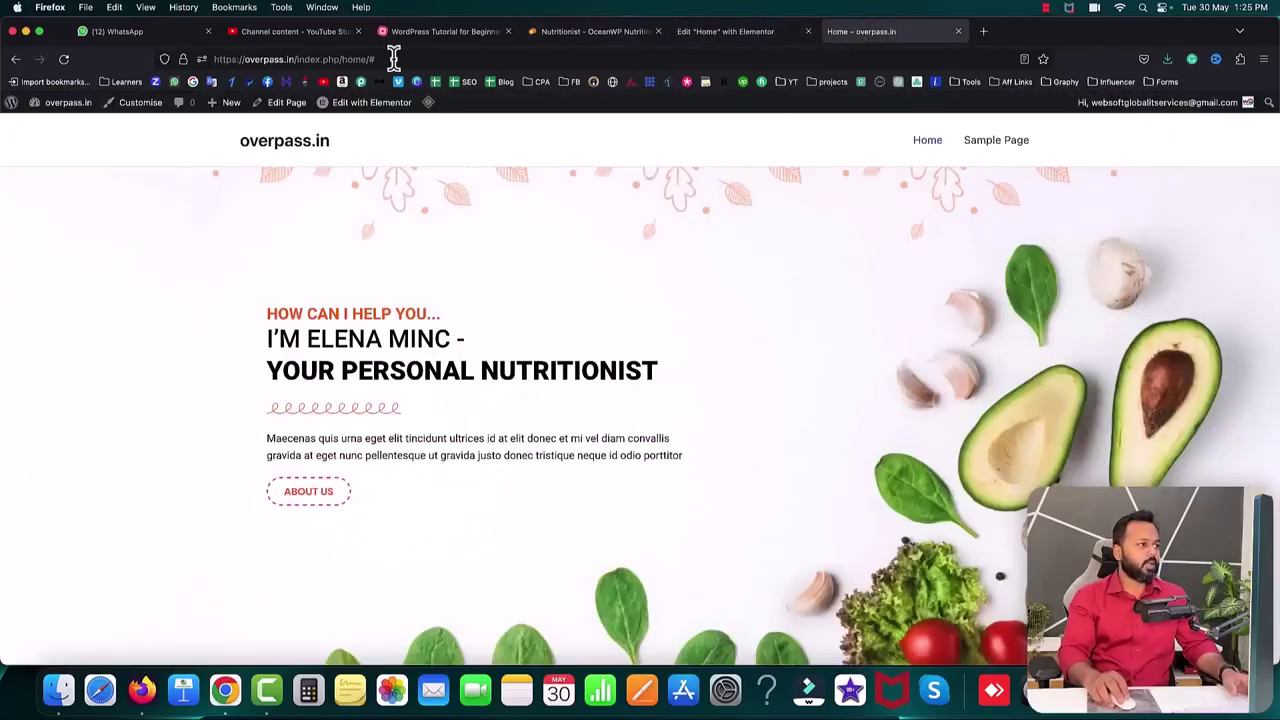
click(296, 57)
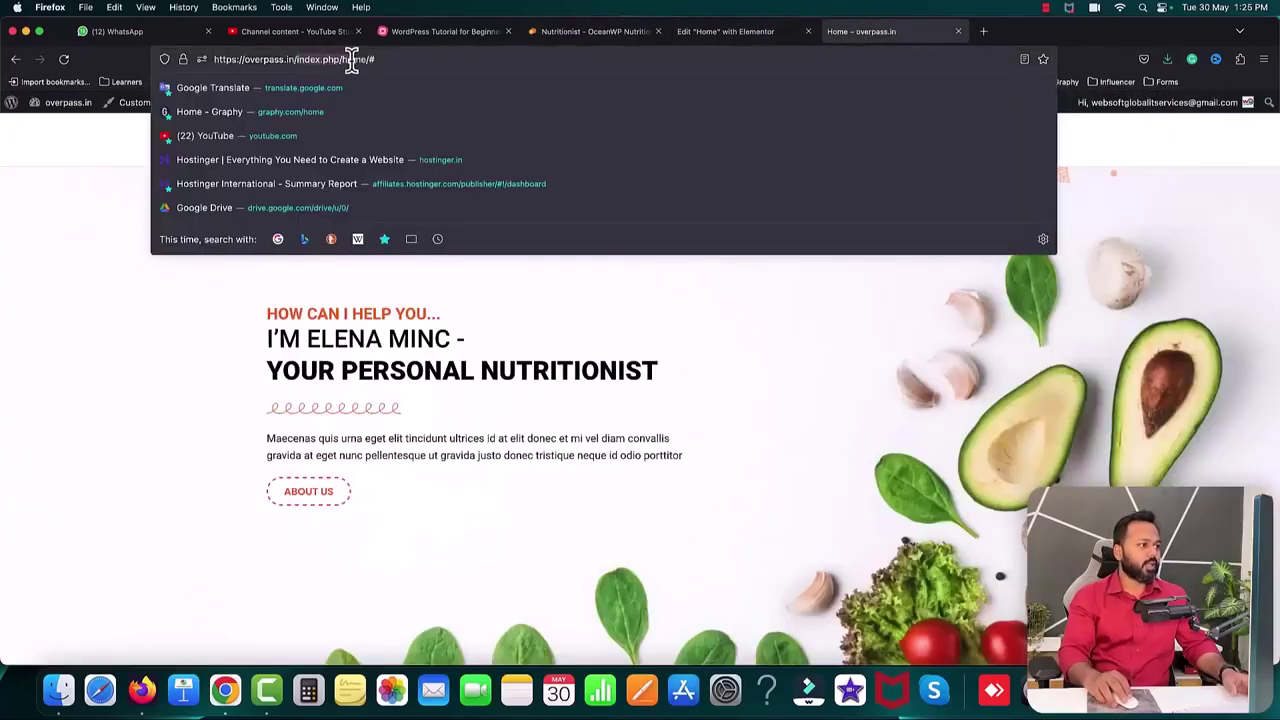
click(984, 33)
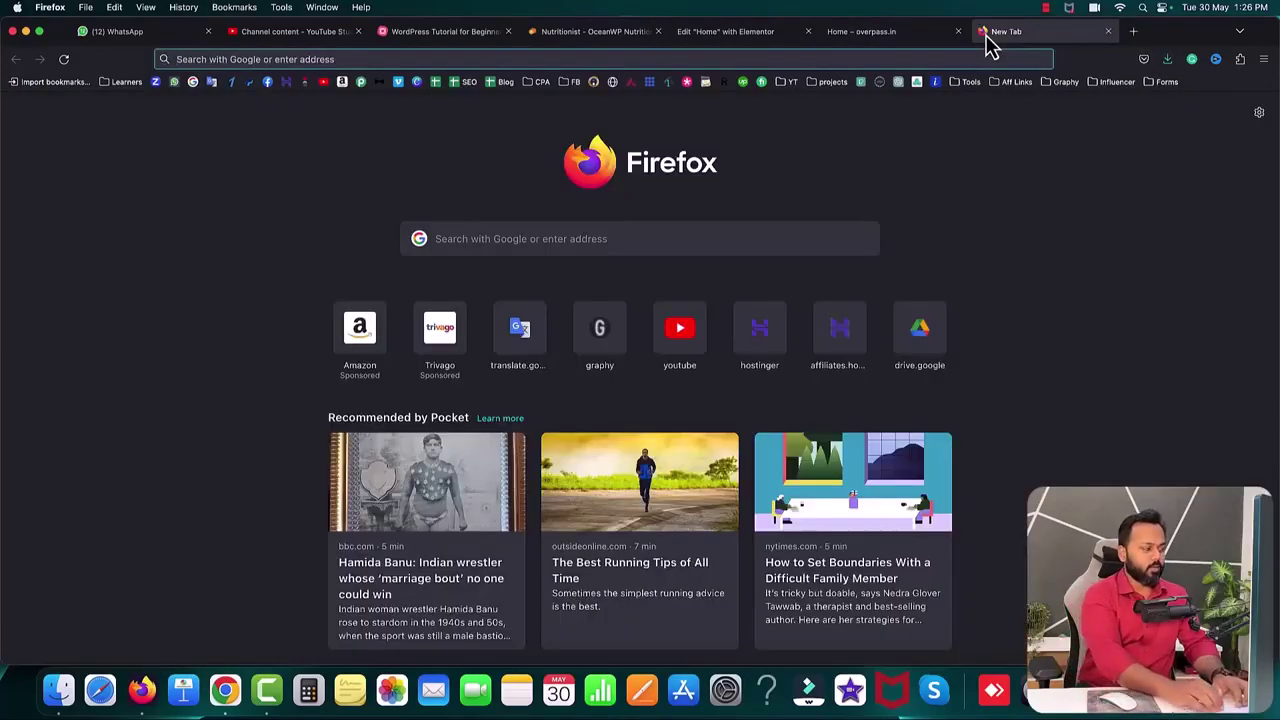
text(overpass.in/wp-admin/)
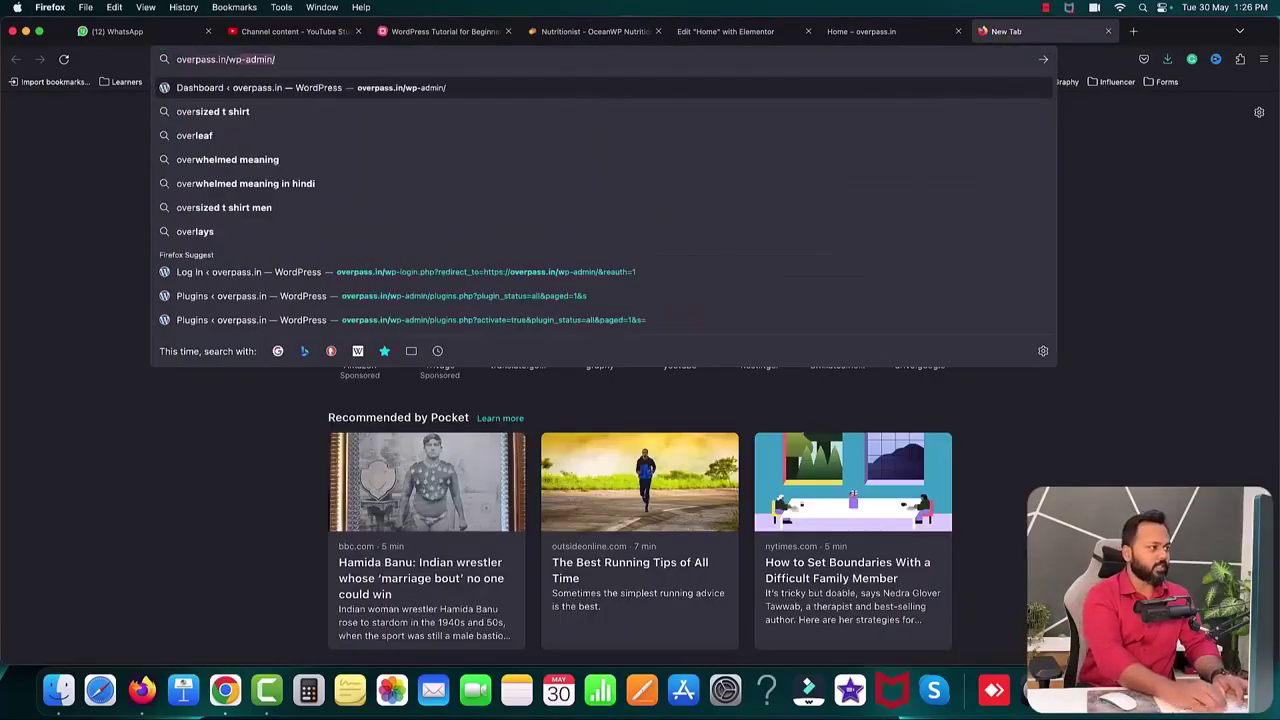
- Load the WordPress dashboard and go to Customise > Header Builder > Site Title & Logo
key(Return)
drag(1083, 45, 716, 47)
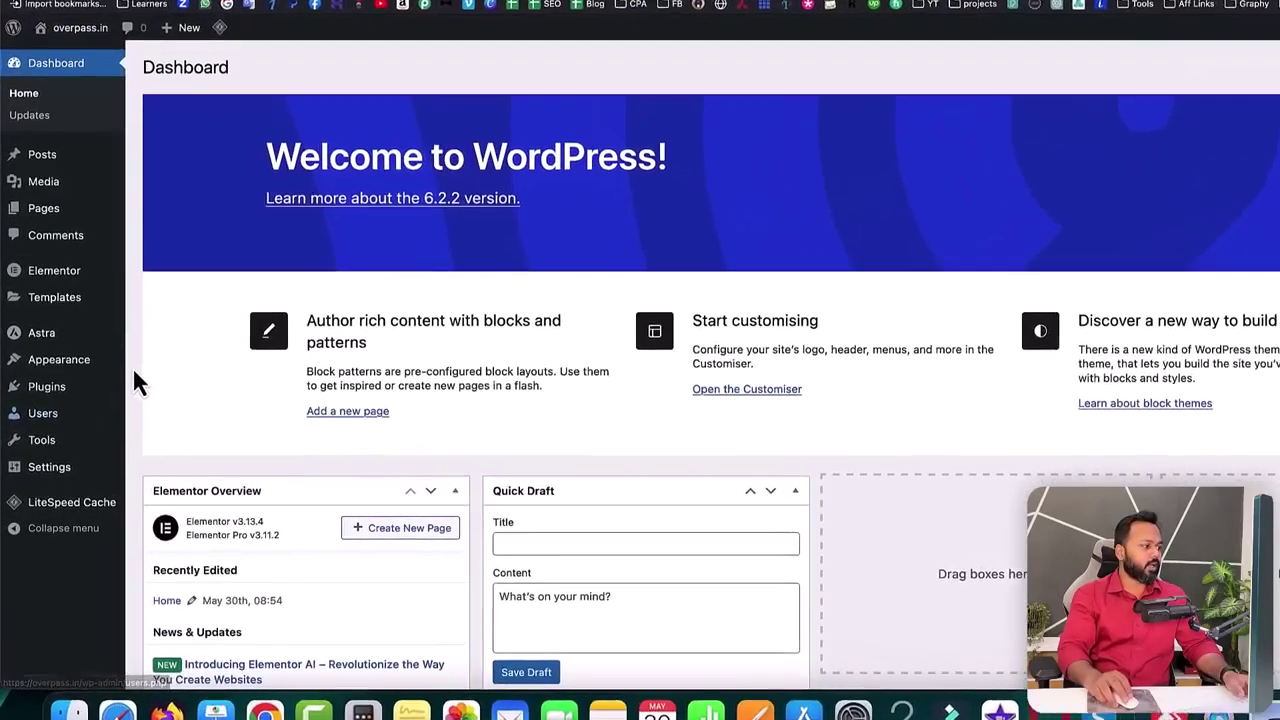
mouse_move(90, 388)
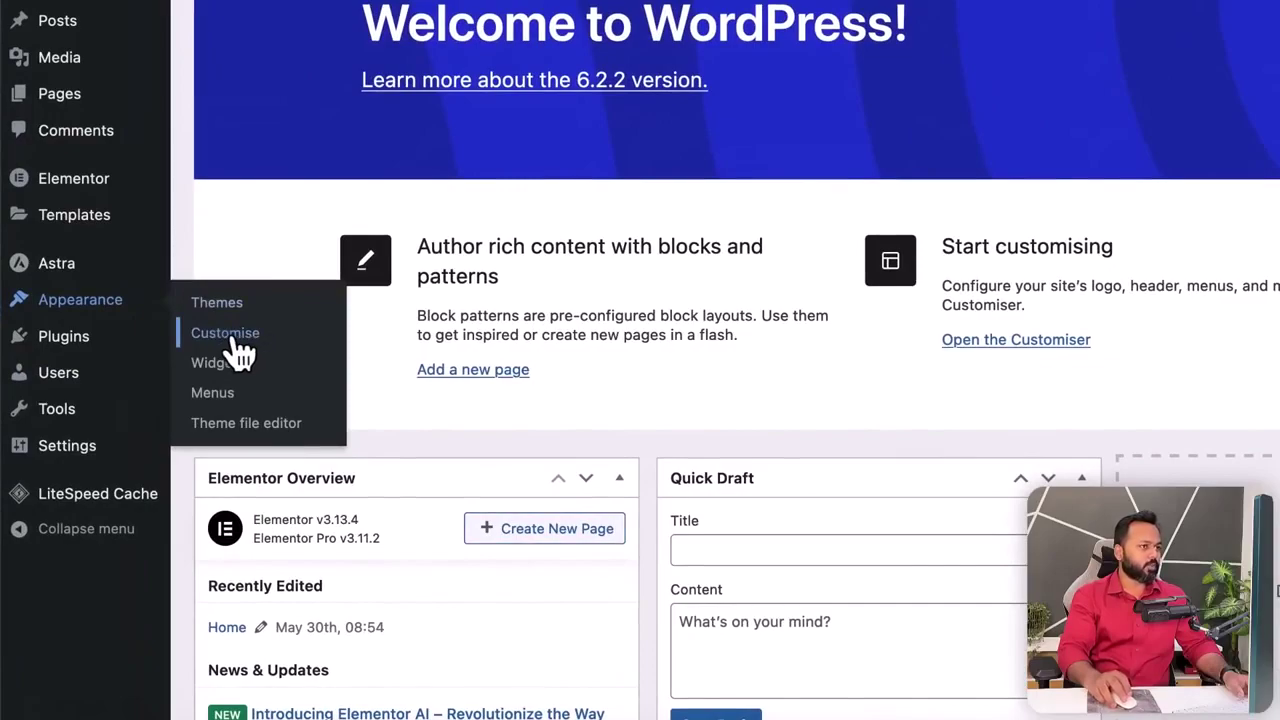
click(238, 350)
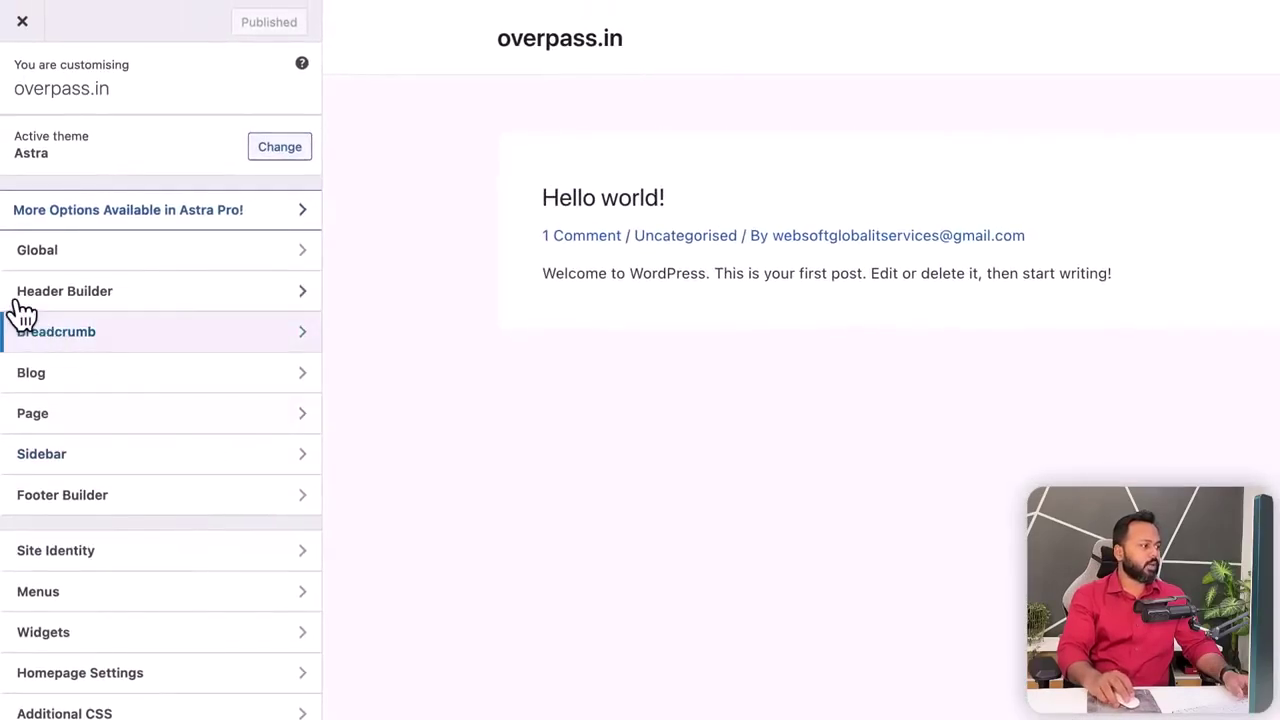
click(85, 298)
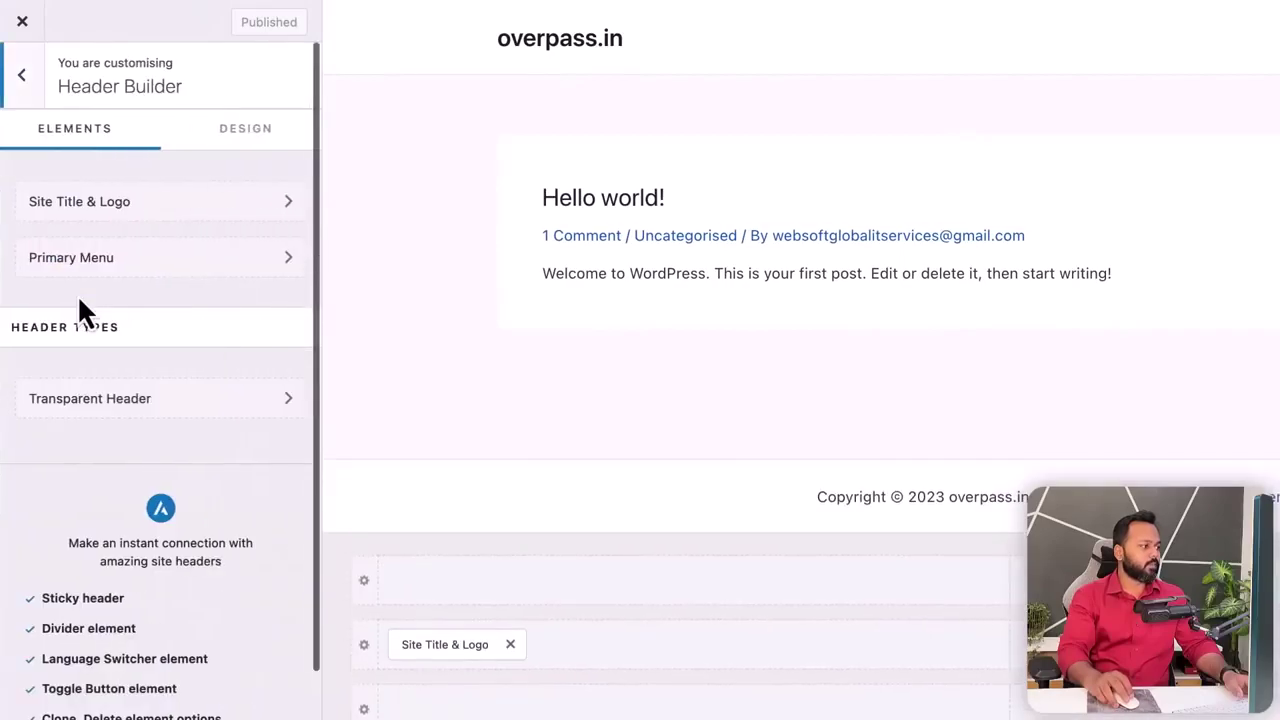
click(101, 210)
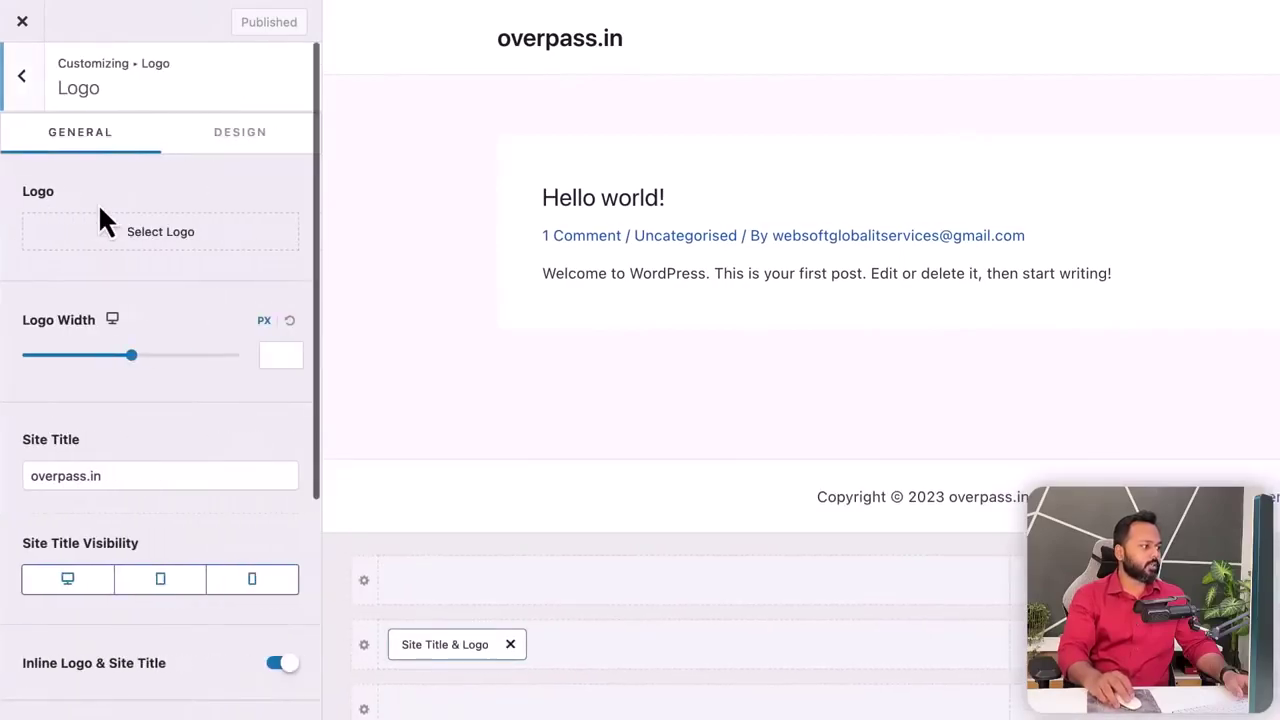
- Upload nlogo.webp and set it as the site logo without cropping
click(159, 240)
click(92, 99)
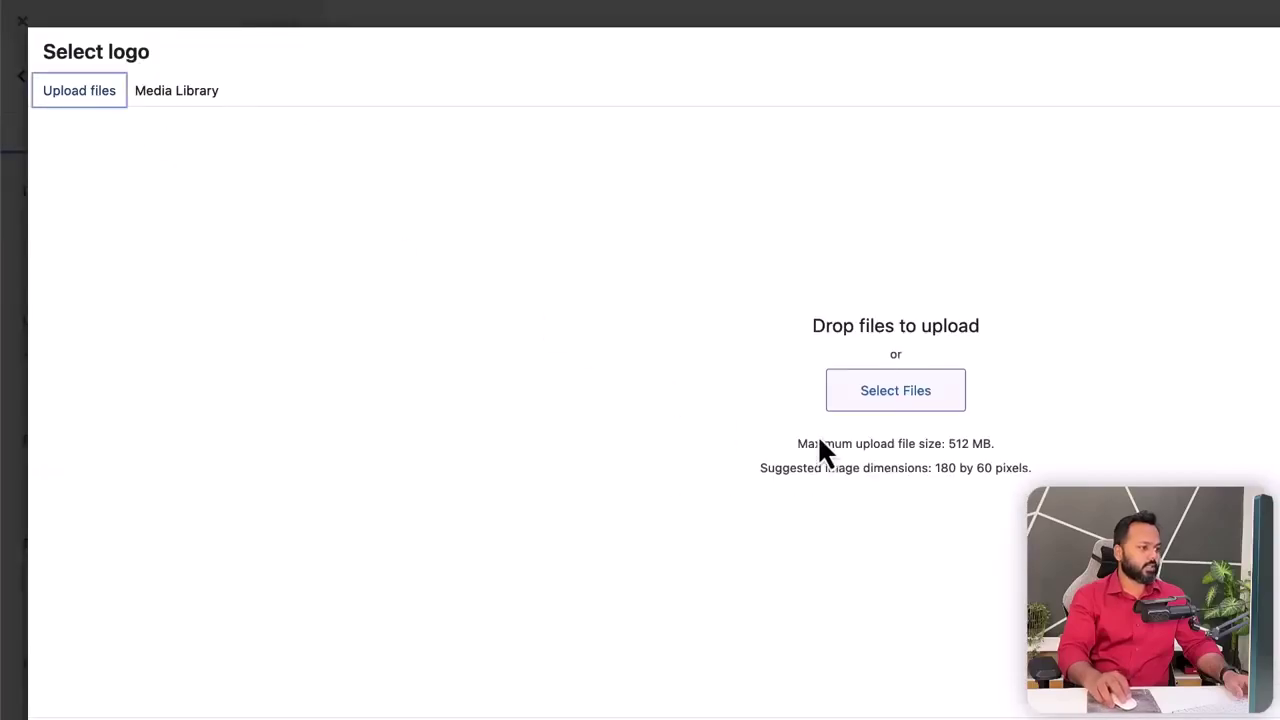
click(881, 405)
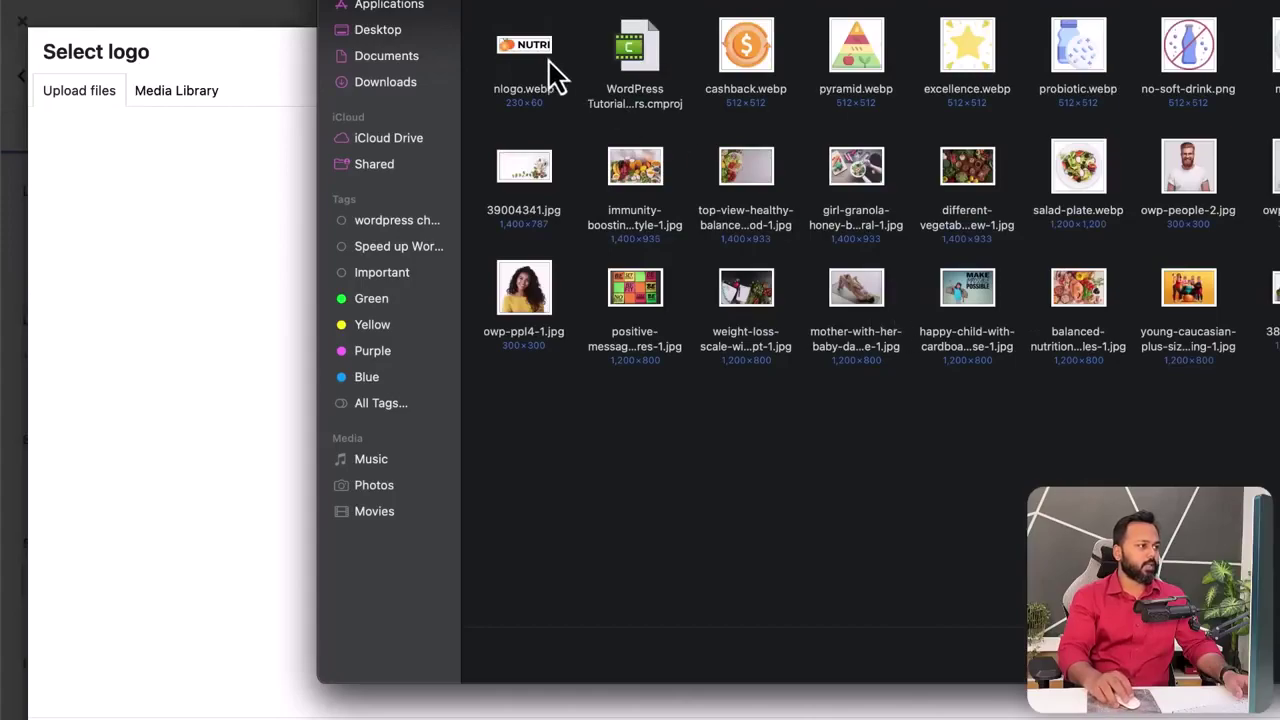
click(530, 60)
click(1275, 655)
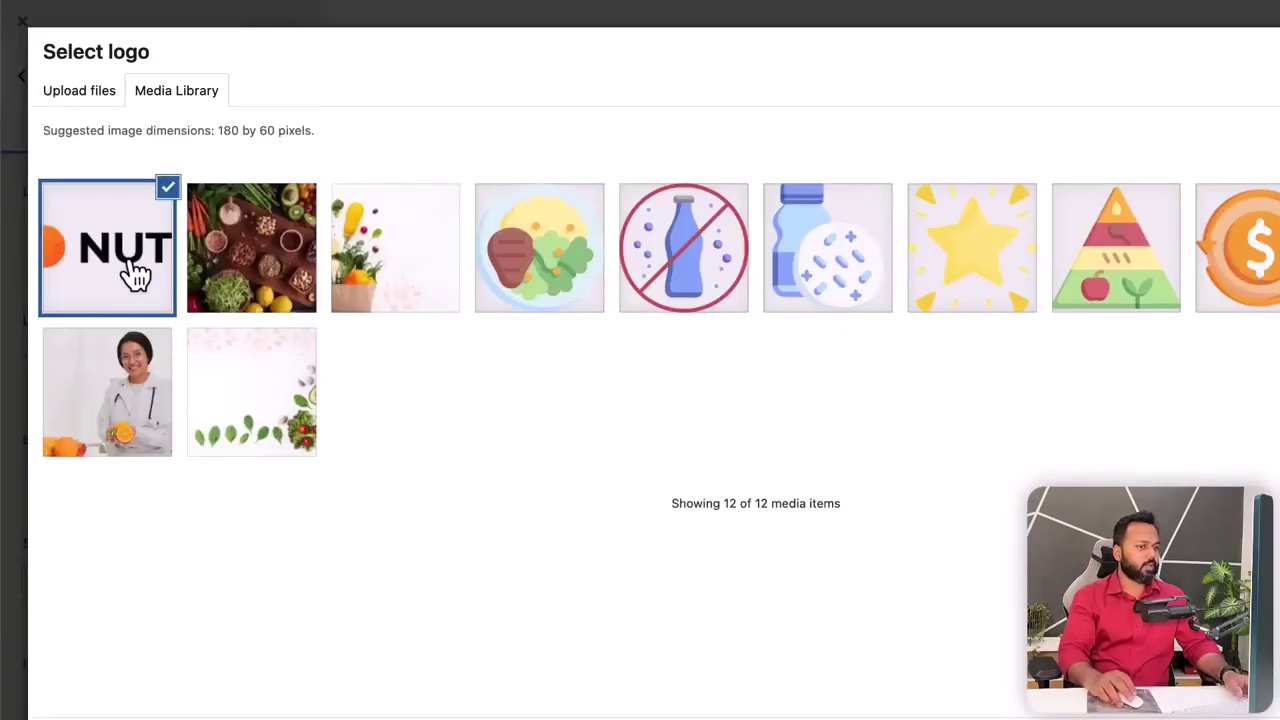
click(1279, 719)
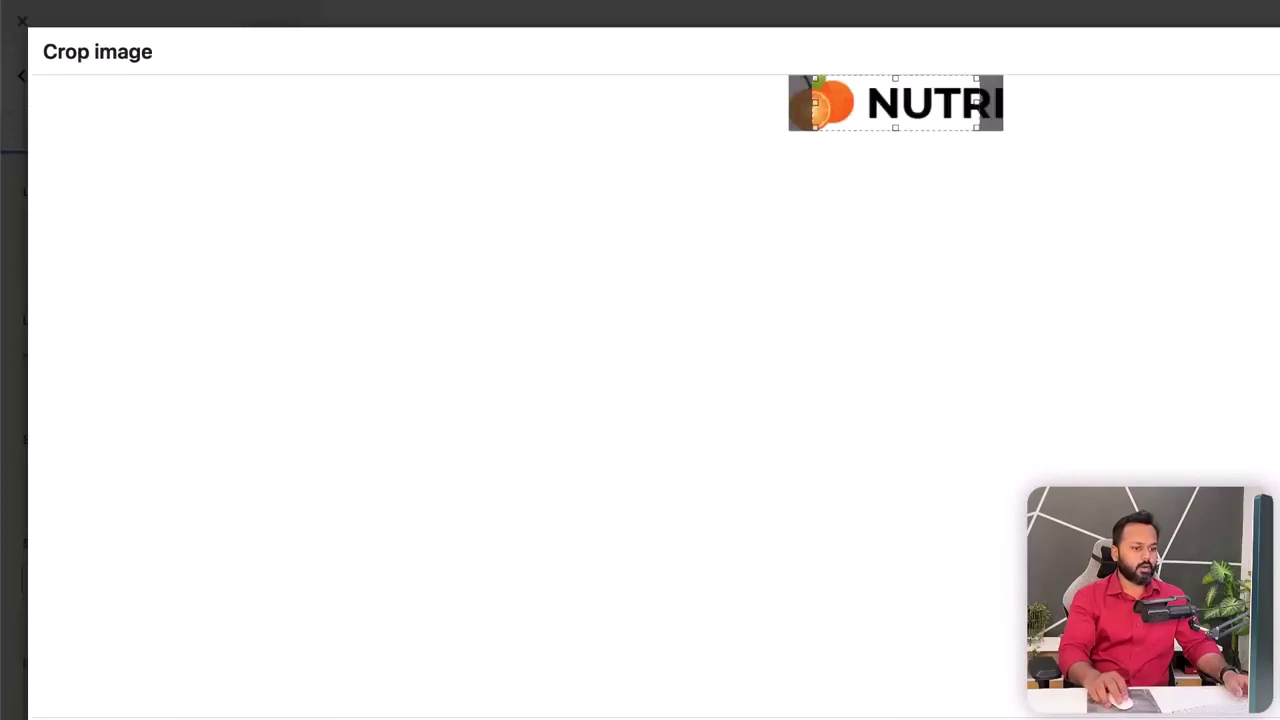
click(1279, 719)
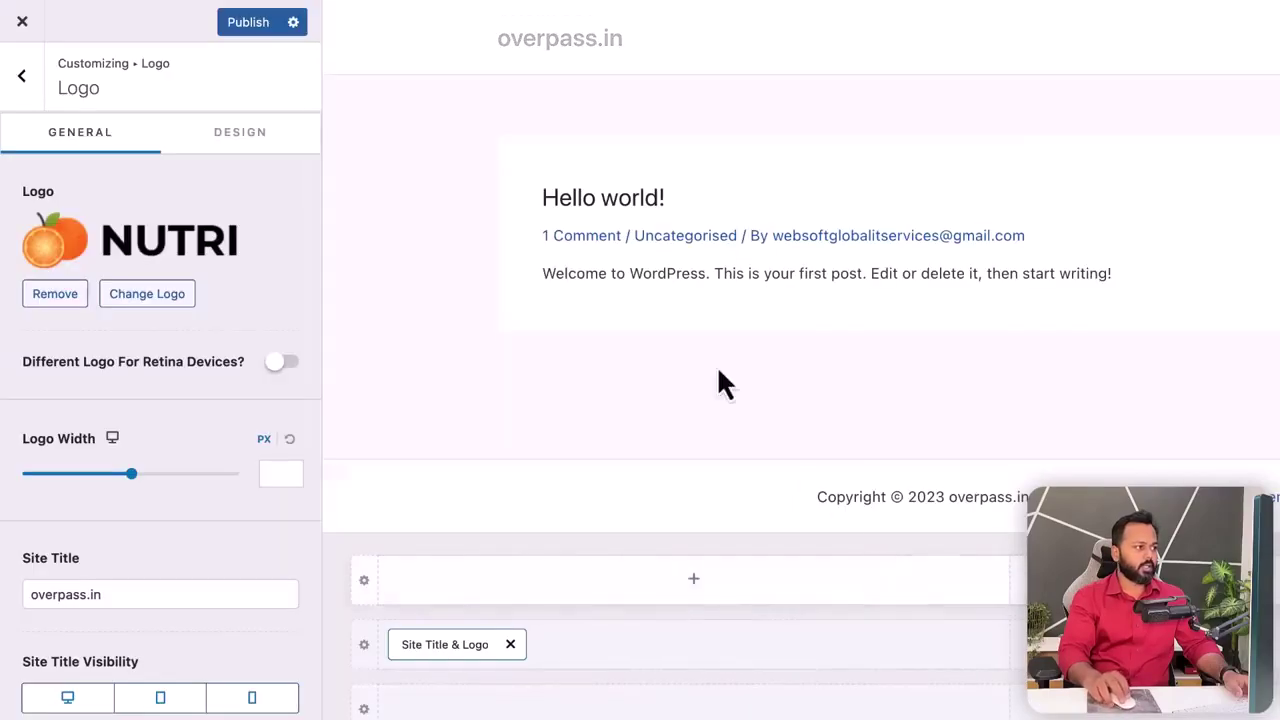
- Reduce the header logo width, delete the overpass.in site title, and publish
drag(138, 487, 82, 487)
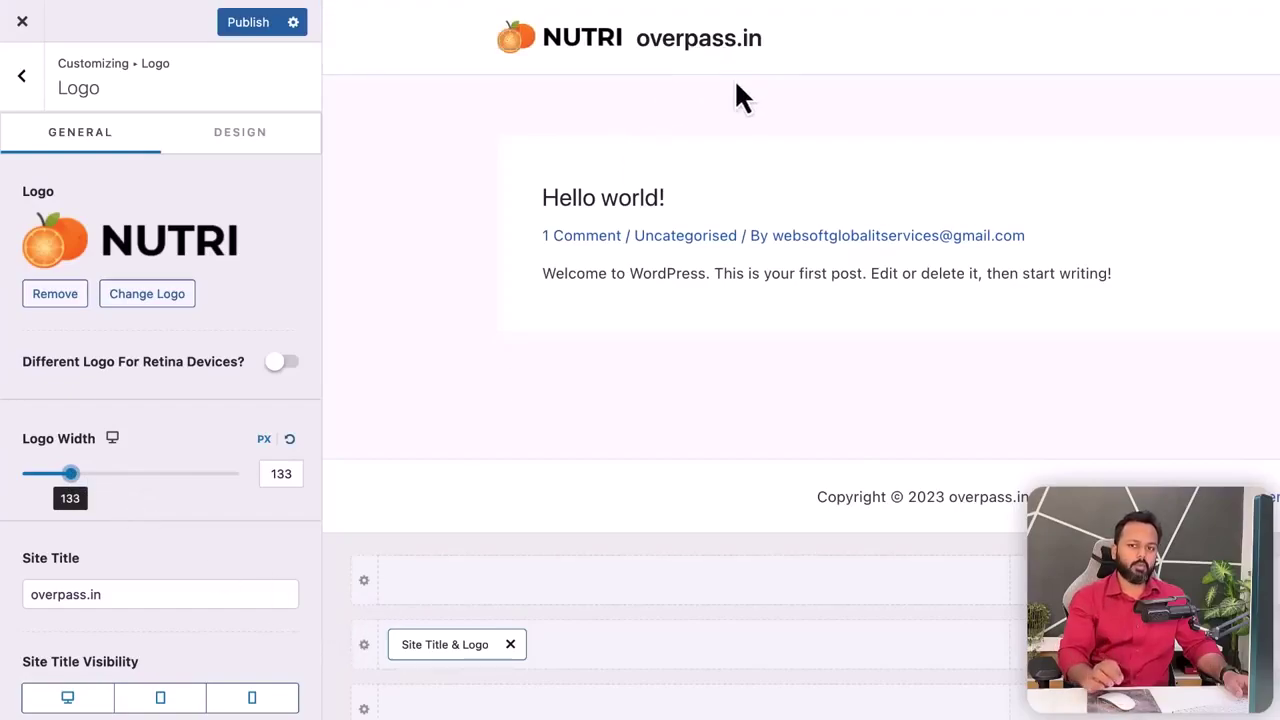
click(103, 594)
drag(103, 594, 14, 600)
key(BackSpace)
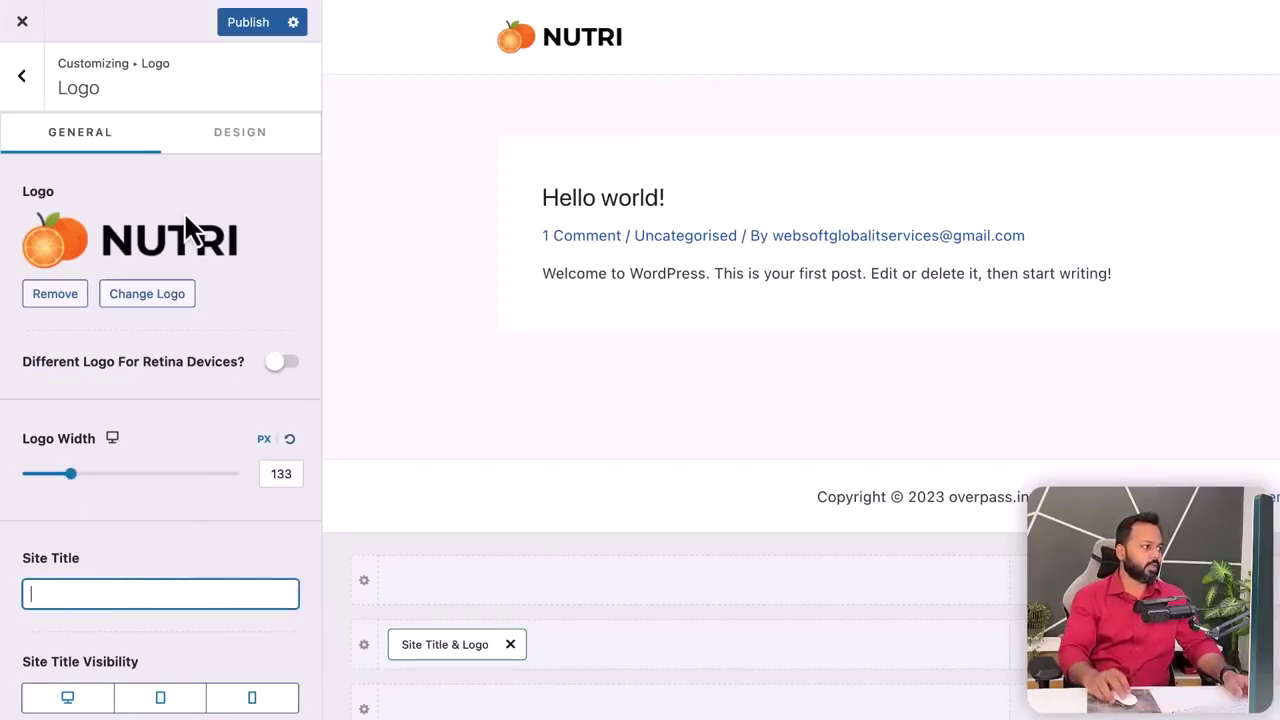
click(246, 24)
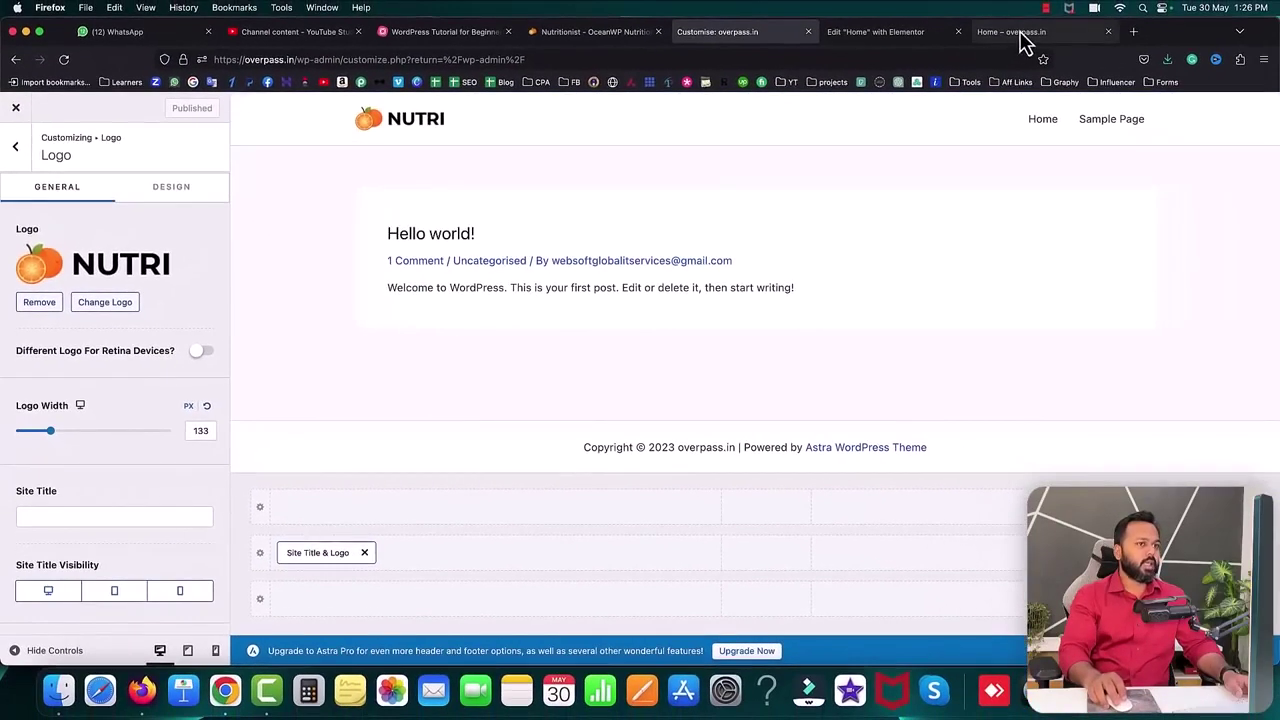
- Check the new logo on the live homepage, close the Customizer, and return to the mind map
click(1050, 20)
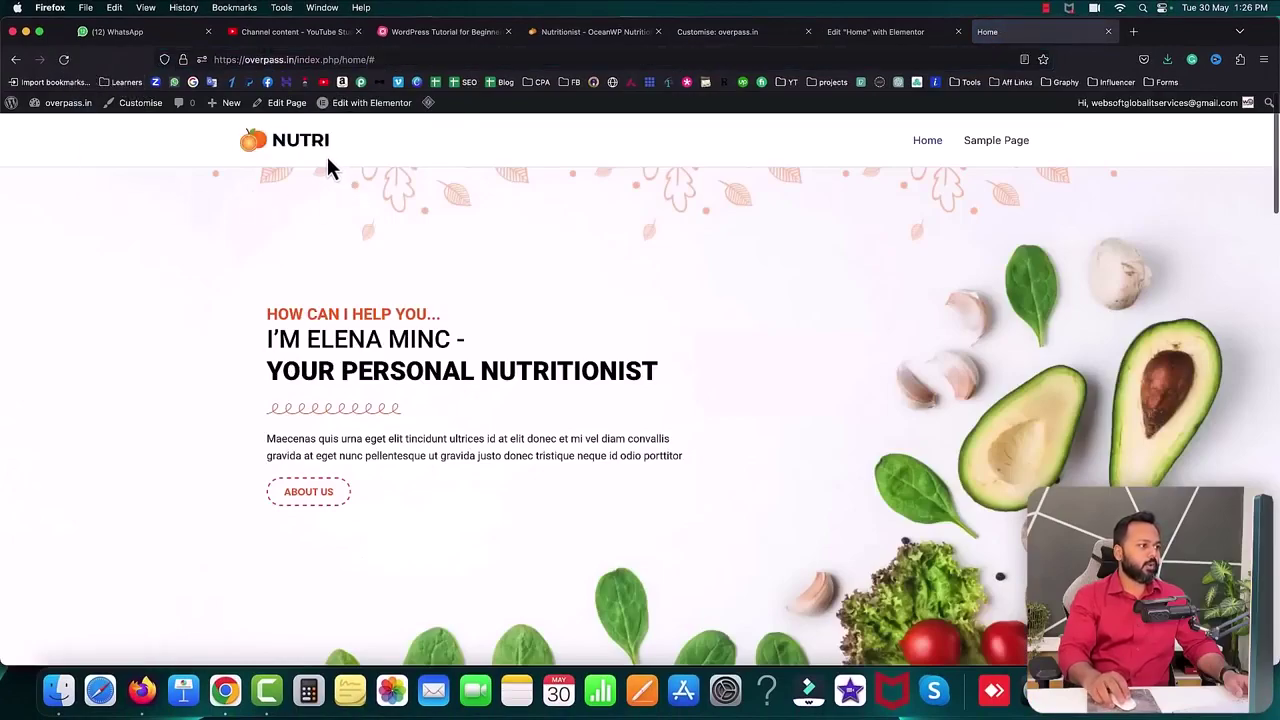
click(710, 32)
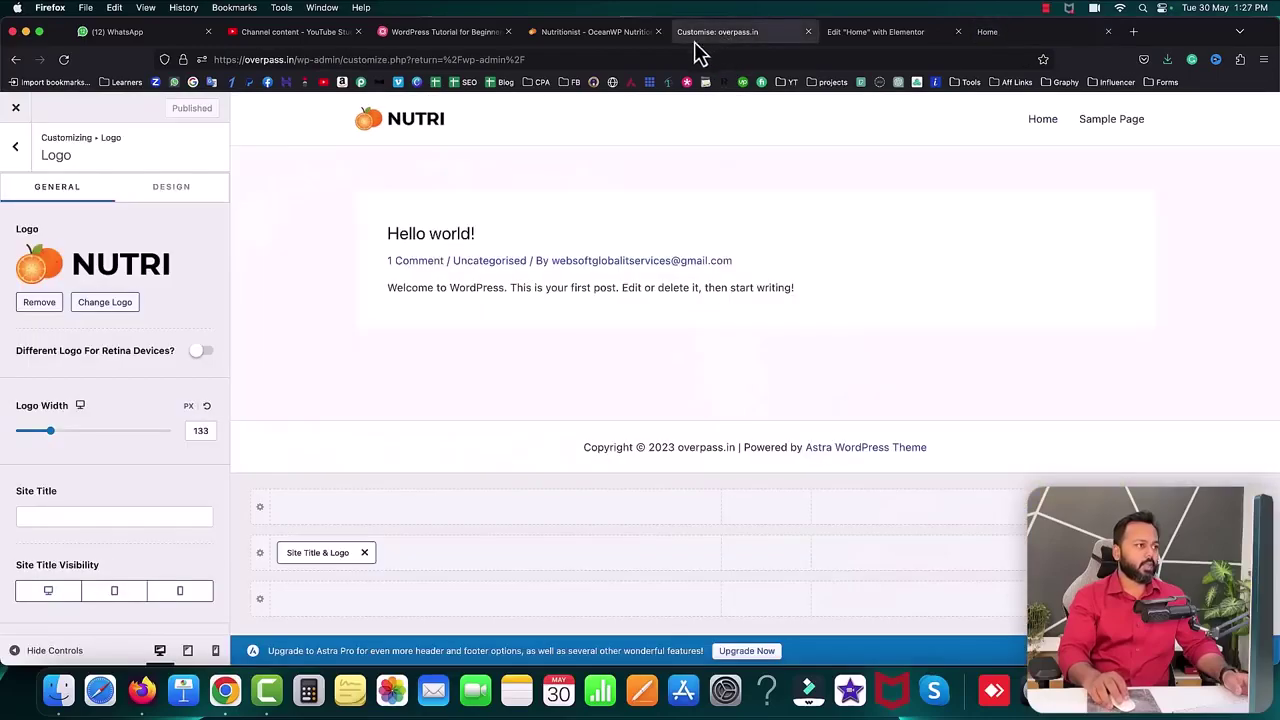
click(17, 113)
click(380, 36)
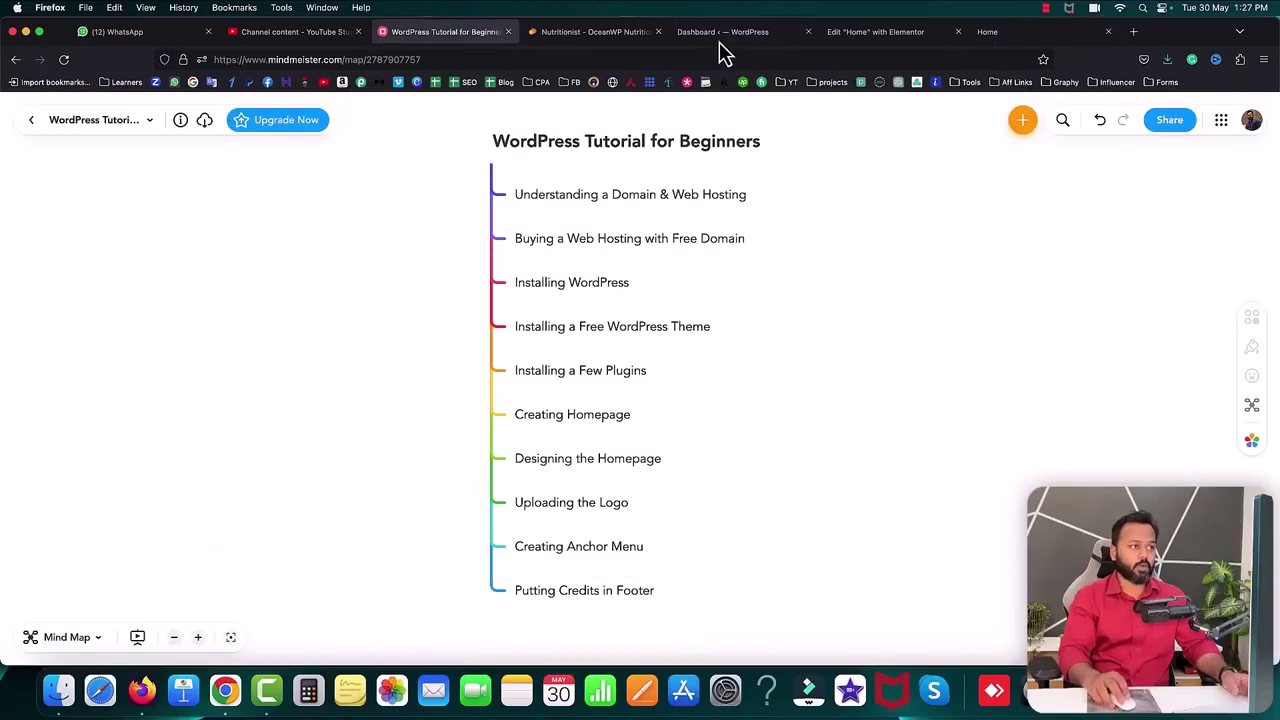
- Scroll through the live NUTRI homepage, then switch to the Home page's Elementor editor
click(1000, 33)
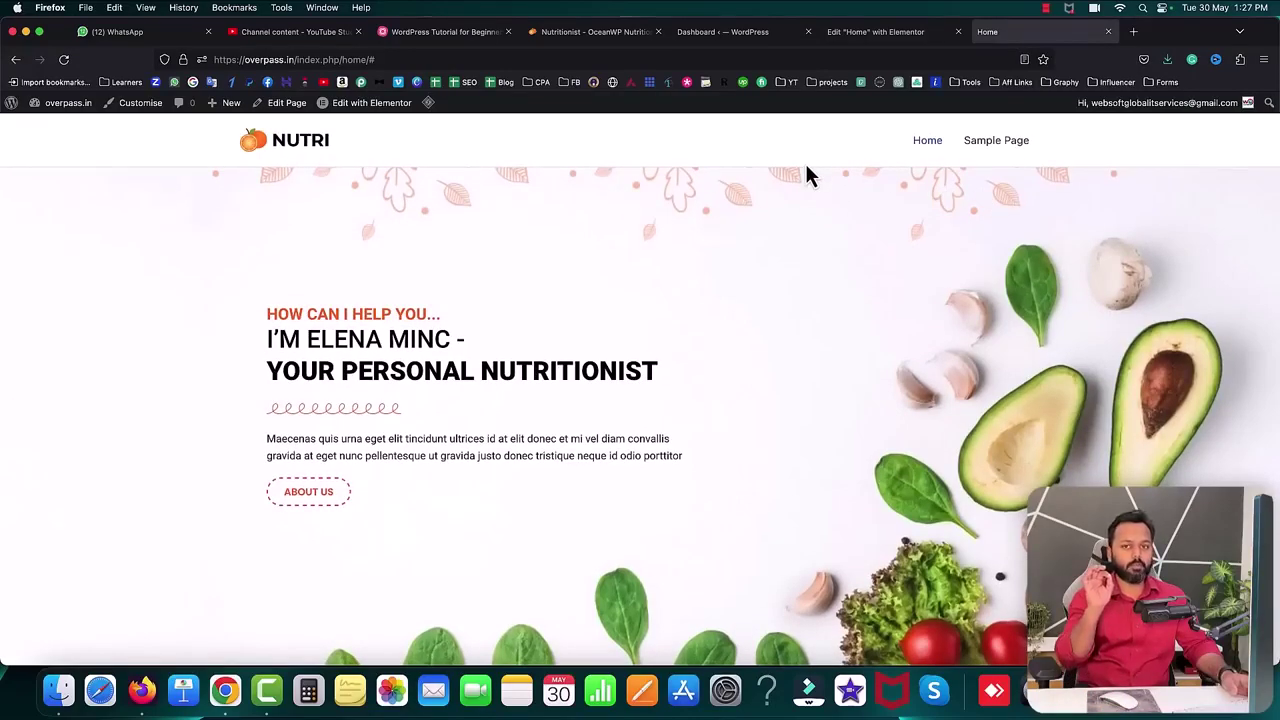
scroll(808, 368, down, 5)
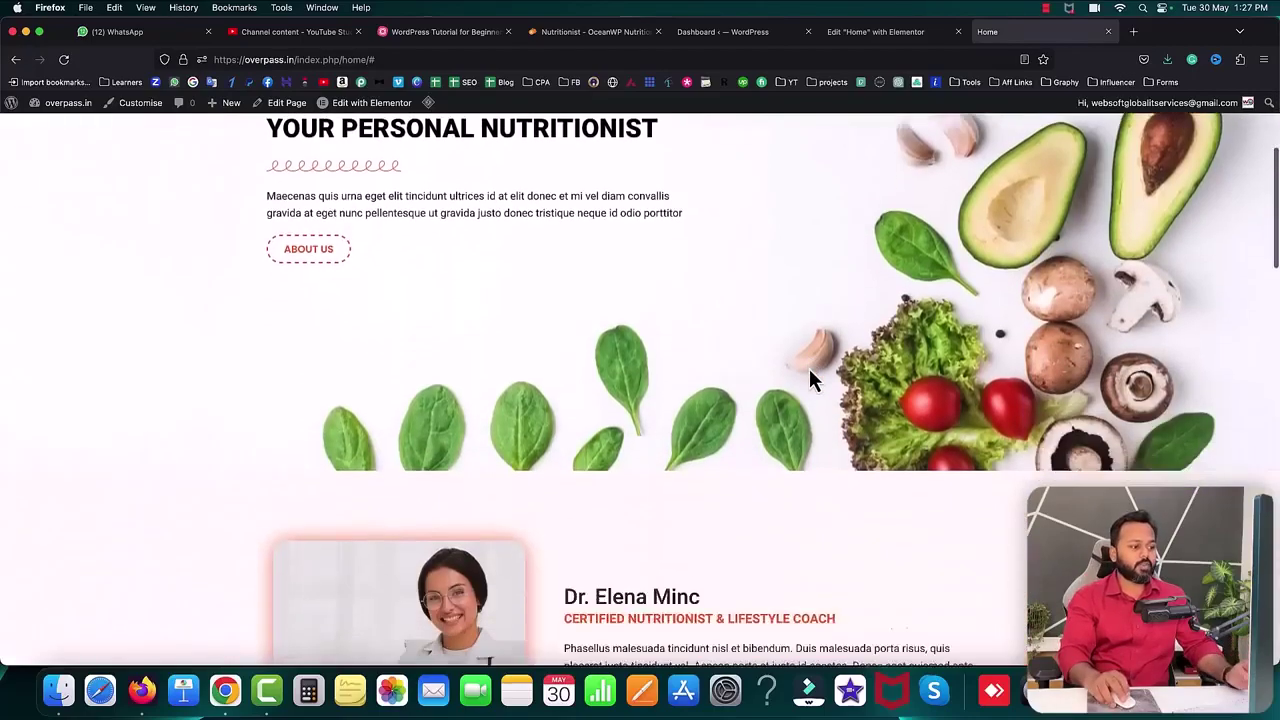
scroll(809, 368, down, 1)
scroll(809, 368, up, 1)
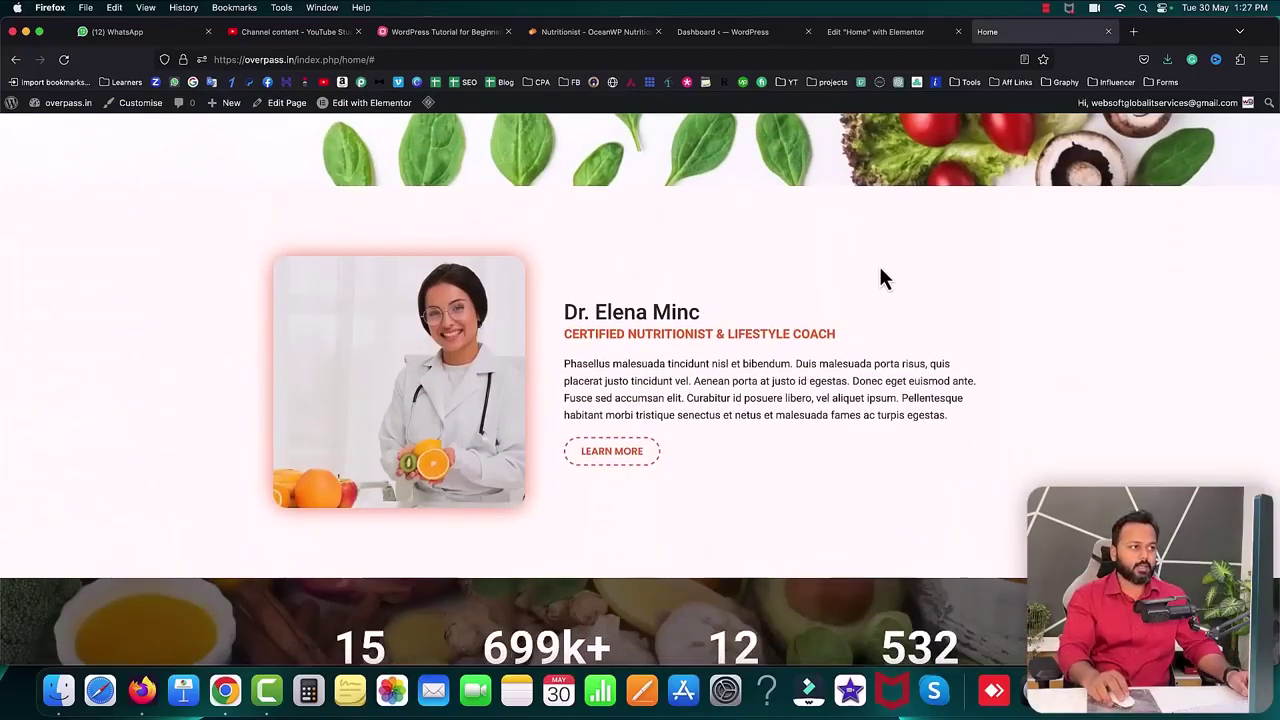
click(880, 32)
- Give the hero section CSS ID 'home' and the Dr. Elena Minc section CSS ID 'about'
scroll(637, 283, up, 15)
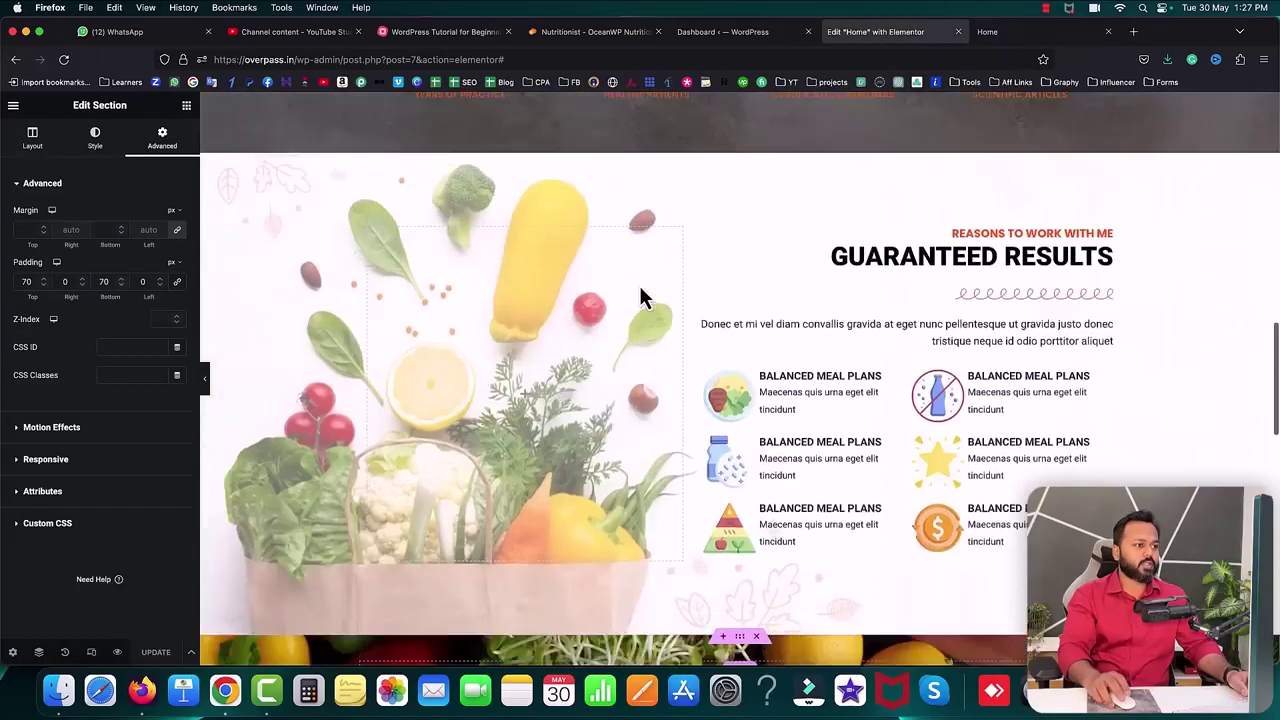
scroll(700, 290, down, 1)
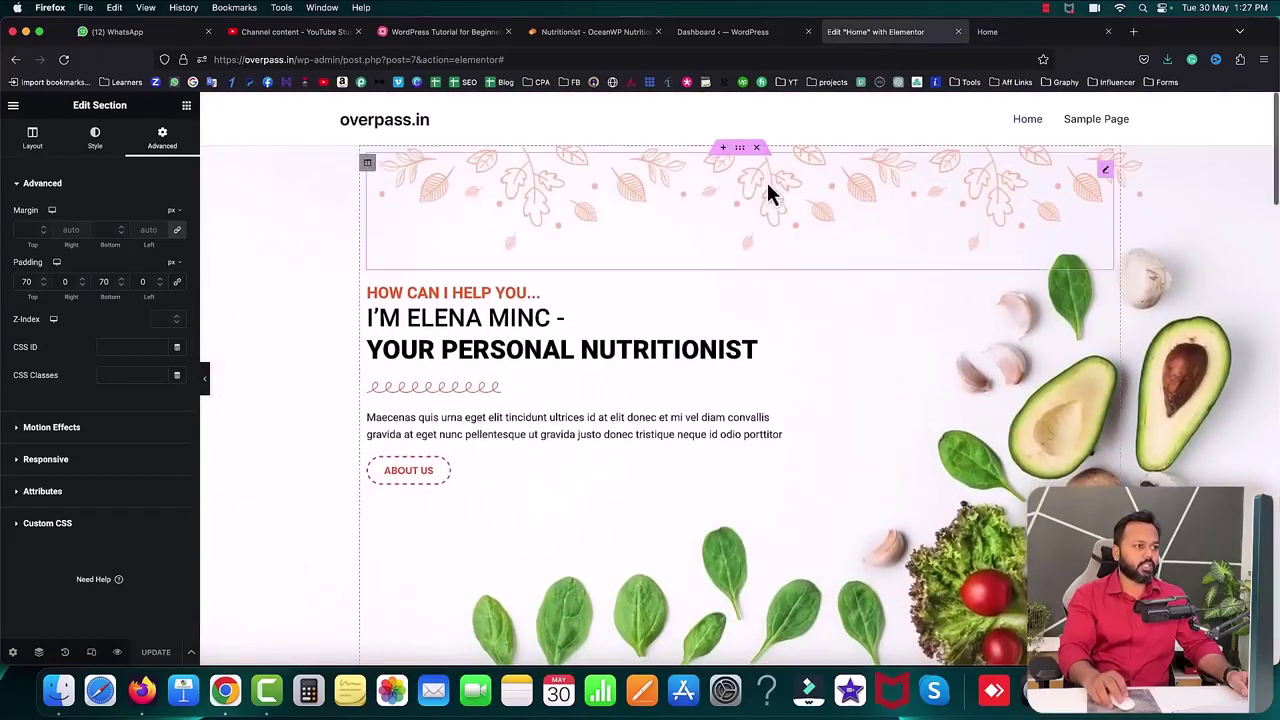
click(742, 150)
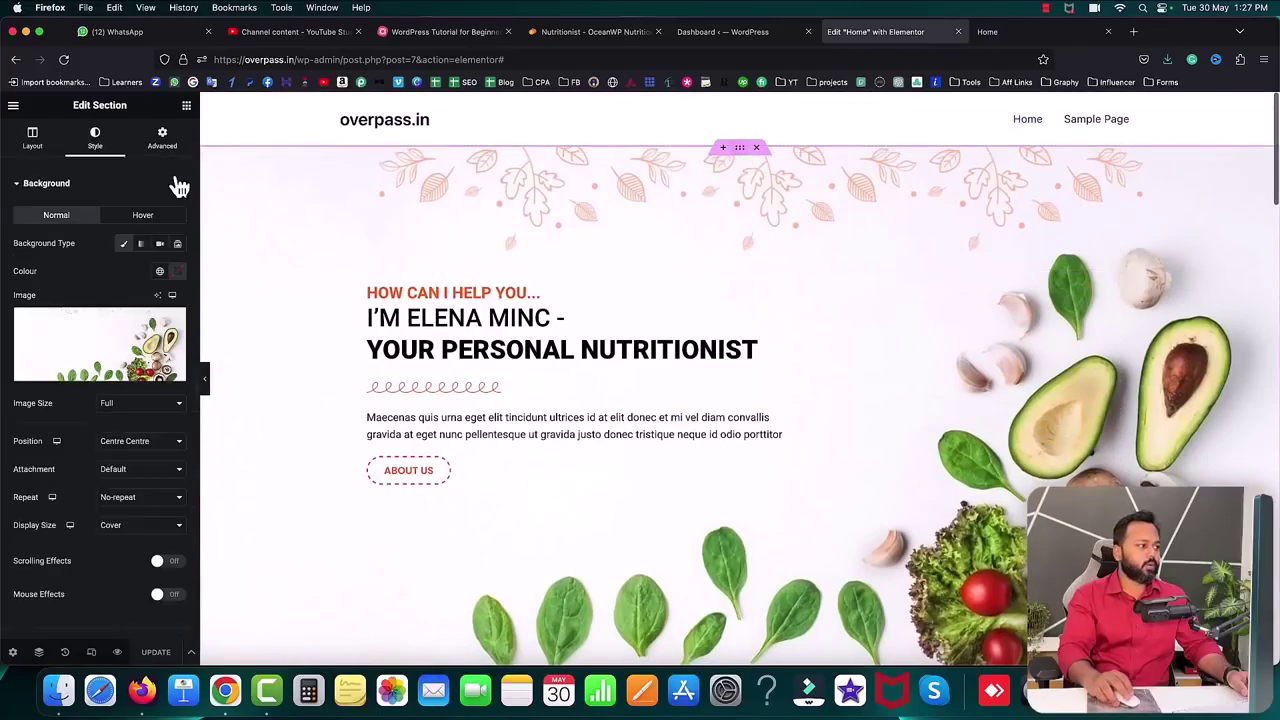
click(170, 145)
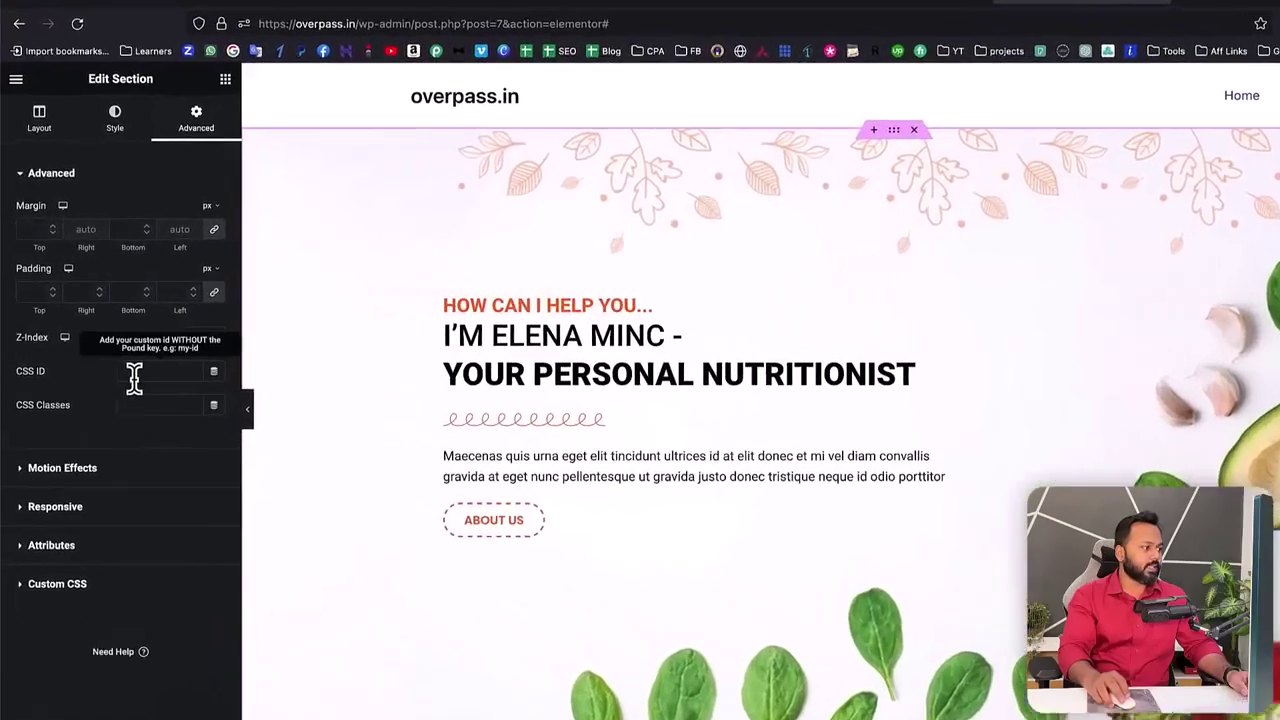
click(116, 349)
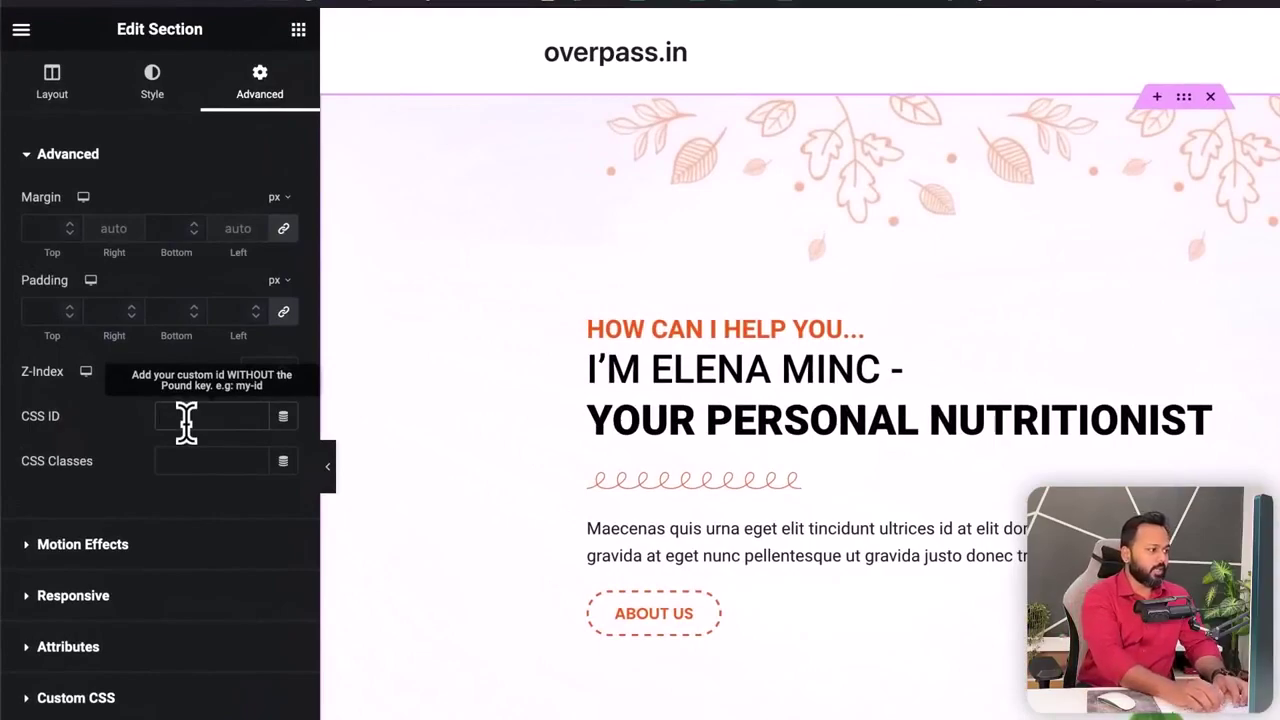
text(home)
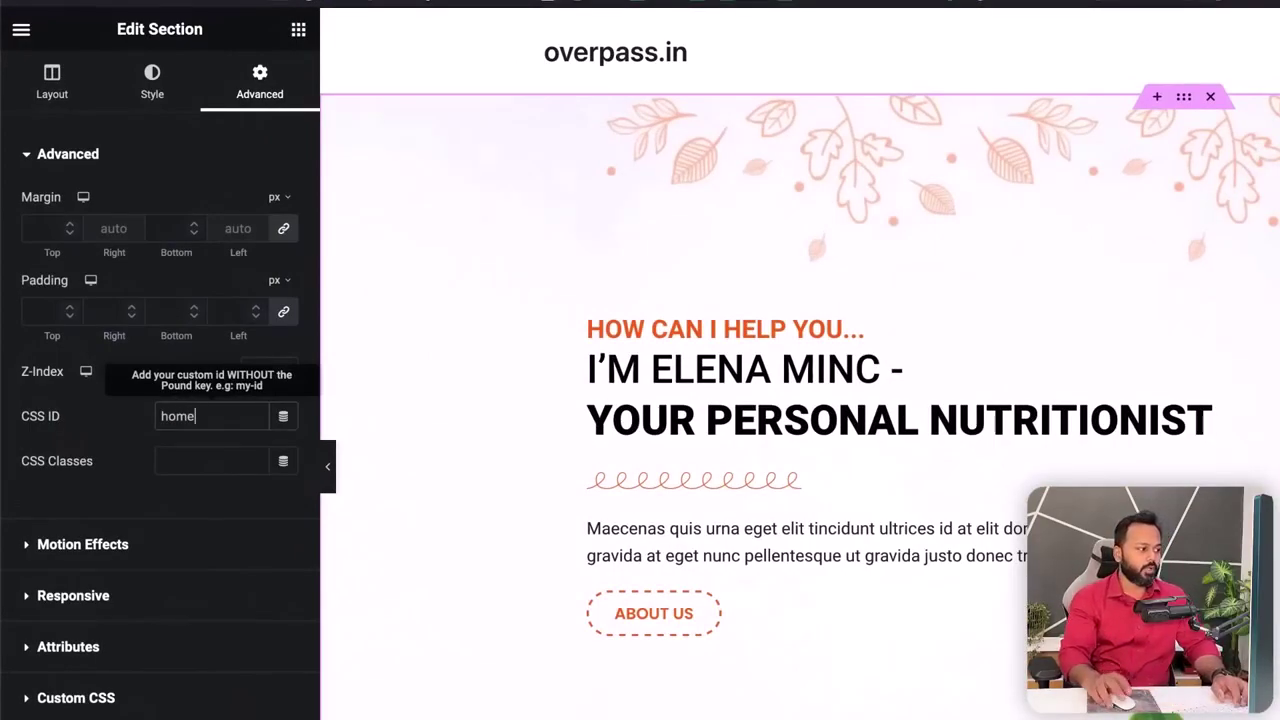
scroll(1200, 360, down, 8)
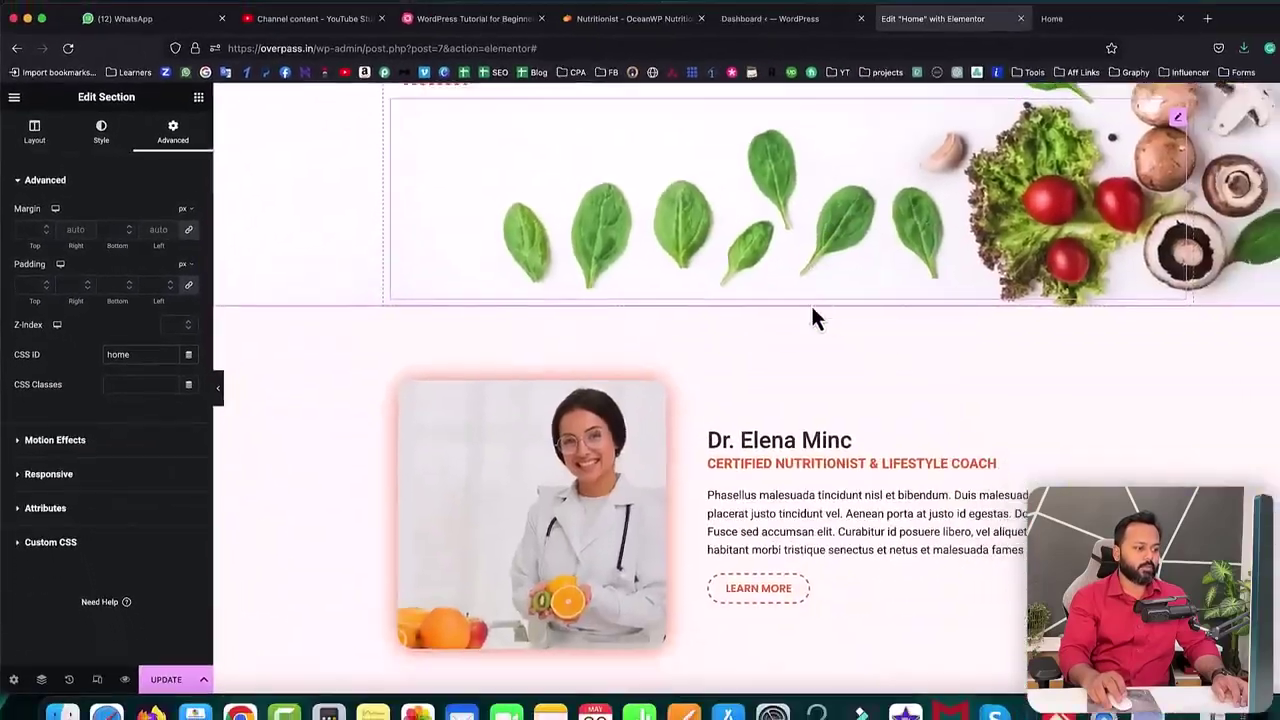
scroll(812, 318, down, 2)
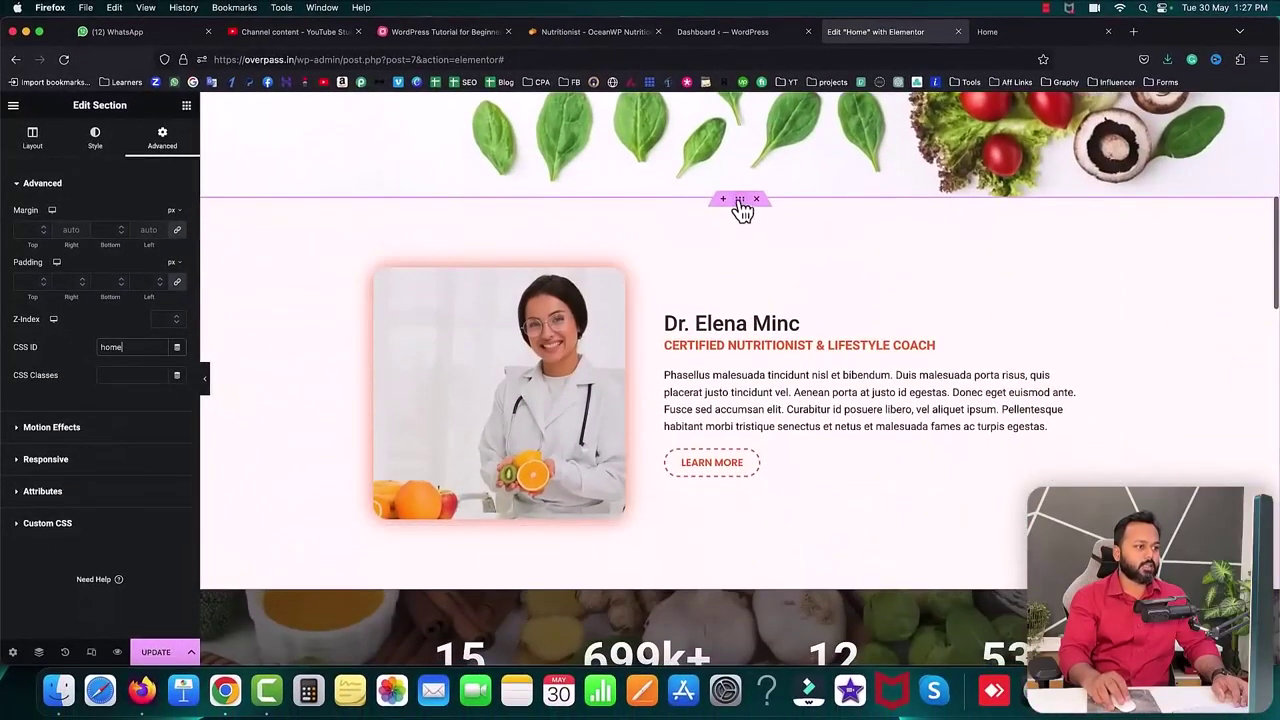
click(740, 200)
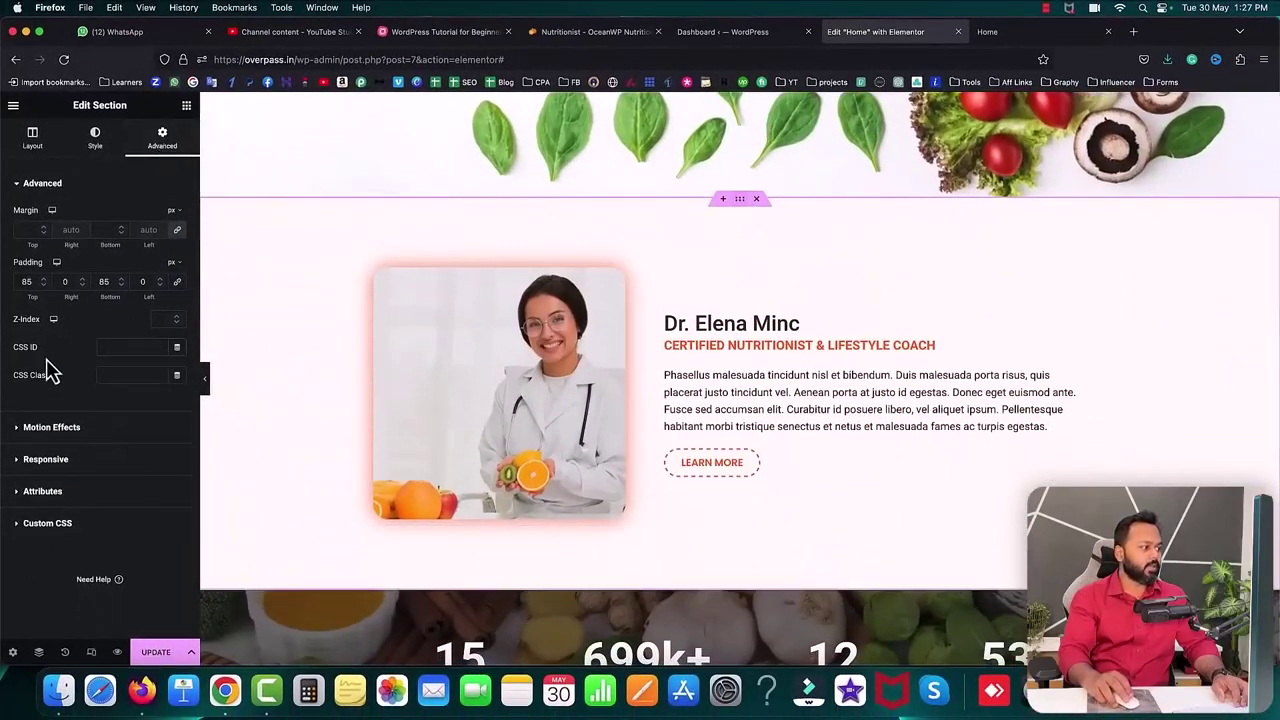
text(about)
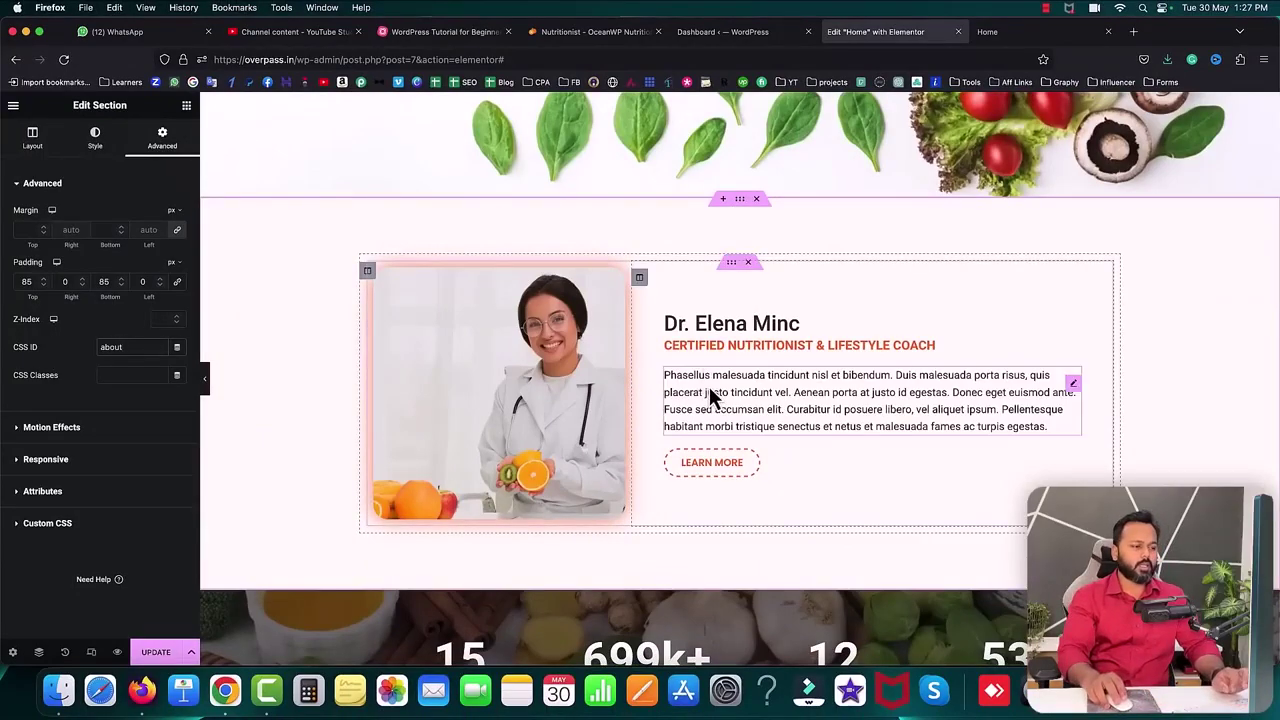
- Give the Guaranteed Results section CSS ID 'program' and the pricing cards section 'pricing'
scroll(803, 419, down, 5)
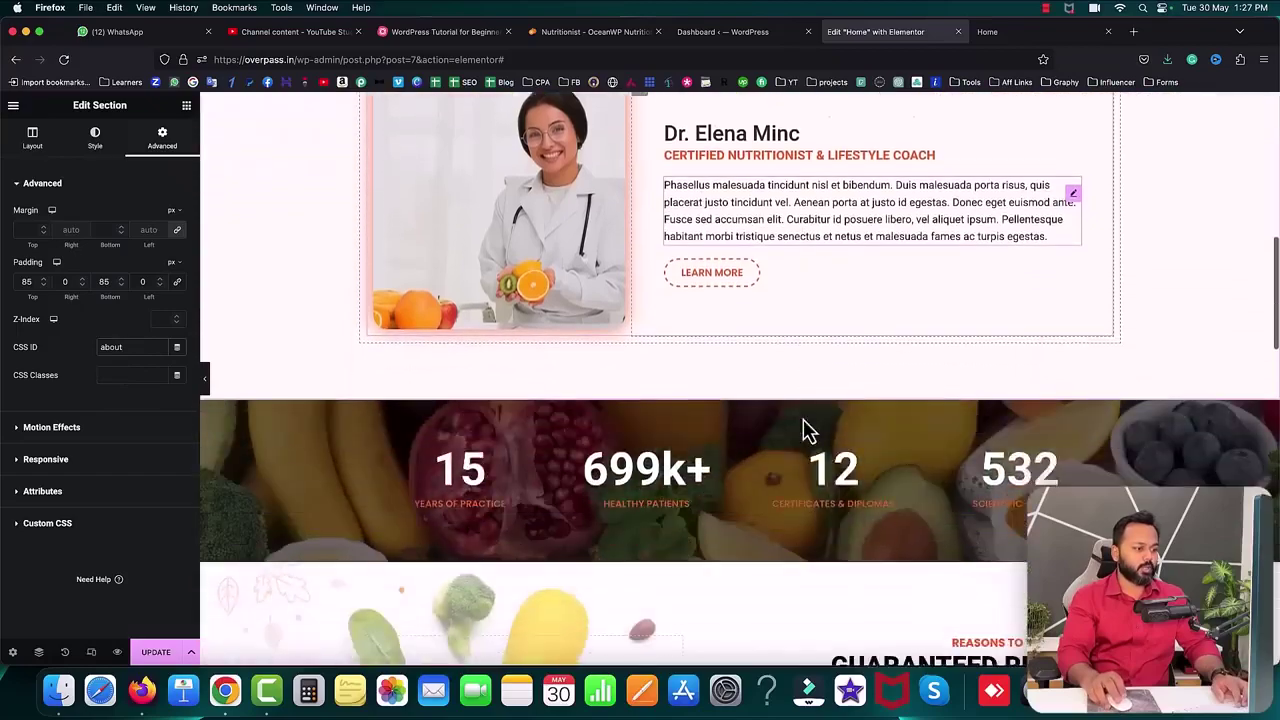
scroll(802, 418, down, 2)
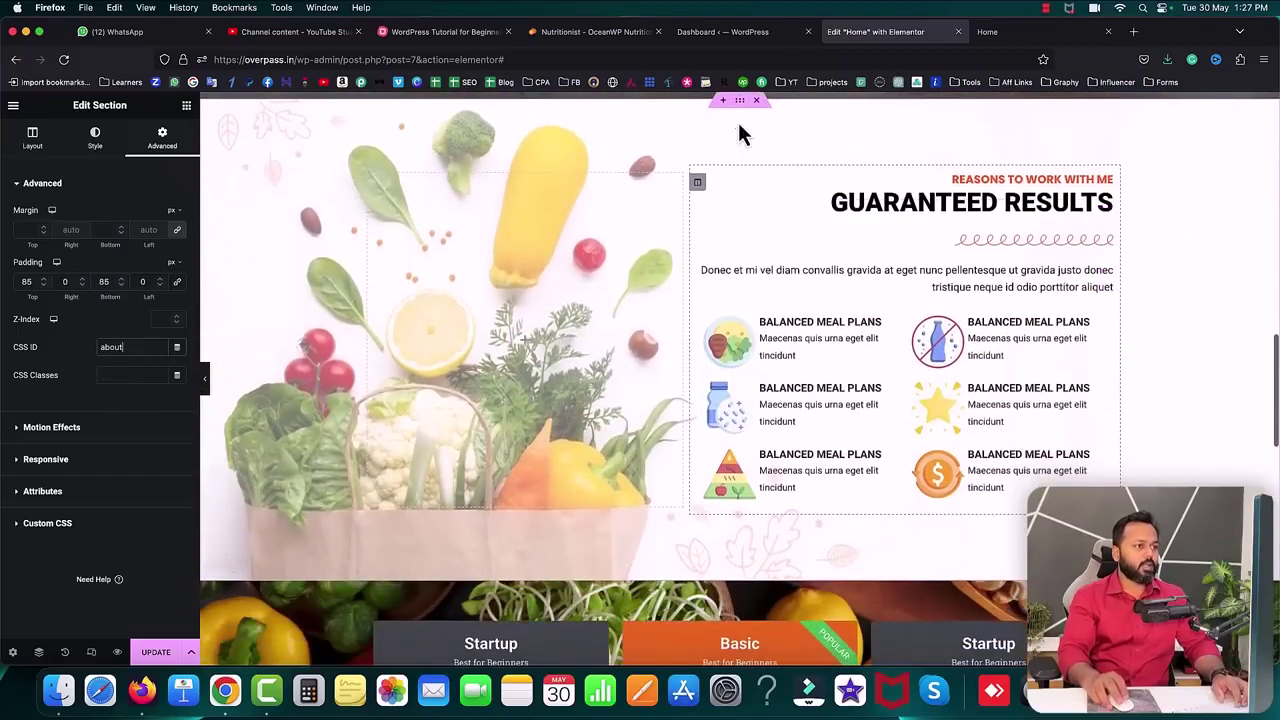
click(740, 101)
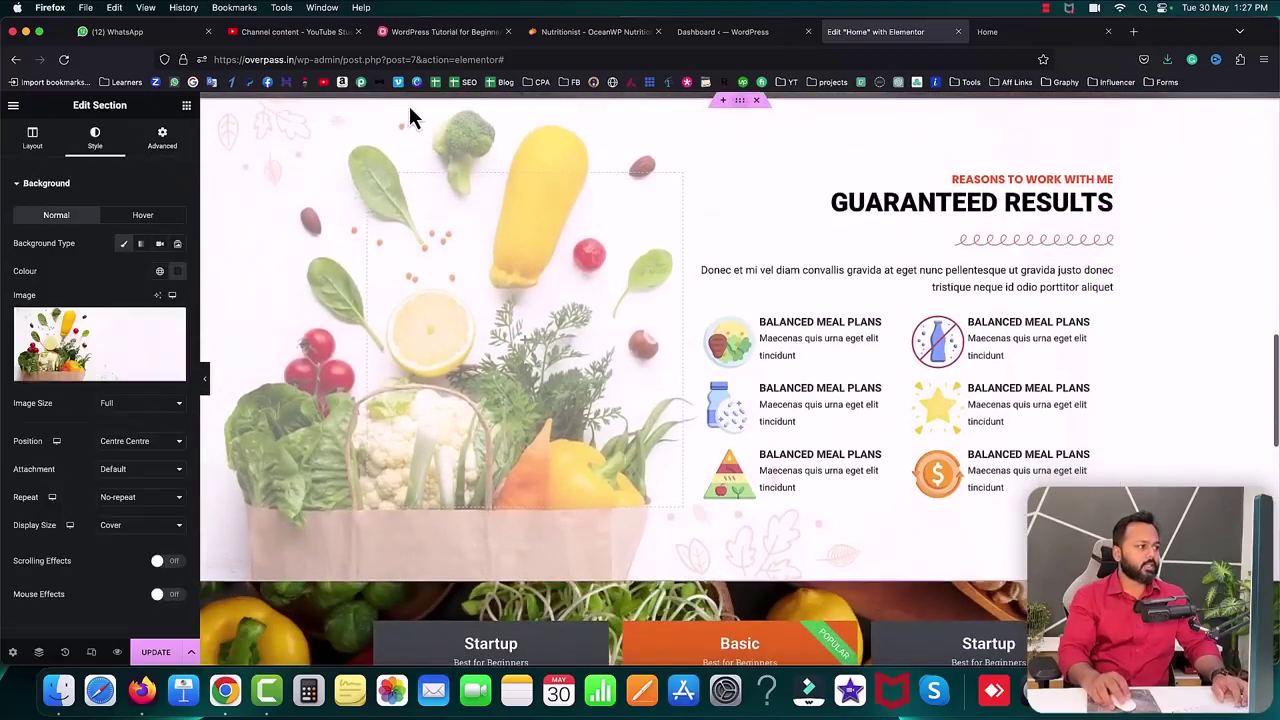
click(164, 141)
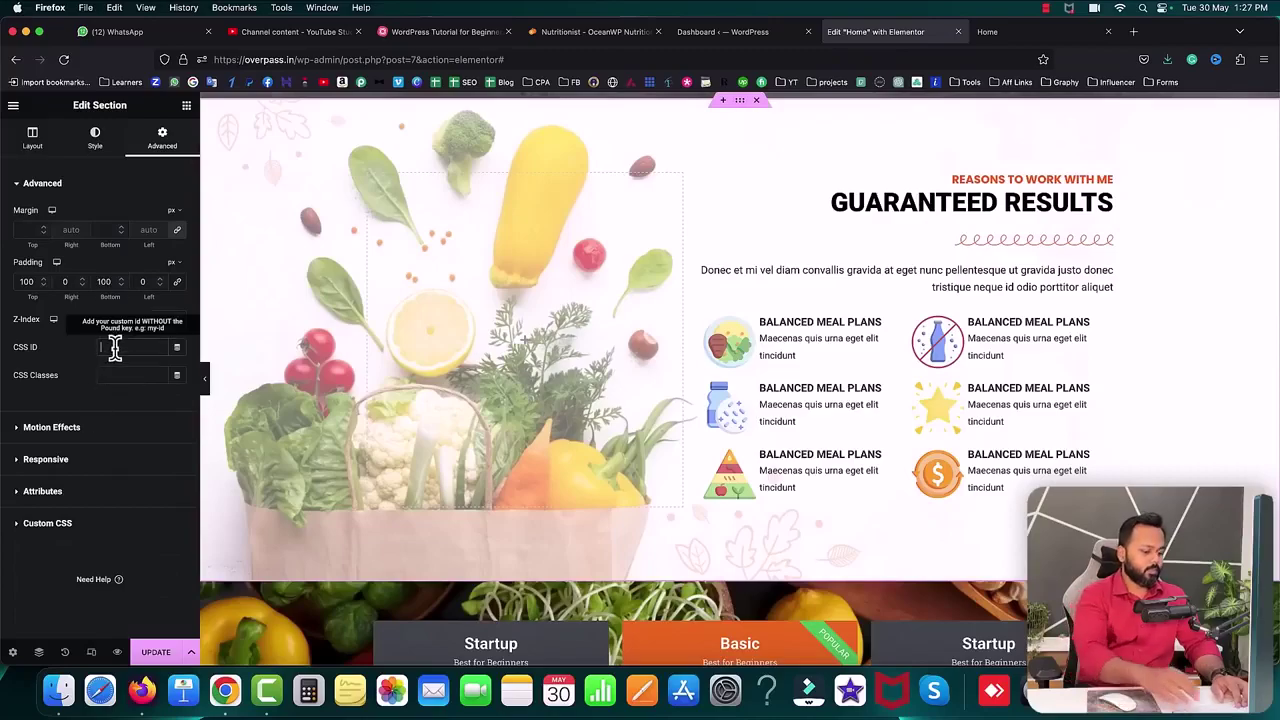
click(115, 347)
text(program)
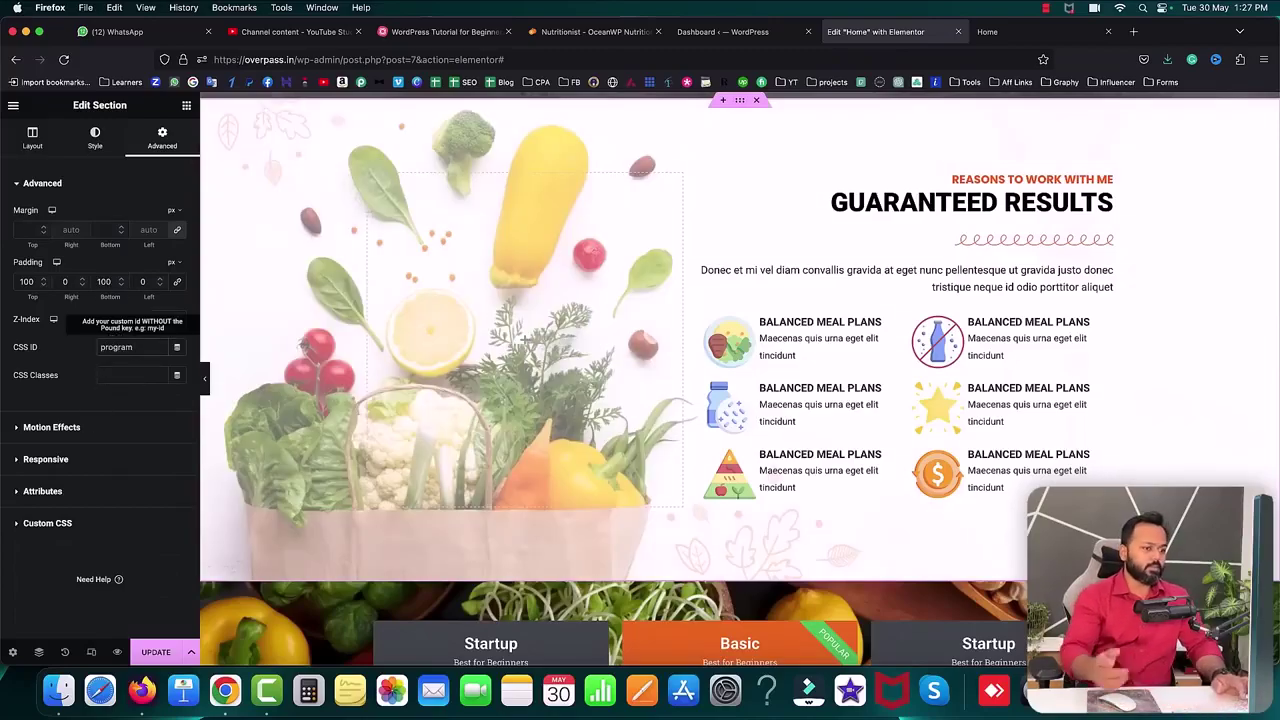
scroll(600, 480, down, 4)
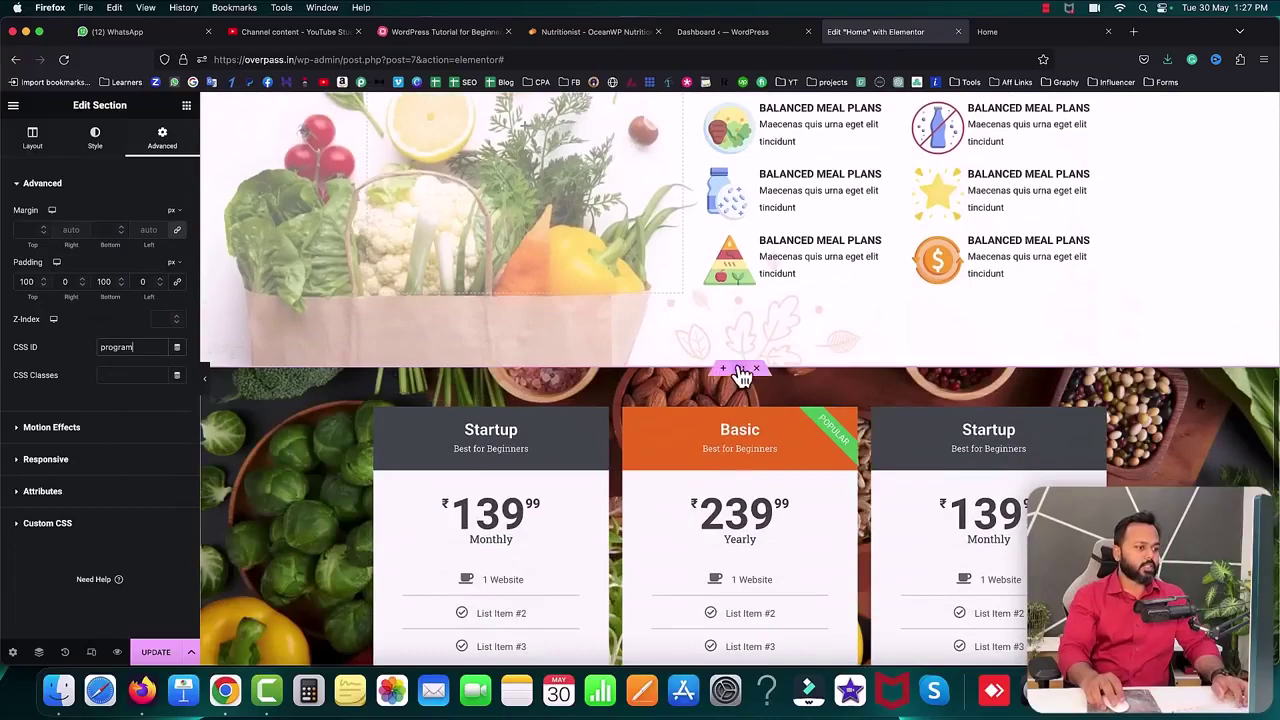
click(740, 372)
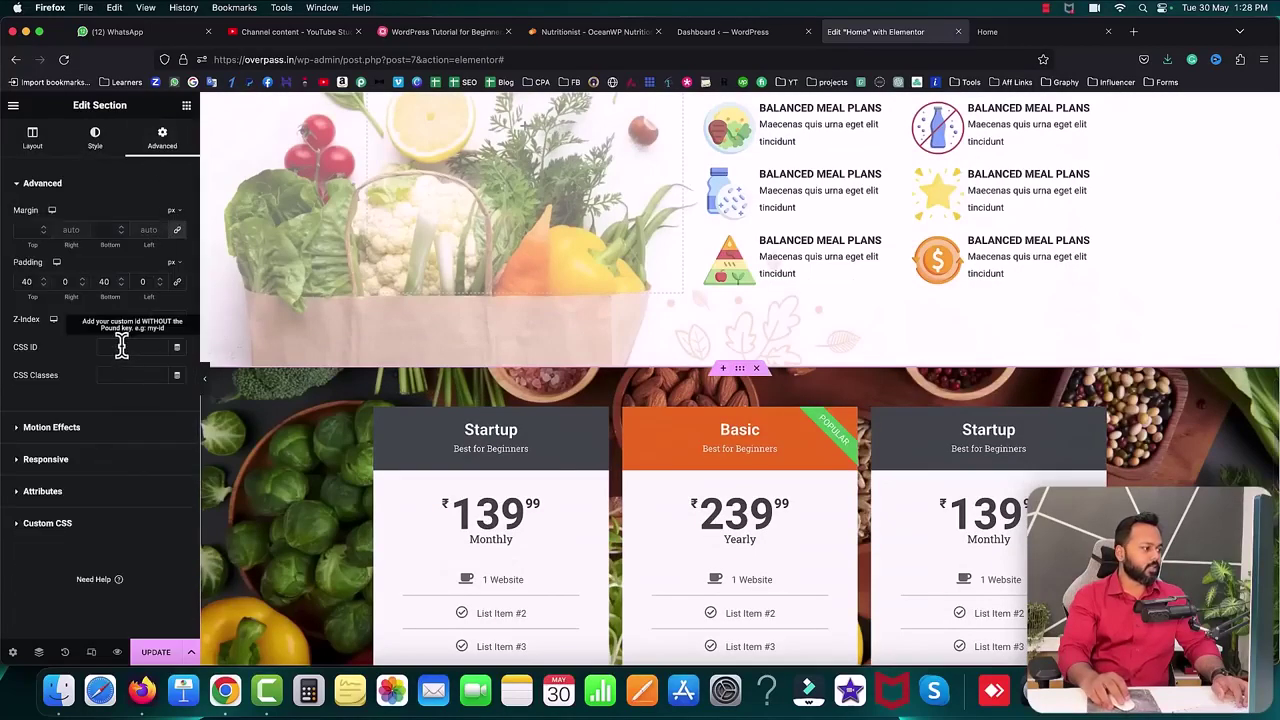
text(pricing)
- Give the Contact Us and FAQs section CSS ID 'contact' and update the page
scroll(797, 284, down, 9)
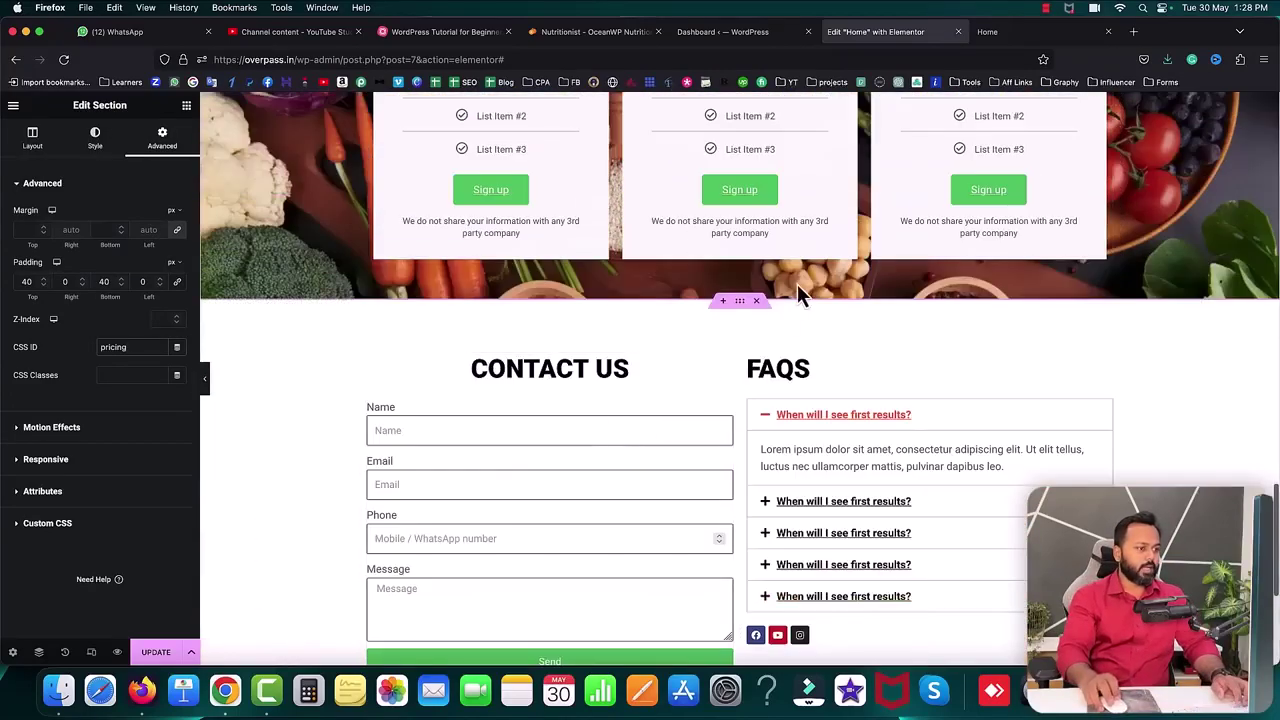
click(739, 301)
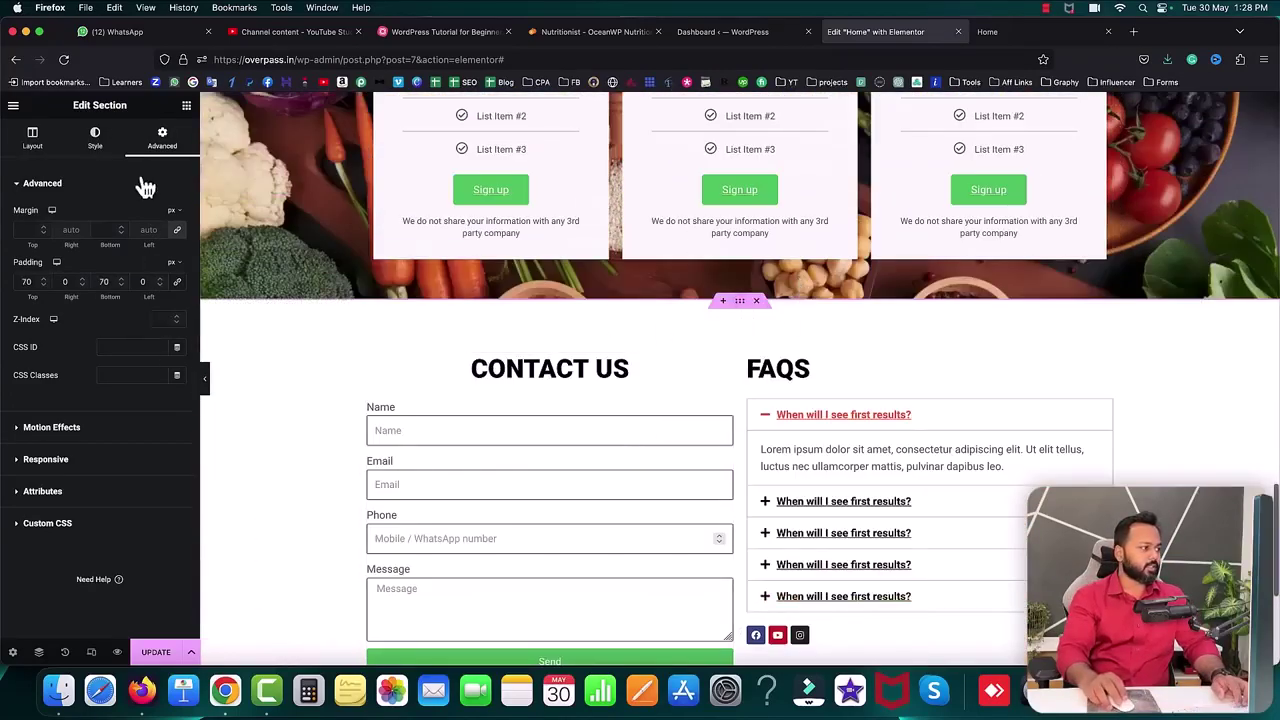
text(contact)
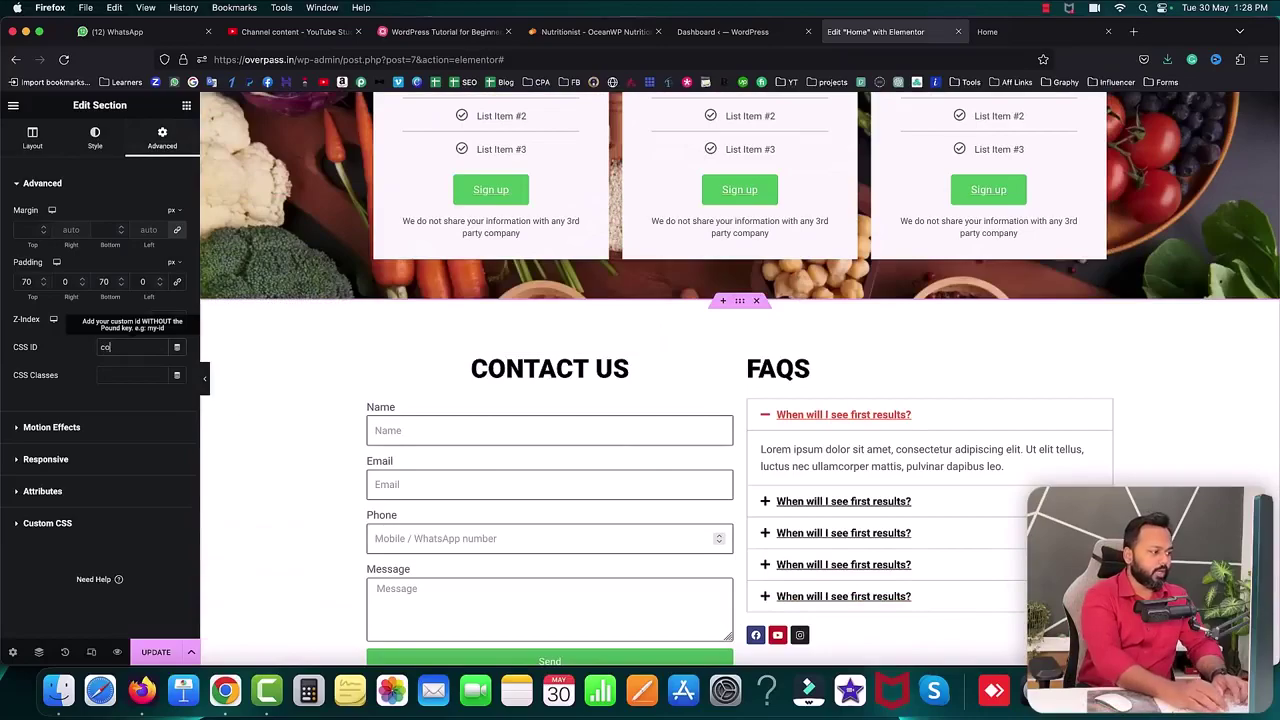
click(157, 660)
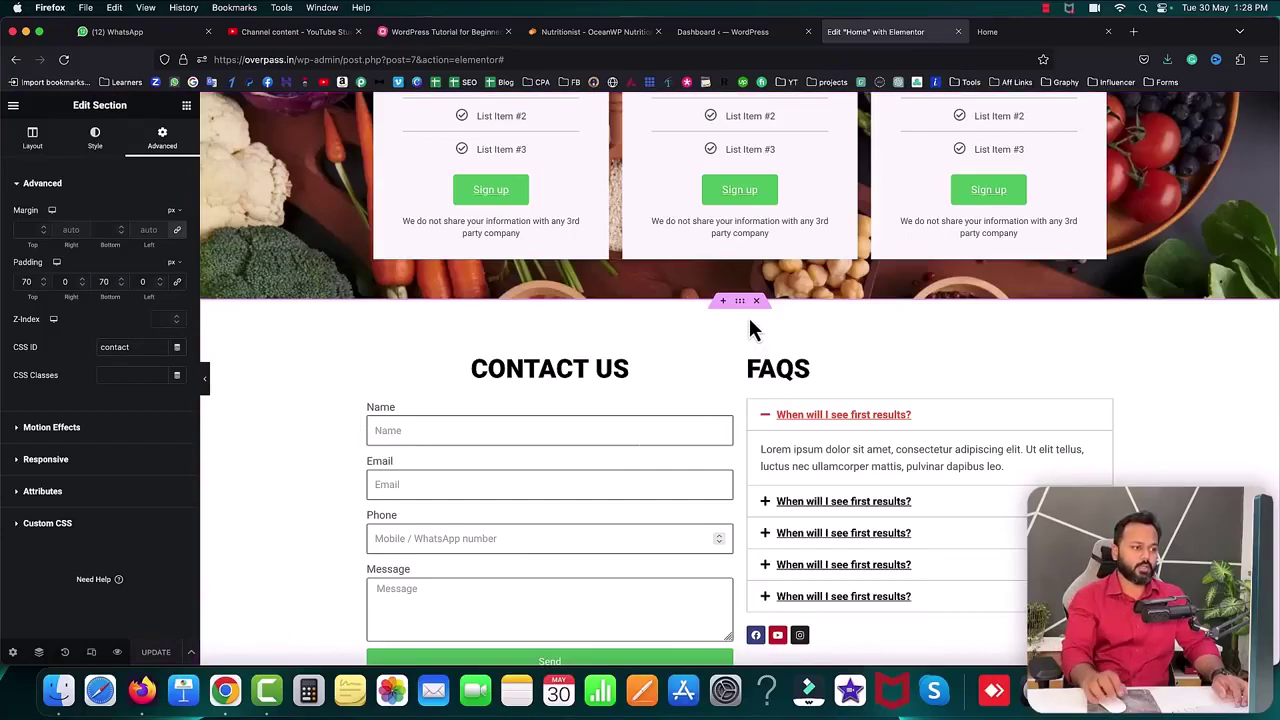
click(728, 33)
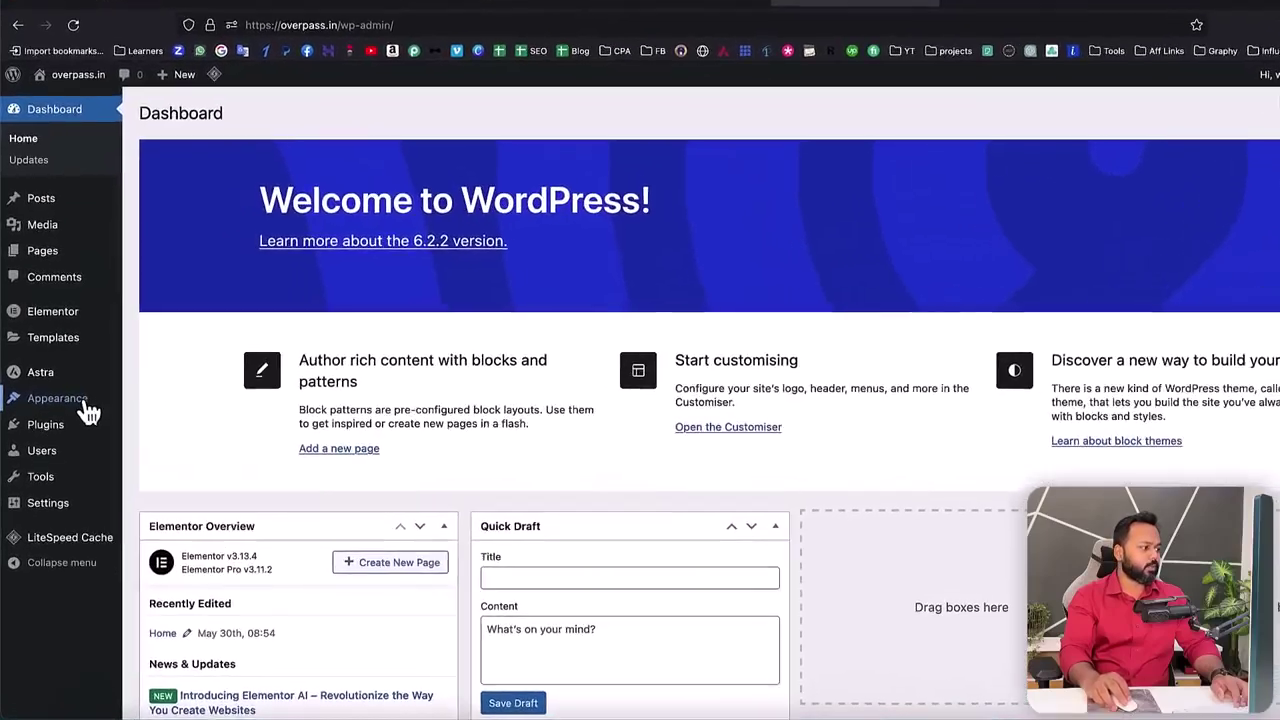
- Create a menu named 'Main menu' assigned to the Primary Menu location
mouse_move(75, 387)
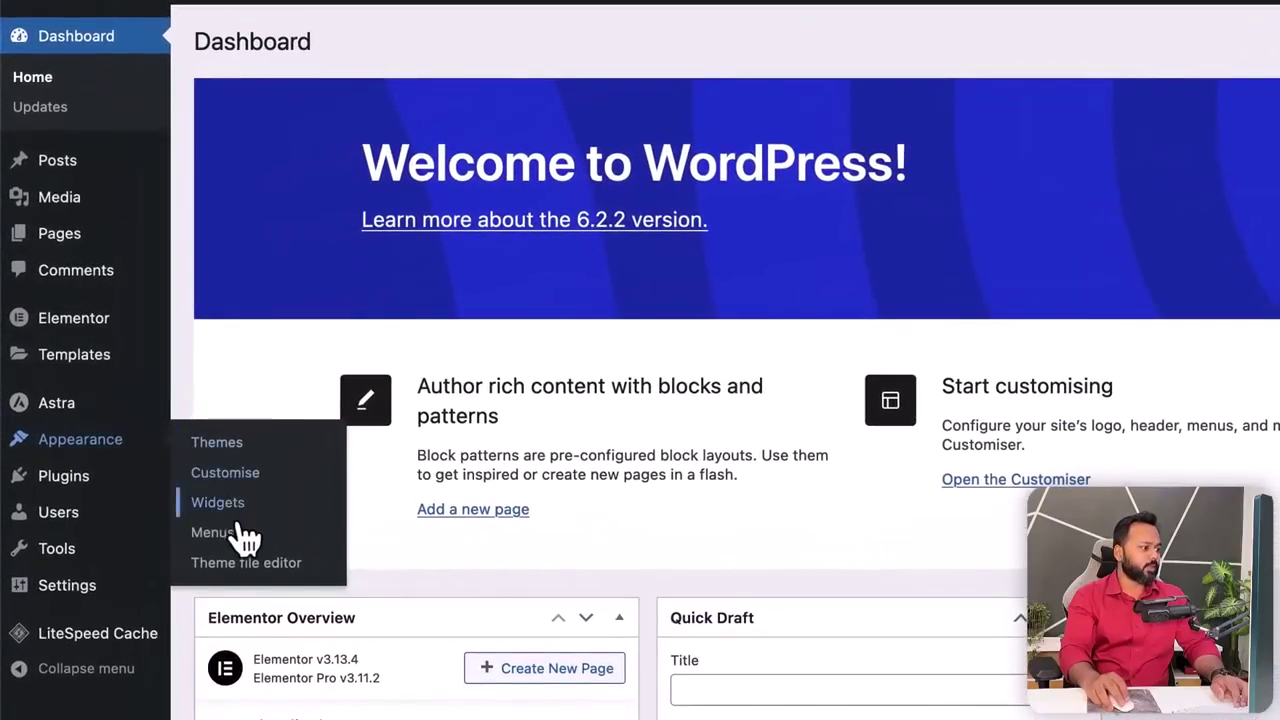
click(218, 536)
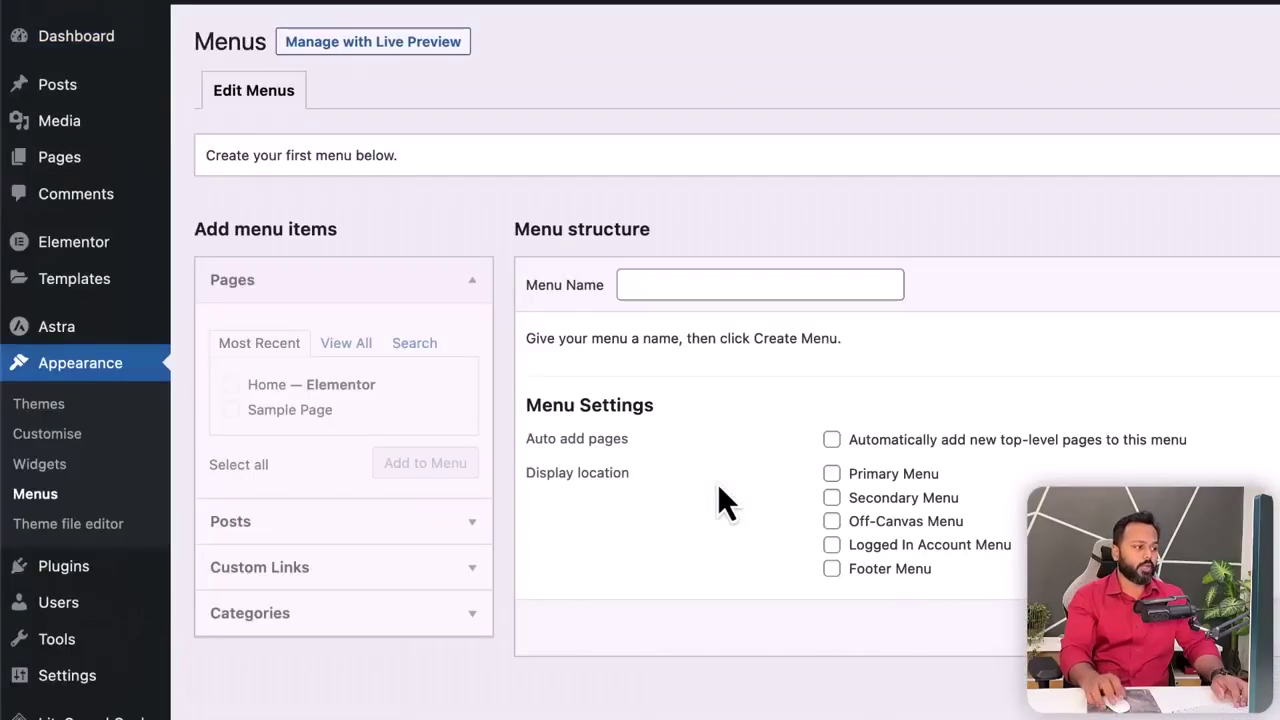
click(686, 284)
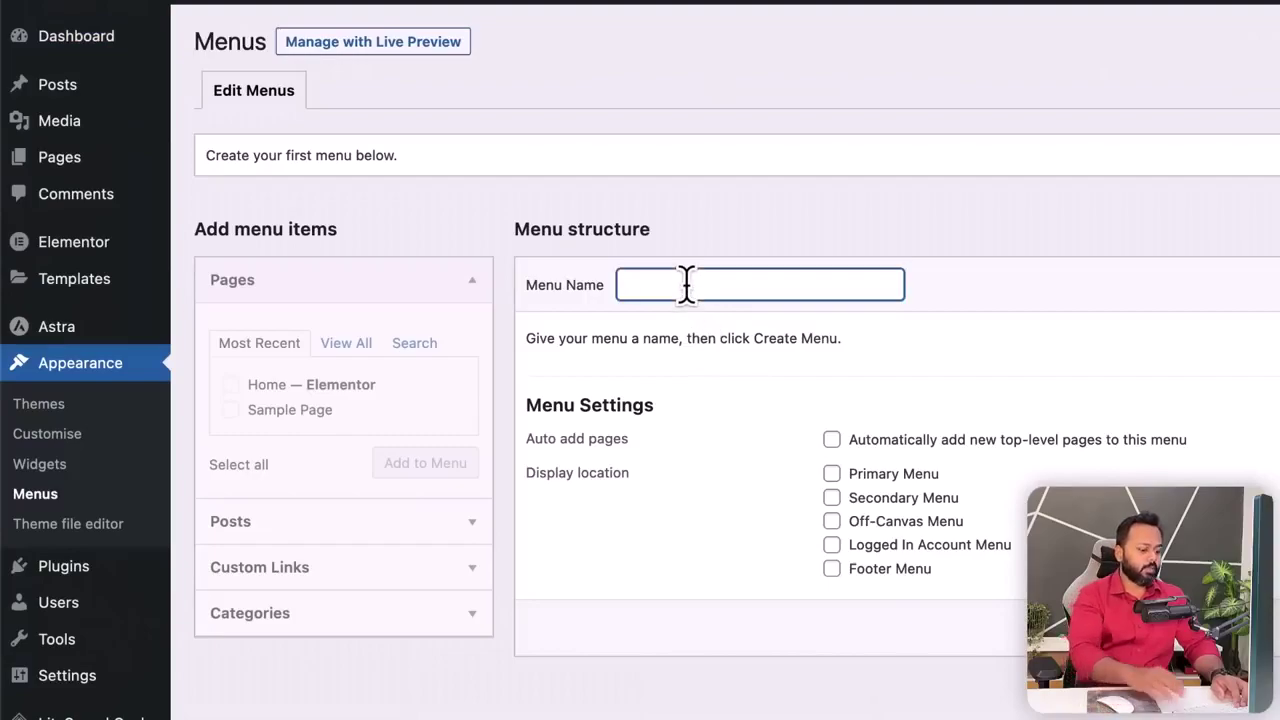
text(Main menu)
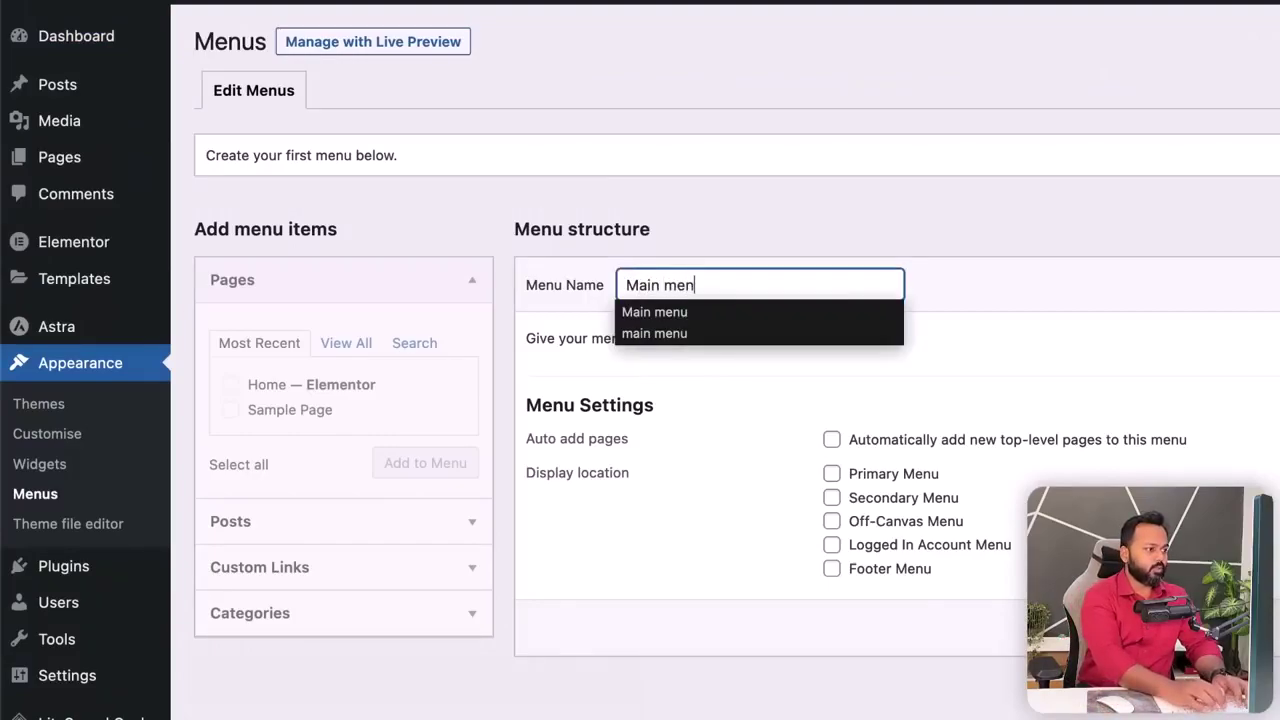
click(1034, 346)
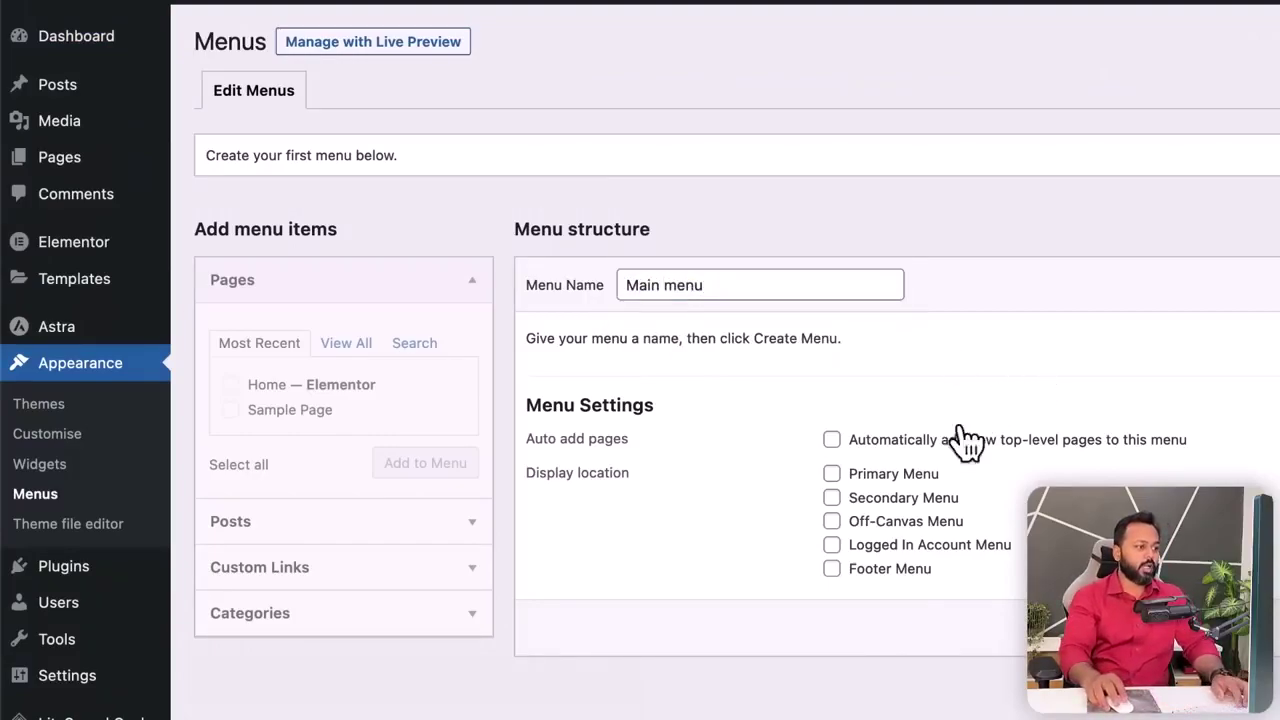
click(868, 477)
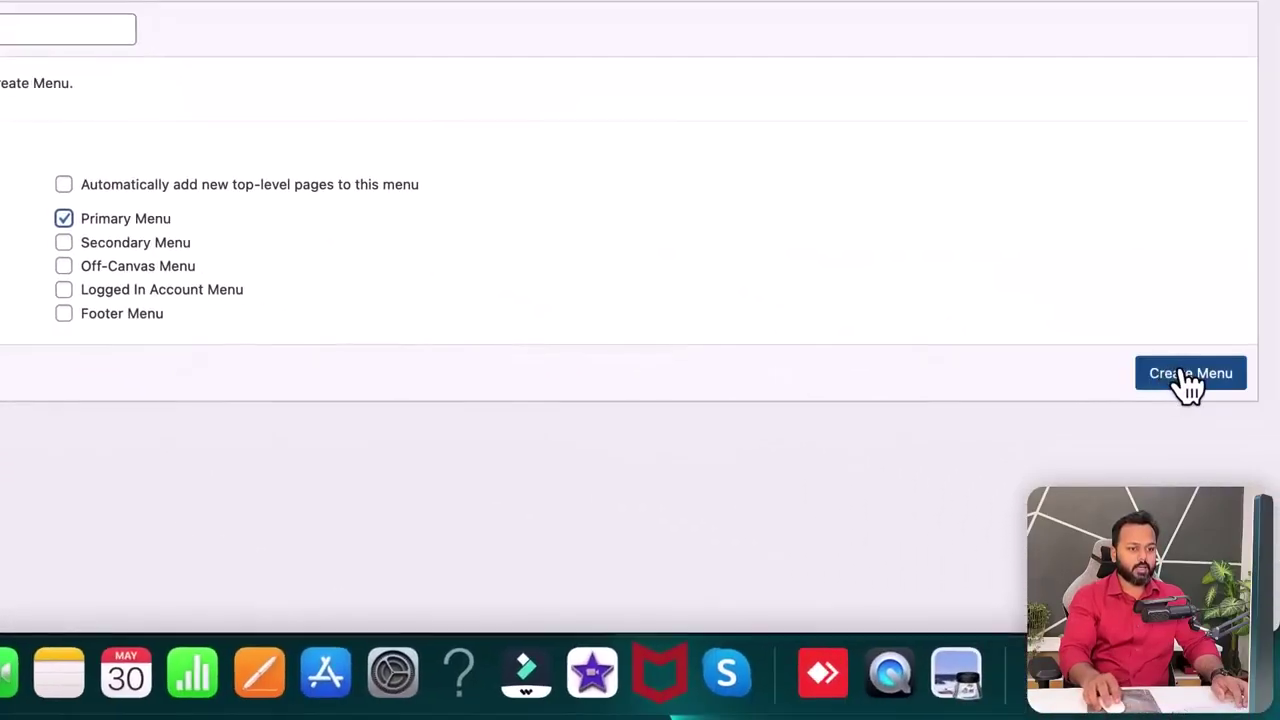
click(1188, 380)
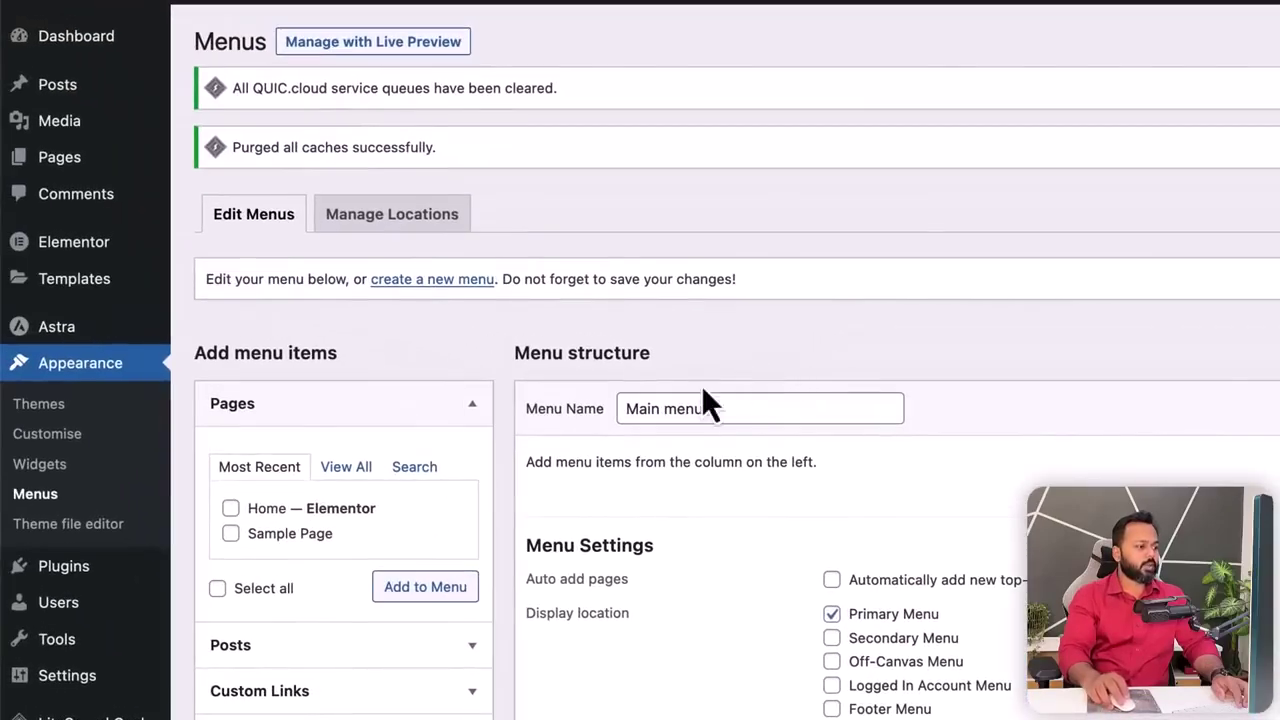
- Expand the Custom Links panel to begin adding a menu link
drag(626, 408, 716, 410)
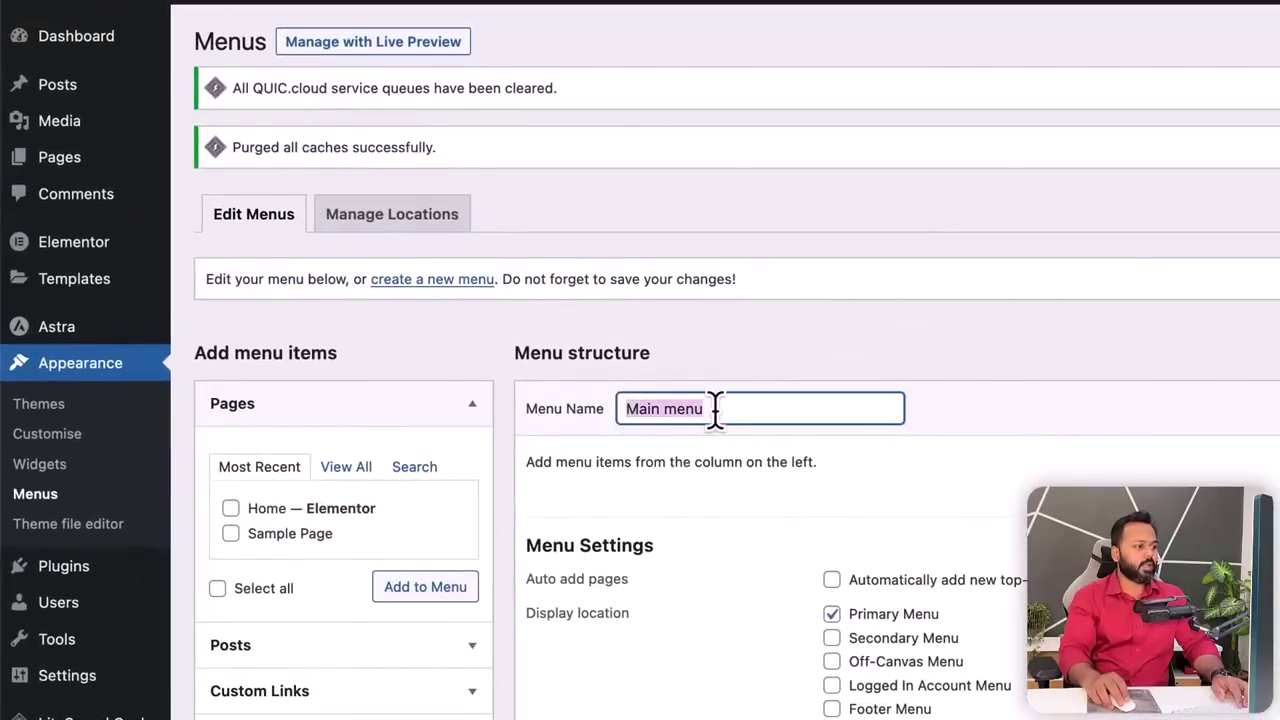
click(717, 452)
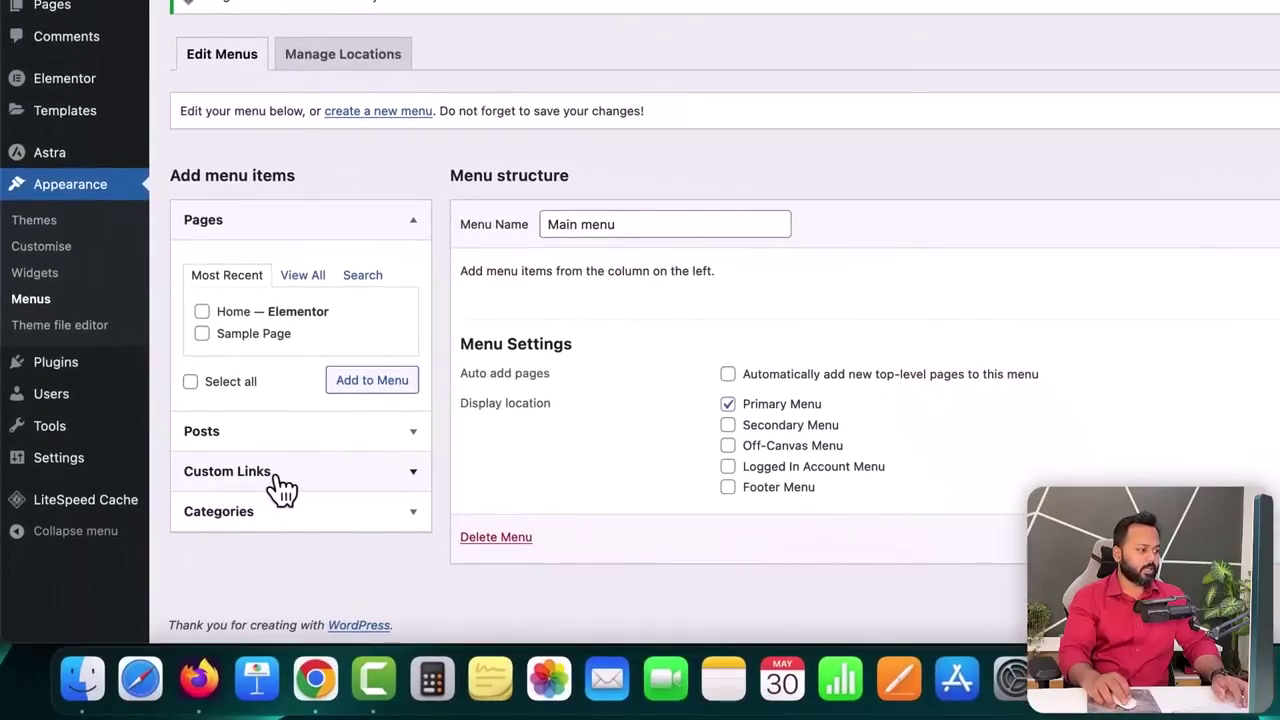
click(280, 480)
click(279, 402)
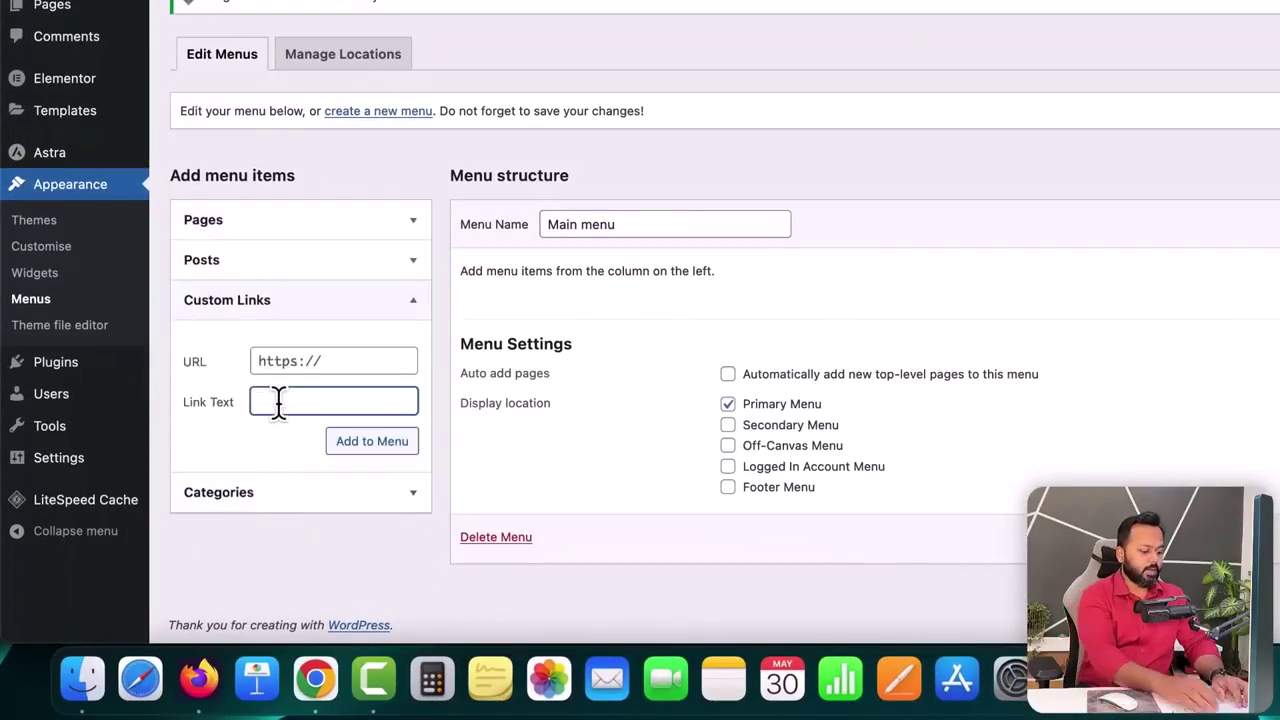
- Enter Home as the custom link text and copy the homepage address from the live site tab
text(Home)
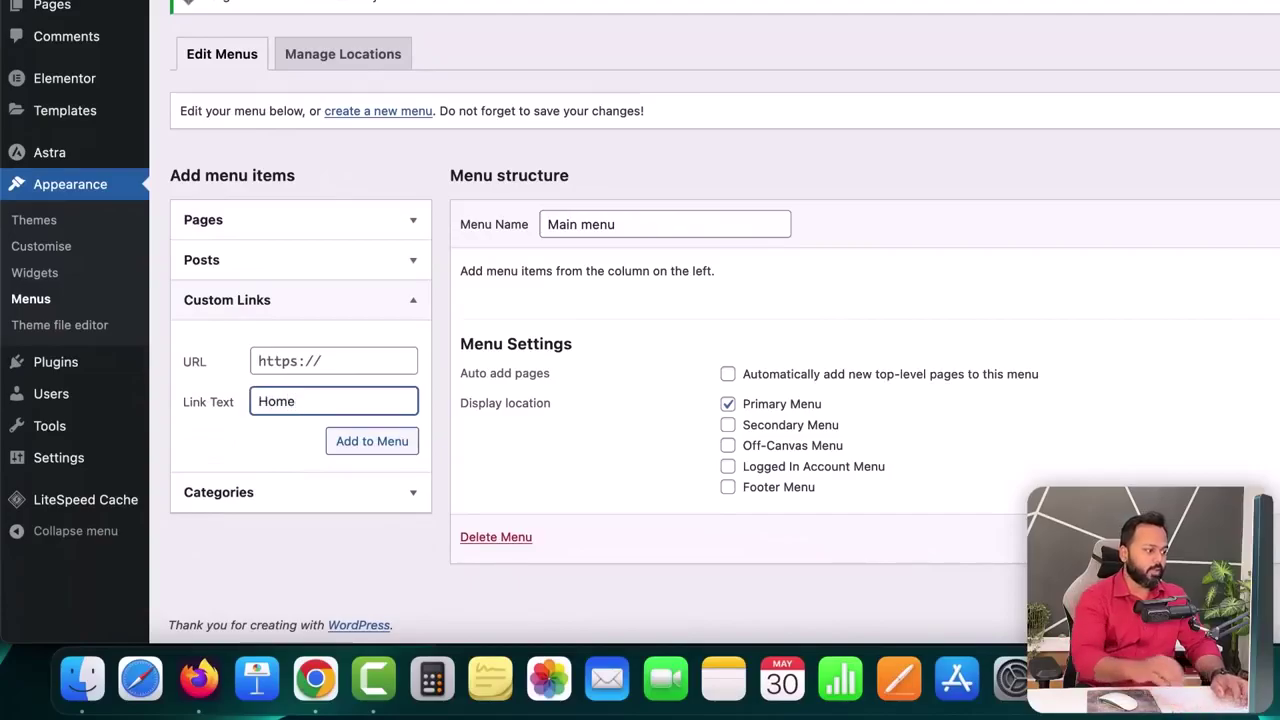
click(277, 363)
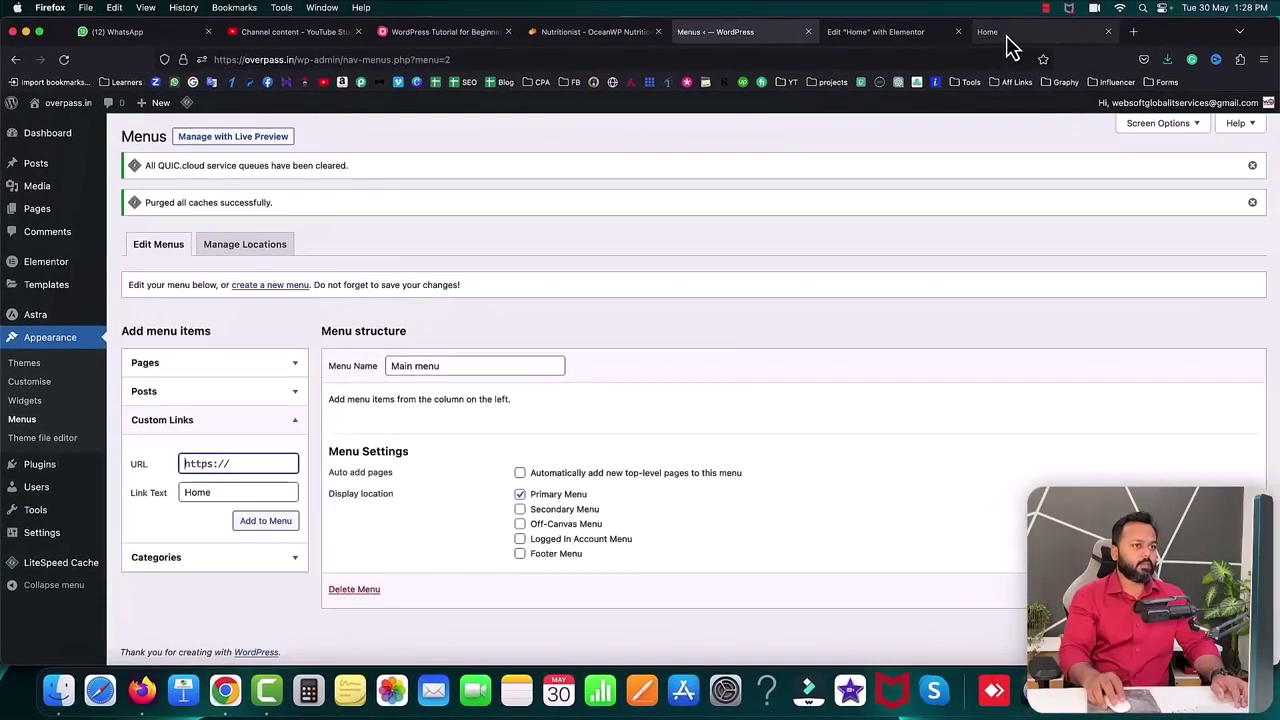
click(1006, 33)
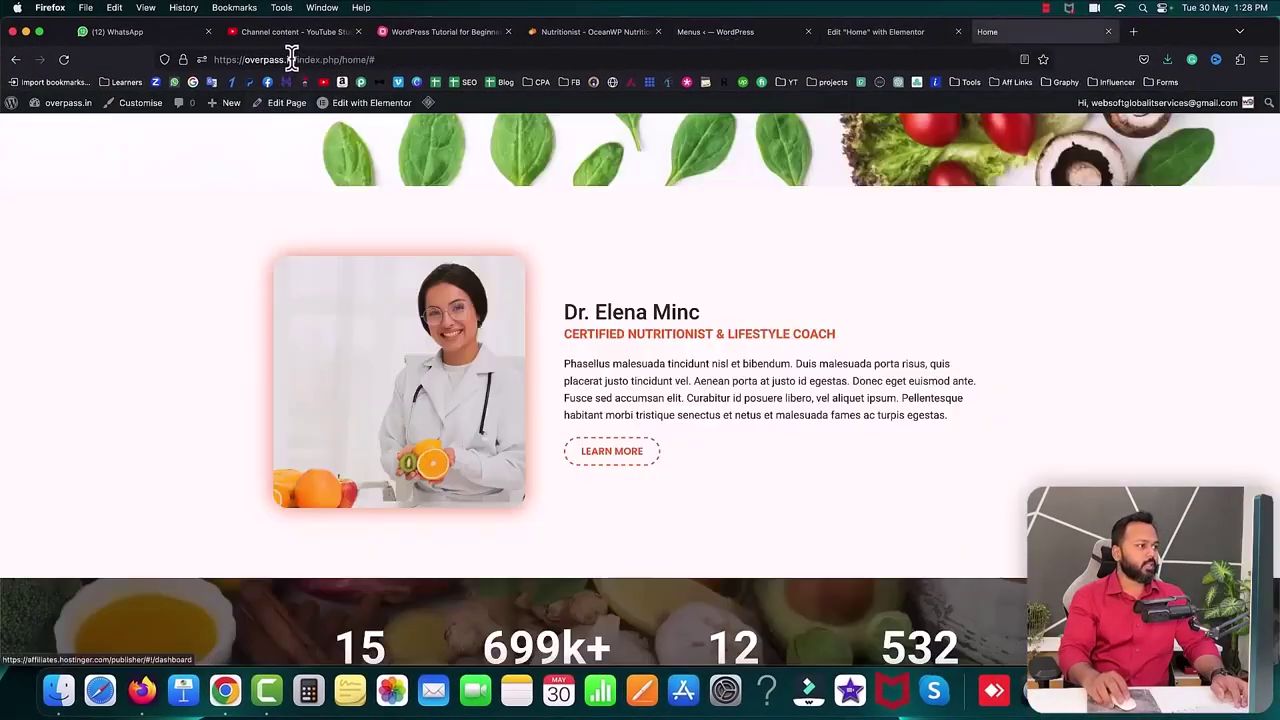
click(244, 58)
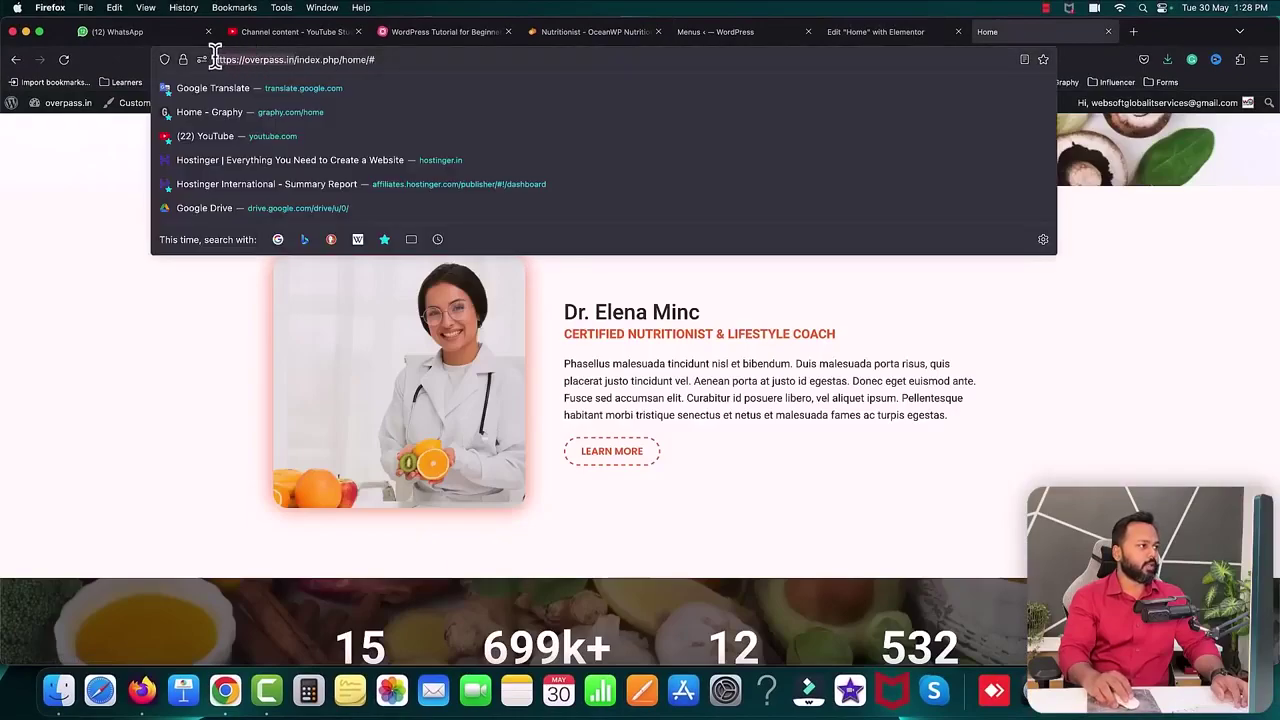
right_click(220, 62)
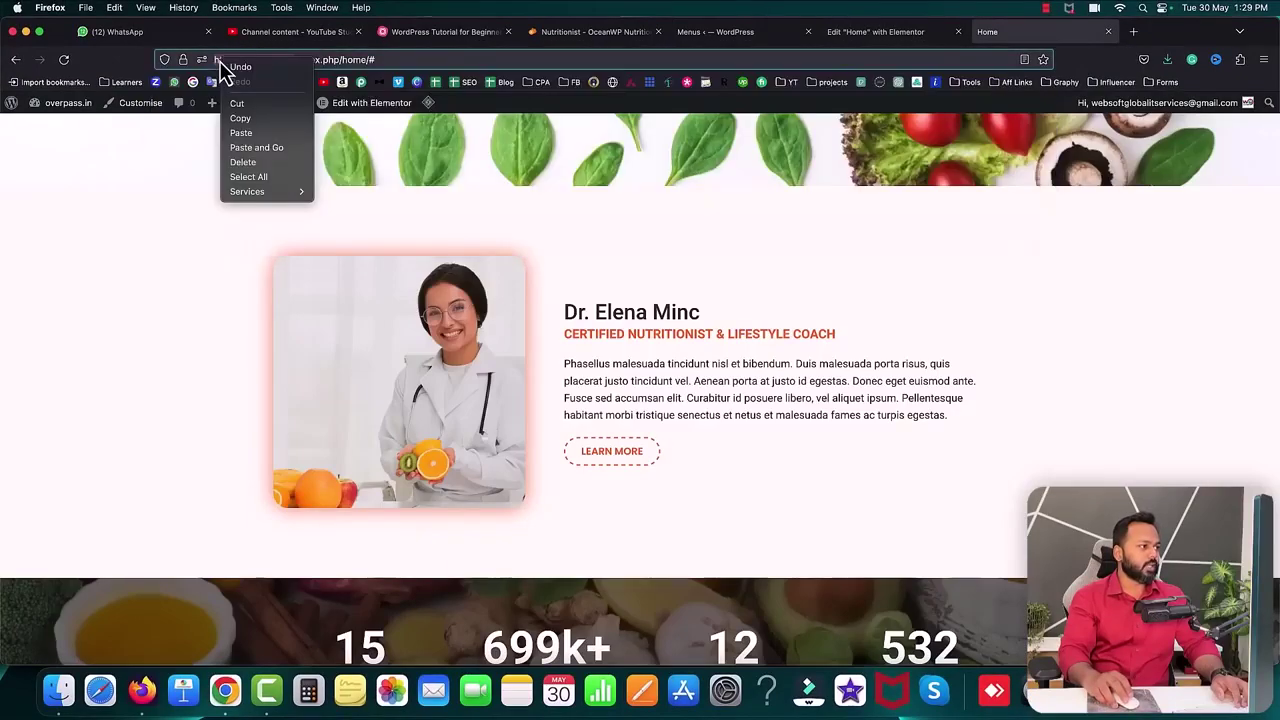
click(245, 121)
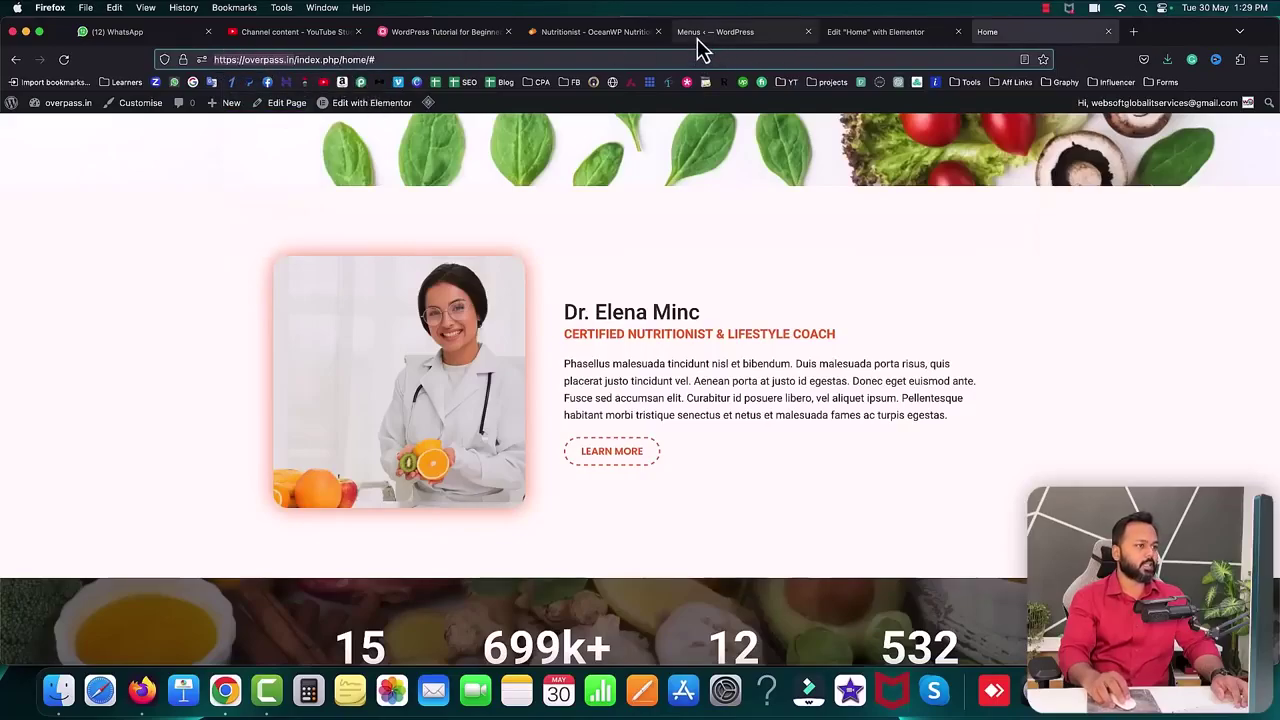
click(708, 32)
click(225, 464)
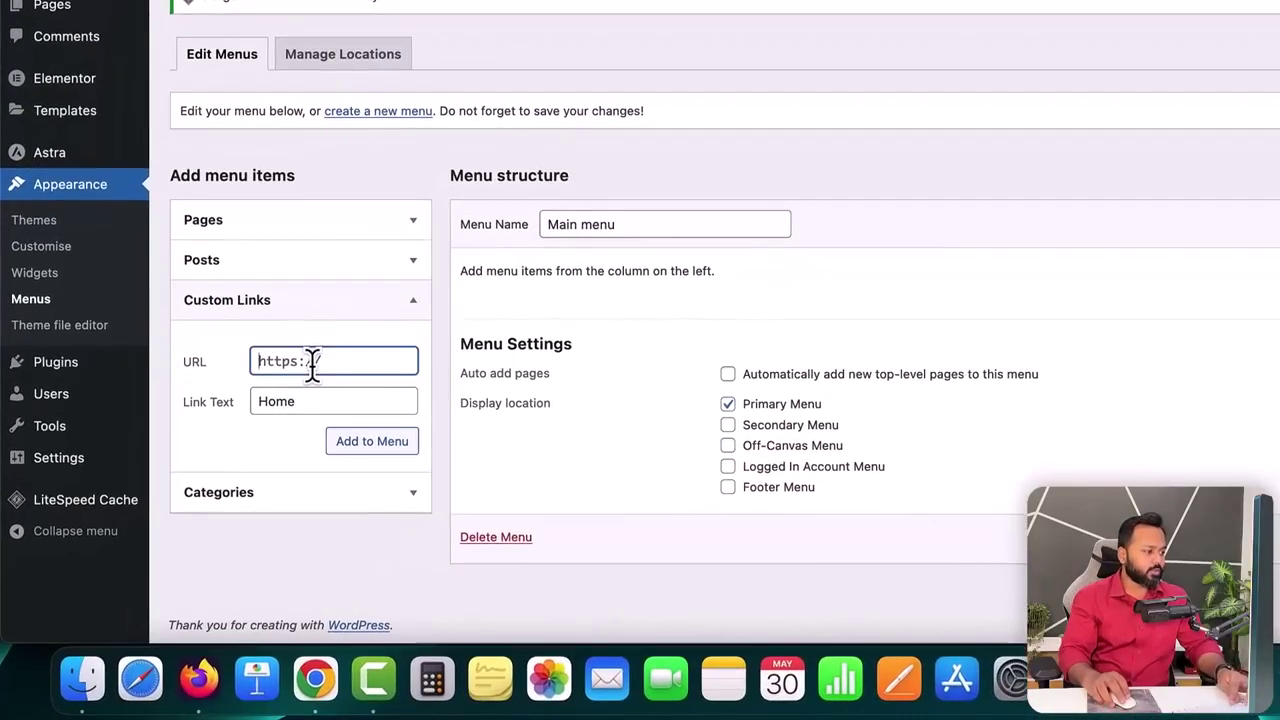
key(super+v)
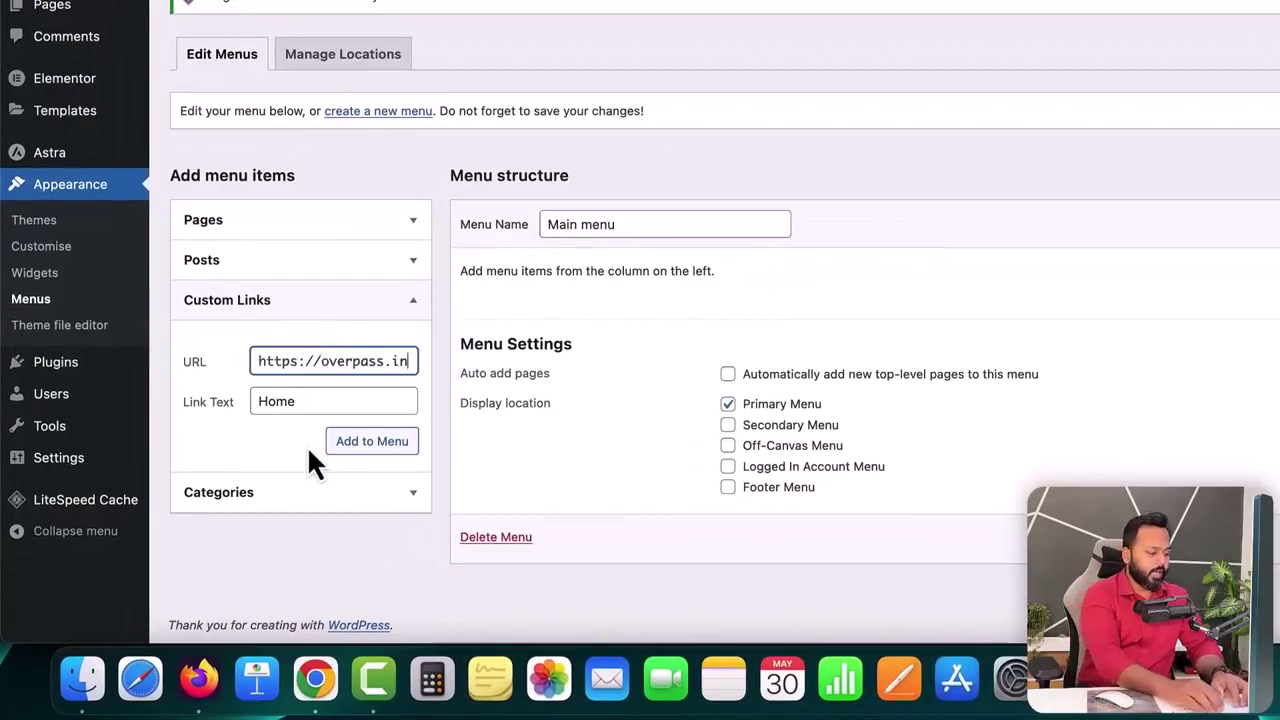
text(/#)
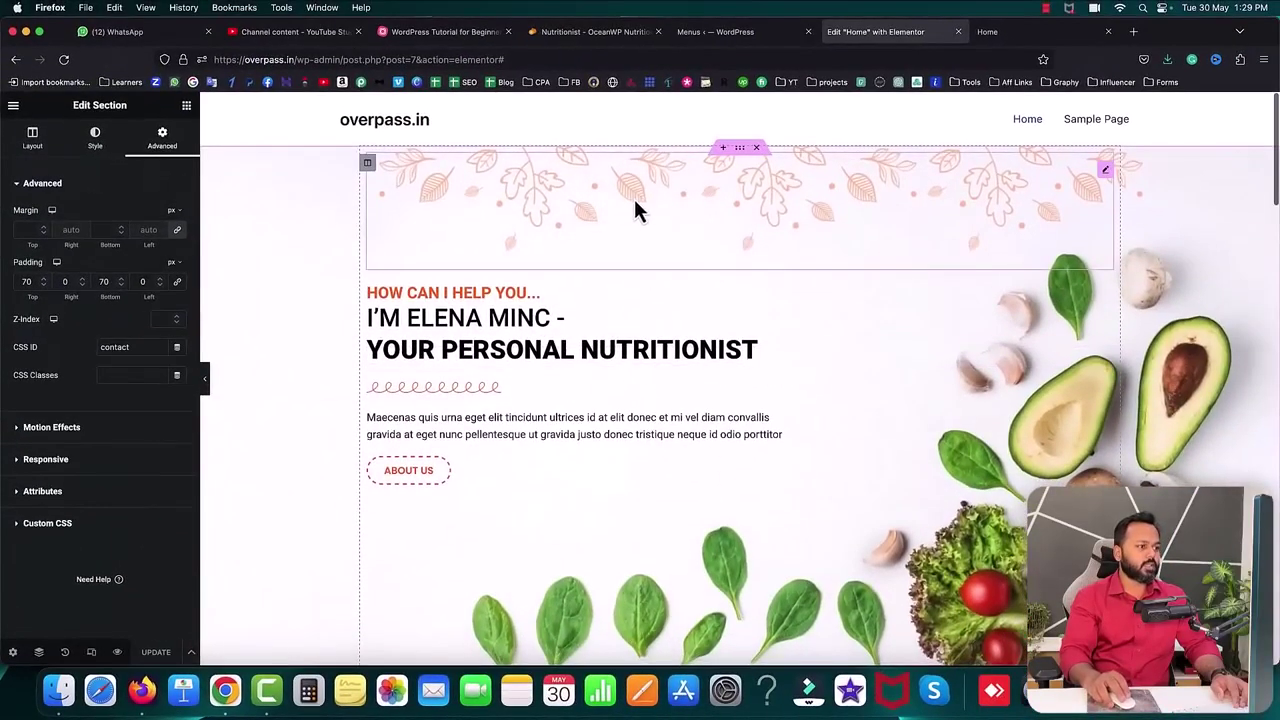
click(740, 150)
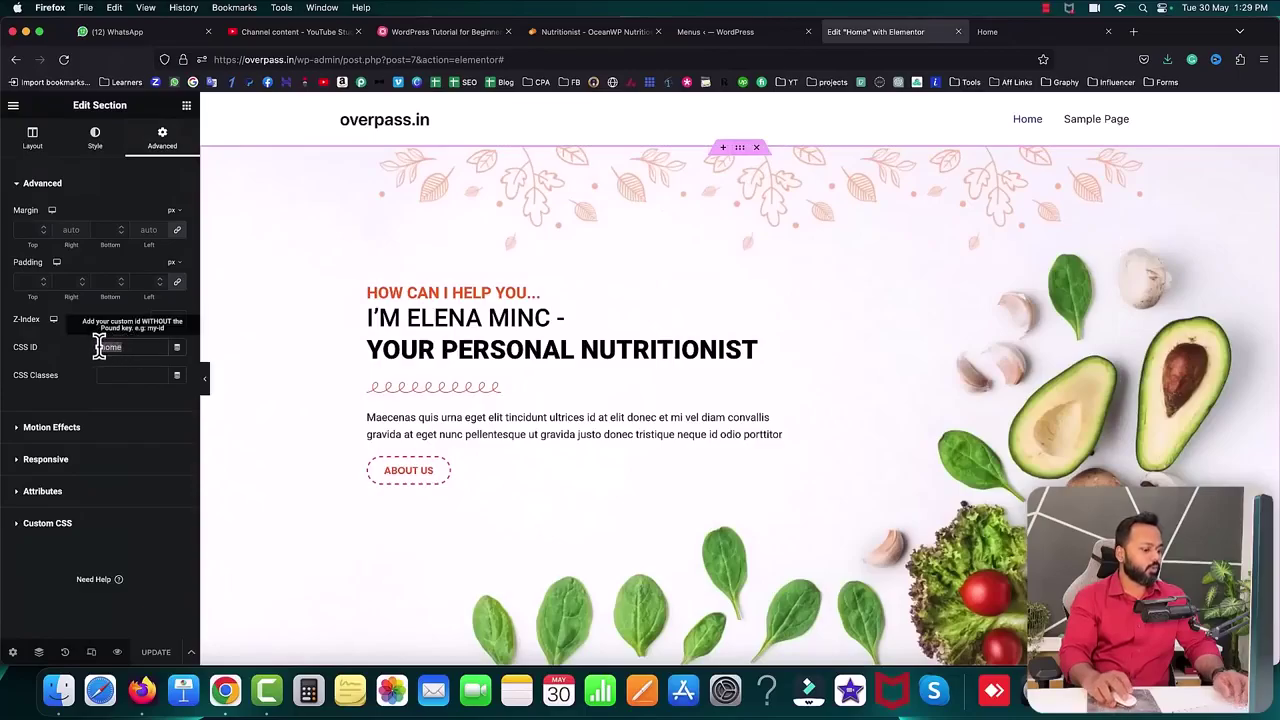
click(750, 33)
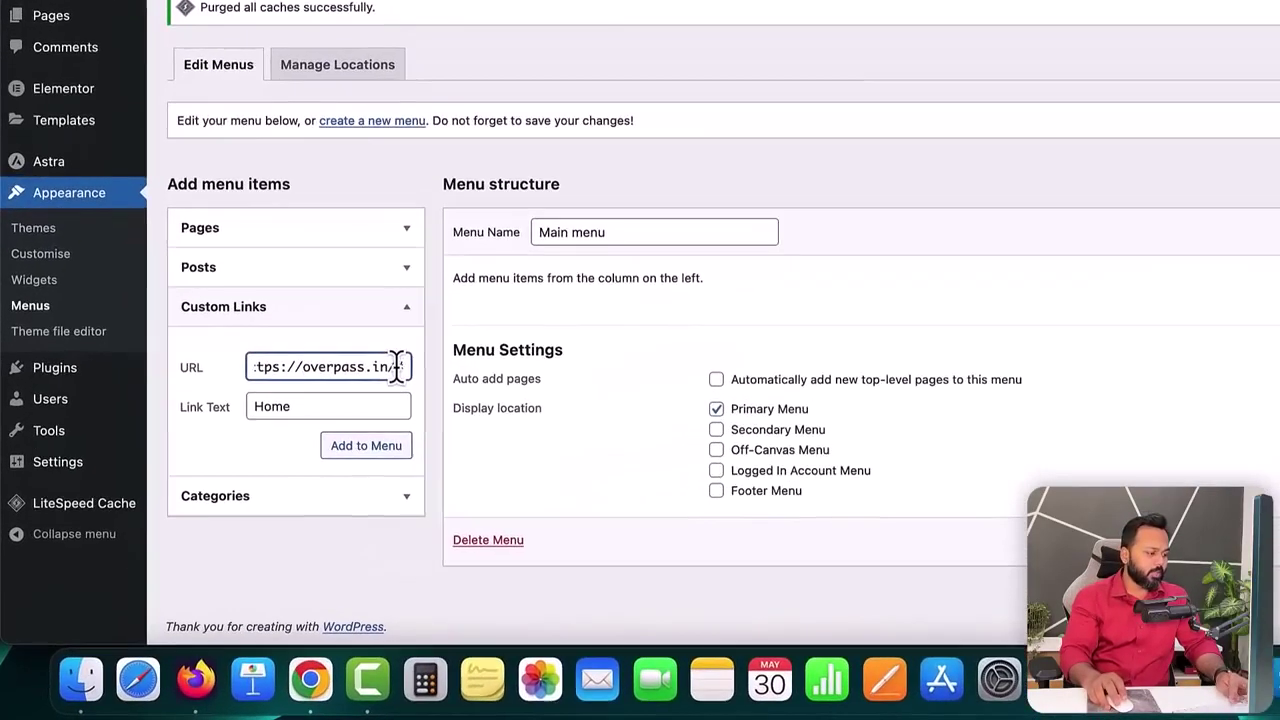
text(#home)
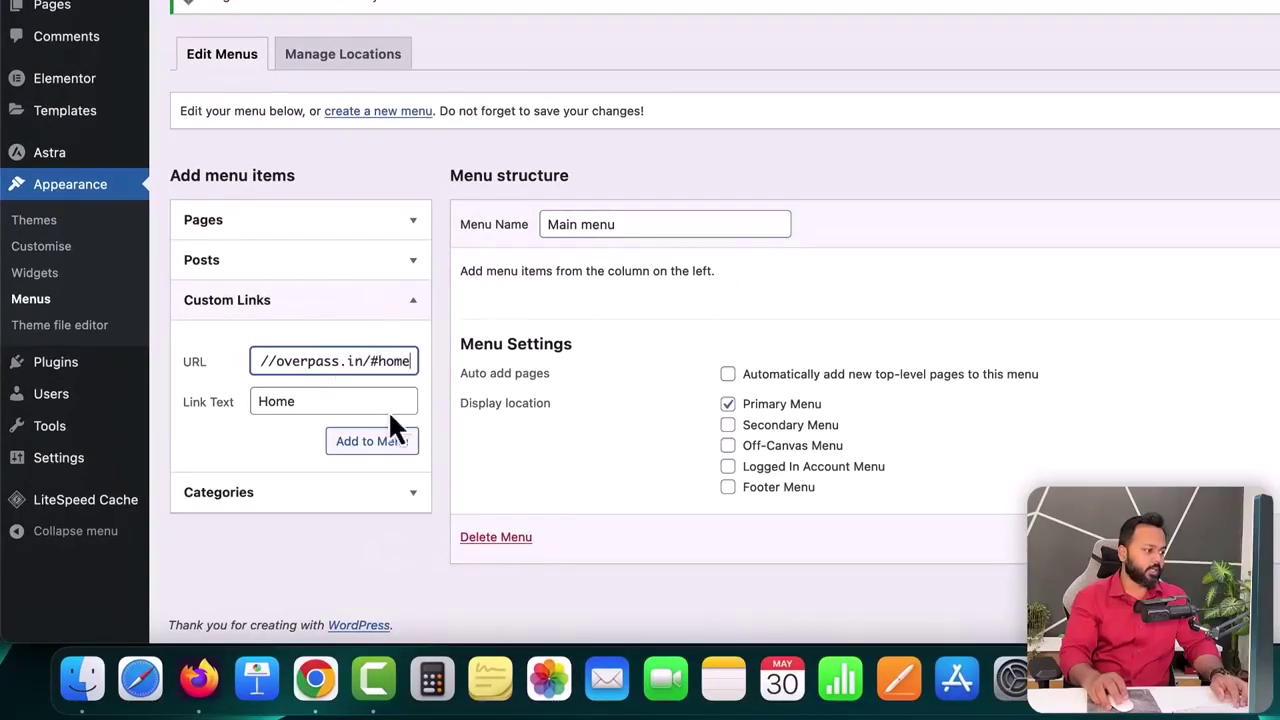
click(379, 447)
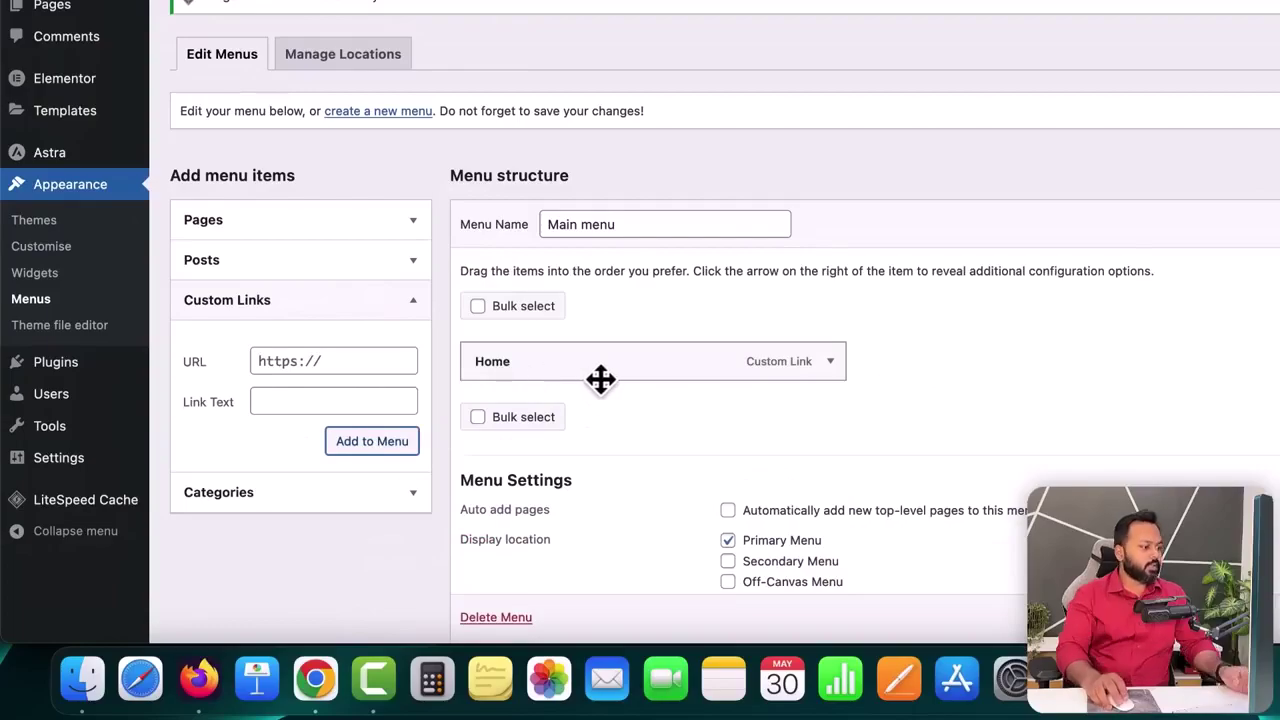
- Add an About me custom link pointing to overpass.in/#about
click(385, 400)
text(About me)
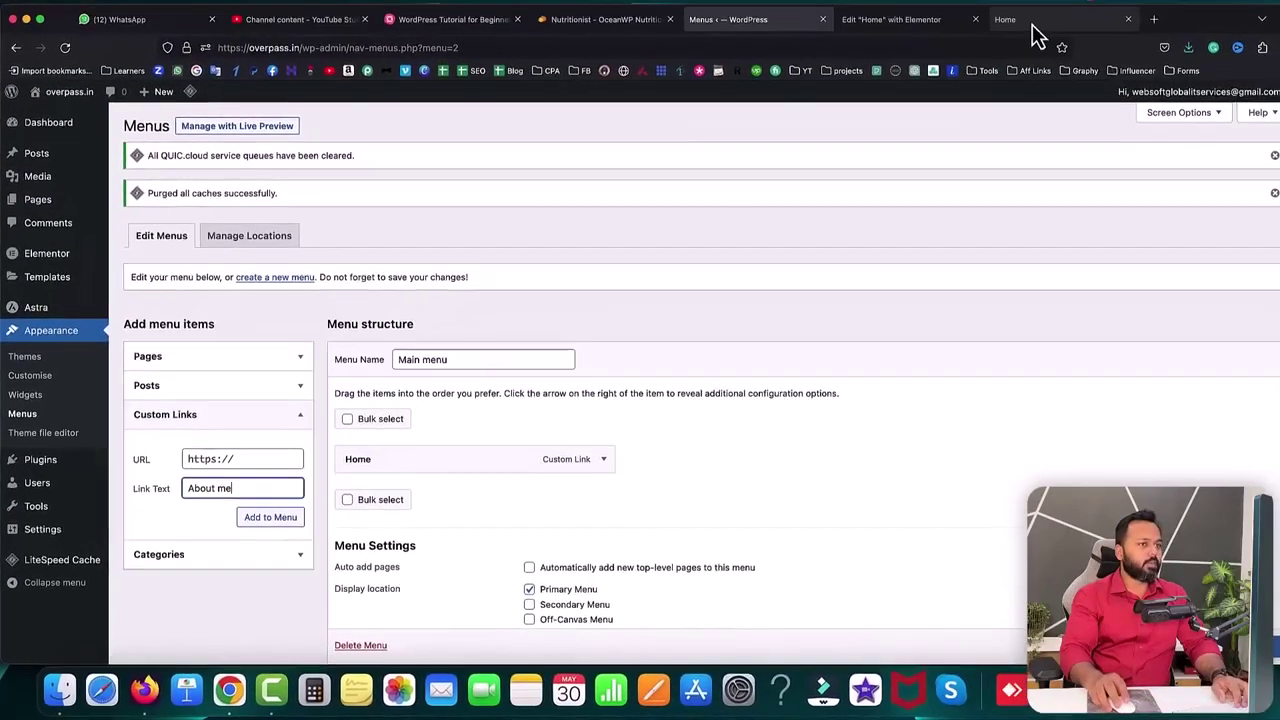
click(1033, 27)
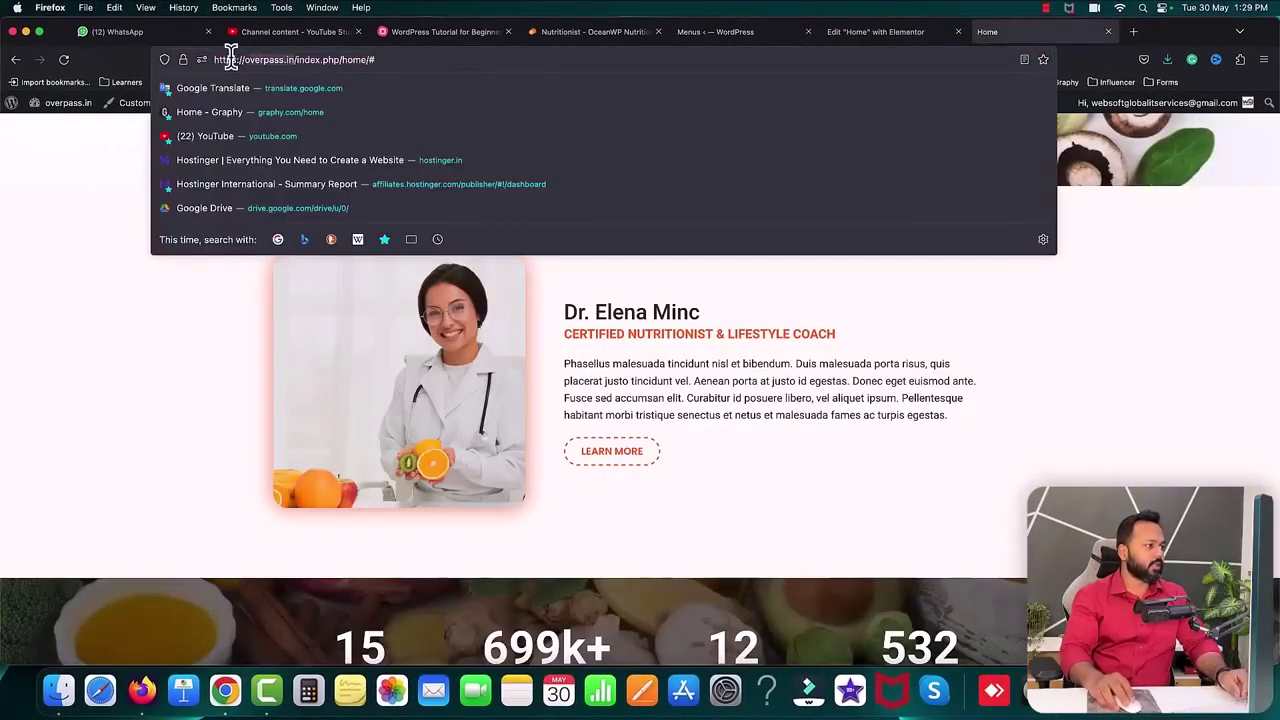
click(728, 33)
click(232, 463)
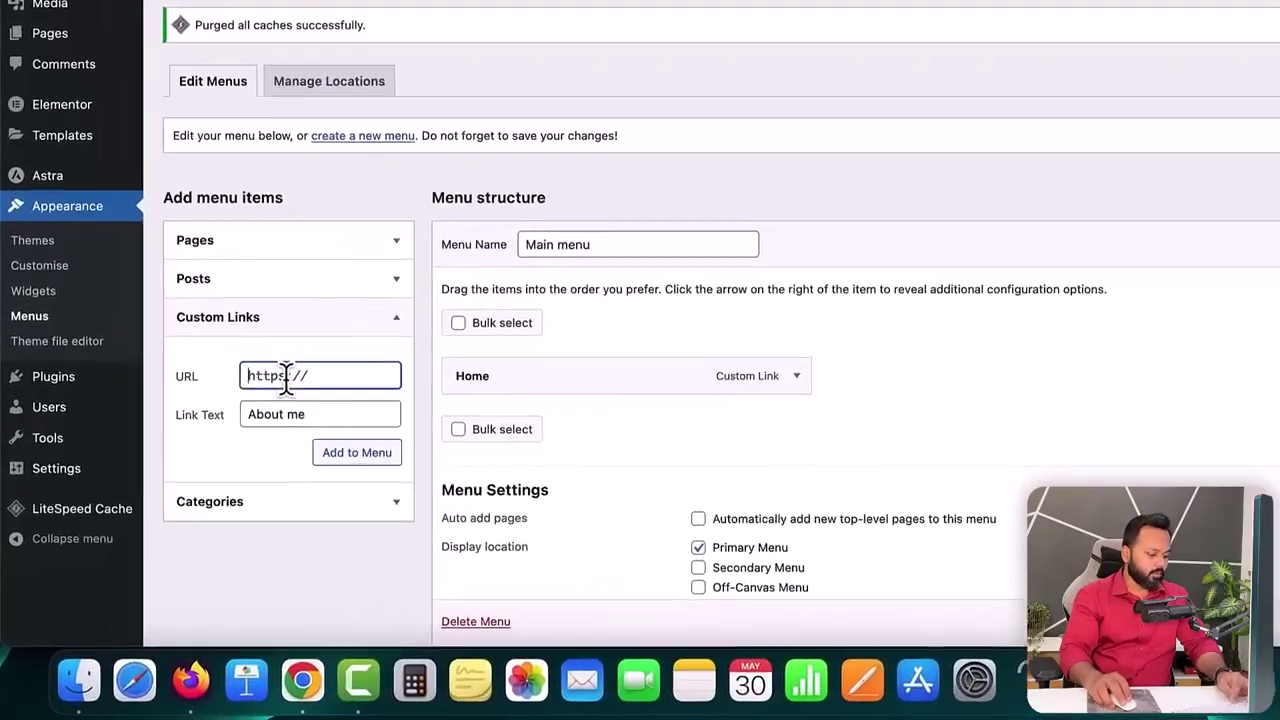
text(overpass.in/)
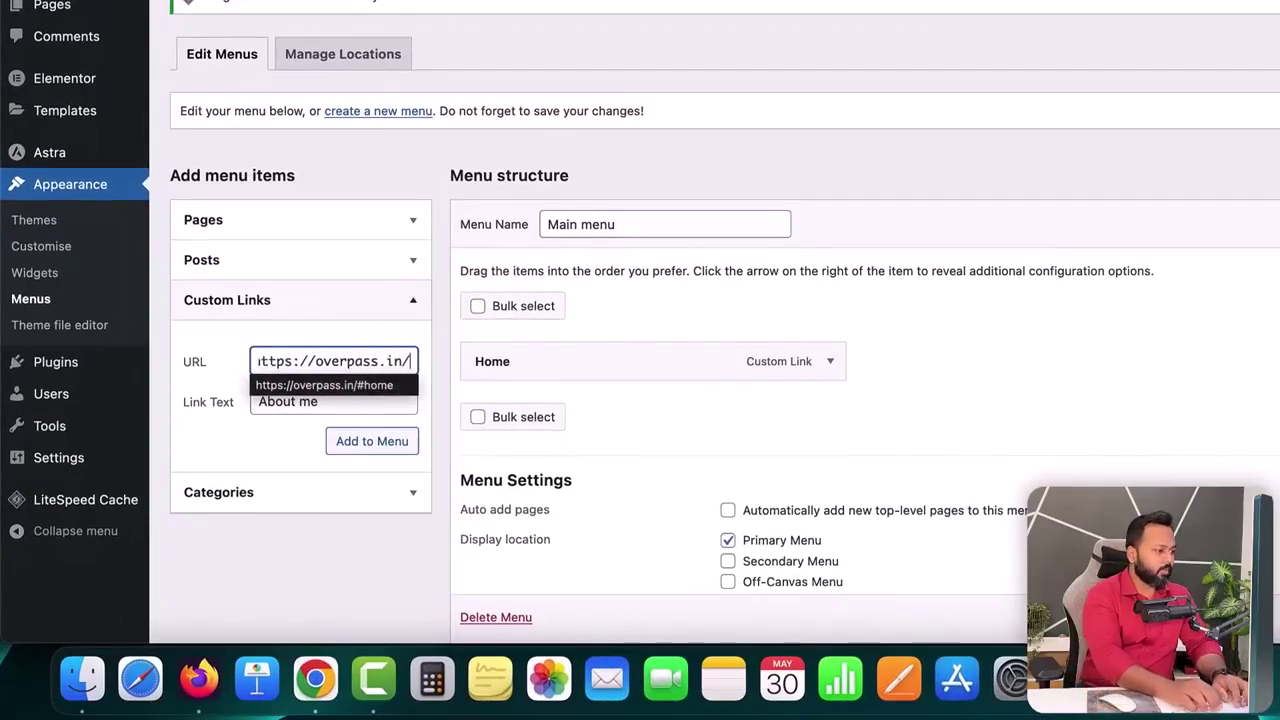
text(#about)
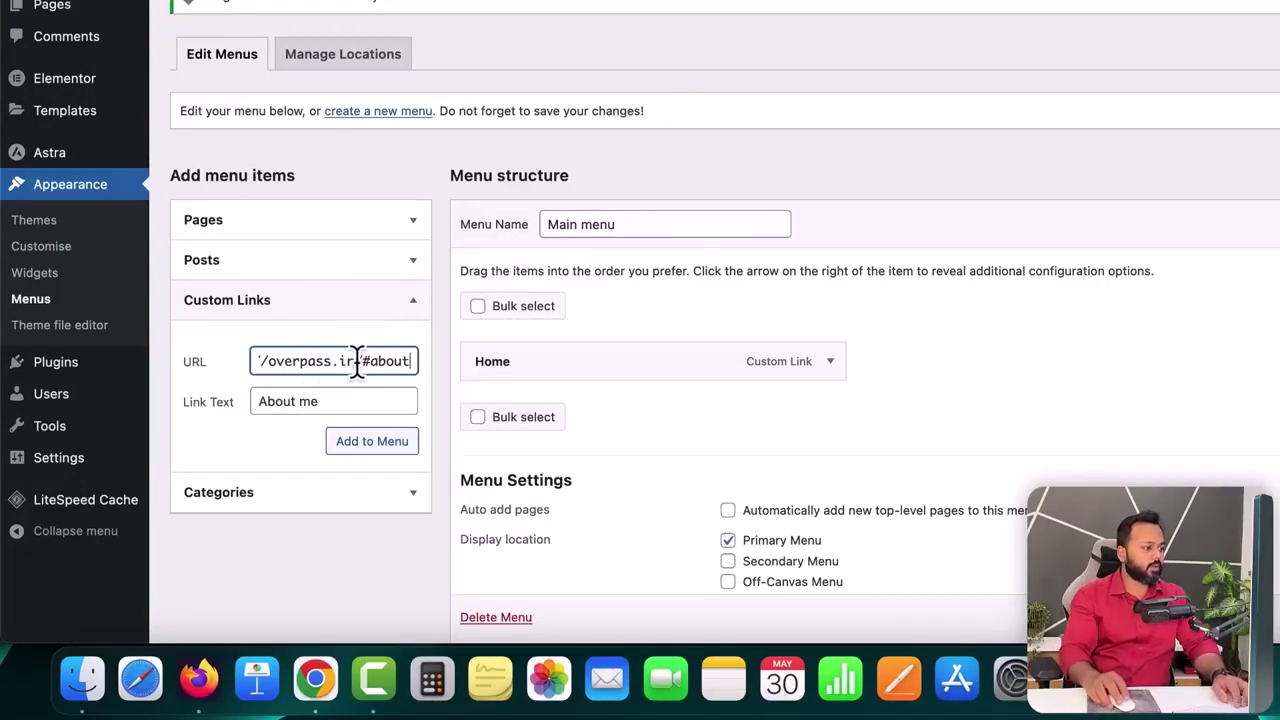
click(385, 443)
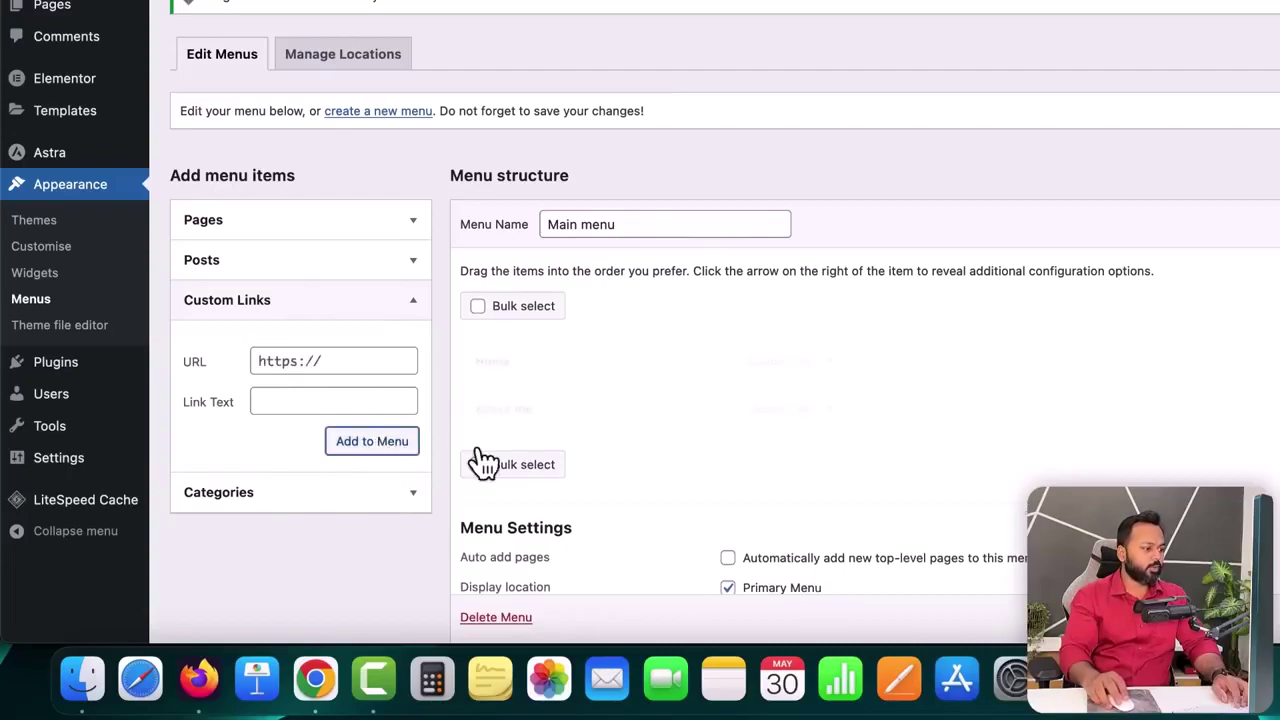
- Add an Our Programs custom link pointing to overpass.in/#program
click(323, 360)
text(overpass.in/#prog)
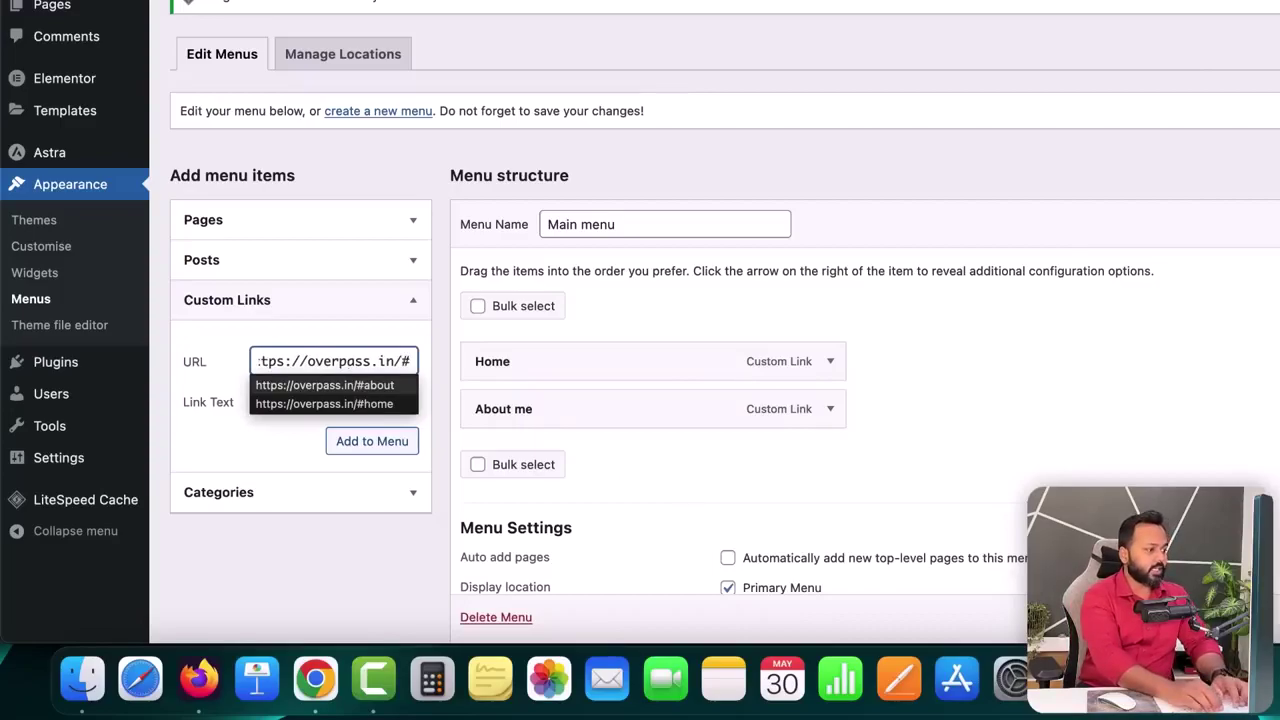
key(BackSpace)
key(BackSpace)
text(ogram)
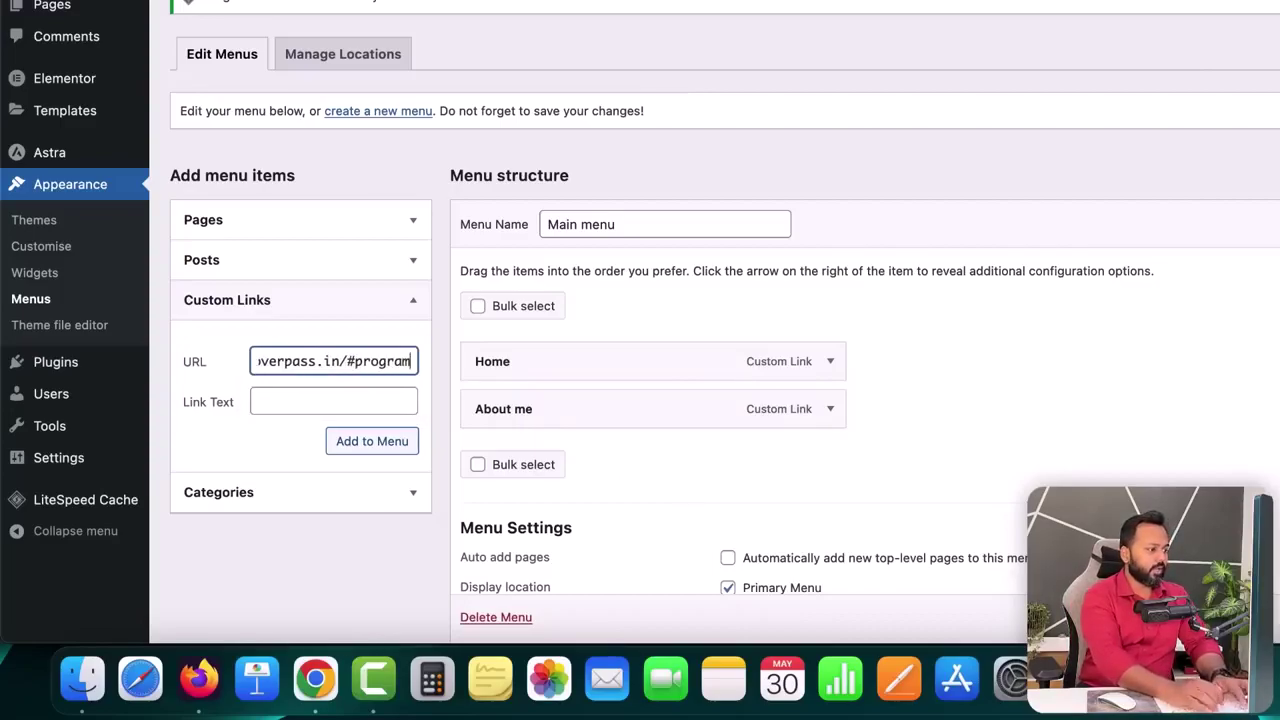
click(334, 403)
text(Our Programs)
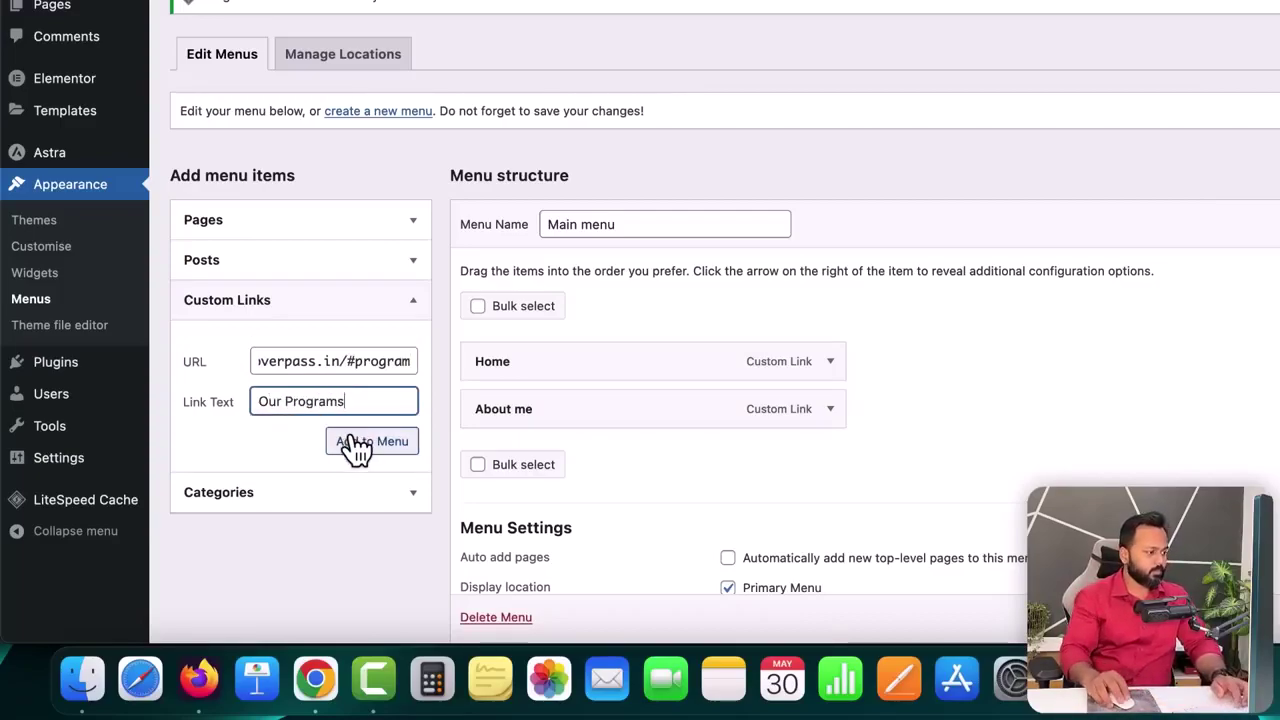
click(356, 443)
- Add a Pricing Plans custom link pointing to overpass.in/#pricing
click(337, 362)
text(overpass.in)
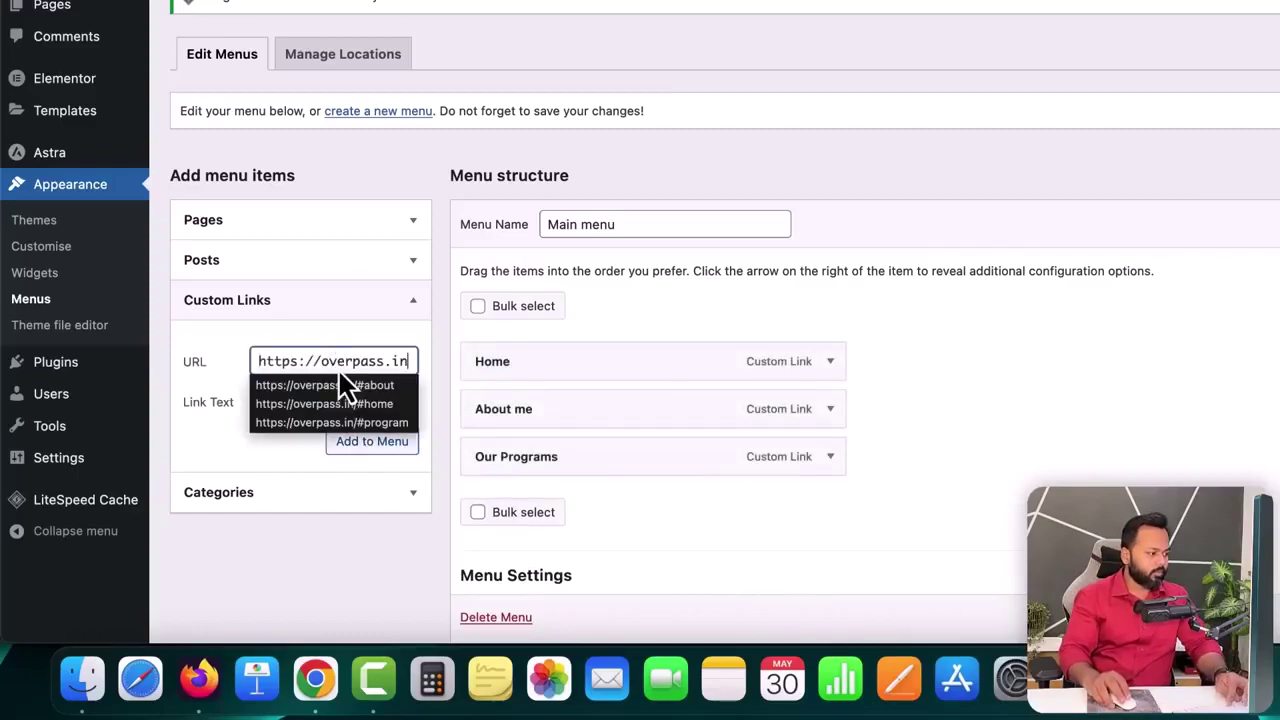
text(/#pricing)
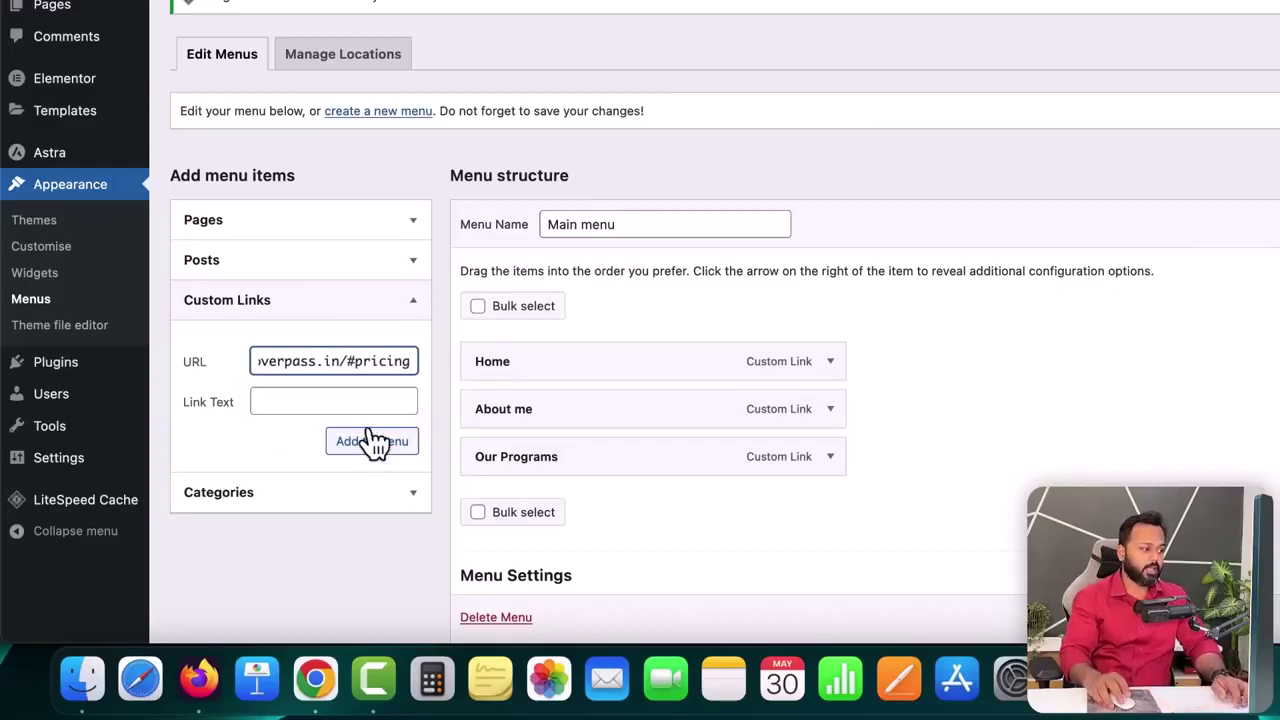
click(347, 400)
text(Pr)
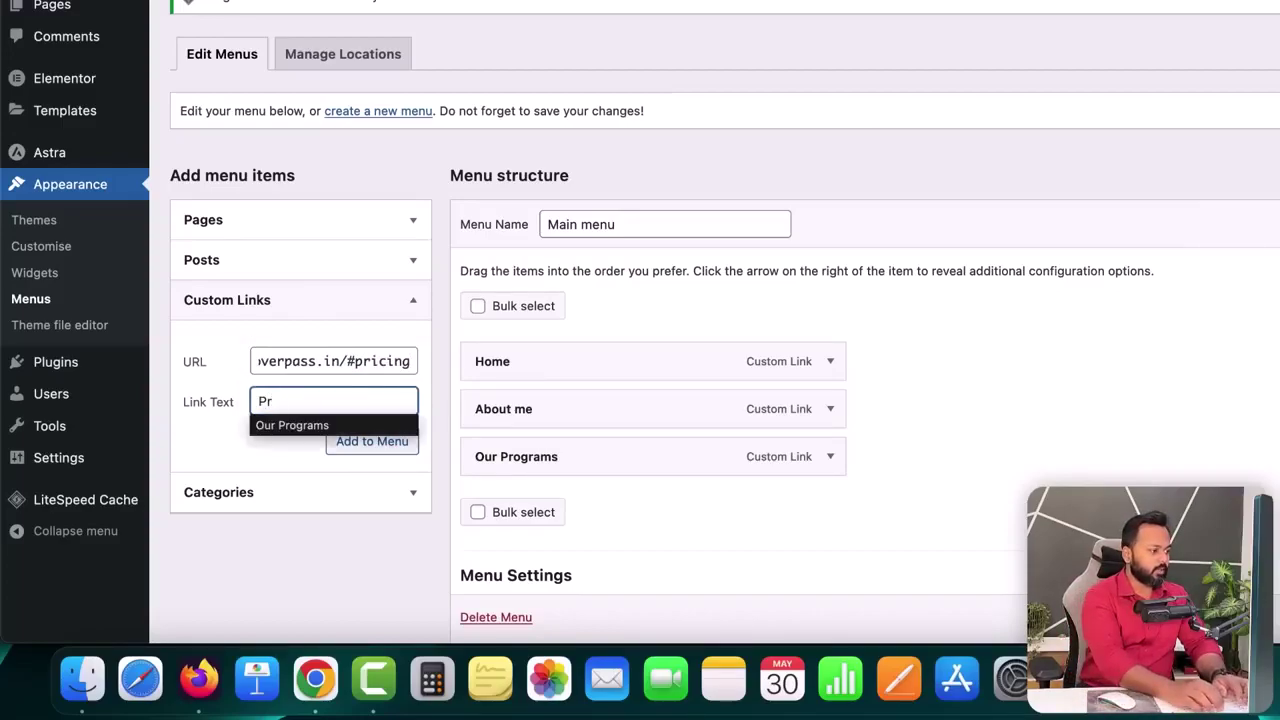
text(icing Pl)
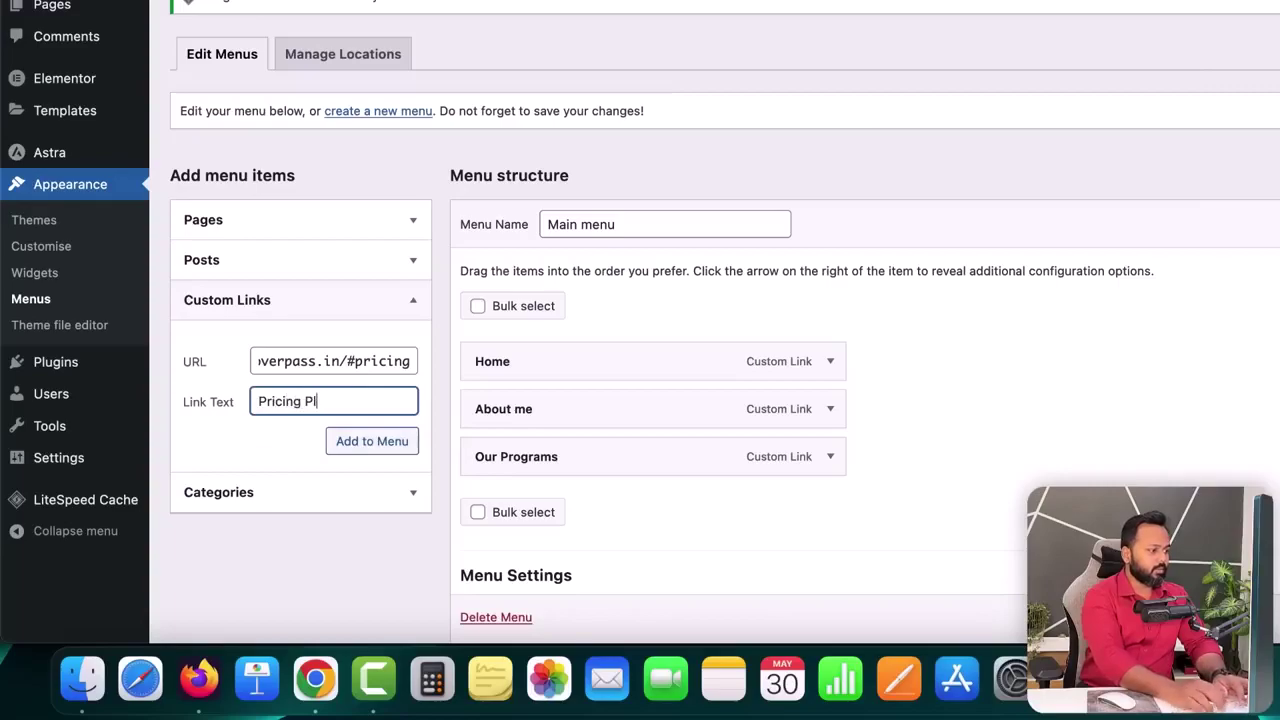
click(390, 442)
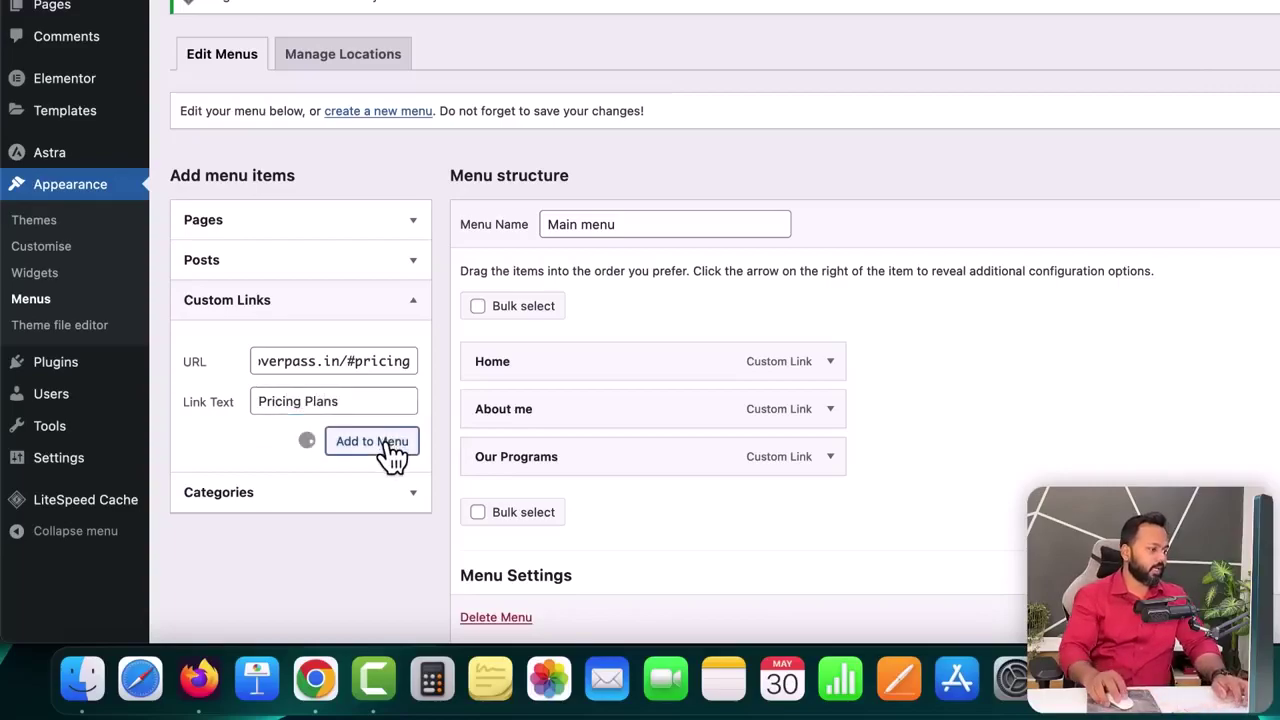
- Add a Contact me custom link pointing to overpass.in/#contact
click(357, 363)
text(overpass.in)
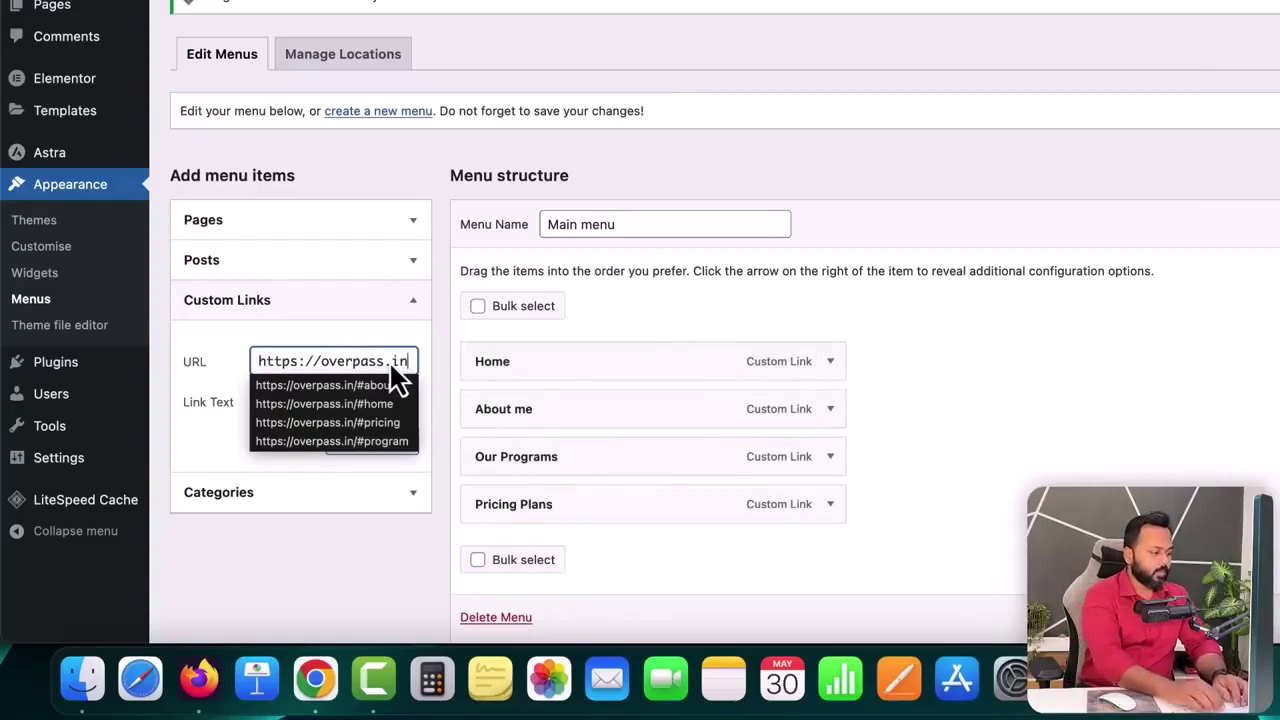
text(/)
text(#contact)
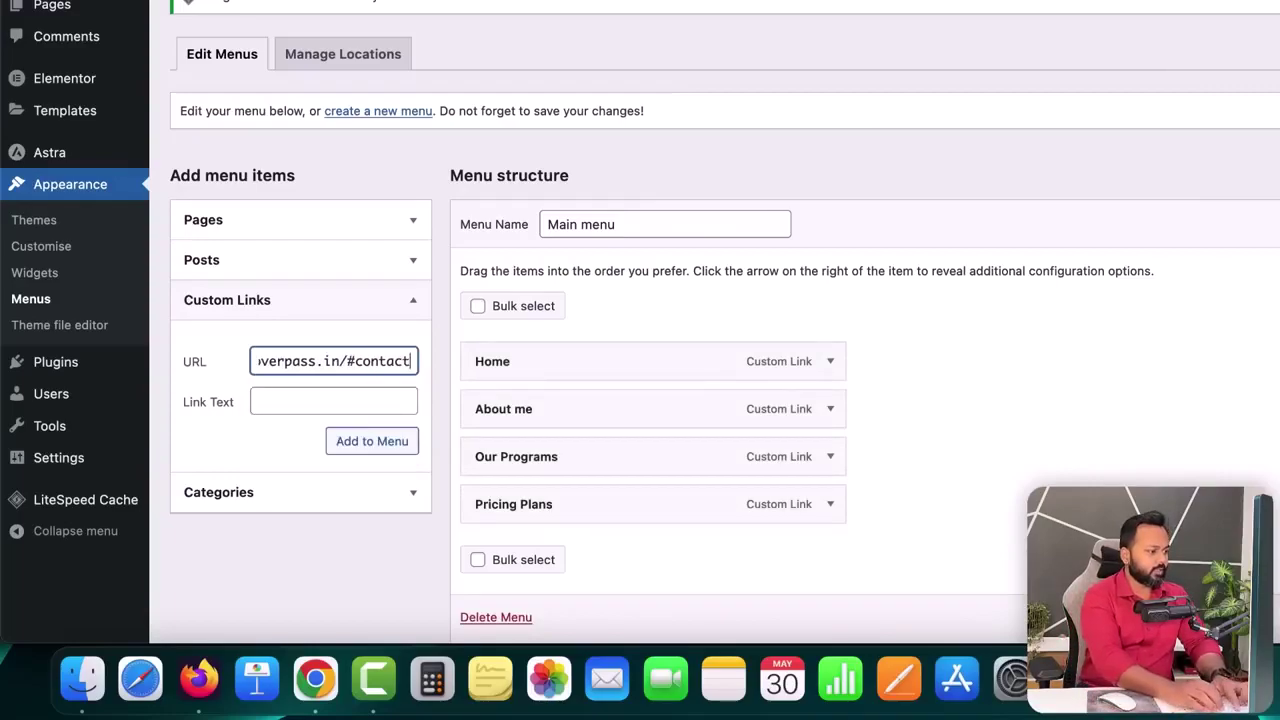
key(Tab)
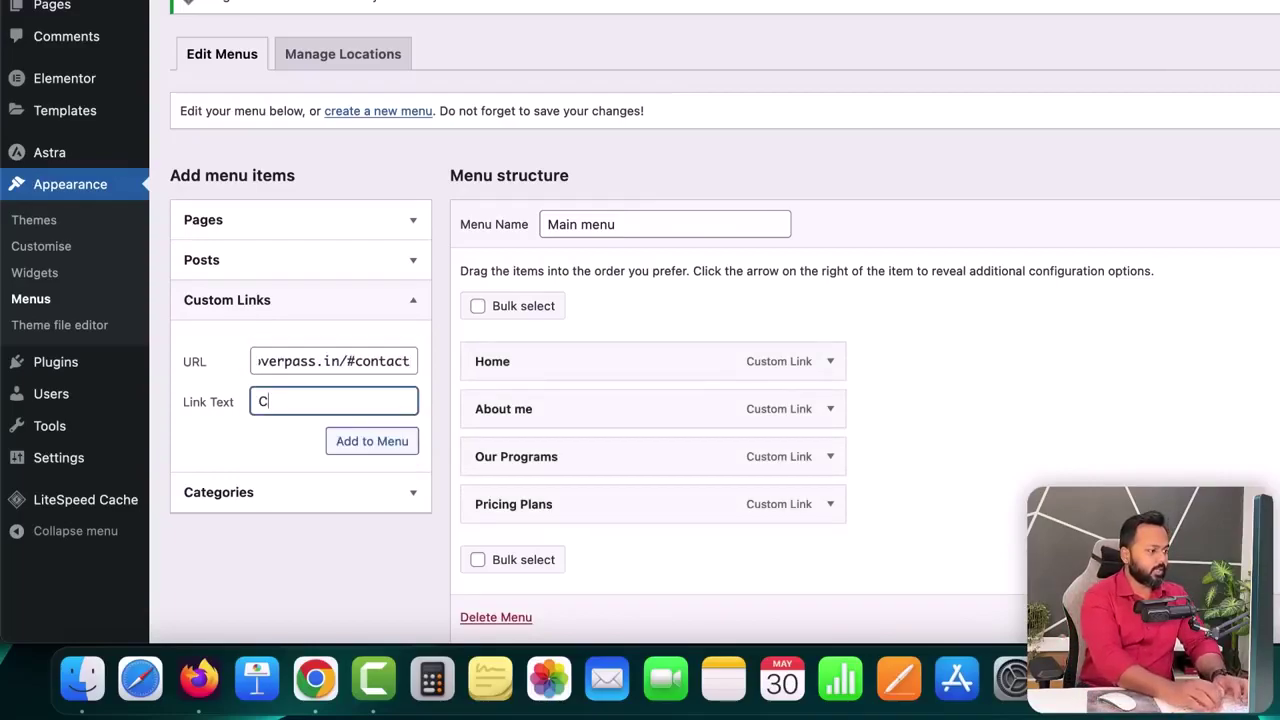
text(Contact me)
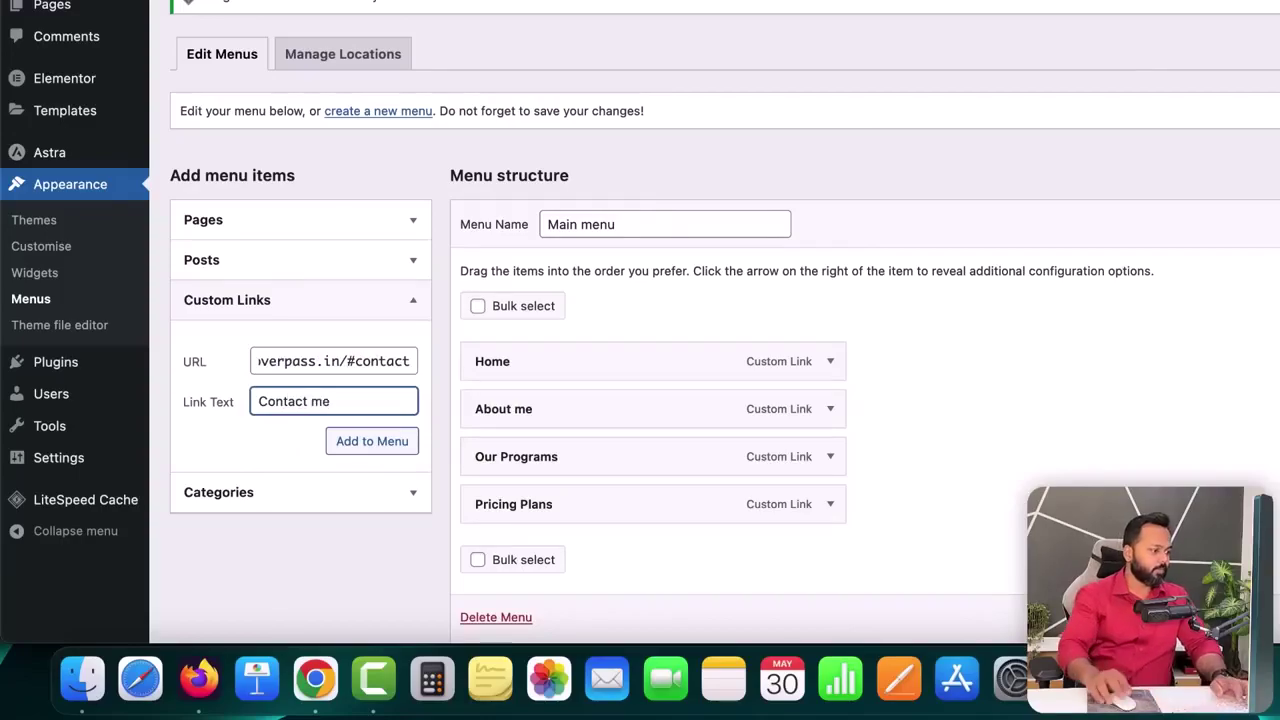
click(392, 443)
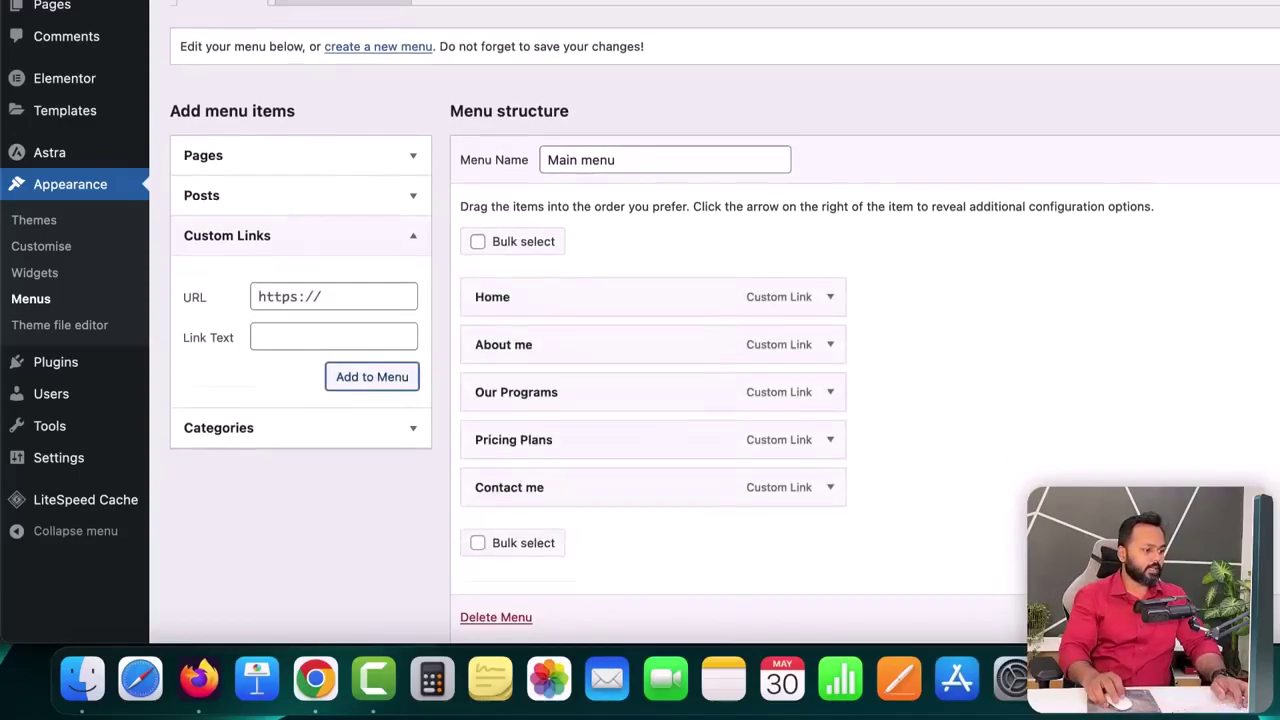
scroll(725, 330, down, 4)
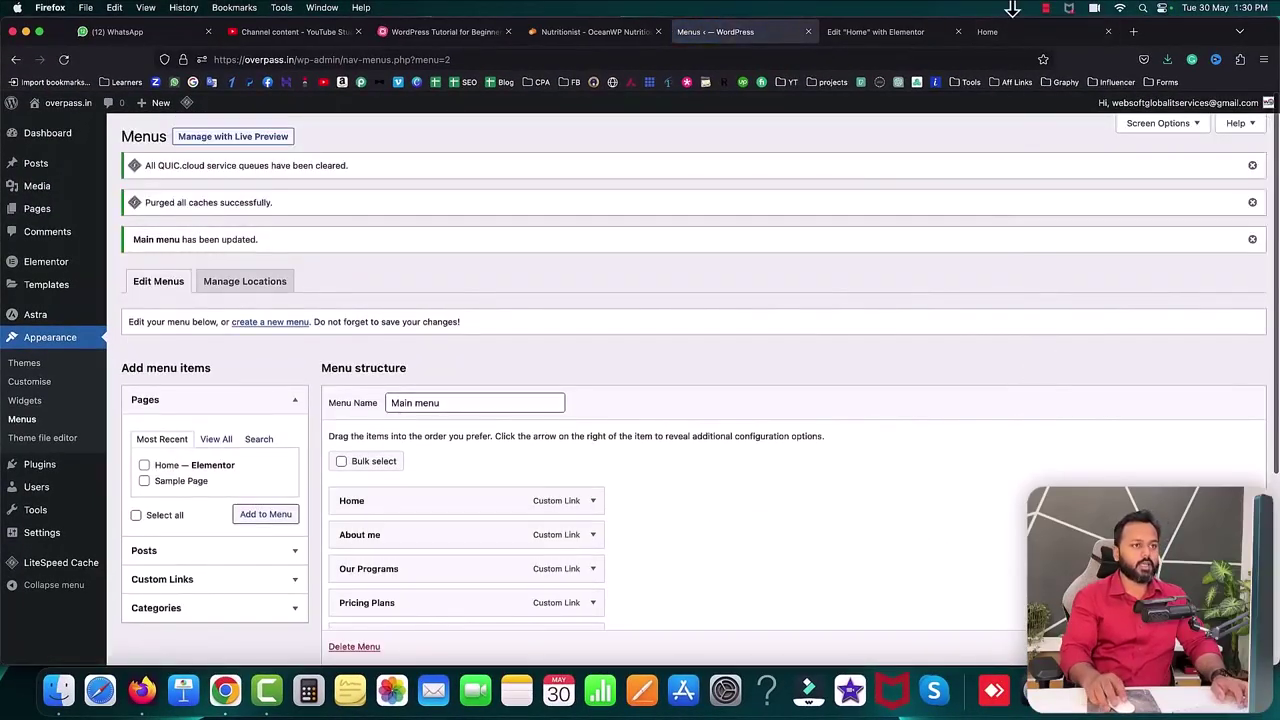
- Reload the live homepage and test the Our Programs and Contact me anchor links
click(1006, 30)
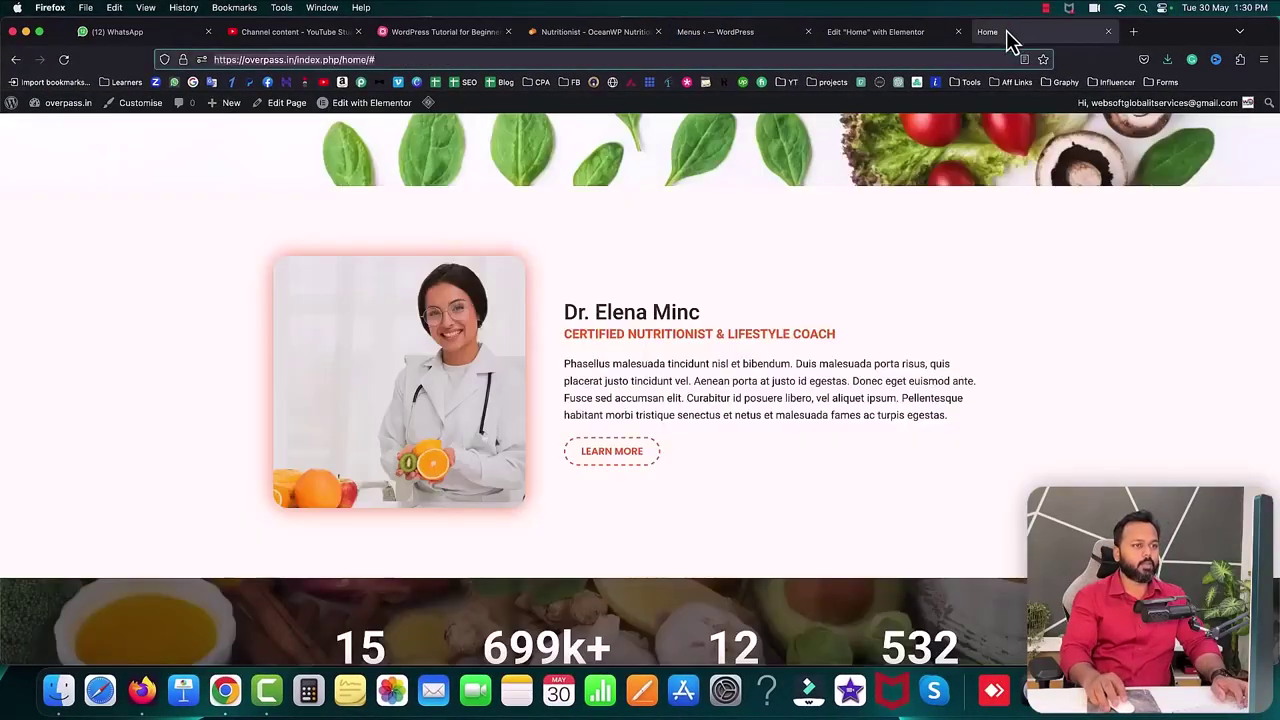
click(63, 59)
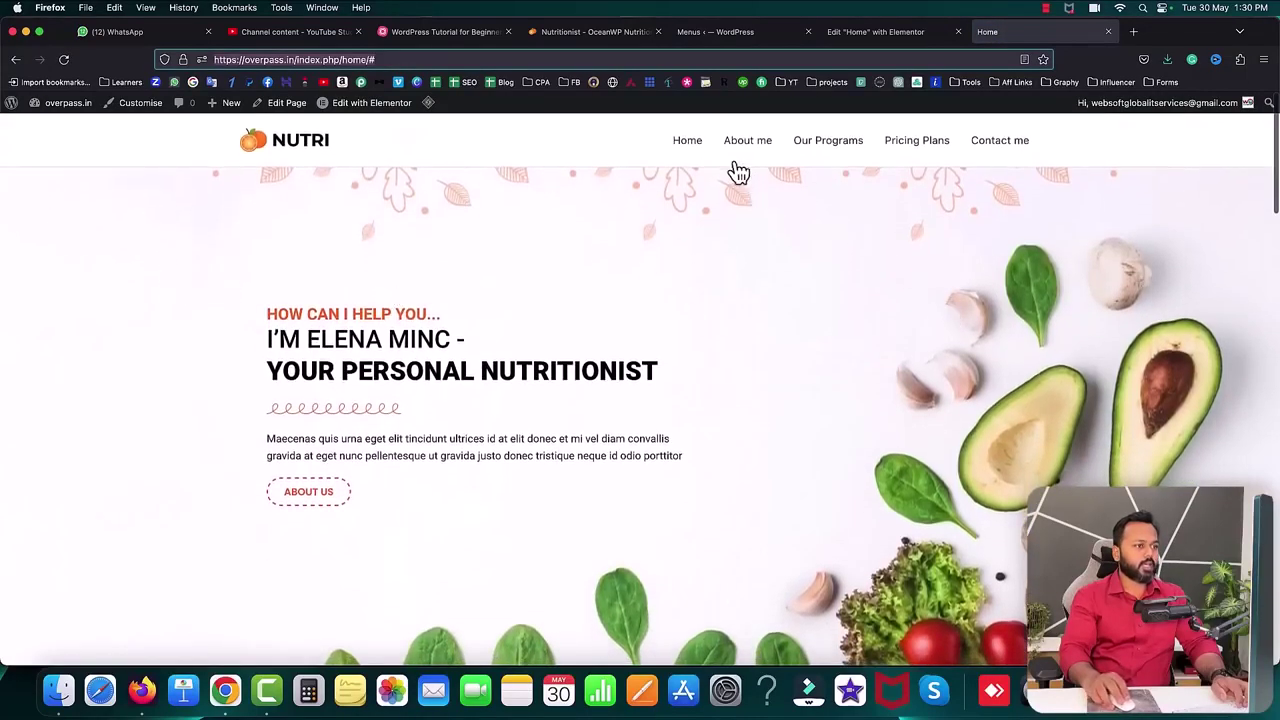
click(829, 146)
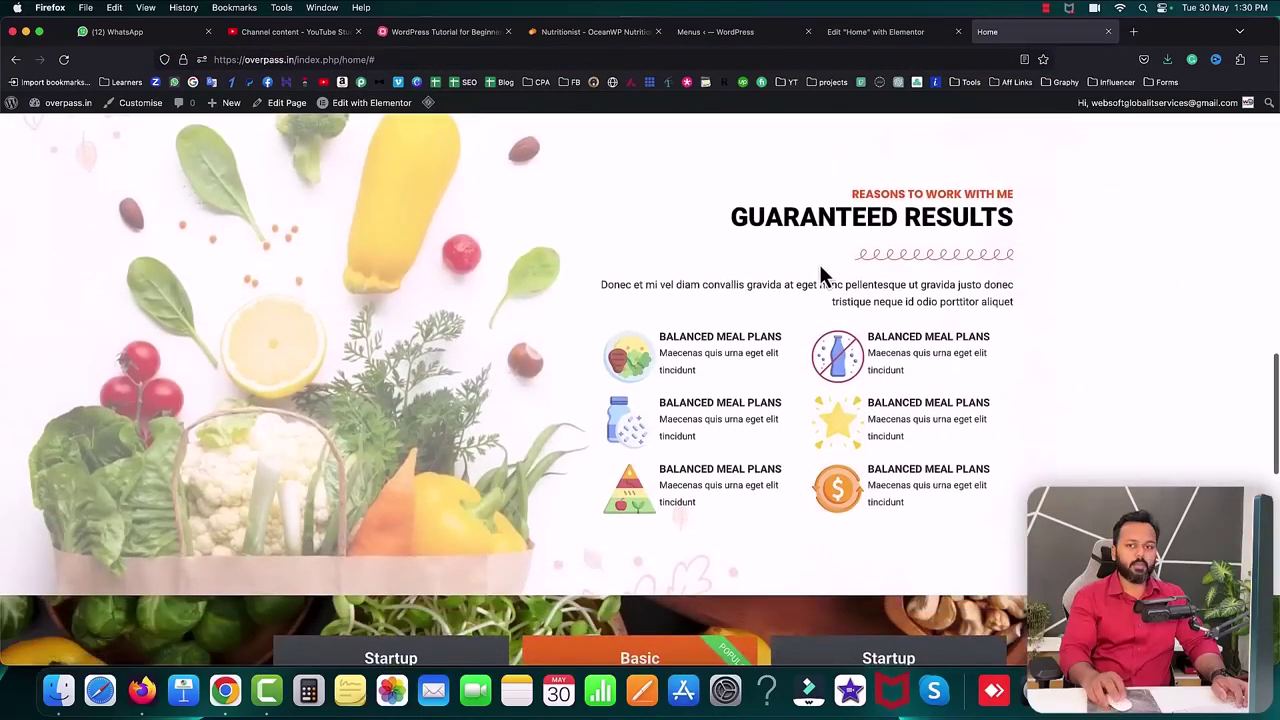
scroll(820, 275, up, 10)
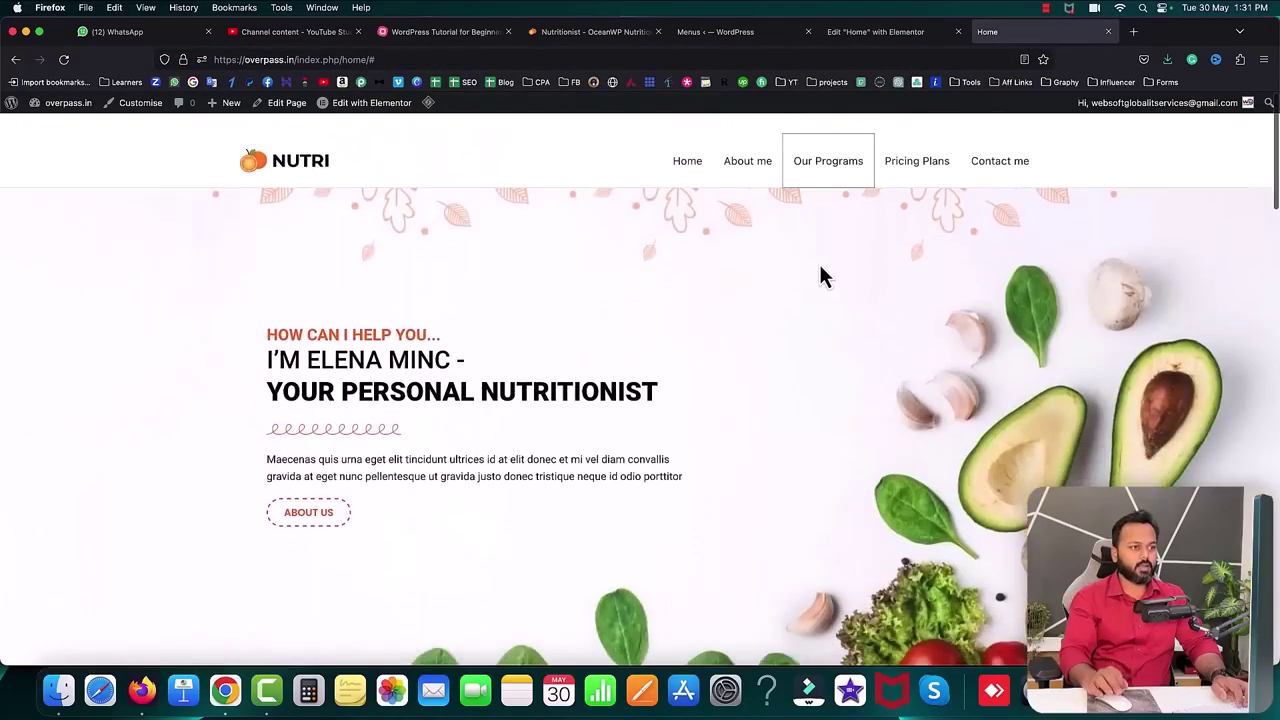
click(997, 157)
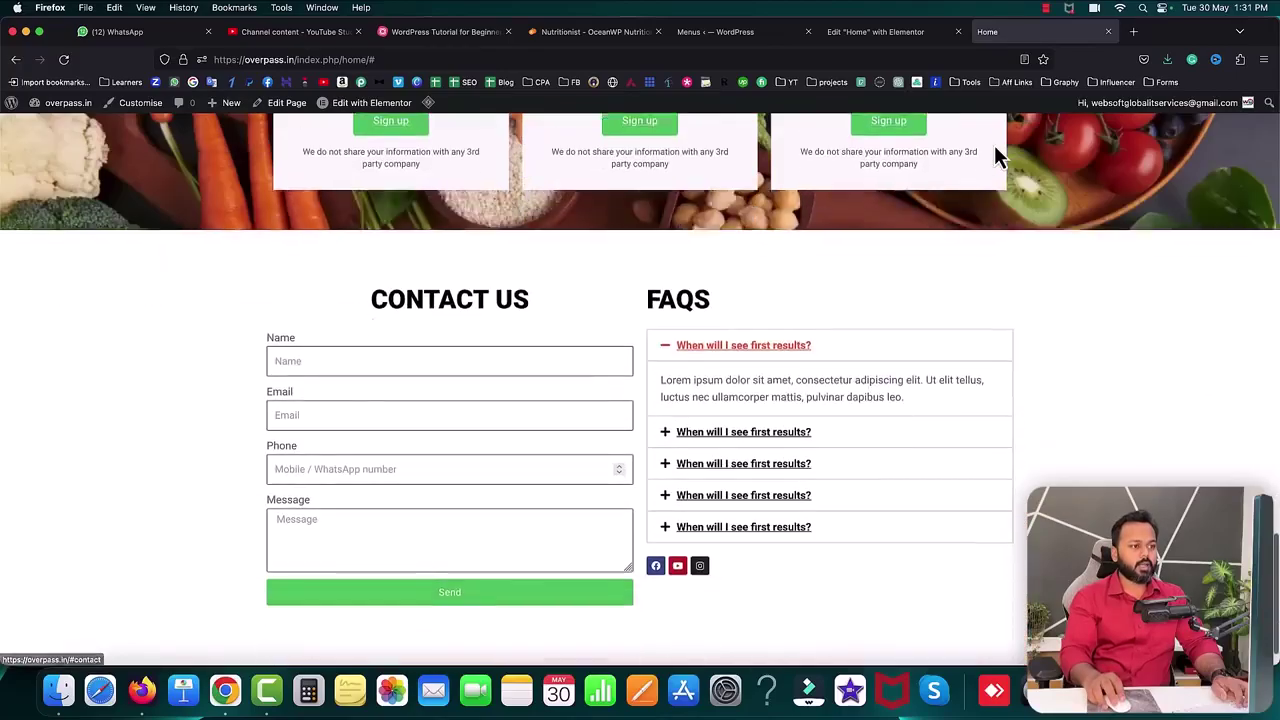
scroll(372, 247, up, 15)
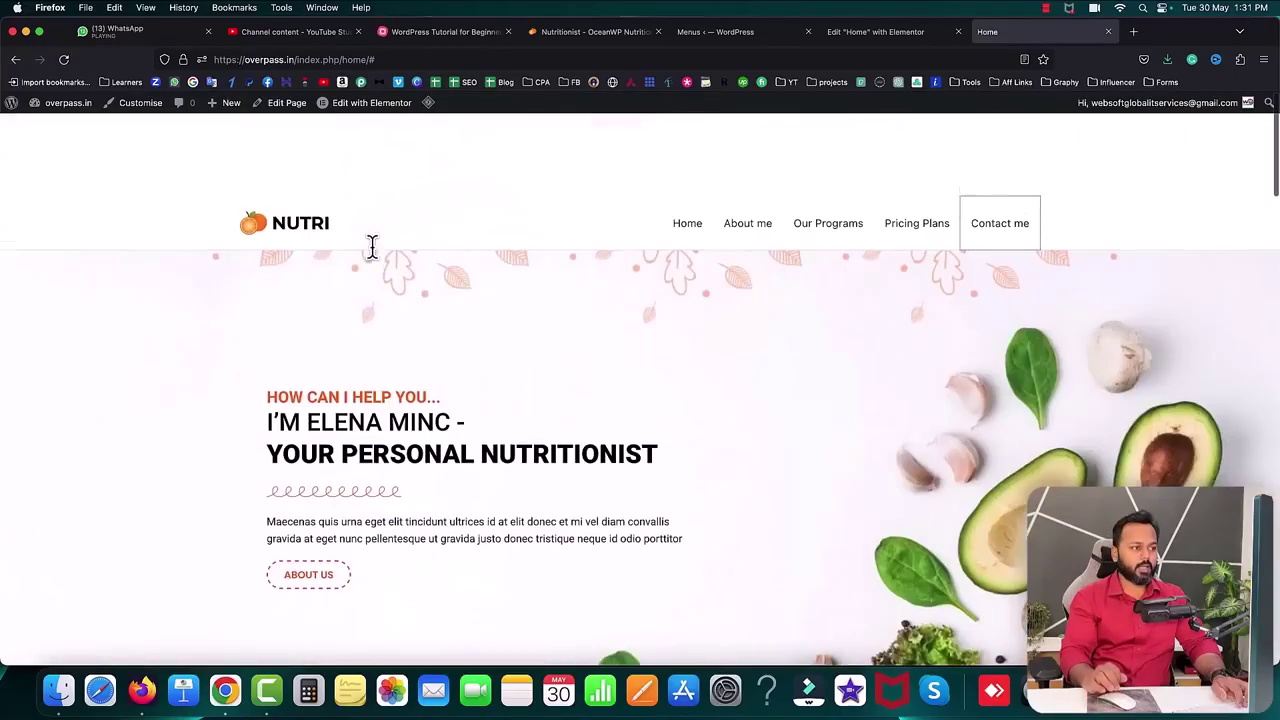
- Test the Home and Our Programs anchors again, then return to the MindMeister tutorial outline
click(689, 151)
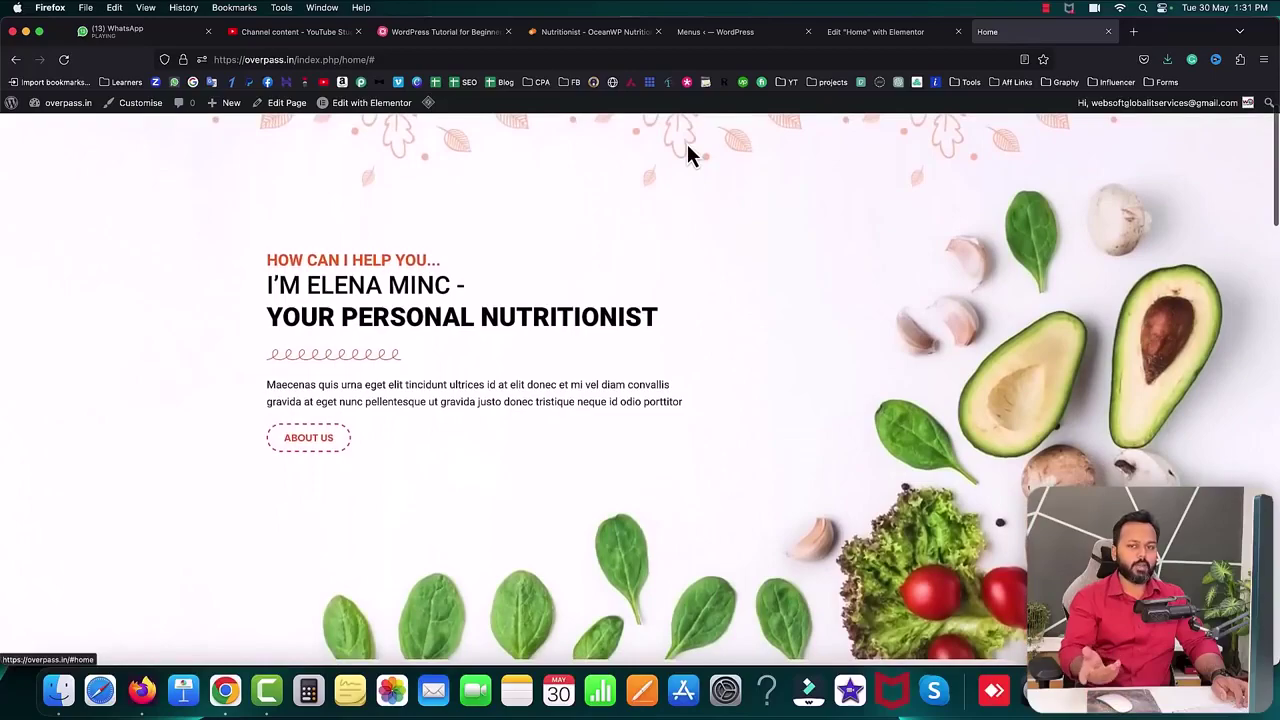
scroll(760, 240, up, 1)
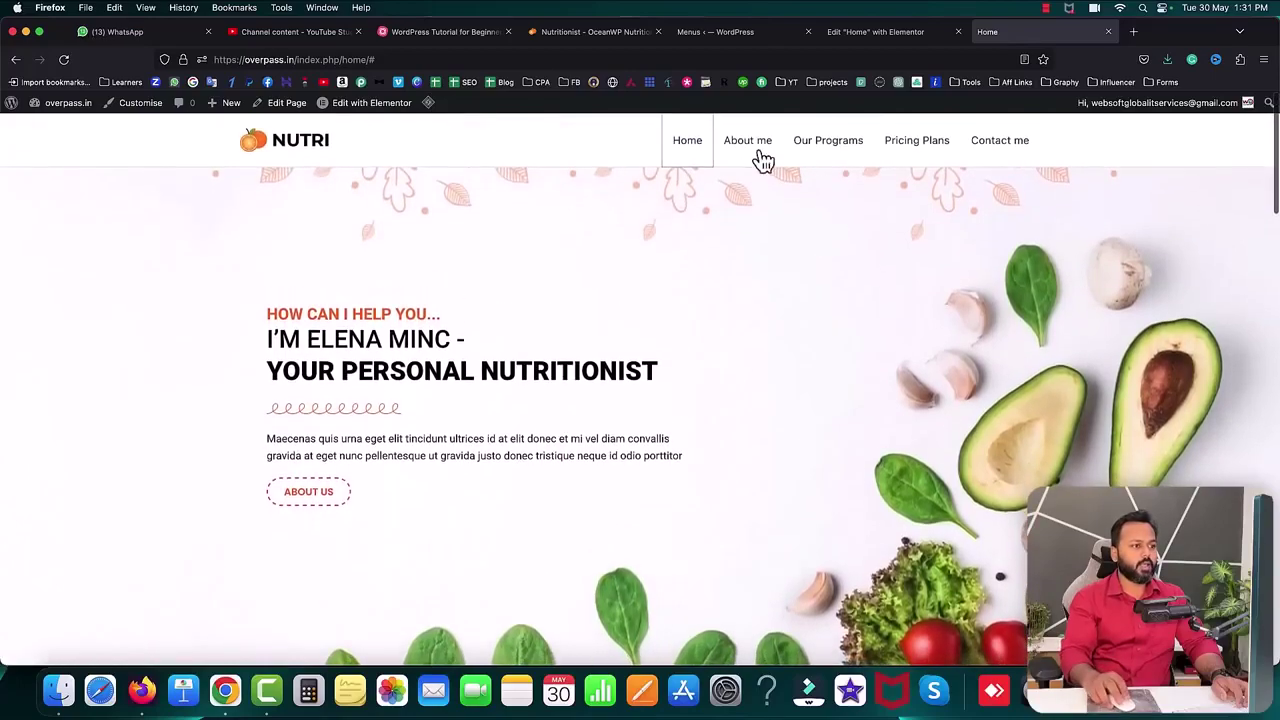
click(806, 140)
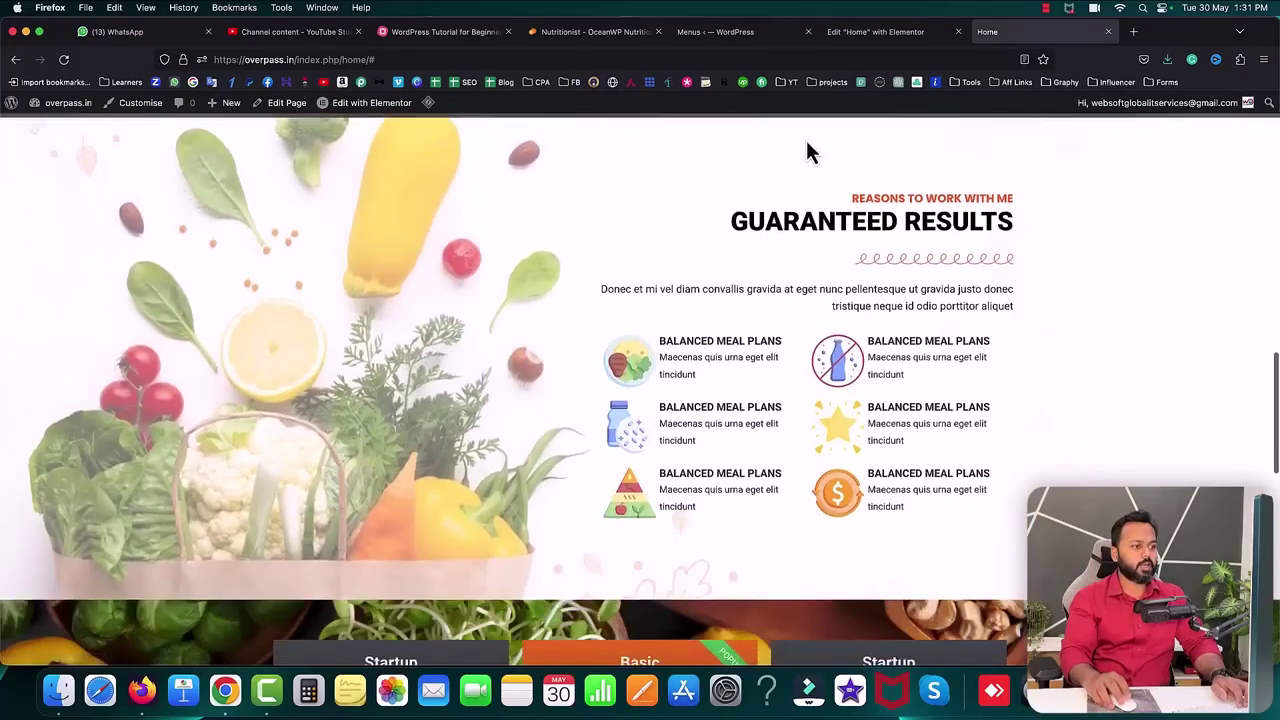
scroll(806, 140, up, 10)
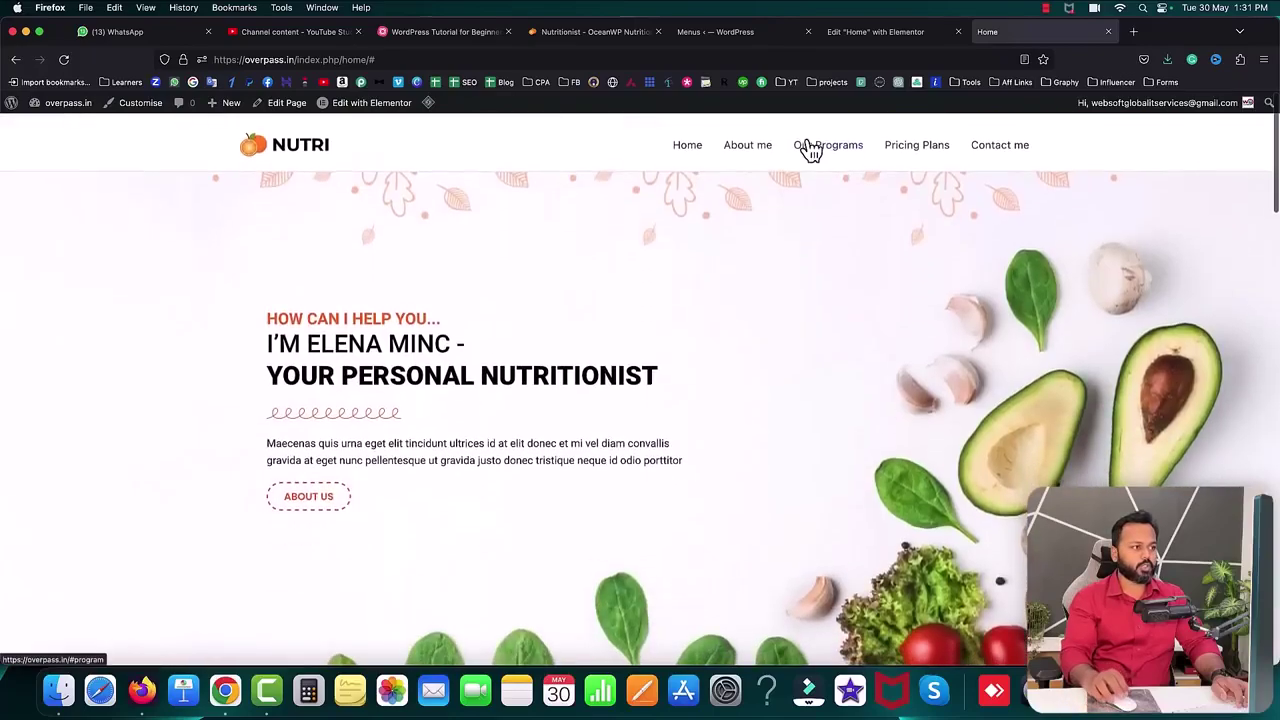
click(574, 152)
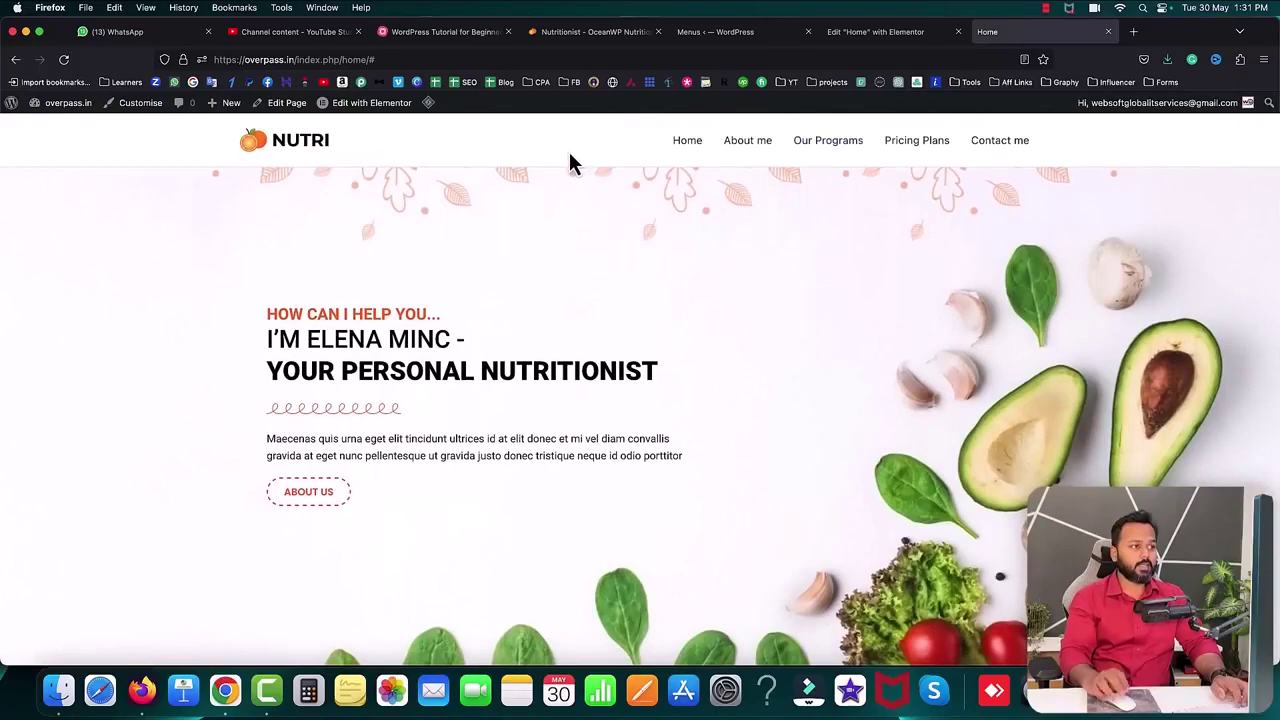
click(466, 32)
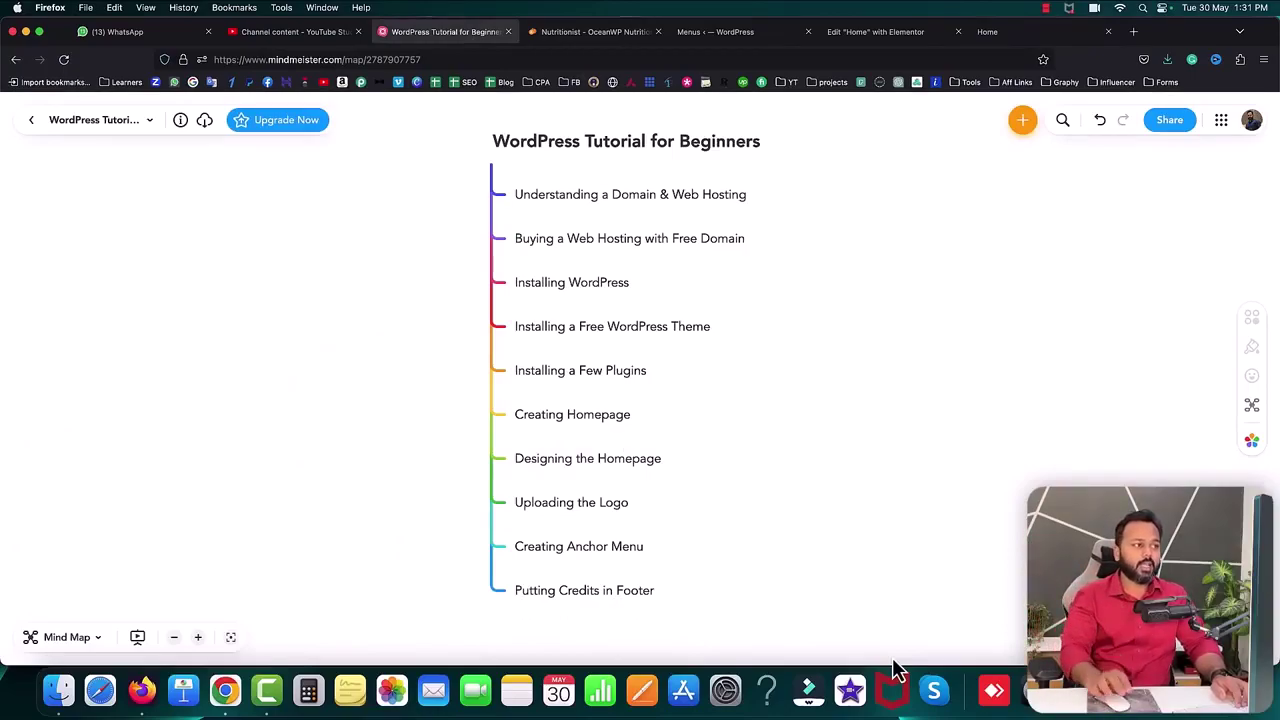
- Open the Astra Customizer and inspect the live footer's 'Copyright © 2023 | Powered by' credit line
click(722, 32)
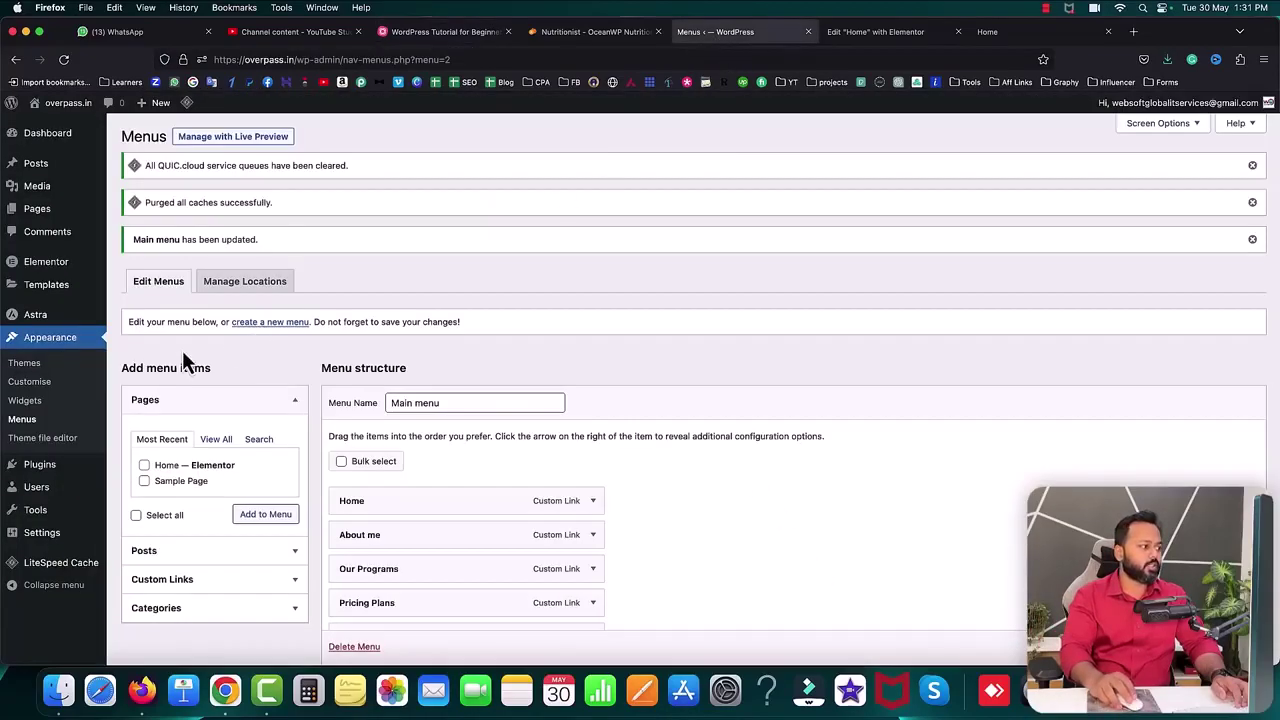
click(29, 382)
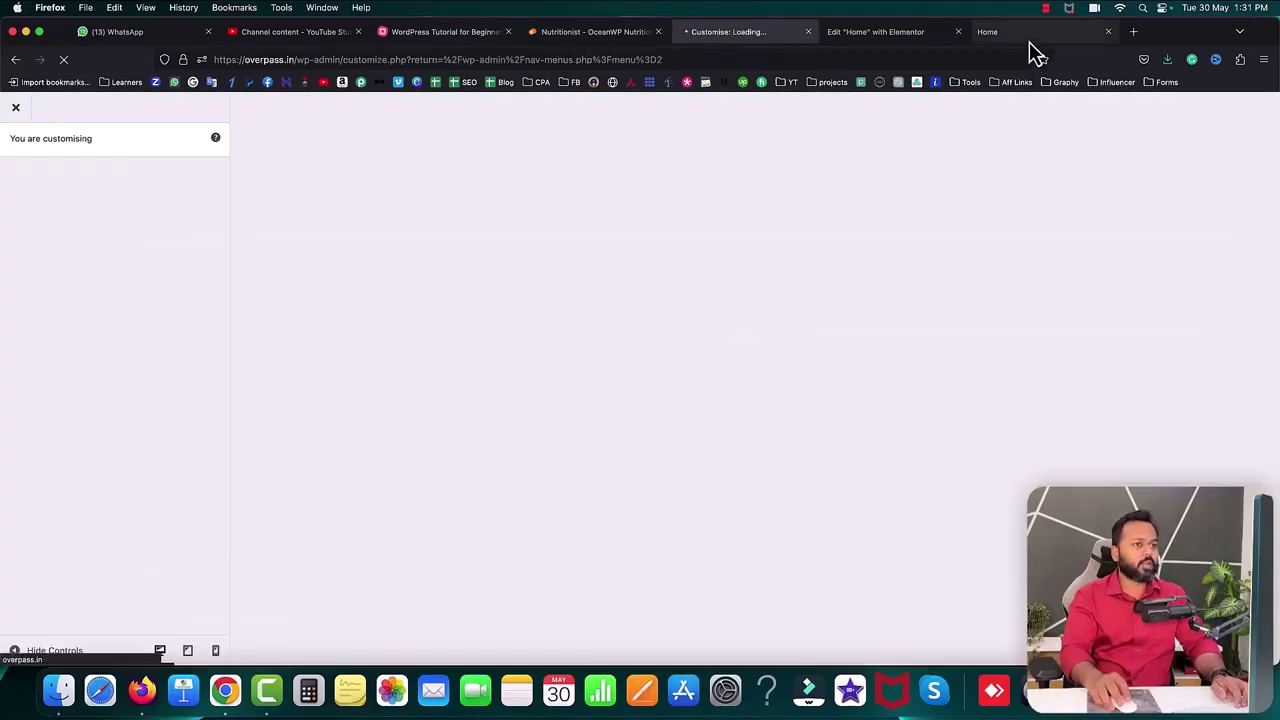
click(1031, 42)
scroll(866, 432, down, 20)
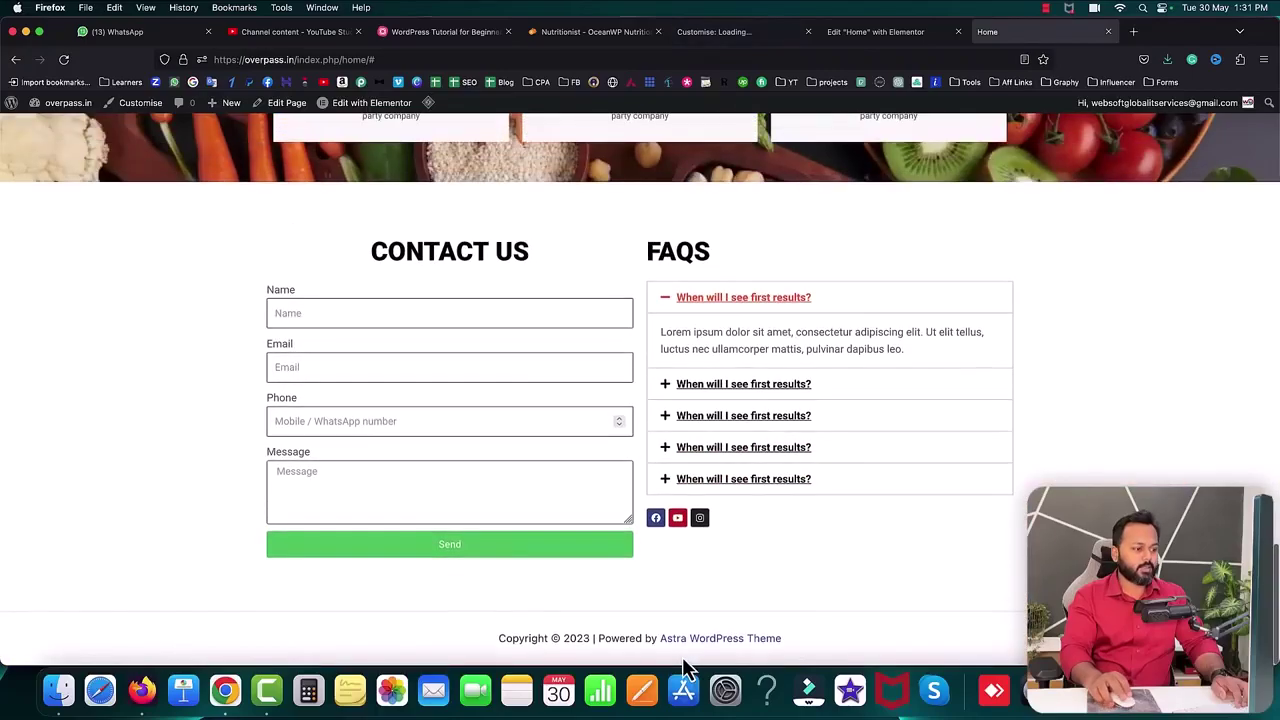
drag(499, 639, 587, 641)
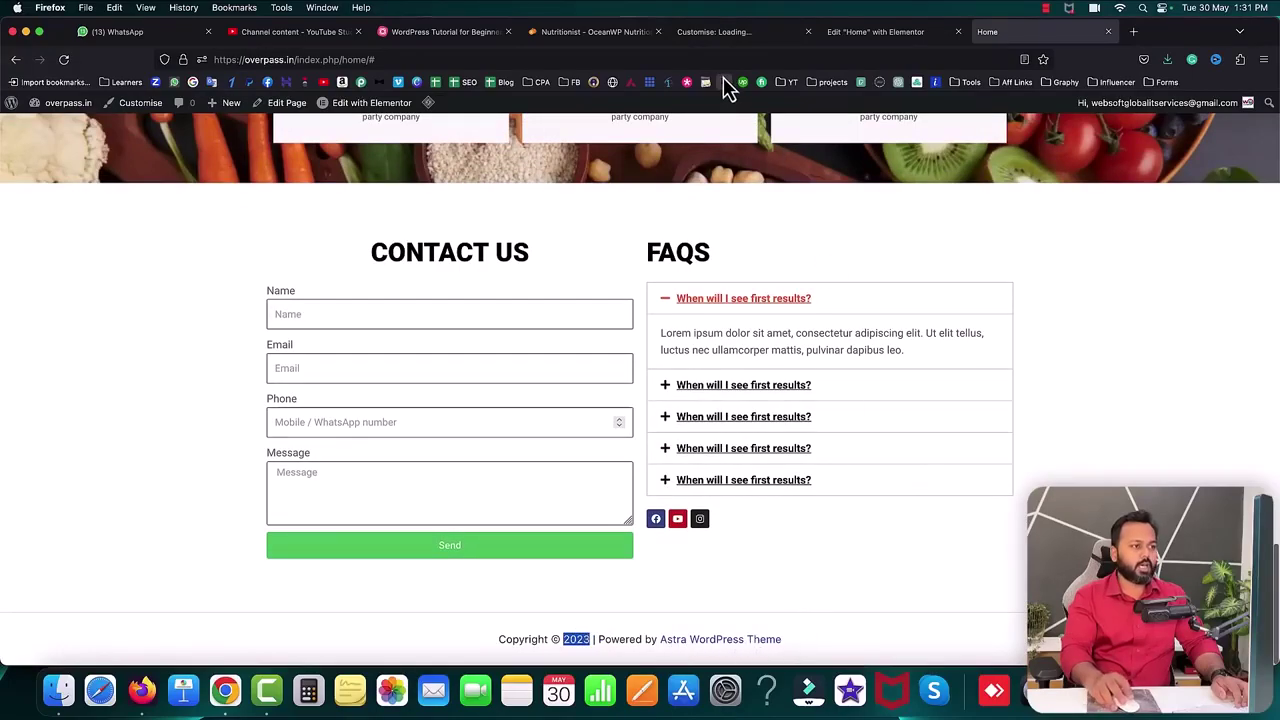
click(740, 33)
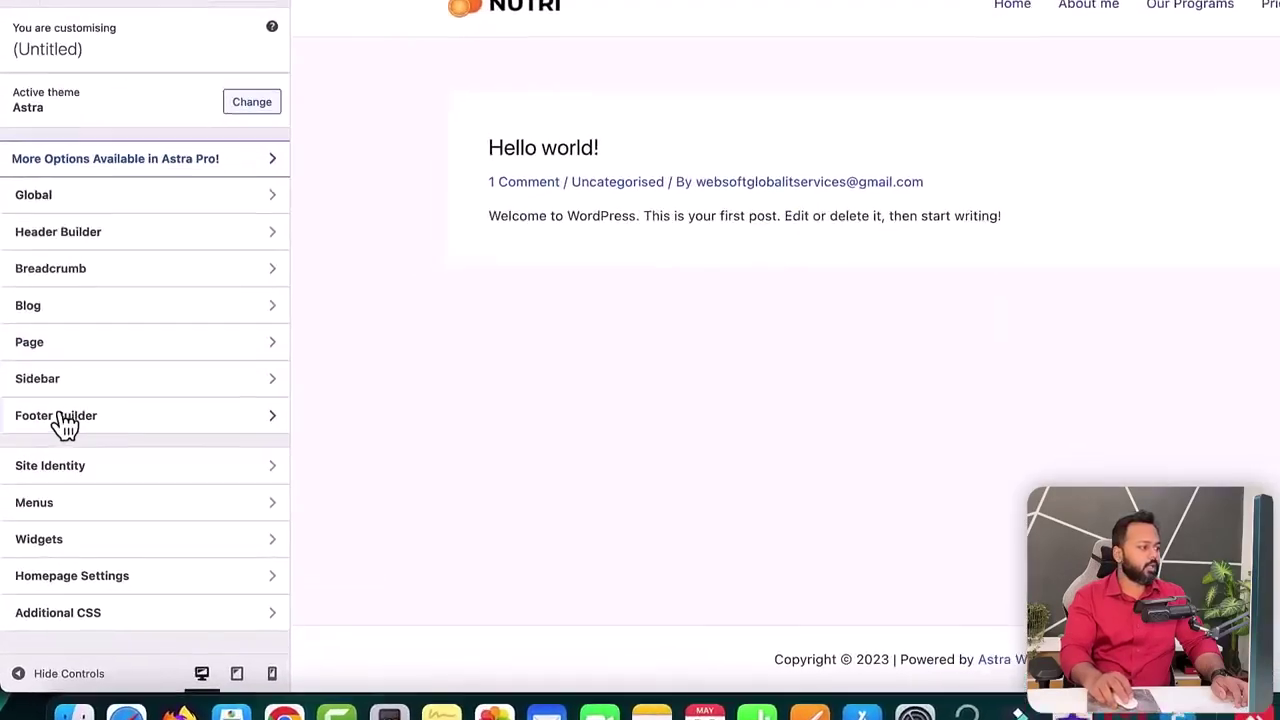
- Replace the footer's 'Powered by' credit with 'Website built by' followed by the author's name
click(72, 428)
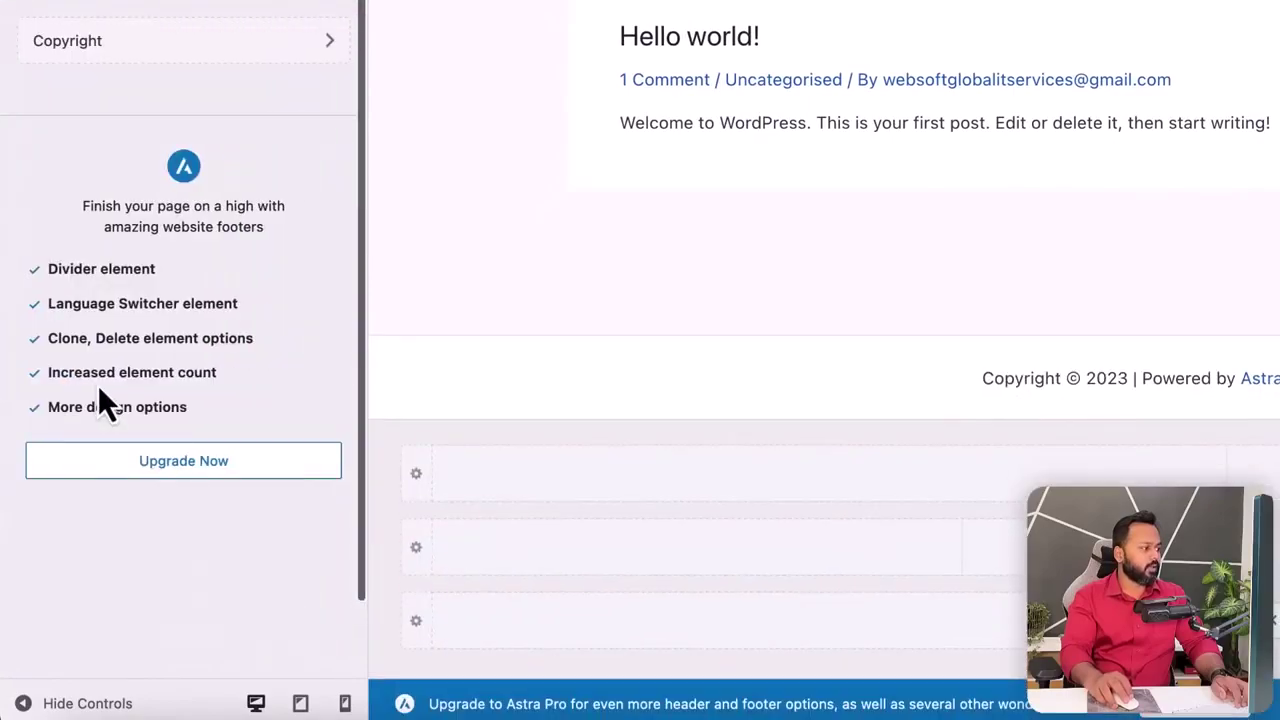
click(94, 43)
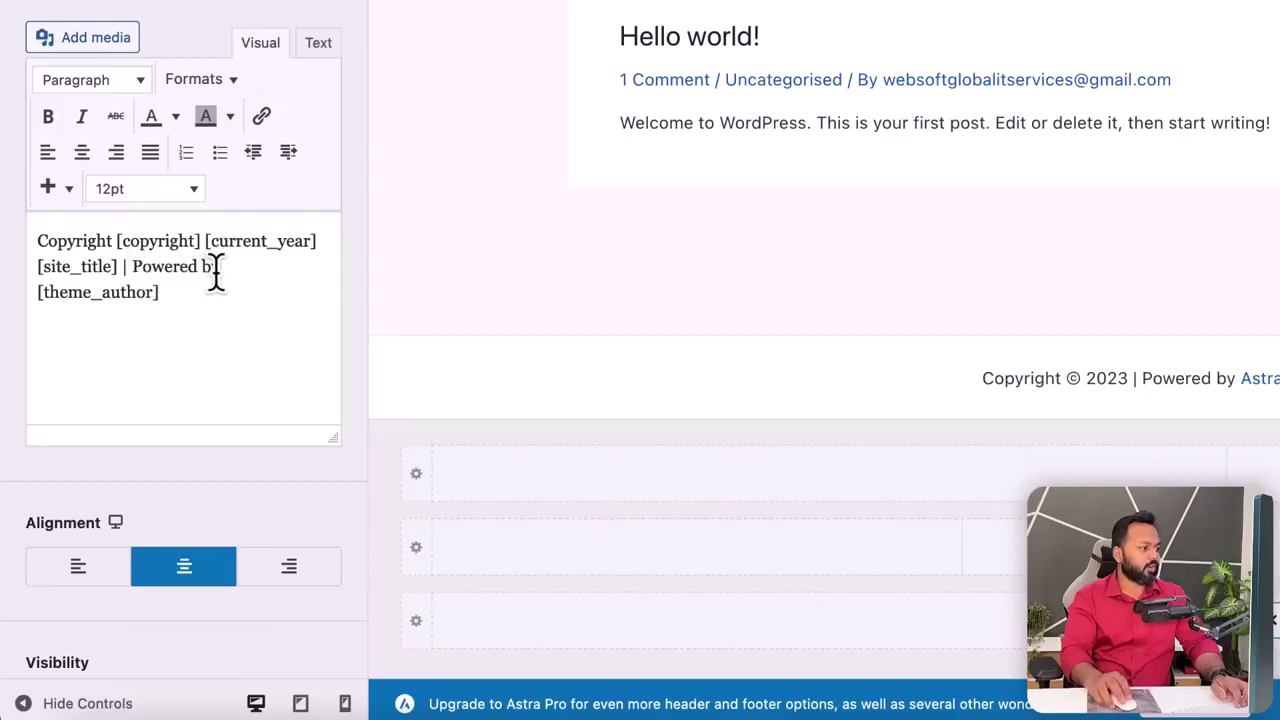
click(234, 303)
key(shift+Home)
key(BackSpace)
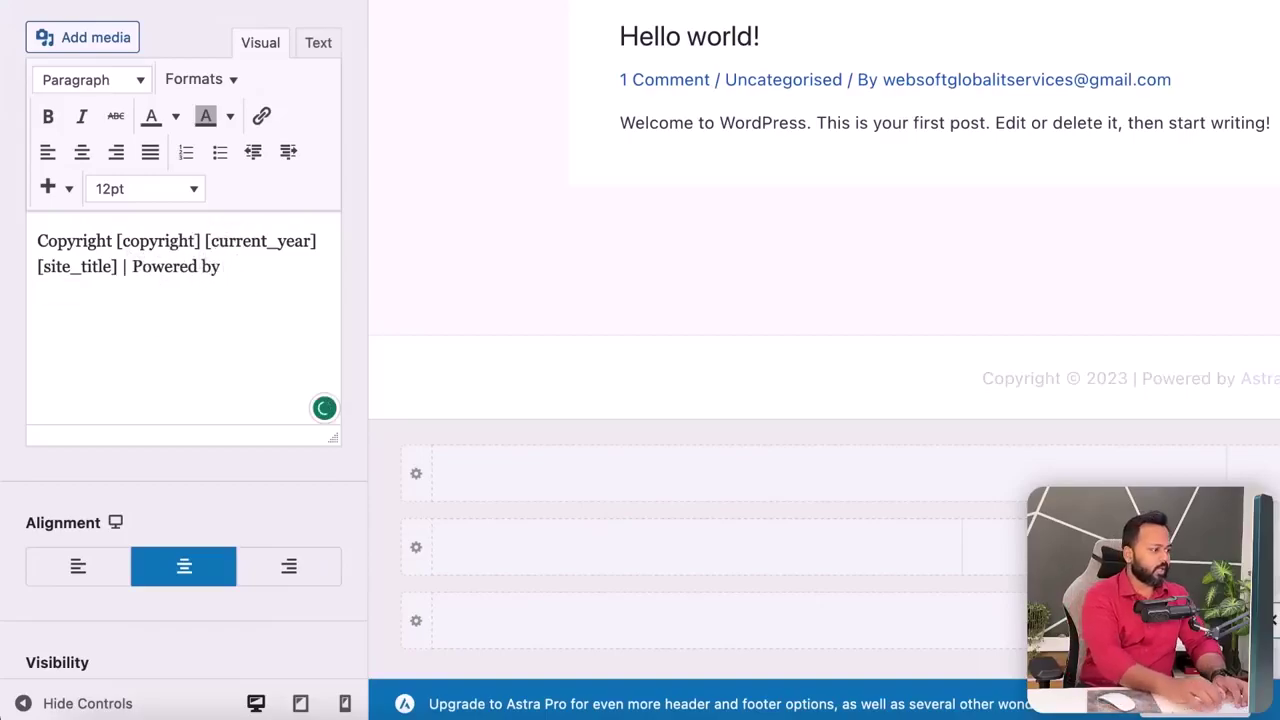
text(S)
key(BackSpace)
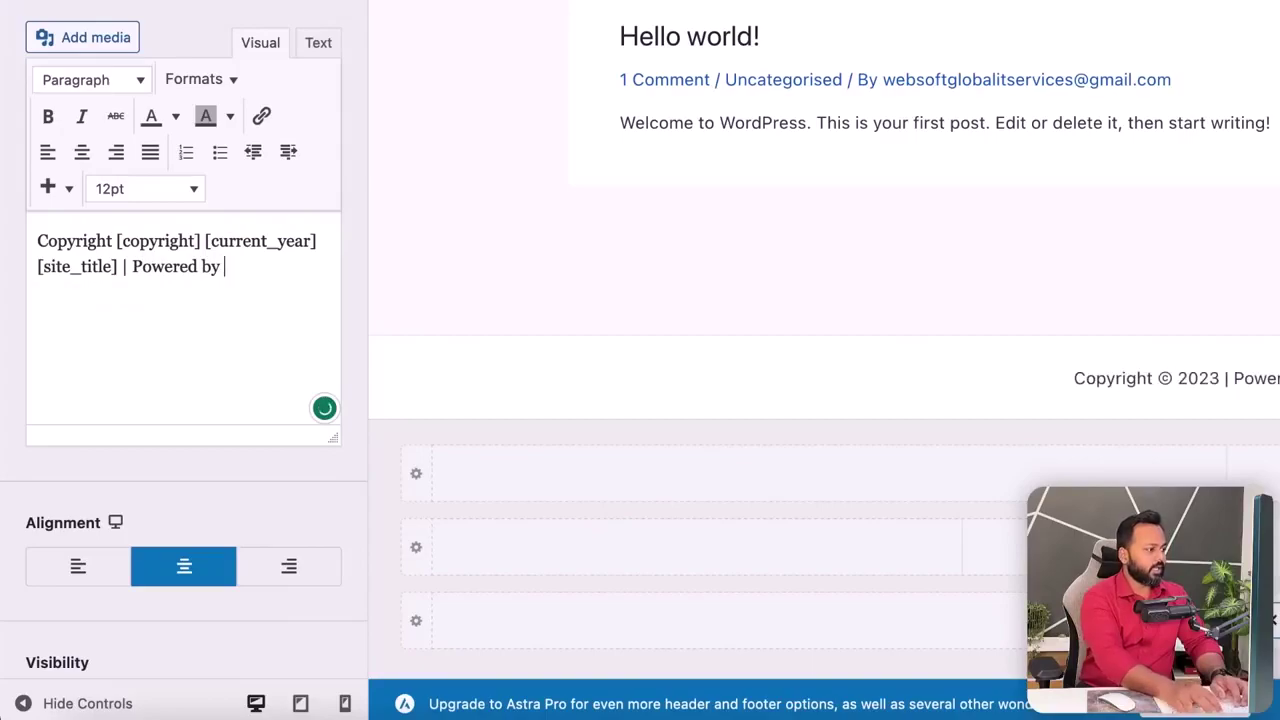
key(BackSpace)
text(Web)
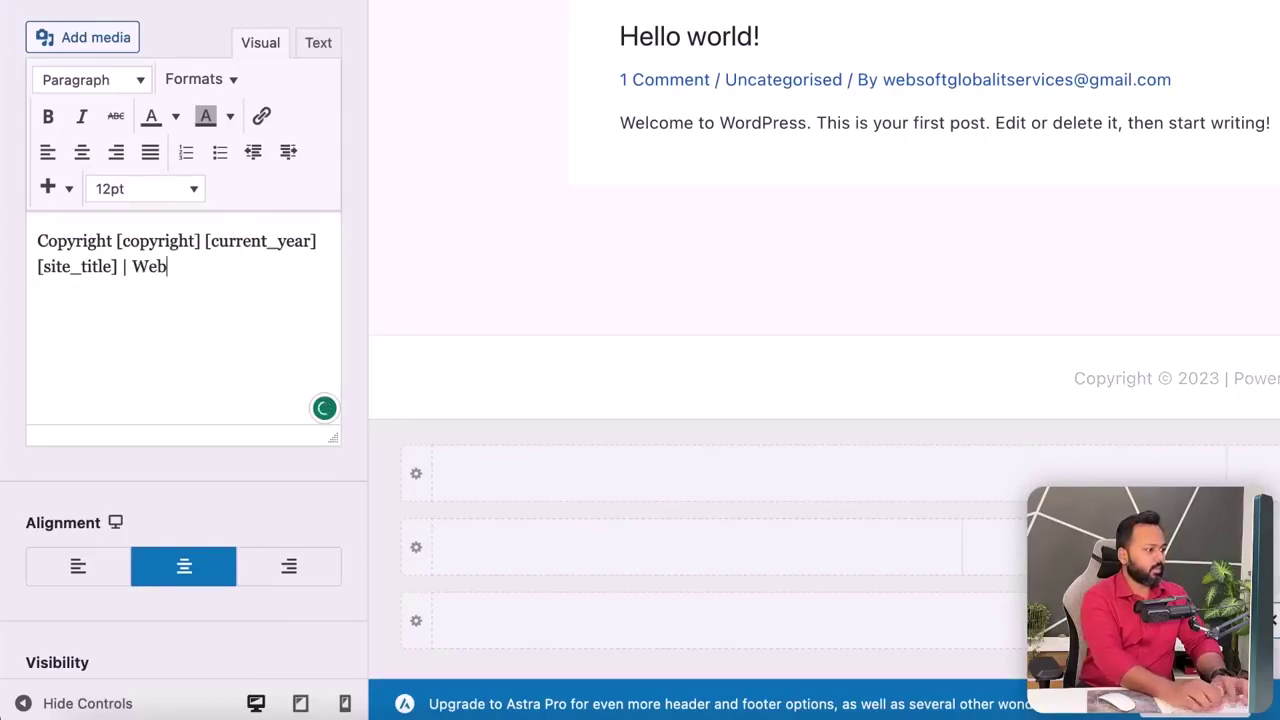
text(site built)
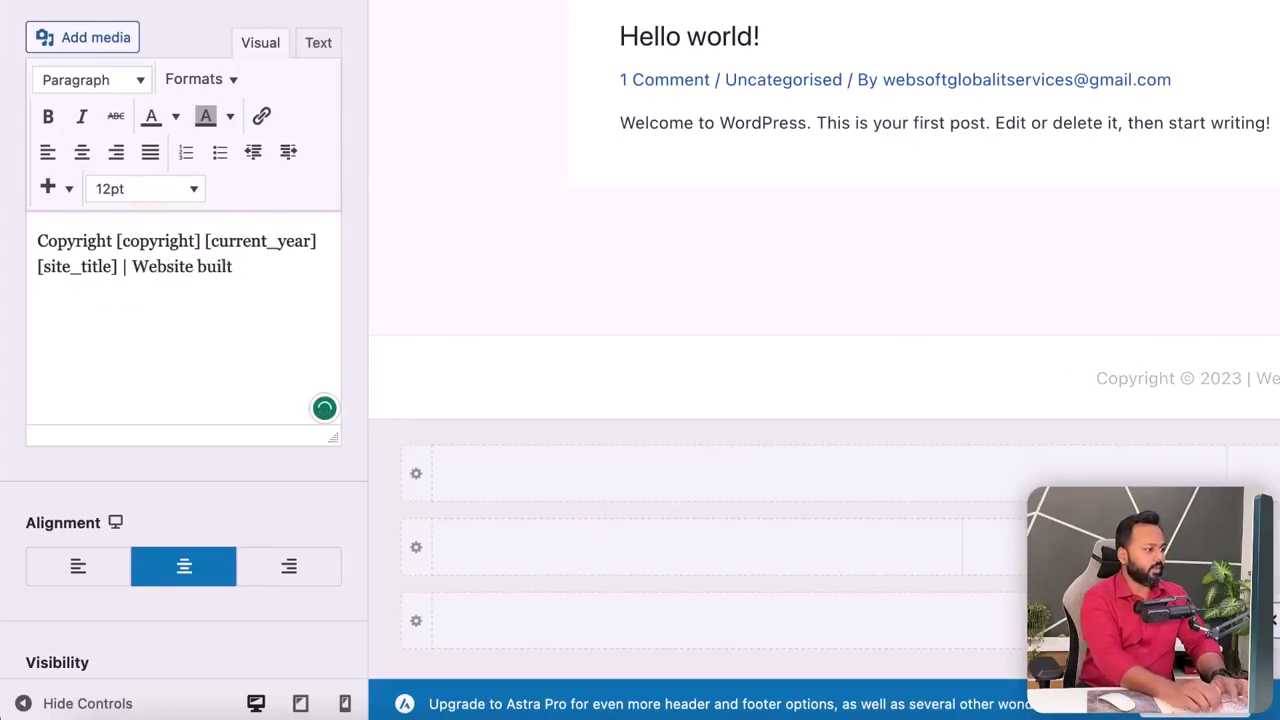
text( by Saddam Kassim)
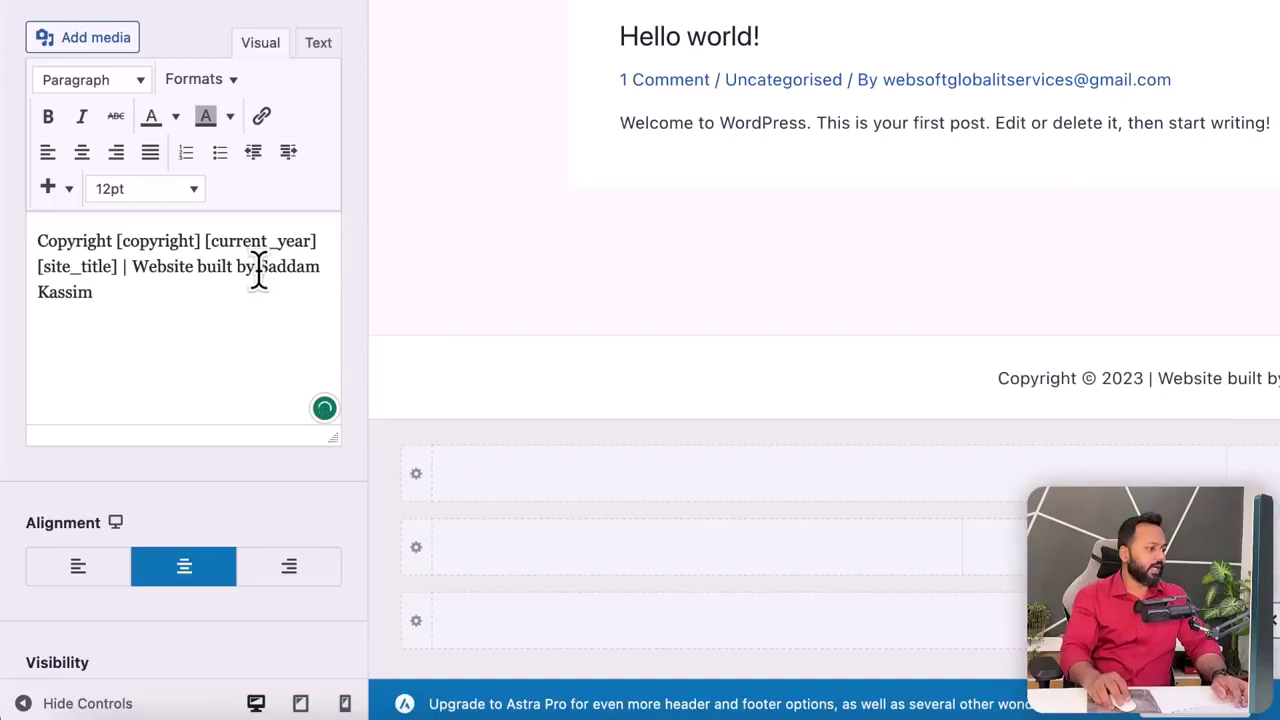
- Link the author's name in the footer credit to the author's website URL
drag(259, 270, 259, 283)
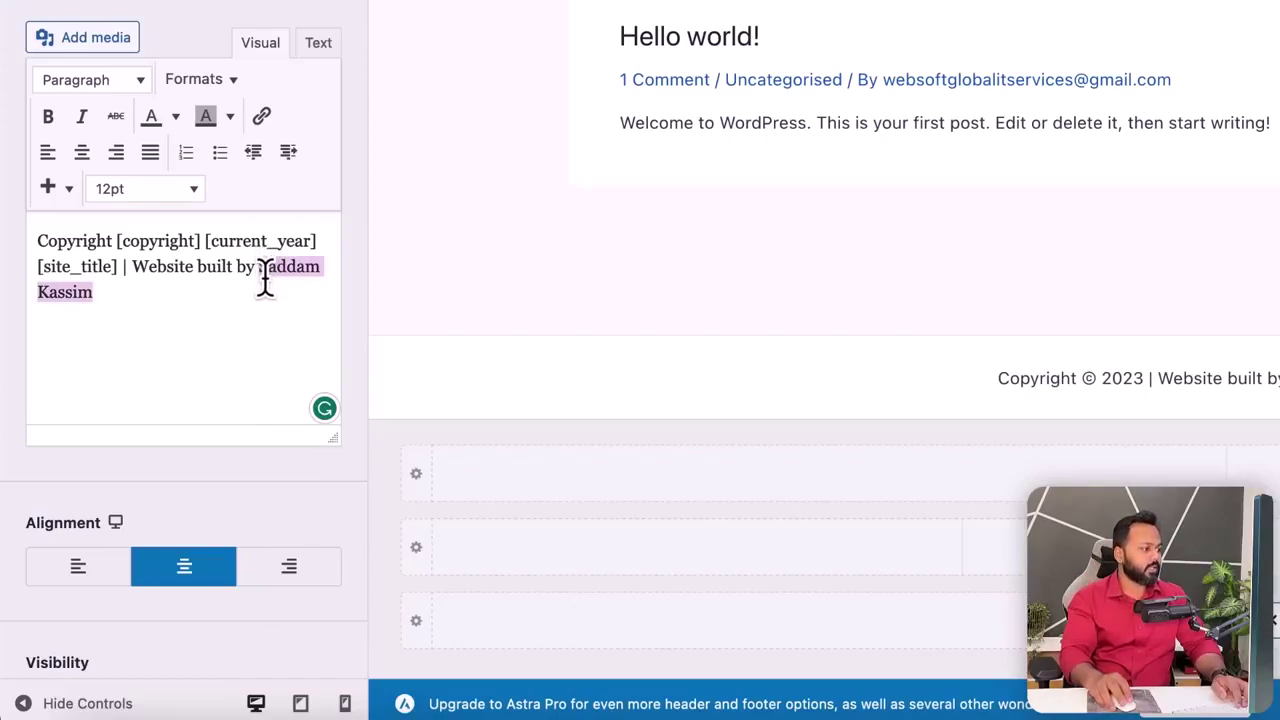
click(262, 118)
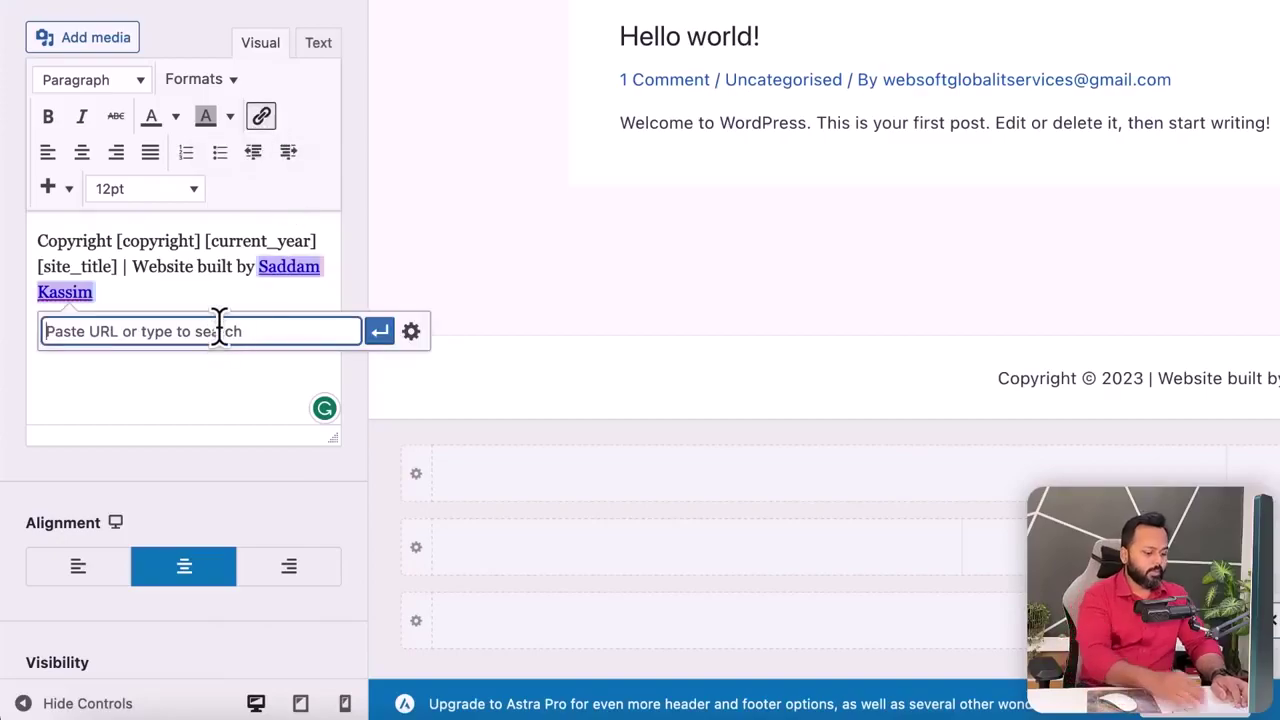
text(https:)
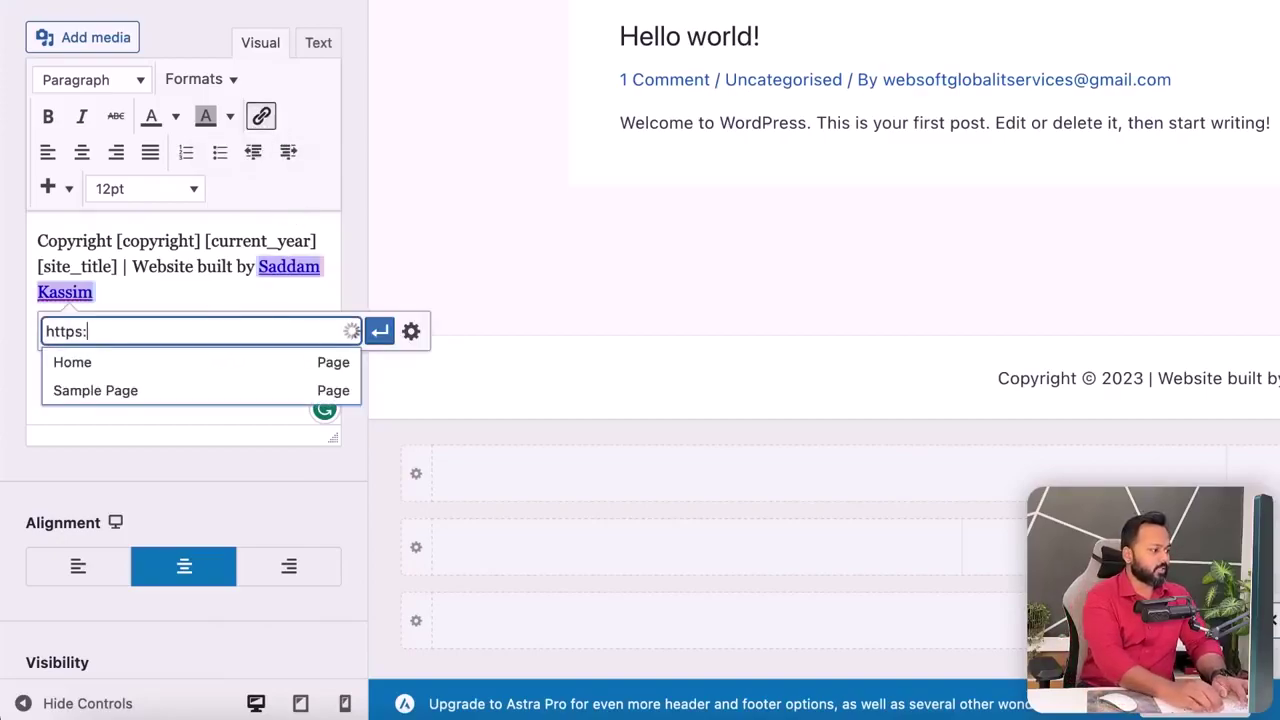
text(//saddamkassim.com)
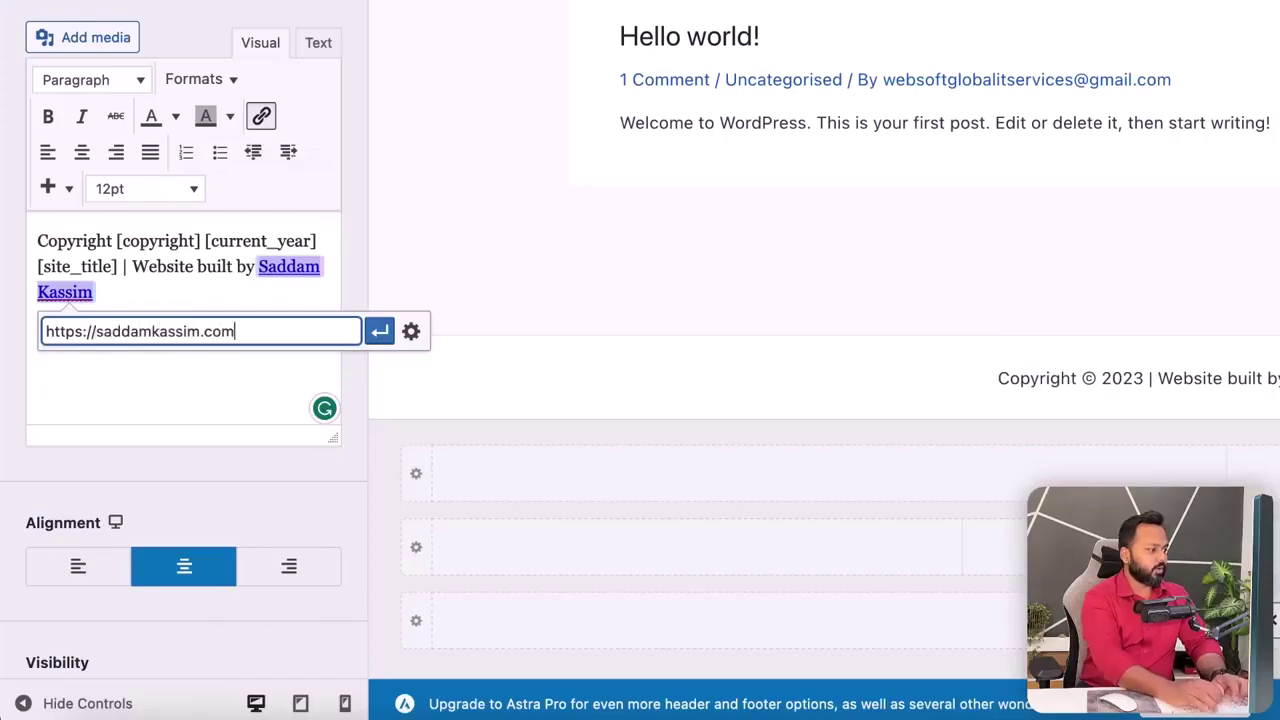
click(379, 336)
click(281, 505)
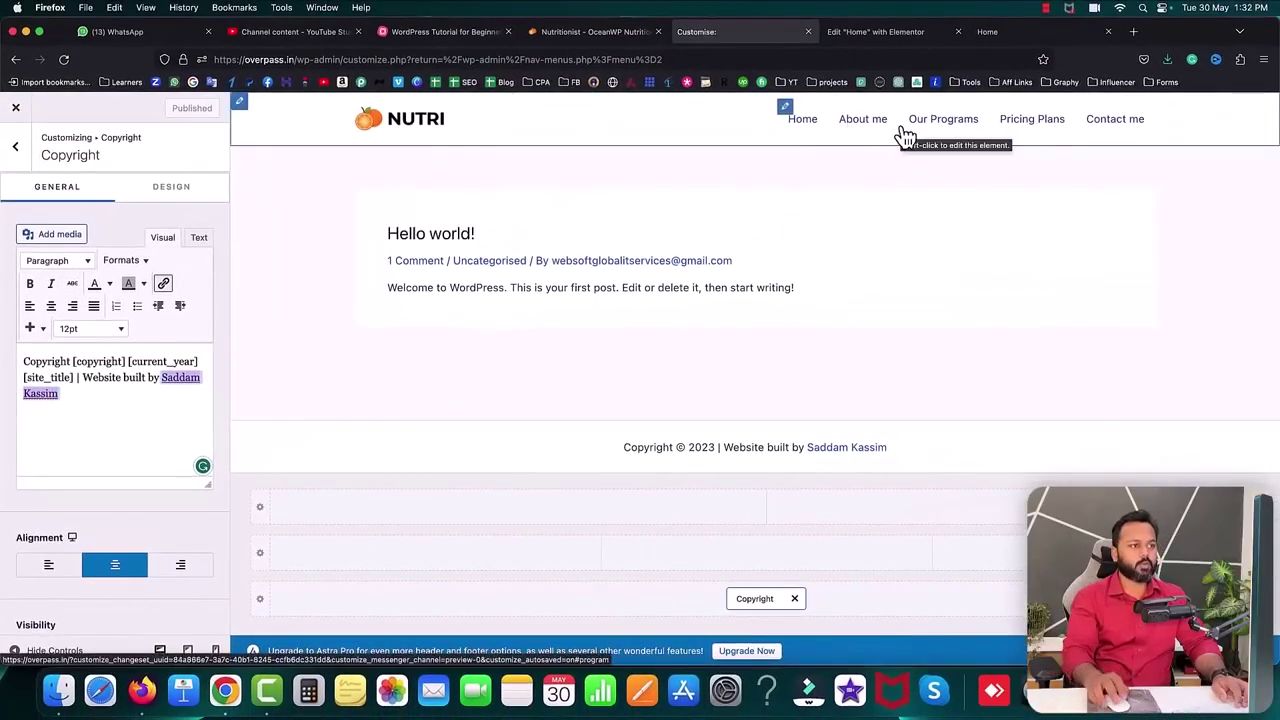
- Reload the live homepage, verify the footer name link opens the author's site, then open a new tab
click(990, 32)
click(63, 59)
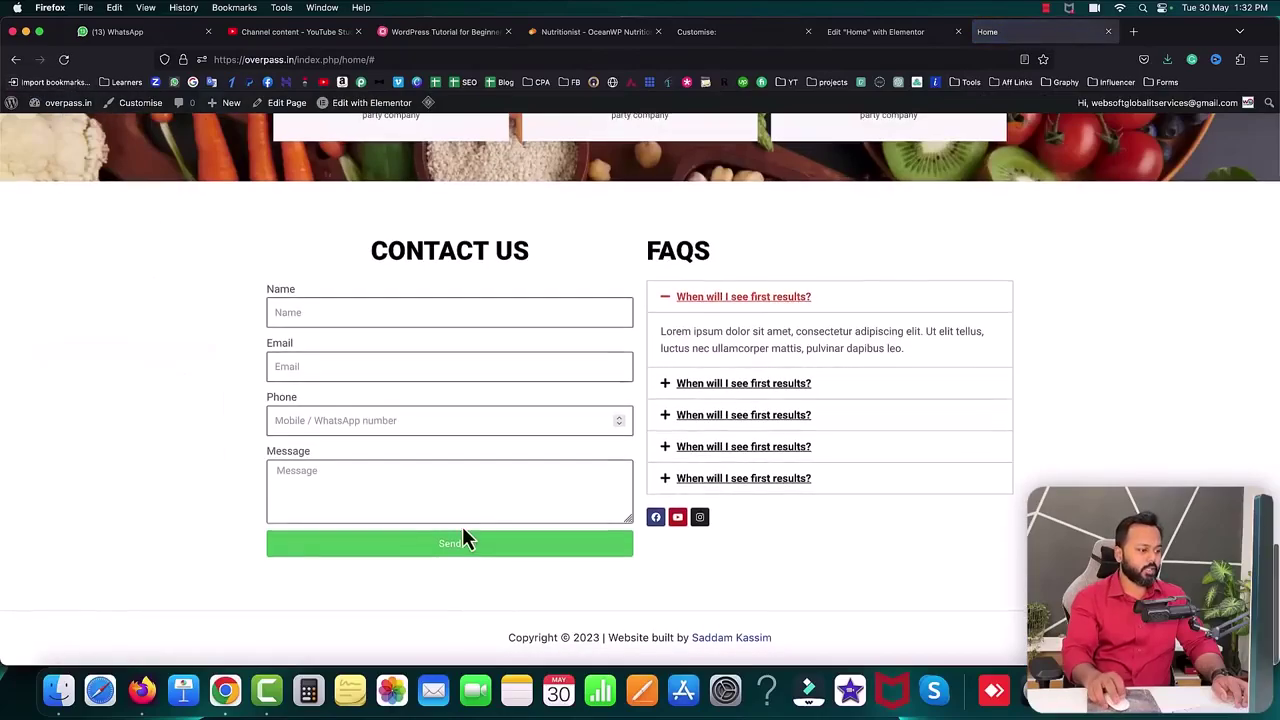
drag(511, 639, 576, 639)
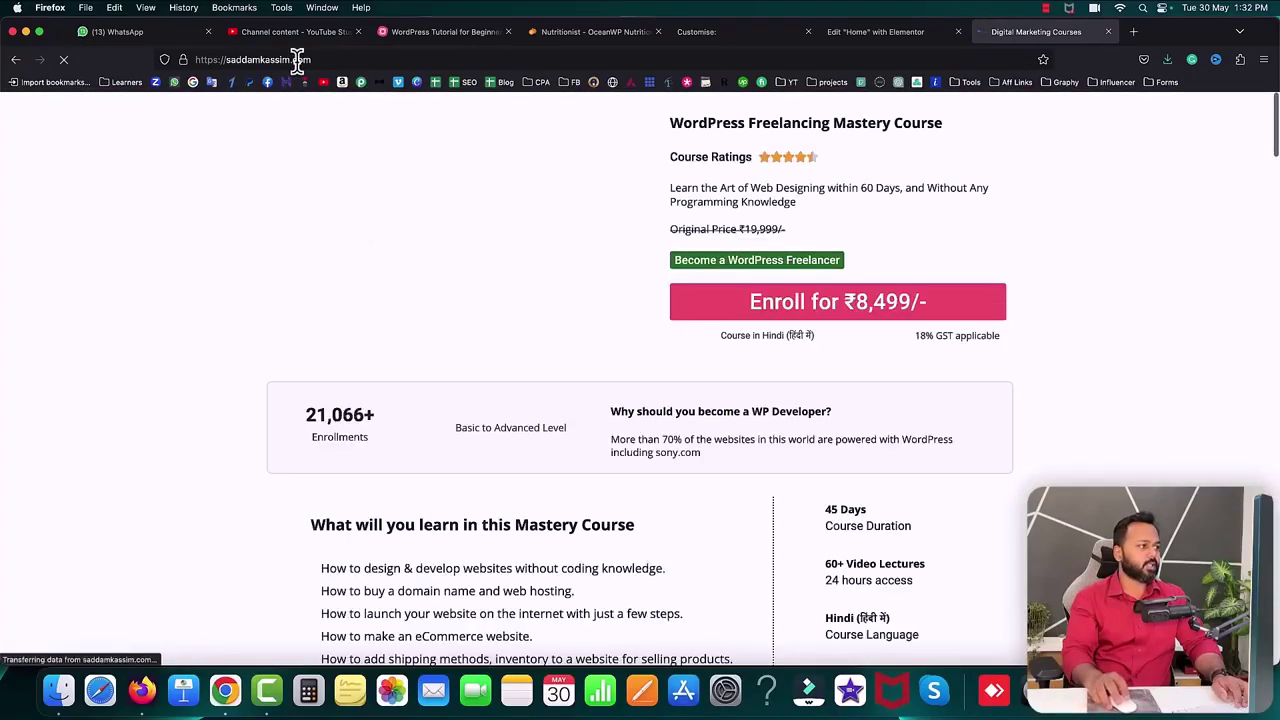
click(15, 59)
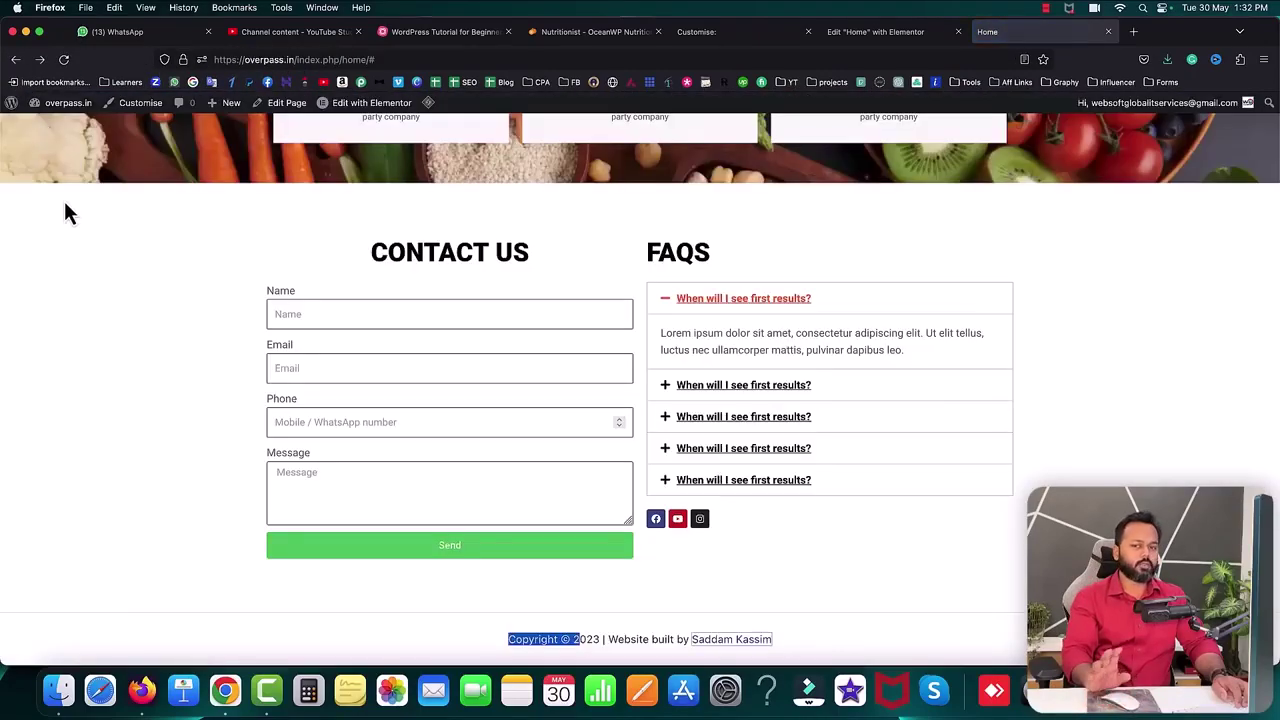
click(377, 240)
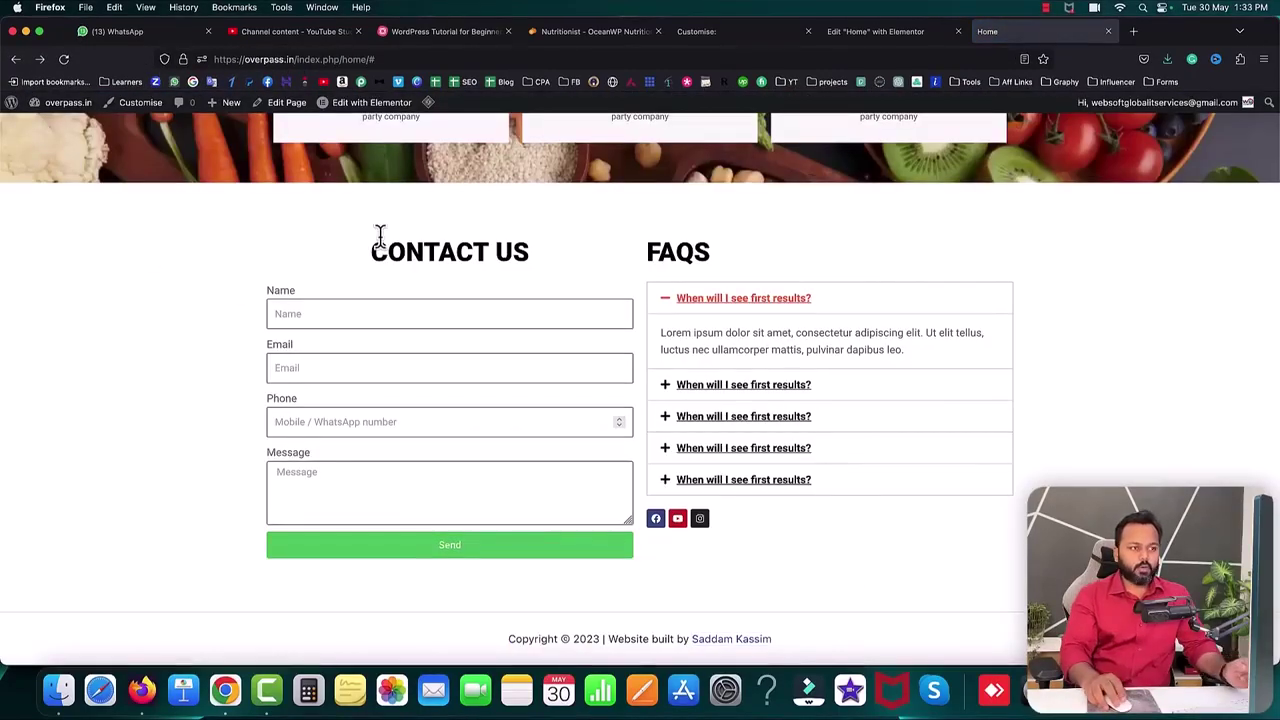
click(1135, 34)
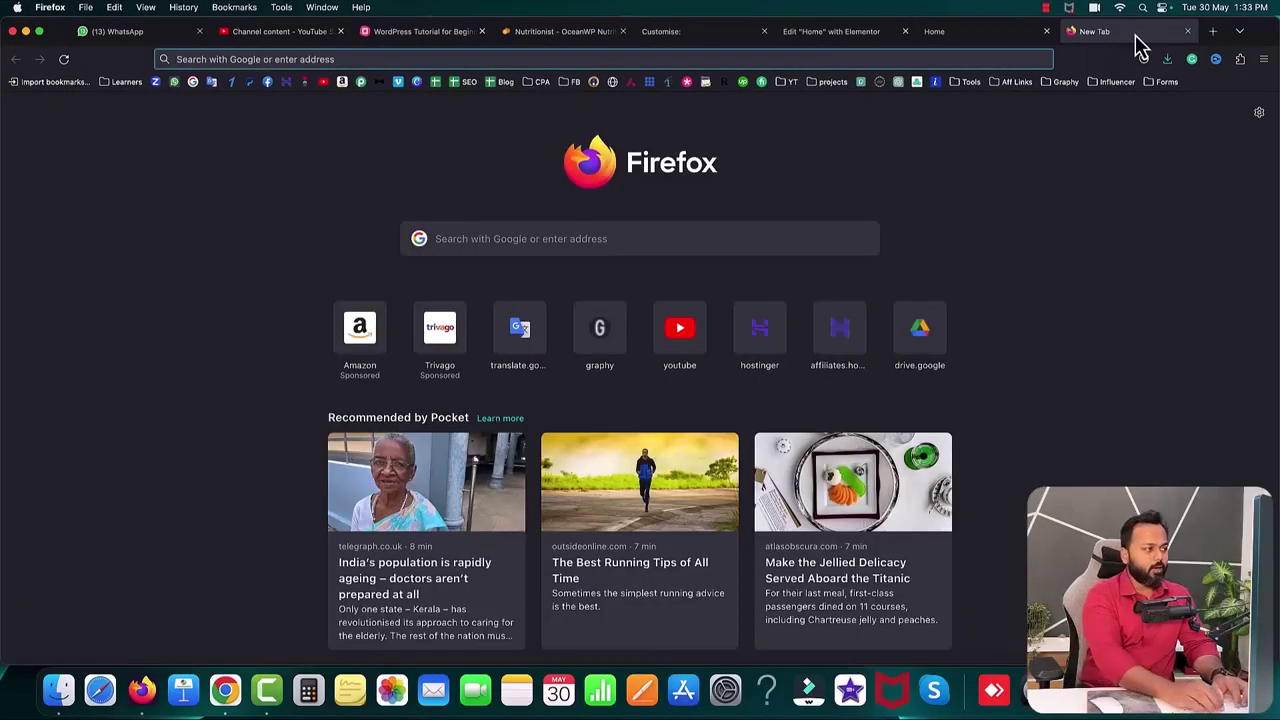
- Load overpass.in in the new tab and compare it with the homepage tab; it still shows Hello world!
text(overpass.in/)
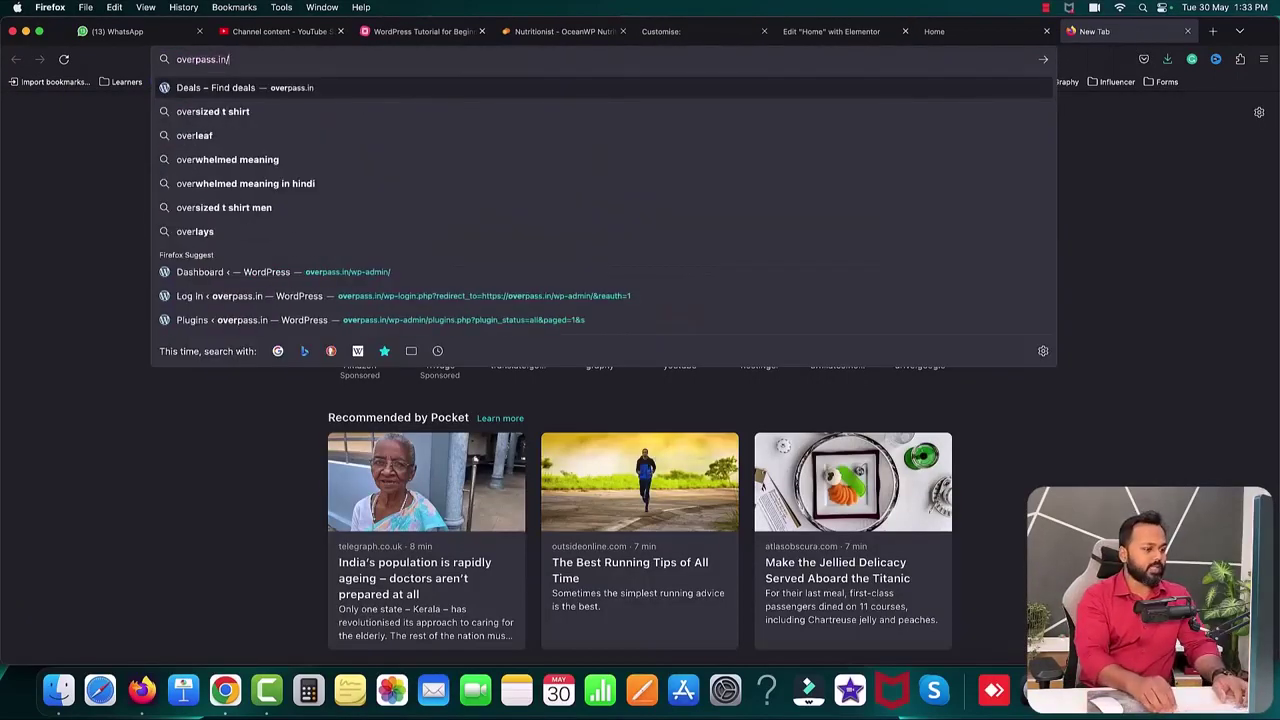
key(Return)
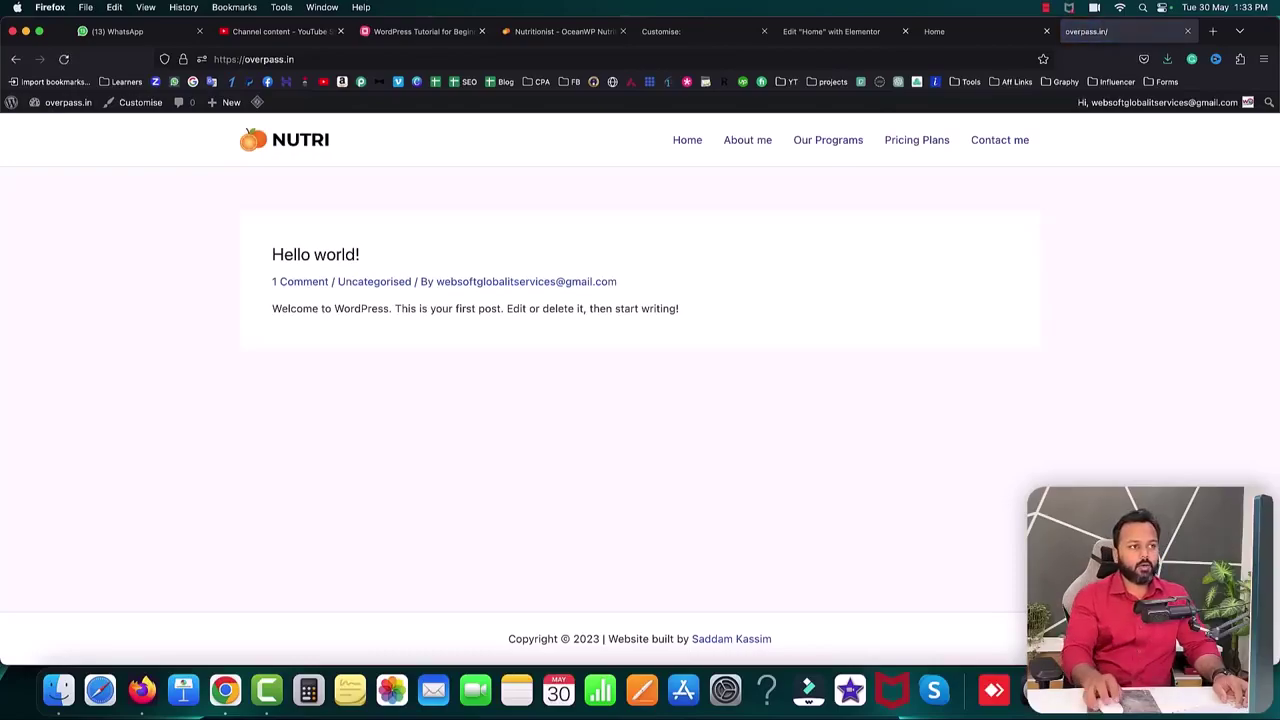
click(975, 35)
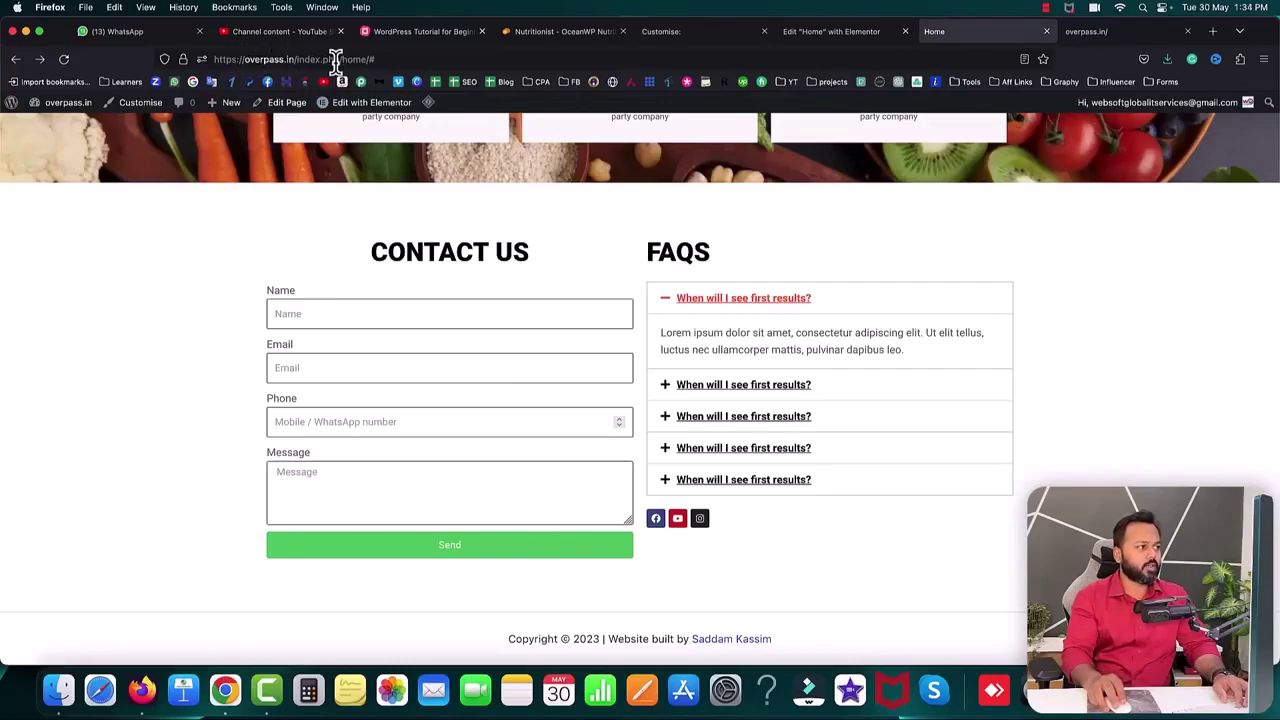
click(725, 300)
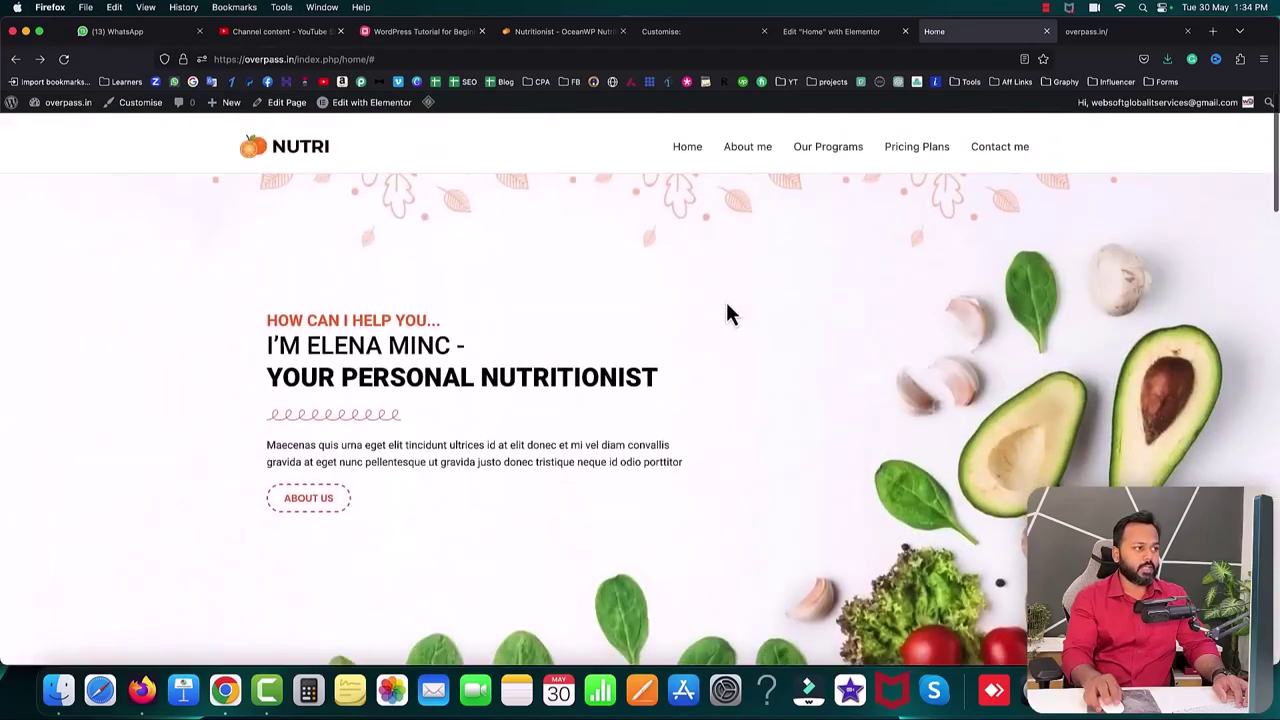
click(1112, 33)
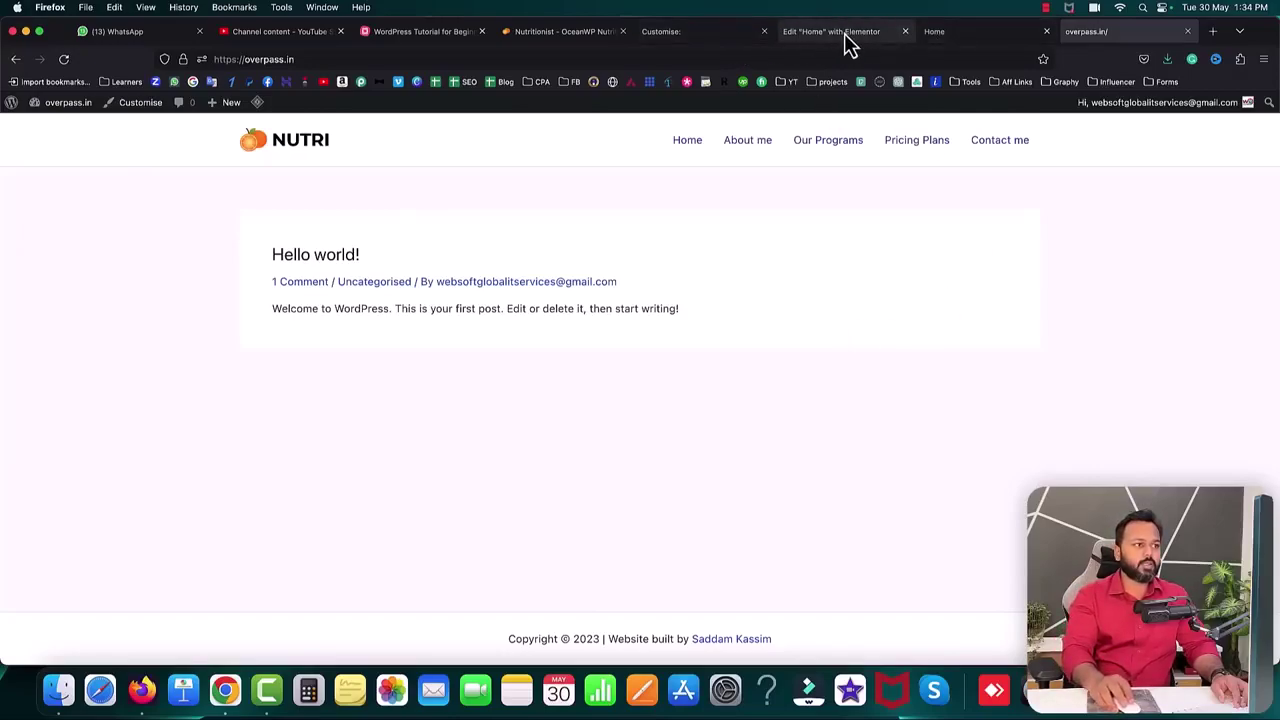
click(706, 36)
- In Reading Settings, set the homepage to display the static page Home and save
click(15, 107)
mouse_move(80, 535)
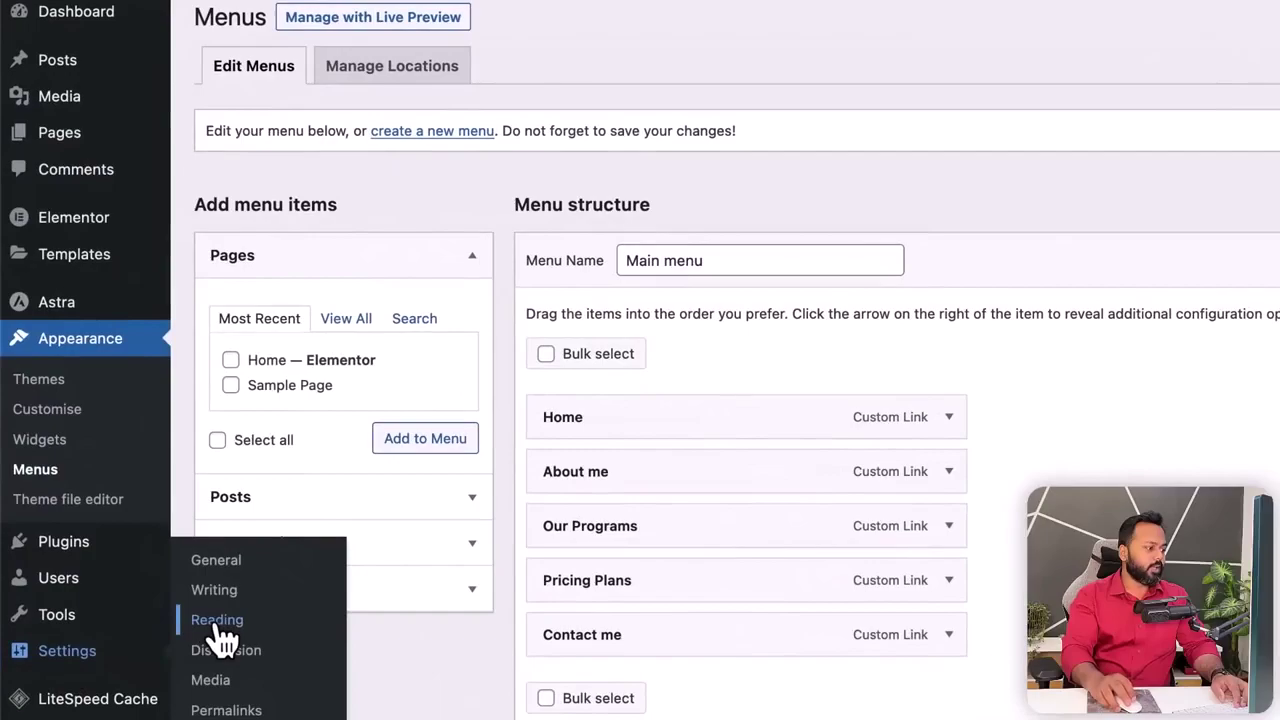
click(217, 620)
drag(195, 76, 374, 78)
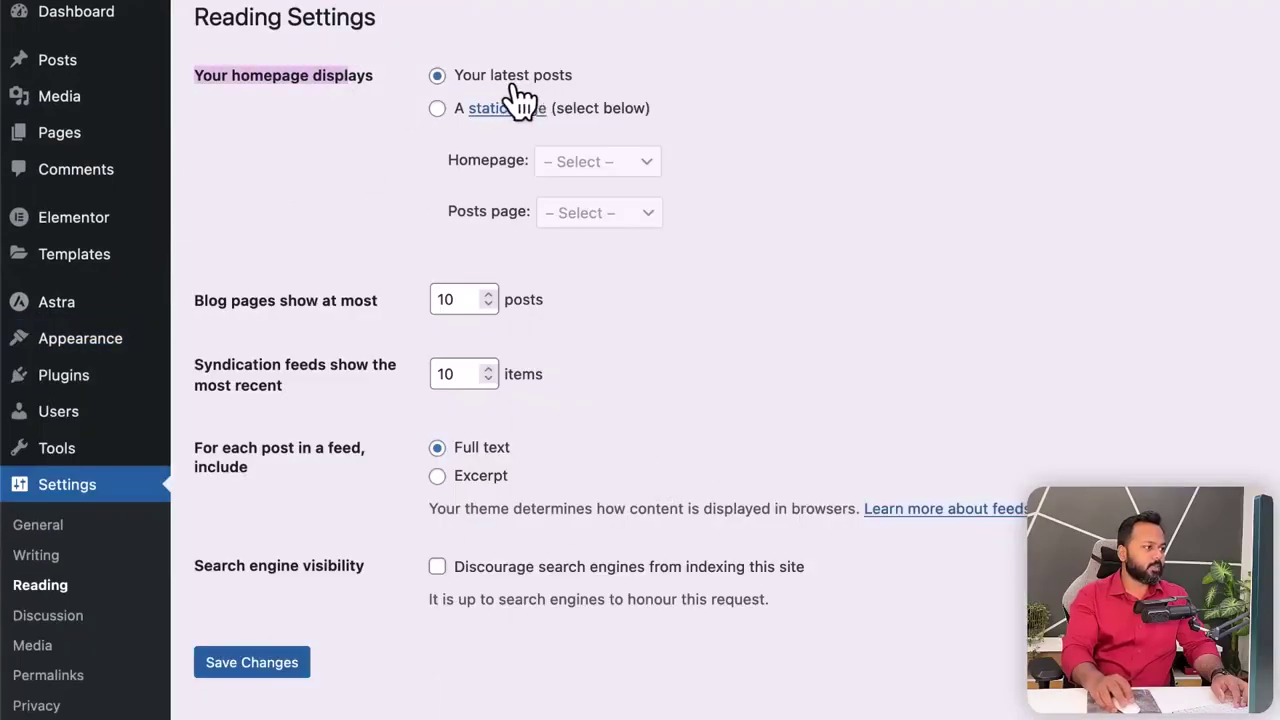
click(438, 112)
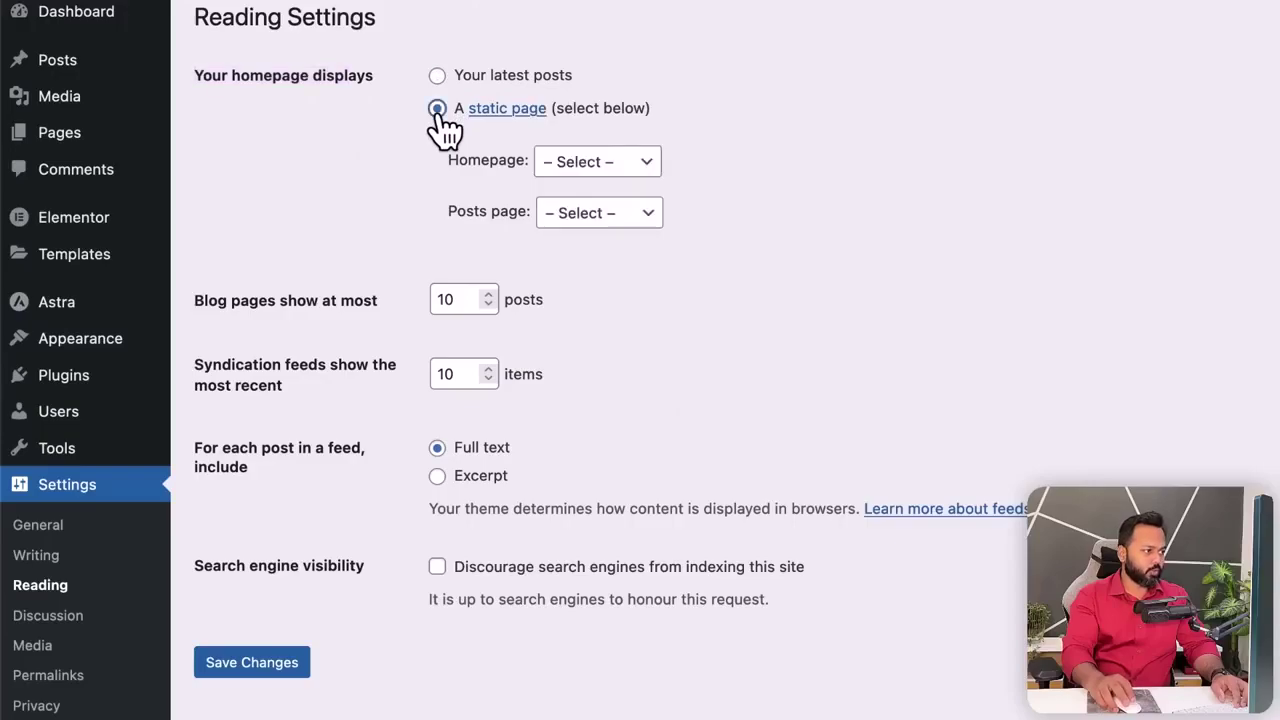
click(548, 164)
click(586, 178)
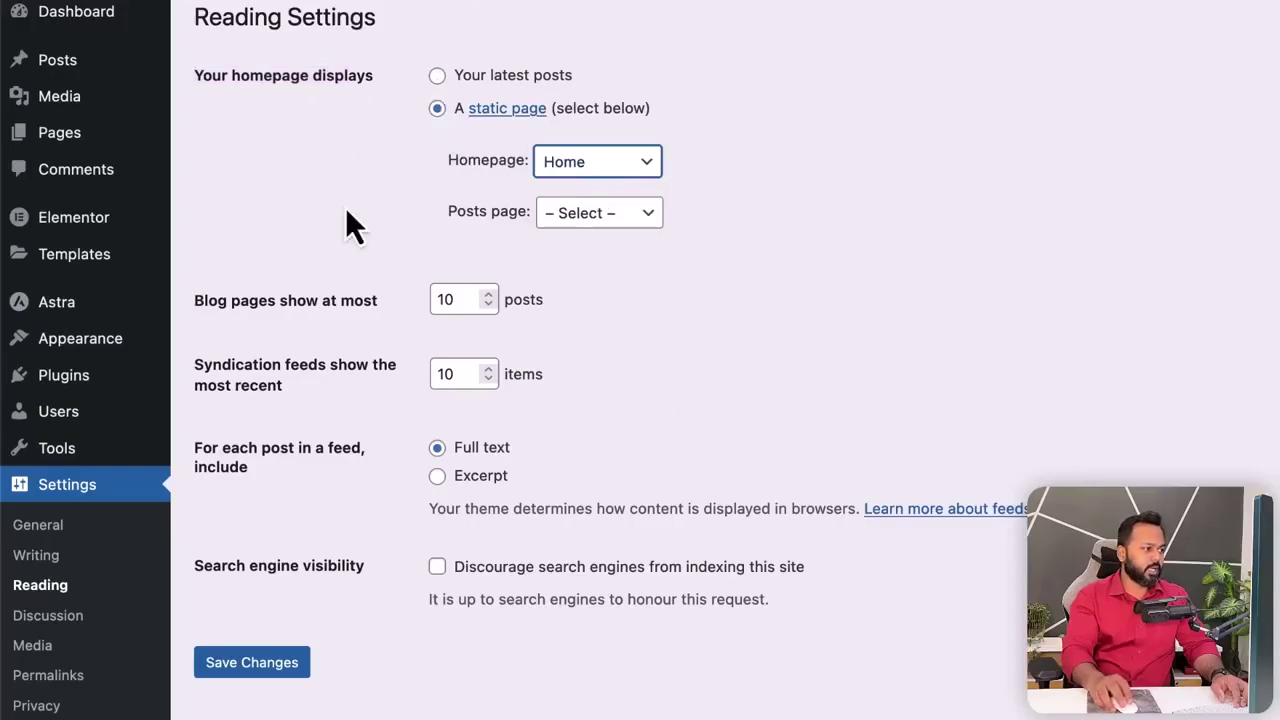
click(265, 670)
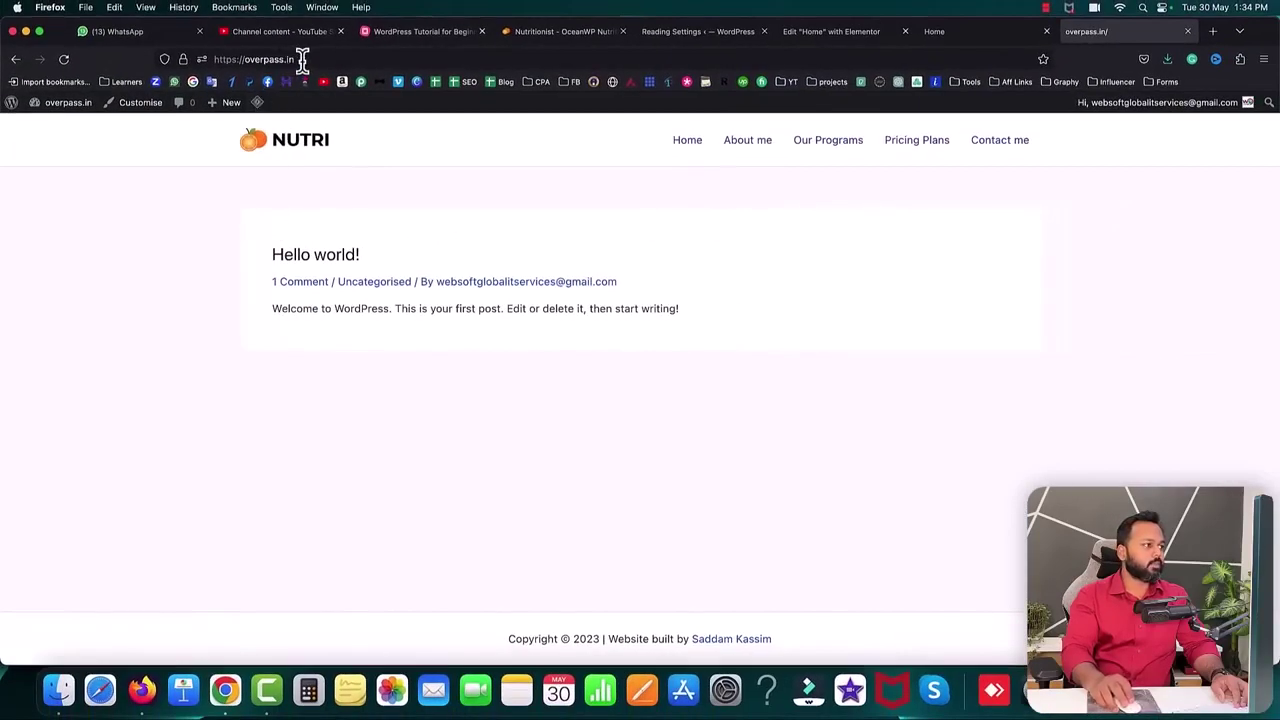
- Reload overpass.in to confirm the NUTRI homepage loads, and test the Contact me anchor
click(302, 60)
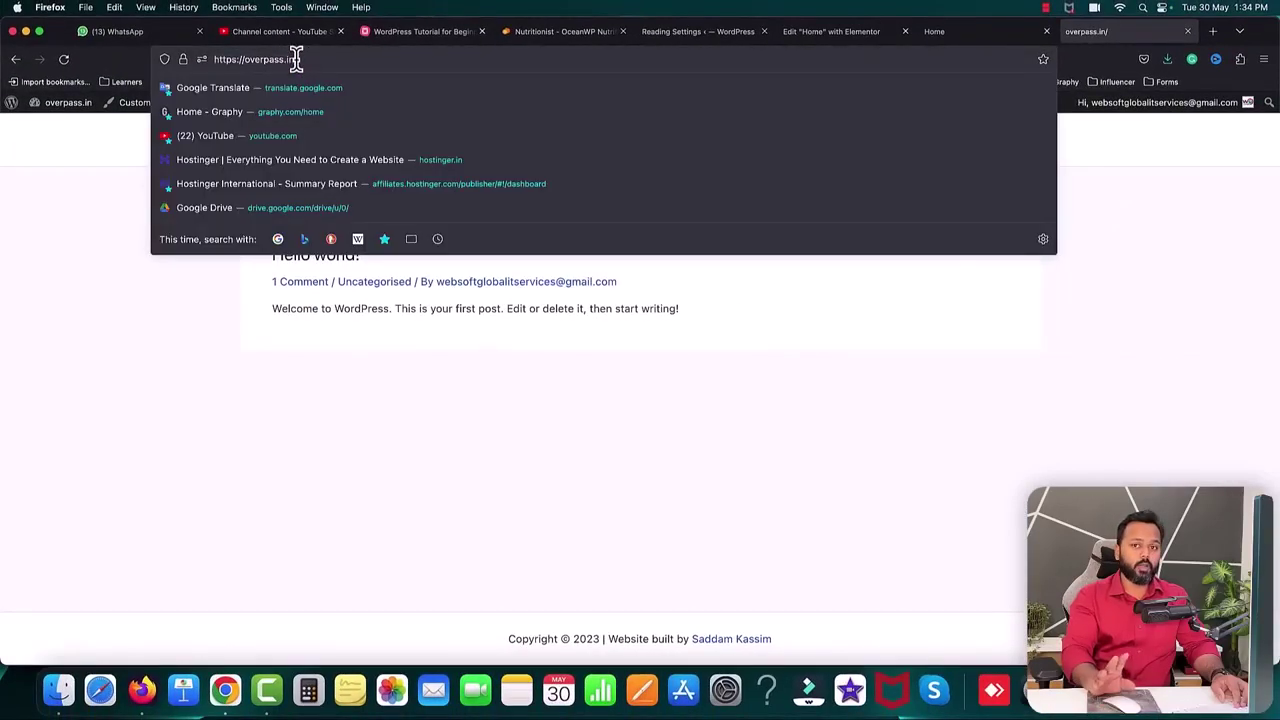
key(Return)
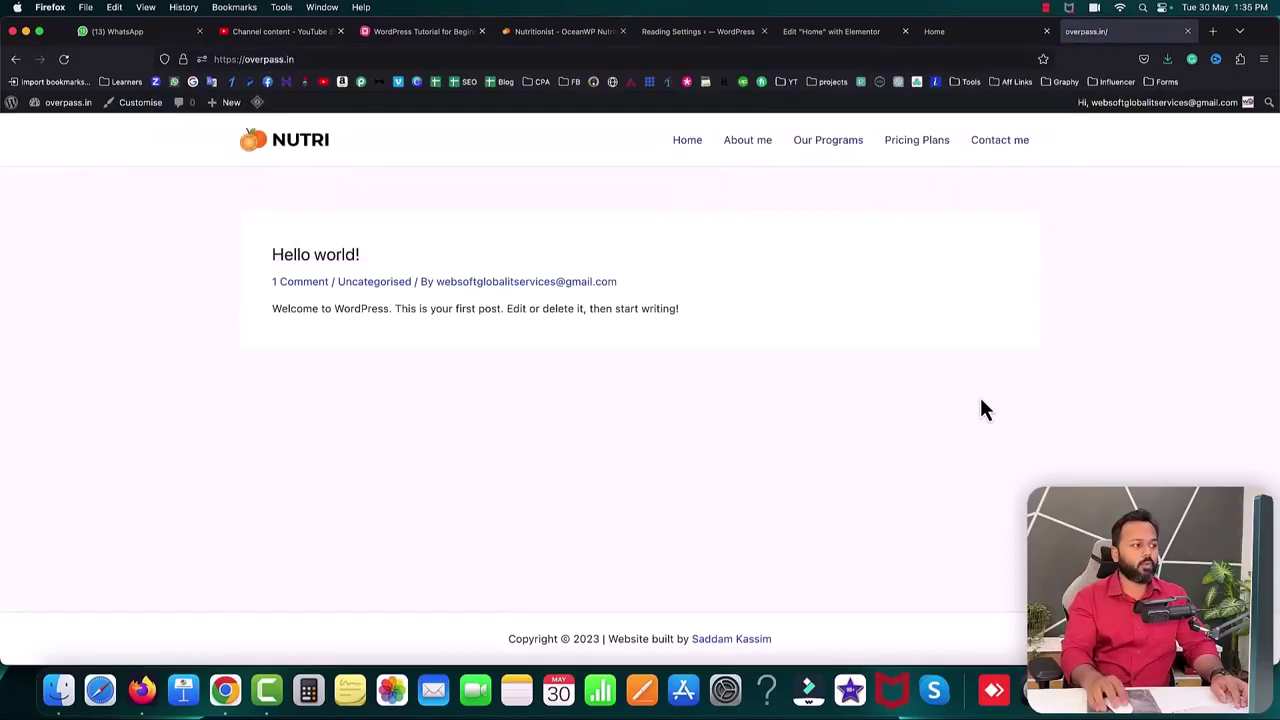
mouse_move(257, 104)
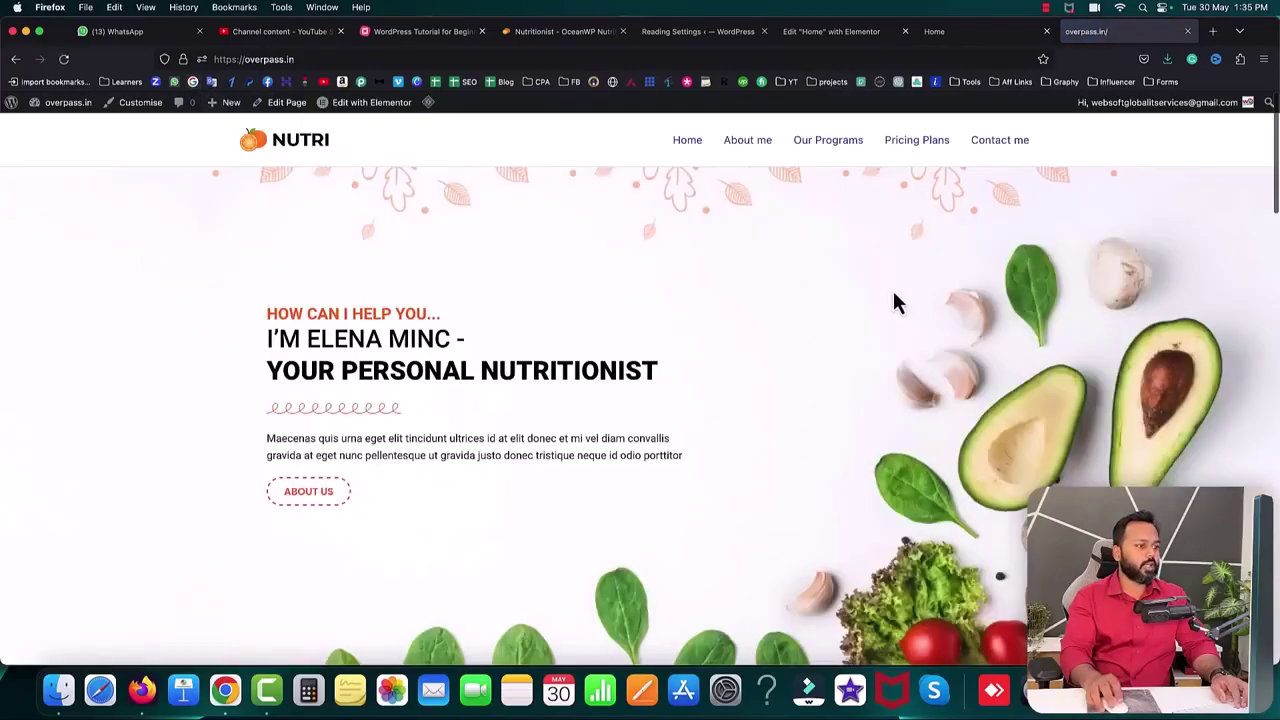
scroll(657, 322, down, 5)
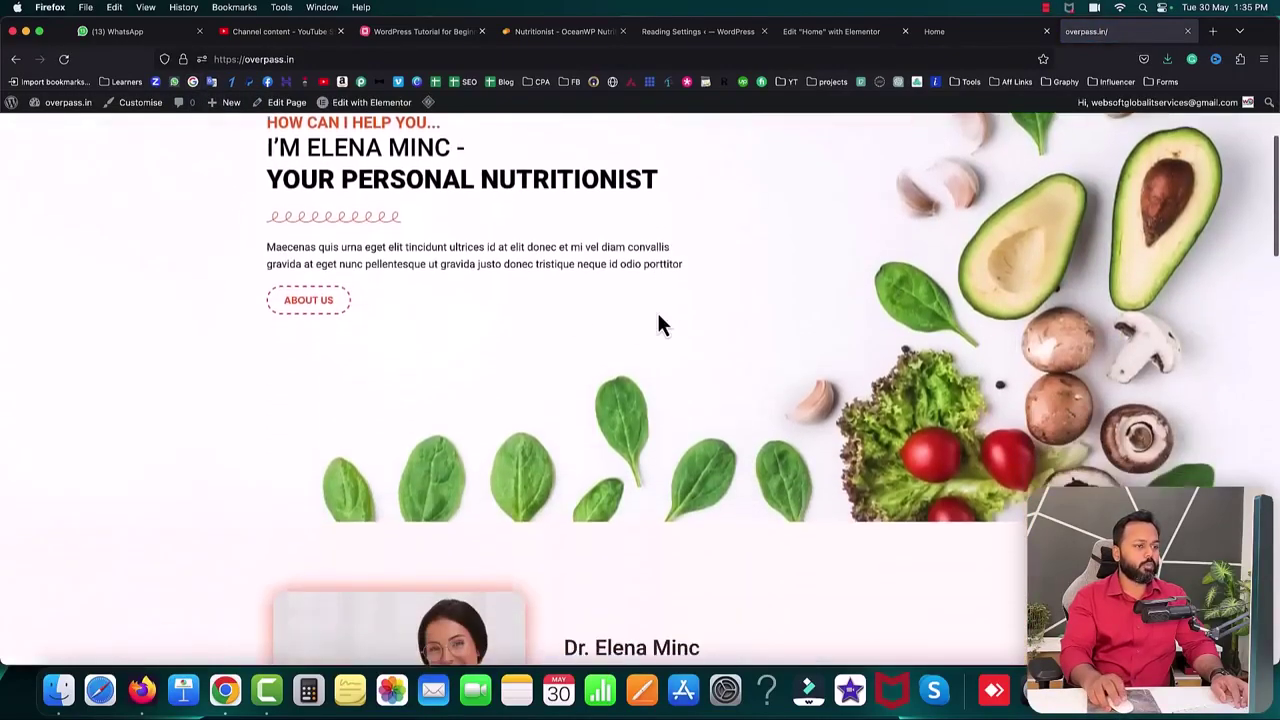
scroll(654, 324, up, 5)
scroll(791, 191, down, 2)
scroll(822, 160, down, 5)
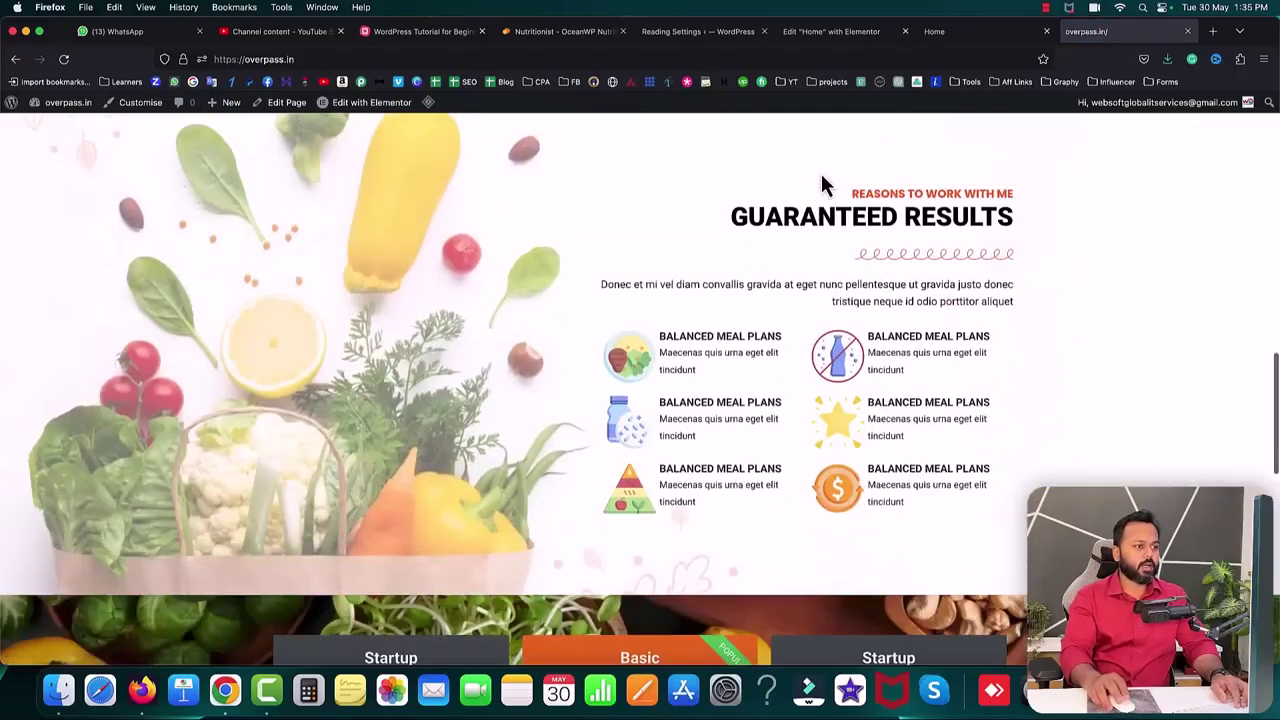
scroll(827, 183, up, 7)
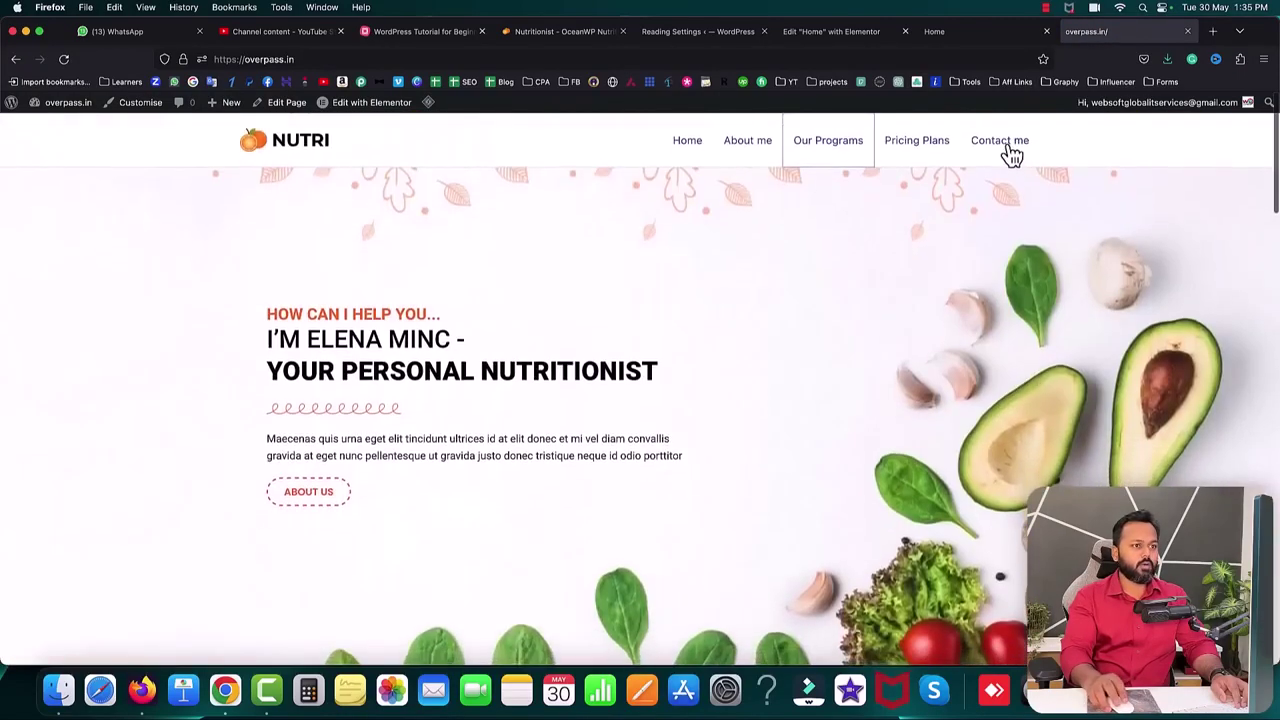
click(1003, 165)
scroll(725, 242, up, 15)
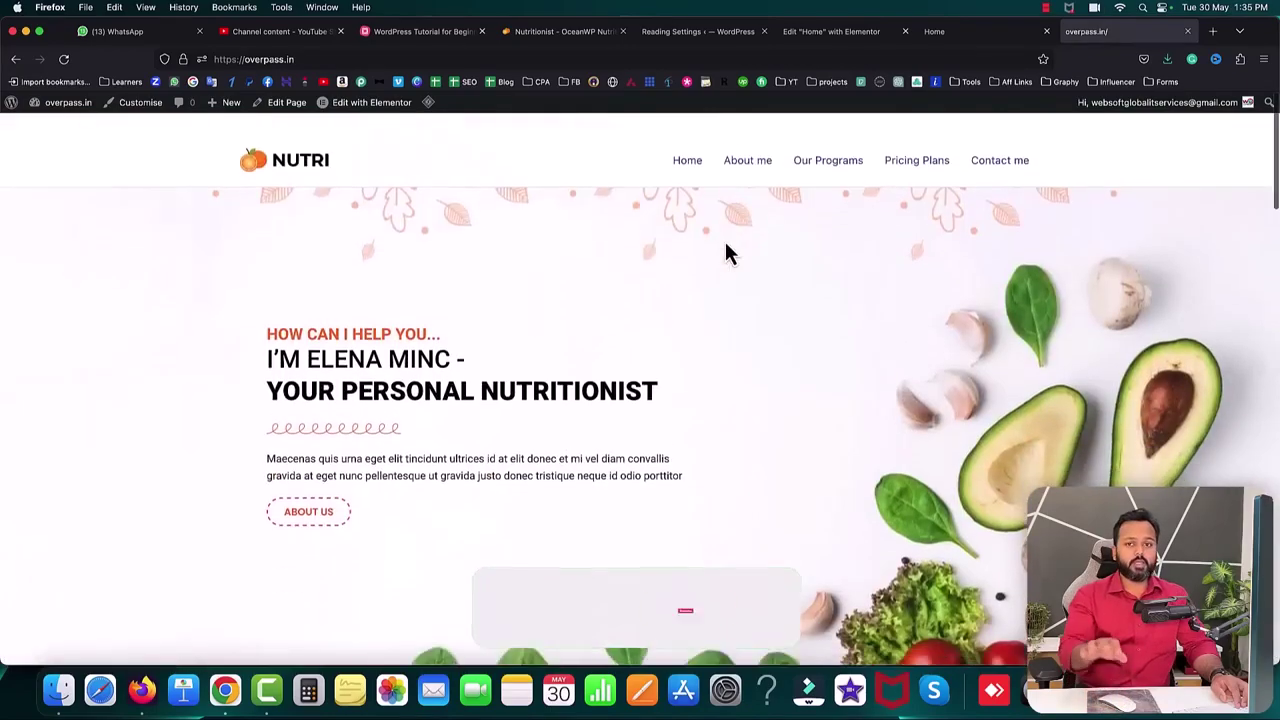